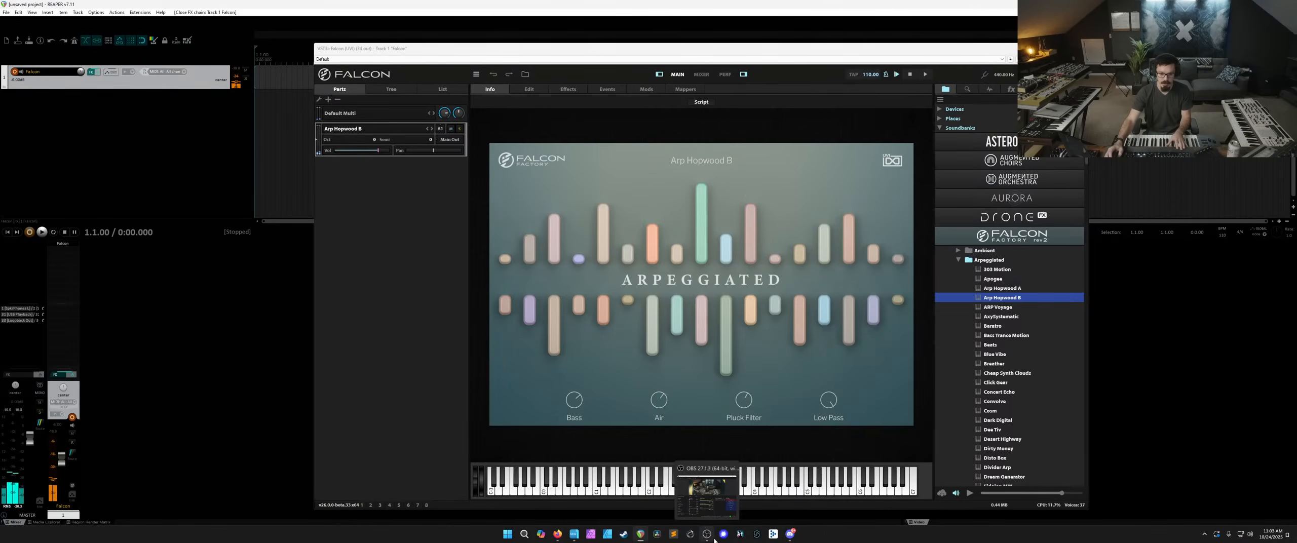
Check the OBS streaming window, return to REAPER and move the Falcon plugin window so its browser is unobstructed.
{"action": "left_click", "coordinate": [714, 541]}
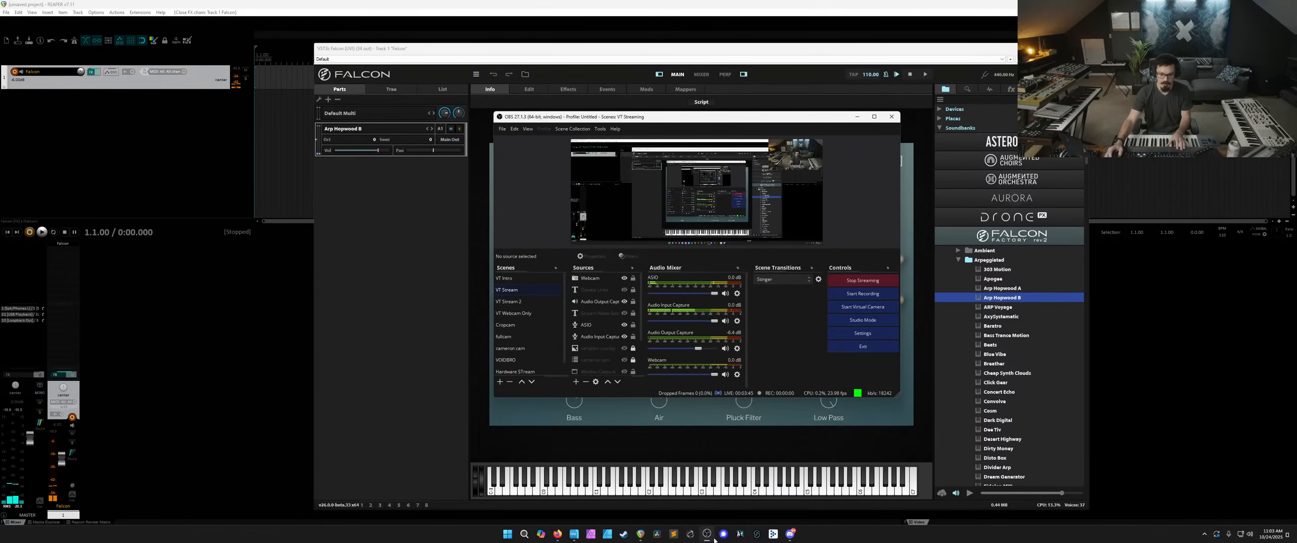
{"action": "left_click", "coordinate": [1249, 393]}
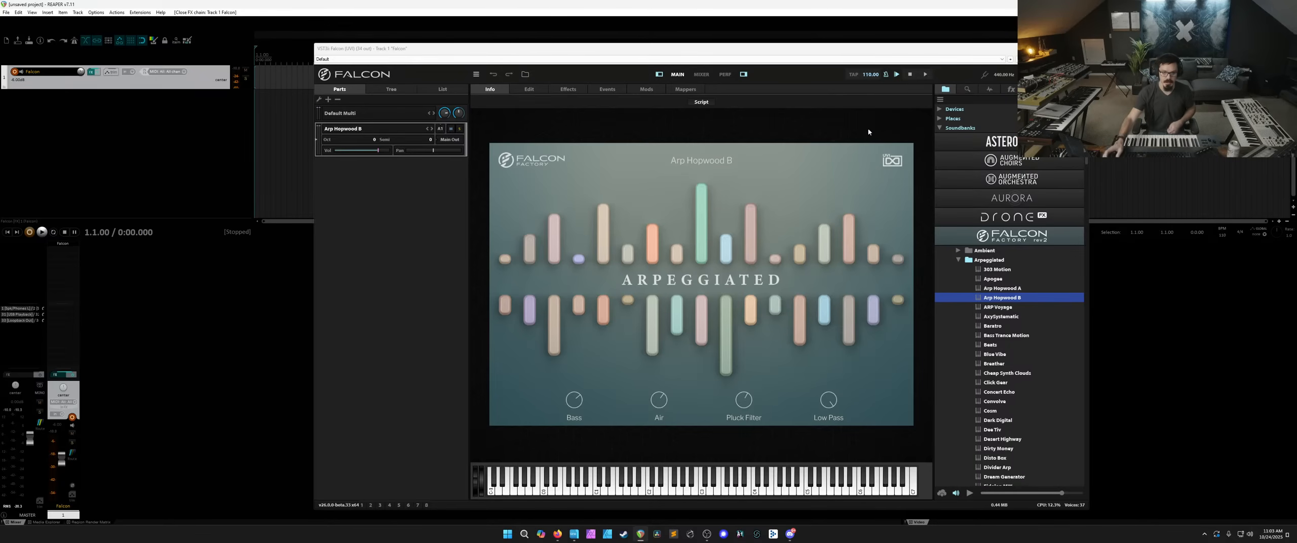
{"action": "left_click_drag", "start_coordinate": [743, 41], "coordinate": [604, 43]}
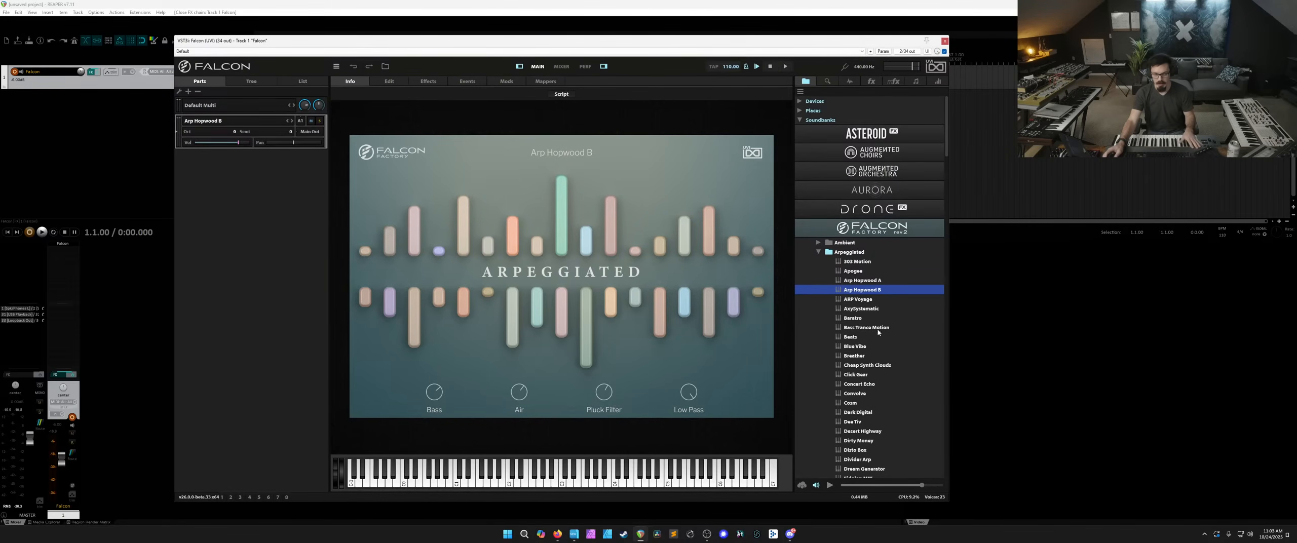
Collapse the Arpeggiated and Experimental folders in the preset browser, and close the Falcon Factory rev2 soundbank.
{"action": "scroll", "coordinate": [865, 332], "scroll_direction": "down", "scroll_amount": 5}
{"action": "scroll", "coordinate": [863, 303], "scroll_direction": "up", "scroll_amount": 5}
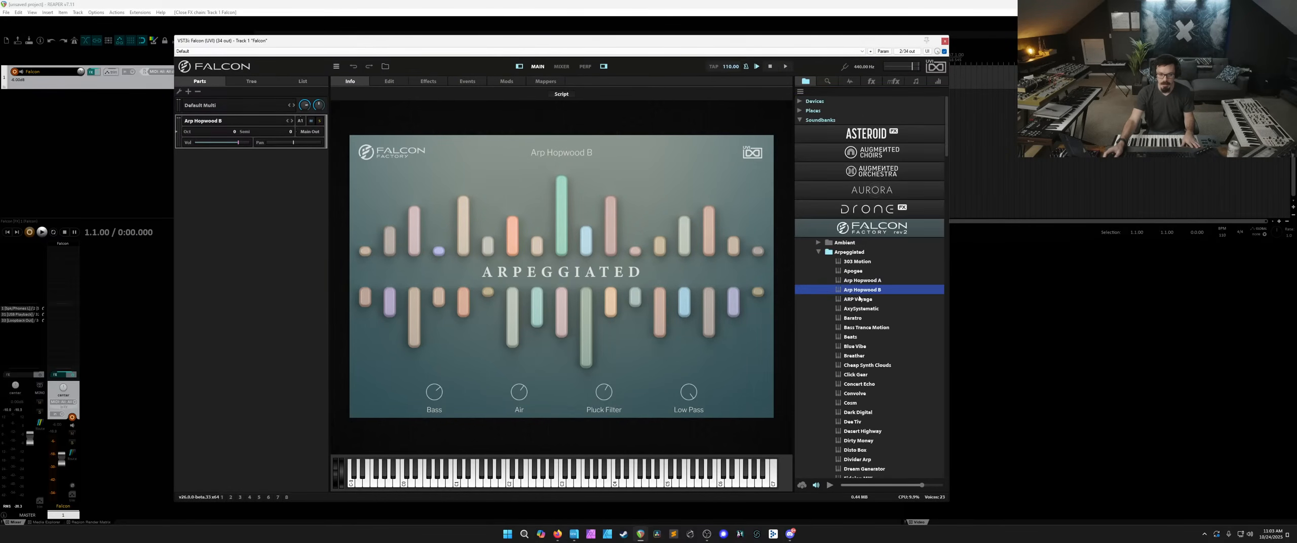
{"action": "left_click", "coordinate": [819, 252]}
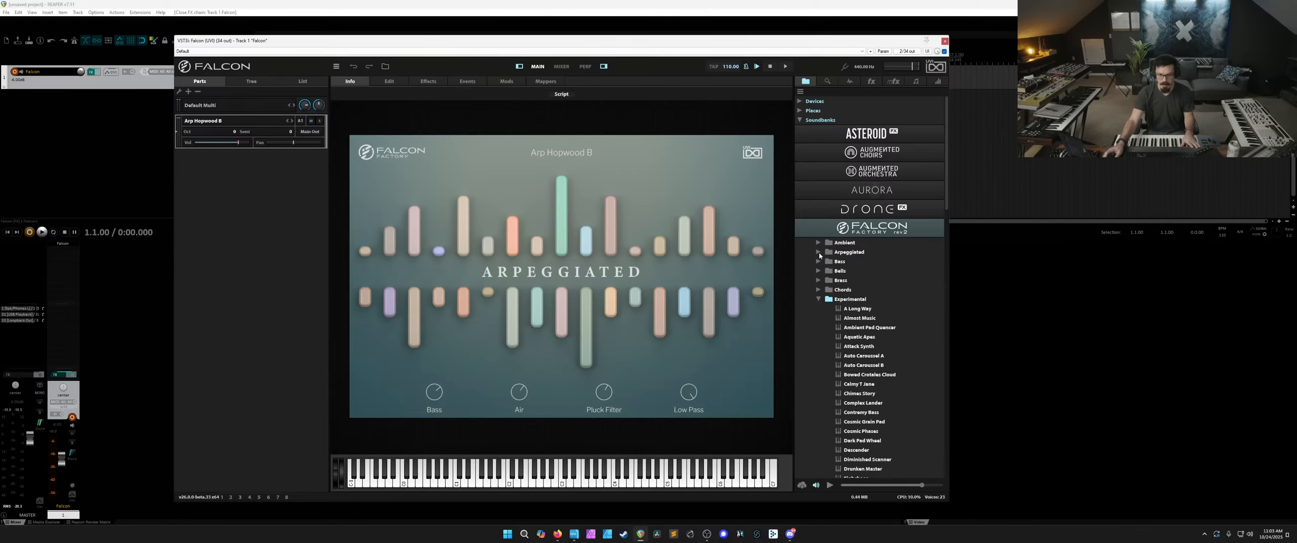
{"action": "left_click", "coordinate": [818, 299]}
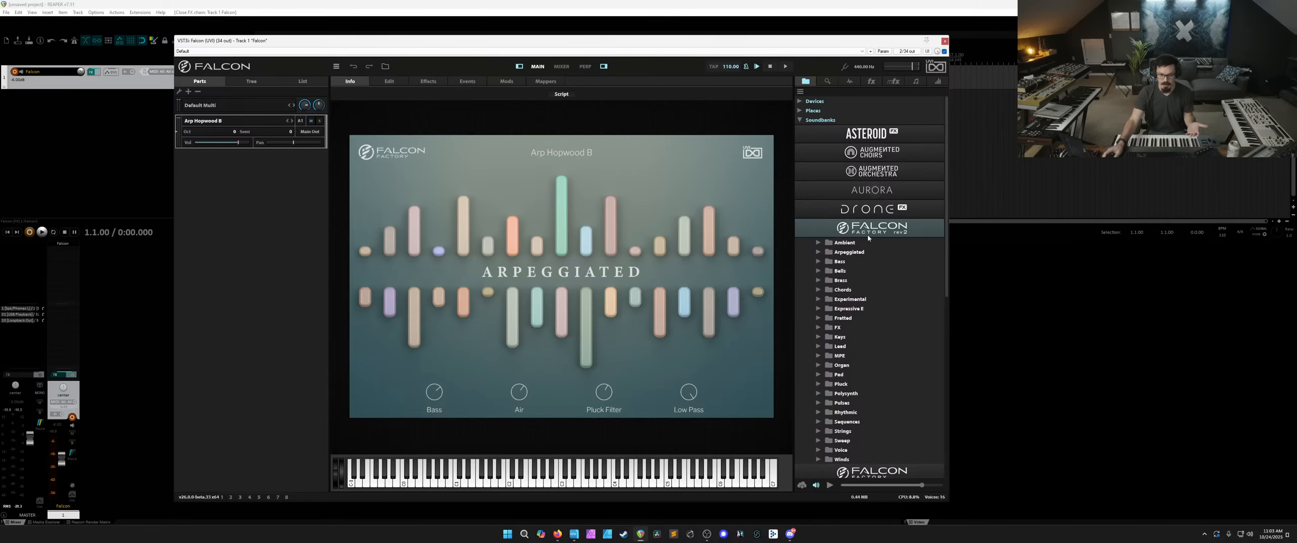
{"action": "scroll", "coordinate": [868, 235], "scroll_direction": "down", "scroll_amount": 3}
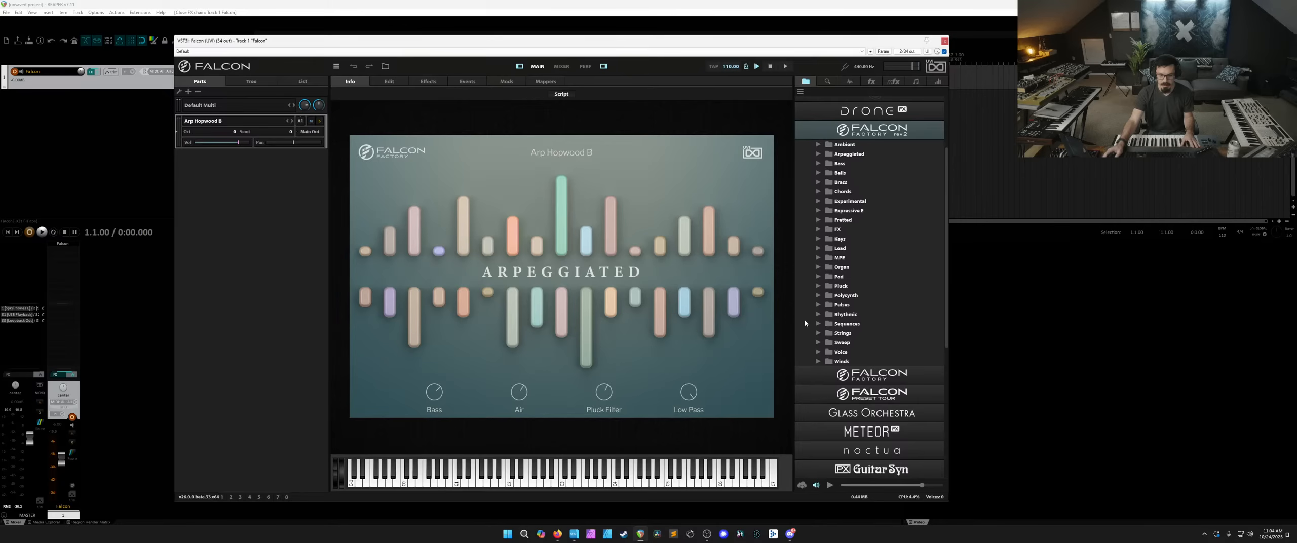
{"action": "scroll", "coordinate": [819, 304], "scroll_direction": "up", "scroll_amount": 1}
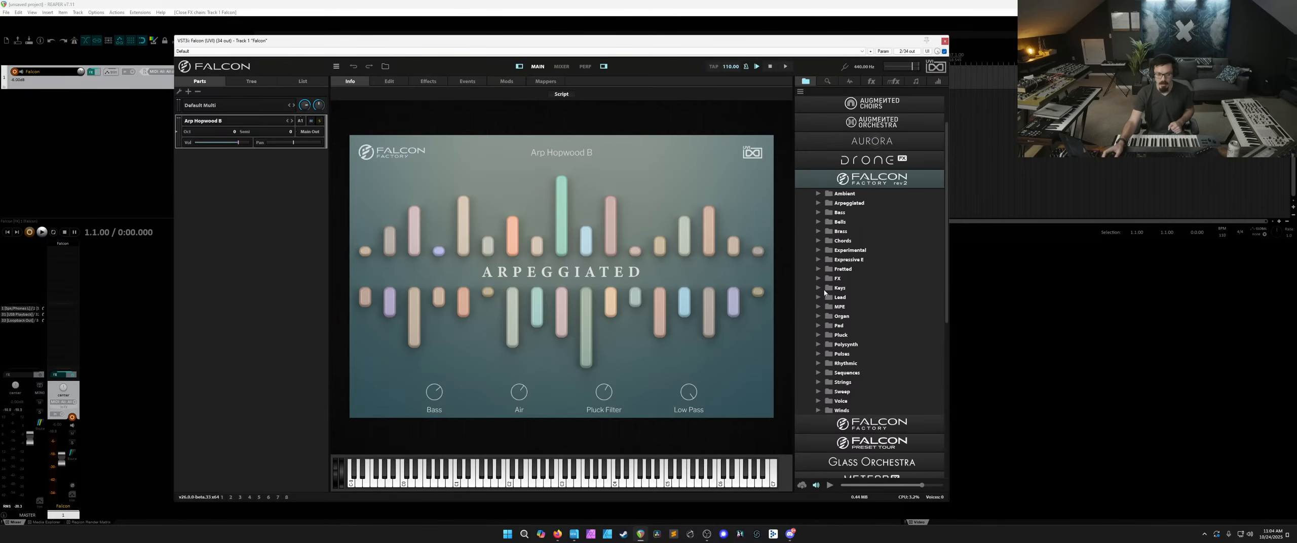
{"action": "left_click", "coordinate": [851, 187]}
{"action": "scroll", "coordinate": [819, 126], "scroll_direction": "up", "scroll_amount": 1}
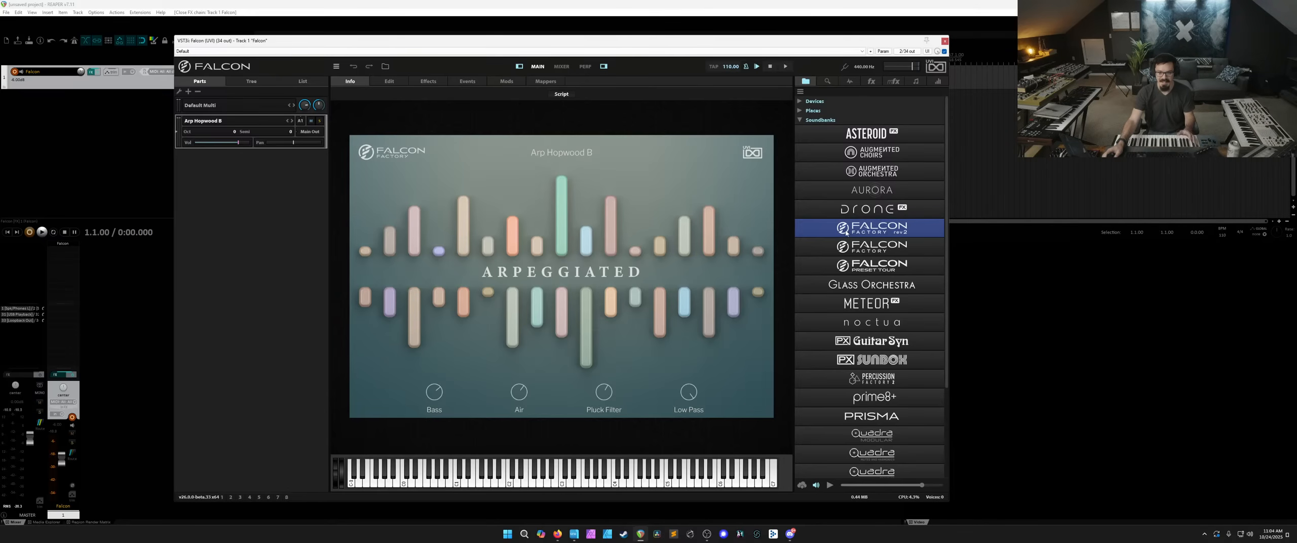
Look through the whole list of installed soundbanks, from Asteroid to Xtreme FX II.
{"action": "scroll", "coordinate": [845, 234], "scroll_direction": "down", "scroll_amount": 5}
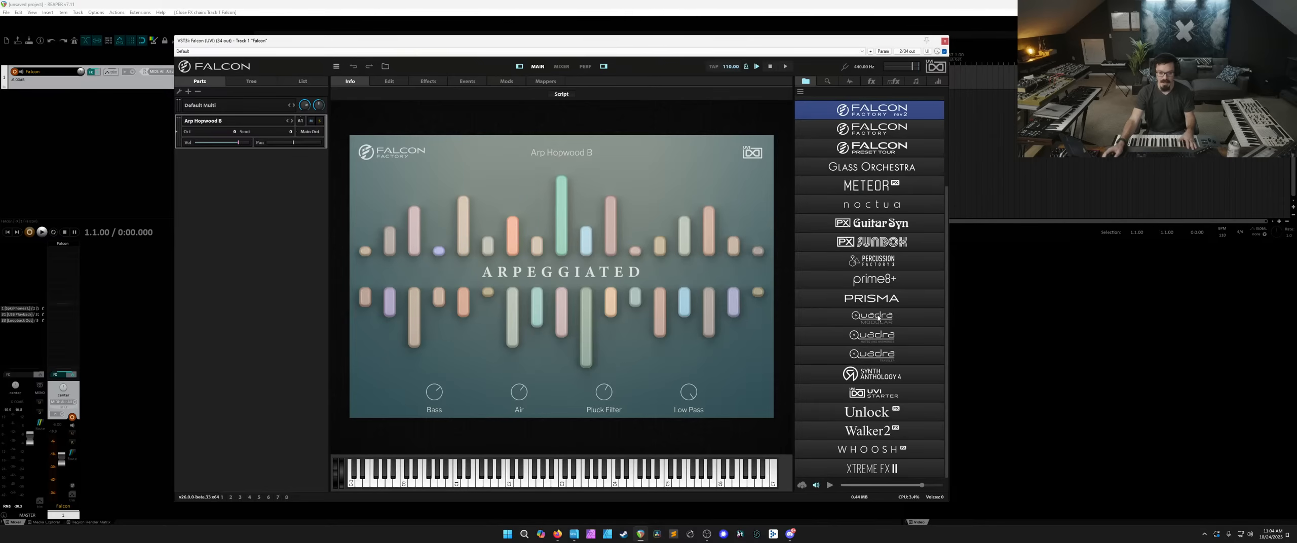
{"action": "scroll", "coordinate": [865, 430], "scroll_direction": "up", "scroll_amount": 5}
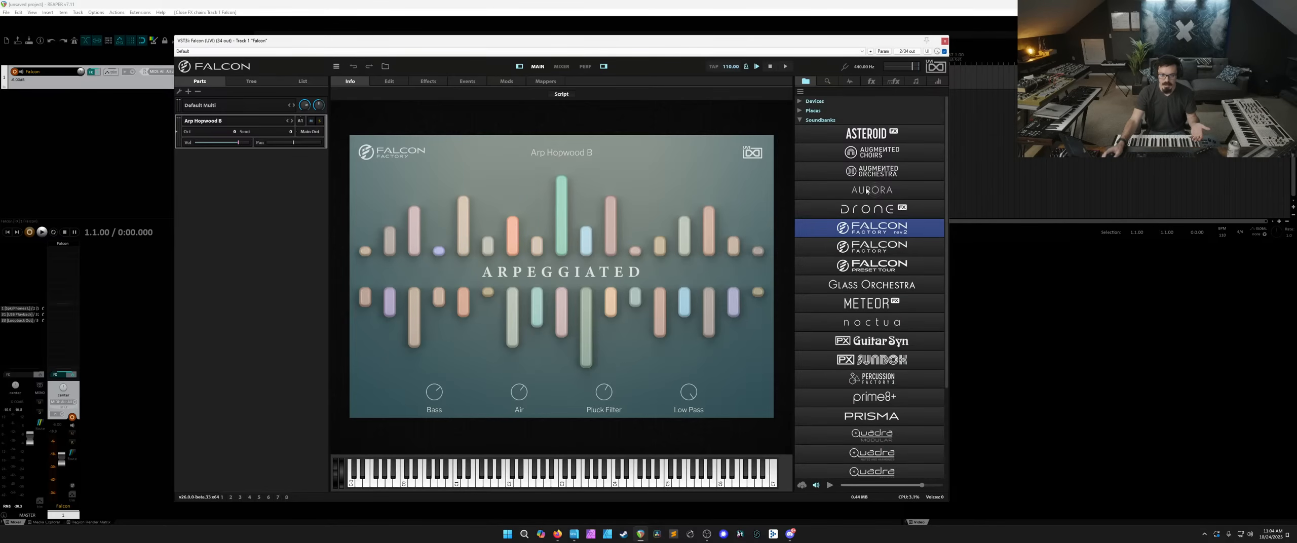
{"action": "scroll", "coordinate": [871, 278], "scroll_direction": "down", "scroll_amount": 1}
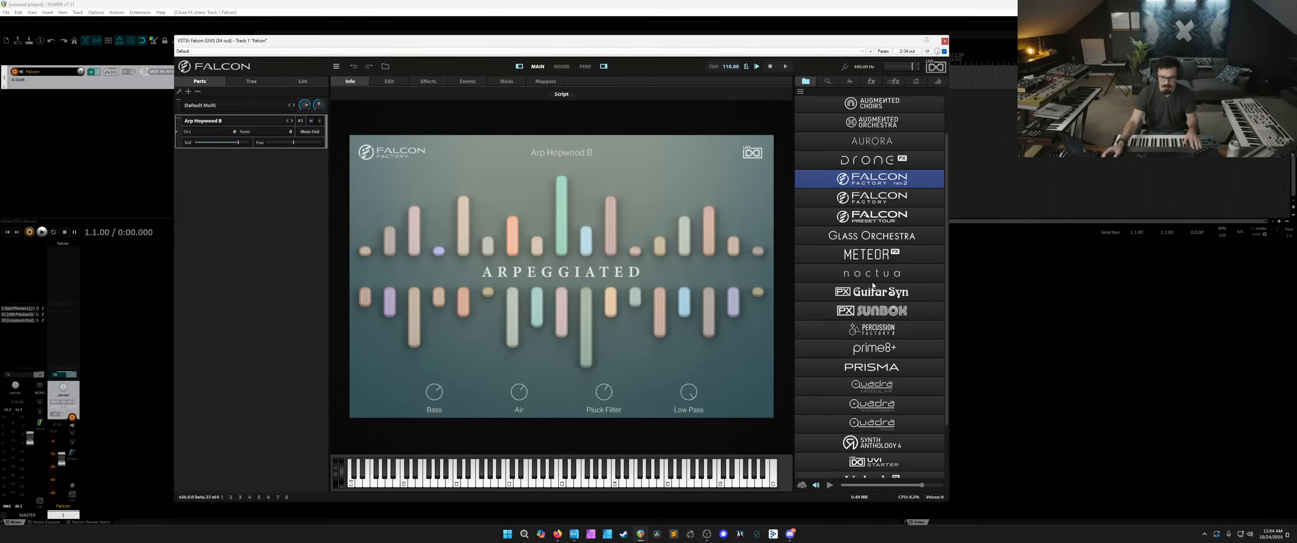
{"action": "scroll", "coordinate": [872, 277], "scroll_direction": "down", "scroll_amount": 1}
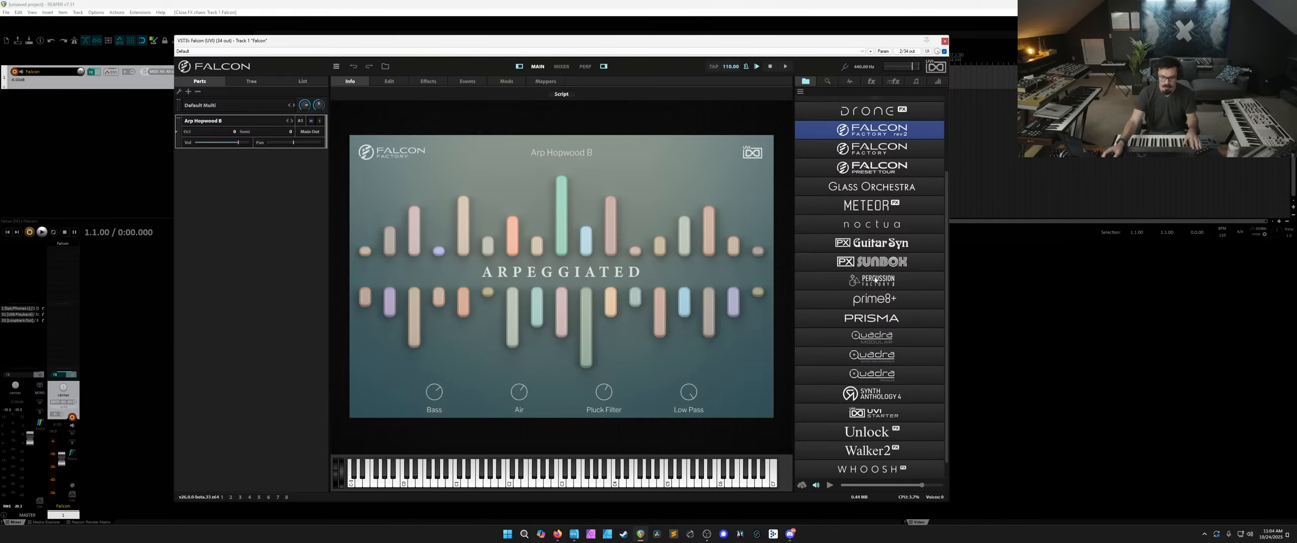
{"action": "scroll", "coordinate": [875, 279], "scroll_direction": "down", "scroll_amount": 1}
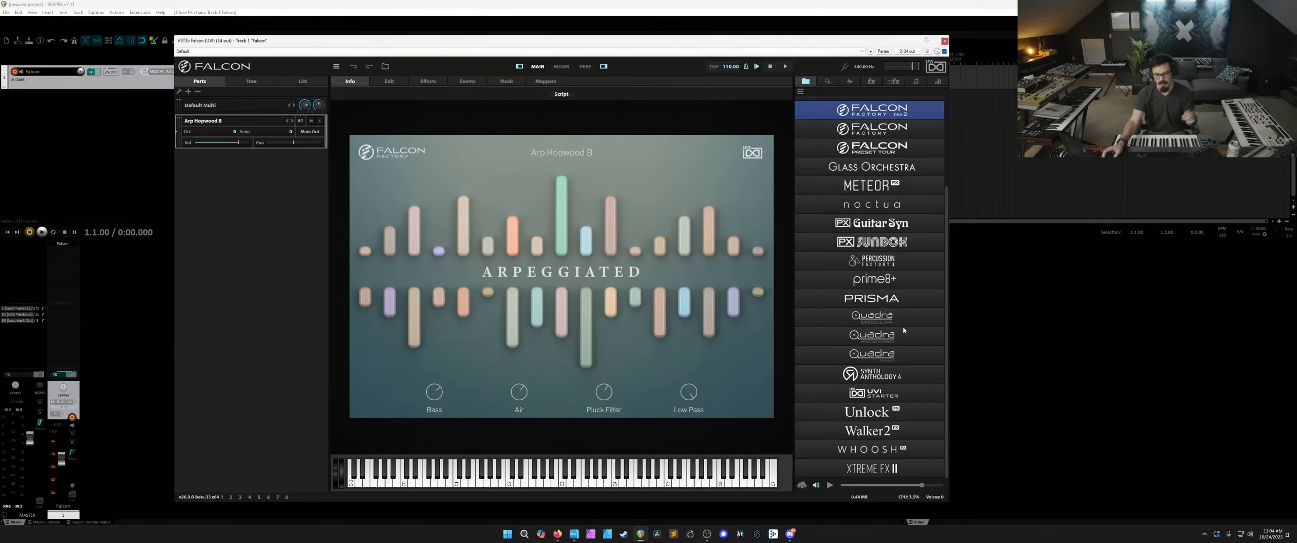
{"action": "scroll", "coordinate": [889, 322], "scroll_direction": "up", "scroll_amount": 3}
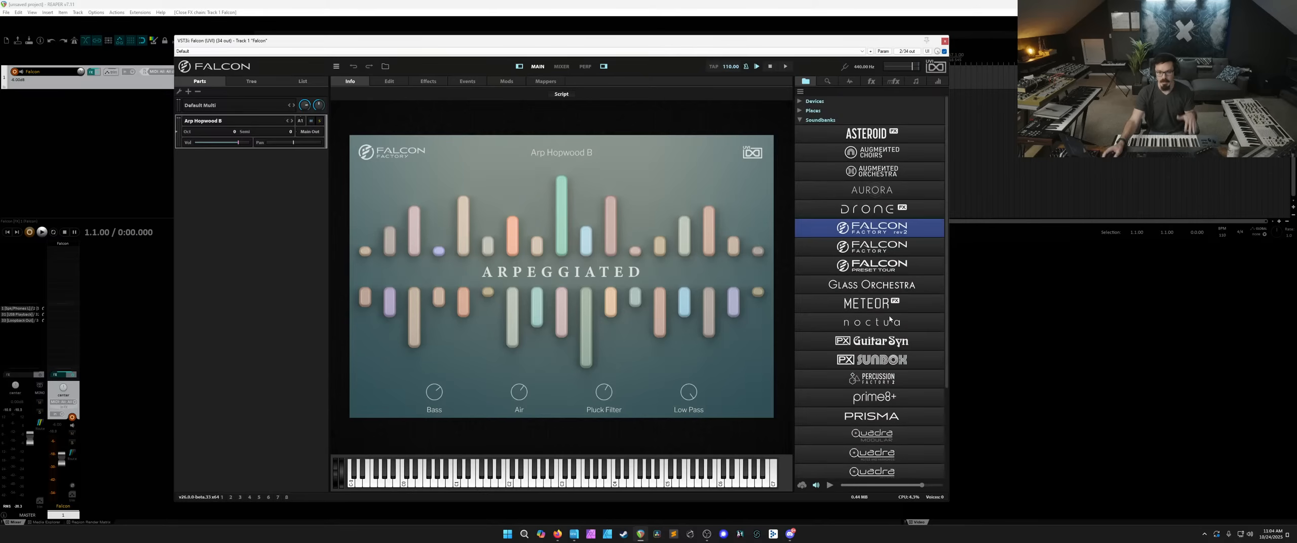
{"action": "left_click", "coordinate": [869, 228]}
{"action": "left_click", "coordinate": [869, 229]}
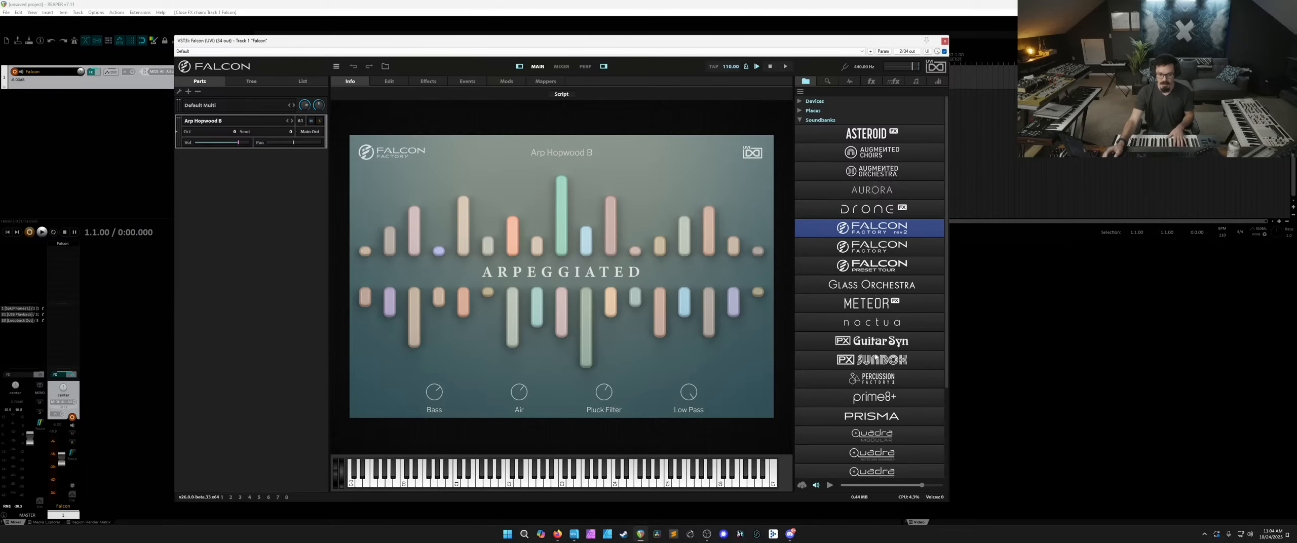
Load the Beau Jiden preset from the Animated Arps folder of the PX SunBox soundbank.
{"action": "left_click", "coordinate": [856, 359]}
{"action": "scroll", "coordinate": [841, 354], "scroll_direction": "down", "scroll_amount": 4}
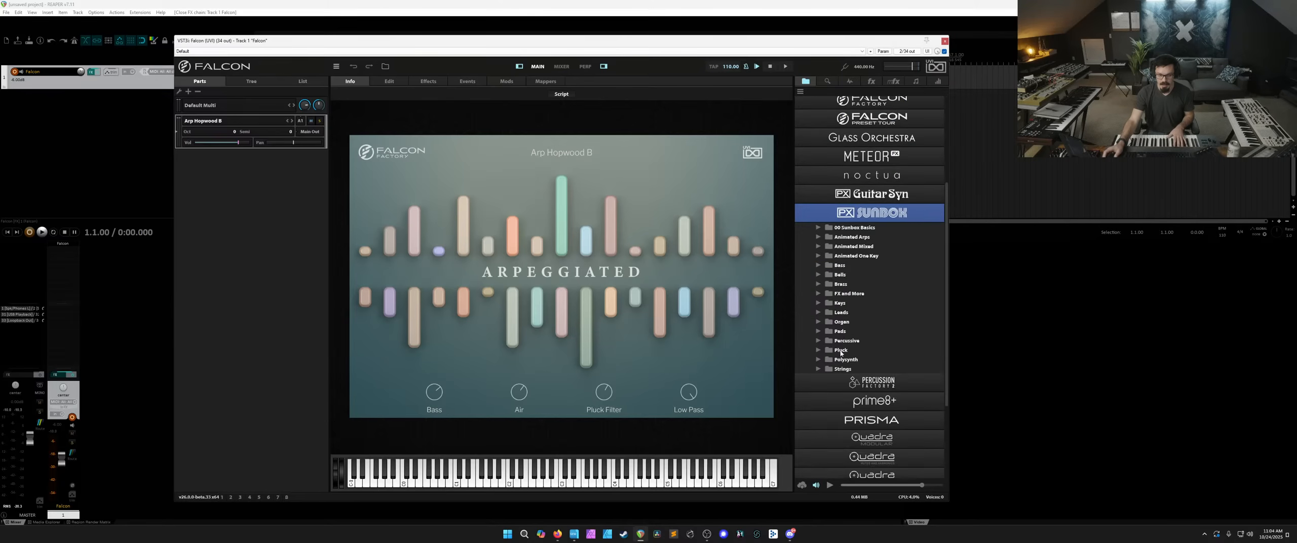
{"action": "left_click", "coordinate": [818, 237]}
{"action": "double_click", "coordinate": [855, 256]}
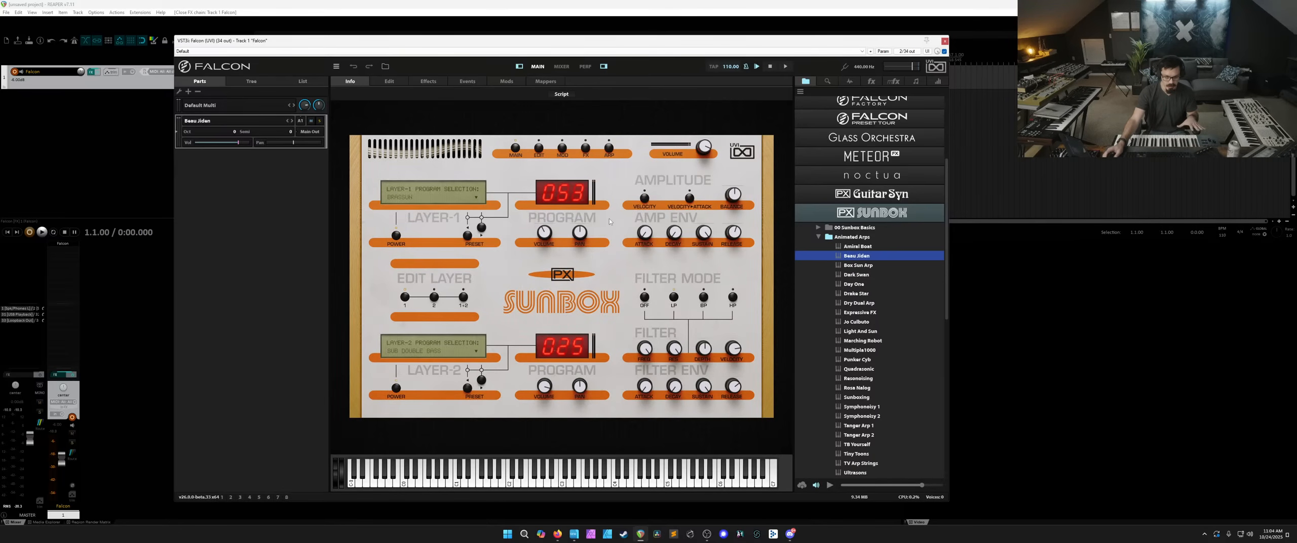
Look over the preset's edit view, and adjust the Drive amount on the SunBox interface's effects page.
{"action": "left_click", "coordinate": [388, 82]}
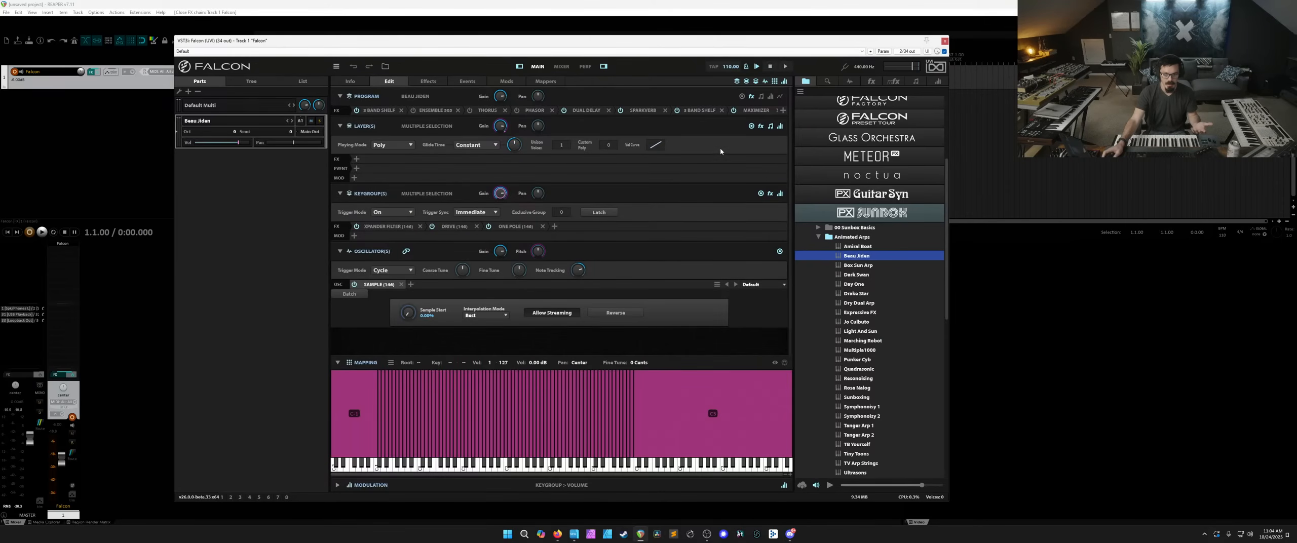
{"action": "left_click", "coordinate": [357, 81]}
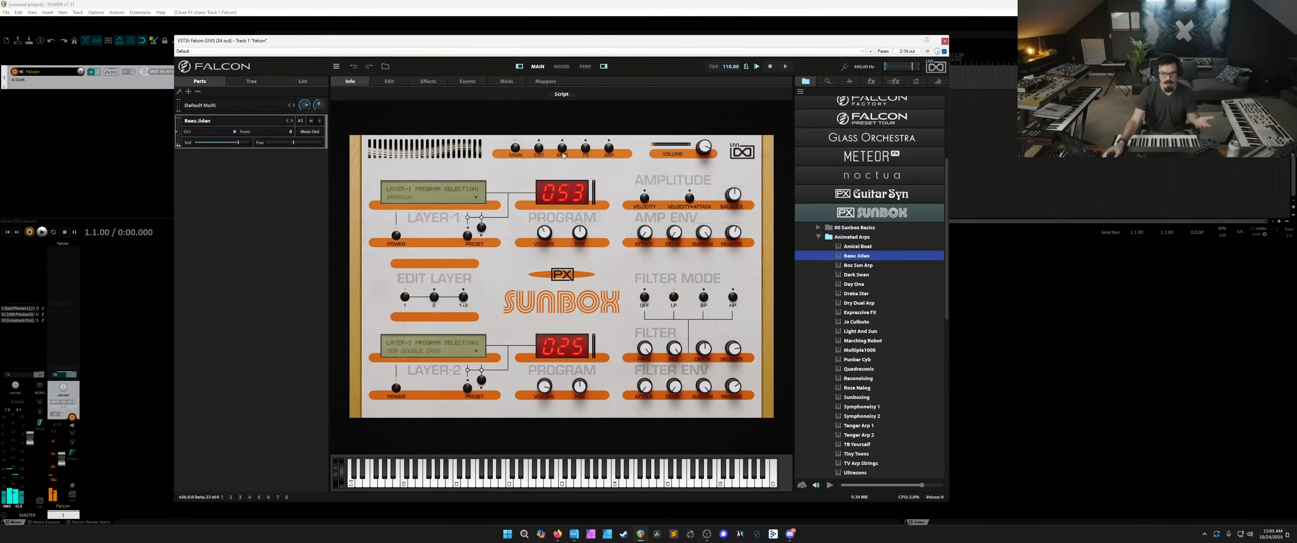
{"action": "left_click", "coordinate": [585, 150]}
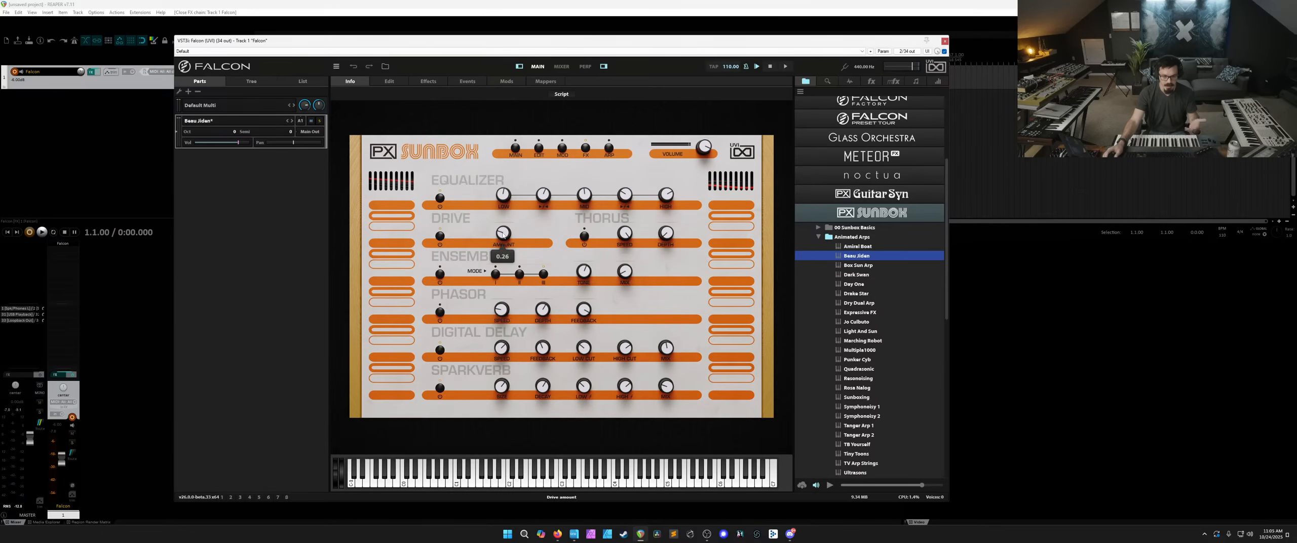
{"action": "left_click_drag", "start_coordinate": [503, 234], "coordinate": [501, 131]}
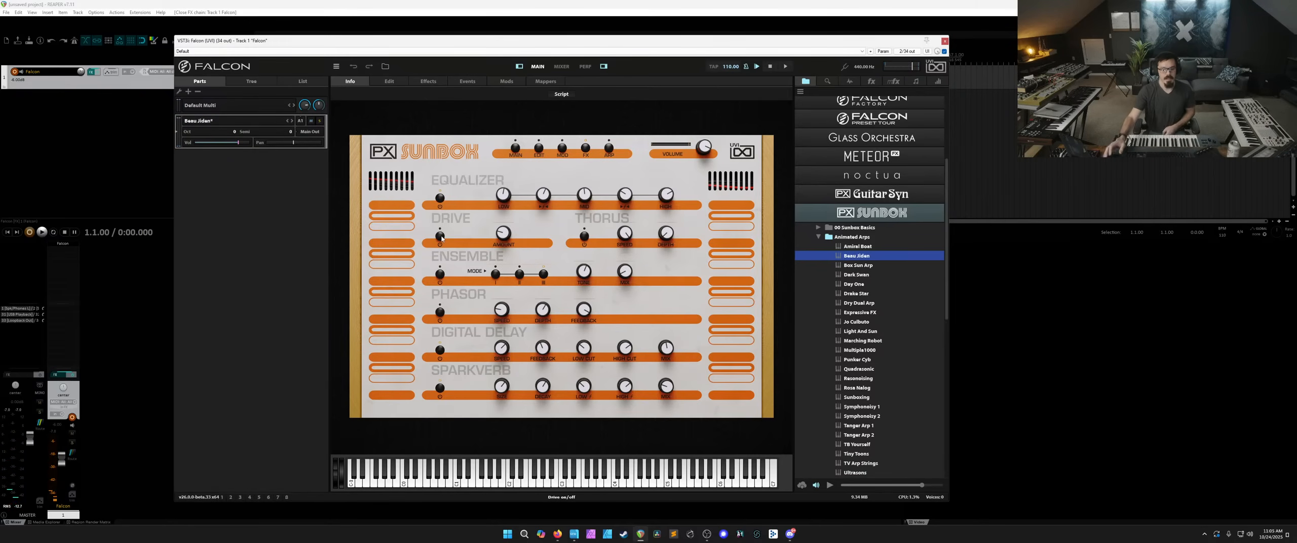
Insert a Tube Amp before the Maximizer in the program's effects chain and turn down its Drive.
{"action": "left_click", "coordinate": [387, 81]}
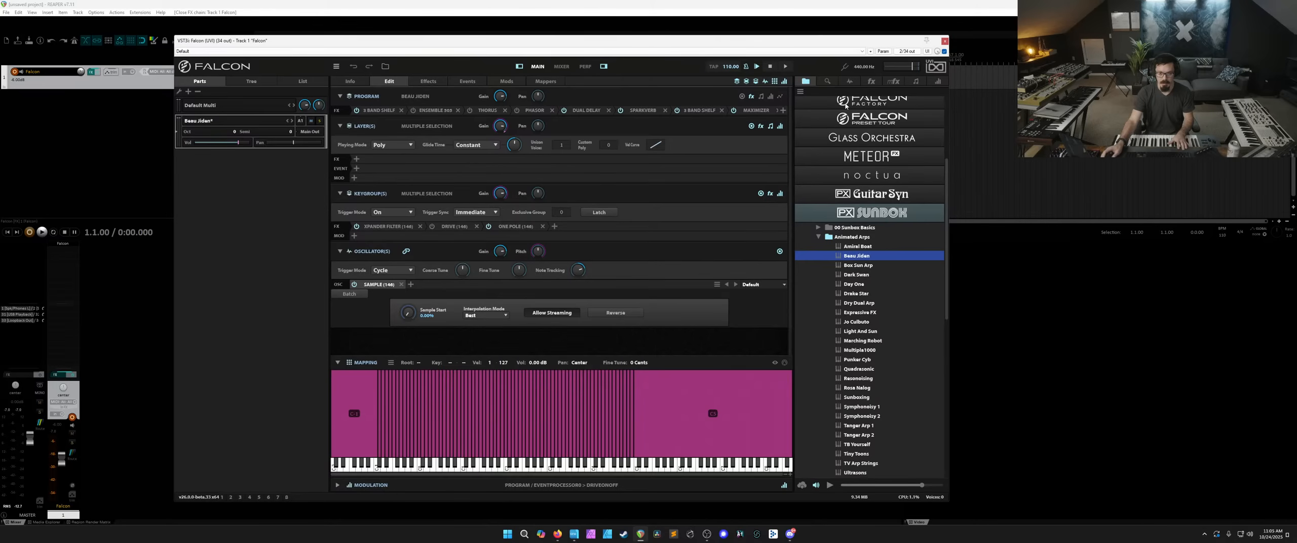
{"action": "left_click", "coordinate": [849, 81]}
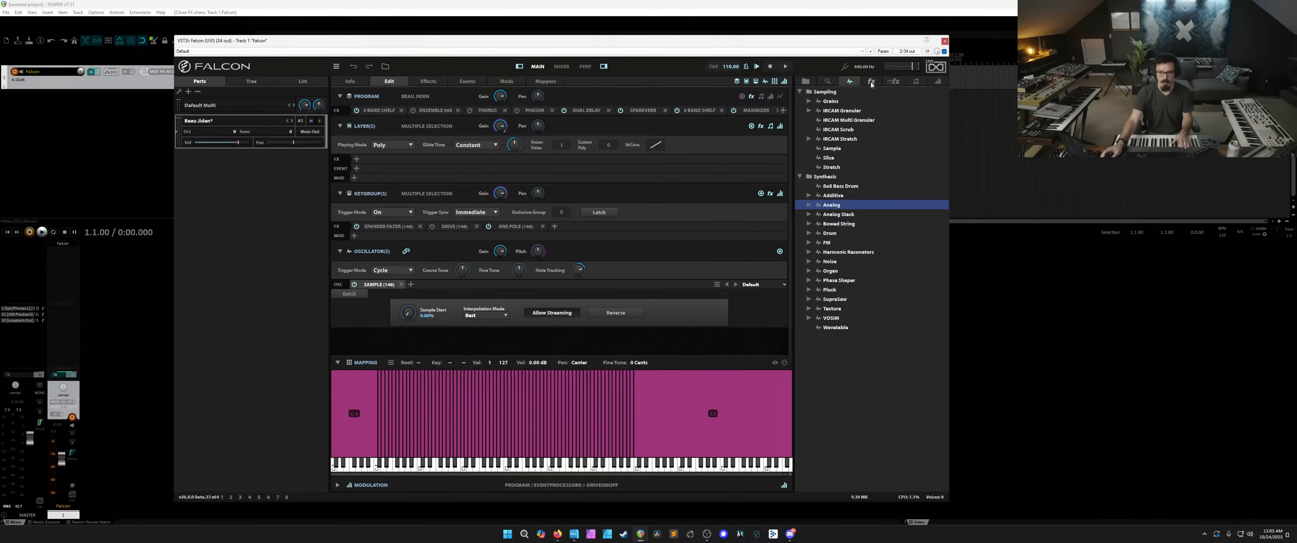
{"action": "left_click", "coordinate": [870, 83]}
{"action": "scroll", "coordinate": [843, 268], "scroll_direction": "down", "scroll_amount": 10}
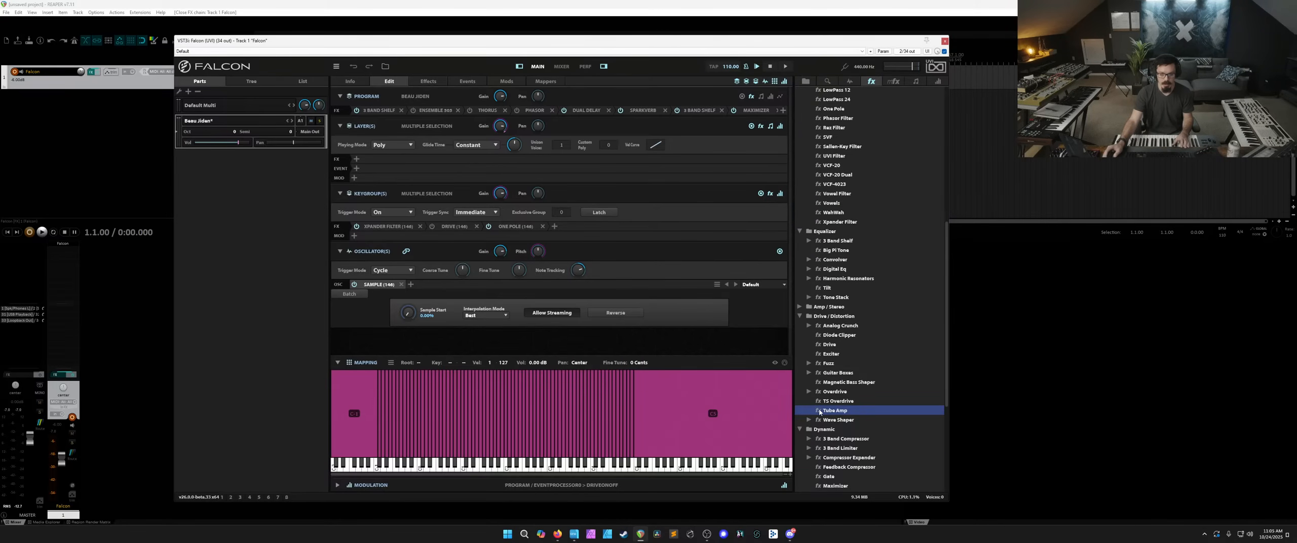
{"action": "left_click", "coordinate": [754, 111]}
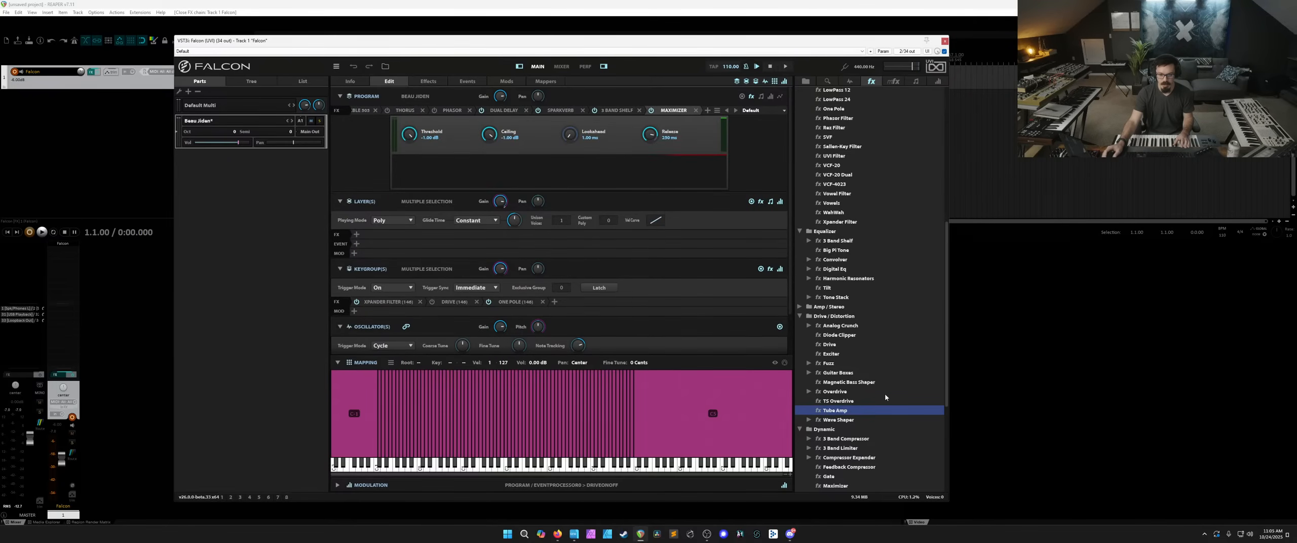
{"action": "left_click_drag", "start_coordinate": [845, 412], "coordinate": [625, 116]}
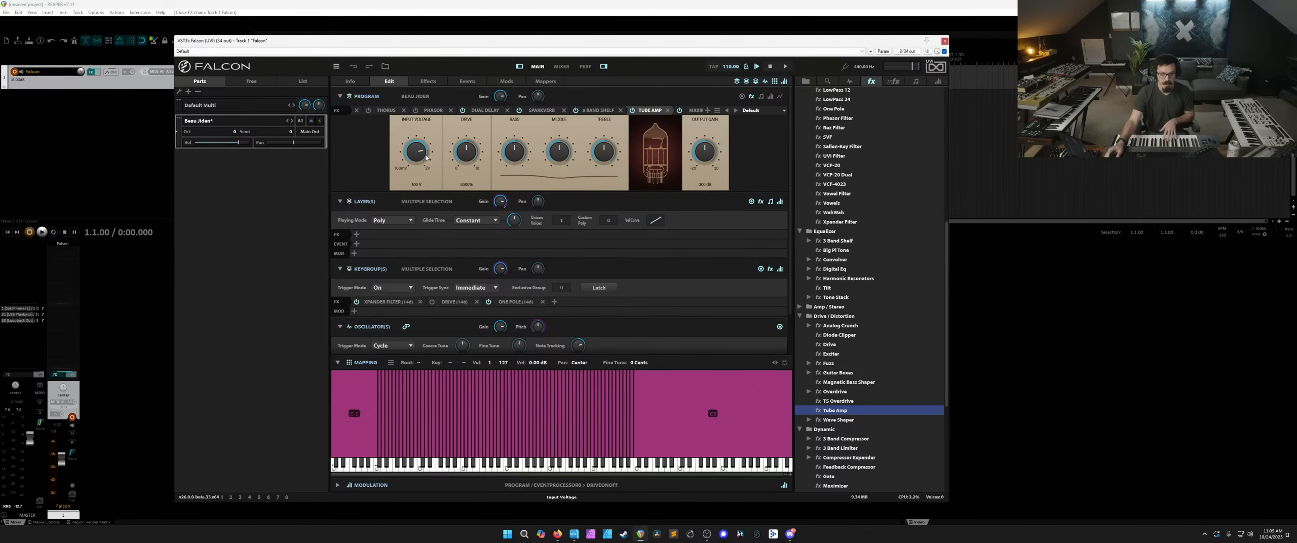
{"action": "left_click_drag", "start_coordinate": [466, 152], "coordinate": [473, 203]}
{"action": "double_click", "coordinate": [471, 158]}
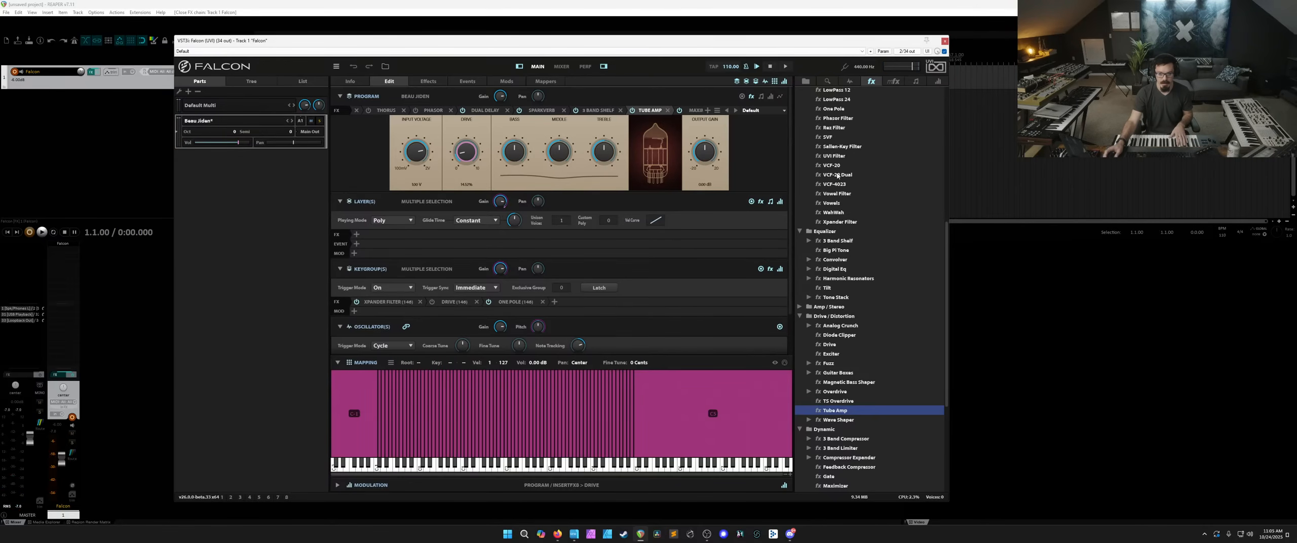
Try a VCF-20 Dual filter on the layers, adjusting its highpass and lowpass cutoffs and both peaks.
{"action": "left_click_drag", "start_coordinate": [836, 173], "coordinate": [392, 236]}
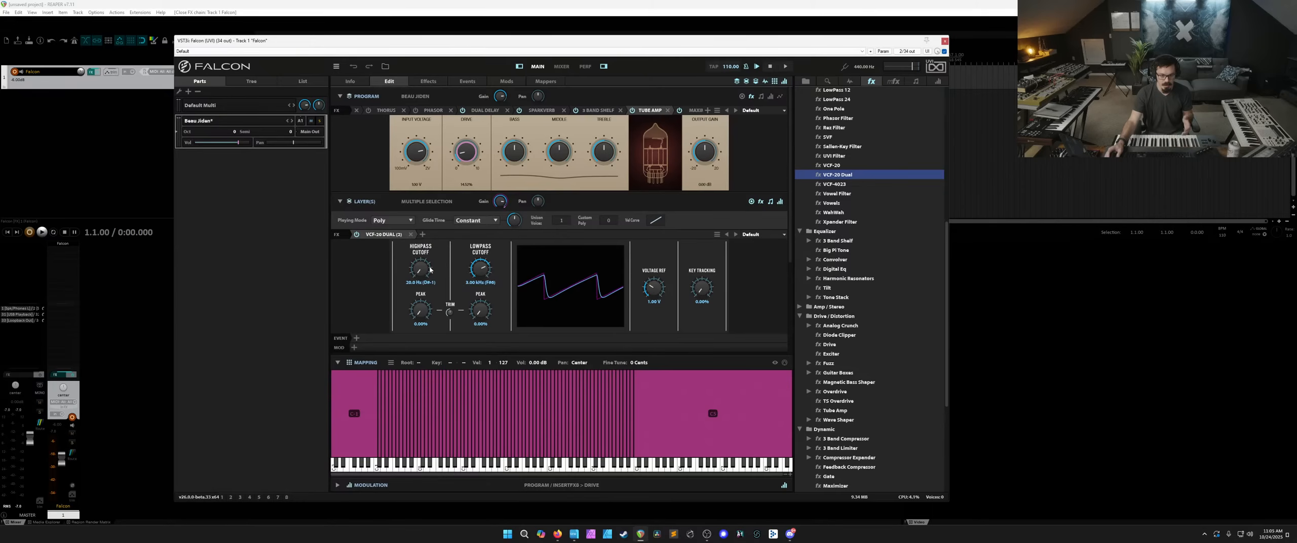
{"action": "left_click_drag", "start_coordinate": [420, 269], "coordinate": [428, 208]}
{"action": "mouse_move", "coordinate": [420, 309]}
{"action": "left_mouse_down"}
{"action": "mouse_move", "coordinate": [433, 204]}
{"action": "mouse_move", "coordinate": [422, 304]}
{"action": "left_mouse_up"}
{"action": "left_click_drag", "start_coordinate": [480, 269], "coordinate": [480, 238]}
{"action": "left_click_drag", "start_coordinate": [480, 310], "coordinate": [492, 421]}
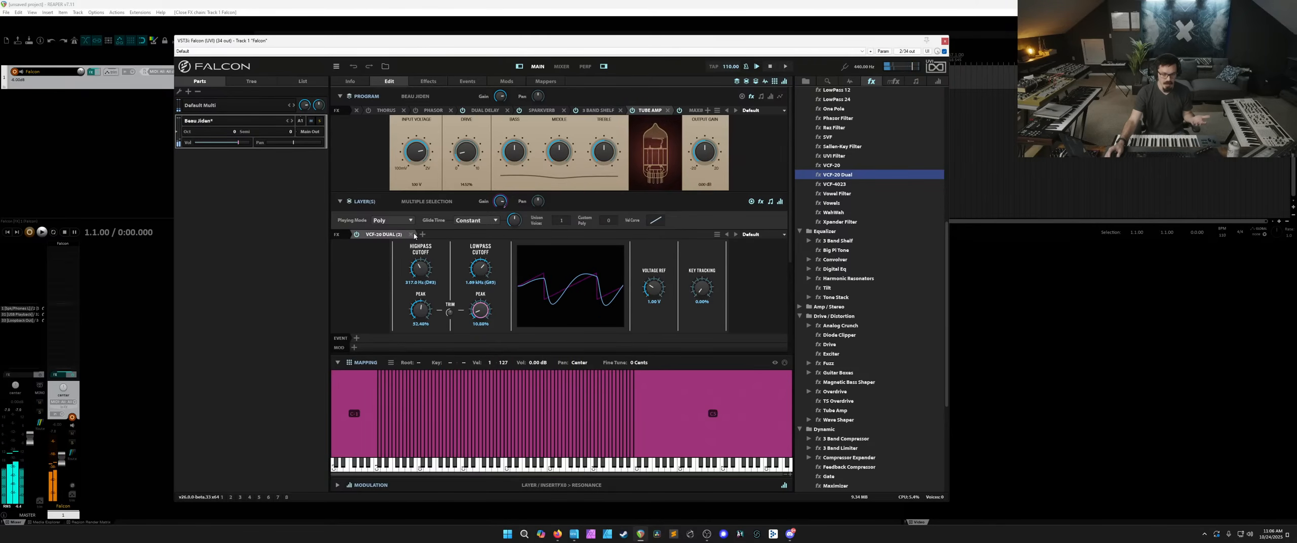
Remove the Tube Amp from the program effects and the VCF-20 Dual from the layer effects.
{"action": "left_click", "coordinate": [667, 110]}
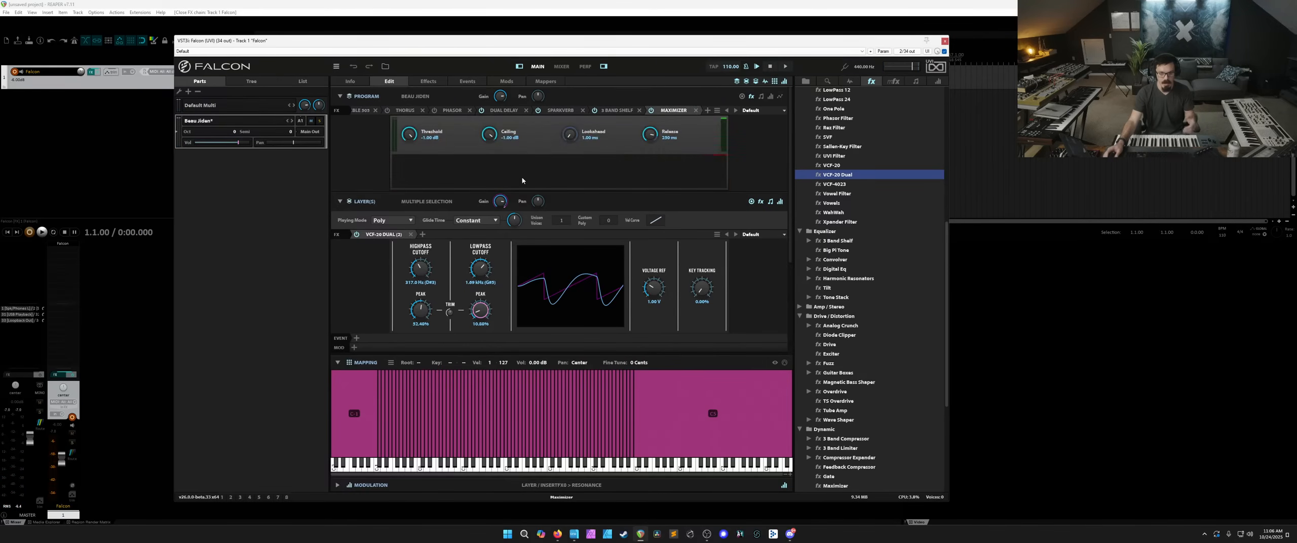
{"action": "left_click", "coordinate": [411, 234]}
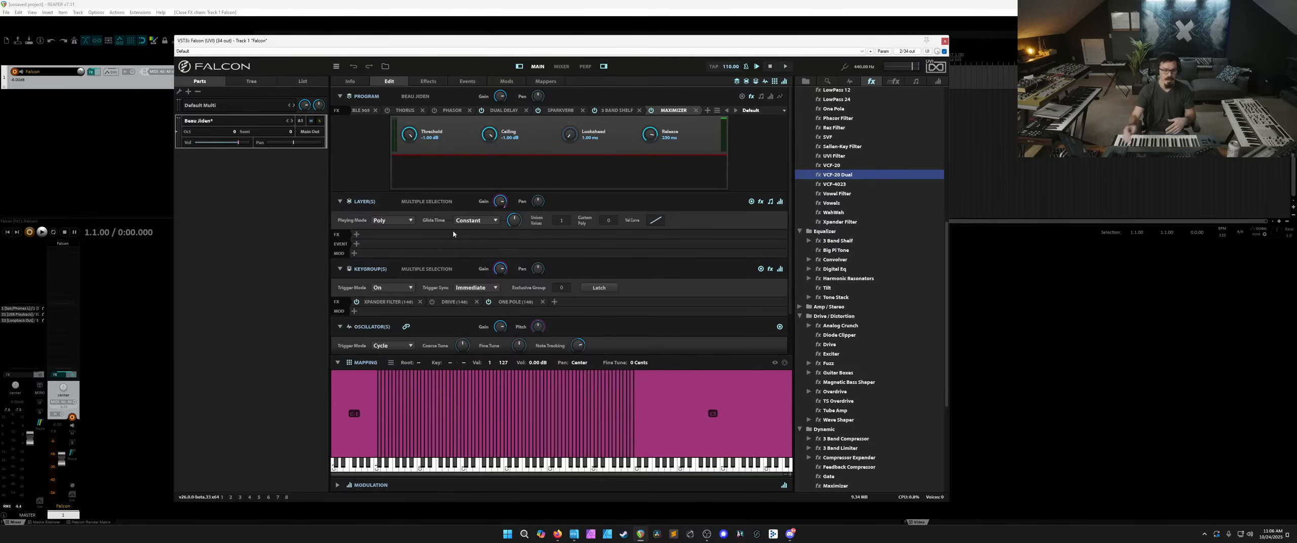
Replace the keygroups' Xpander Filter with a LowPass 24 filter and raise its cutoff to 20 kHz.
{"action": "scroll", "coordinate": [453, 229], "scroll_direction": "down", "scroll_amount": 2}
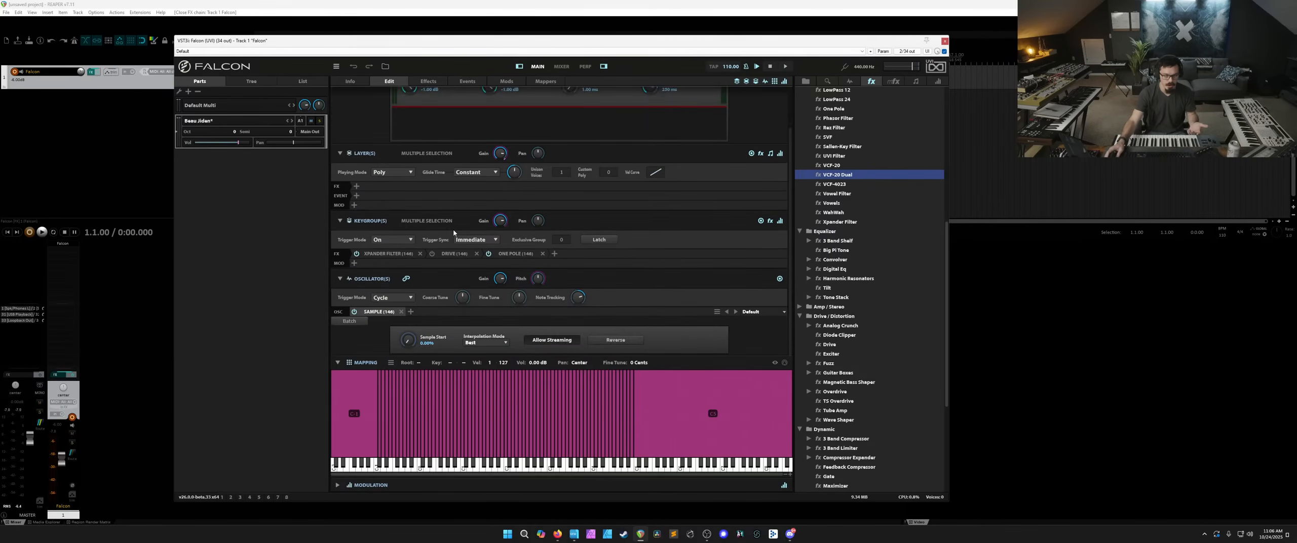
{"action": "left_click", "coordinate": [401, 256]}
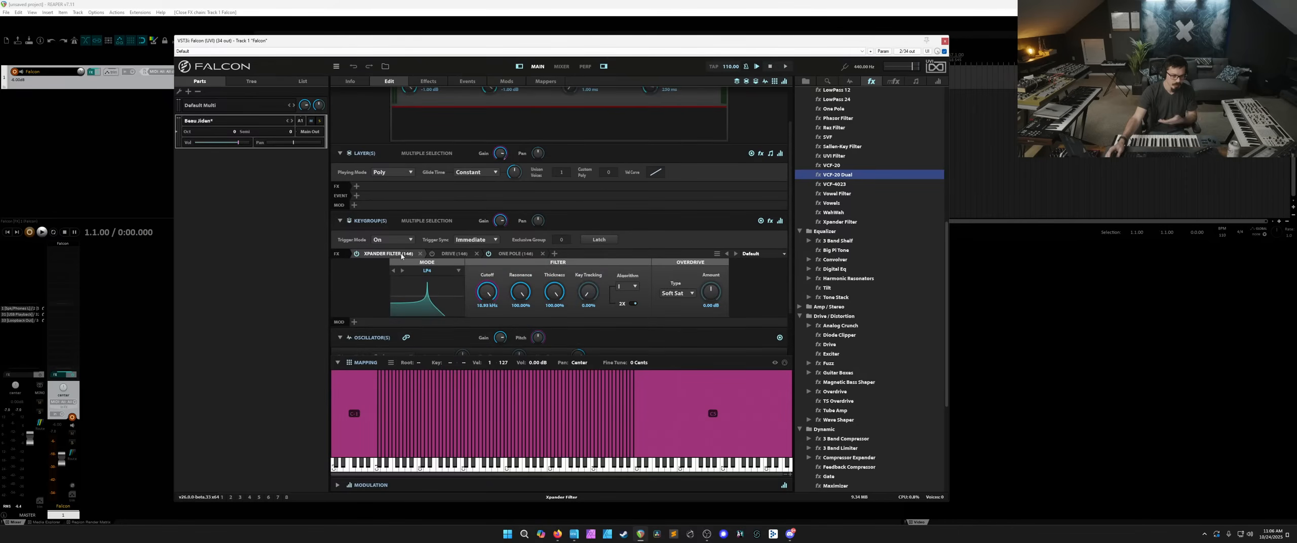
{"action": "right_click", "coordinate": [401, 256]}
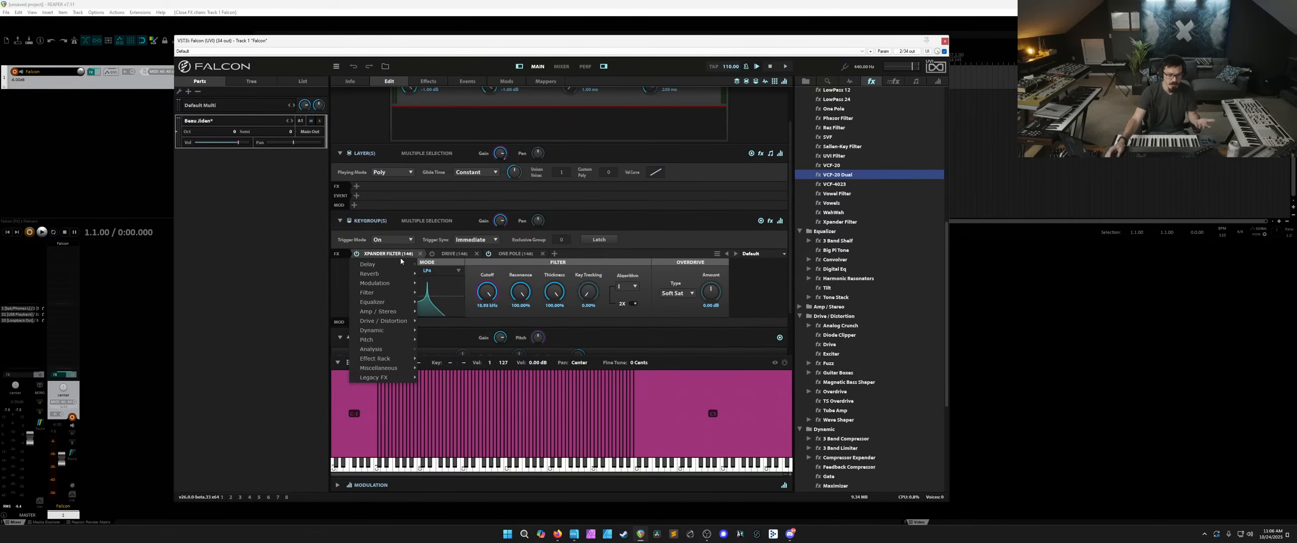
{"action": "mouse_move", "coordinate": [390, 302]}
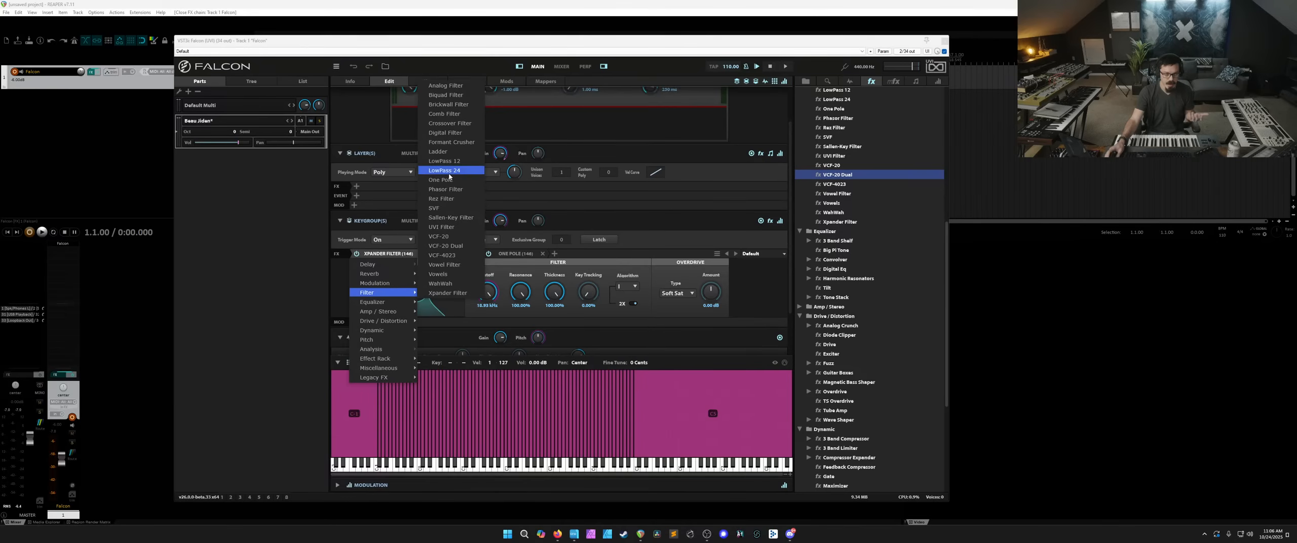
{"action": "left_click", "coordinate": [449, 172]}
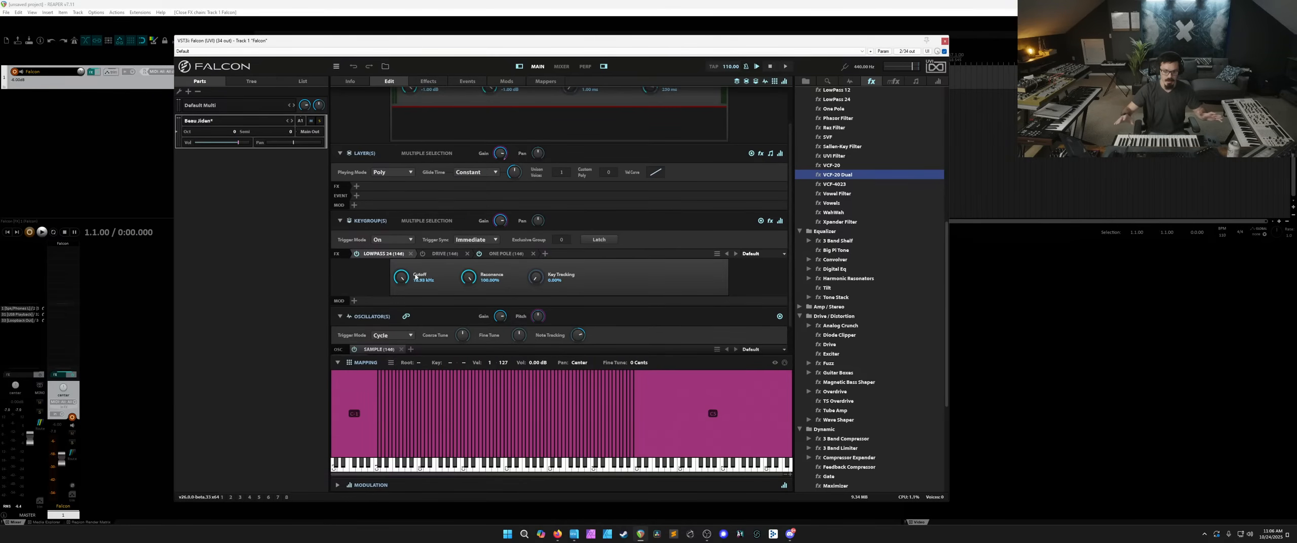
{"action": "left_click_drag", "start_coordinate": [415, 277], "coordinate": [392, 264]}
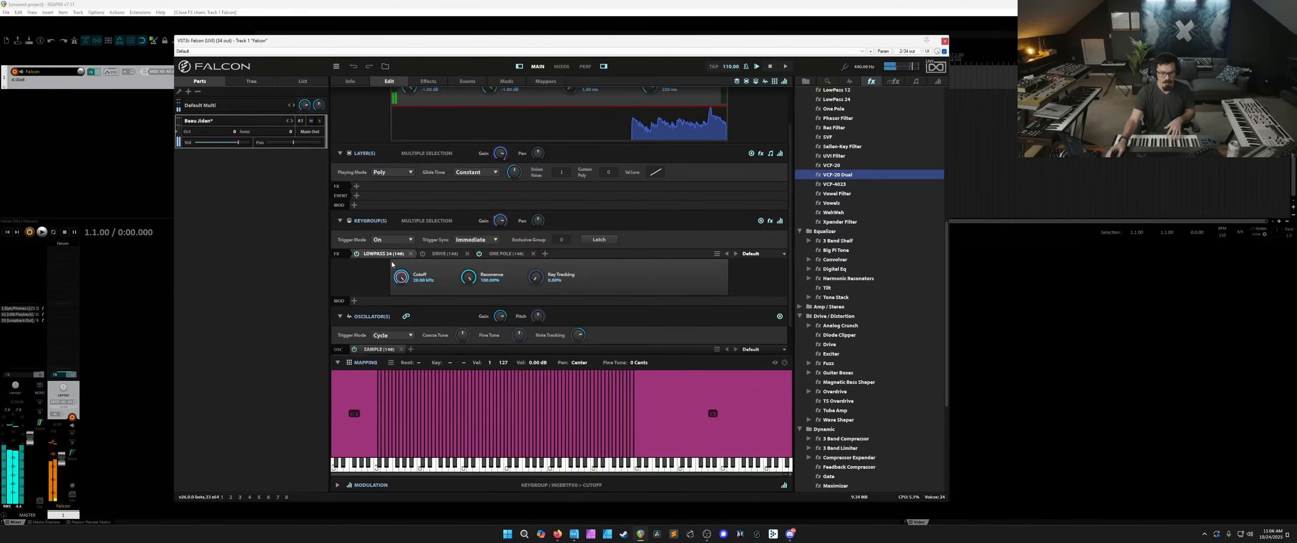
Return to the SunBox preset's main page, remove its part, and add a new empty part.
{"action": "left_click", "coordinate": [351, 83]}
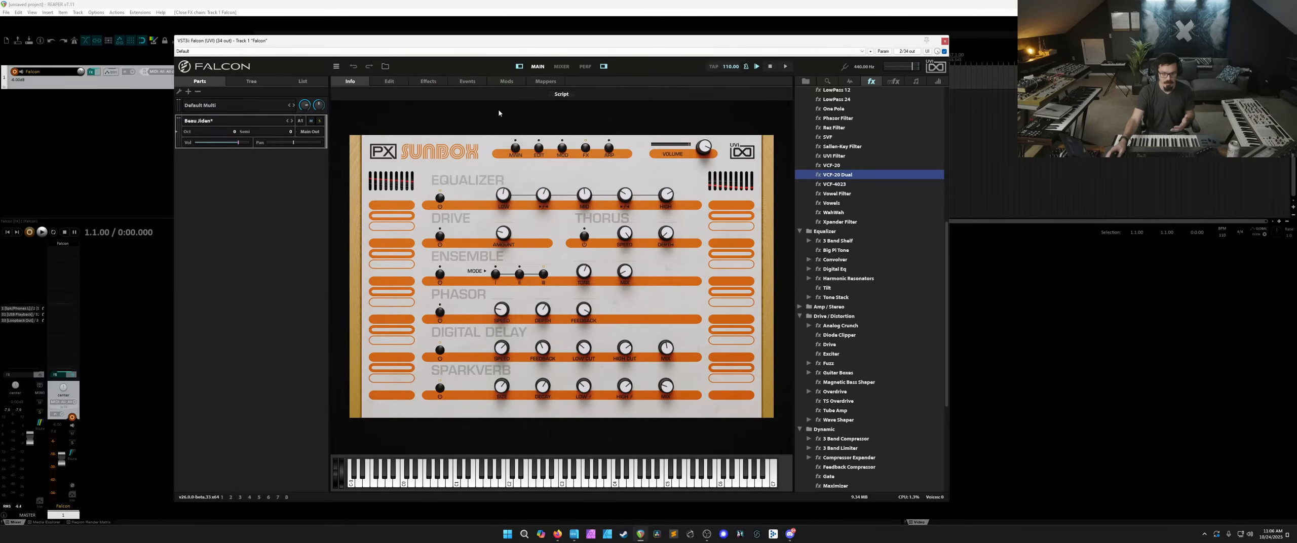
{"action": "left_click", "coordinate": [515, 149]}
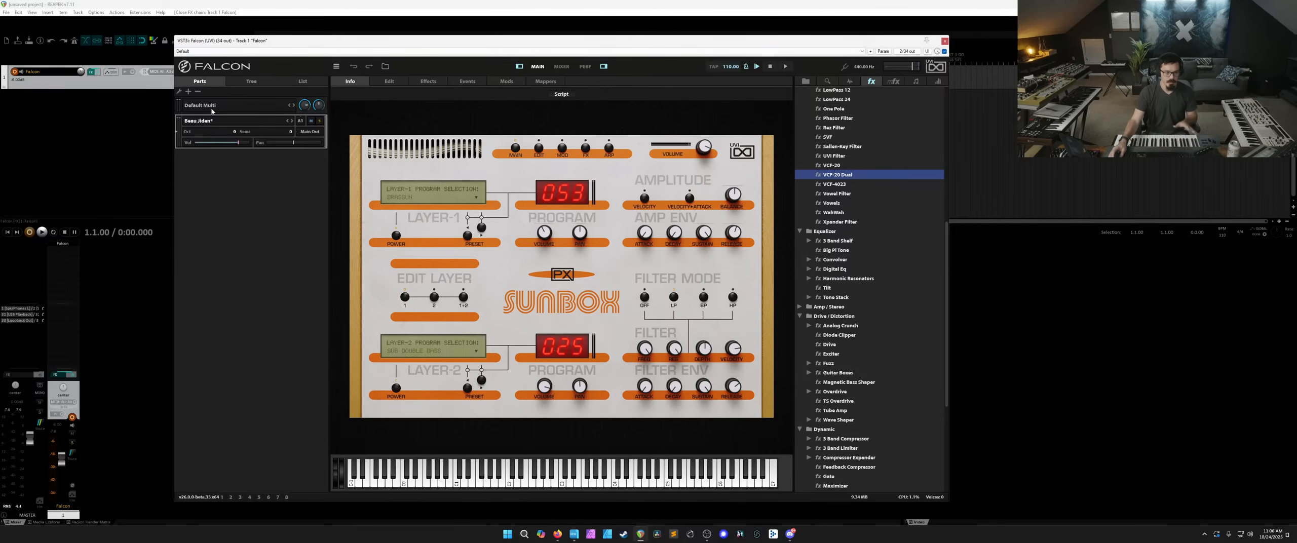
{"action": "left_click", "coordinate": [201, 95]}
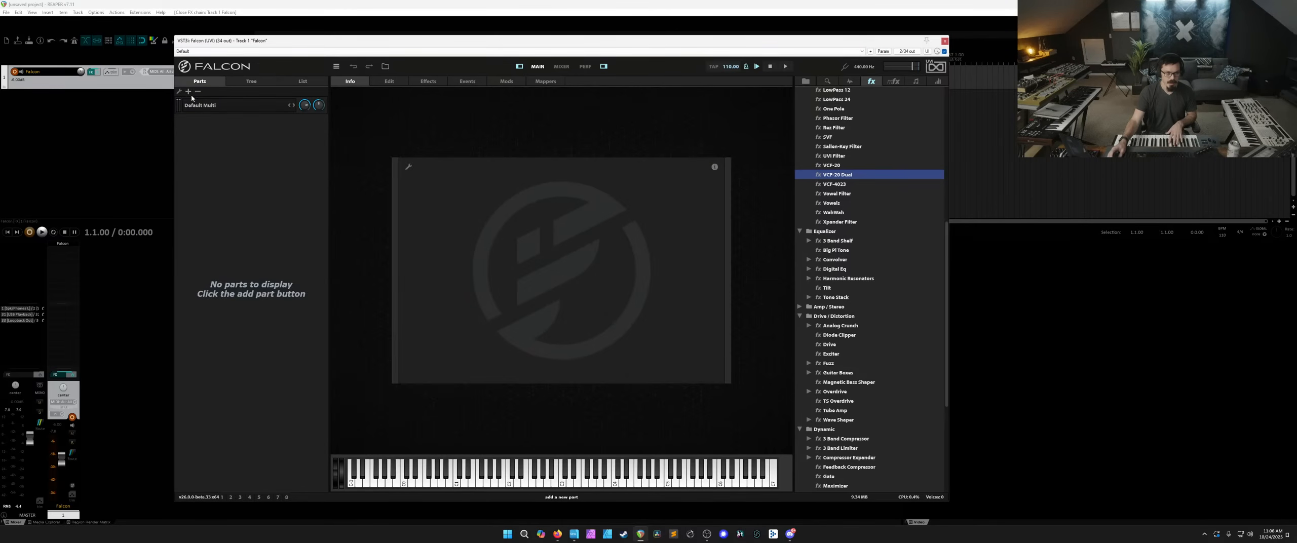
{"action": "left_click", "coordinate": [189, 92]}
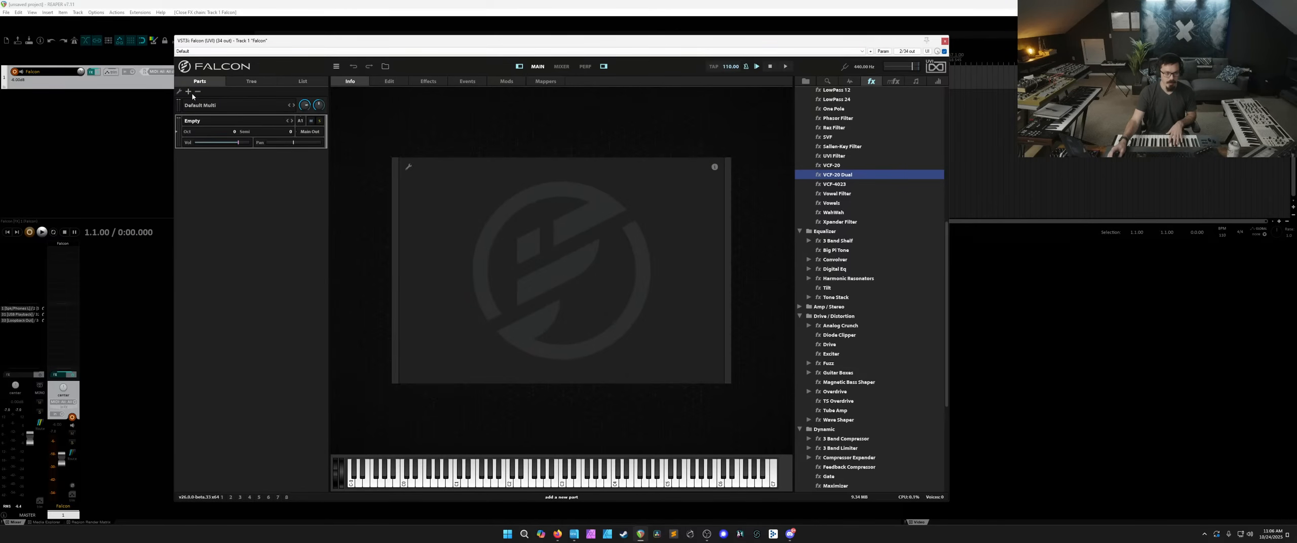
Create a keygroup with an FM oscillator over the full key range of the empty part's mapping.
{"action": "left_click", "coordinate": [390, 82]}
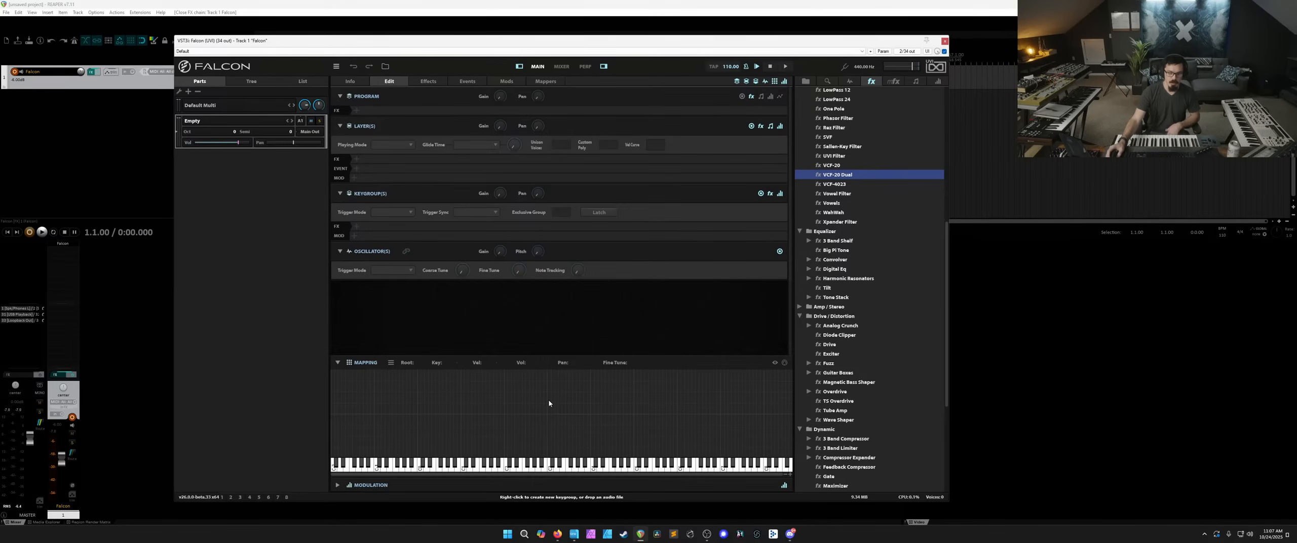
{"action": "left_click", "coordinate": [849, 82]}
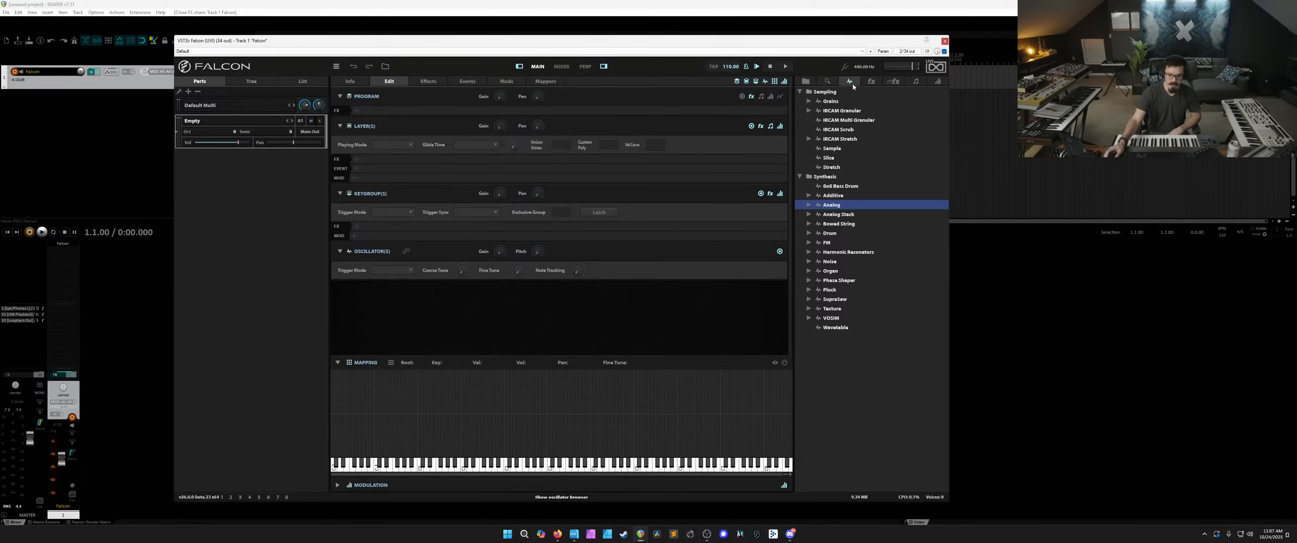
{"action": "left_click", "coordinate": [832, 245]}
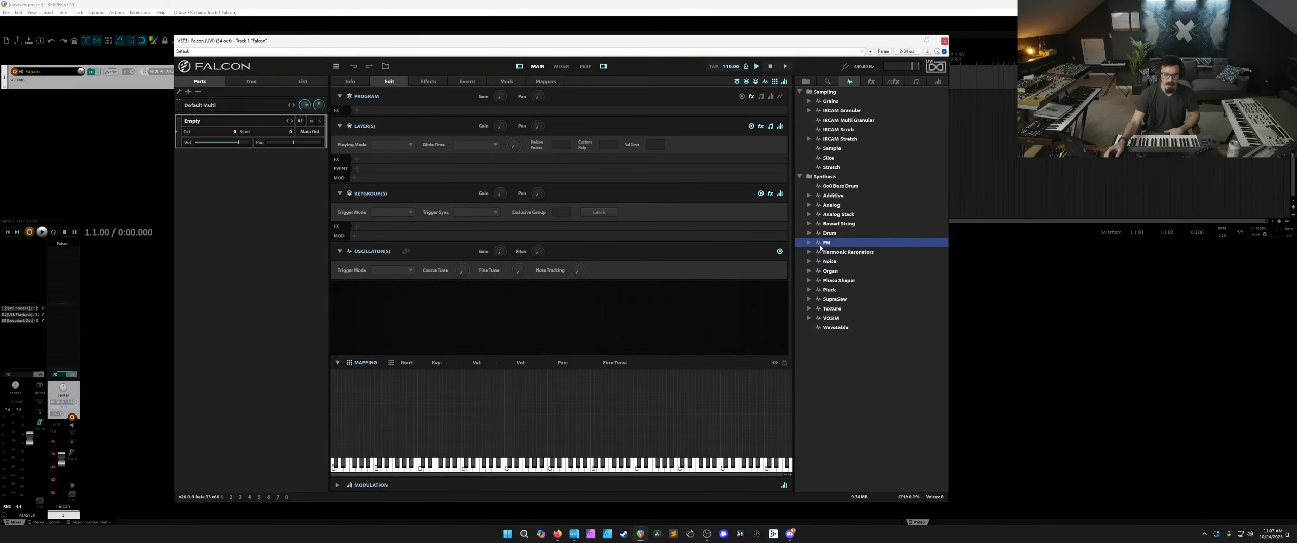
{"action": "left_click_drag", "start_coordinate": [826, 246], "coordinate": [536, 380]}
{"action": "scroll", "coordinate": [400, 297], "scroll_direction": "down", "scroll_amount": 1}
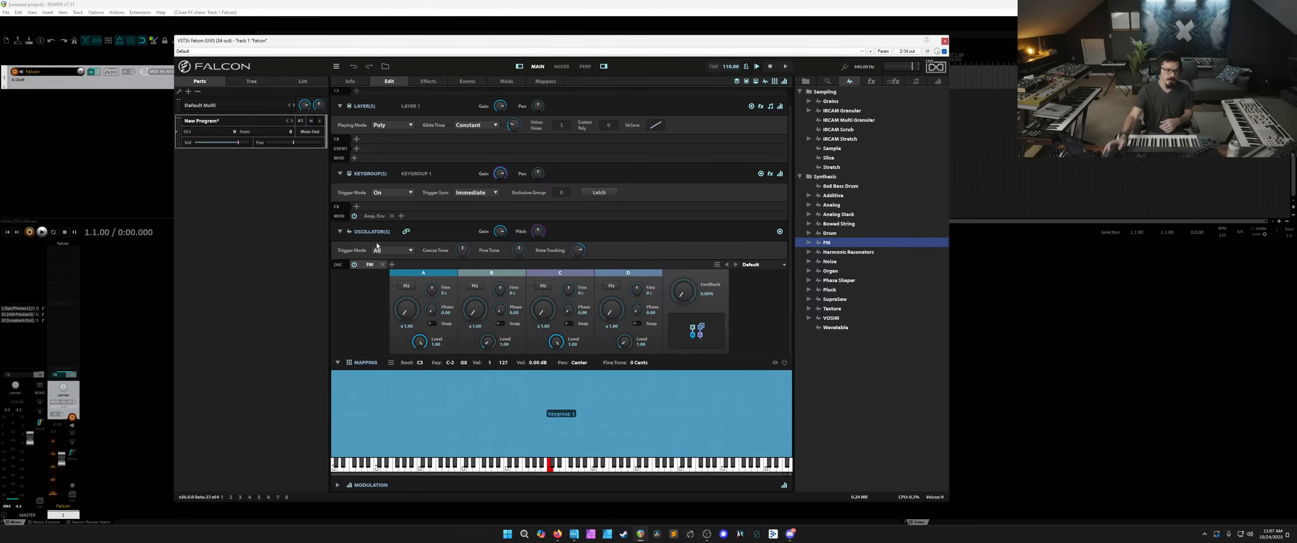
Find the limiters among all plugins and add the Kilohearts kHs Limiter to REAPER's master track.
{"action": "left_click", "coordinate": [29, 245]}
{"action": "type", "text": "l"}
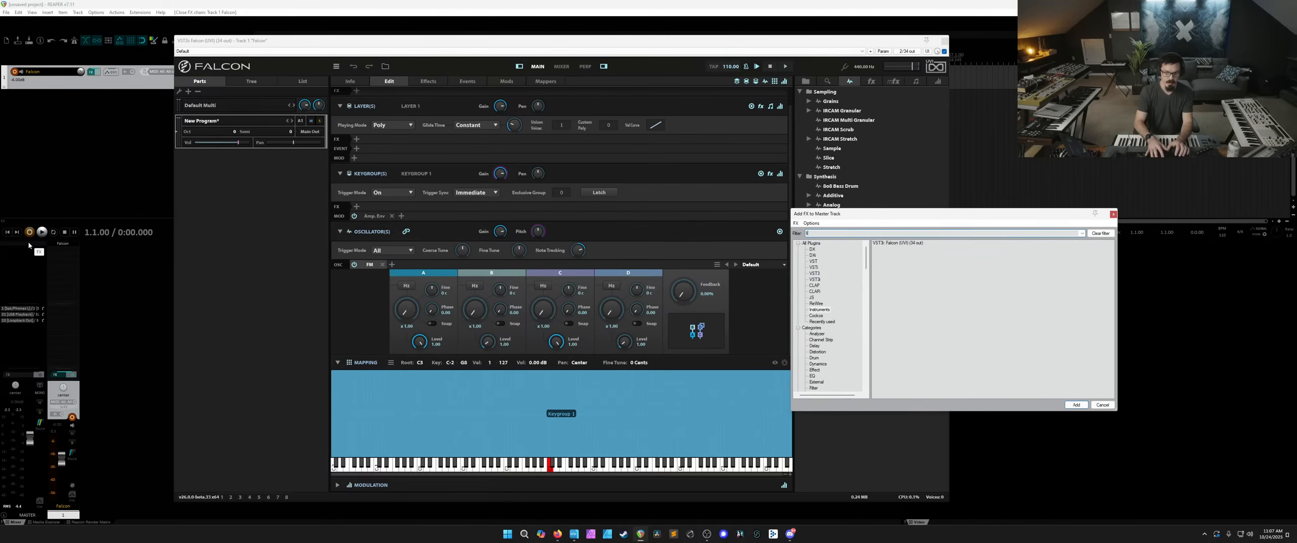
{"action": "type", "text": "imit"}
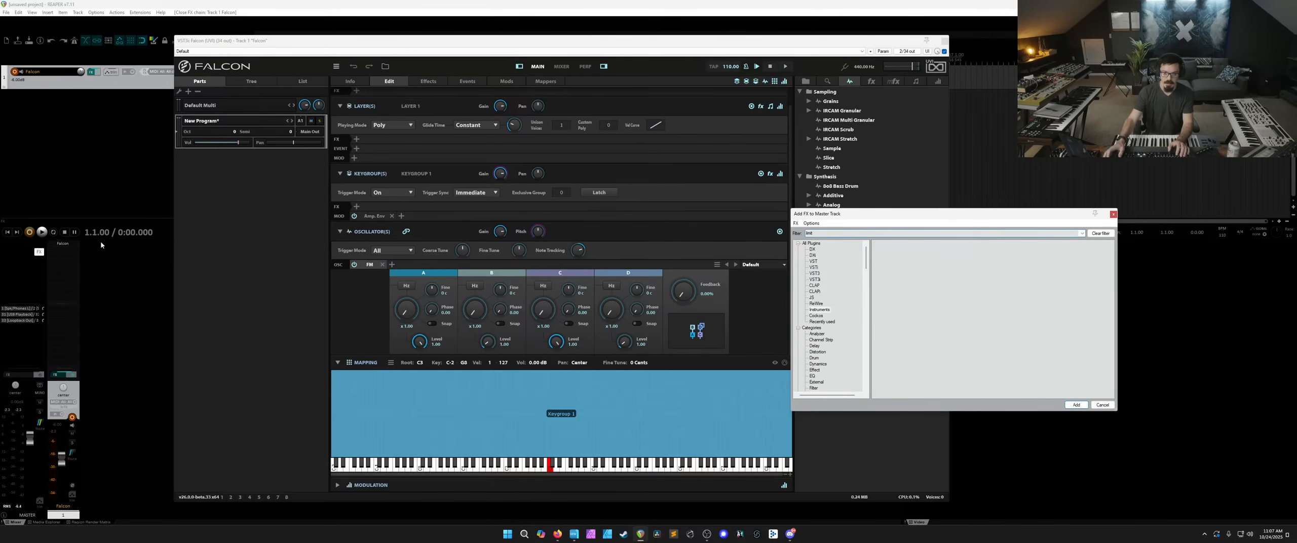
{"action": "left_click", "coordinate": [805, 245]}
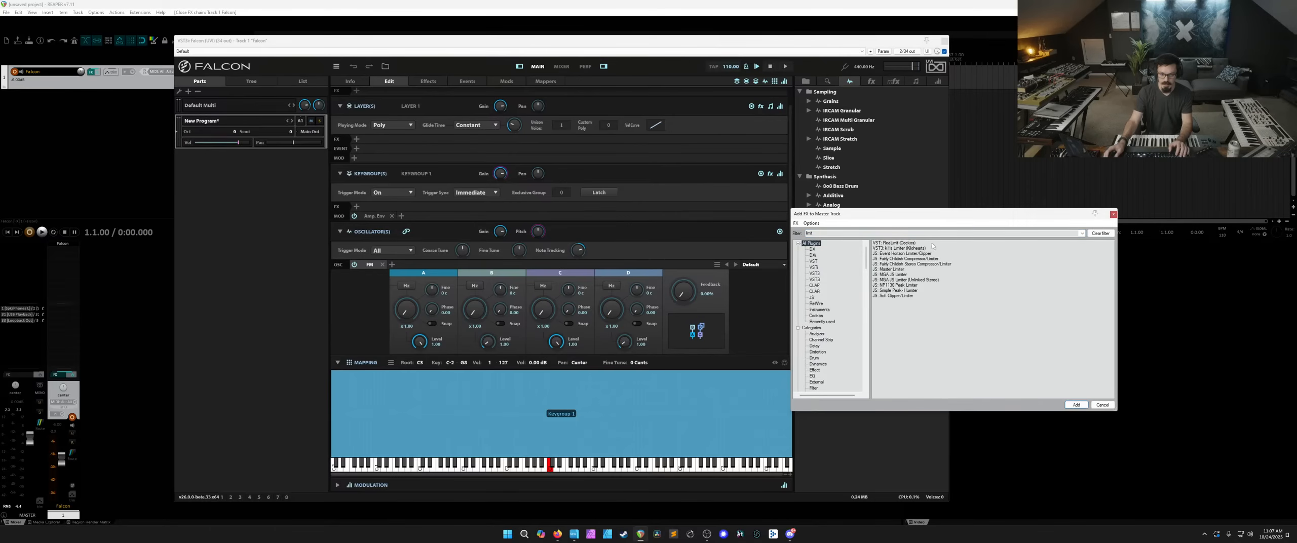
{"action": "double_click", "coordinate": [912, 249]}
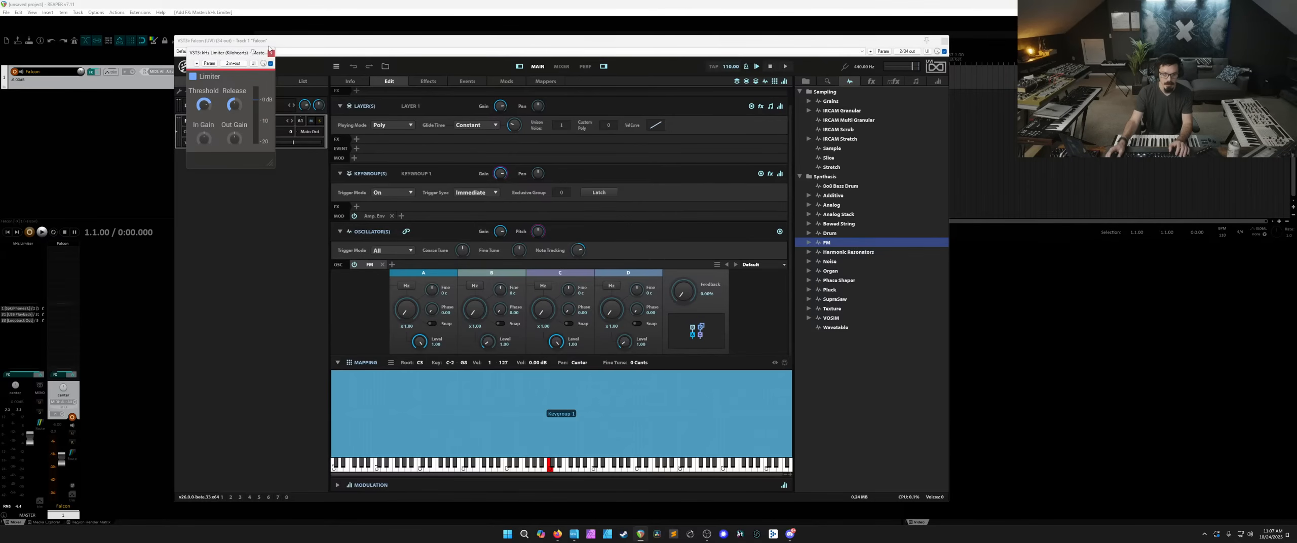
{"action": "left_click", "coordinate": [271, 54]}
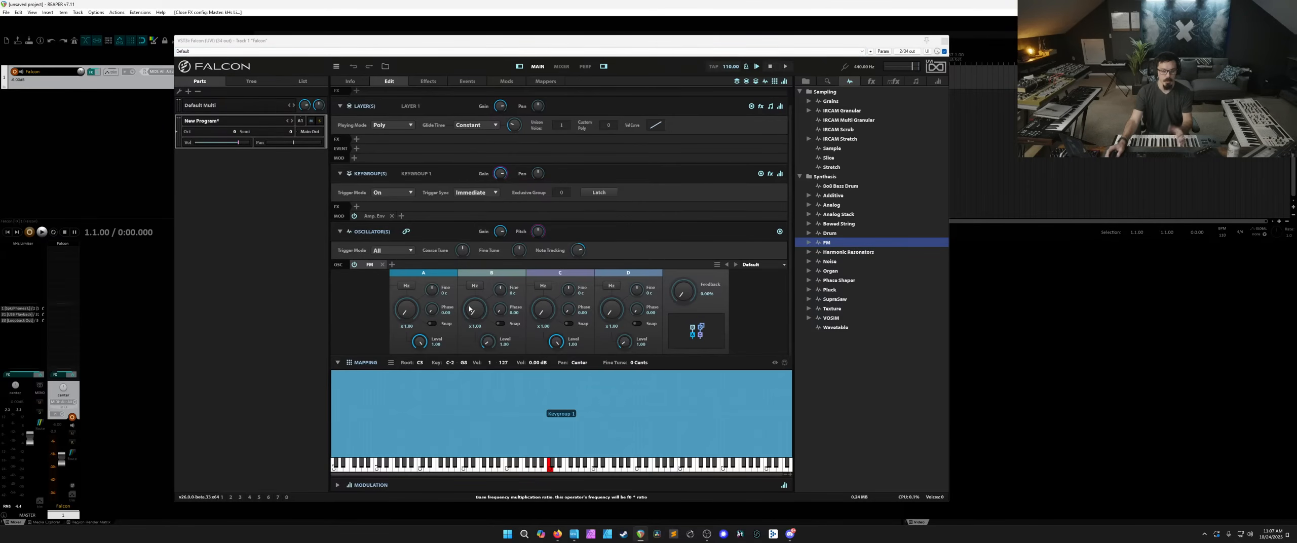
Raise the frequency ratios of FM operators B, C and D, and adjust operator D's level.
{"action": "left_click_drag", "start_coordinate": [471, 313], "coordinate": [479, 303]}
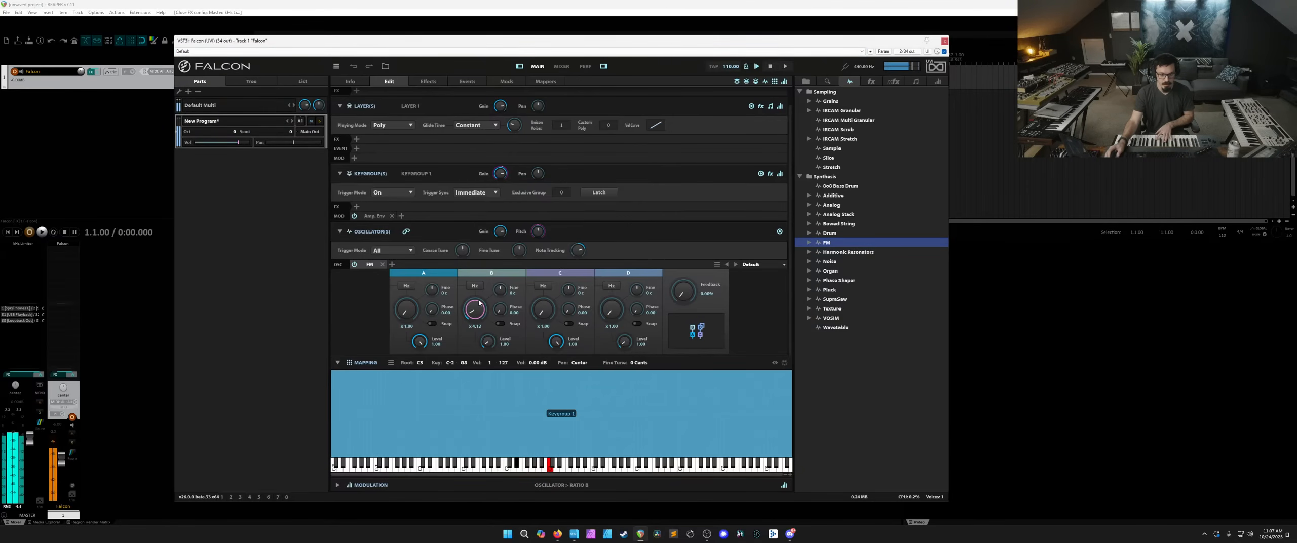
{"action": "left_click_drag", "start_coordinate": [542, 307], "coordinate": [614, 302]}
{"action": "left_click_drag", "start_coordinate": [624, 344], "coordinate": [623, 344]}
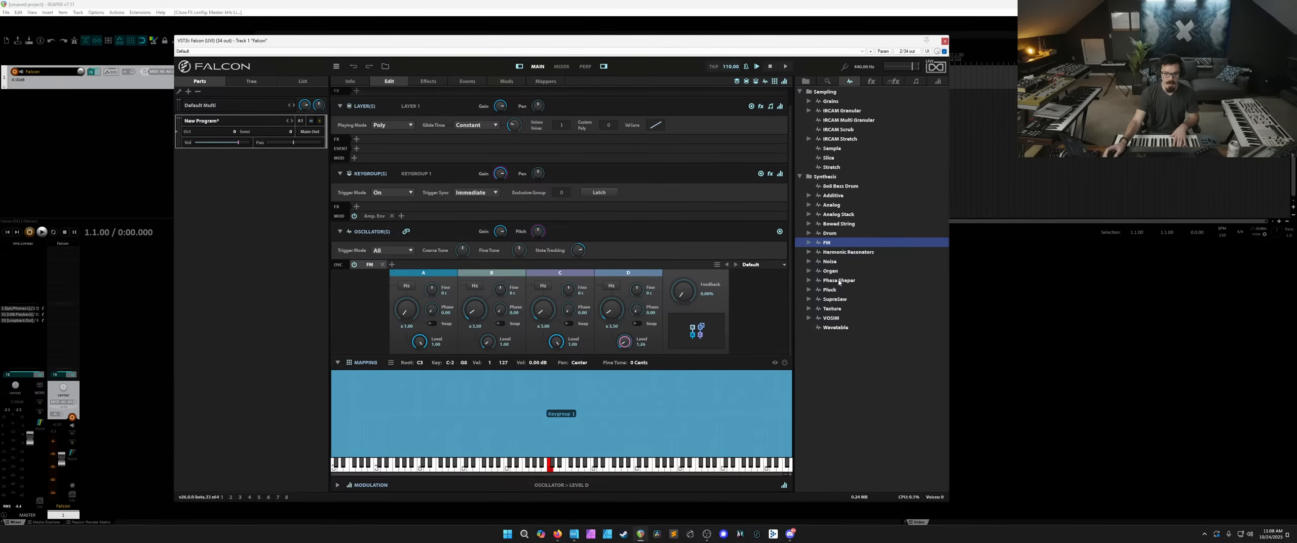
Try adding a Phase Shaper keygroup from C3 upward, using the Pulse preset.
{"action": "left_click_drag", "start_coordinate": [838, 282], "coordinate": [792, 398]}
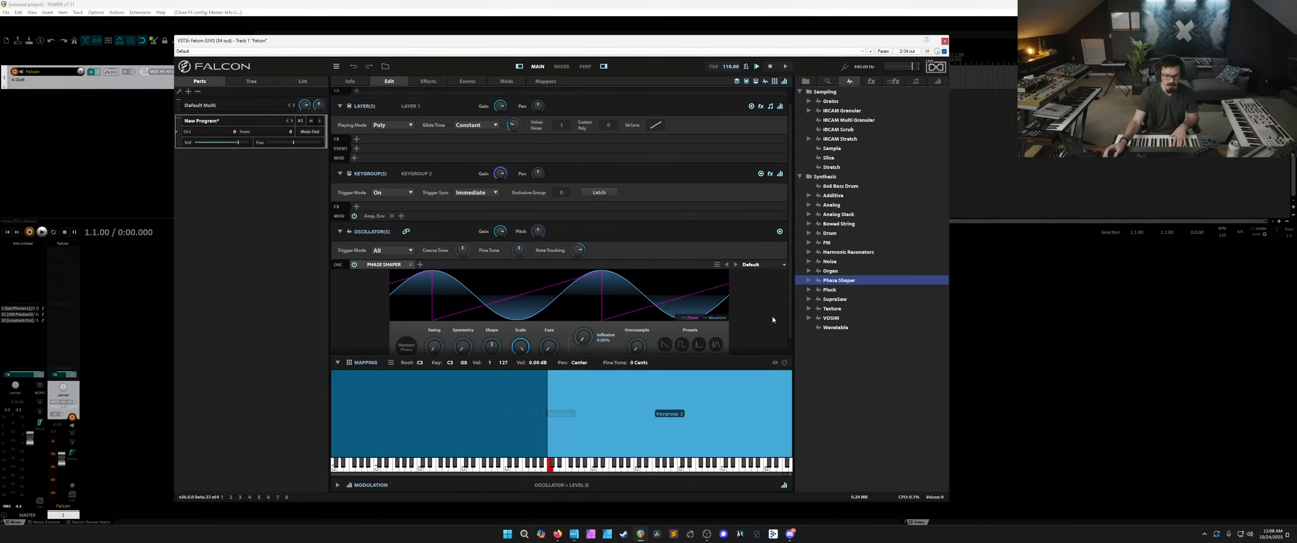
{"action": "left_click", "coordinate": [752, 266]}
{"action": "left_click", "coordinate": [758, 294]}
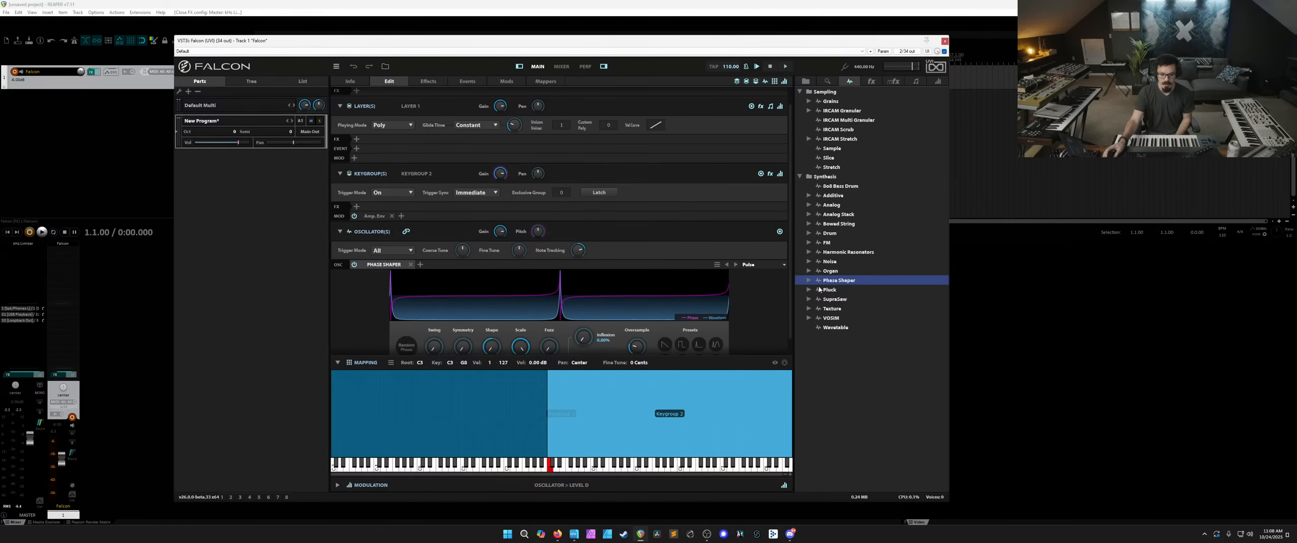
Try a SupraSaw keygroup over C1 to C2, and discard the added keygroups to leave only the FM one.
{"action": "left_click_drag", "start_coordinate": [832, 301], "coordinate": [507, 411]}
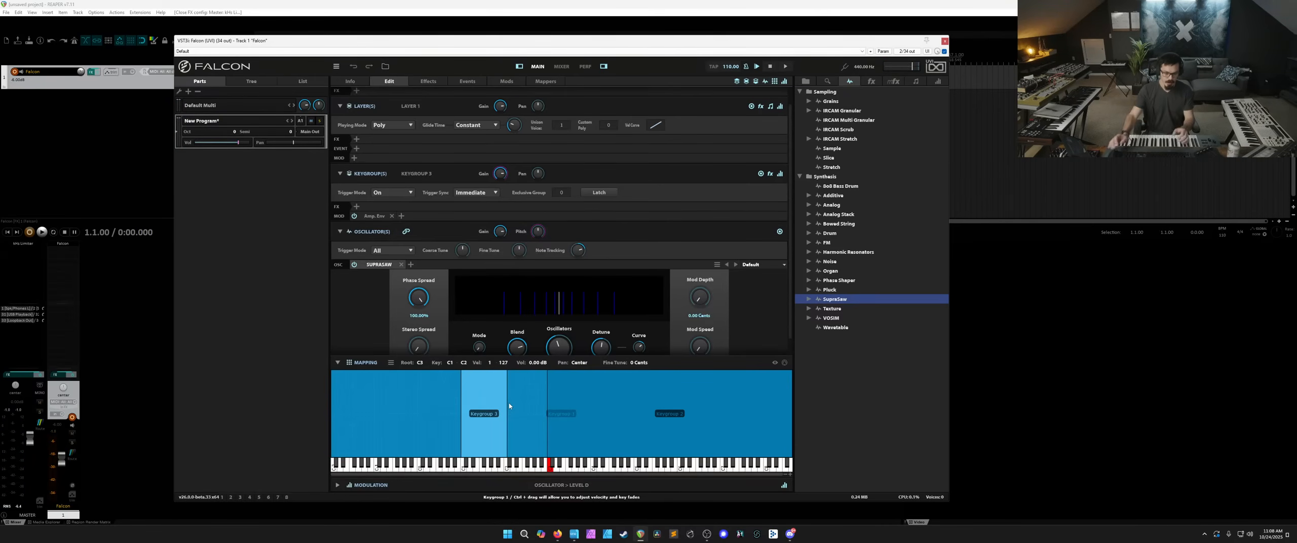
{"action": "left_click", "coordinate": [567, 412]}
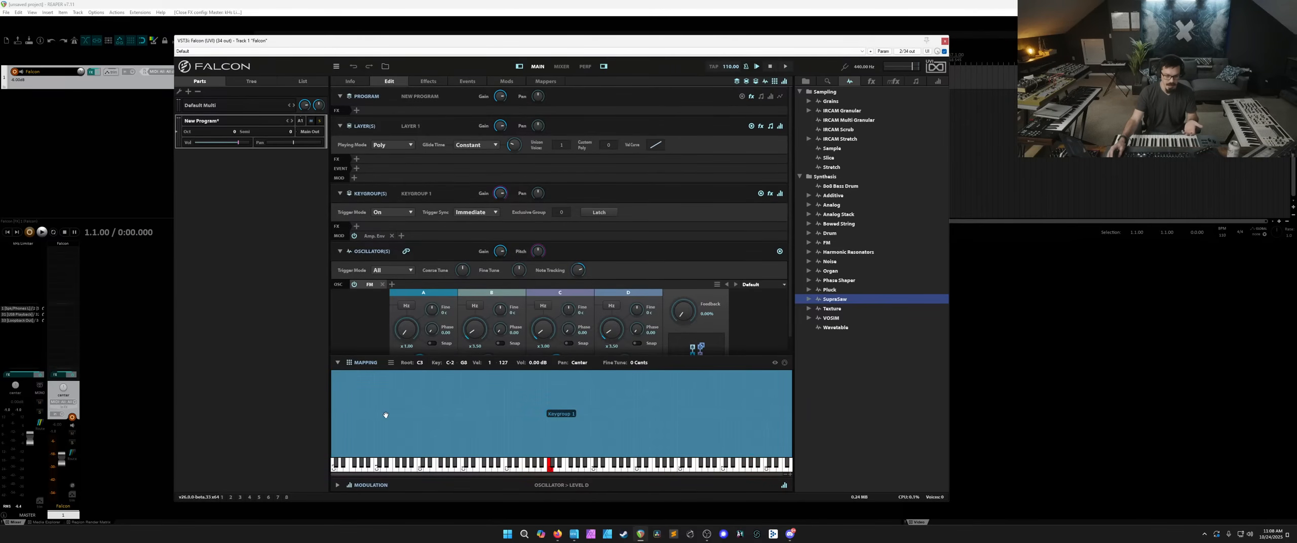
Try narrowing the FM keygroup to the single key C3, and stretch it back across the full key range.
{"action": "left_click_drag", "start_coordinate": [331, 412], "coordinate": [548, 411]}
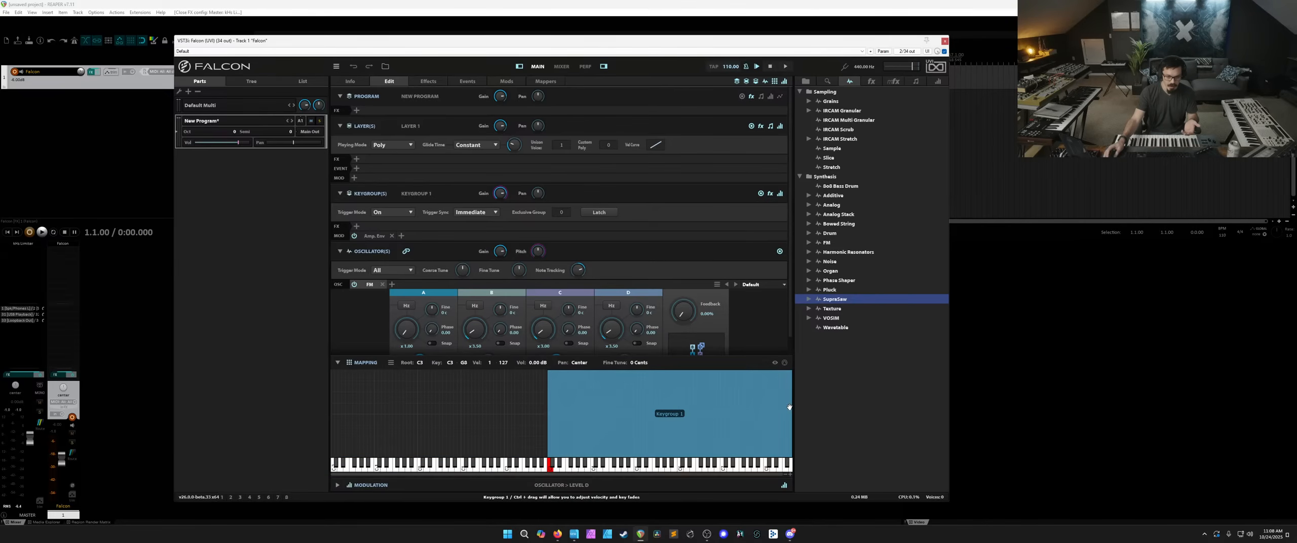
{"action": "left_click_drag", "start_coordinate": [789, 408], "coordinate": [545, 411]}
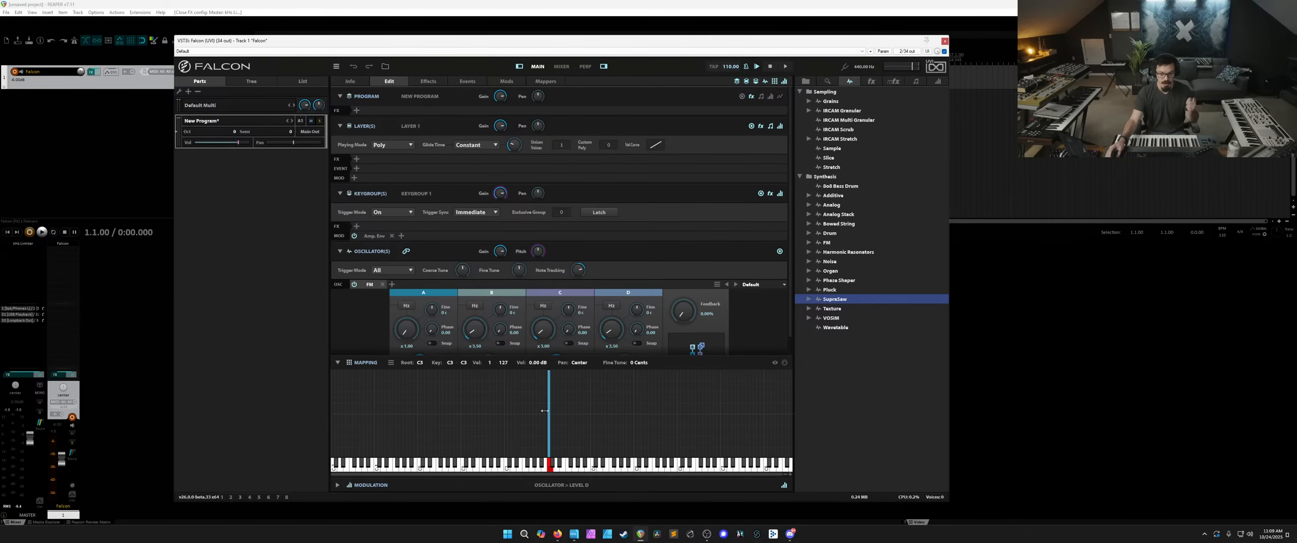
{"action": "double_click", "coordinate": [545, 410]}
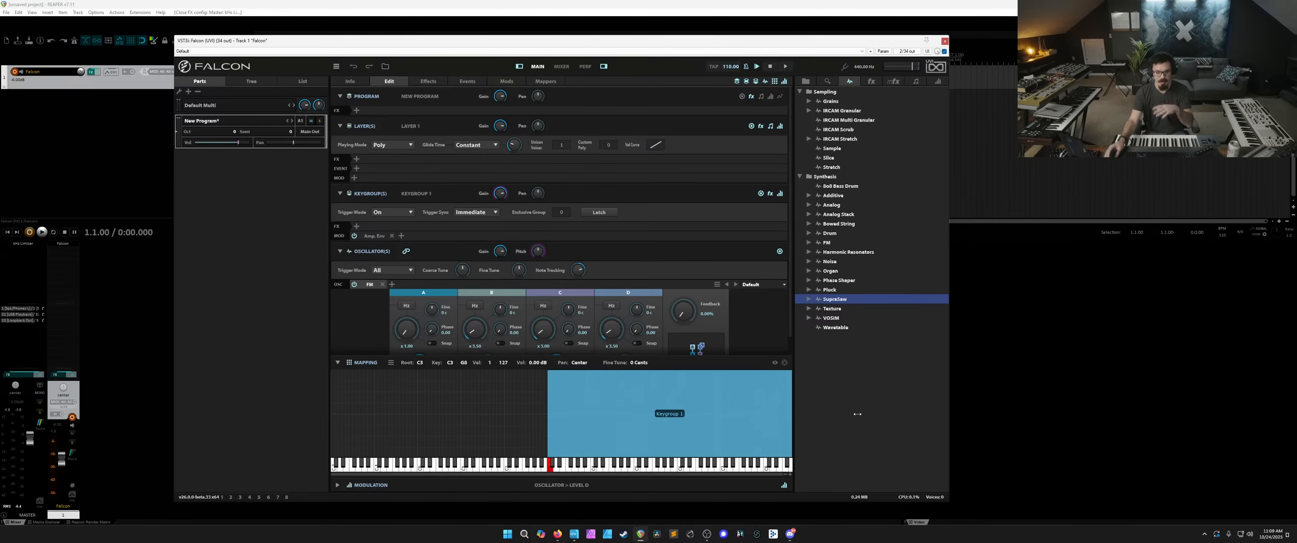
{"action": "left_click_drag", "start_coordinate": [548, 415], "coordinate": [304, 414]}
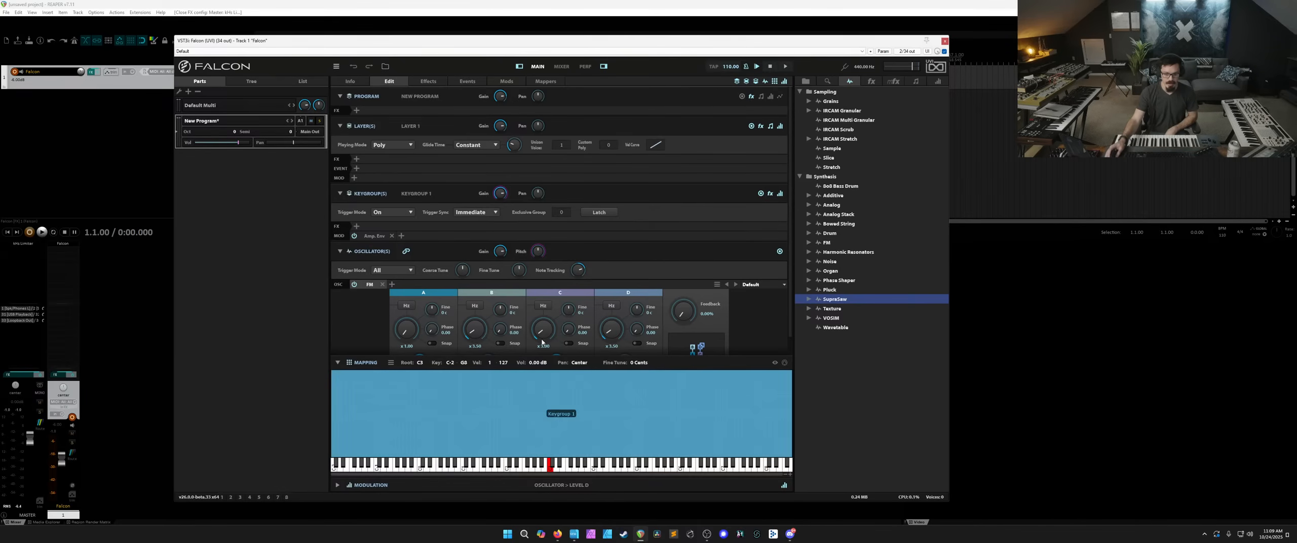
{"action": "scroll", "coordinate": [533, 343], "scroll_direction": "down", "scroll_amount": 1}
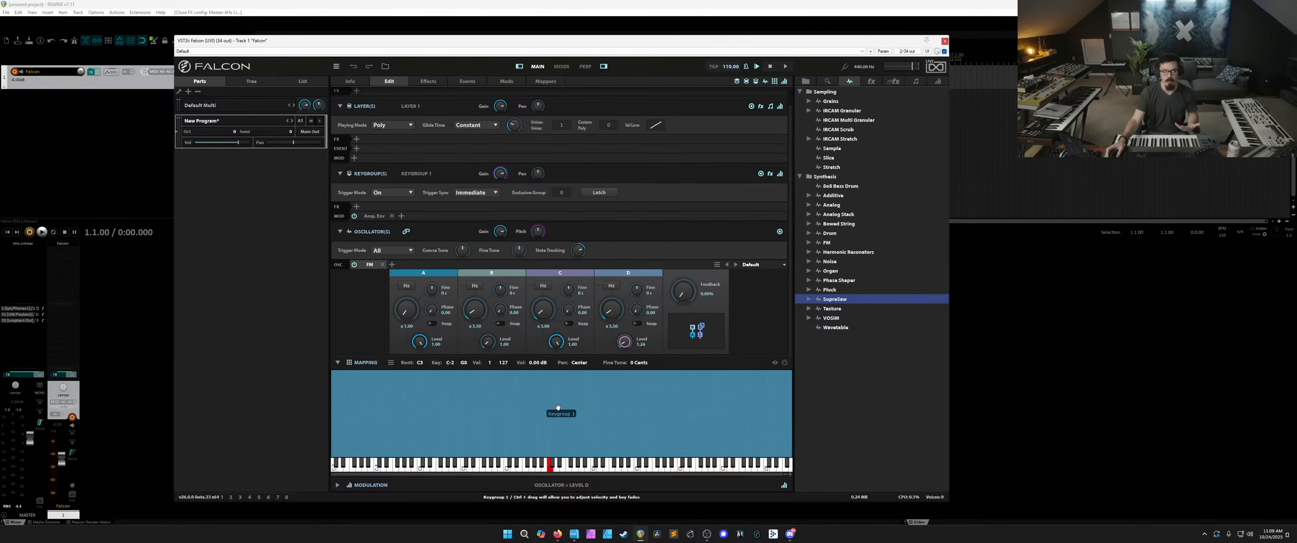
{"action": "scroll", "coordinate": [412, 216], "scroll_direction": "up", "scroll_amount": 1}
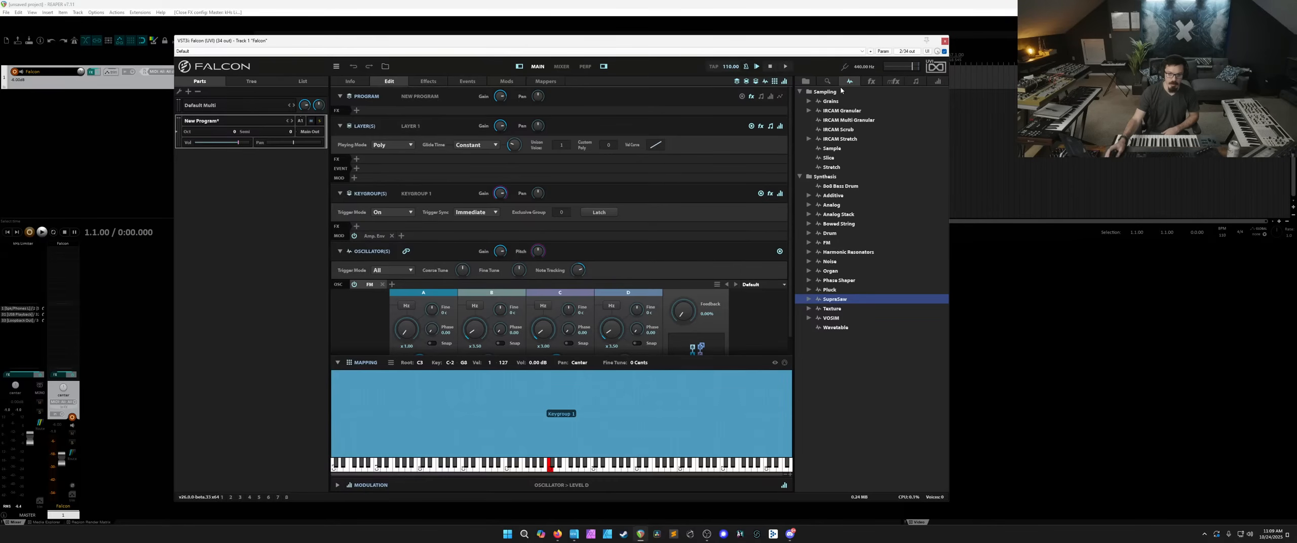
Insert a Ladder filter into the FM keygroup's effects and lower its cutoff.
{"action": "left_click", "coordinate": [871, 82]}
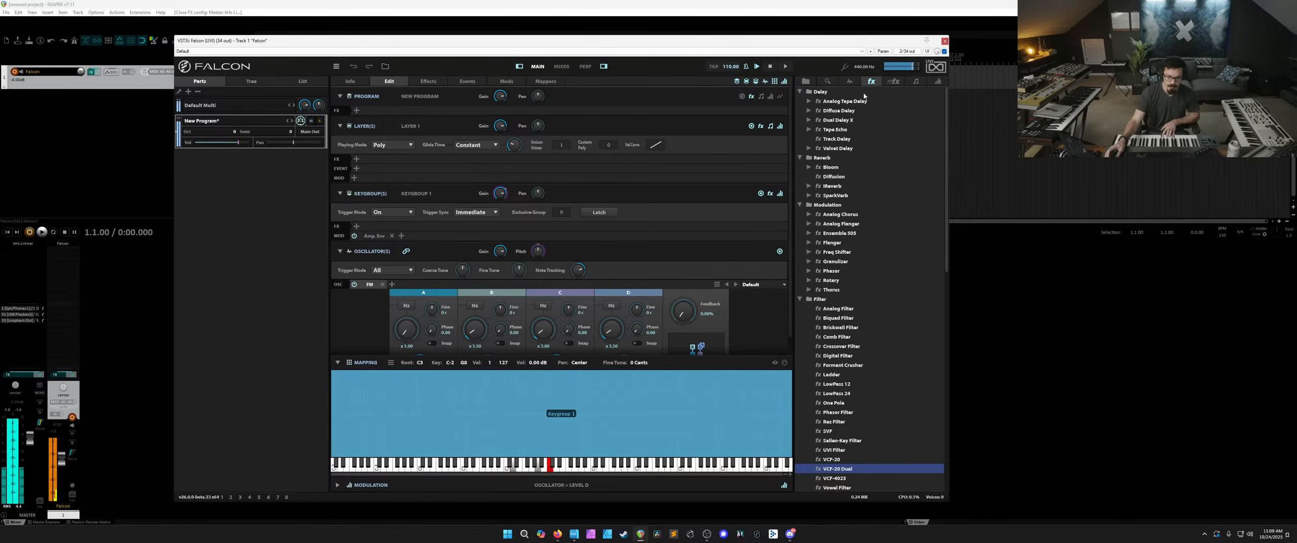
{"action": "scroll", "coordinate": [866, 250], "scroll_direction": "down", "scroll_amount": 2}
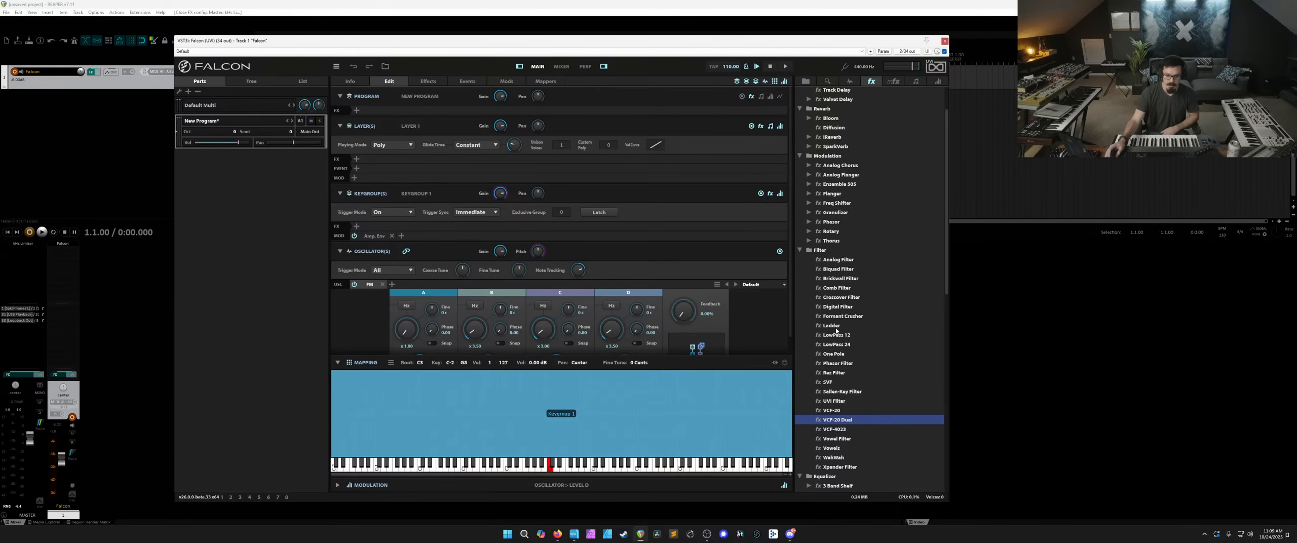
{"action": "left_click_drag", "start_coordinate": [836, 330], "coordinate": [423, 216]}
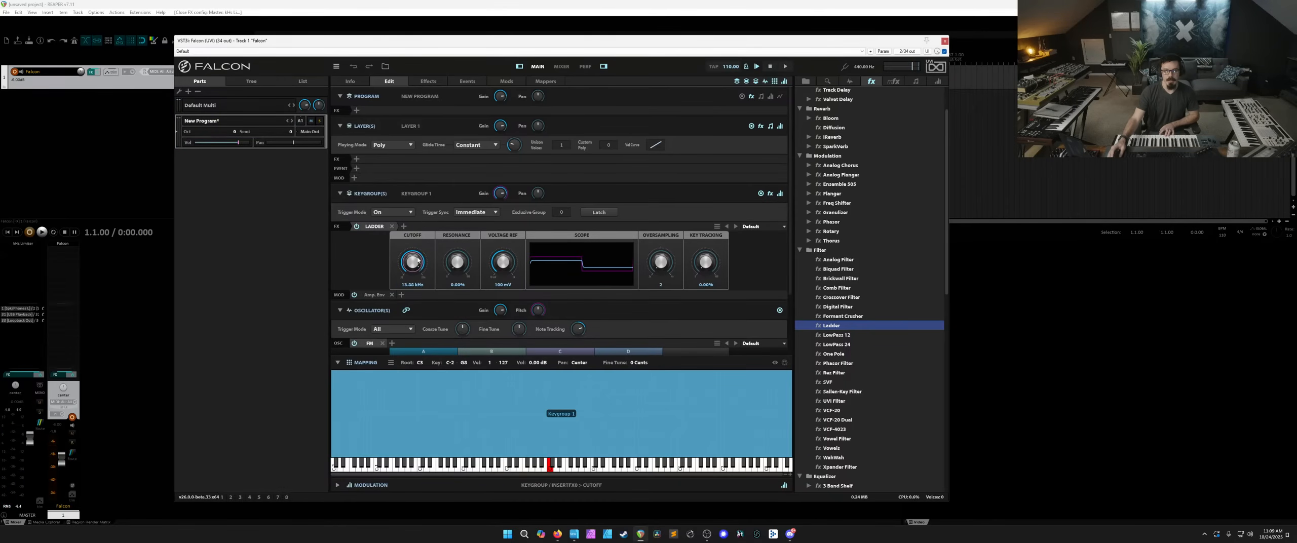
{"action": "left_click_drag", "start_coordinate": [418, 260], "coordinate": [421, 278]}
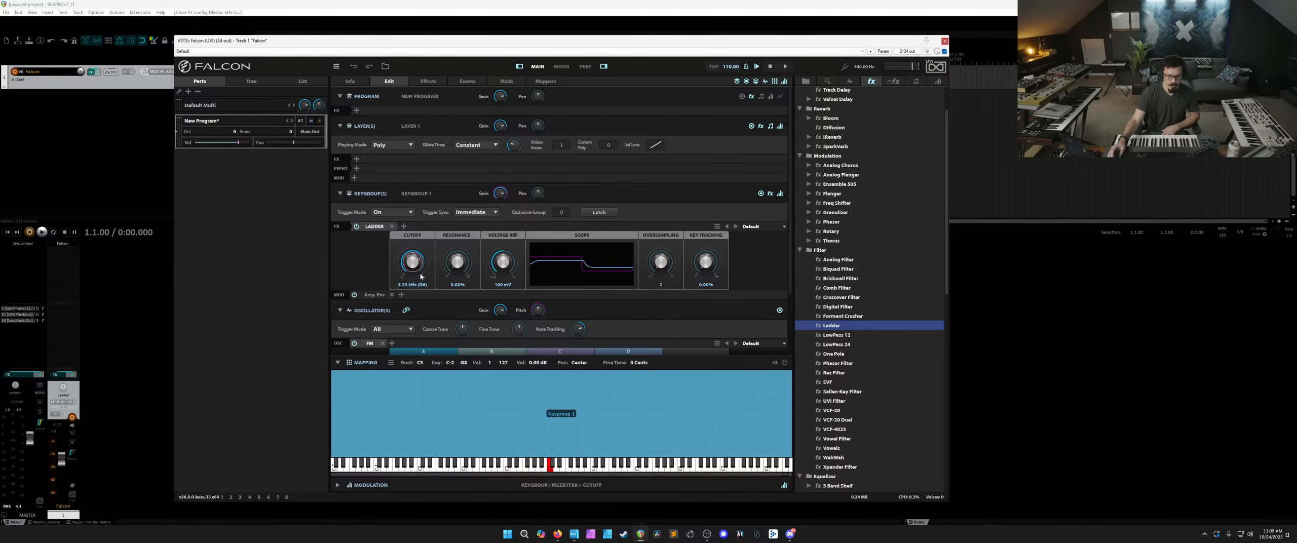
Modulate the Ladder filter's cutoff with a new keygroup-level Analog ADSR envelope.
{"action": "scroll", "coordinate": [417, 274], "scroll_direction": "down", "scroll_amount": 2}
{"action": "right_click", "coordinate": [413, 259]}
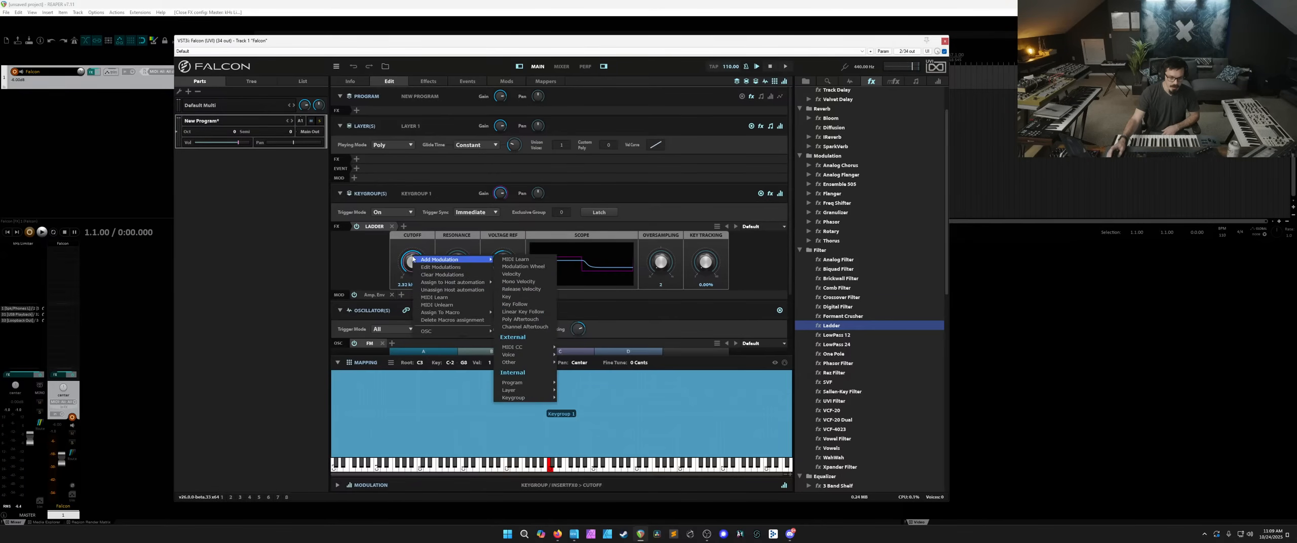
{"action": "mouse_move", "coordinate": [531, 399]}
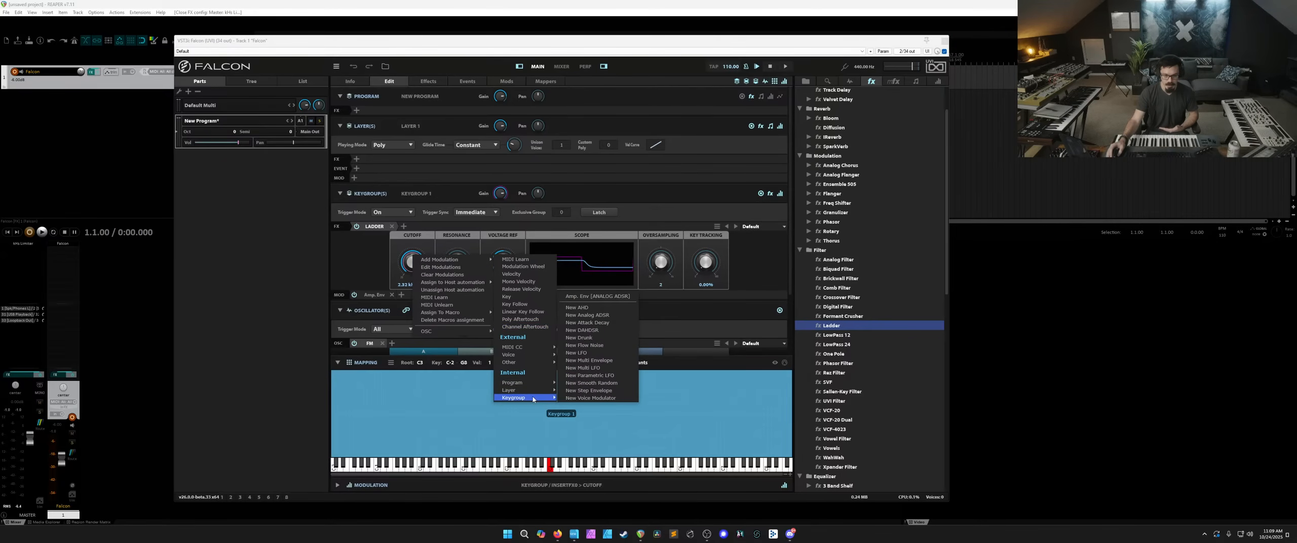
{"action": "left_click", "coordinate": [587, 314]}
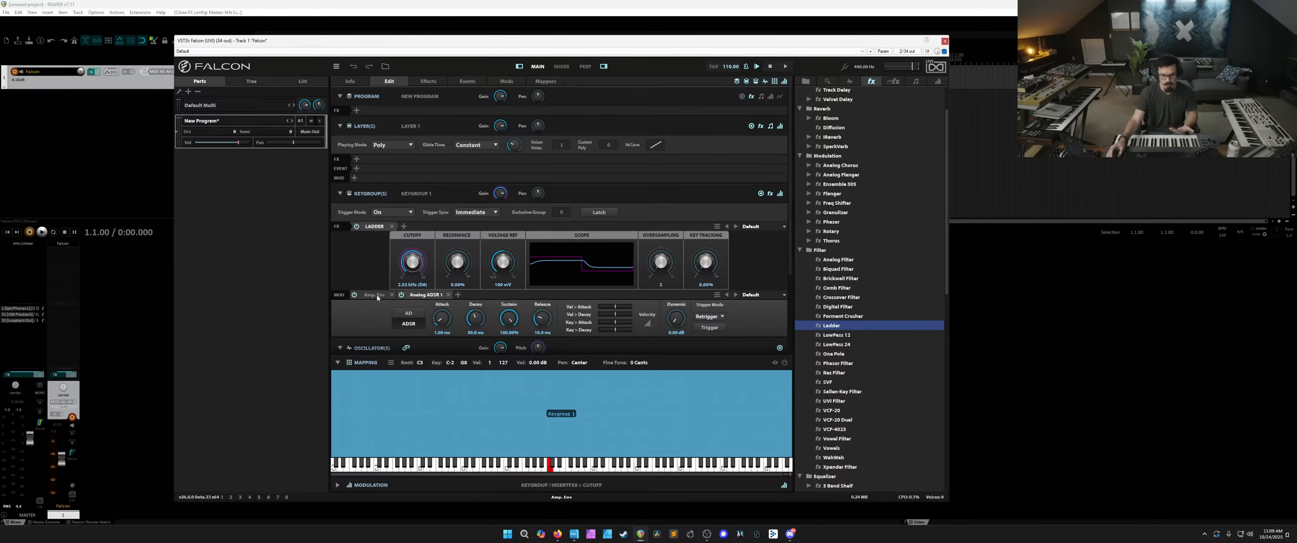
Rename the new Analog ADSR modulator as "Filter Env.".
{"action": "double_click", "coordinate": [431, 299]}
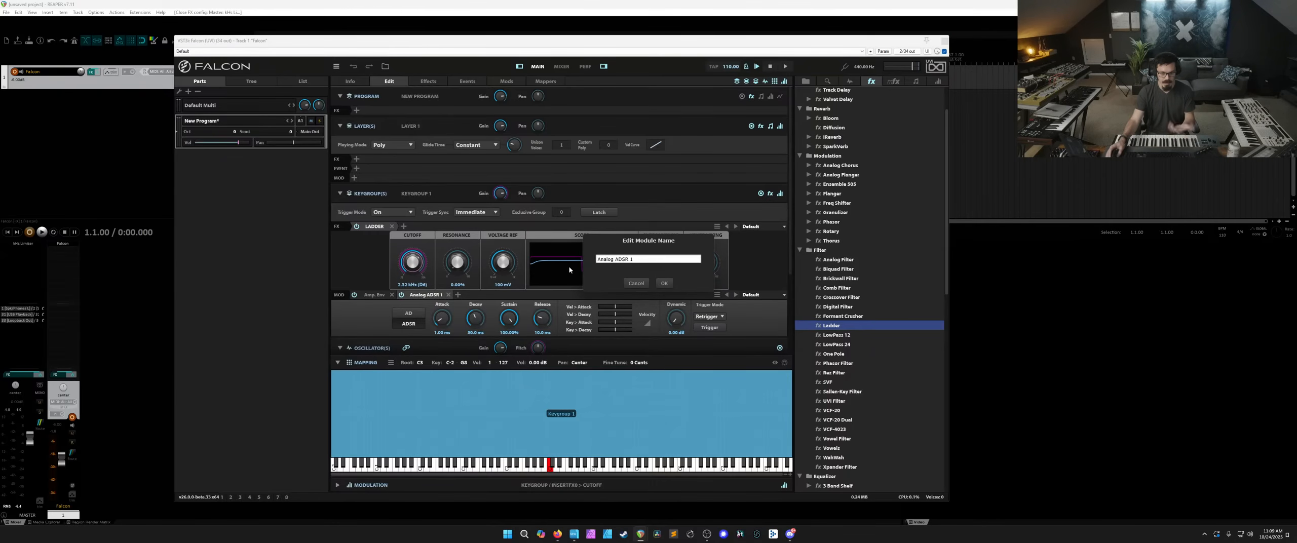
{"action": "type", "text": "Filter Env"}
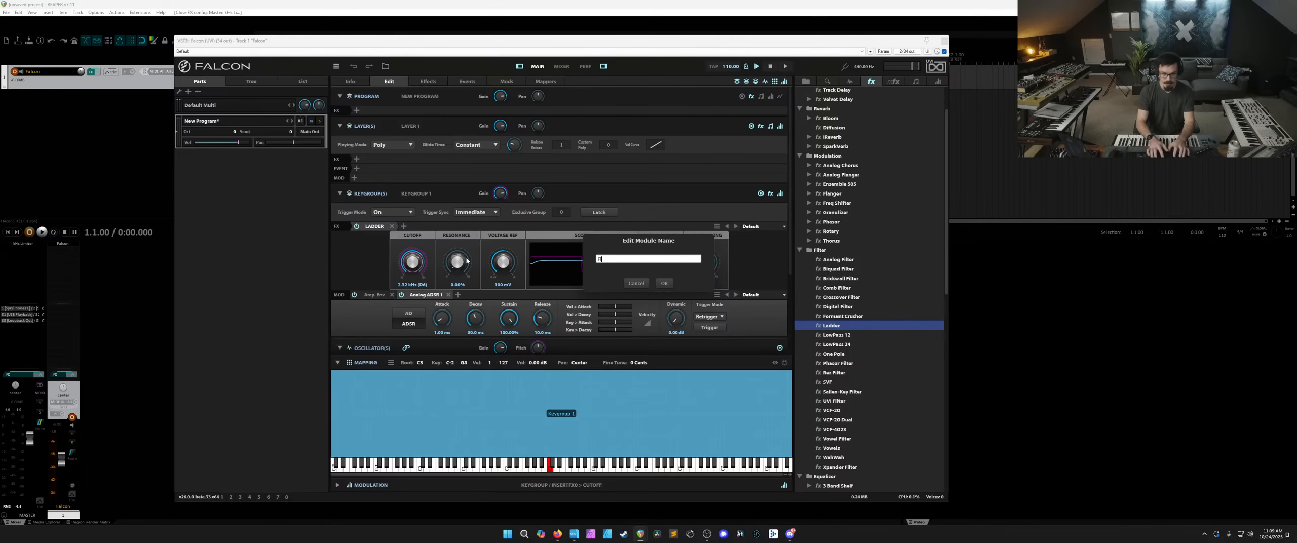
{"action": "type", "text": "."}
{"action": "left_click", "coordinate": [671, 283]}
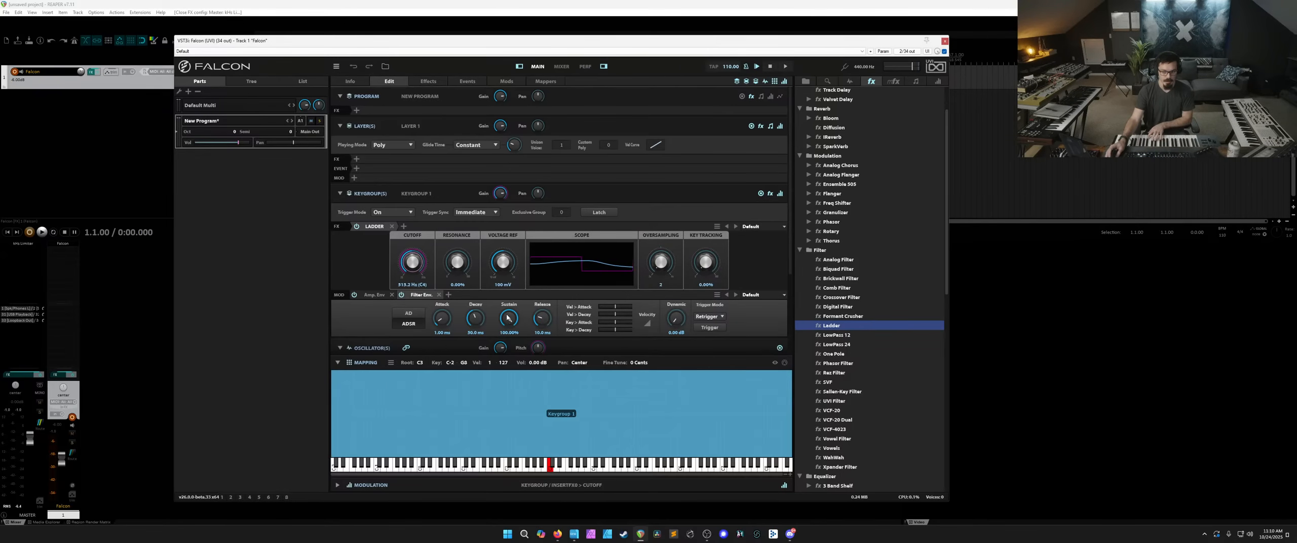
Set the filter envelope's sustain to 0%, shorten its decay to about 18 ms and raise the Ladder's resonance.
{"action": "left_click_drag", "start_coordinate": [507, 317], "coordinate": [507, 354]}
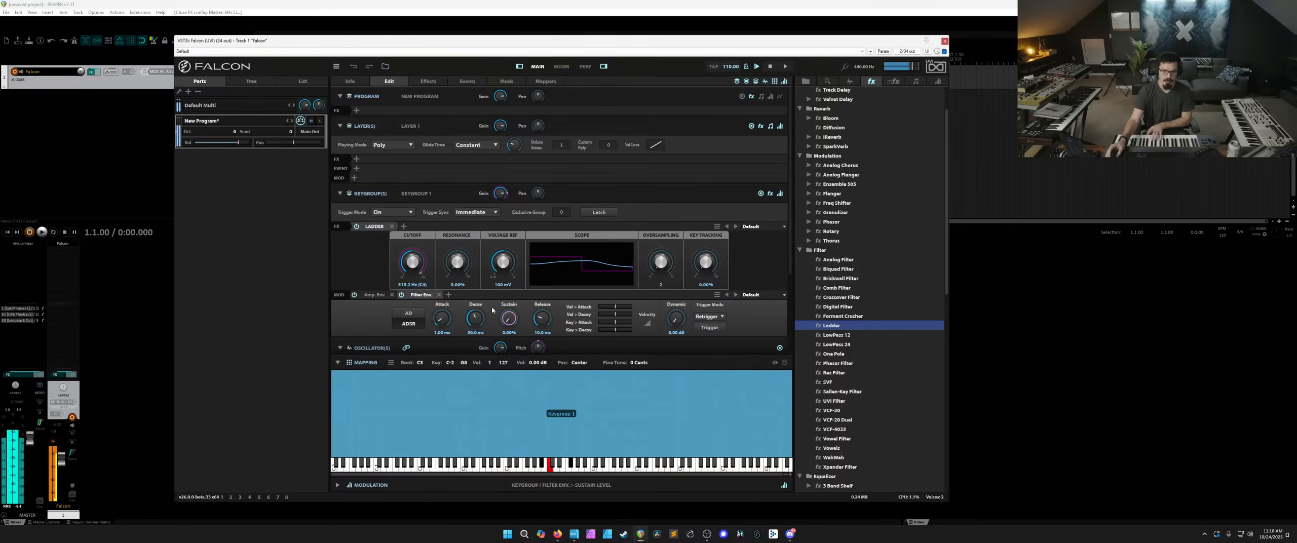
{"action": "left_click_drag", "start_coordinate": [467, 260], "coordinate": [467, 238]}
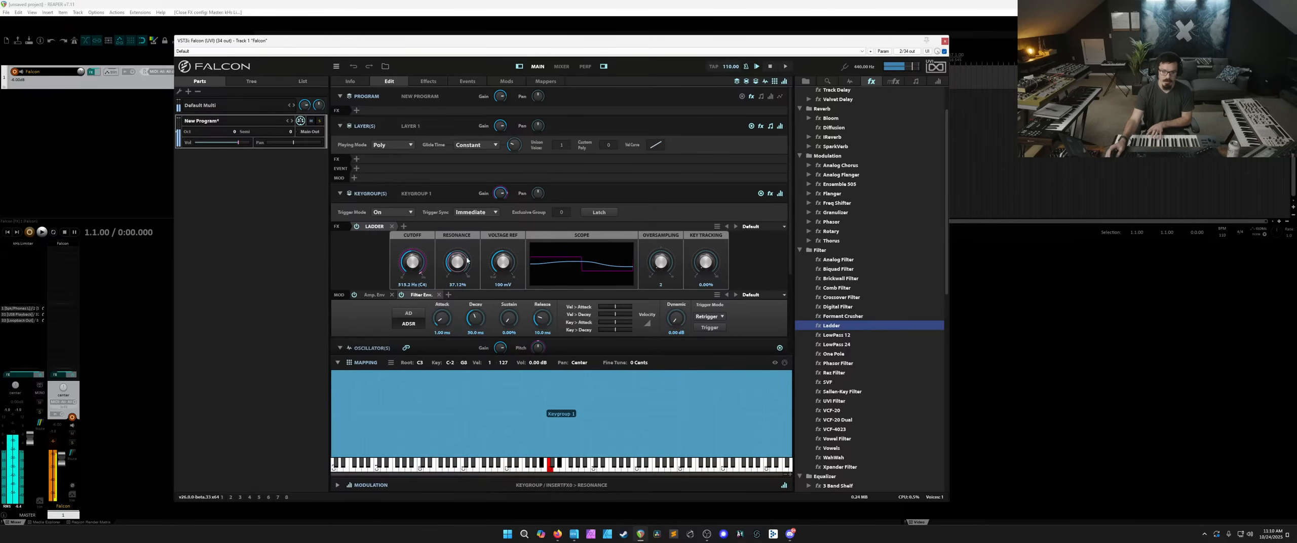
{"action": "left_click_drag", "start_coordinate": [475, 317], "coordinate": [479, 337]}
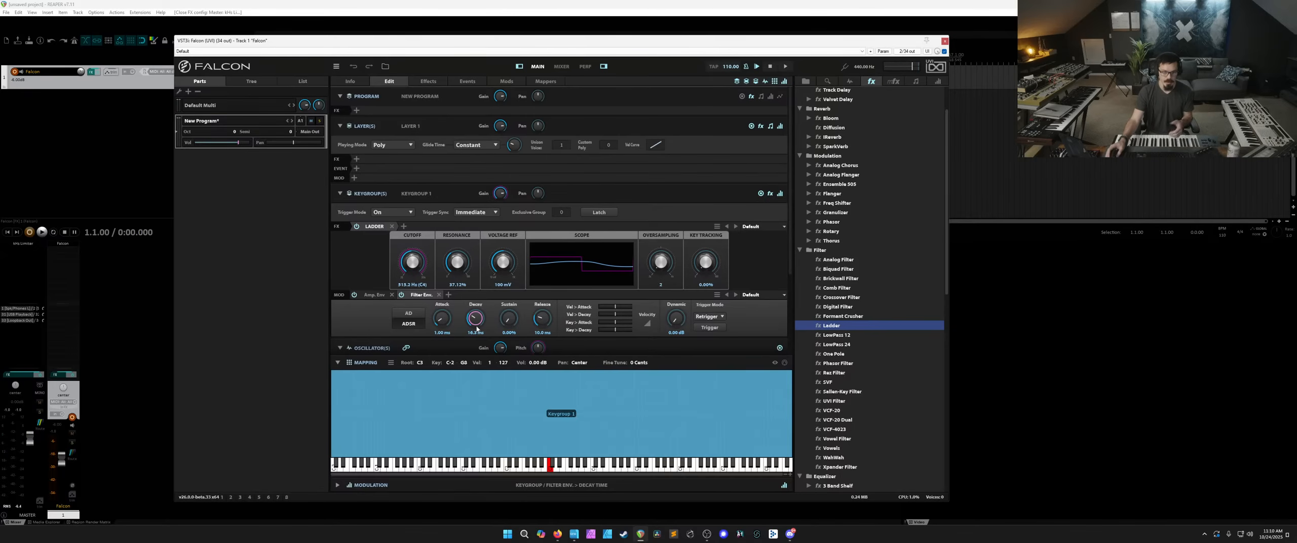
Add a new keygroup-level LFO as a second modulator of the Ladder's cutoff and show its settings.
{"action": "right_click", "coordinate": [417, 267]}
{"action": "mouse_move", "coordinate": [471, 266]}
{"action": "mouse_move", "coordinate": [559, 265]}
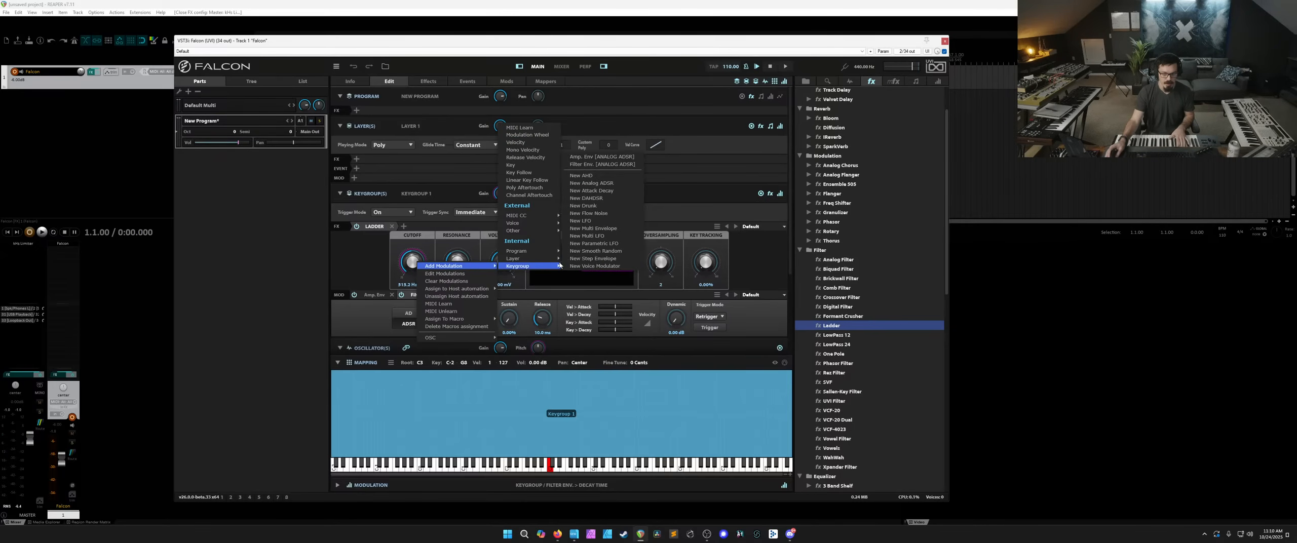
{"action": "left_click", "coordinate": [581, 221]}
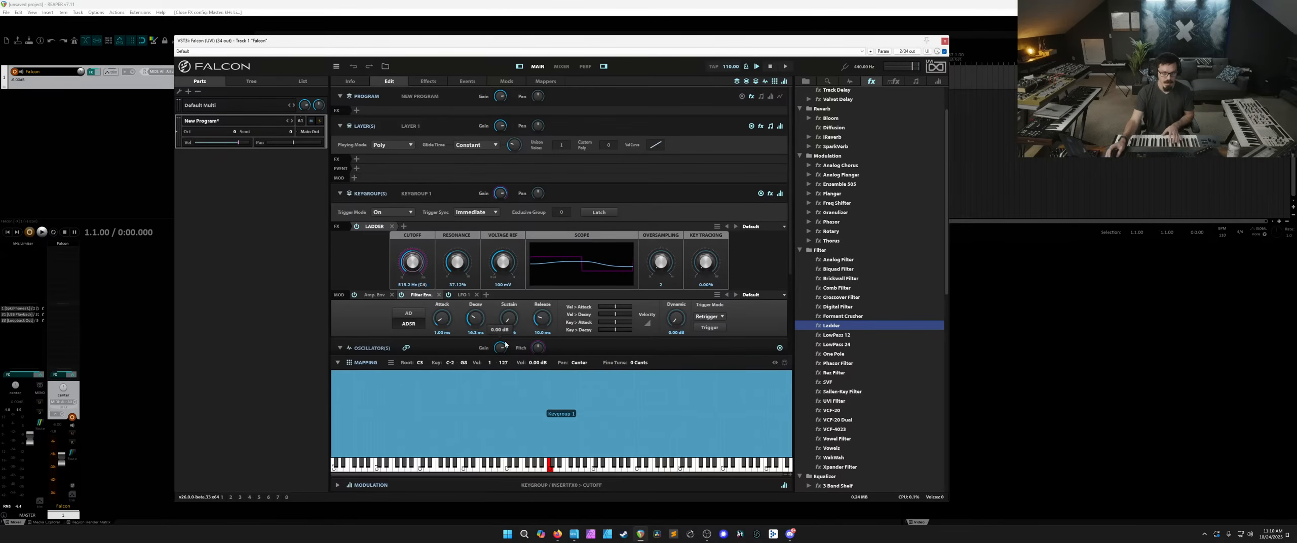
{"action": "left_click", "coordinate": [462, 295]}
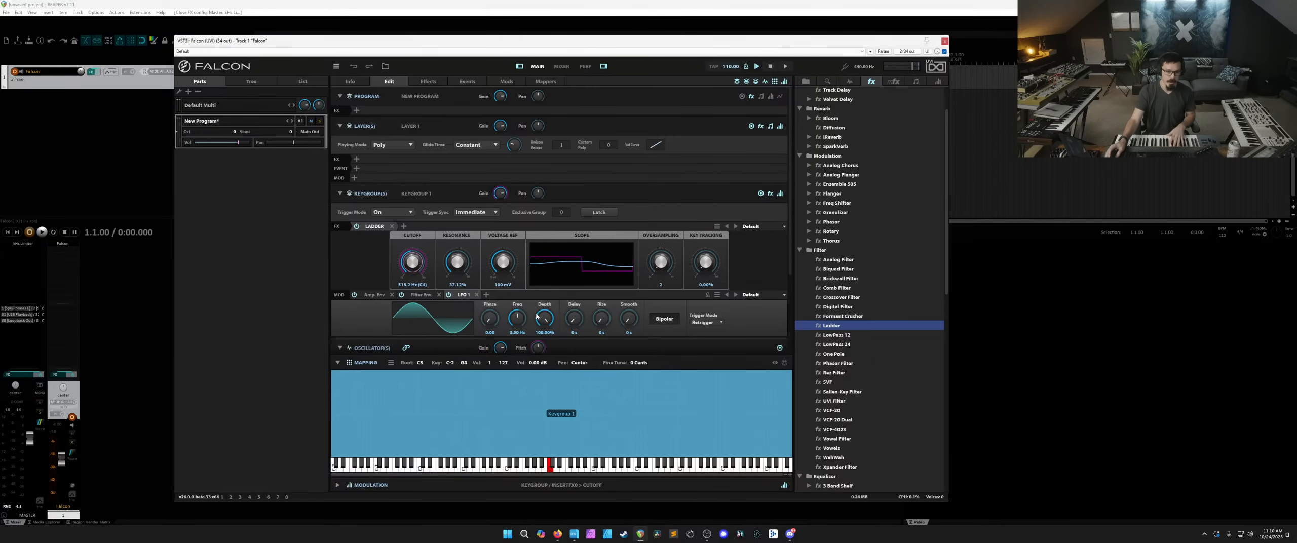
Reduce the LFO 1 amount in the cutoff's modulation list to about 0.17 and close the list.
{"action": "right_click", "coordinate": [412, 264]}
{"action": "mouse_move", "coordinate": [412, 265]}
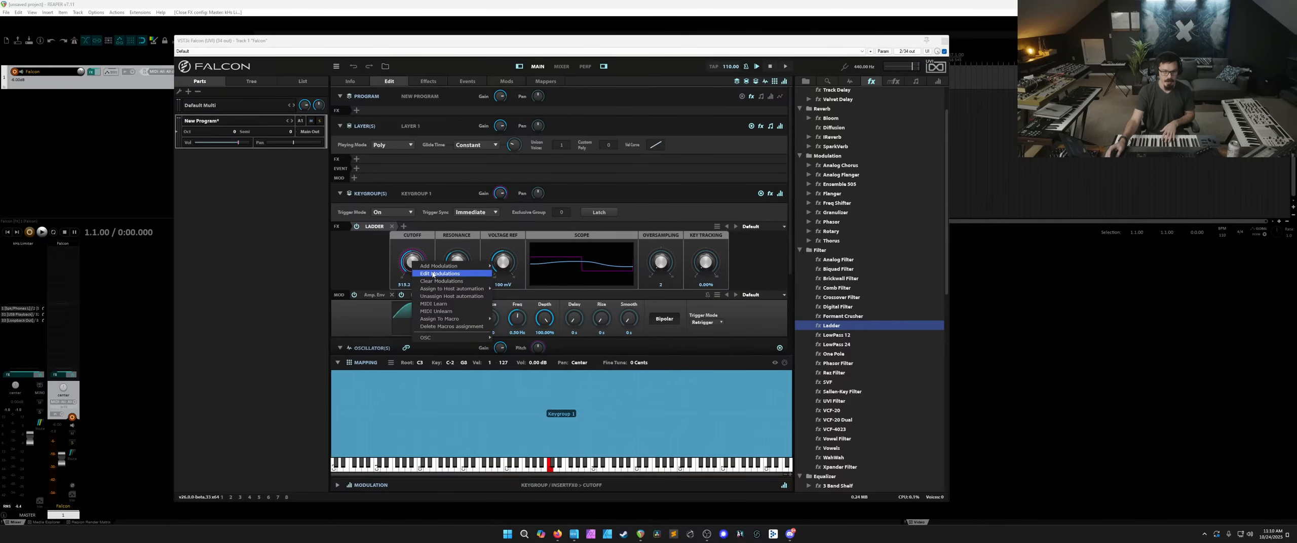
{"action": "left_click", "coordinate": [432, 273]}
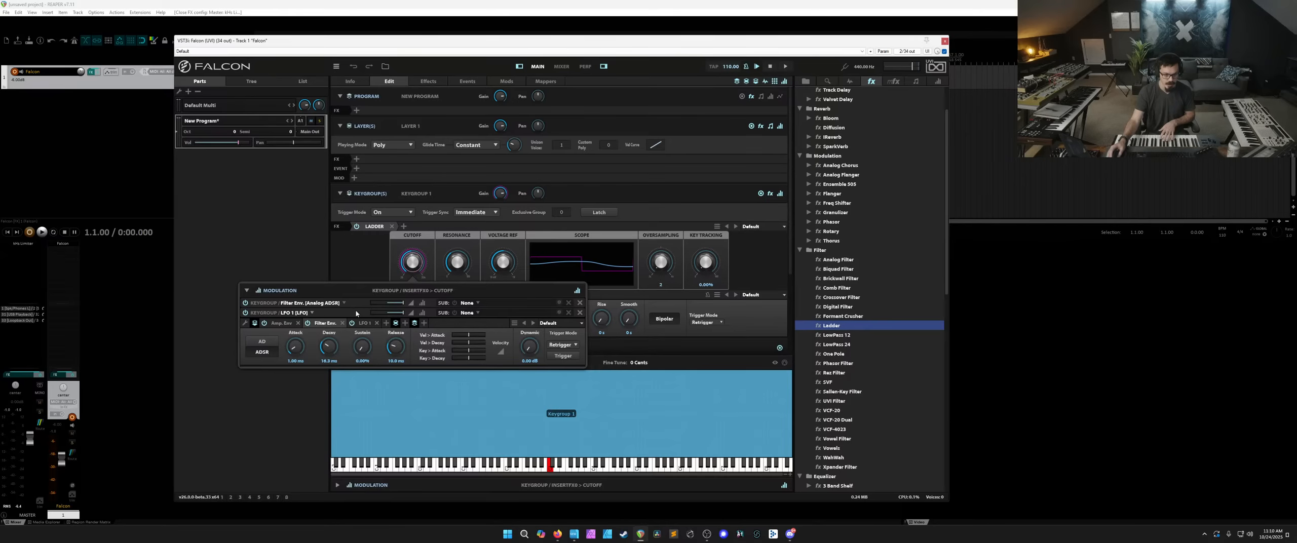
{"action": "mouse_move", "coordinate": [391, 314]}
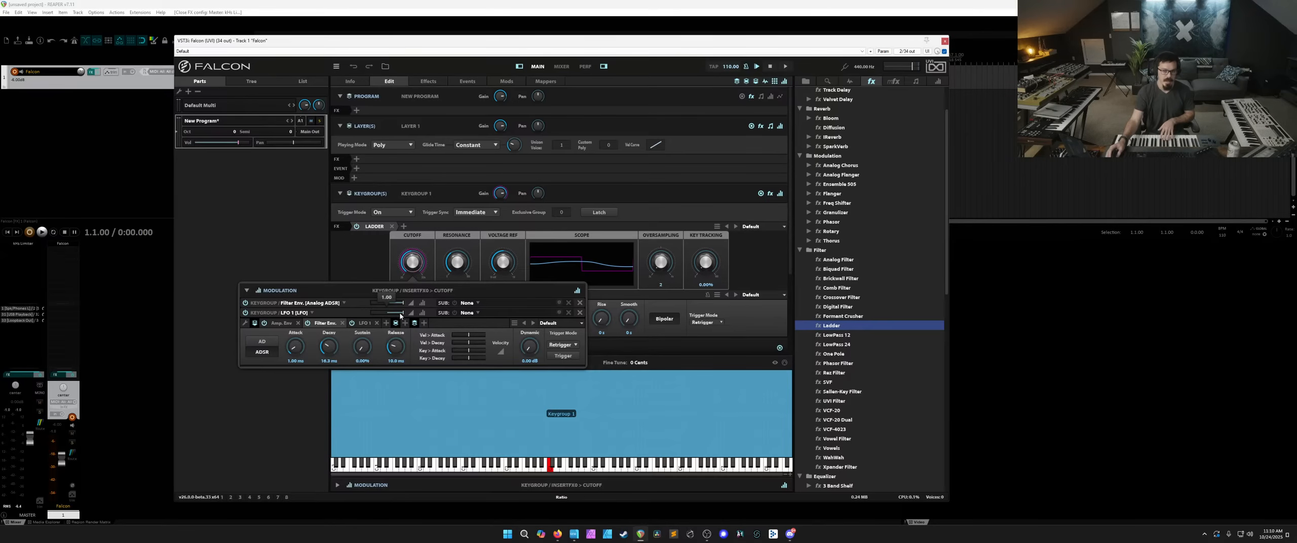
{"action": "left_click_drag", "start_coordinate": [400, 315], "coordinate": [392, 315]}
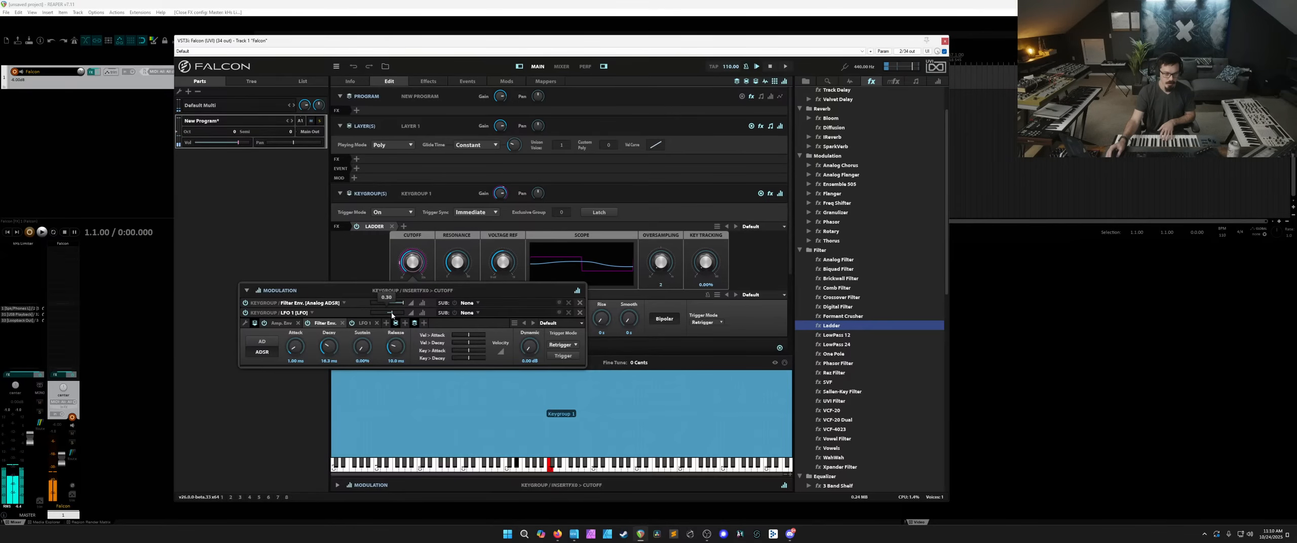
{"action": "left_click_drag", "start_coordinate": [392, 315], "coordinate": [390, 315]}
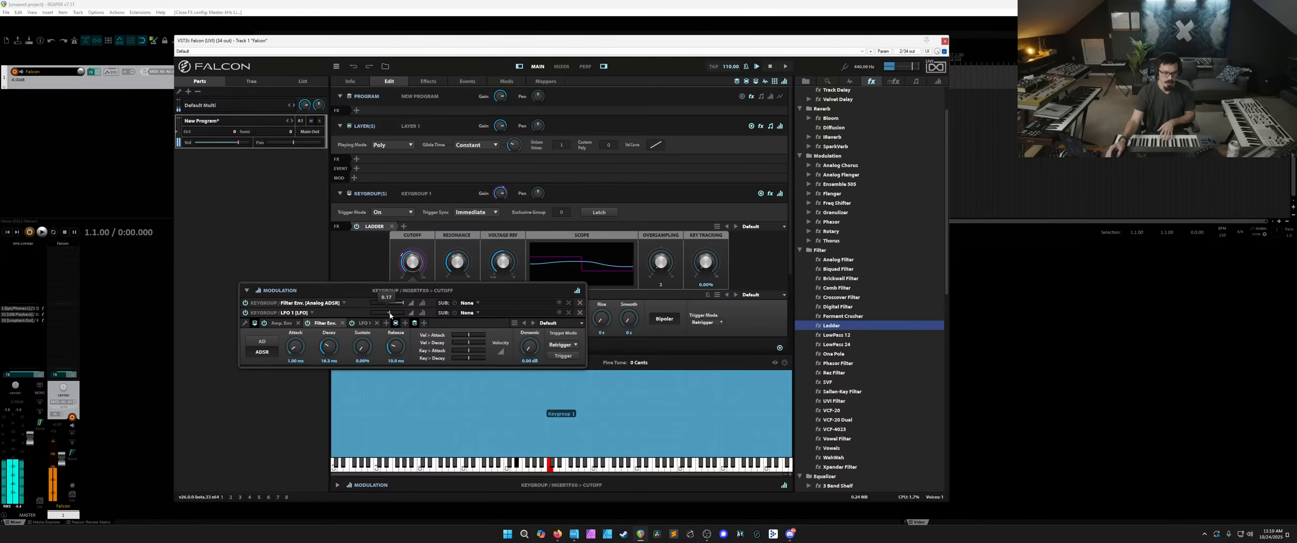
{"action": "left_click", "coordinate": [360, 259]}
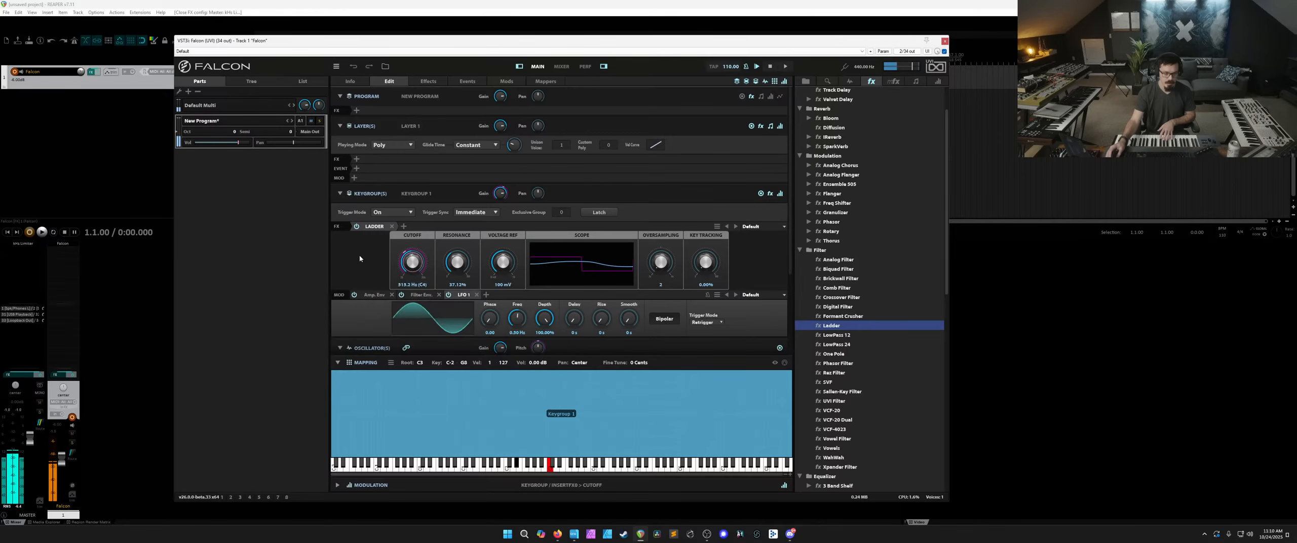
Lengthen the filter envelope's decay, lower the Ladder cutoff to about 260 Hz and raise the envelope's velocity dynamic range.
{"action": "left_click", "coordinate": [421, 294]}
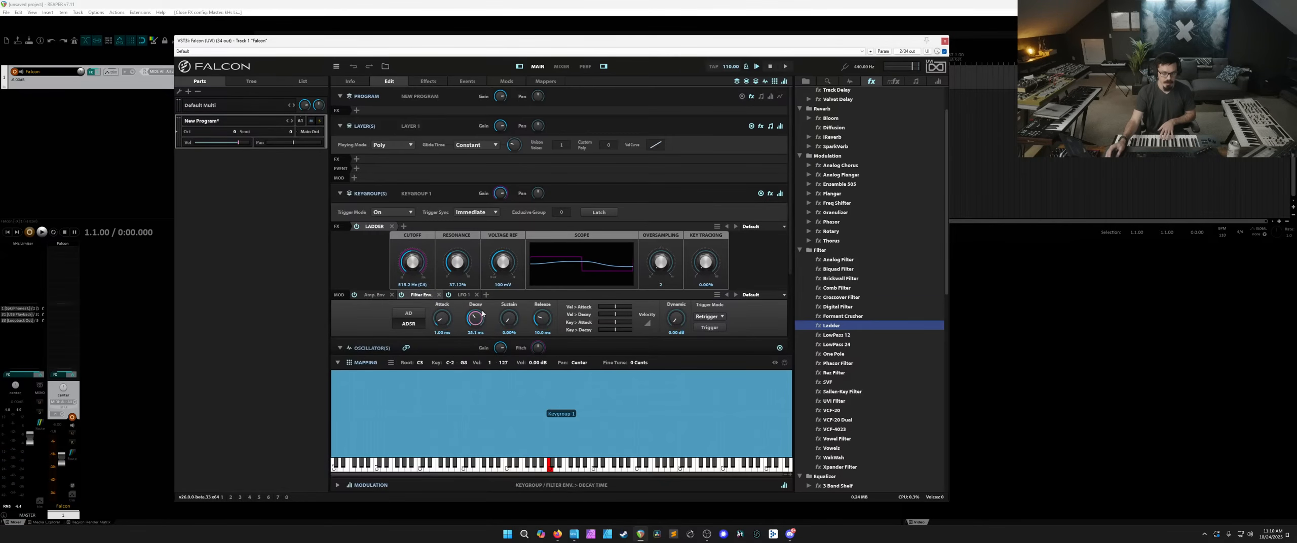
{"action": "left_click_drag", "start_coordinate": [412, 261], "coordinate": [414, 286]}
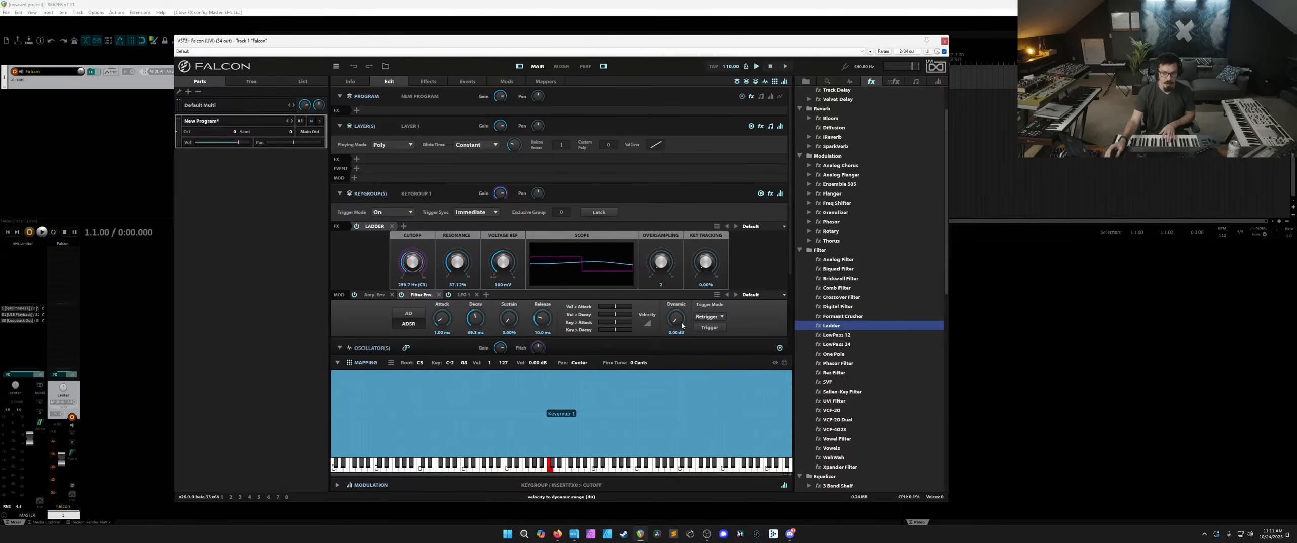
{"action": "left_click_drag", "start_coordinate": [679, 310], "coordinate": [681, 272]}
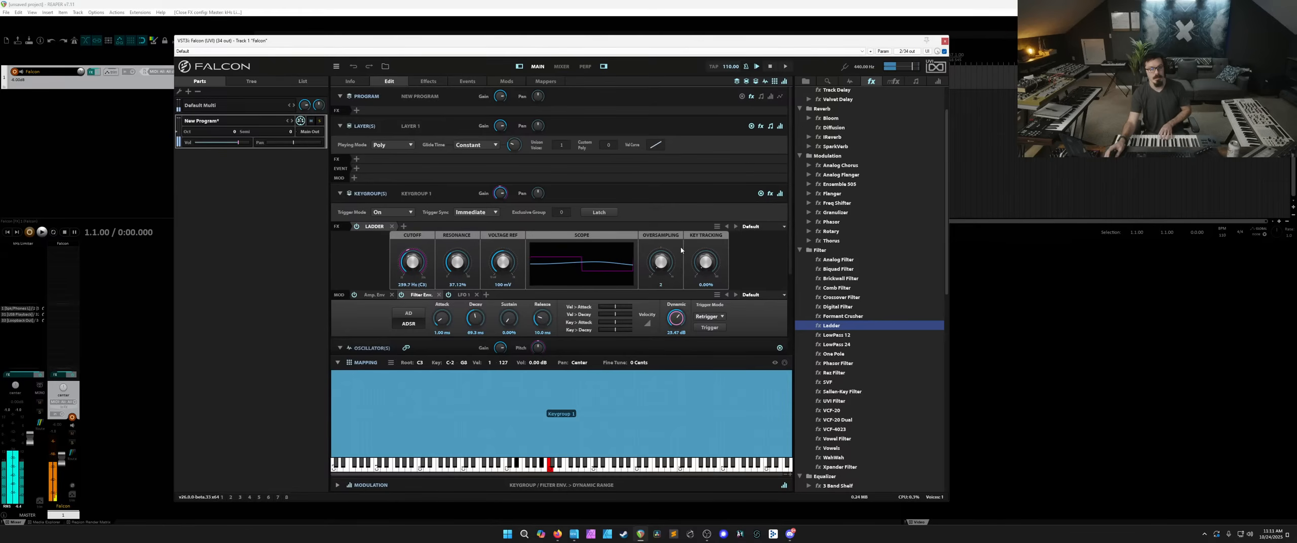
{"action": "left_click", "coordinate": [374, 294]}
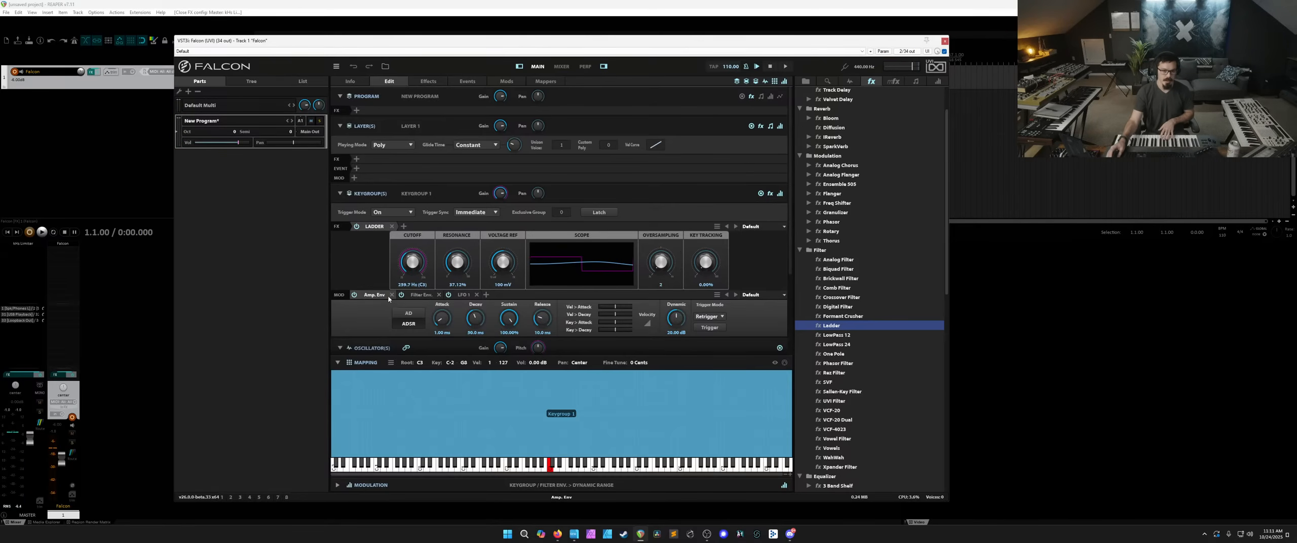
{"action": "left_click", "coordinate": [429, 295]}
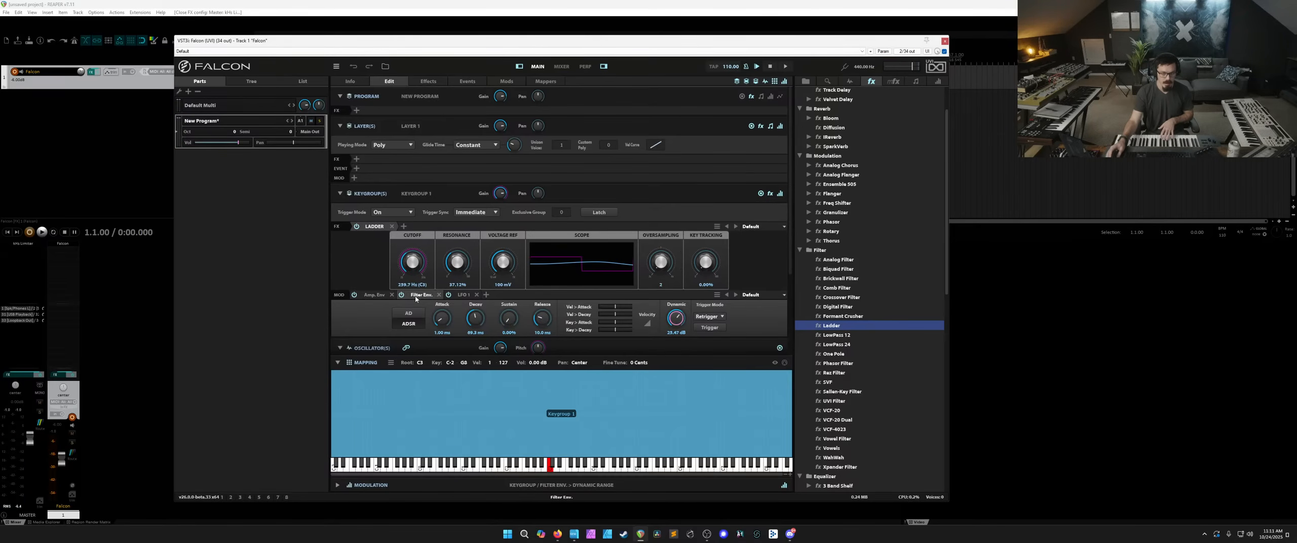
Adjust the Filter Env. amount in the Ladder cutoff's modulation list and close the list.
{"action": "right_click", "coordinate": [412, 263]}
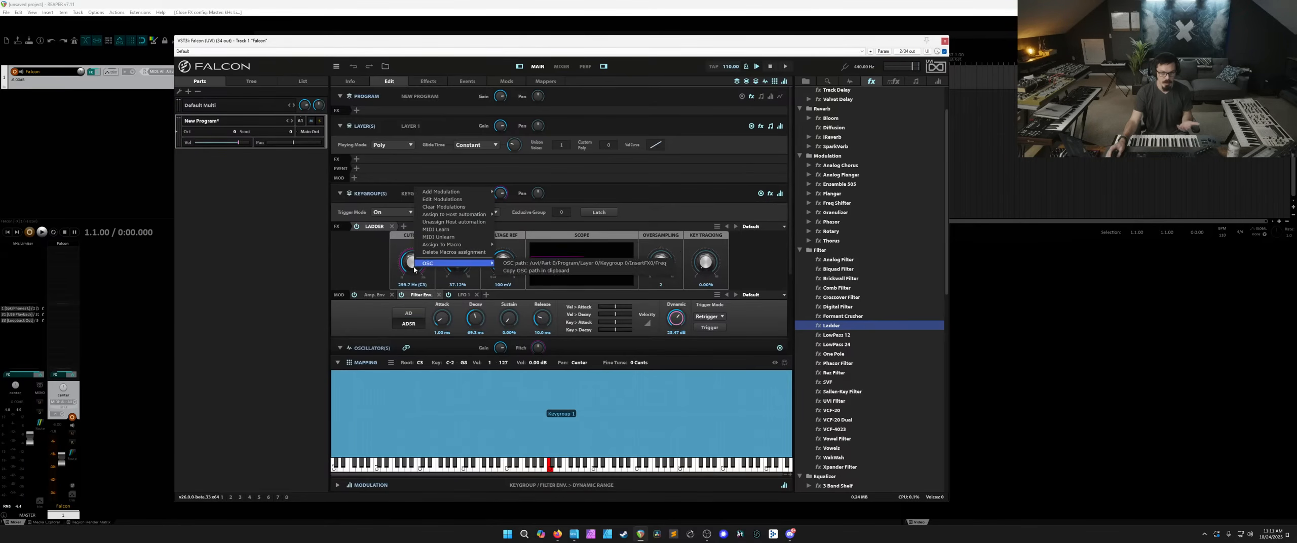
{"action": "left_click", "coordinate": [442, 200]}
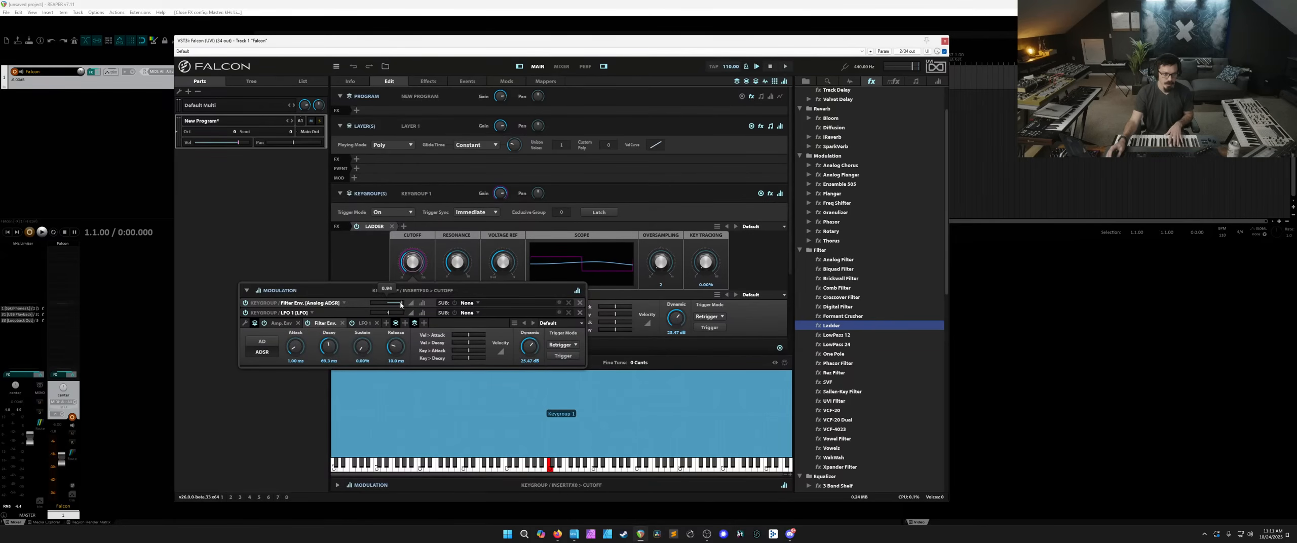
{"action": "left_click_drag", "start_coordinate": [400, 304], "coordinate": [394, 305]}
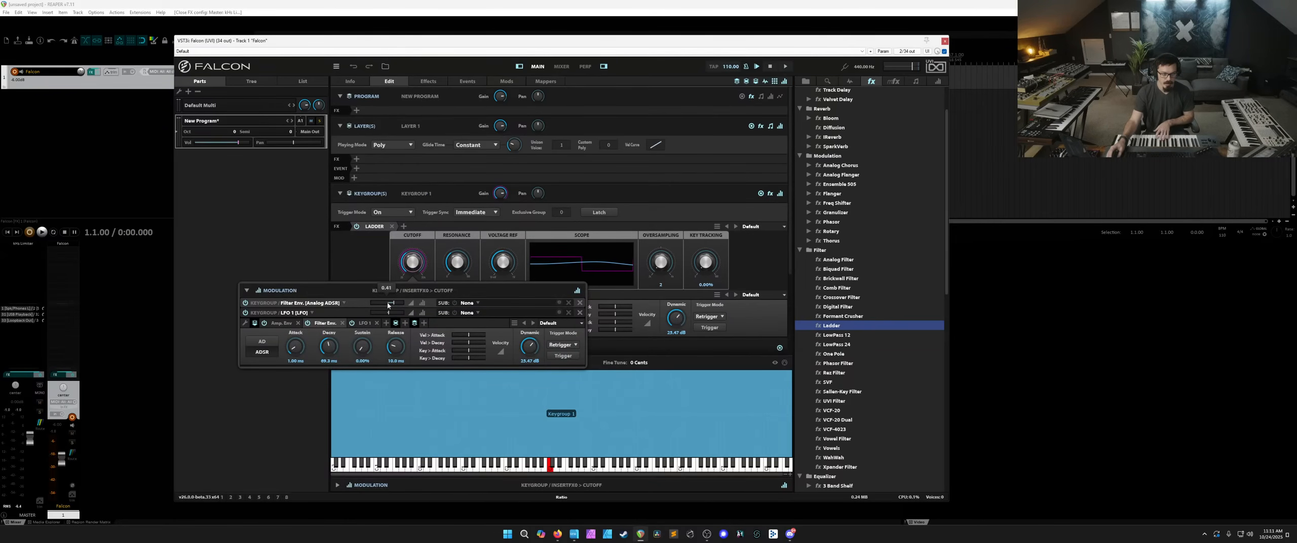
{"action": "scroll", "coordinate": [396, 305], "scroll_direction": "up", "scroll_amount": 3}
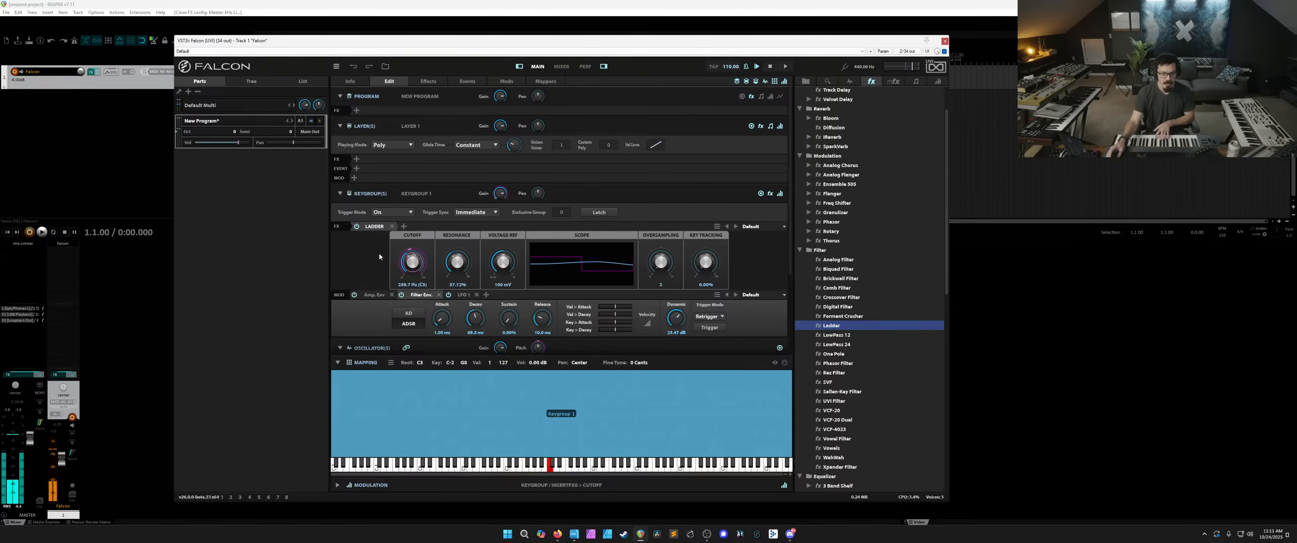
Raise the levels of FM operators B and D, lengthen the filter envelope's attack and lower the Ladder's voltage reference.
{"action": "scroll", "coordinate": [378, 257], "scroll_direction": "down", "scroll_amount": 5}
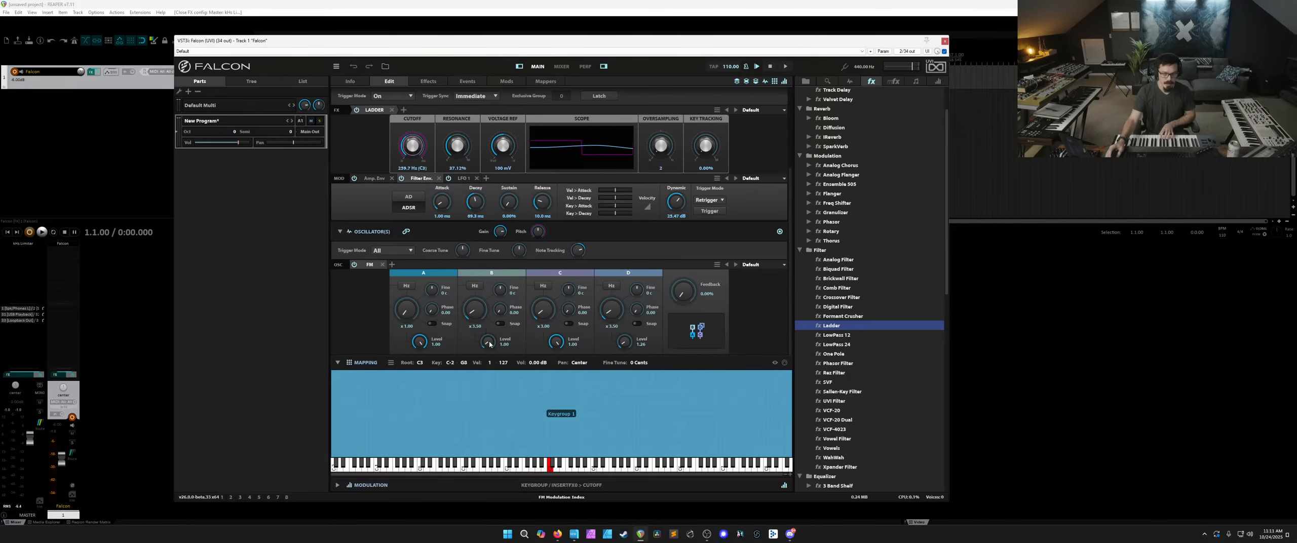
{"action": "left_click_drag", "start_coordinate": [487, 340], "coordinate": [443, 200]}
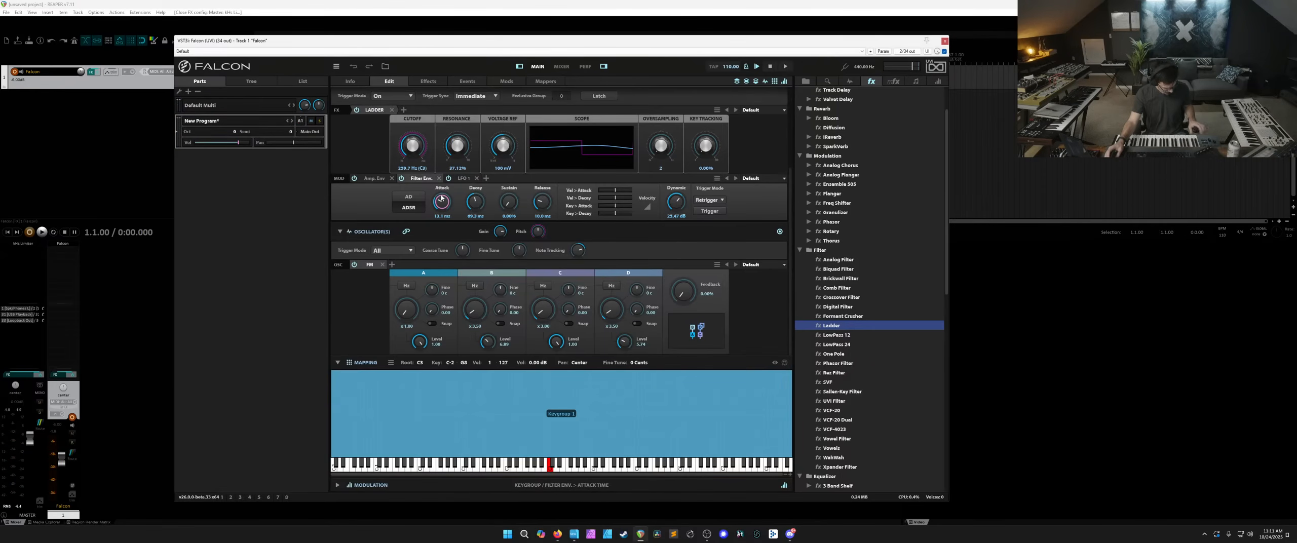
{"action": "left_click_drag", "start_coordinate": [502, 147], "coordinate": [503, 181]}
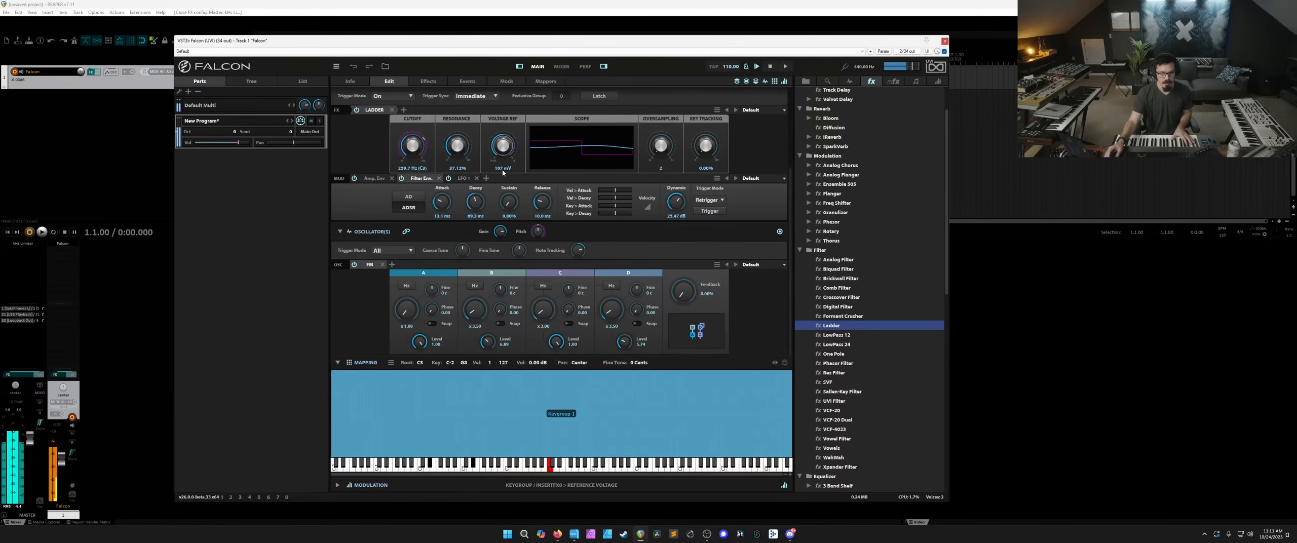
Review the program, layer and keygroup structure in the instrument tree and return to the parts view.
{"action": "scroll", "coordinate": [811, 162], "scroll_direction": "up", "scroll_amount": 2}
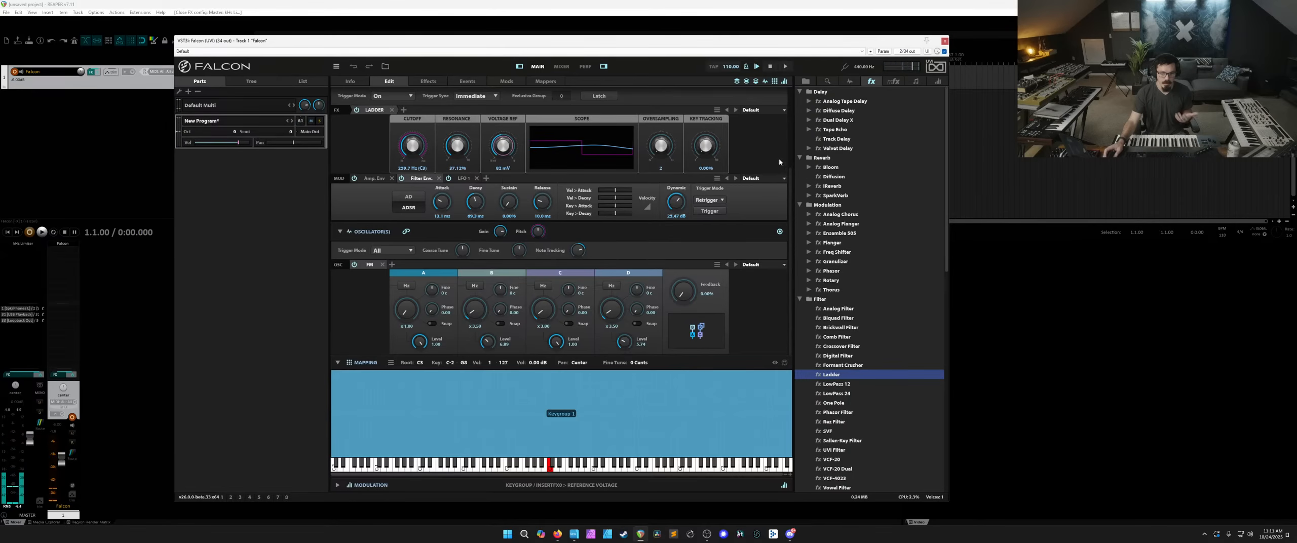
{"action": "scroll", "coordinate": [770, 171], "scroll_direction": "up", "scroll_amount": 3}
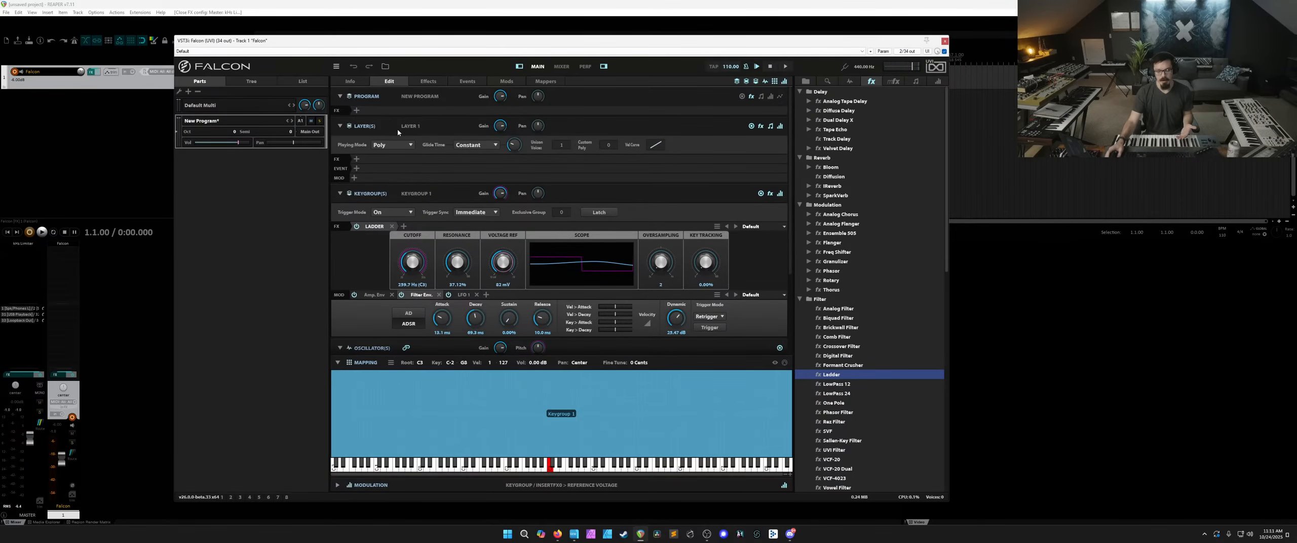
{"action": "scroll", "coordinate": [392, 171], "scroll_direction": "down", "scroll_amount": 3}
{"action": "scroll", "coordinate": [392, 172], "scroll_direction": "up", "scroll_amount": 3}
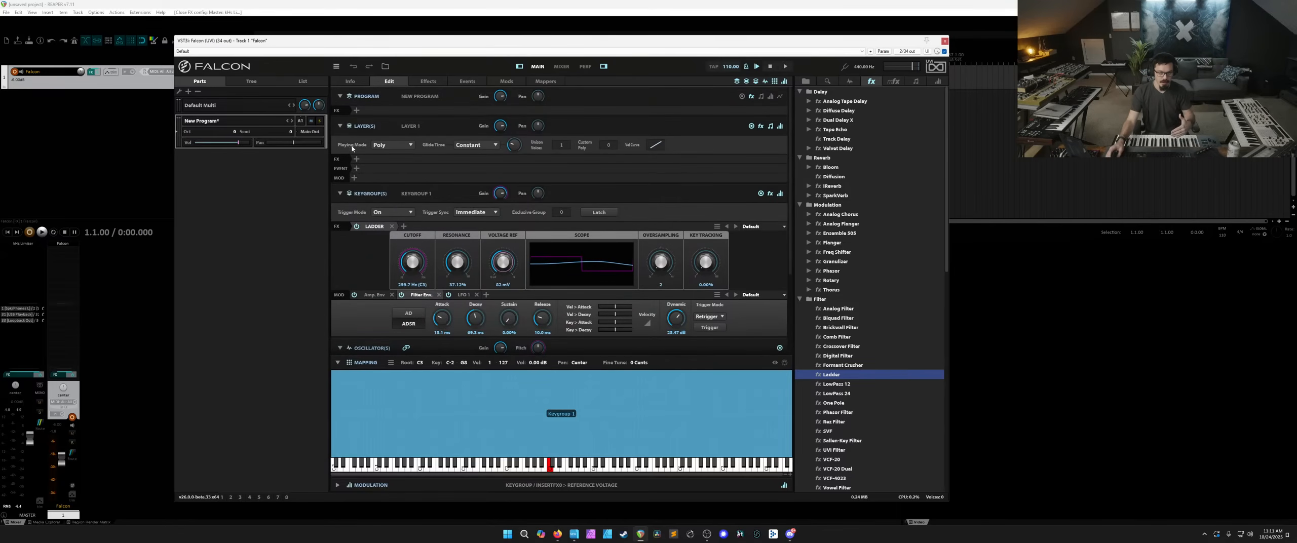
{"action": "left_click", "coordinate": [272, 83]}
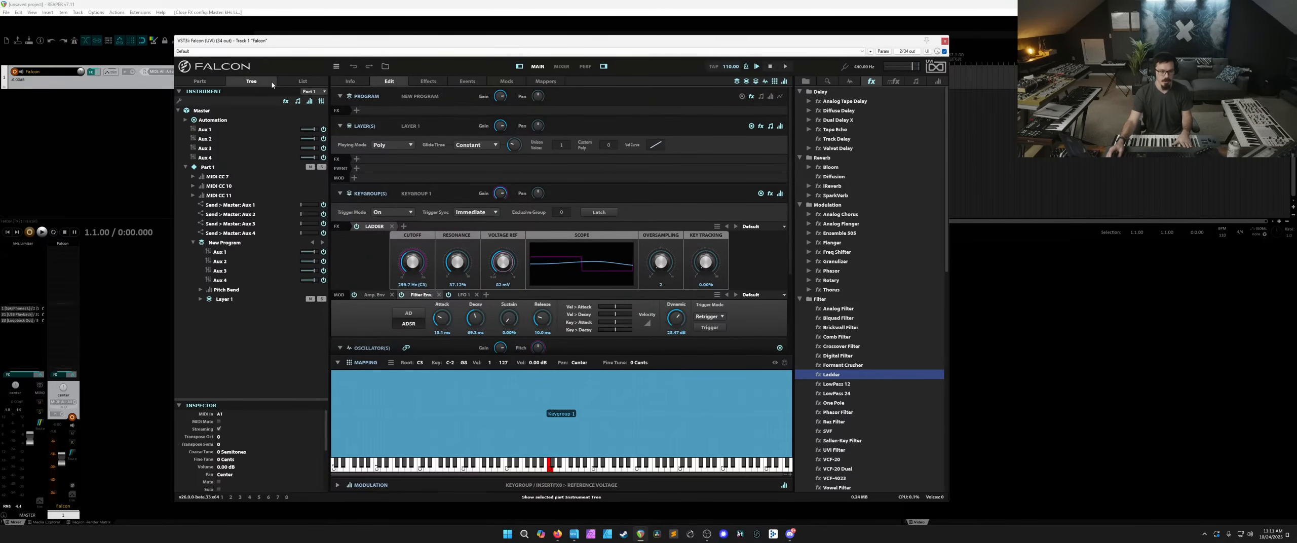
{"action": "left_click", "coordinate": [208, 82]}
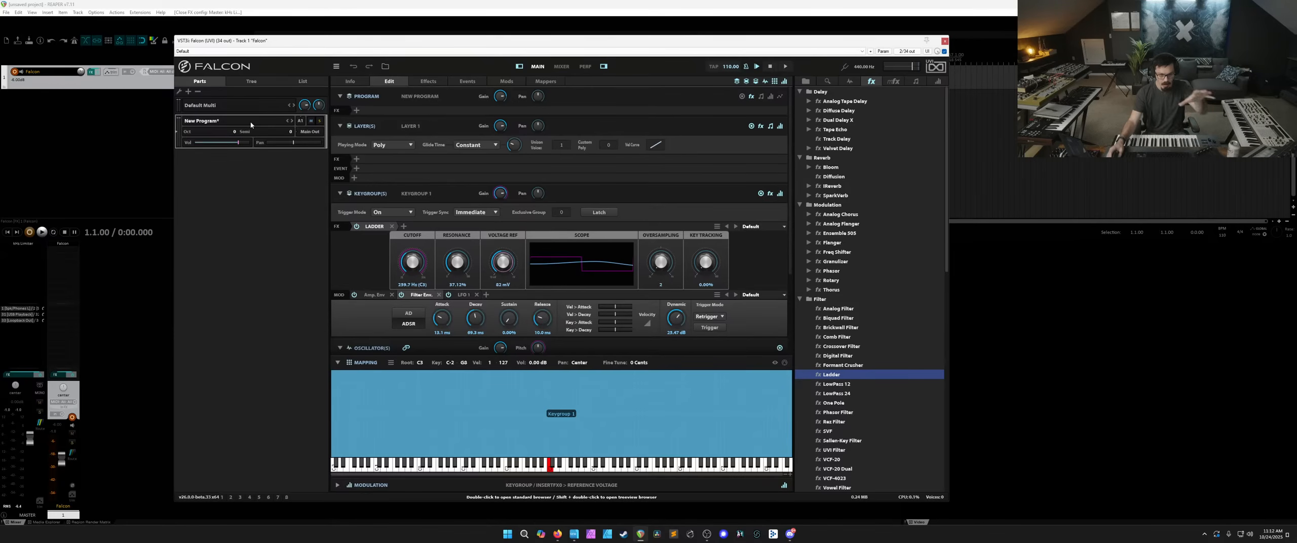
Examine the instrument tree from the new program through its layer and keygroup to the FM oscillator, Ladder filter and LFO.
{"action": "left_click", "coordinate": [246, 83]}
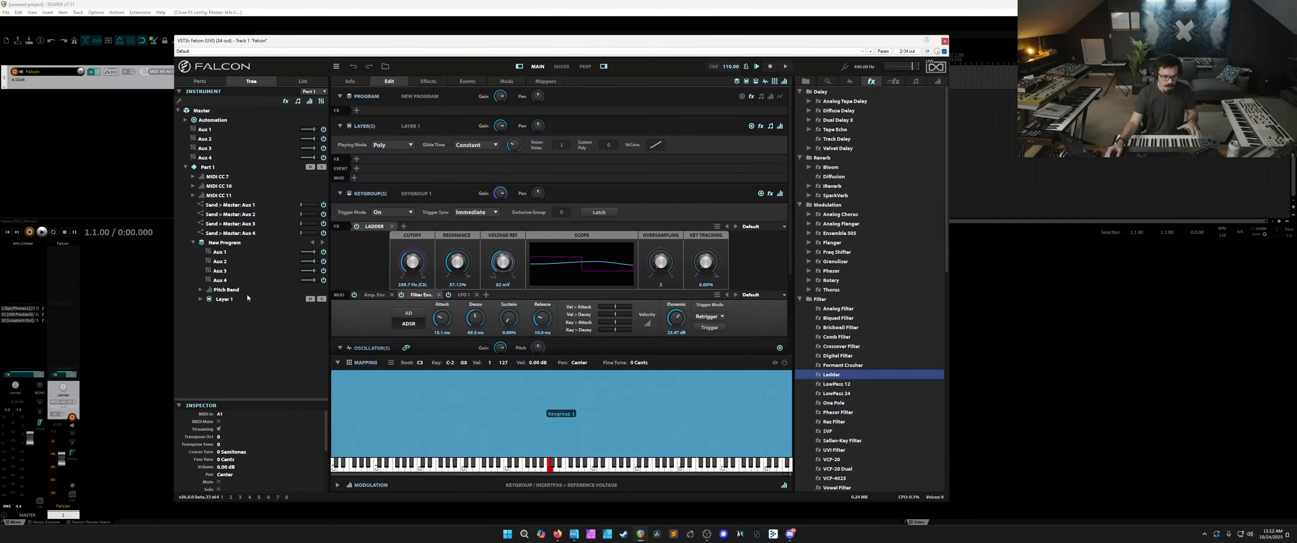
{"action": "left_click", "coordinate": [222, 245]}
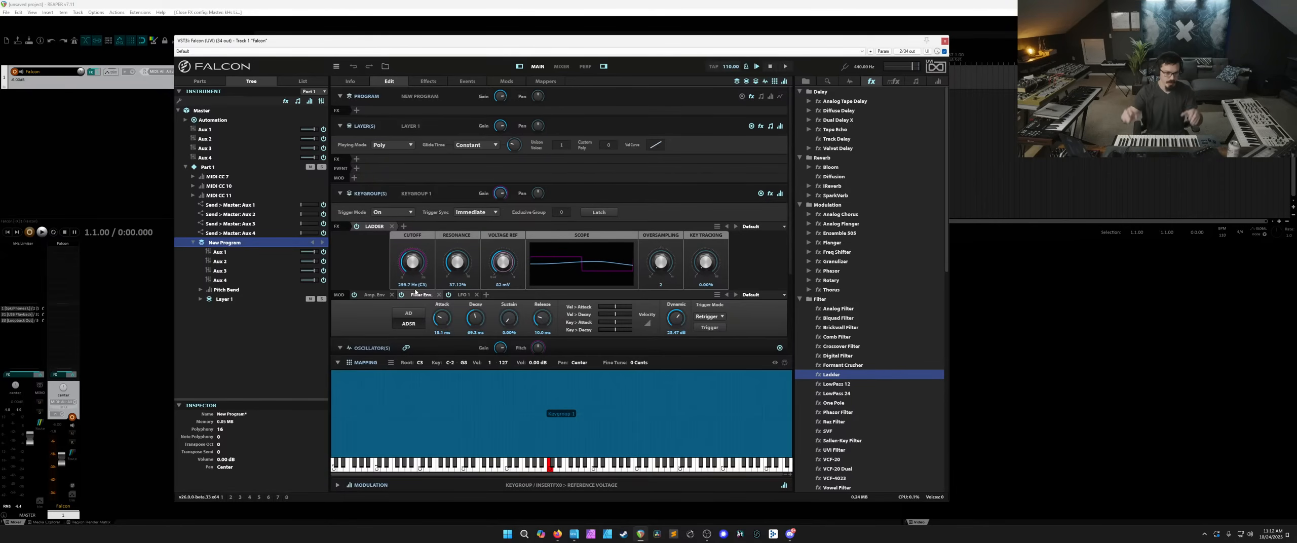
{"action": "left_click", "coordinate": [224, 300]}
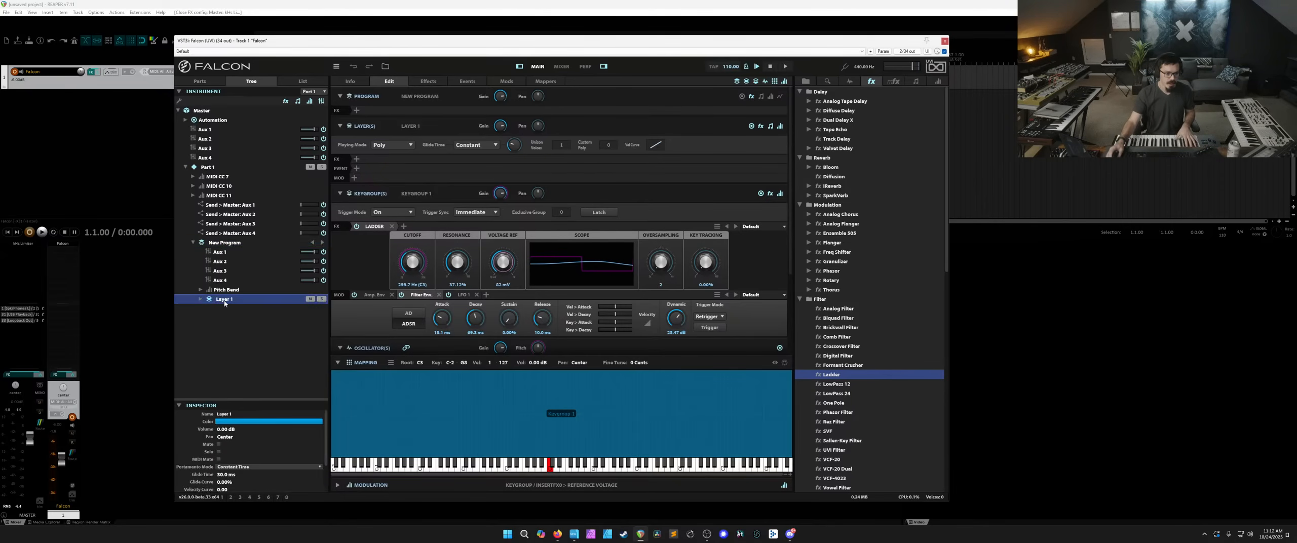
{"action": "left_click", "coordinate": [202, 301]}
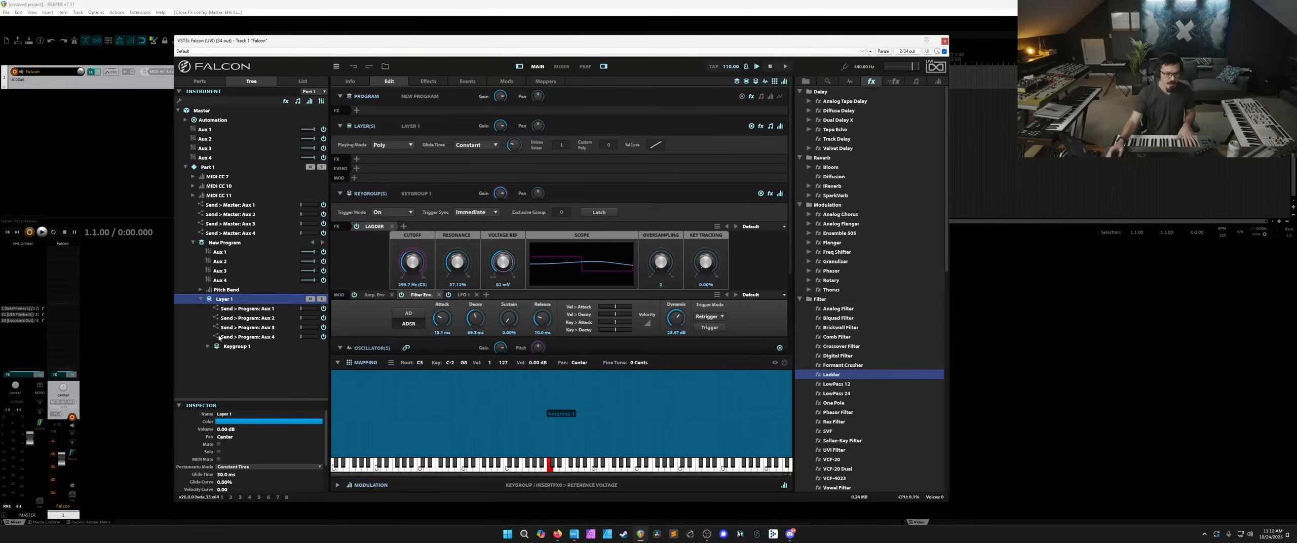
{"action": "left_click", "coordinate": [234, 347]}
{"action": "left_click", "coordinate": [208, 347]}
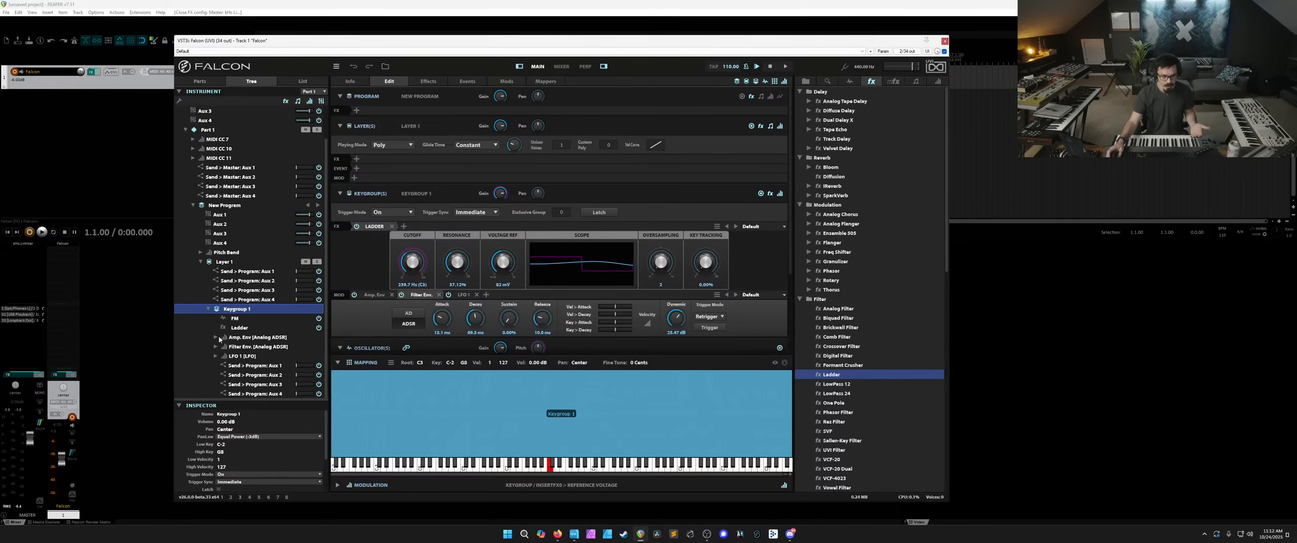
{"action": "left_click", "coordinate": [251, 318]}
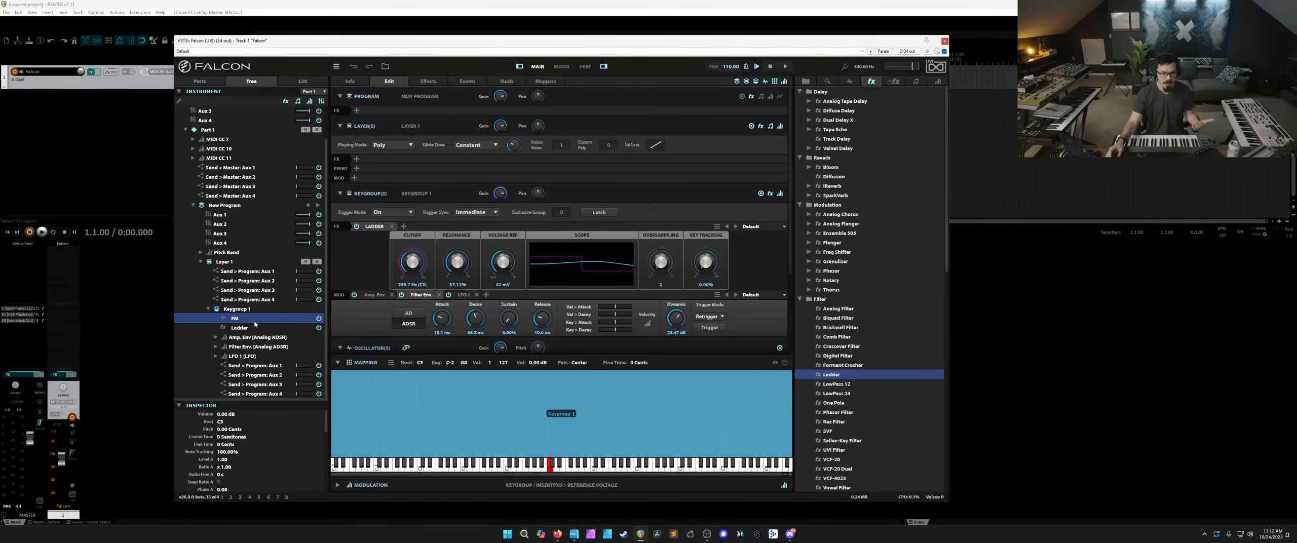
{"action": "left_click", "coordinate": [254, 328]}
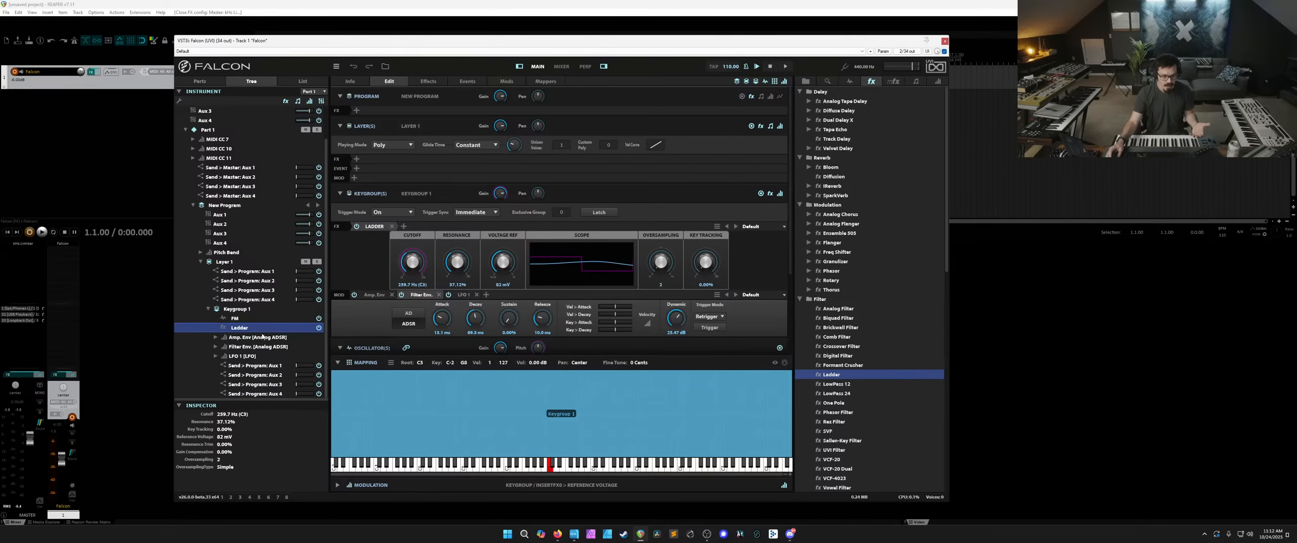
{"action": "left_click", "coordinate": [263, 356]}
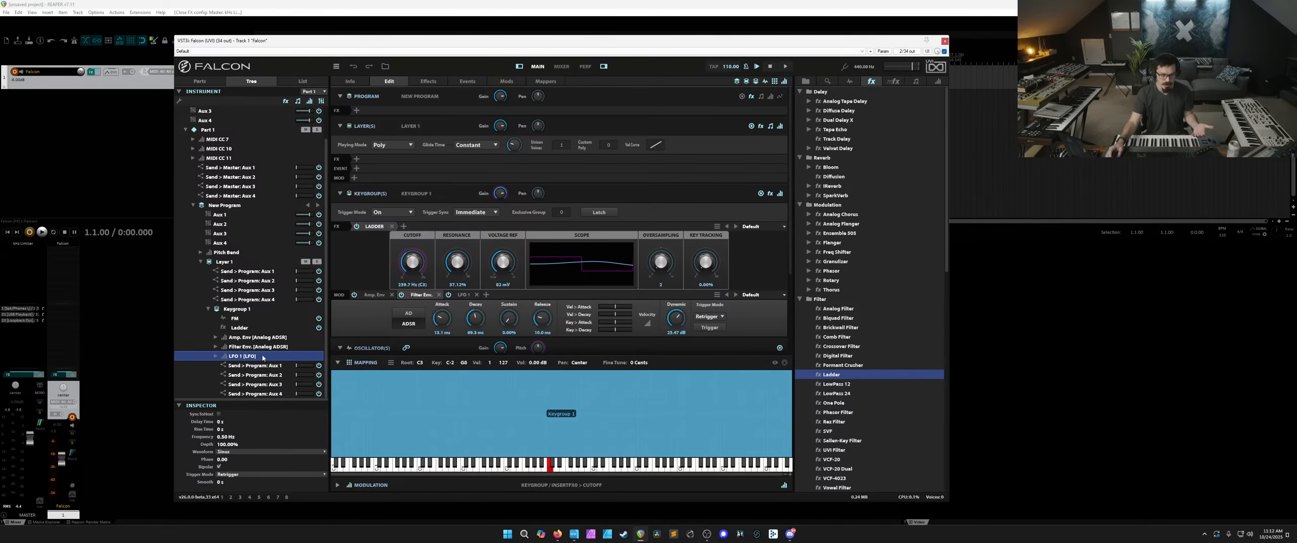
Add a tempo-synced Tape Echo to Layer 1, with a reverb echo mode and the first delay time at 1/8 dot.
{"action": "left_click", "coordinate": [238, 269]}
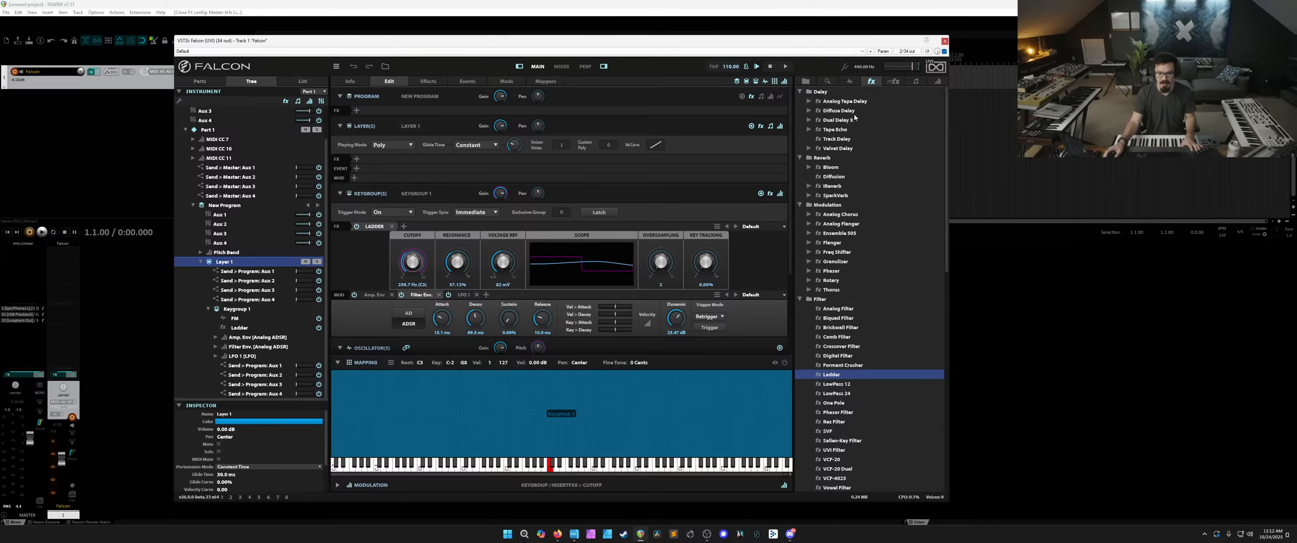
{"action": "left_click_drag", "start_coordinate": [845, 128], "coordinate": [439, 165]}
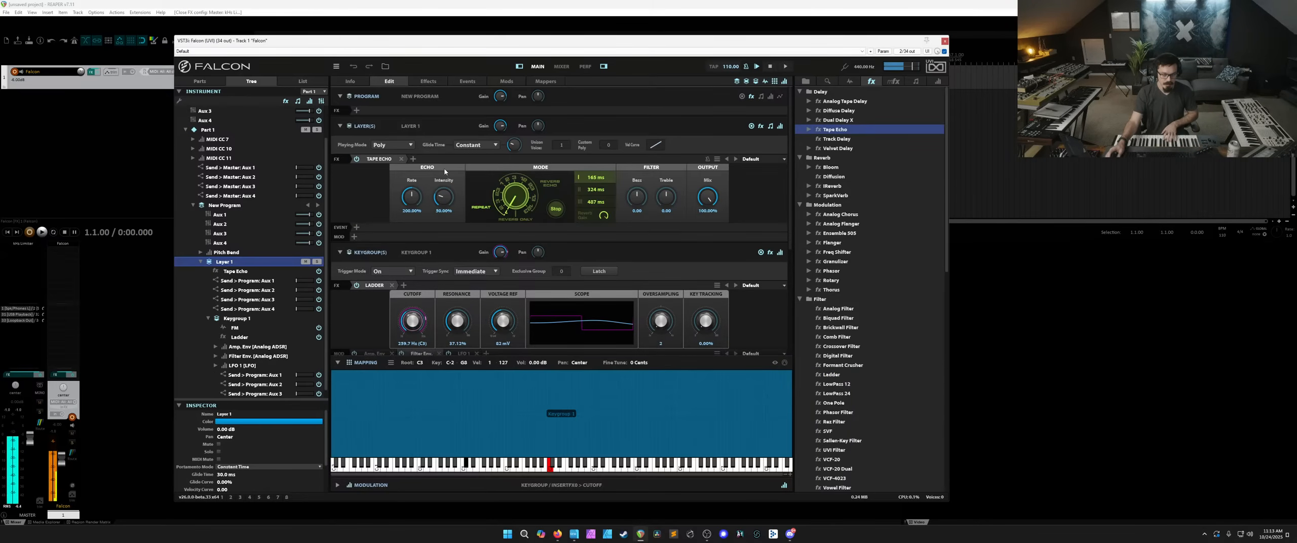
{"action": "left_click", "coordinate": [708, 160]}
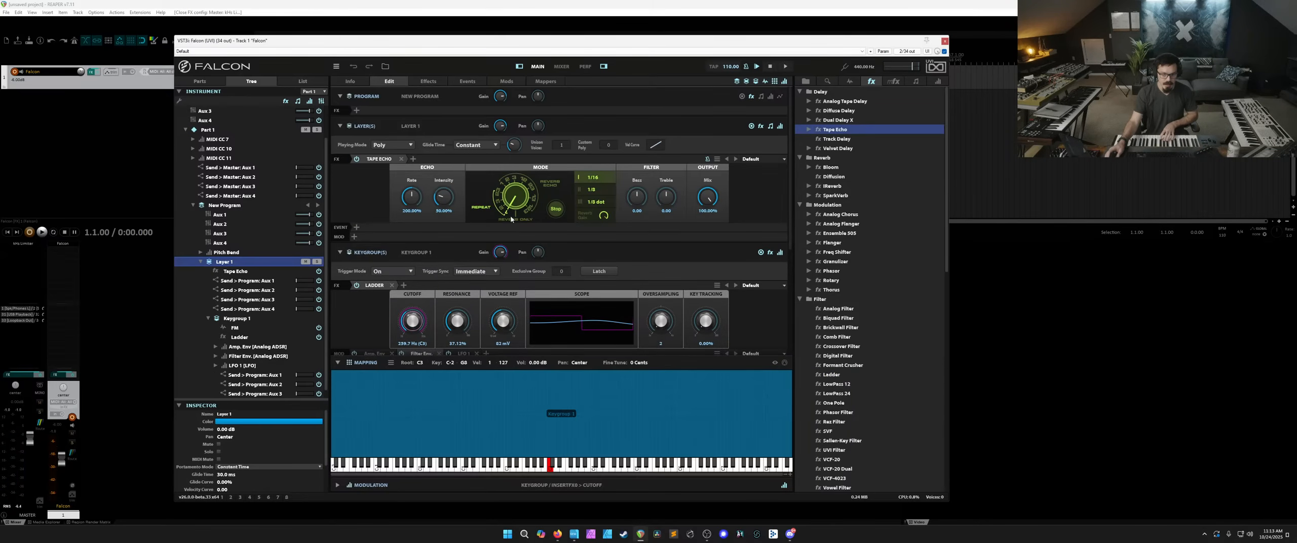
{"action": "left_click_drag", "start_coordinate": [514, 197], "coordinate": [522, 133]}
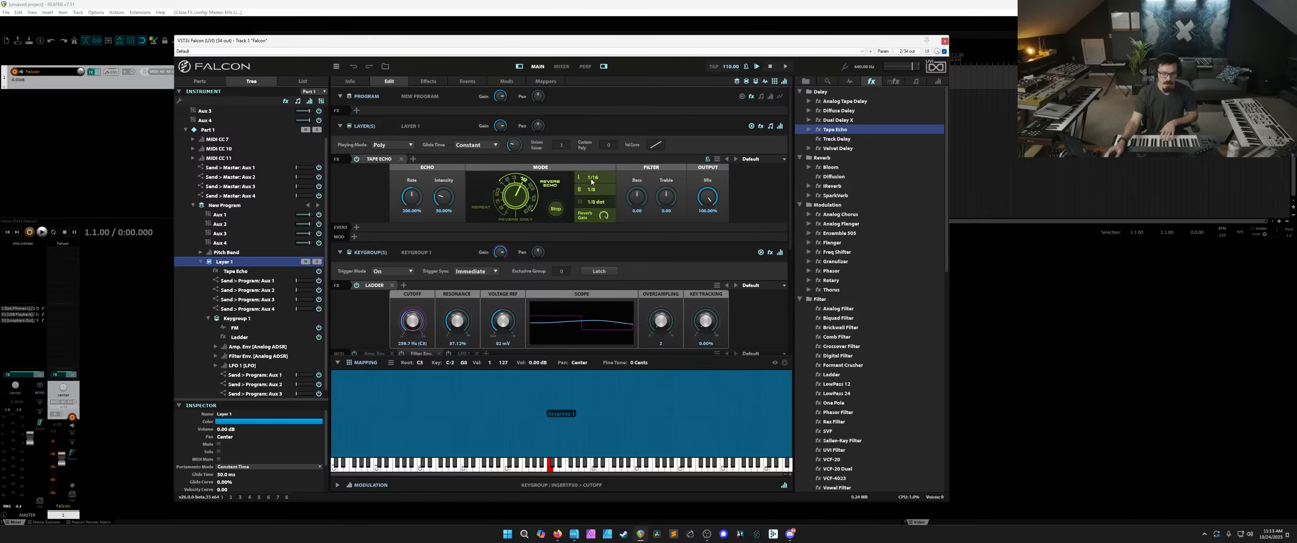
{"action": "left_click_drag", "start_coordinate": [598, 177], "coordinate": [602, 184]}
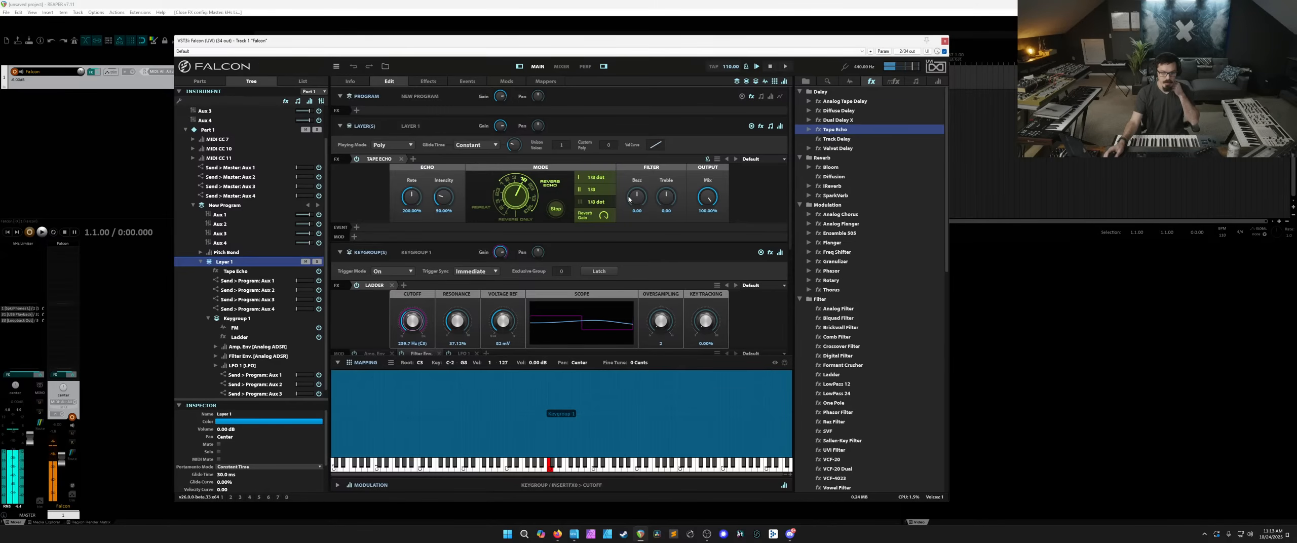
Raise the Tape Echo's intensity, turn its rate down fully and reduce its mix to about 29%.
{"action": "left_click_drag", "start_coordinate": [441, 203], "coordinate": [445, 184]}
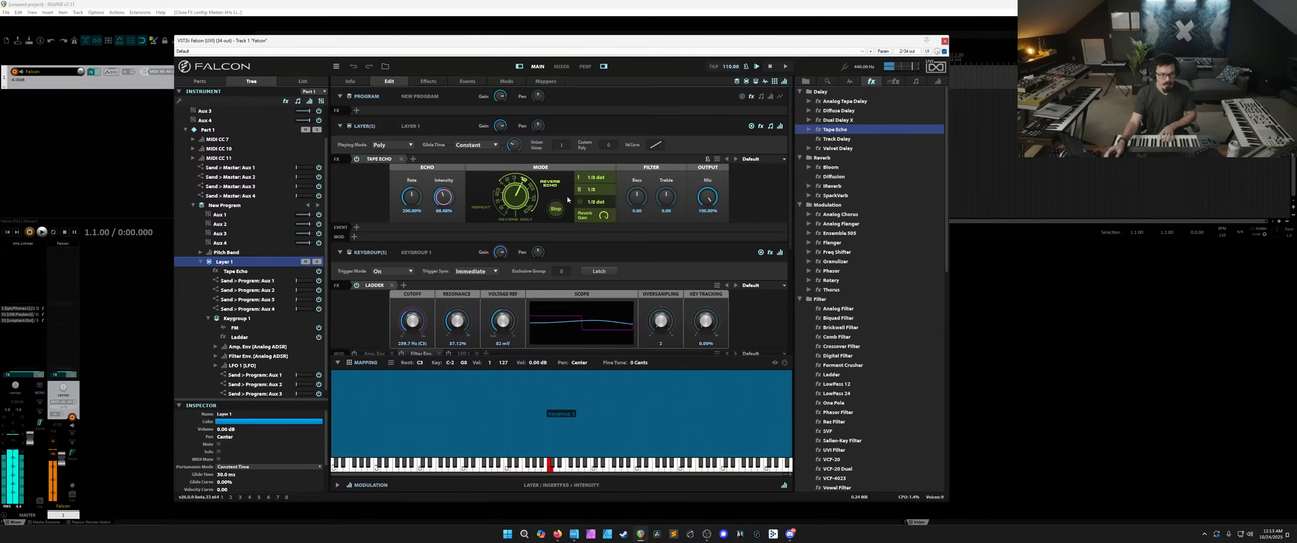
{"action": "left_click_drag", "start_coordinate": [425, 200], "coordinate": [425, 284]}
{"action": "left_click_drag", "start_coordinate": [702, 199], "coordinate": [699, 260]}
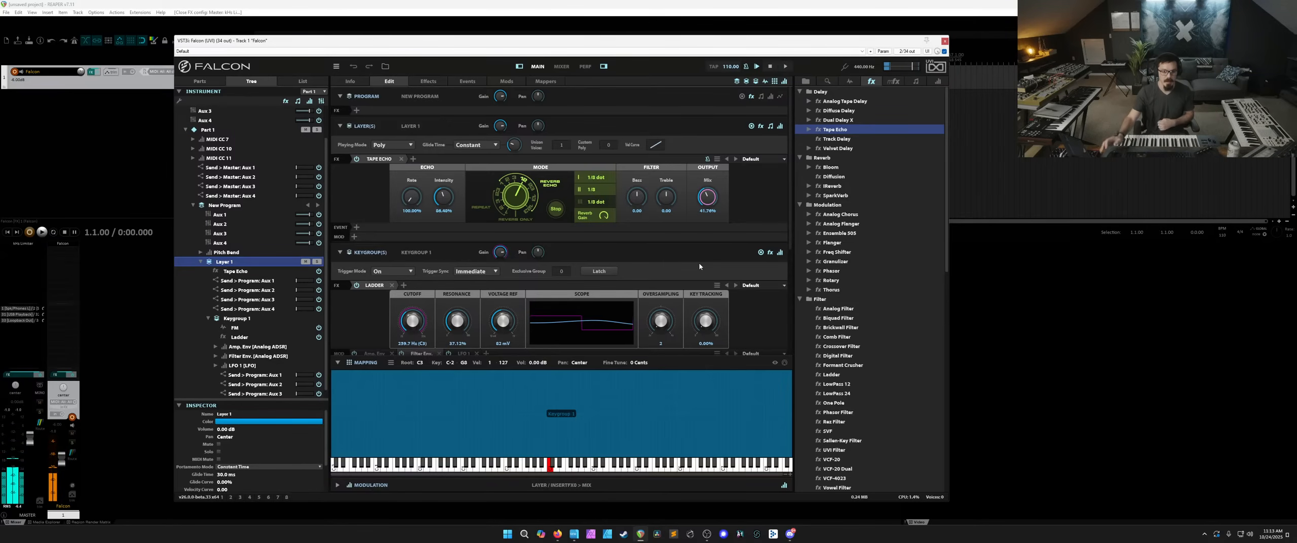
{"action": "left_click_drag", "start_coordinate": [706, 204], "coordinate": [701, 215]}
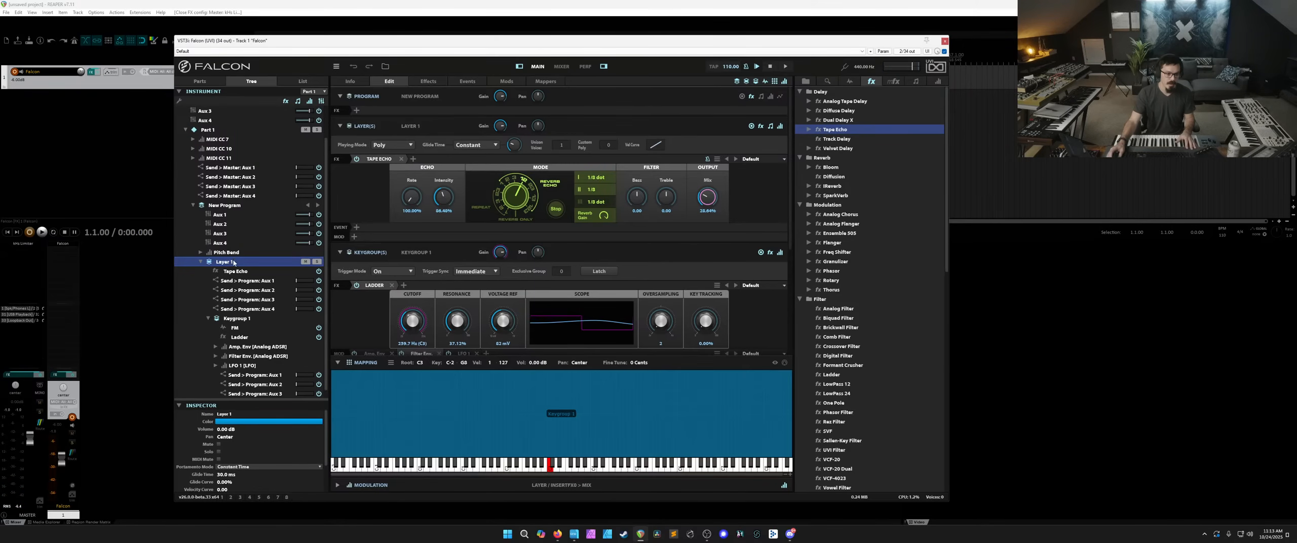
{"action": "left_click", "coordinate": [201, 261]}
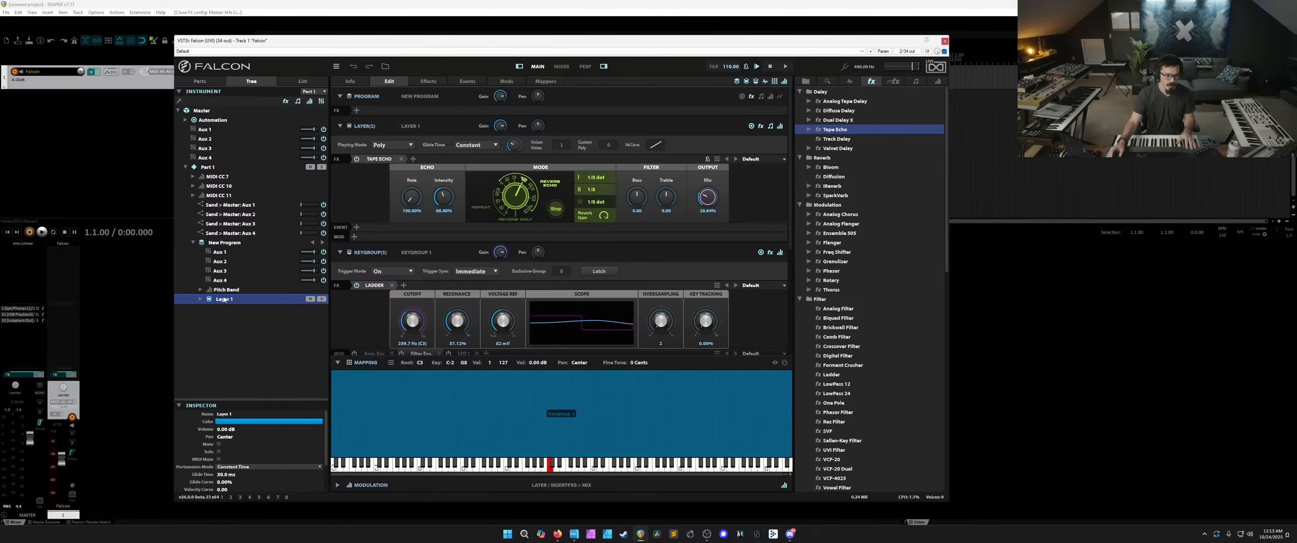
{"action": "right_click", "coordinate": [223, 299]}
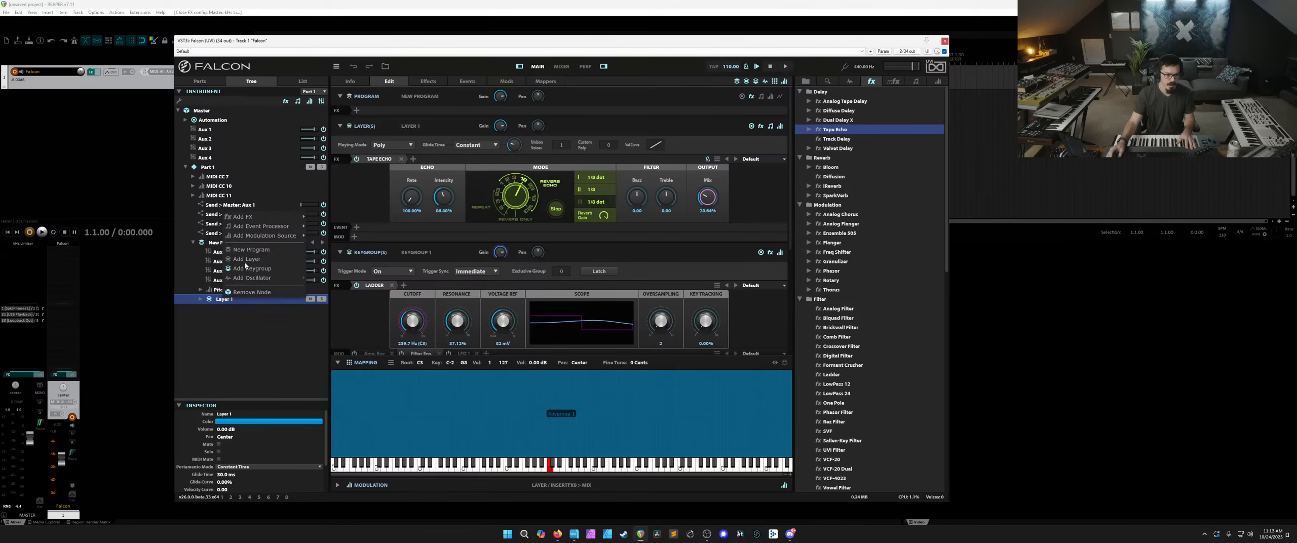
{"action": "left_click", "coordinate": [212, 314]}
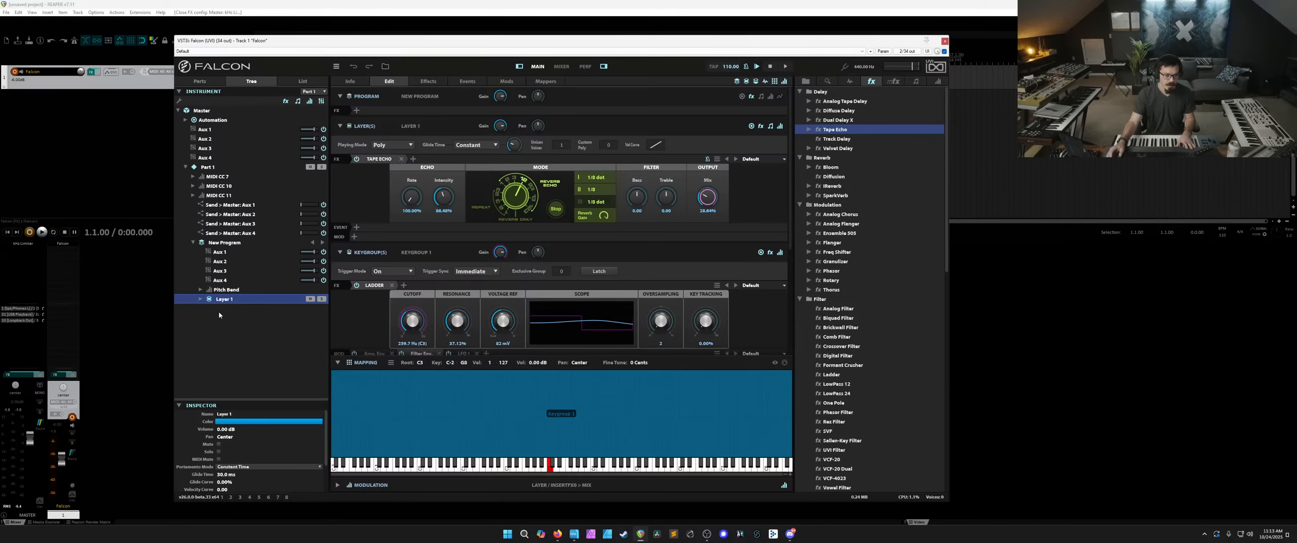
Add a second layer to the program, then rename the first layer FM and the second layer Sub.
{"action": "scroll", "coordinate": [373, 310], "scroll_direction": "down", "scroll_amount": 3}
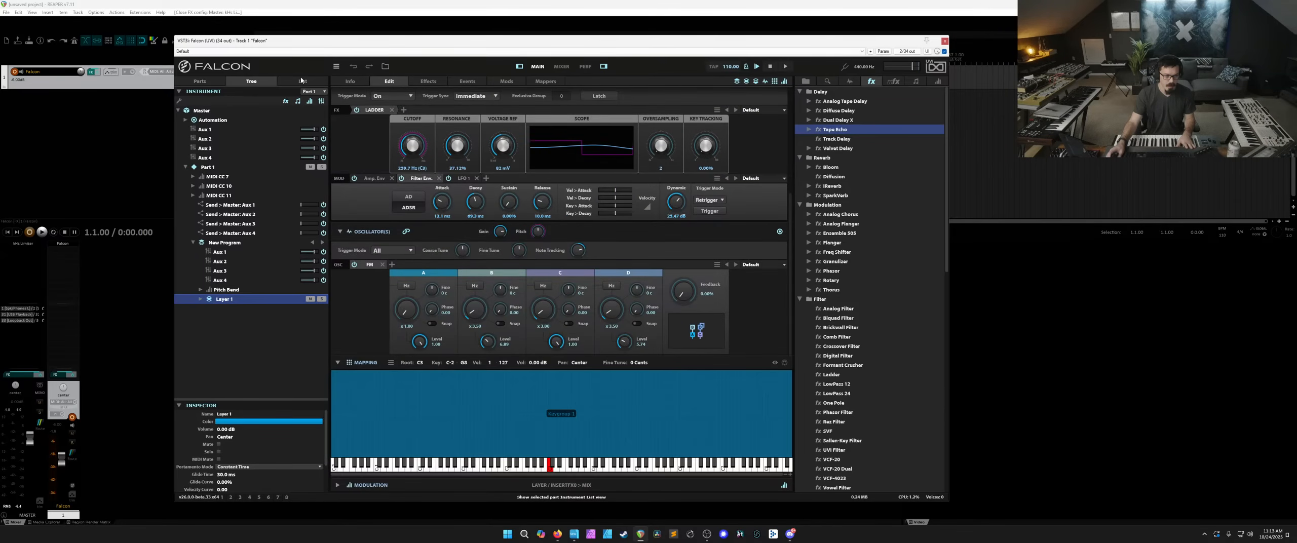
{"action": "left_click", "coordinate": [301, 81]}
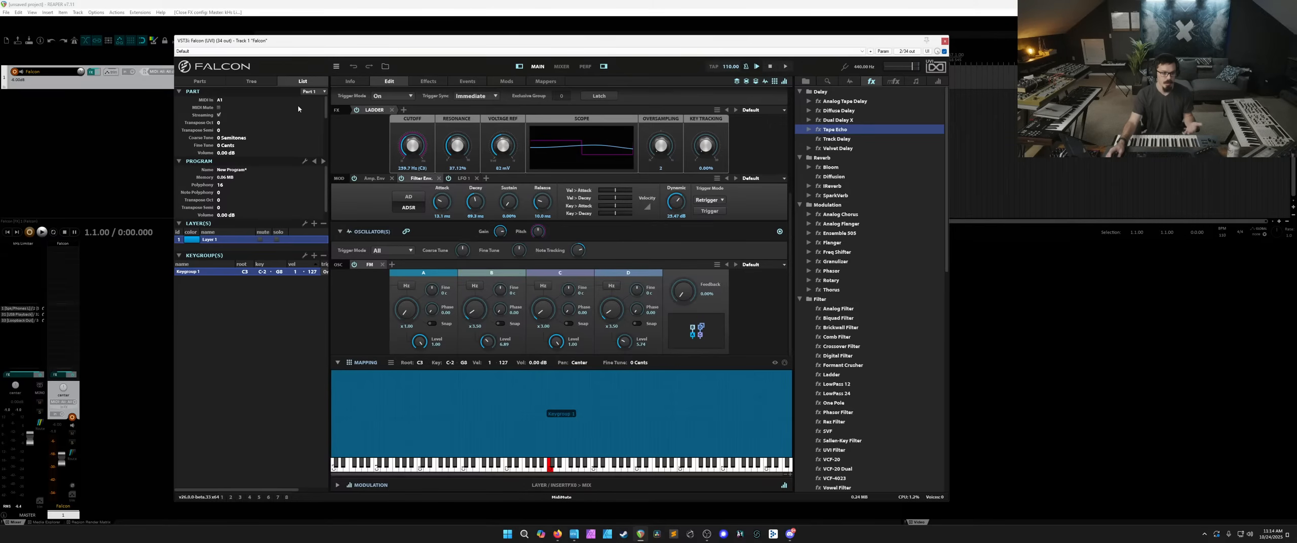
{"action": "left_click", "coordinate": [314, 224]}
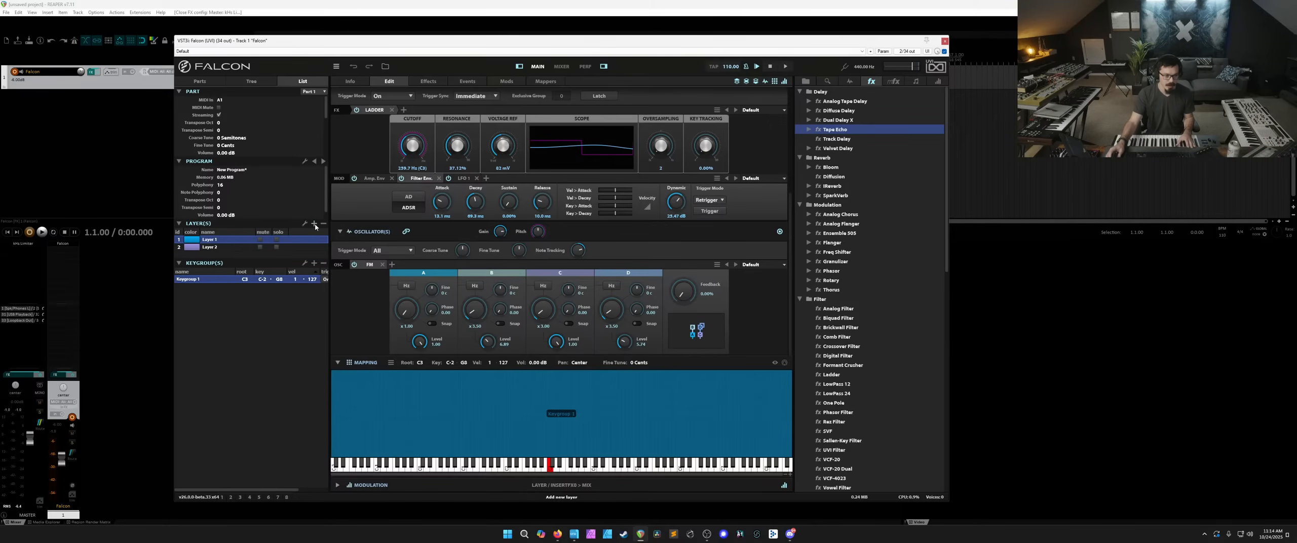
{"action": "double_click", "coordinate": [223, 241]}
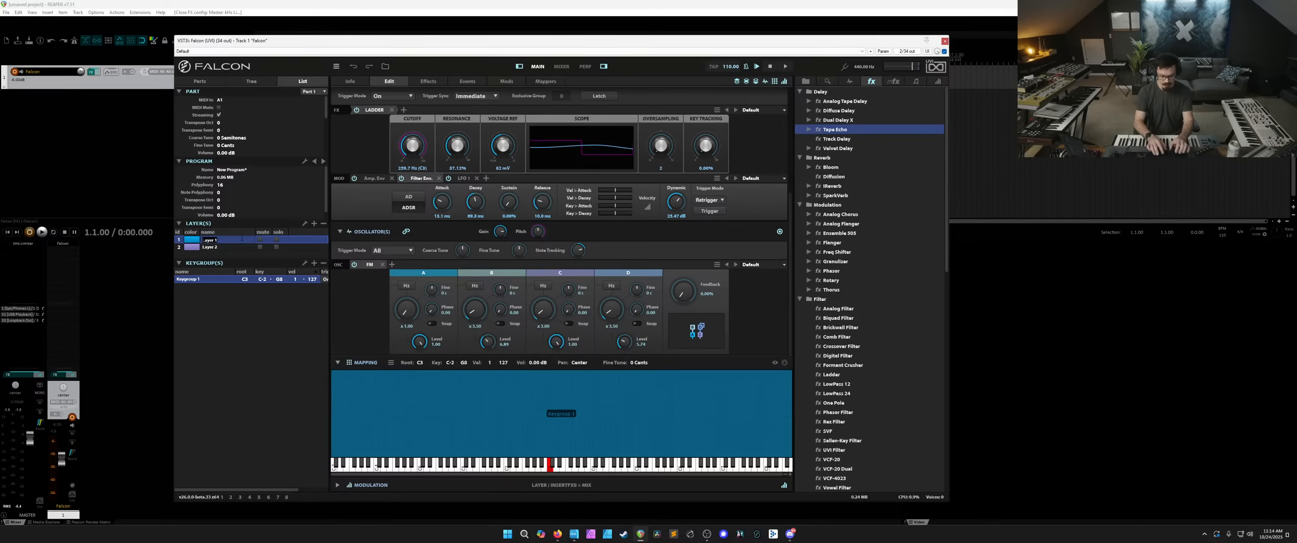
{"action": "type", "text": "FM"}
{"action": "key", "text": "Return"}
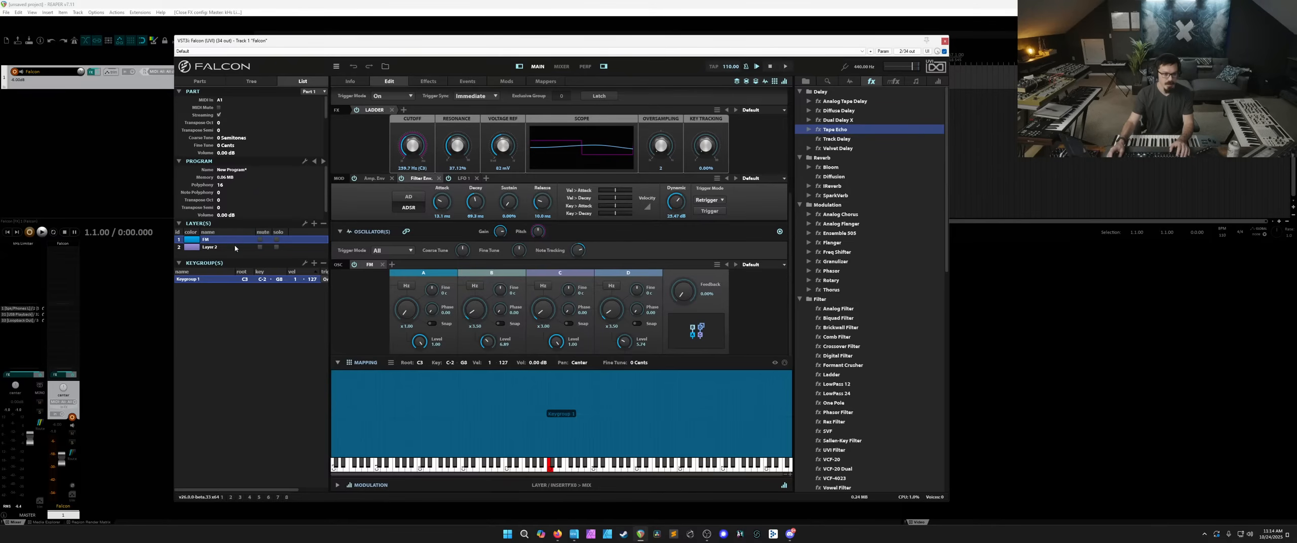
{"action": "left_click", "coordinate": [235, 247]}
{"action": "double_click", "coordinate": [233, 248]}
{"action": "type", "text": "Sub"}
{"action": "key", "text": "Return"}
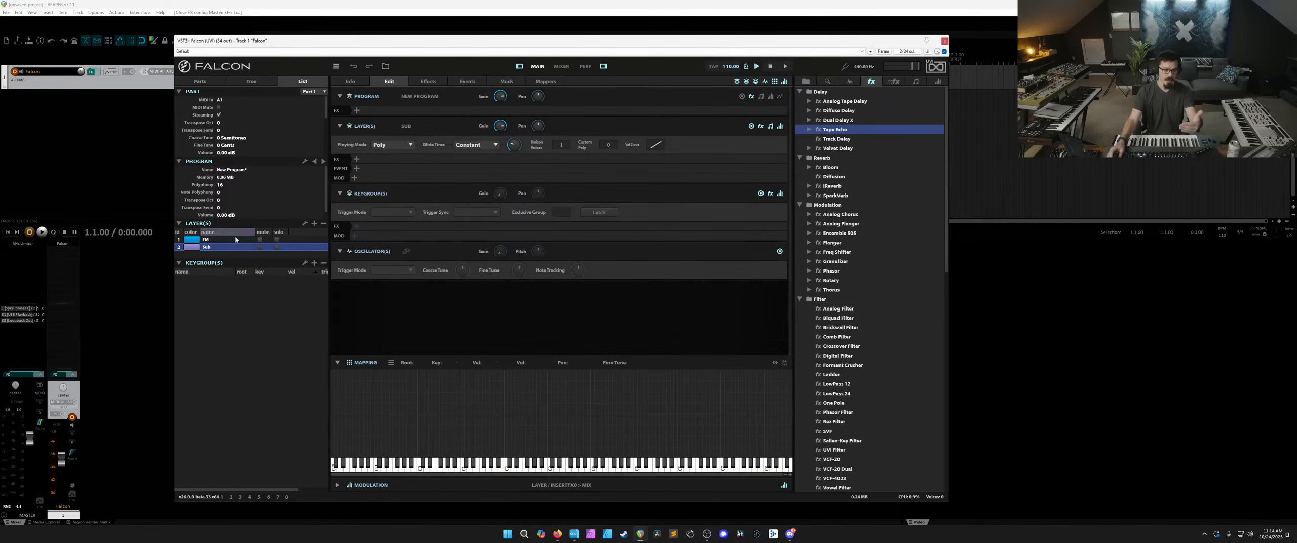
Inspect the FM layer's effect, filter, envelope and oscillator settings.
{"action": "left_click", "coordinate": [228, 240]}
{"action": "scroll", "coordinate": [375, 238], "scroll_direction": "down", "scroll_amount": 3}
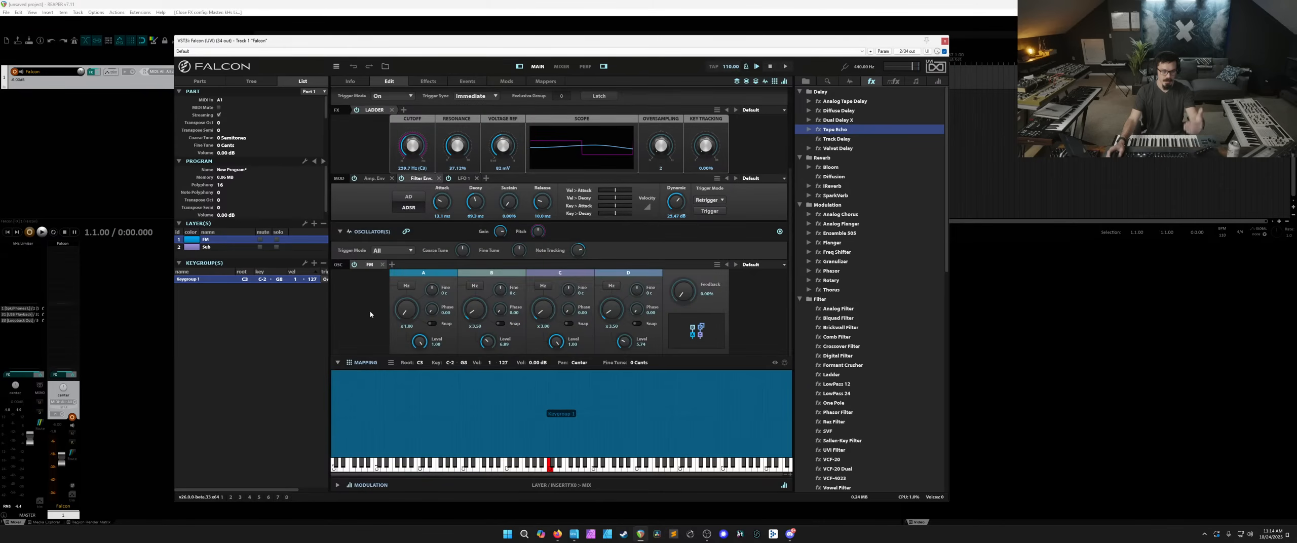
{"action": "scroll", "coordinate": [370, 259], "scroll_direction": "up", "scroll_amount": 3}
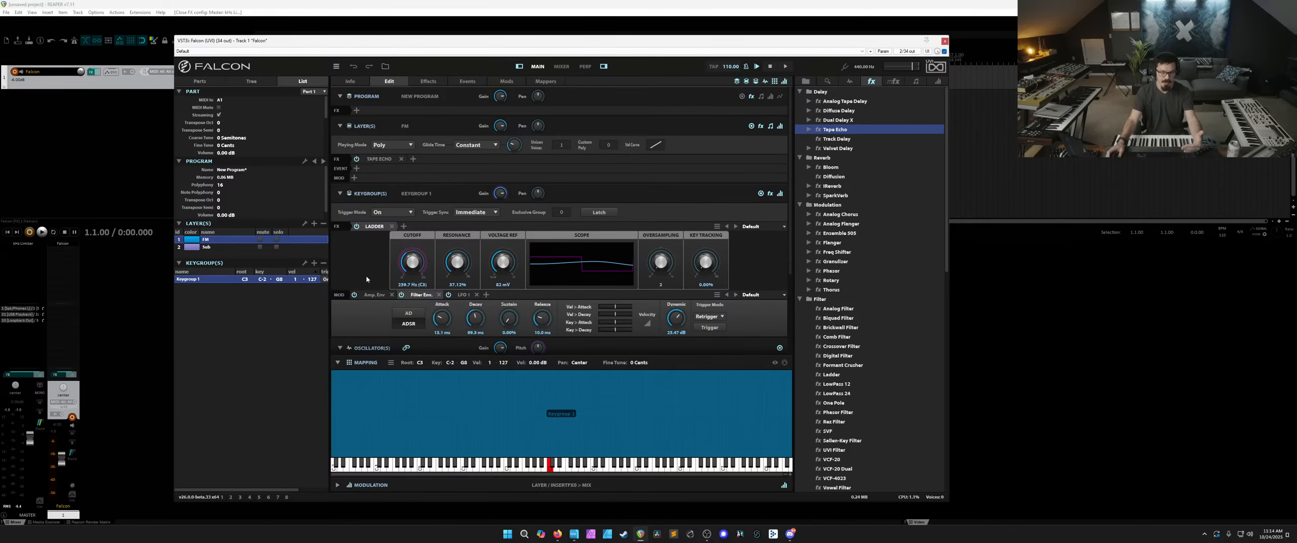
Add a SupraSaw oscillator to the Sub layer as a new keygroup and lower its coarse tune.
{"action": "left_click", "coordinate": [223, 250], "text": "shift"}
{"action": "double_click", "coordinate": [217, 248]}
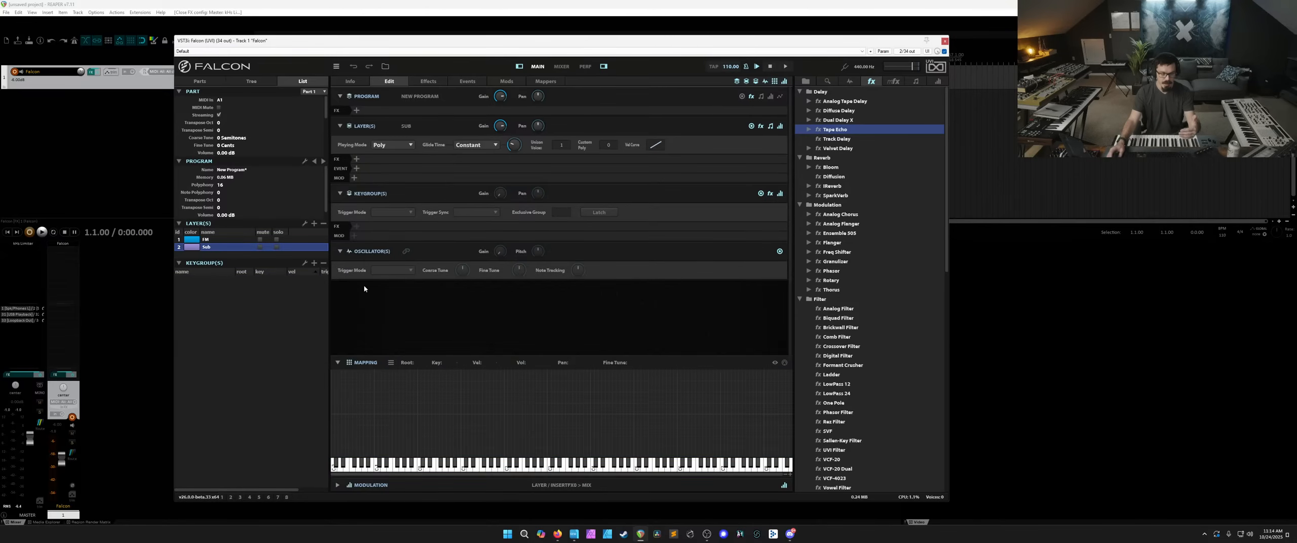
{"action": "left_click", "coordinate": [849, 81]}
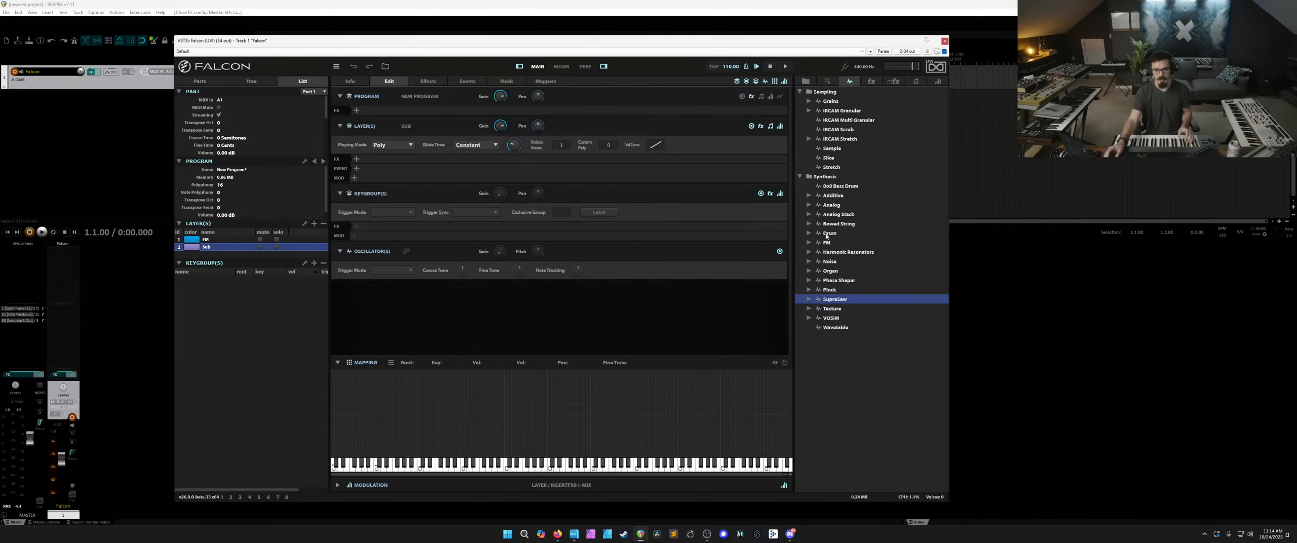
{"action": "left_click_drag", "start_coordinate": [831, 303], "coordinate": [515, 371]}
{"action": "scroll", "coordinate": [459, 311], "scroll_direction": "down", "scroll_amount": 2}
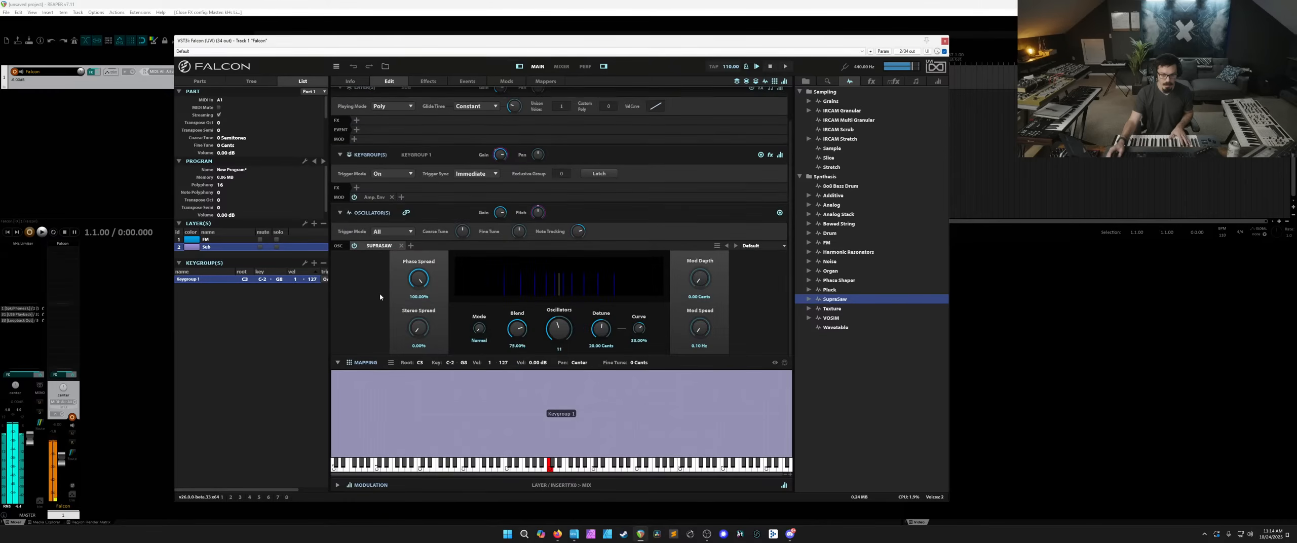
{"action": "left_click_drag", "start_coordinate": [462, 231], "coordinate": [467, 260]}
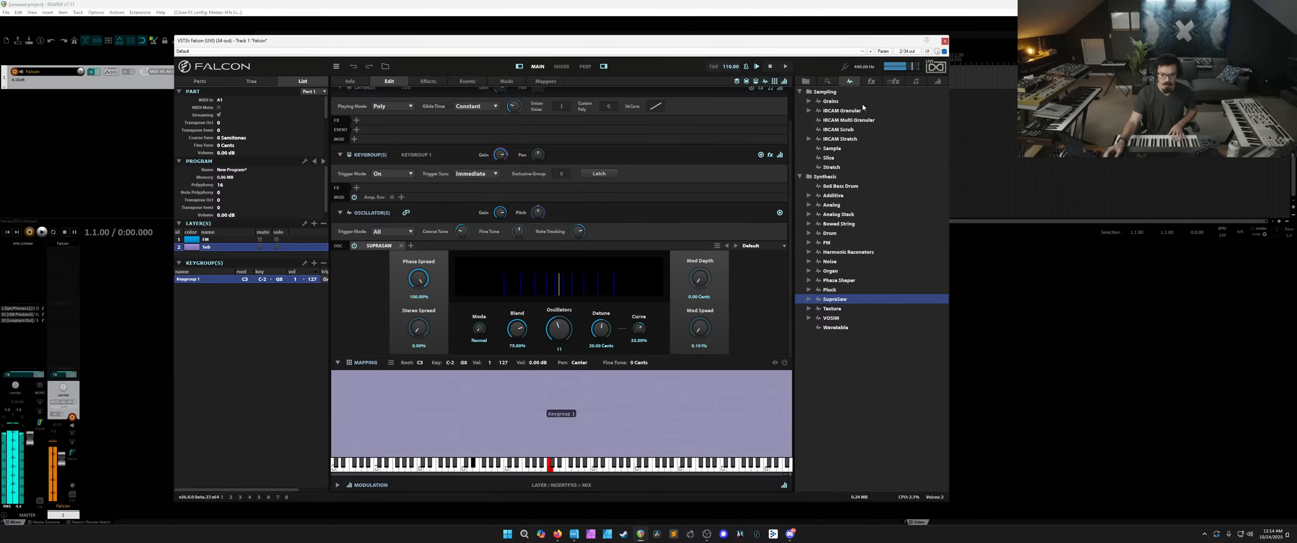
Add a VCF-20 filter to the Sub layer's keygroup, set fully to low-pass with the cutoff lowered to about 271 Hz.
{"action": "left_click", "coordinate": [871, 81]}
{"action": "scroll", "coordinate": [860, 223], "scroll_direction": "down", "scroll_amount": 5}
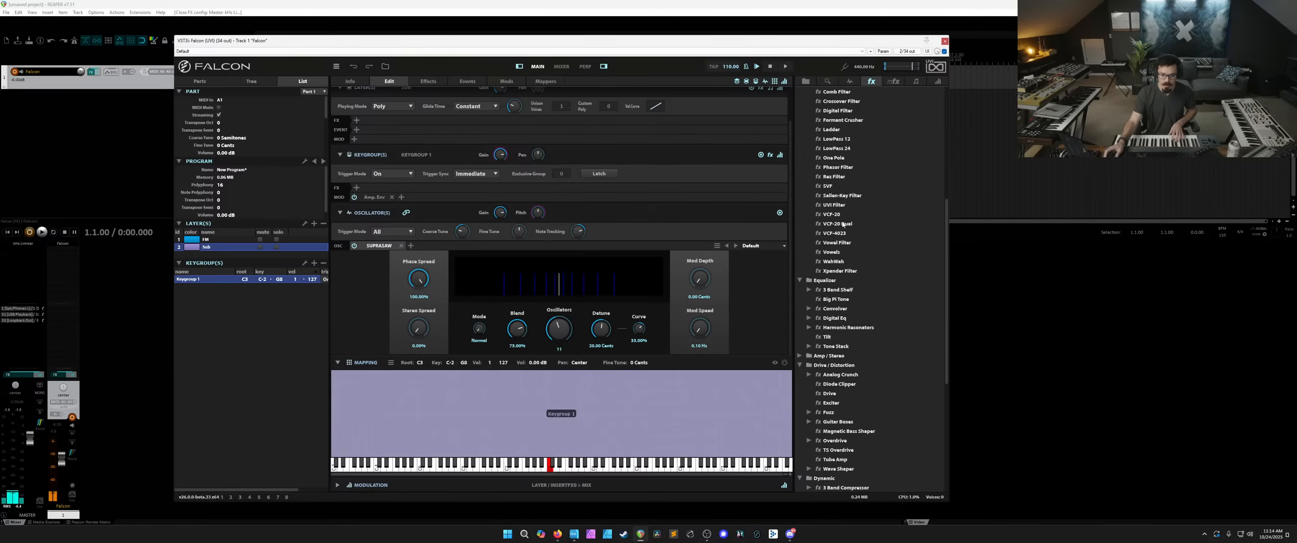
{"action": "left_click_drag", "start_coordinate": [831, 214], "coordinate": [390, 192]}
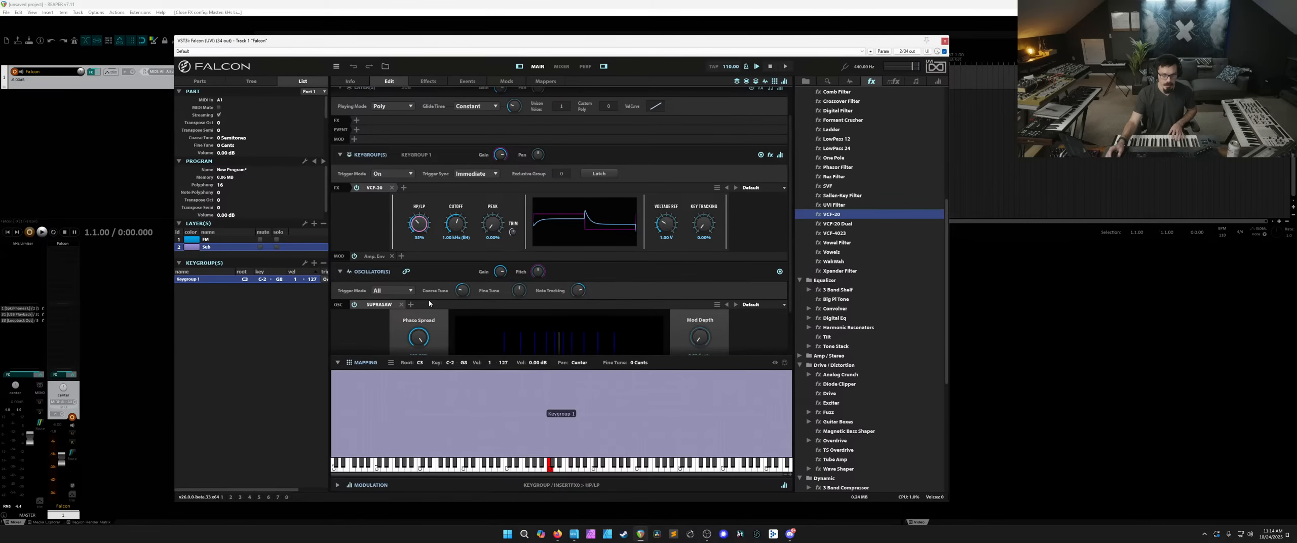
{"action": "left_click_drag", "start_coordinate": [455, 223], "coordinate": [489, 206]}
Add a new keygroup LFO as modulation of the VCF-20 cutoff and adjust its modulation amount.
{"action": "right_click", "coordinate": [492, 223]}
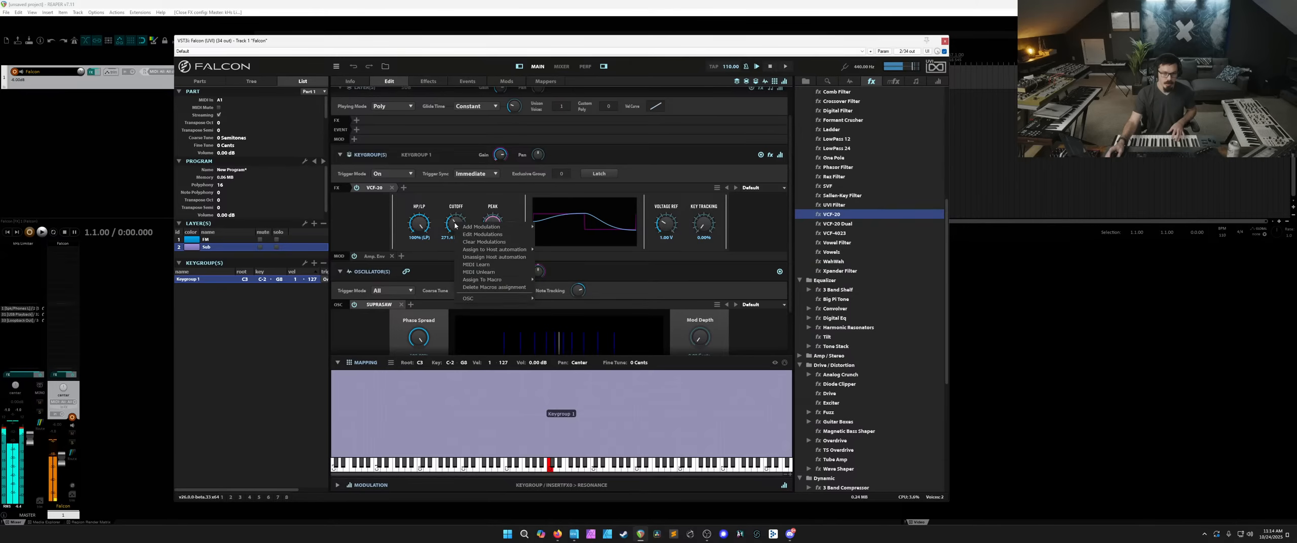
{"action": "mouse_move", "coordinate": [499, 226]}
{"action": "mouse_move", "coordinate": [559, 366]}
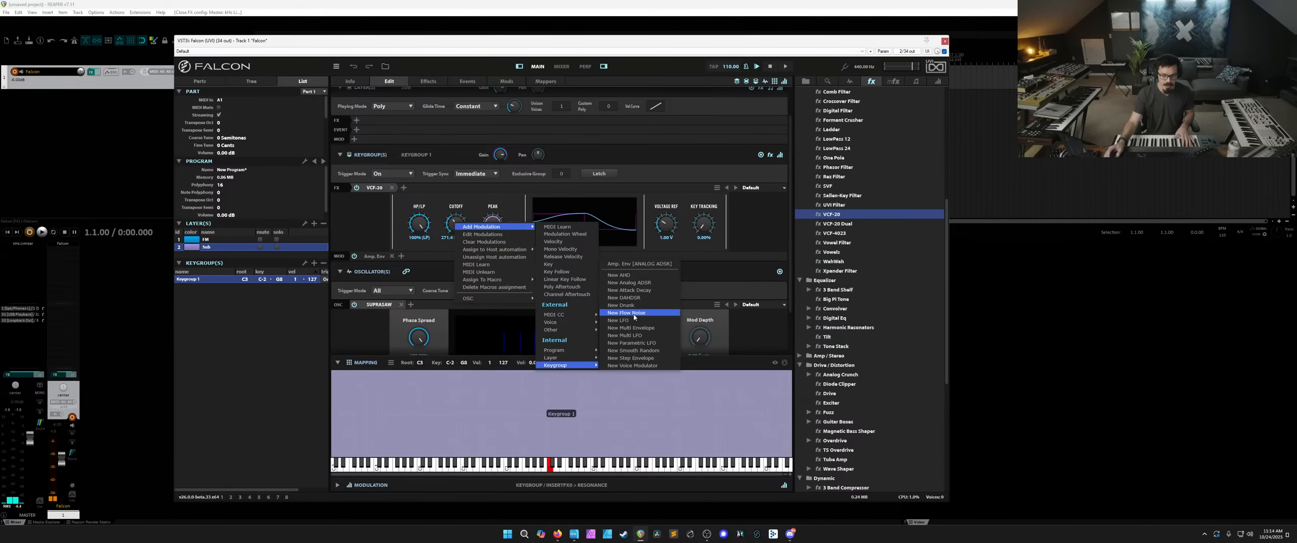
{"action": "left_click", "coordinate": [632, 320]}
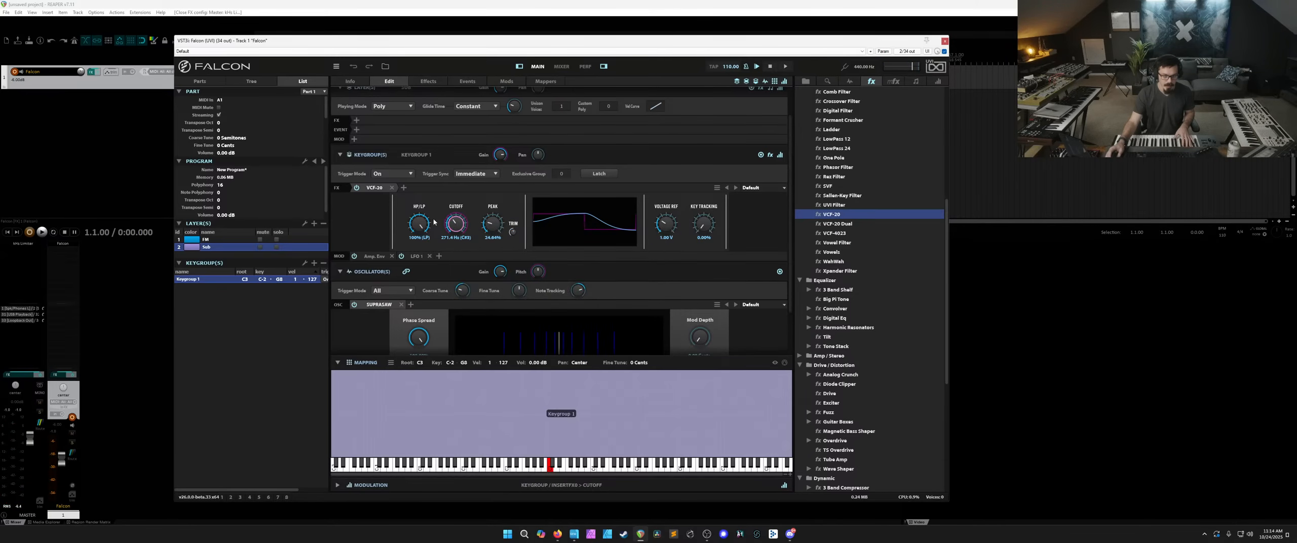
{"action": "right_click", "coordinate": [452, 225]}
{"action": "left_click", "coordinate": [480, 237]}
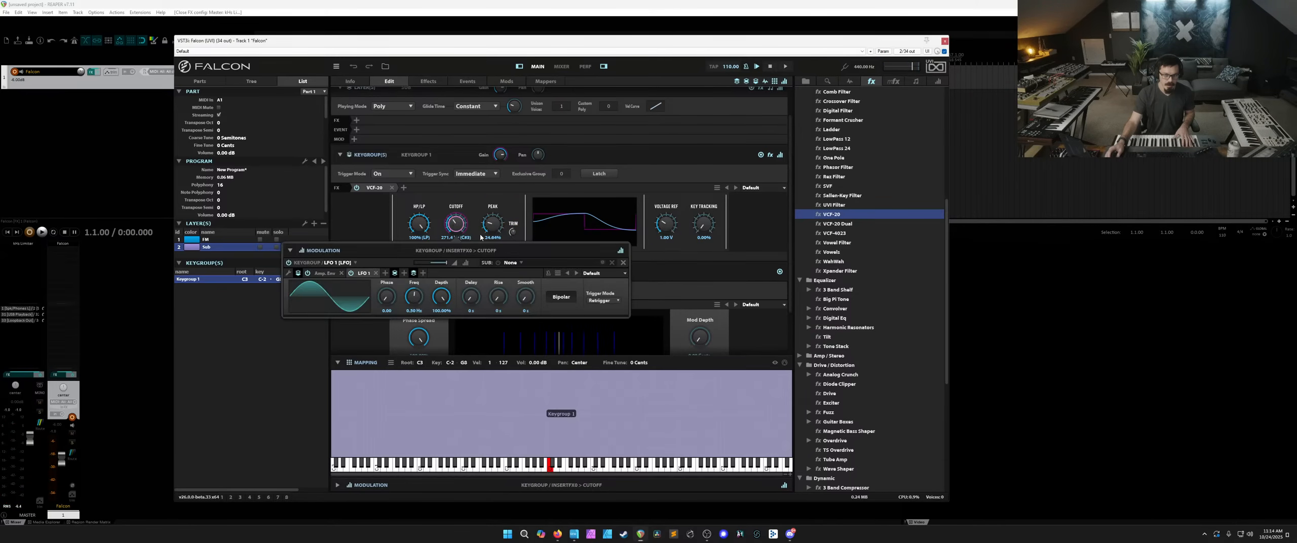
{"action": "left_click_drag", "start_coordinate": [446, 262], "coordinate": [441, 263]}
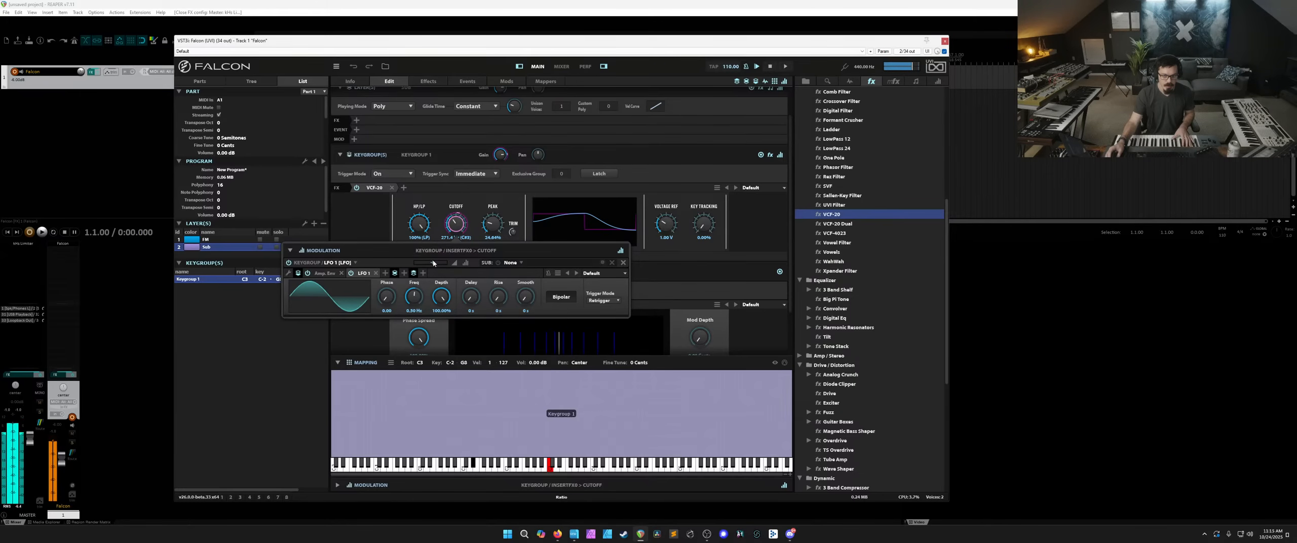
Examine the mapper editor for the cutoff's LFO modulation, leaving the mapping off, and close the modulation settings.
{"action": "left_click", "coordinate": [466, 263]}
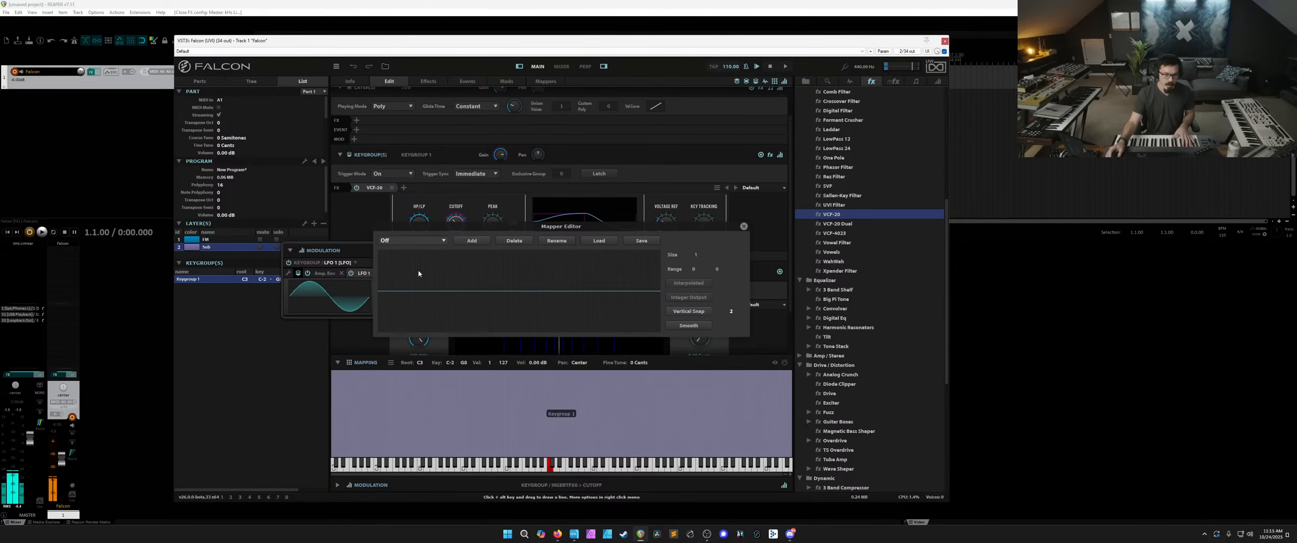
{"action": "left_click", "coordinate": [743, 227]}
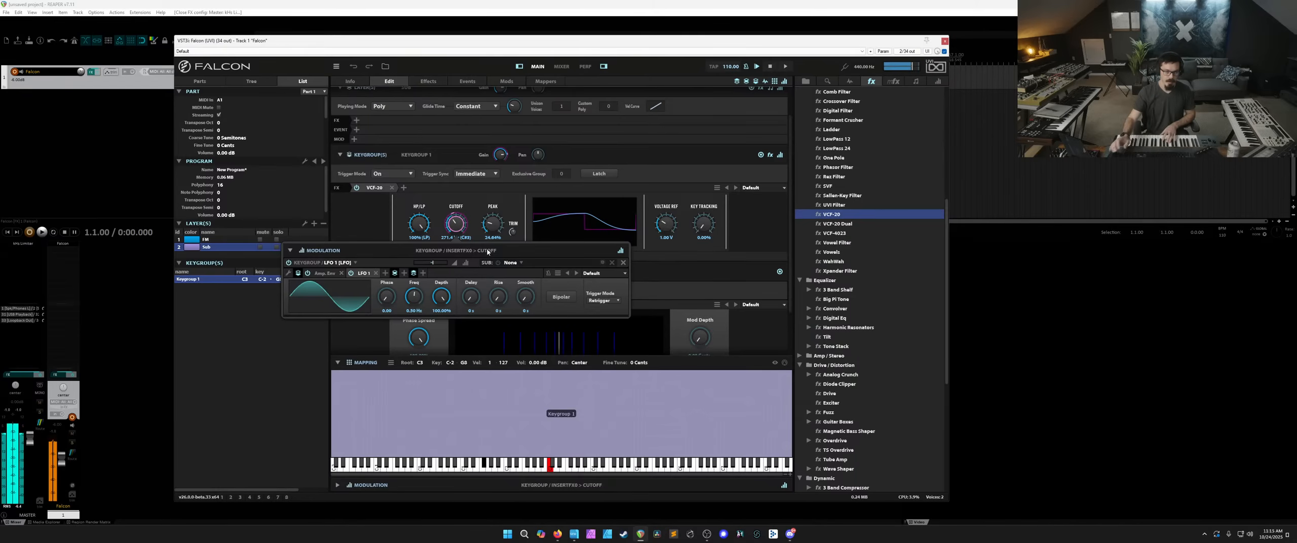
{"action": "left_click", "coordinate": [623, 263]}
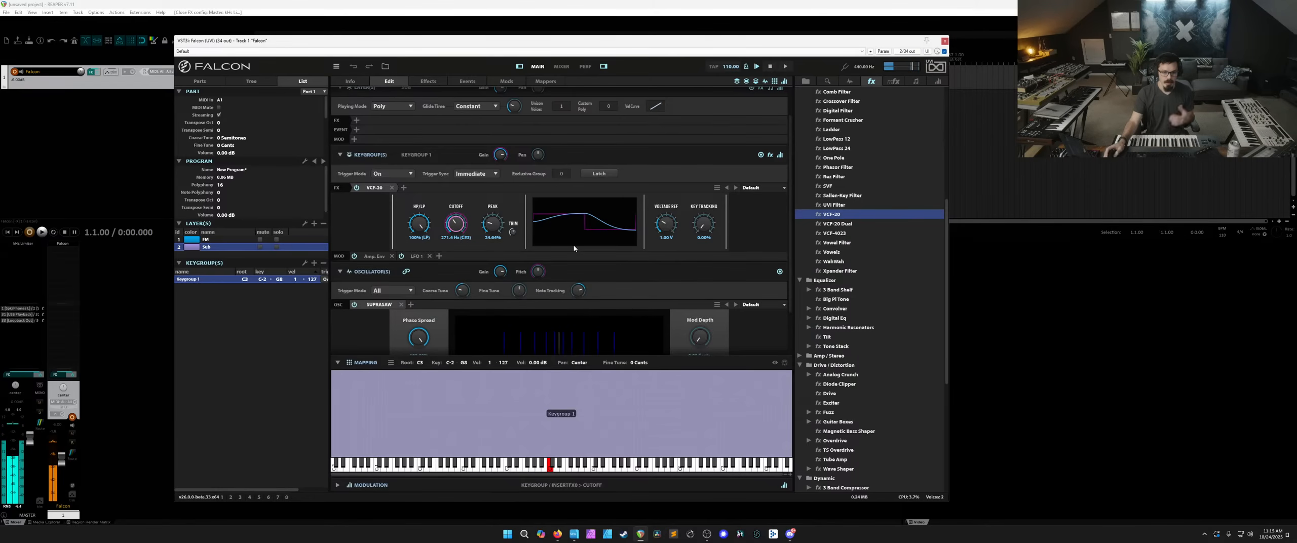
Add a Diode Clipper effect to the Sub layer and set its drive to about 11 dB.
{"action": "scroll", "coordinate": [410, 193], "scroll_direction": "up", "scroll_amount": 2}
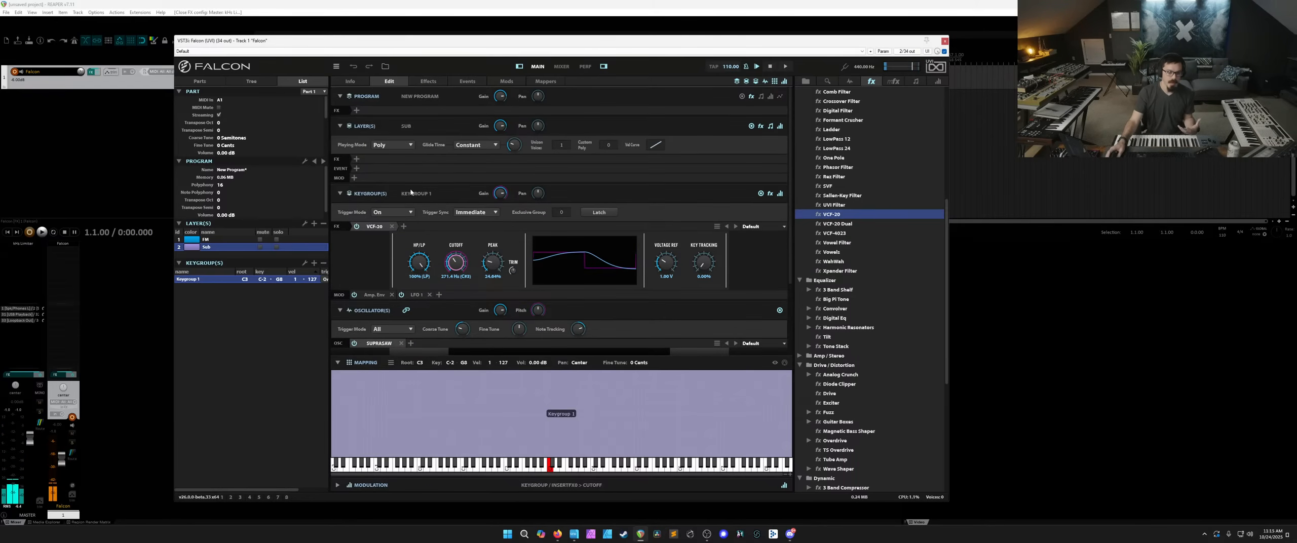
{"action": "left_click", "coordinate": [849, 81]}
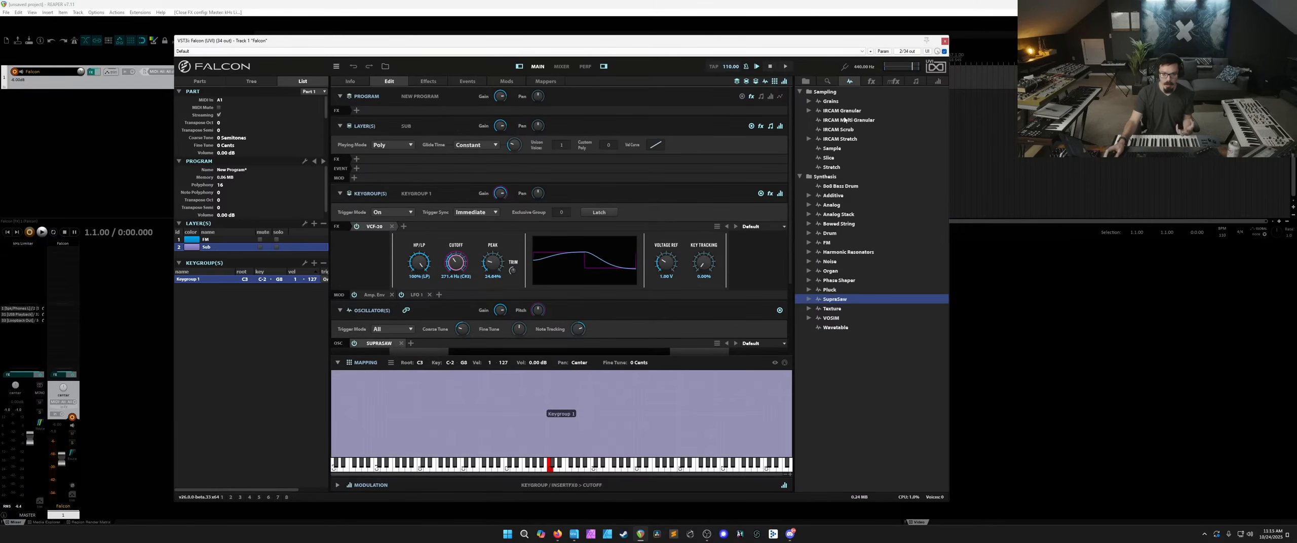
{"action": "left_click", "coordinate": [871, 81]}
{"action": "scroll", "coordinate": [861, 223], "scroll_direction": "down", "scroll_amount": 5}
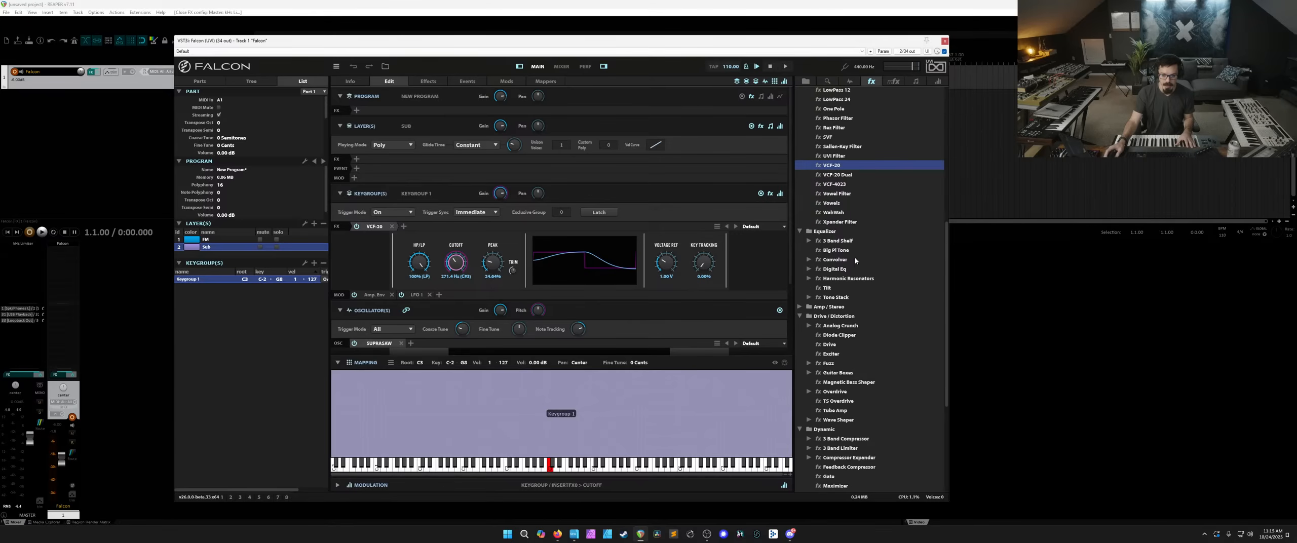
{"action": "left_click_drag", "start_coordinate": [839, 336], "coordinate": [356, 159]}
{"action": "left_click_drag", "start_coordinate": [410, 197], "coordinate": [408, 154]}
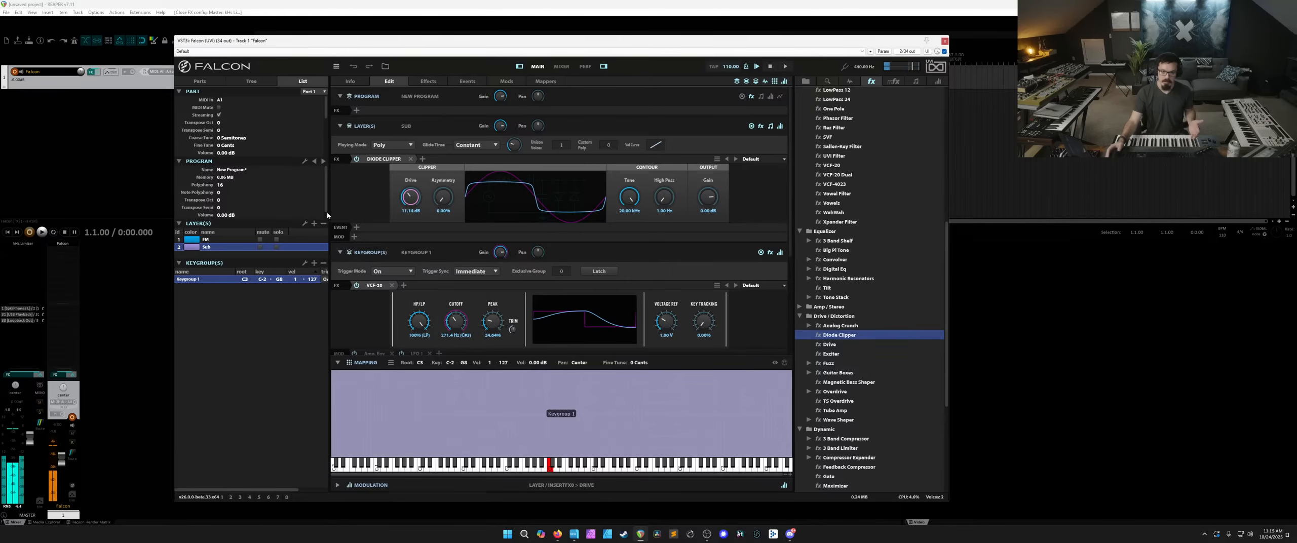
Lower the Diode Clipper's drive and adjust the Sub layer's gain.
{"action": "scroll", "coordinate": [411, 200], "scroll_direction": "down", "scroll_amount": 2}
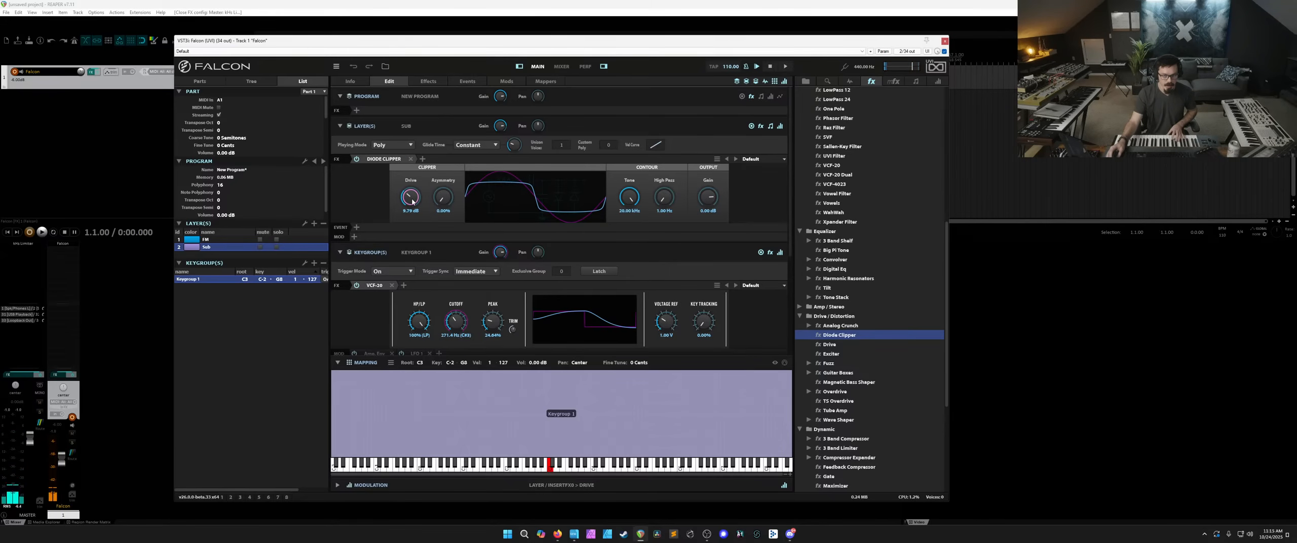
{"action": "scroll", "coordinate": [412, 202], "scroll_direction": "down", "scroll_amount": 1}
{"action": "scroll", "coordinate": [365, 203], "scroll_direction": "down", "scroll_amount": 3}
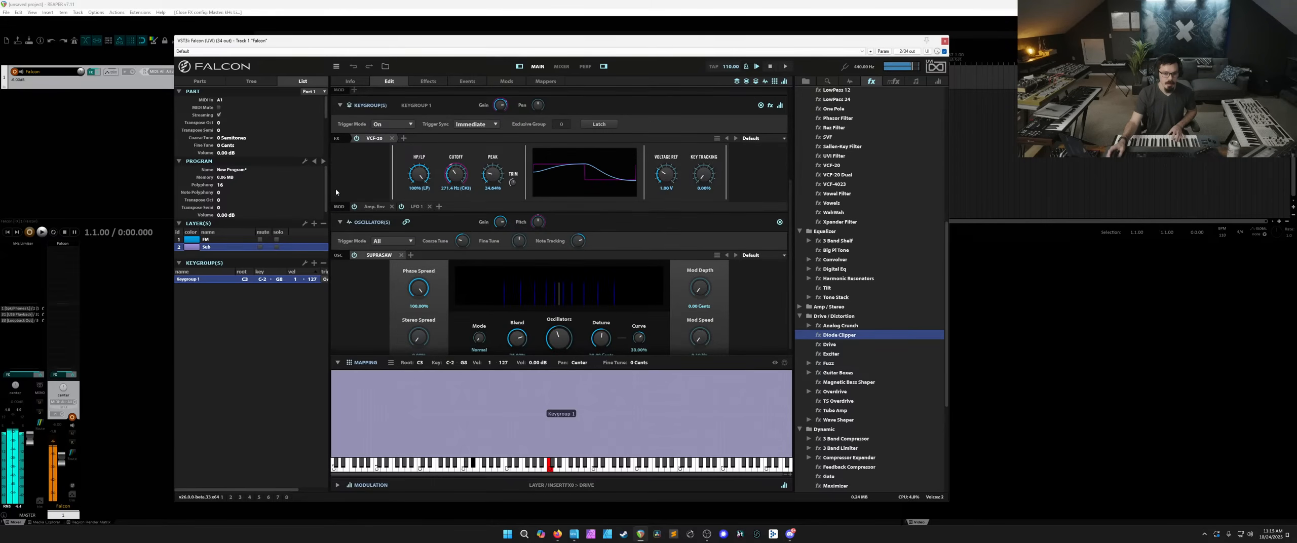
{"action": "scroll", "coordinate": [335, 188], "scroll_direction": "up", "scroll_amount": 3}
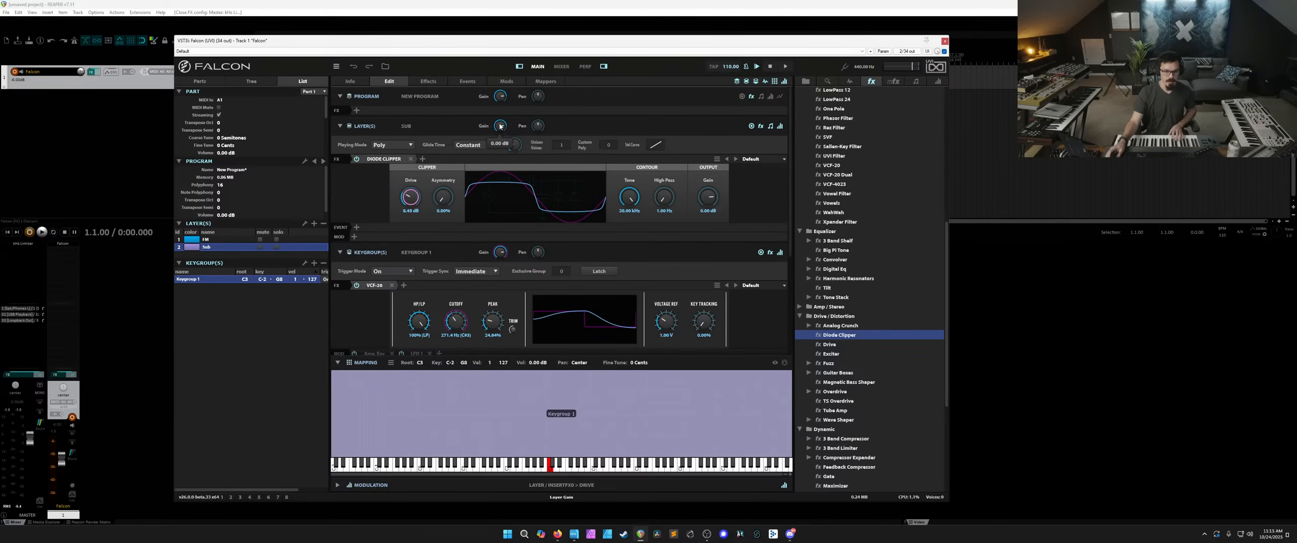
{"action": "mouse_move", "coordinate": [500, 131]}
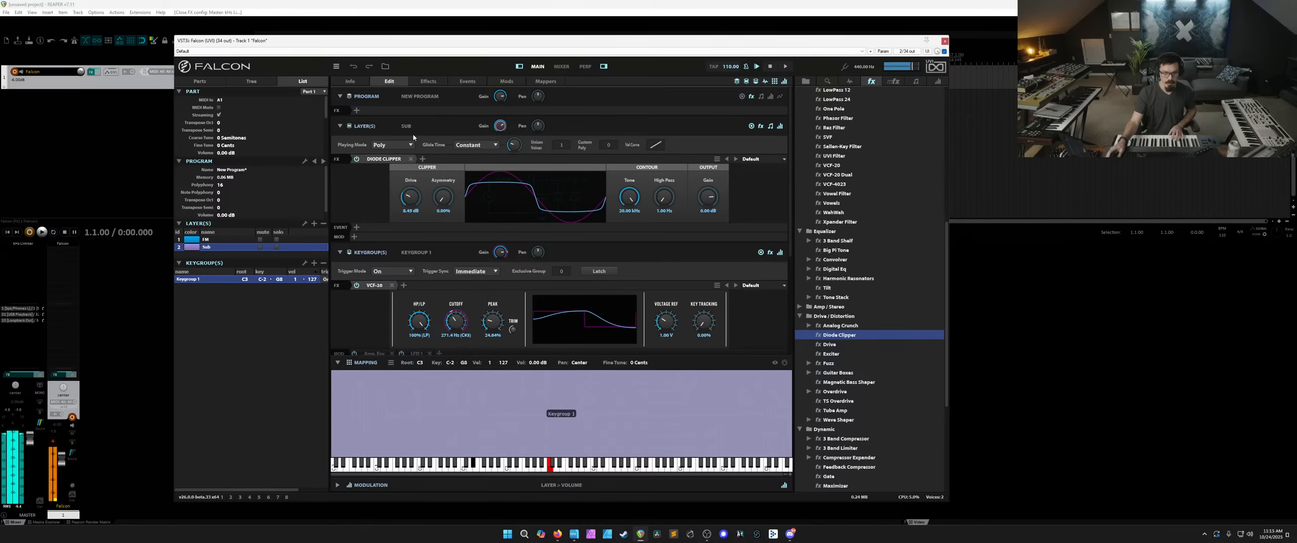
Select the FM layer, then add a Convolver to the program's effects with the Special FX impulse Industrial.
{"action": "left_click", "coordinate": [231, 240]}
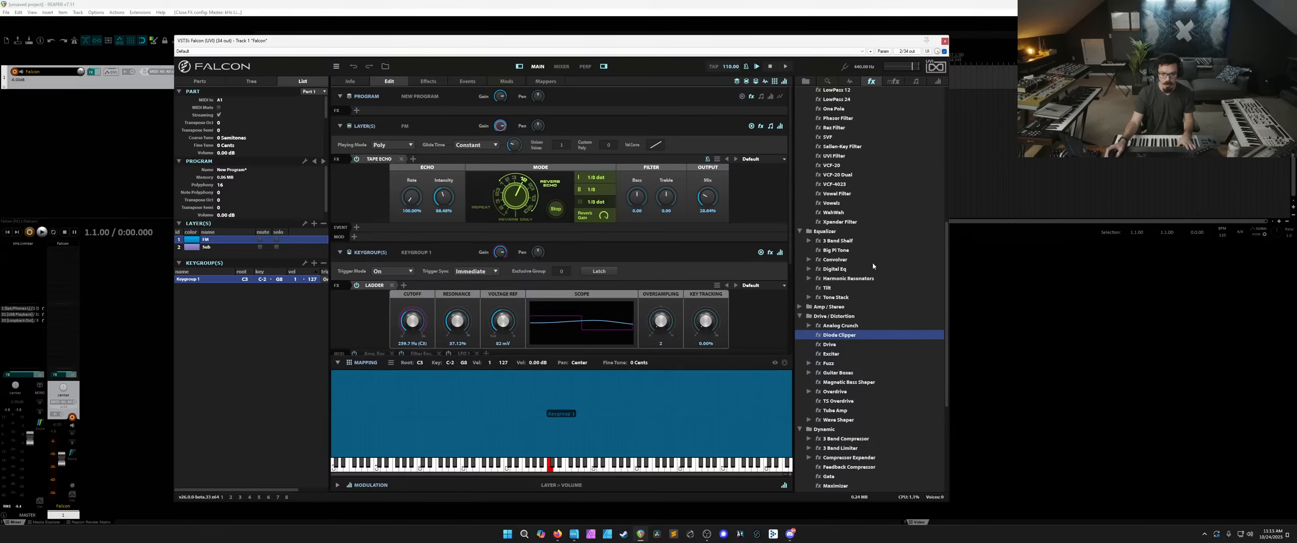
{"action": "scroll", "coordinate": [872, 266], "scroll_direction": "down", "scroll_amount": 2}
{"action": "left_click", "coordinate": [835, 214]}
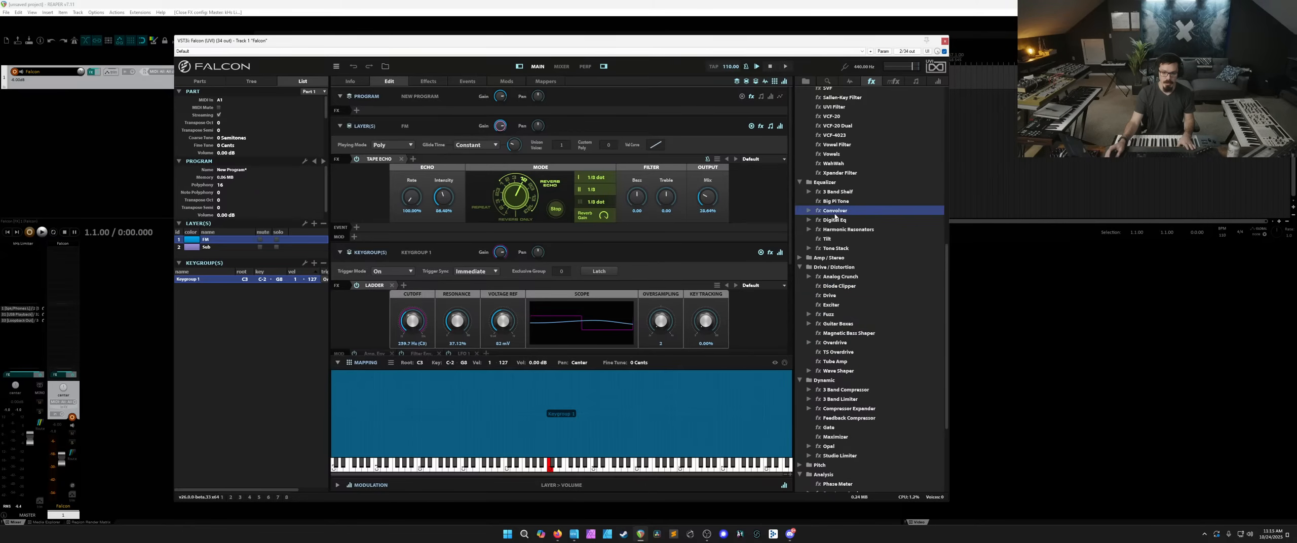
{"action": "left_click_drag", "start_coordinate": [833, 214], "coordinate": [357, 111]}
{"action": "mouse_move", "coordinate": [474, 165]}
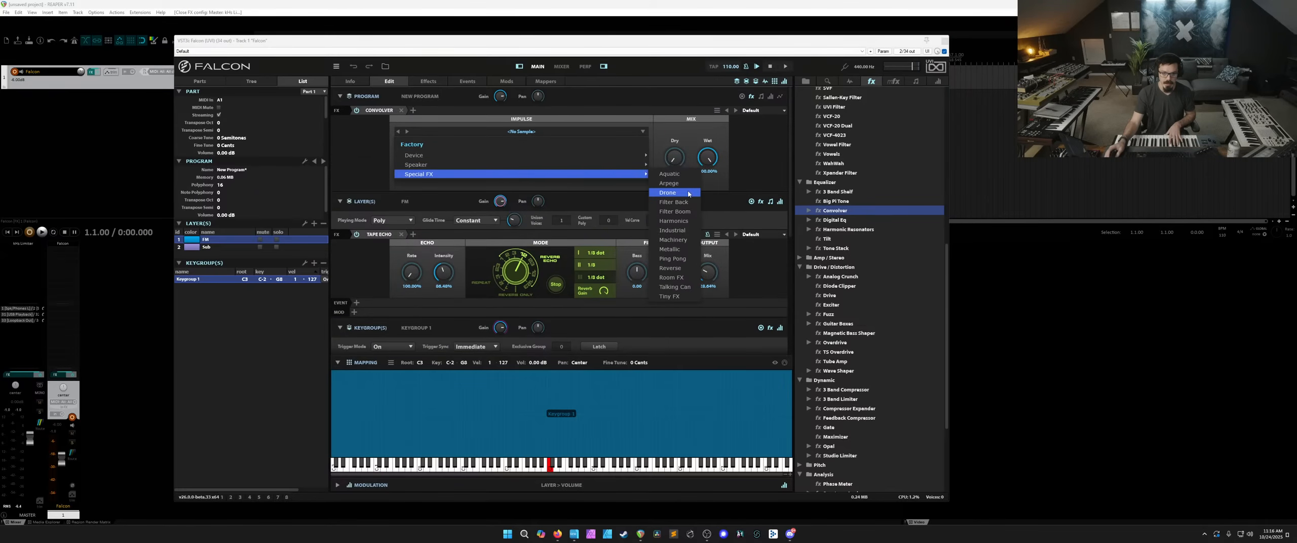
{"action": "left_click", "coordinate": [687, 232]}
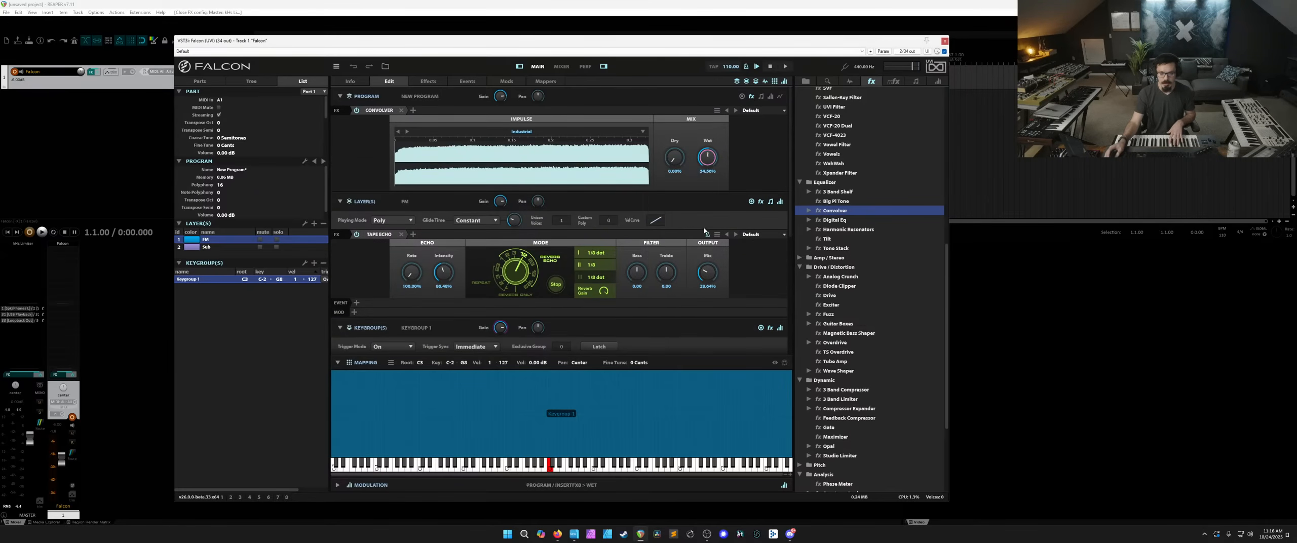
Set the Convolver's dry level to 100% and its wet level to about 49%.
{"action": "left_click_drag", "start_coordinate": [675, 158], "coordinate": [658, 68]}
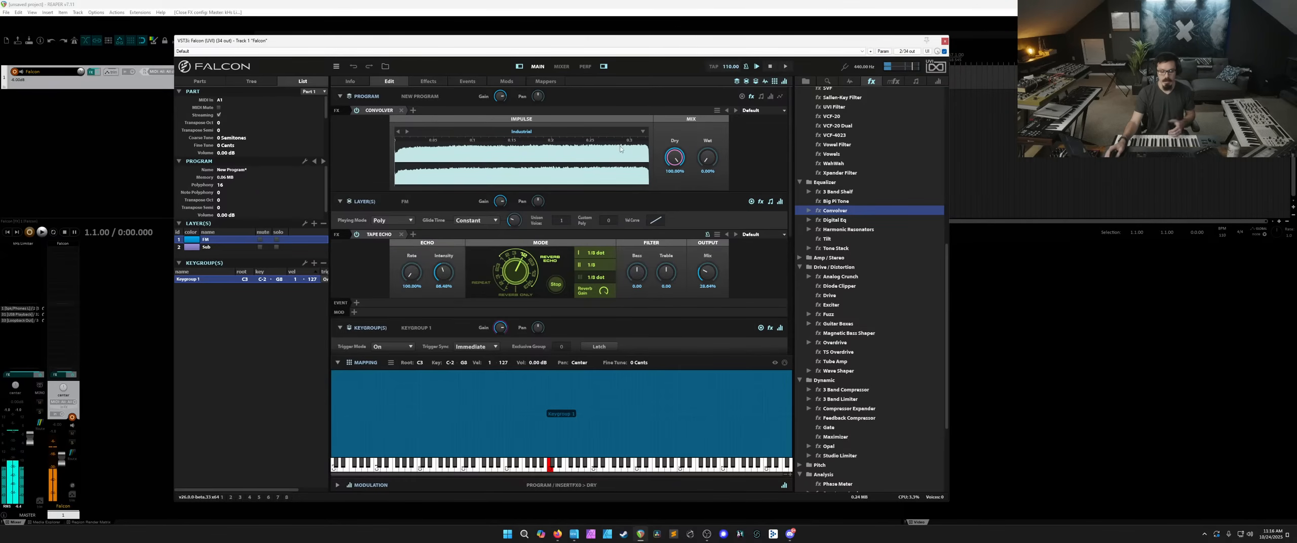
{"action": "left_click_drag", "start_coordinate": [704, 157], "coordinate": [699, 119]}
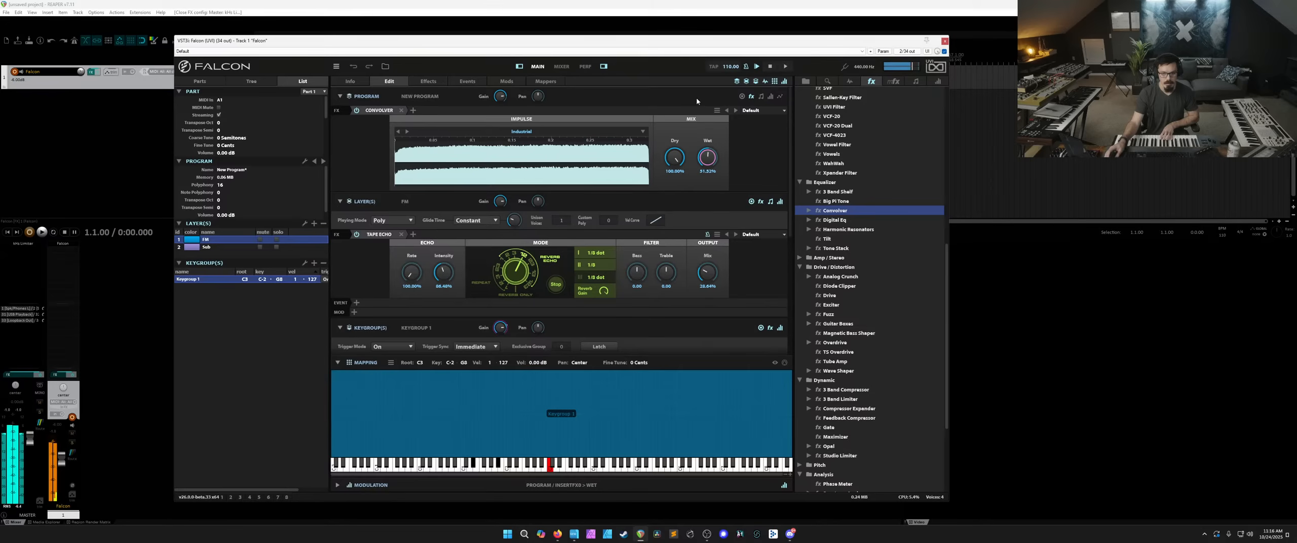
{"action": "scroll", "coordinate": [697, 158], "scroll_direction": "down", "scroll_amount": 1}
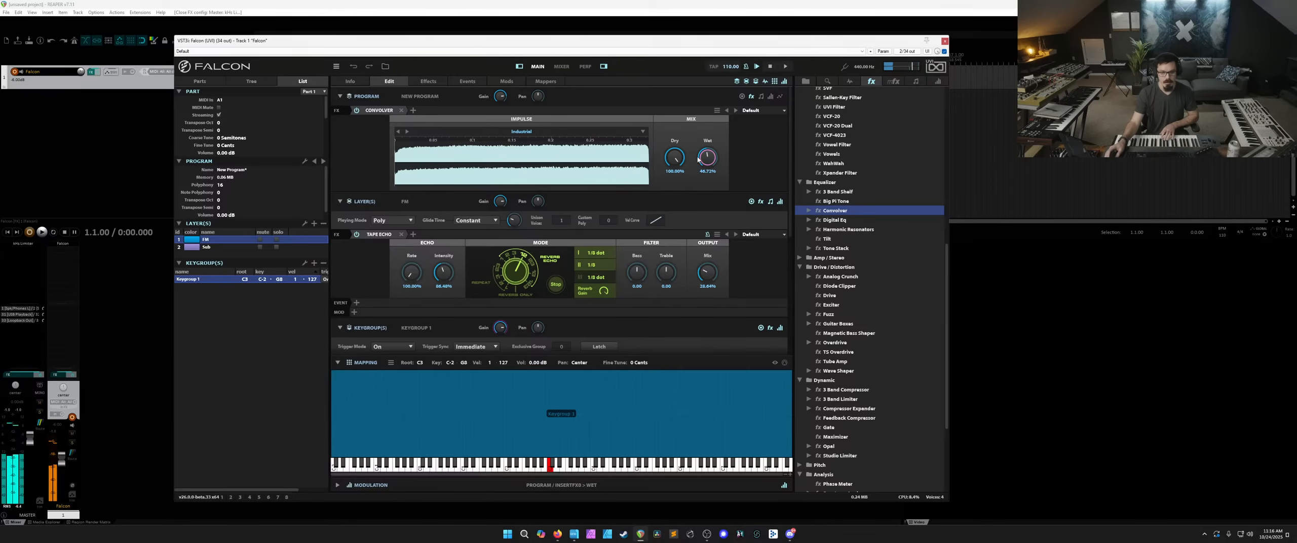
Switch the Convolver's impulse to Metallic while auditioning with the FM layer temporarily muted, and lower the wet level to about 30%.
{"action": "left_click", "coordinate": [261, 239]}
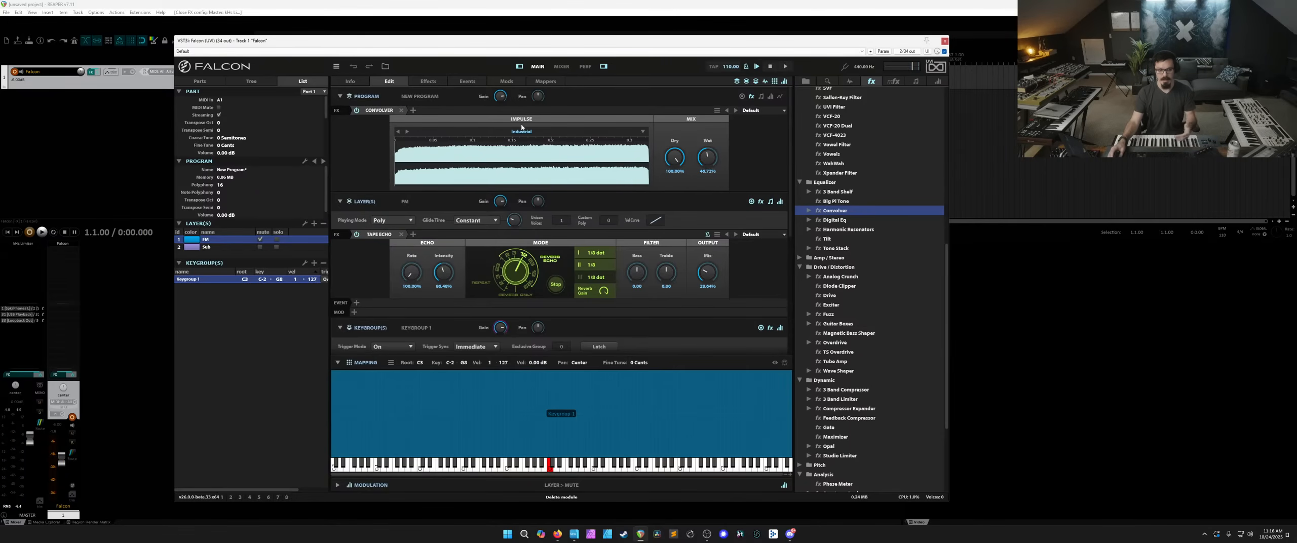
{"action": "left_click", "coordinate": [409, 132]}
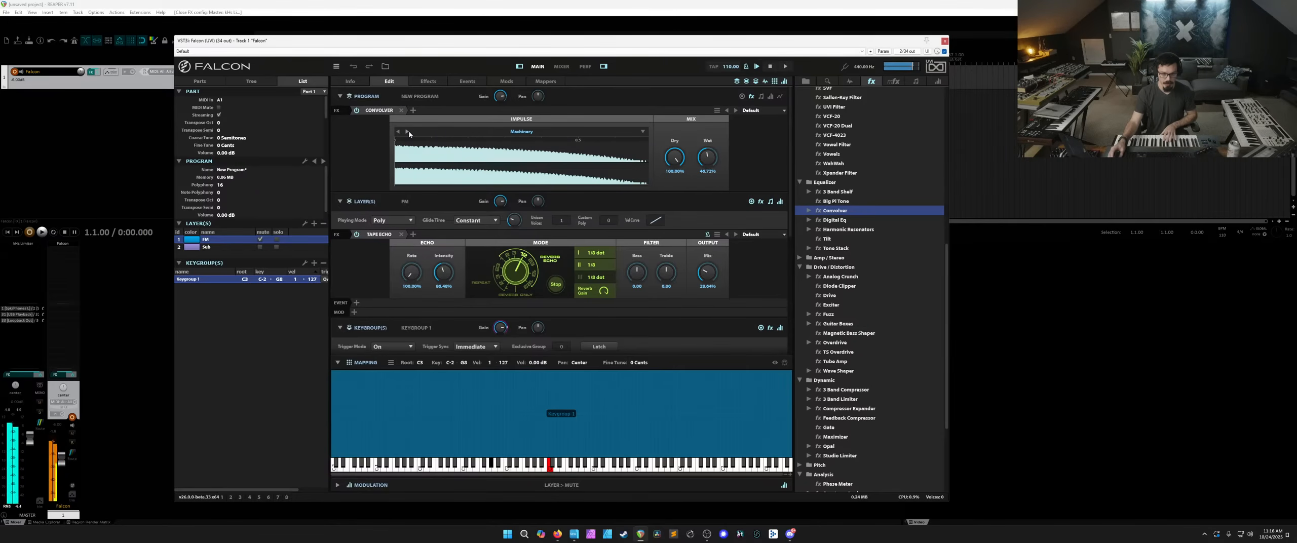
{"action": "left_click", "coordinate": [409, 132]}
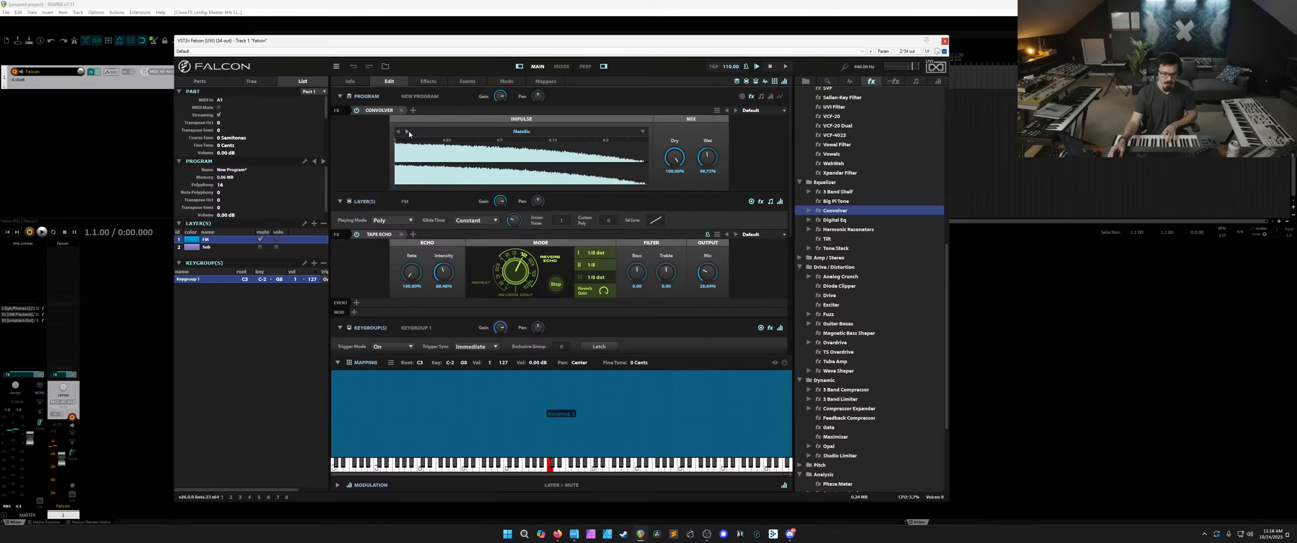
{"action": "left_click_drag", "start_coordinate": [708, 157], "coordinate": [708, 136]}
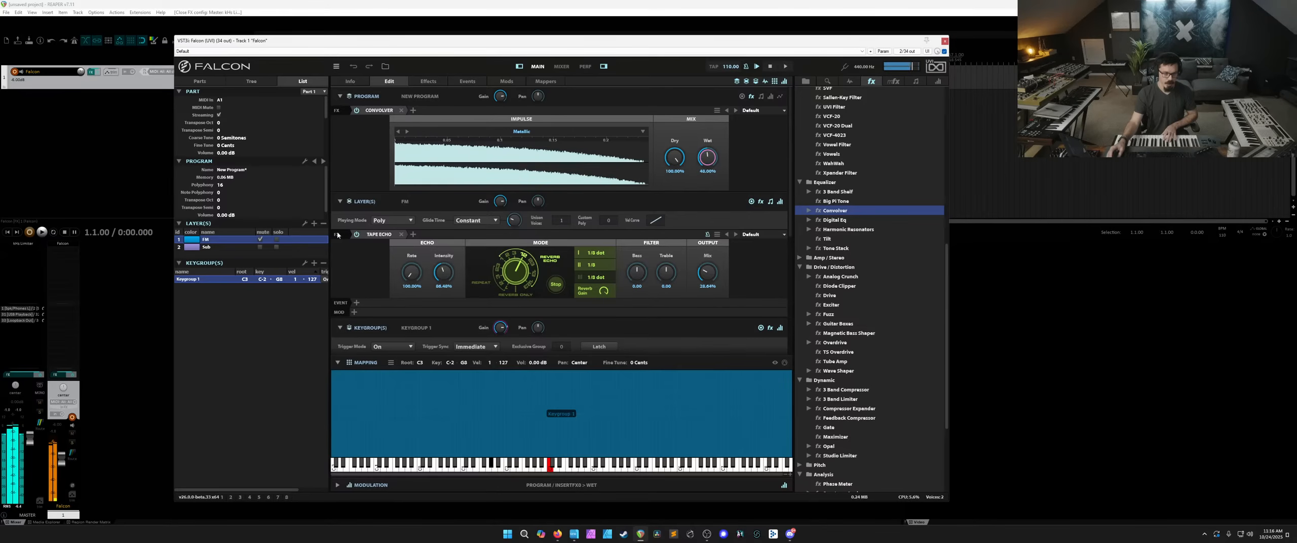
{"action": "left_click", "coordinate": [261, 239]}
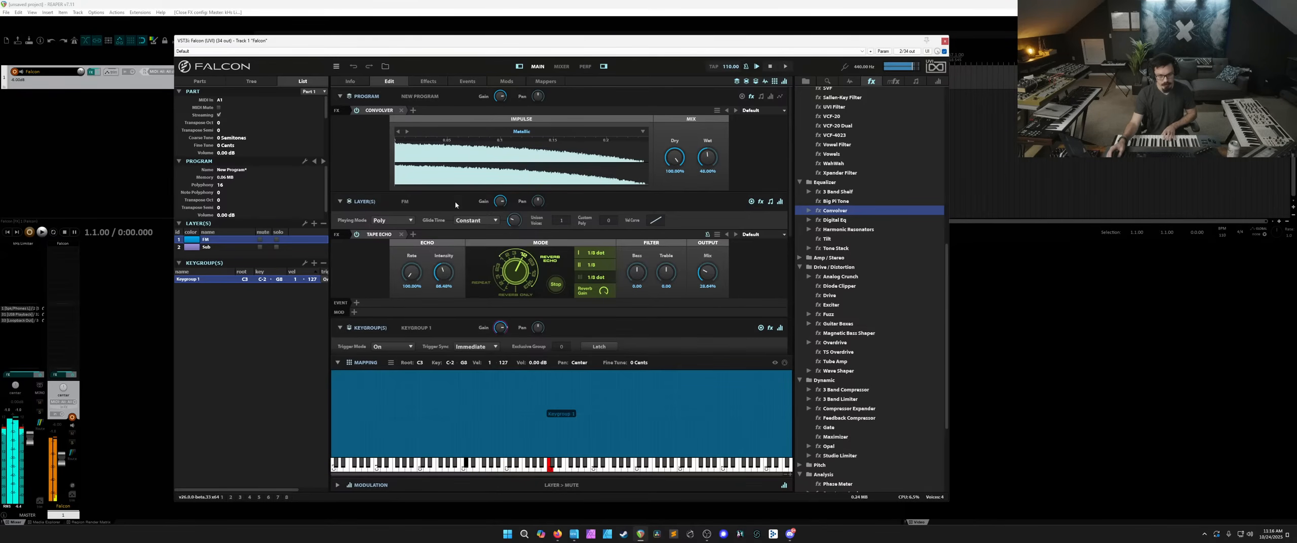
{"action": "left_click_drag", "start_coordinate": [707, 158], "coordinate": [701, 180]}
Add a Bloom reverb after the Convolver, load its Big Plate preset and lower the mix to about 34%.
{"action": "scroll", "coordinate": [838, 151], "scroll_direction": "up", "scroll_amount": 6}
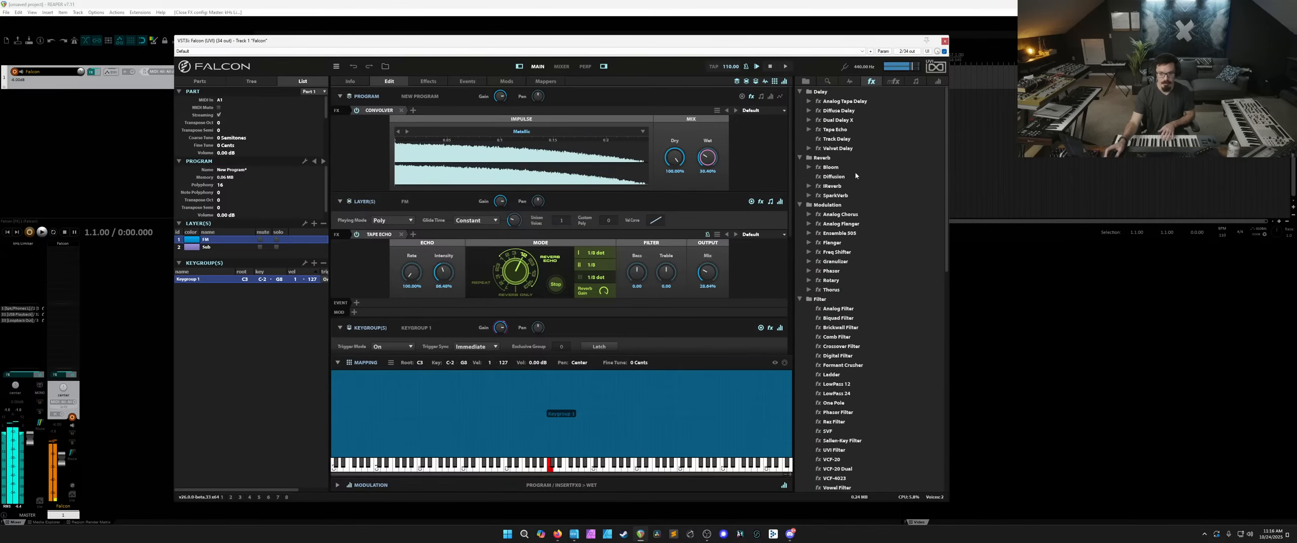
{"action": "left_click_drag", "start_coordinate": [831, 167], "coordinate": [431, 110]}
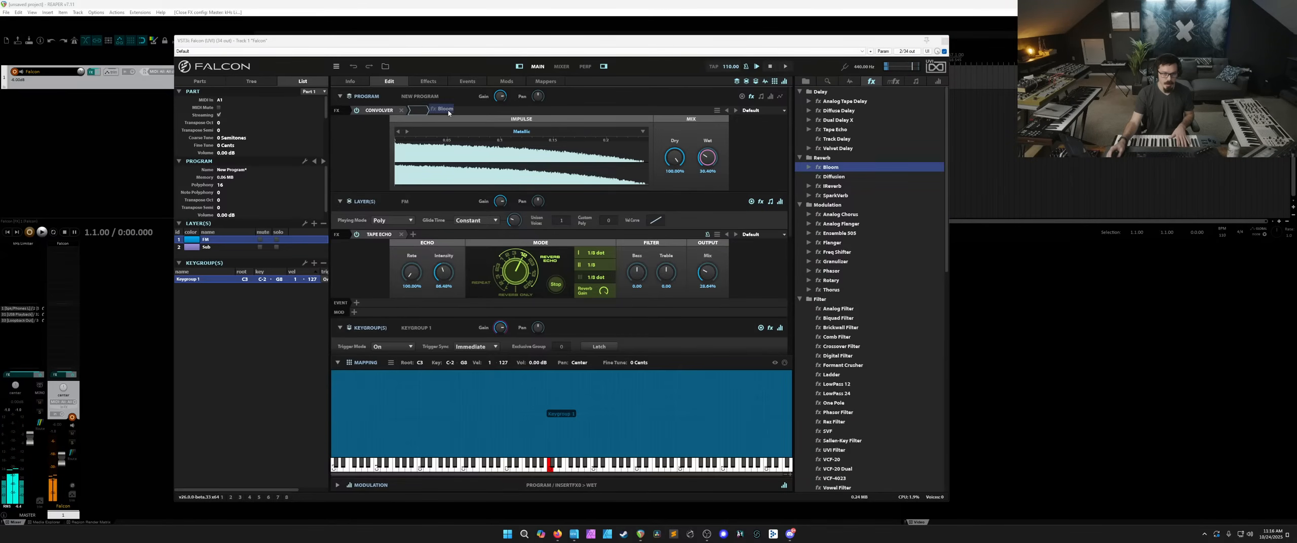
{"action": "left_click", "coordinate": [755, 111]}
{"action": "left_click", "coordinate": [851, 142]}
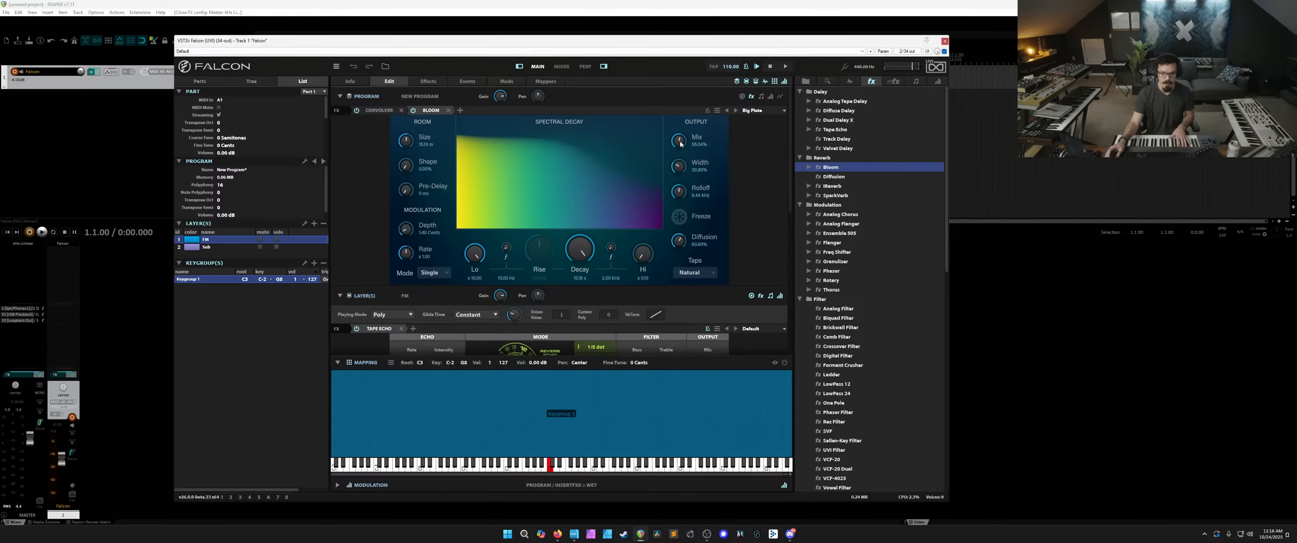
{"action": "left_click_drag", "start_coordinate": [681, 144], "coordinate": [680, 169]}
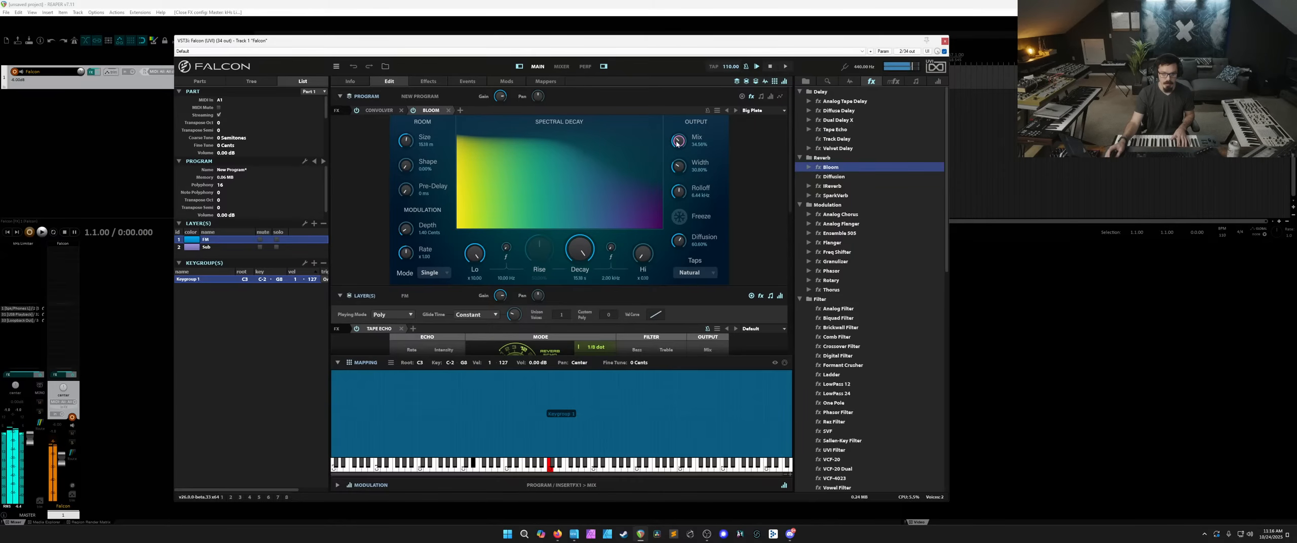
Set the FM layer's amp envelope to about 172 ms attack and 1.12 s decay, with a reduced sustain.
{"action": "scroll", "coordinate": [364, 179], "scroll_direction": "down", "scroll_amount": 5}
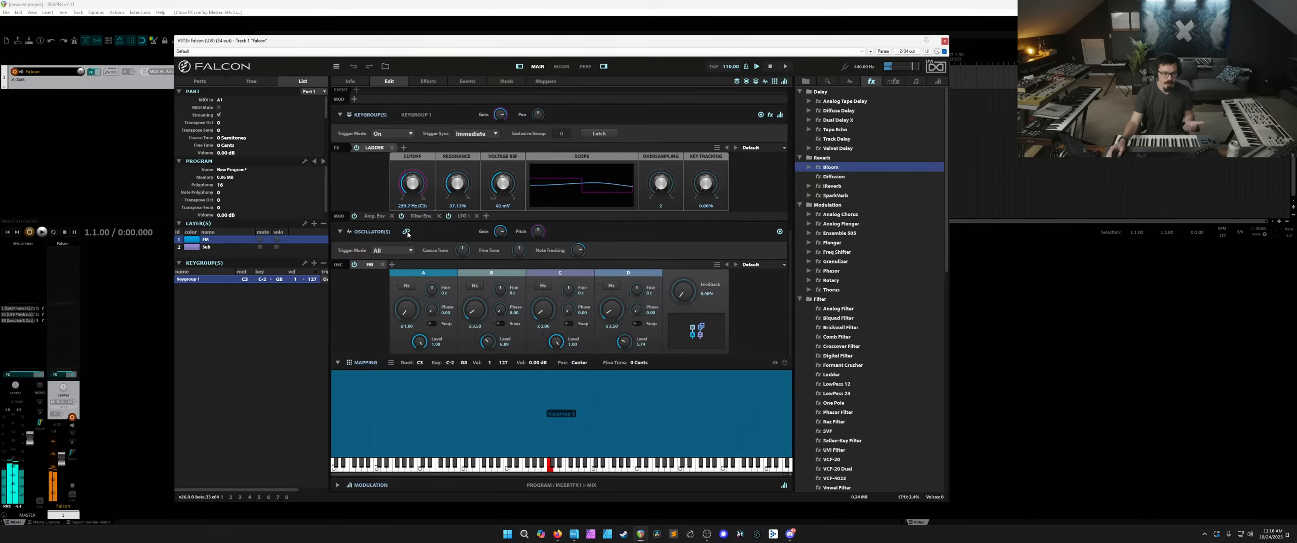
{"action": "left_click", "coordinate": [375, 217]}
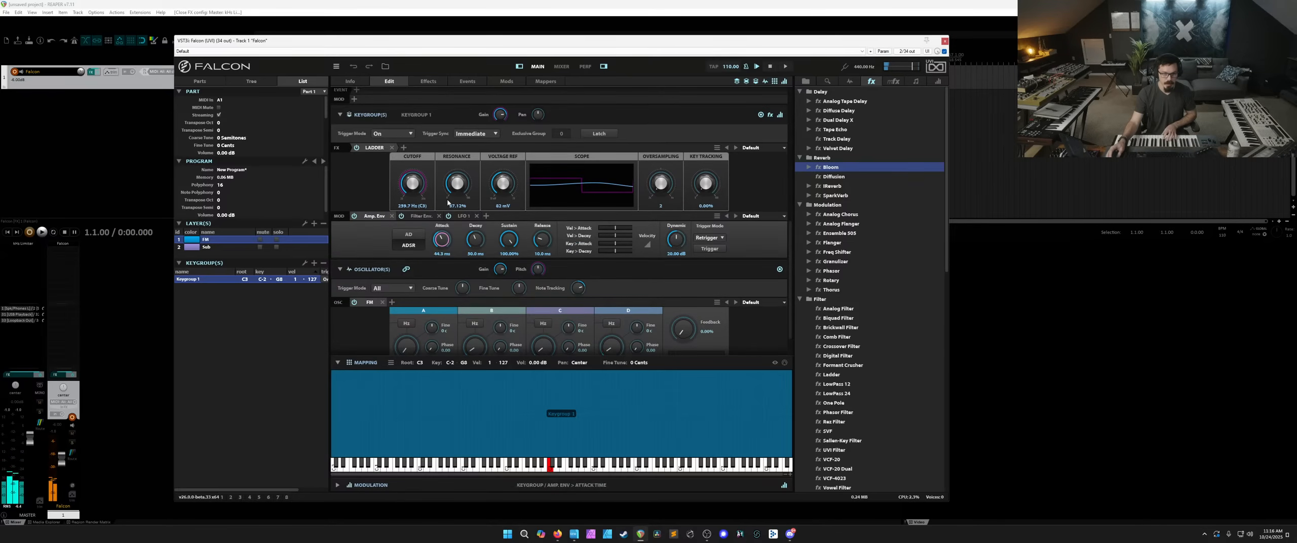
{"action": "left_click_drag", "start_coordinate": [447, 195], "coordinate": [447, 188]}
{"action": "left_click_drag", "start_coordinate": [508, 240], "coordinate": [469, 215]}
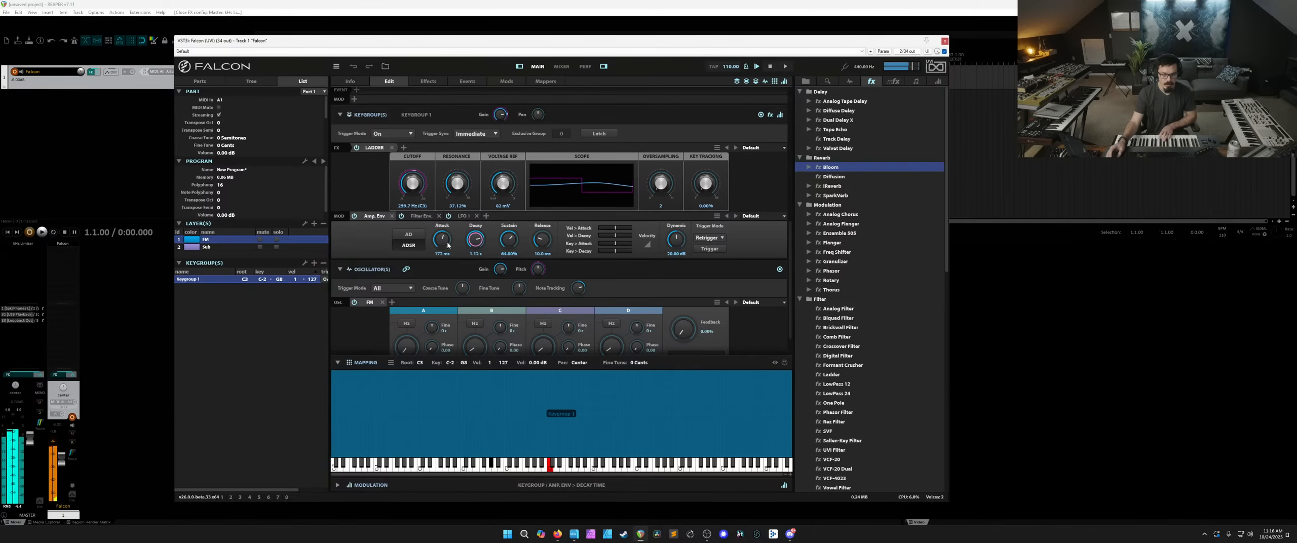
Fine-tune the FM layer's amp attack, and lengthen its filter envelope's attack, decay and release, with decay about 1.5 s and sustain about 18%.
{"action": "left_click_drag", "start_coordinate": [441, 240], "coordinate": [447, 232]}
{"action": "left_click", "coordinate": [421, 216]}
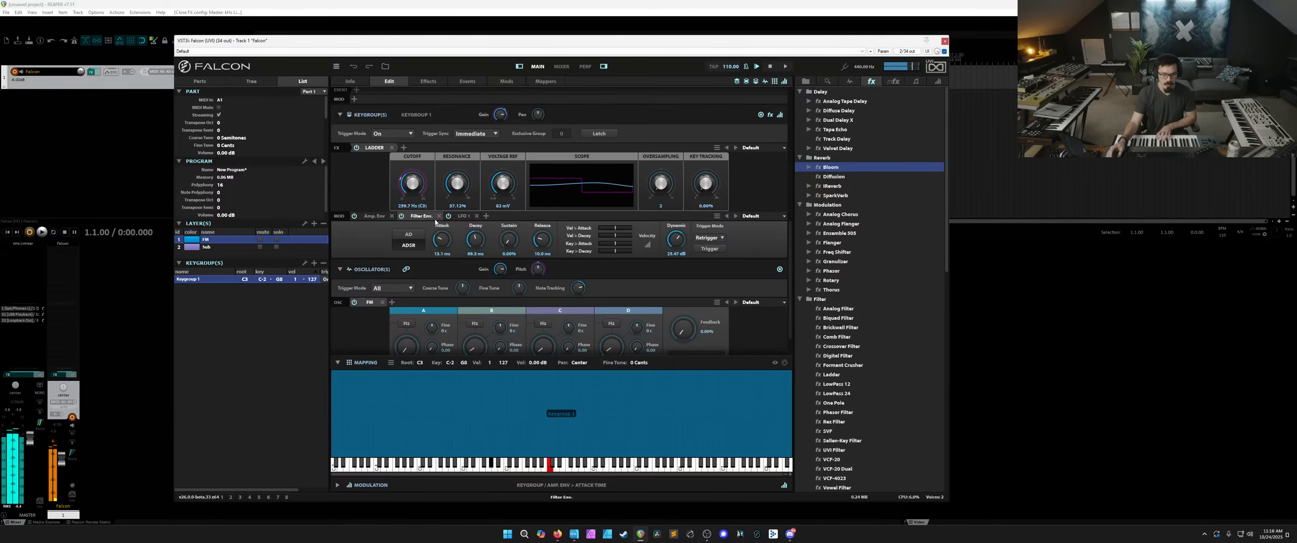
{"action": "left_click_drag", "start_coordinate": [471, 244], "coordinate": [447, 238]}
{"action": "left_click_drag", "start_coordinate": [546, 242], "coordinate": [546, 226]}
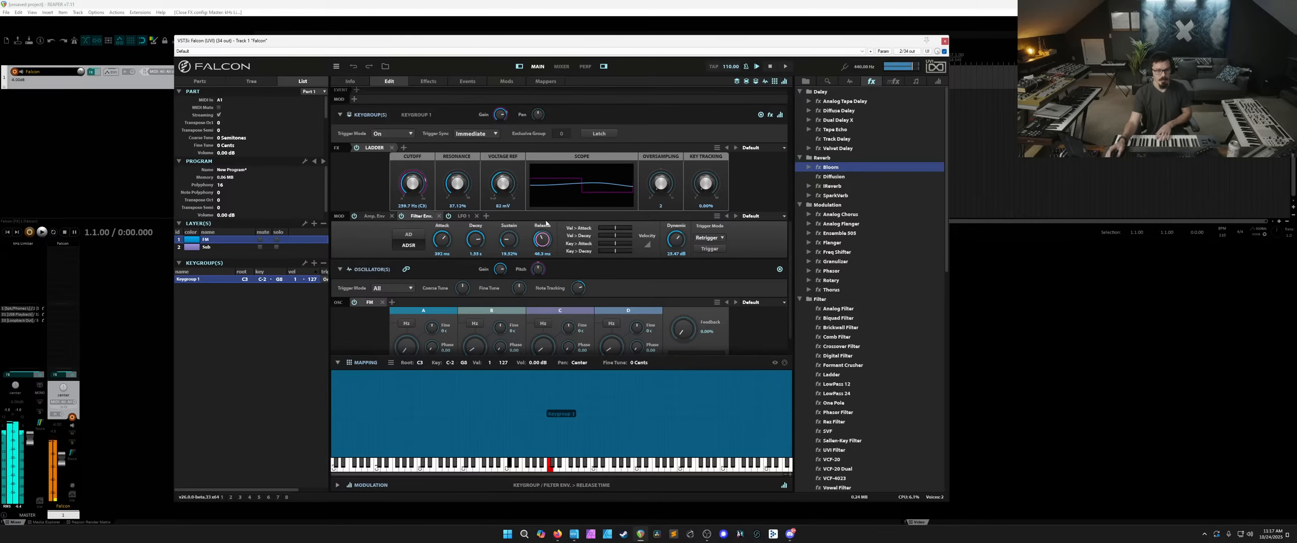
Shape the Sub layer's amp envelope with a shorter attack, about 850 ms decay, about 75% sustain and a slightly longer release.
{"action": "left_click", "coordinate": [235, 247]}
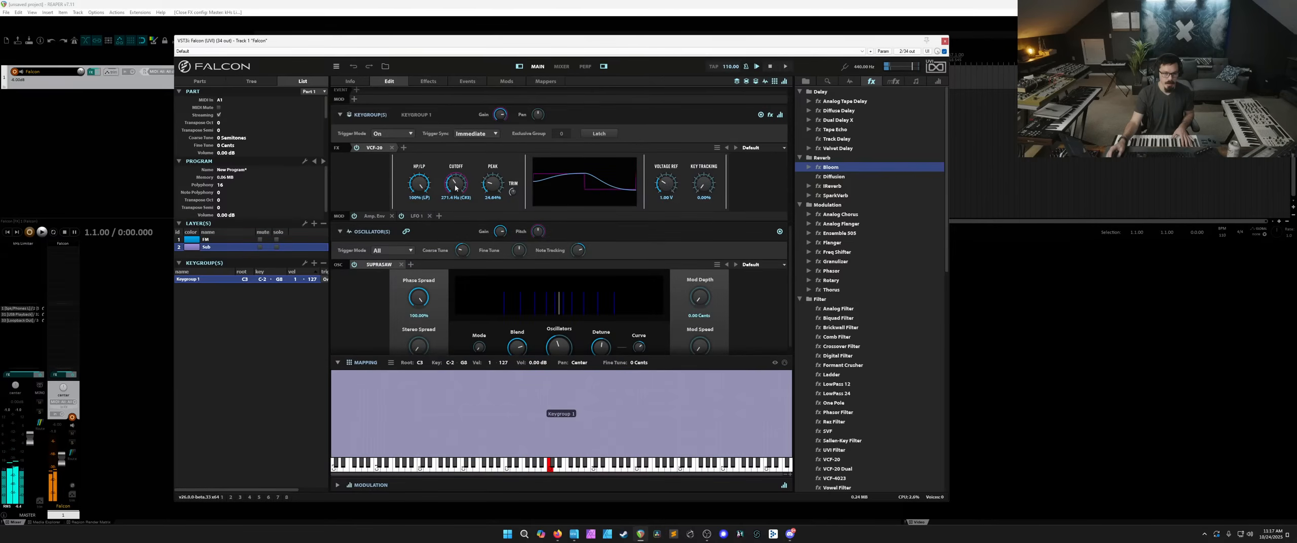
{"action": "left_click", "coordinate": [380, 219]}
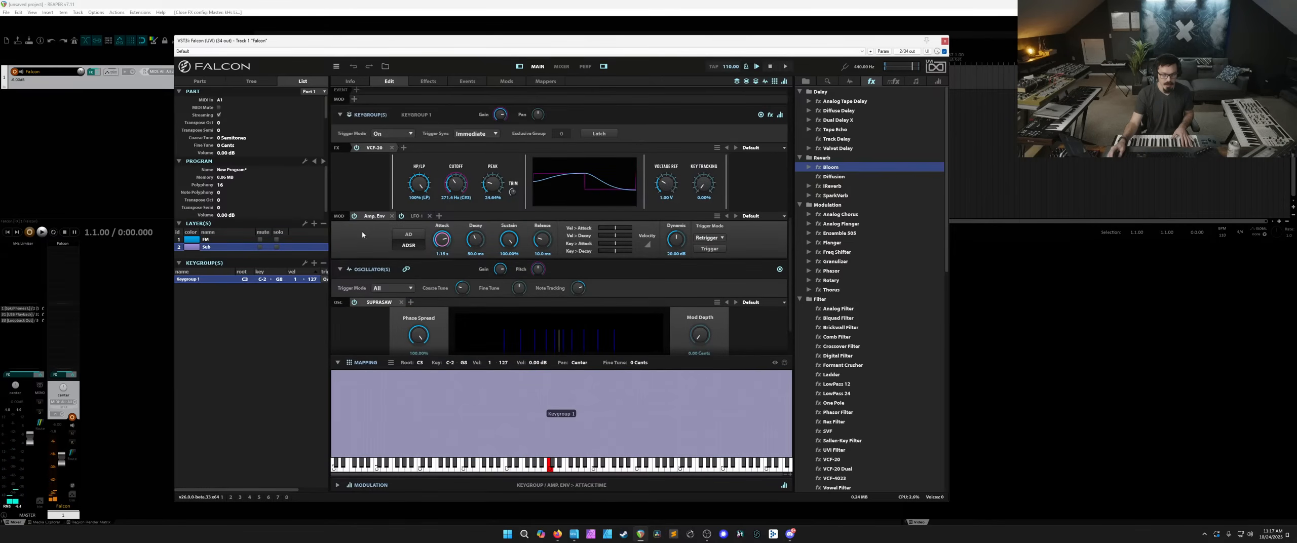
{"action": "scroll", "coordinate": [440, 239], "scroll_direction": "up", "scroll_amount": 1}
{"action": "left_click_drag", "start_coordinate": [439, 238], "coordinate": [442, 247]}
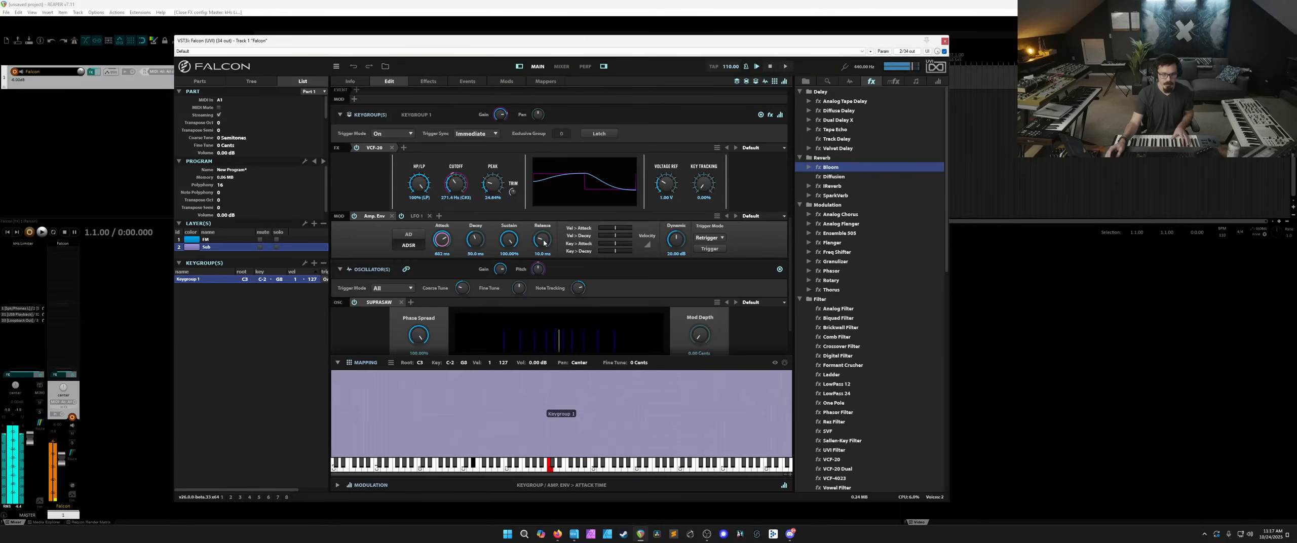
{"action": "scroll", "coordinate": [543, 231], "scroll_direction": "up", "scroll_amount": 2}
{"action": "left_click_drag", "start_coordinate": [516, 238], "coordinate": [476, 230]}
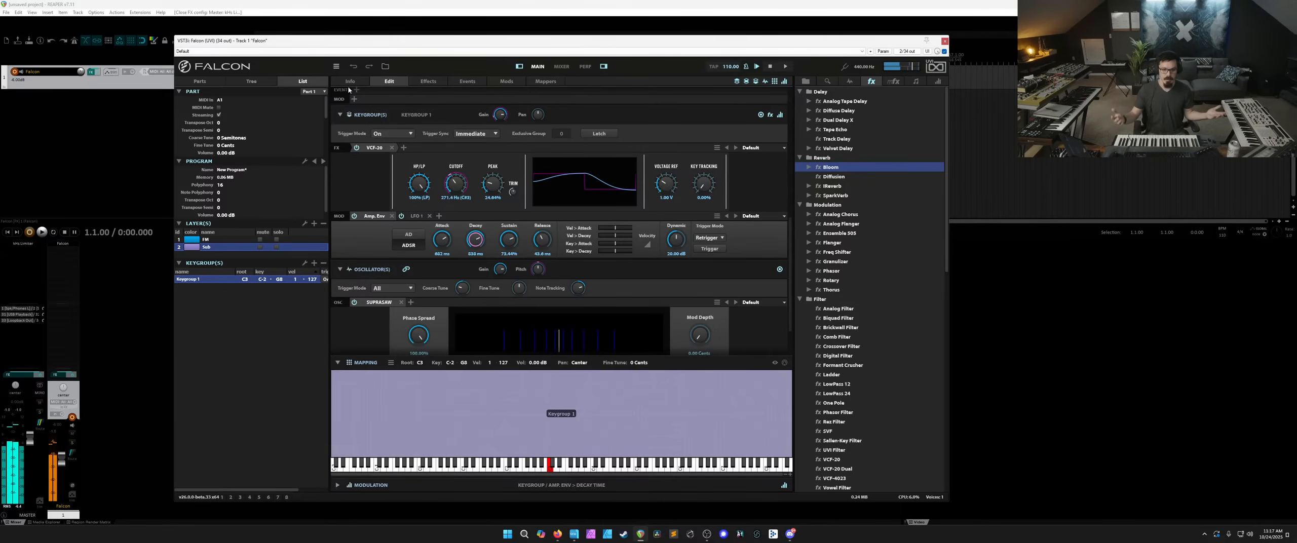
Review the program's effects and layer structure alongside its Info page.
{"action": "scroll", "coordinate": [419, 155], "scroll_direction": "up", "scroll_amount": 4}
{"action": "scroll", "coordinate": [419, 155], "scroll_direction": "up", "scroll_amount": 2}
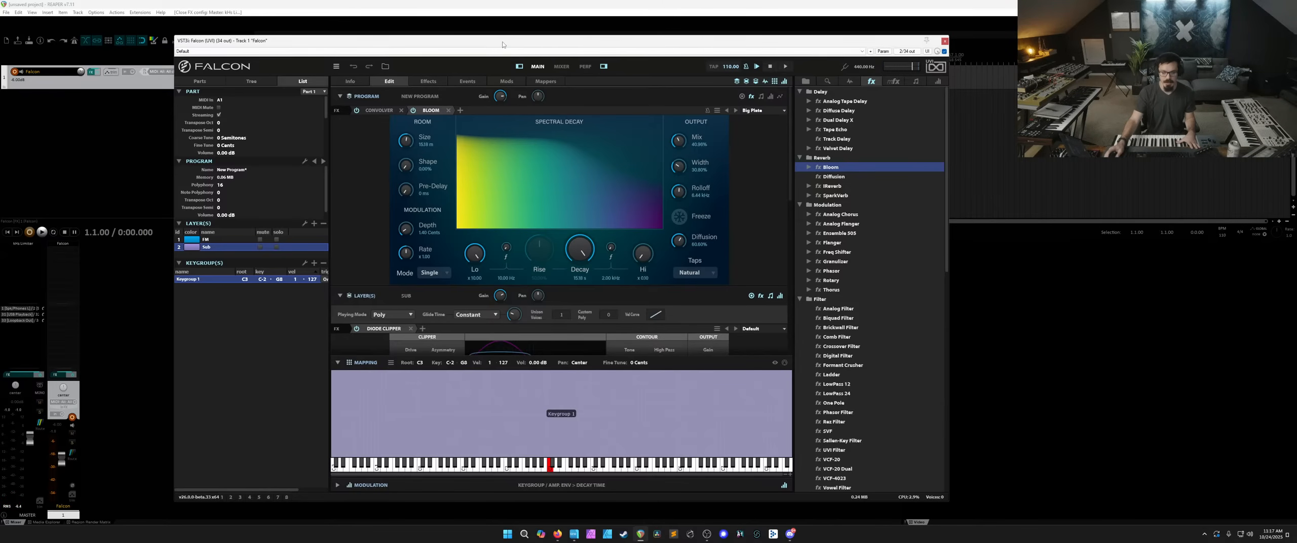
{"action": "left_click_drag", "start_coordinate": [502, 44], "coordinate": [574, 45]}
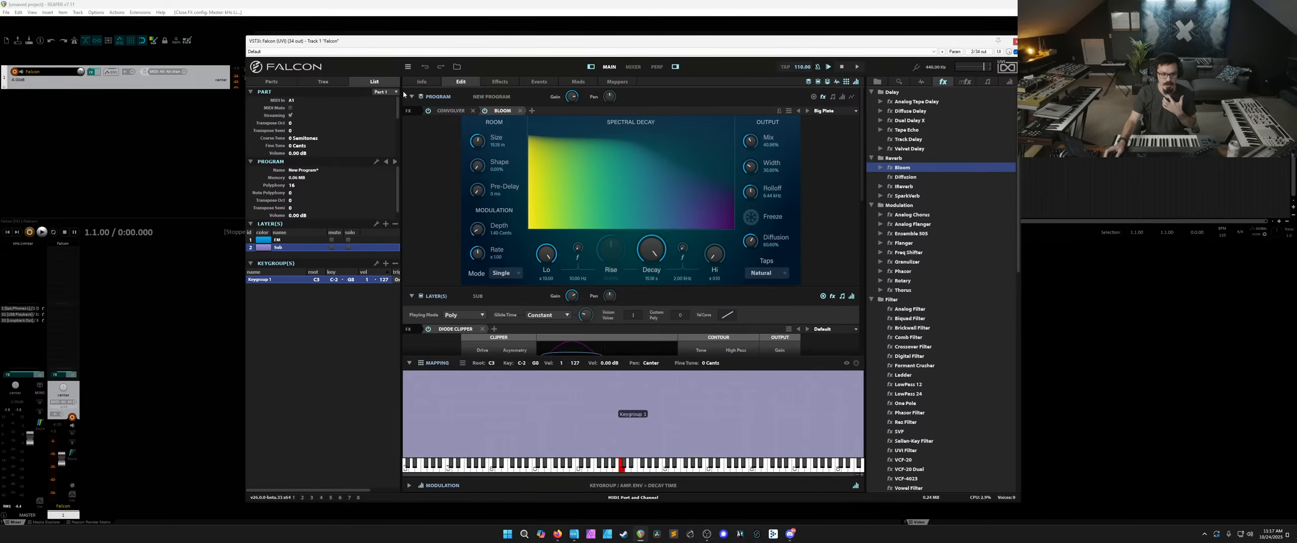
{"action": "left_click", "coordinate": [421, 83]}
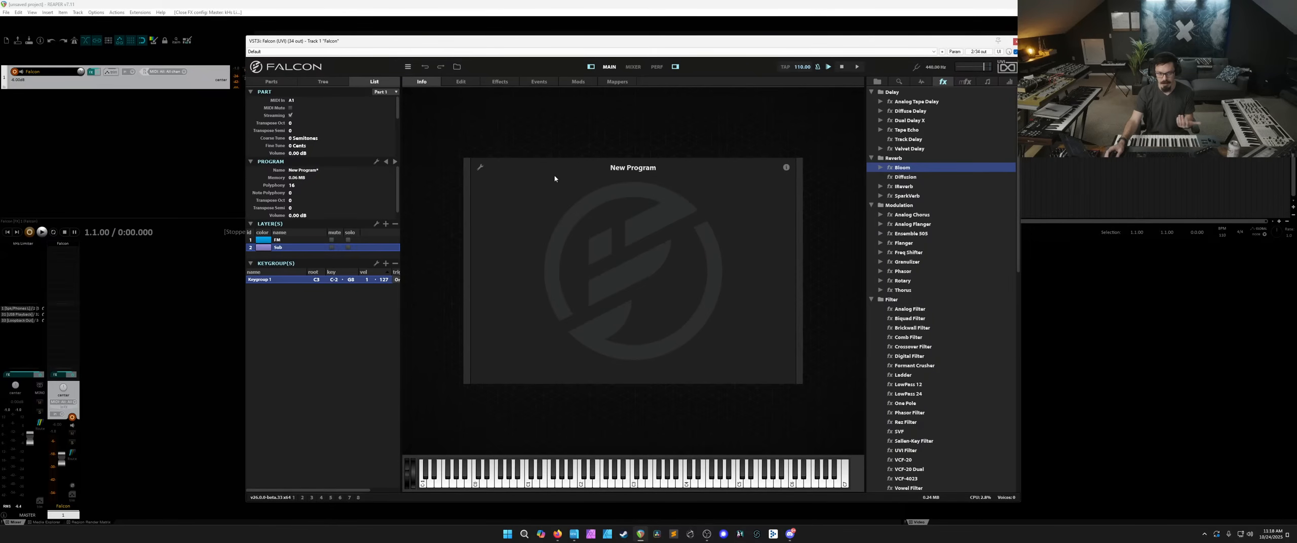
{"action": "left_click", "coordinate": [462, 83]}
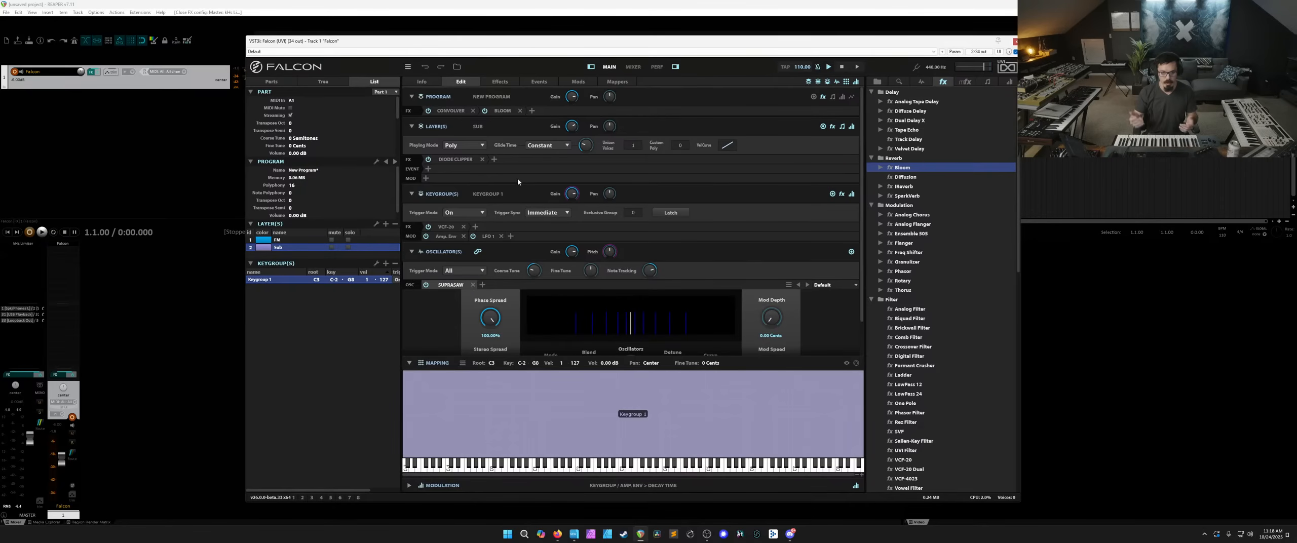
{"action": "scroll", "coordinate": [519, 182], "scroll_direction": "down", "scroll_amount": 2}
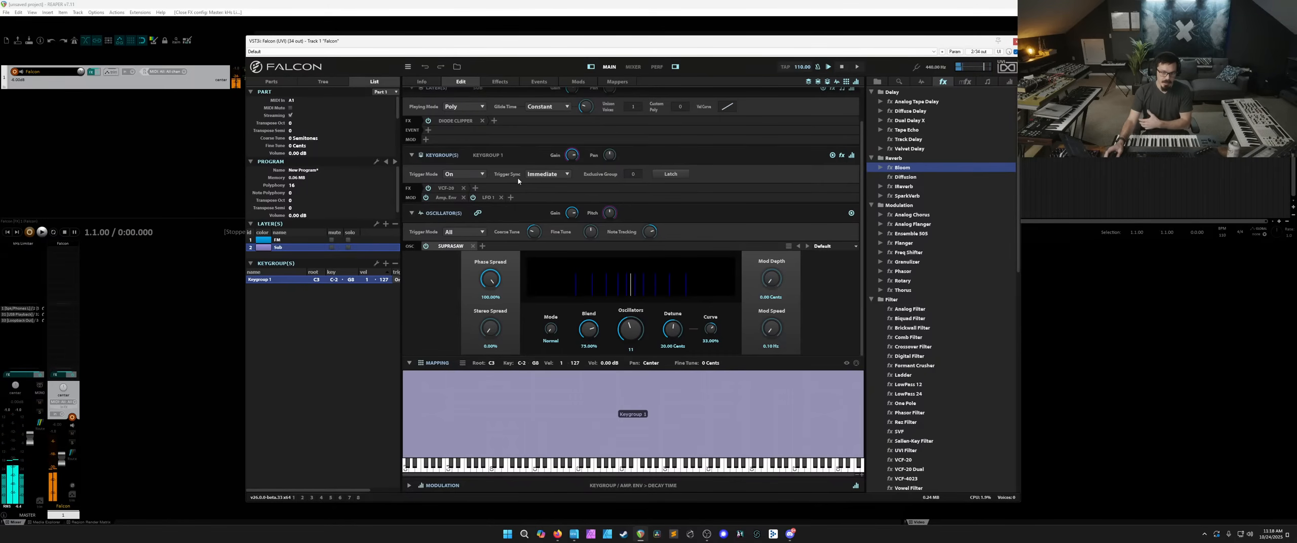
{"action": "left_click", "coordinate": [423, 82]}
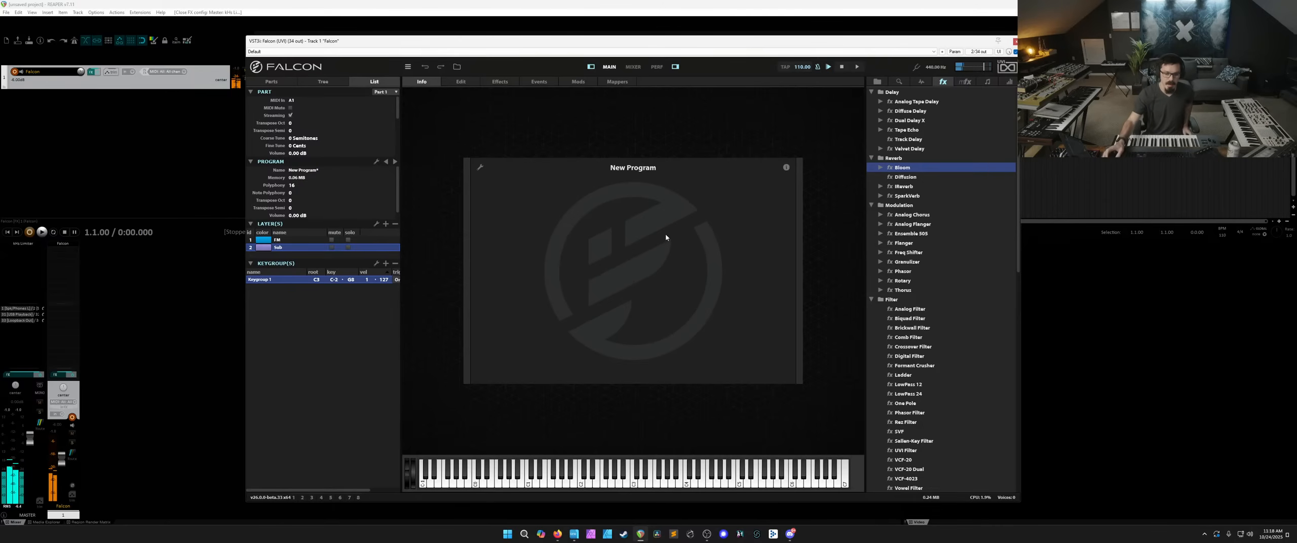
{"action": "left_click", "coordinate": [461, 82]}
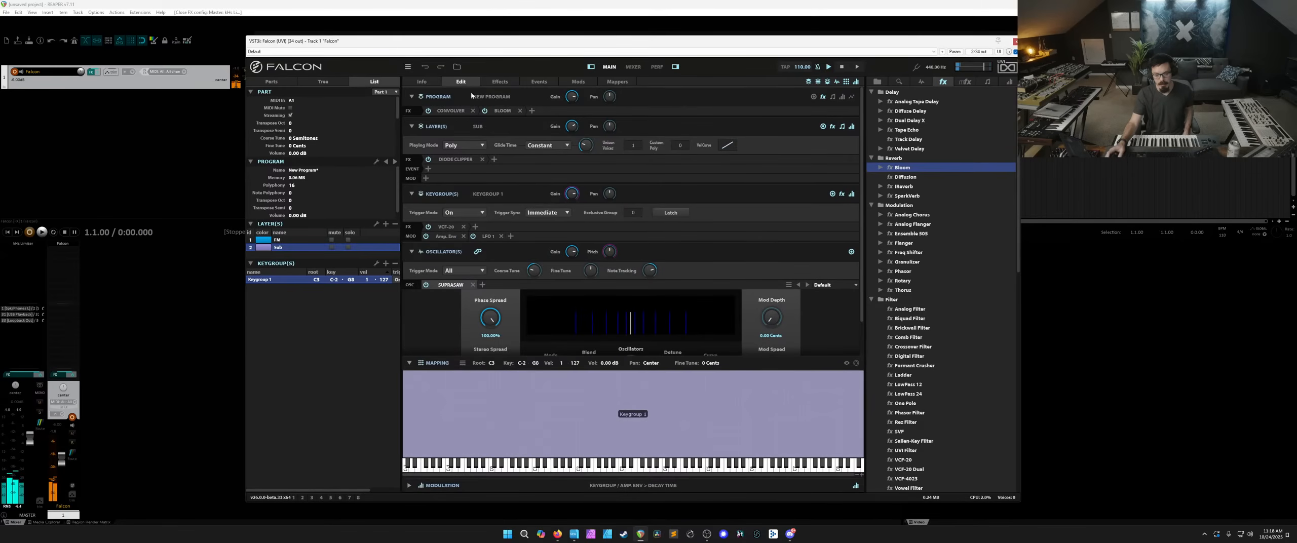
{"action": "scroll", "coordinate": [597, 137], "scroll_direction": "down", "scroll_amount": 1}
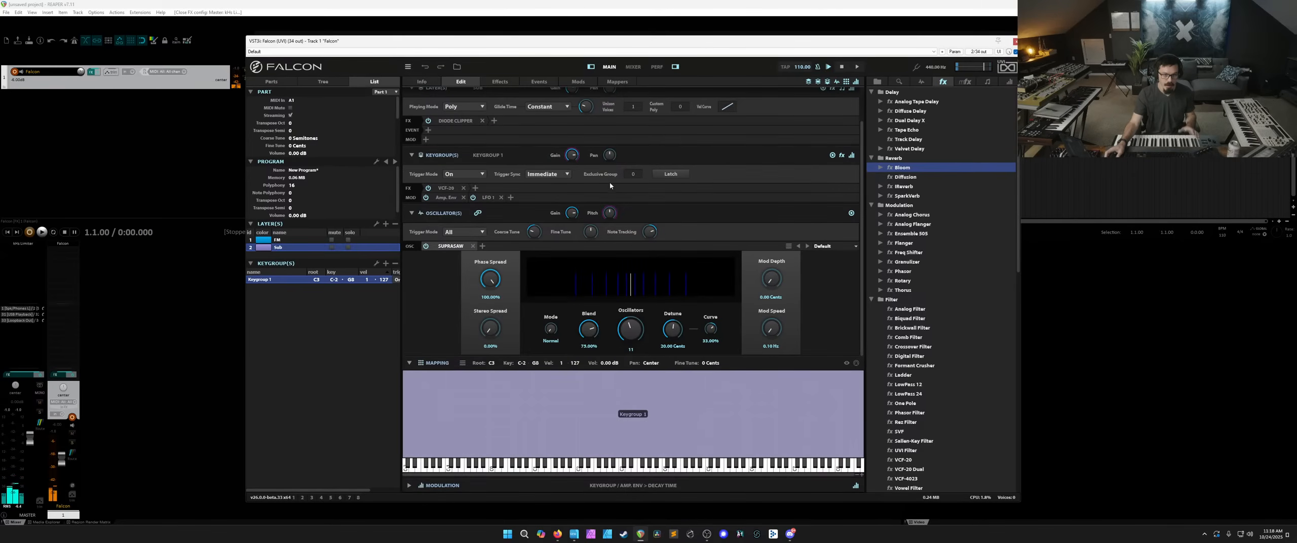
Lower the program Convolver's wet level to 0% and assign that control to a new macro.
{"action": "left_click", "coordinate": [287, 239]}
{"action": "scroll", "coordinate": [510, 160], "scroll_direction": "up", "scroll_amount": 1}
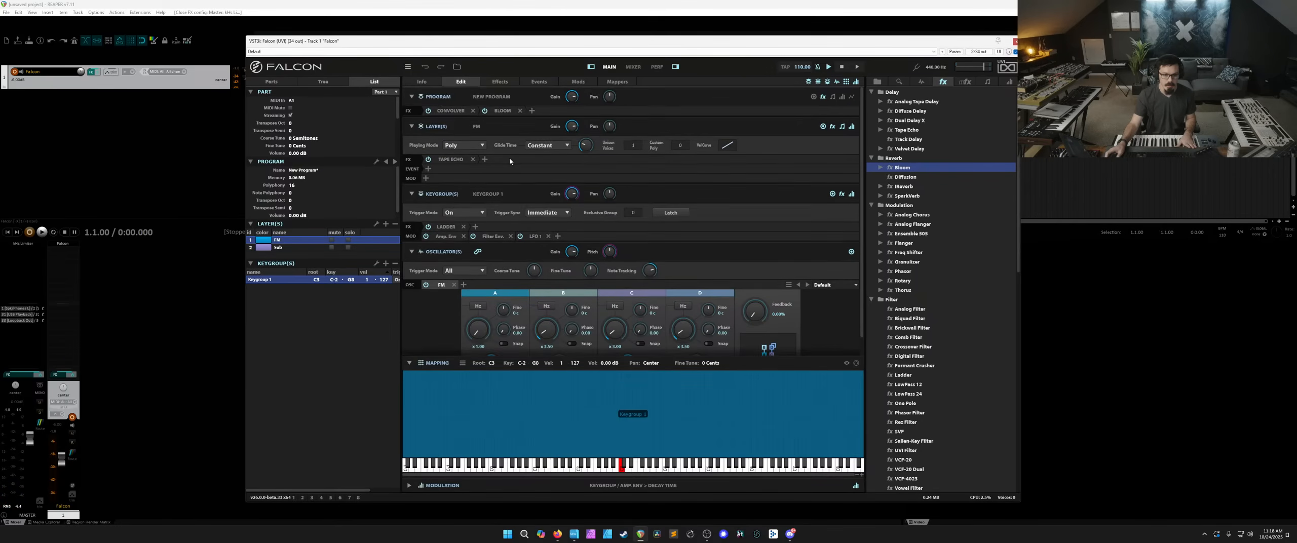
{"action": "left_click", "coordinate": [454, 114]}
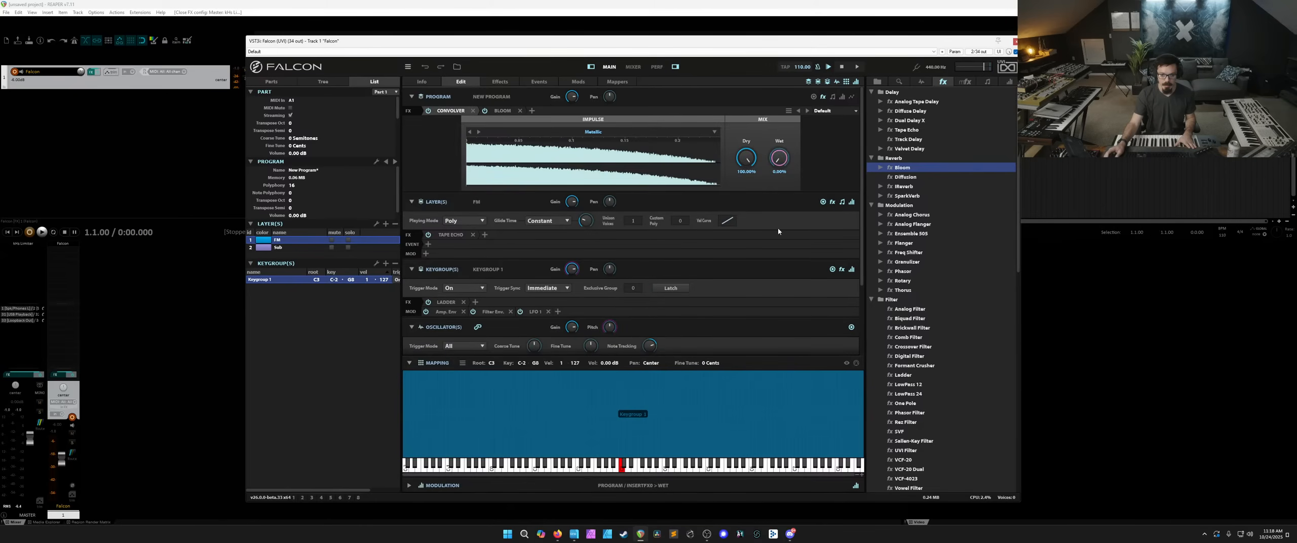
{"action": "right_click", "coordinate": [782, 165]}
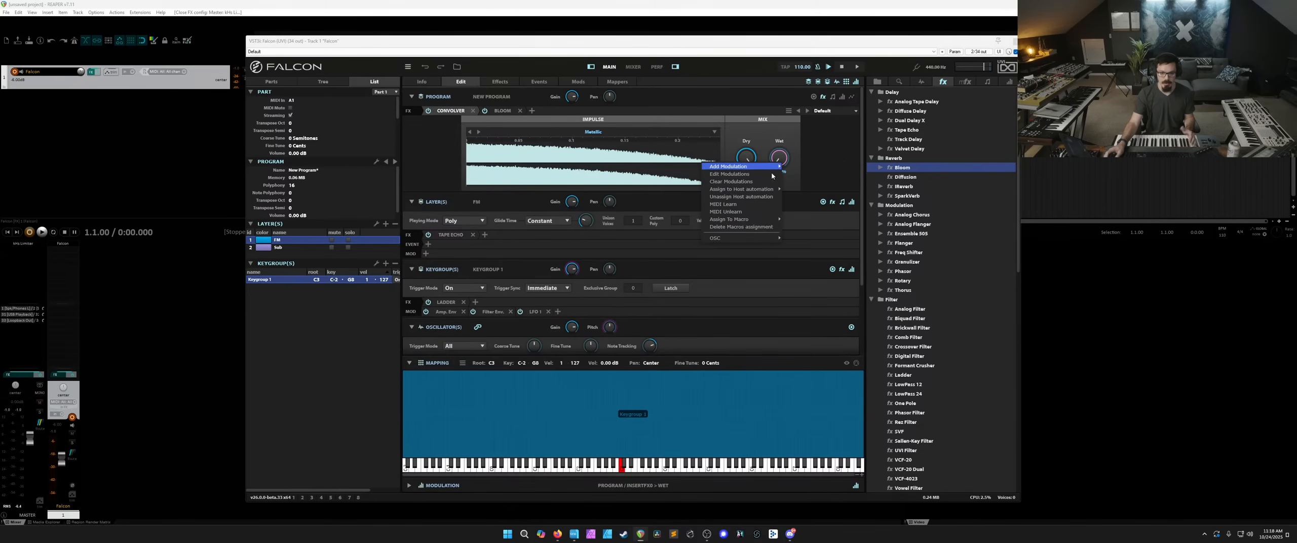
{"action": "mouse_move", "coordinate": [754, 219]}
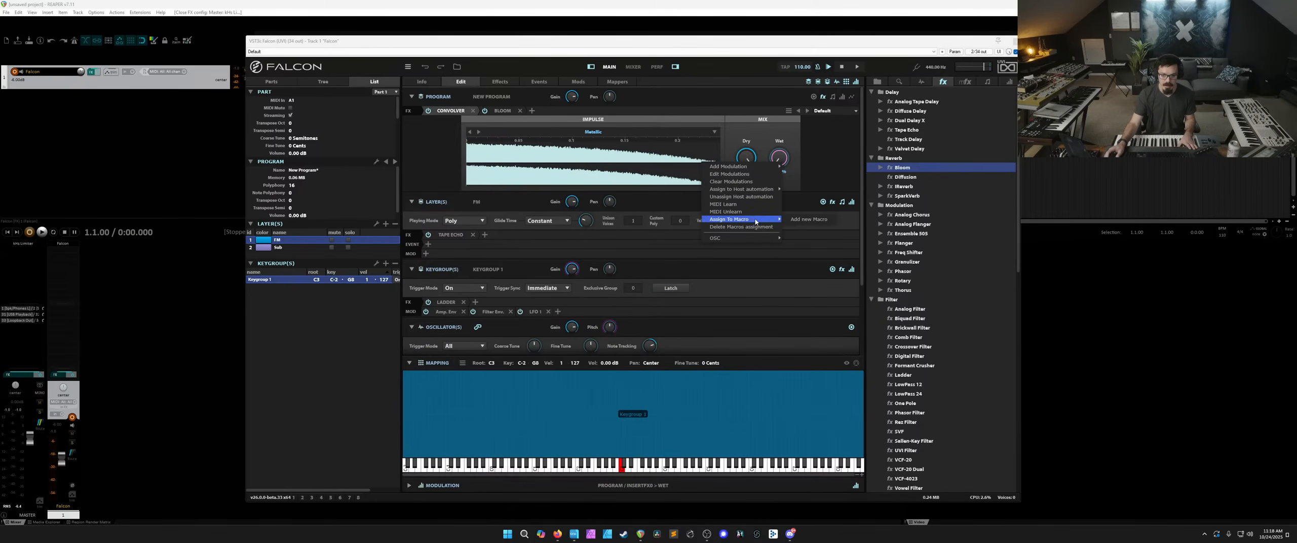
{"action": "left_click", "coordinate": [795, 220]}
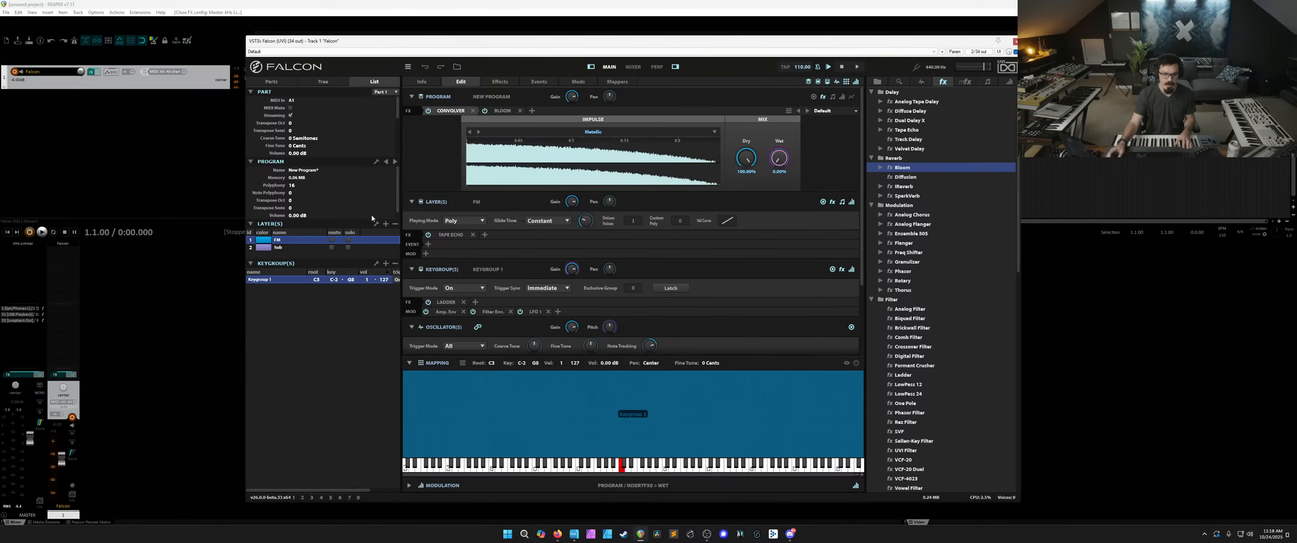
Rename the new macro as Convolution and move its knob to the upper-left corner of the program's Info page.
{"action": "left_click", "coordinate": [328, 85]}
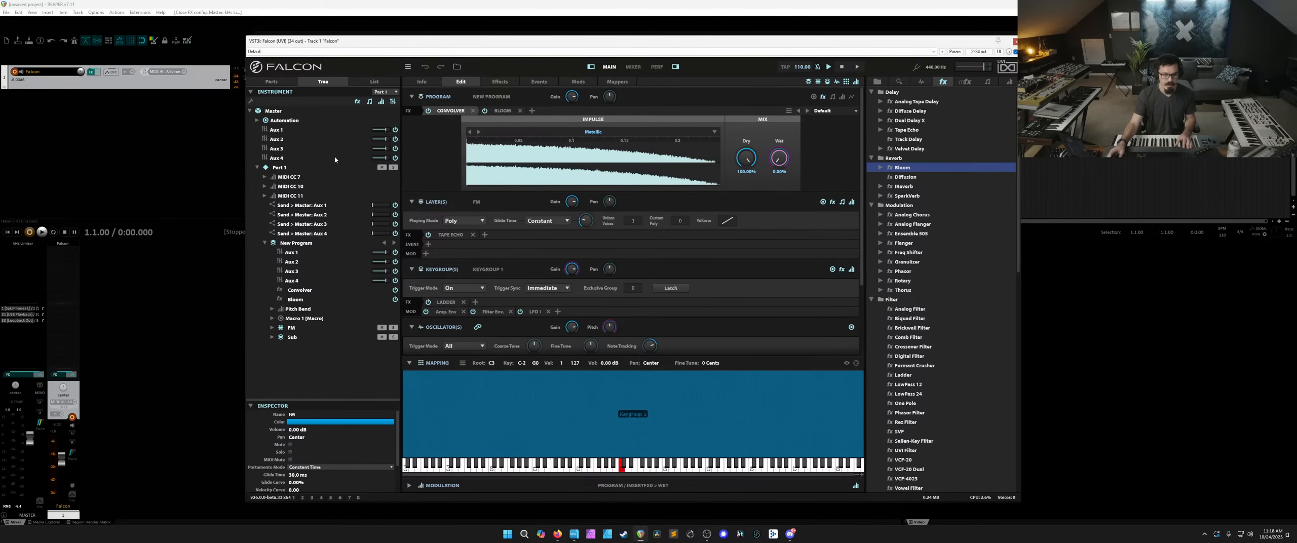
{"action": "left_click", "coordinate": [272, 81]}
{"action": "left_click", "coordinate": [433, 83]}
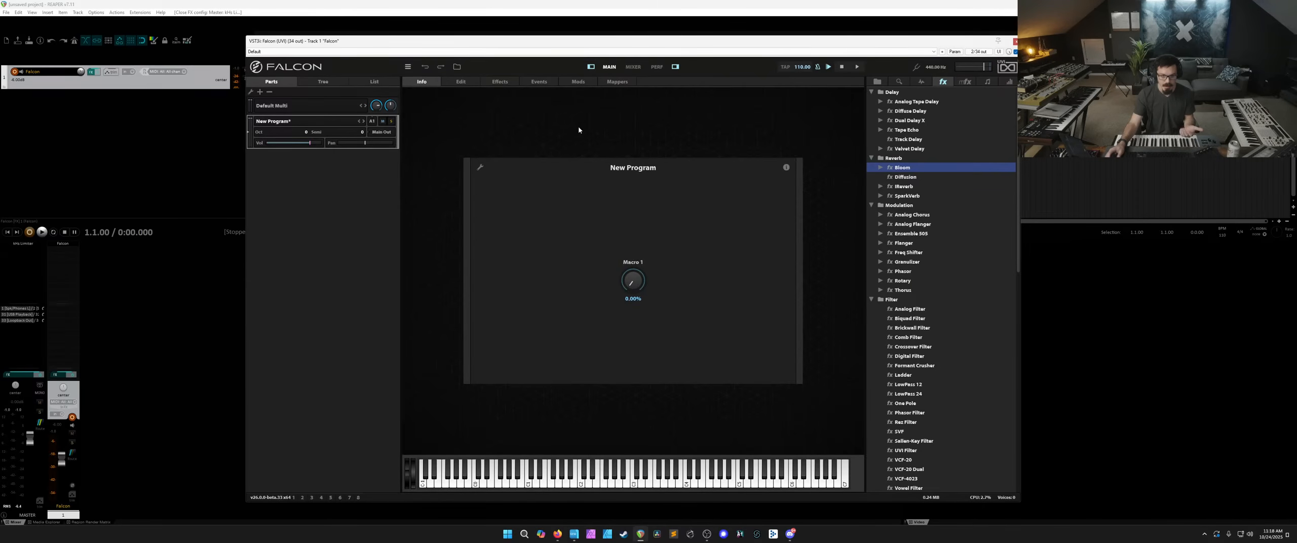
{"action": "left_click", "coordinate": [480, 167]}
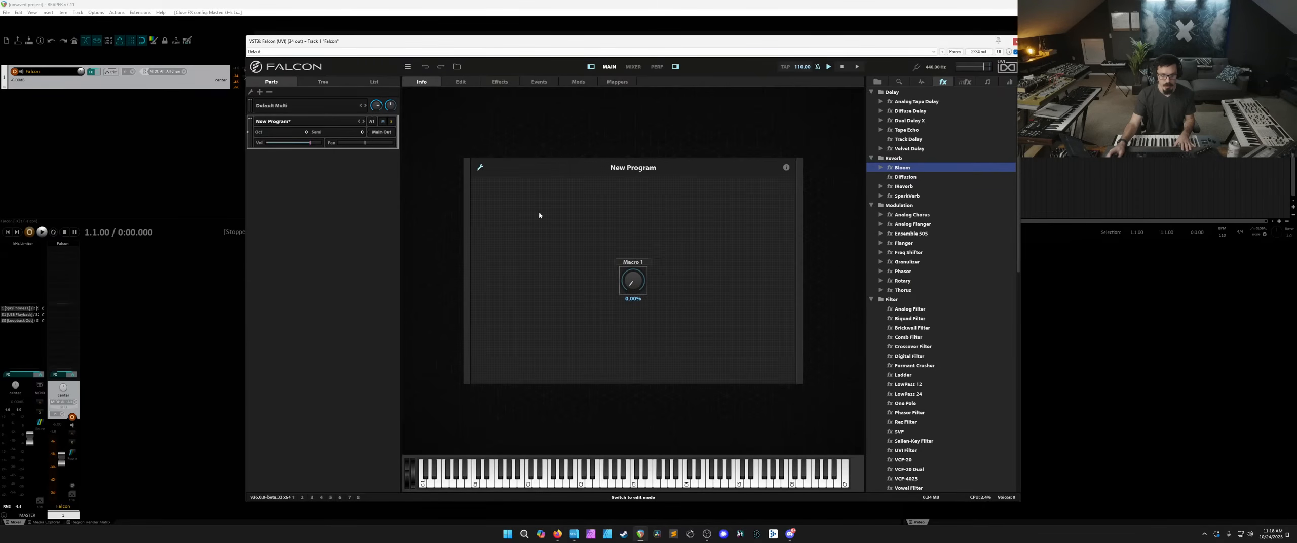
{"action": "double_click", "coordinate": [633, 262]}
{"action": "type", "text": "Con"}
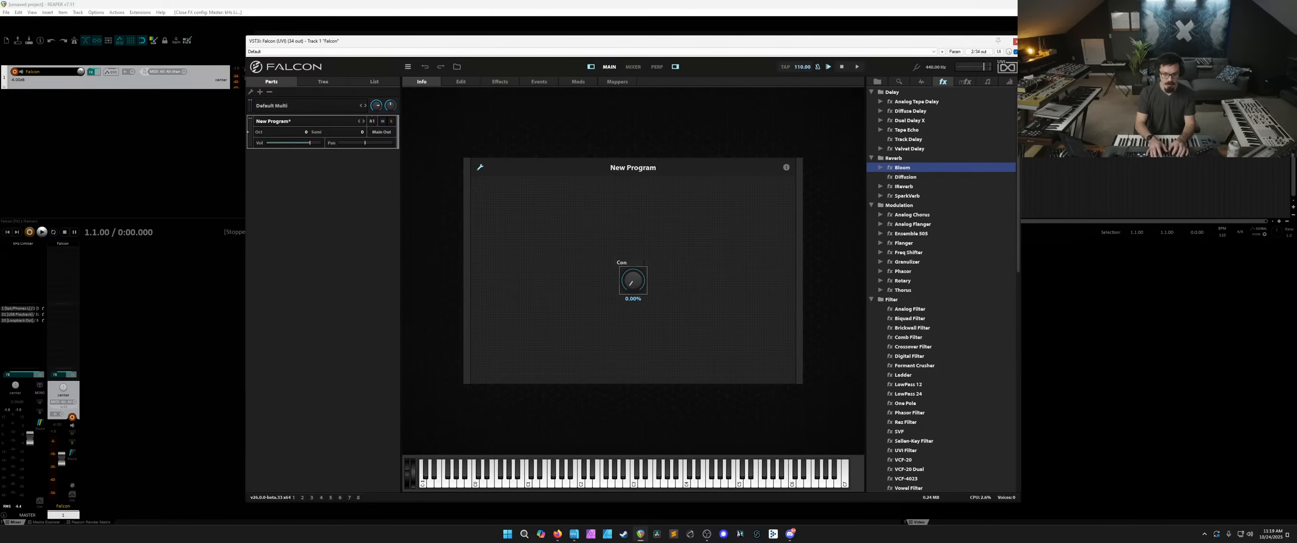
{"action": "type", "text": "volution"}
{"action": "key", "text": "Return"}
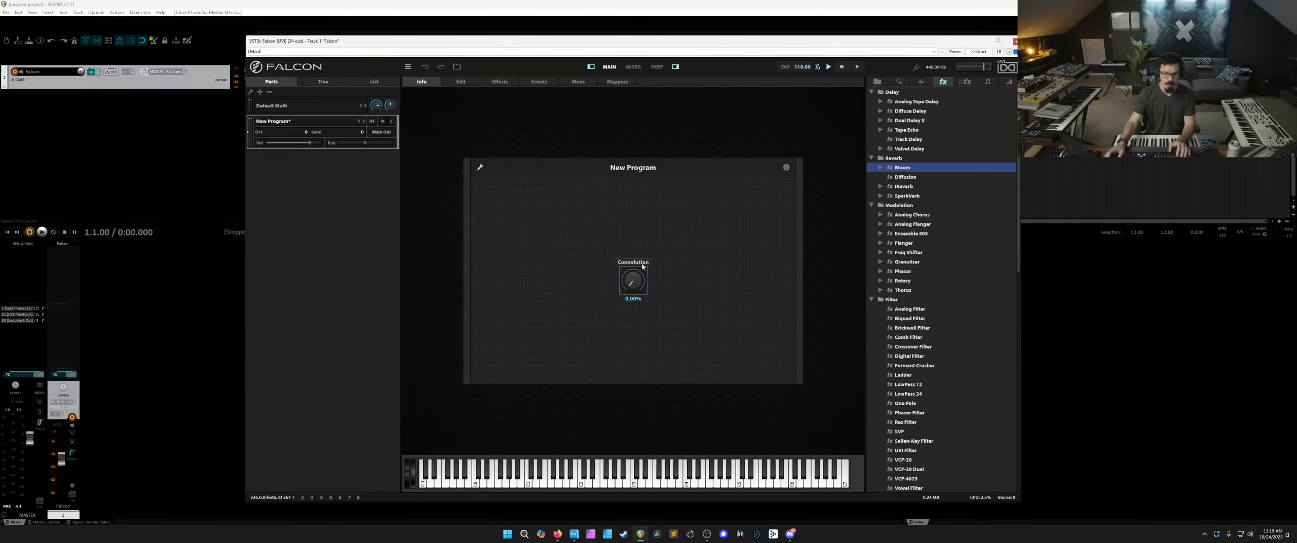
{"action": "left_click_drag", "start_coordinate": [642, 283], "coordinate": [503, 209]}
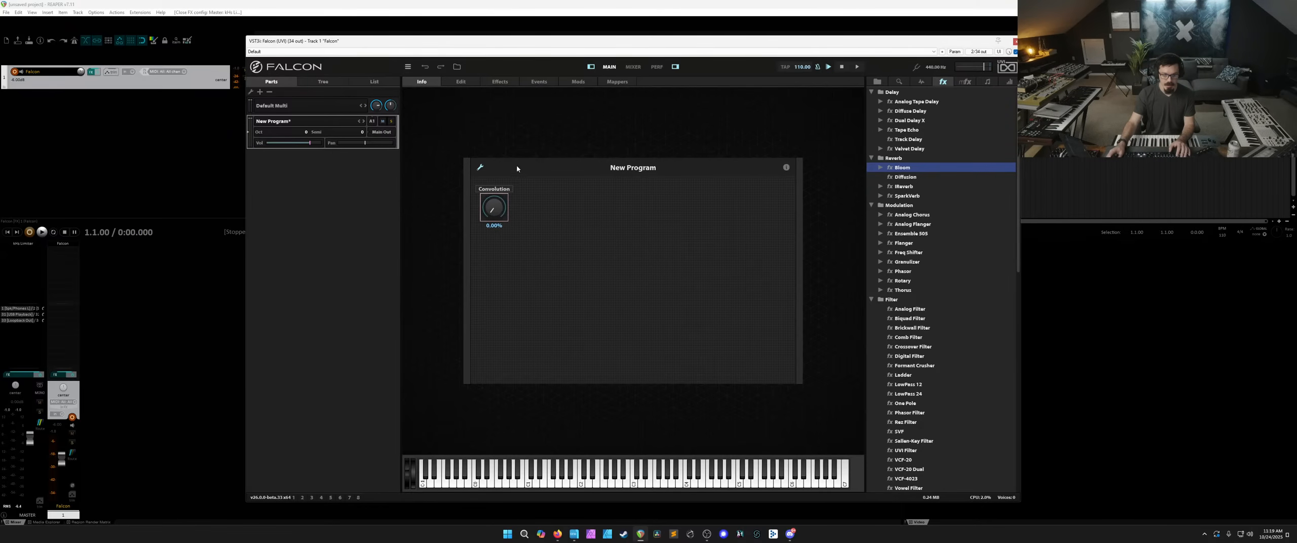
Assign the mix control of the FM layer's Tape Echo to another new macro.
{"action": "left_click", "coordinate": [466, 83]}
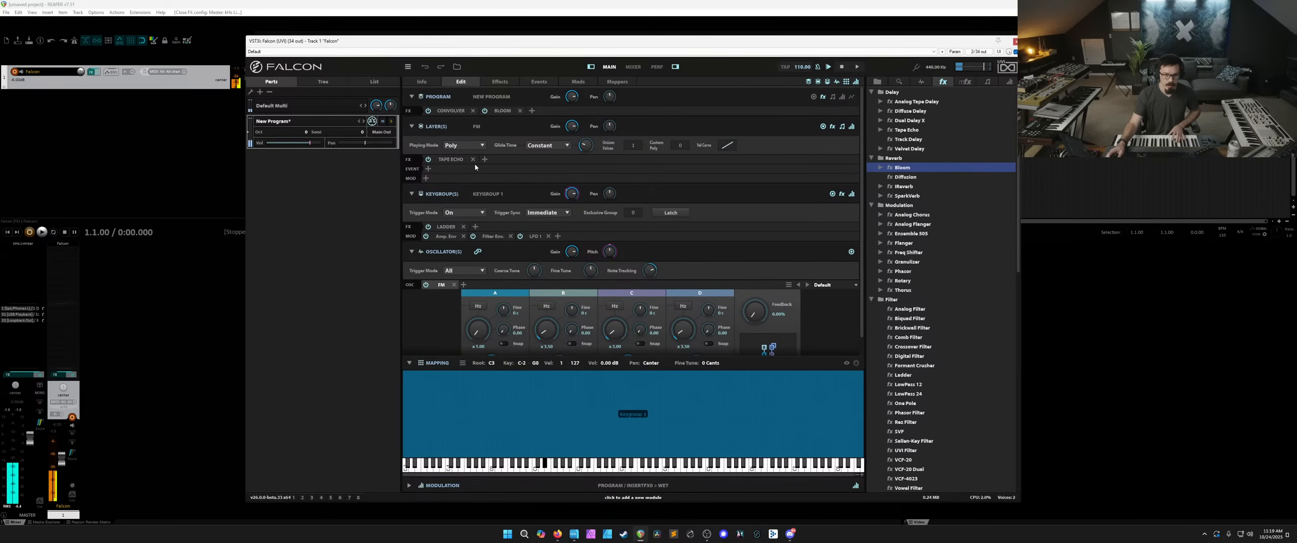
{"action": "left_click", "coordinate": [456, 159]}
{"action": "right_click", "coordinate": [775, 200]}
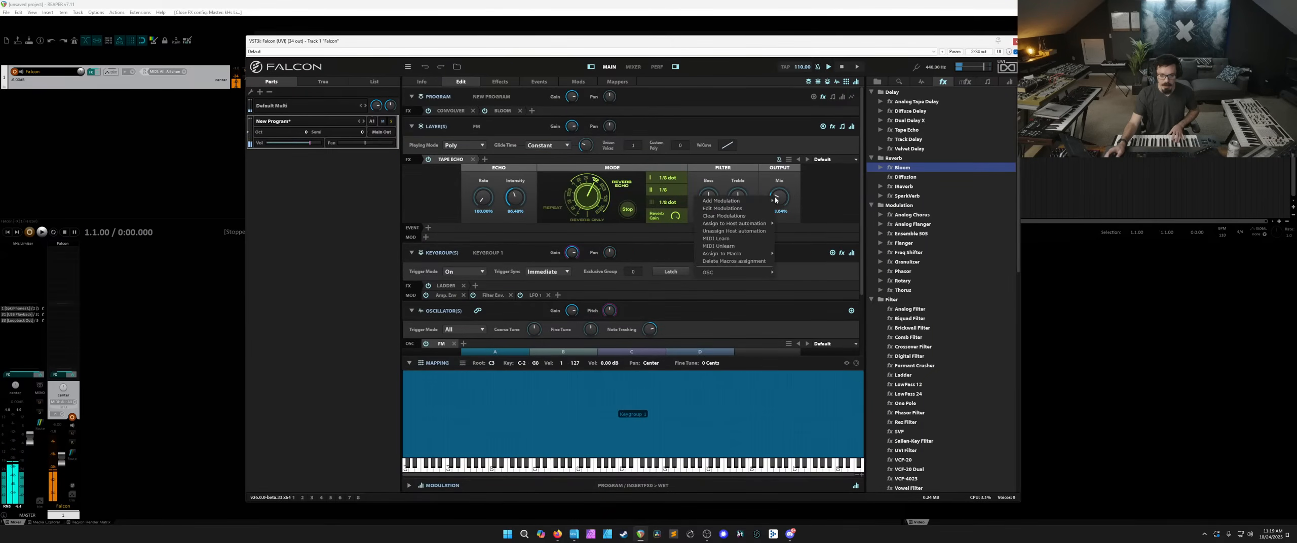
{"action": "mouse_move", "coordinate": [747, 253]}
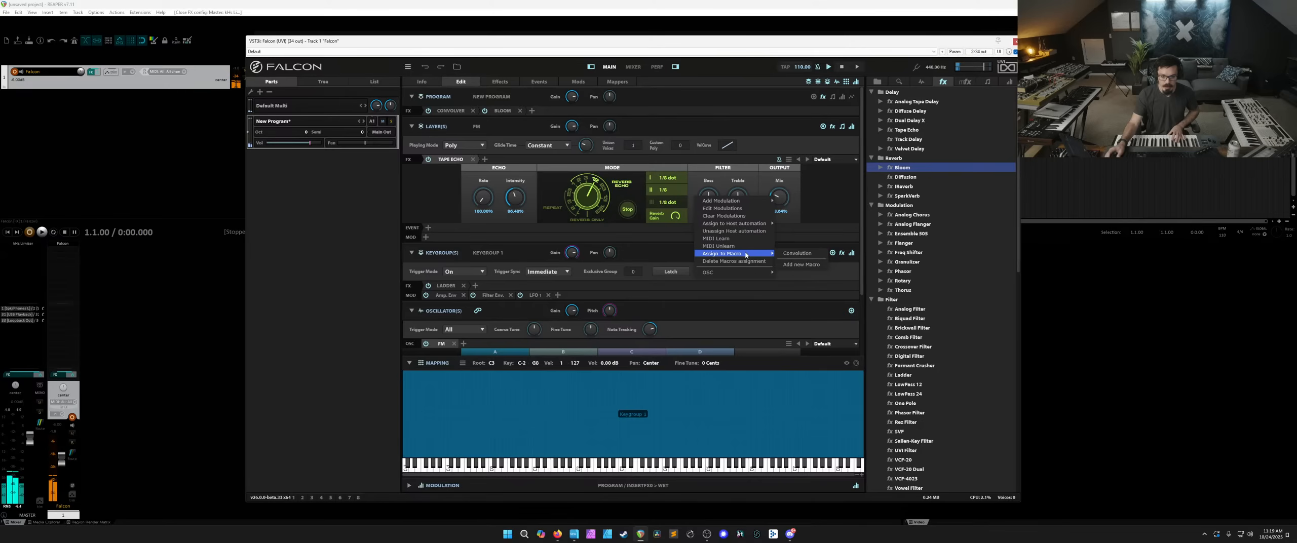
{"action": "left_click", "coordinate": [794, 266]}
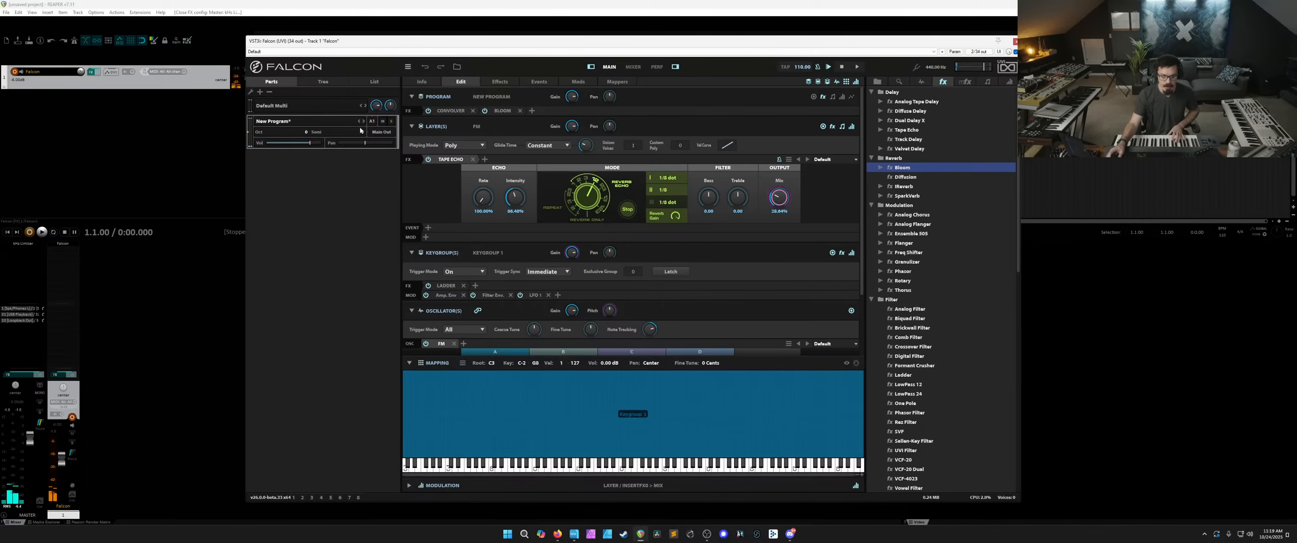
Find the Tape Echo macro in the instrument's structure and set its display name to Tape Delay.
{"action": "left_click", "coordinate": [372, 82]}
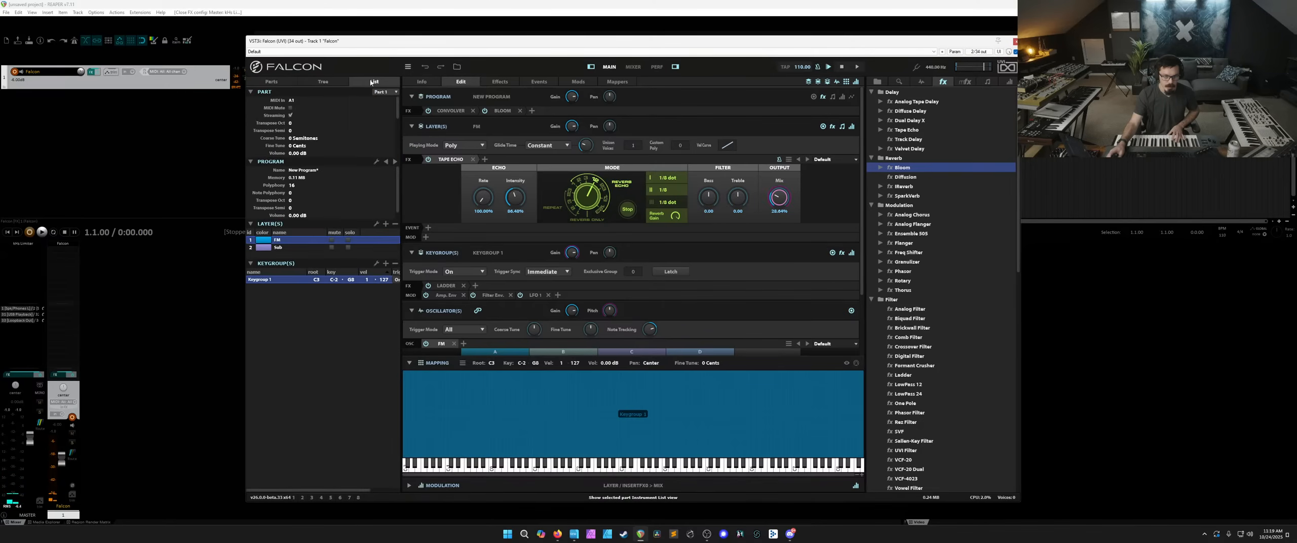
{"action": "left_click", "coordinate": [323, 82]}
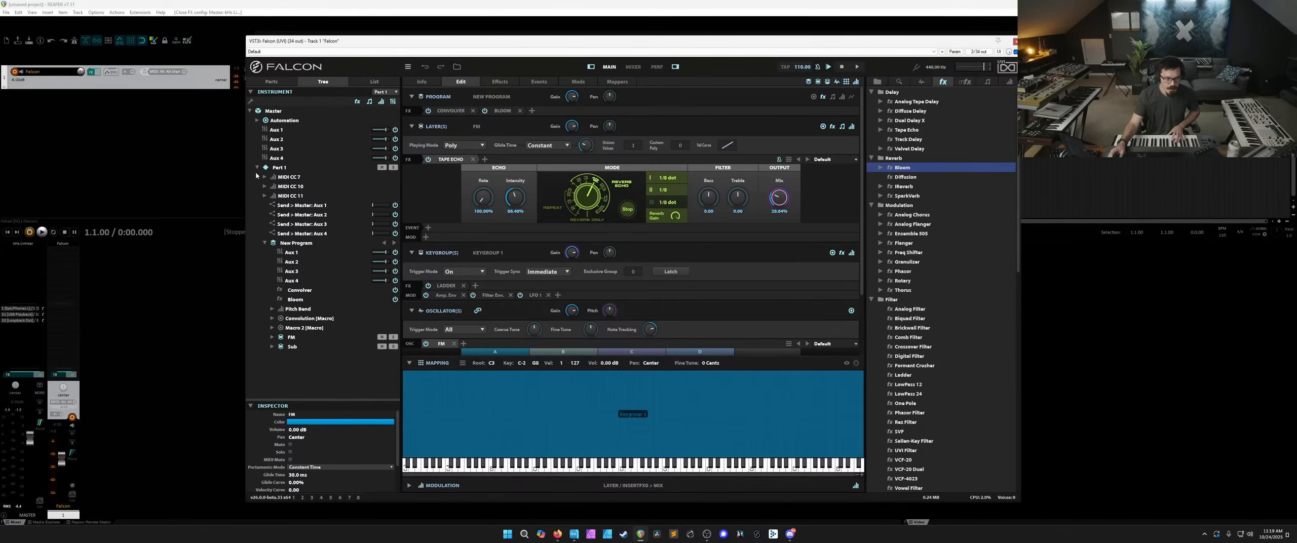
{"action": "left_click", "coordinate": [257, 120]}
{"action": "left_click", "coordinate": [257, 121]}
{"action": "left_click", "coordinate": [299, 327]}
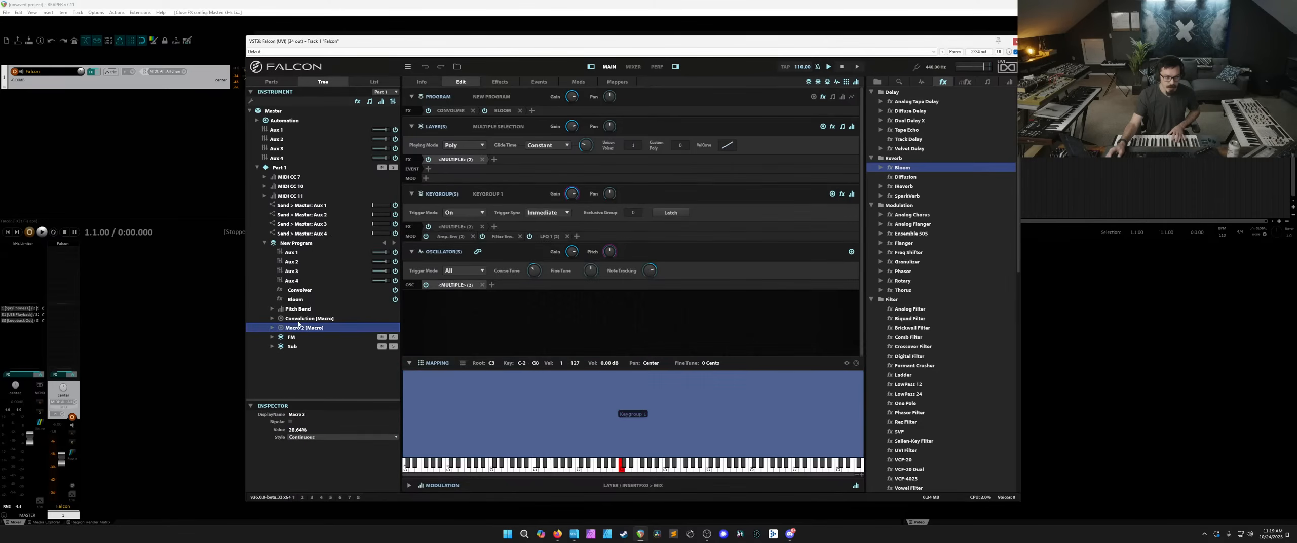
{"action": "left_click", "coordinate": [303, 319]}
{"action": "double_click", "coordinate": [302, 328]}
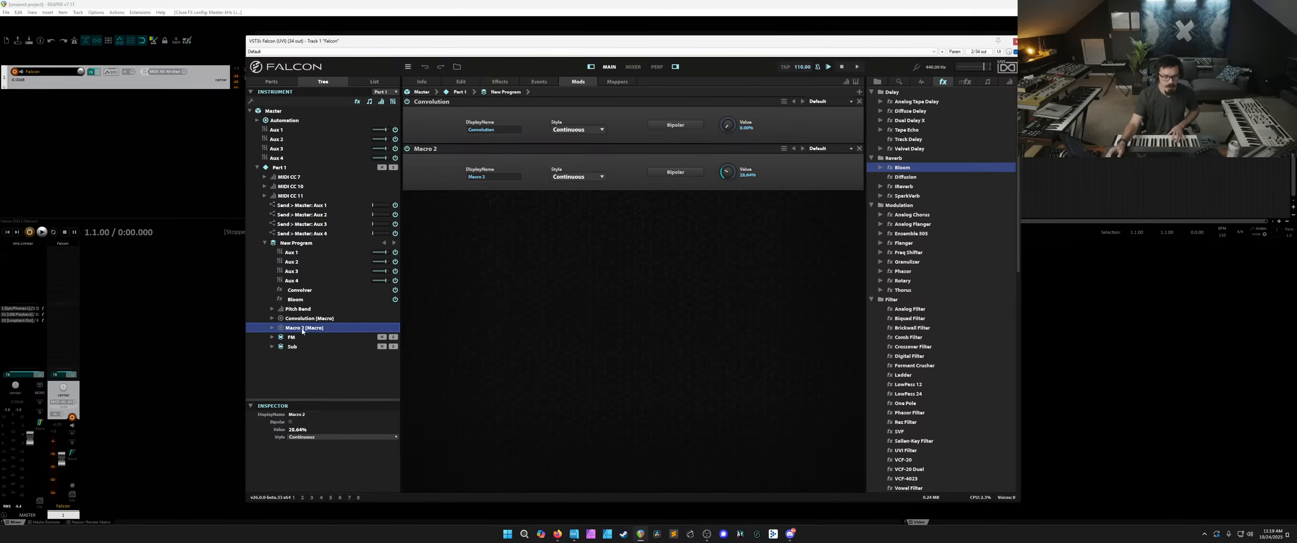
{"action": "left_click", "coordinate": [501, 176]}
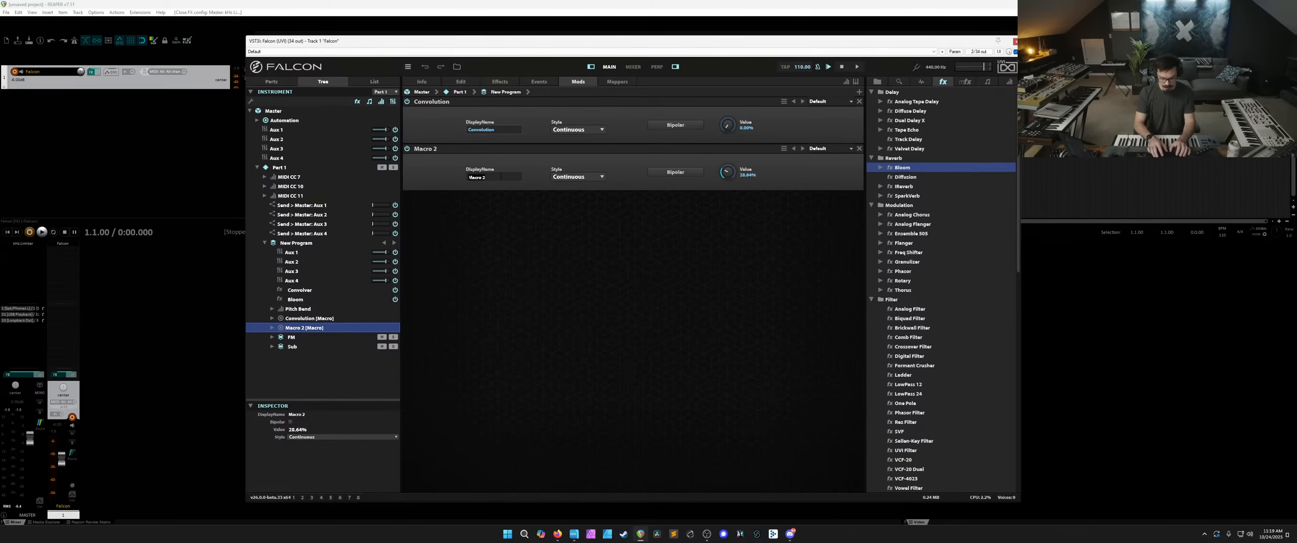
{"action": "type", "text": "Tape Delay"}
{"action": "key", "text": "Return"}
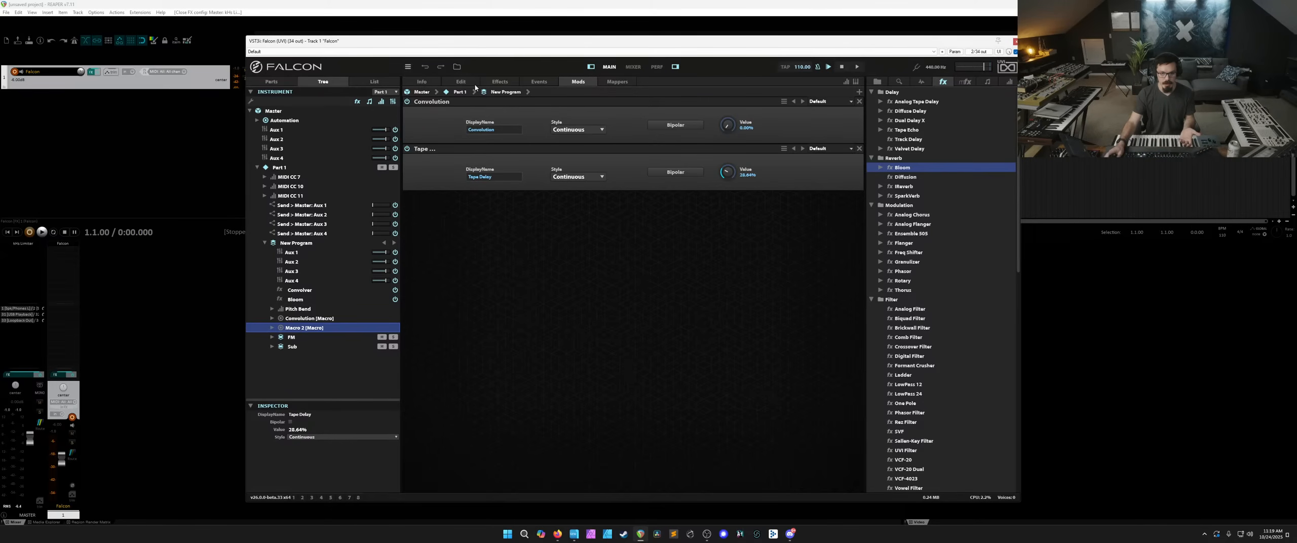
Lower the Tape Delay macro to 0% and return to the program's Info page.
{"action": "left_click_drag", "start_coordinate": [726, 172], "coordinate": [727, 261]}
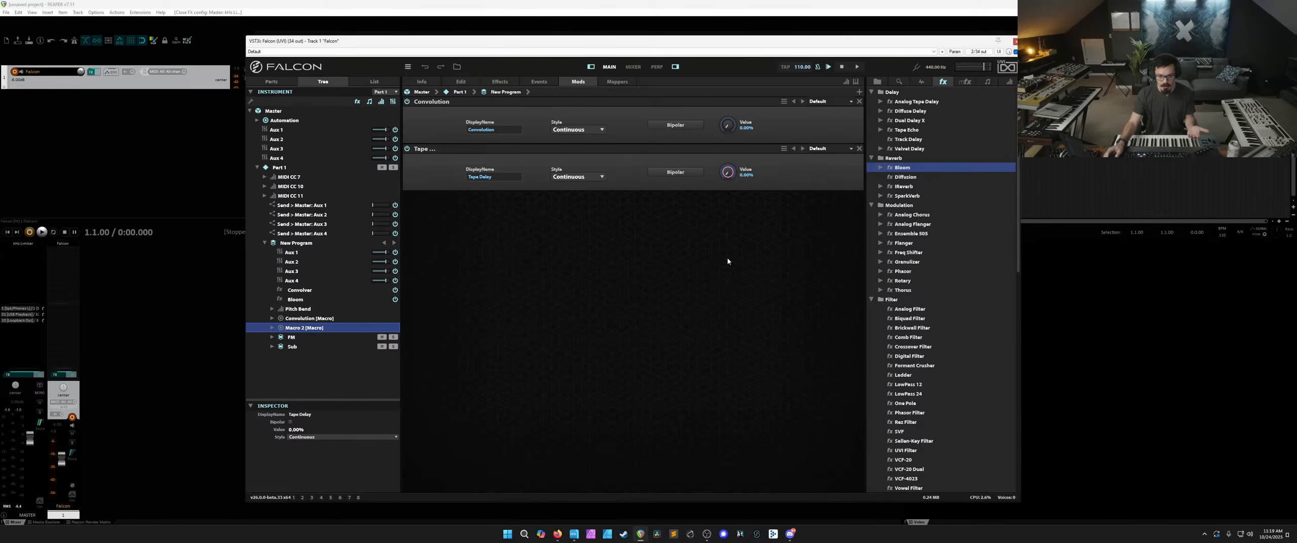
{"action": "left_click", "coordinate": [424, 83]}
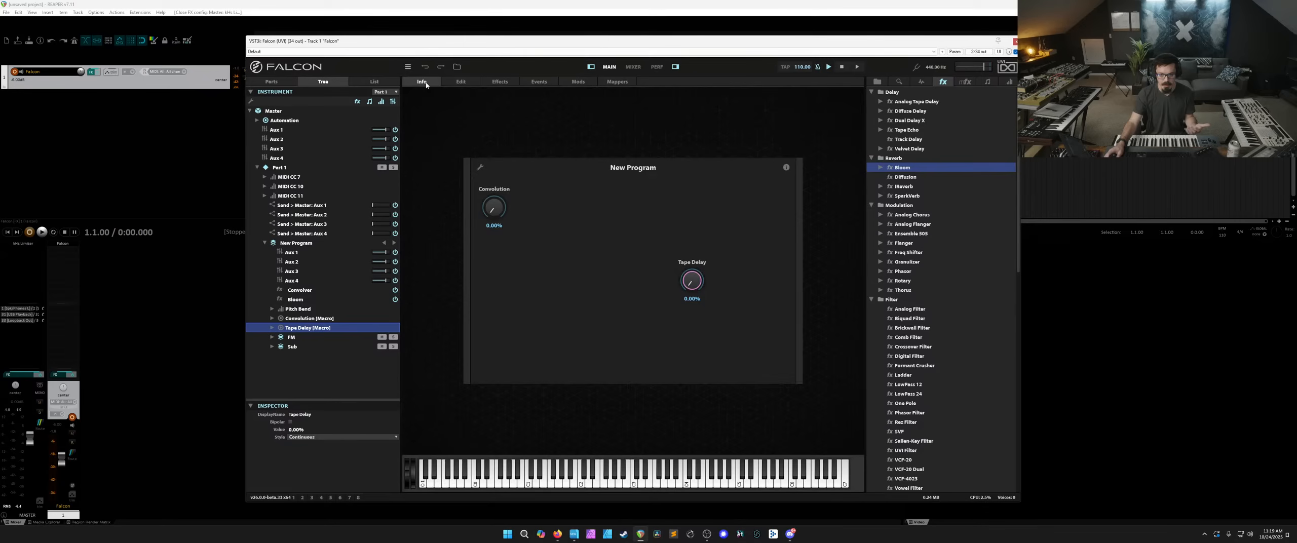
Audition the Tape Delay macro at about 63% and the Convolution macro at about 80%, undoing each change.
{"action": "left_click_drag", "start_coordinate": [694, 289], "coordinate": [693, 215]}
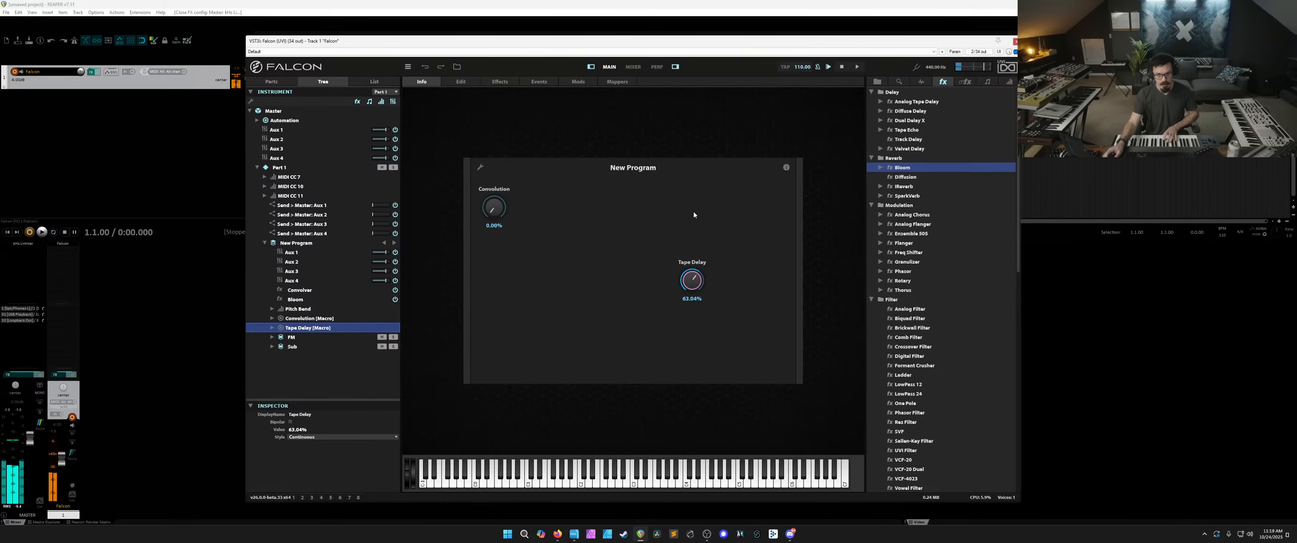
{"action": "key", "text": "ctrl+z"}
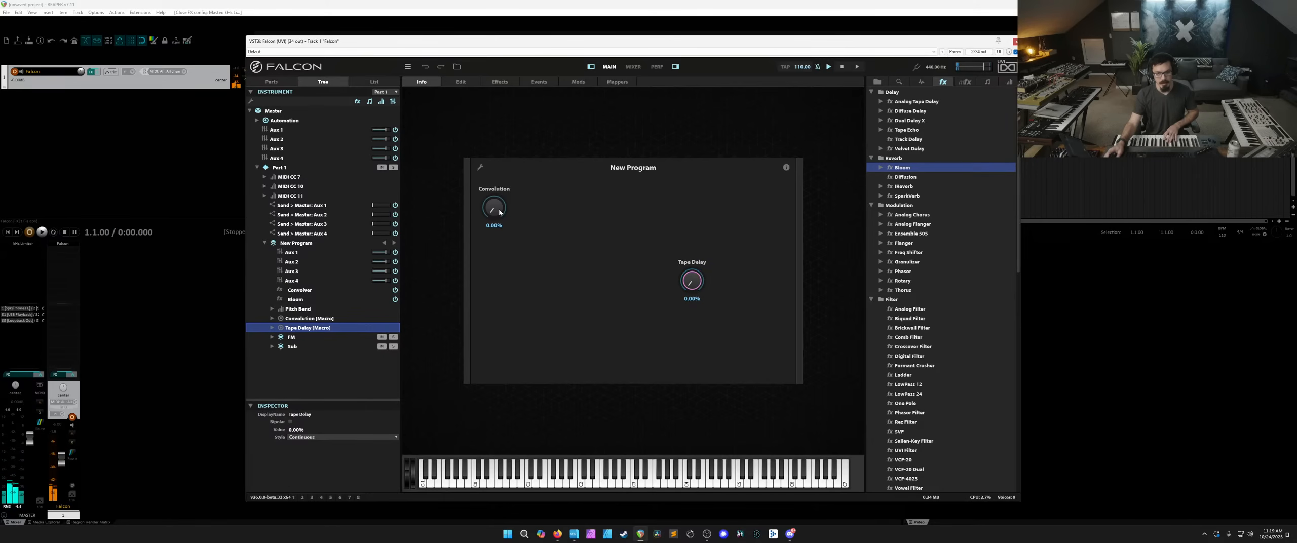
{"action": "left_click_drag", "start_coordinate": [498, 208], "coordinate": [502, 114]}
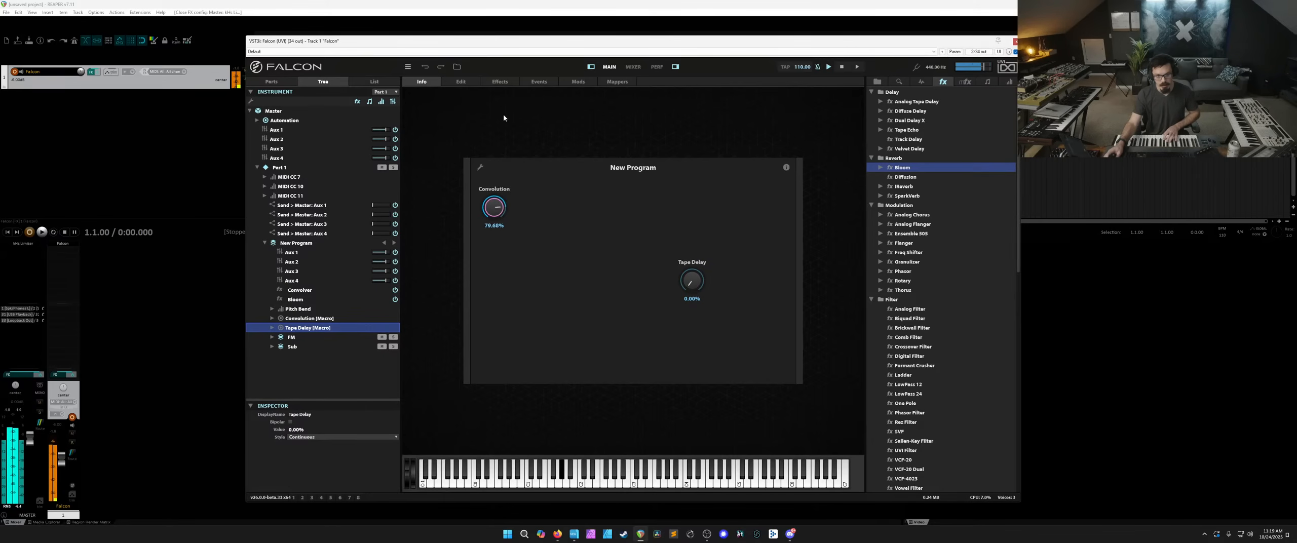
{"action": "key", "text": "ctrl+z"}
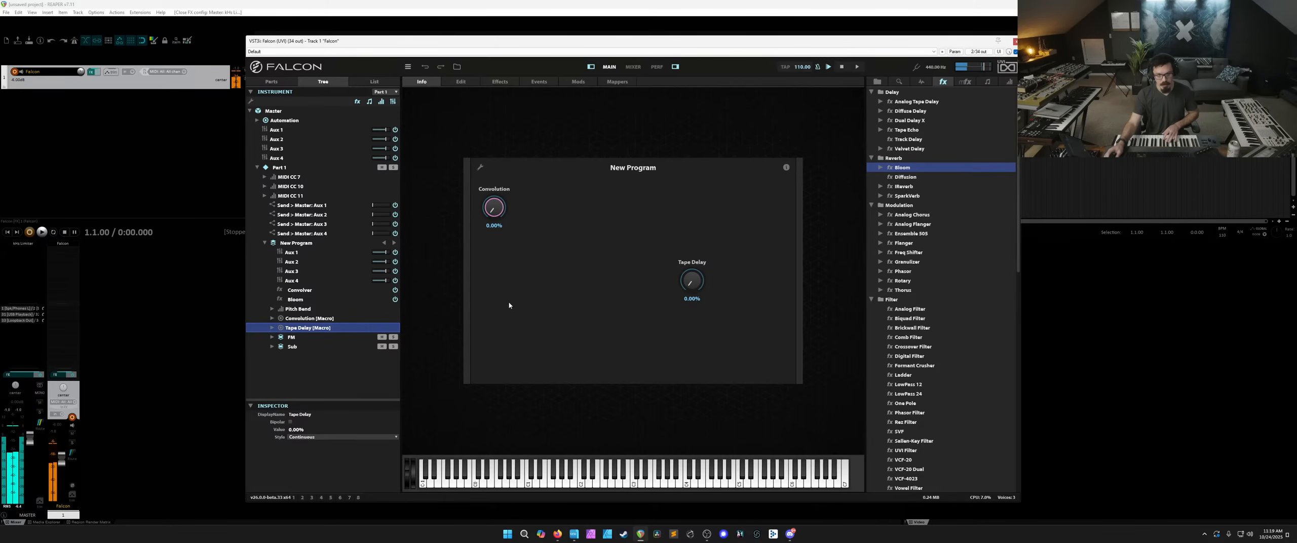
Unlock the Info page layout, move the Tape Delay knob directly beside the Convolution knob, and lock the layout again.
{"action": "left_click", "coordinate": [478, 167]}
{"action": "left_click_drag", "start_coordinate": [691, 280], "coordinate": [541, 205]}
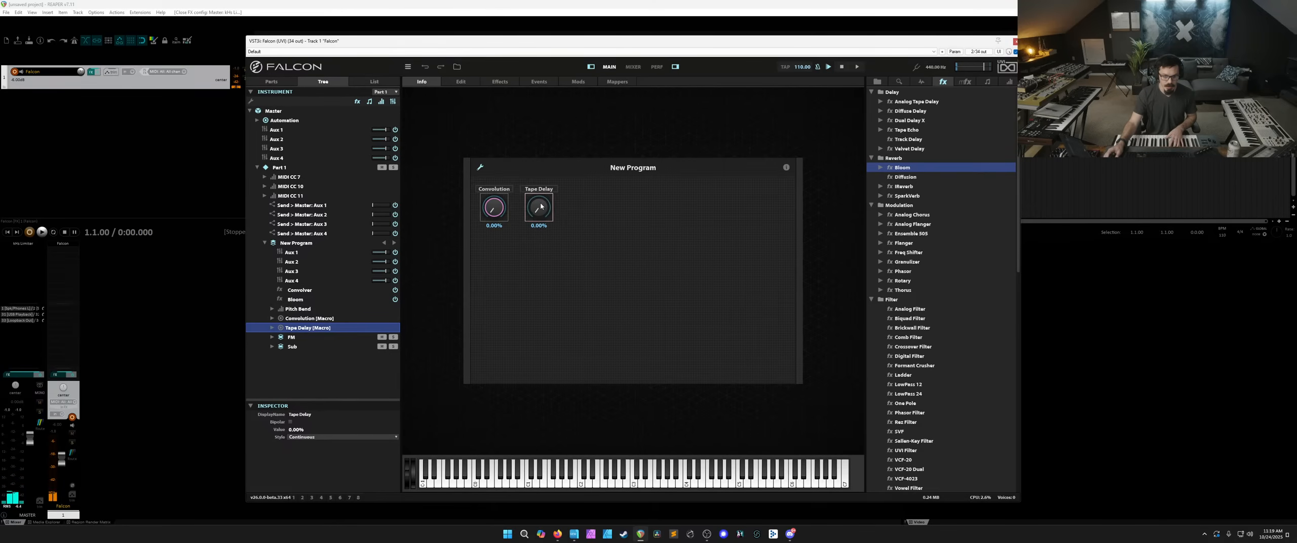
{"action": "left_click", "coordinate": [481, 170]}
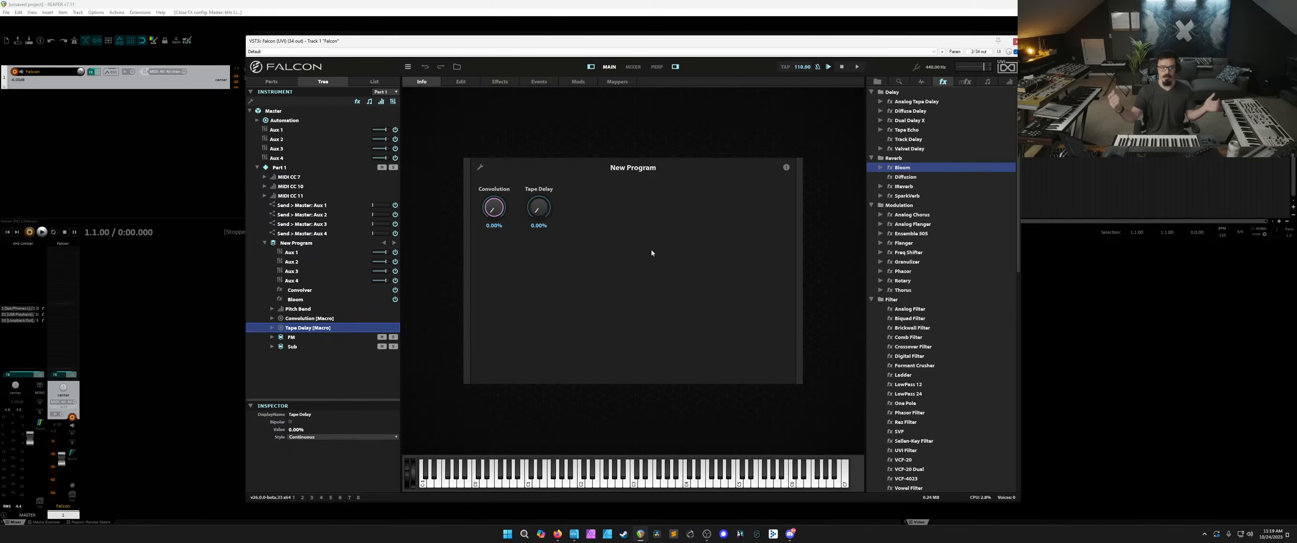
Try raised Tape Delay and Convolution levels together and reset both macros to 0%.
{"action": "left_click_drag", "start_coordinate": [537, 215], "coordinate": [493, 200]}
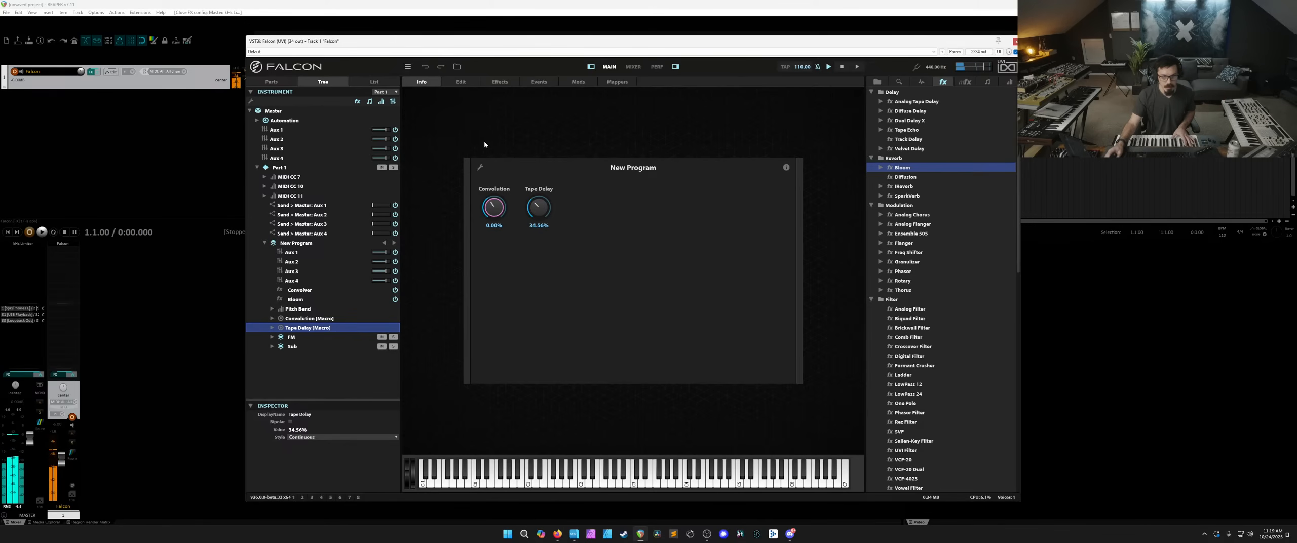
{"action": "key", "text": "ctrl+z"}
{"action": "key", "text": "ctrl+z"}
{"action": "double_click", "coordinate": [488, 216]}
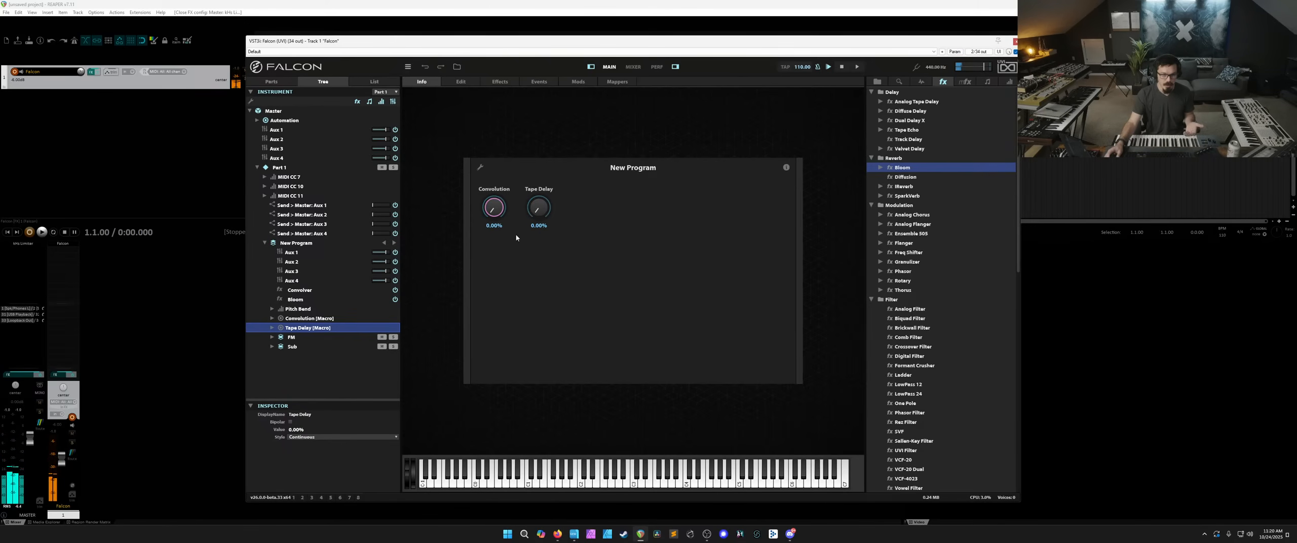
Add a MIDI Learn modulation to the Tape Delay macro and check the New Program part's settings in the parts list.
{"action": "right_click", "coordinate": [534, 210]}
{"action": "mouse_move", "coordinate": [534, 210]}
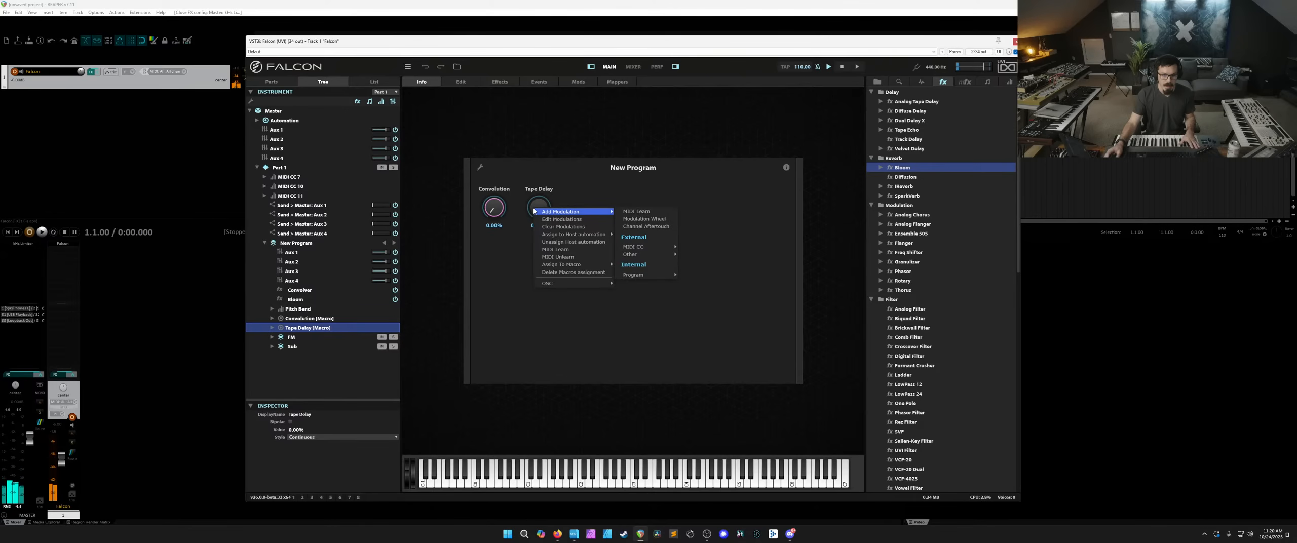
{"action": "left_click", "coordinate": [637, 212]}
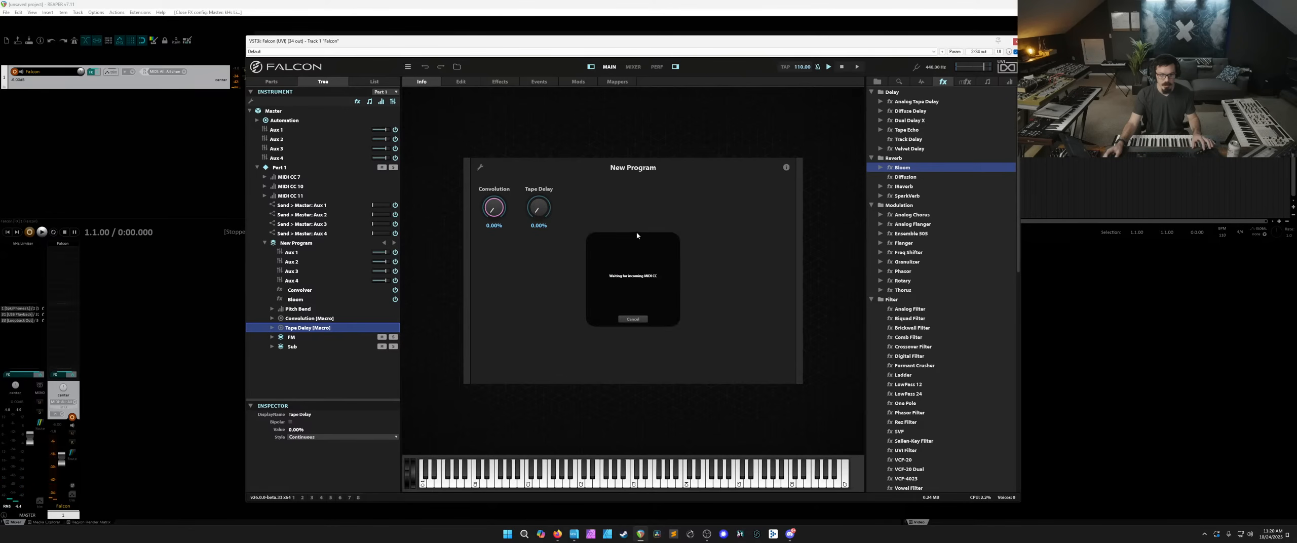
{"action": "left_click", "coordinate": [271, 81]}
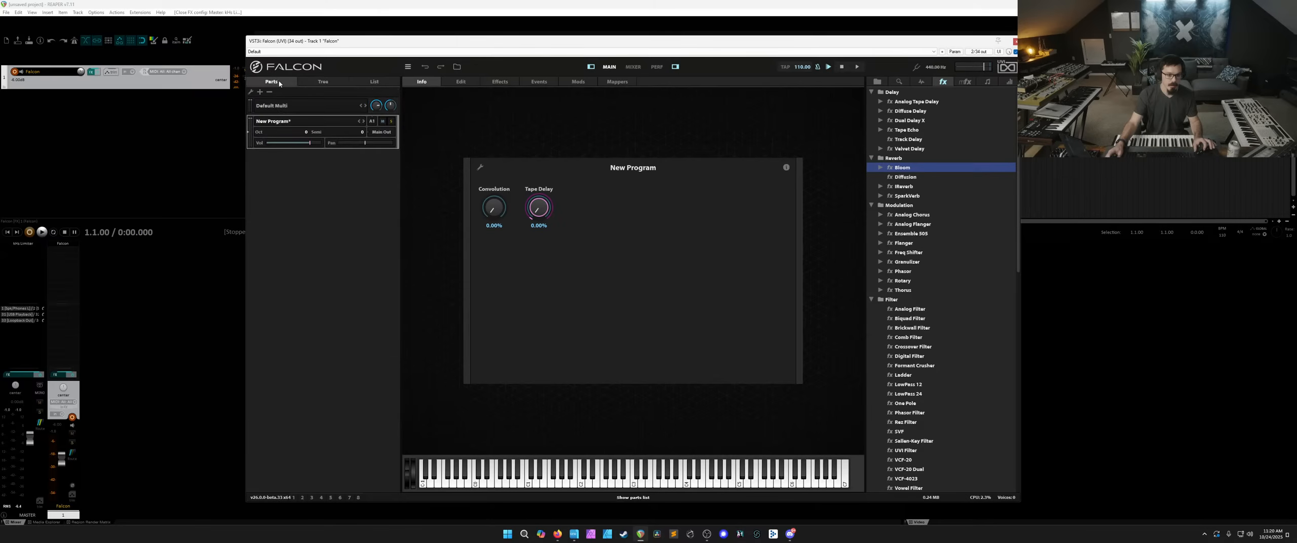
{"action": "left_click", "coordinate": [381, 132]}
{"action": "left_click", "coordinate": [379, 132]}
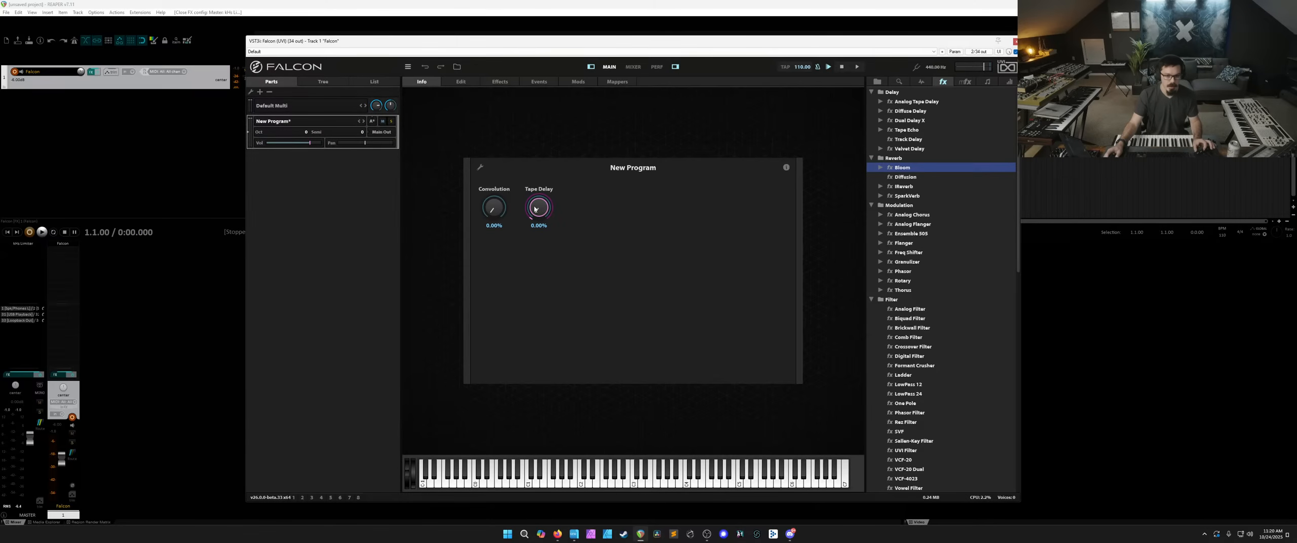
Try MIDI Learn modulation on the Tape Delay macro once more and clear the macro's modulations.
{"action": "right_click", "coordinate": [537, 207]}
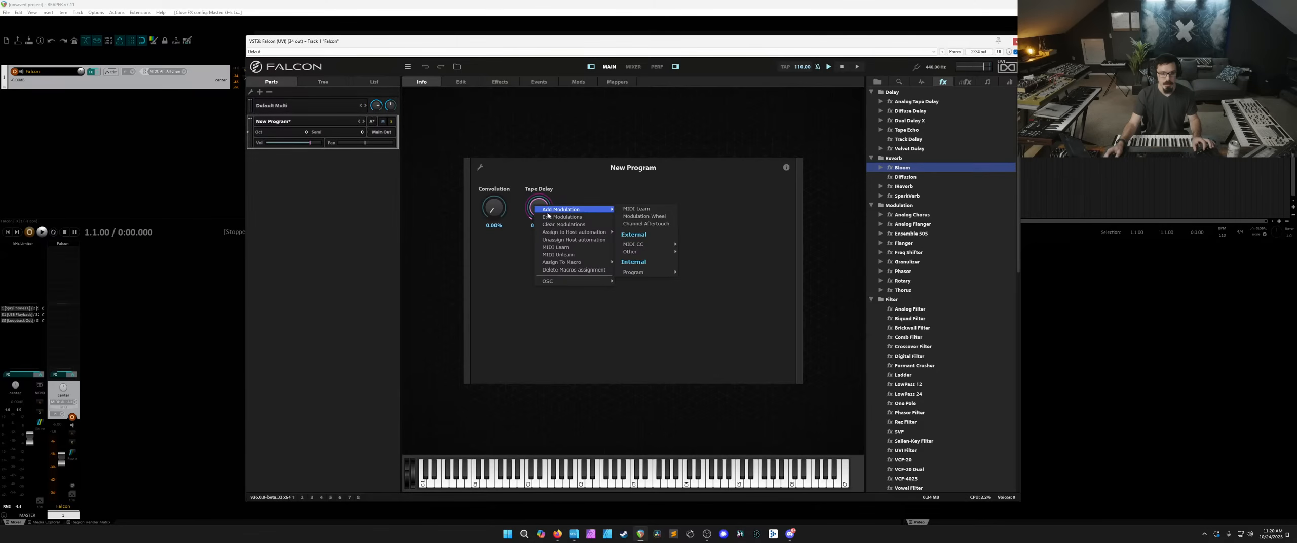
{"action": "left_click", "coordinate": [633, 209]}
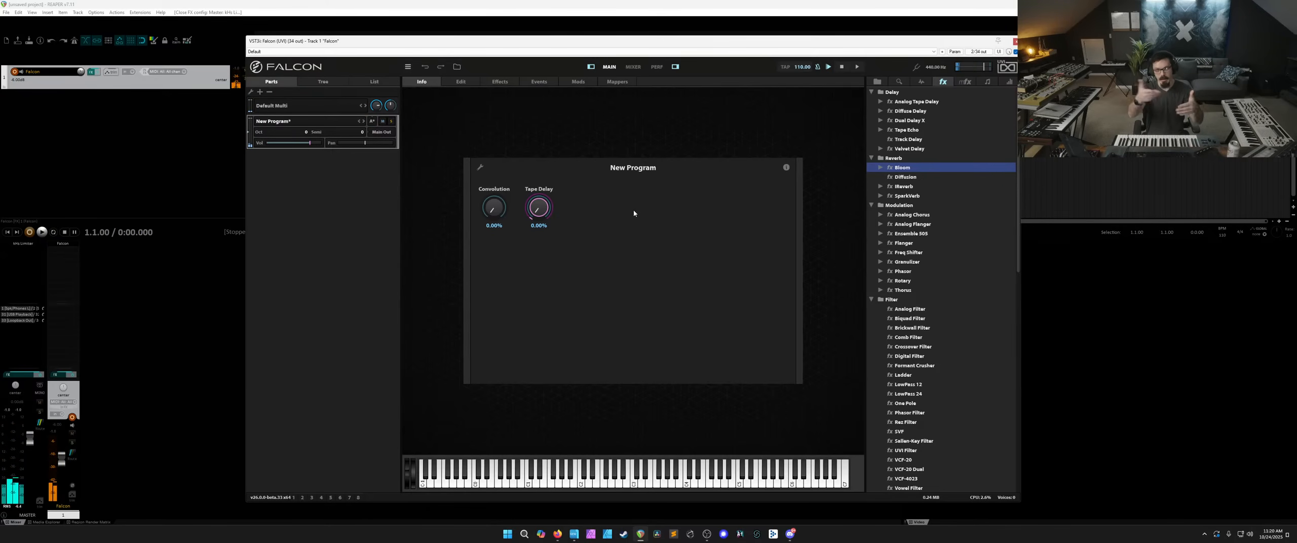
{"action": "right_click", "coordinate": [544, 210]}
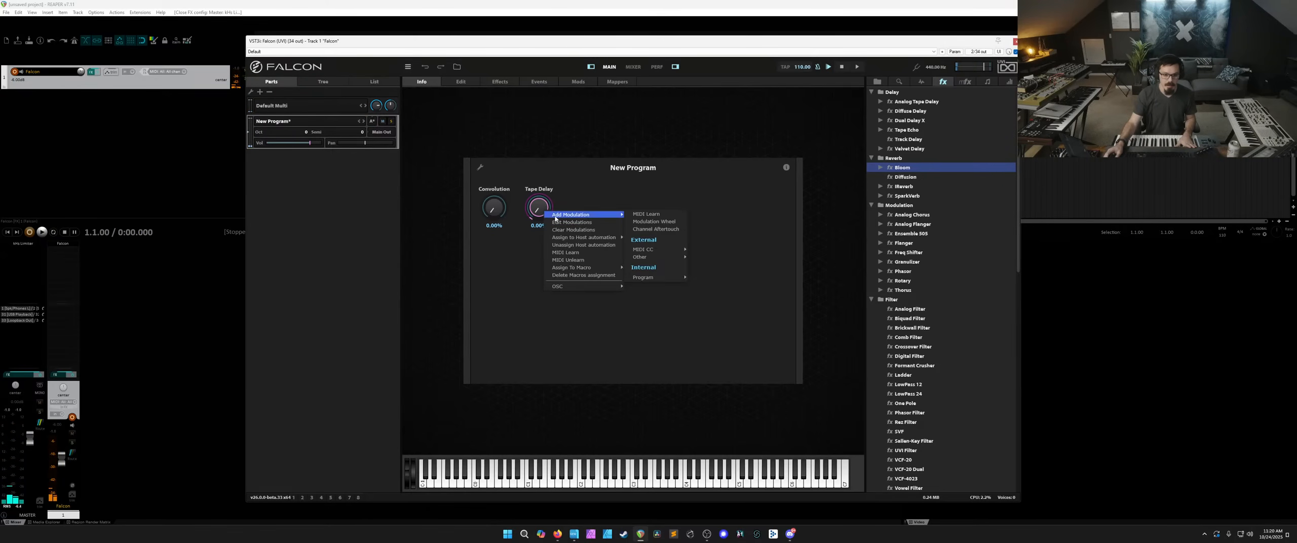
{"action": "left_click", "coordinate": [568, 231]}
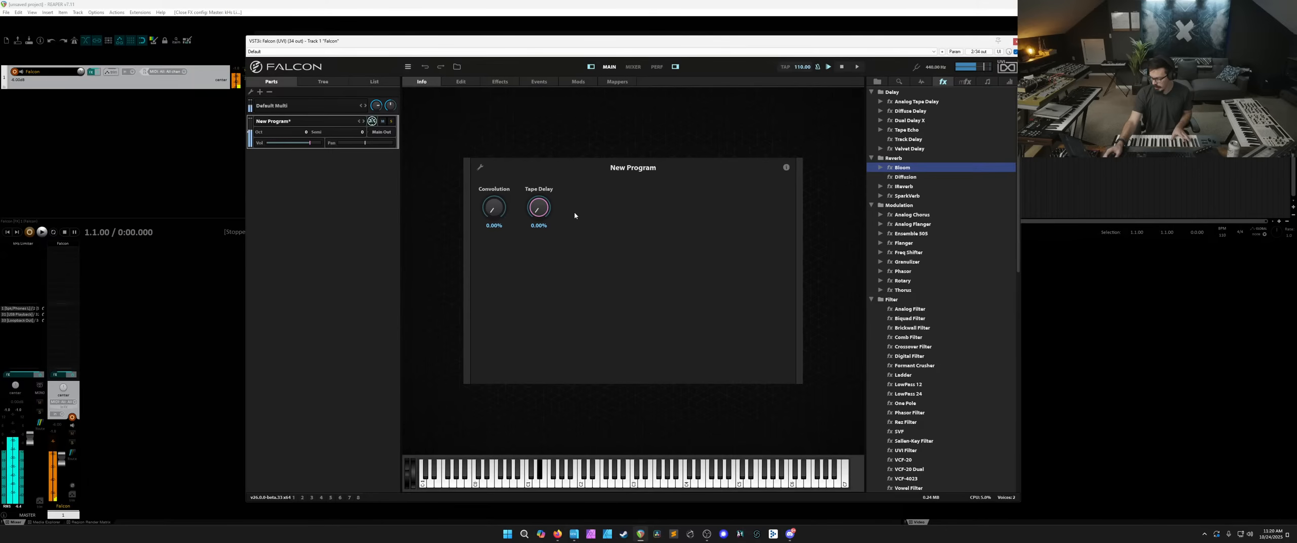
Review the available sampling and synthesis oscillators alongside the program's editor, including Additive, Analog, FM, Phase Shaper, SupraSaw, Texture, VOSIM and Wavetable.
{"action": "left_click", "coordinate": [461, 82]}
{"action": "left_click", "coordinate": [921, 82]}
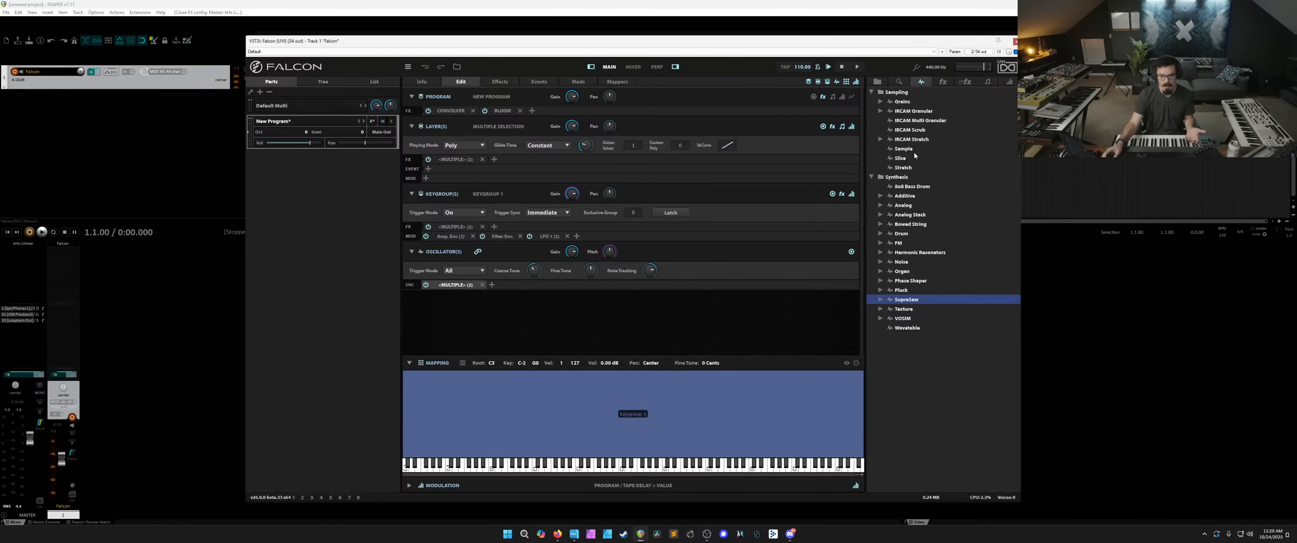
{"action": "left_click", "coordinate": [906, 196]}
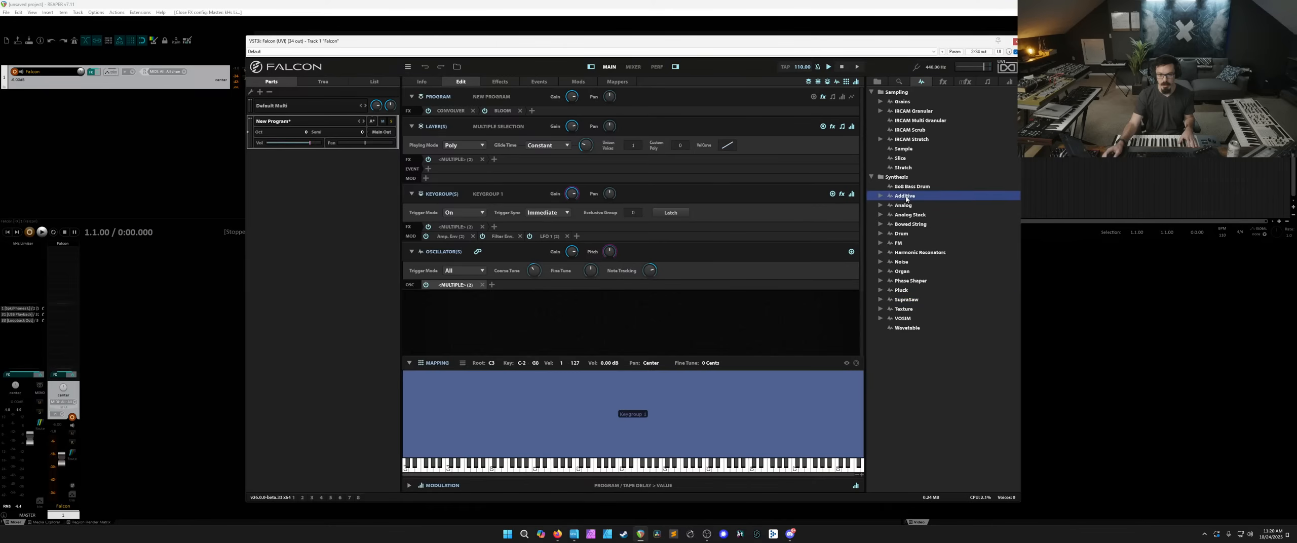
{"action": "left_click", "coordinate": [906, 206]}
{"action": "left_click", "coordinate": [909, 215]}
{"action": "left_click", "coordinate": [912, 225]}
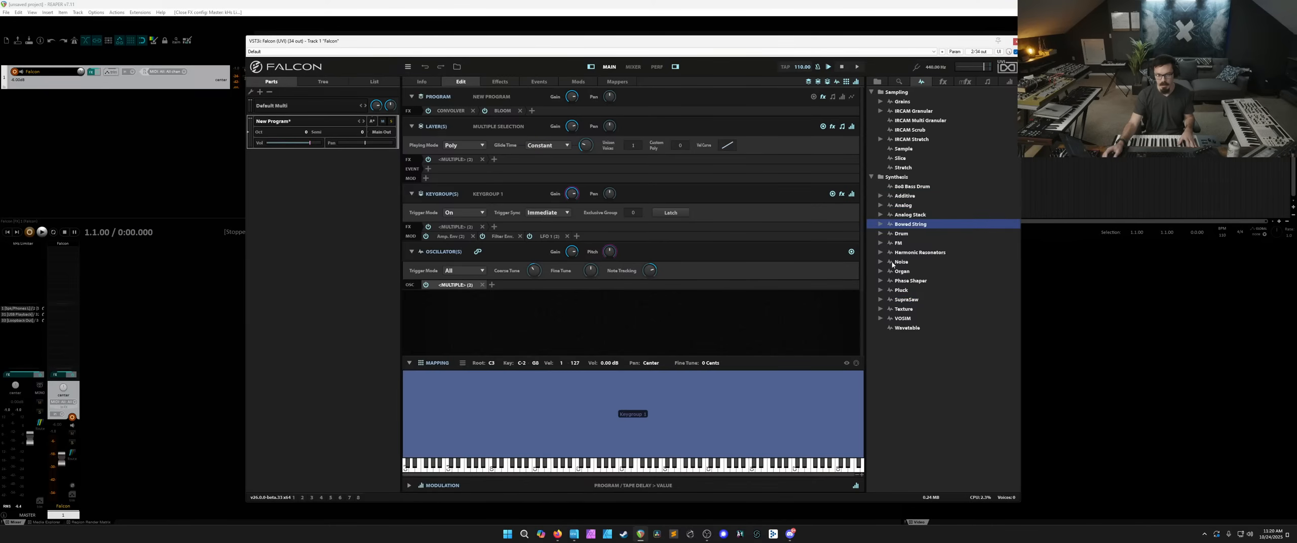
{"action": "left_click", "coordinate": [900, 235]}
{"action": "left_click", "coordinate": [909, 245]}
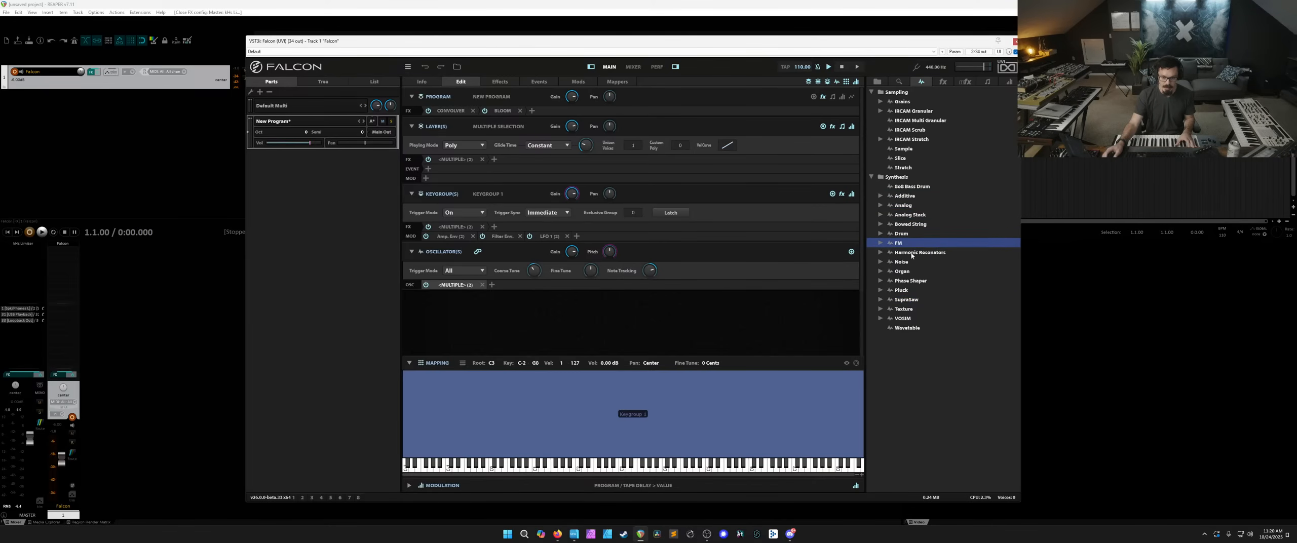
{"action": "left_click", "coordinate": [910, 253]}
{"action": "left_click", "coordinate": [911, 263]}
{"action": "left_click", "coordinate": [911, 280]}
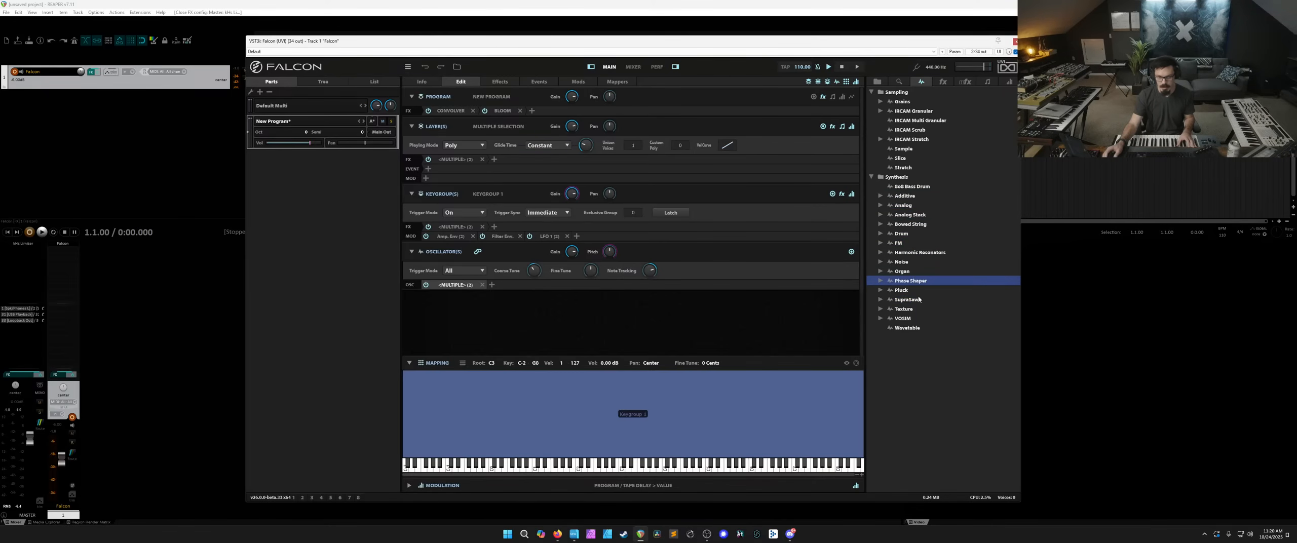
{"action": "left_click", "coordinate": [908, 299]}
{"action": "left_click", "coordinate": [921, 309]}
{"action": "left_click", "coordinate": [919, 329]}
{"action": "left_click", "coordinate": [918, 319]}
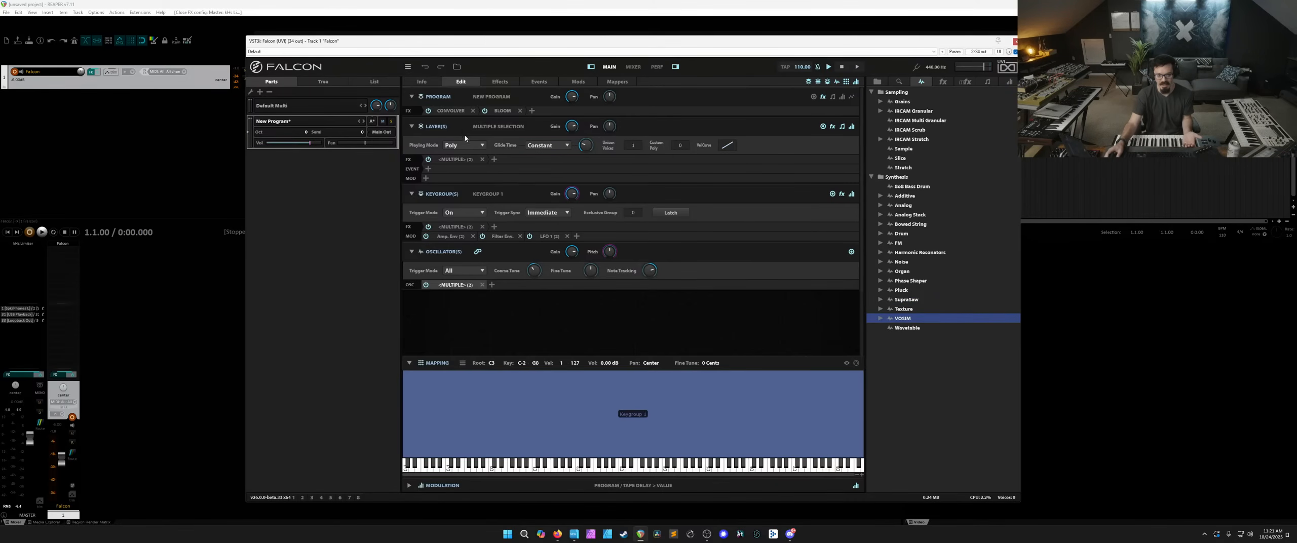
Look over the program's Effects, Mods, Mappers, Edit and Info pages.
{"action": "left_click", "coordinate": [501, 83]}
{"action": "left_click", "coordinate": [570, 83]}
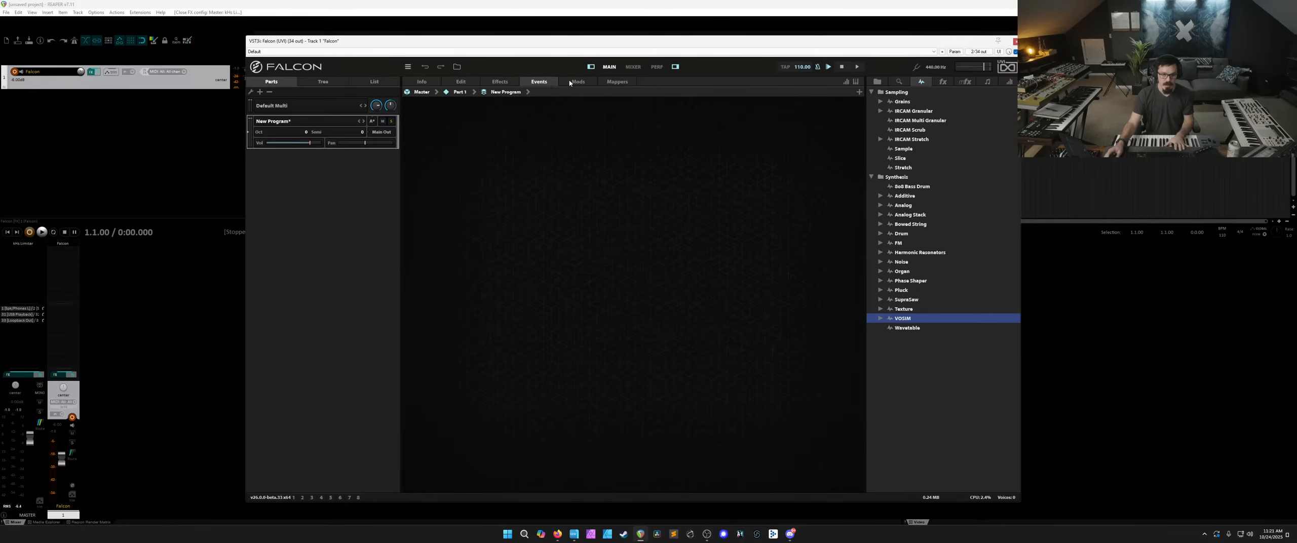
{"action": "left_click", "coordinate": [622, 84]}
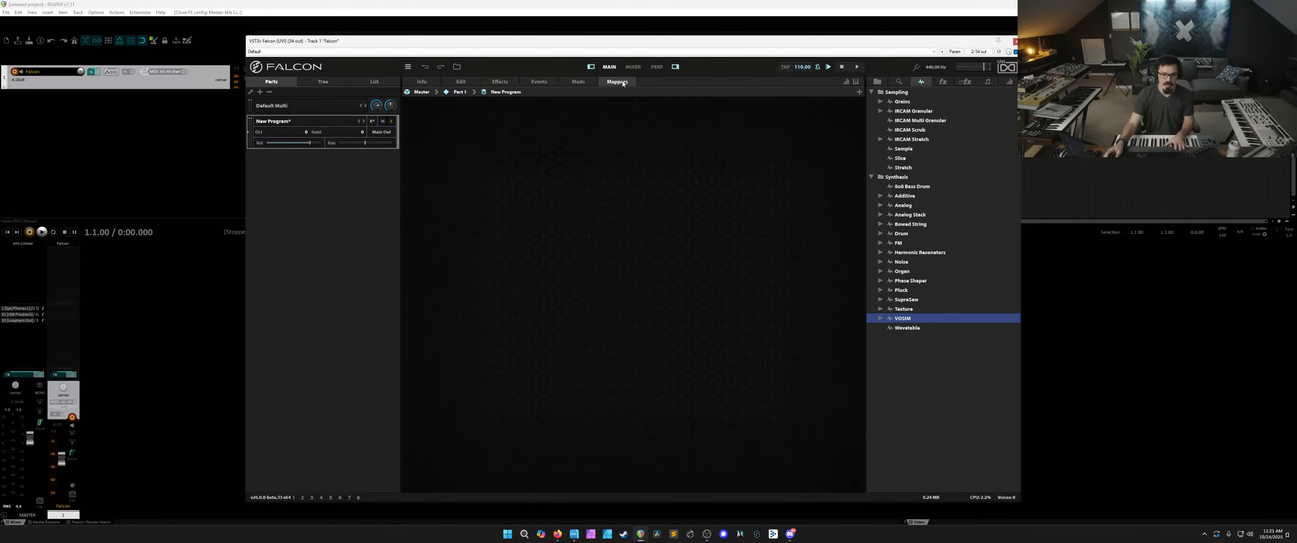
{"action": "left_click", "coordinate": [508, 83]}
{"action": "left_click", "coordinate": [461, 82]}
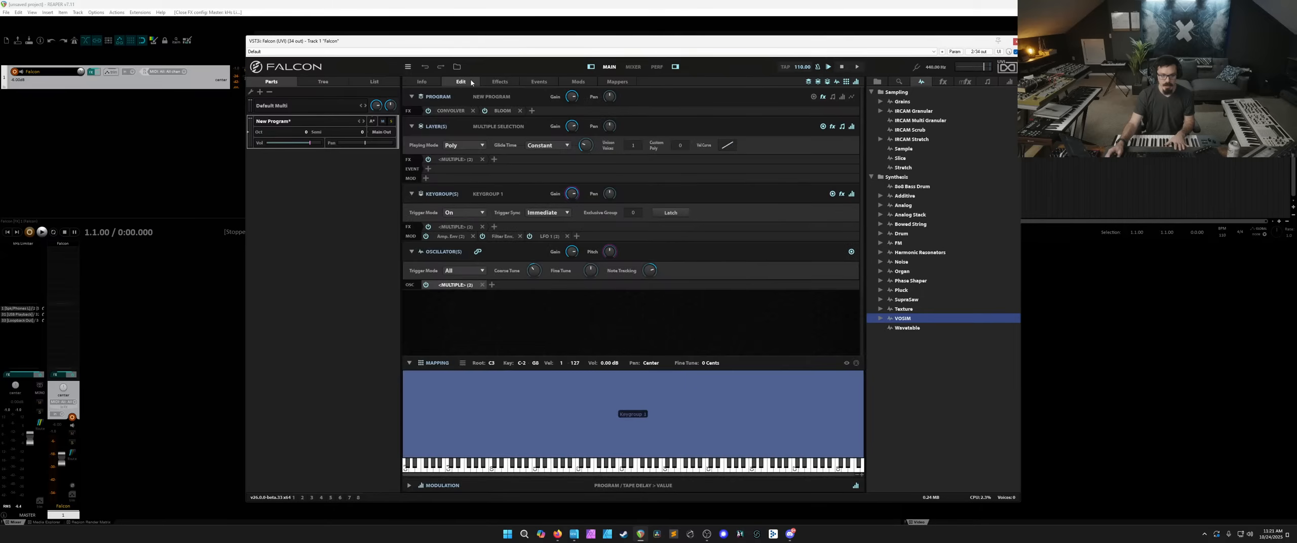
{"action": "left_click", "coordinate": [430, 84]}
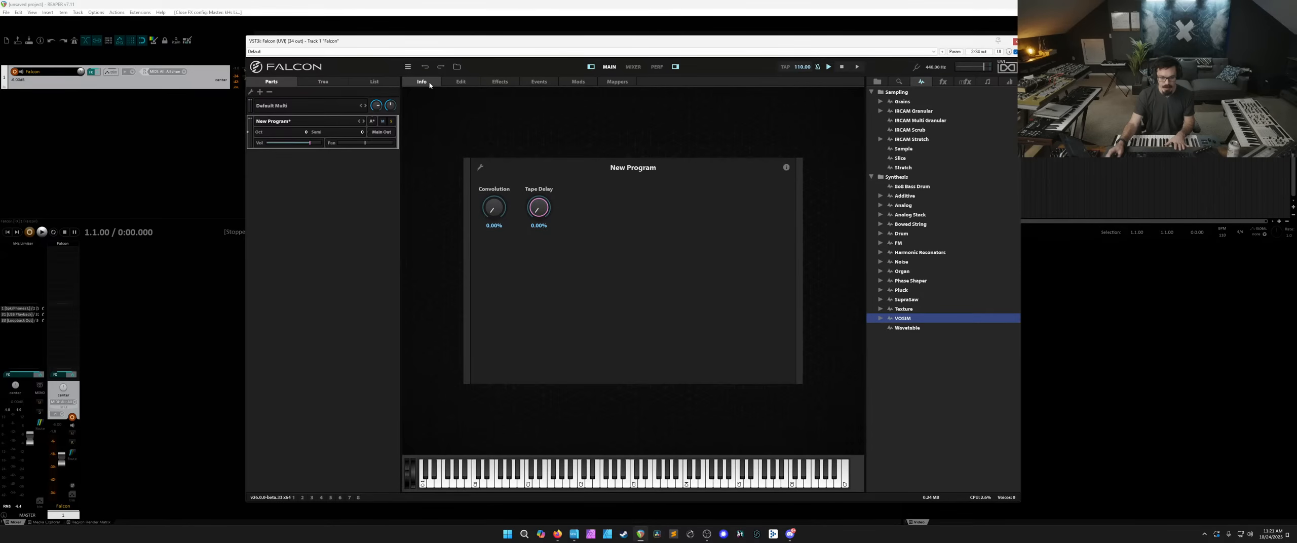
Examine the available event processors, including the Harmonization, Effects, Analysis, Physics and Performance script categories.
{"action": "left_click", "coordinate": [459, 82]}
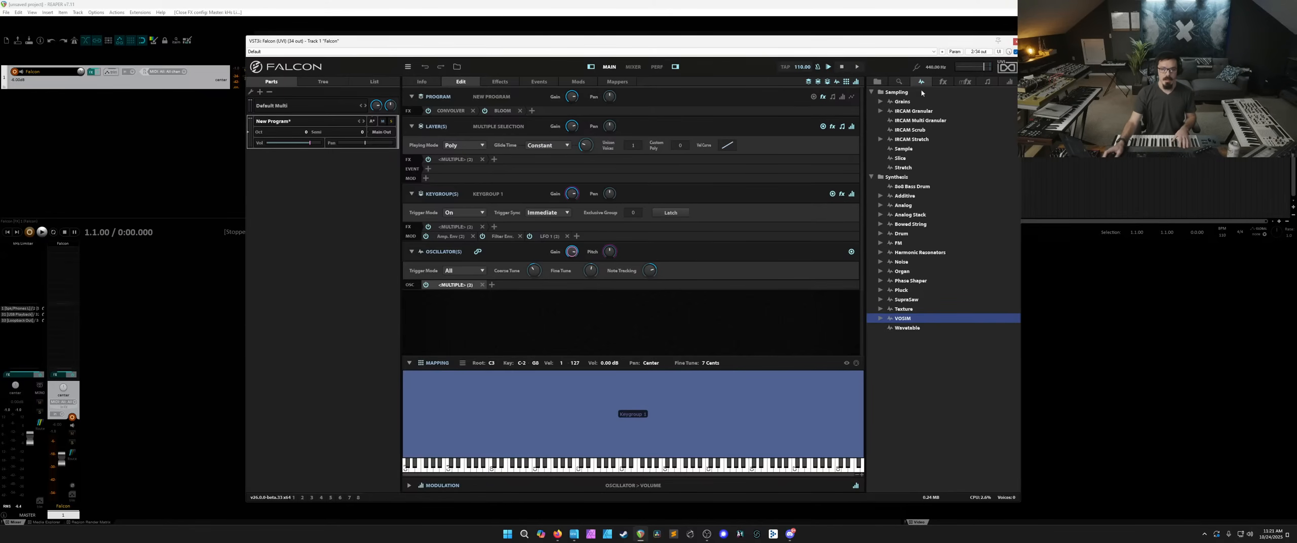
{"action": "left_click", "coordinate": [986, 83]}
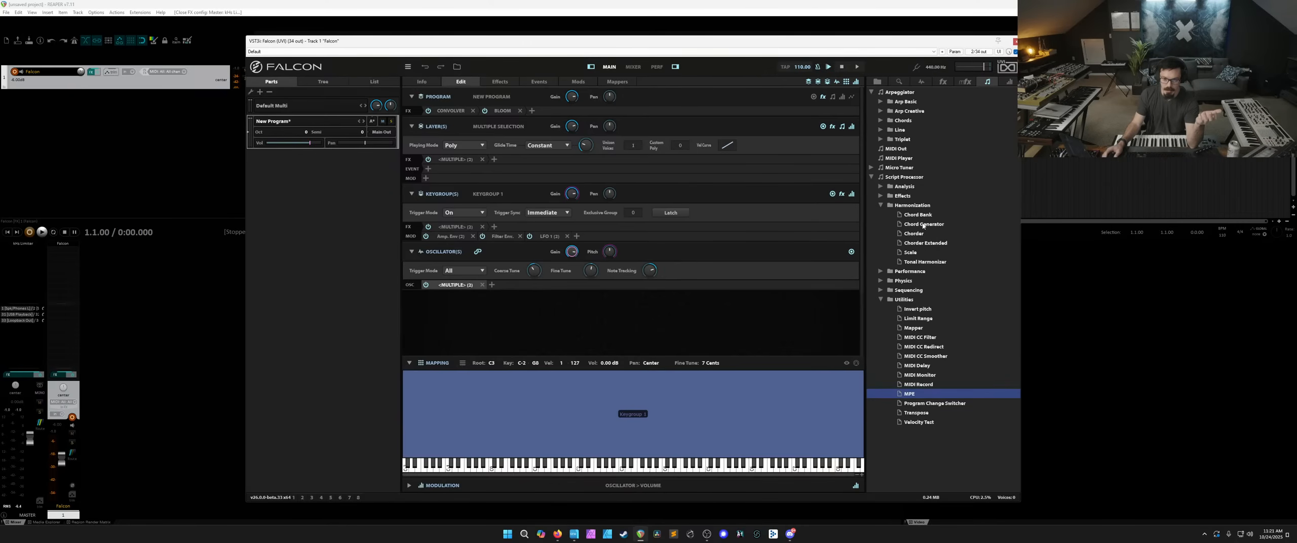
{"action": "left_click", "coordinate": [915, 233]}
{"action": "left_click", "coordinate": [881, 196]}
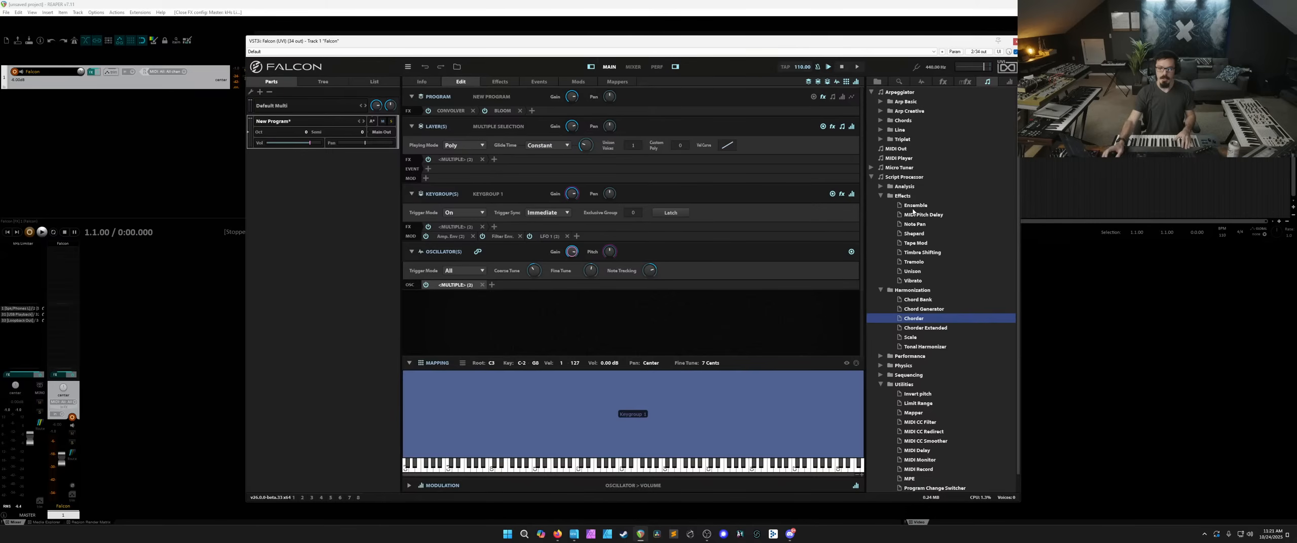
{"action": "left_click", "coordinate": [881, 196]}
{"action": "left_click", "coordinate": [882, 188]}
{"action": "left_click", "coordinate": [881, 187]}
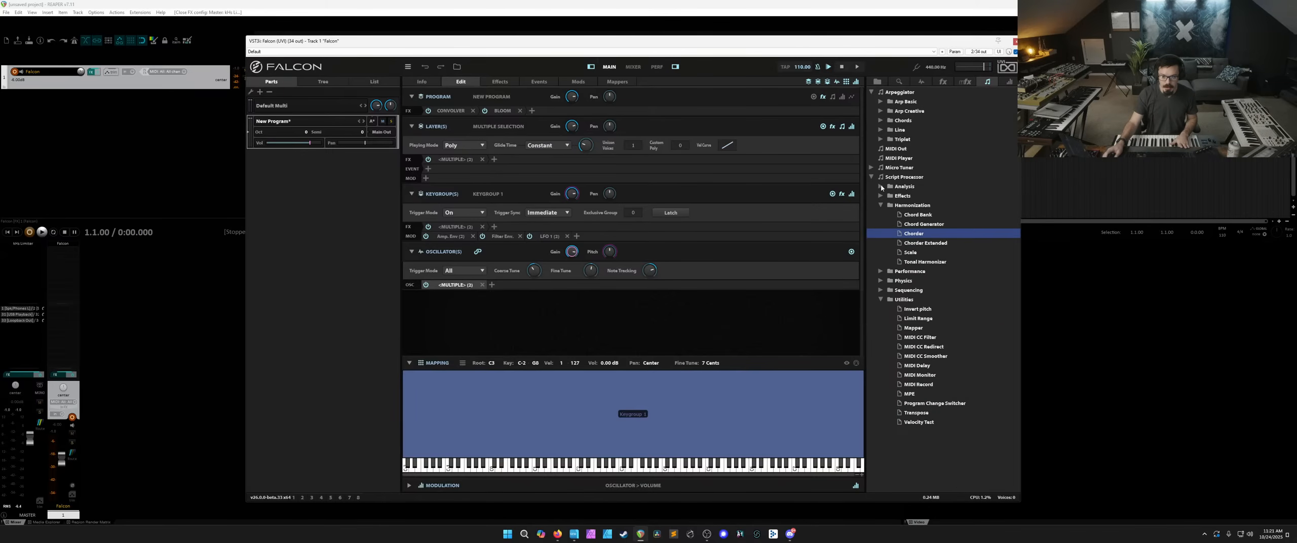
{"action": "left_click", "coordinate": [882, 281]}
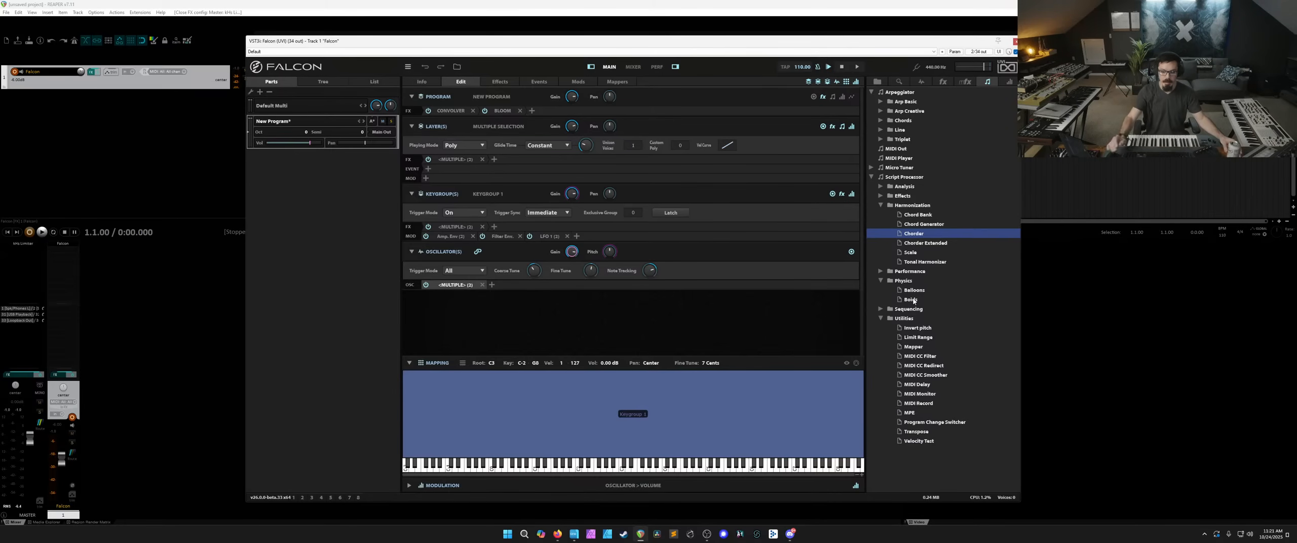
{"action": "left_click", "coordinate": [881, 273]}
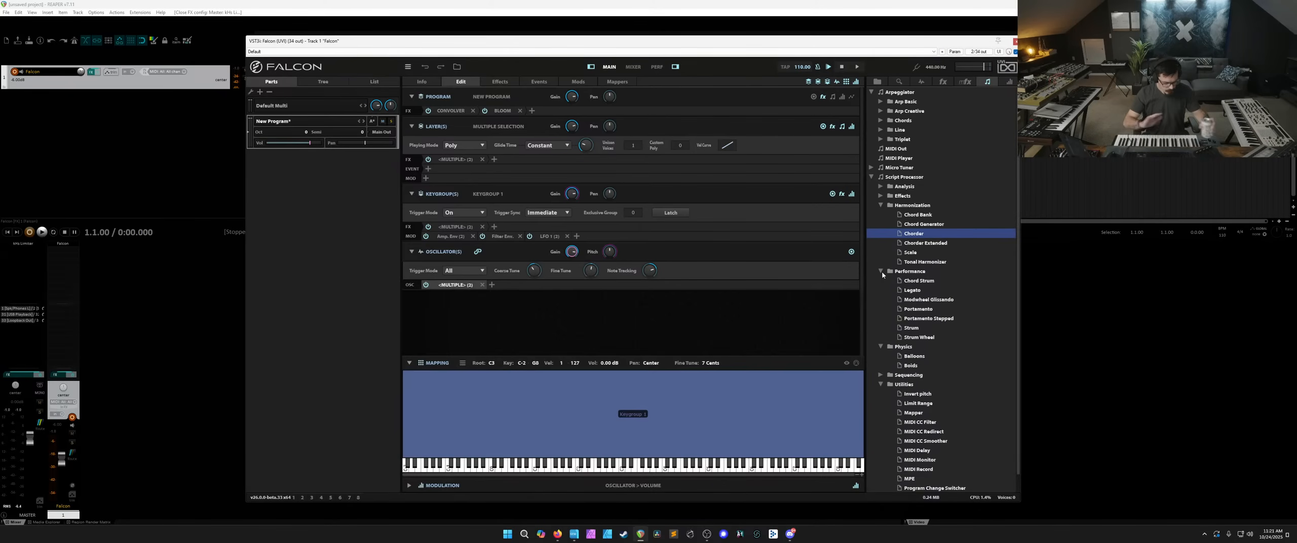
{"action": "left_click", "coordinate": [882, 272]}
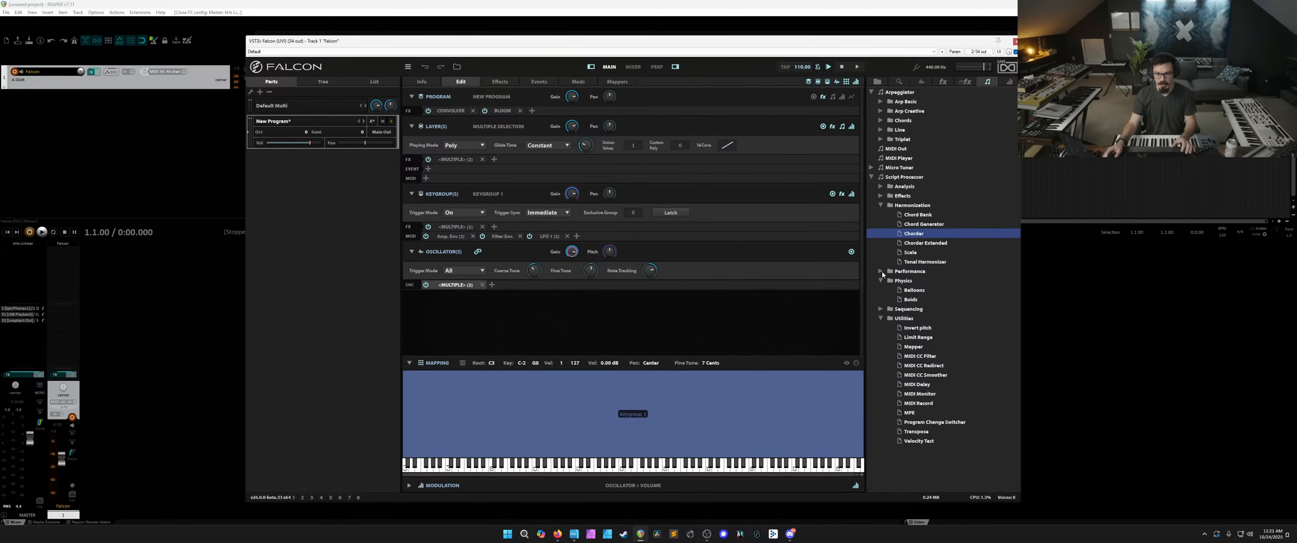
Add the MPE utility script as an event processor at program level.
{"action": "left_click", "coordinate": [882, 281]}
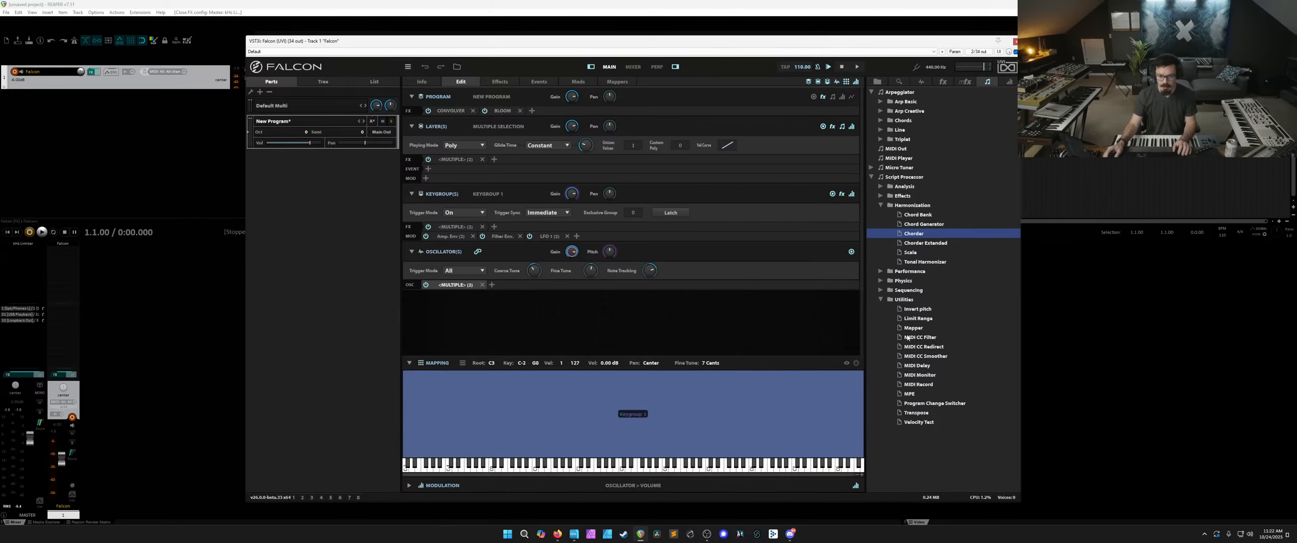
{"action": "left_click", "coordinate": [909, 394]}
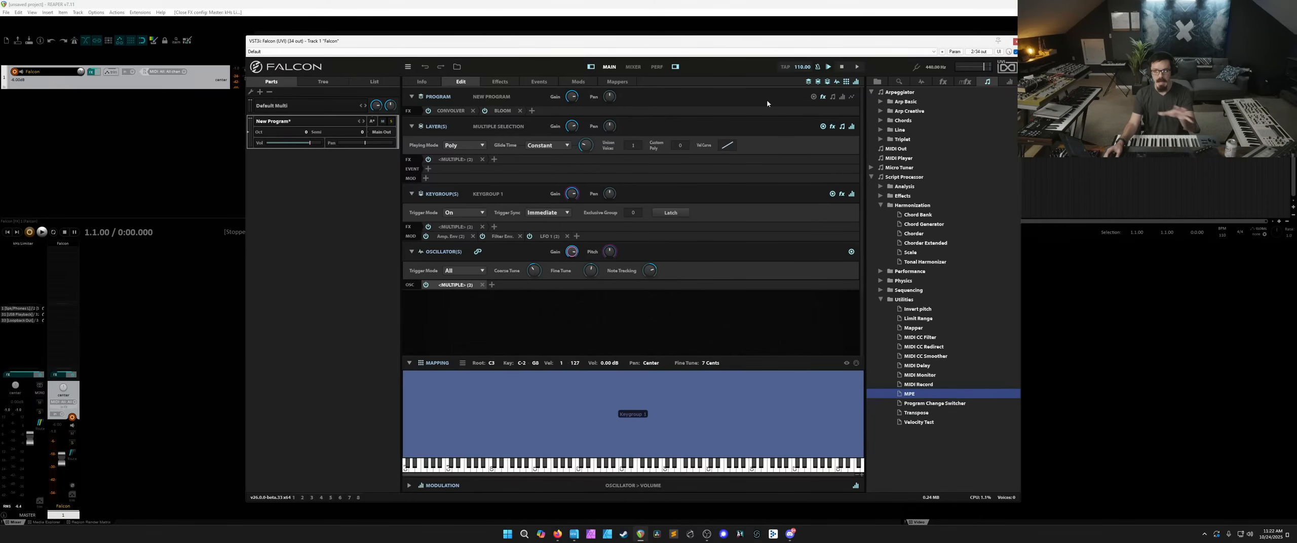
{"action": "left_click", "coordinate": [833, 98]}
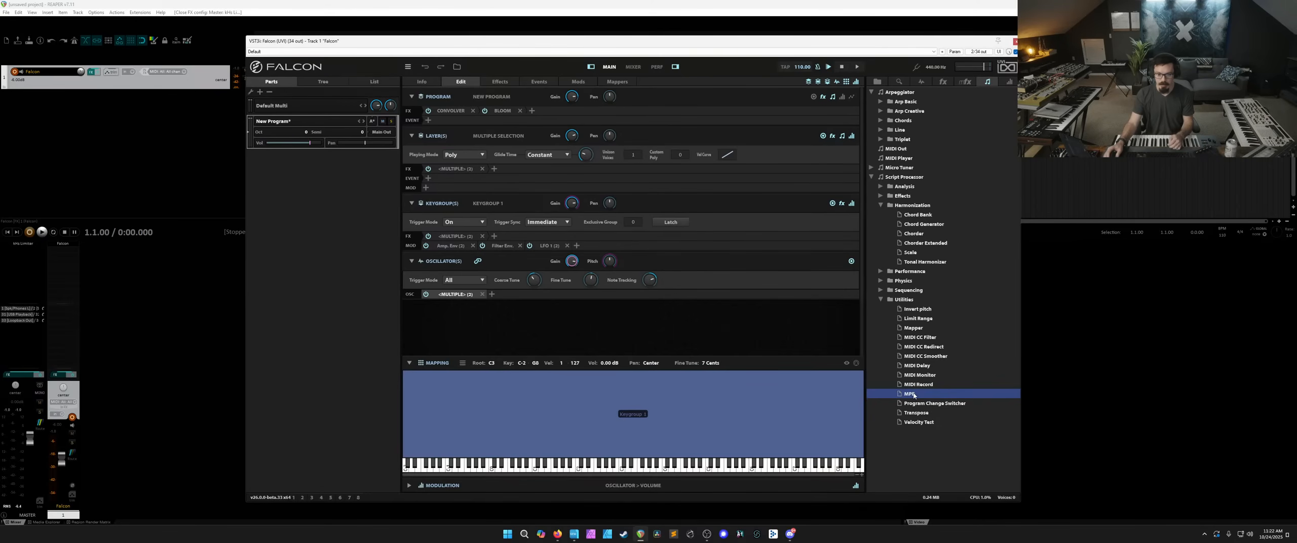
{"action": "left_click", "coordinate": [427, 120]}
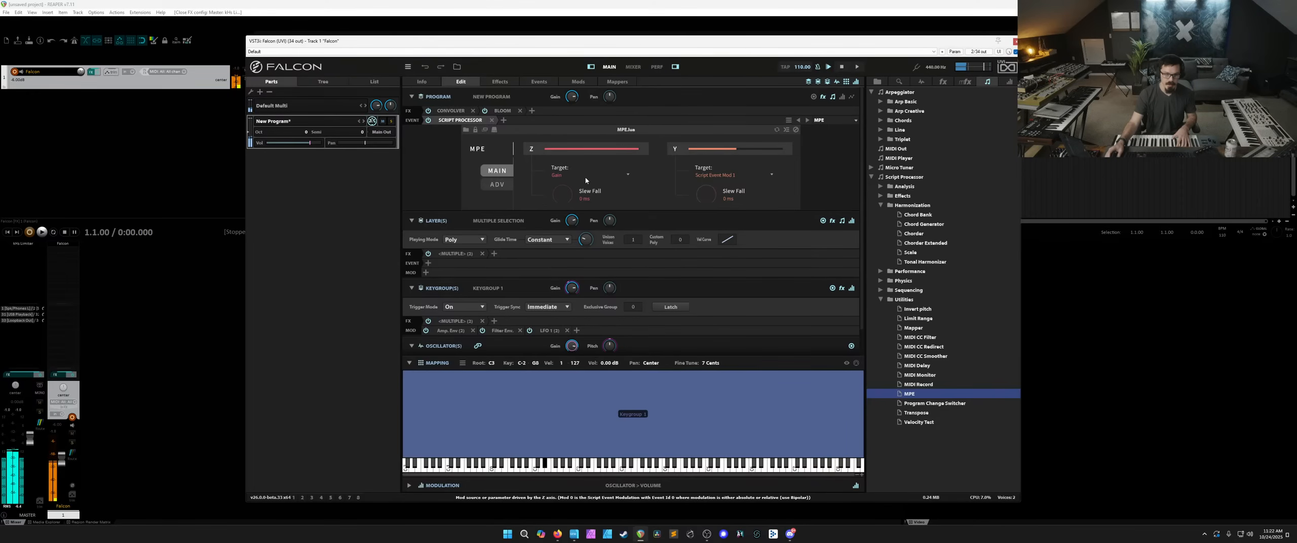
Review the MPE script's advanced page and set the Z axis target to Script Event Mod 0.
{"action": "left_click", "coordinate": [498, 183]}
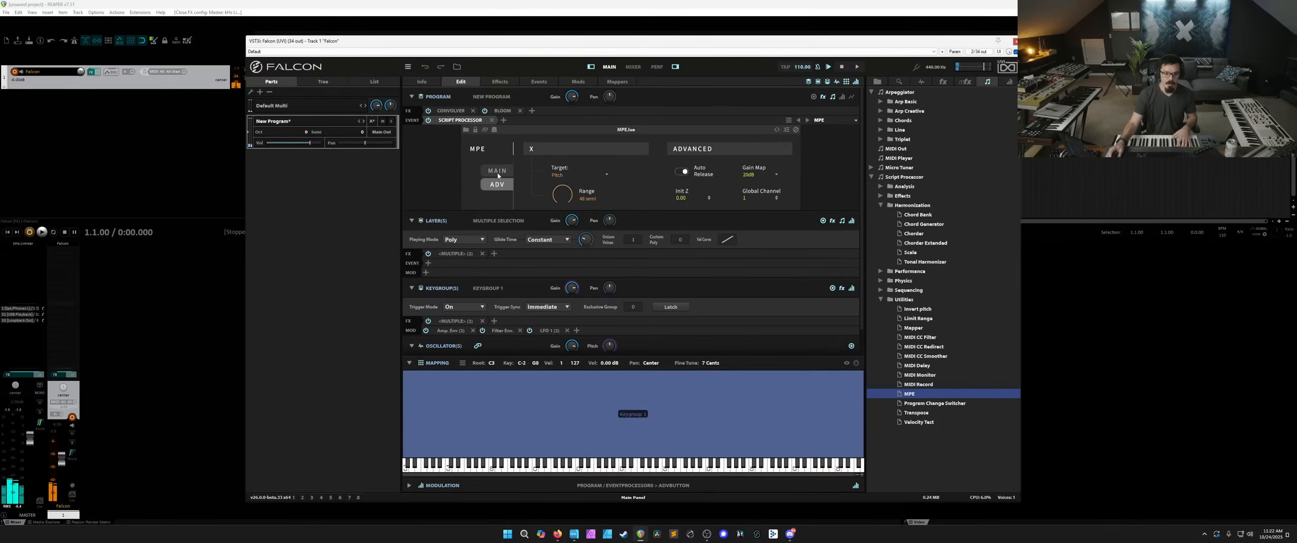
{"action": "left_click", "coordinate": [498, 172]}
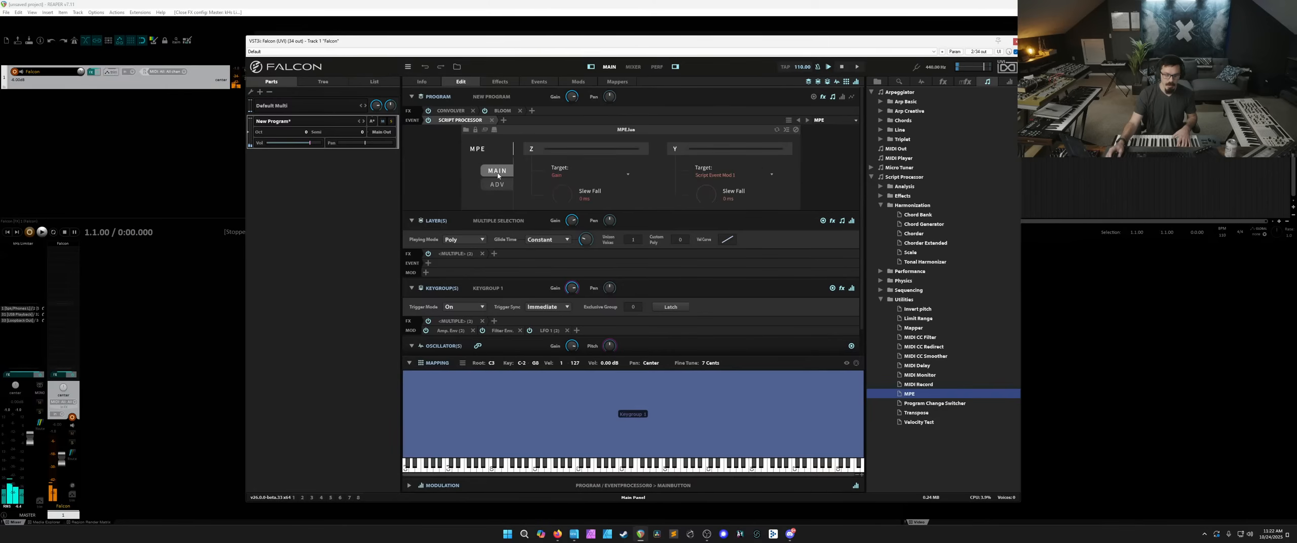
{"action": "left_click", "coordinate": [583, 179]}
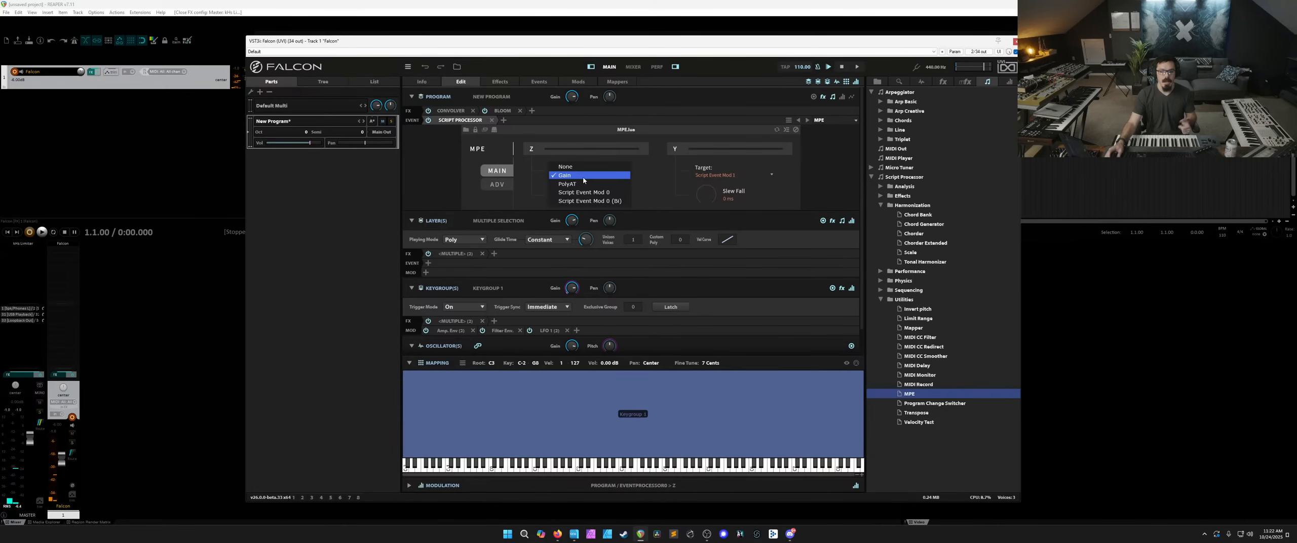
{"action": "left_click", "coordinate": [587, 184]}
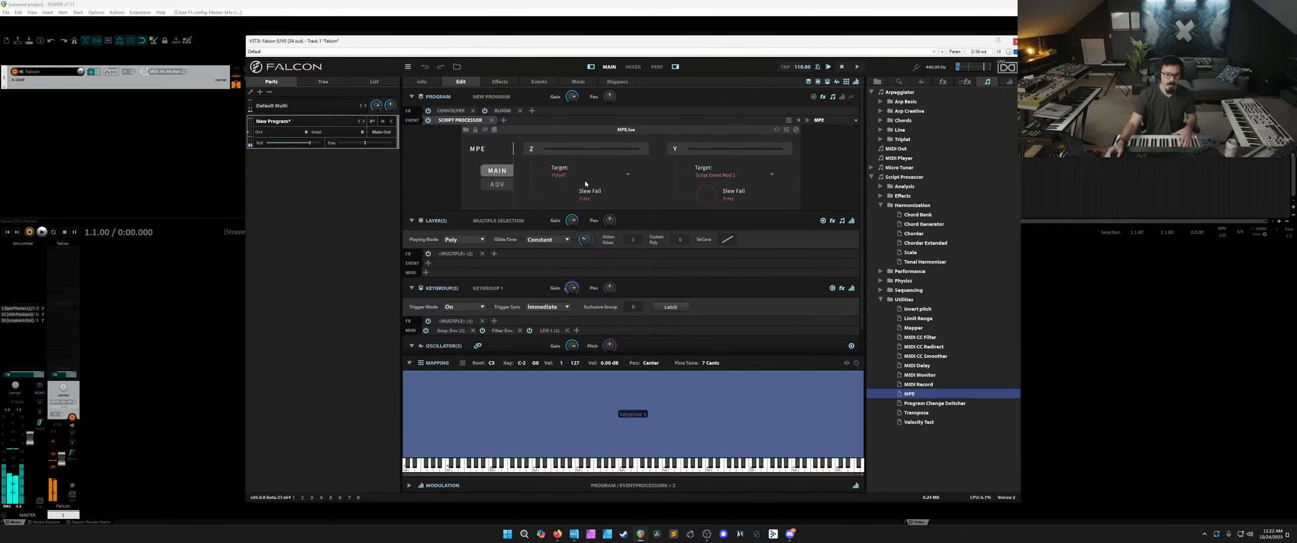
{"action": "left_click", "coordinate": [585, 177]}
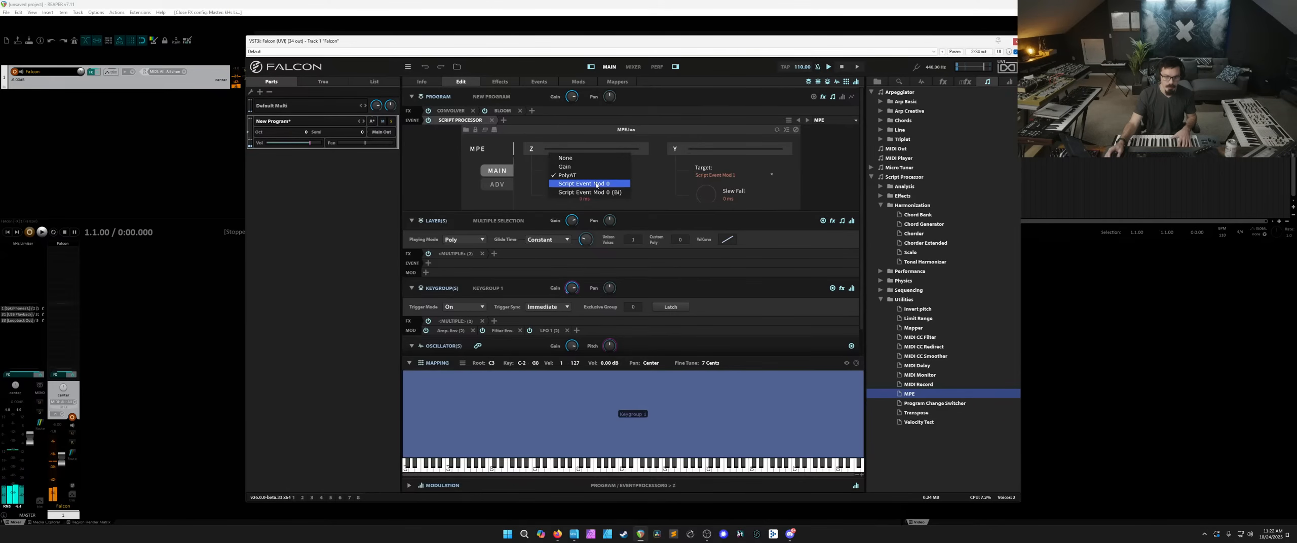
{"action": "left_click", "coordinate": [595, 184]}
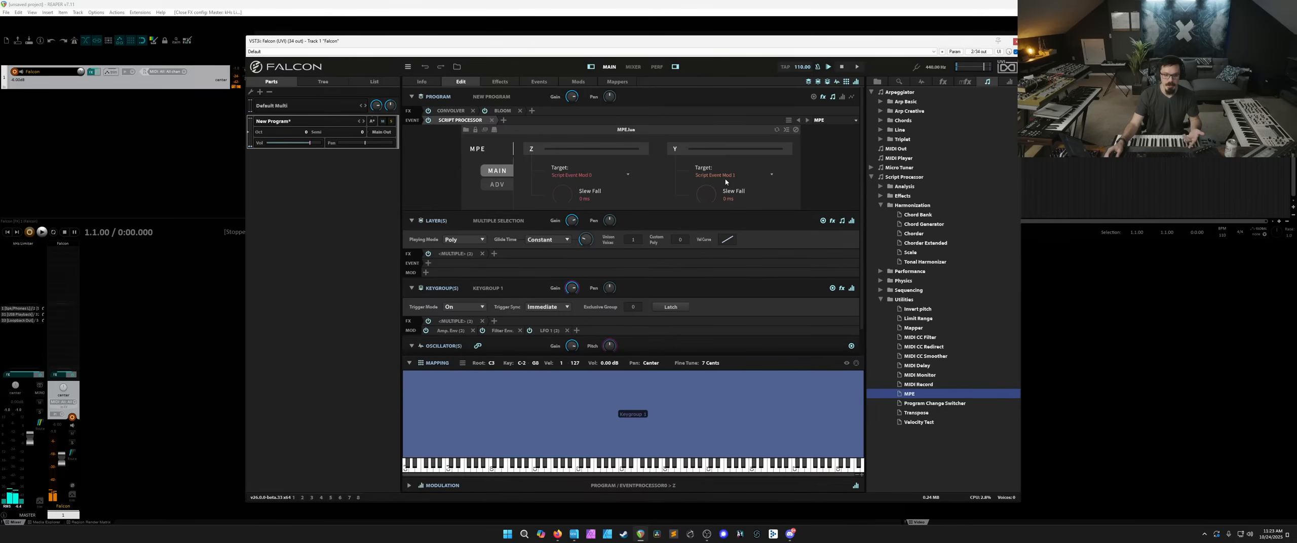
{"action": "scroll", "coordinate": [635, 181], "scroll_direction": "down", "scroll_amount": 1}
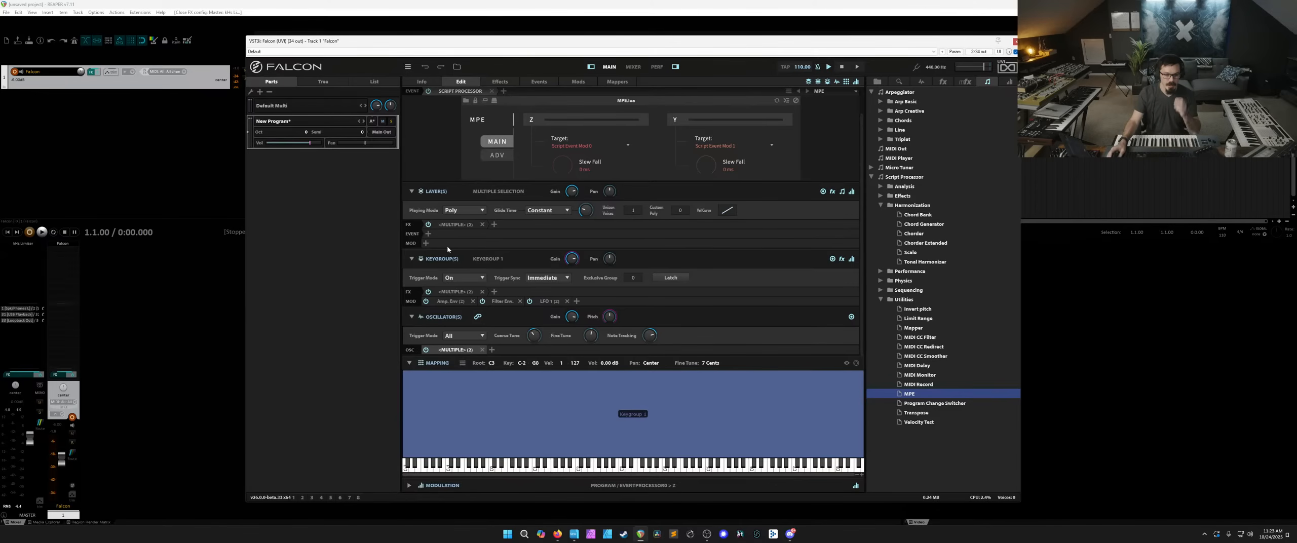
Select only the FM layer and display its keygroup's filter envelope and Ladder filter settings.
{"action": "left_click", "coordinate": [324, 83]}
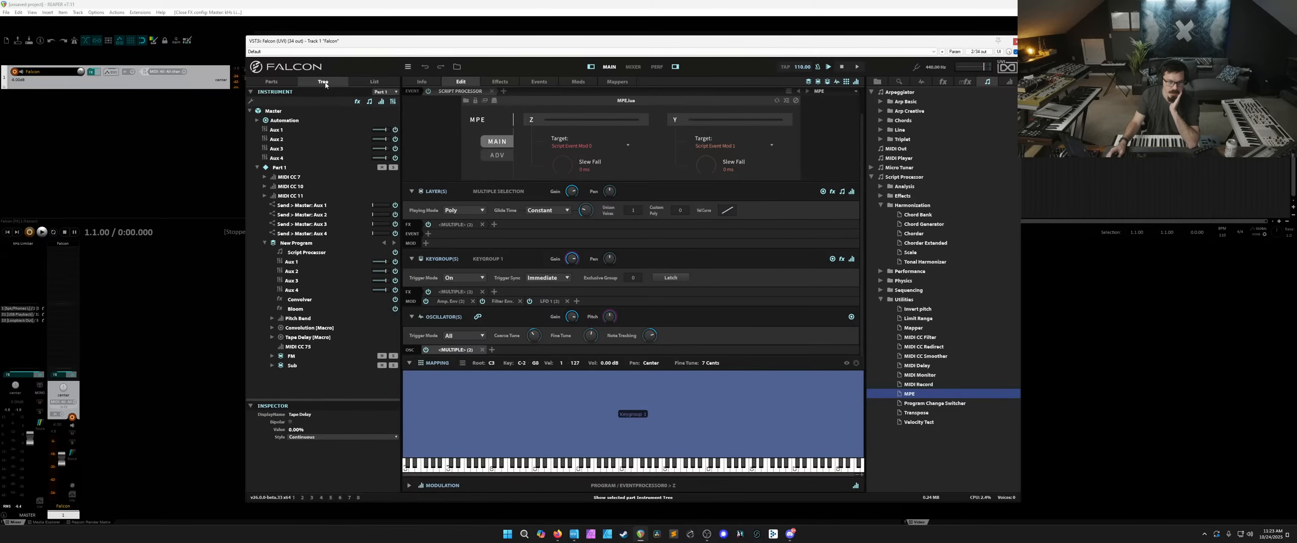
{"action": "left_click", "coordinate": [374, 81]}
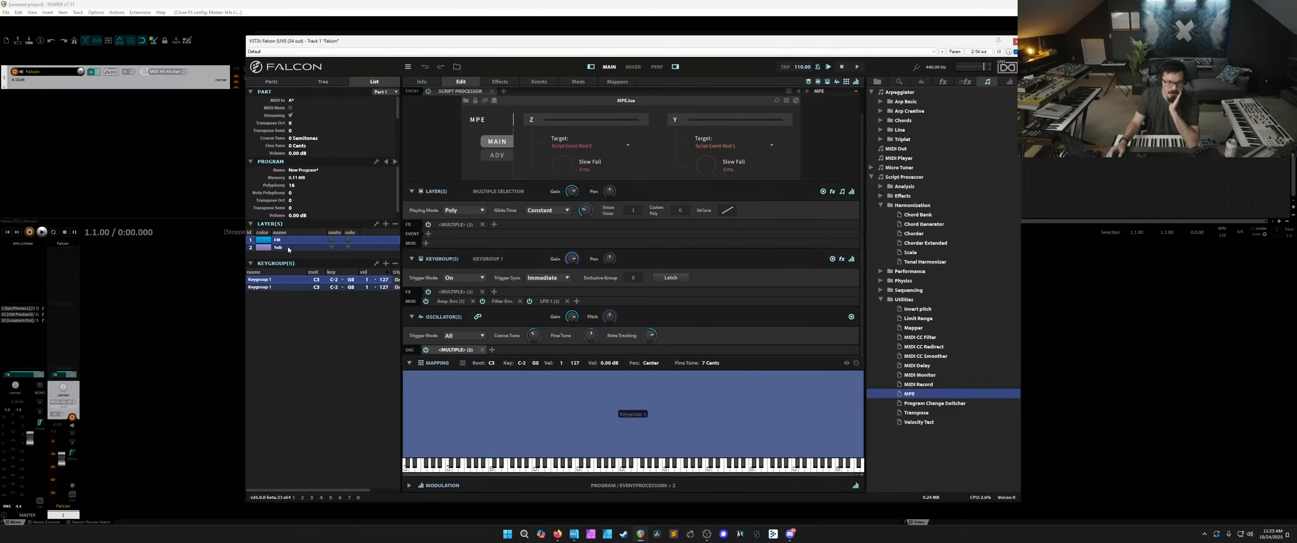
{"action": "left_click", "coordinate": [281, 240]}
{"action": "left_click", "coordinate": [487, 302]}
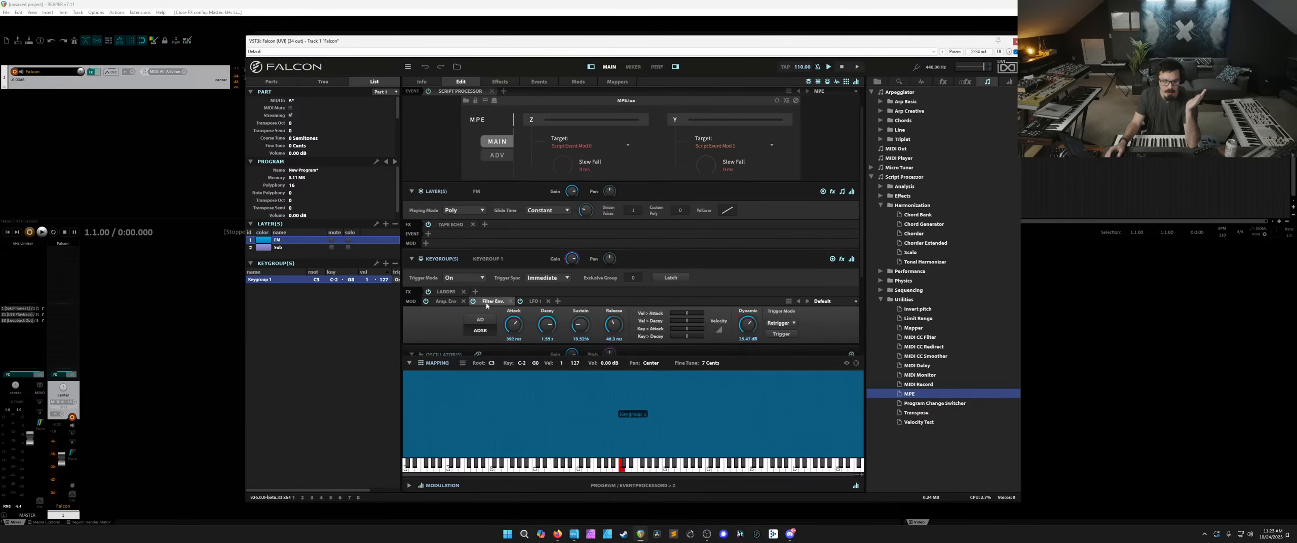
{"action": "left_click", "coordinate": [445, 292]}
{"action": "scroll", "coordinate": [477, 288], "scroll_direction": "down", "scroll_amount": 2}
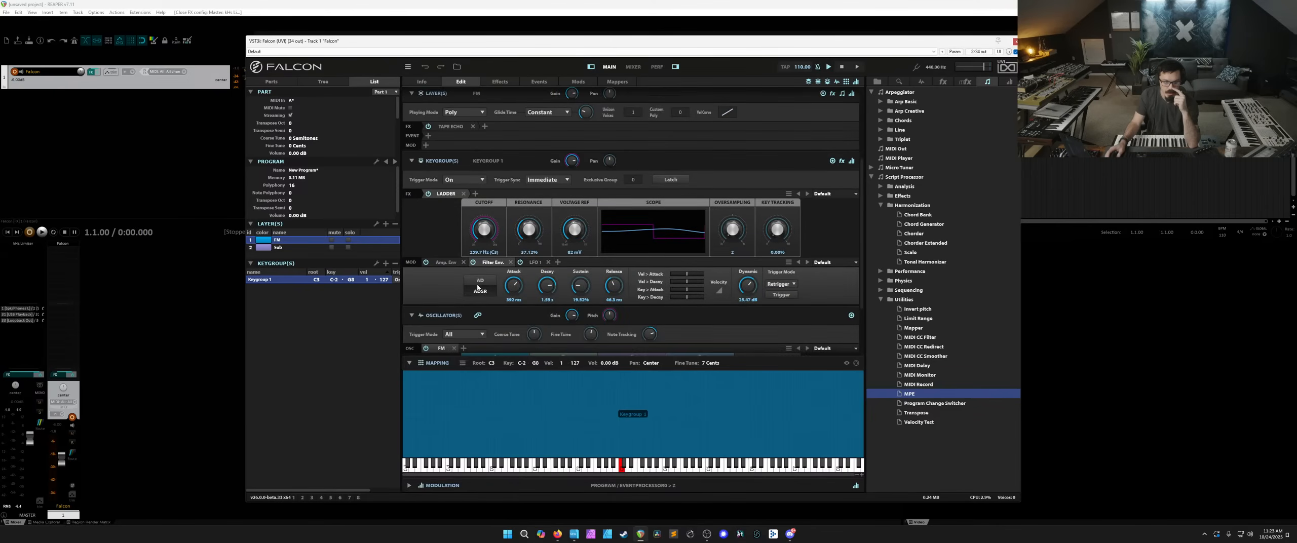
{"action": "scroll", "coordinate": [463, 288], "scroll_direction": "up", "scroll_amount": 1}
{"action": "scroll", "coordinate": [474, 284], "scroll_direction": "up", "scroll_amount": 1}
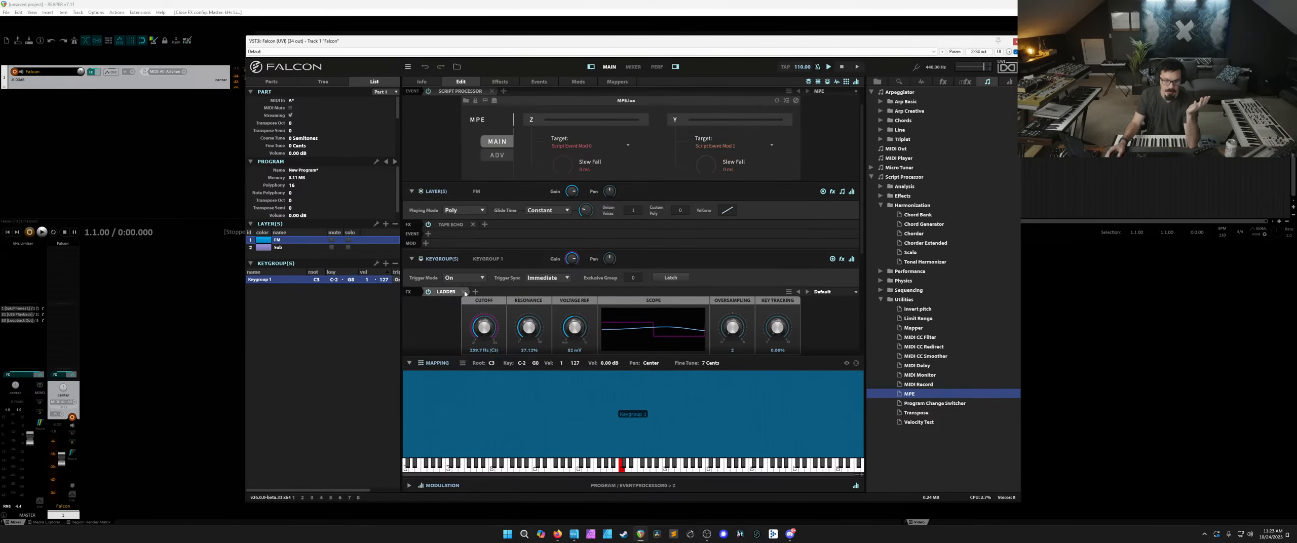
Add a new program-level Script Event Modulation to the FM layer's Ladder cutoff and open that modulator's settings.
{"action": "right_click", "coordinate": [487, 335]}
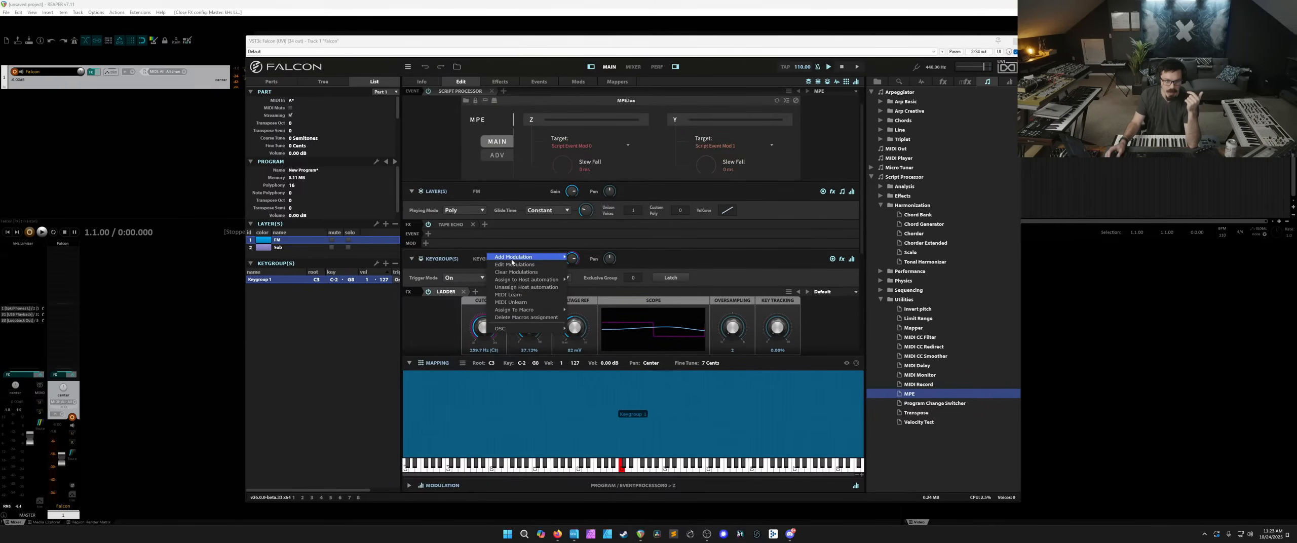
{"action": "mouse_move", "coordinate": [532, 257]}
{"action": "mouse_move", "coordinate": [587, 383]}
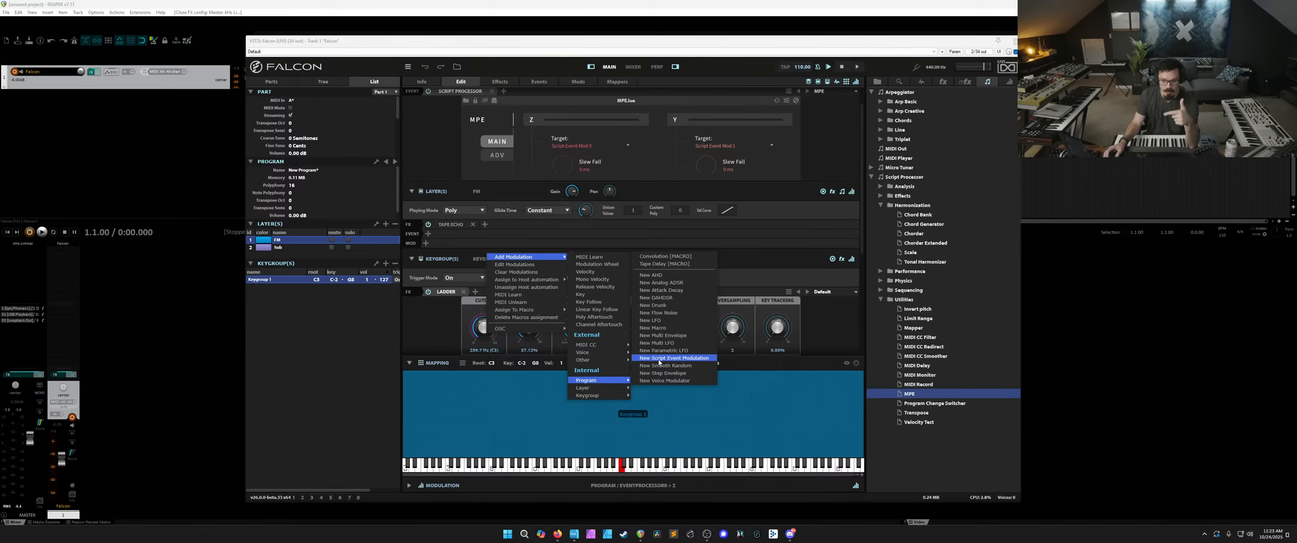
{"action": "left_click", "coordinate": [658, 358]}
{"action": "right_click", "coordinate": [480, 326]}
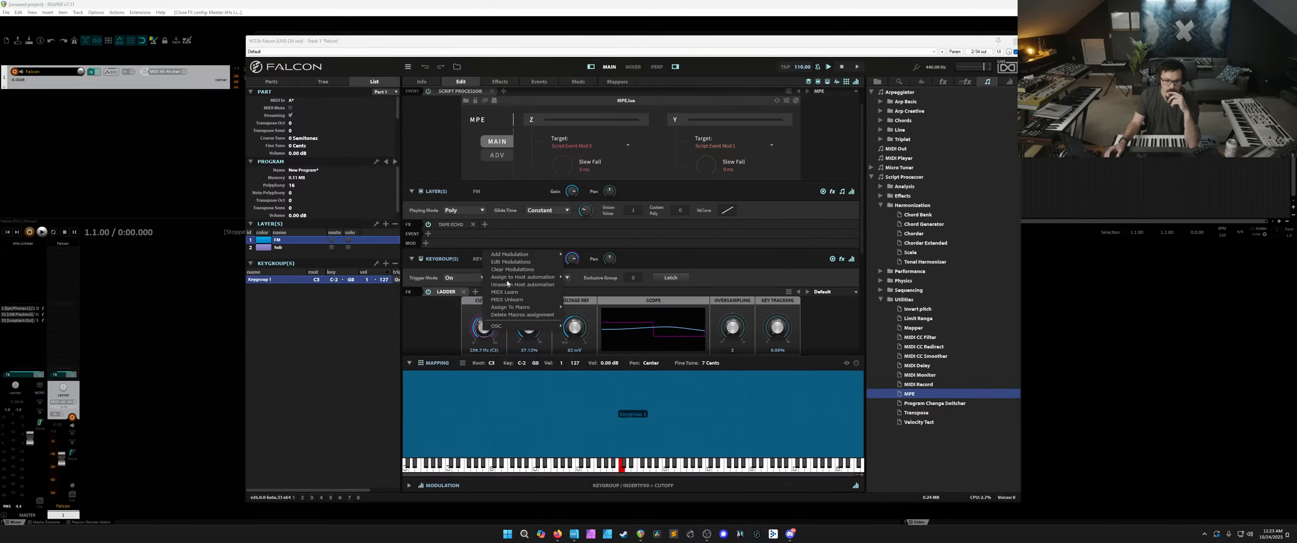
{"action": "left_click", "coordinate": [511, 262]}
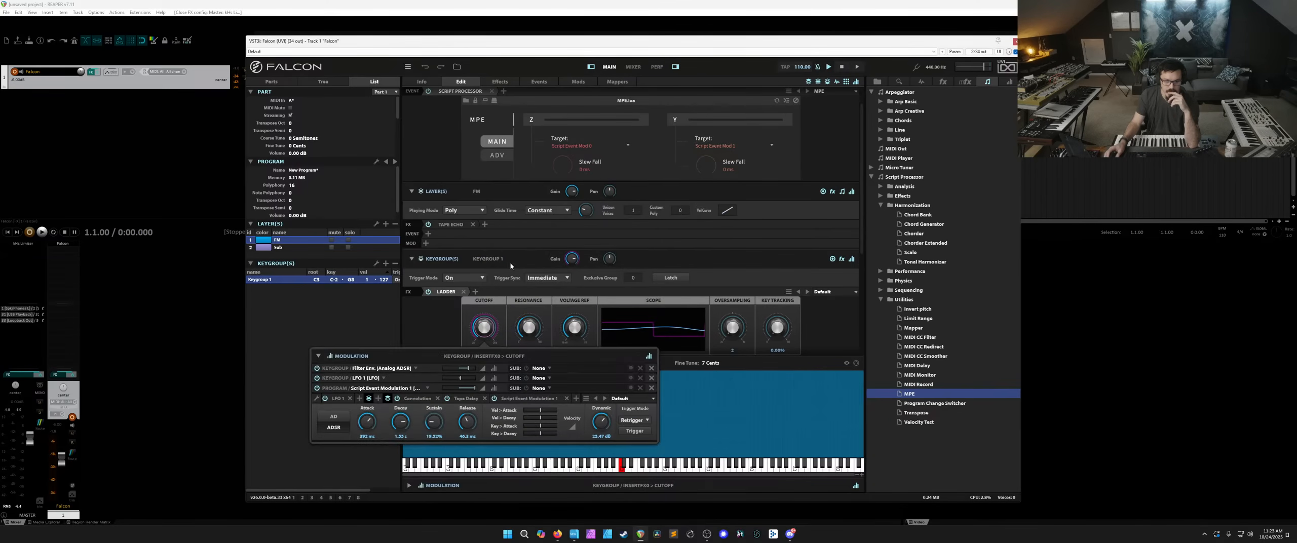
{"action": "mouse_move", "coordinate": [469, 394]}
{"action": "left_click", "coordinate": [415, 389]}
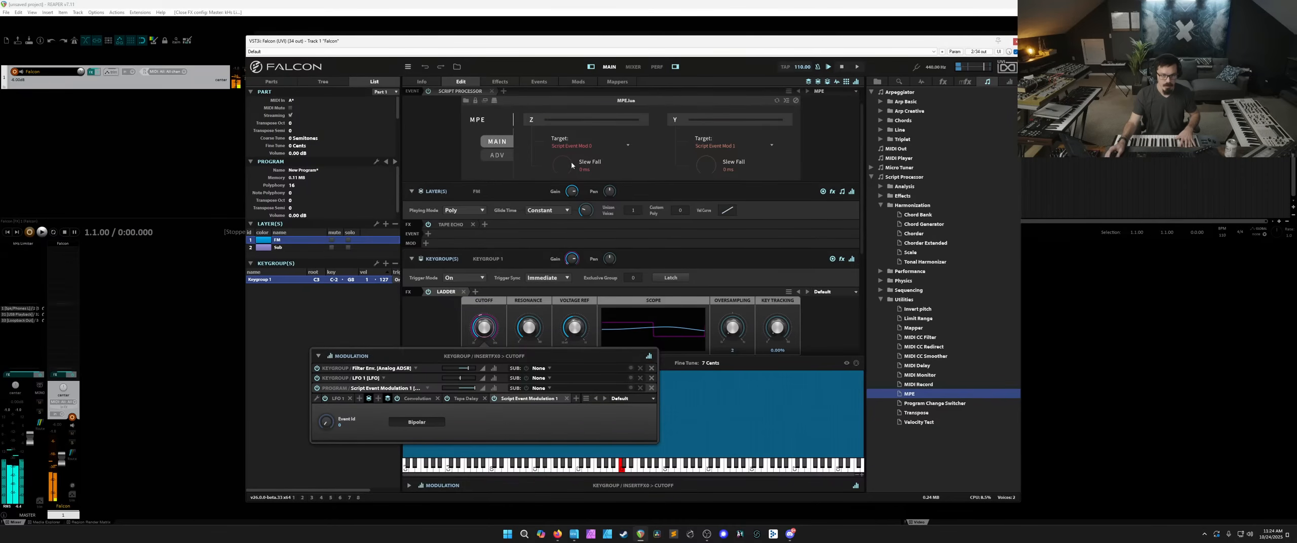
Raise the MPE Z axis Slow Fall to about 281 ms and reduce the Script Event Modulation amount on the Ladder cutoff.
{"action": "left_click_drag", "start_coordinate": [571, 162], "coordinate": [569, 140]}
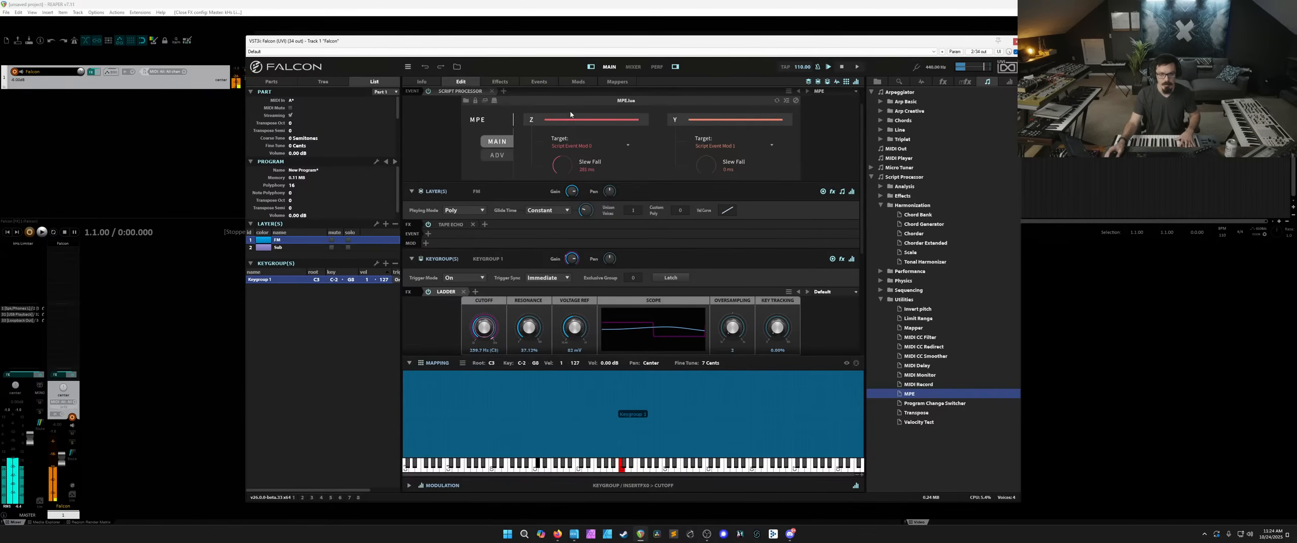
{"action": "right_click", "coordinate": [488, 326]}
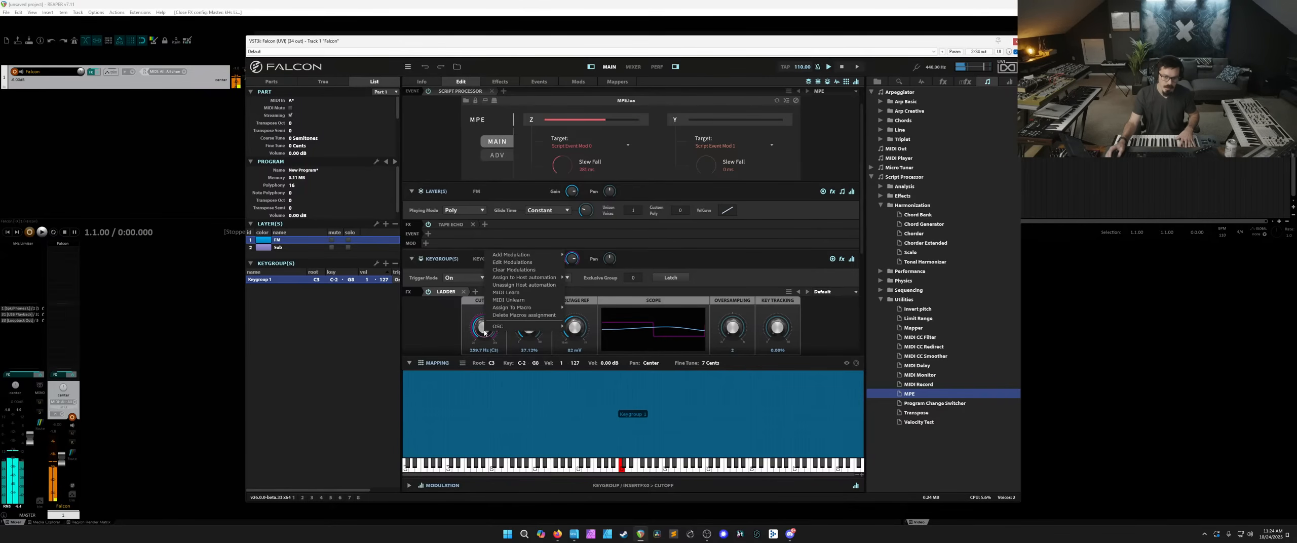
{"action": "left_click", "coordinate": [510, 263]}
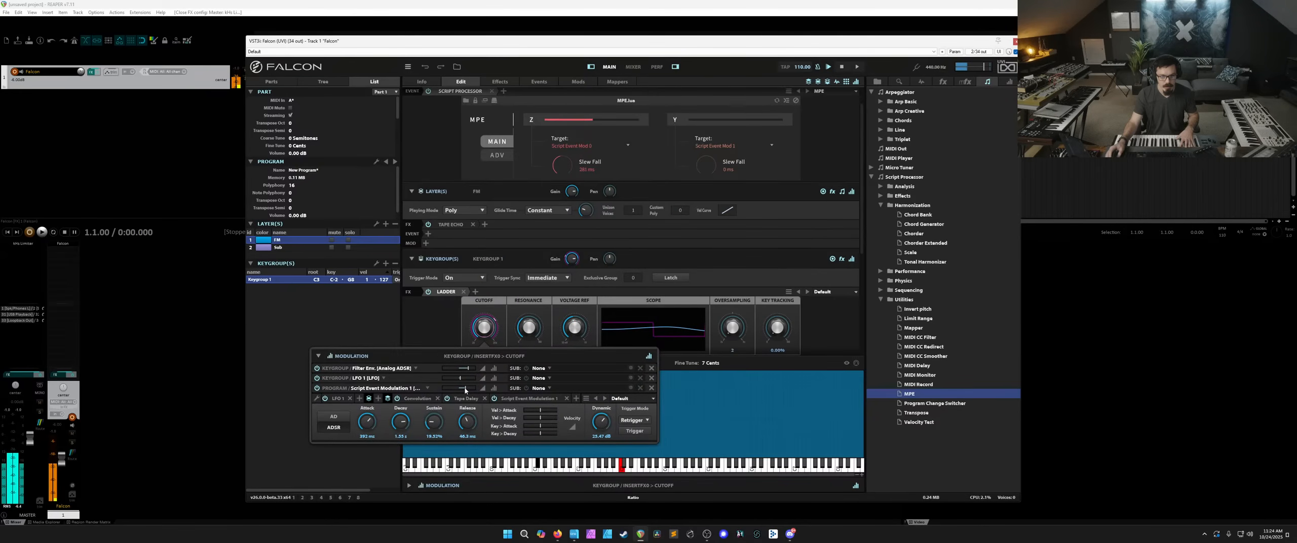
{"action": "left_click", "coordinate": [818, 326]}
Load the Square Cute preset into the FM oscillator and raise the oscillator gain and the Falcon track's mixer volume.
{"action": "scroll", "coordinate": [819, 322], "scroll_direction": "down", "scroll_amount": 5}
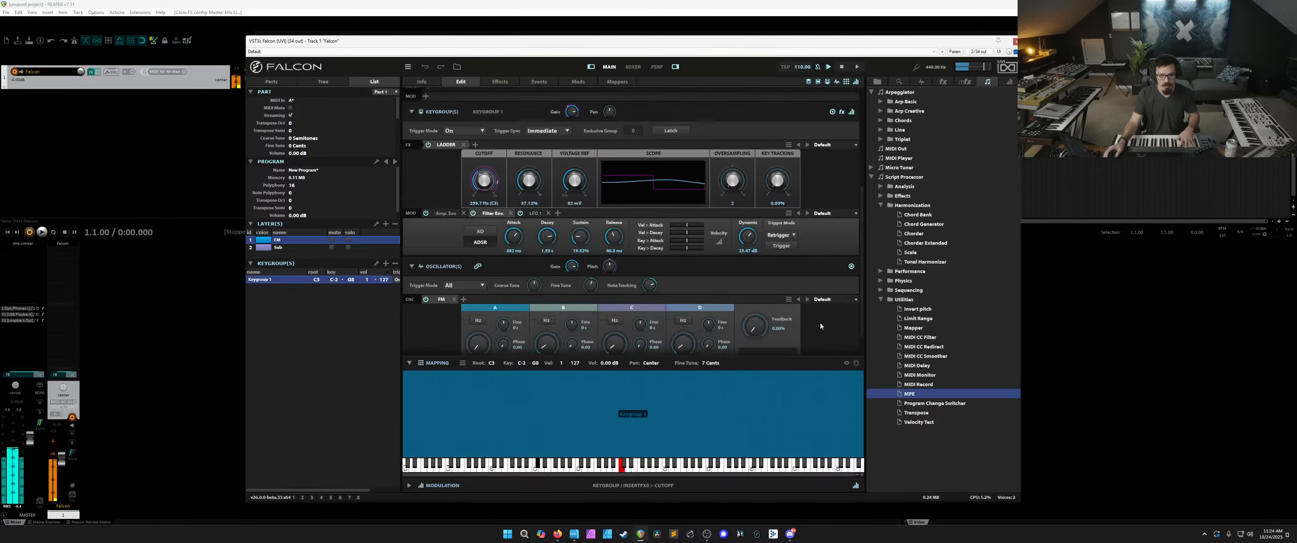
{"action": "left_click", "coordinate": [812, 263]}
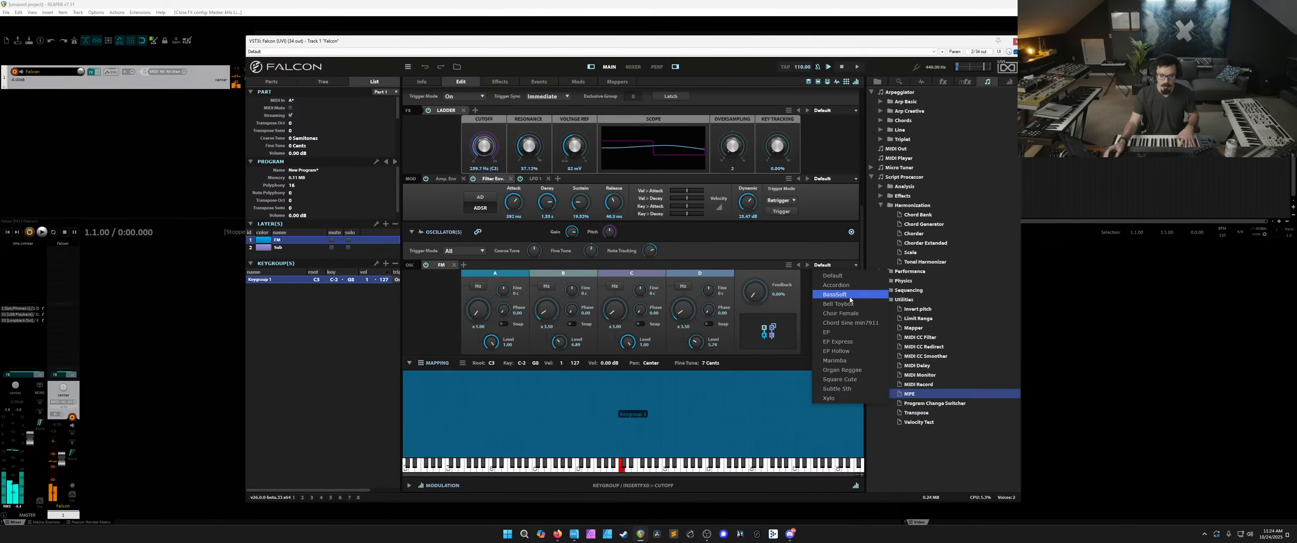
{"action": "left_click", "coordinate": [849, 379]}
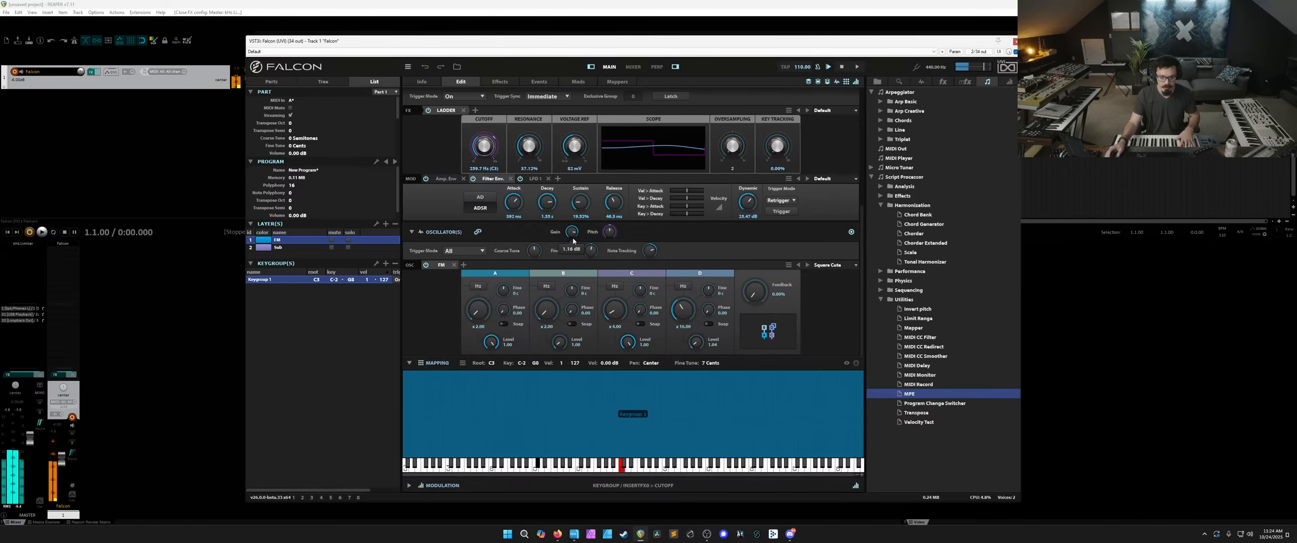
{"action": "mouse_move", "coordinate": [583, 247]}
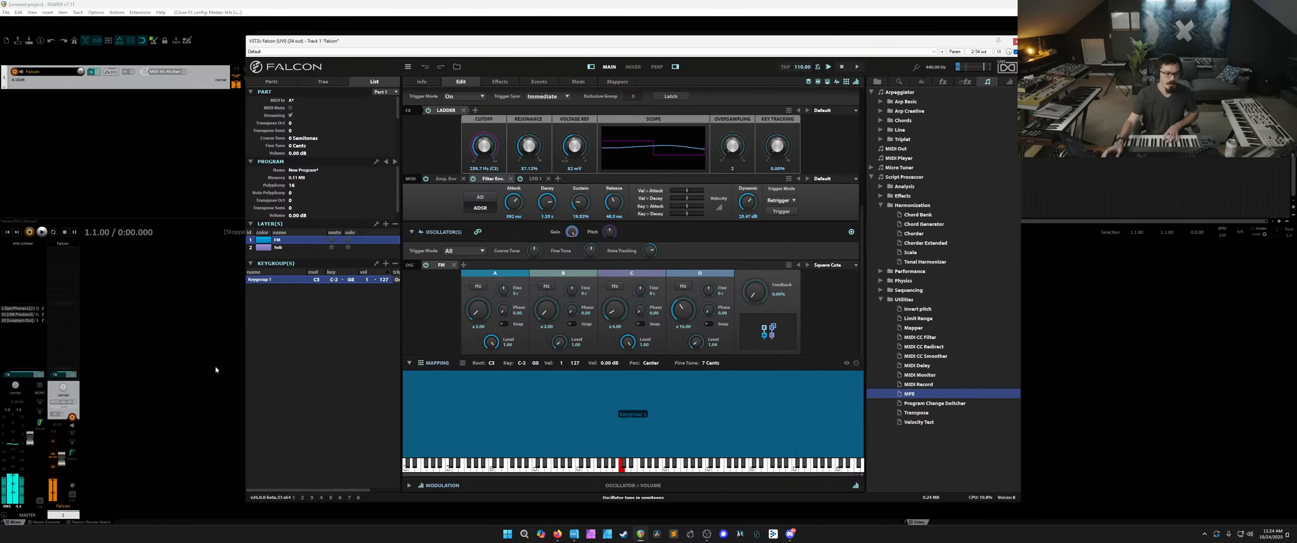
{"action": "left_click_drag", "start_coordinate": [62, 465], "coordinate": [62, 451]}
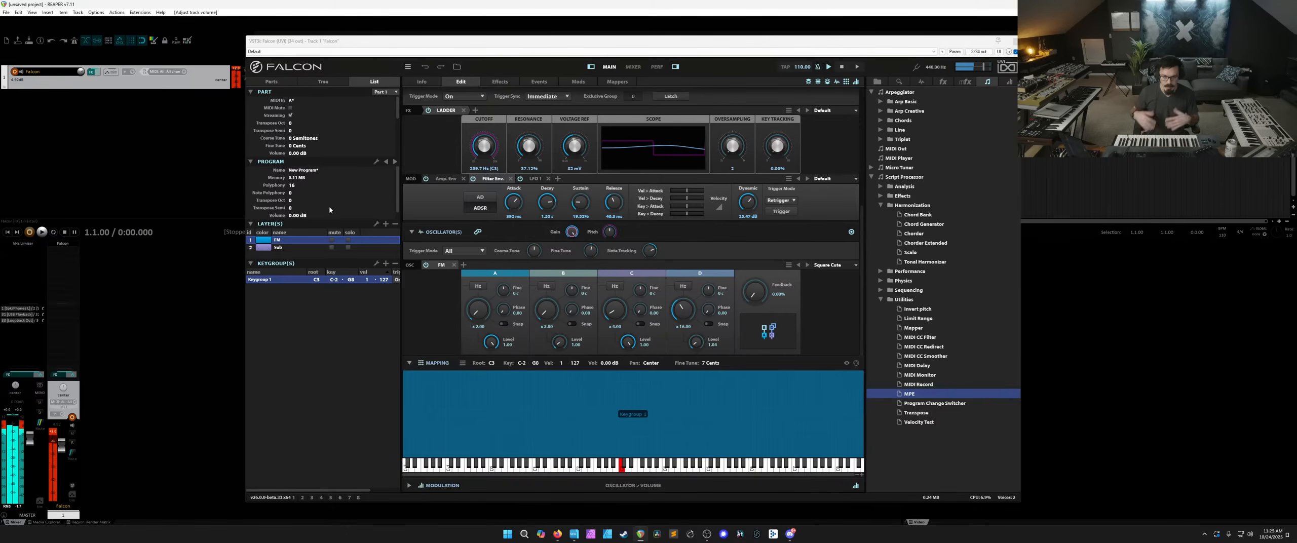
Select the Sub layer and add a new program-level Script Event Modulation to its keygroup filter's cutoff.
{"action": "scroll", "coordinate": [421, 212], "scroll_direction": "up", "scroll_amount": 3}
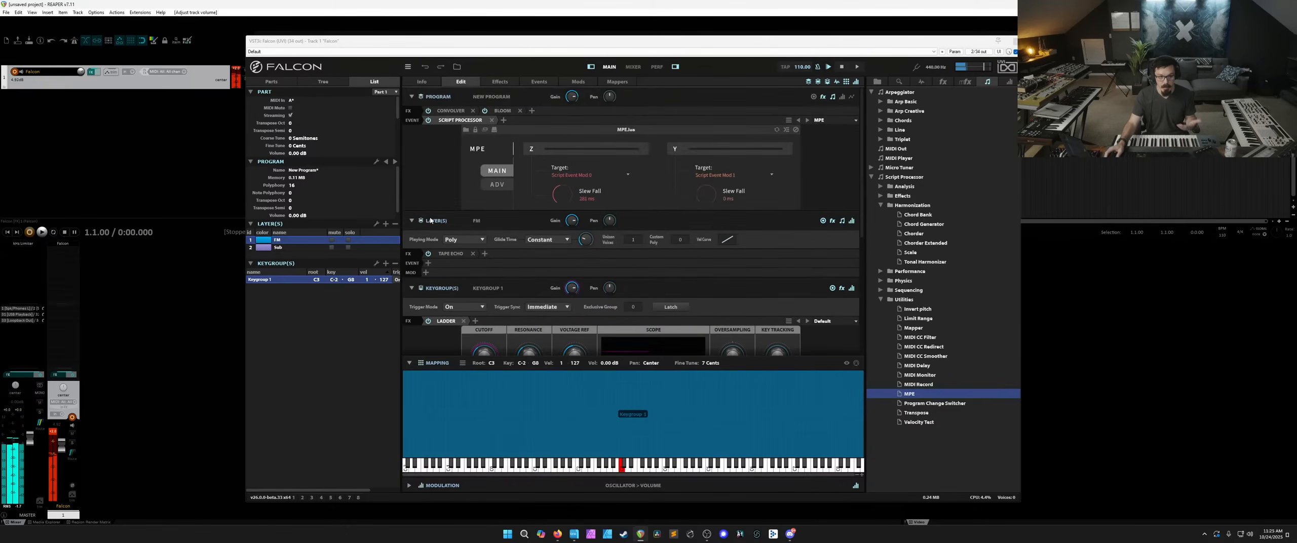
{"action": "left_click", "coordinate": [296, 247]}
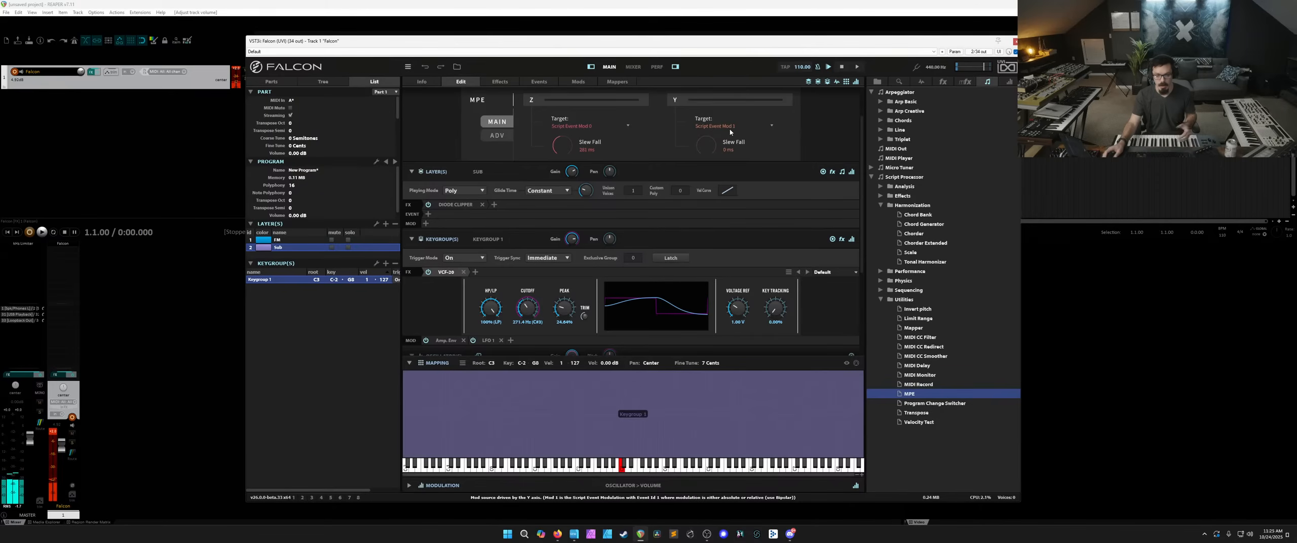
{"action": "right_click", "coordinate": [535, 306]}
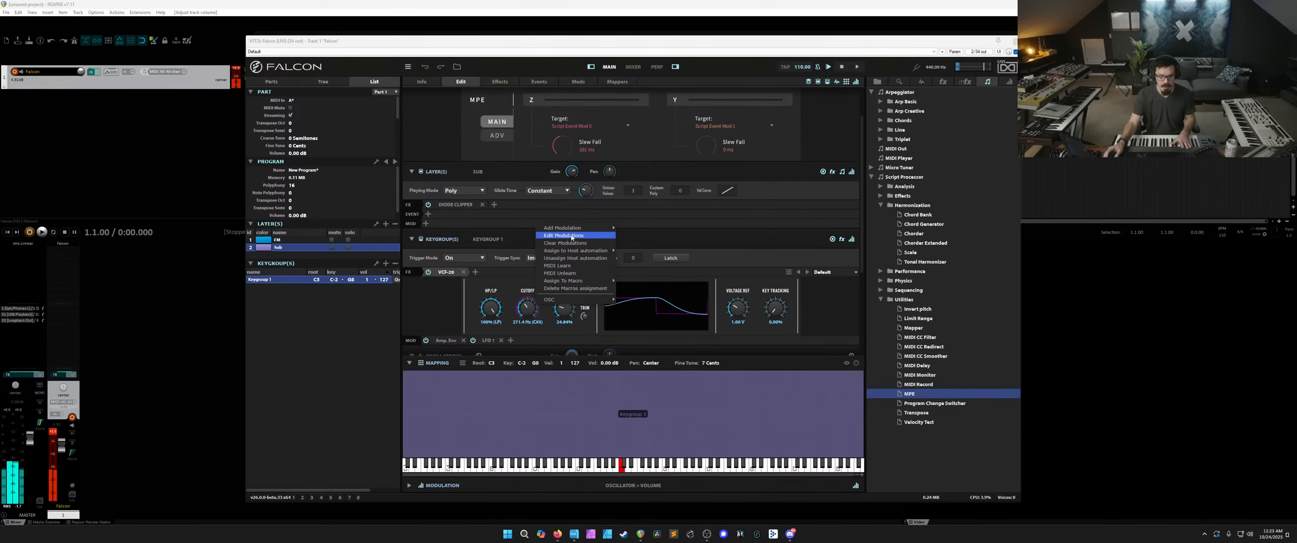
{"action": "mouse_move", "coordinate": [572, 228]}
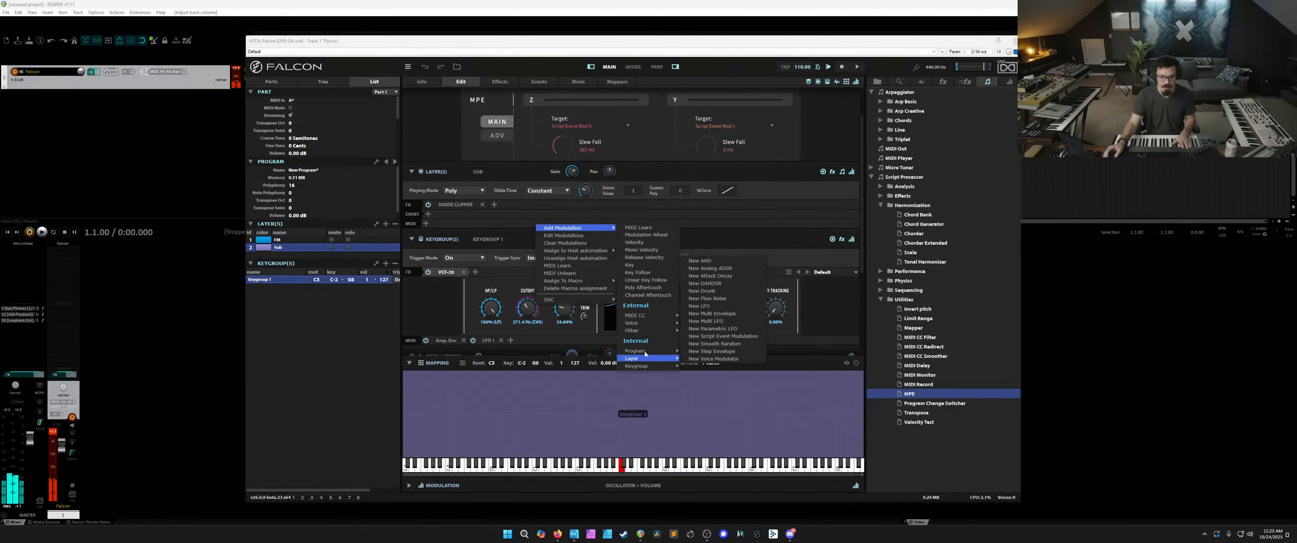
{"action": "mouse_move", "coordinate": [645, 352]}
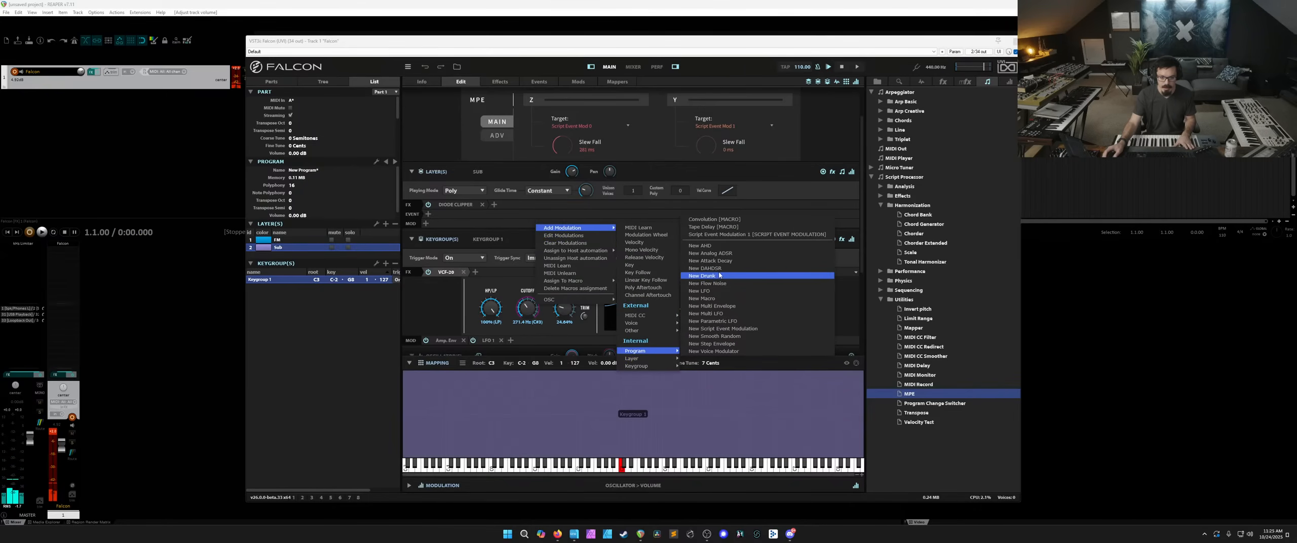
{"action": "left_click", "coordinate": [743, 326]}
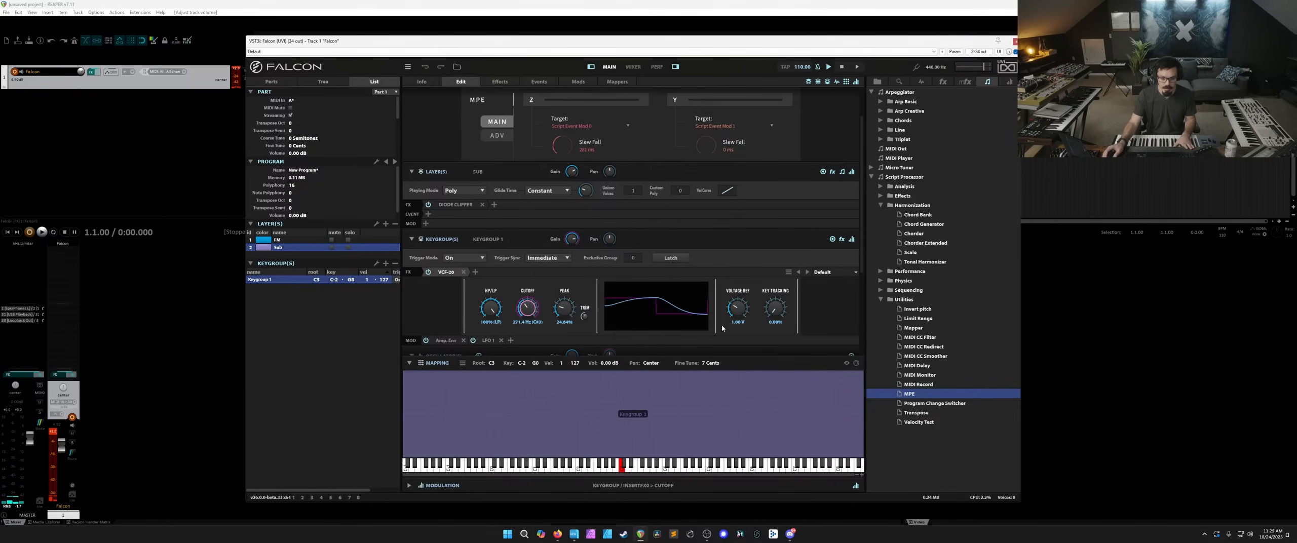
Open the modulations of the Sub keygroup filter's cutoff and check the settings of its program-level Script Event Modulation.
{"action": "right_click", "coordinate": [534, 312]}
{"action": "left_click", "coordinate": [562, 243]}
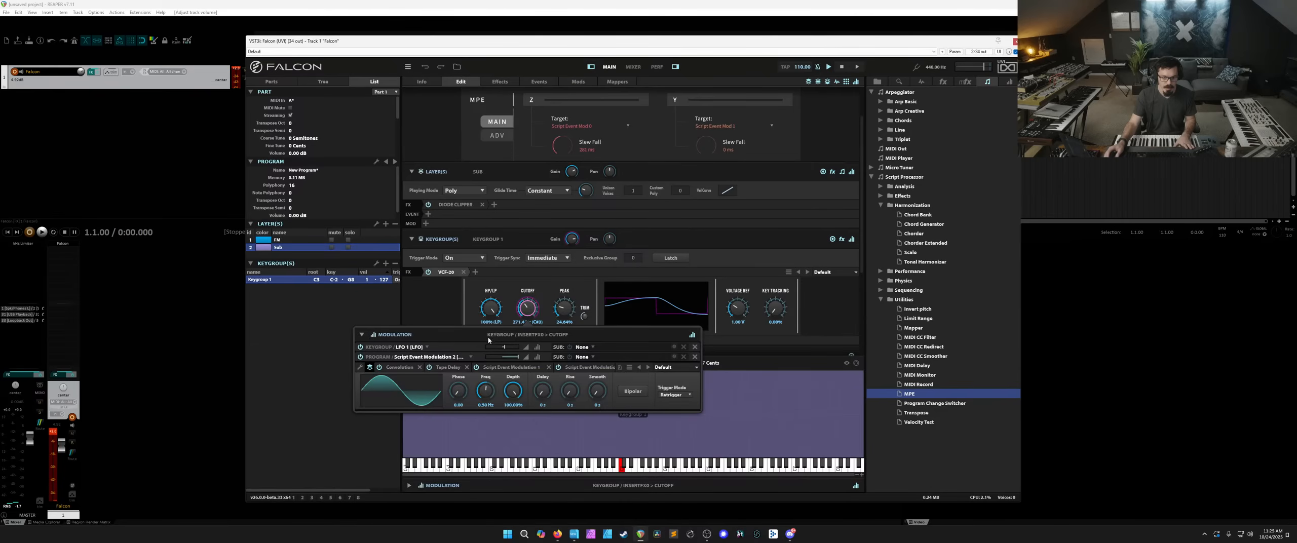
{"action": "left_click", "coordinate": [430, 358]}
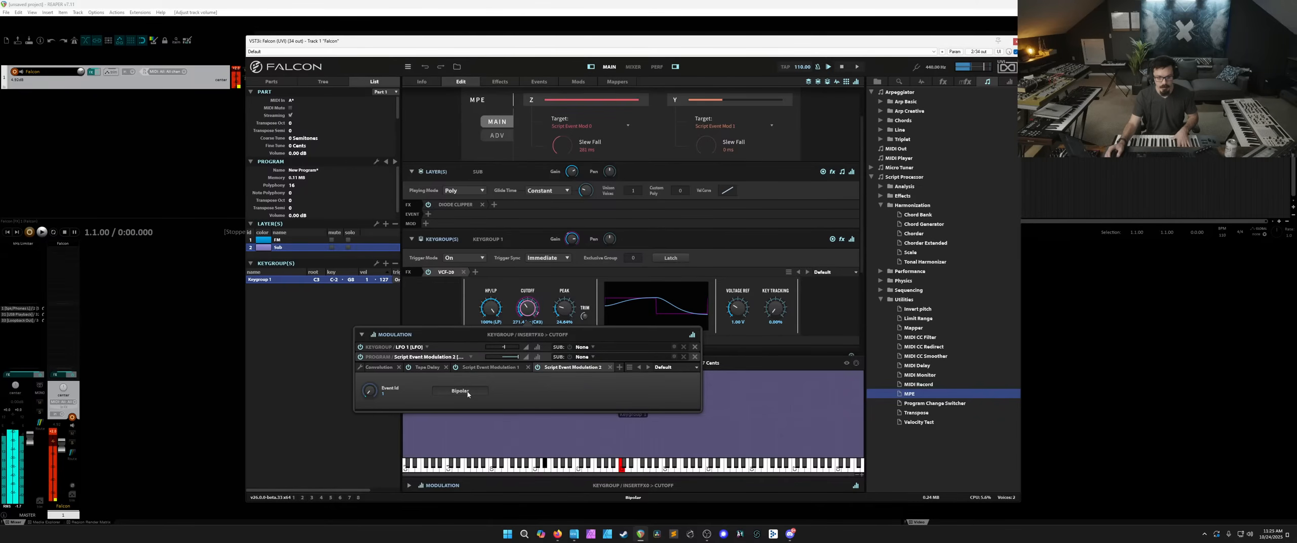
{"action": "left_click", "coordinate": [839, 302]}
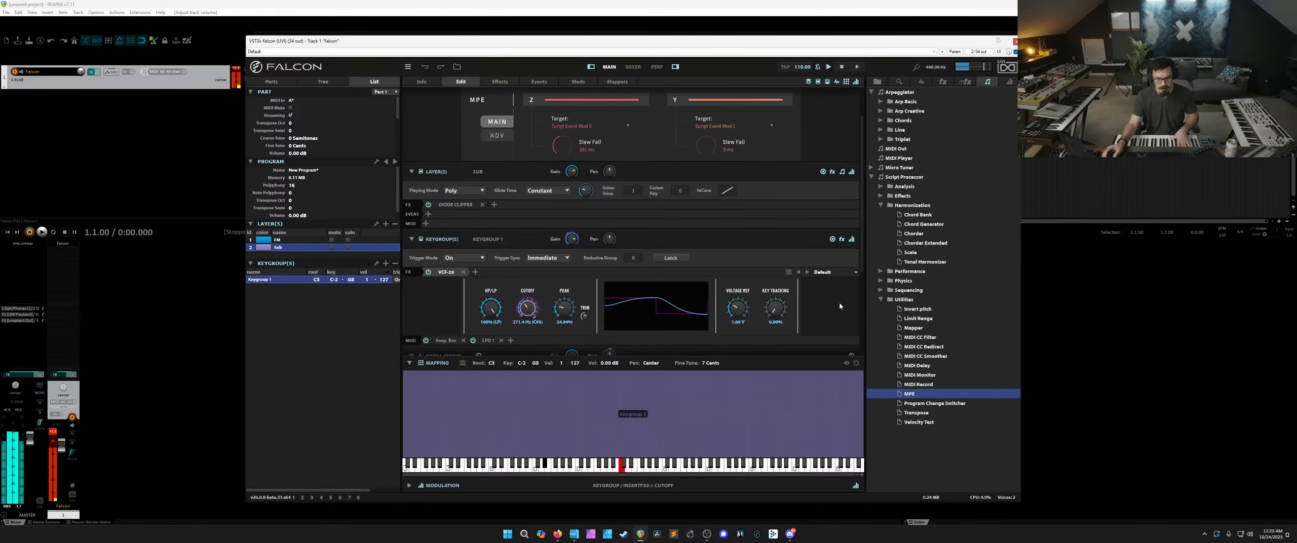
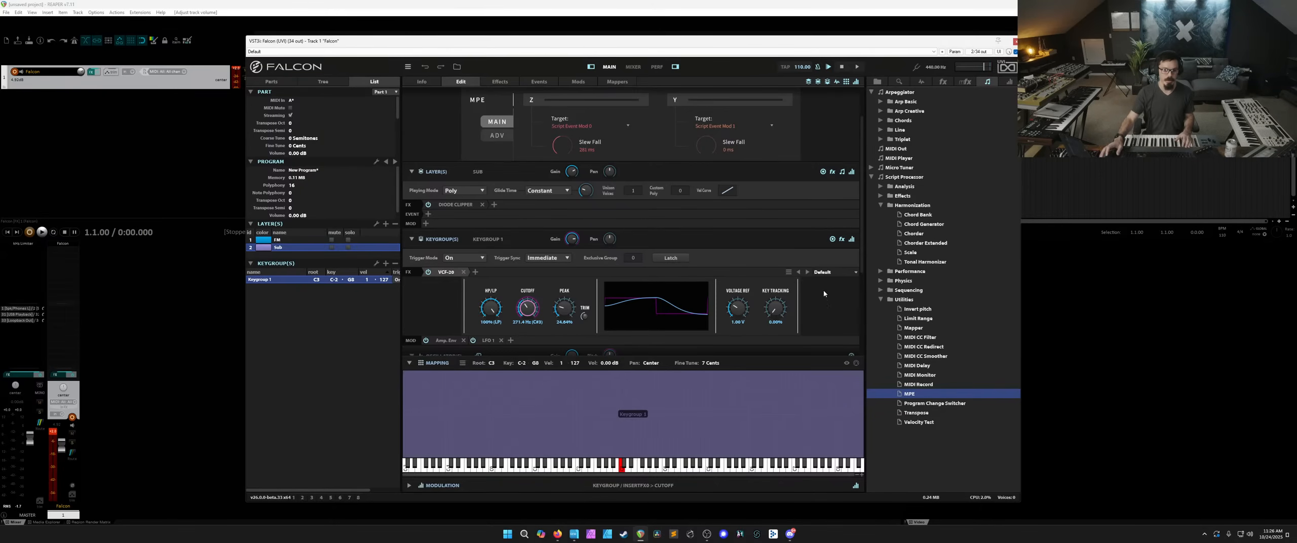
Browse the modulation sources available for the Sub filter's cutoff, including the MIDI CC list.
{"action": "scroll", "coordinate": [513, 247], "scroll_direction": "up", "scroll_amount": 1}
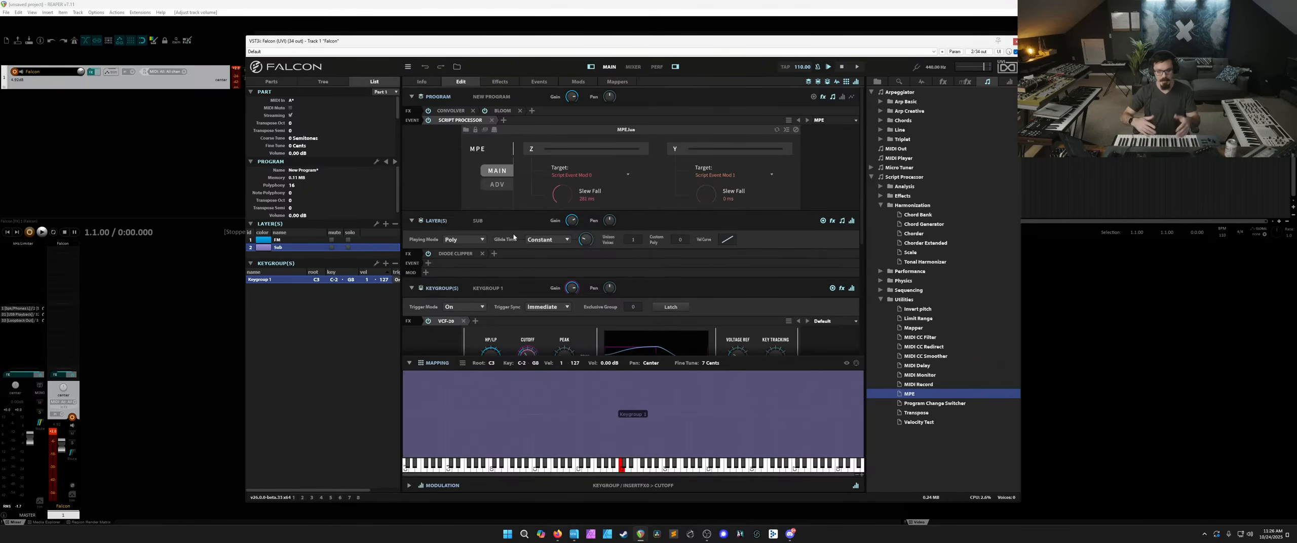
{"action": "scroll", "coordinate": [516, 243], "scroll_direction": "down", "scroll_amount": 2}
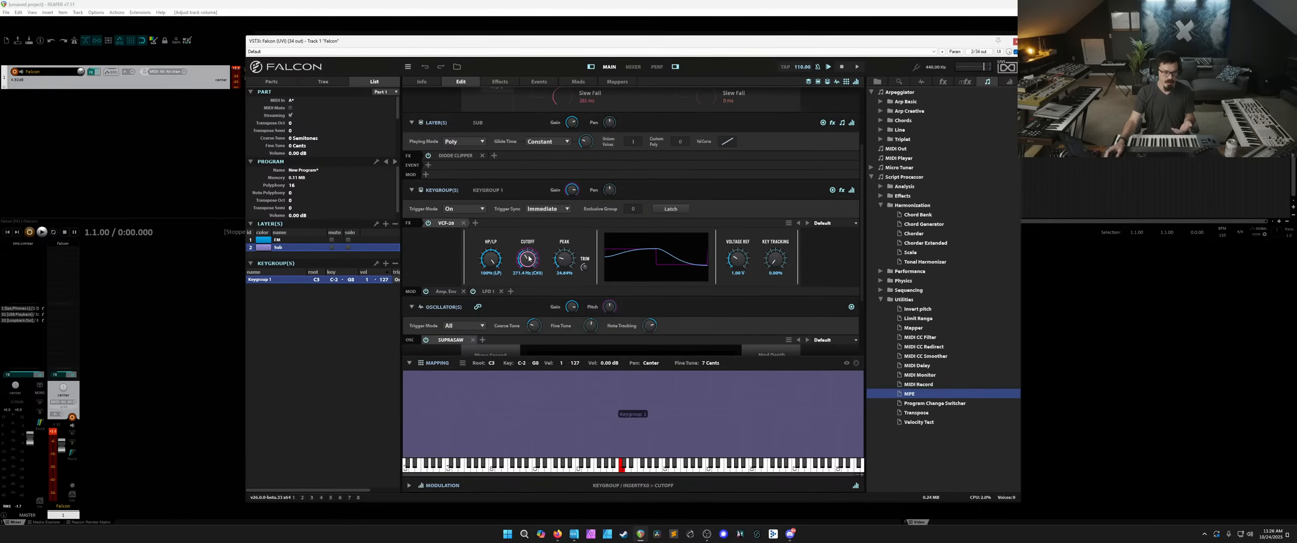
{"action": "right_click", "coordinate": [528, 258]}
{"action": "mouse_move", "coordinate": [535, 259]}
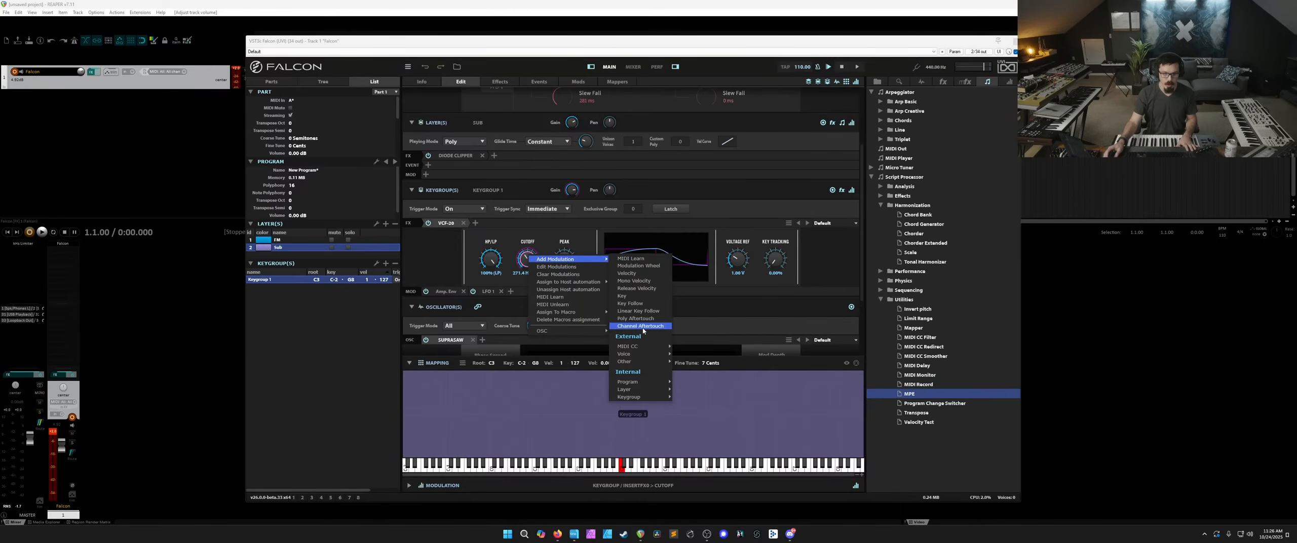
{"action": "mouse_move", "coordinate": [640, 348]}
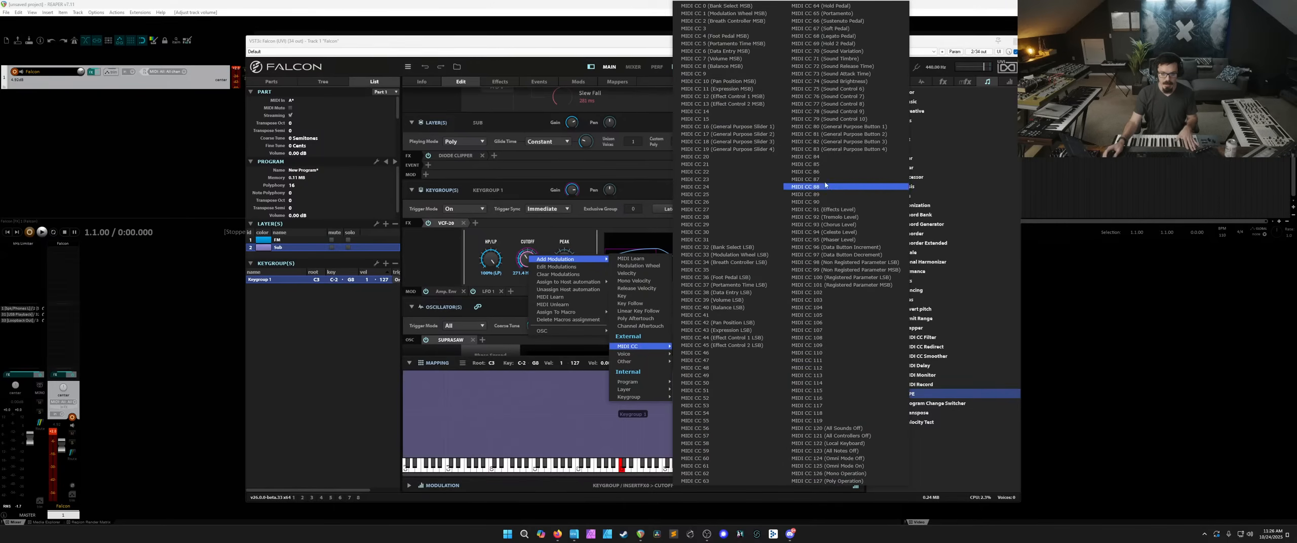
{"action": "left_click", "coordinate": [734, 216]}
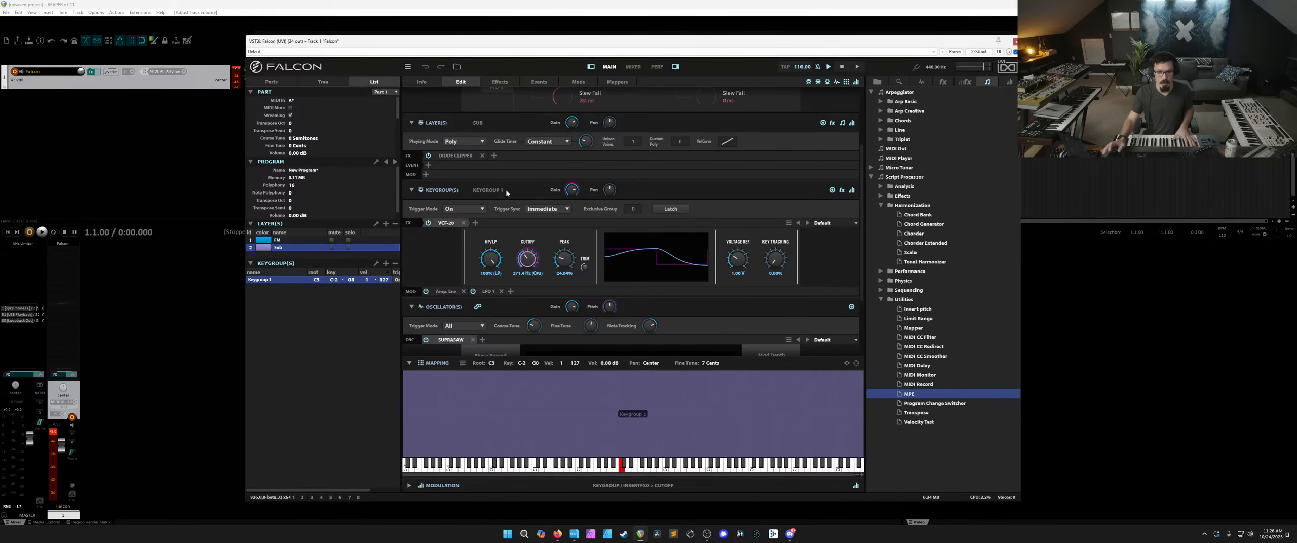
Inspect the MPE script's advanced page and return to its main page.
{"action": "scroll", "coordinate": [506, 193], "scroll_direction": "up", "scroll_amount": 3}
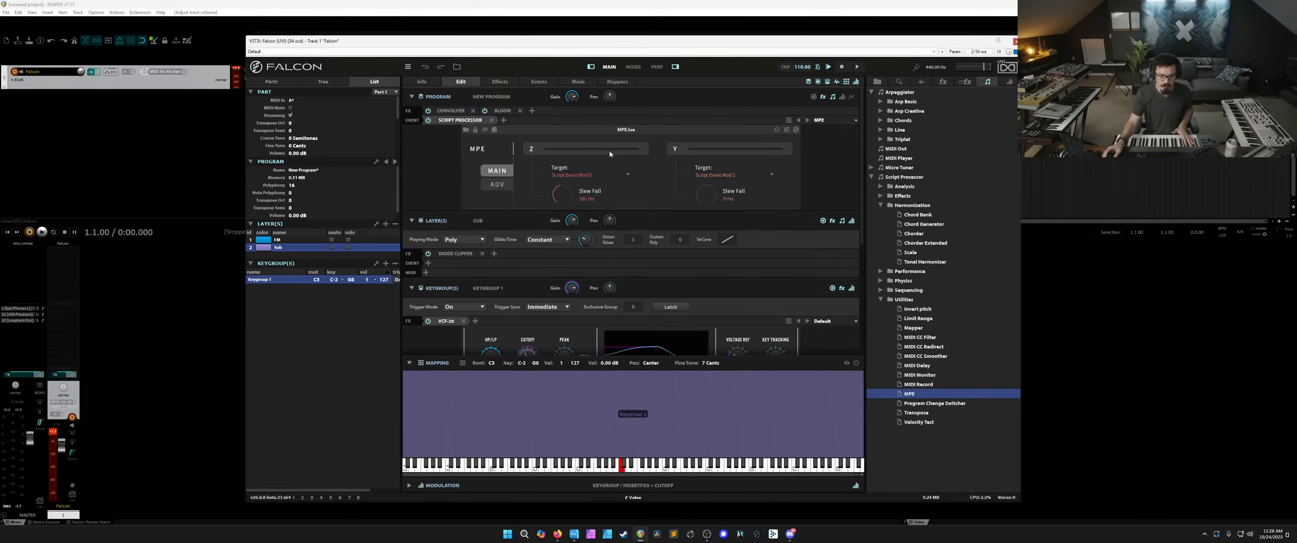
{"action": "left_click", "coordinate": [495, 184]}
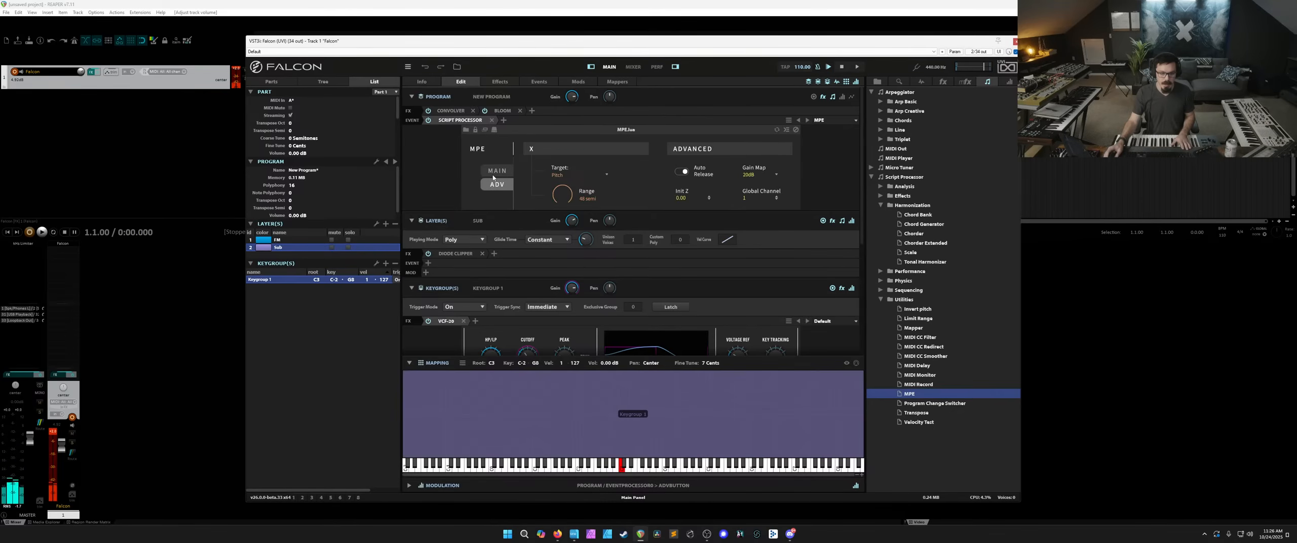
{"action": "left_click", "coordinate": [495, 172]}
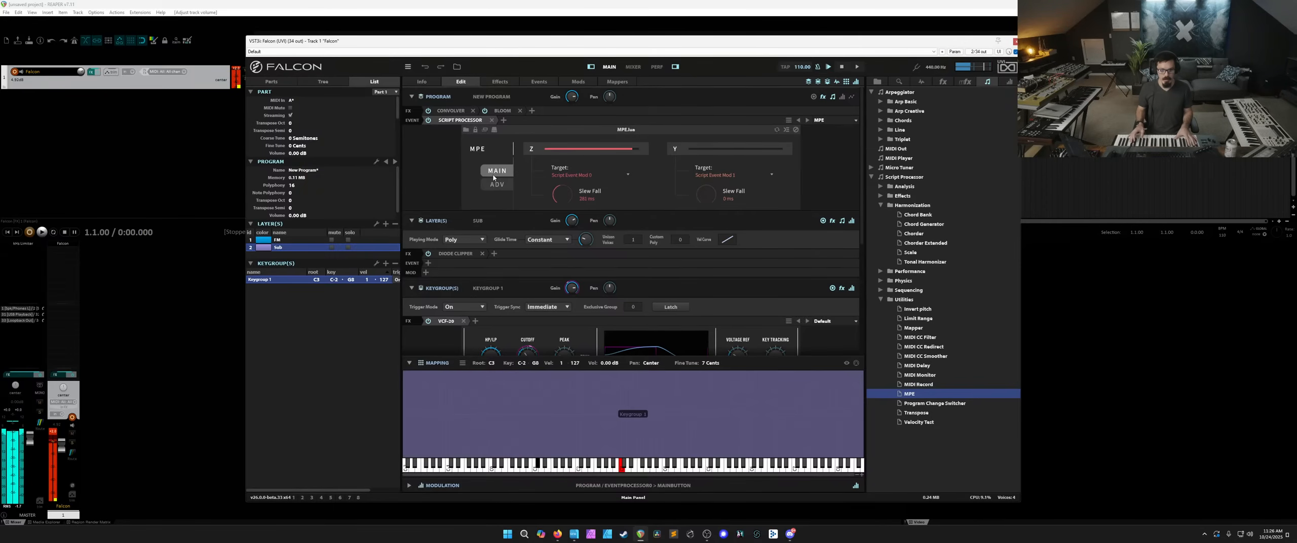
Load the Curiosity preset from the Large to Endless category into the program's Bloom reverb.
{"action": "left_click", "coordinate": [503, 111]}
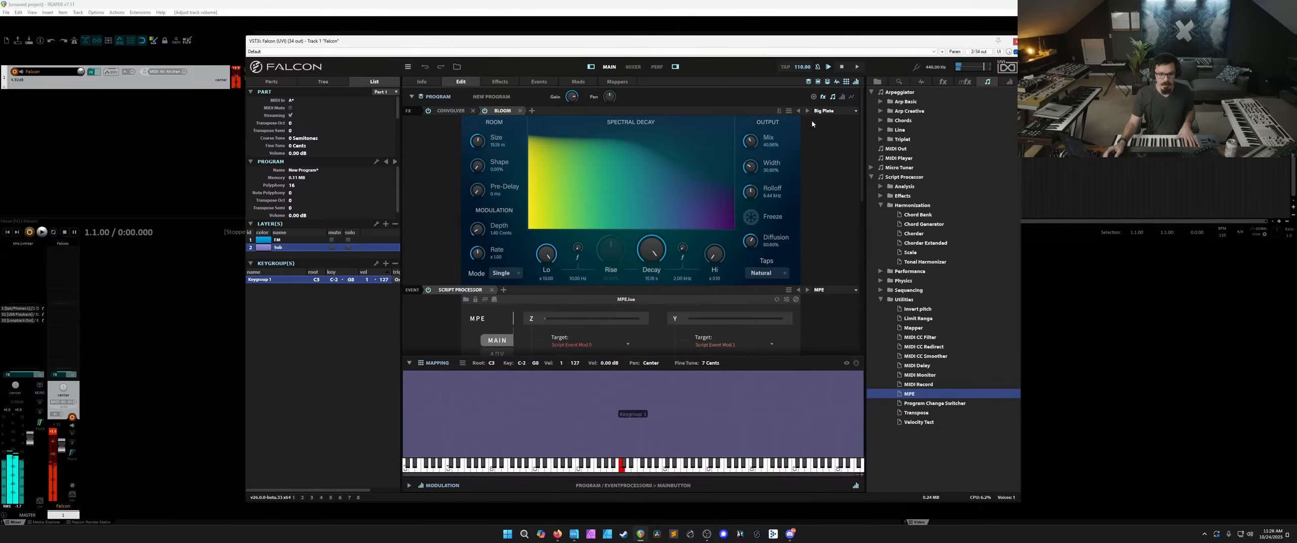
{"action": "left_click", "coordinate": [832, 112]}
{"action": "mouse_move", "coordinate": [854, 160]}
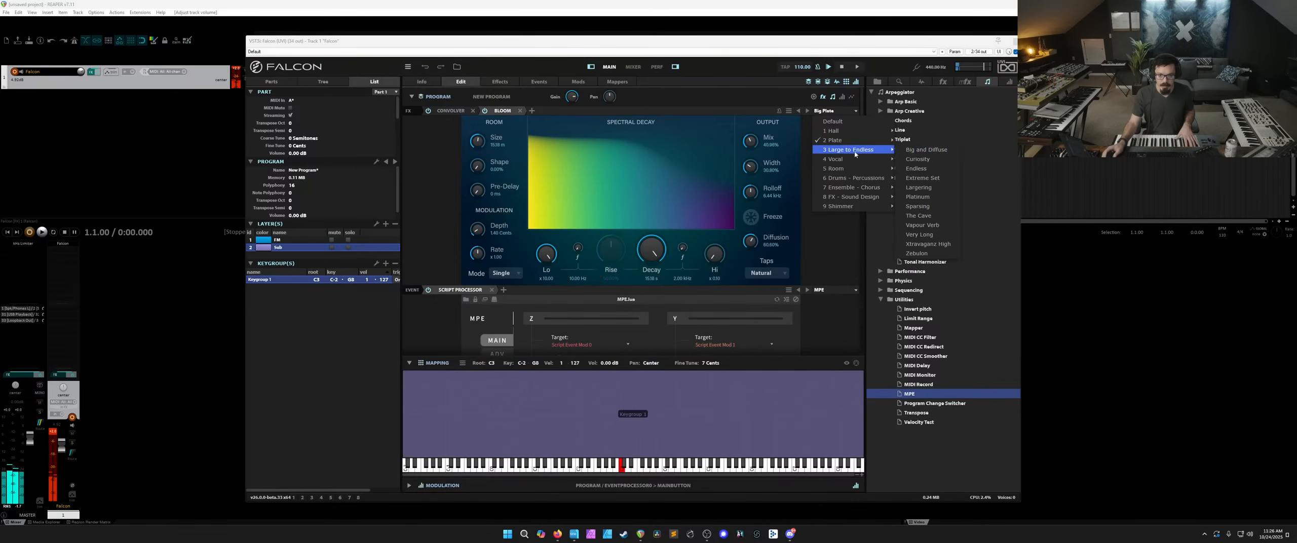
{"action": "left_click", "coordinate": [922, 244]}
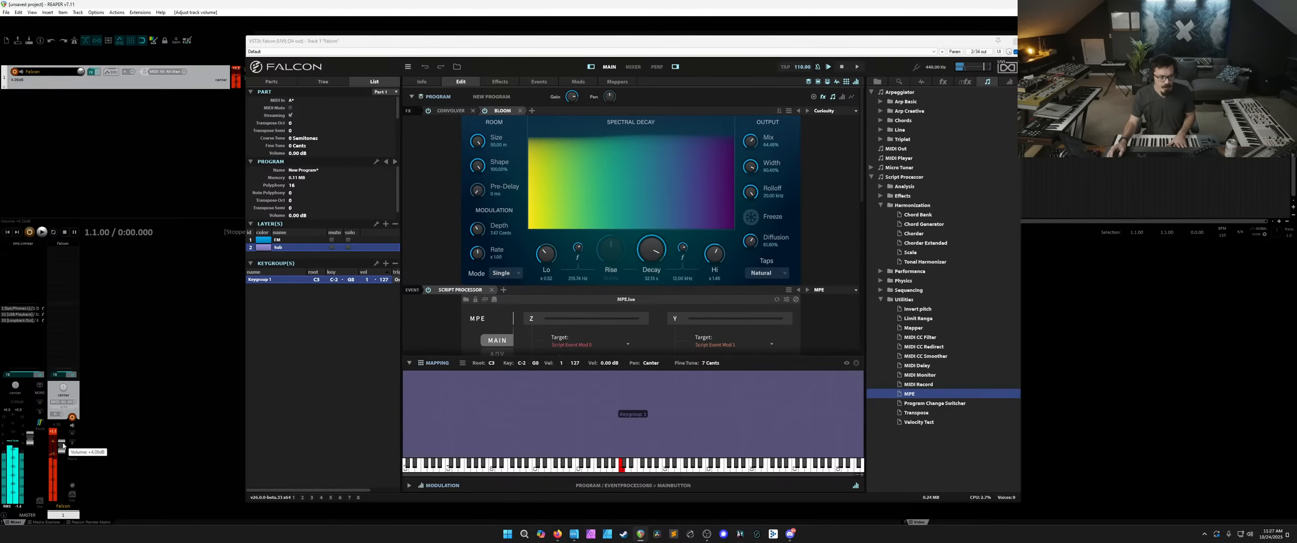
Review the program's effect, script, layer and oscillator modules, and its Info page with the Convolution and Tape Delay macros.
{"action": "scroll", "coordinate": [56, 433], "scroll_direction": "down", "scroll_amount": 2}
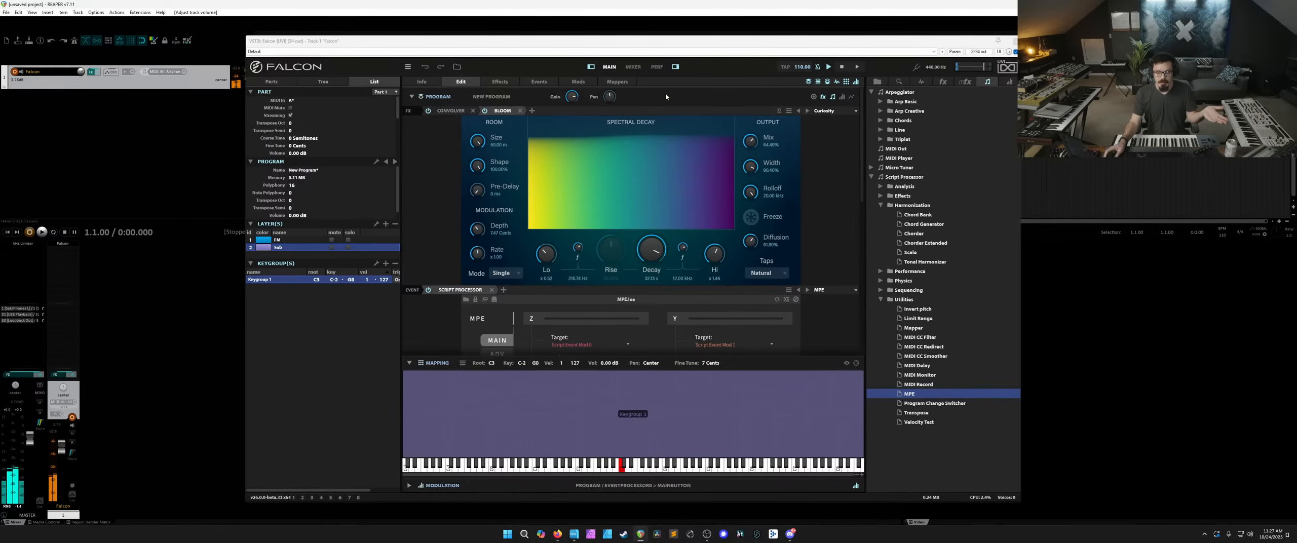
{"action": "scroll", "coordinate": [808, 215], "scroll_direction": "down", "scroll_amount": 2}
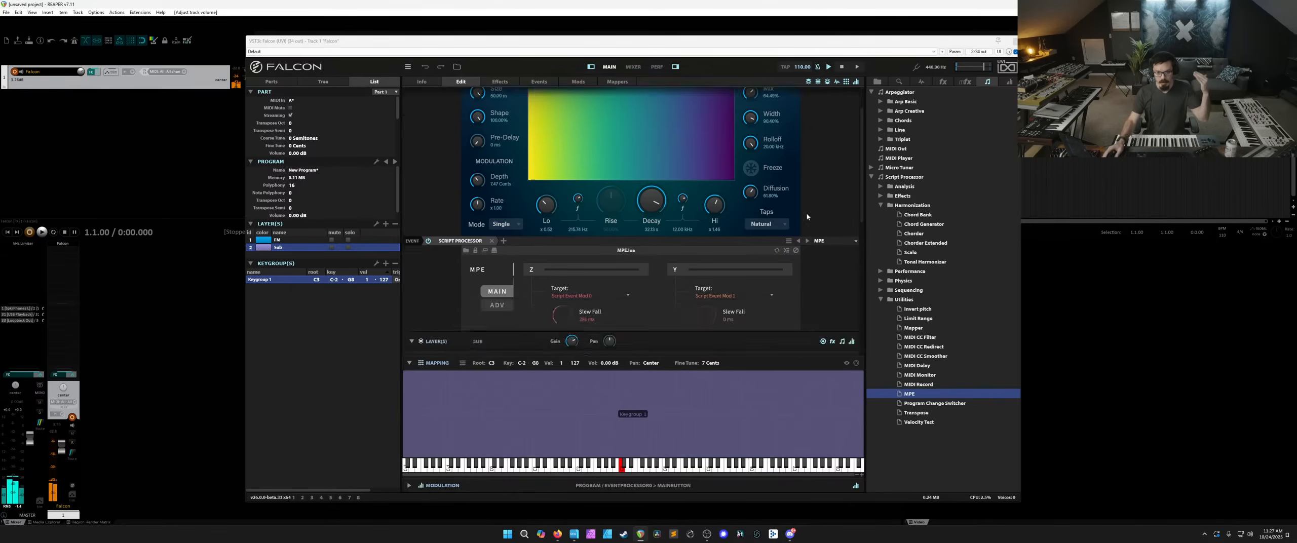
{"action": "scroll", "coordinate": [817, 273], "scroll_direction": "up", "scroll_amount": 2}
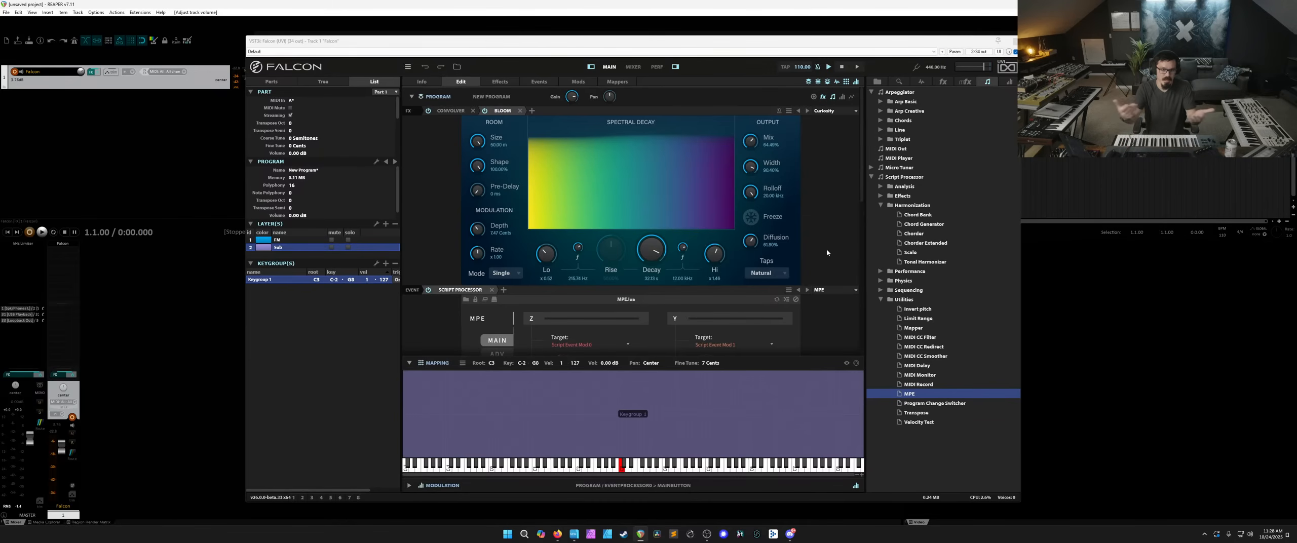
{"action": "left_click", "coordinate": [422, 82]}
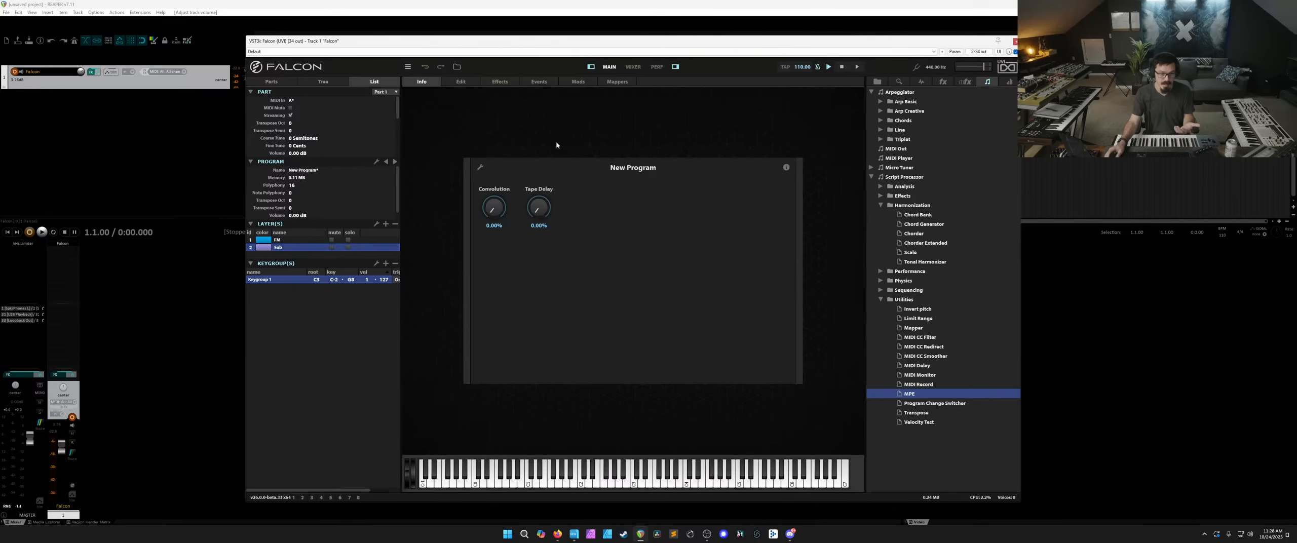
{"action": "left_click", "coordinate": [461, 83]}
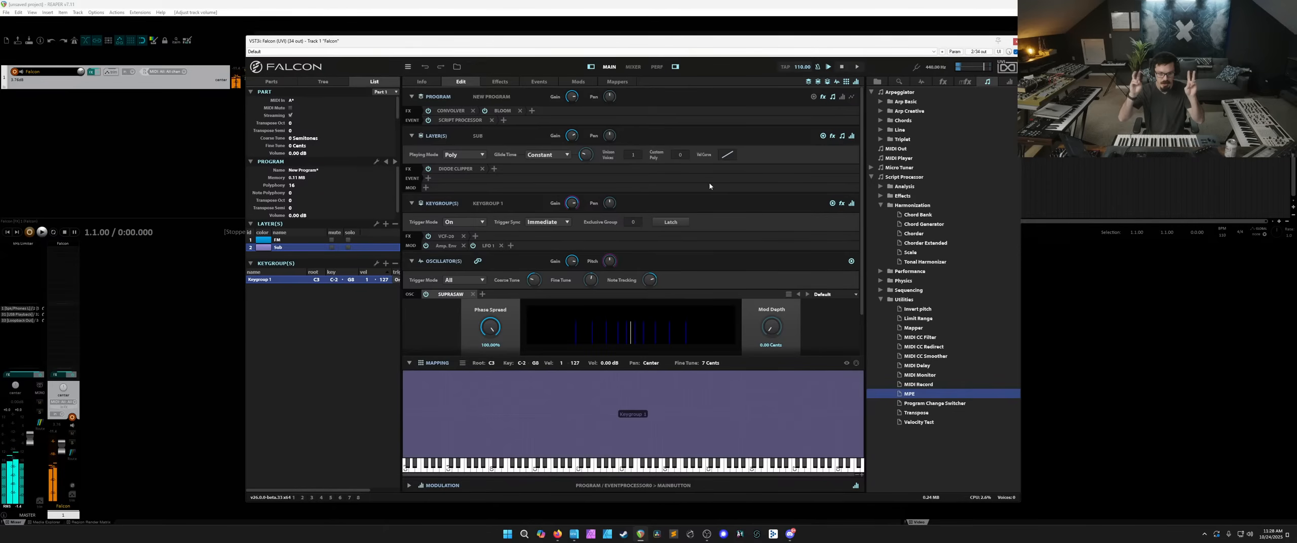
{"action": "scroll", "coordinate": [710, 184], "scroll_direction": "down", "scroll_amount": 1}
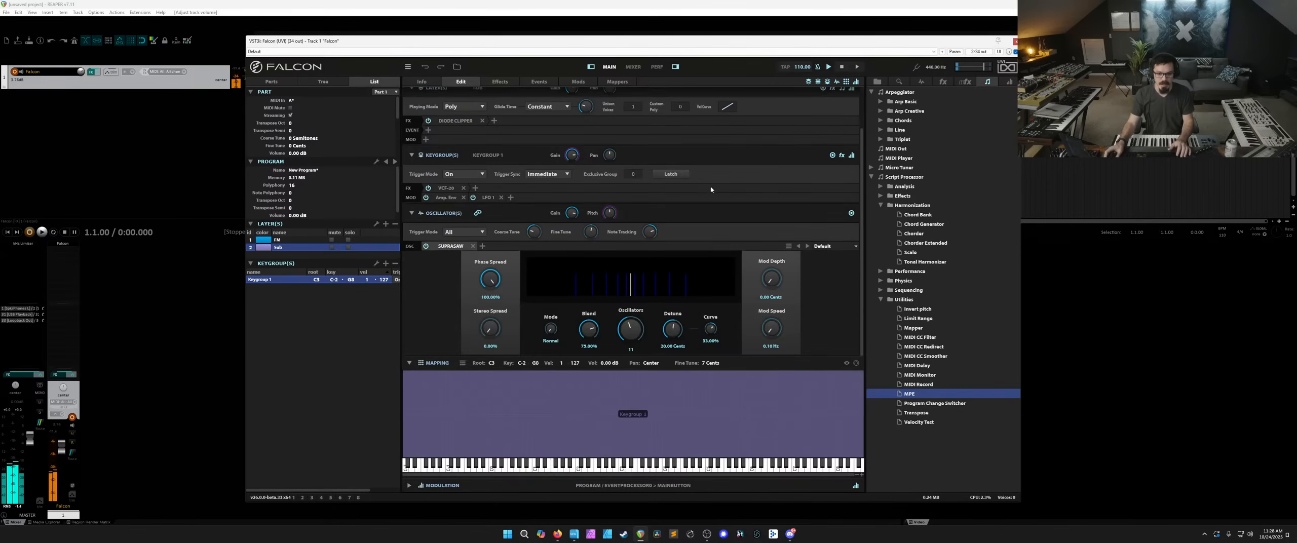
{"action": "scroll", "coordinate": [715, 217], "scroll_direction": "up", "scroll_amount": 1}
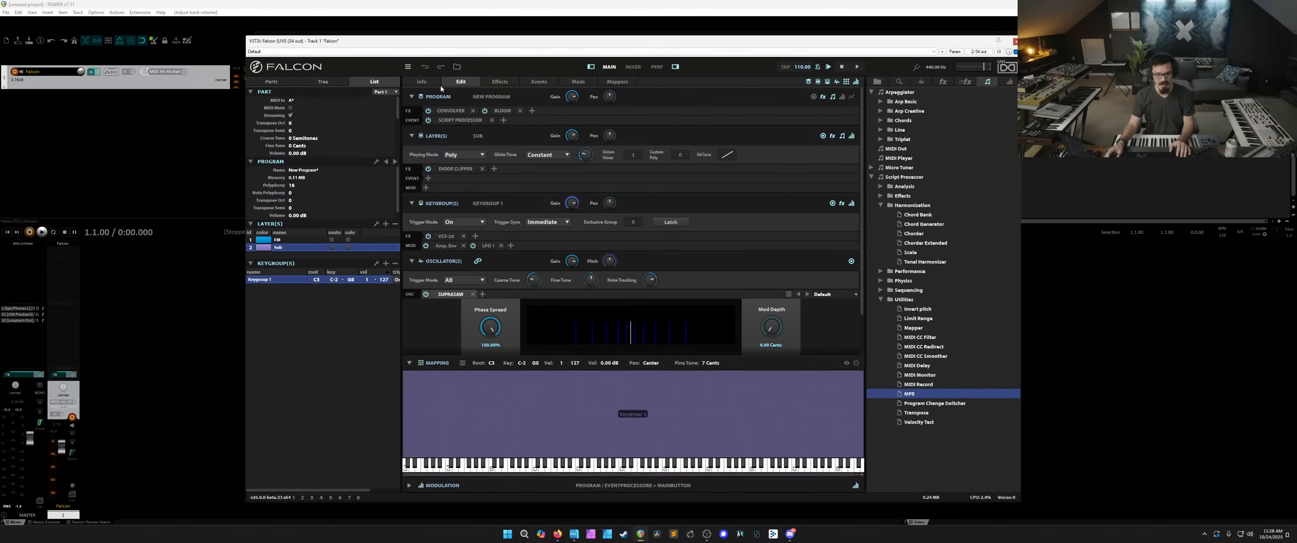
Find SparkVerb among the reverb effects and replace the current part's program with a new empty one.
{"action": "left_click", "coordinate": [271, 82]}
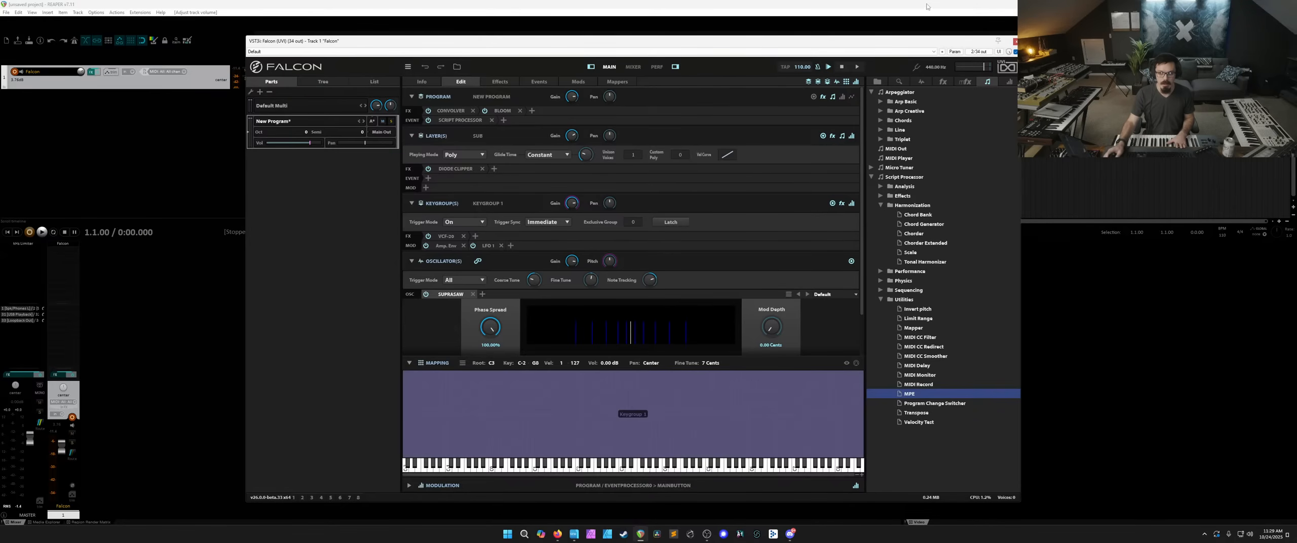
{"action": "left_click", "coordinate": [942, 82]}
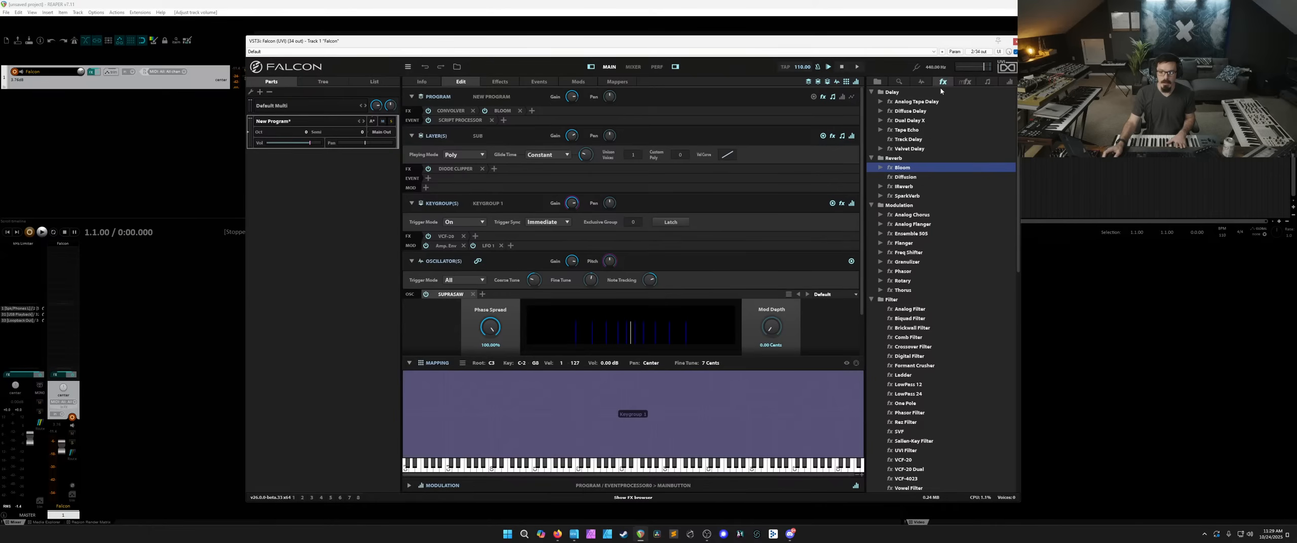
{"action": "left_click", "coordinate": [910, 196]}
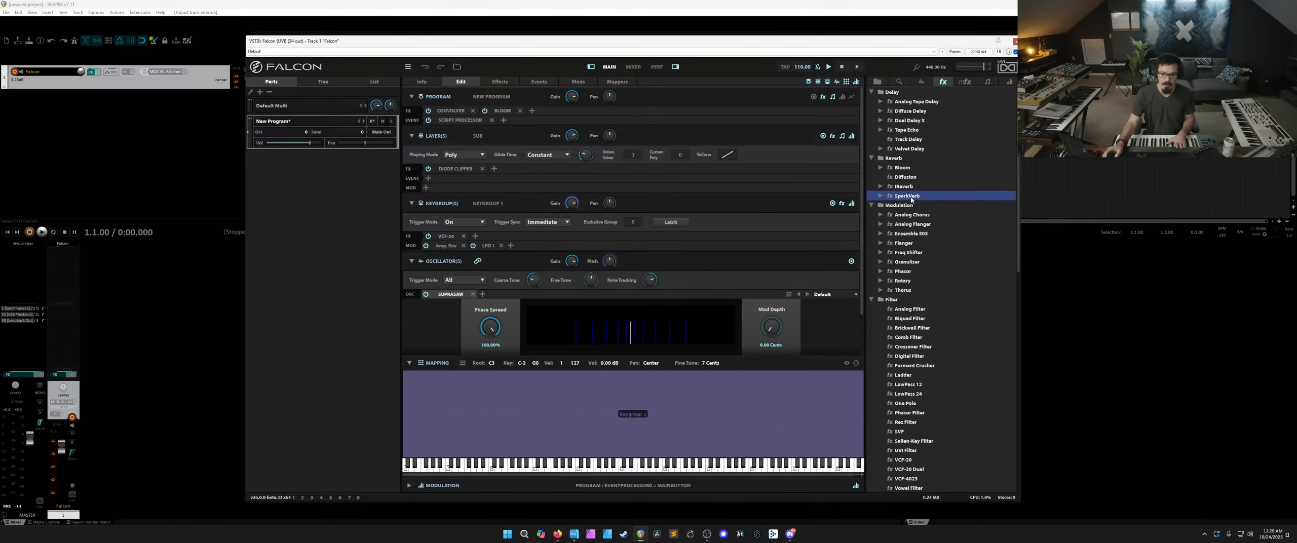
{"action": "right_click", "coordinate": [255, 128]}
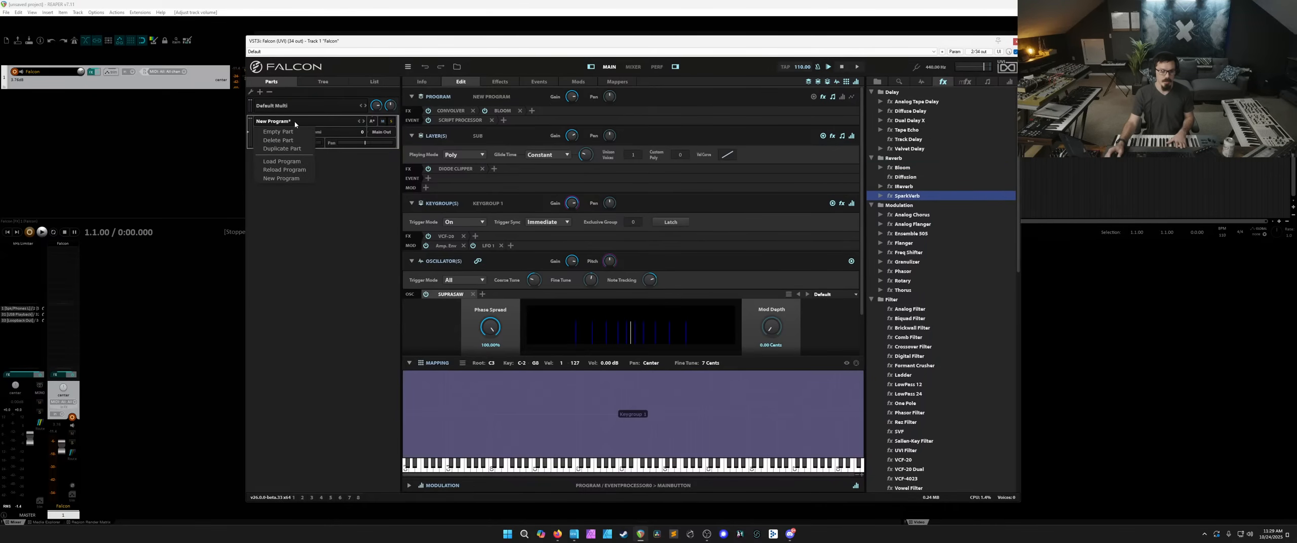
{"action": "left_click", "coordinate": [296, 164]}
{"action": "left_click", "coordinate": [299, 178]}
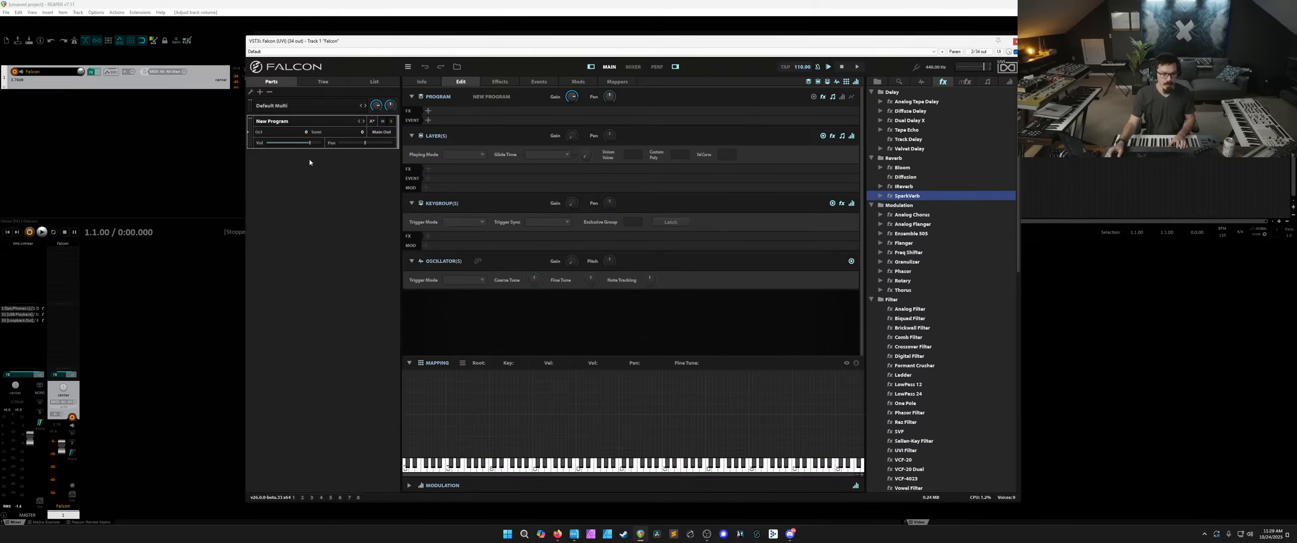
Add a Noise oscillator set to Pink and shape its amp envelope with 0% sustain and a very short decay.
{"action": "left_click", "coordinate": [921, 82]}
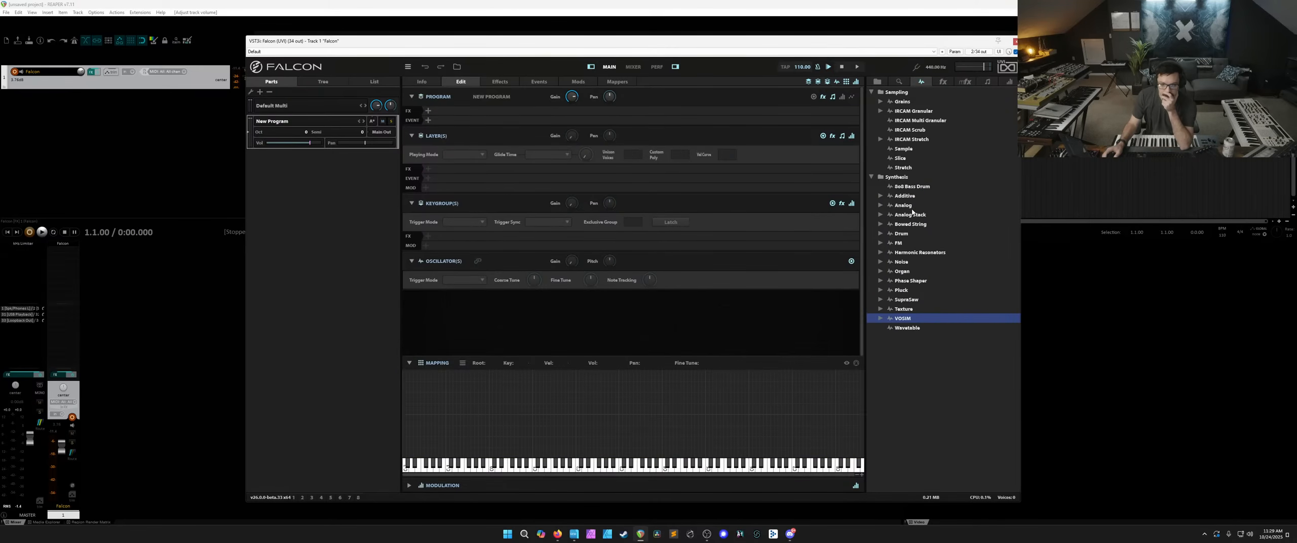
{"action": "left_click_drag", "start_coordinate": [899, 265], "coordinate": [550, 372]}
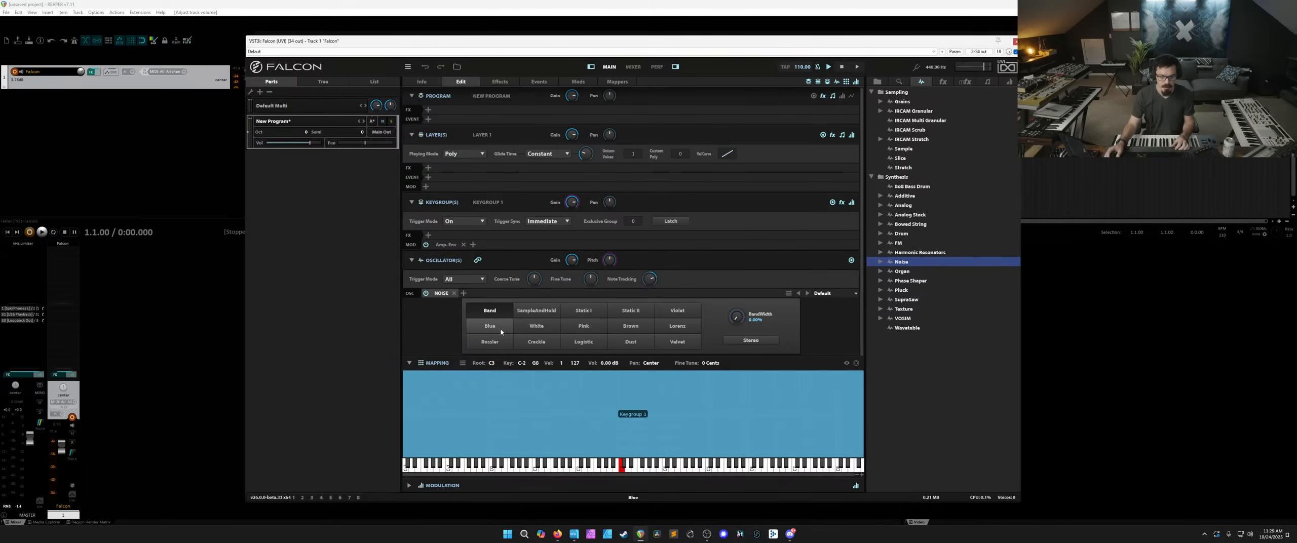
{"action": "left_click", "coordinate": [582, 326]}
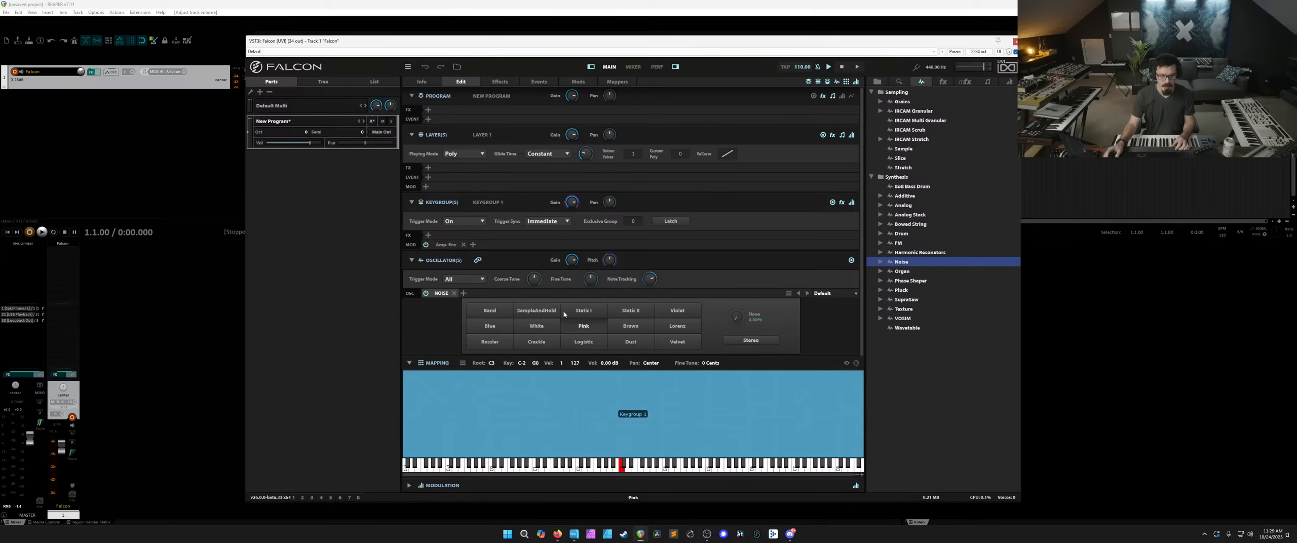
{"action": "left_click", "coordinate": [446, 244]}
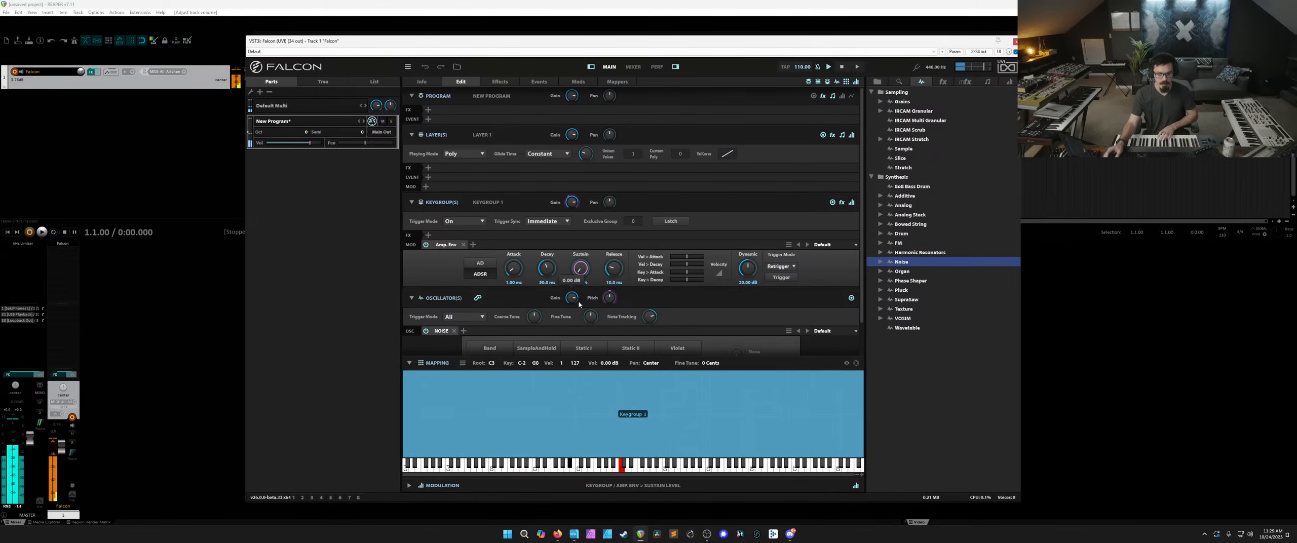
{"action": "left_click_drag", "start_coordinate": [547, 268], "coordinate": [546, 296]}
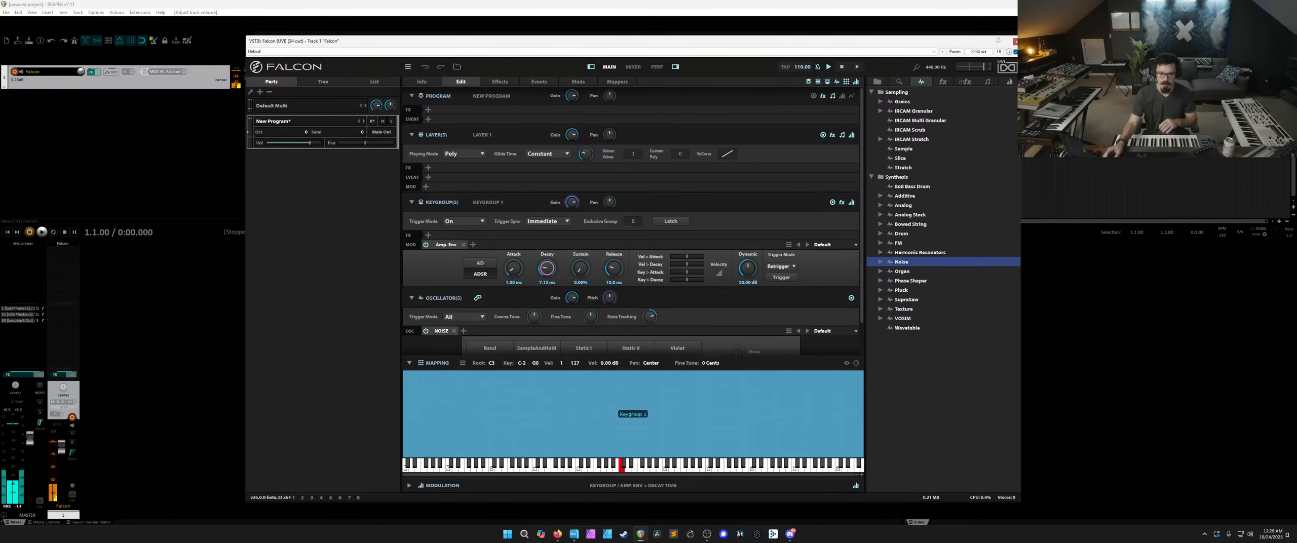
Add SparkVerb as a program-level effect, set its mix to 100%, and raise its decay time.
{"action": "left_click", "coordinate": [943, 82]}
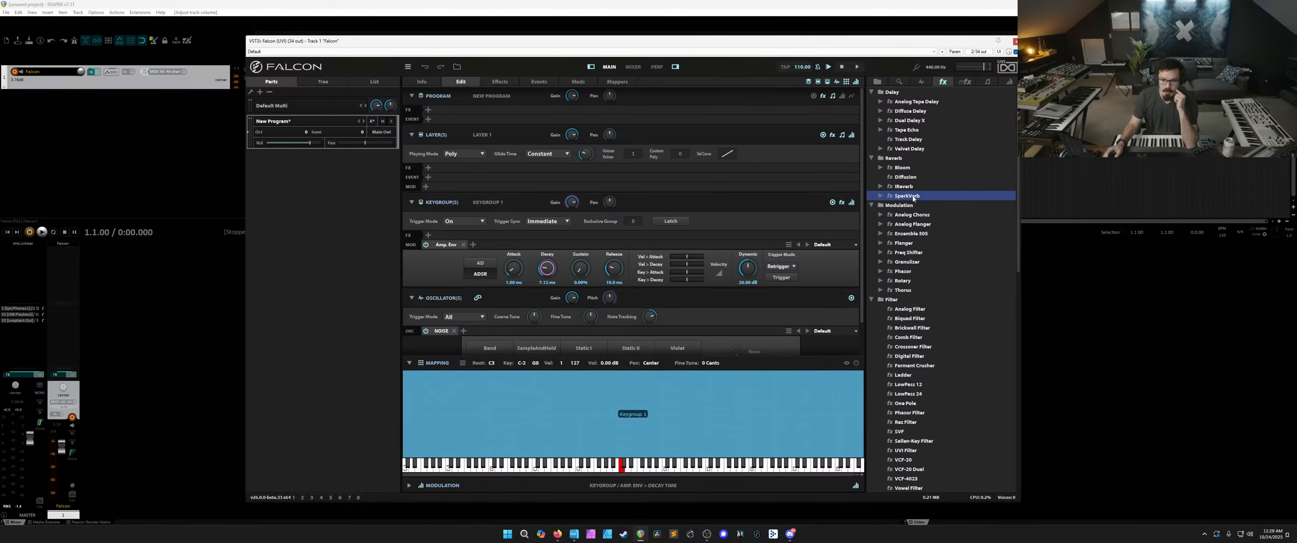
{"action": "left_click_drag", "start_coordinate": [899, 197], "coordinate": [516, 108]}
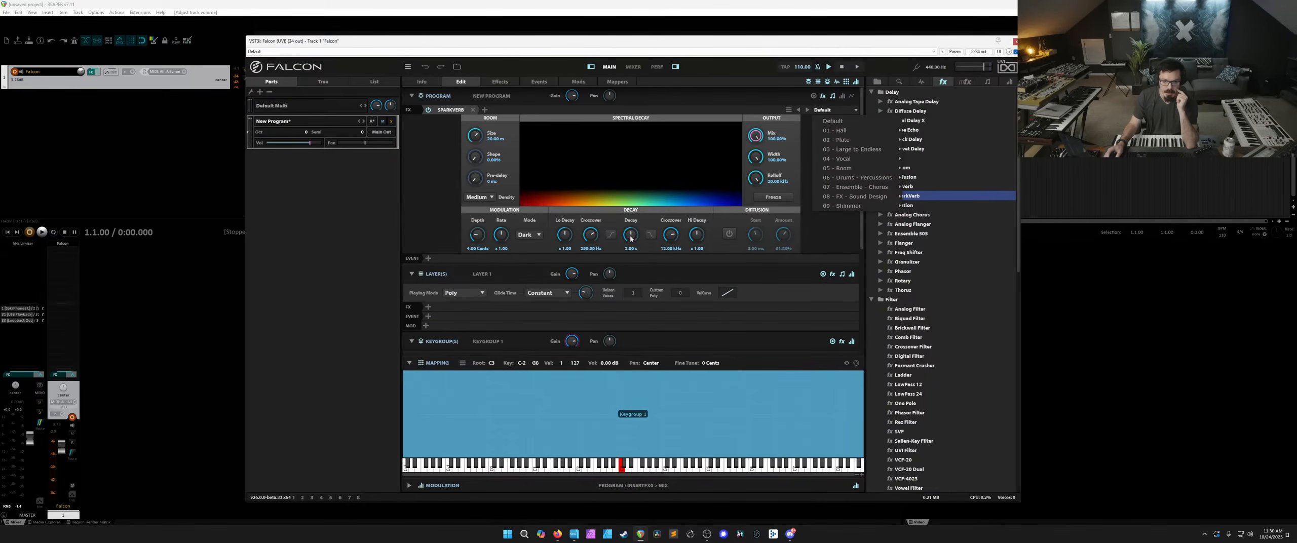
{"action": "scroll", "coordinate": [633, 238], "scroll_direction": "up", "scroll_amount": 5}
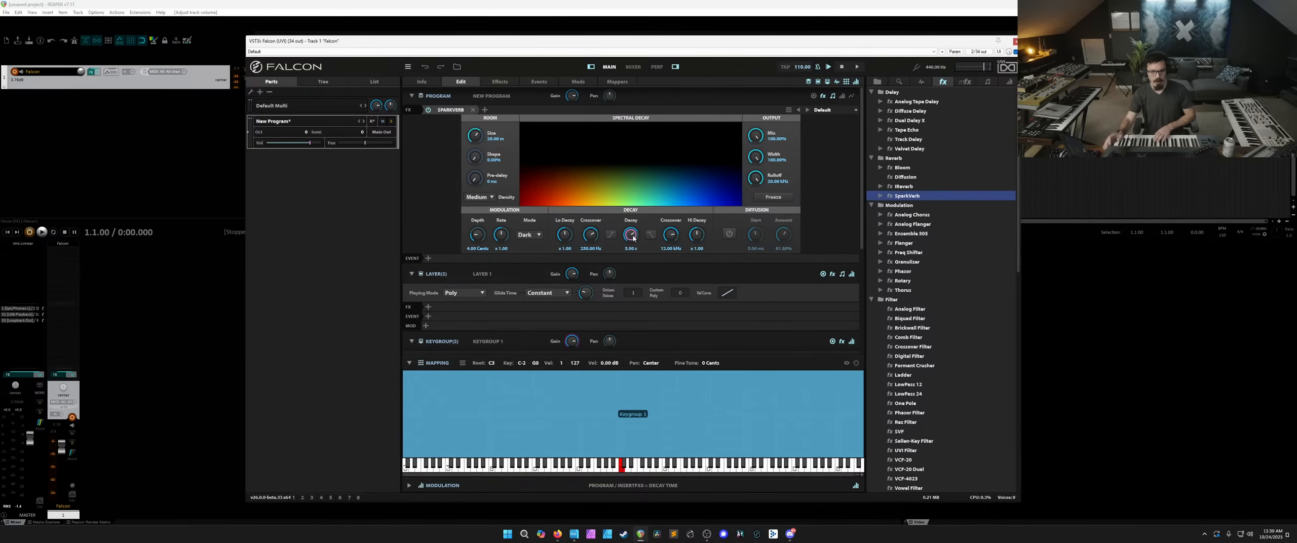
Raise SparkVerb's decay time to about 14 s, enable its diffusion section and increase the diffusion amount.
{"action": "left_click_drag", "start_coordinate": [633, 238], "coordinate": [634, 223]}
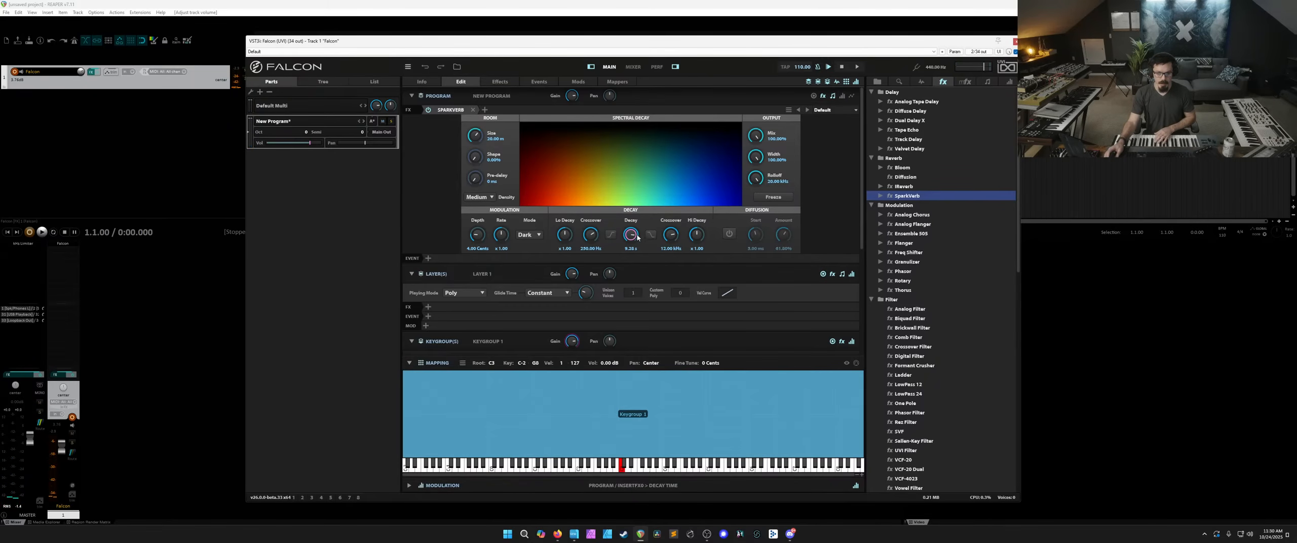
{"action": "left_click_drag", "start_coordinate": [637, 237], "coordinate": [629, 224]}
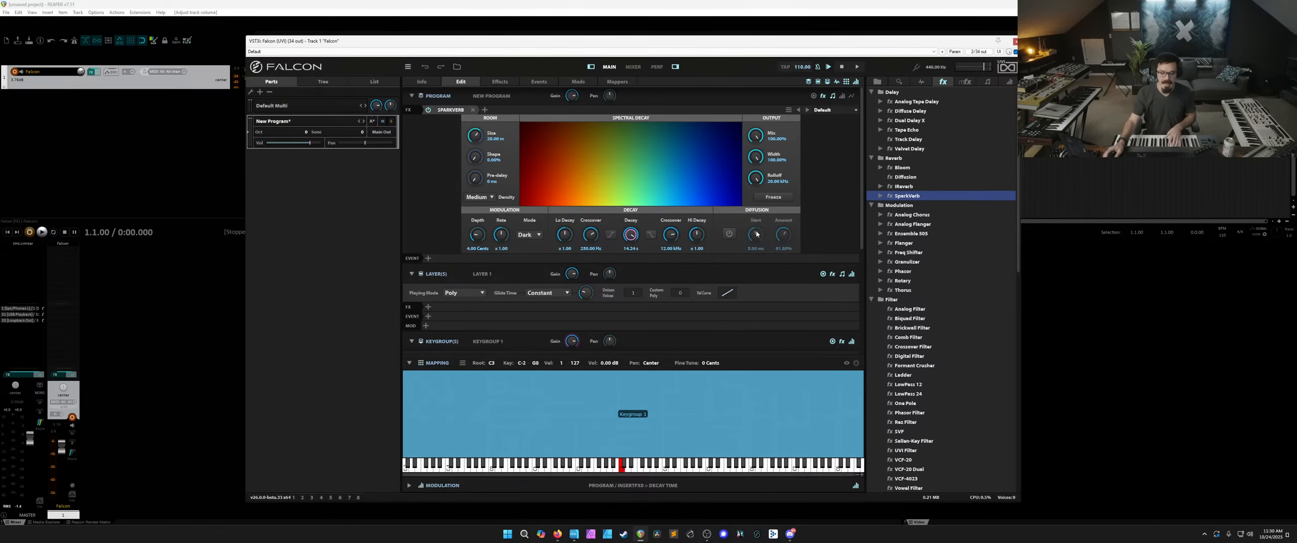
{"action": "left_click", "coordinate": [729, 234]}
{"action": "left_click_drag", "start_coordinate": [755, 234], "coordinate": [780, 216]}
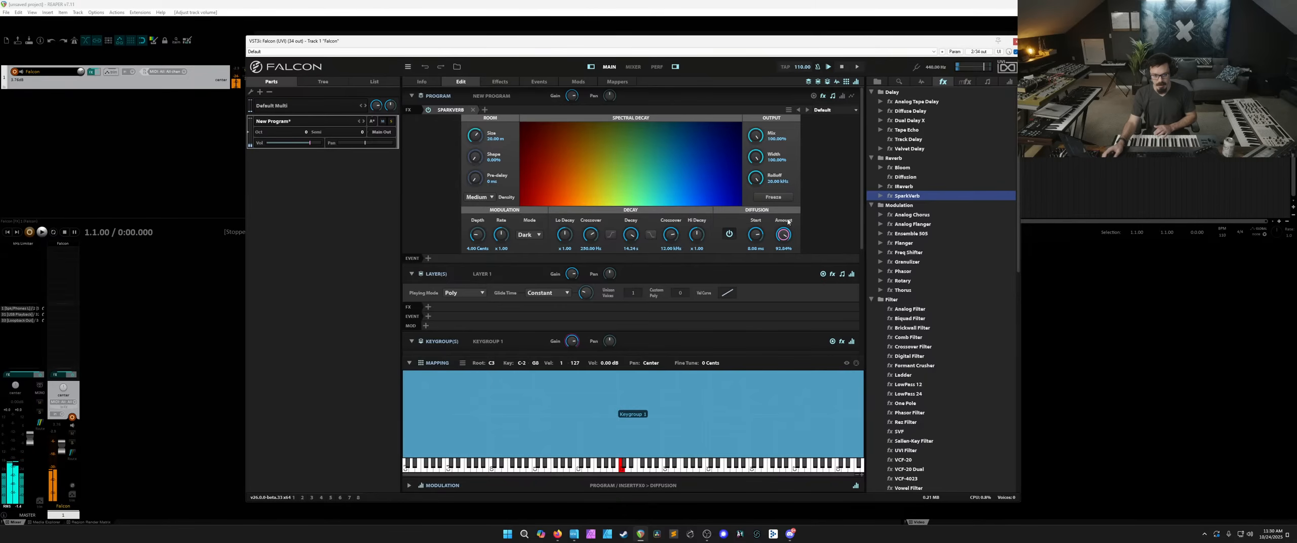
Add an Analog oscillator alongside the Noise oscillator in the keygroup and lengthen the amp envelope's decay.
{"action": "scroll", "coordinate": [828, 246], "scroll_direction": "down", "scroll_amount": 3}
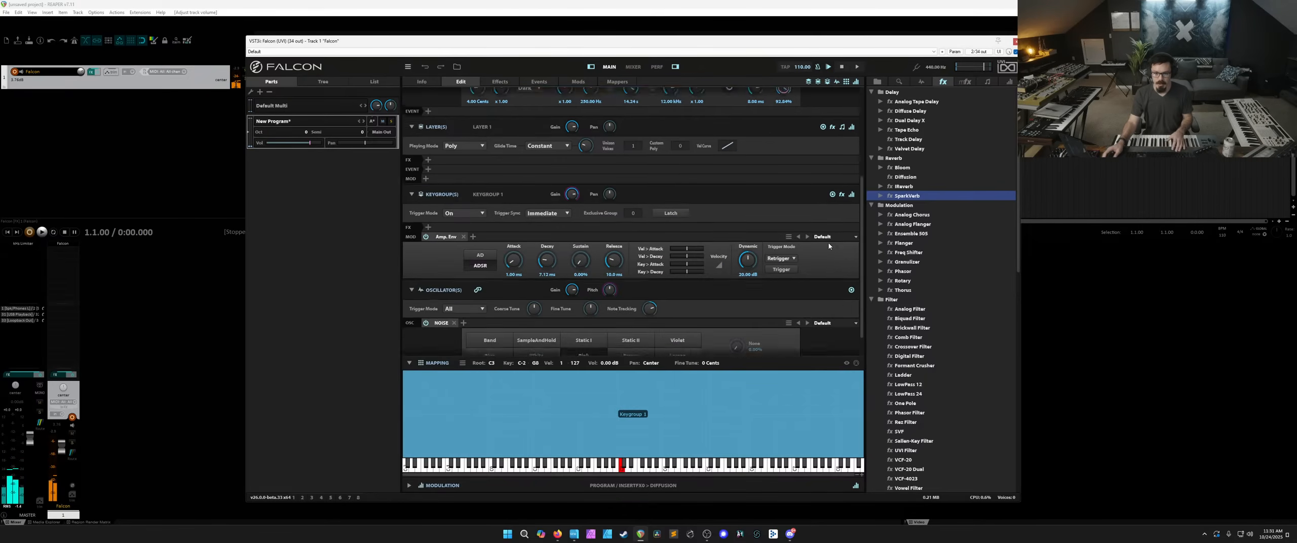
{"action": "scroll", "coordinate": [829, 246], "scroll_direction": "down", "scroll_amount": 1}
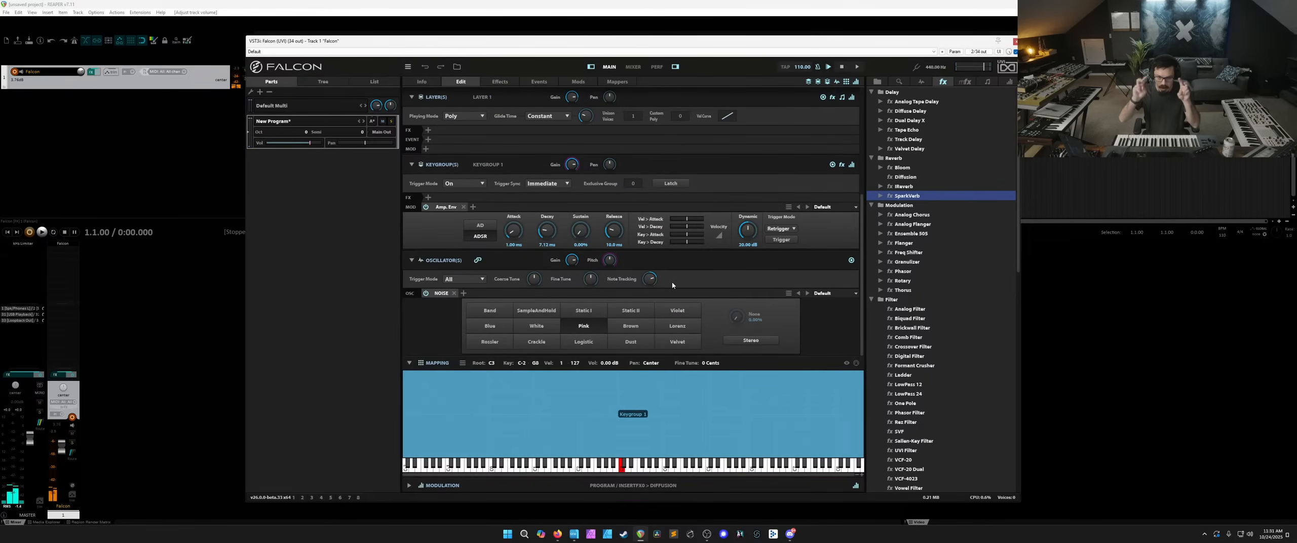
{"action": "left_click", "coordinate": [921, 82]}
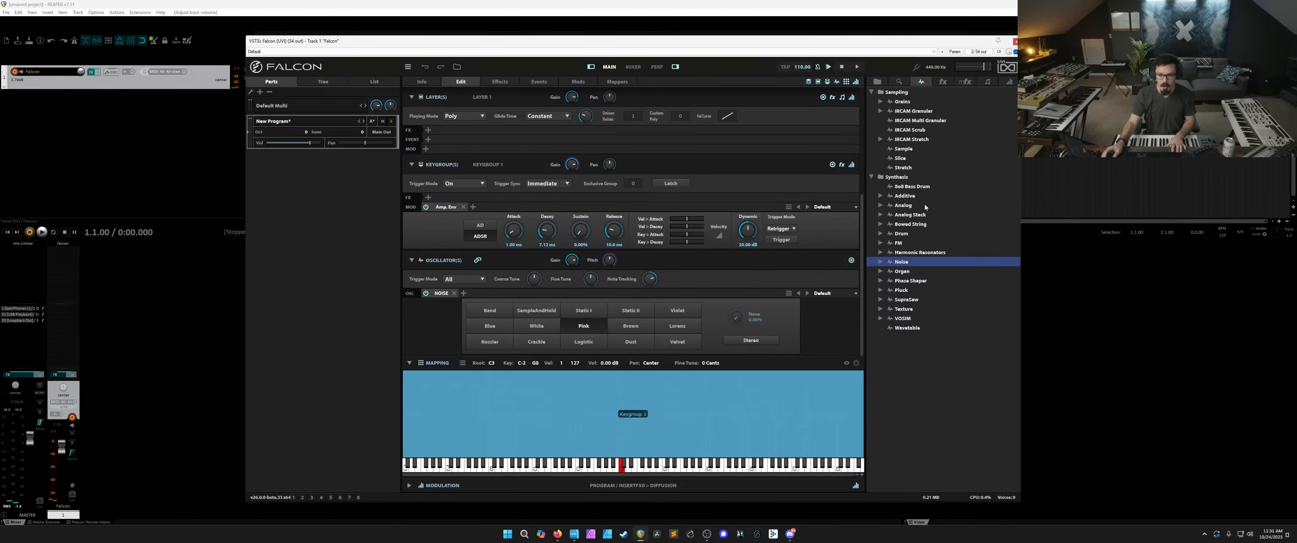
{"action": "left_click_drag", "start_coordinate": [906, 206], "coordinate": [511, 293]}
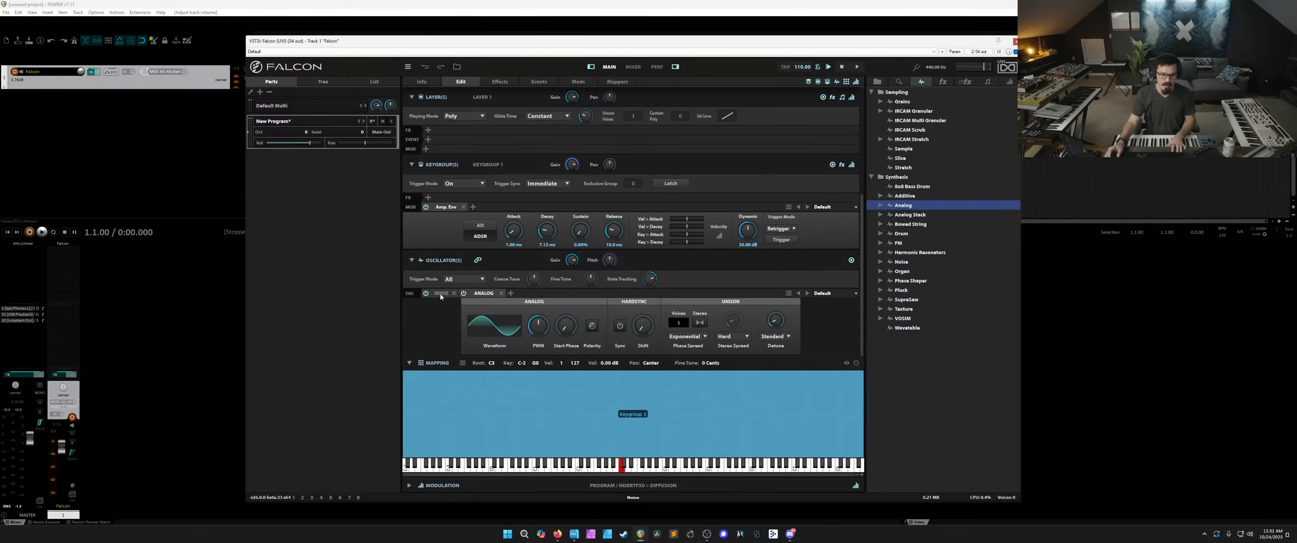
{"action": "left_click_drag", "start_coordinate": [547, 231], "coordinate": [551, 216]}
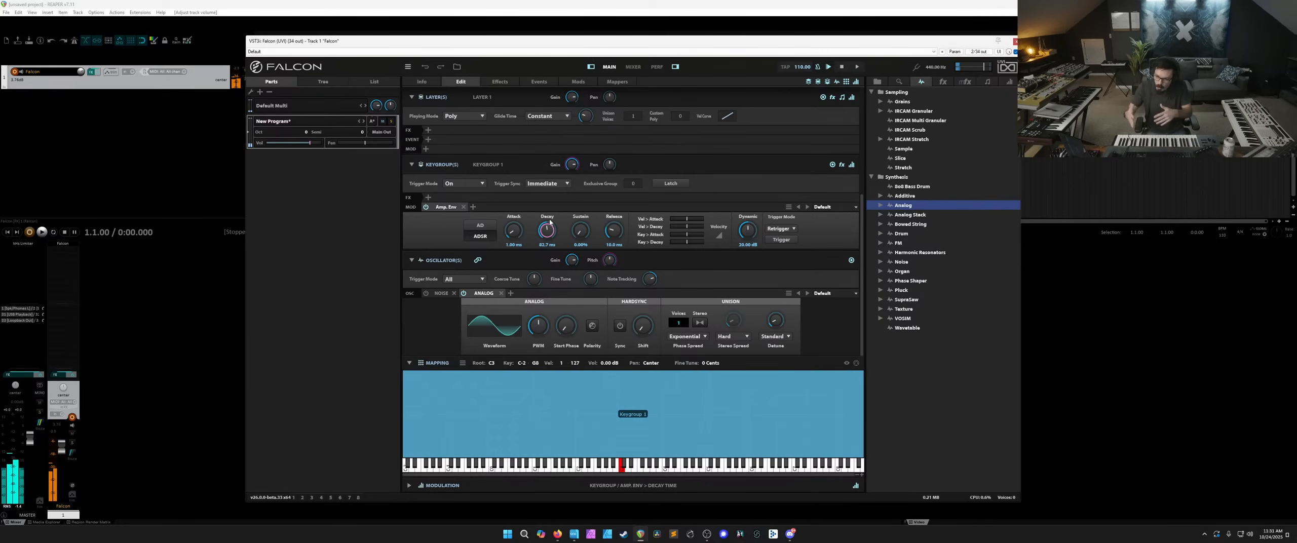
Replace the program's SparkVerb effect with the Bloom reverb.
{"action": "scroll", "coordinate": [474, 114], "scroll_direction": "up", "scroll_amount": 4}
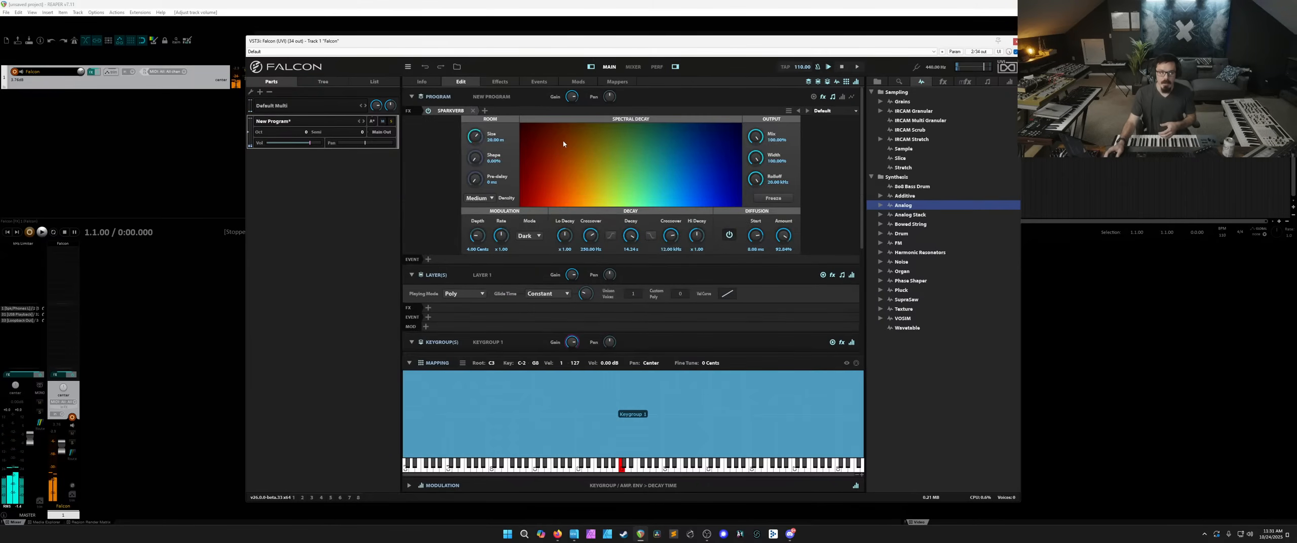
{"action": "left_click", "coordinate": [473, 111]}
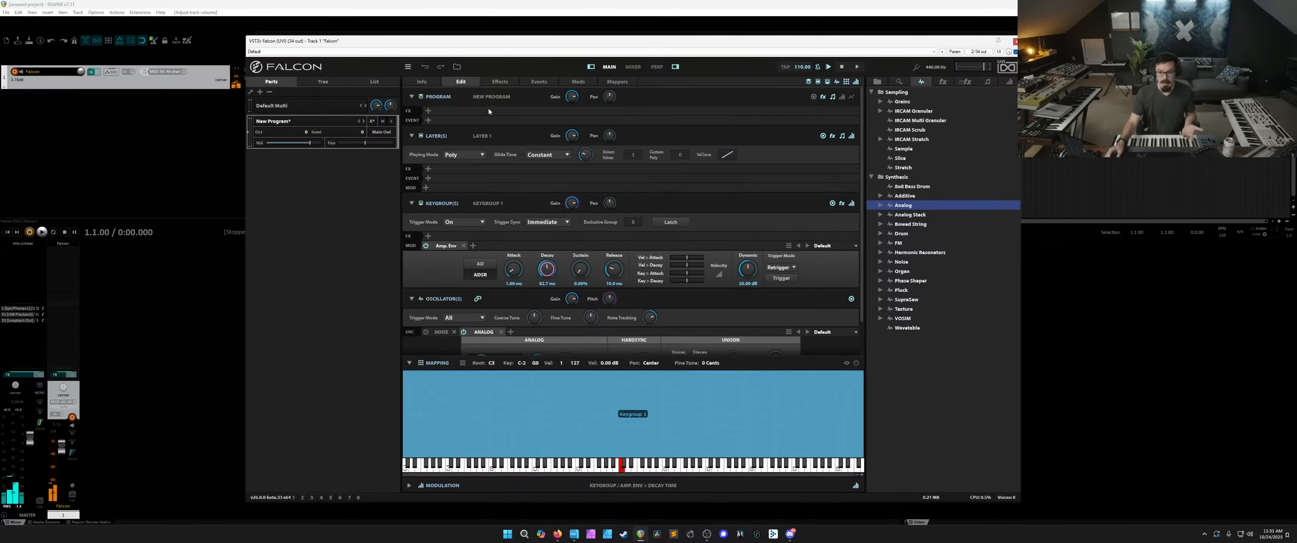
{"action": "left_click", "coordinate": [943, 82]}
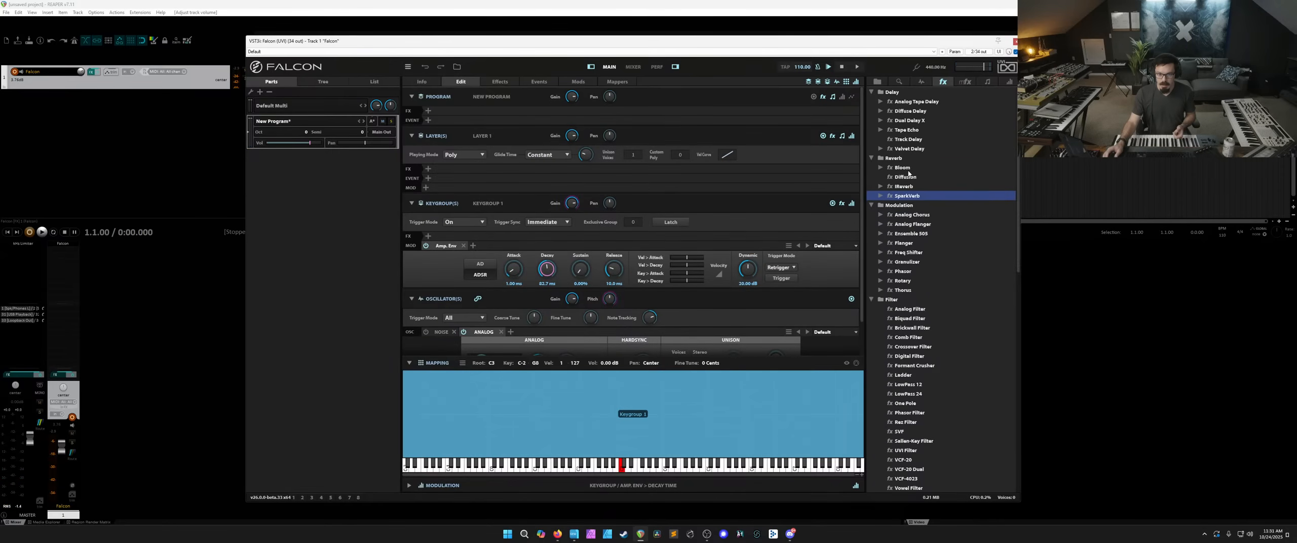
{"action": "left_click_drag", "start_coordinate": [902, 167], "coordinate": [514, 115]}
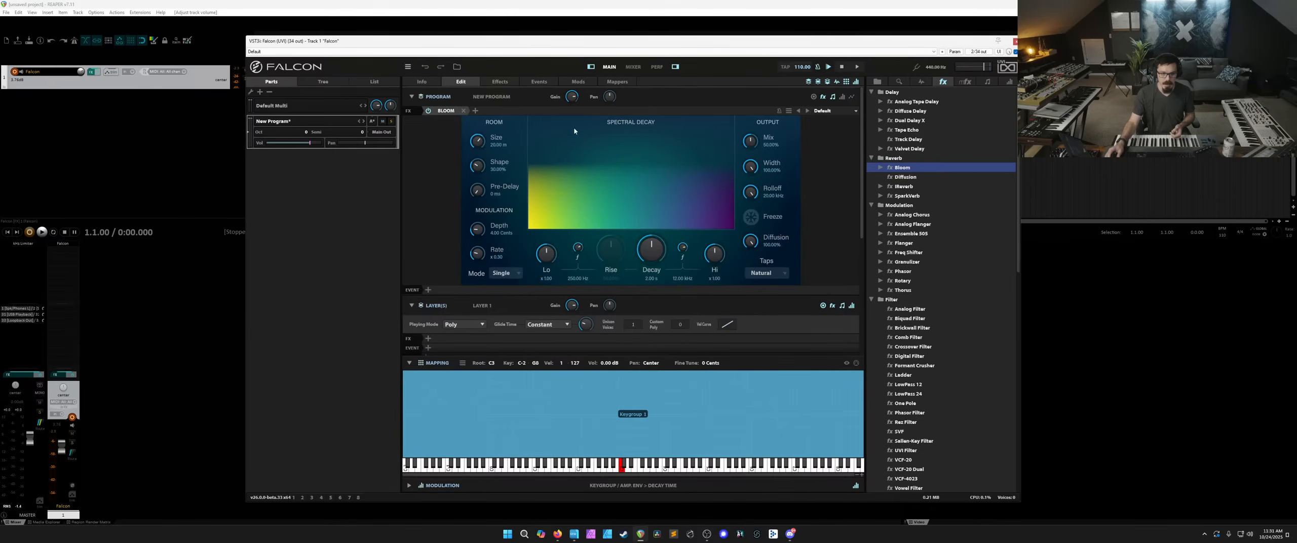
Set Bloom's taps to Rising, with a longer decay and the mix at 100%.
{"action": "left_click", "coordinate": [766, 275]}
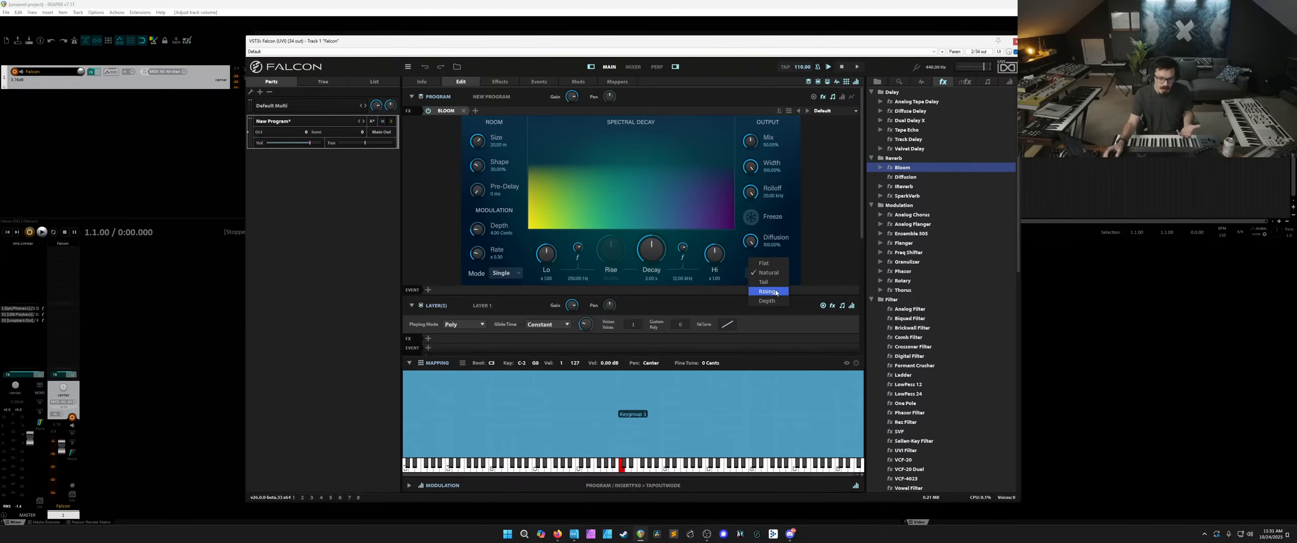
{"action": "left_click", "coordinate": [775, 292]}
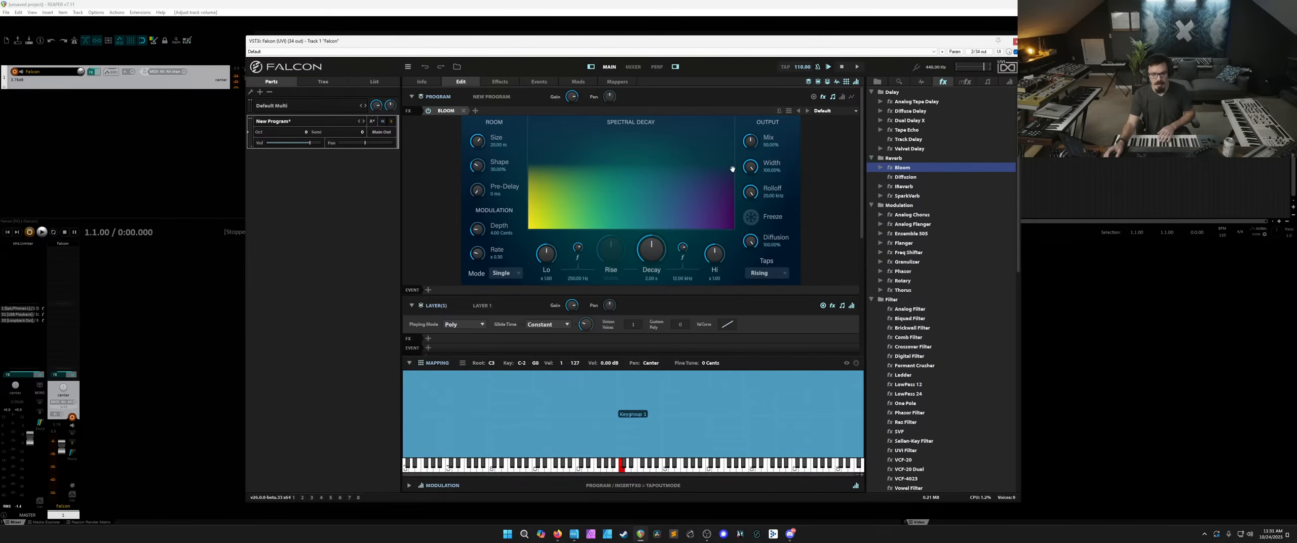
{"action": "left_click_drag", "start_coordinate": [719, 178], "coordinate": [650, 218]}
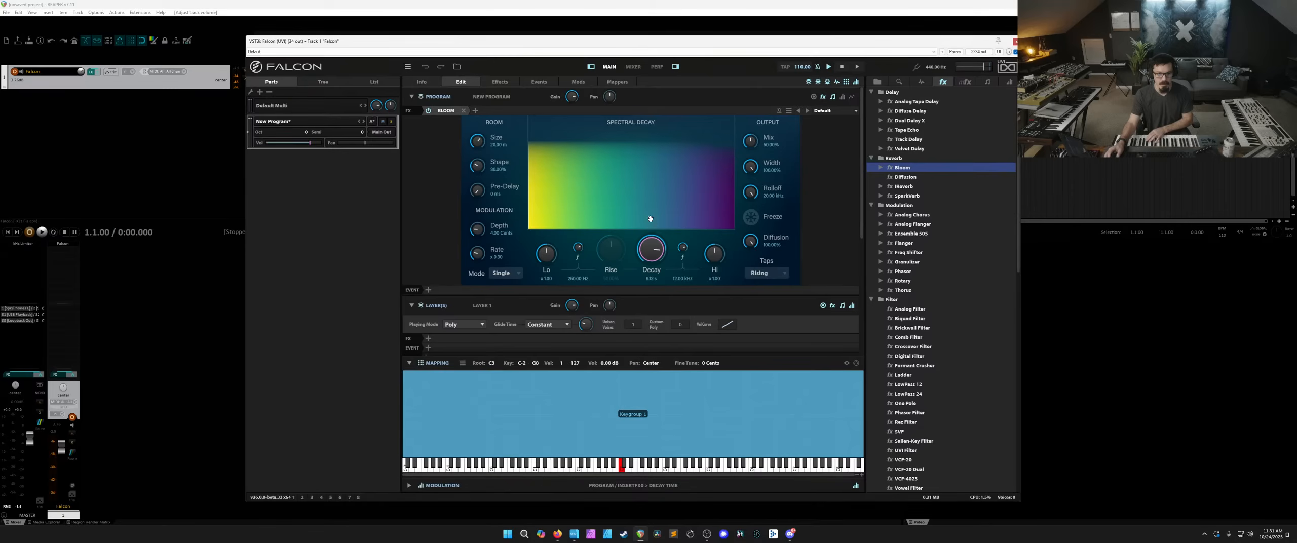
{"action": "left_click_drag", "start_coordinate": [750, 141], "coordinate": [751, 90]}
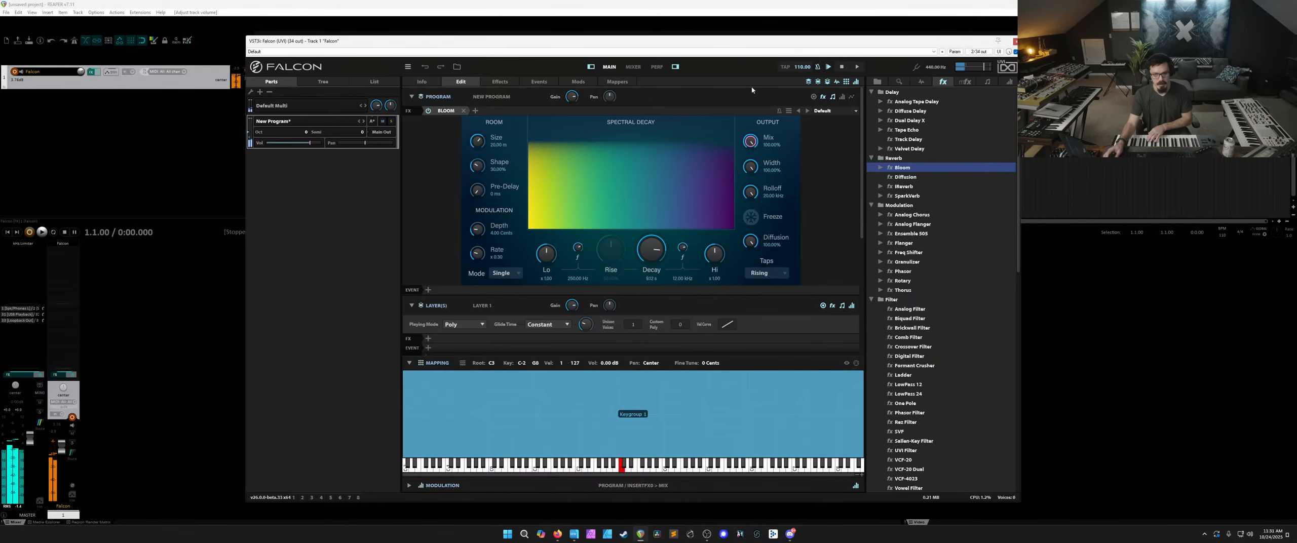
Try Bloom's Depth tap mode, and set the taps to Natural.
{"action": "left_click", "coordinate": [765, 273]}
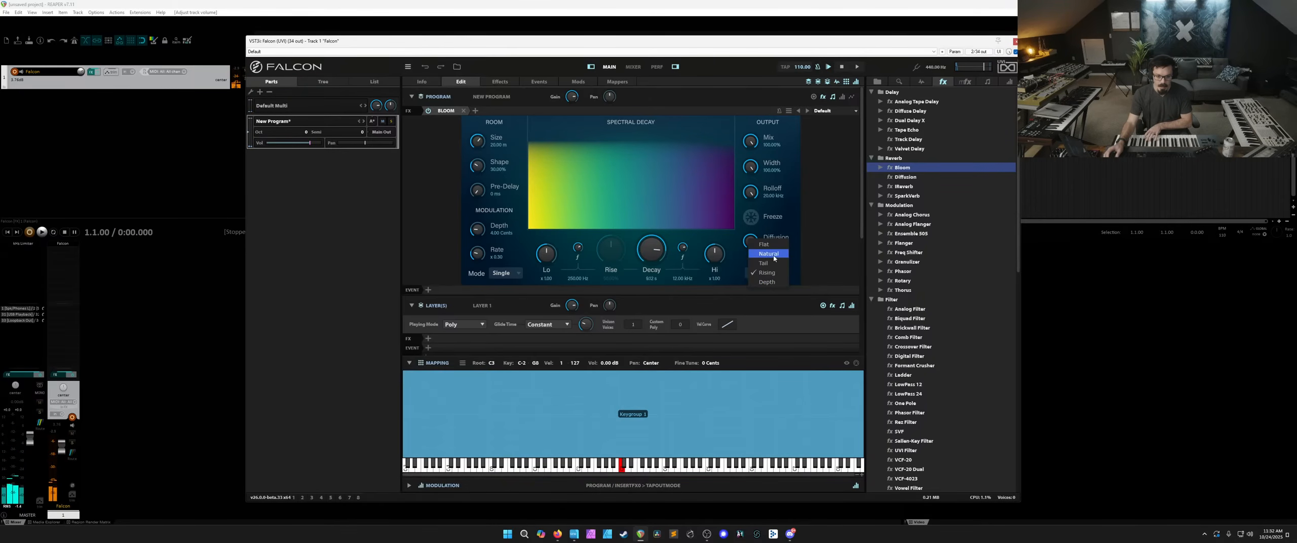
{"action": "left_click", "coordinate": [770, 281]}
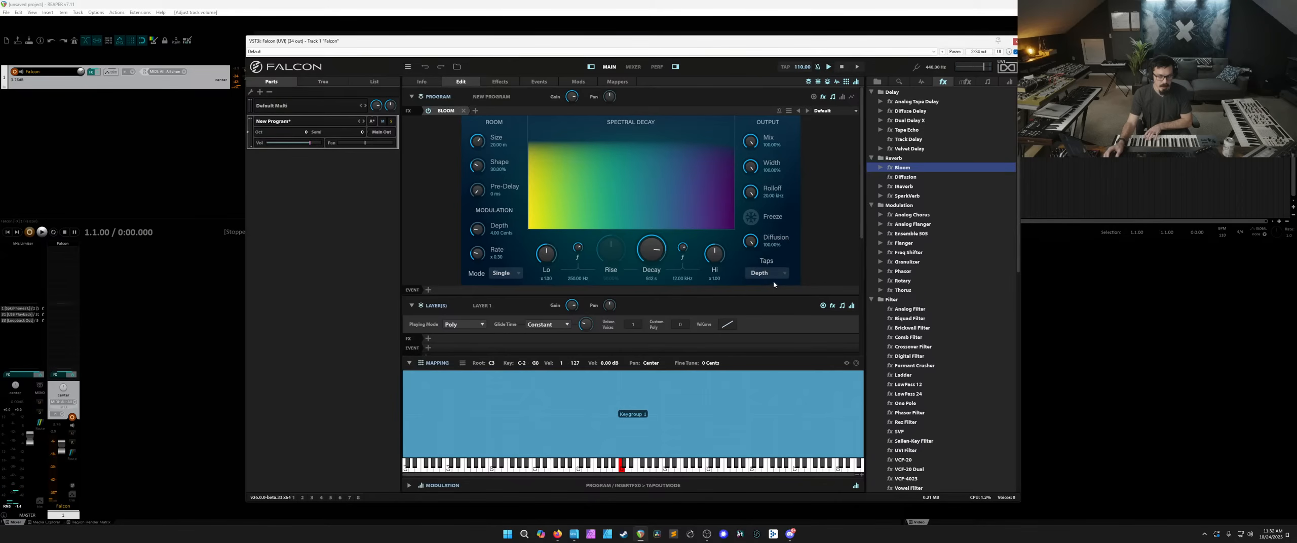
{"action": "left_click", "coordinate": [773, 276]}
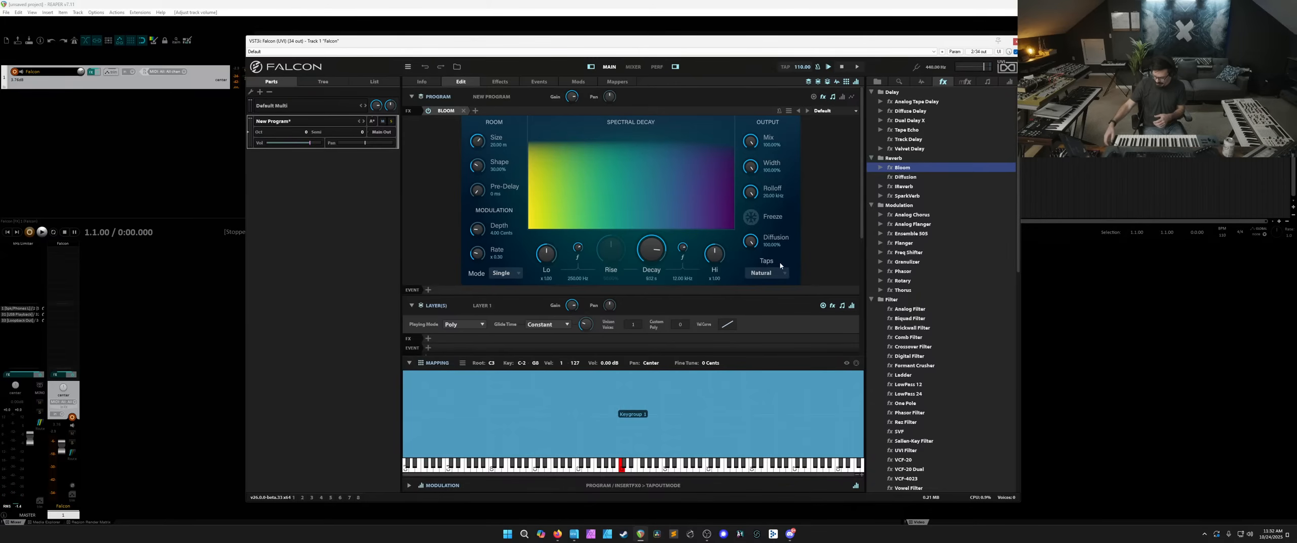
Lengthen the decay and release times of the keygroup's amp envelope to several hundred milliseconds each.
{"action": "scroll", "coordinate": [780, 265], "scroll_direction": "down", "scroll_amount": 4}
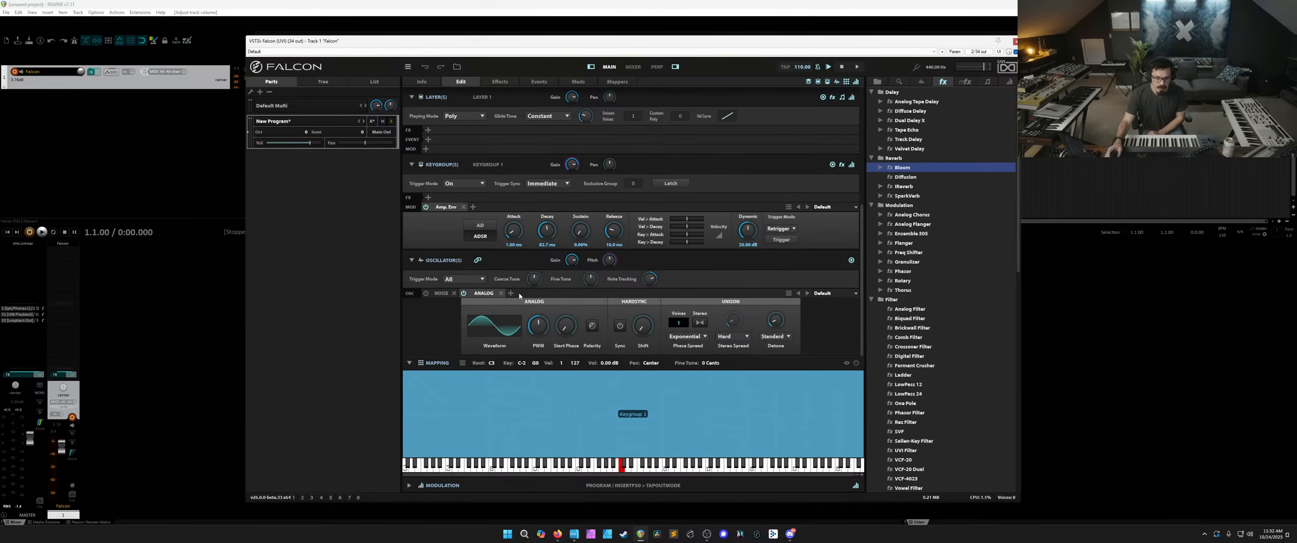
{"action": "left_click_drag", "start_coordinate": [547, 235], "coordinate": [614, 212]}
{"action": "left_click_drag", "start_coordinate": [545, 242], "coordinate": [613, 226]}
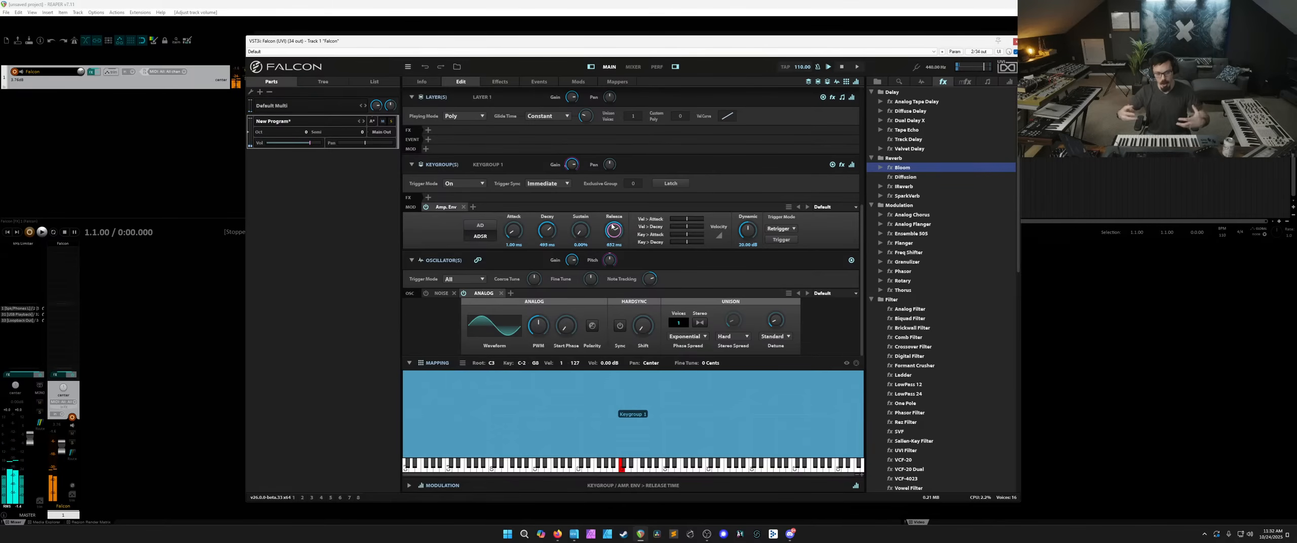
Add SparkVerb after Bloom in the program effects with a 100% mix and a decay of about 13 s, and return to Bloom's settings.
{"action": "scroll", "coordinate": [622, 189], "scroll_direction": "up", "scroll_amount": 4}
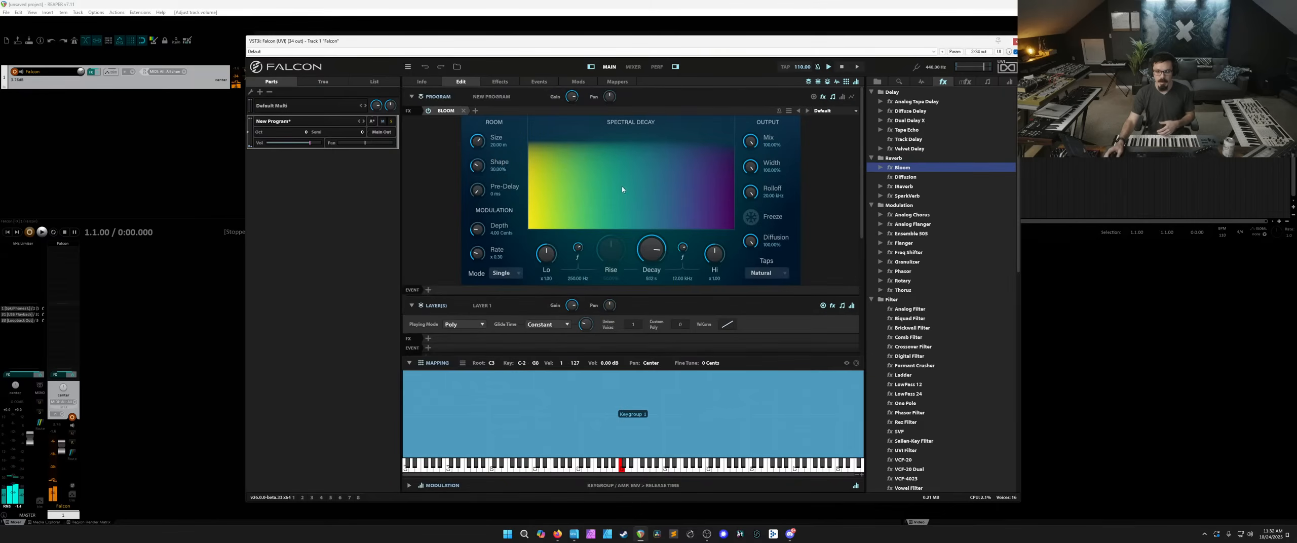
{"action": "left_click", "coordinate": [891, 195]}
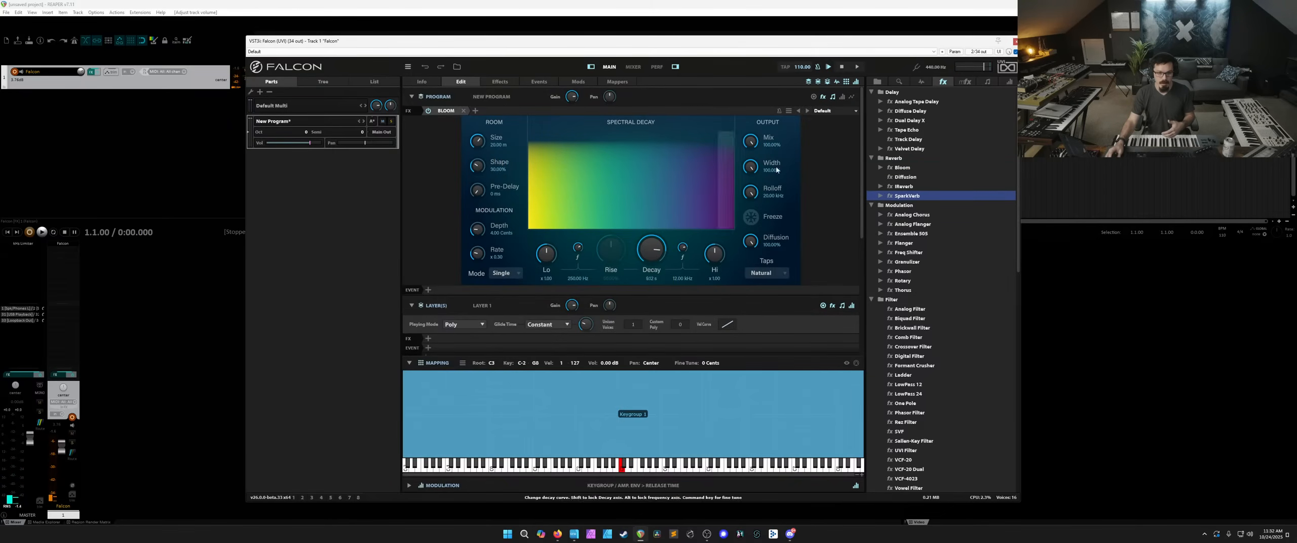
{"action": "left_click_drag", "start_coordinate": [777, 169], "coordinate": [499, 114]}
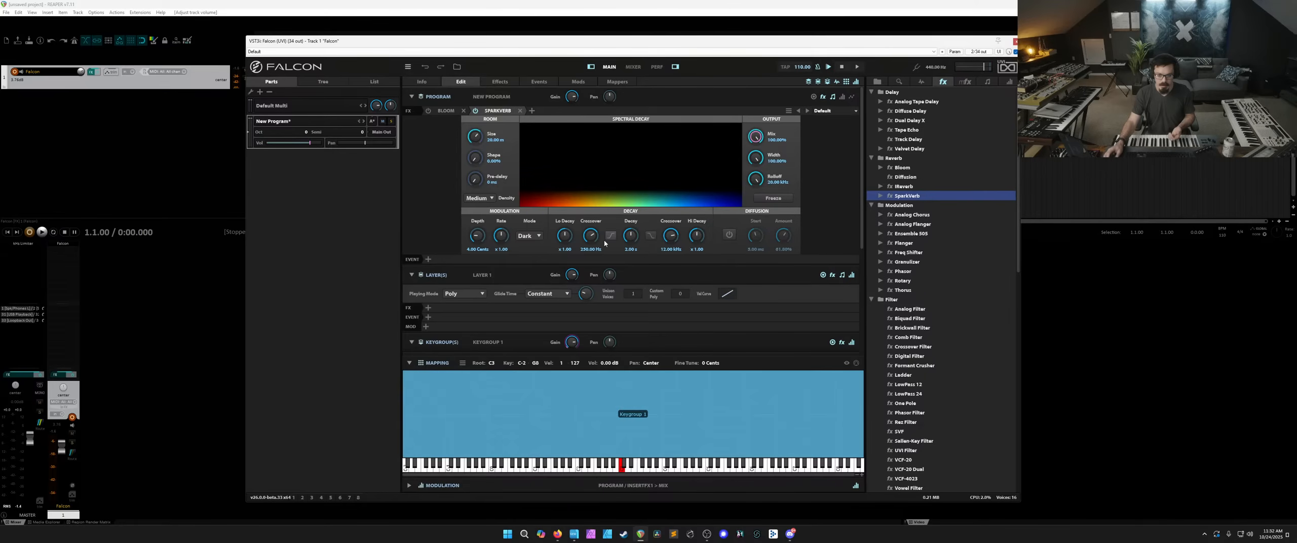
{"action": "left_click_drag", "start_coordinate": [623, 239], "coordinate": [633, 193]}
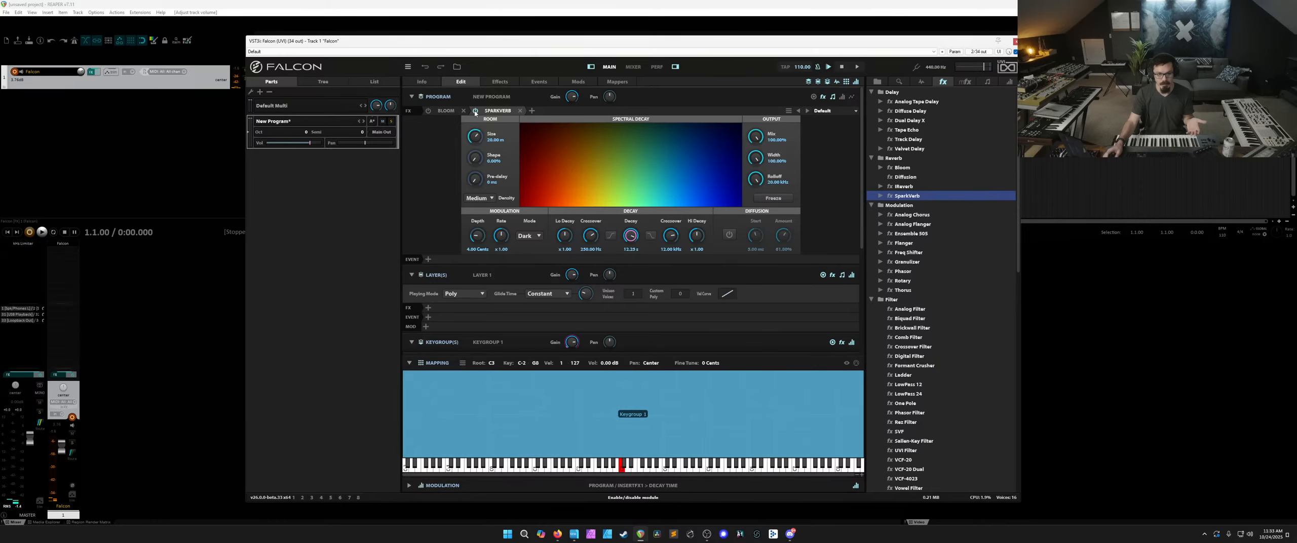
{"action": "left_click", "coordinate": [452, 112]}
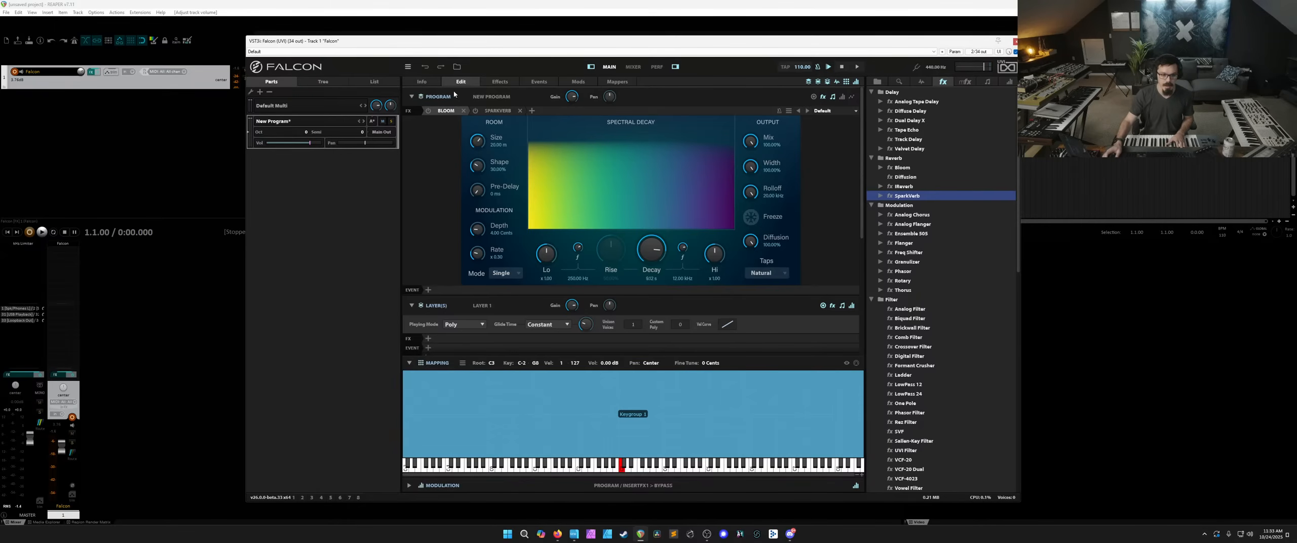
Add the MPE script processor to the program's event processors.
{"action": "left_click", "coordinate": [986, 82]}
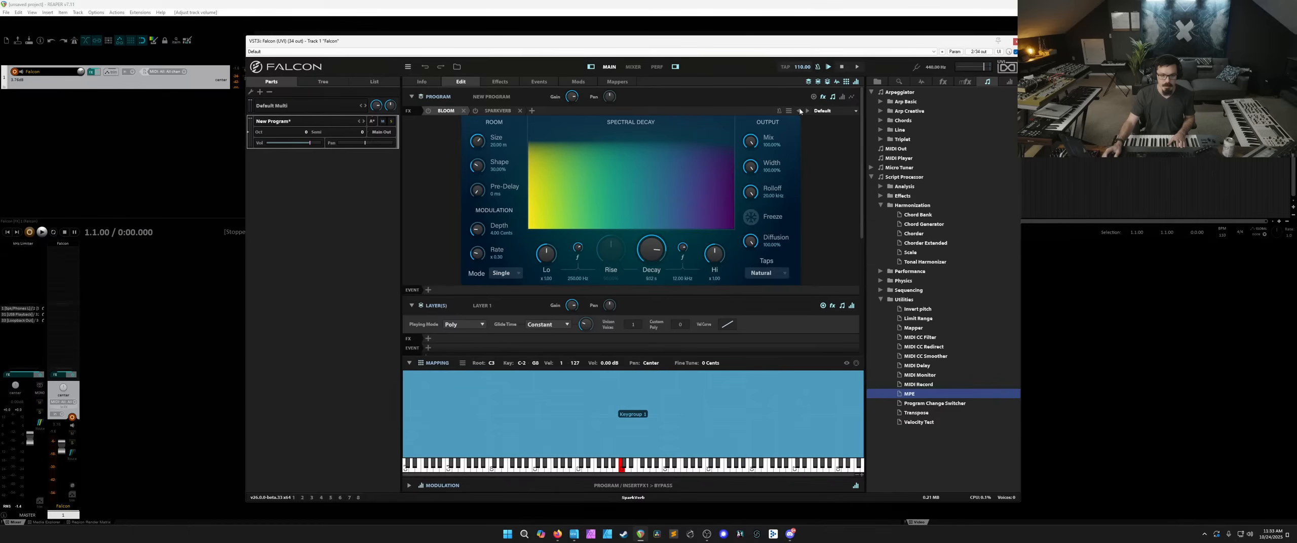
{"action": "left_click_drag", "start_coordinate": [912, 368], "coordinate": [462, 293]}
{"action": "scroll", "coordinate": [462, 293], "scroll_direction": "down", "scroll_amount": 2}
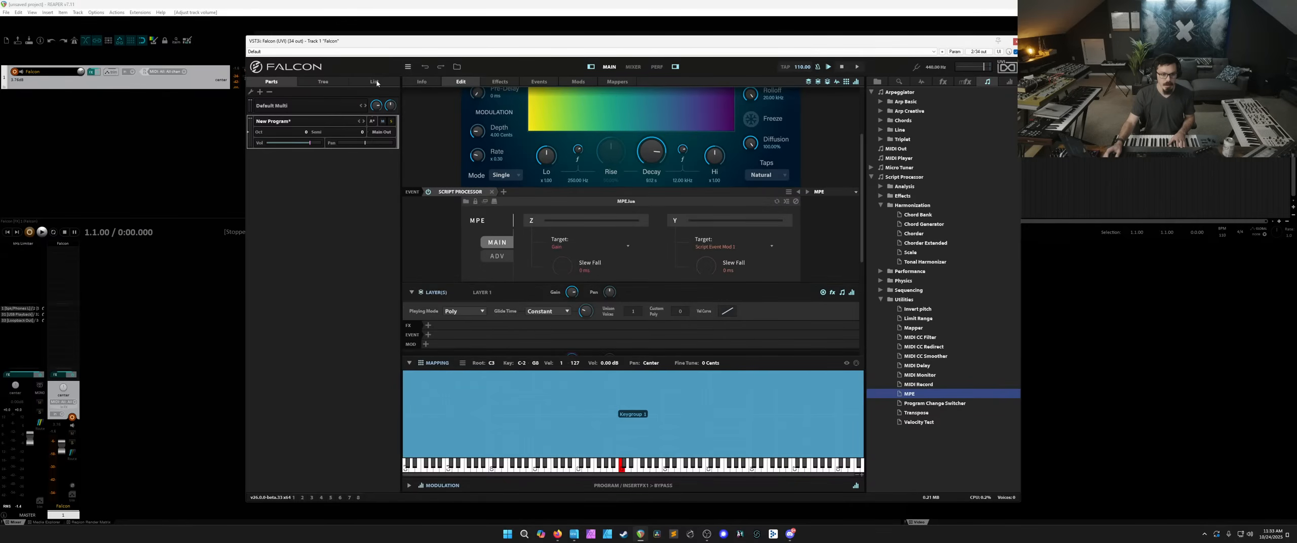
Locate the program's script processor in the instrument tree and open it in the events view.
{"action": "left_click", "coordinate": [338, 82]}
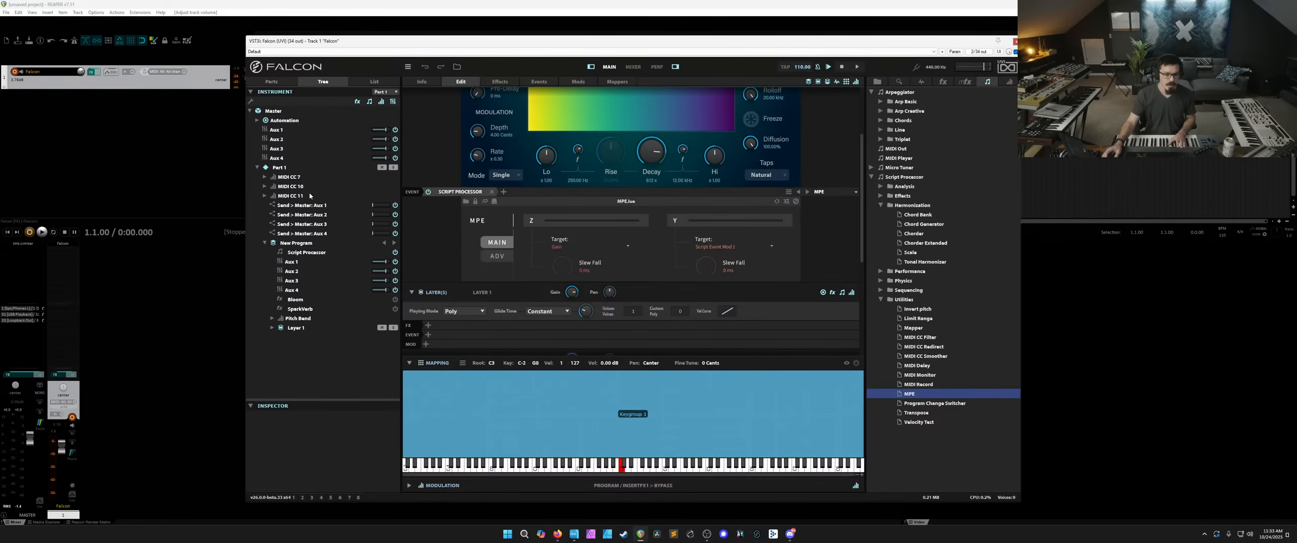
{"action": "left_click", "coordinate": [306, 253]}
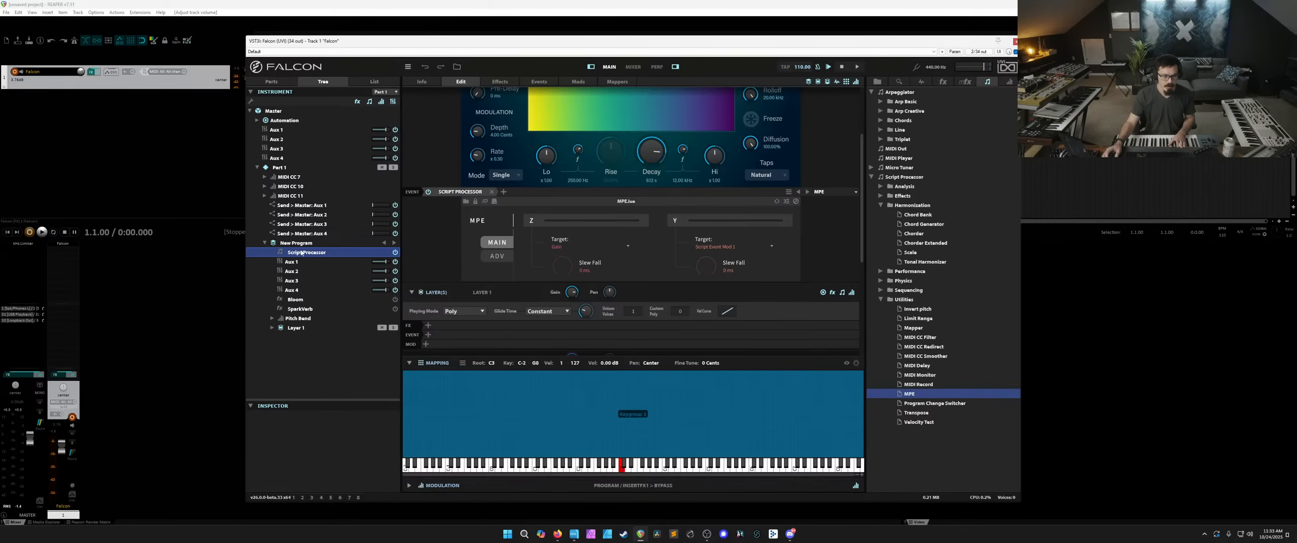
{"action": "double_click", "coordinate": [305, 253]}
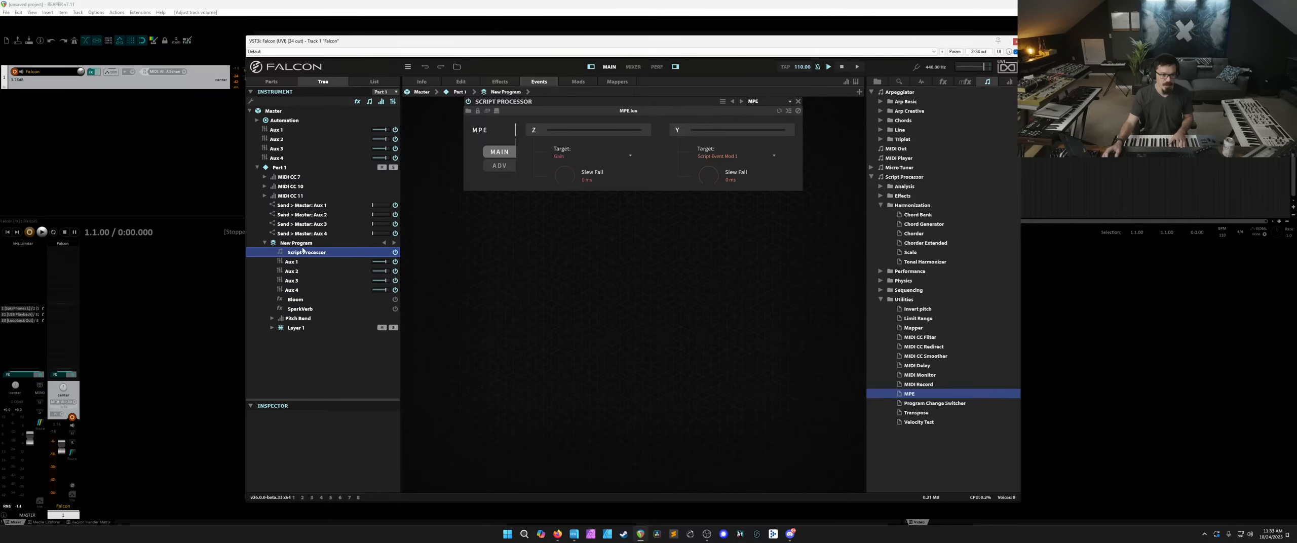
Delete the MPE script processor from the program in the instrument tree.
{"action": "right_click", "coordinate": [304, 256]}
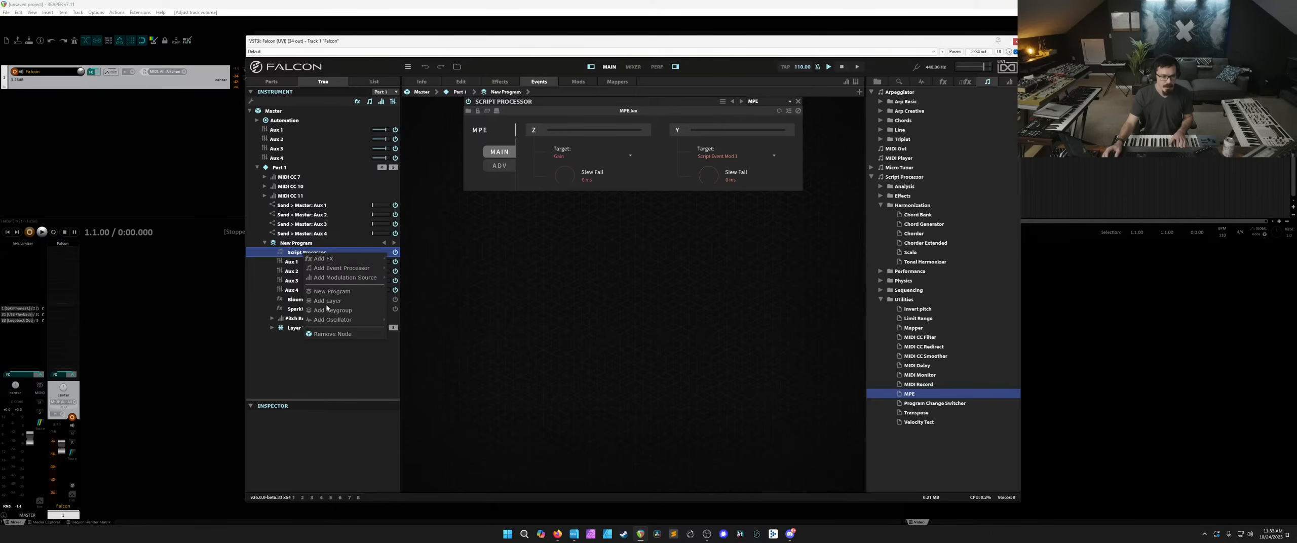
{"action": "left_click", "coordinate": [277, 347]}
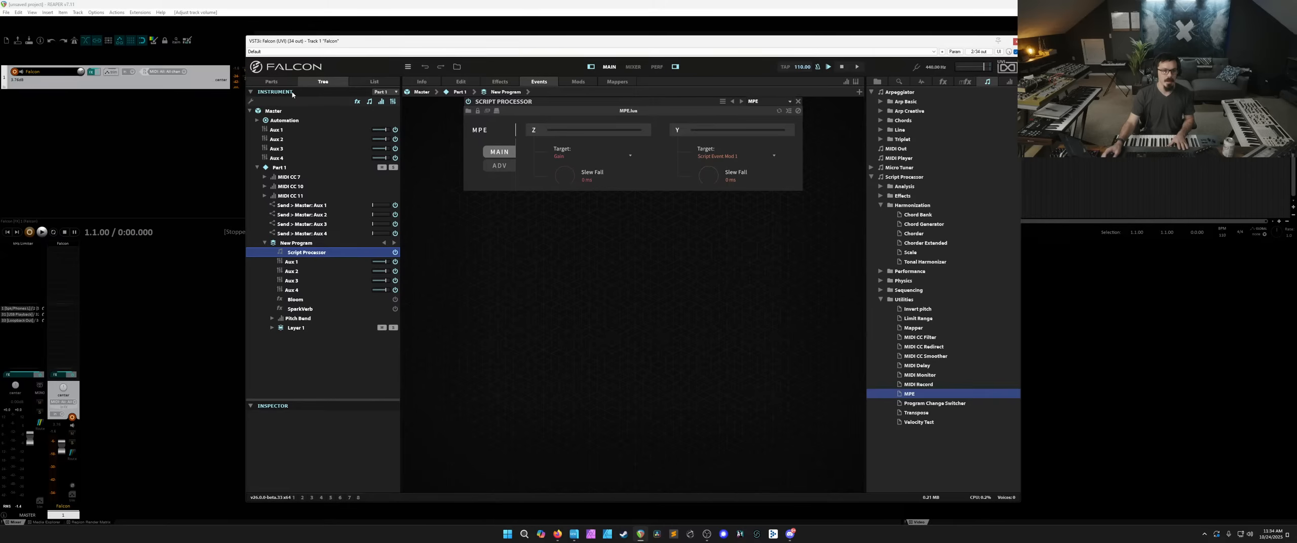
{"action": "left_click", "coordinate": [291, 245]}
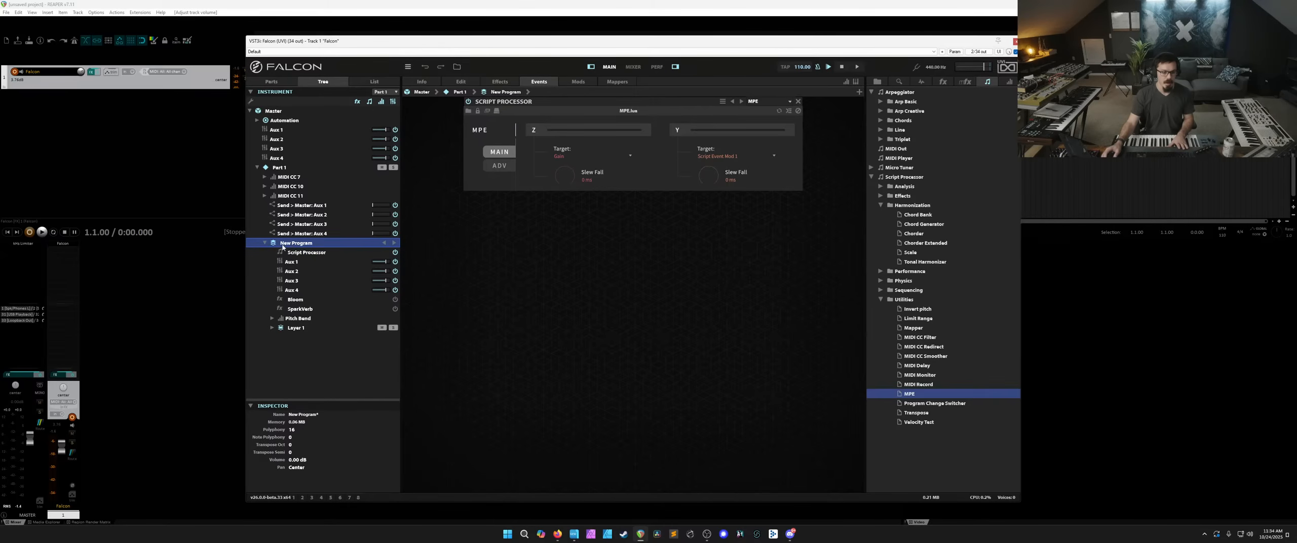
{"action": "left_click", "coordinate": [285, 253]}
{"action": "key", "text": "Delete"}
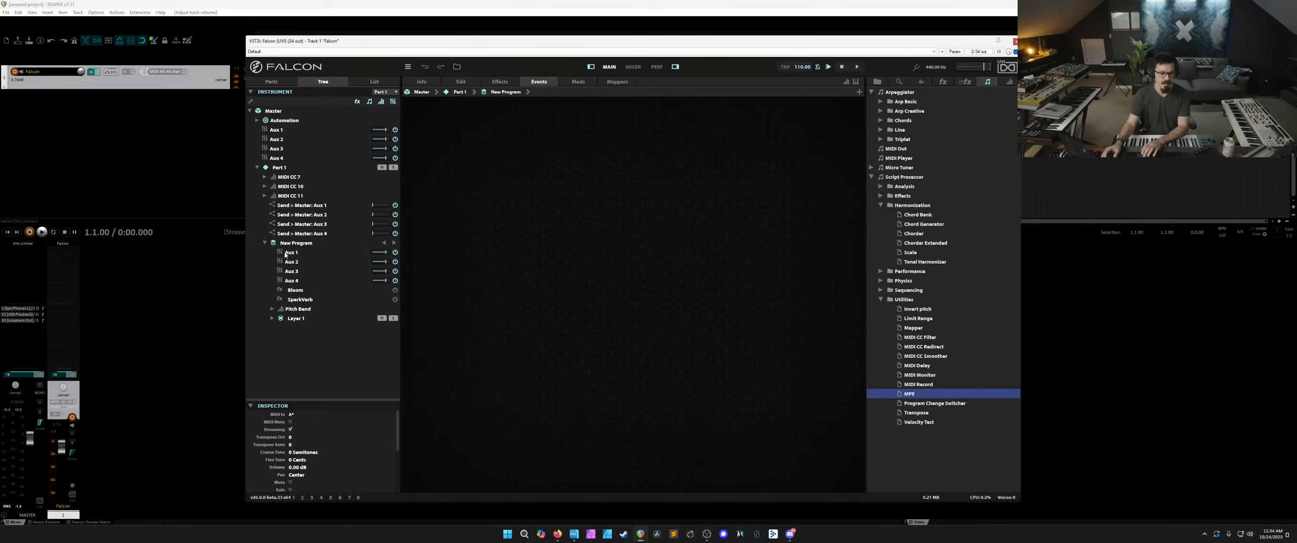
Add the MPE script processor to Layer 1's event processors and select it in the instrument tree.
{"action": "left_click", "coordinate": [460, 82]}
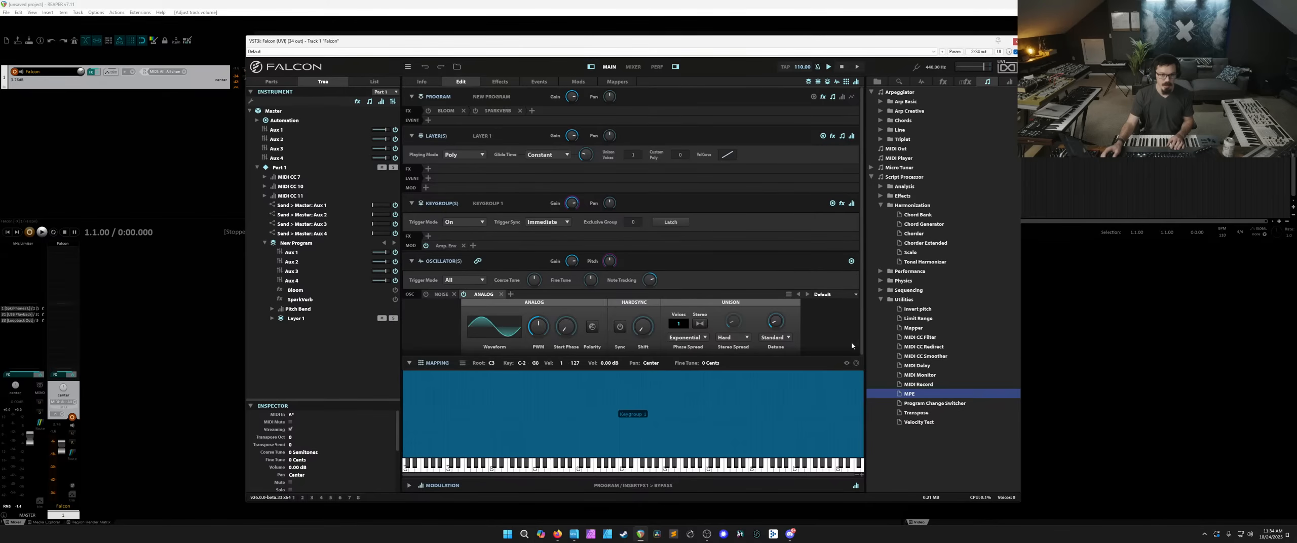
{"action": "left_click_drag", "start_coordinate": [909, 394], "coordinate": [466, 181]}
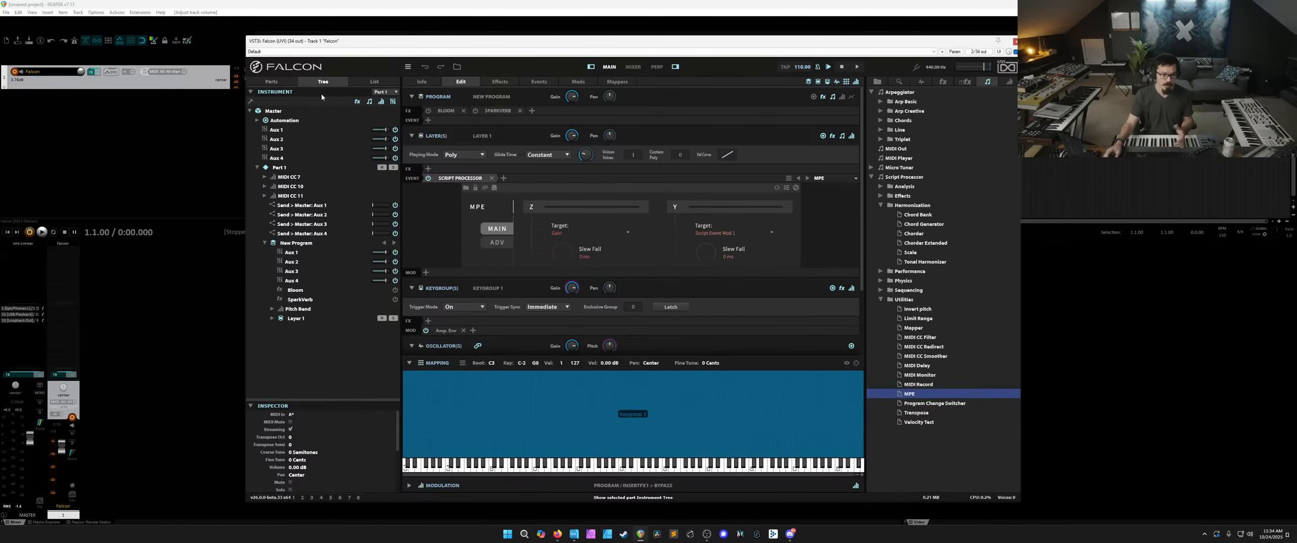
{"action": "left_click", "coordinate": [304, 244]}
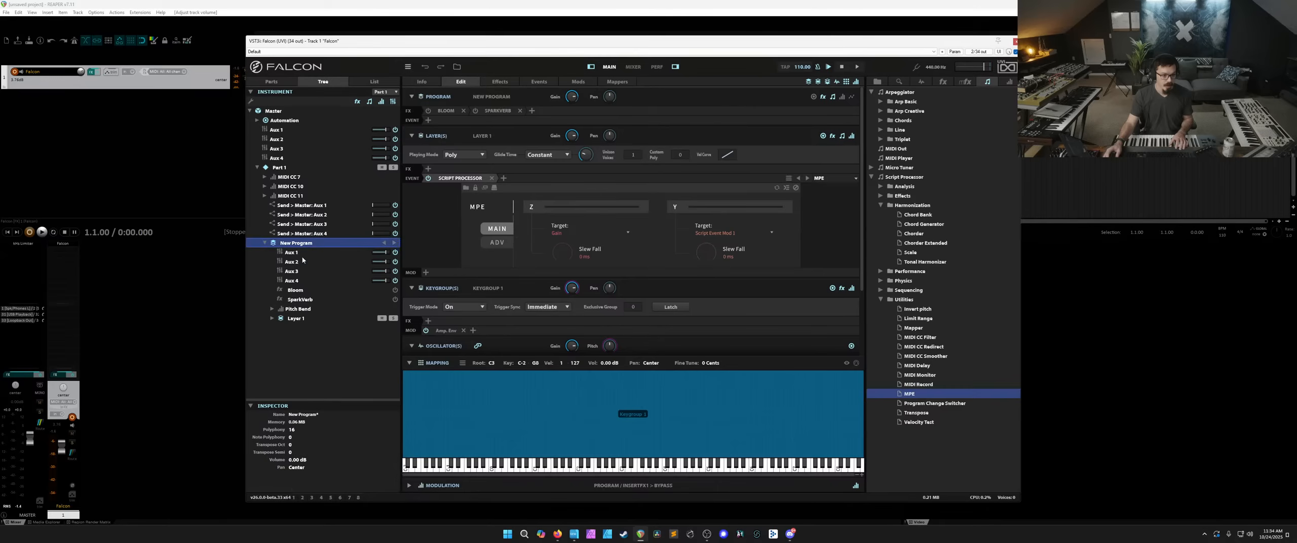
{"action": "left_click", "coordinate": [272, 319]}
{"action": "left_click", "coordinate": [309, 328]}
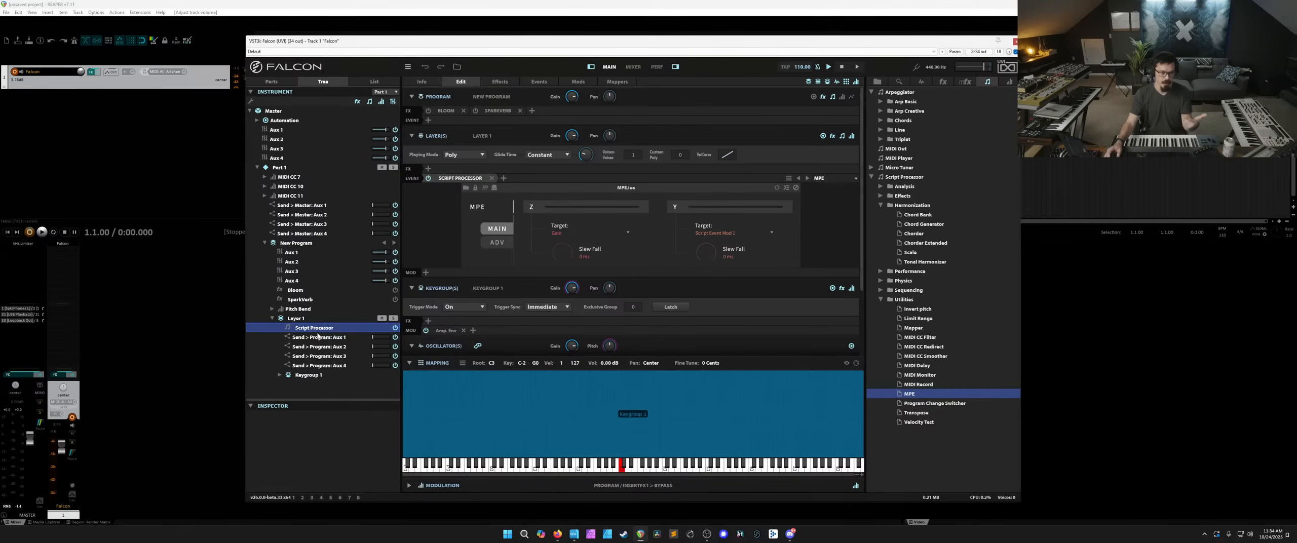
Inspect Layer 1's properties and the contents of its keygroup in the instrument tree.
{"action": "left_click", "coordinate": [300, 321]}
{"action": "left_click", "coordinate": [279, 376]}
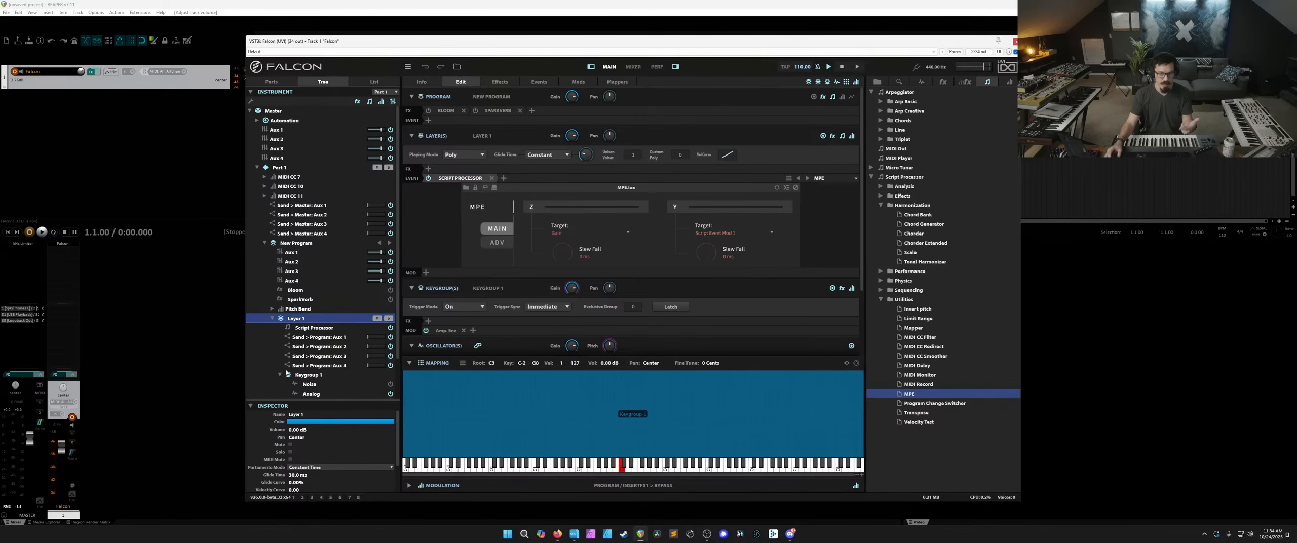
{"action": "left_click", "coordinate": [280, 375]}
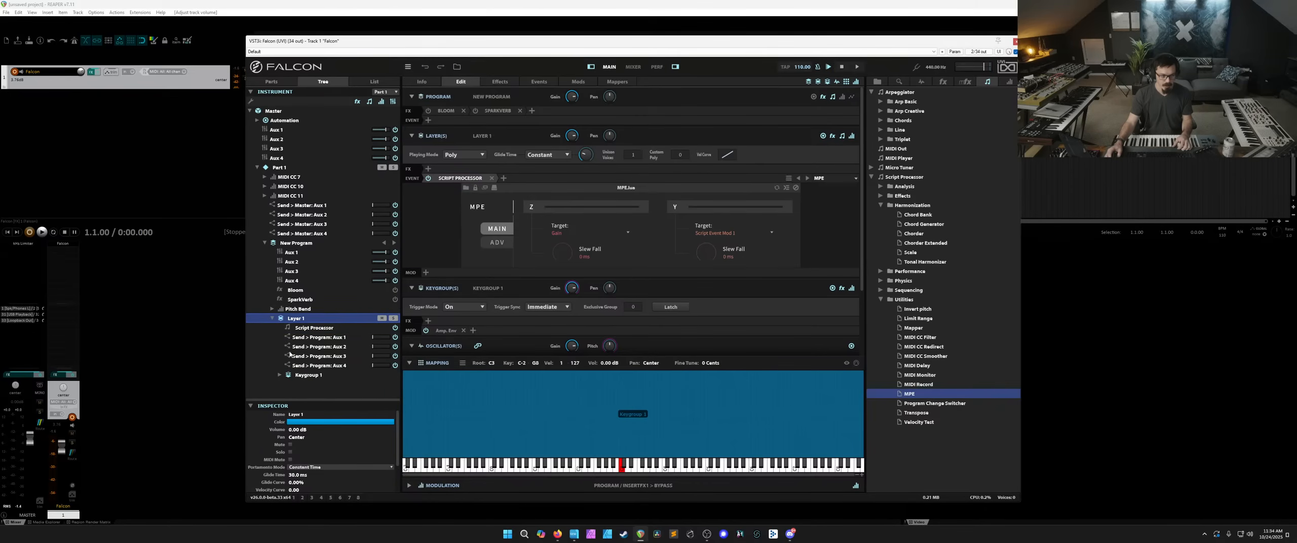
Delete the MPE script processor from Layer 1 in the instrument tree.
{"action": "left_click", "coordinate": [307, 245]}
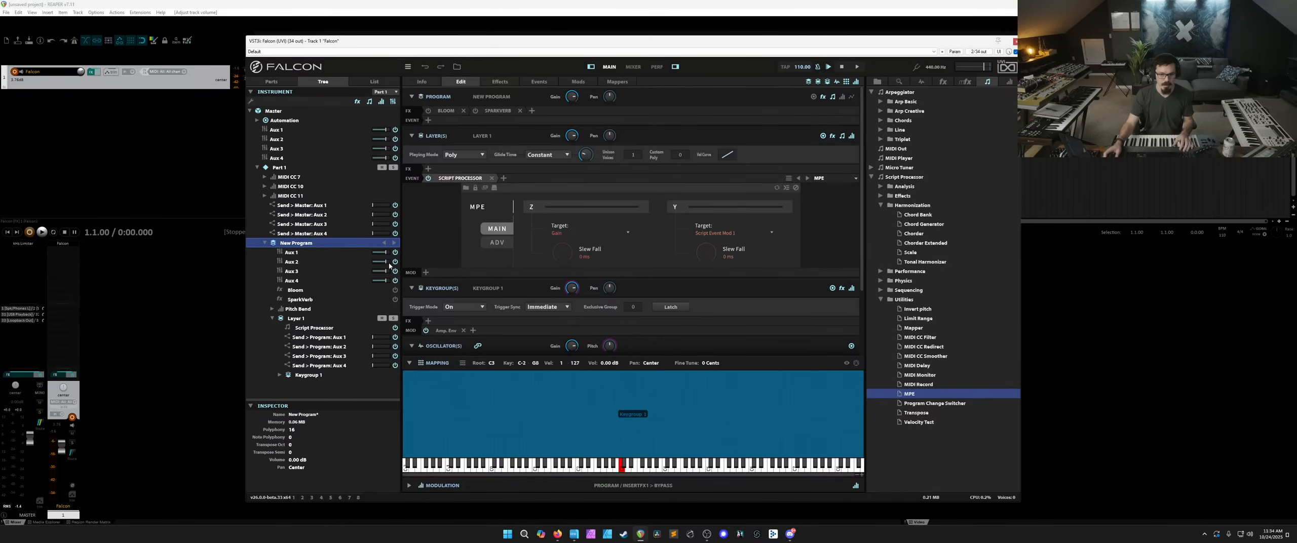
{"action": "left_click", "coordinate": [321, 328]}
{"action": "key", "text": "Delete"}
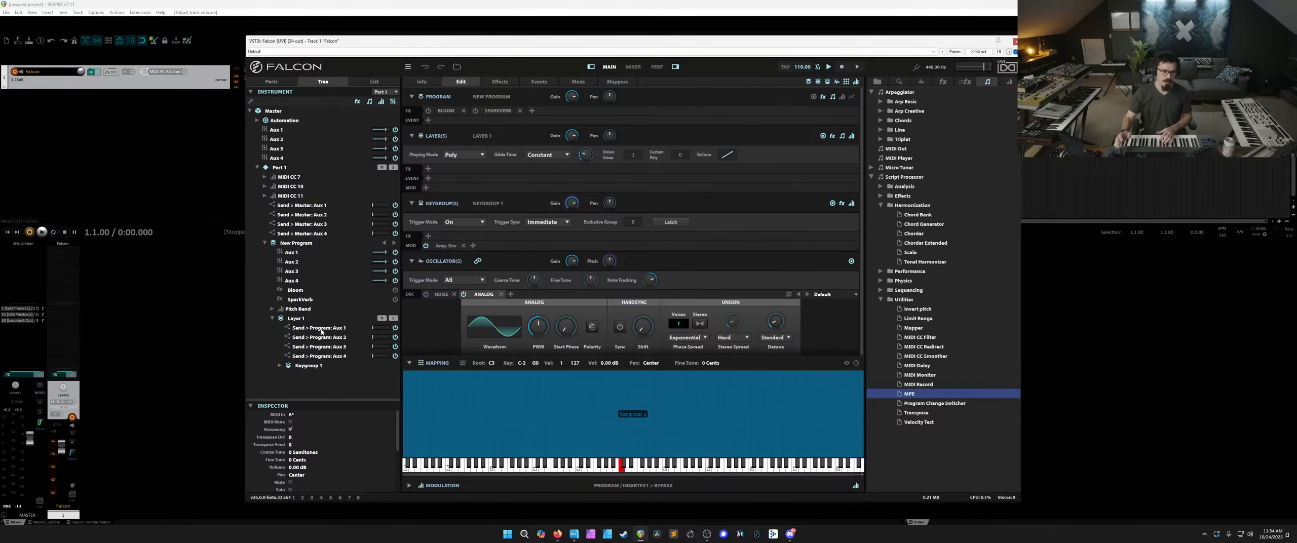
Switch to the parts list, enable the program's SparkVerb effect and add an empty part to the multi.
{"action": "left_click", "coordinate": [283, 81]}
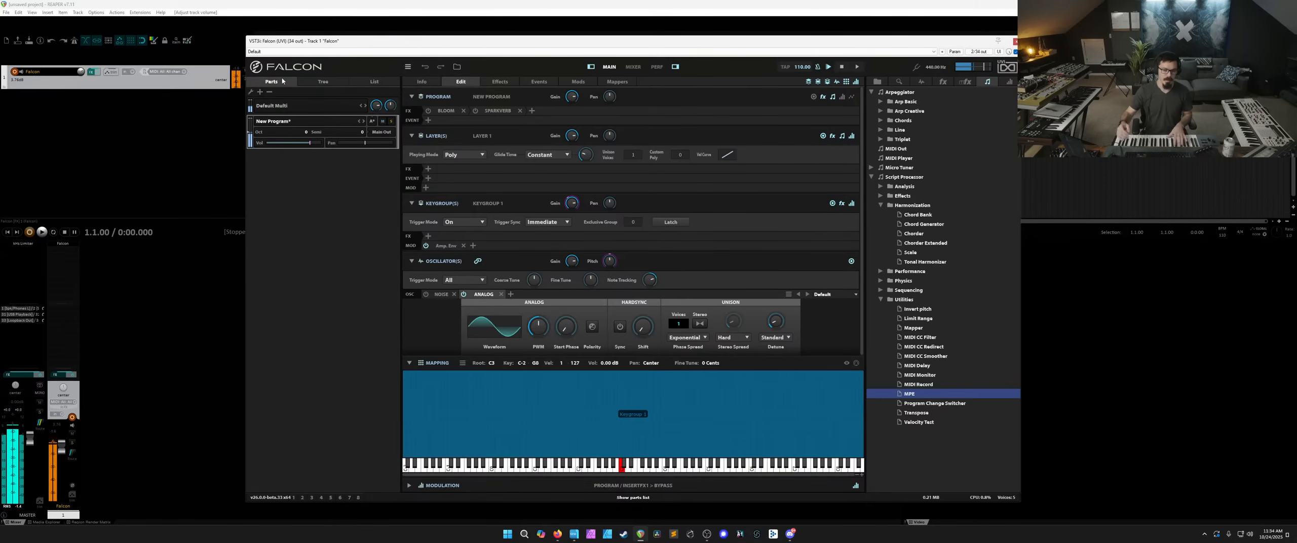
{"action": "left_click", "coordinate": [475, 111]}
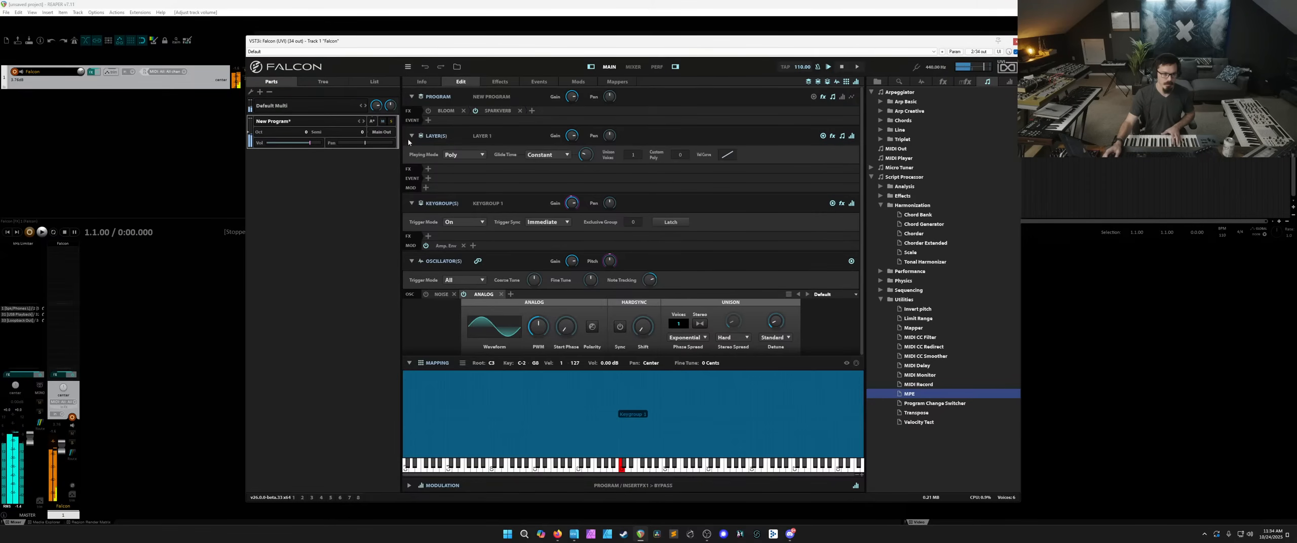
{"action": "left_click", "coordinate": [261, 93]}
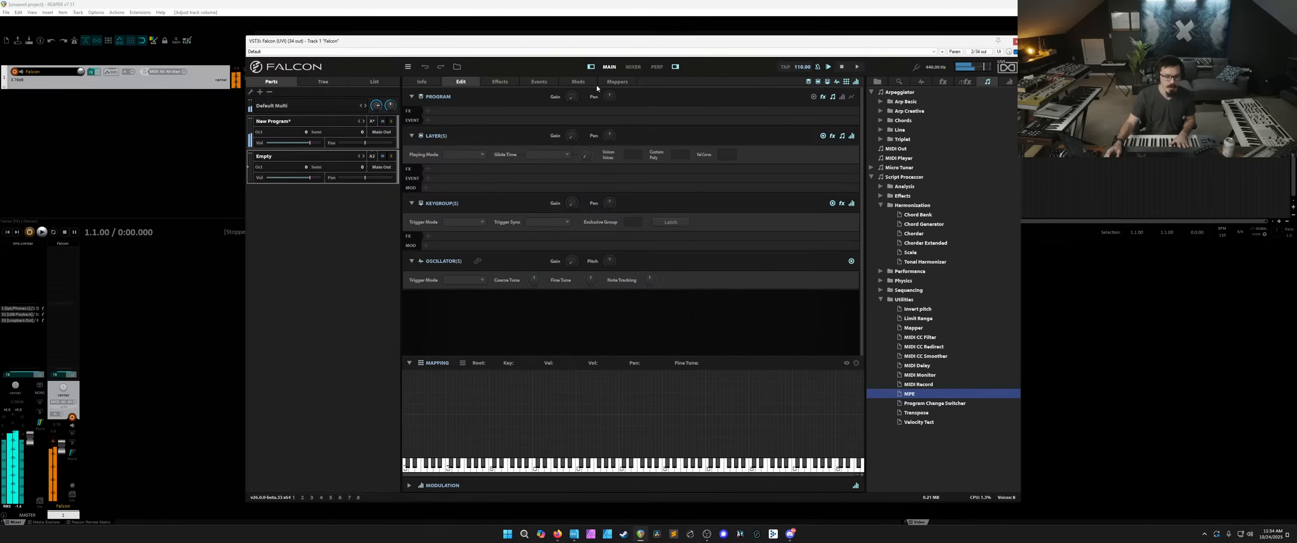
Audition presets in PX Sunbox's Animated Arps folder and load Day One into the empty part.
{"action": "left_click", "coordinate": [882, 84]}
{"action": "scroll", "coordinate": [942, 283], "scroll_direction": "down", "scroll_amount": 4}
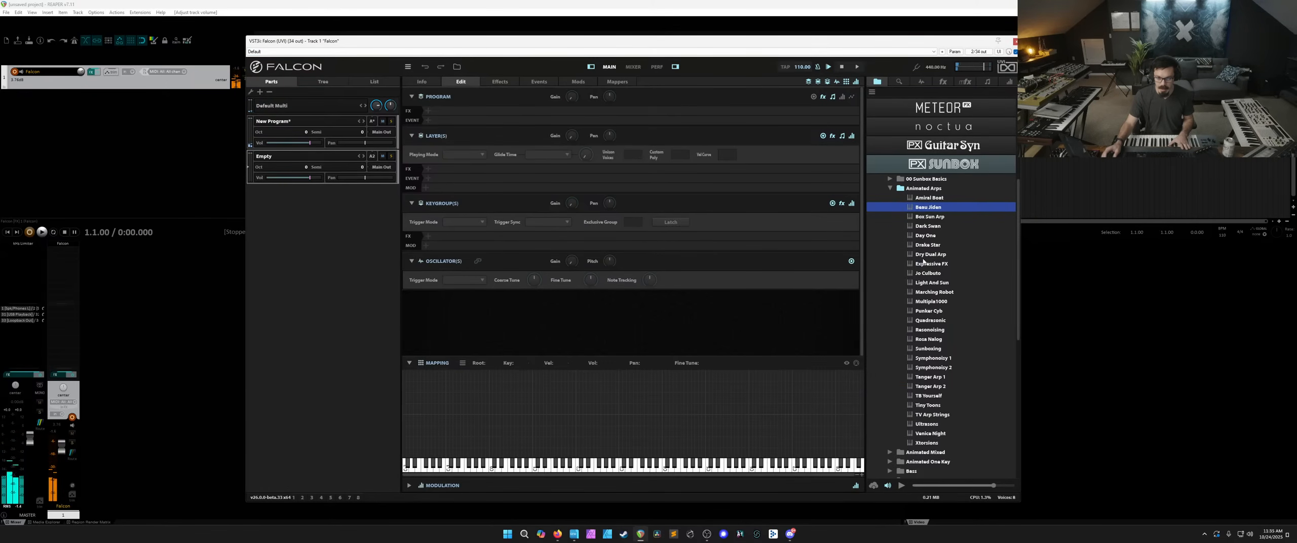
{"action": "left_click", "coordinate": [927, 246]}
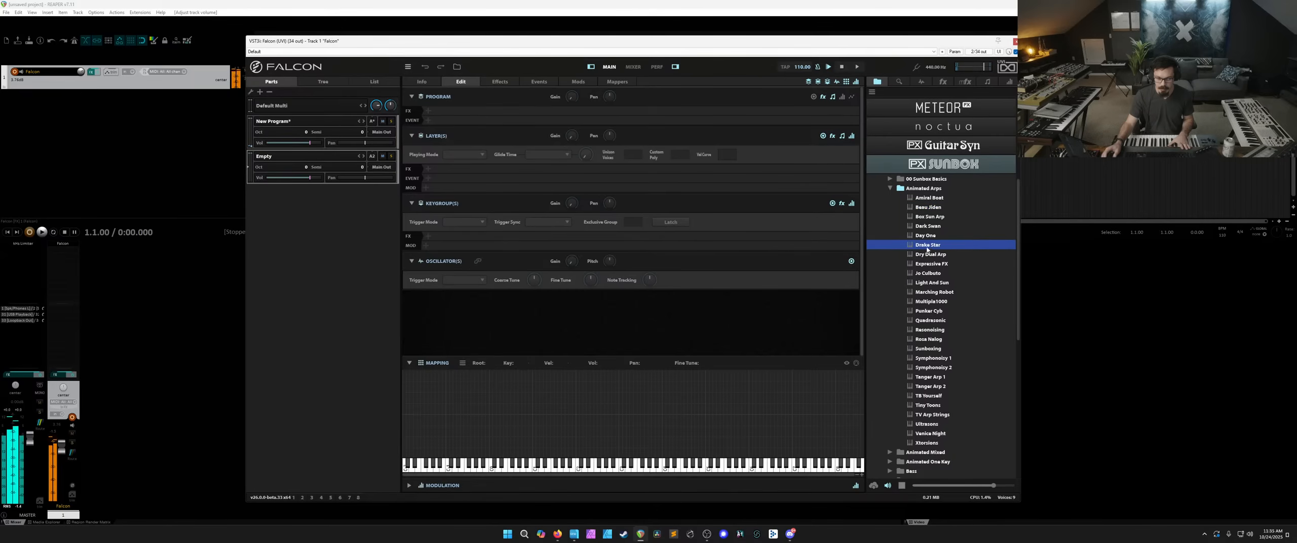
{"action": "left_click", "coordinate": [928, 236]}
{"action": "left_click", "coordinate": [931, 228]}
{"action": "double_click", "coordinate": [931, 236]}
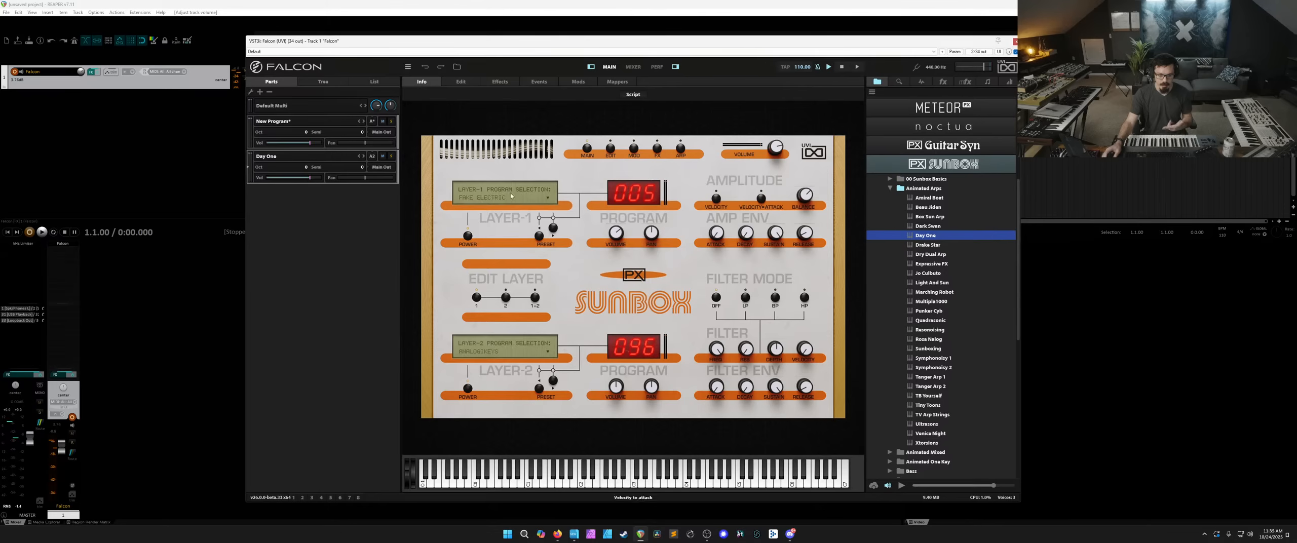
Match the Day One part's MIDI channel to the New Program part and lower the Day One part's volume.
{"action": "left_click", "coordinate": [373, 156]}
{"action": "left_click", "coordinate": [381, 165]}
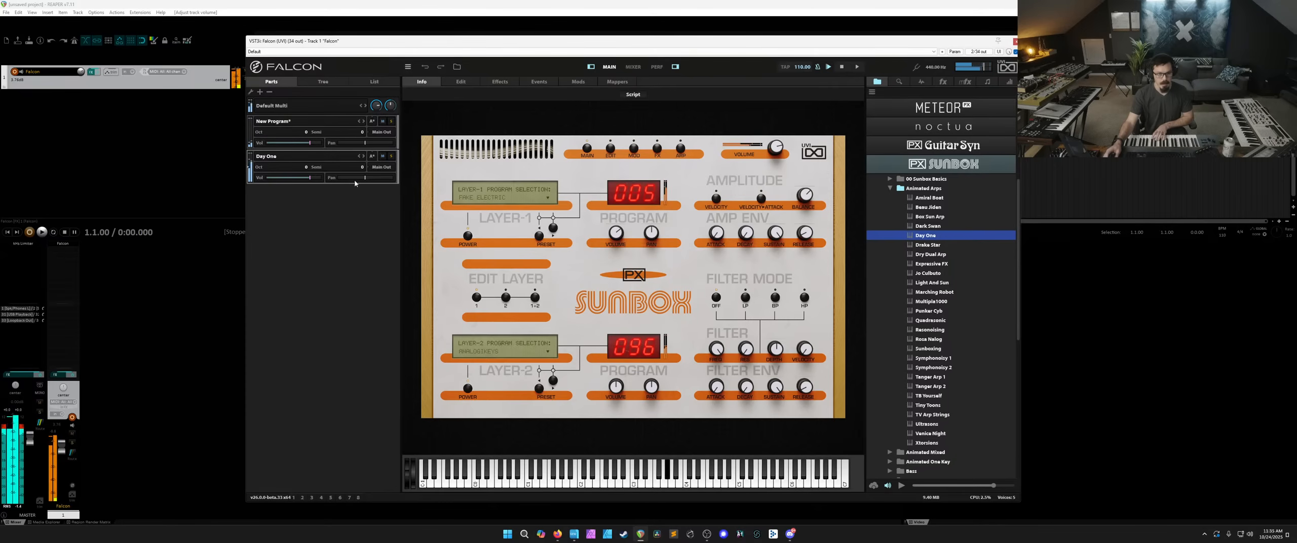
{"action": "left_click_drag", "start_coordinate": [308, 180], "coordinate": [289, 180]}
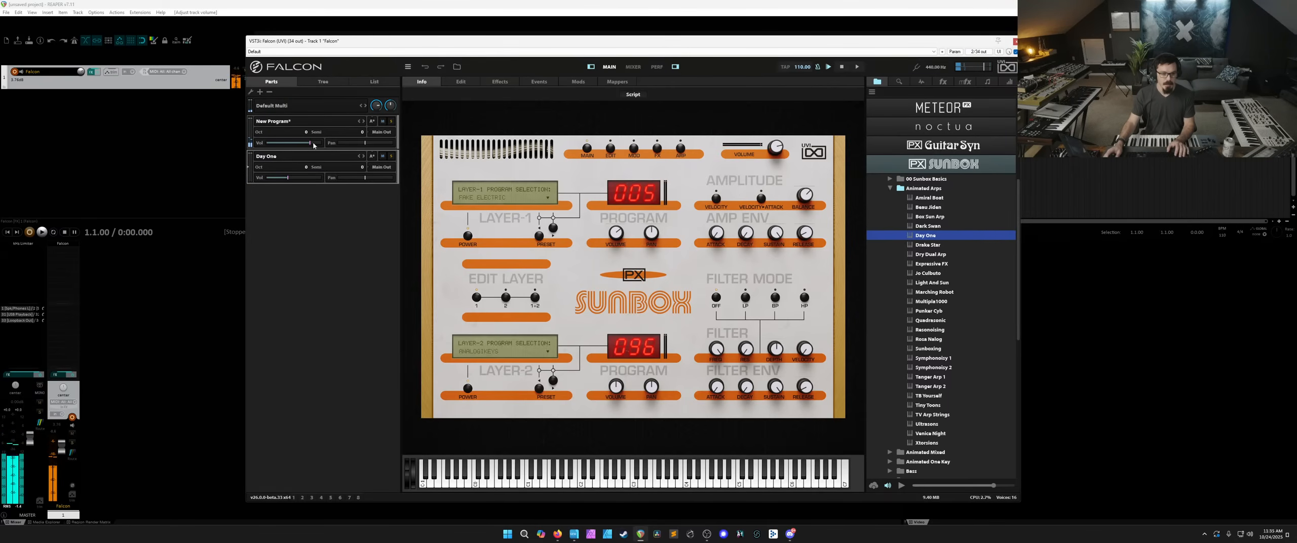
View the Day One part's editing page, remove that part from the multi and show New Program's info page.
{"action": "left_click", "coordinate": [460, 82]}
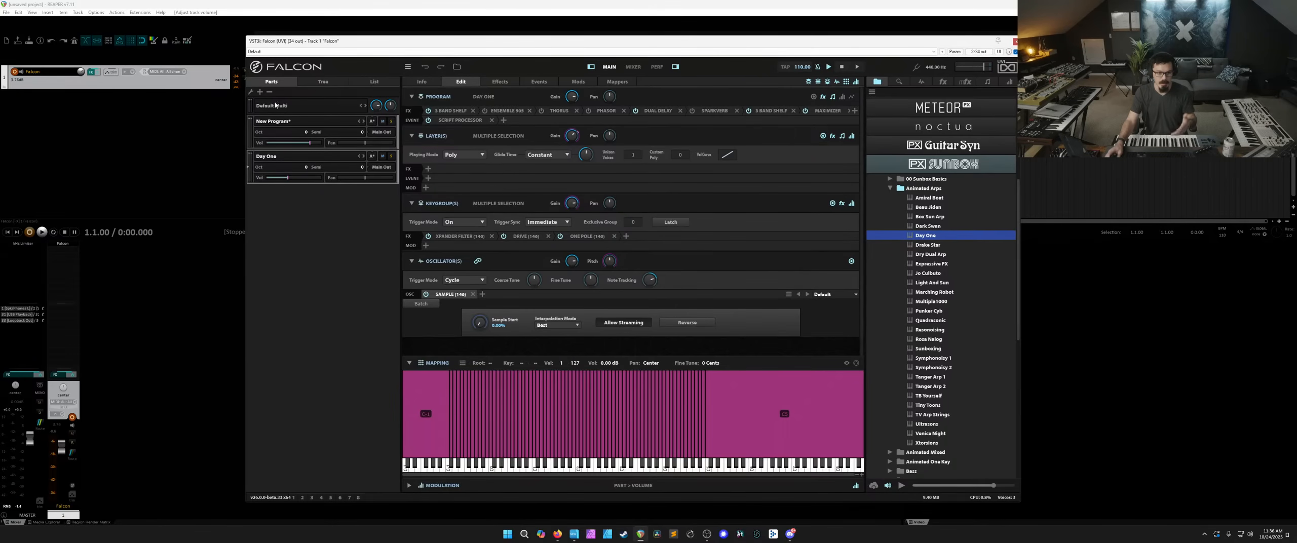
{"action": "left_click", "coordinate": [271, 94]}
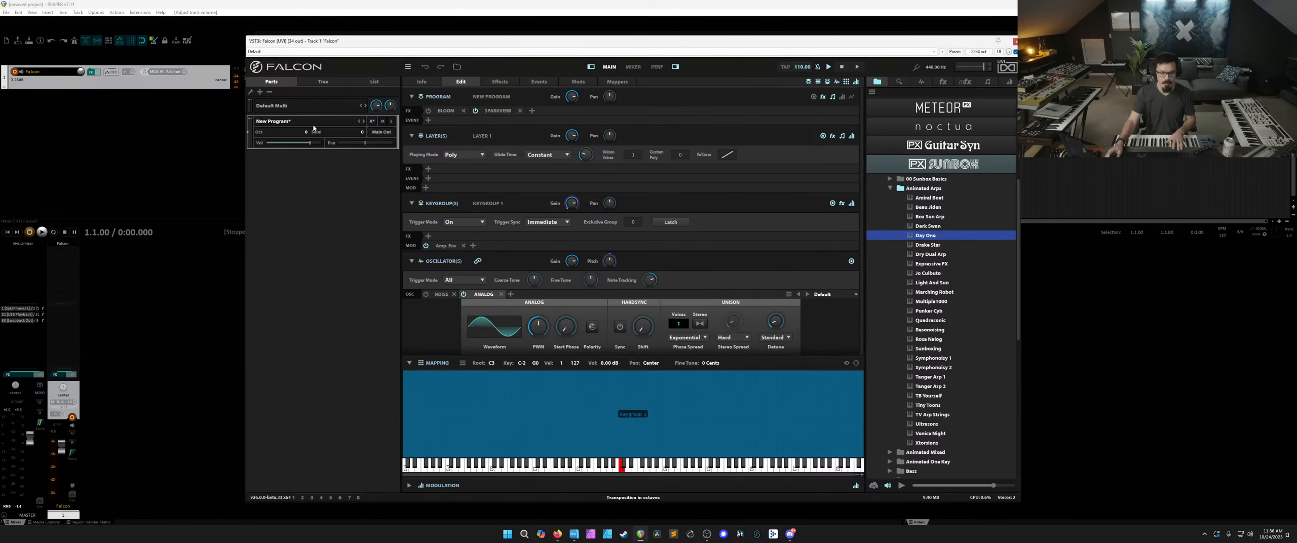
{"action": "left_click", "coordinate": [421, 82]}
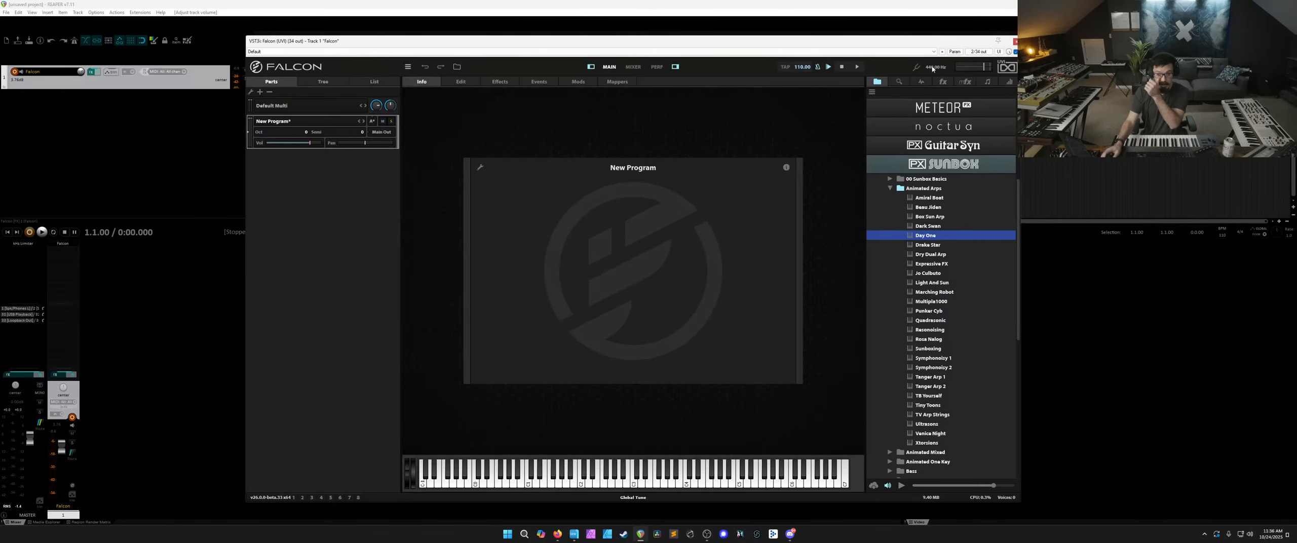
Examine the Drive / Distortion effects in the effects browser, including the presets inside Guitar Boxes.
{"action": "left_click", "coordinate": [941, 83]}
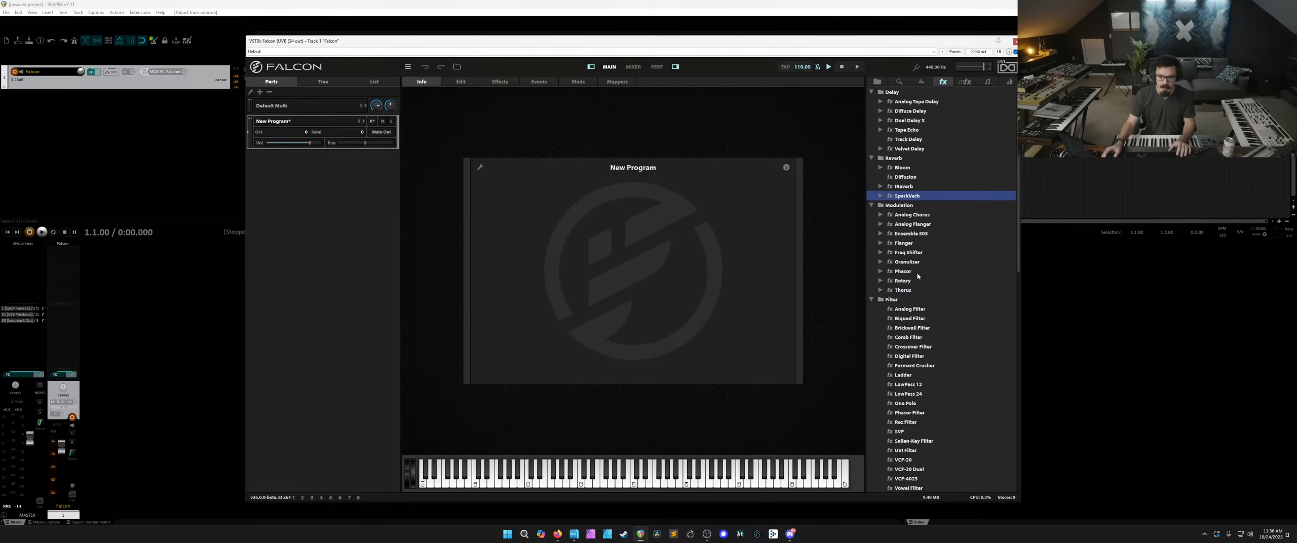
{"action": "scroll", "coordinate": [918, 290], "scroll_direction": "down", "scroll_amount": 5}
{"action": "scroll", "coordinate": [918, 282], "scroll_direction": "down", "scroll_amount": 5}
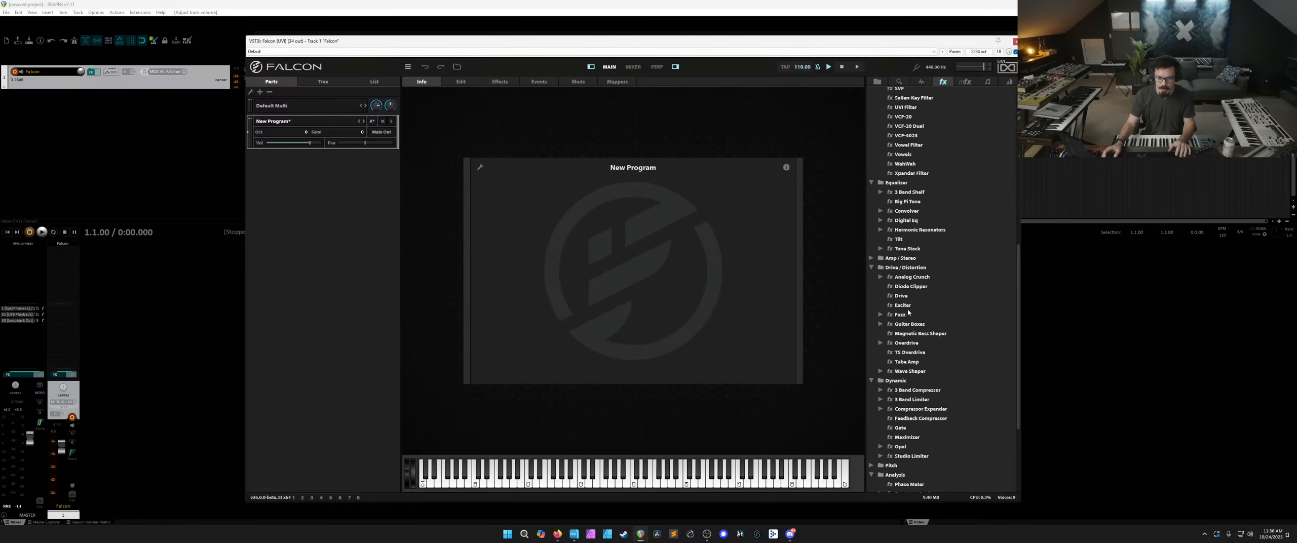
{"action": "left_click", "coordinate": [911, 268]}
{"action": "left_click", "coordinate": [926, 280]}
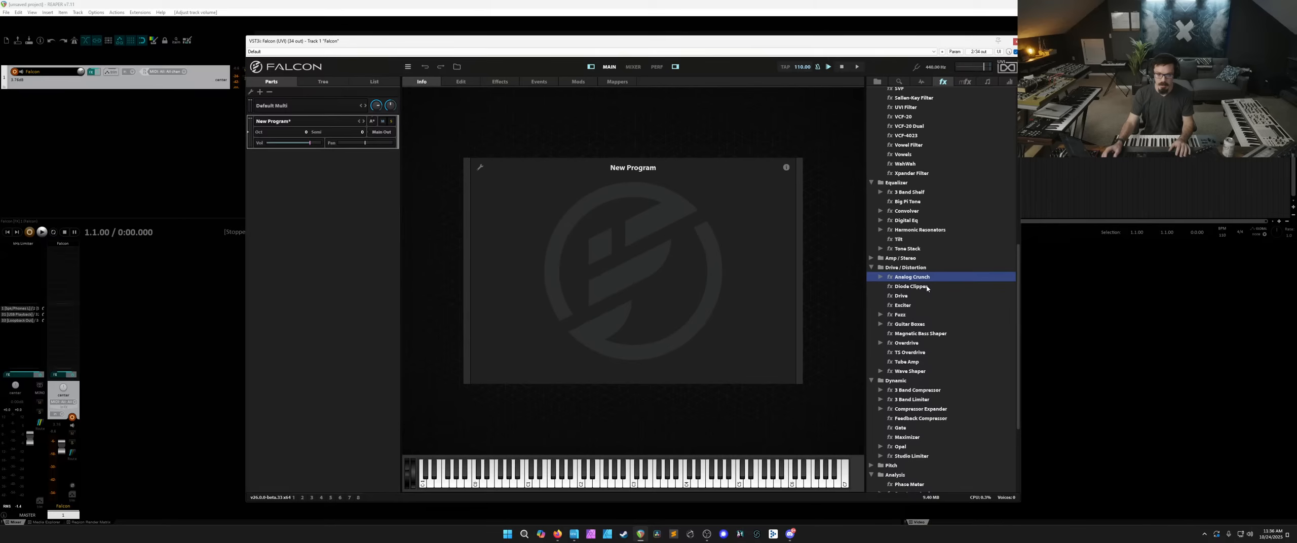
{"action": "left_click", "coordinate": [927, 287]}
{"action": "left_click", "coordinate": [928, 296]}
{"action": "left_click", "coordinate": [927, 306]}
{"action": "left_click", "coordinate": [928, 315]}
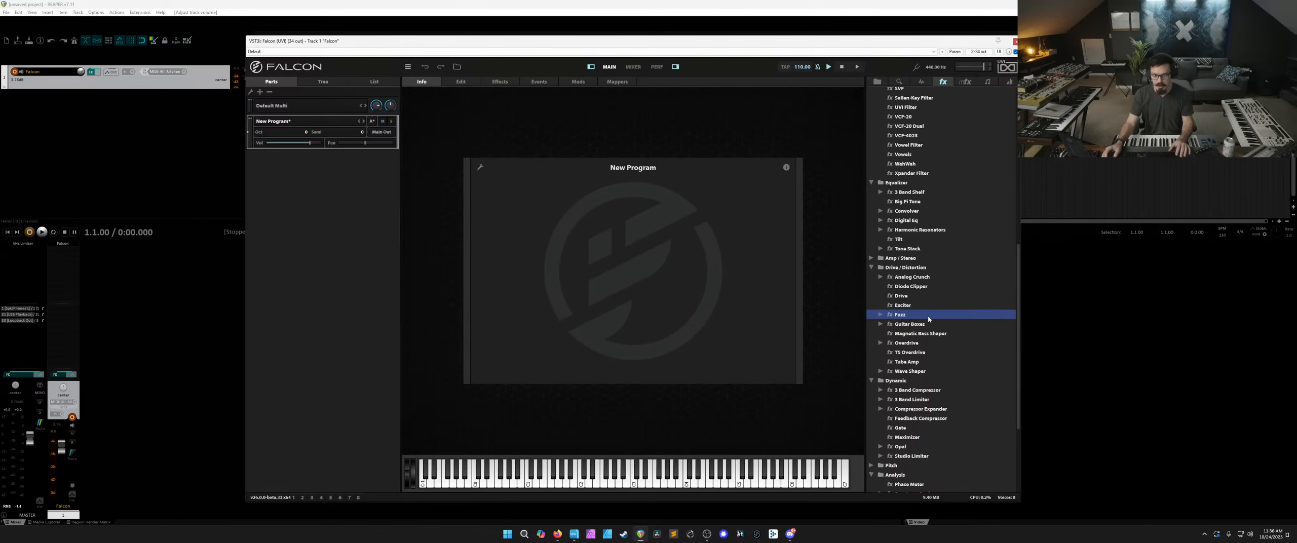
{"action": "left_click", "coordinate": [909, 324]}
{"action": "left_click", "coordinate": [879, 325]}
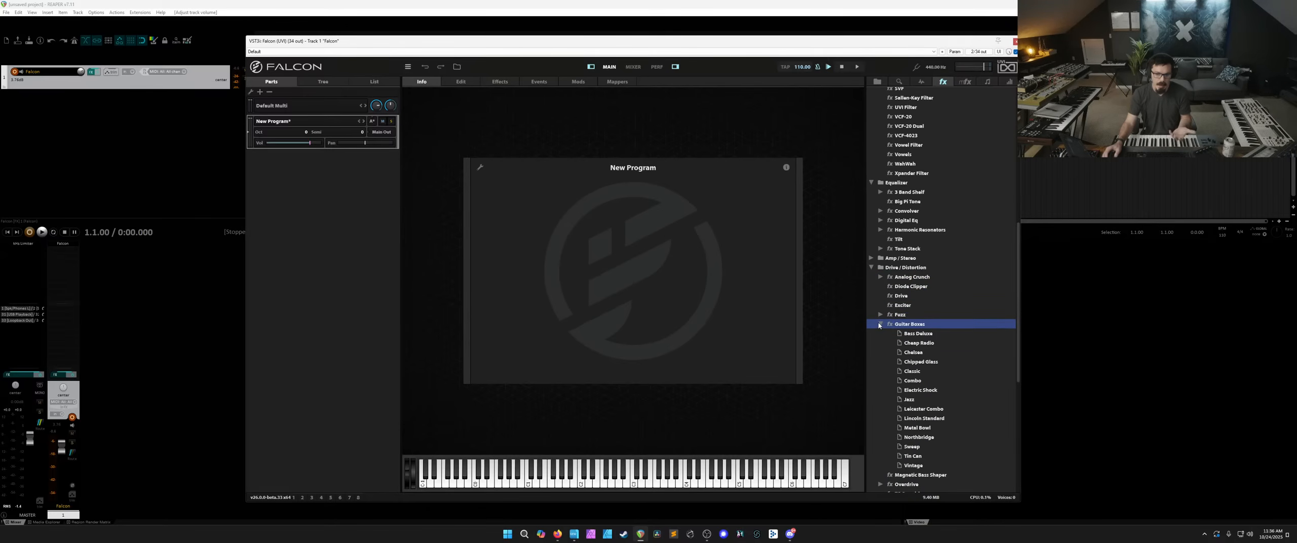
{"action": "left_click", "coordinate": [879, 324]}
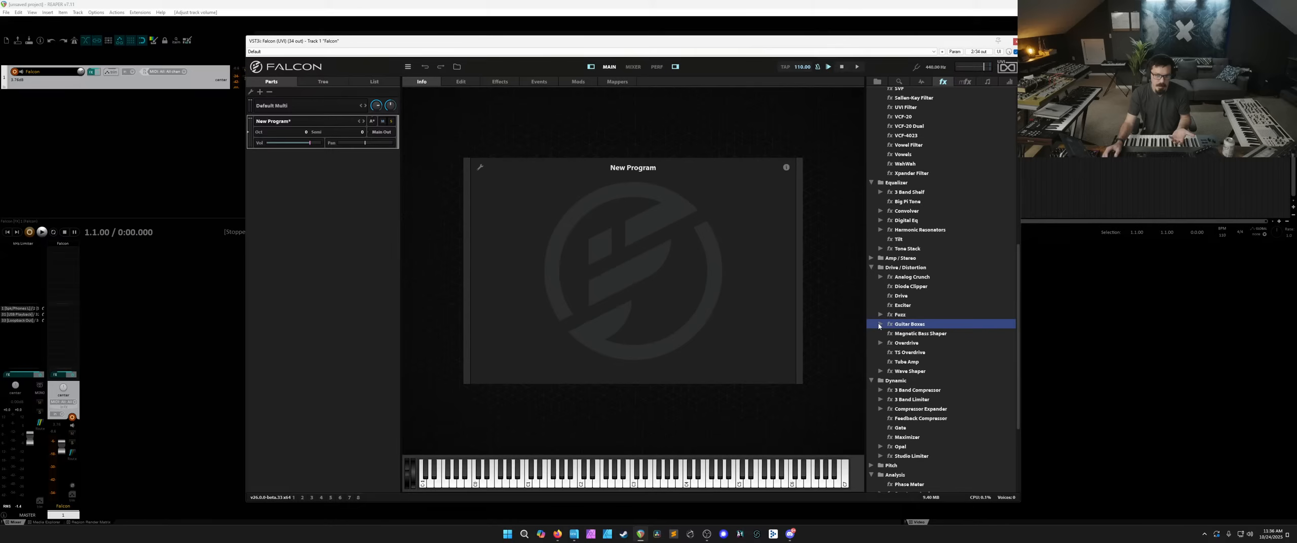
Bypass the program's SparkVerb, add Analog Crunch after it in the effects chain and raise its Overdrive.
{"action": "left_click", "coordinate": [461, 83]}
{"action": "left_click", "coordinate": [476, 111]}
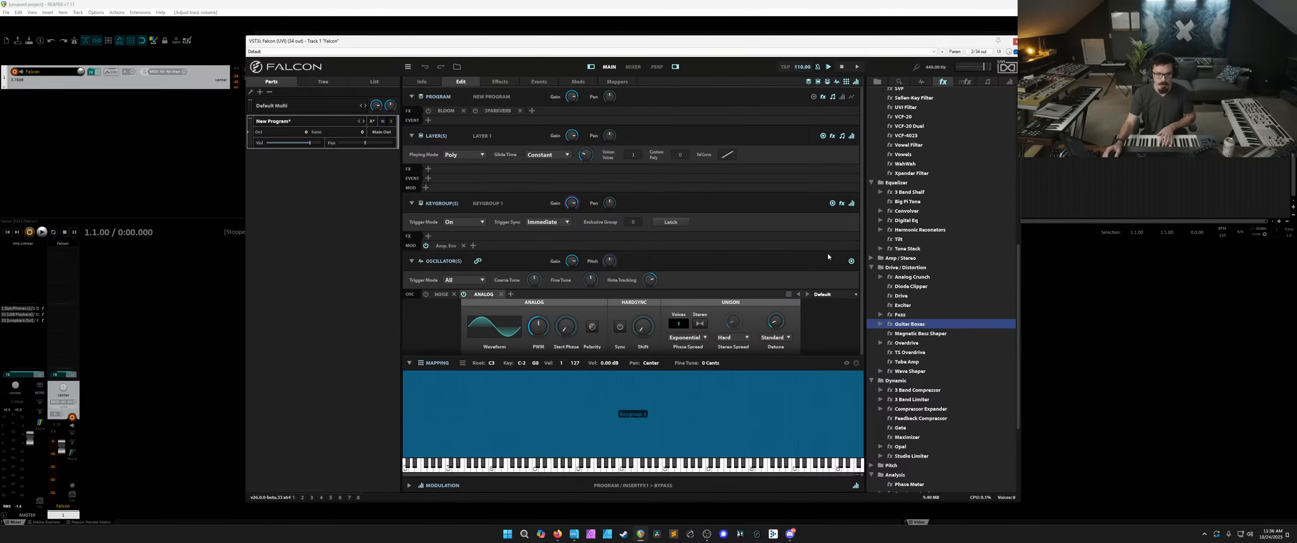
{"action": "left_click_drag", "start_coordinate": [912, 277], "coordinate": [558, 111]}
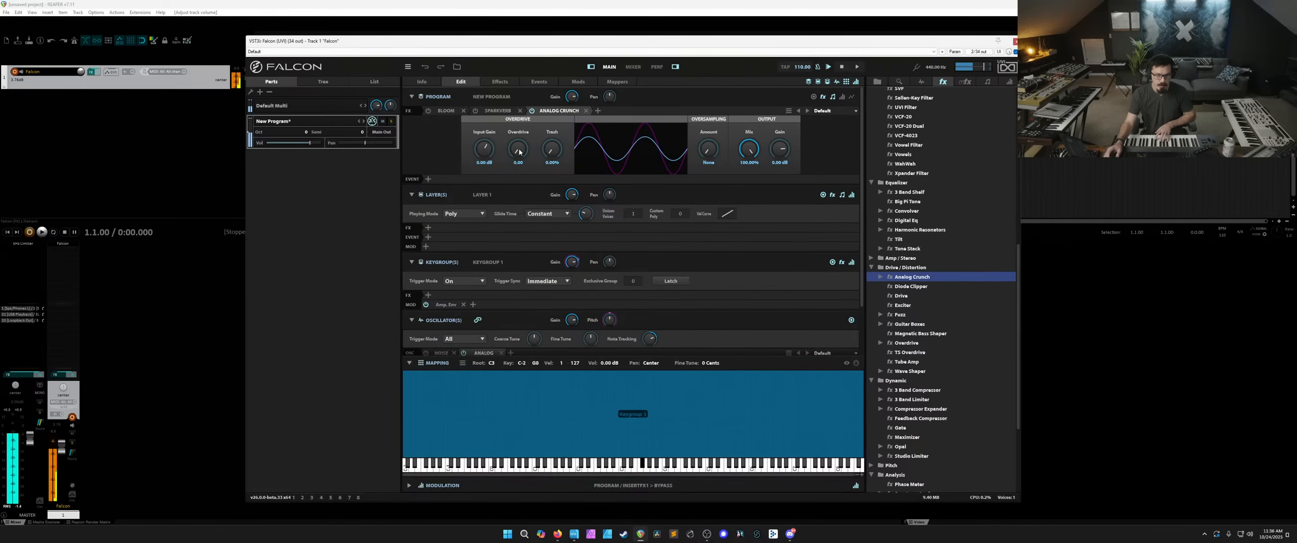
{"action": "left_click_drag", "start_coordinate": [517, 148], "coordinate": [520, 115]}
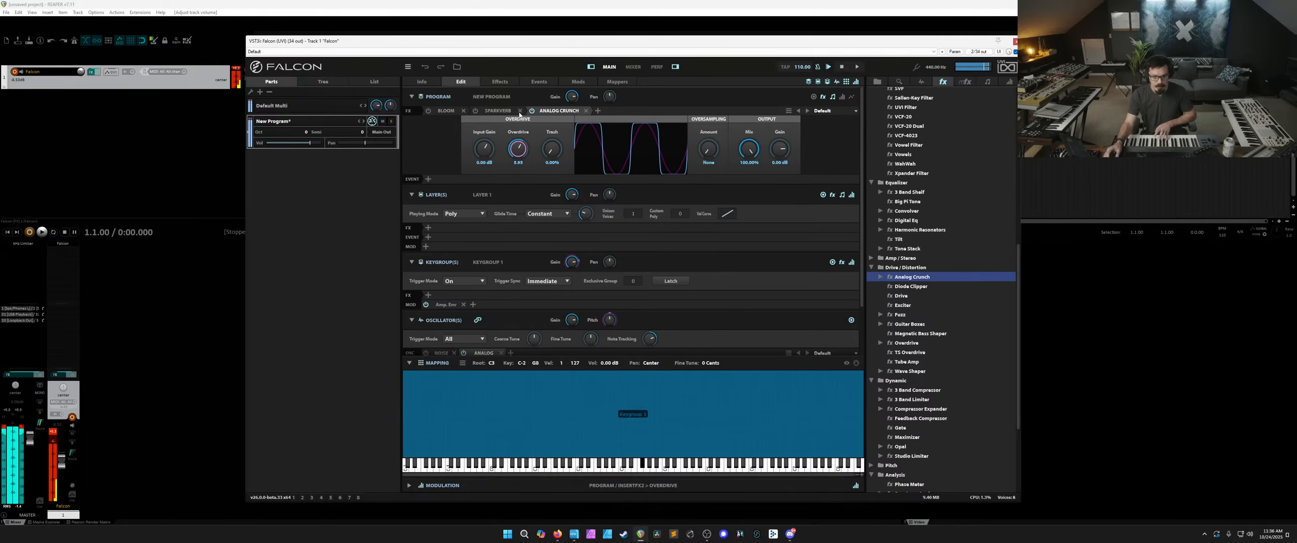
Replace Analog Crunch with Diode Clipper in the program's effects chain and raise its Drive to about 15 dB.
{"action": "left_click_drag", "start_coordinate": [891, 288], "coordinate": [608, 112]}
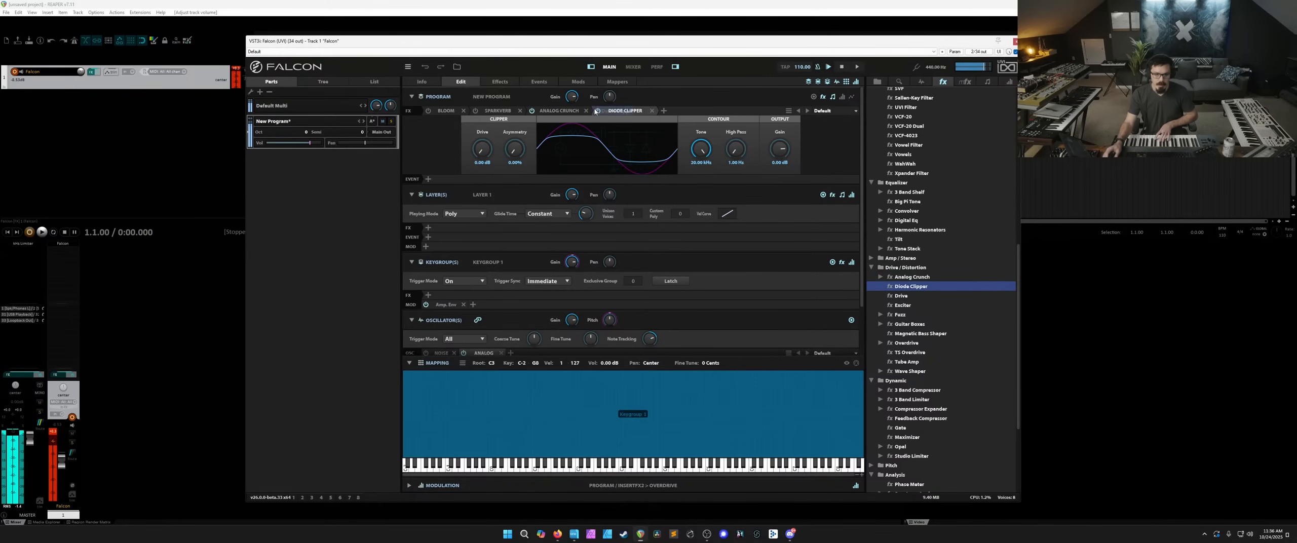
{"action": "left_click", "coordinate": [567, 111]}
{"action": "left_click", "coordinate": [587, 111]}
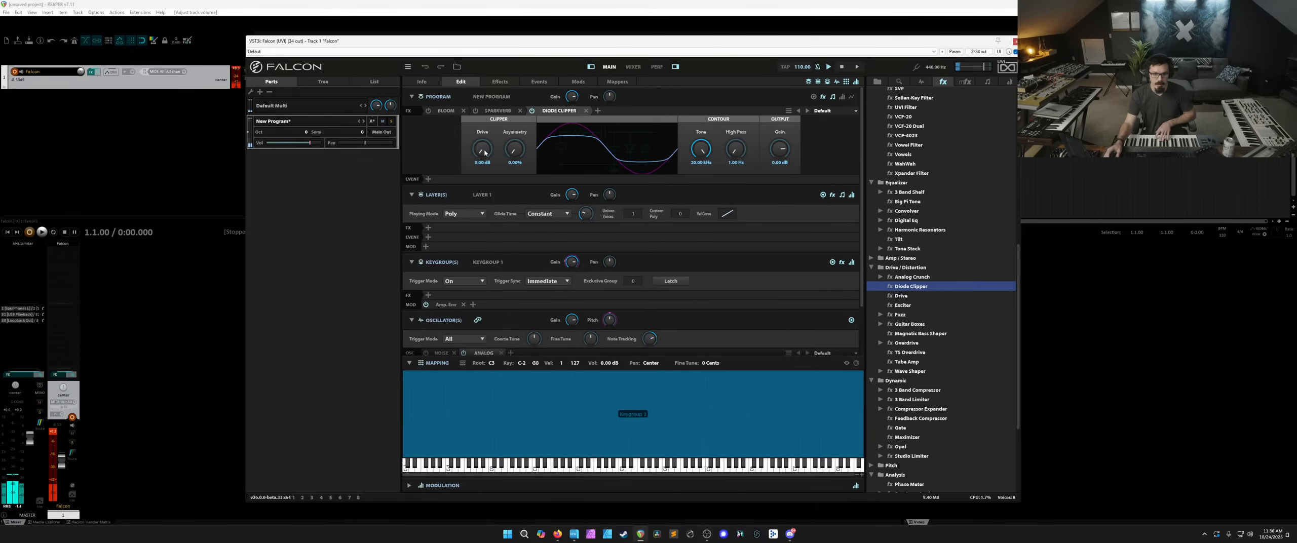
{"action": "left_click_drag", "start_coordinate": [484, 152], "coordinate": [481, 90]}
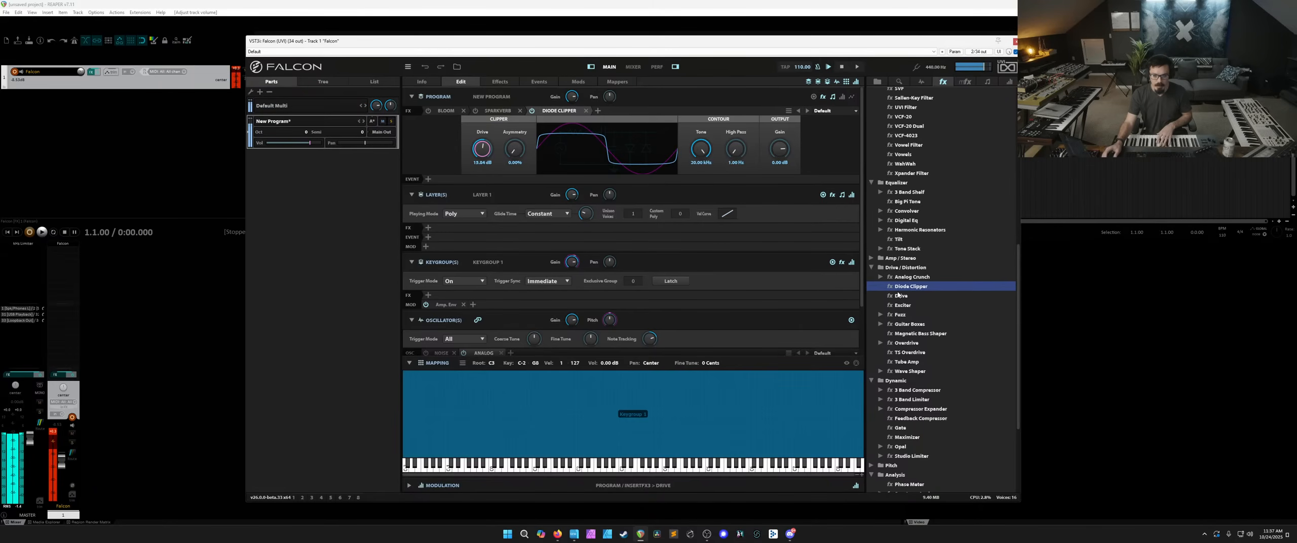
Replace Diode Clipper with the Drive effect, raise its Amount and check its mode options, keeping Analog.
{"action": "left_click_drag", "start_coordinate": [894, 296], "coordinate": [542, 76]}
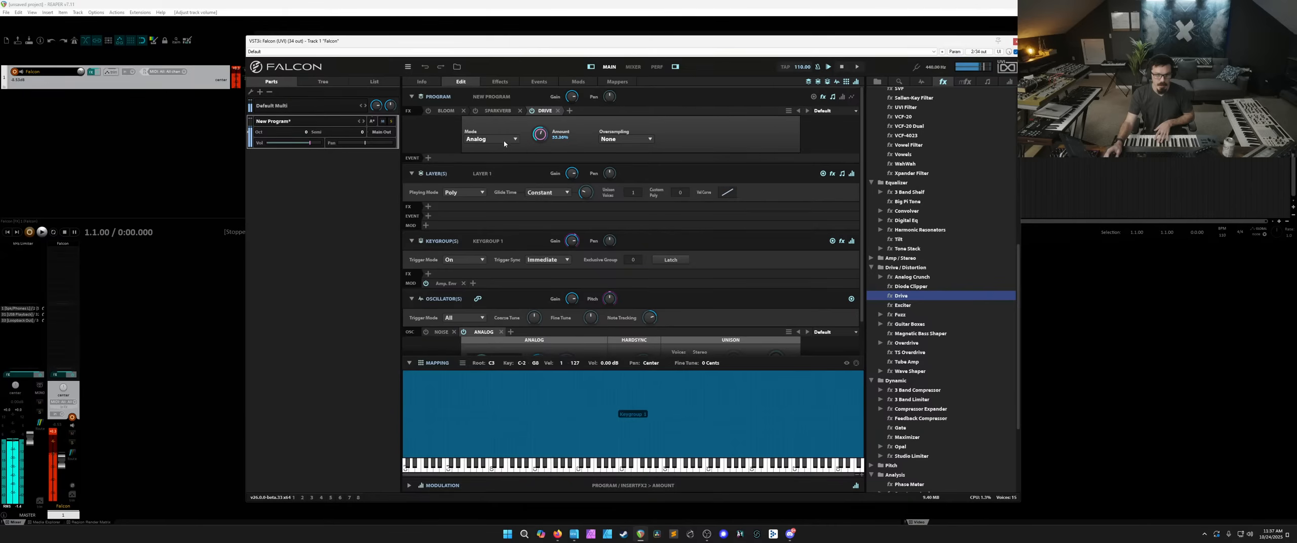
{"action": "left_click", "coordinate": [514, 118]}
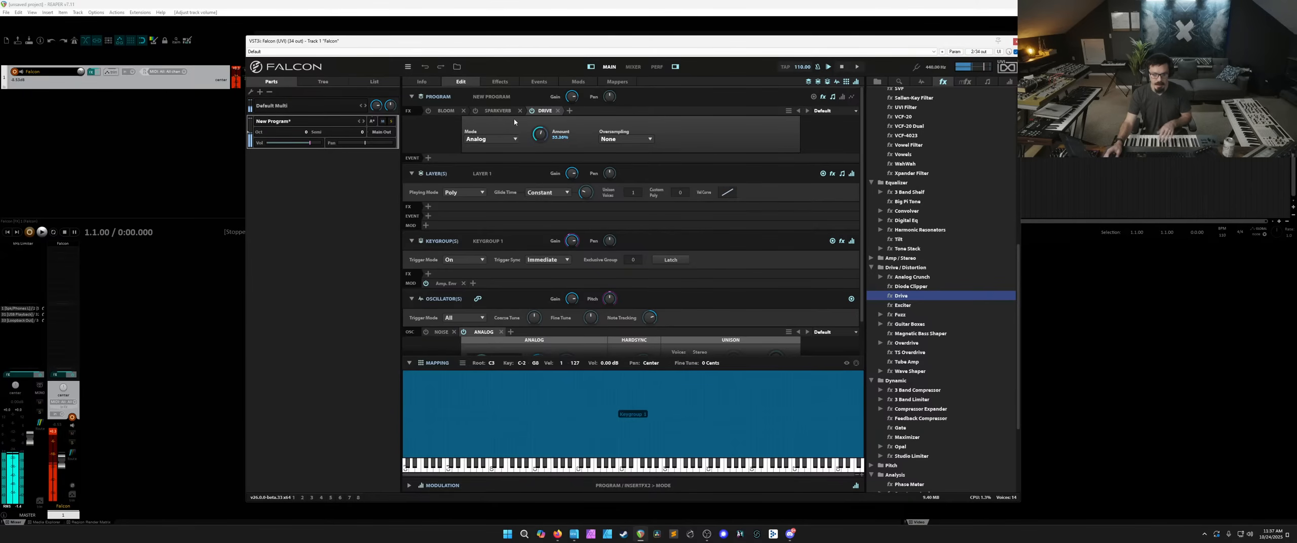
Replace the Drive effect with Fuzz, try its Overdrive and remove Fuzz from the program's effects chain.
{"action": "left_click", "coordinate": [898, 315]}
{"action": "left_click_drag", "start_coordinate": [898, 314], "coordinate": [547, 110]}
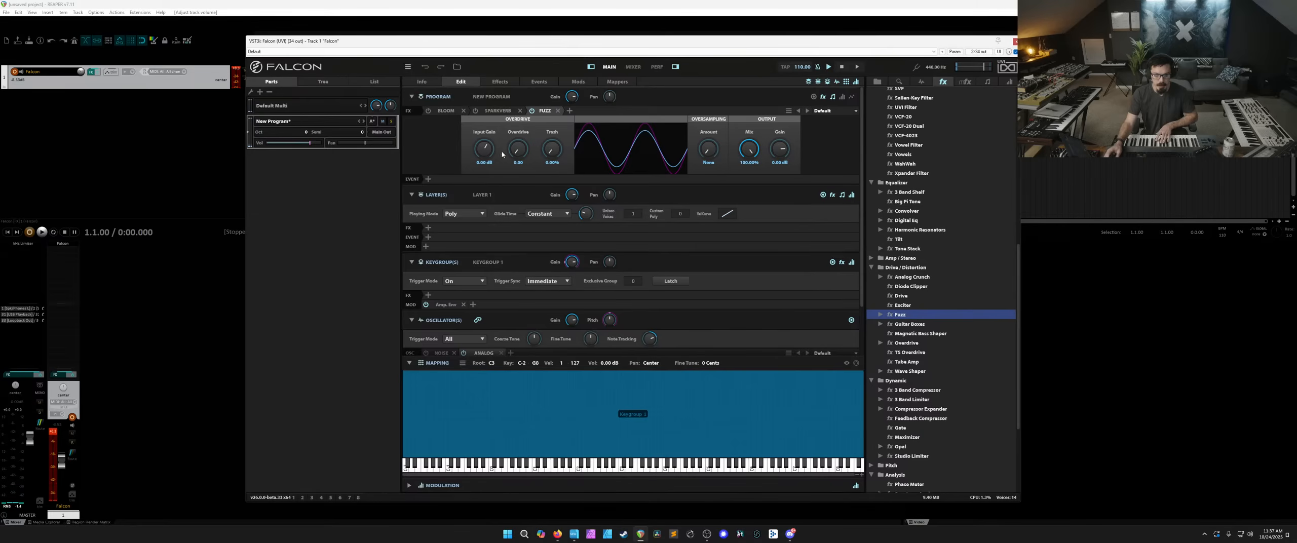
{"action": "mouse_move", "coordinate": [518, 148]}
{"action": "left_mouse_down"}
{"action": "mouse_move", "coordinate": [516, 108]}
{"action": "mouse_move", "coordinate": [518, 152]}
{"action": "left_mouse_up"}
{"action": "left_click", "coordinate": [558, 111]}
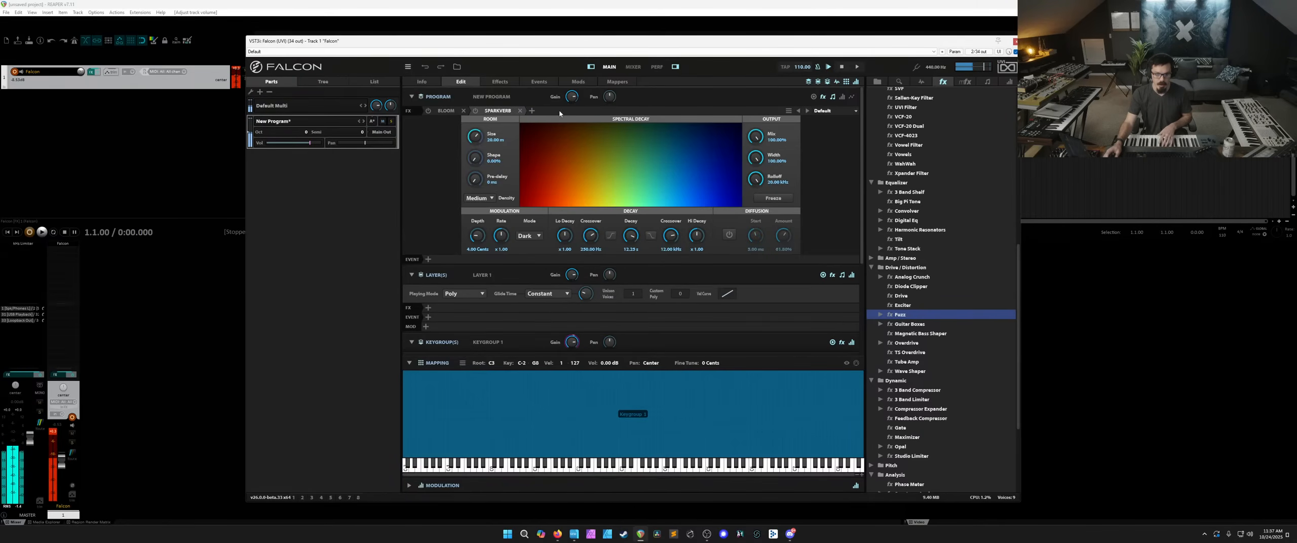
Add Guitar Boxes to the program's effects chain, load Cheap Radio and step through its presets to Electric Shock.
{"action": "left_click_drag", "start_coordinate": [909, 325], "coordinate": [578, 111]}
{"action": "left_click", "coordinate": [835, 110]}
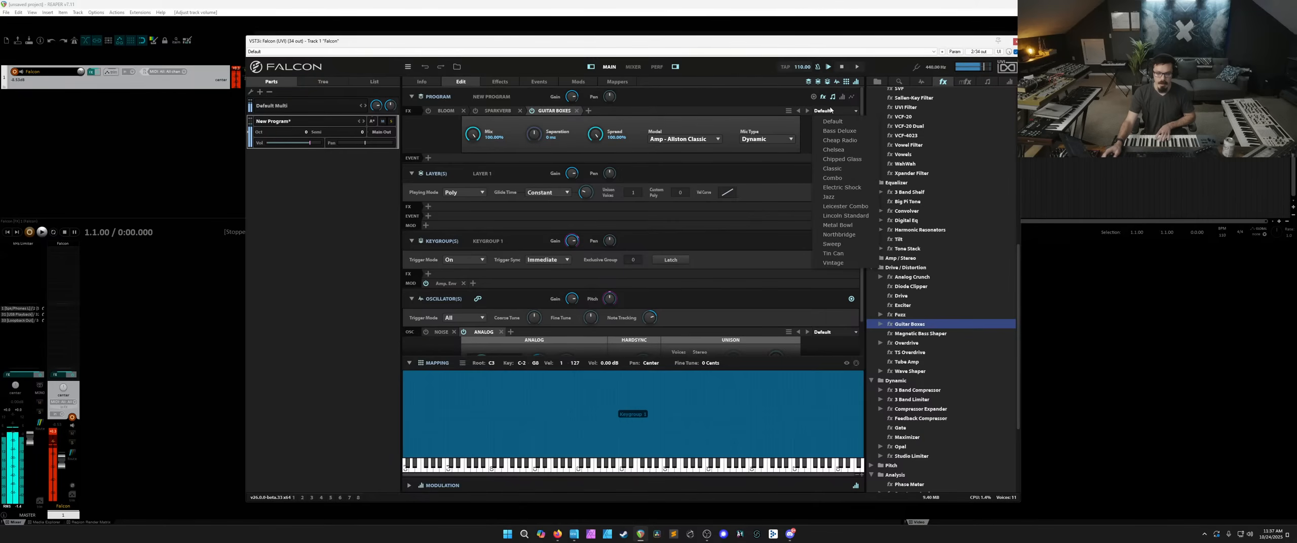
{"action": "left_click", "coordinate": [840, 141]}
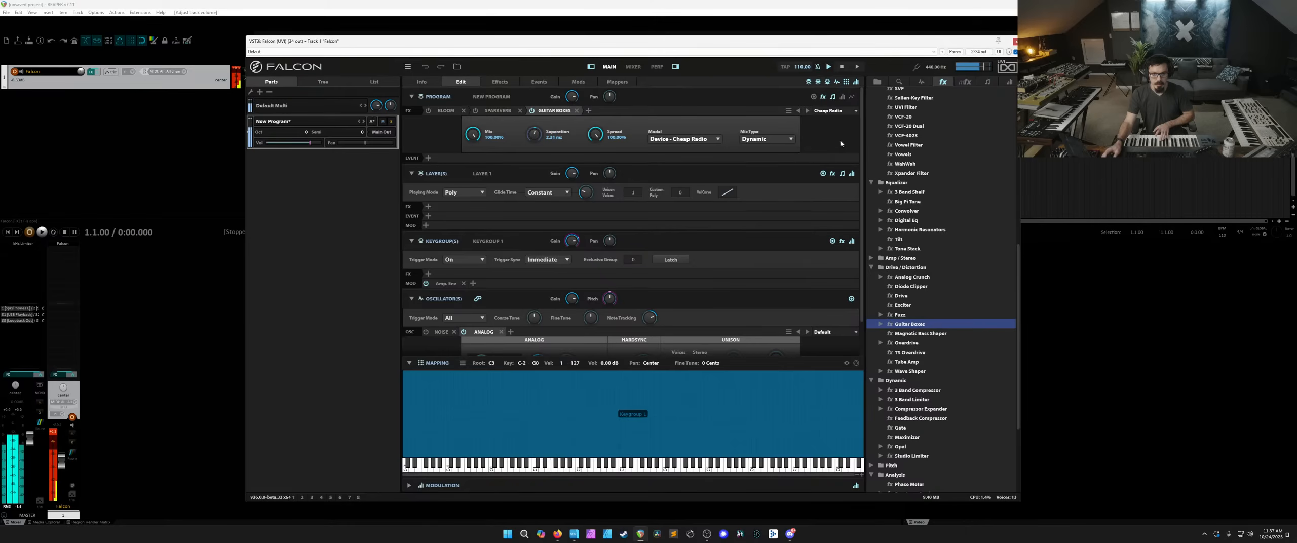
{"action": "left_click", "coordinate": [807, 111]}
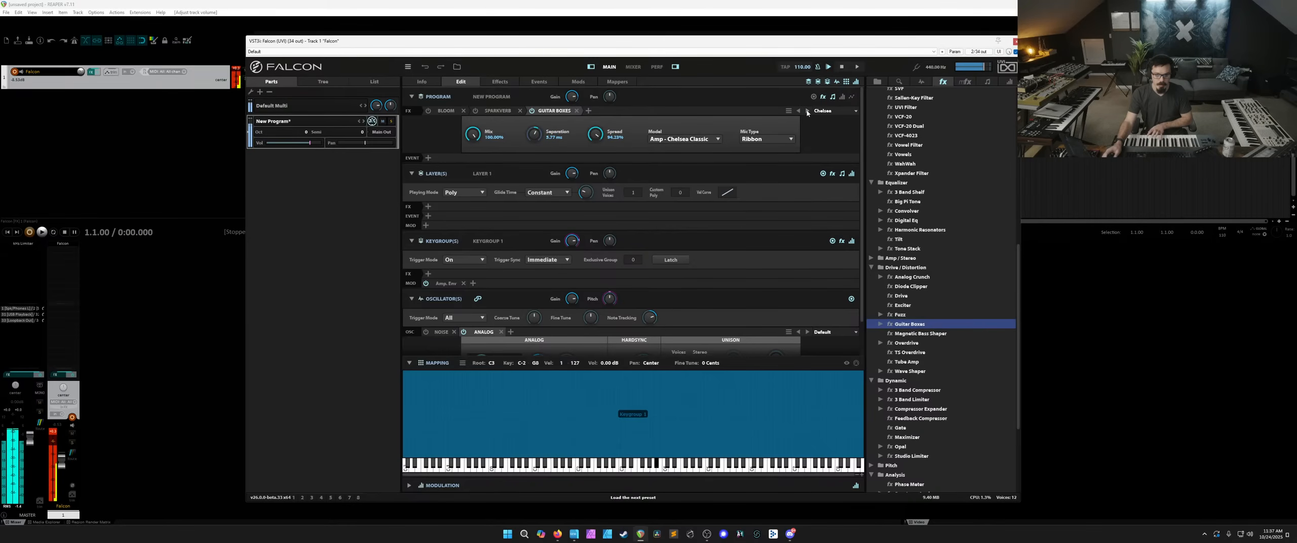
{"action": "left_click", "coordinate": [807, 111]}
{"action": "left_click", "coordinate": [807, 111]}
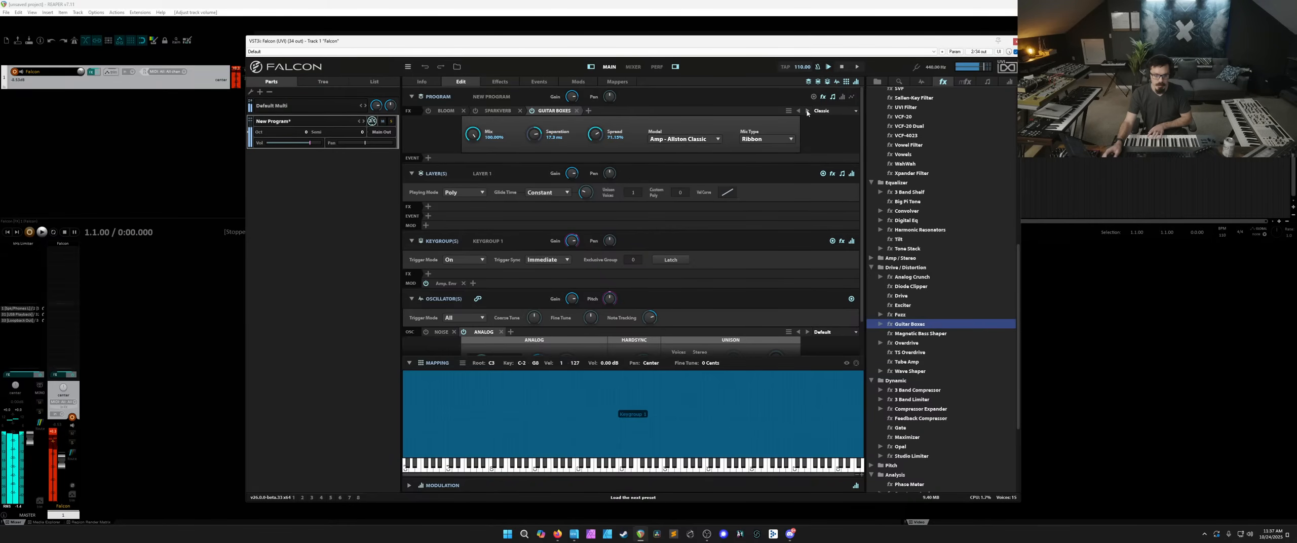
{"action": "left_click", "coordinate": [807, 111]}
{"action": "left_click", "coordinate": [807, 111]}
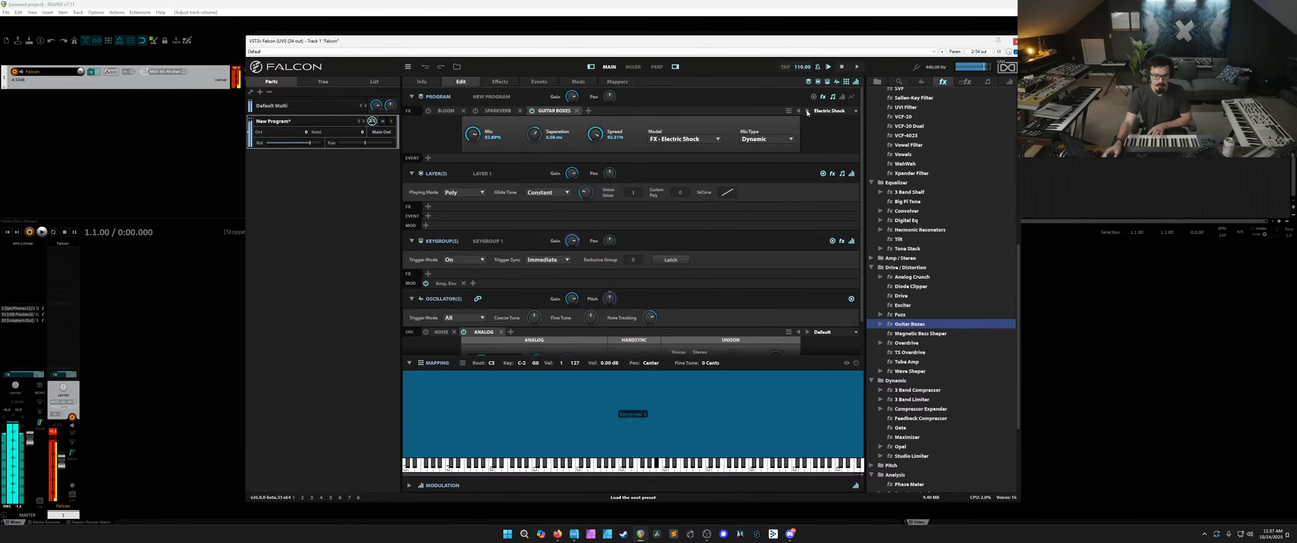
Change the Analog oscillator's waveform to Saw.
{"action": "scroll", "coordinate": [531, 283], "scroll_direction": "down", "scroll_amount": 1}
{"action": "left_click", "coordinate": [496, 322]}
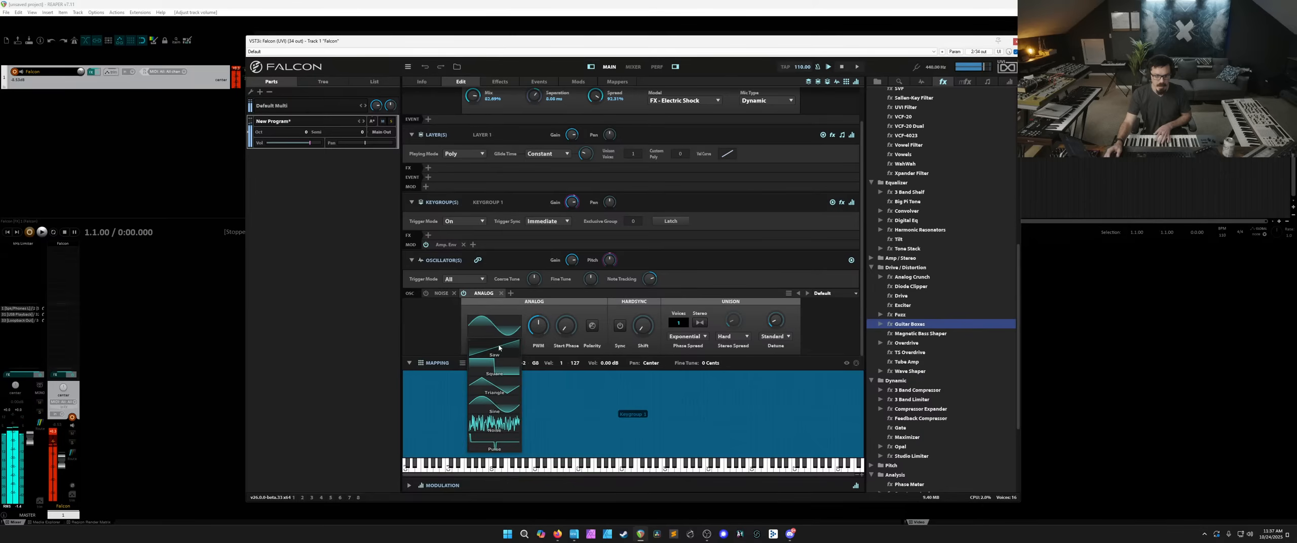
{"action": "left_click", "coordinate": [494, 350]}
Shorten the release and decay of the keygroup's Amp Env.
{"action": "left_click", "coordinate": [446, 244]}
{"action": "left_click_drag", "start_coordinate": [606, 280], "coordinate": [607, 309]}
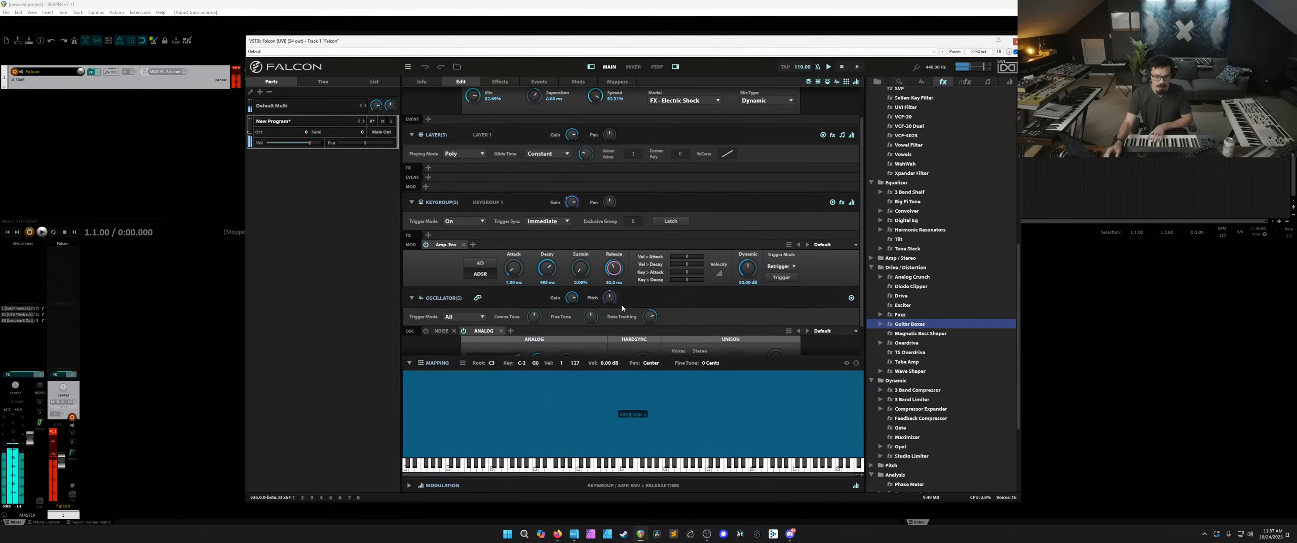
{"action": "left_click_drag", "start_coordinate": [546, 268], "coordinate": [546, 294]}
{"action": "scroll", "coordinate": [711, 134], "scroll_direction": "up", "scroll_amount": 1}
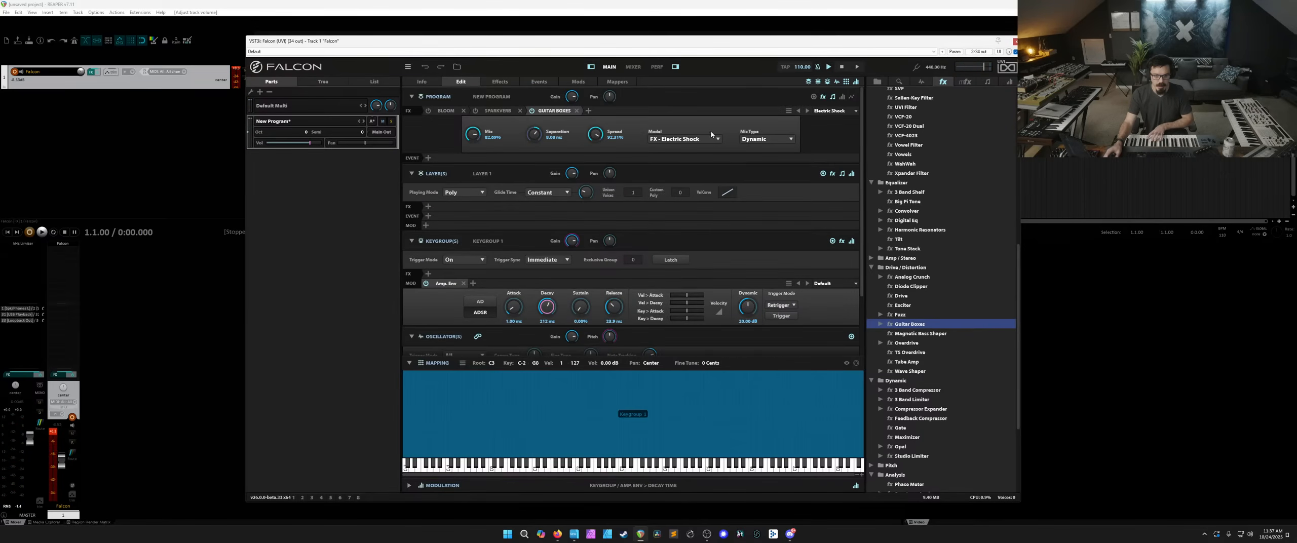
Try the Guitar Boxes presets Cheap Radio, Jazz, Lincoln Standard and Tin Can on the program's effect.
{"action": "left_click", "coordinate": [836, 113]}
{"action": "left_click", "coordinate": [835, 142]}
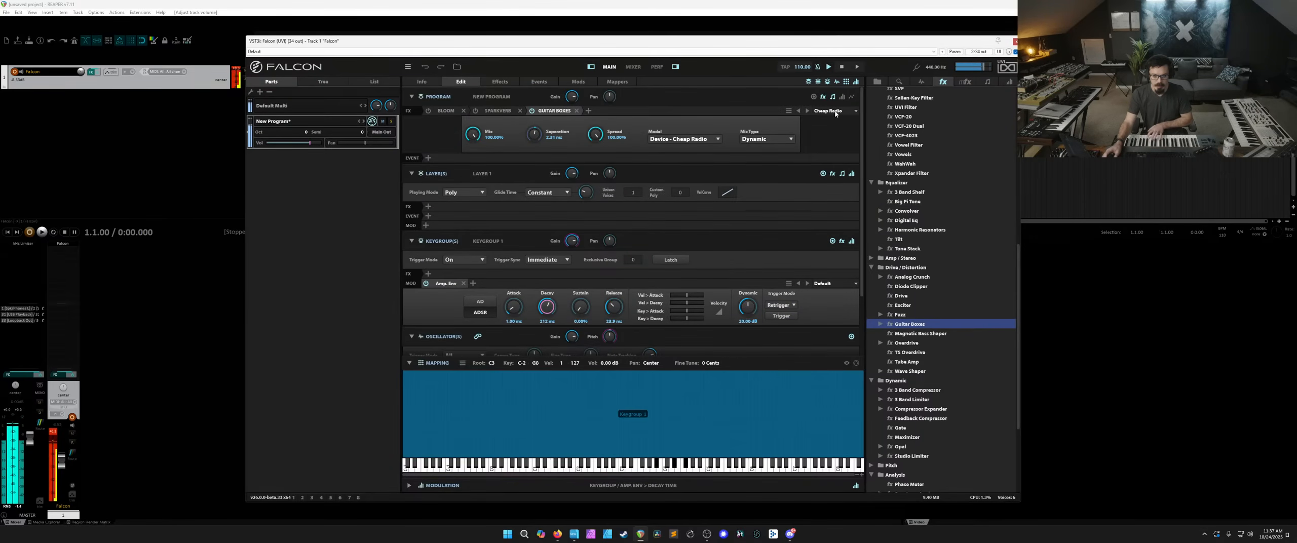
{"action": "left_click", "coordinate": [835, 112]}
{"action": "left_click", "coordinate": [829, 196]}
{"action": "left_click", "coordinate": [836, 112]}
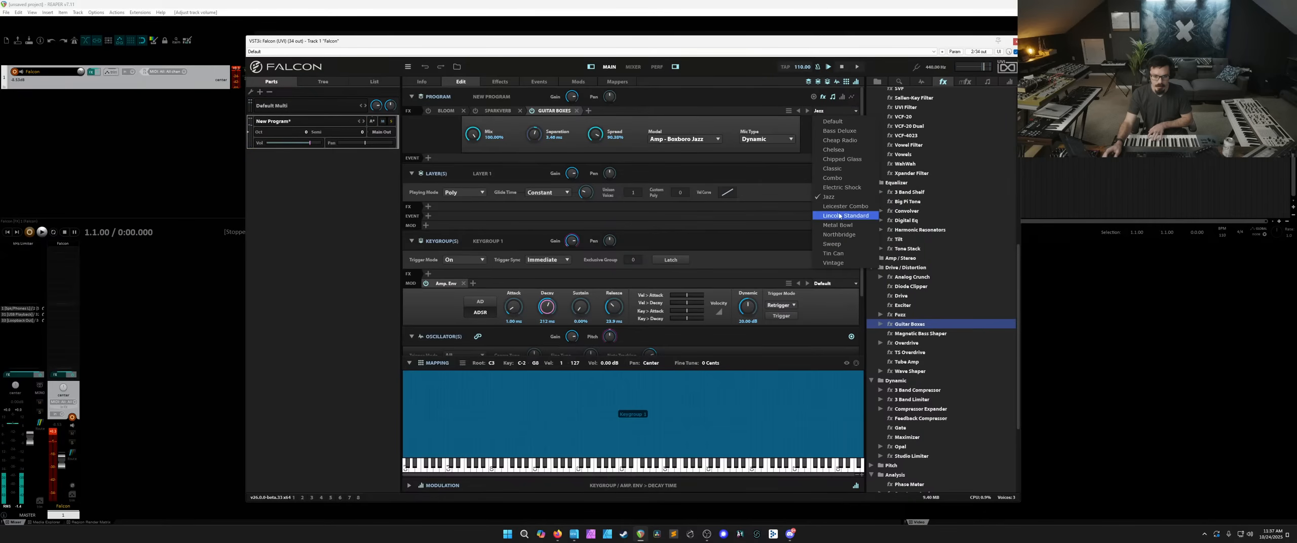
{"action": "left_click", "coordinate": [839, 216]}
{"action": "left_click", "coordinate": [836, 112]}
{"action": "left_click", "coordinate": [833, 253]}
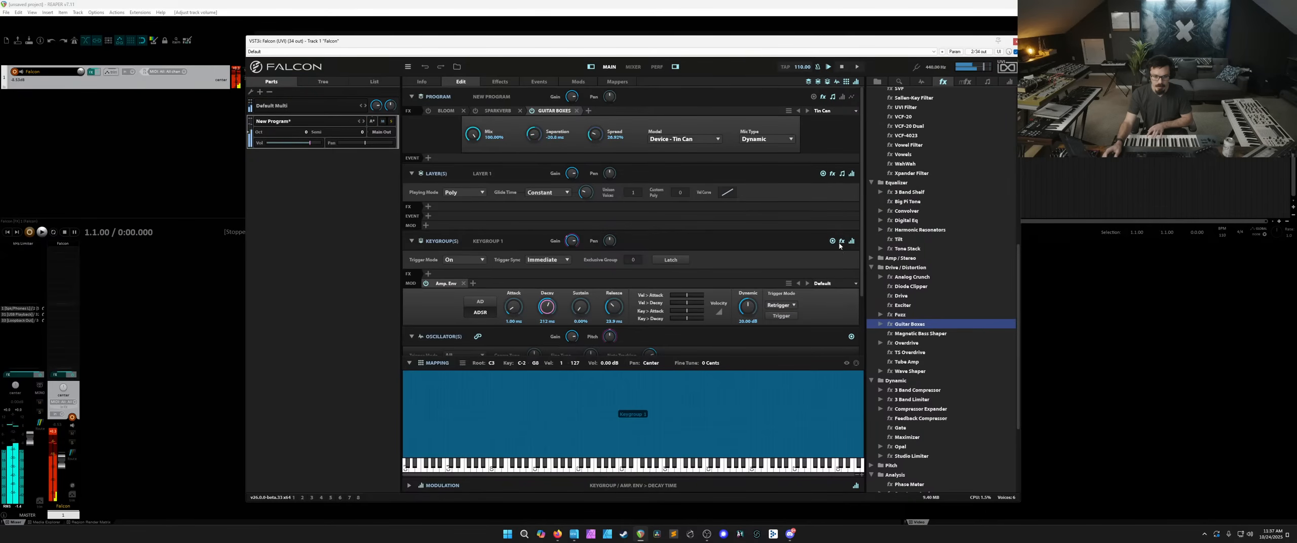
Replace Guitar Boxes with TS Overdrive in the program's effects chain and raise its Drive.
{"action": "scroll", "coordinate": [913, 305], "scroll_direction": "down", "scroll_amount": 1}
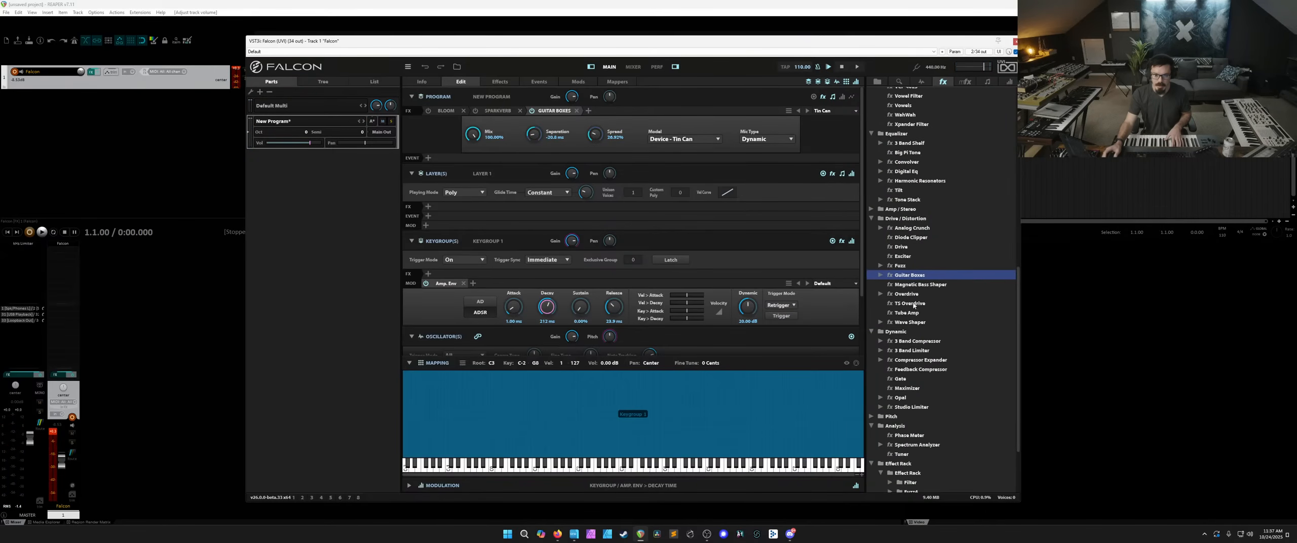
{"action": "left_click", "coordinate": [917, 287]}
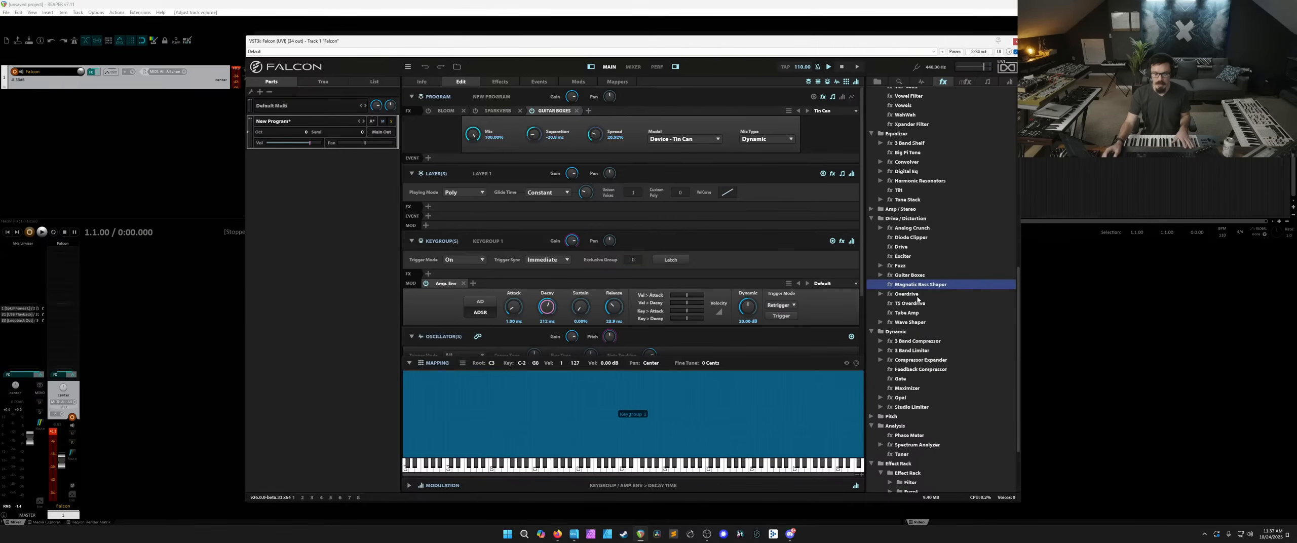
{"action": "left_click_drag", "start_coordinate": [912, 302], "coordinate": [604, 117]}
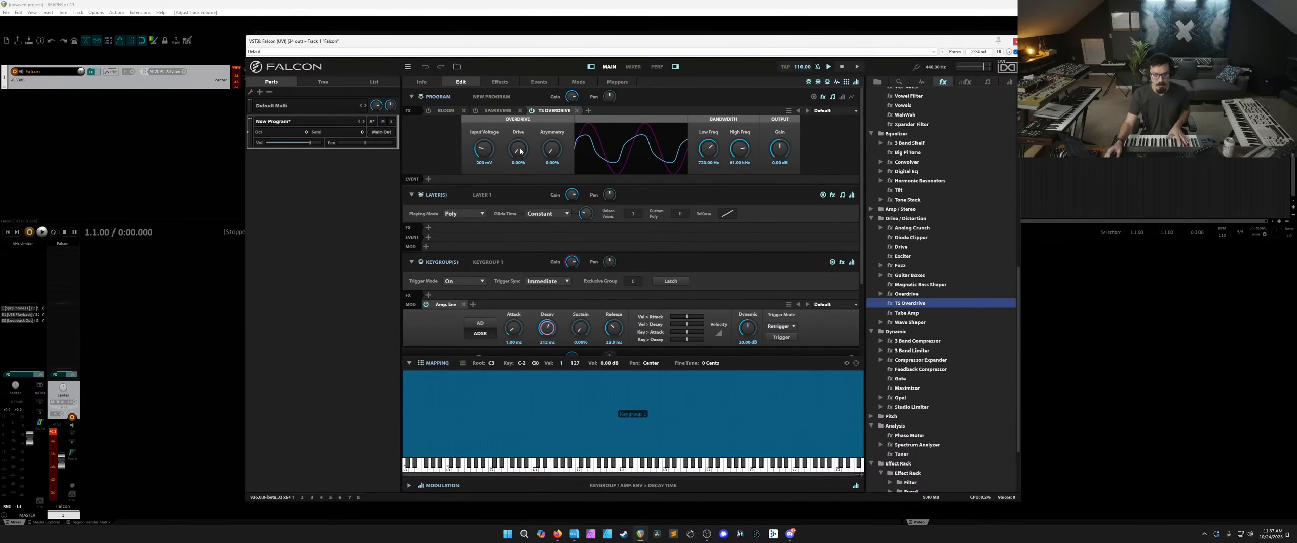
{"action": "left_click_drag", "start_coordinate": [520, 151], "coordinate": [529, 67]}
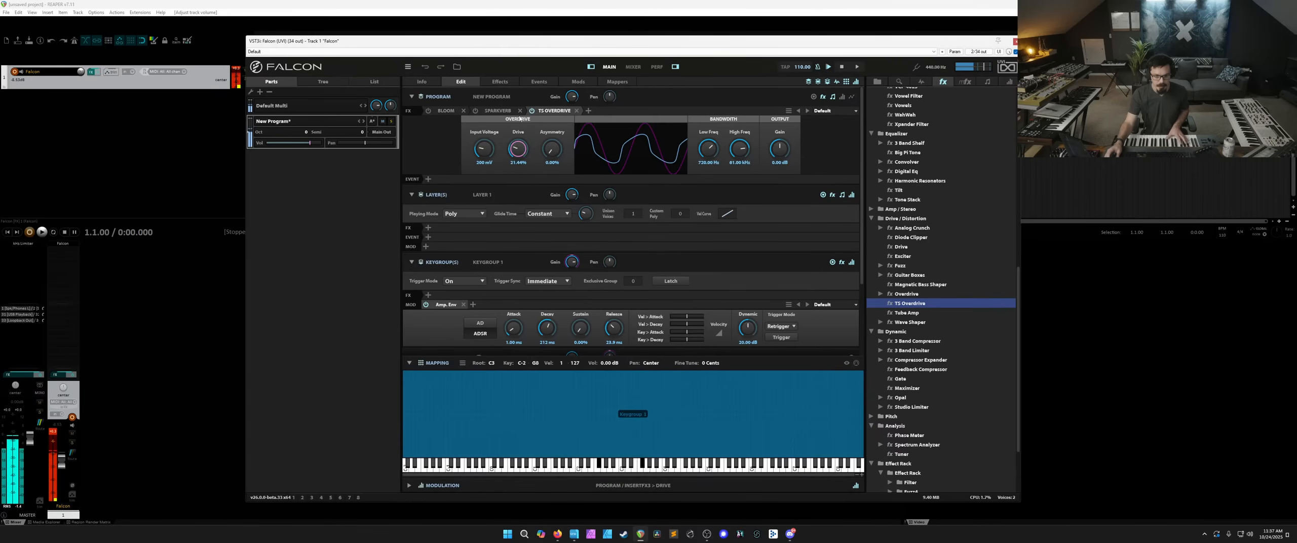
Replace TS Overdrive with Tube Amp in the program's effects chain and adjust its Drive.
{"action": "left_click", "coordinate": [576, 110]}
{"action": "left_click_drag", "start_coordinate": [901, 314], "coordinate": [545, 114]}
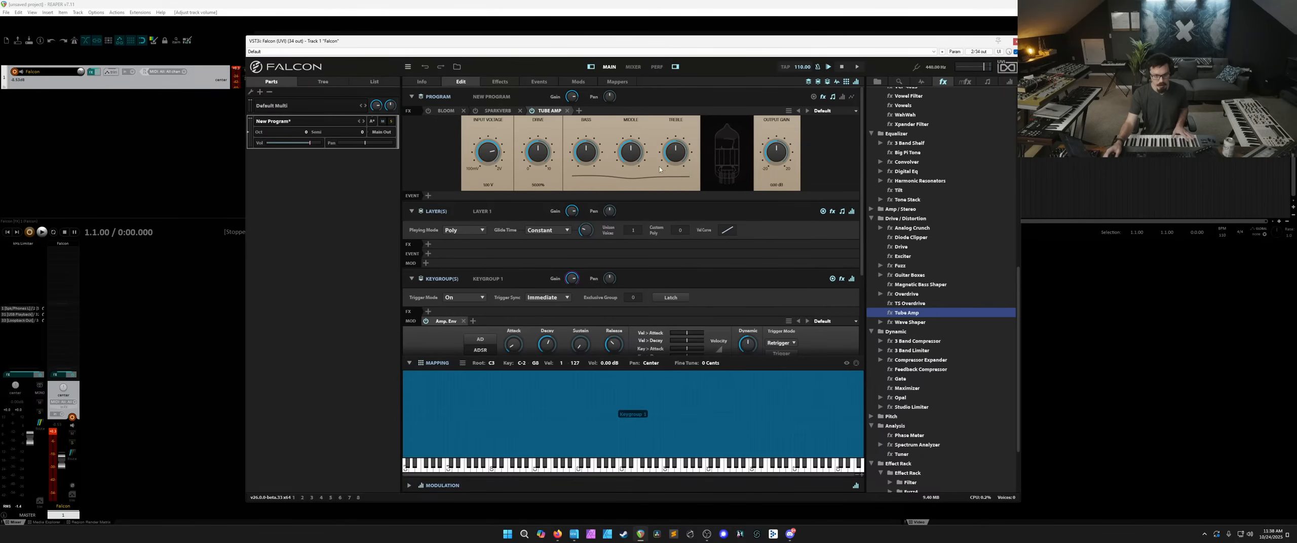
{"action": "left_click_drag", "start_coordinate": [537, 152], "coordinate": [555, 212]}
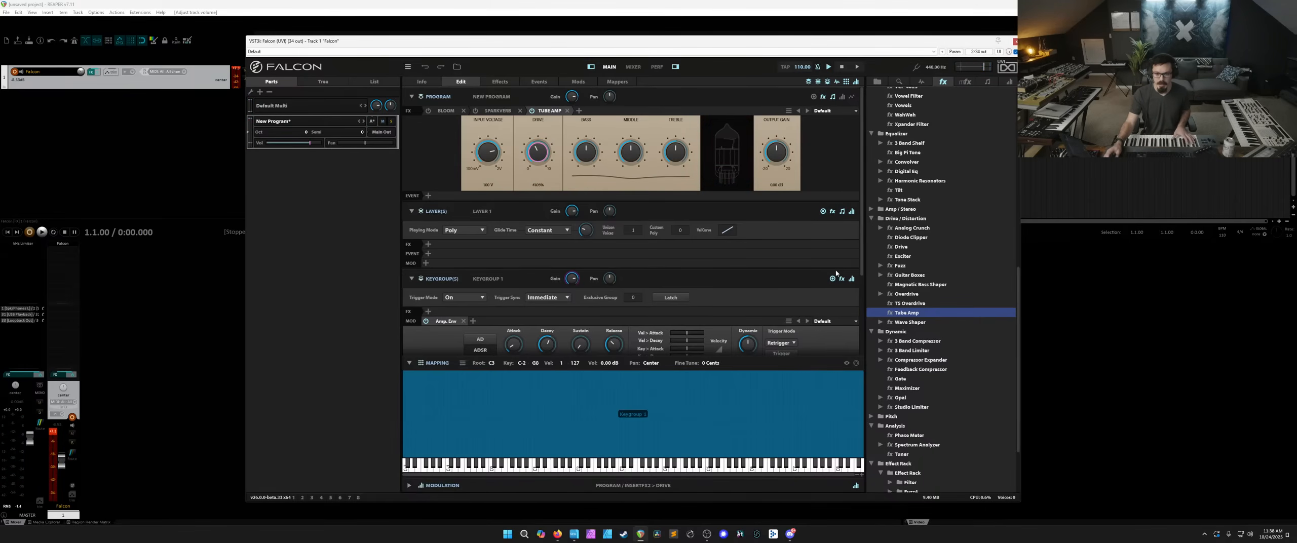
Replace Tube Amp with Wave Shaper in the program's effects chain and raise its Amount.
{"action": "left_click_drag", "start_coordinate": [925, 323], "coordinate": [567, 113]}
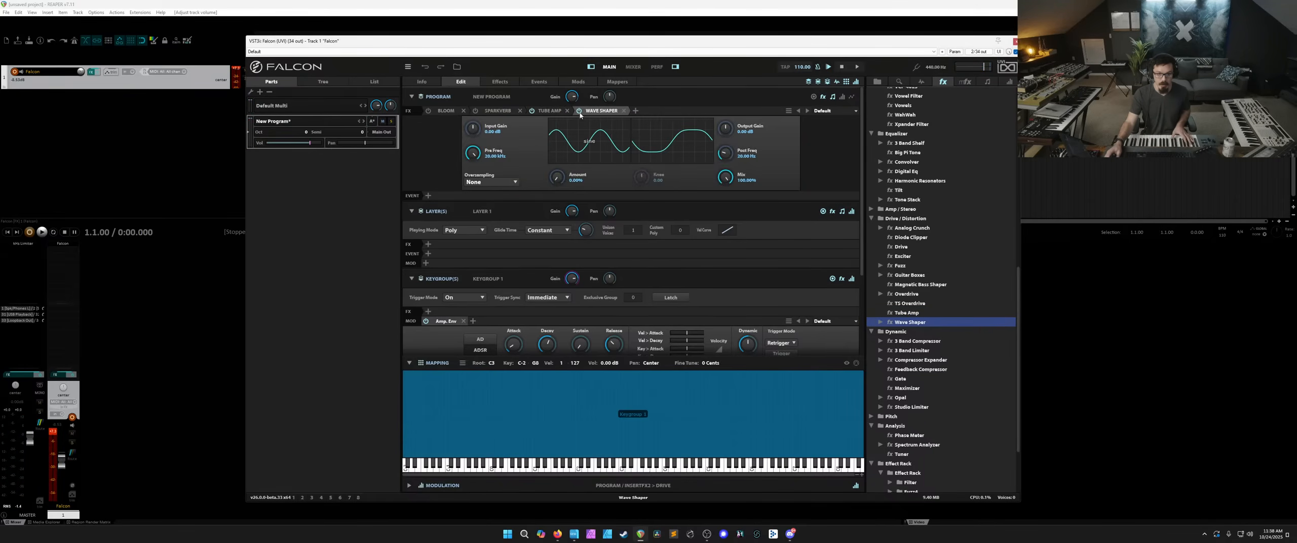
{"action": "left_click", "coordinate": [566, 113]}
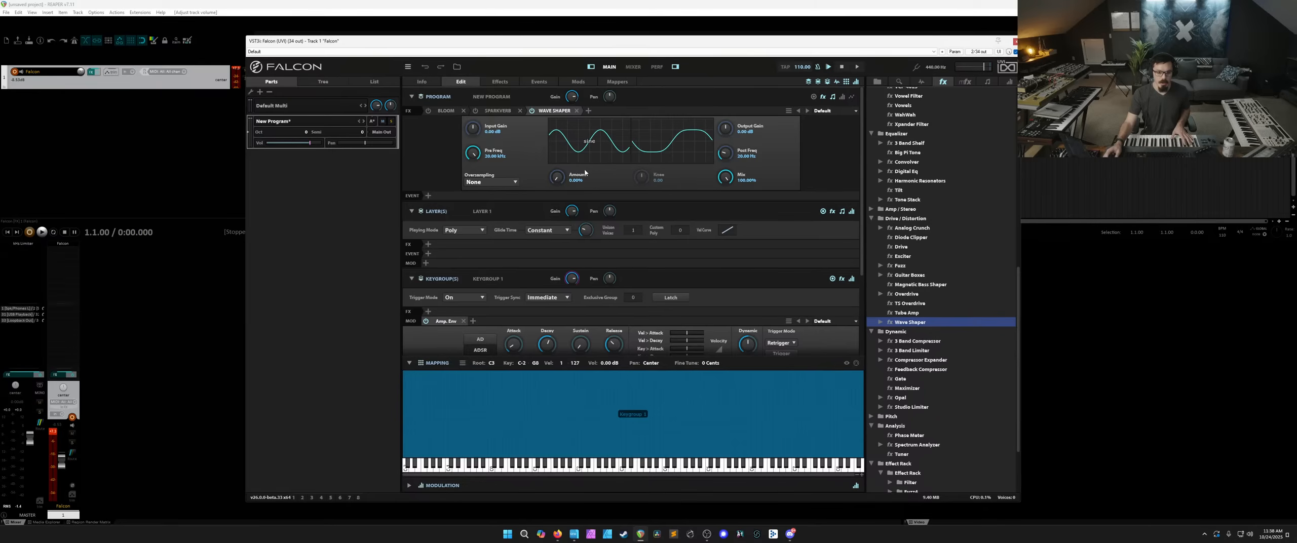
{"action": "left_click_drag", "start_coordinate": [557, 176], "coordinate": [519, 175]}
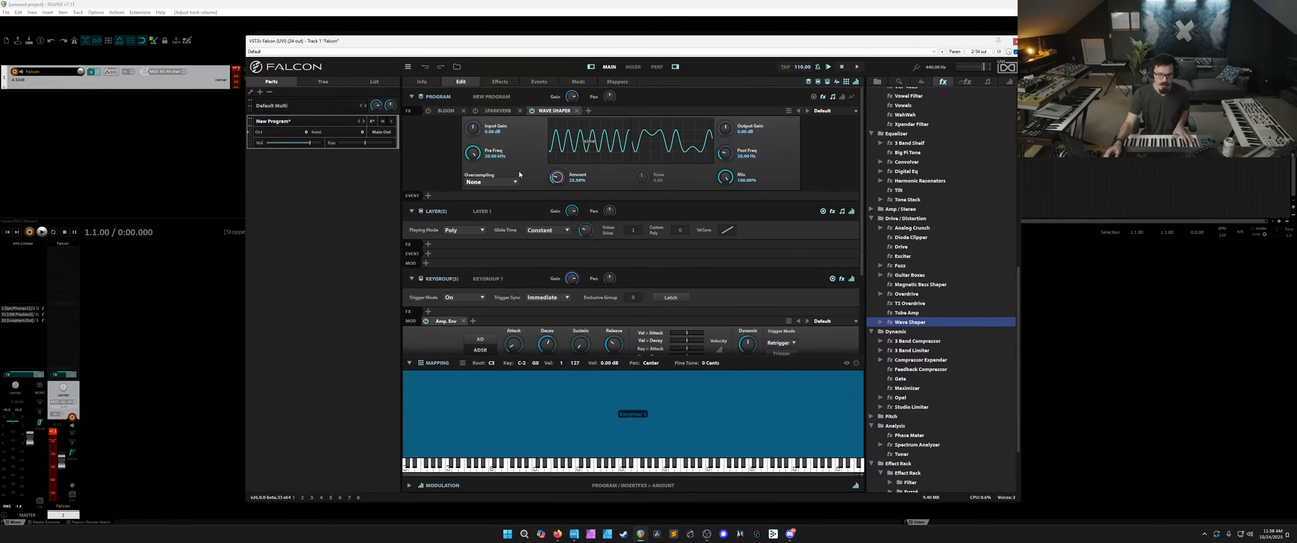
Set the Wave Shaper's shape to Rectifier, raise its Input Gain and compare the sound with the effect bypassed.
{"action": "left_click", "coordinate": [596, 144]}
{"action": "left_click", "coordinate": [618, 172]}
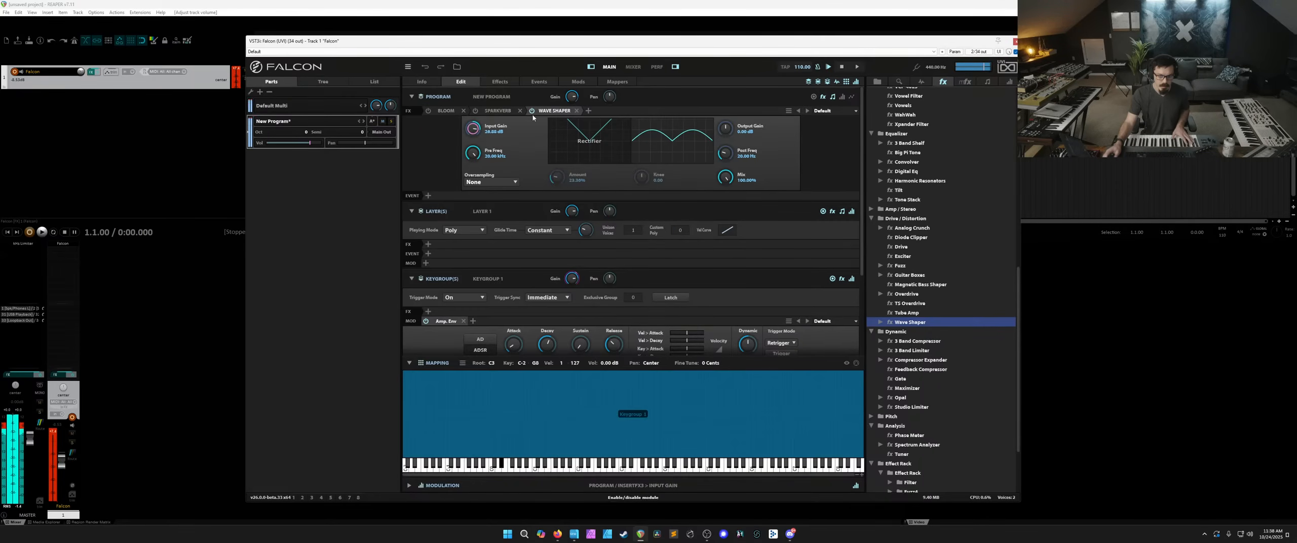
{"action": "left_click", "coordinate": [554, 111]}
{"action": "left_click", "coordinate": [553, 111]}
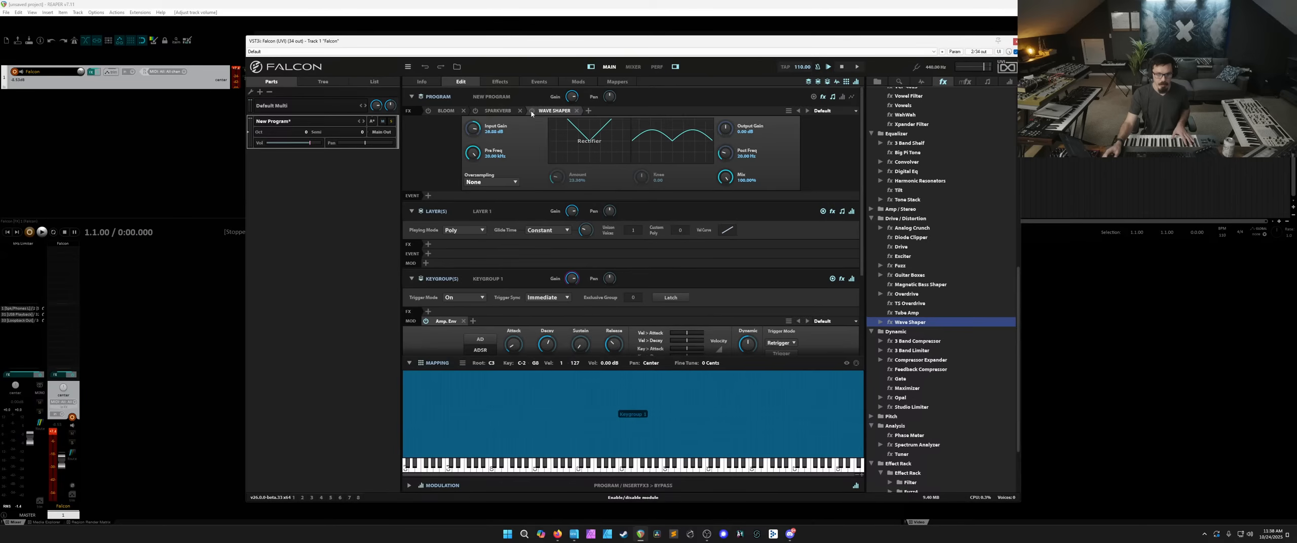
Try another Wave Shaper curve with lower Input Gain and Amount, and remove the Wave Shaper from the program's effects chain.
{"action": "left_click", "coordinate": [587, 144]}
{"action": "left_click", "coordinate": [616, 269]}
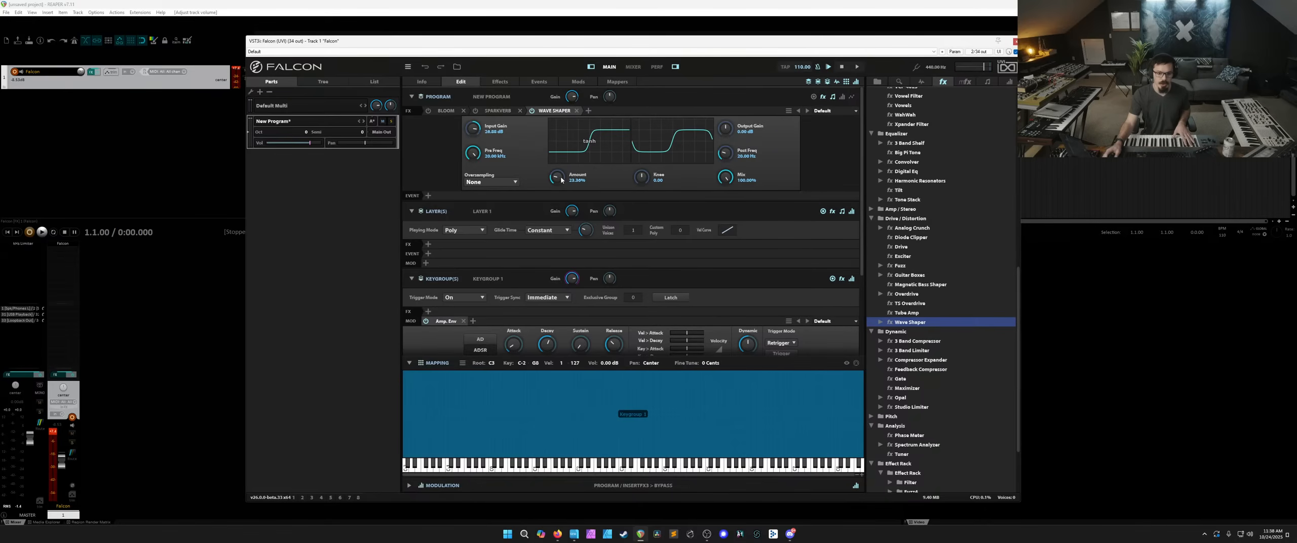
{"action": "scroll", "coordinate": [497, 140], "scroll_direction": "down", "scroll_amount": 2}
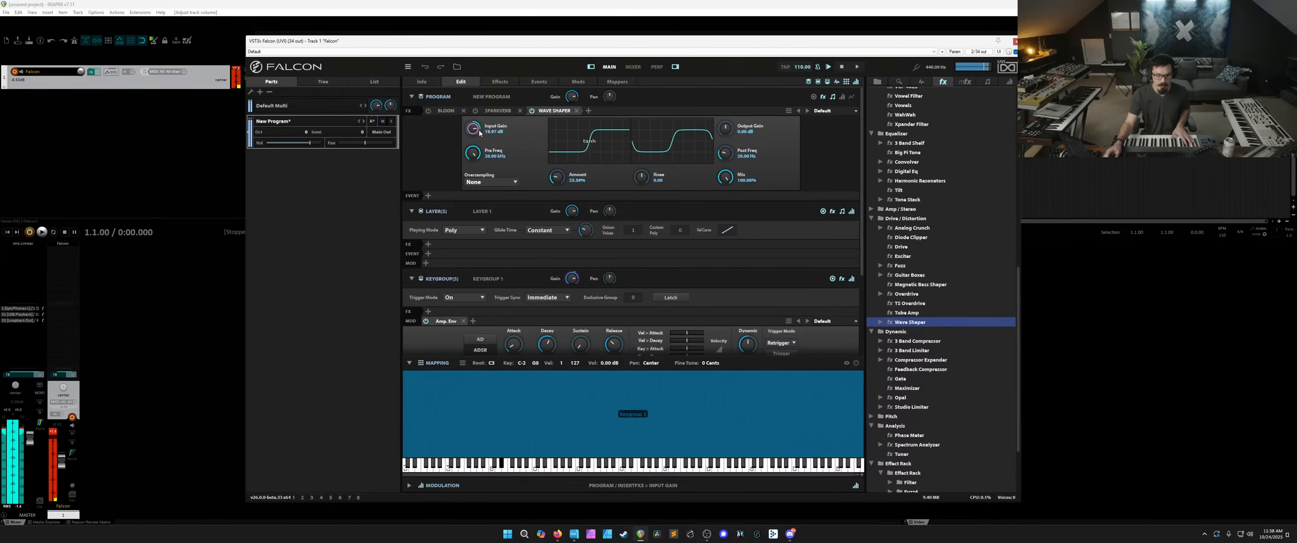
{"action": "left_click_drag", "start_coordinate": [563, 182], "coordinate": [553, 133]}
{"action": "scroll", "coordinate": [556, 178], "scroll_direction": "down", "scroll_amount": 5}
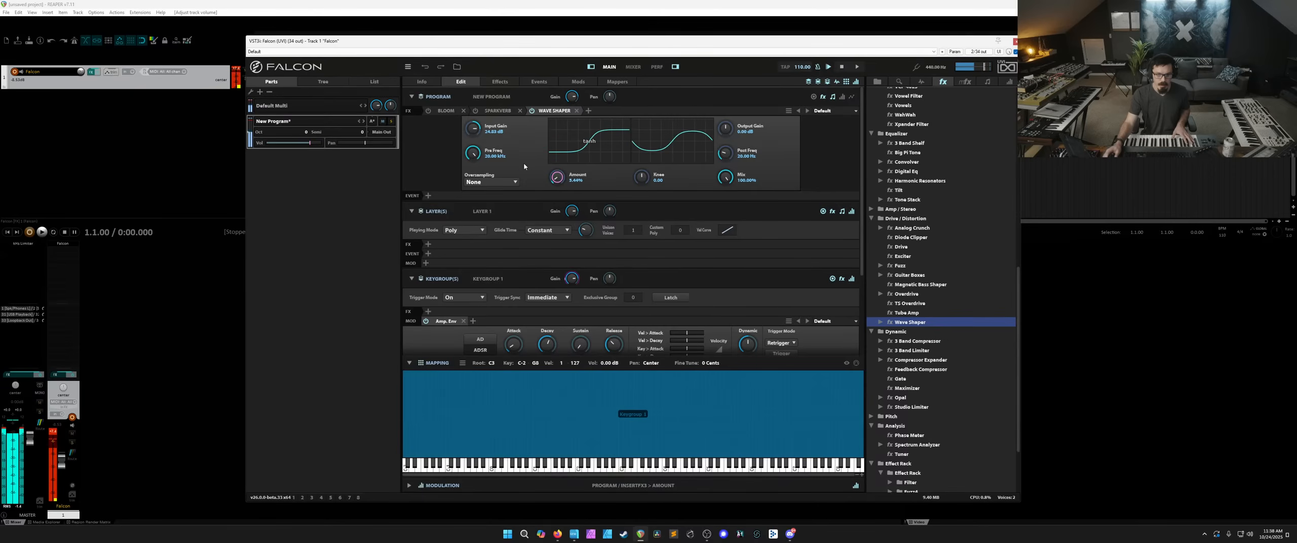
{"action": "scroll", "coordinate": [486, 132], "scroll_direction": "down", "scroll_amount": 8}
{"action": "left_click", "coordinate": [576, 111]}
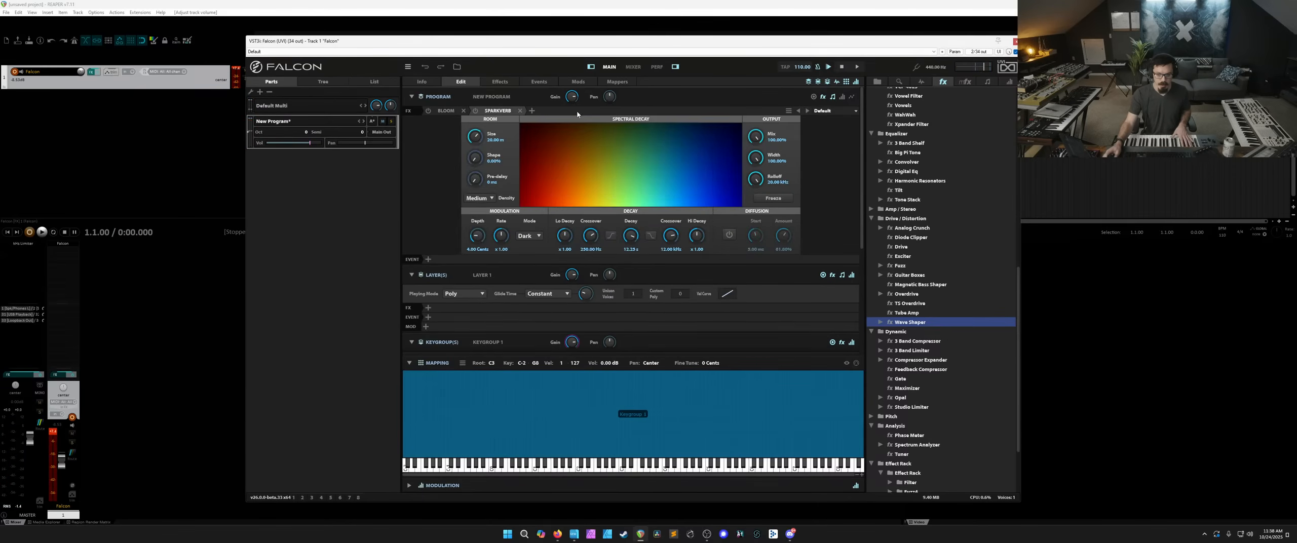
Look through the available effects, covering the Dynamic, Filter and Modulation categories.
{"action": "scroll", "coordinate": [915, 325], "scroll_direction": "down", "scroll_amount": 3}
{"action": "left_click", "coordinate": [920, 271]}
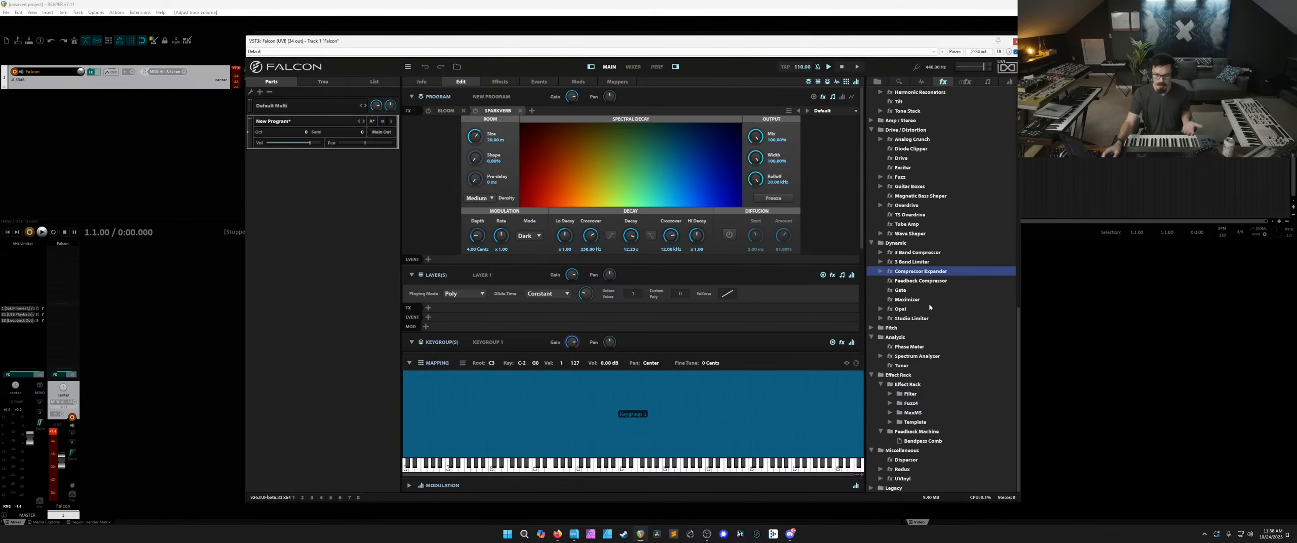
{"action": "scroll", "coordinate": [926, 354], "scroll_direction": "up", "scroll_amount": 11}
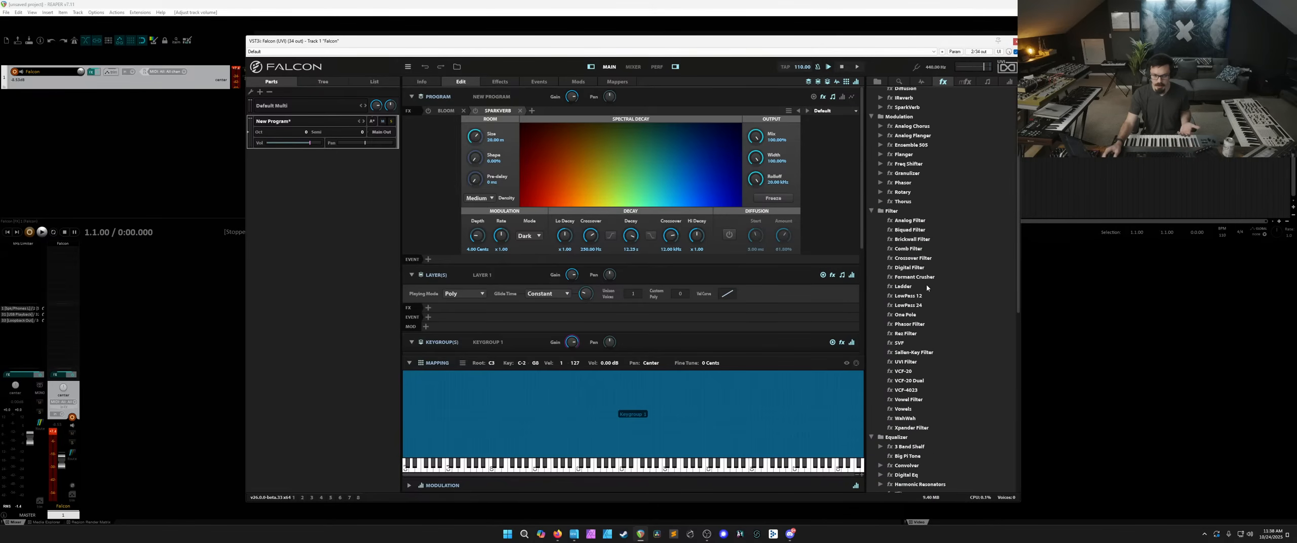
{"action": "left_click", "coordinate": [915, 276]}
{"action": "scroll", "coordinate": [912, 273], "scroll_direction": "up", "scroll_amount": 3}
{"action": "left_click", "coordinate": [908, 252]}
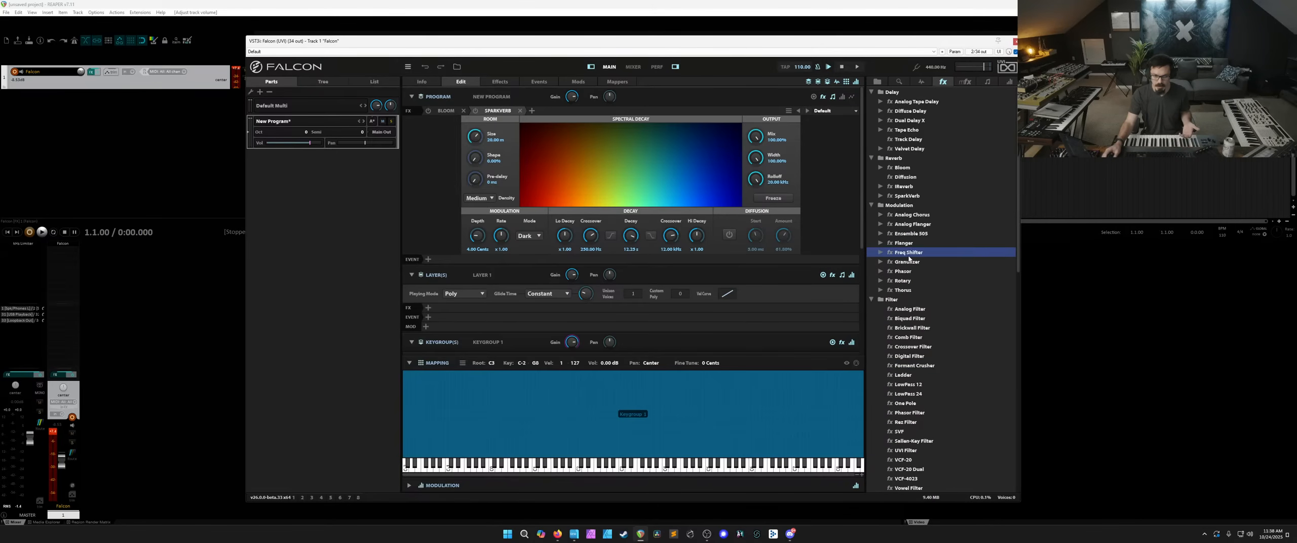
{"action": "left_click", "coordinate": [915, 225]}
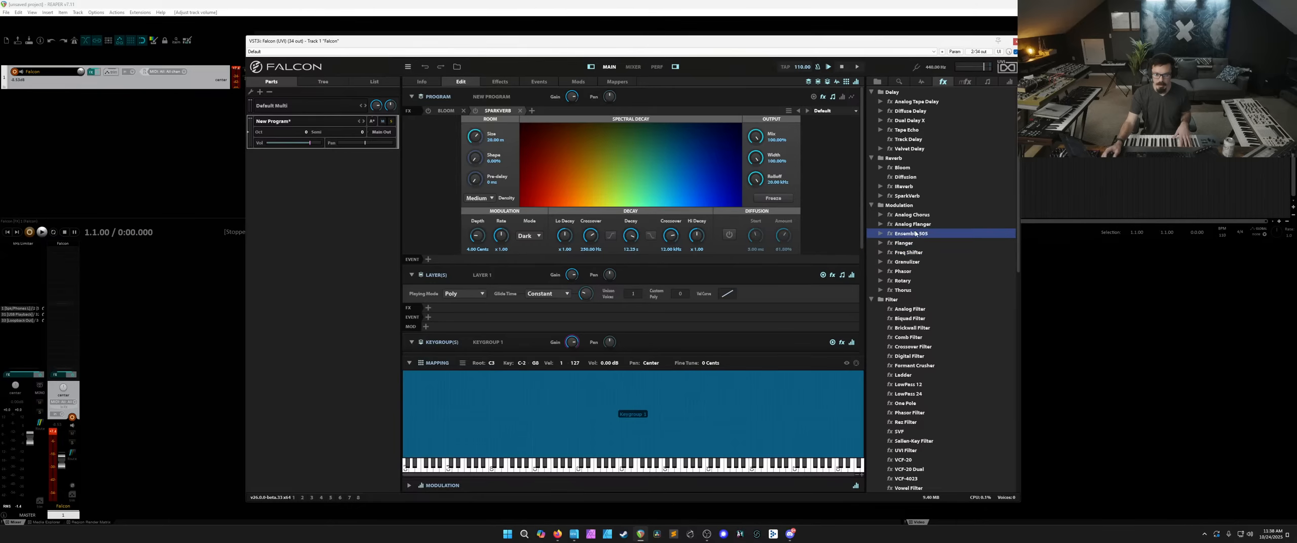
{"action": "left_click", "coordinate": [917, 216]}
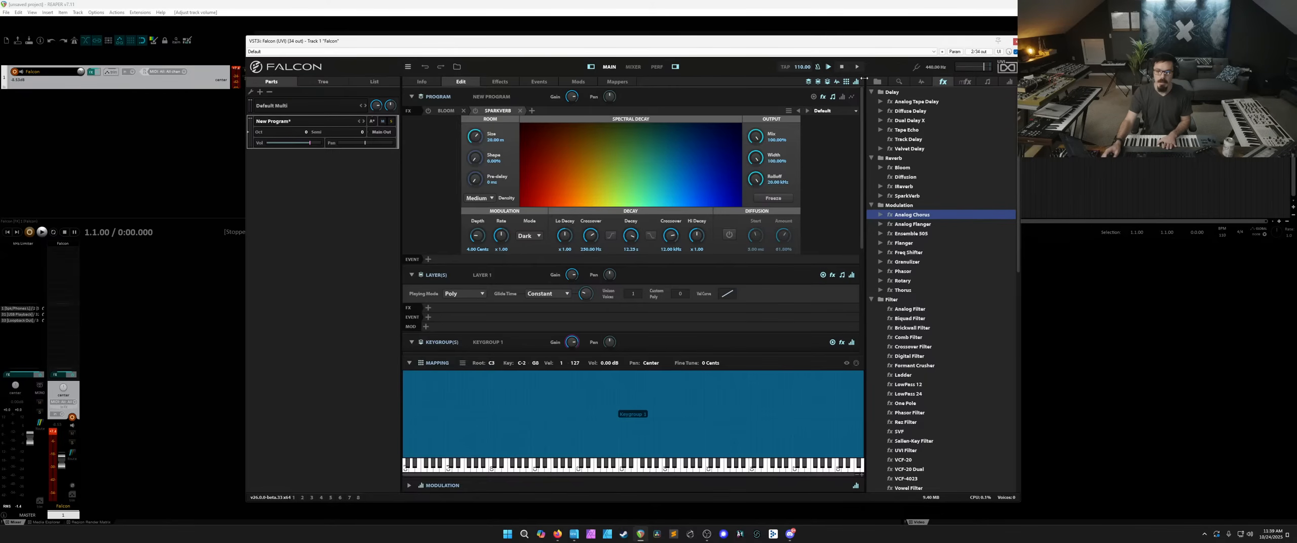
Load the Yo Fav Bass program from the Bass folder of the Falcon Factory rev2 soundbank.
{"action": "left_click", "coordinate": [877, 82]}
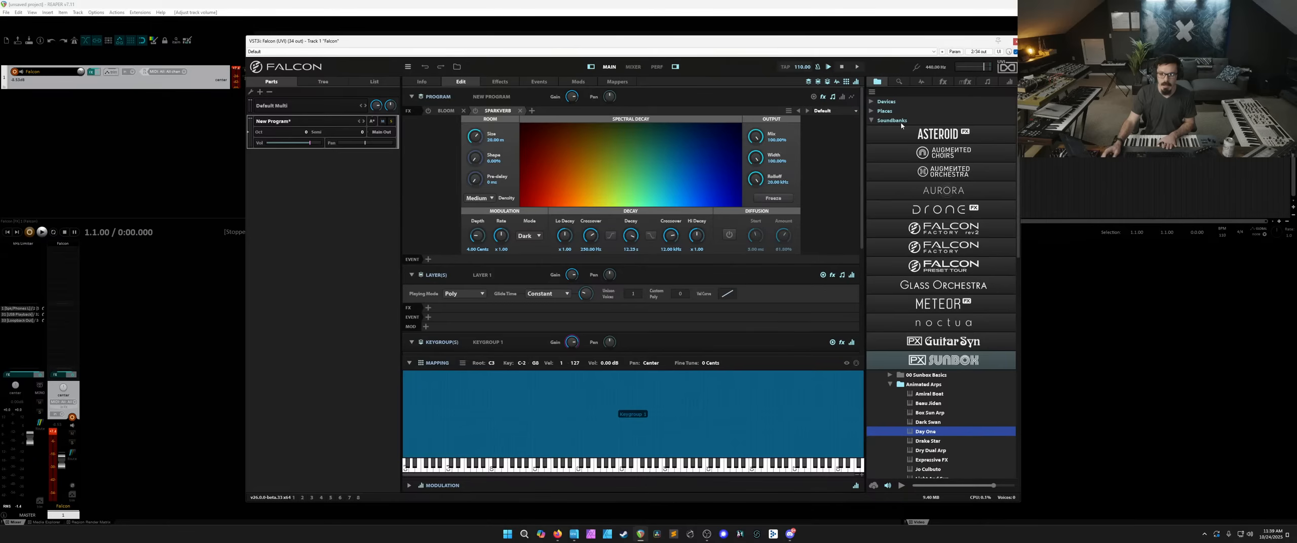
{"action": "left_click", "coordinate": [936, 360]}
{"action": "left_click", "coordinate": [939, 233]}
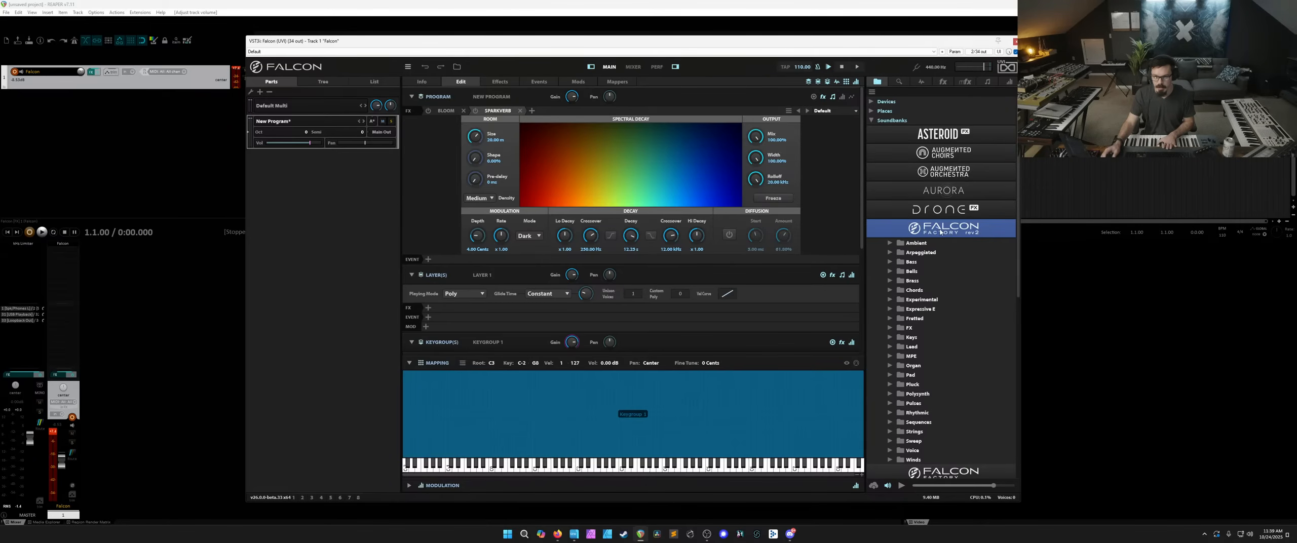
{"action": "left_click", "coordinate": [917, 261]}
{"action": "left_click", "coordinate": [890, 261]}
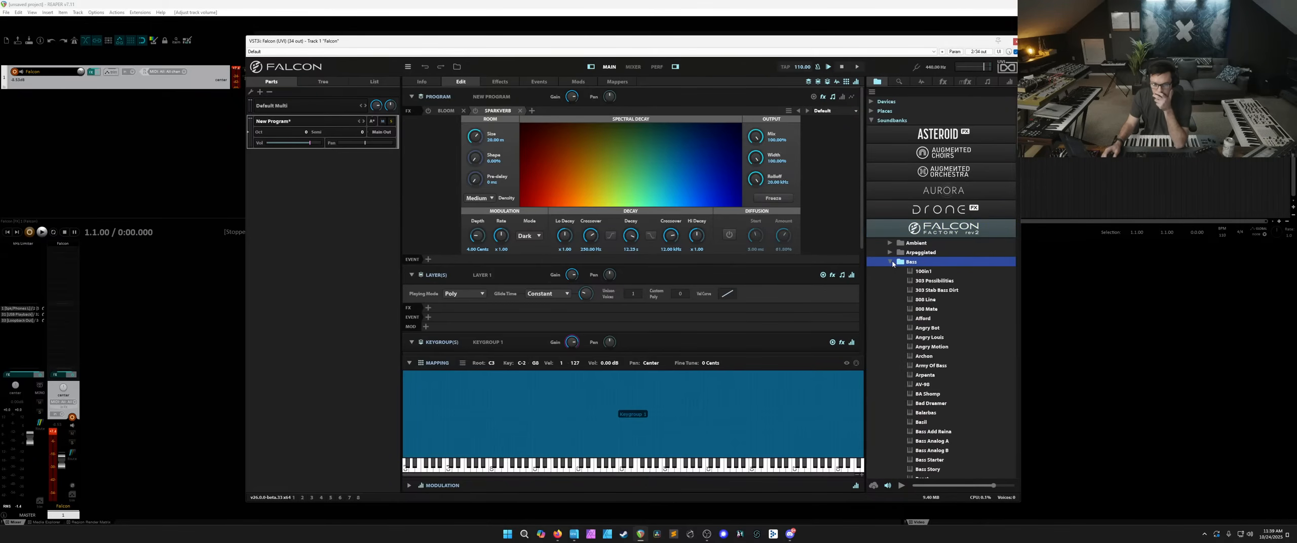
{"action": "scroll", "coordinate": [912, 273], "scroll_direction": "down", "scroll_amount": 2}
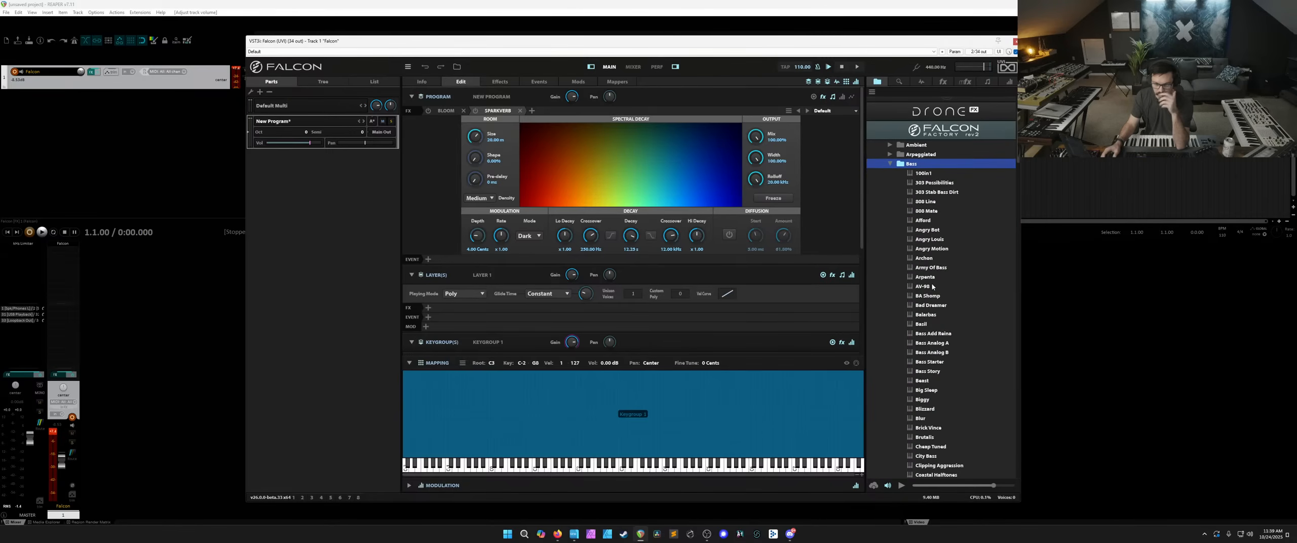
{"action": "scroll", "coordinate": [932, 287], "scroll_direction": "down", "scroll_amount": 10}
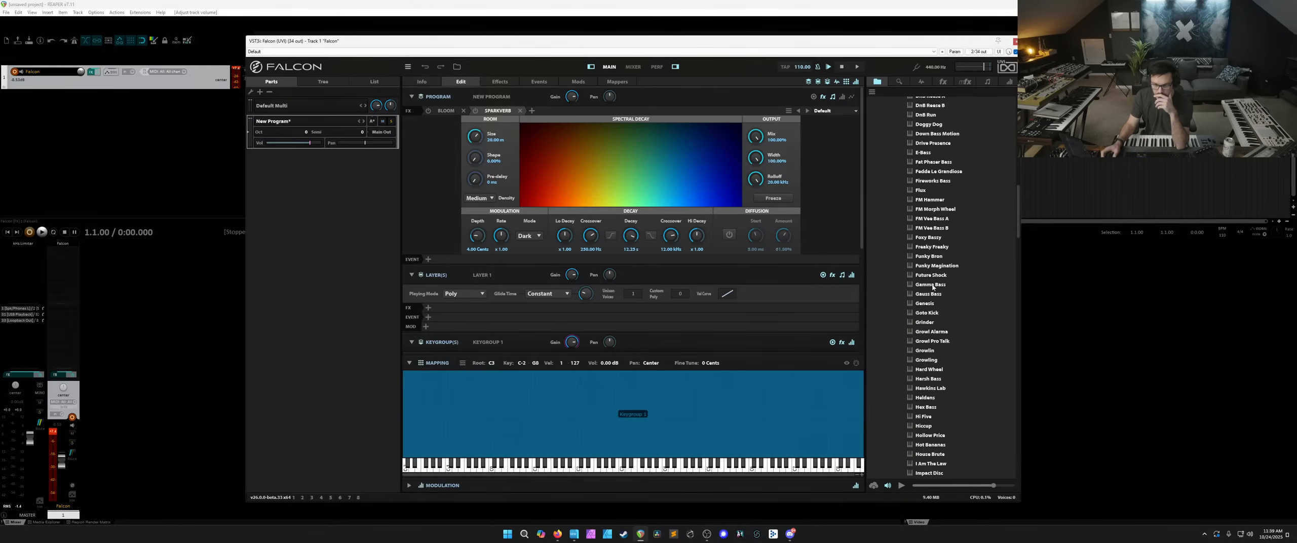
{"action": "scroll", "coordinate": [932, 287], "scroll_direction": "down", "scroll_amount": 10}
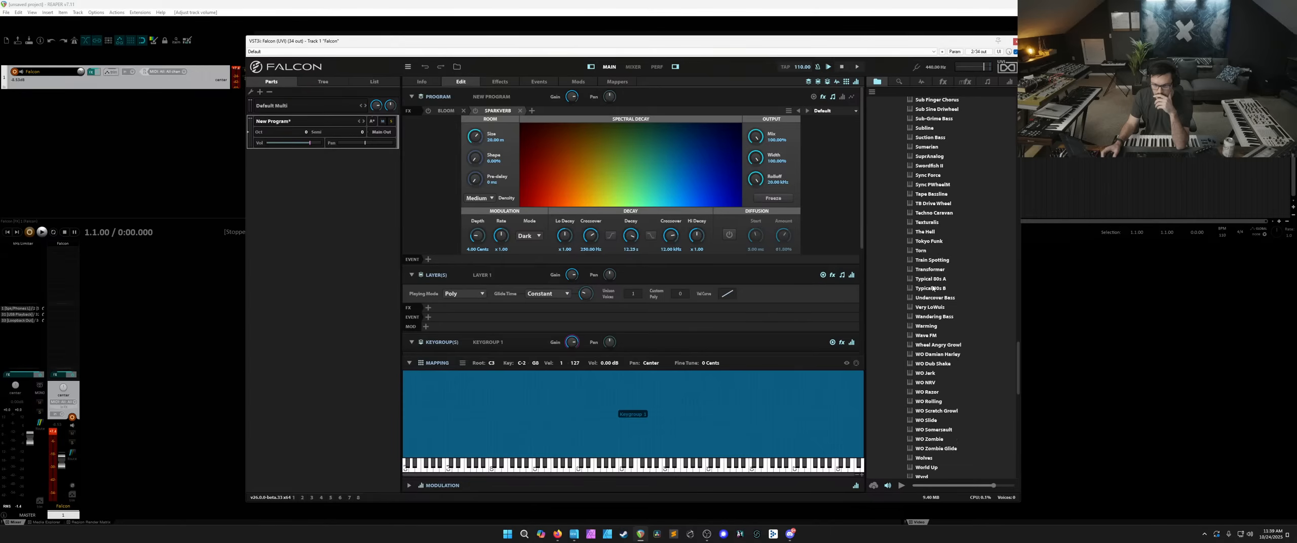
{"action": "double_click", "coordinate": [929, 327]}
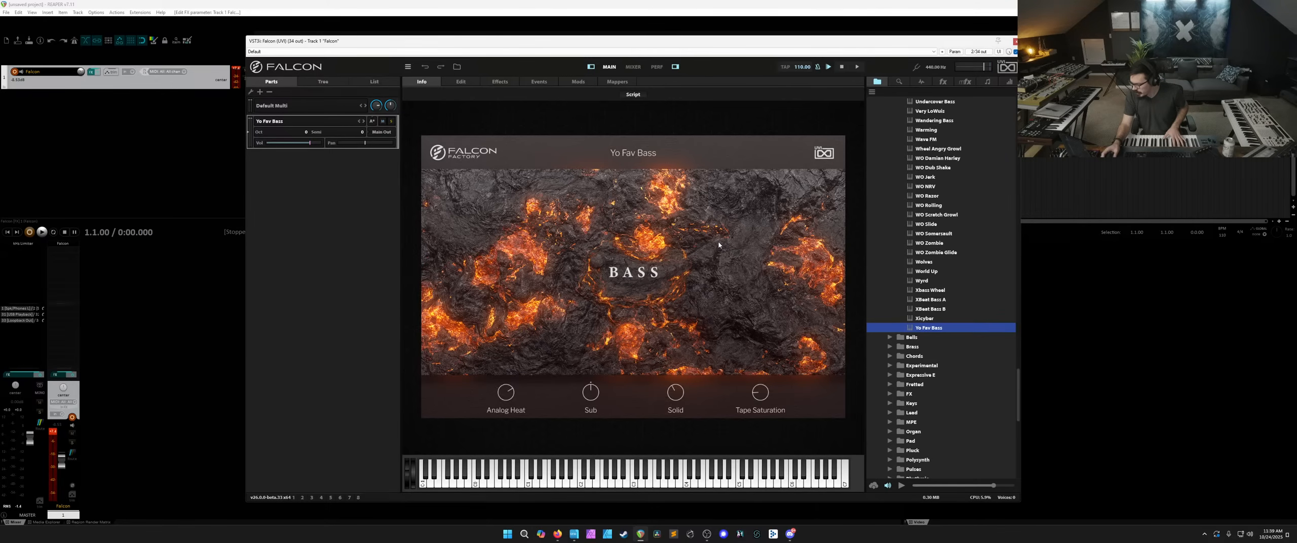
Examine how Yo Fav Bass is built, including its info page, its bass drum oscillator and its Wavetable oscillator.
{"action": "left_click", "coordinate": [451, 83]}
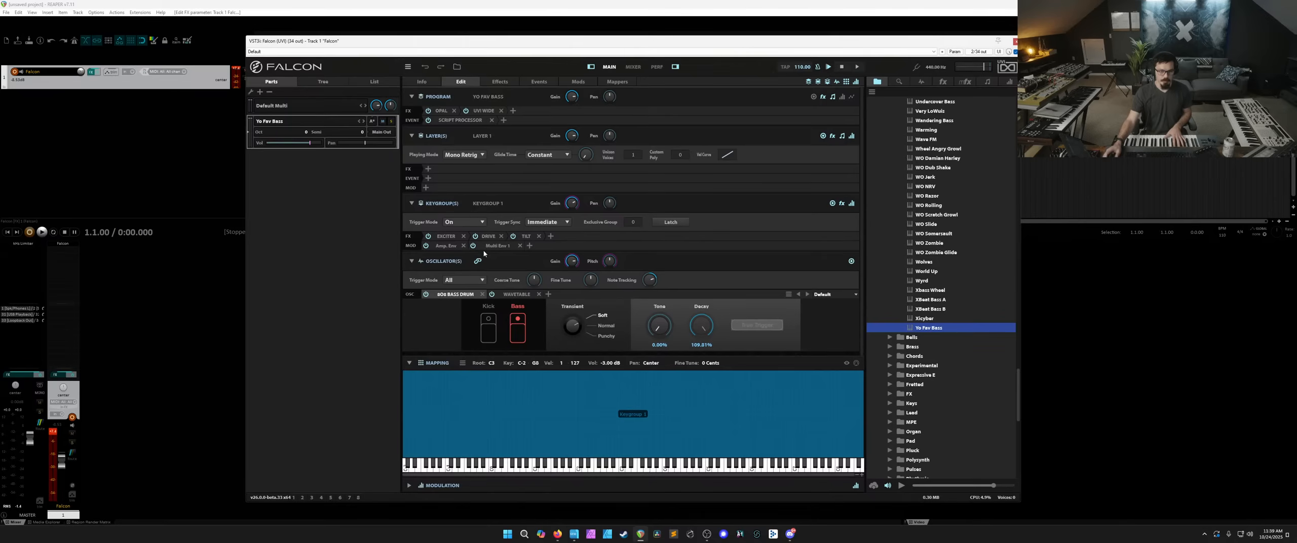
{"action": "left_click", "coordinate": [422, 81]}
{"action": "left_click", "coordinate": [459, 82]}
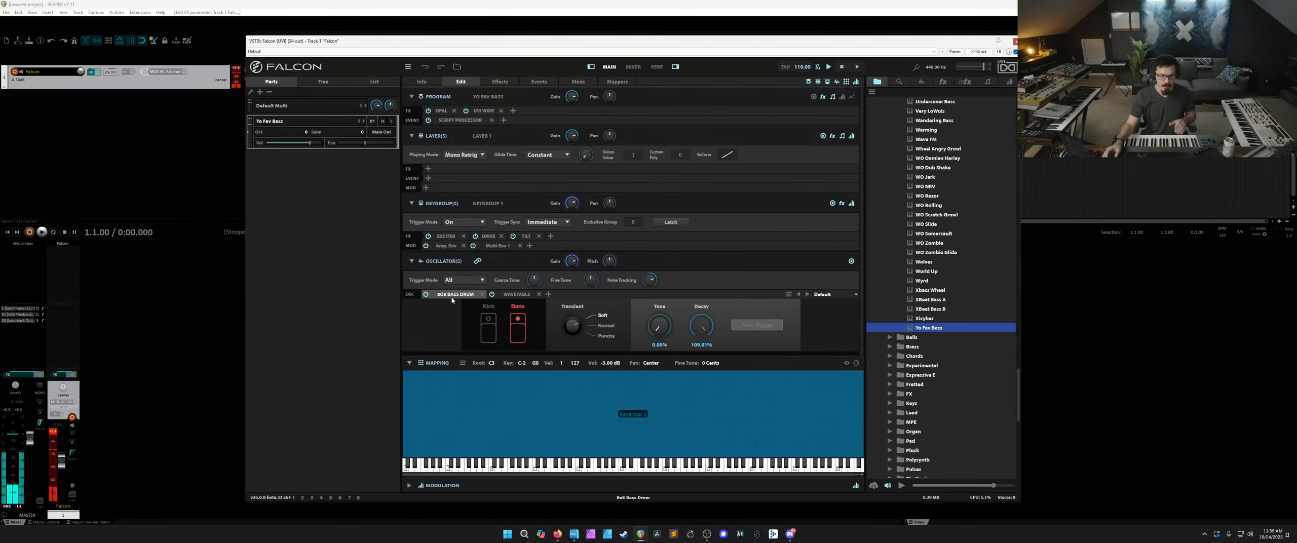
{"action": "left_click", "coordinate": [481, 298]}
{"action": "left_click", "coordinate": [481, 300]}
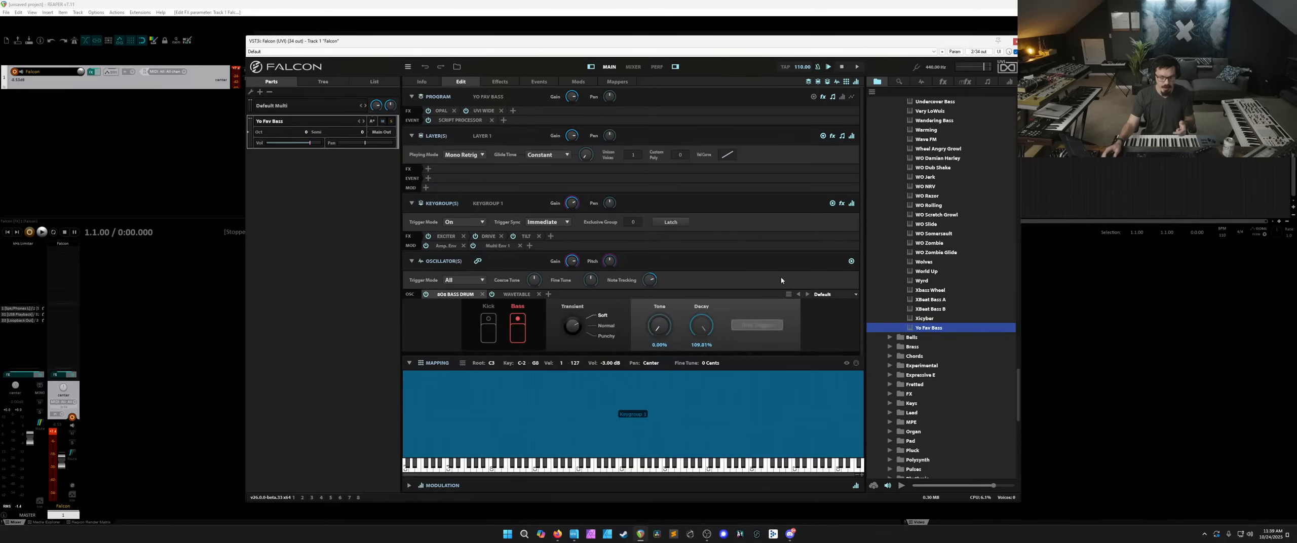
{"action": "left_click", "coordinate": [518, 294]}
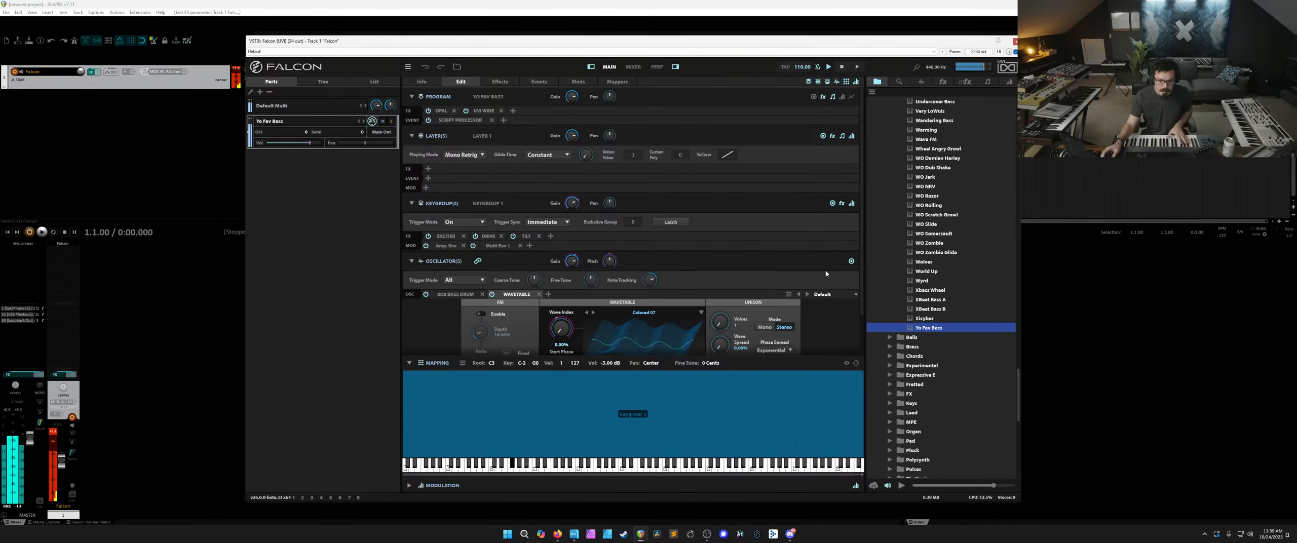
{"action": "scroll", "coordinate": [828, 273], "scroll_direction": "down", "scroll_amount": 1}
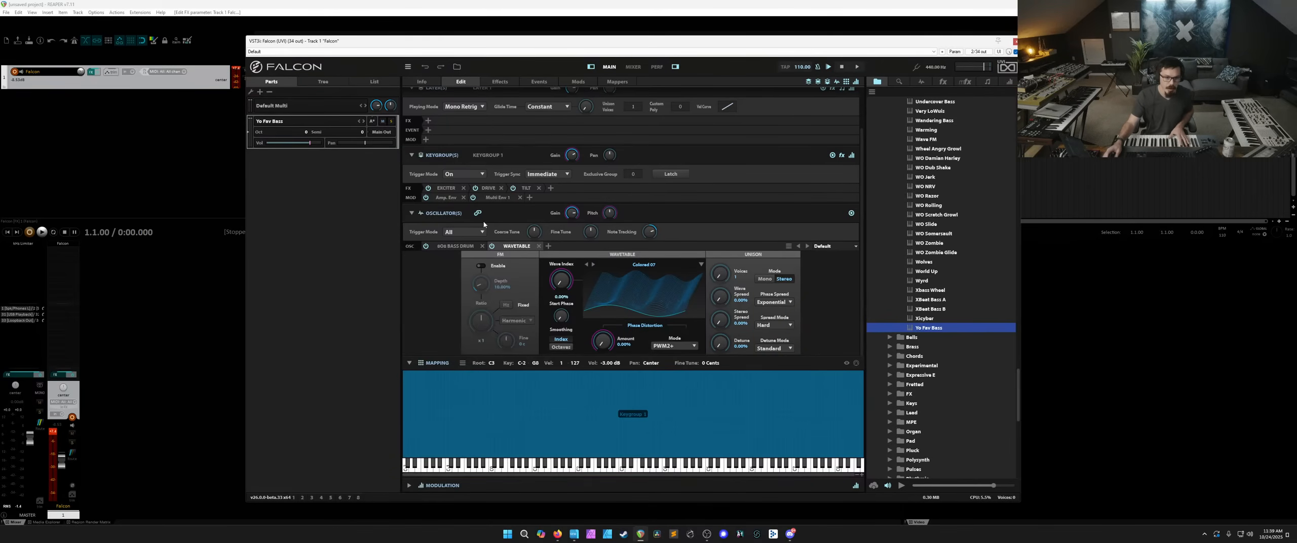
Try a different gain and pitch on all linked oscillators together, resetting gain to 0.00 dB and pitch to 0.
{"action": "mouse_move", "coordinate": [571, 213]}
{"action": "left_mouse_down"}
{"action": "mouse_move", "coordinate": [567, 255]}
{"action": "mouse_move", "coordinate": [575, 216]}
{"action": "left_mouse_up"}
{"action": "double_click", "coordinate": [576, 216]}
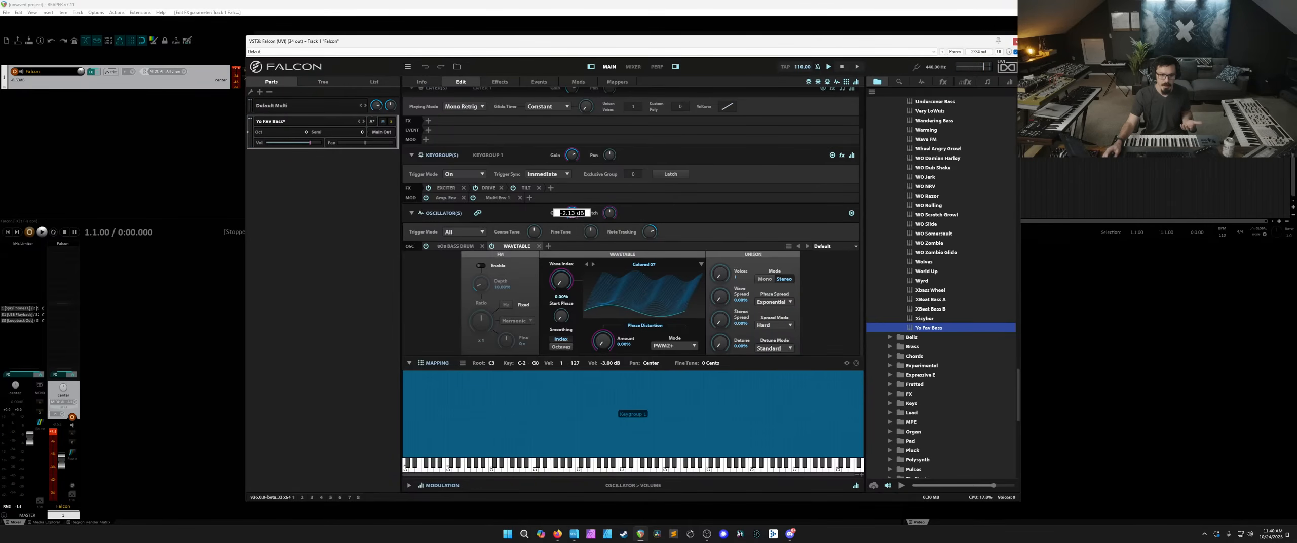
{"action": "key", "text": "Return"}
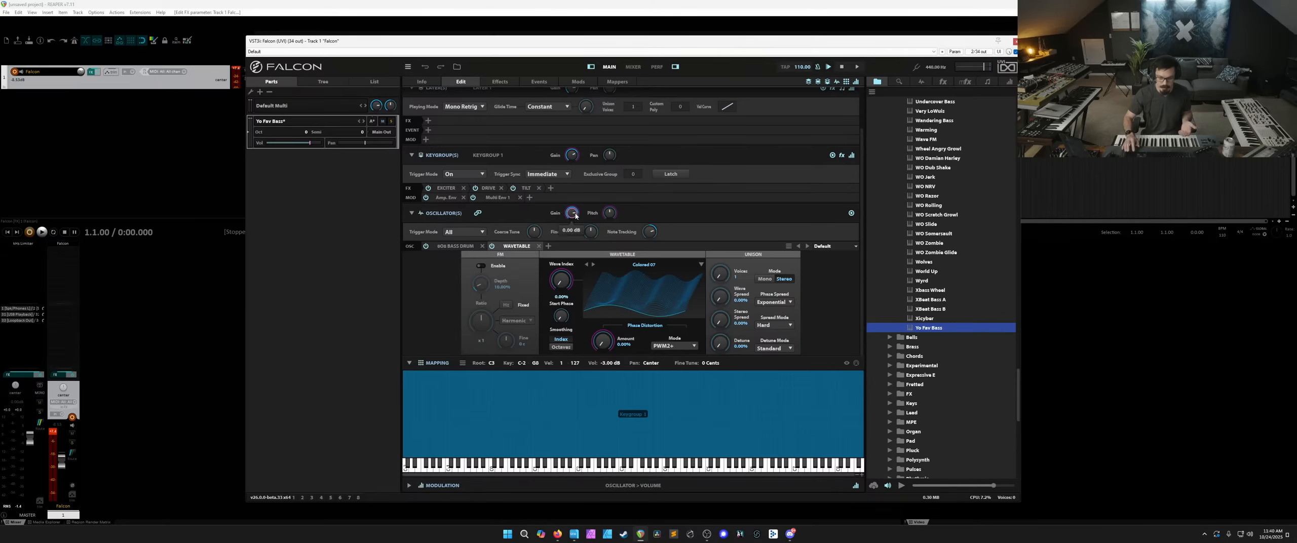
{"action": "mouse_move", "coordinate": [610, 215]}
{"action": "left_click_drag", "start_coordinate": [610, 217], "coordinate": [622, 242]}
{"action": "double_click", "coordinate": [609, 213]}
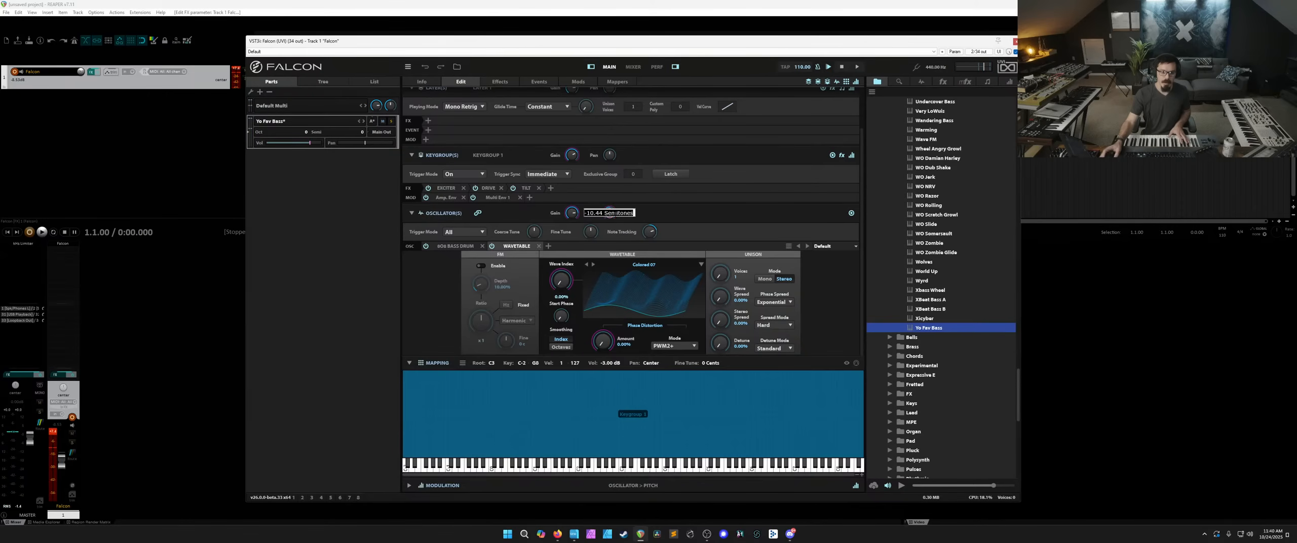
{"action": "type", "text": "0"}
{"action": "key", "text": "Return"}
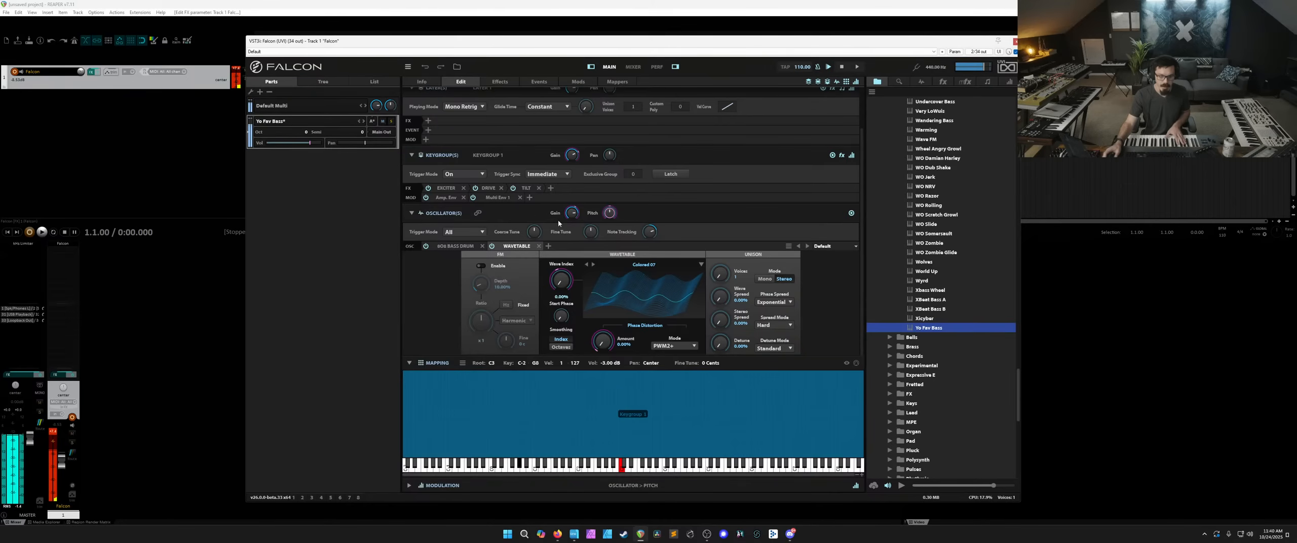
Raise the pitch of the Wavetable oscillator on its own, with editing of all oscillators unlinked.
{"action": "left_click", "coordinate": [455, 247]}
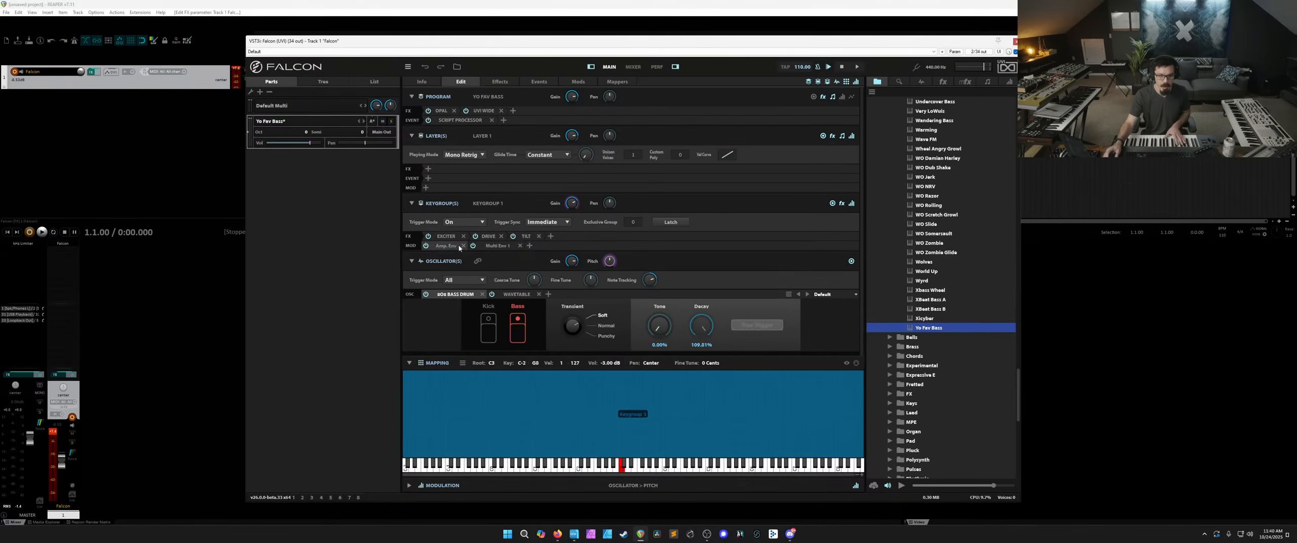
{"action": "left_click", "coordinate": [521, 294]}
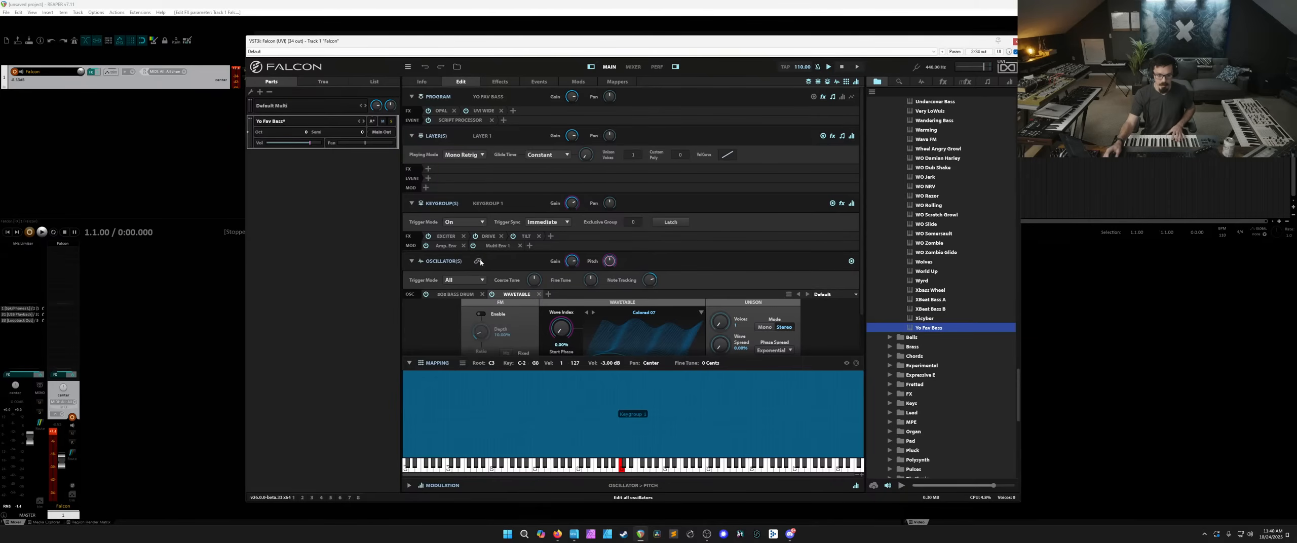
{"action": "mouse_move", "coordinate": [615, 263]}
{"action": "left_click_drag", "start_coordinate": [615, 264], "coordinate": [614, 190]}
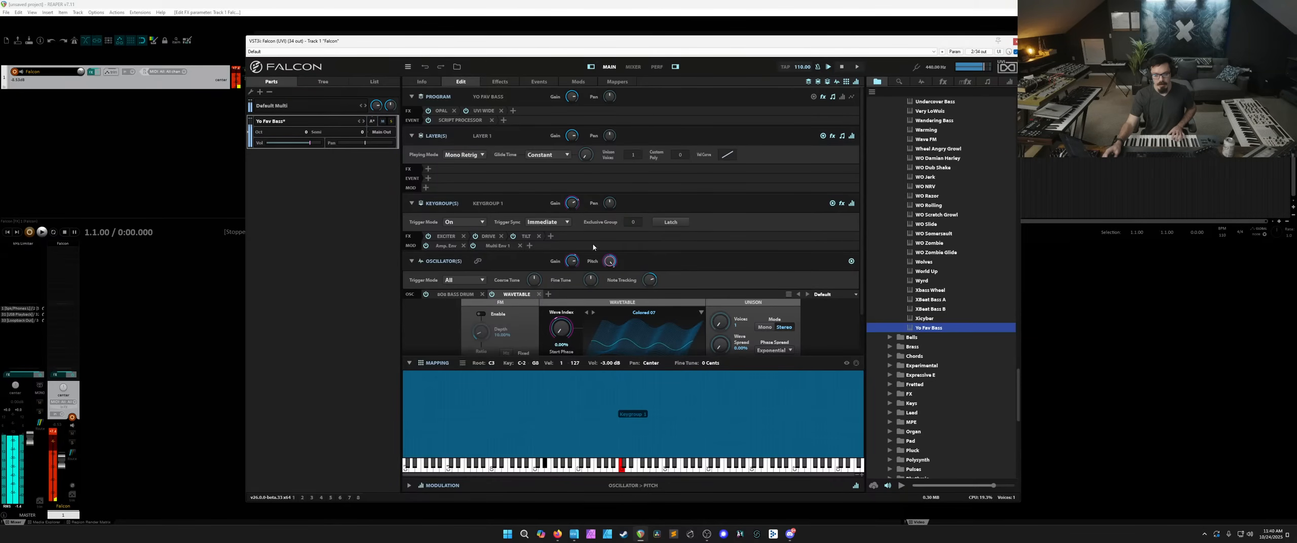
Assign the Wavetable oscillator's gain to a new macro.
{"action": "right_click", "coordinate": [572, 262]}
{"action": "mouse_move", "coordinate": [573, 263]}
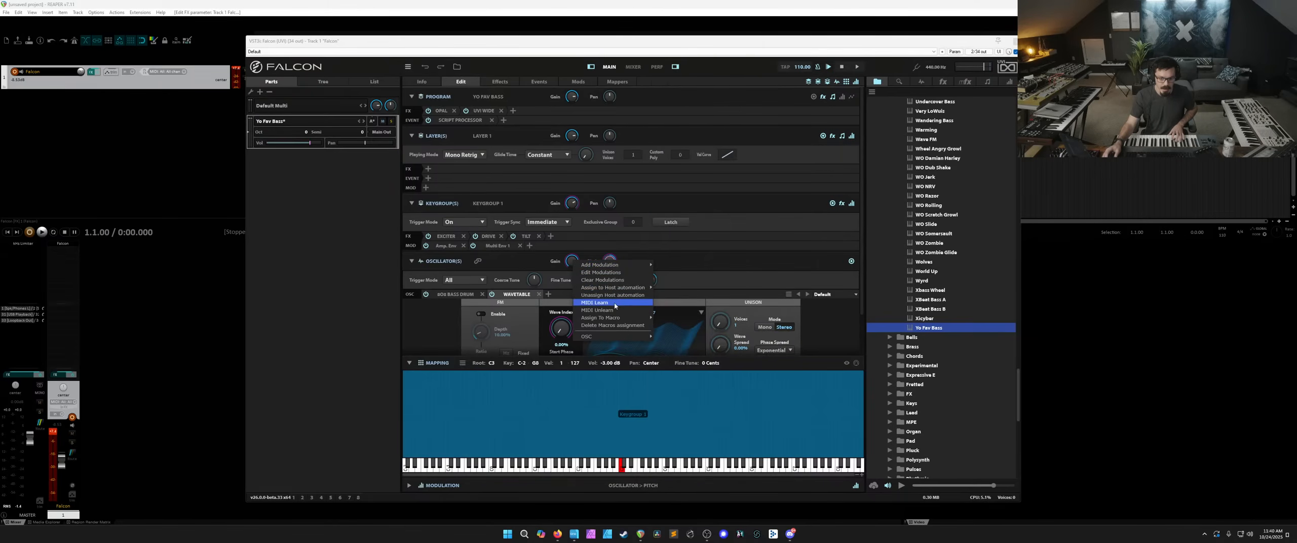
{"action": "mouse_move", "coordinate": [616, 319]}
{"action": "left_click", "coordinate": [680, 318]}
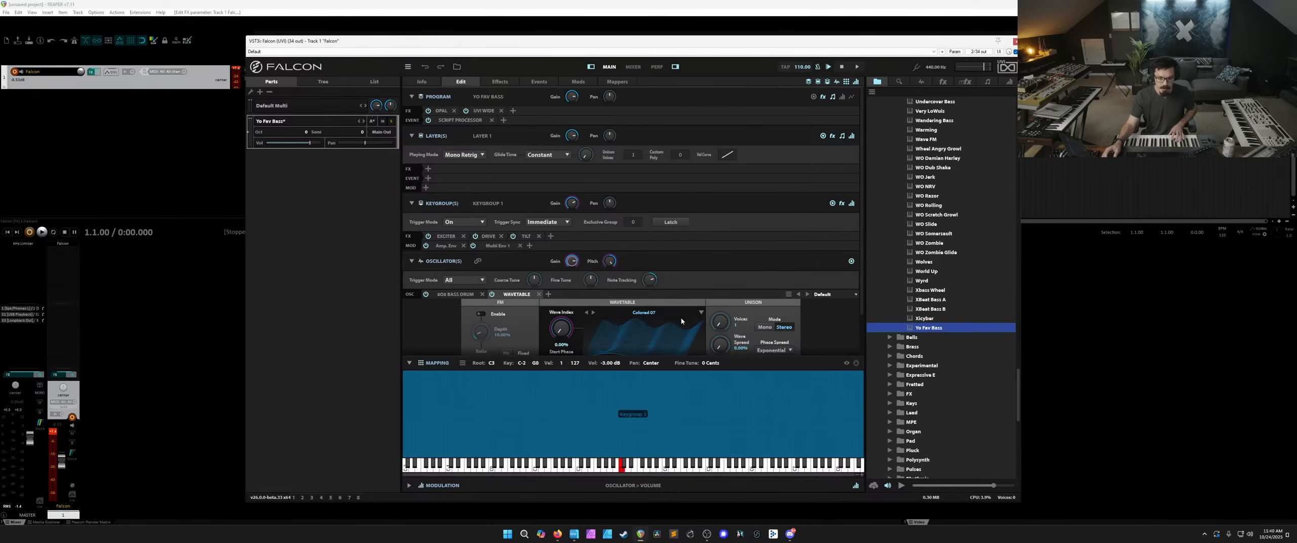
Find Macro 5 in the instrument tree and rename it Osc 2 Level.
{"action": "left_click", "coordinate": [322, 82]}
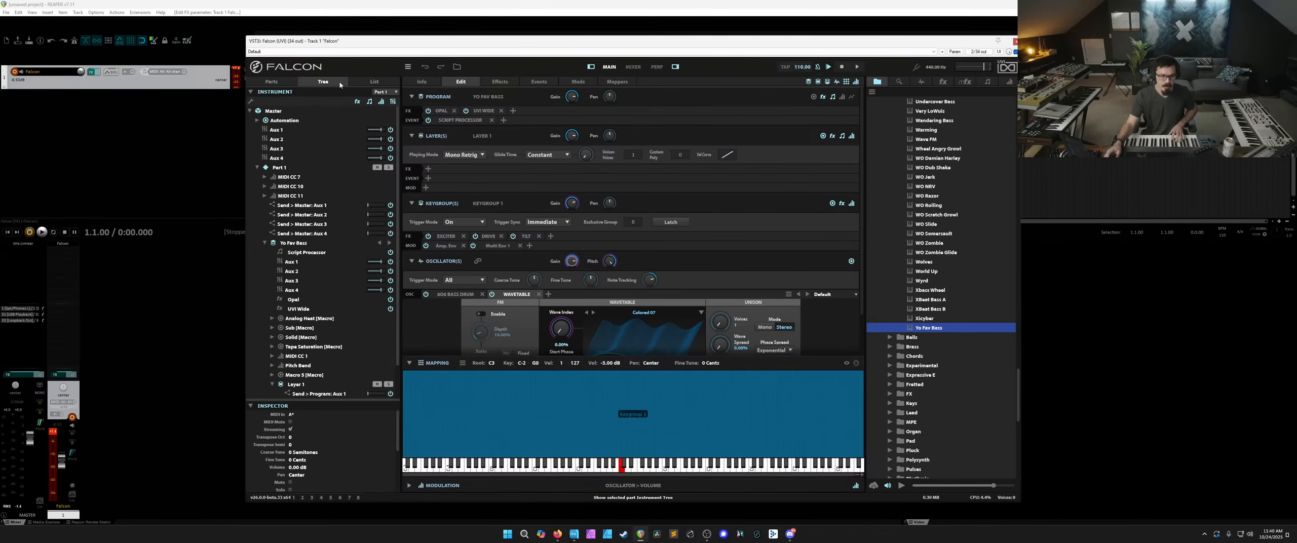
{"action": "left_click", "coordinate": [312, 375]}
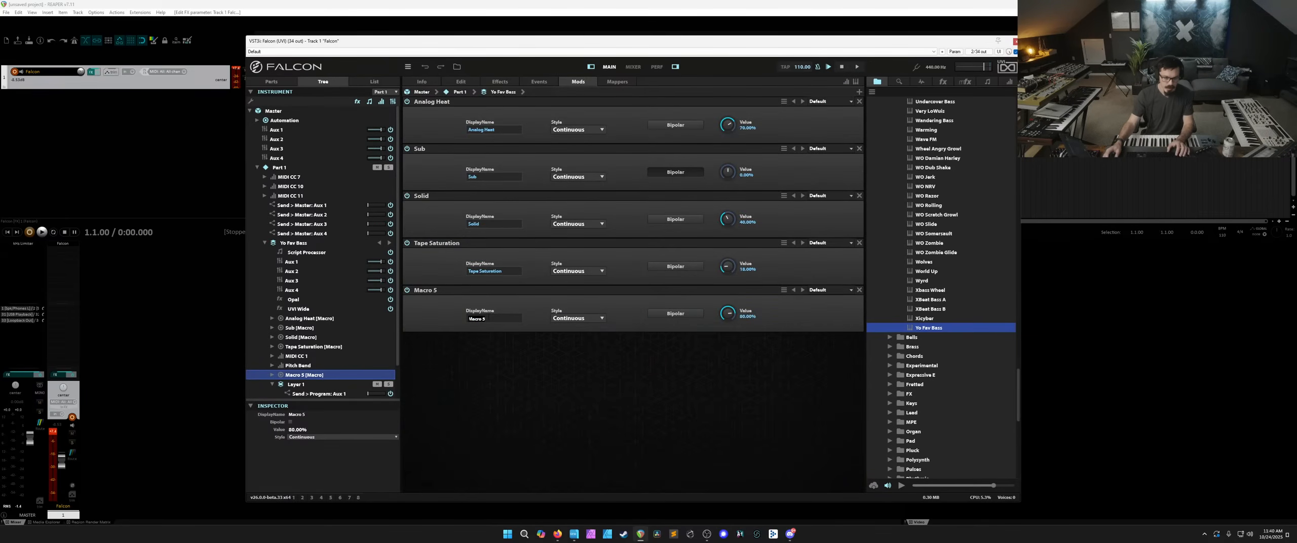
{"action": "type", "text": "Osc 2 Level"}
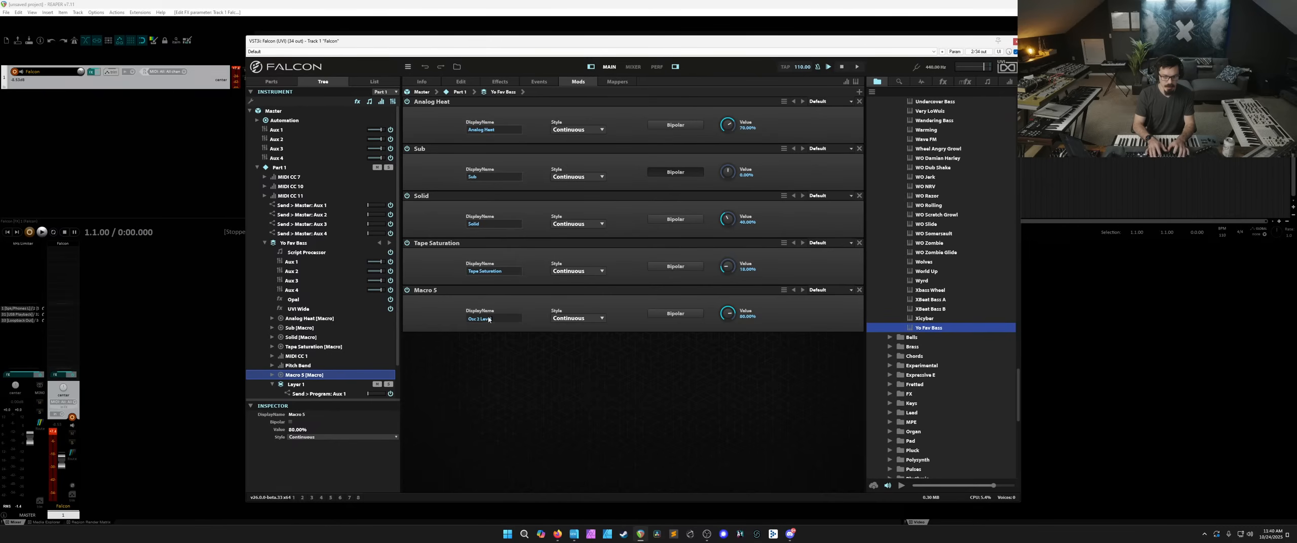
Check the program's info page and the Osc 2 Level macro's volume connection, and lower the macro's value to 0%.
{"action": "left_click", "coordinate": [422, 82]}
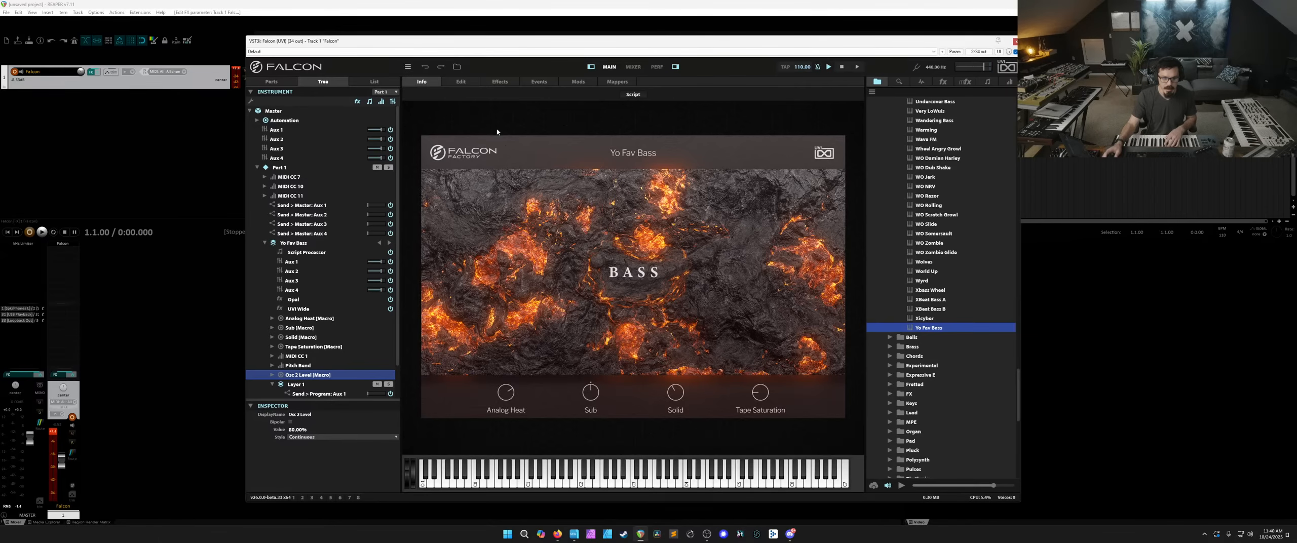
{"action": "left_click", "coordinate": [462, 81]}
{"action": "scroll", "coordinate": [712, 225], "scroll_direction": "down", "scroll_amount": 2}
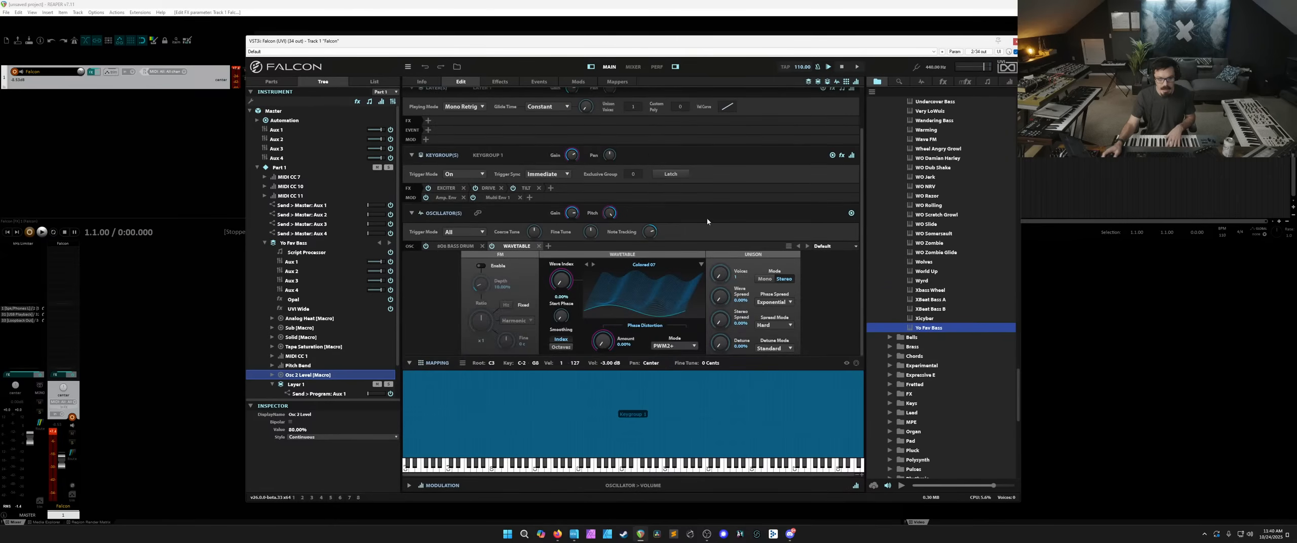
{"action": "left_click", "coordinate": [272, 376]}
{"action": "left_click", "coordinate": [311, 383]}
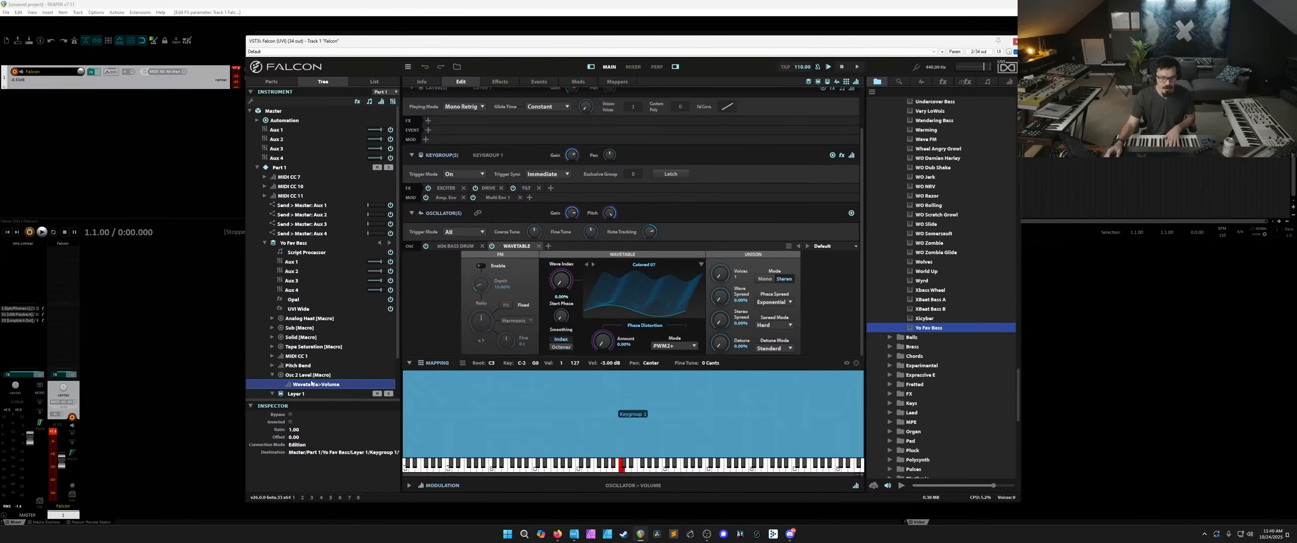
{"action": "left_click", "coordinate": [312, 377]}
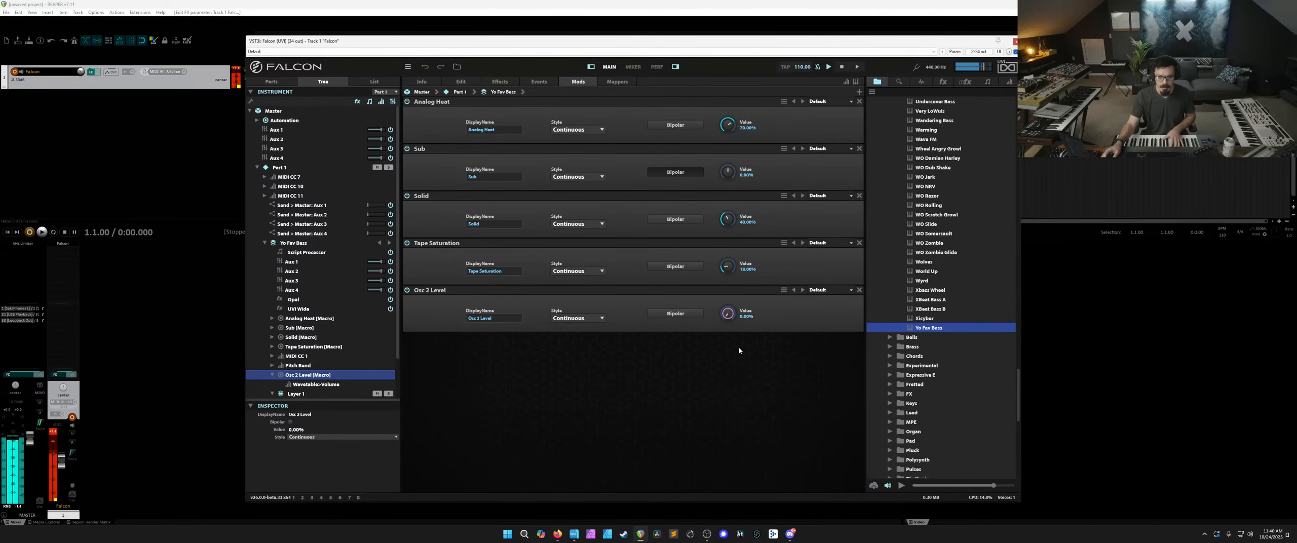
Add a modulation to the Osc 2 Level macro's value through MIDI Learn.
{"action": "right_click", "coordinate": [728, 313]}
{"action": "mouse_move", "coordinate": [703, 236]}
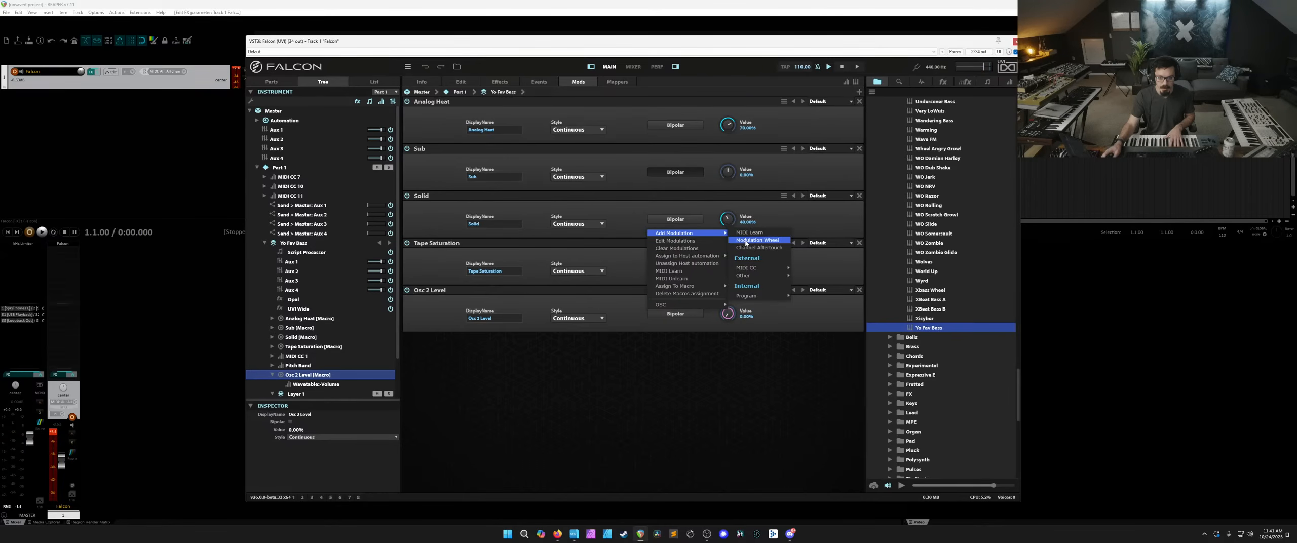
{"action": "left_click", "coordinate": [263, 83]}
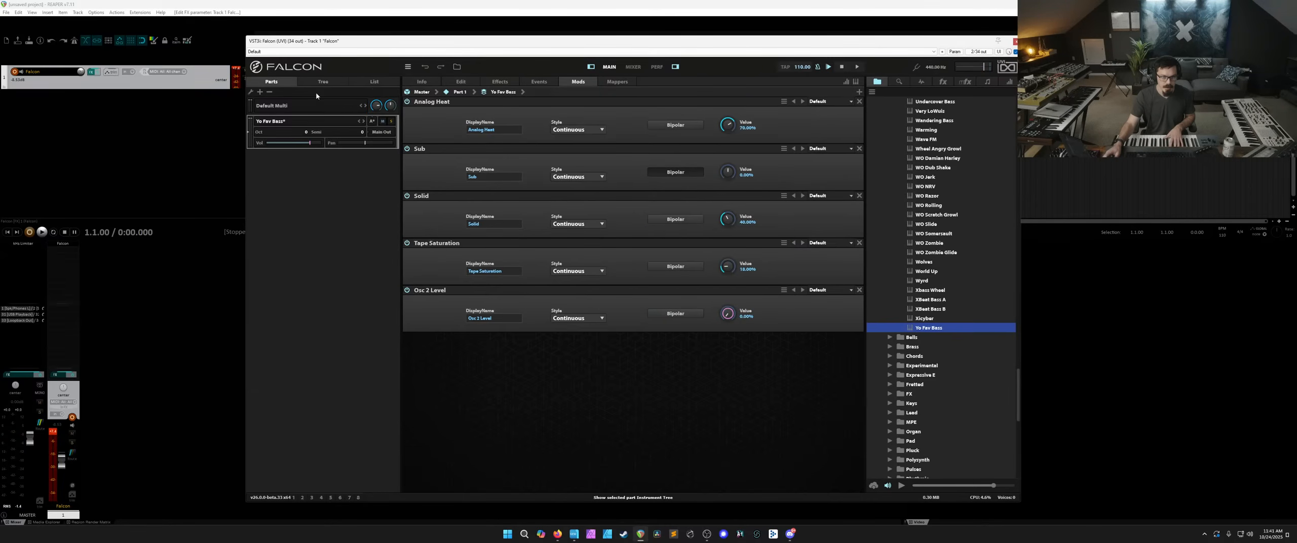
{"action": "right_click", "coordinate": [734, 315]}
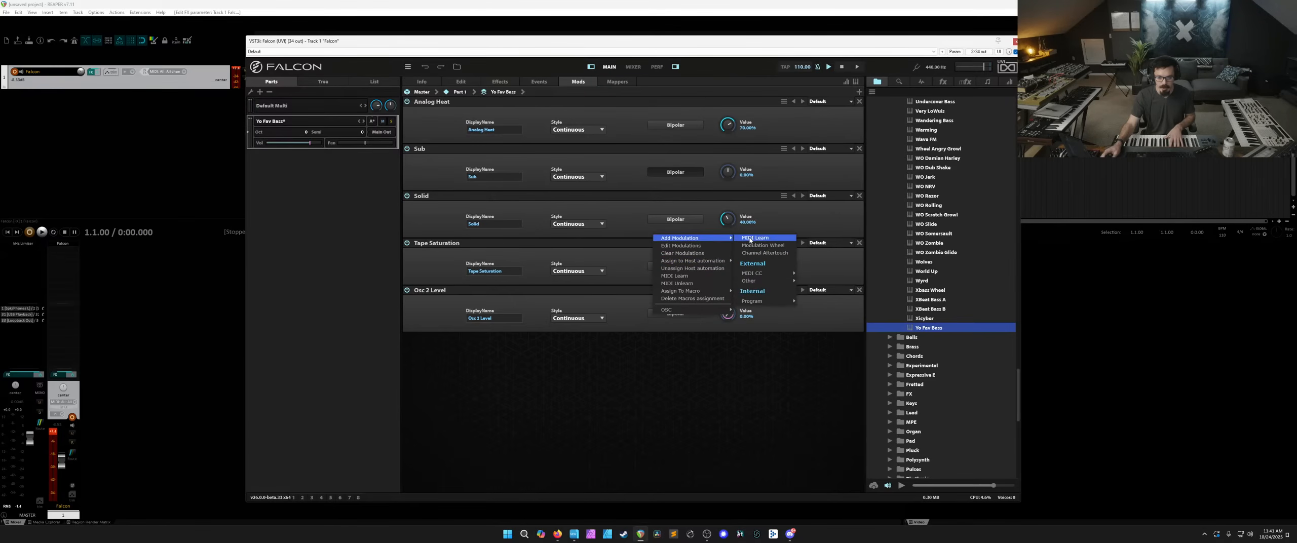
{"action": "left_click", "coordinate": [749, 238]}
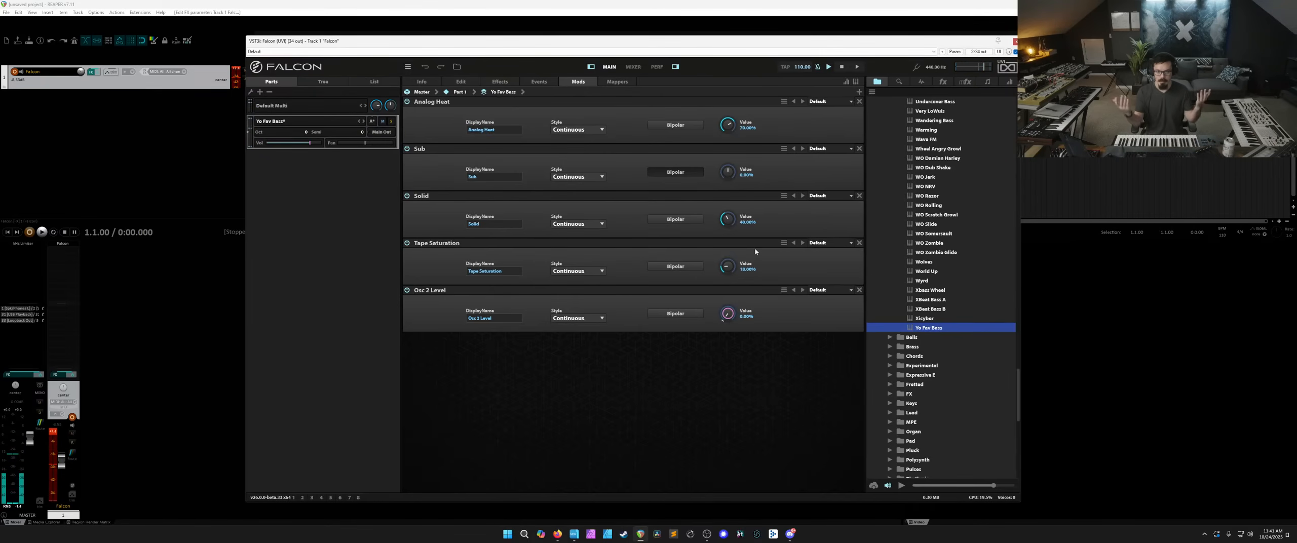
Review the oscillators of Yo Fav Bass once more and replace the program with a new empty one.
{"action": "left_click", "coordinate": [461, 81]}
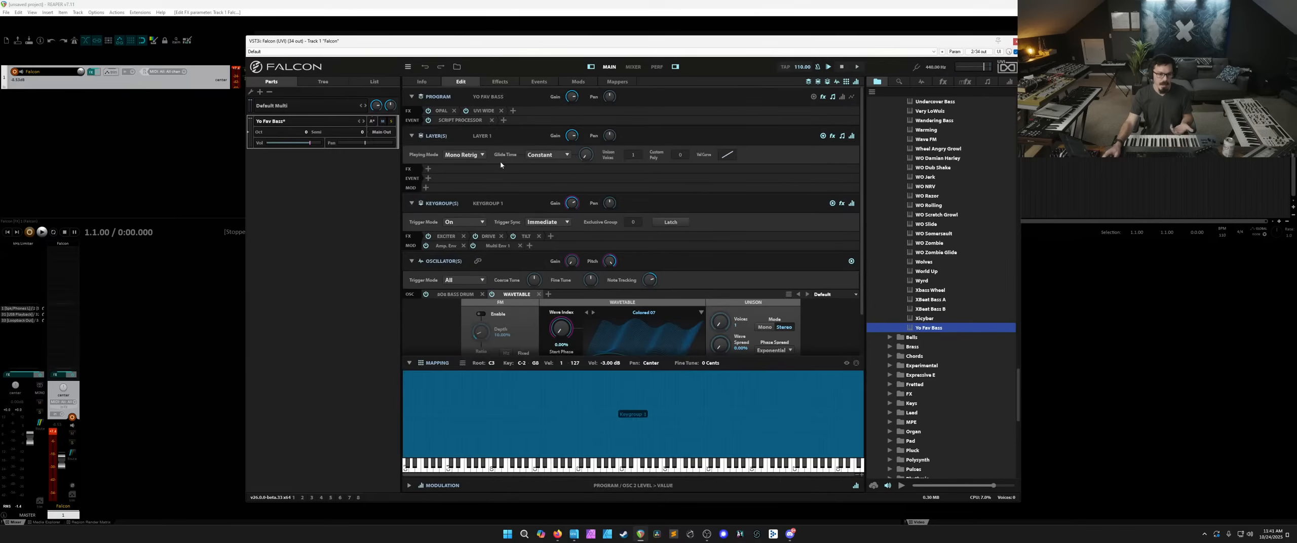
{"action": "scroll", "coordinate": [497, 260], "scroll_direction": "down", "scroll_amount": 2}
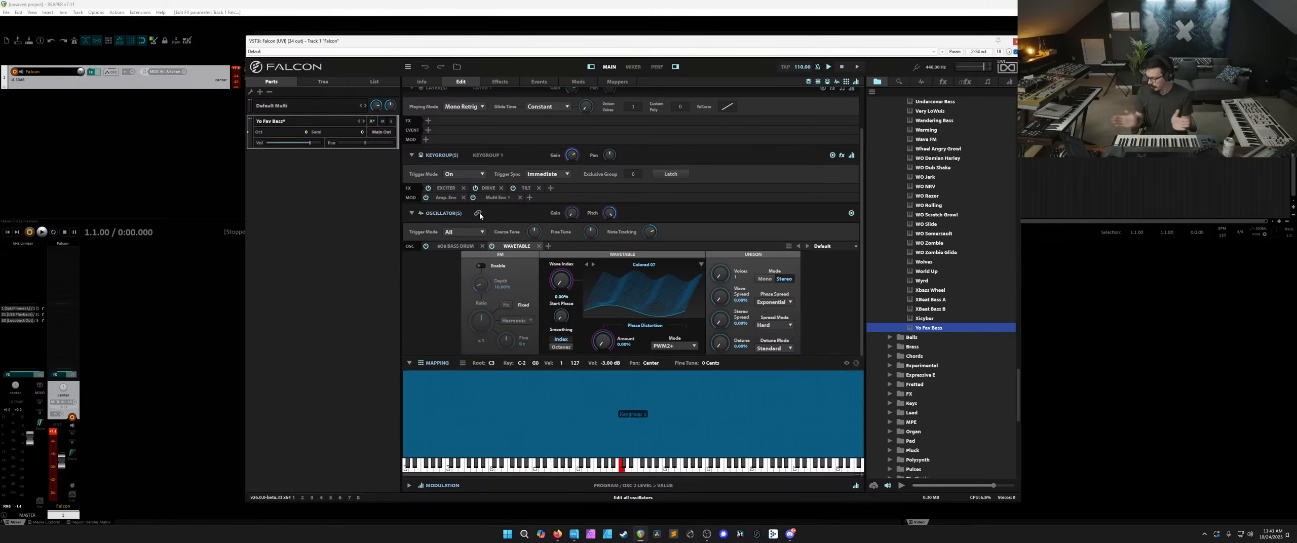
{"action": "right_click", "coordinate": [297, 121]}
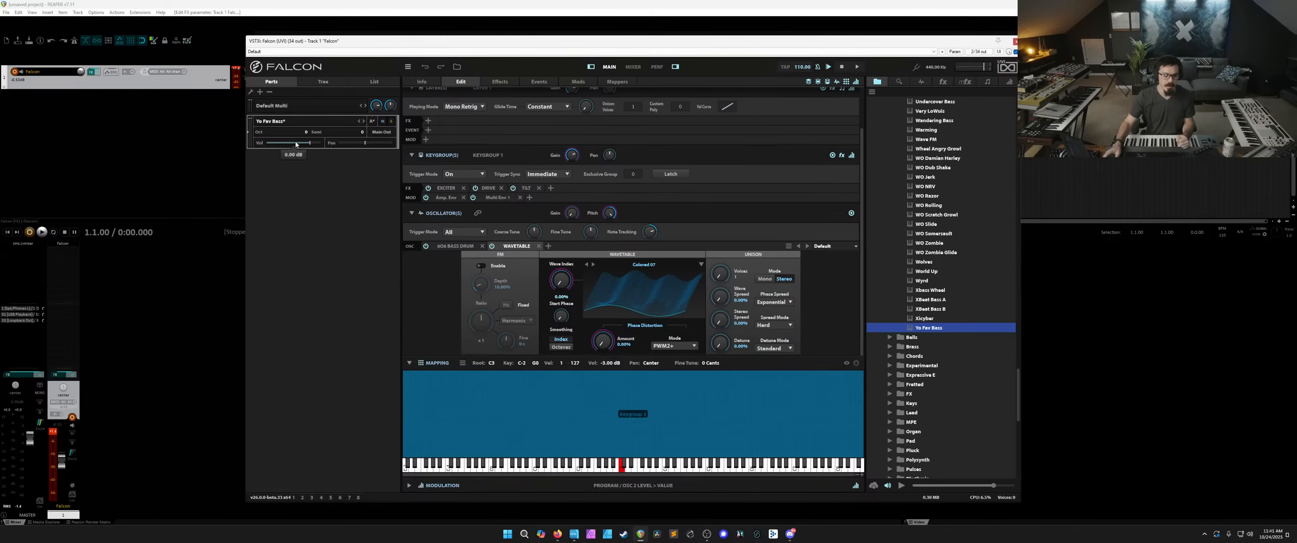
{"action": "left_click", "coordinate": [284, 179]}
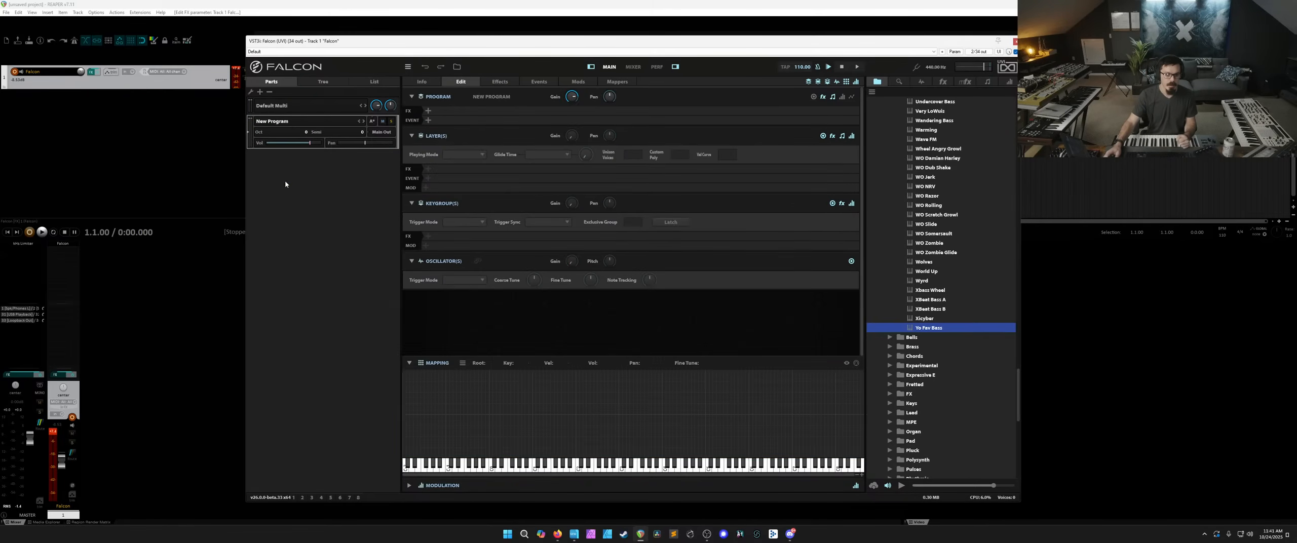
Move the Falcon window aside and browse REAPER's Media Explorer to the DS Projects VT folder on drive H.
{"action": "left_click_drag", "start_coordinate": [396, 53], "coordinate": [609, 56]}
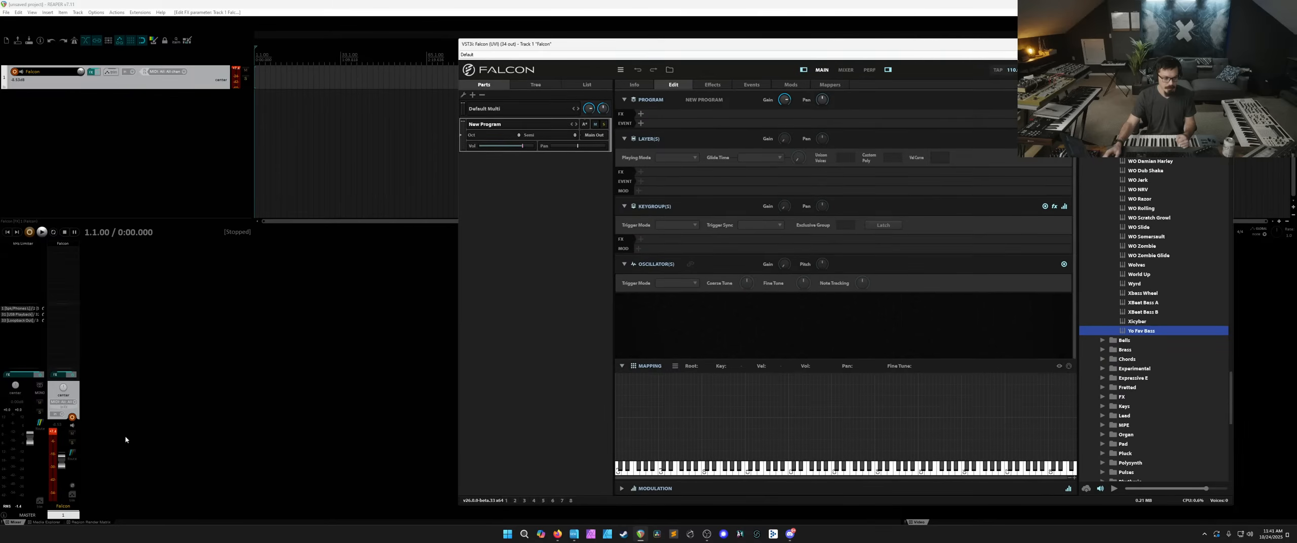
{"action": "left_click", "coordinate": [40, 522]}
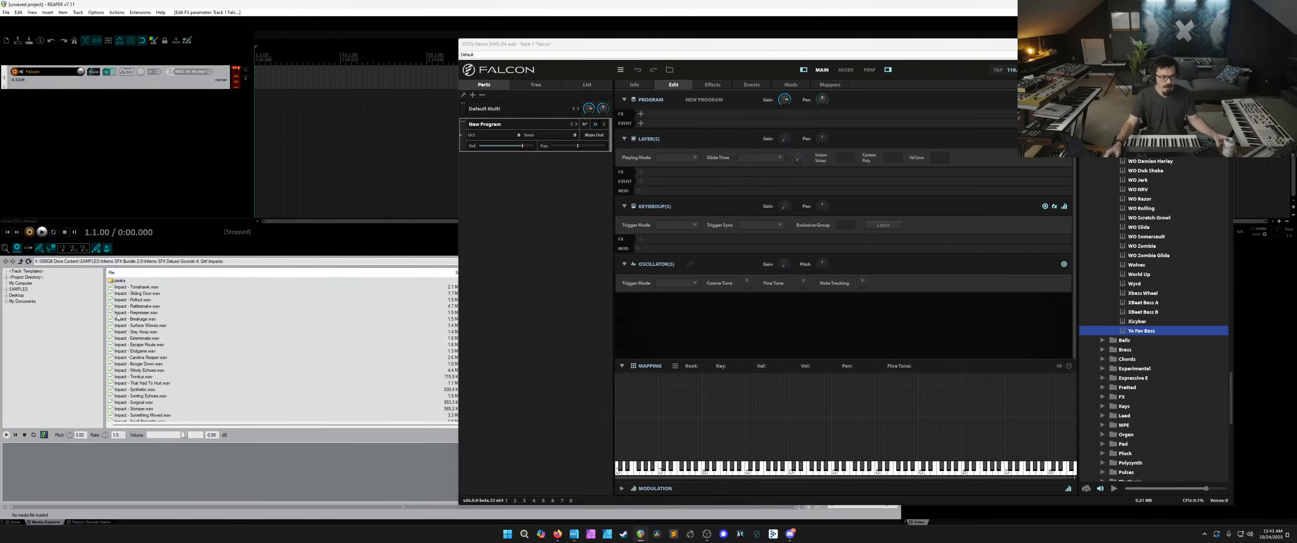
{"action": "left_click", "coordinate": [22, 284]}
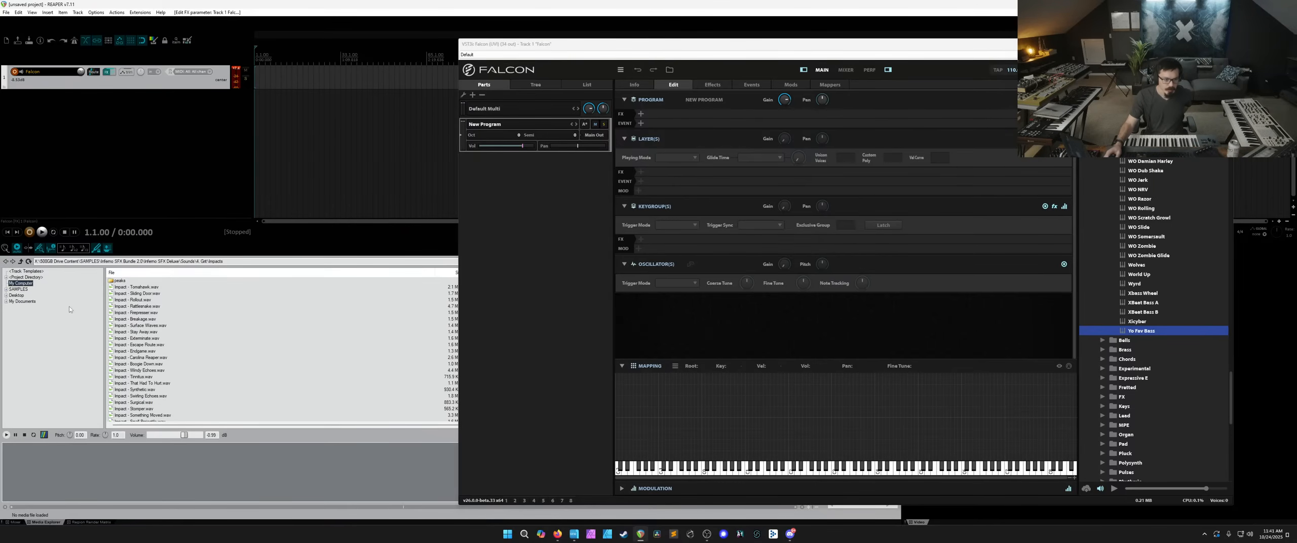
{"action": "left_click", "coordinate": [43, 286]}
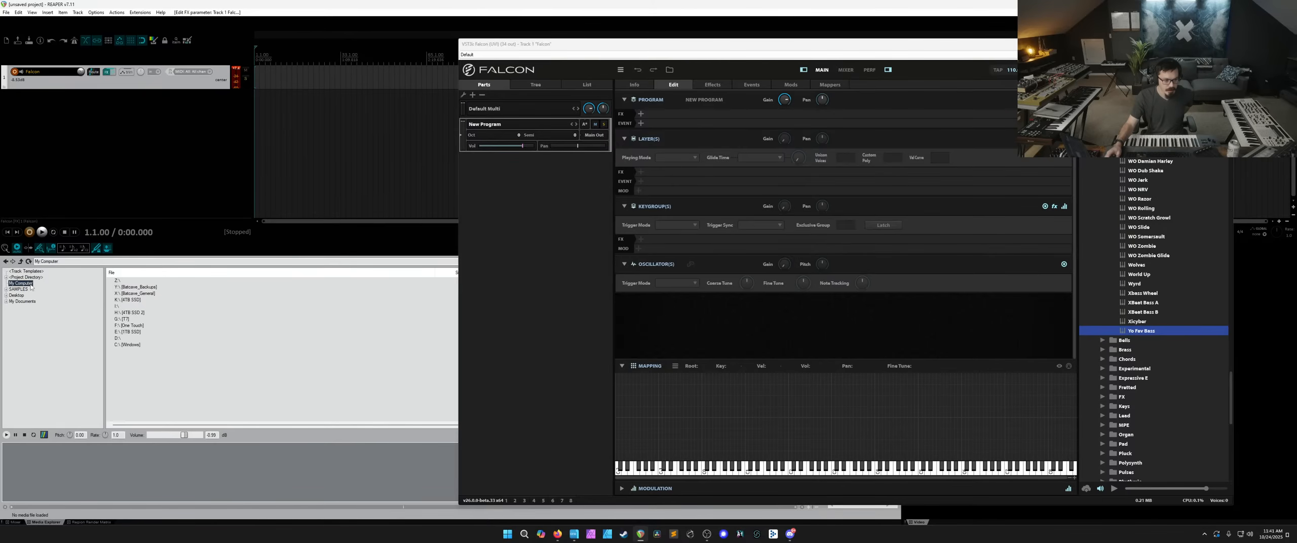
{"action": "double_click", "coordinate": [141, 315]}
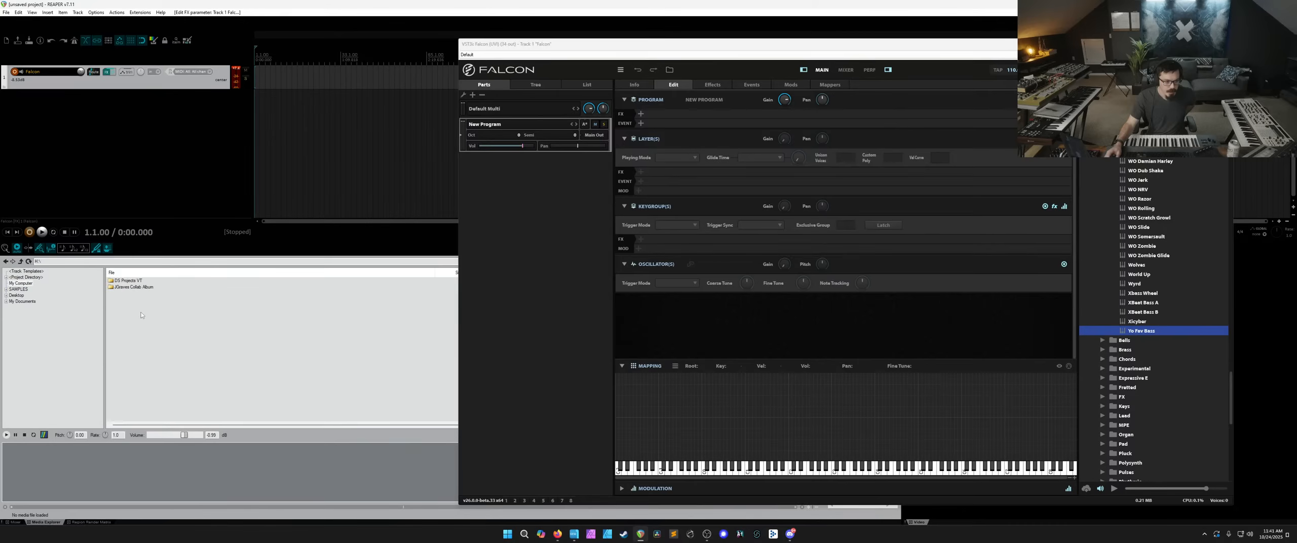
{"action": "double_click", "coordinate": [133, 282]}
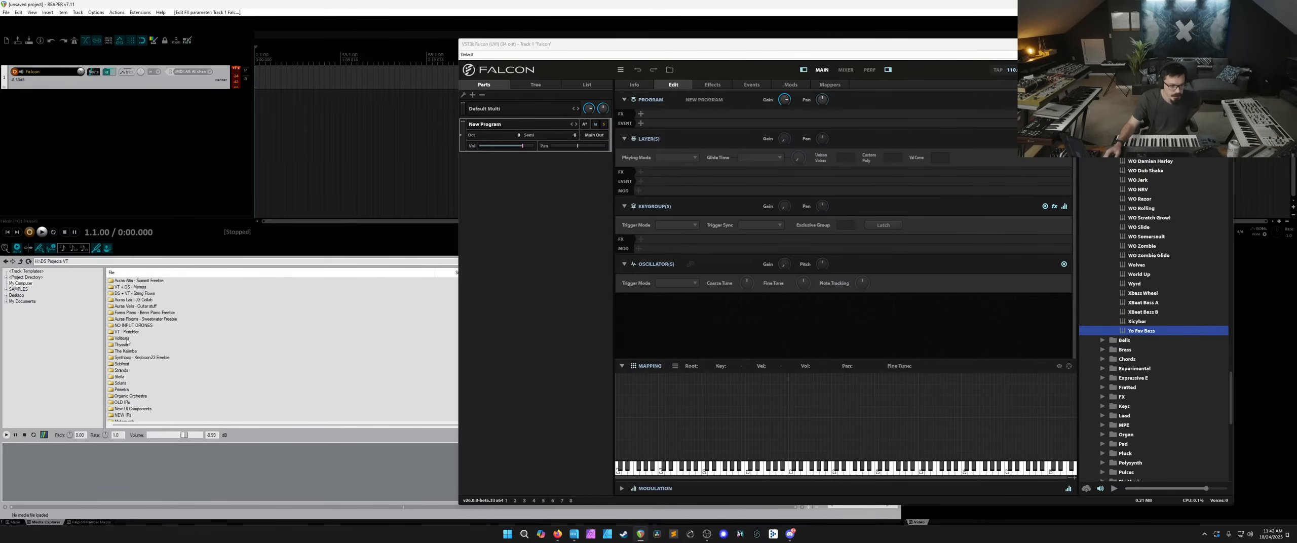
Open the Samples folder inside the Strands project folder and find the Tremble recordings.
{"action": "scroll", "coordinate": [128, 342], "scroll_direction": "down", "scroll_amount": 6}
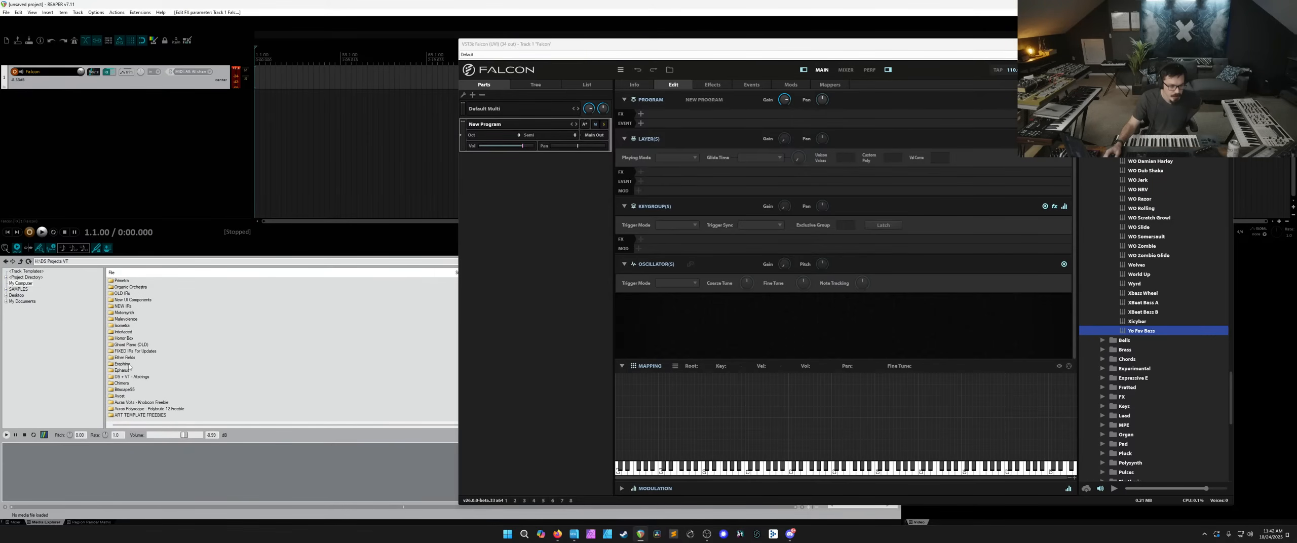
{"action": "scroll", "coordinate": [125, 320], "scroll_direction": "up", "scroll_amount": 2}
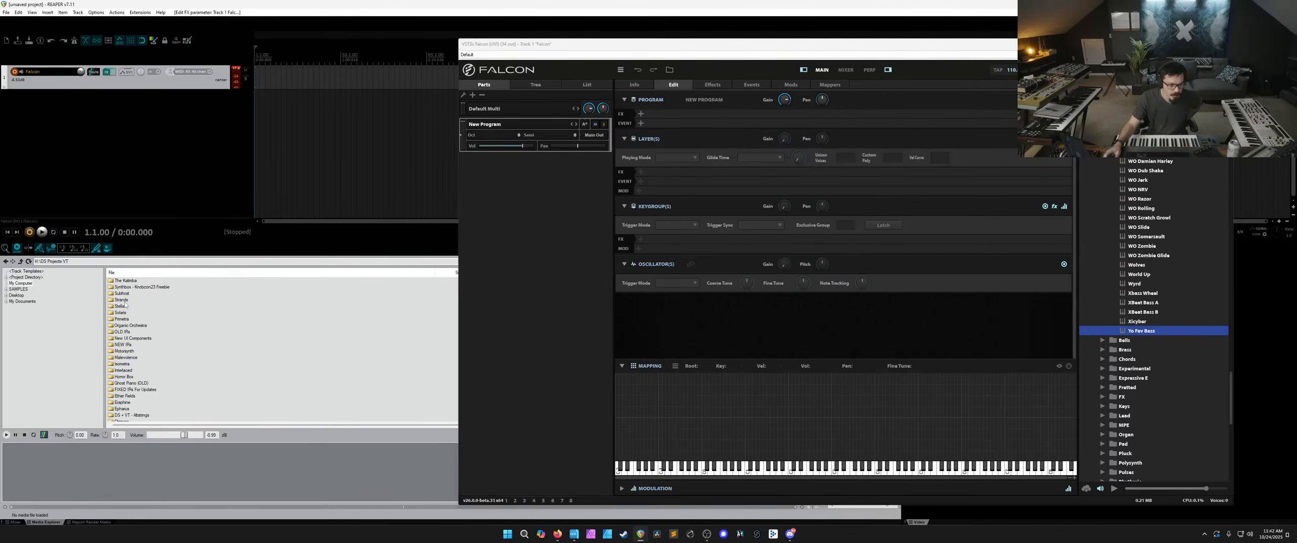
{"action": "double_click", "coordinate": [123, 300]}
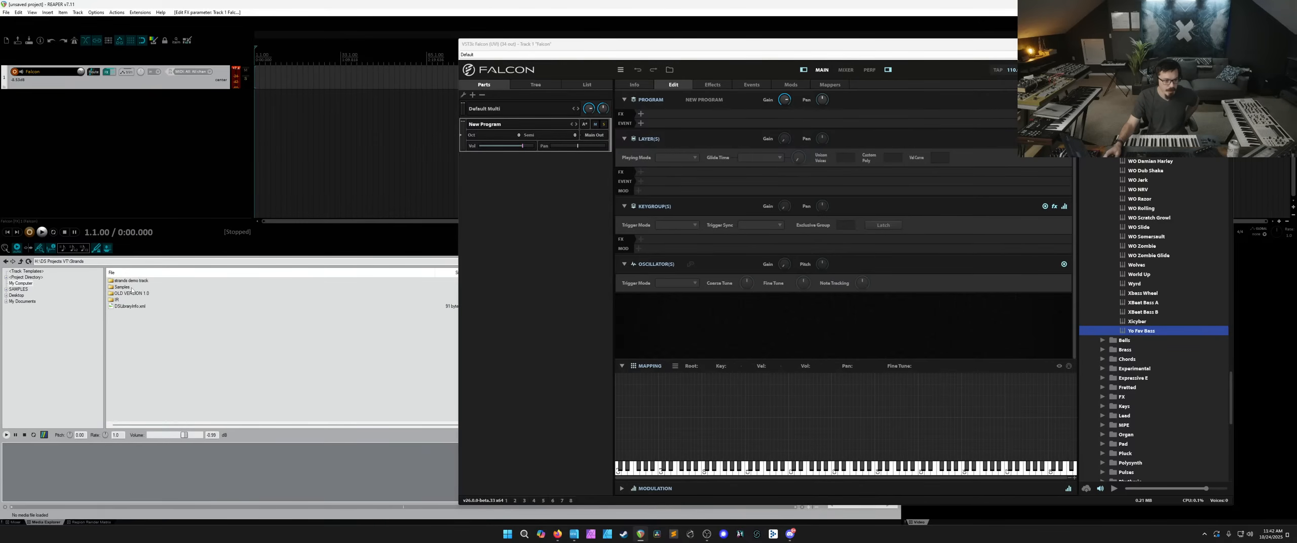
{"action": "double_click", "coordinate": [131, 288]}
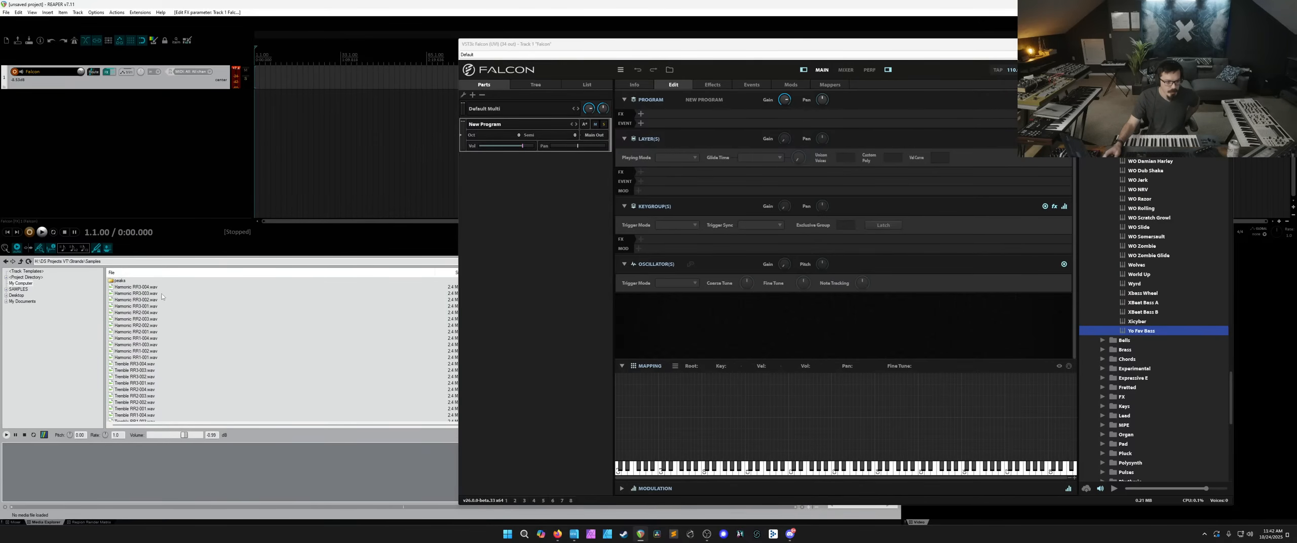
{"action": "scroll", "coordinate": [146, 364], "scroll_direction": "down", "scroll_amount": 4}
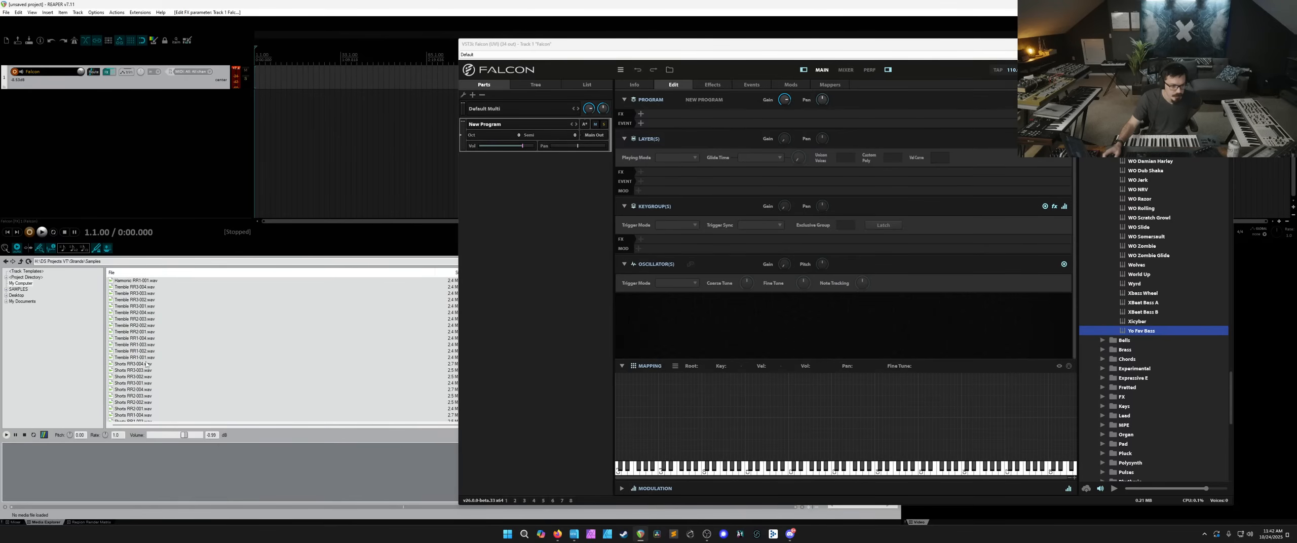
Audition the Tremble RR1 samples 001 to 004 in the Media Explorer.
{"action": "left_click", "coordinate": [146, 357]}
{"action": "left_click", "coordinate": [147, 351]}
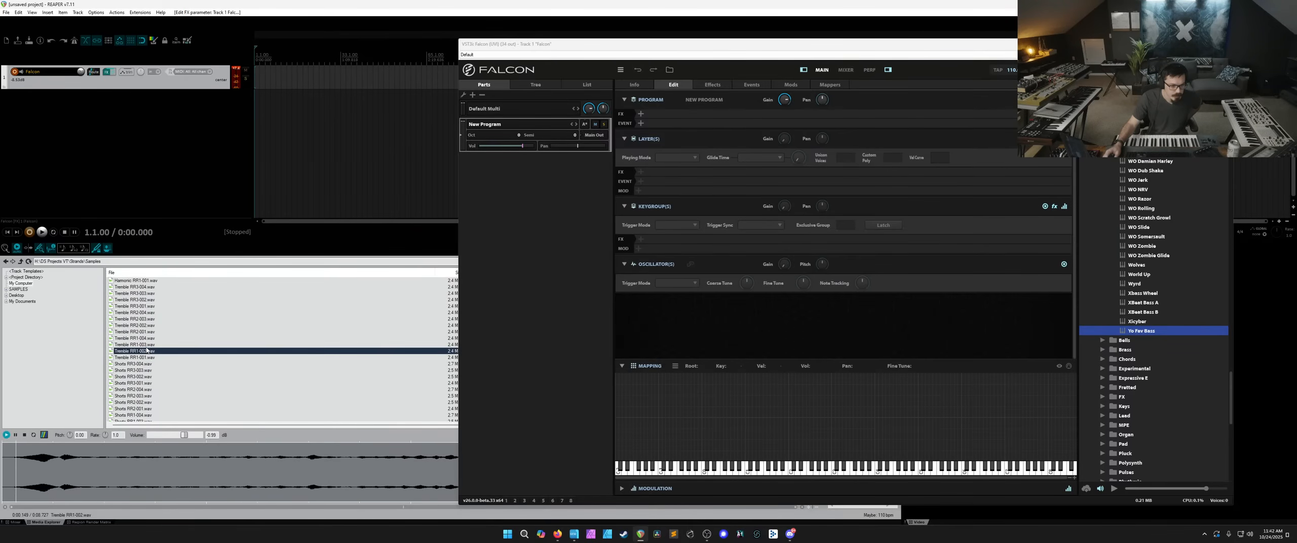
{"action": "left_click", "coordinate": [146, 345]}
{"action": "left_click", "coordinate": [147, 351]}
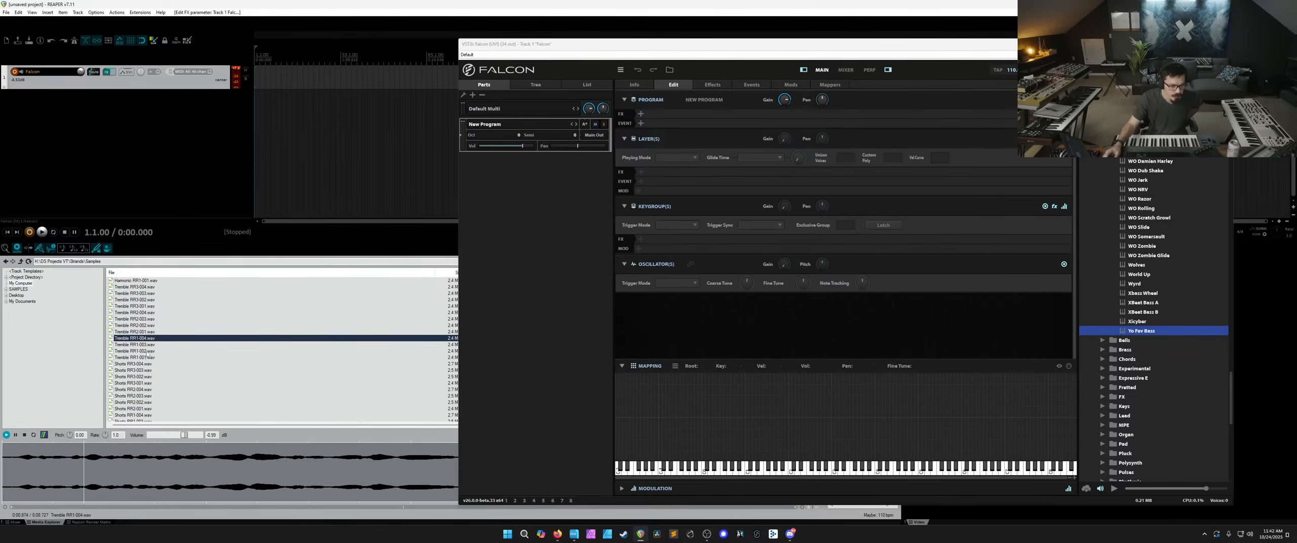
{"action": "left_click", "coordinate": [146, 357]}
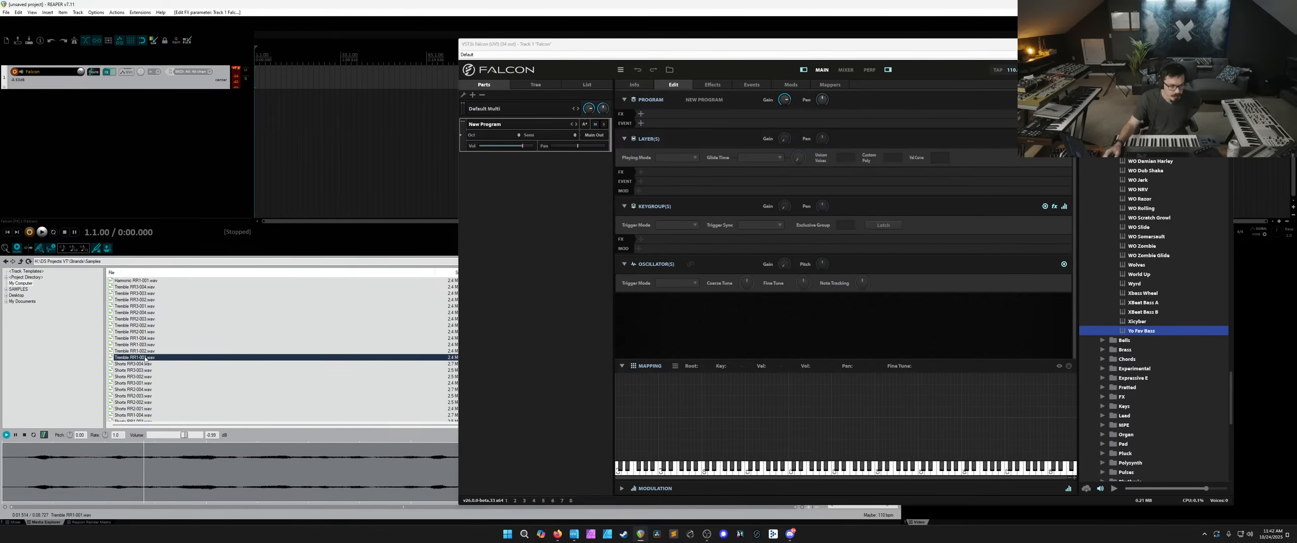
{"action": "left_click", "coordinate": [147, 351]}
{"action": "left_click", "coordinate": [147, 345]}
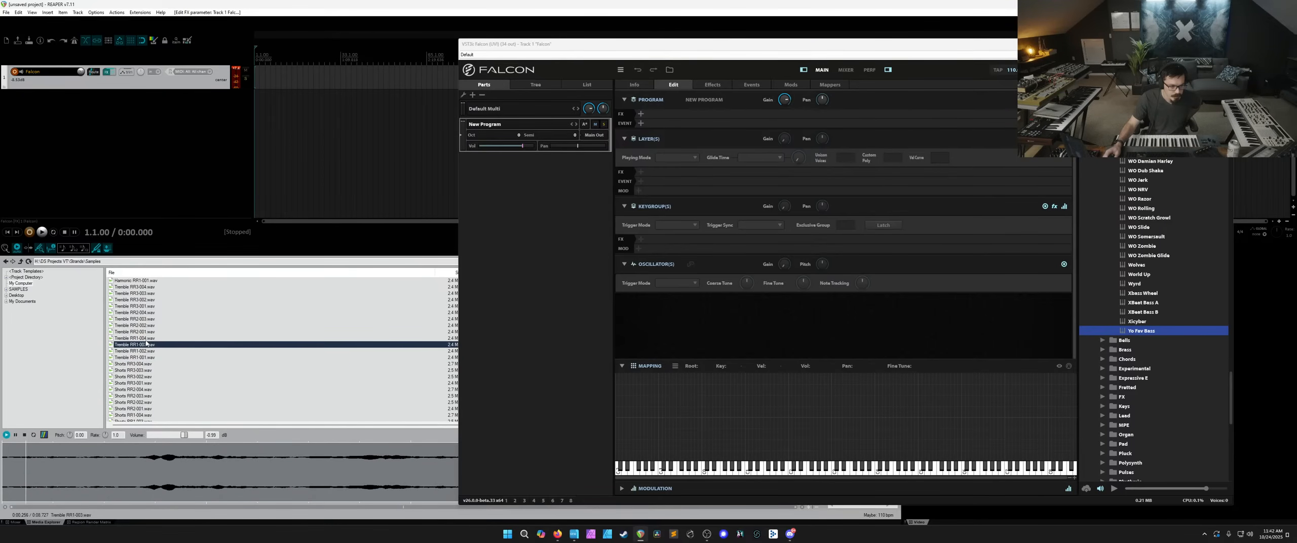
{"action": "left_click", "coordinate": [147, 339]}
{"action": "left_click", "coordinate": [147, 357]}
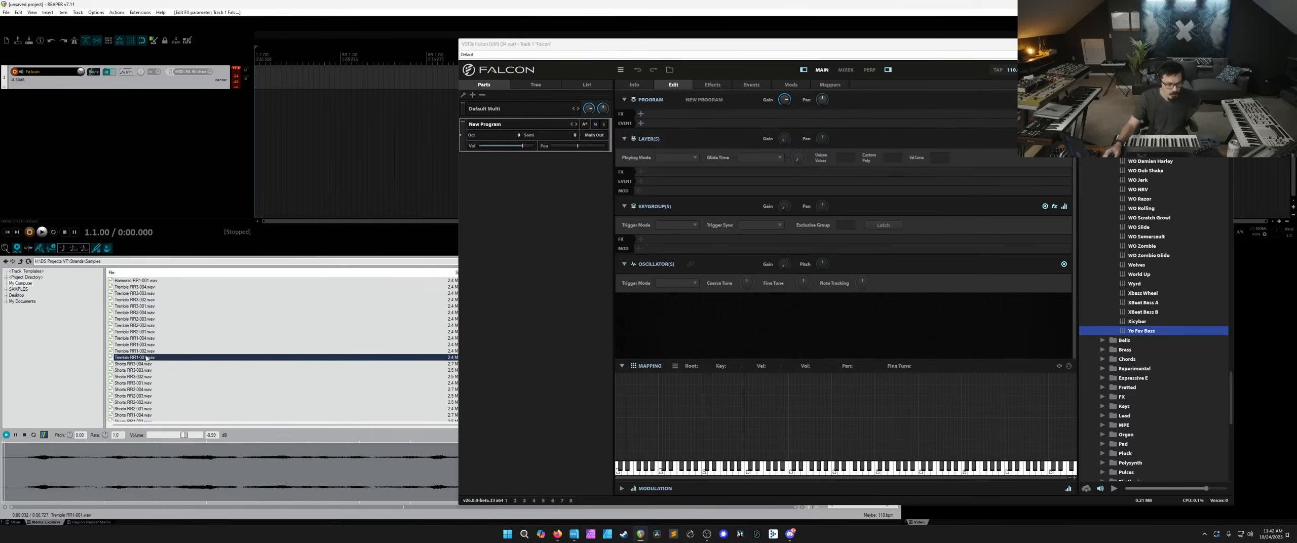
Map Tremble RR1-001.wav to C2, RR1-002.wav to G2, RR1-003.wav to D3 and RR1-004.wav to A3 as separate keygroups.
{"action": "left_click_drag", "start_coordinate": [145, 359], "coordinate": [791, 434]}
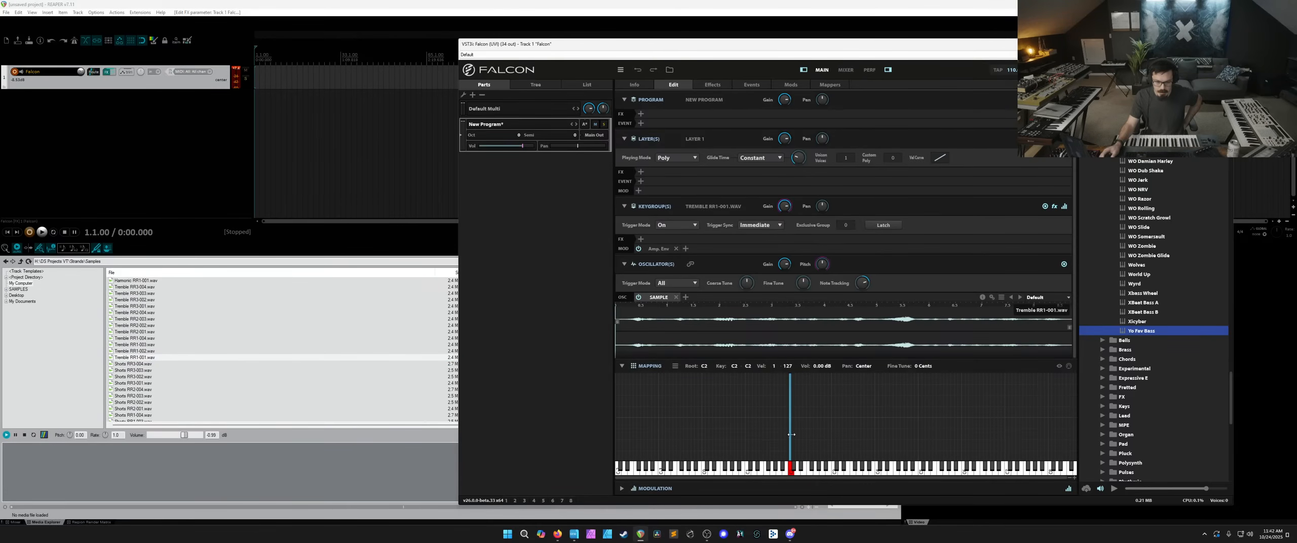
{"action": "left_click_drag", "start_coordinate": [238, 351], "coordinate": [815, 471]}
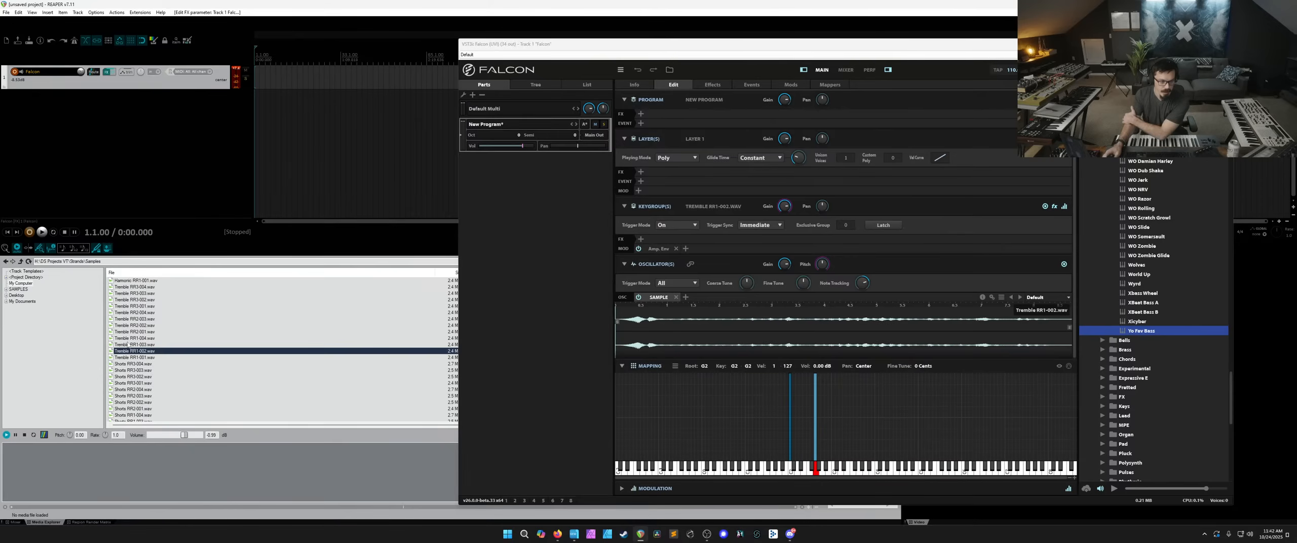
{"action": "left_click_drag", "start_coordinate": [128, 345], "coordinate": [839, 478]}
{"action": "left_click_drag", "start_coordinate": [115, 338], "coordinate": [868, 475]}
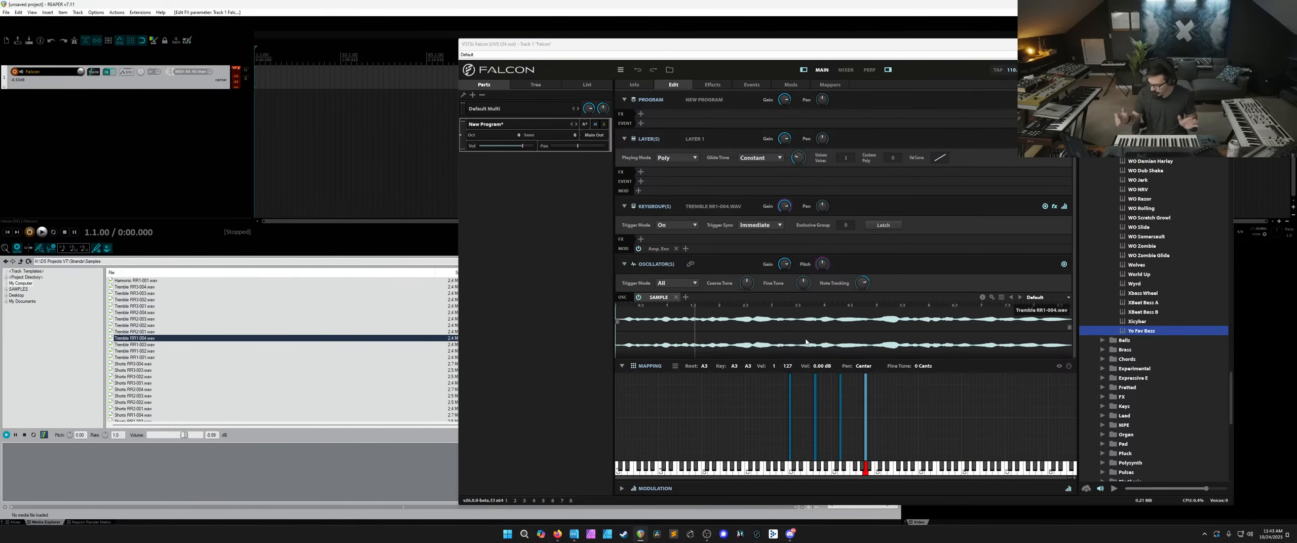
Extend all four Tremble RR1 keygroups downward together to fill the gaps between them, with the lowest starting at F#1.
{"action": "left_click_drag", "start_coordinate": [783, 384], "coordinate": [864, 399]}
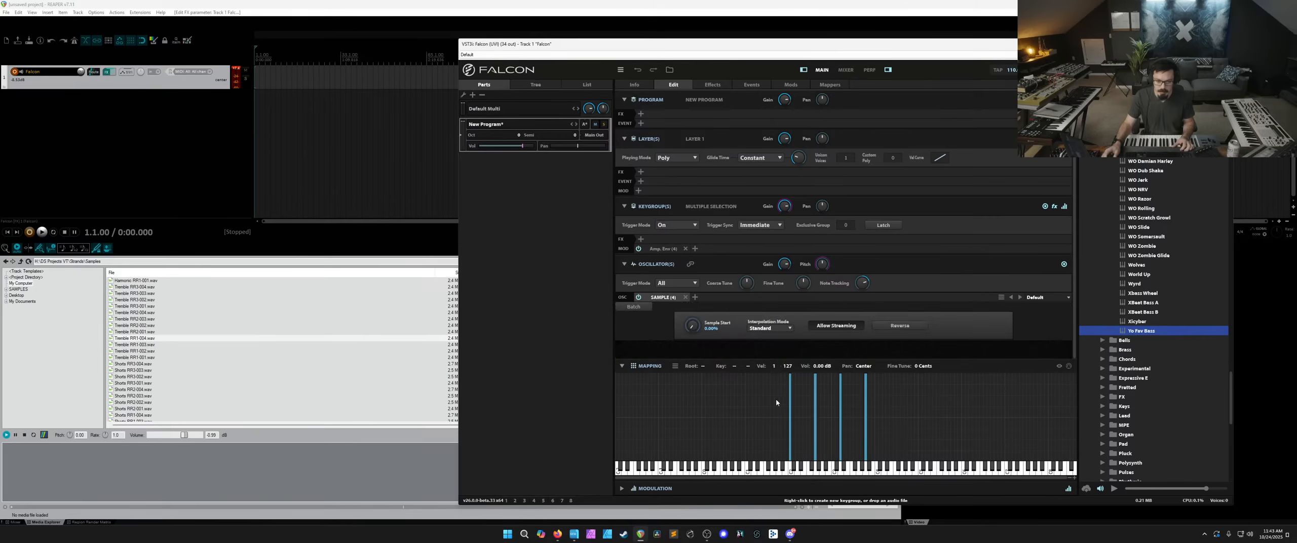
{"action": "left_click_drag", "start_coordinate": [814, 397], "coordinate": [790, 397]}
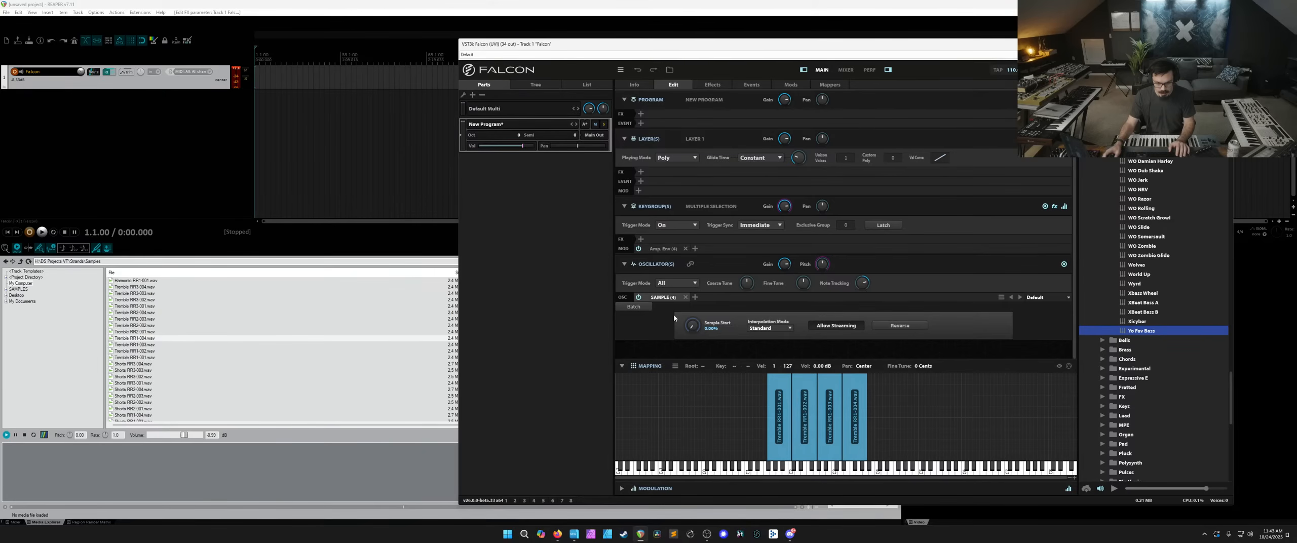
{"action": "left_click", "coordinate": [743, 425]}
{"action": "left_click", "coordinate": [774, 425]}
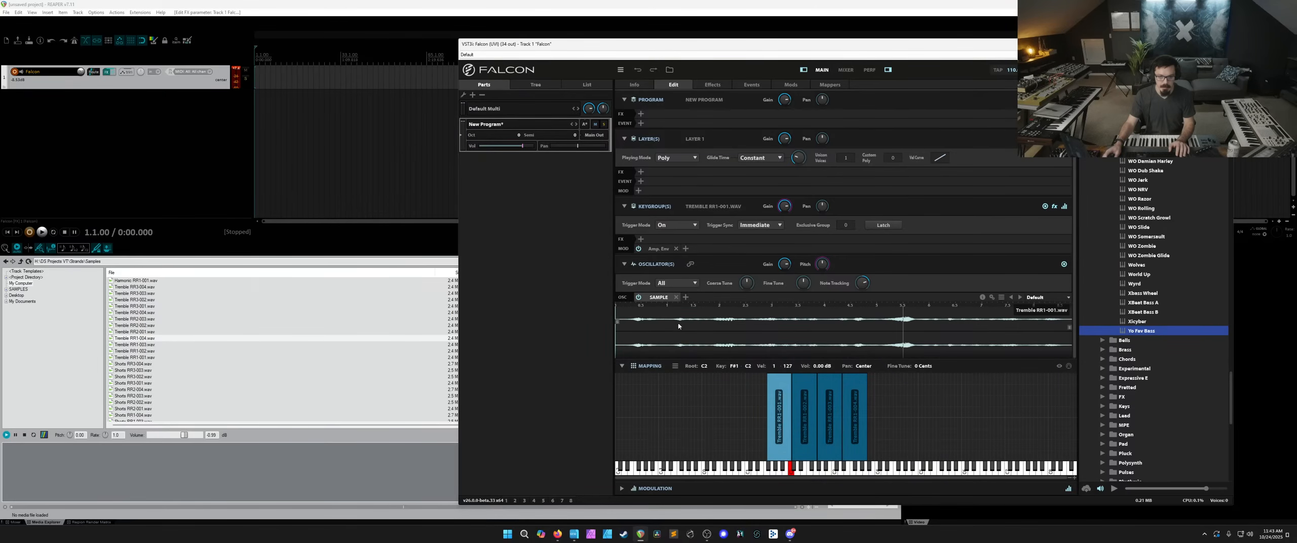
{"action": "left_click", "coordinate": [145, 327]}
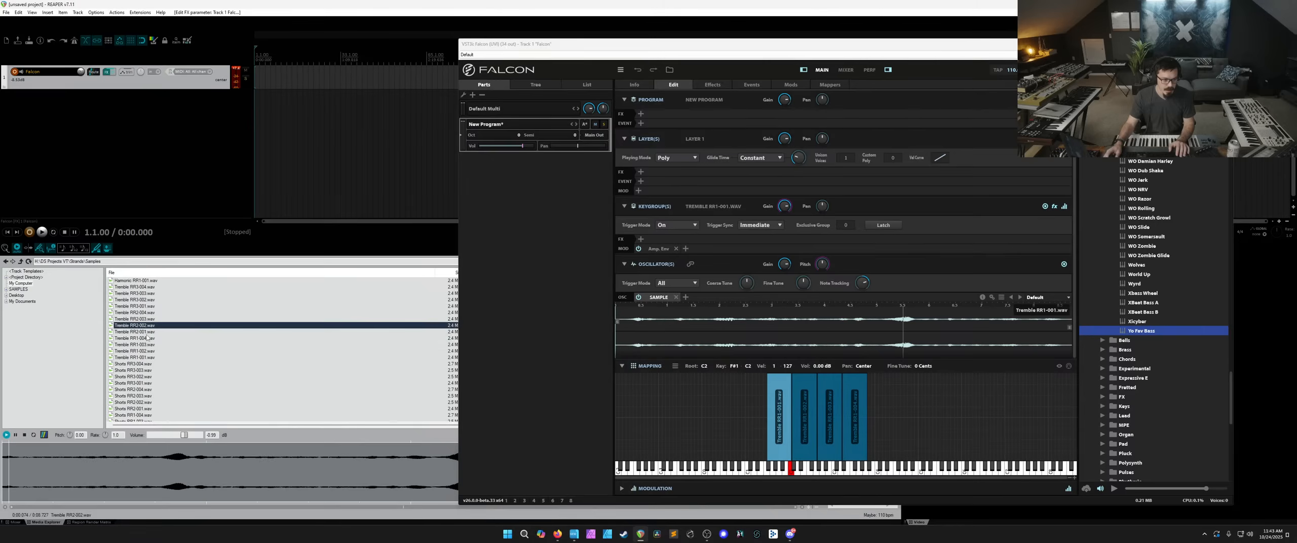
{"action": "left_click_drag", "start_coordinate": [146, 330], "coordinate": [790, 457]}
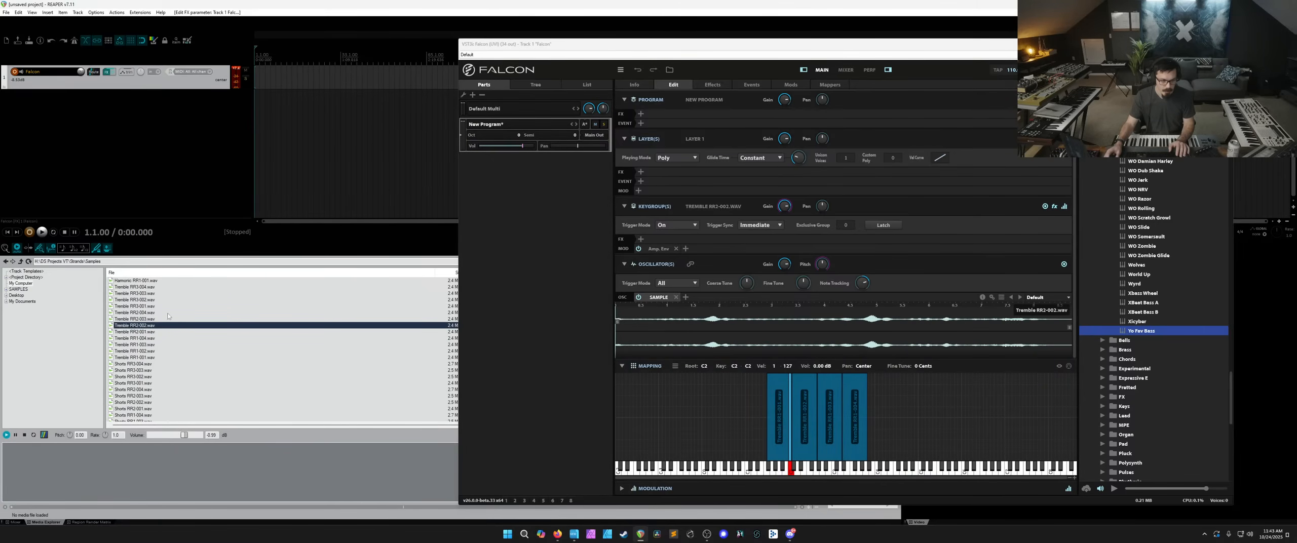
{"action": "left_click", "coordinate": [148, 332]}
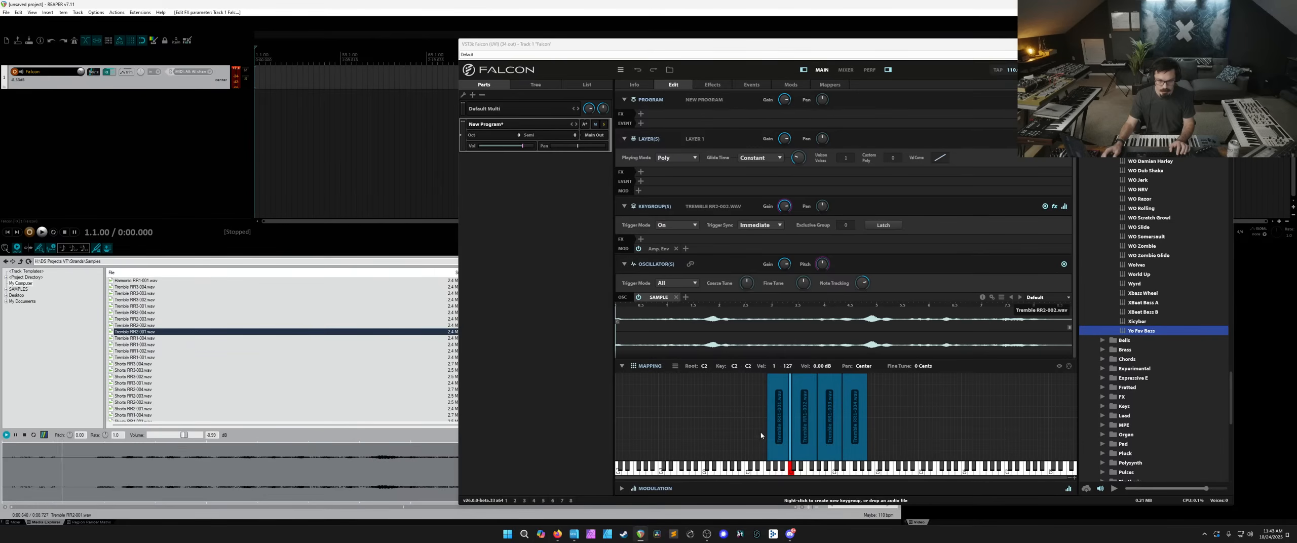
{"action": "key", "text": "ctrl+z"}
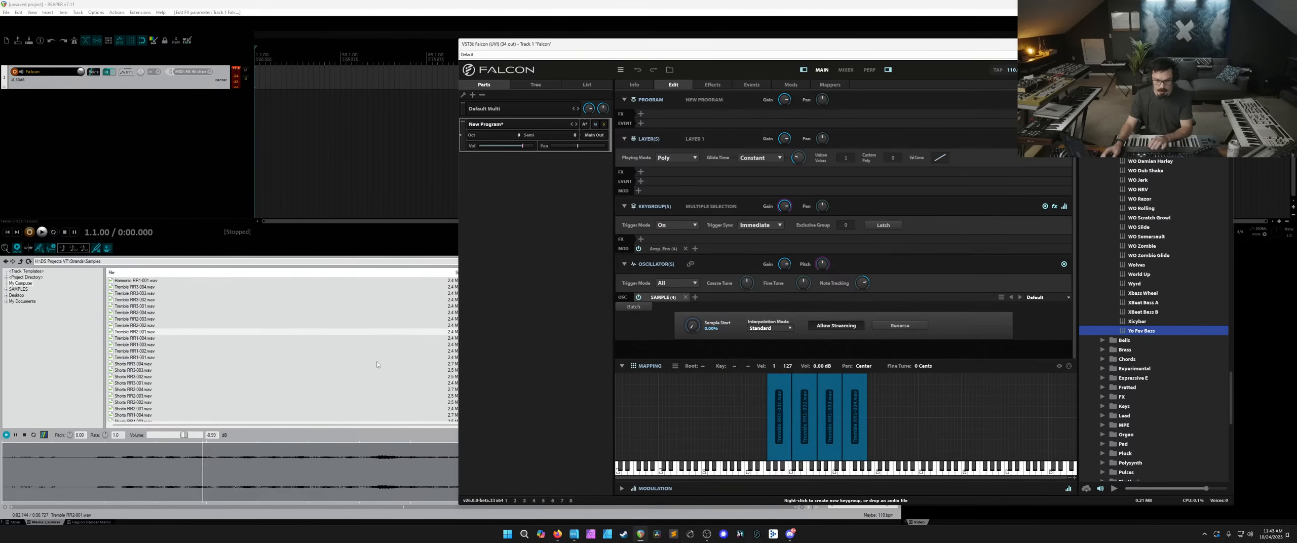
Map Tremble RR2-001.wav to C2, RR2-002.wav to G2, RR2-003.wav to D3 and RR2-004.wav to A3 over the RR1 keygroups.
{"action": "left_click", "coordinate": [133, 332]}
{"action": "left_click_drag", "start_coordinate": [132, 341], "coordinate": [791, 451]}
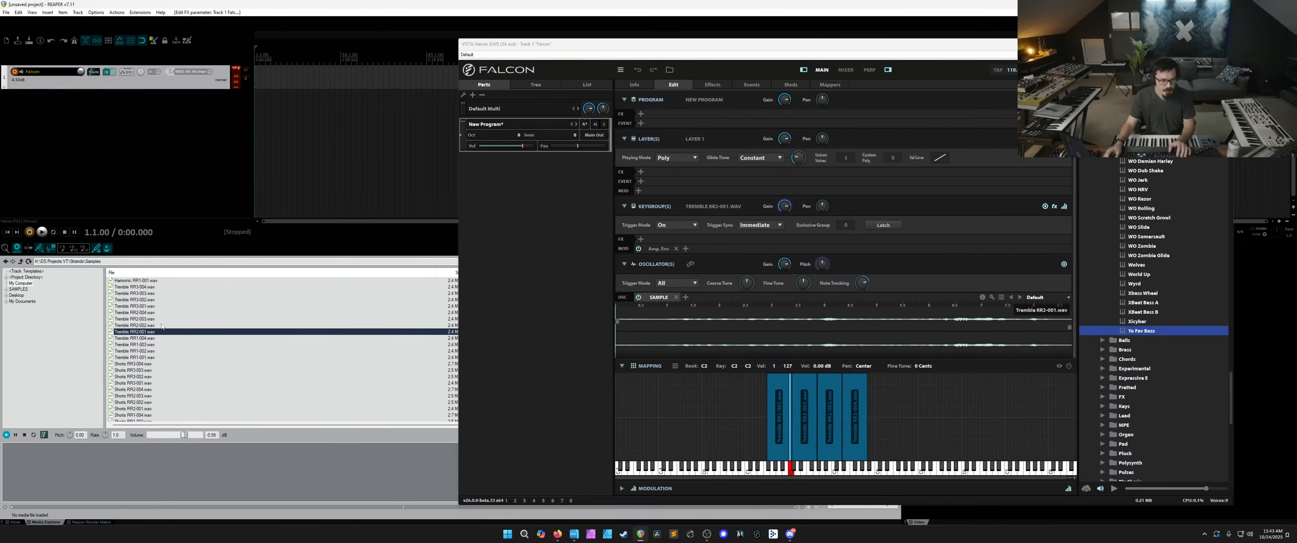
{"action": "left_click_drag", "start_coordinate": [161, 325], "coordinate": [817, 473]}
{"action": "left_click_drag", "start_coordinate": [135, 318], "coordinate": [841, 465]}
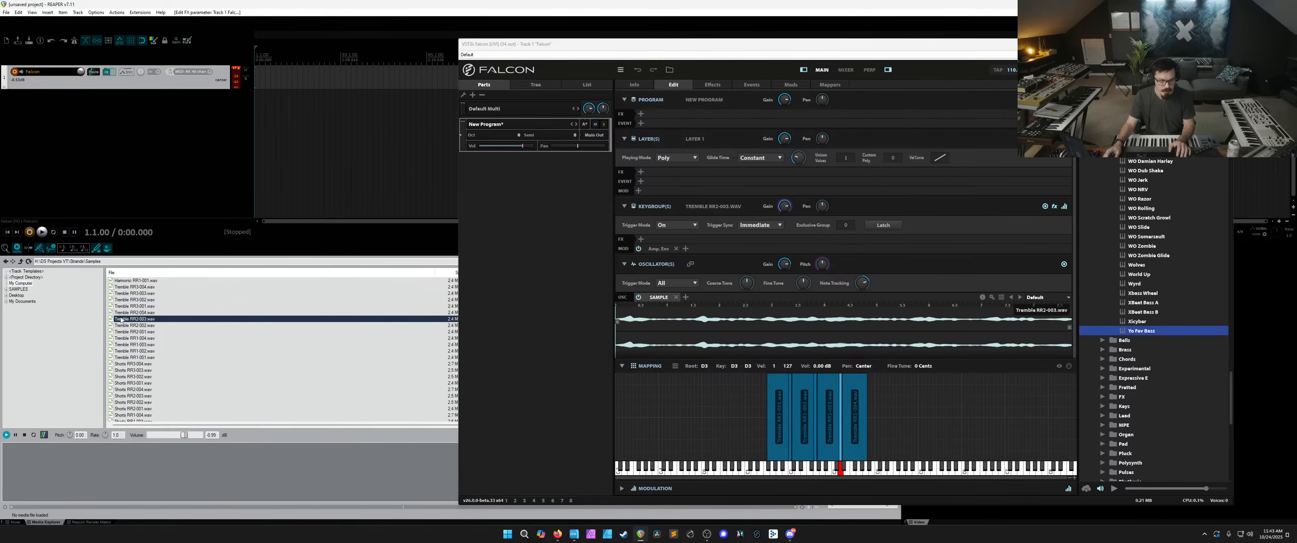
{"action": "left_click_drag", "start_coordinate": [126, 315], "coordinate": [865, 466]}
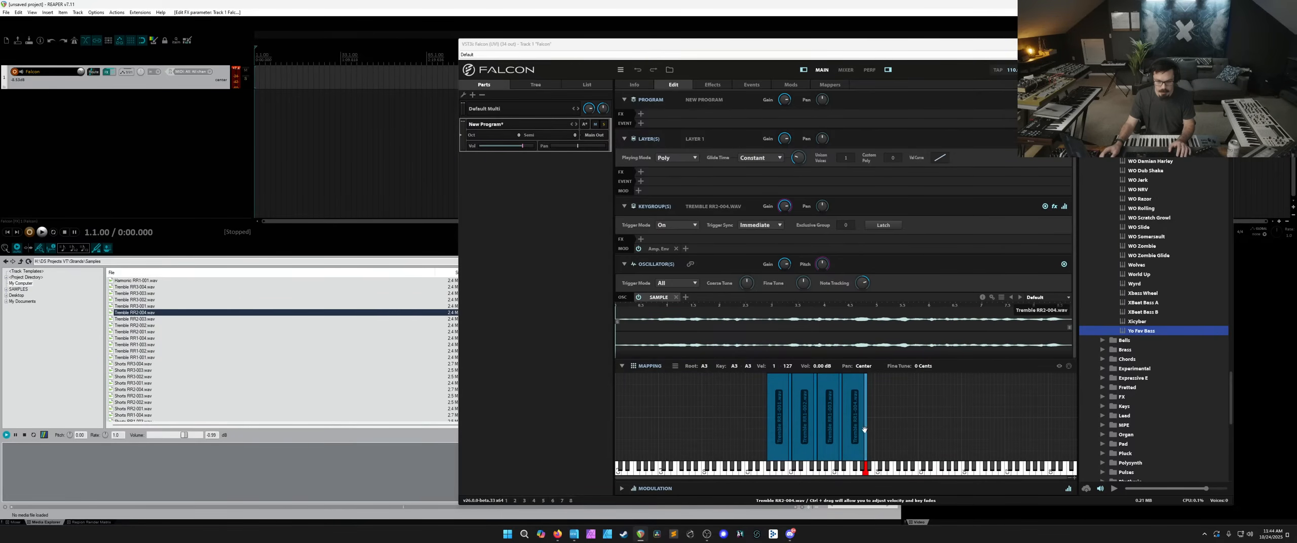
Select all four Tremble RR2 keygroups and extend them downward to cover the same key ranges as the RR1 keygroups.
{"action": "left_click", "coordinate": [826, 426], "text": "shift"}
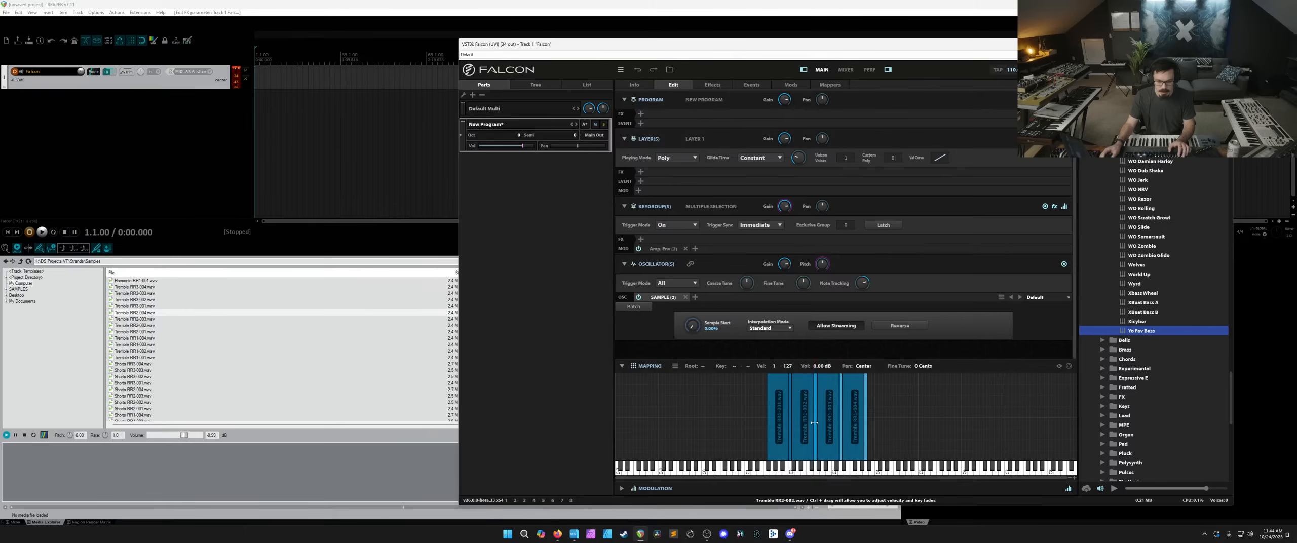
{"action": "left_click", "coordinate": [790, 421], "text": "shift"}
{"action": "left_click_drag", "start_coordinate": [789, 419], "coordinate": [767, 421]}
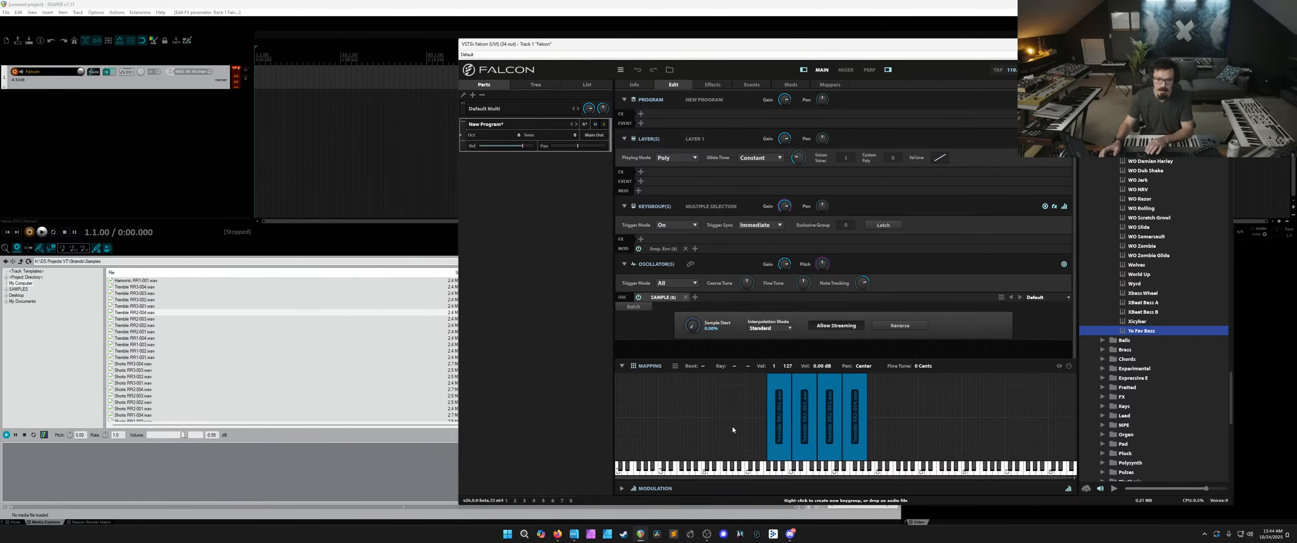
Delete the four Tremble RR2 keygroups from the mapping, leaving only the RR1 set.
{"action": "left_click", "coordinate": [779, 427]}
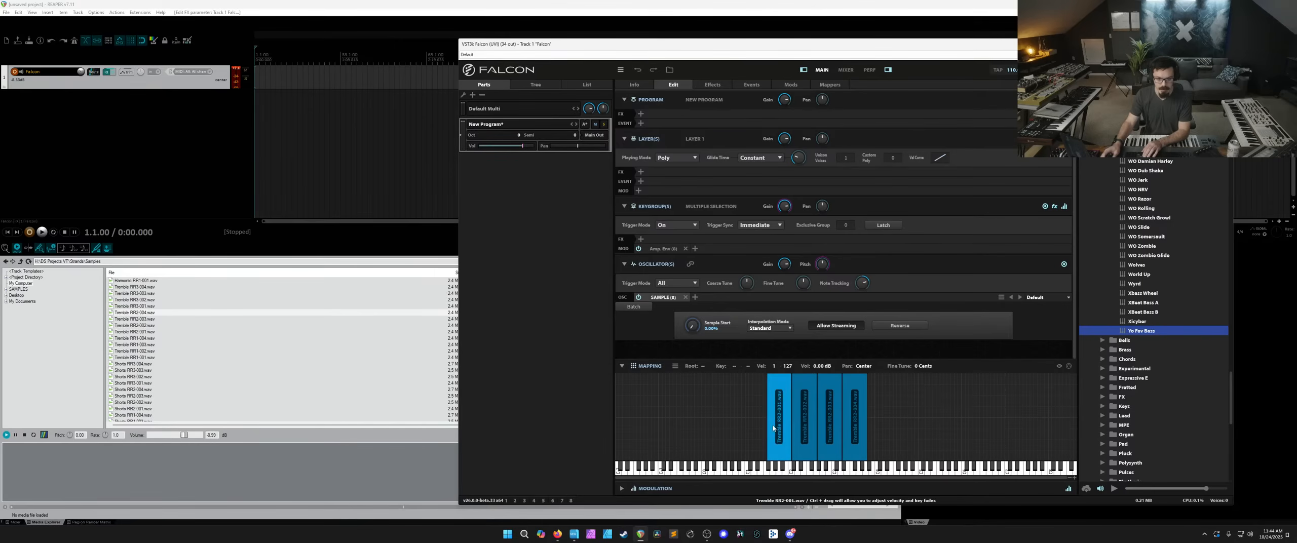
{"action": "key", "text": "Delete"}
{"action": "left_click", "coordinate": [803, 426]}
{"action": "key", "text": "Delete"}
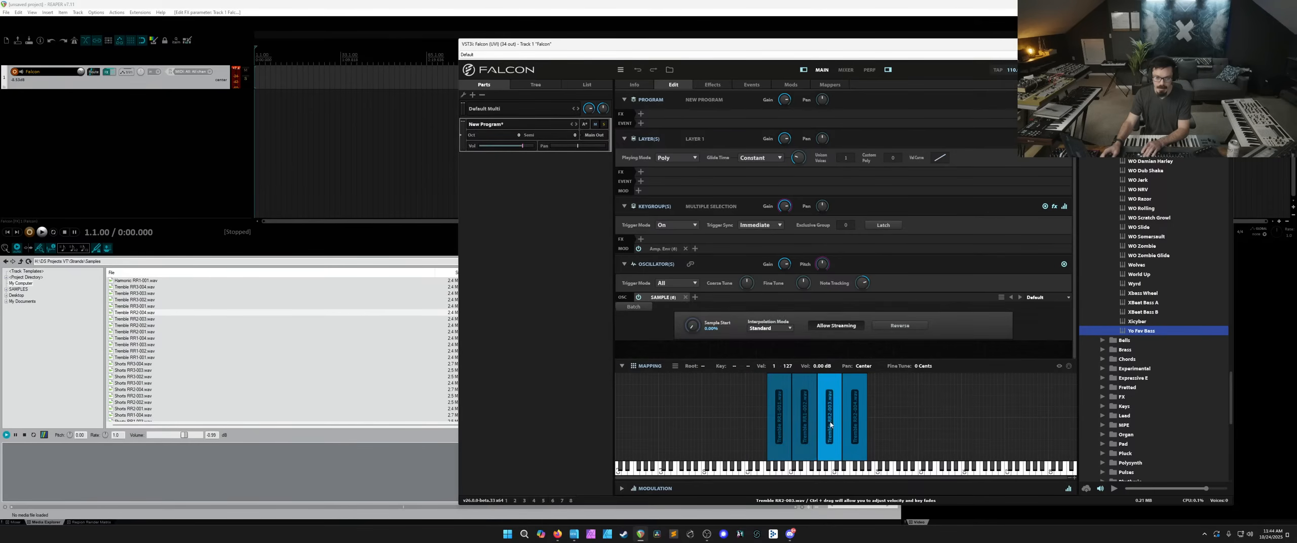
{"action": "left_click", "coordinate": [831, 425]}
{"action": "key", "text": "Delete"}
{"action": "left_click", "coordinate": [852, 420]}
{"action": "key", "text": "Delete"}
Add two more Sample oscillators to the Tremble RR1-001 keygroup.
{"action": "left_click", "coordinate": [780, 421]}
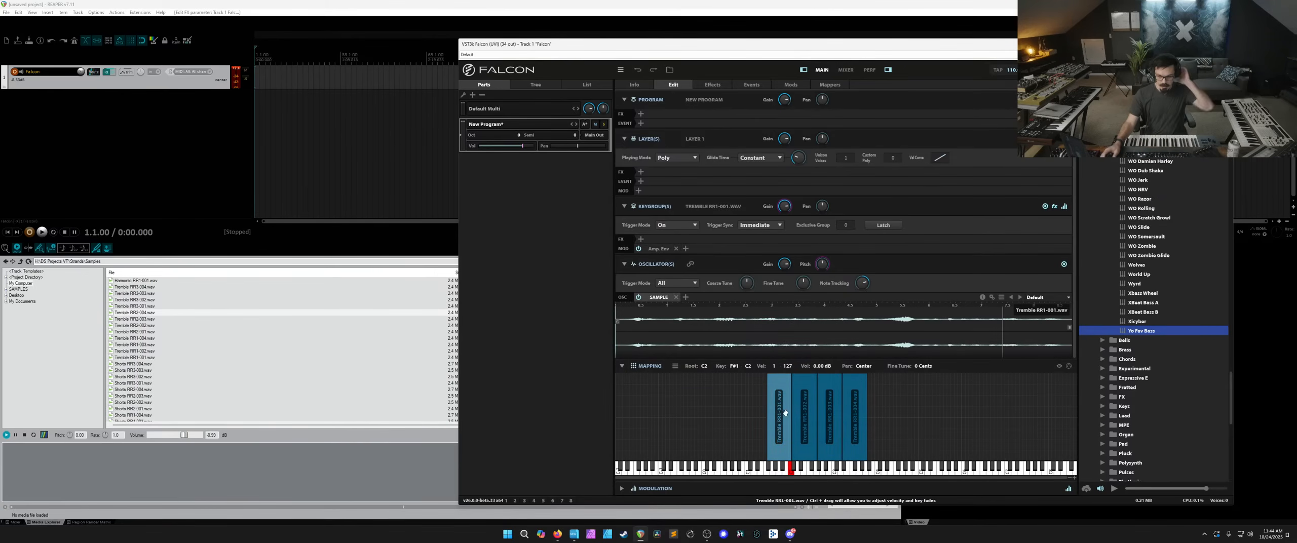
{"action": "left_click", "coordinate": [675, 302]}
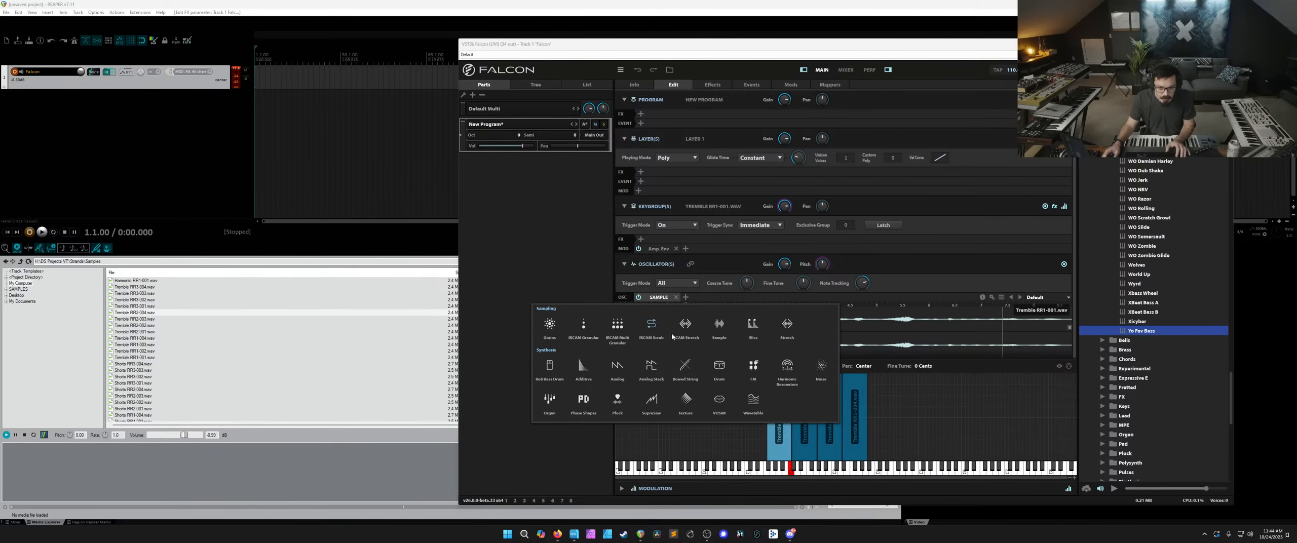
{"action": "left_click", "coordinate": [724, 328]}
{"action": "left_click", "coordinate": [733, 298]}
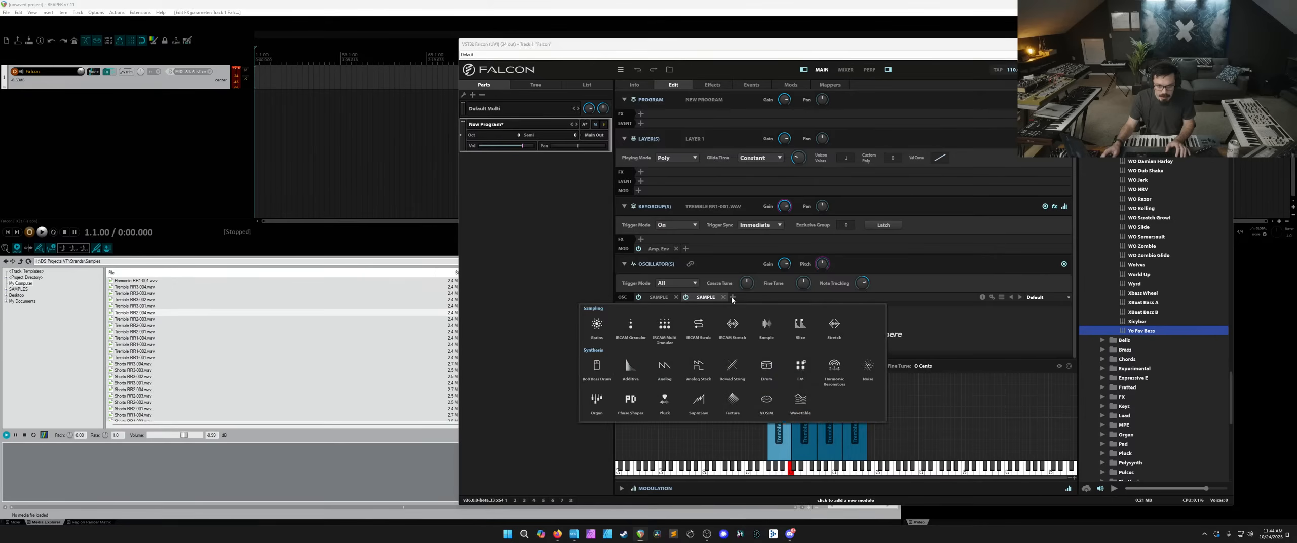
{"action": "left_click", "coordinate": [765, 328]}
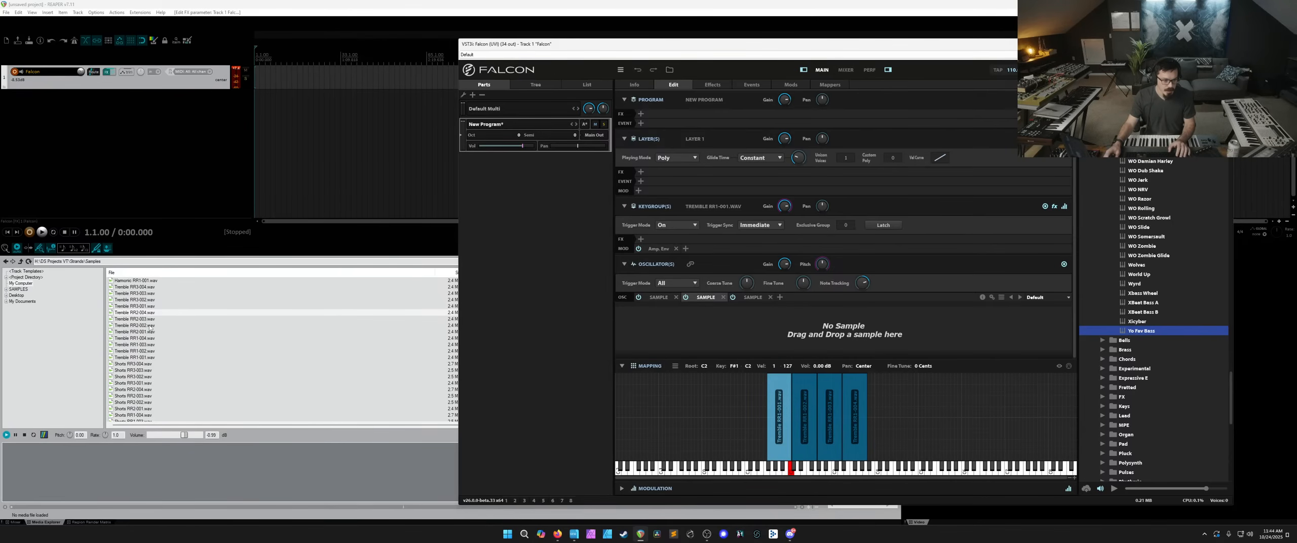
Load Tremble RR2-001.wav into the keygroup's second Sample oscillator and Tremble RR3-001.wav into the third.
{"action": "left_click_drag", "start_coordinate": [150, 332], "coordinate": [745, 327]}
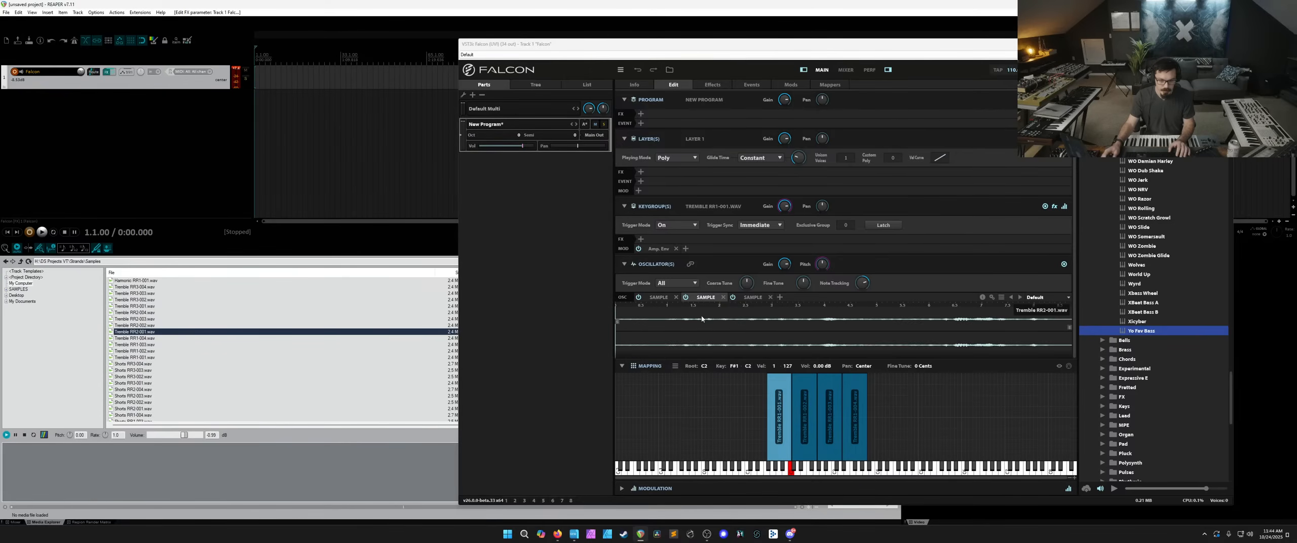
{"action": "left_click", "coordinate": [752, 297]}
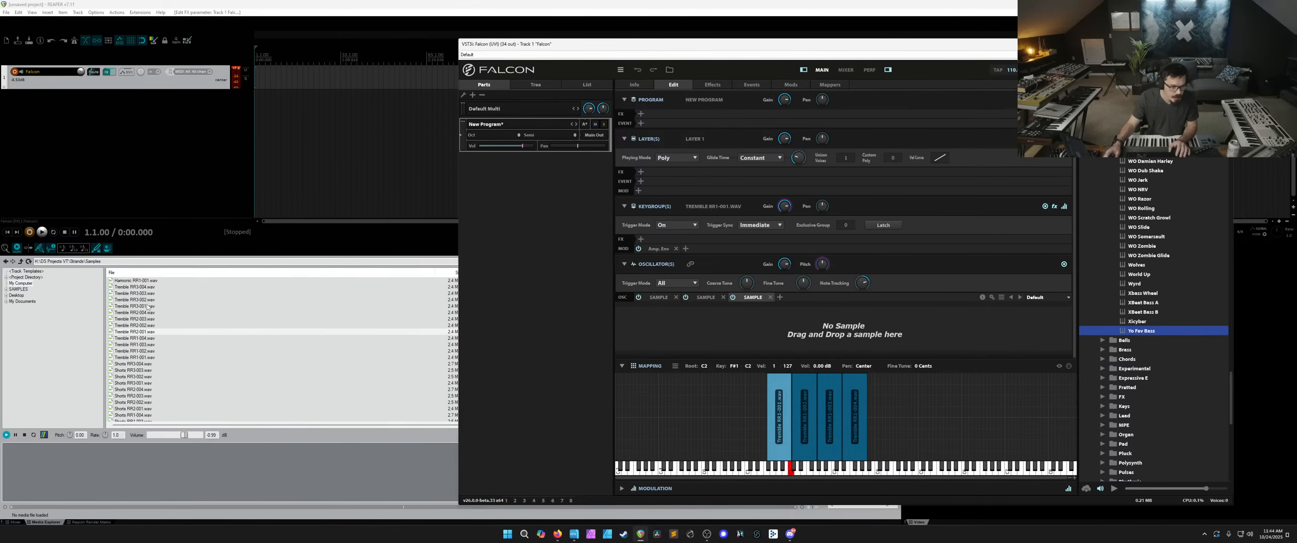
{"action": "left_click_drag", "start_coordinate": [148, 307], "coordinate": [701, 320]}
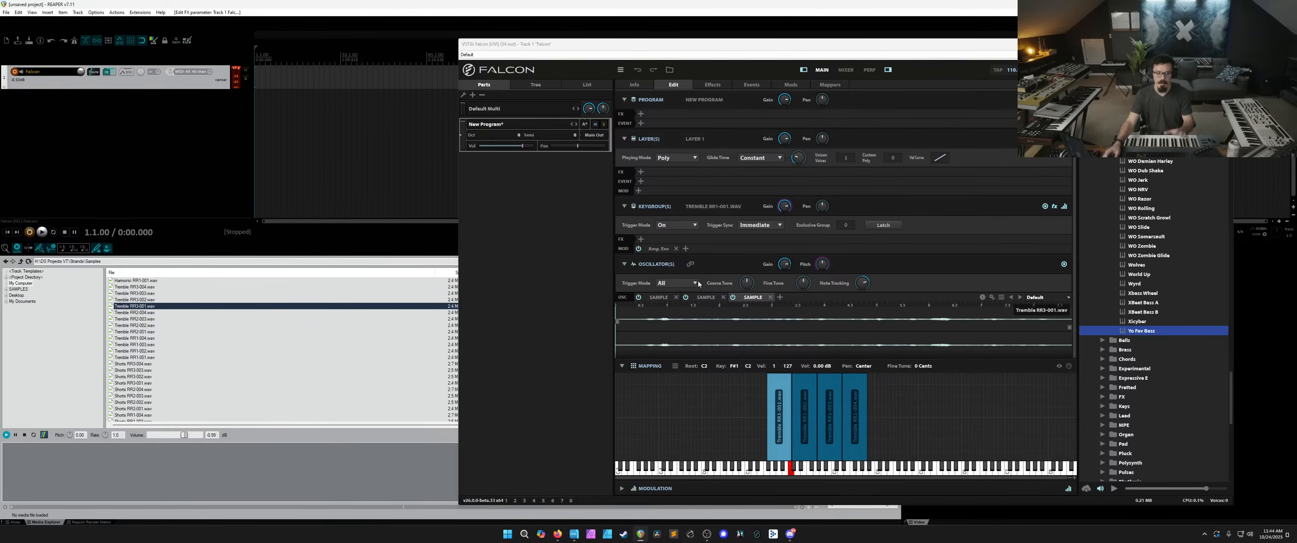
{"action": "left_click", "coordinate": [779, 387]}
{"action": "left_click", "coordinate": [658, 297]}
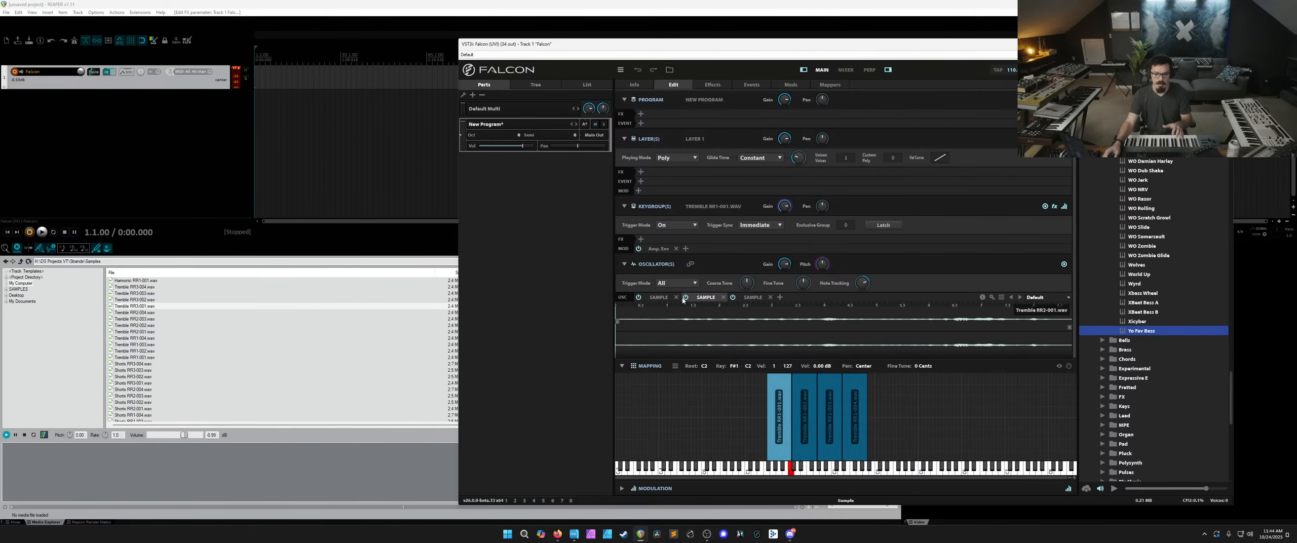
Inspect the three stacked sample oscillators of the Tremble RR1-001 keygroup, including the second one's sample start and interpolation mode settings.
{"action": "left_click", "coordinate": [753, 297]}
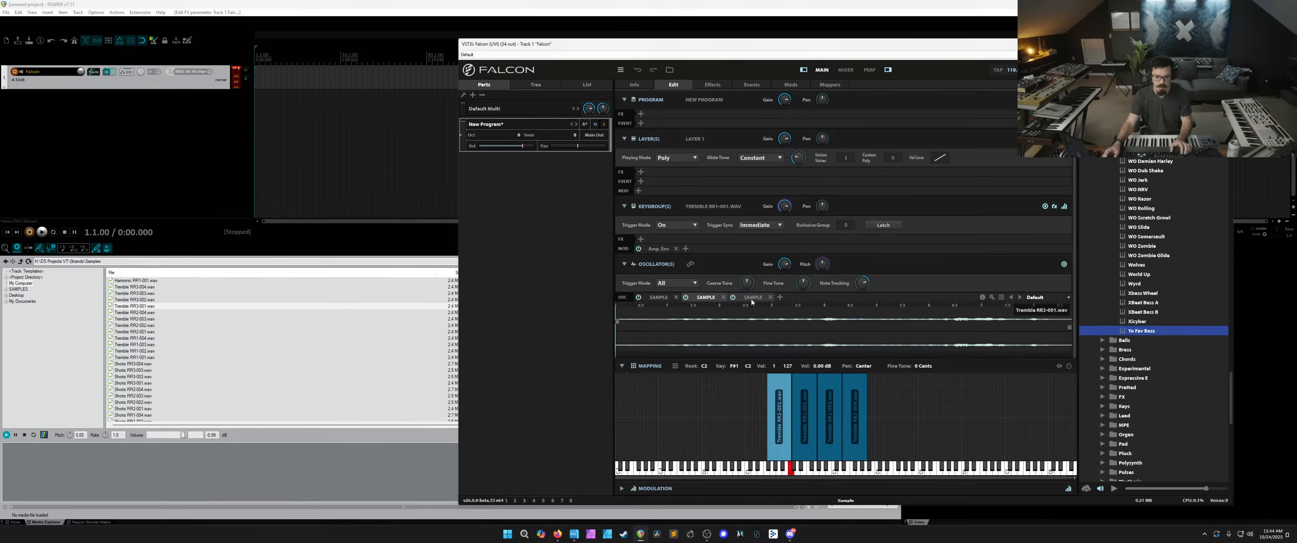
{"action": "left_click", "coordinate": [665, 302]}
{"action": "left_click", "coordinate": [752, 297]}
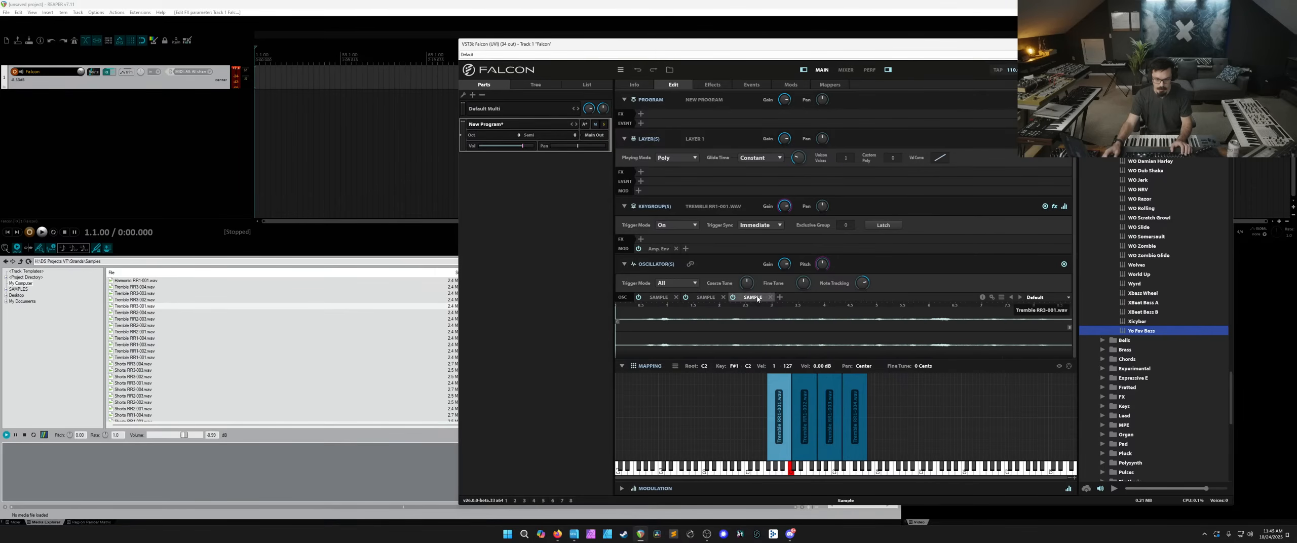
{"action": "left_click", "coordinate": [706, 297]}
{"action": "left_click", "coordinate": [992, 297]}
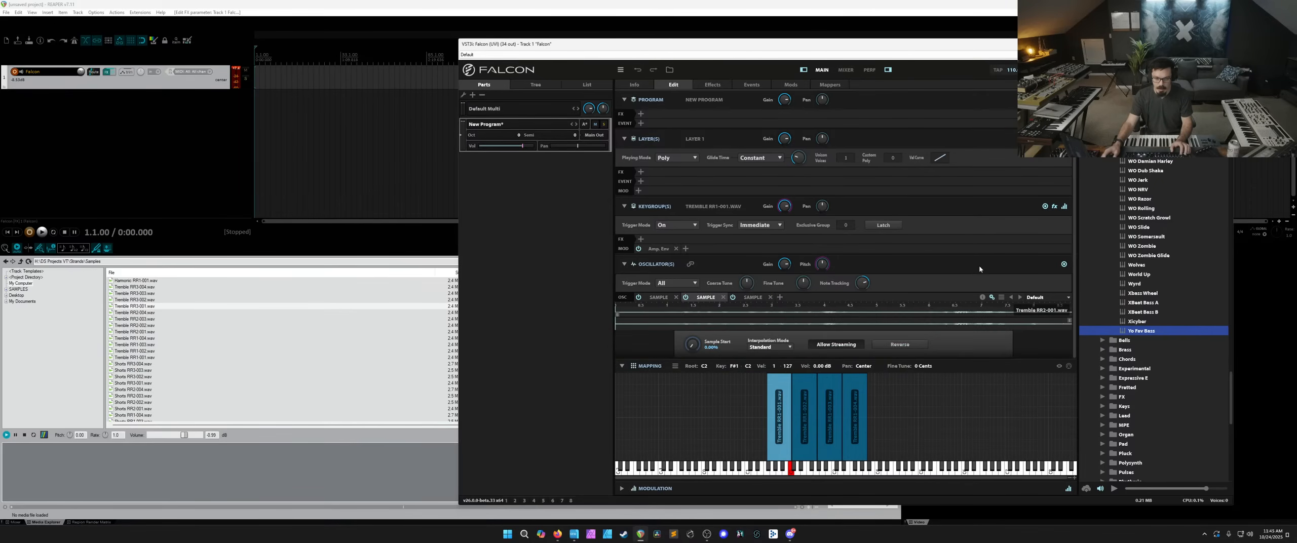
{"action": "left_click", "coordinate": [787, 344]}
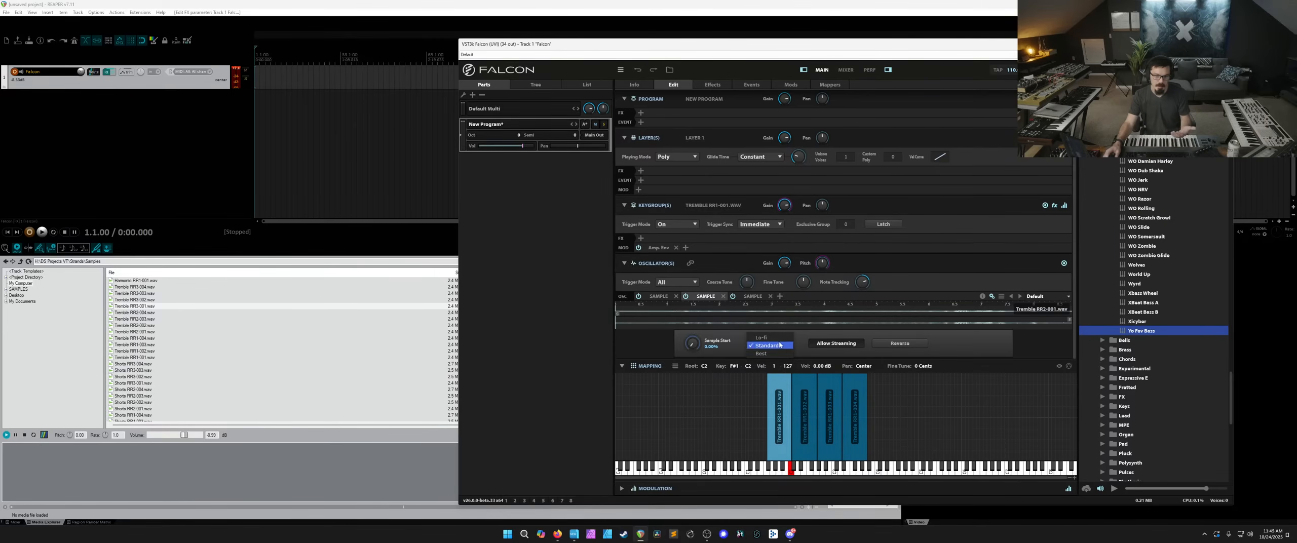
{"action": "left_click", "coordinate": [802, 341]}
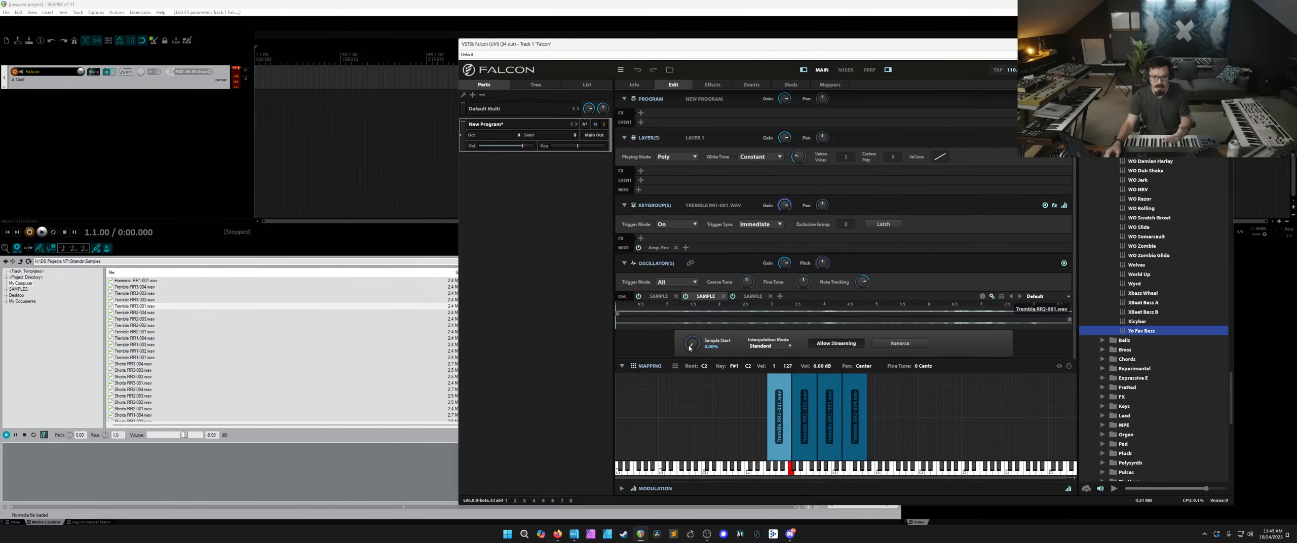
Set the oscillator trigger mode of the Tremble RR1-001 keygroup to Random Cycle.
{"action": "left_click", "coordinate": [659, 296]}
{"action": "left_click", "coordinate": [753, 296]}
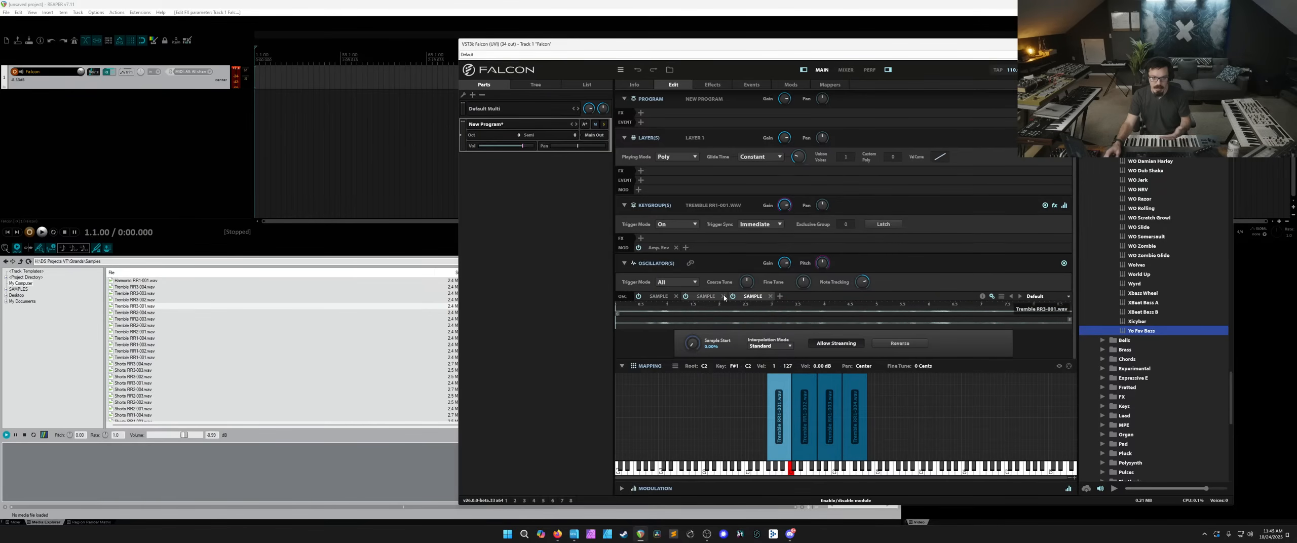
{"action": "left_click", "coordinate": [658, 296]}
{"action": "left_click", "coordinate": [678, 282]}
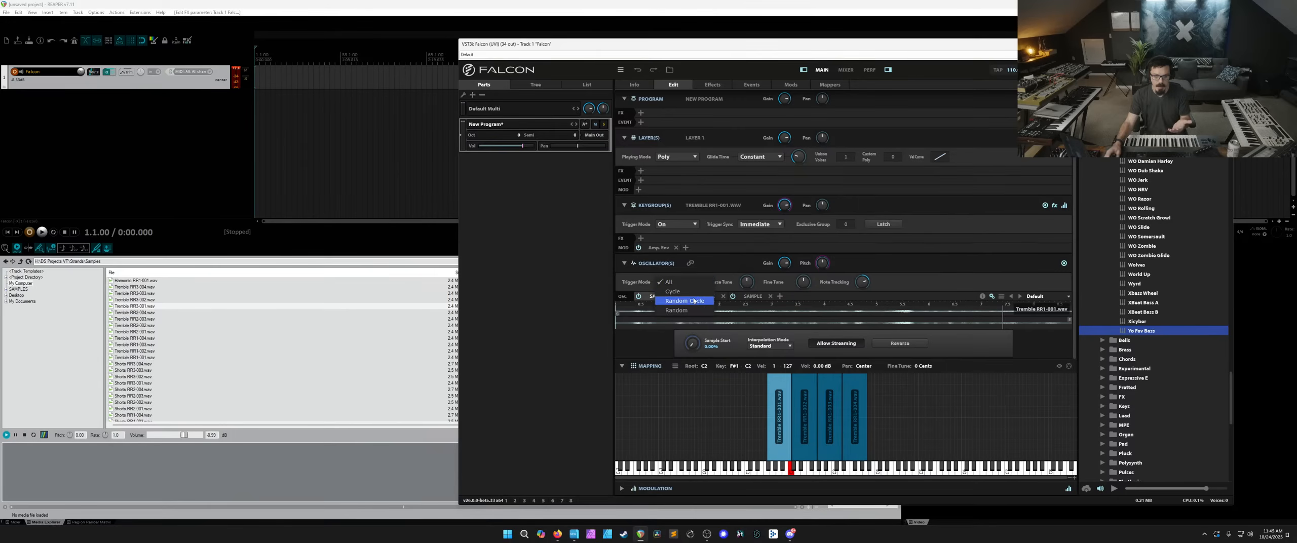
{"action": "left_click", "coordinate": [684, 301]}
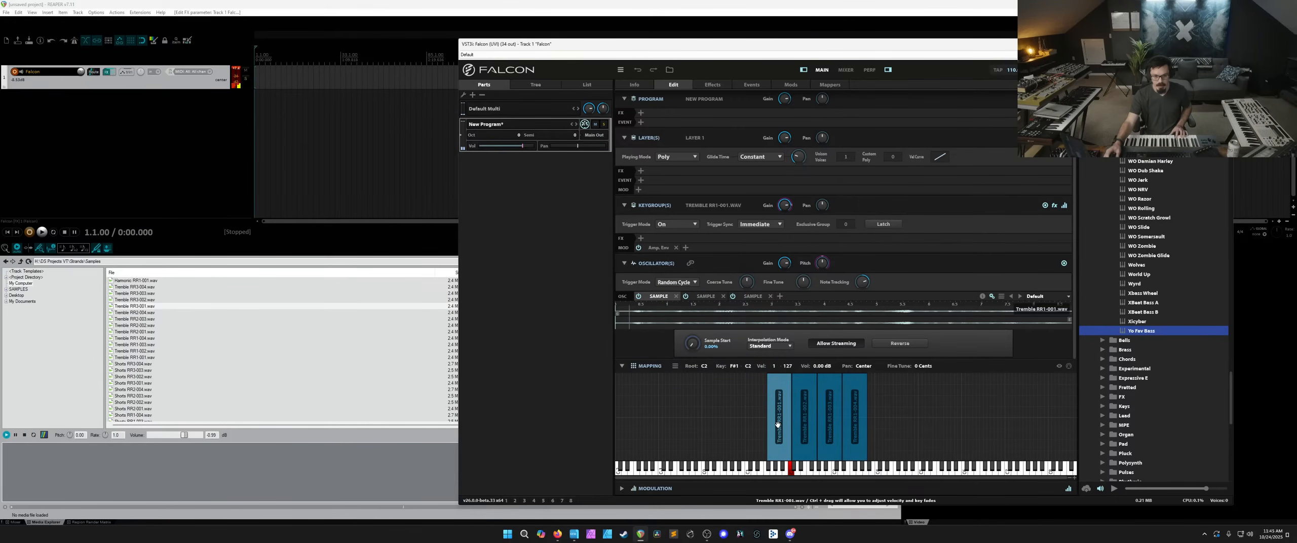
Add two more Sample oscillators to the Tremble RR1-002 keygroup.
{"action": "left_click", "coordinate": [770, 296]}
{"action": "left_click", "coordinate": [723, 296]}
{"action": "left_click", "coordinate": [686, 295]}
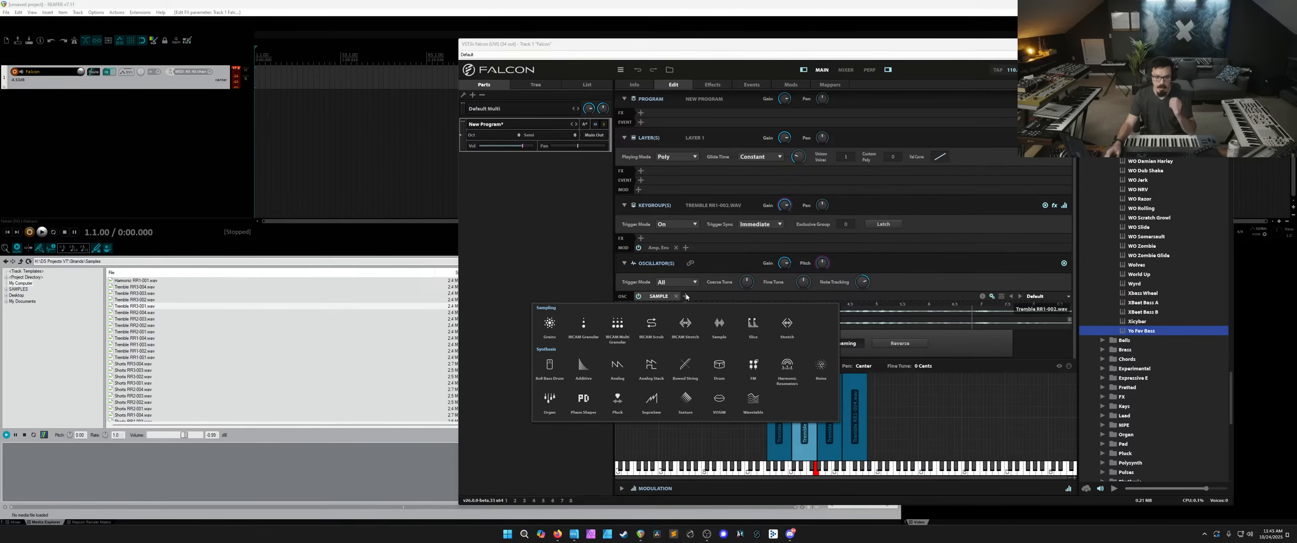
{"action": "left_click", "coordinate": [709, 327]}
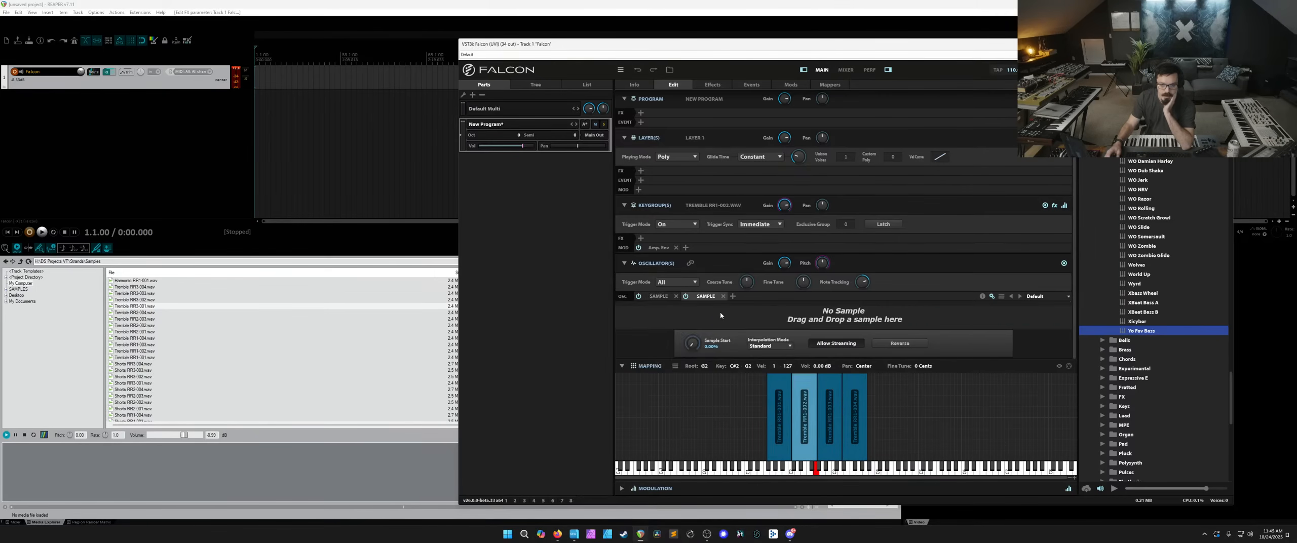
{"action": "left_click", "coordinate": [732, 296]}
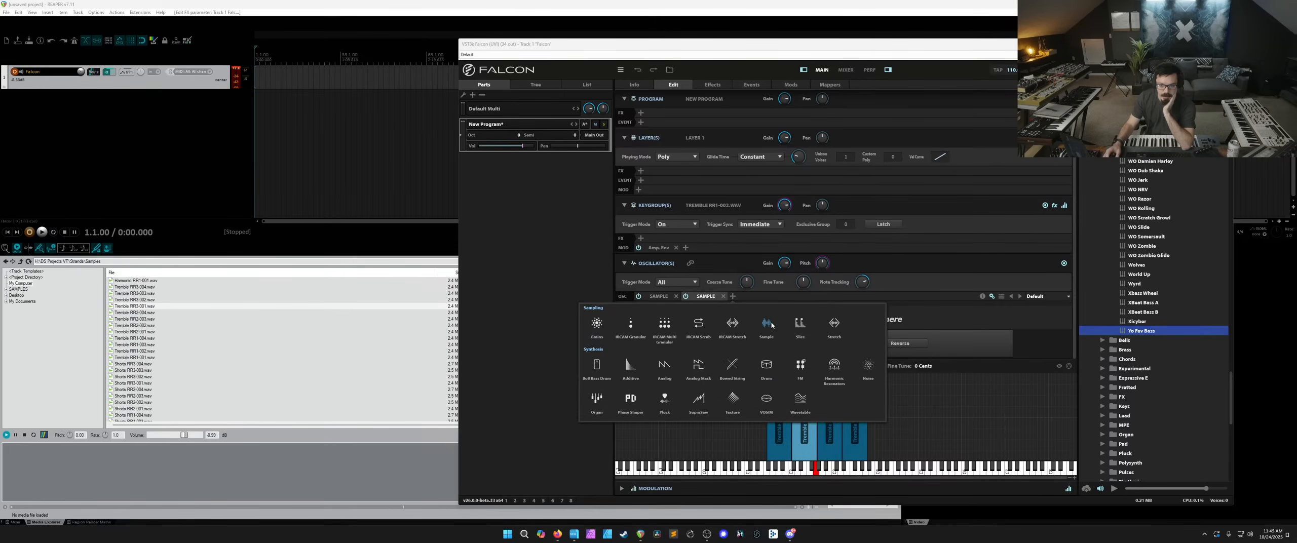
{"action": "left_click", "coordinate": [766, 324]}
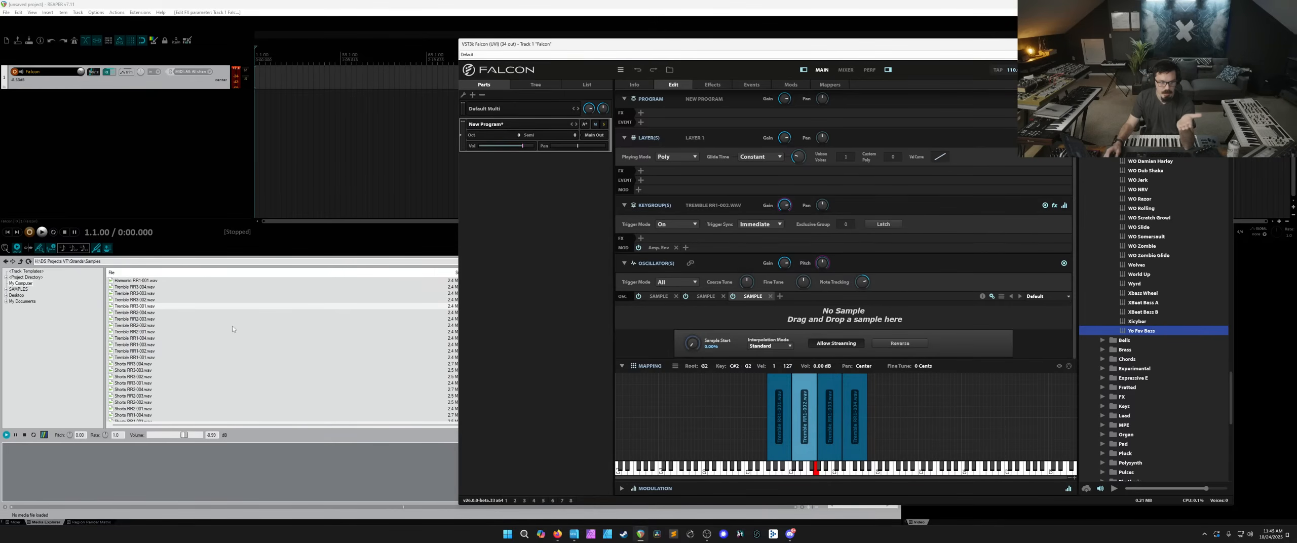
Load Tremble RR2-002.wav into the RR1-002 keygroup's third oscillator and Tremble RR3-002.wav into its second.
{"action": "left_click", "coordinate": [148, 332]}
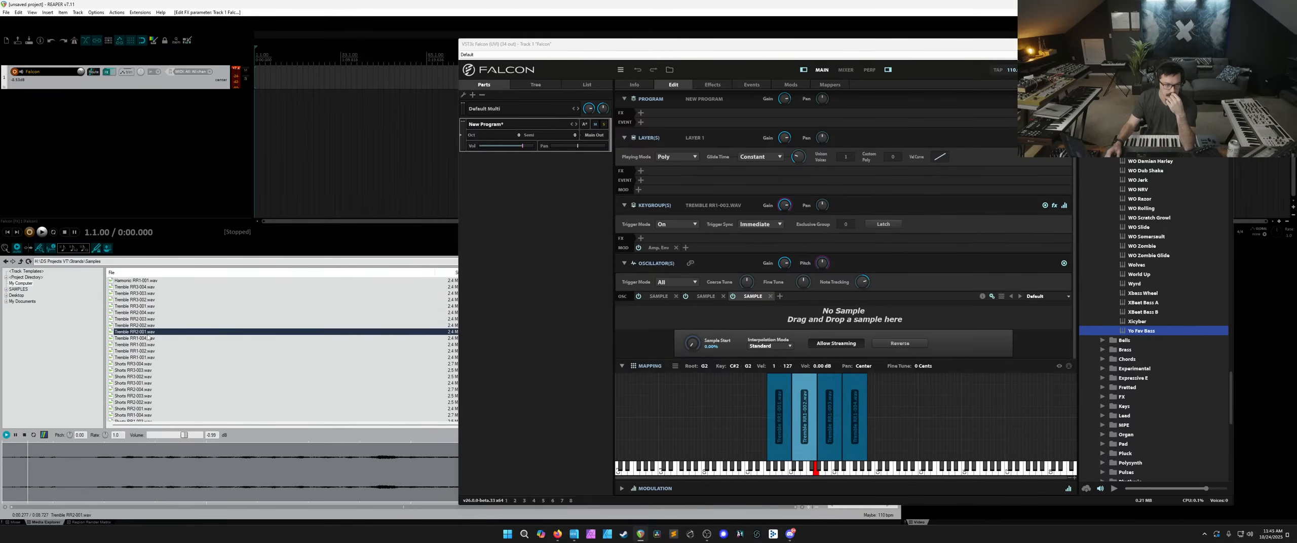
{"action": "left_click_drag", "start_coordinate": [142, 326], "coordinate": [779, 317]}
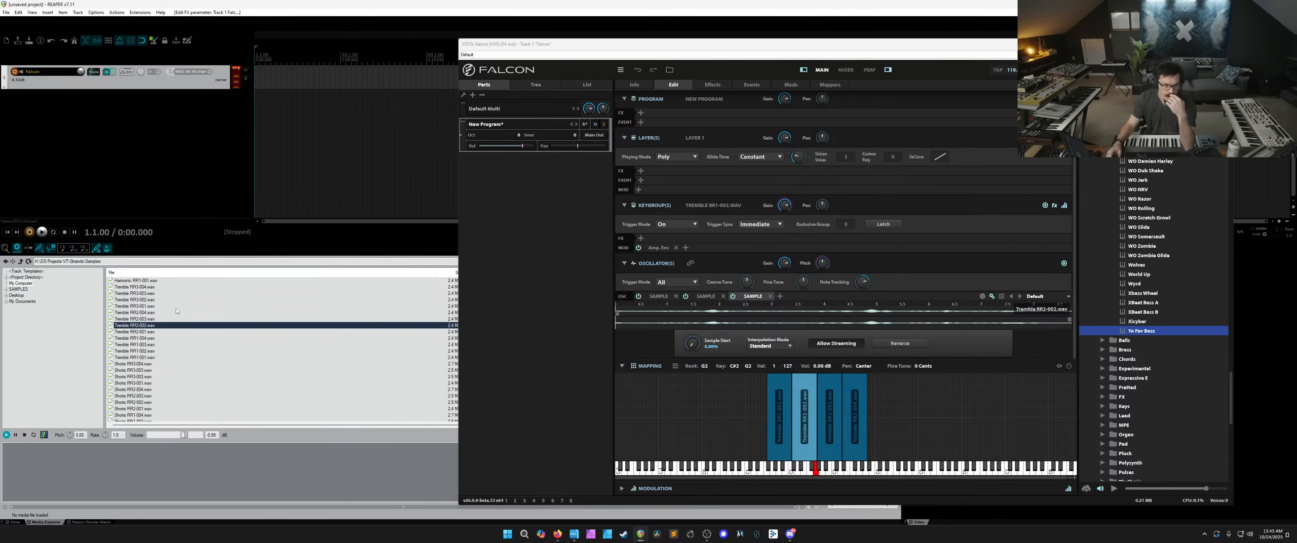
{"action": "left_click", "coordinate": [149, 307]}
{"action": "left_click", "coordinate": [152, 299]}
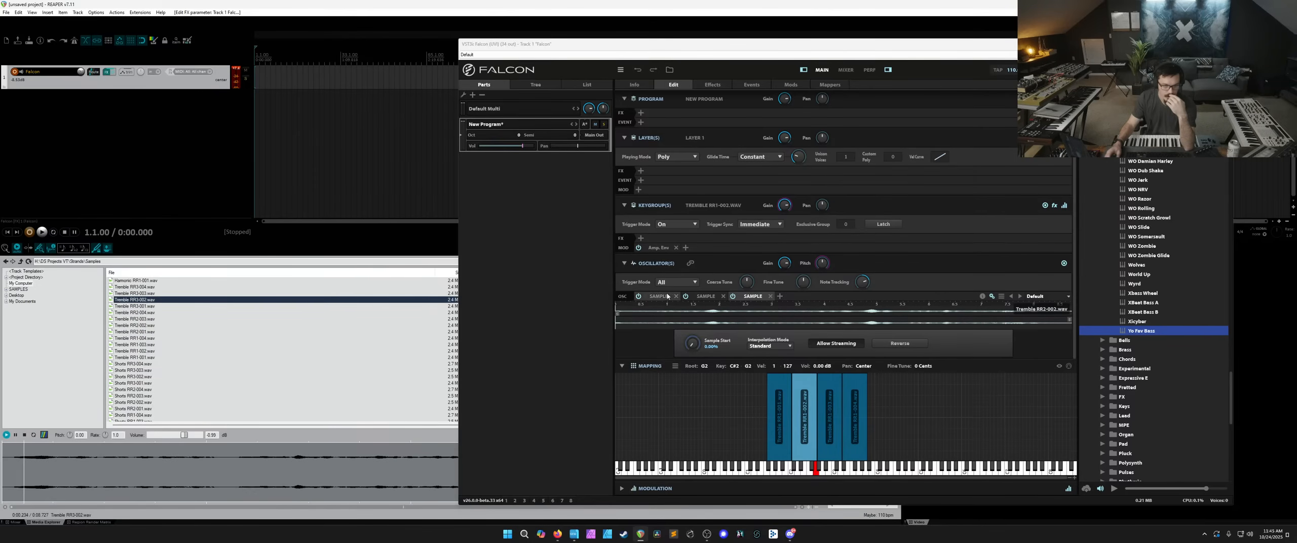
{"action": "left_click", "coordinate": [705, 296]}
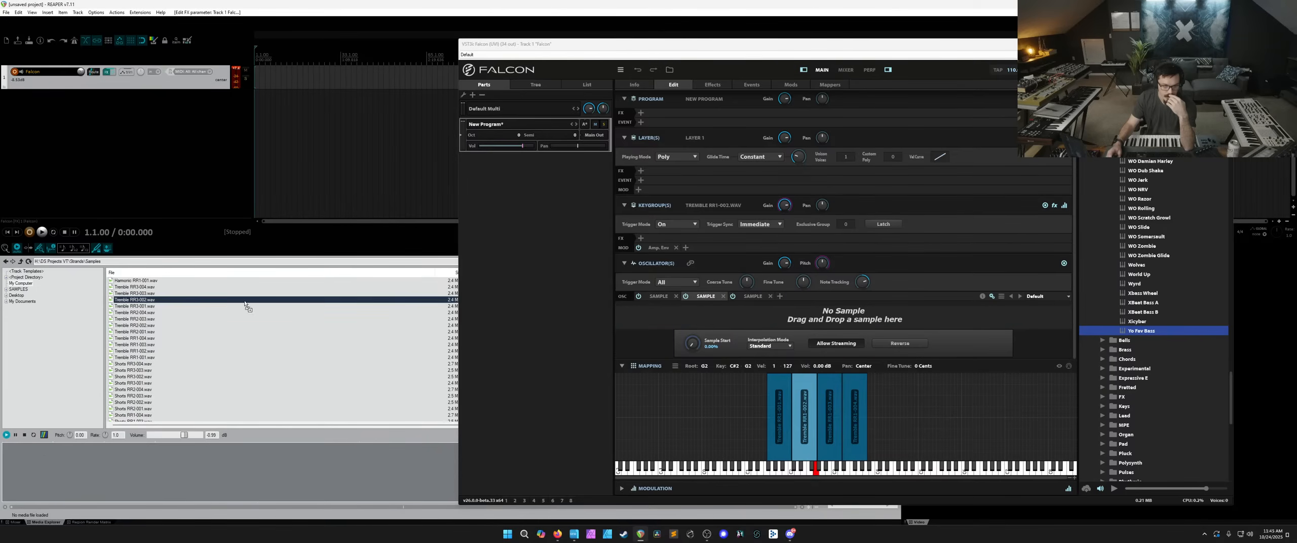
{"action": "left_click_drag", "start_coordinate": [226, 299], "coordinate": [836, 315]}
Add two more Sample oscillators to the Tremble RR1-003 keygroup.
{"action": "left_click", "coordinate": [833, 405]}
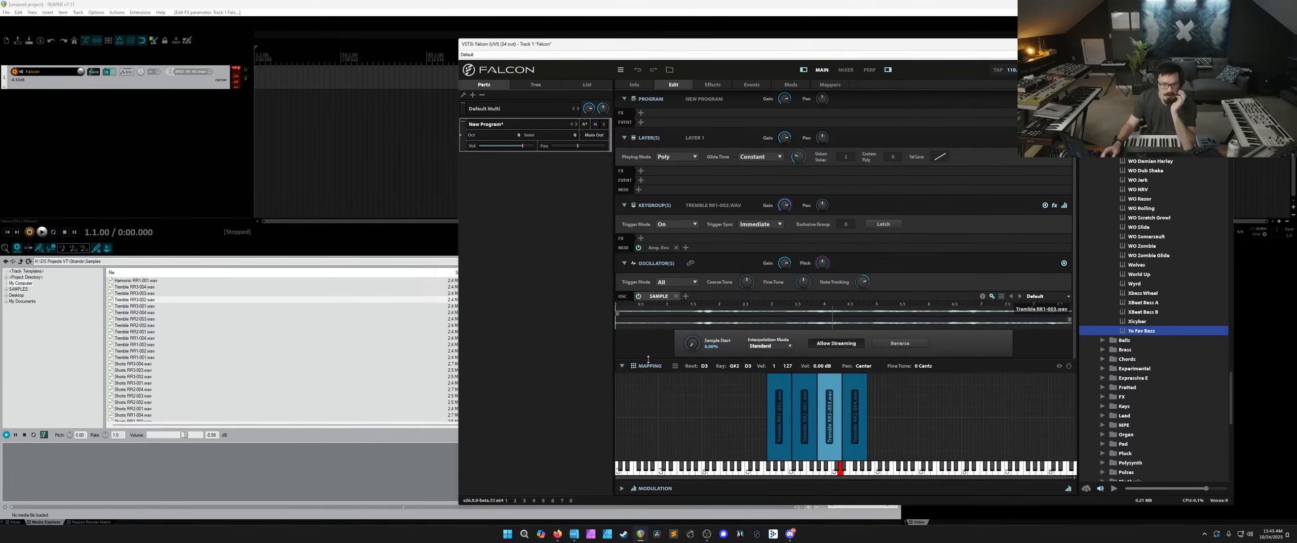
{"action": "left_click", "coordinate": [686, 296]}
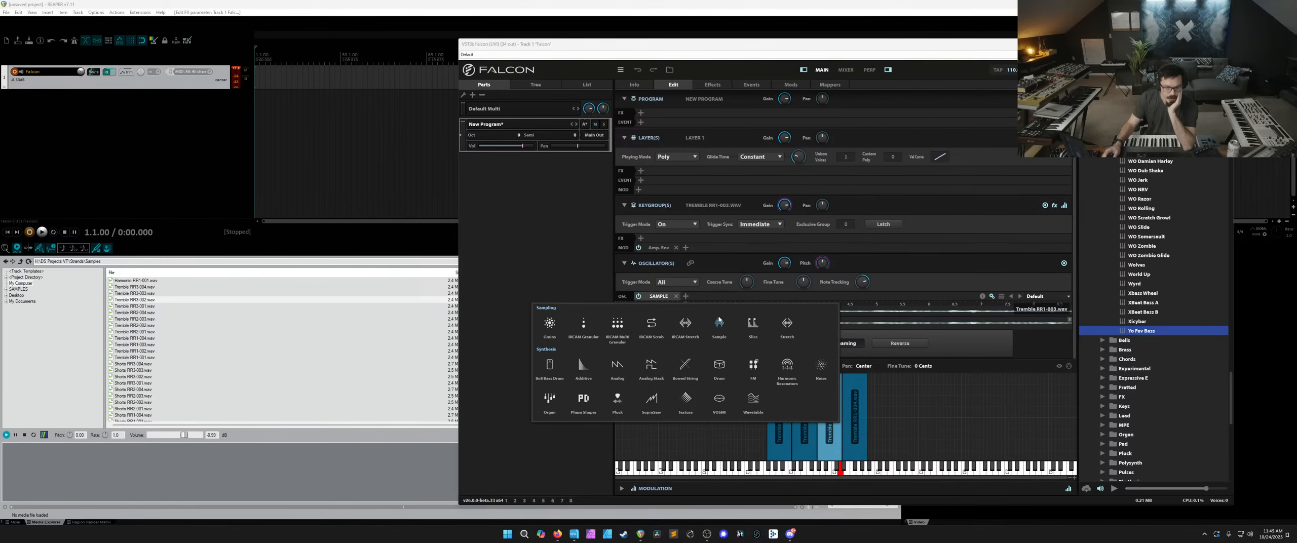
{"action": "left_click", "coordinate": [718, 323]}
{"action": "left_click", "coordinate": [733, 296]}
{"action": "left_click", "coordinate": [762, 324]}
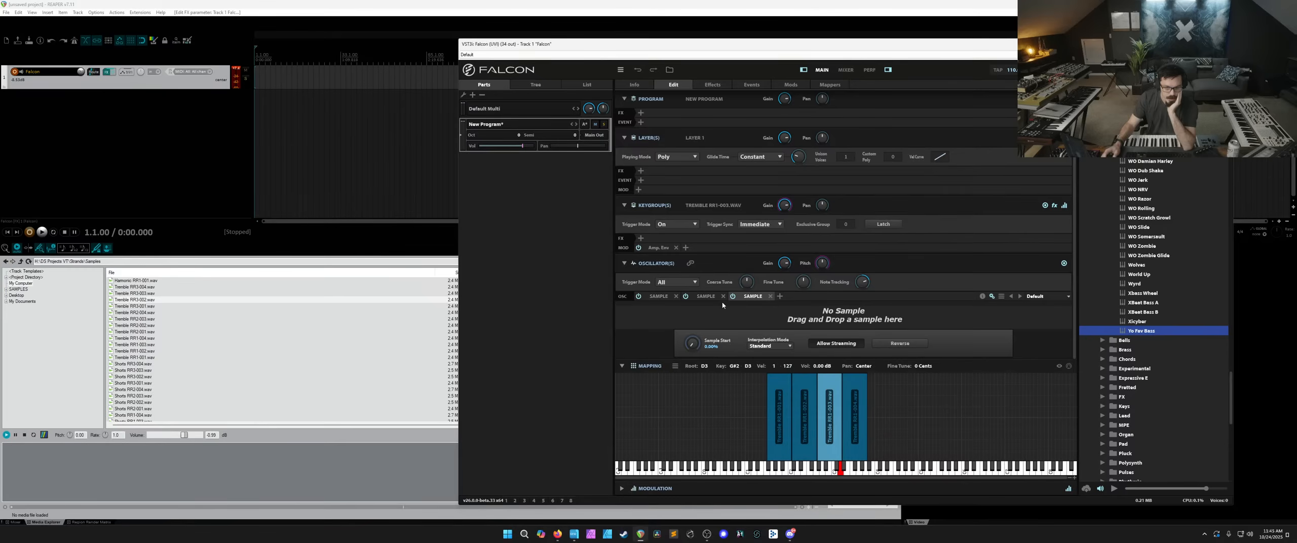
Load Tremble RR2-003.wav and Tremble RR3-003.wav into the added oscillators of the RR1-003 keygroup.
{"action": "left_click", "coordinate": [140, 338]}
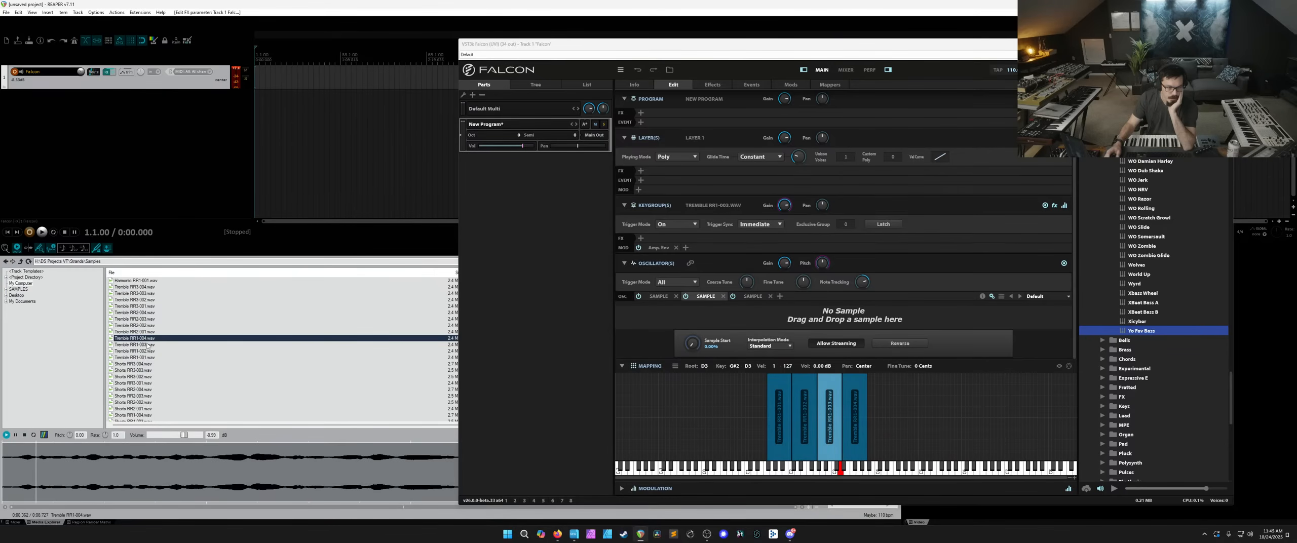
{"action": "left_click", "coordinate": [140, 345]}
{"action": "left_click_drag", "start_coordinate": [139, 344], "coordinate": [617, 304]}
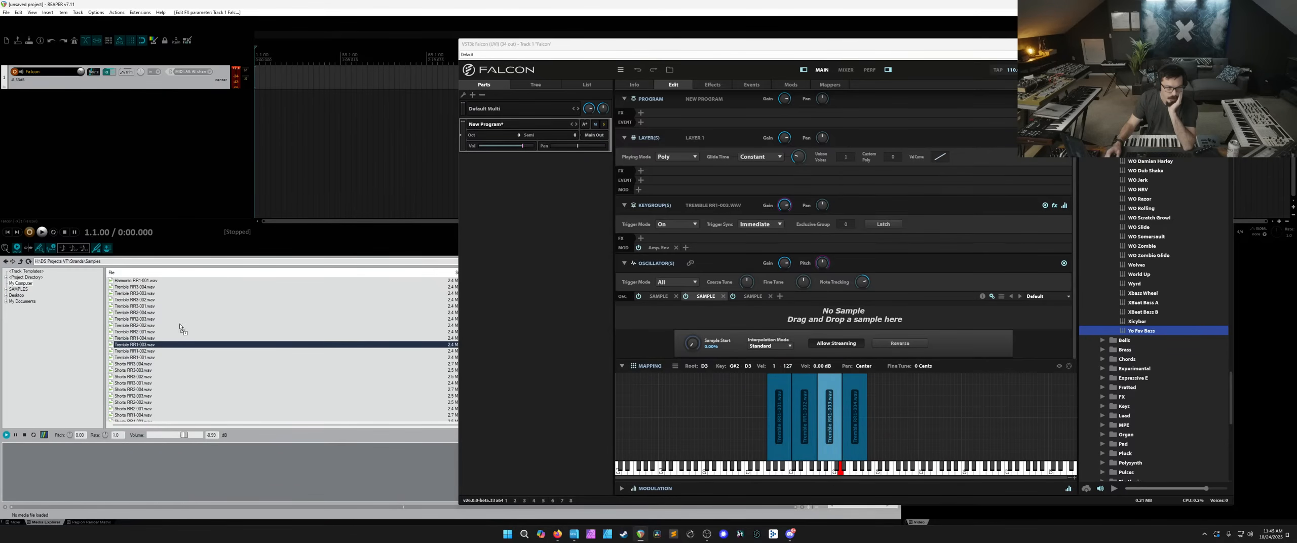
{"action": "left_click", "coordinate": [252, 319]}
{"action": "left_click_drag", "start_coordinate": [251, 314], "coordinate": [752, 296]}
{"action": "left_click_drag", "start_coordinate": [146, 294], "coordinate": [711, 304]}
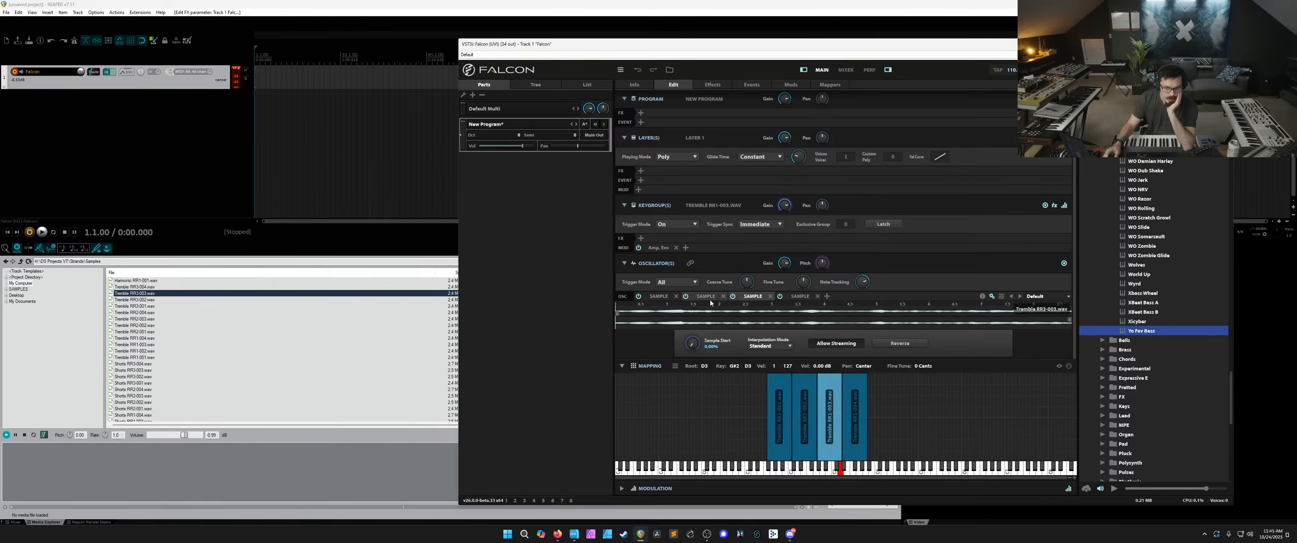
Remove the surplus fourth oscillator from the Tremble RR1-003 keygroup.
{"action": "left_click", "coordinate": [752, 296]}
{"action": "left_click", "coordinate": [800, 296]}
{"action": "left_click", "coordinate": [817, 297]}
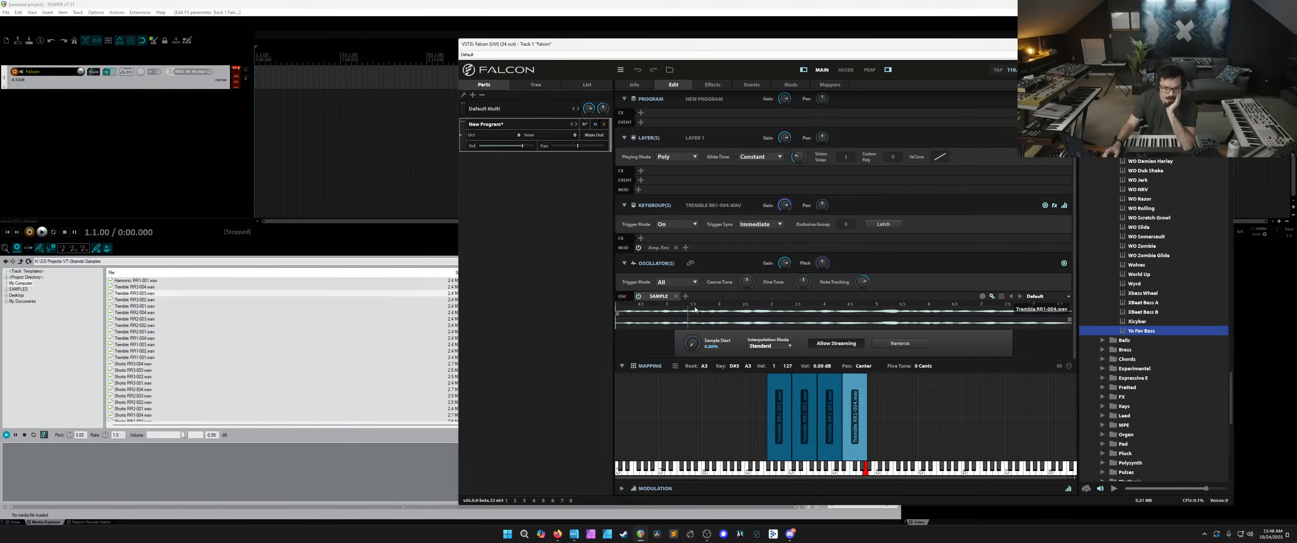
Add two more Sample oscillators to the Tremble RR1-004 keygroup.
{"action": "left_click", "coordinate": [685, 296]}
{"action": "left_click", "coordinate": [718, 325]}
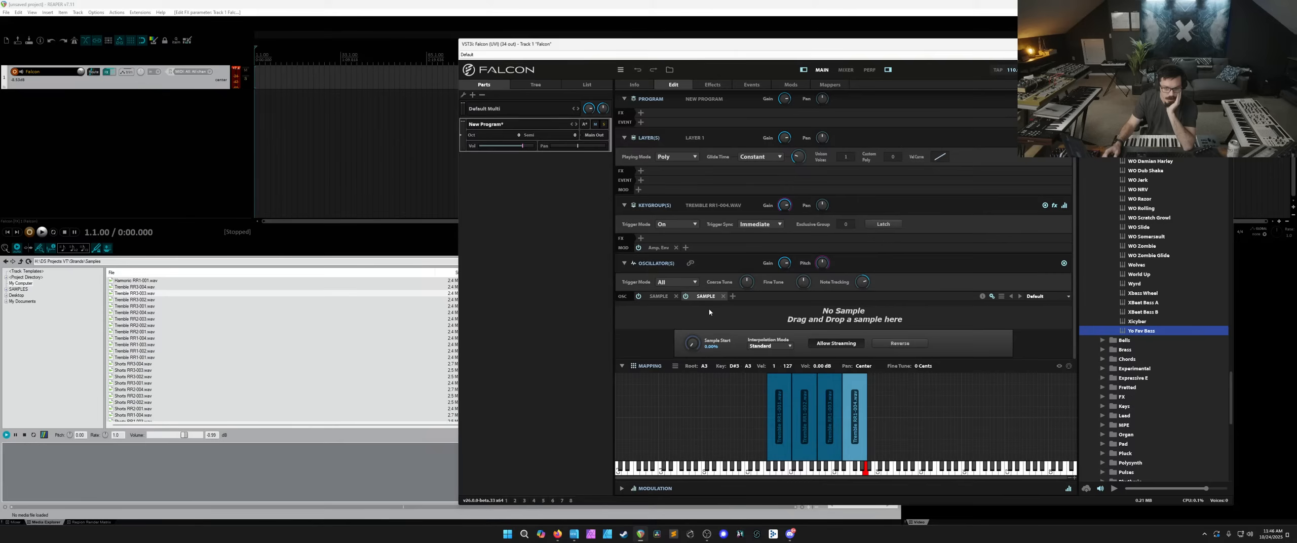
{"action": "left_click", "coordinate": [732, 296]}
{"action": "left_click", "coordinate": [779, 328]}
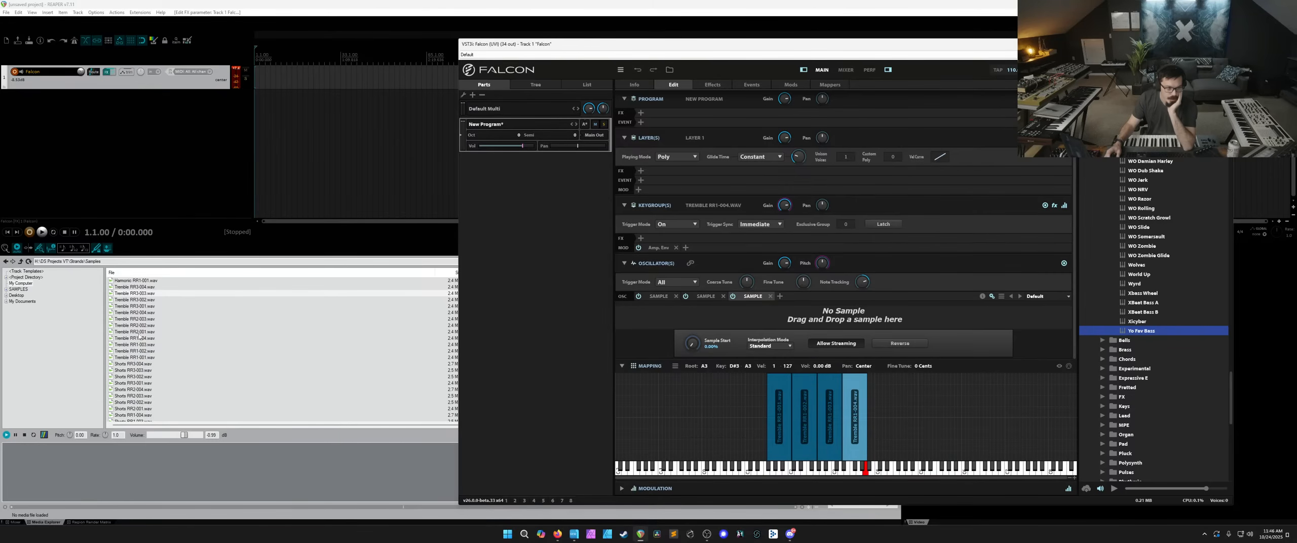
Load Tremble RR2-004.wav into the RR1-004 keygroup's third oscillator and Tremble RR3-004.wav into its second.
{"action": "left_click", "coordinate": [147, 313]}
{"action": "left_click_drag", "start_coordinate": [147, 314], "coordinate": [652, 314]}
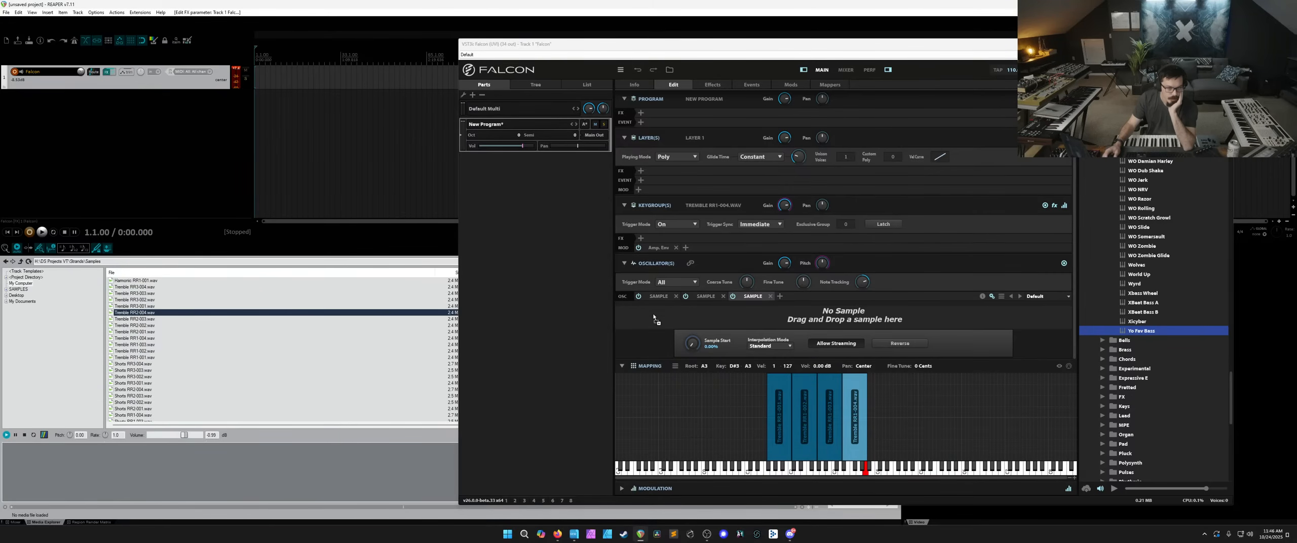
{"action": "left_click", "coordinate": [152, 286]}
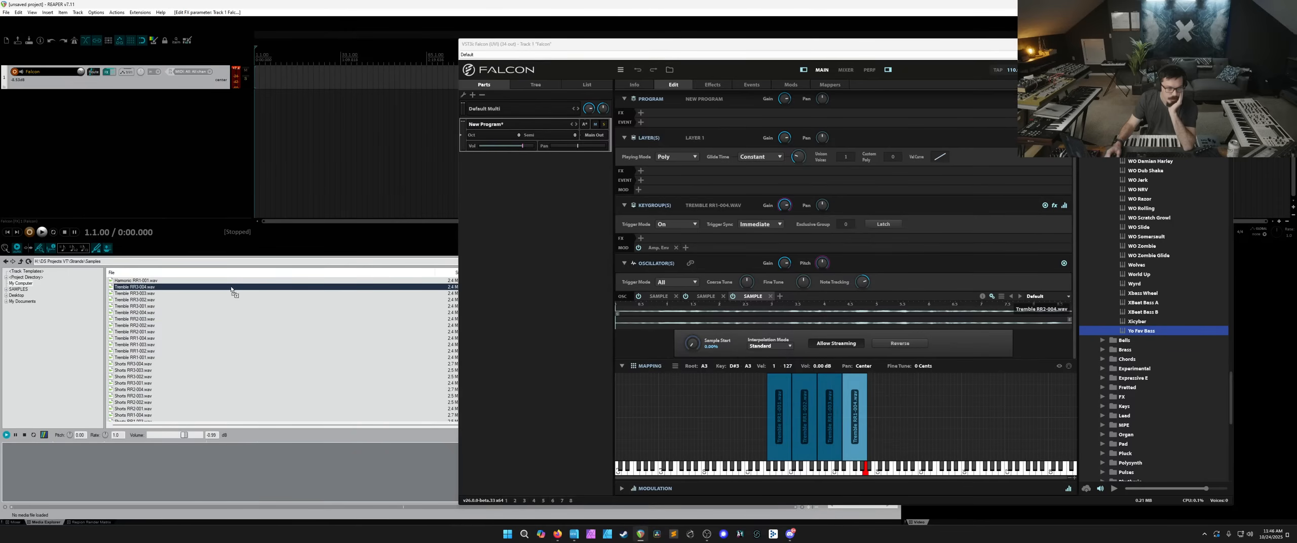
{"action": "left_click_drag", "start_coordinate": [152, 286], "coordinate": [760, 298]}
{"action": "left_click", "coordinate": [770, 296]}
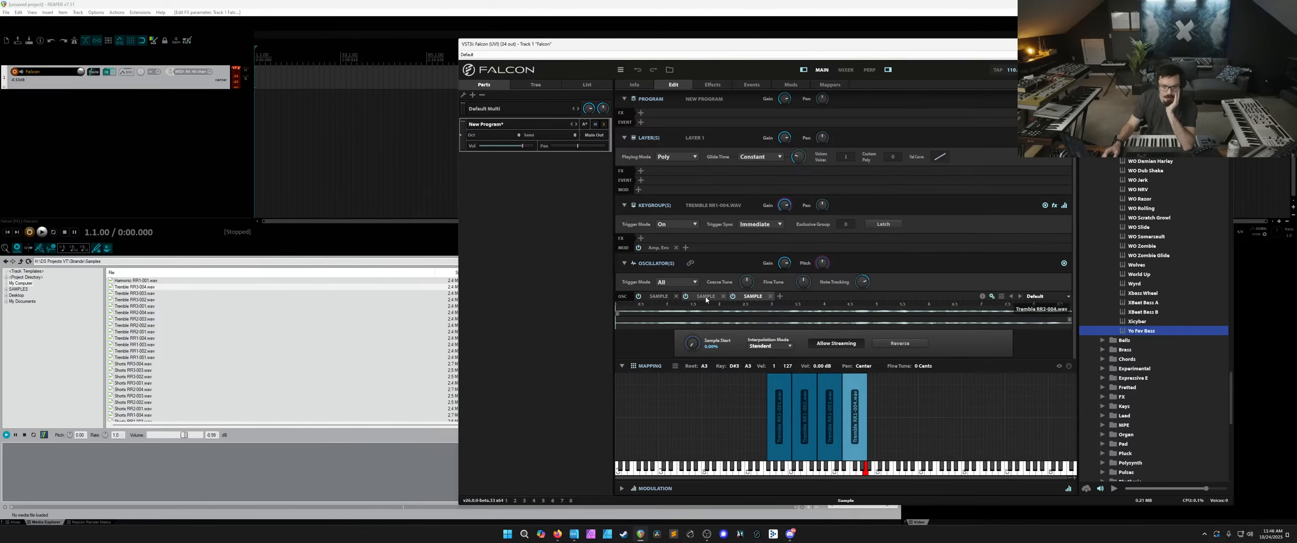
Set the oscillator trigger mode to Random Cycle for the Tremble RR1-004, RR1-003 and RR1-002 keygroups, and check all four keygroups.
{"action": "left_click", "coordinate": [668, 284]}
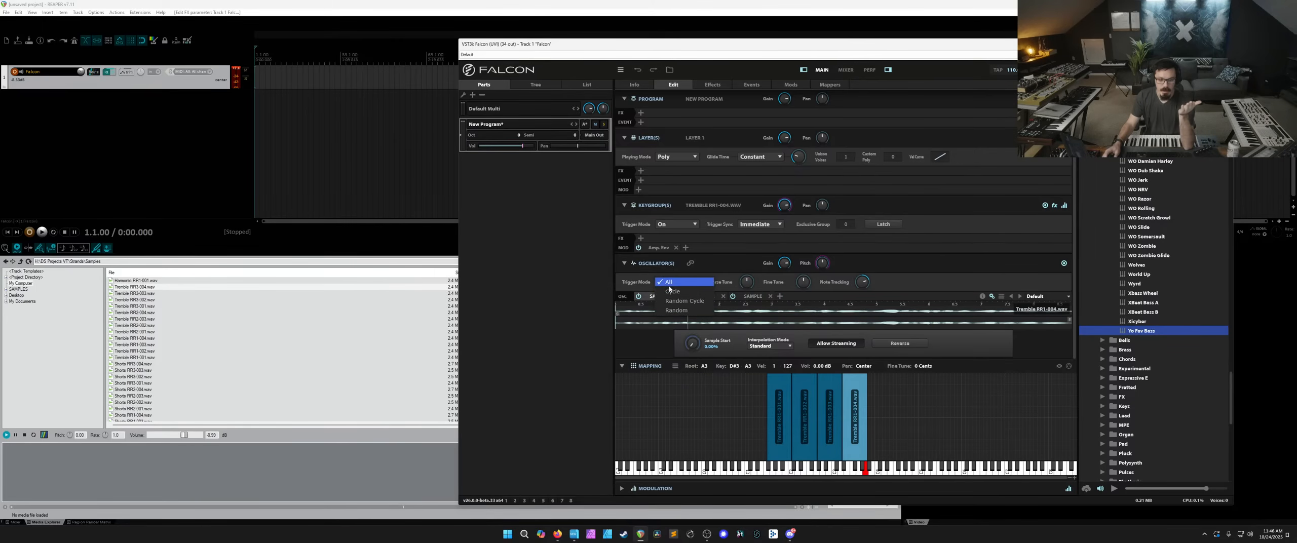
{"action": "left_click", "coordinate": [683, 301]}
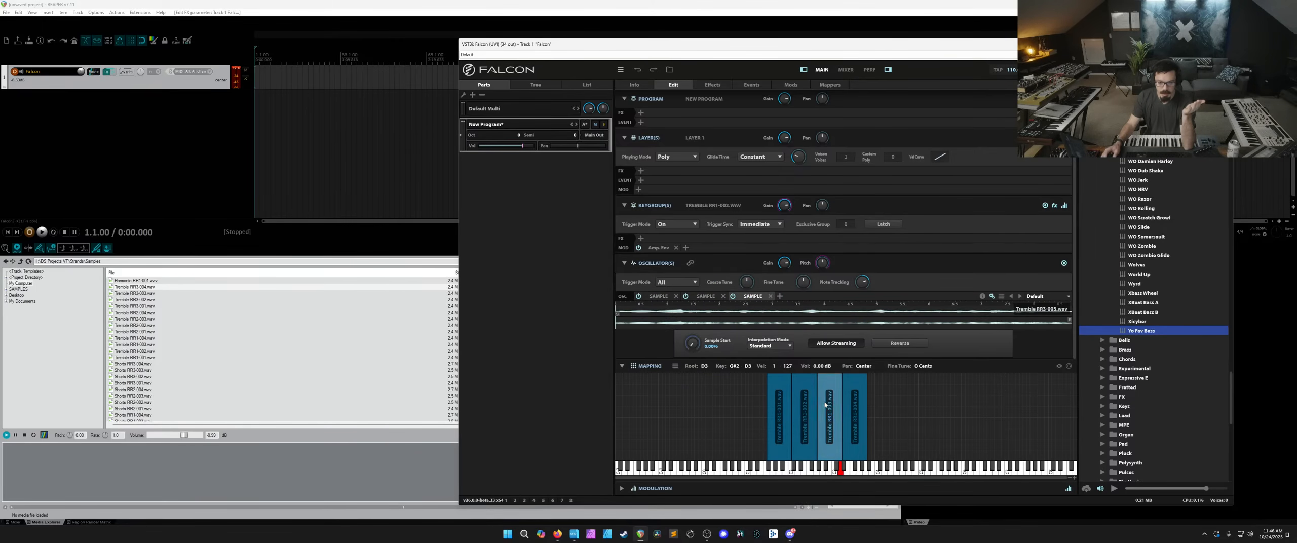
{"action": "left_click", "coordinate": [672, 283]}
{"action": "left_click", "coordinate": [676, 301]}
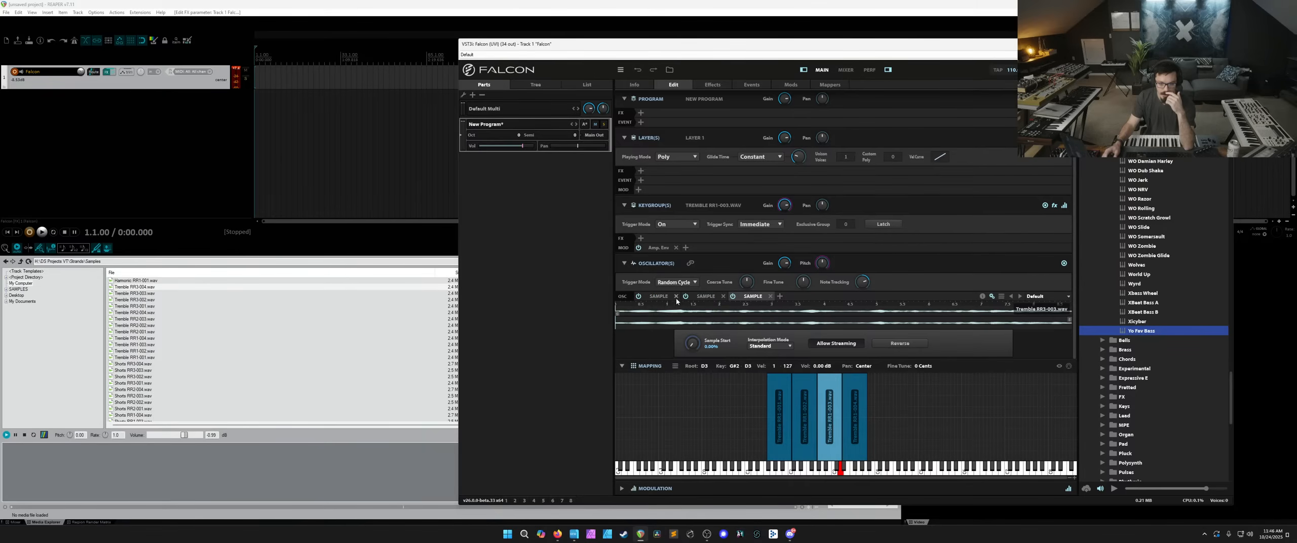
{"action": "left_click", "coordinate": [674, 282]}
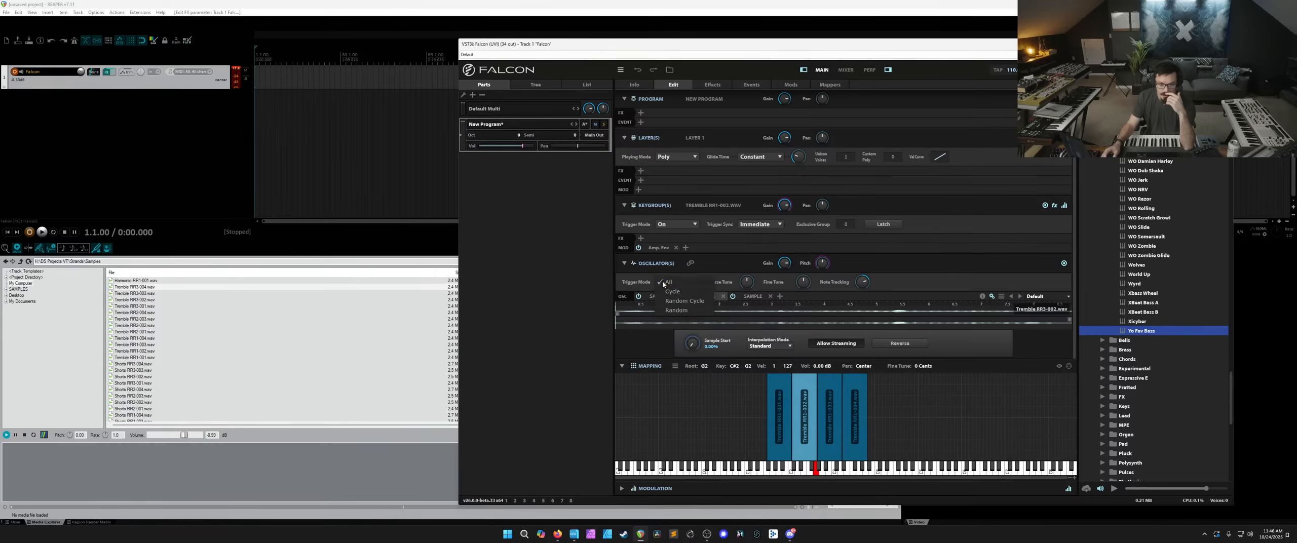
{"action": "left_click", "coordinate": [671, 302]}
{"action": "left_click", "coordinate": [778, 394]}
{"action": "left_click", "coordinate": [804, 395]}
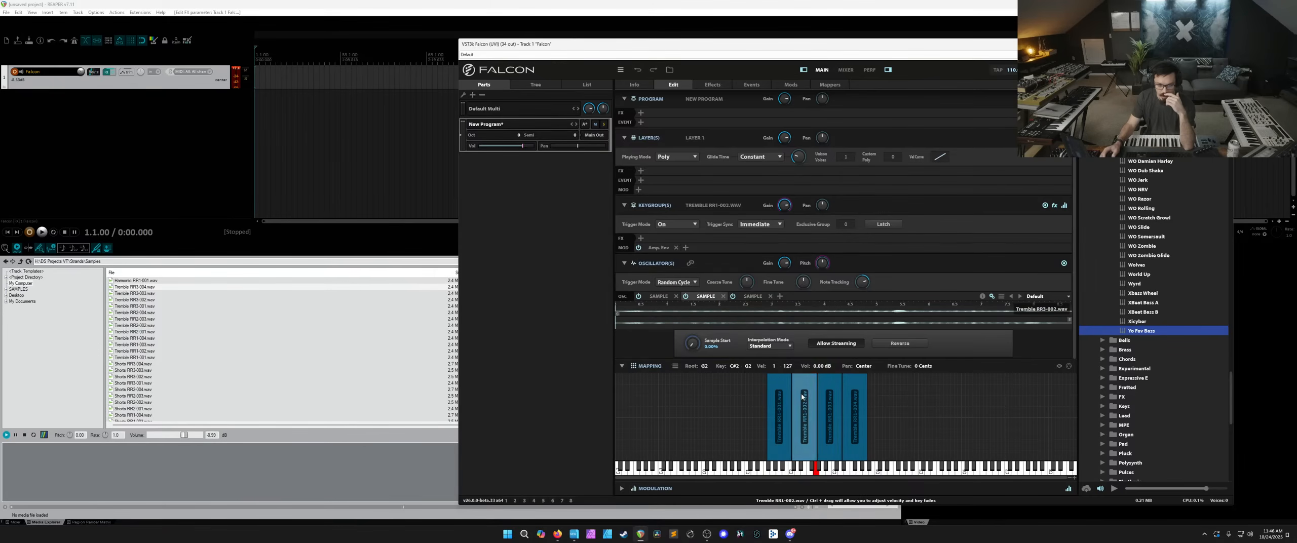
{"action": "left_click", "coordinate": [829, 396]}
{"action": "left_click", "coordinate": [852, 396]}
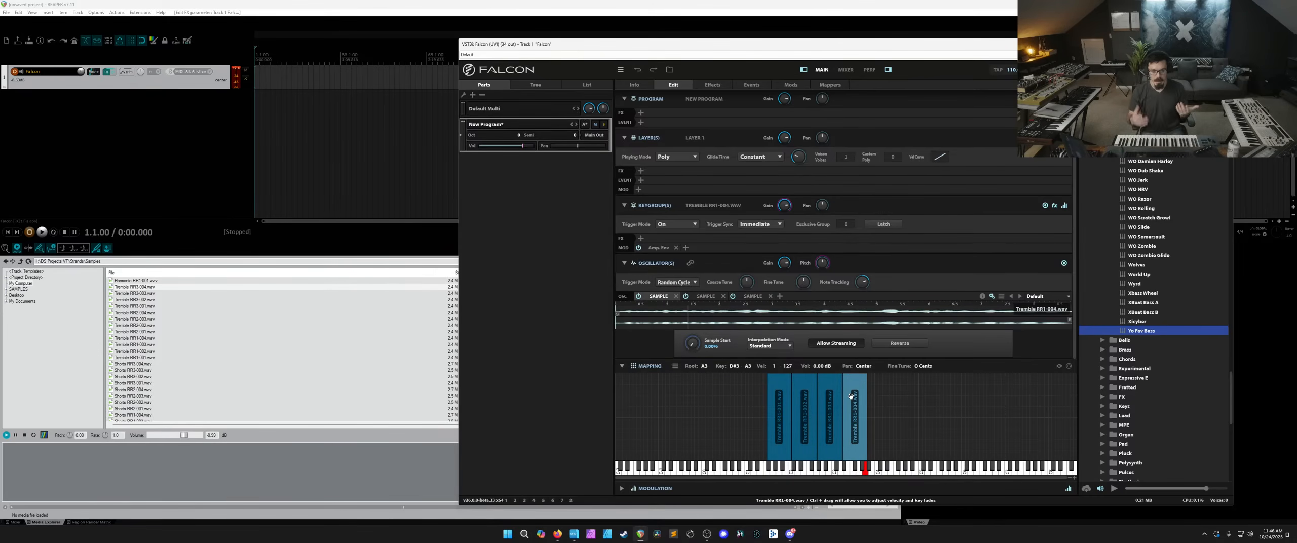
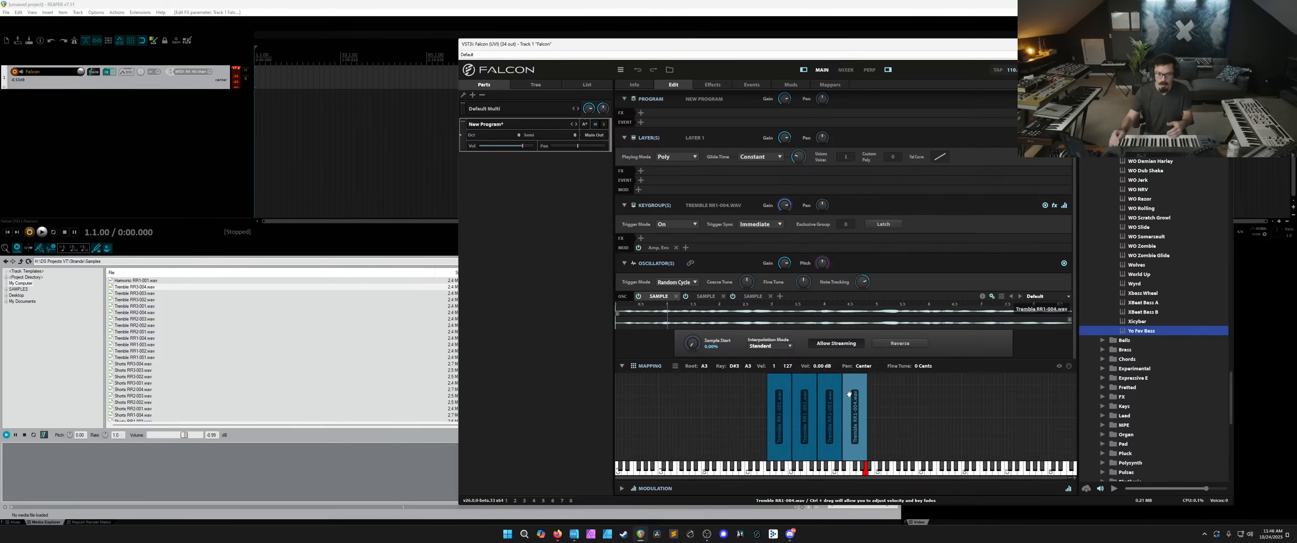
Select all four Tremble keygroups and add Random modulation to the first oscillator's Sample Start.
{"action": "left_click_drag", "start_coordinate": [728, 414], "coordinate": [875, 413]}
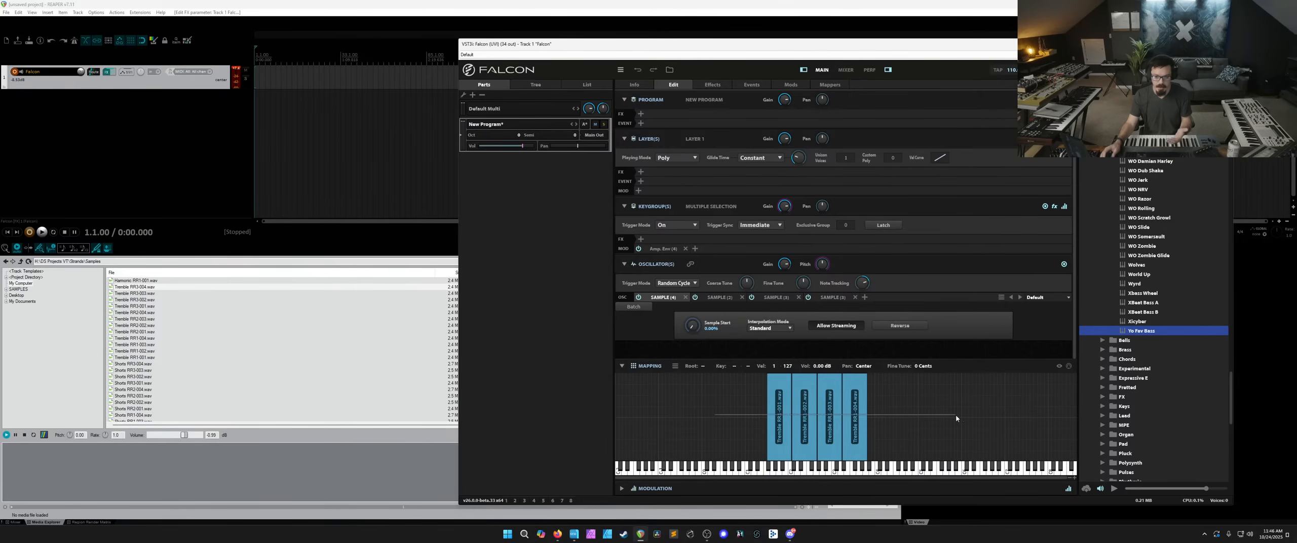
{"action": "right_click", "coordinate": [691, 332]}
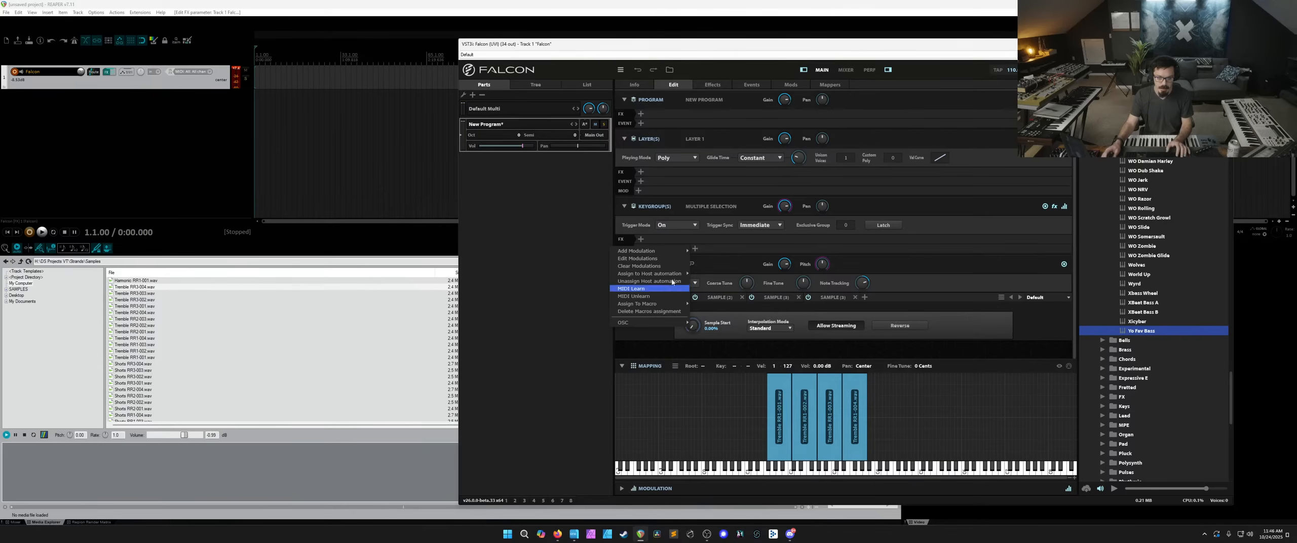
{"action": "mouse_move", "coordinate": [669, 254]}
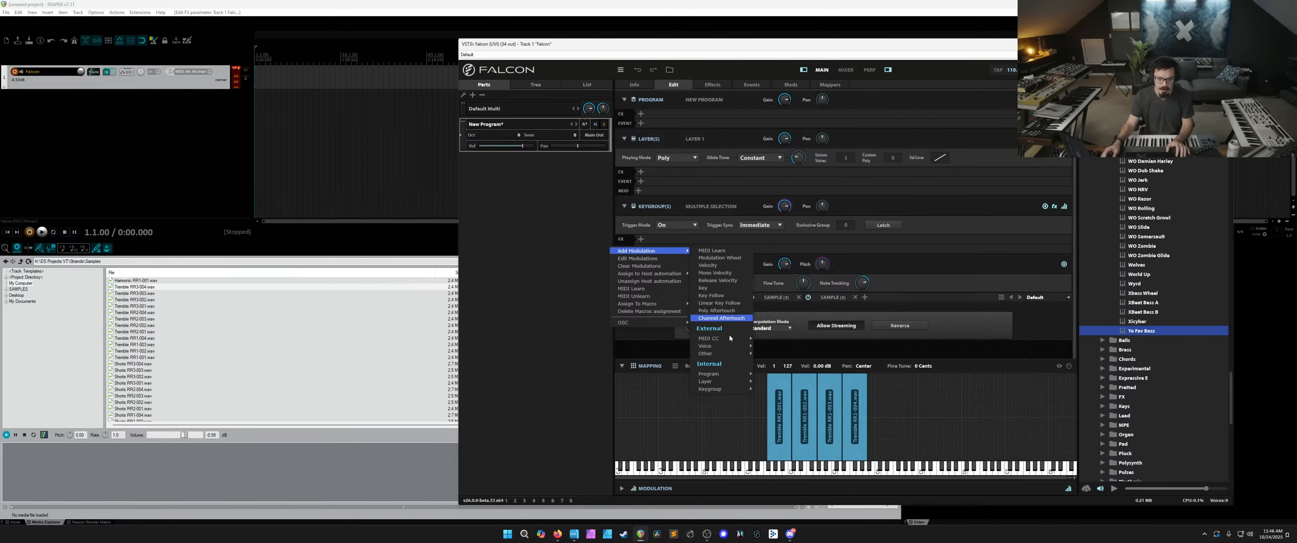
{"action": "mouse_move", "coordinate": [729, 390]}
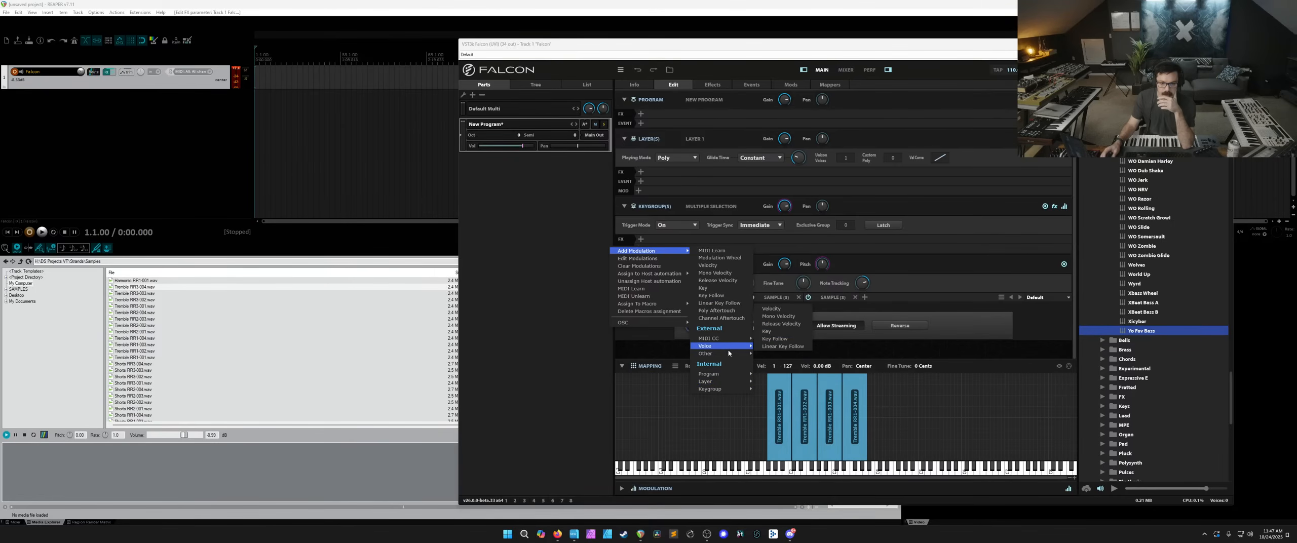
{"action": "mouse_move", "coordinate": [727, 355]}
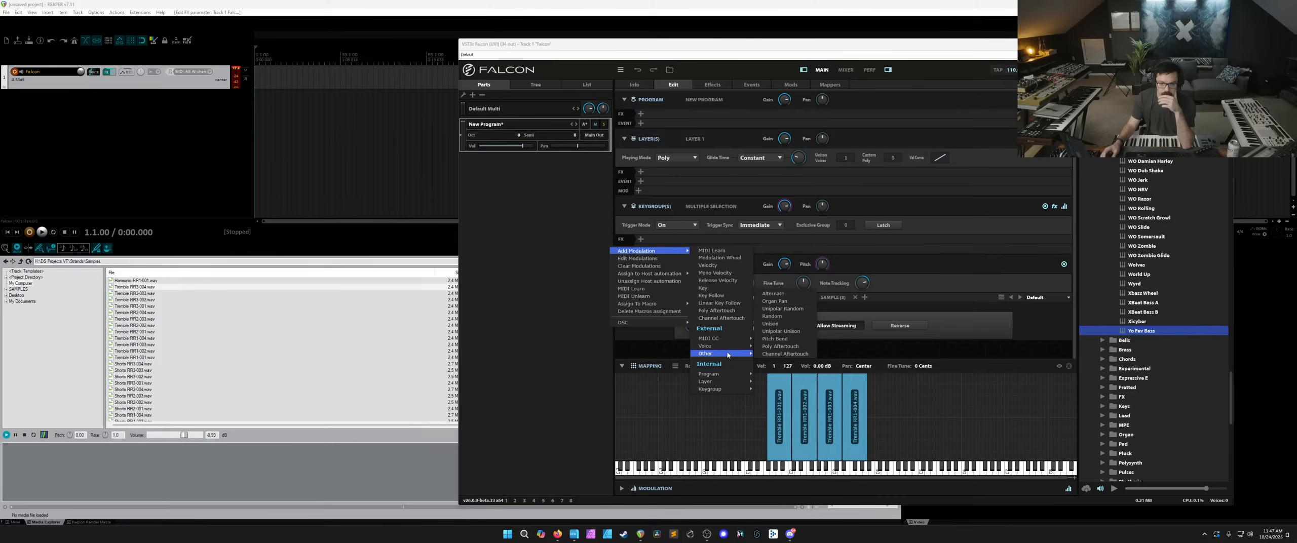
{"action": "left_click", "coordinate": [796, 318]}
Edit the Sample Start modulation of the first oscillator and set the Random amount to about 0.20.
{"action": "right_click", "coordinate": [692, 325]}
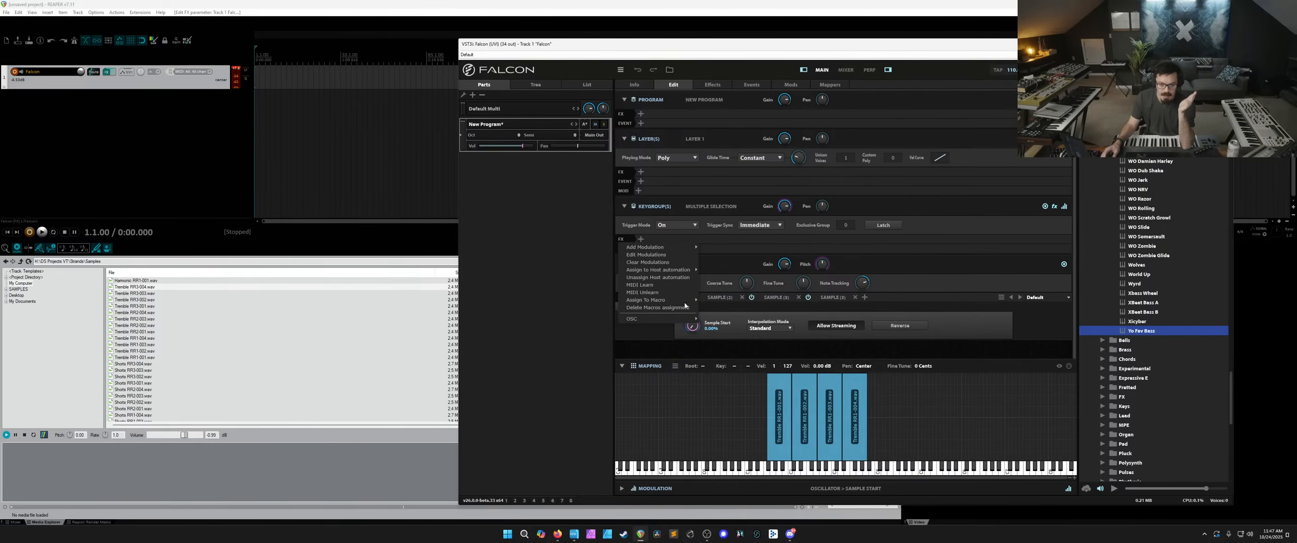
{"action": "left_click", "coordinate": [661, 255]}
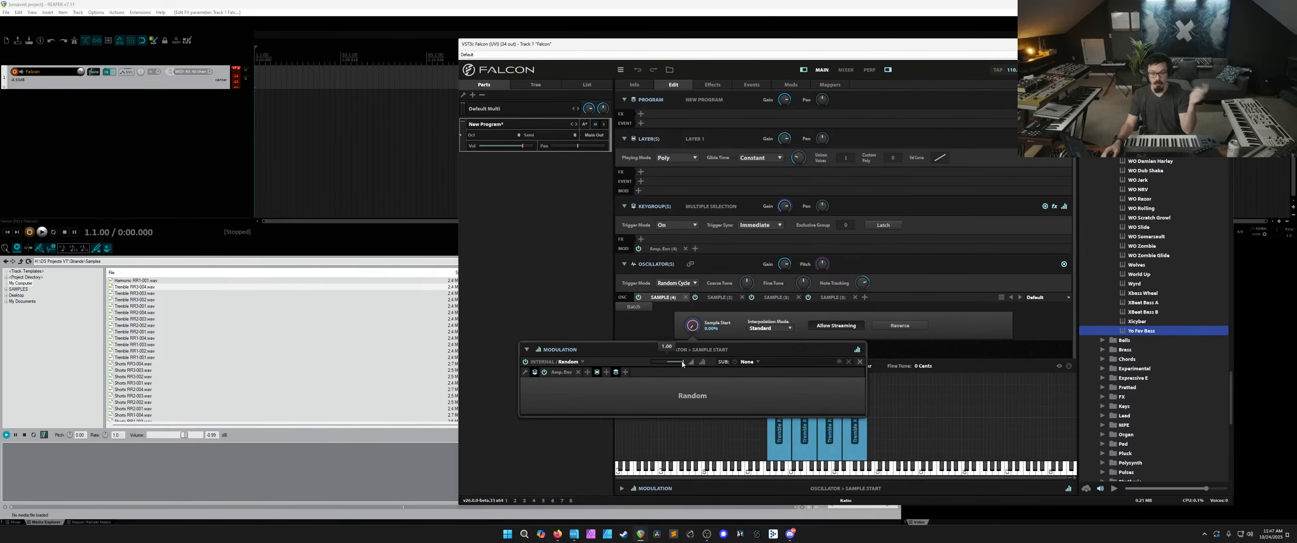
{"action": "left_click_drag", "start_coordinate": [682, 362], "coordinate": [668, 362]}
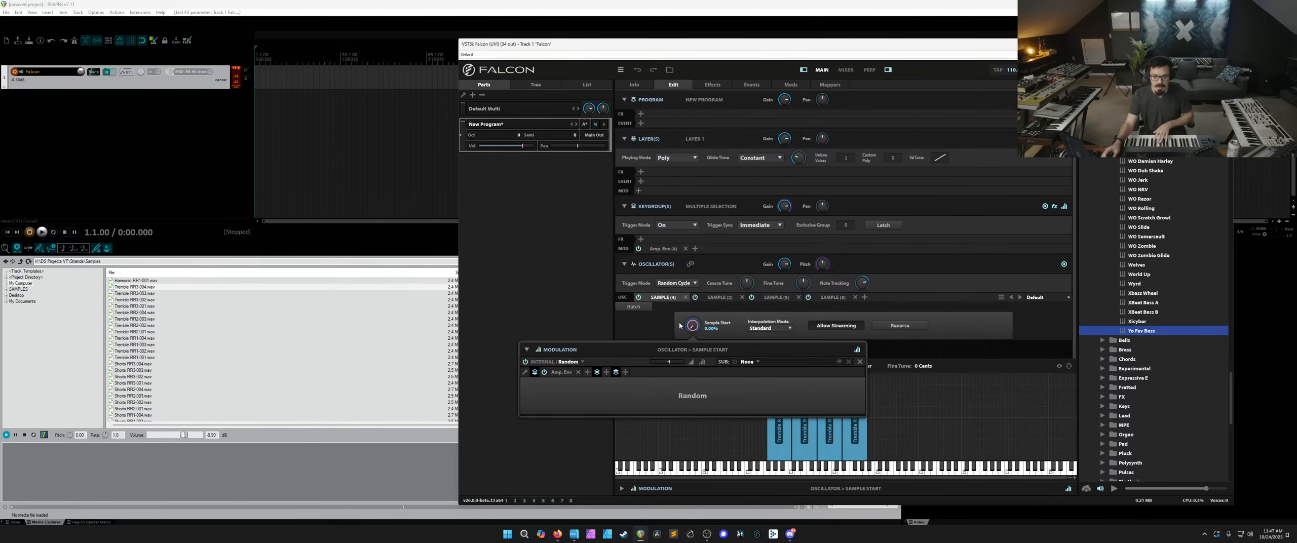
{"action": "left_click", "coordinate": [674, 363]}
{"action": "scroll", "coordinate": [671, 364], "scroll_direction": "down", "scroll_amount": 1}
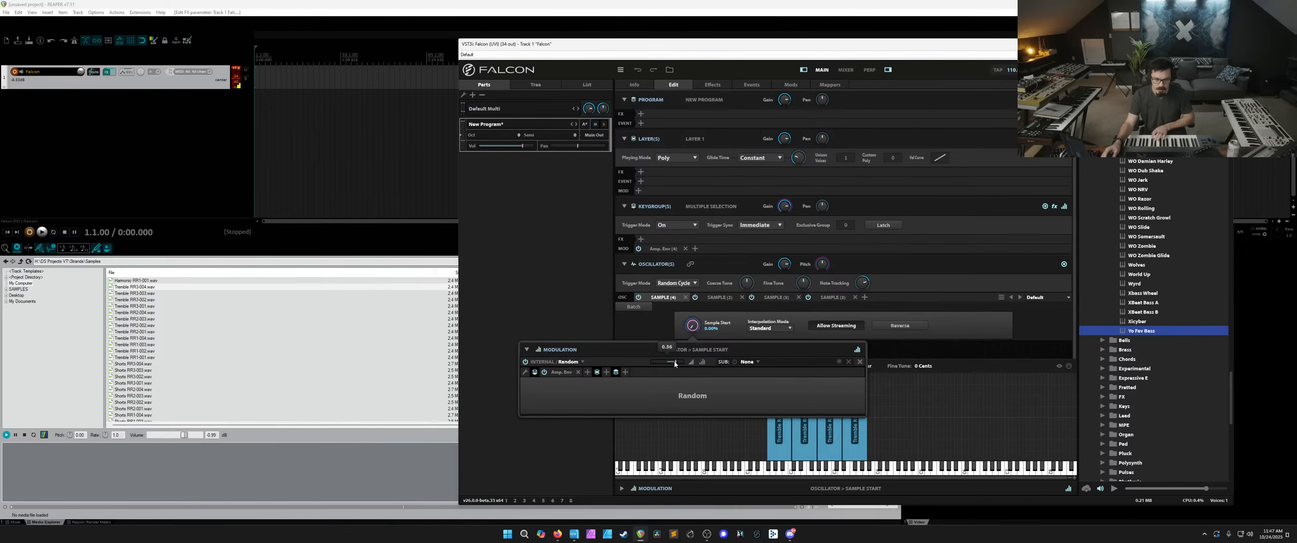
{"action": "left_click_drag", "start_coordinate": [674, 364], "coordinate": [670, 363]}
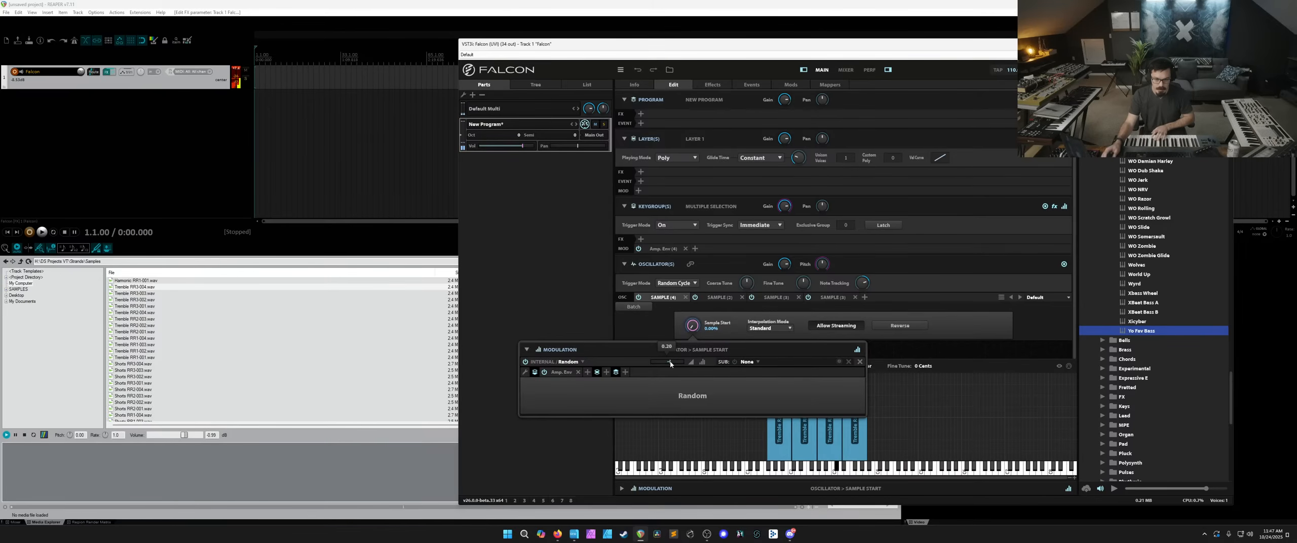
{"action": "left_click", "coordinate": [664, 335]}
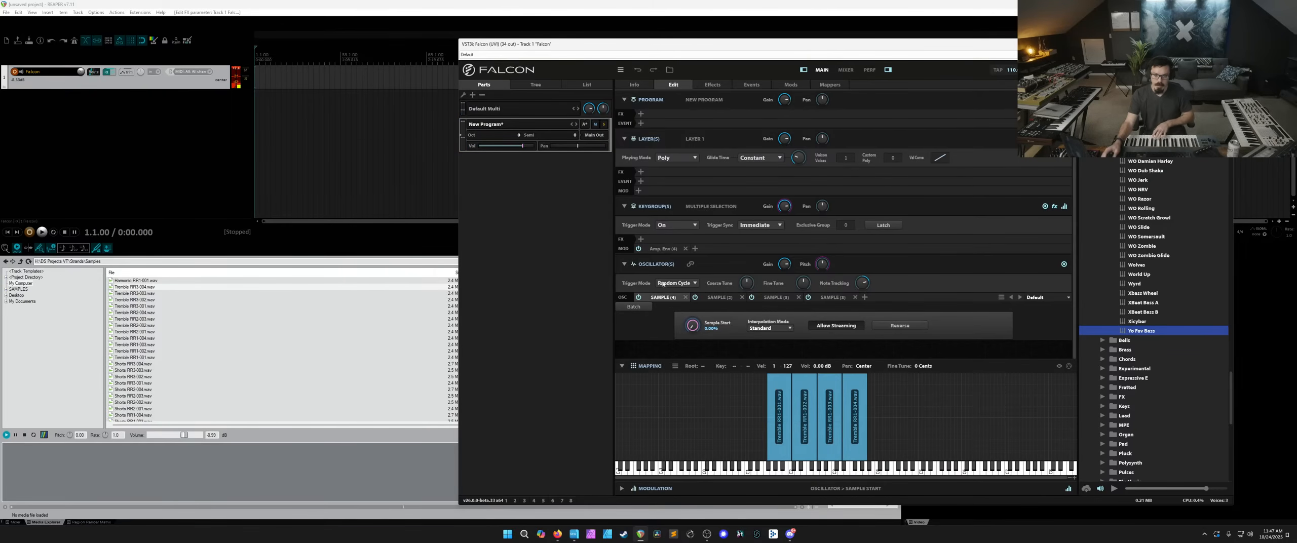
Lengthen the amp envelope's attack slightly for all four keygroups and nudge the first oscillator's Sample Start up.
{"action": "left_click", "coordinate": [667, 251]}
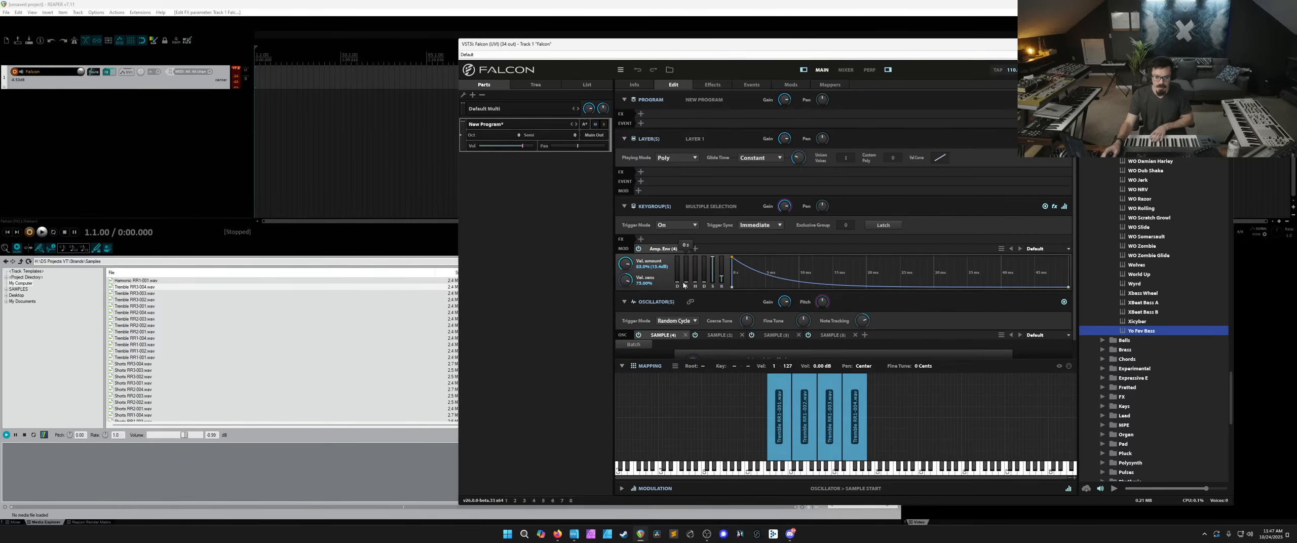
{"action": "left_click_drag", "start_coordinate": [686, 284], "coordinate": [686, 280]}
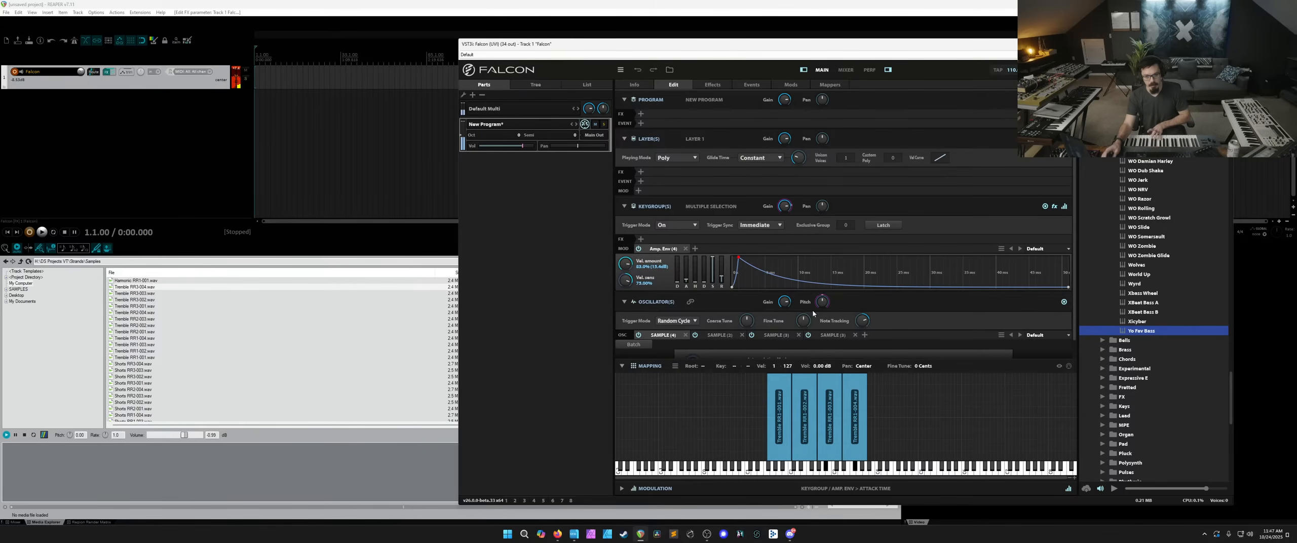
{"action": "left_click_drag", "start_coordinate": [687, 280], "coordinate": [687, 278]}
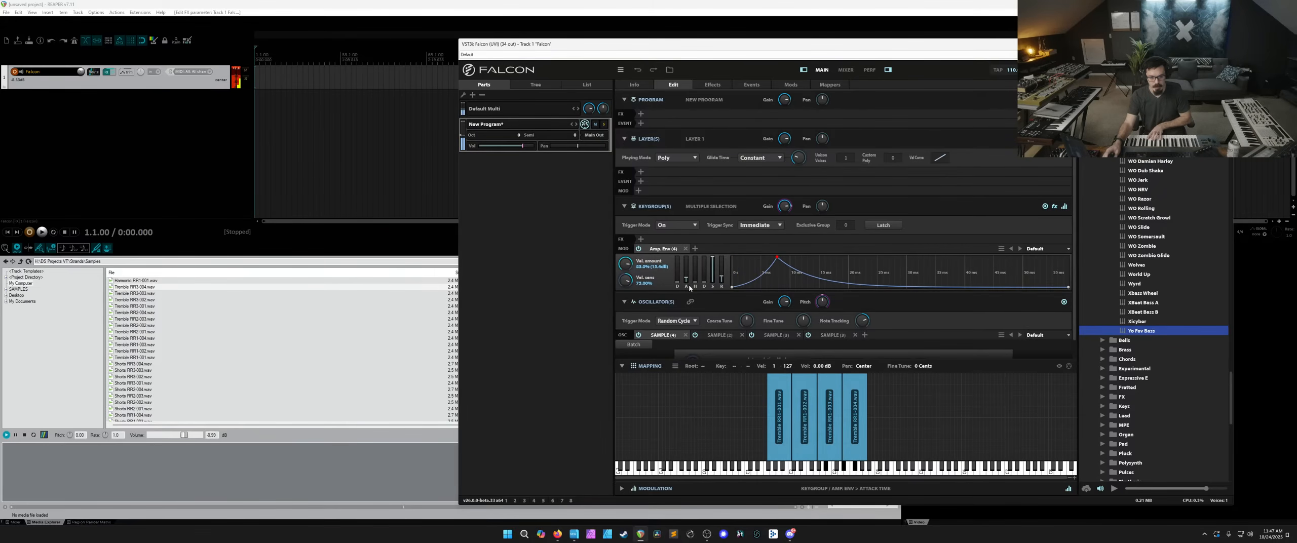
{"action": "scroll", "coordinate": [665, 350], "scroll_direction": "down", "scroll_amount": 1}
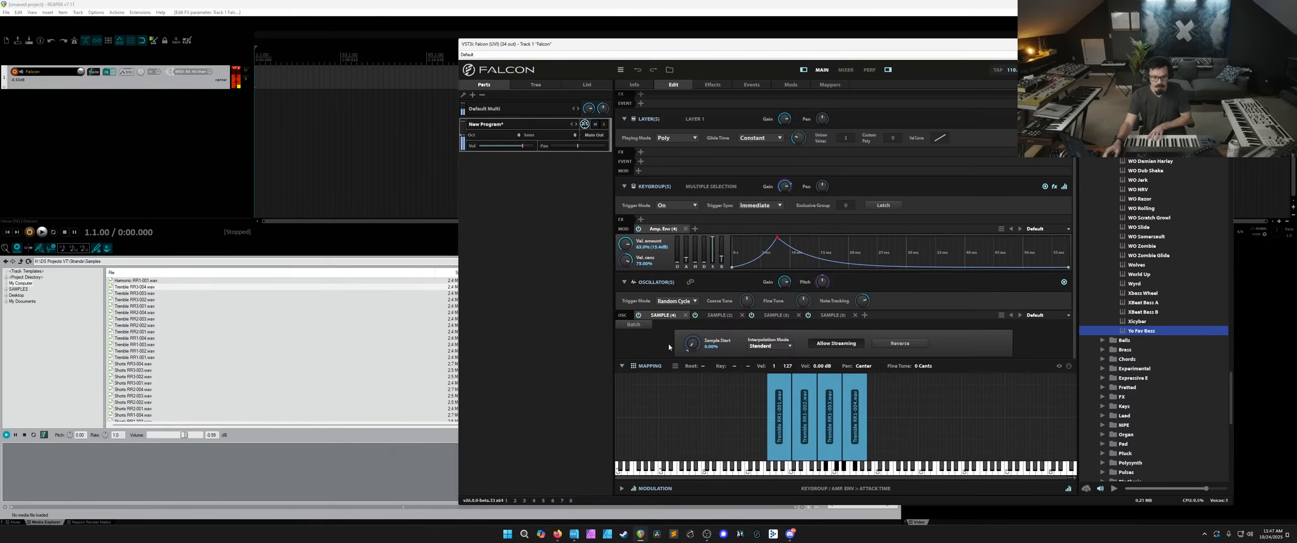
{"action": "left_click_drag", "start_coordinate": [692, 345], "coordinate": [692, 343]}
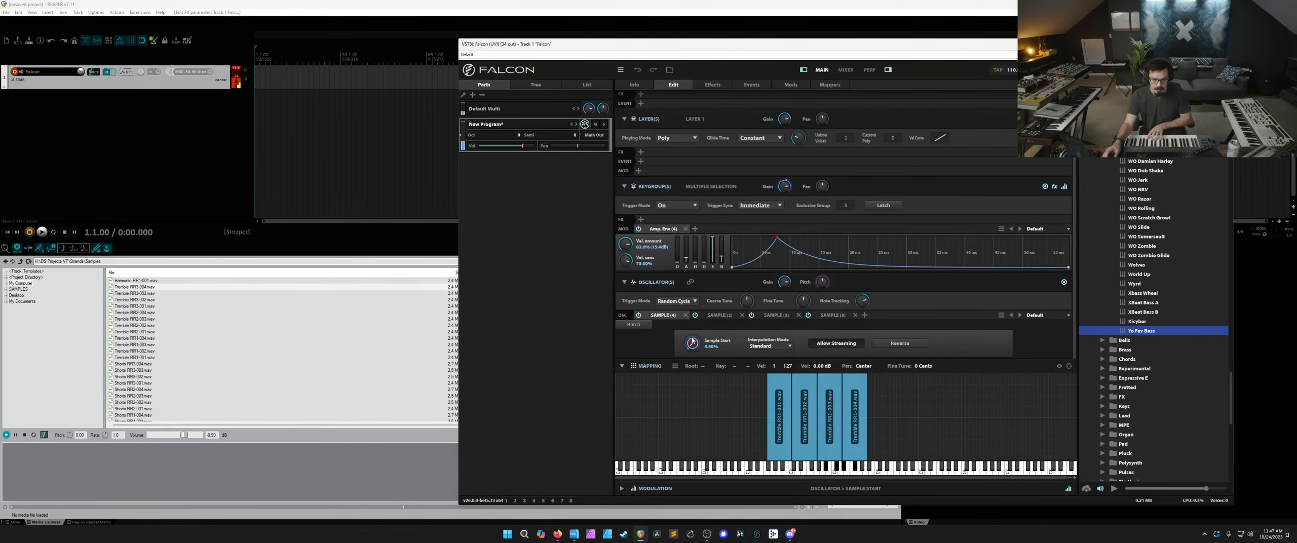
Examine the second oscillator's Sample Start and the oscillators inside the Tremble RR1-001 and RR1-004 keygroups.
{"action": "left_click", "coordinate": [720, 315]}
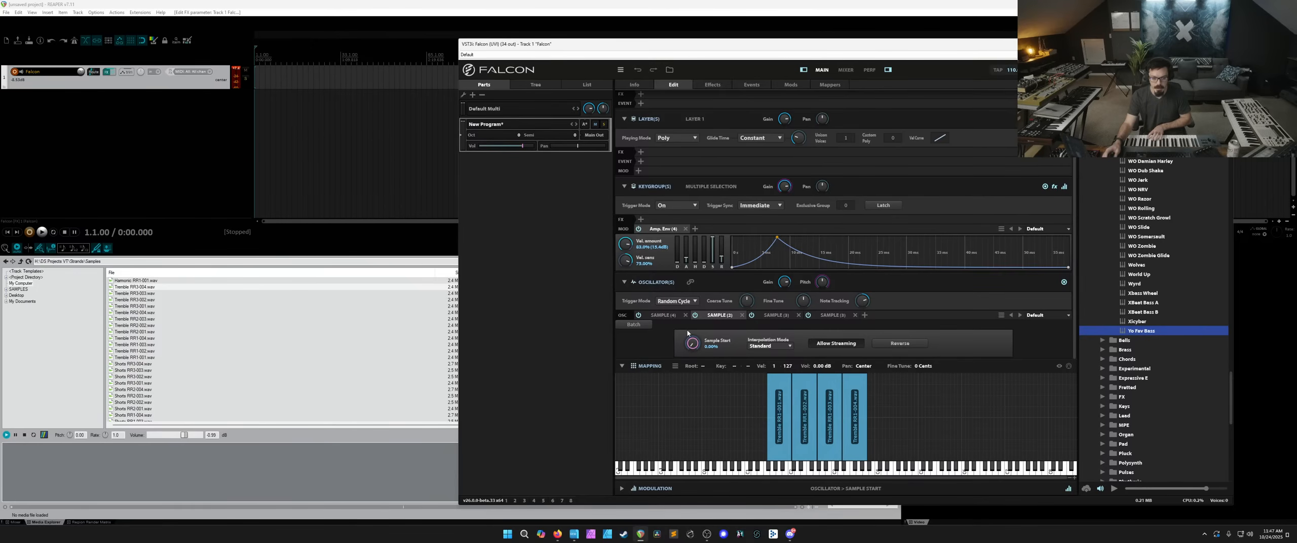
{"action": "left_click", "coordinate": [538, 86]}
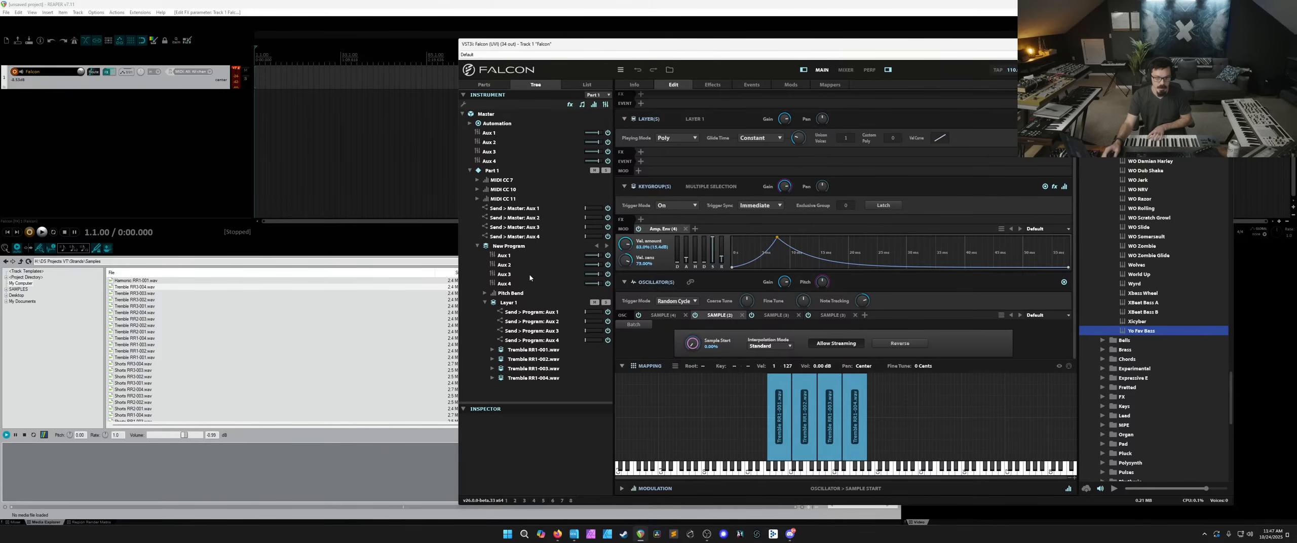
{"action": "left_click", "coordinate": [492, 378]}
{"action": "scroll", "coordinate": [495, 371], "scroll_direction": "down", "scroll_amount": 2}
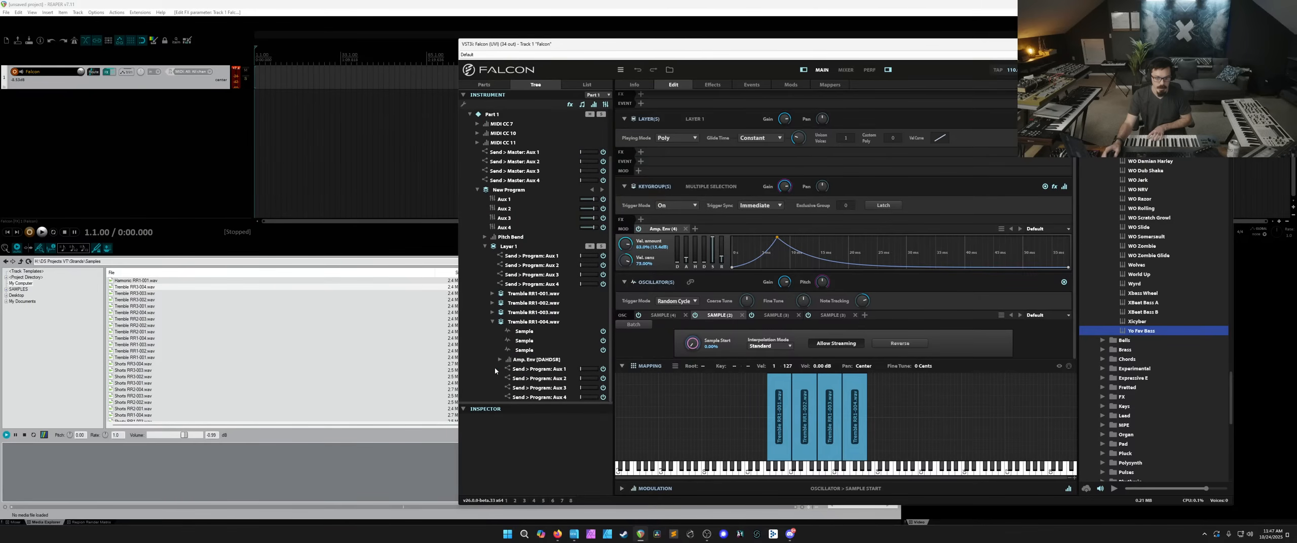
{"action": "left_click", "coordinate": [491, 294]}
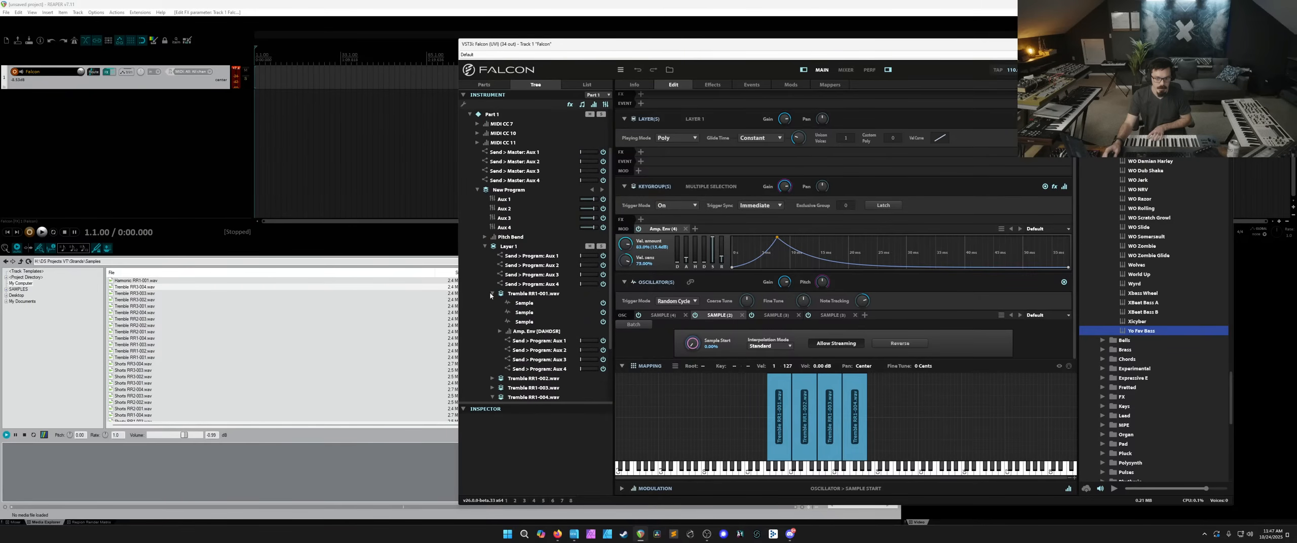
{"action": "scroll", "coordinate": [489, 292], "scroll_direction": "down", "scroll_amount": 2}
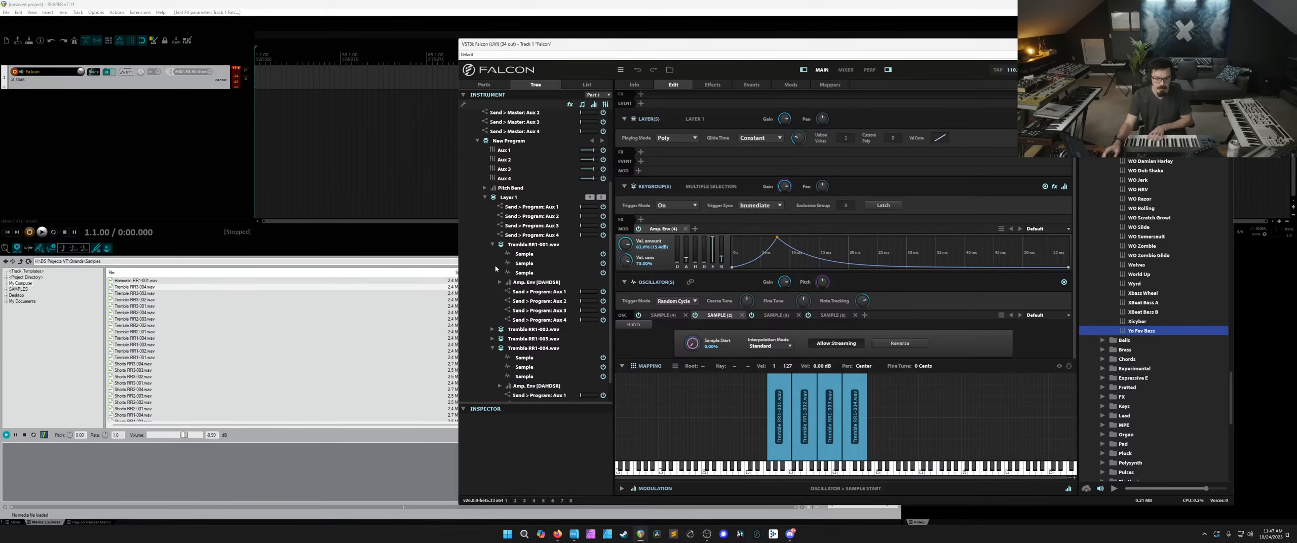
{"action": "left_click", "coordinate": [492, 244]}
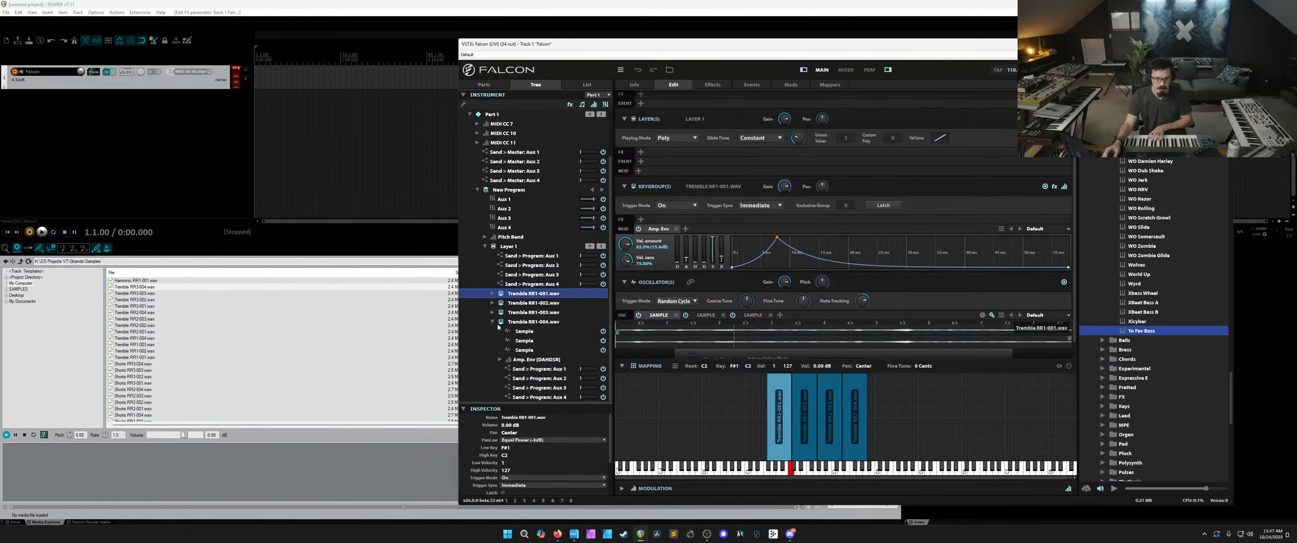
{"action": "left_click", "coordinate": [493, 322]}
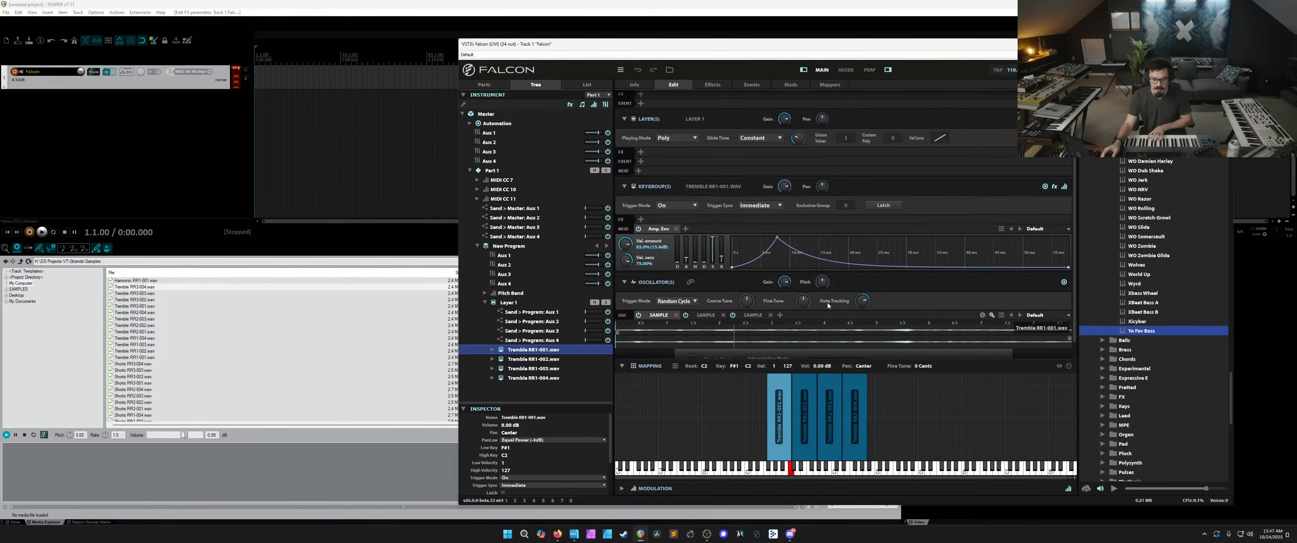
{"action": "scroll", "coordinate": [691, 299], "scroll_direction": "down", "scroll_amount": 1}
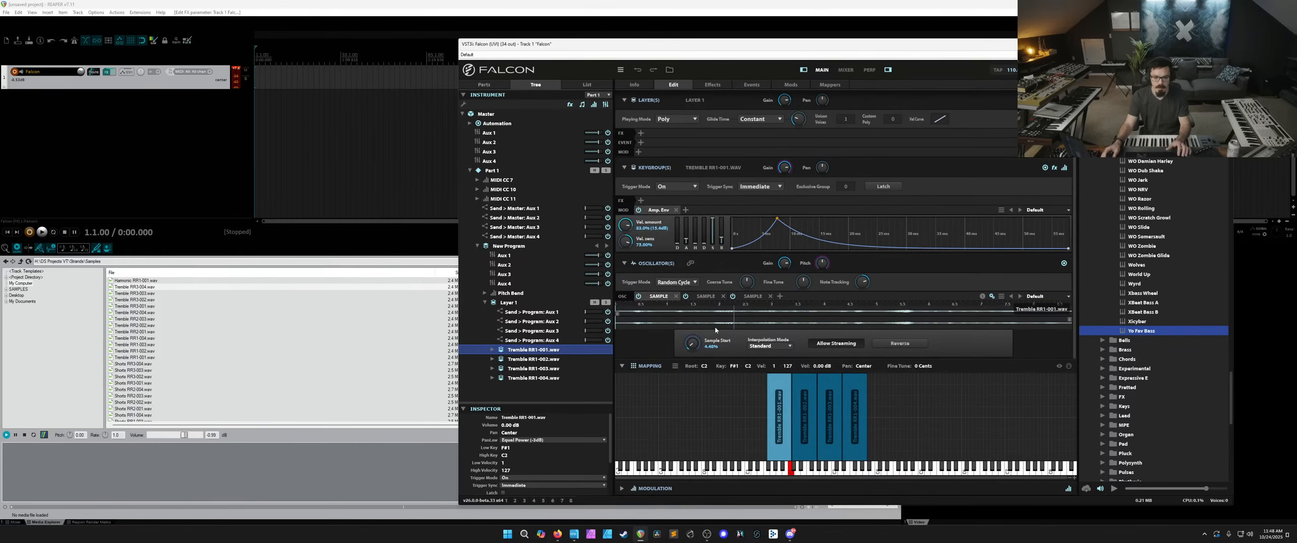
Select all four keygroups again and toggle the batch option Apply to all oscillators.
{"action": "key", "text": "ctrl+a"}
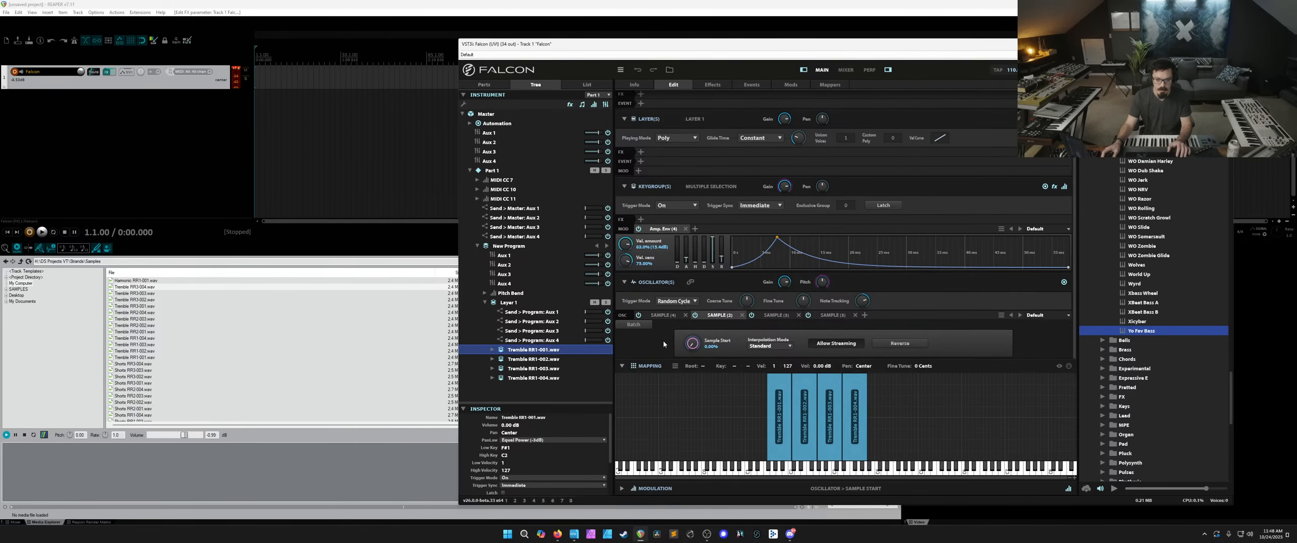
{"action": "left_click", "coordinate": [634, 325]}
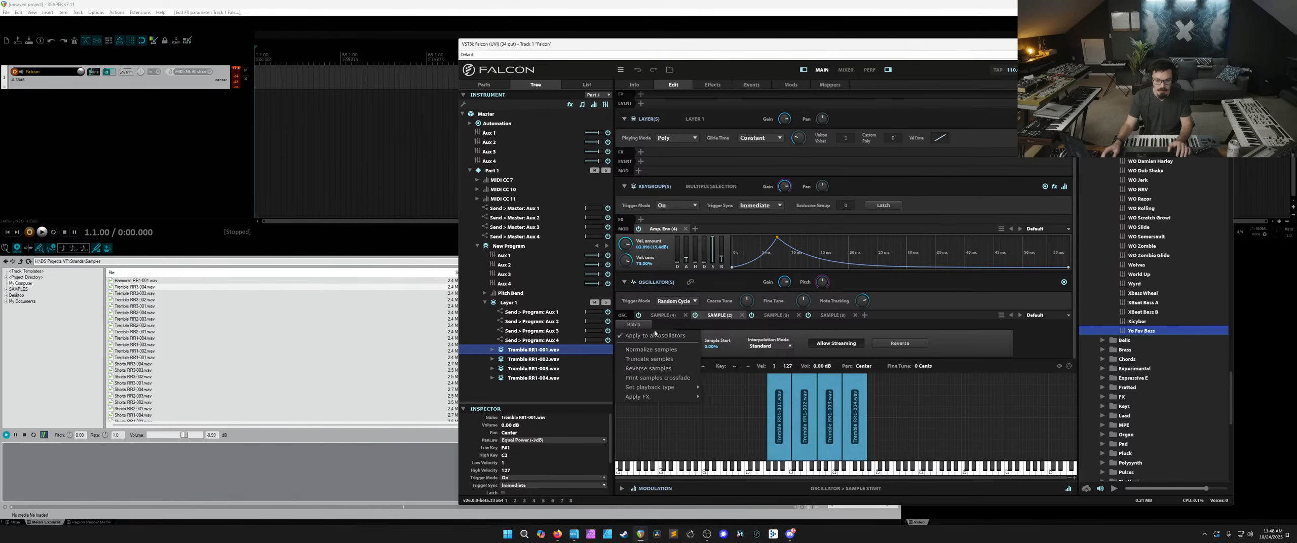
{"action": "left_click", "coordinate": [681, 337]}
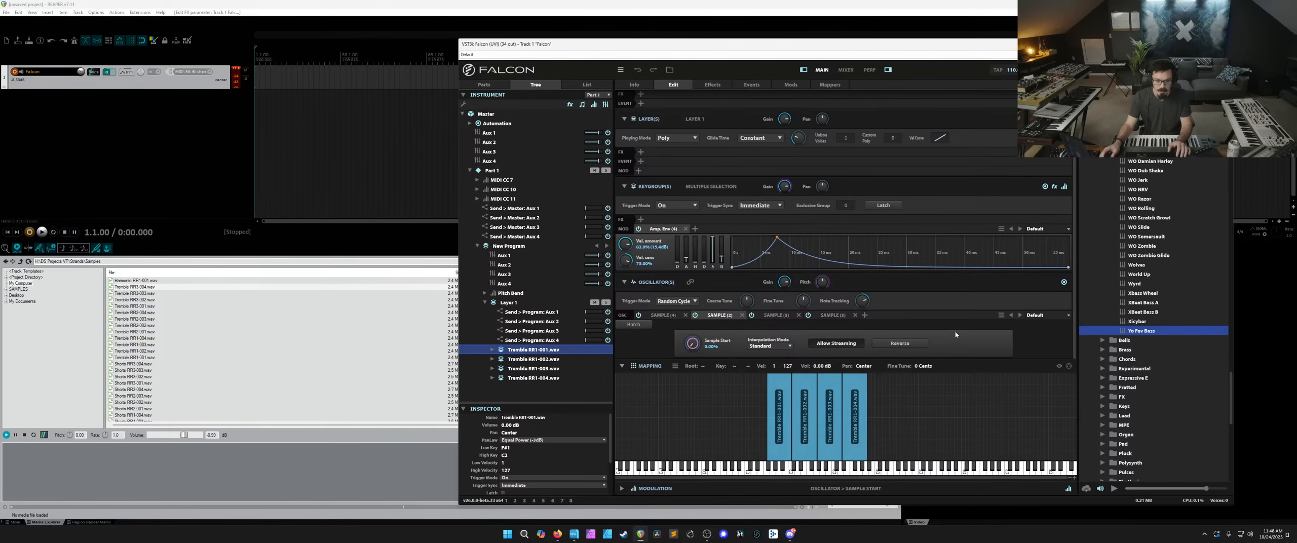
Add Random modulation to the second oscillator's Sample Start across all four keygroups.
{"action": "left_click", "coordinate": [668, 317]}
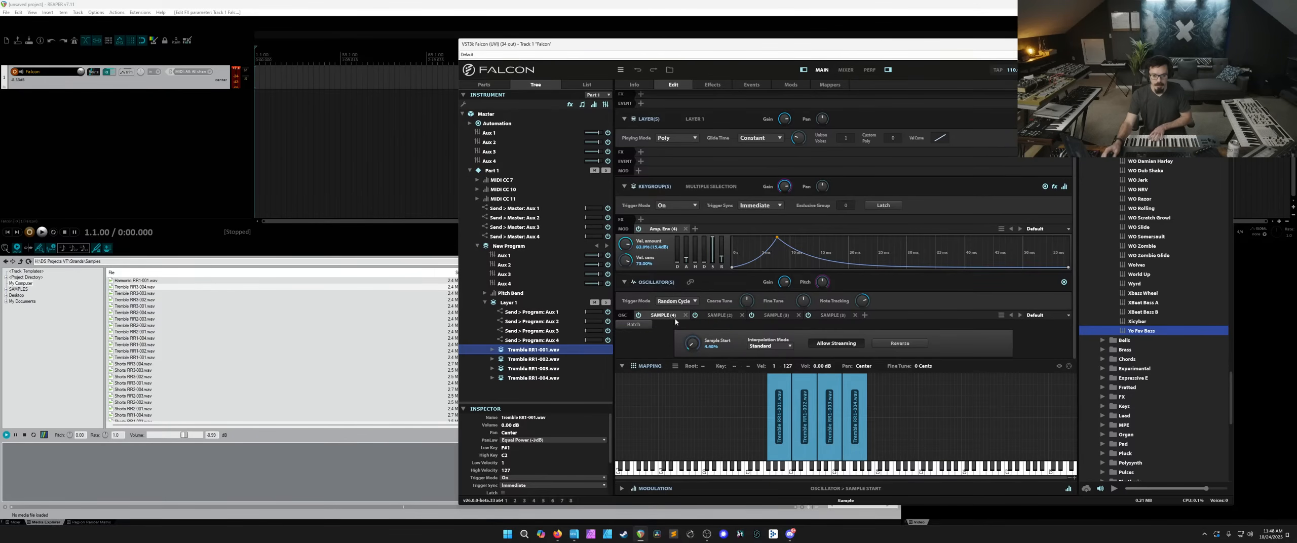
{"action": "left_click", "coordinate": [718, 315]}
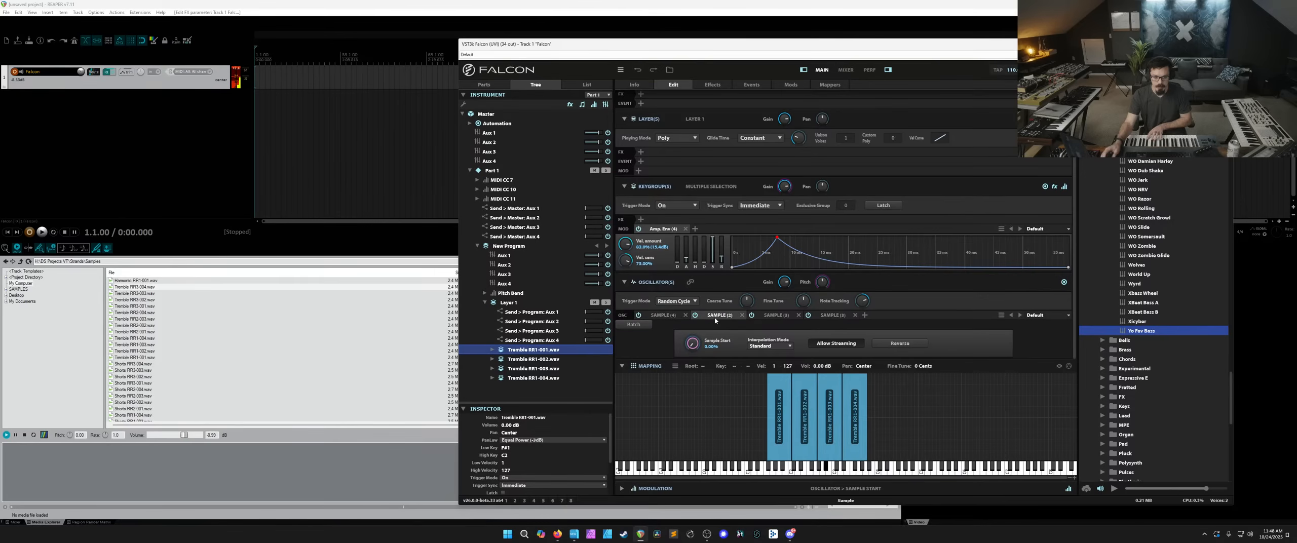
{"action": "right_click", "coordinate": [692, 344]}
{"action": "mouse_move", "coordinate": [678, 270]}
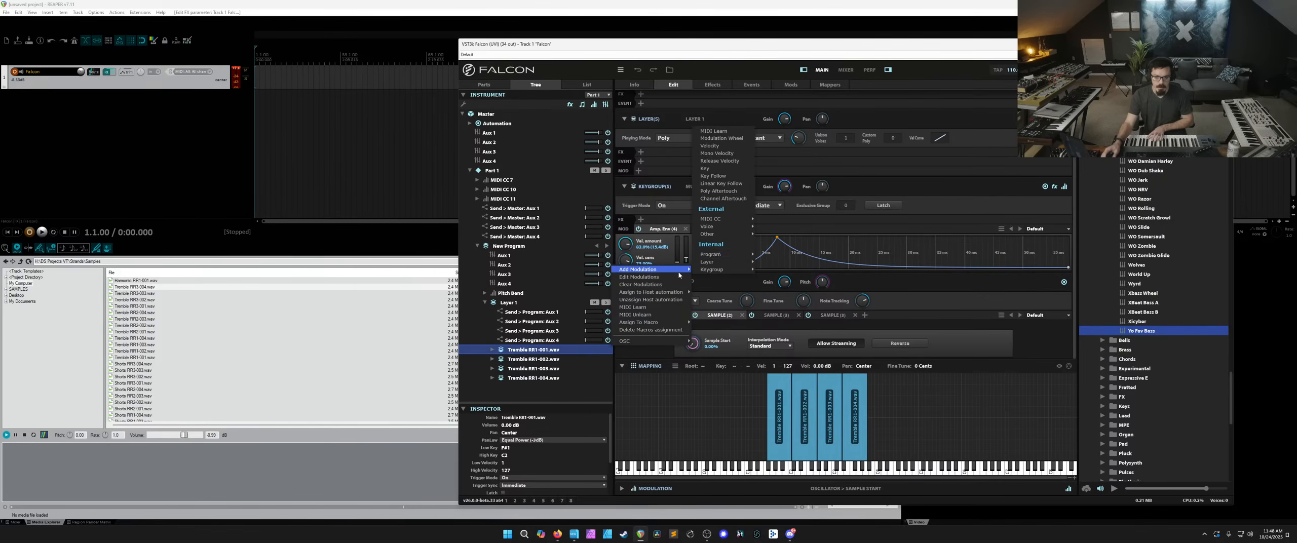
{"action": "mouse_move", "coordinate": [721, 220]}
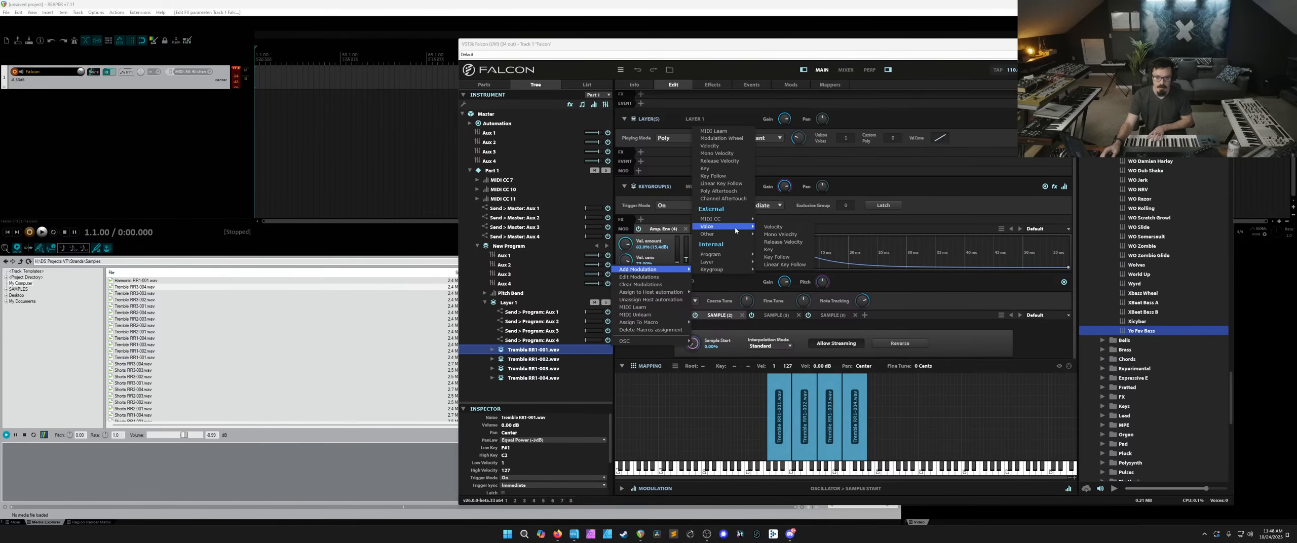
{"action": "left_click", "coordinate": [783, 255]}
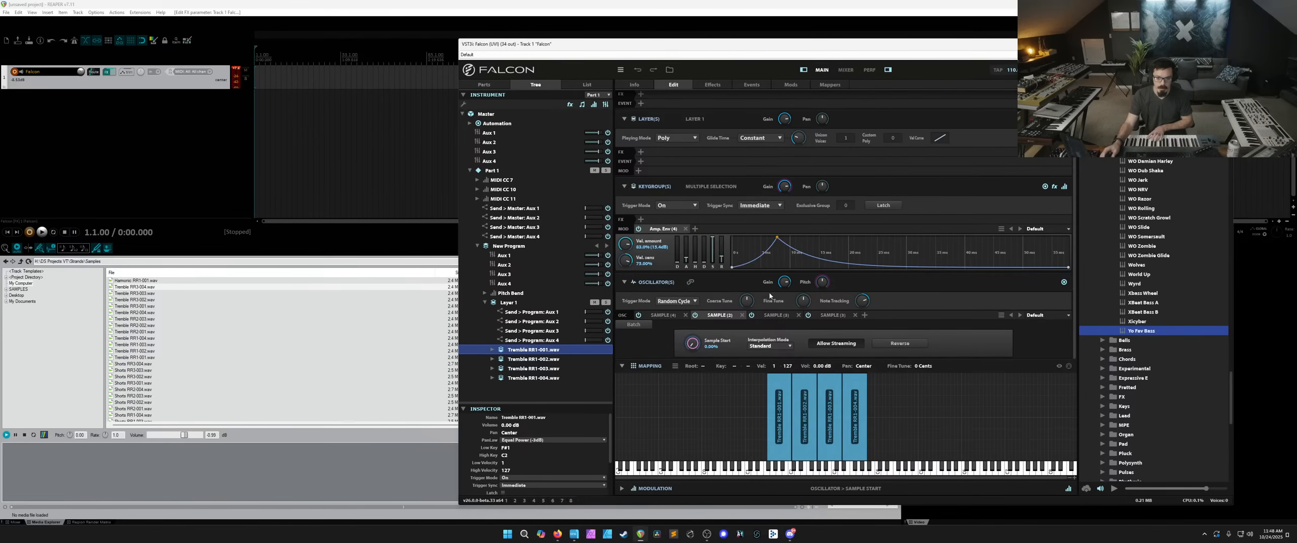
Add Random modulation to the Sample Start of the third and fourth oscillators across all four keygroups.
{"action": "right_click", "coordinate": [696, 350]}
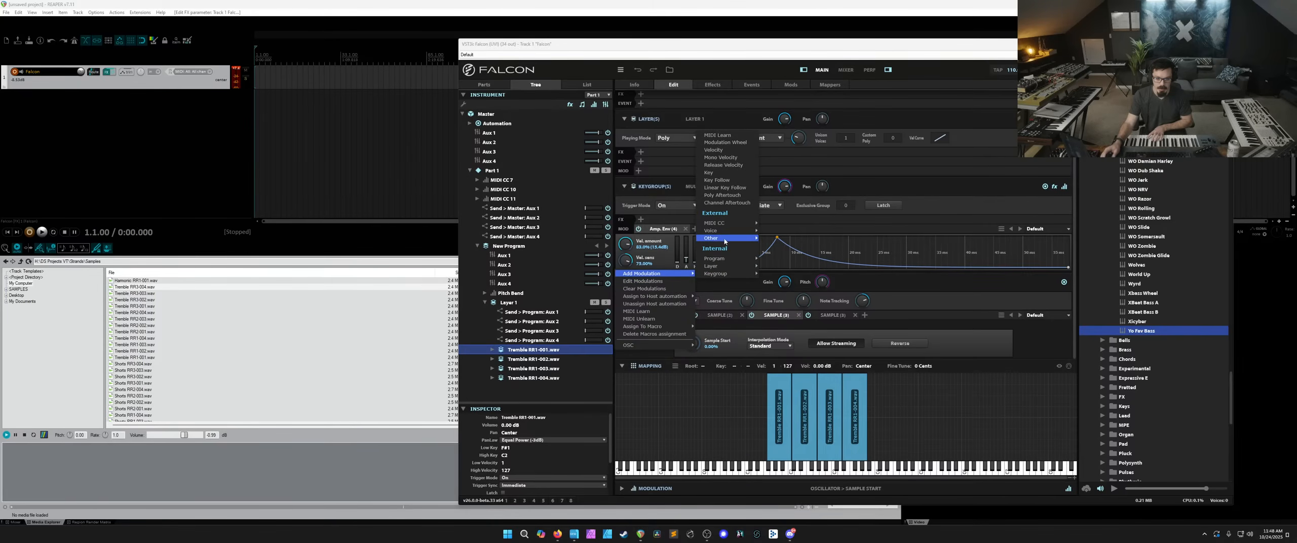
{"action": "mouse_move", "coordinate": [725, 242]}
{"action": "left_click", "coordinate": [788, 261]}
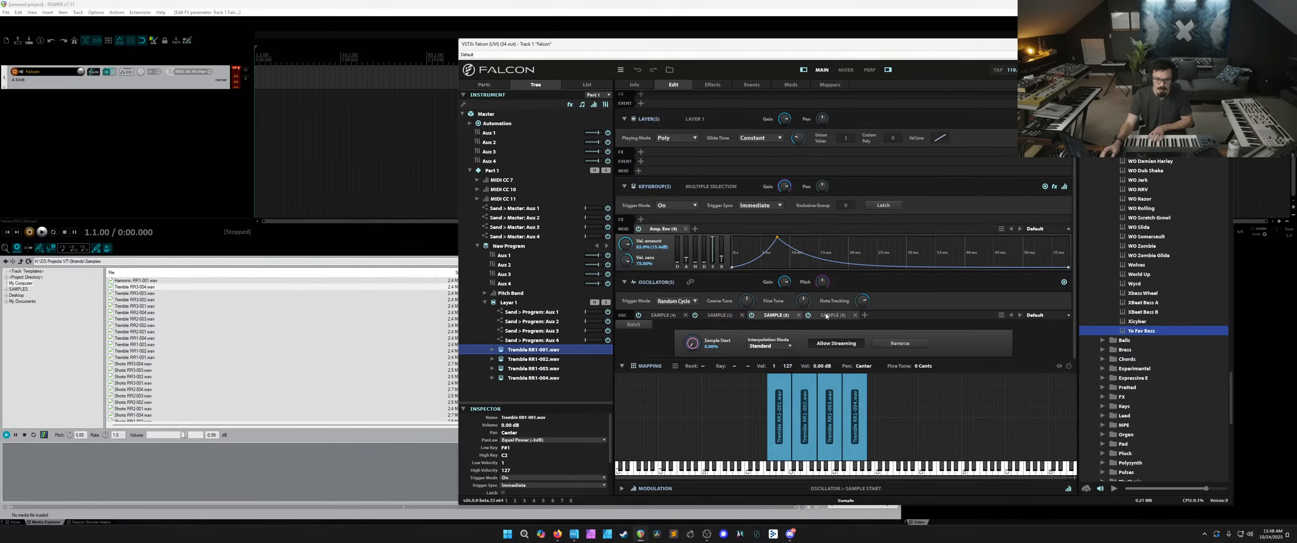
{"action": "right_click", "coordinate": [693, 346]}
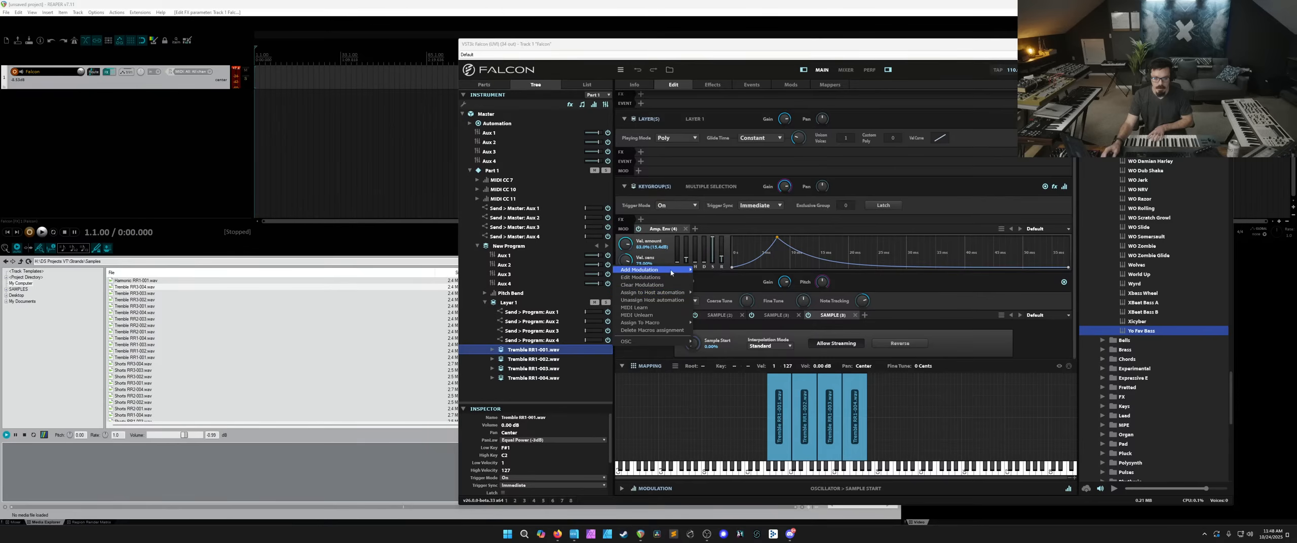
{"action": "mouse_move", "coordinate": [658, 270]}
{"action": "mouse_move", "coordinate": [729, 235]}
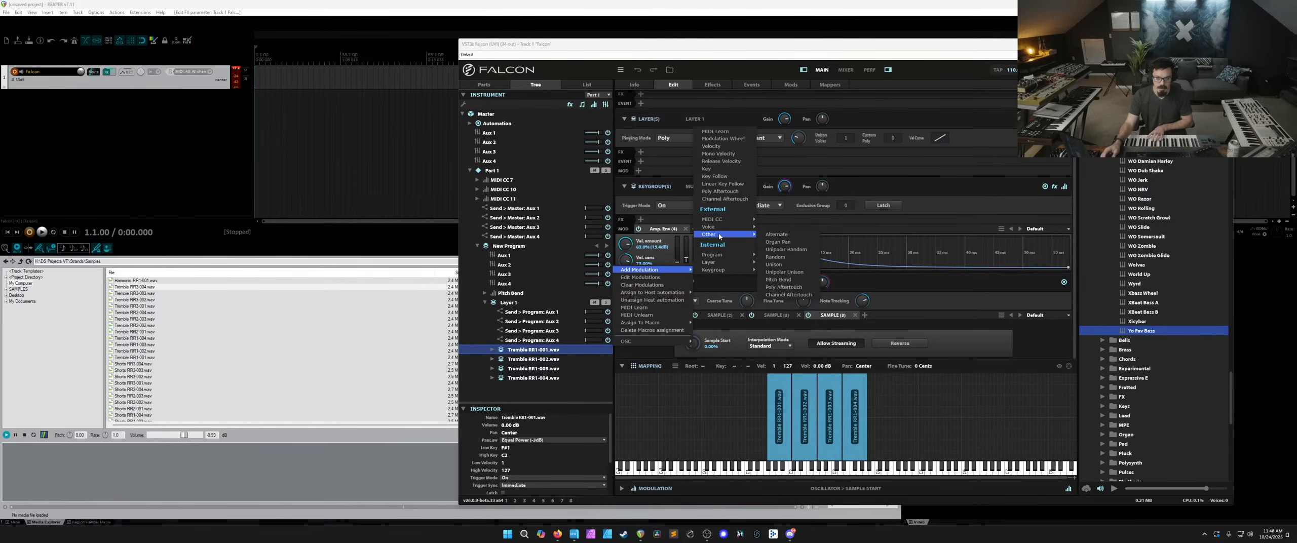
{"action": "left_click", "coordinate": [785, 249]}
Set the Sample Start Random modulation depth to about 0.17 on the second oscillator and similarly low on the third and fourth.
{"action": "right_click", "coordinate": [701, 346]}
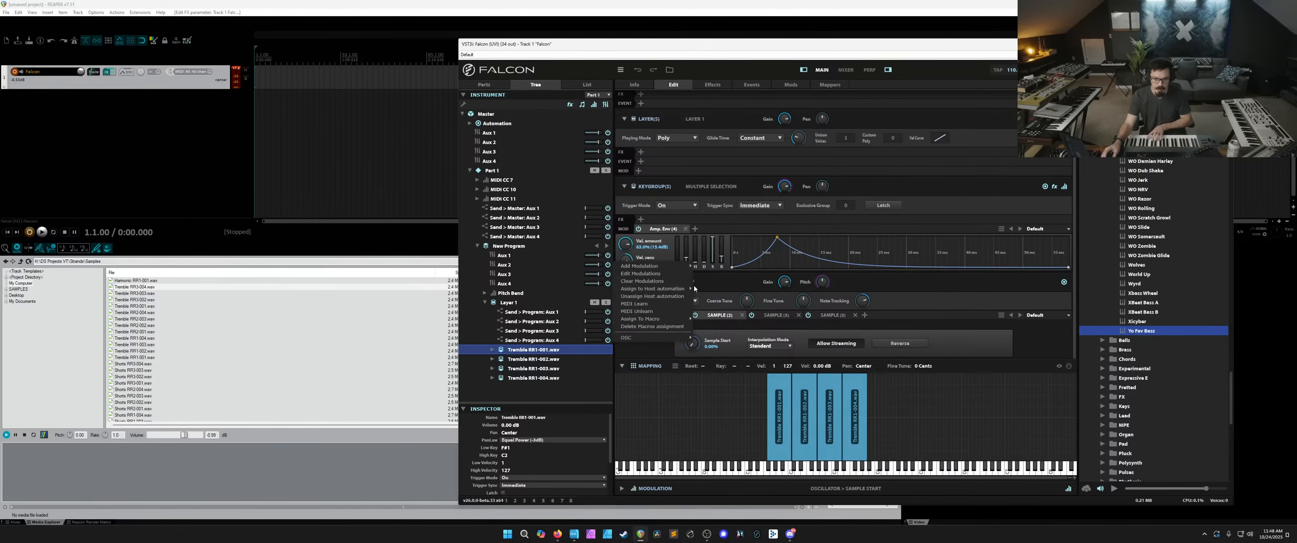
{"action": "left_click", "coordinate": [659, 275]}
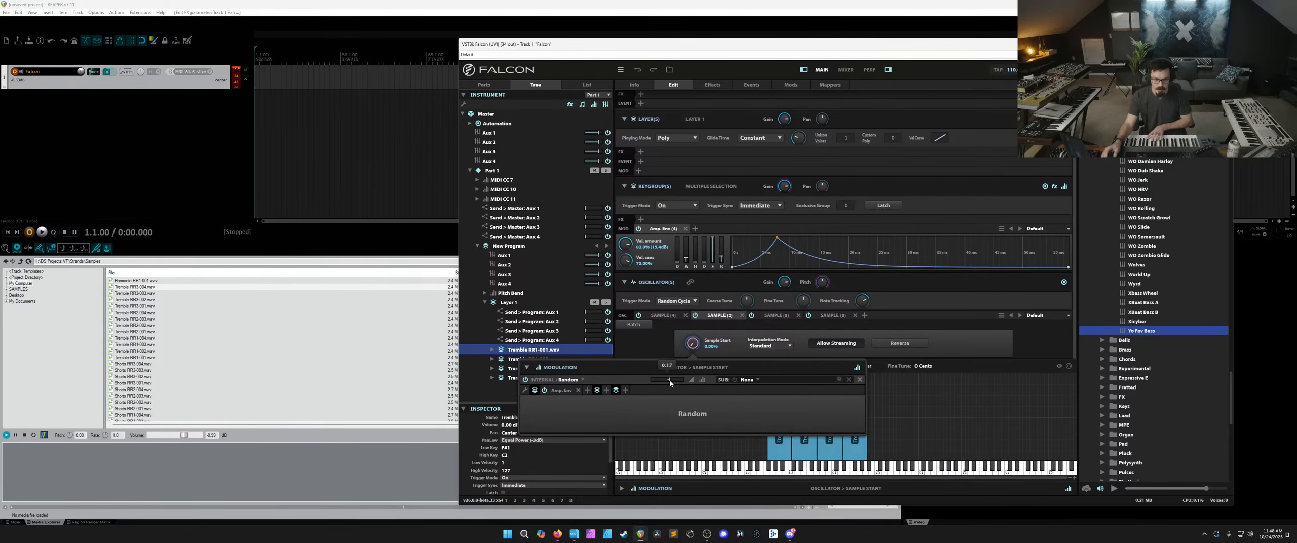
{"action": "left_click", "coordinate": [758, 319]}
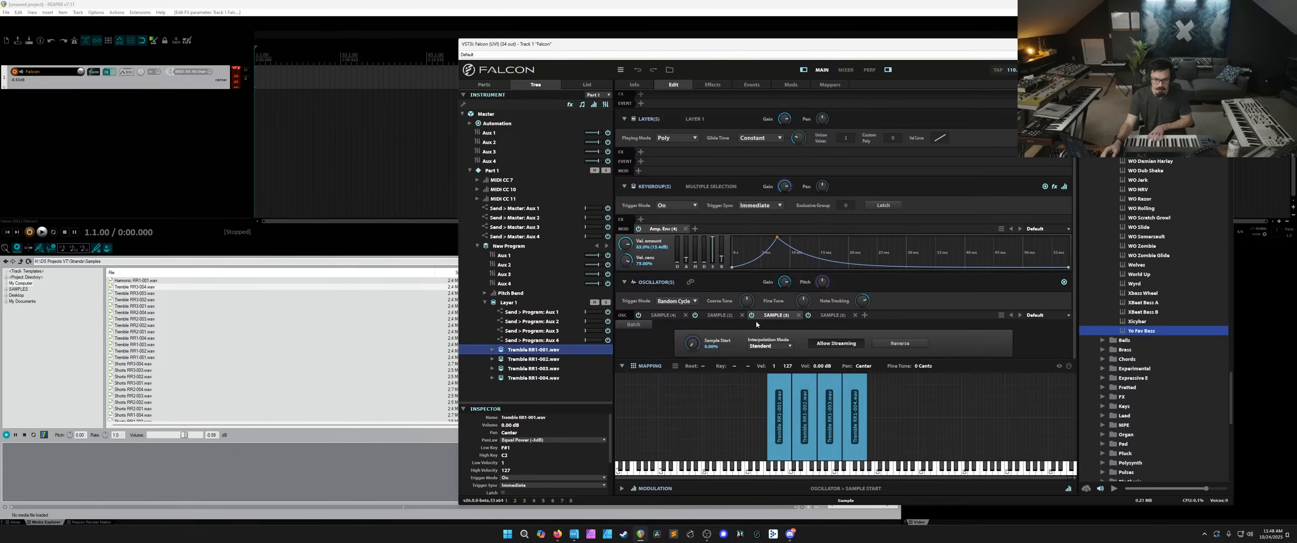
{"action": "right_click", "coordinate": [693, 345]}
{"action": "left_click", "coordinate": [665, 279]}
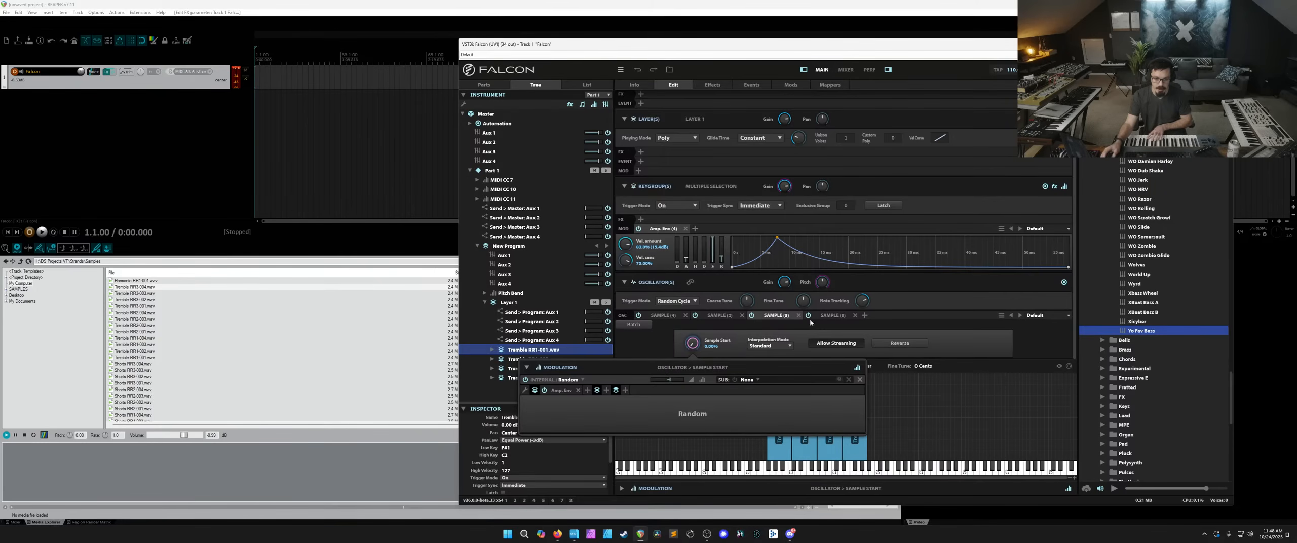
{"action": "left_click", "coordinate": [832, 315]}
{"action": "right_click", "coordinate": [692, 343]}
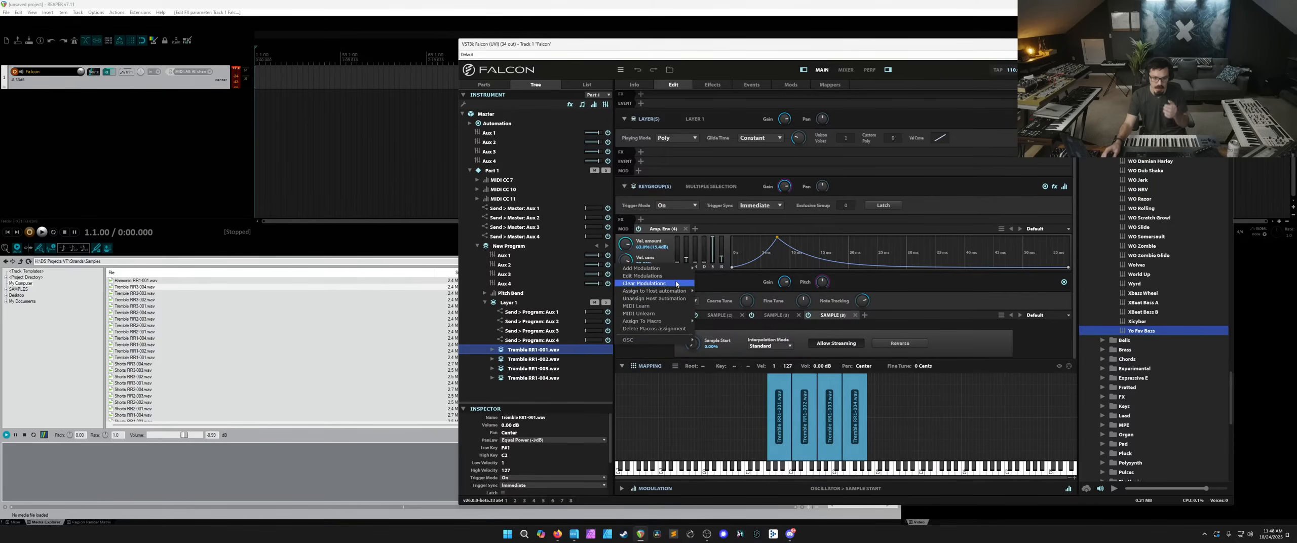
{"action": "left_click", "coordinate": [674, 276]}
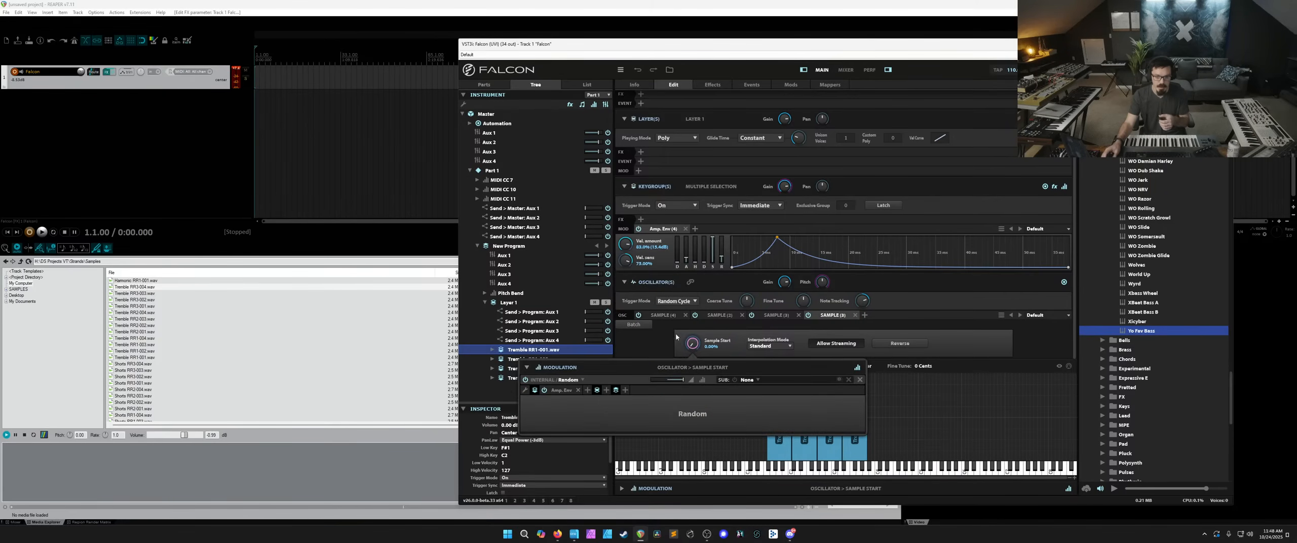
{"action": "left_click_drag", "start_coordinate": [682, 379], "coordinate": [670, 383]}
{"action": "left_click", "coordinate": [662, 315]}
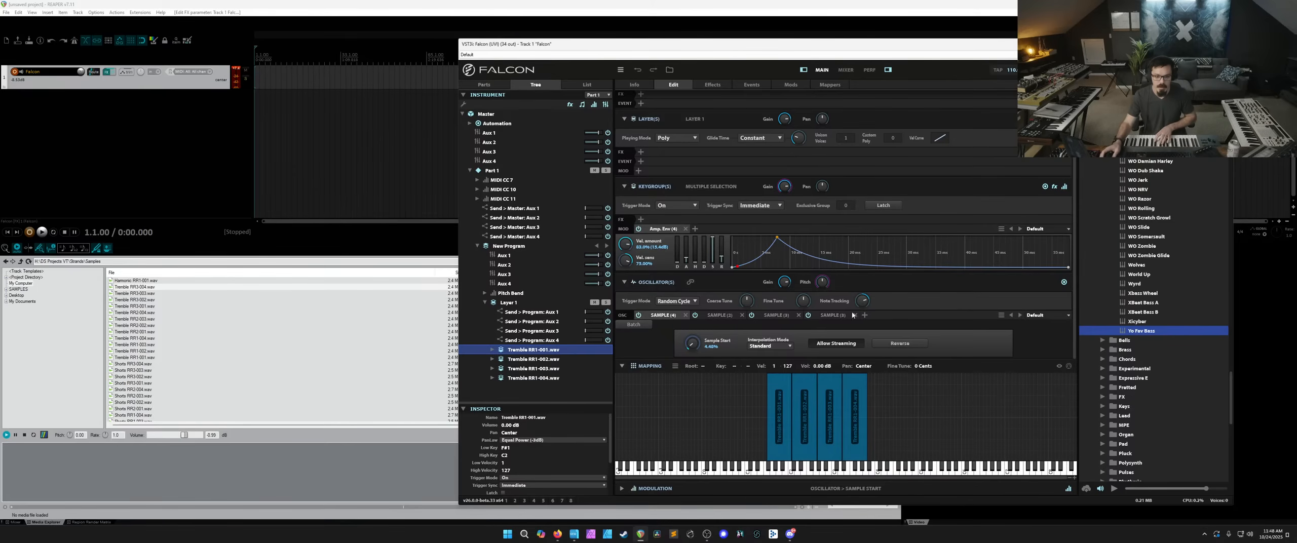
Insert a Maximizer effect on the program and lower its Threshold to about -22 dB.
{"action": "scroll", "coordinate": [838, 186], "scroll_direction": "up", "scroll_amount": 1}
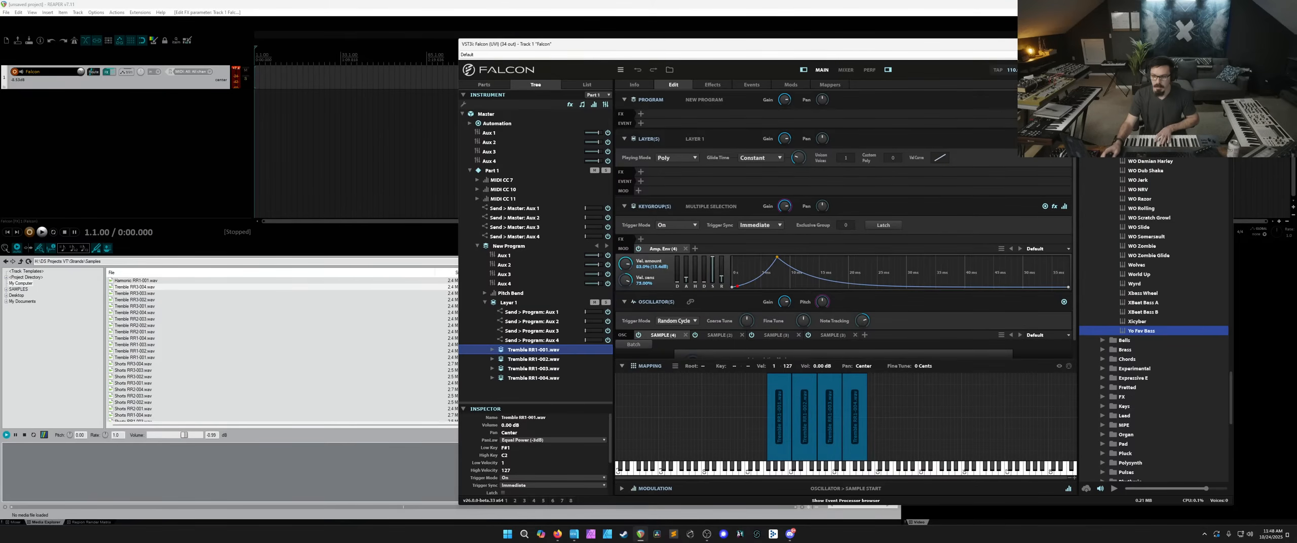
{"action": "left_click", "coordinate": [1054, 206]}
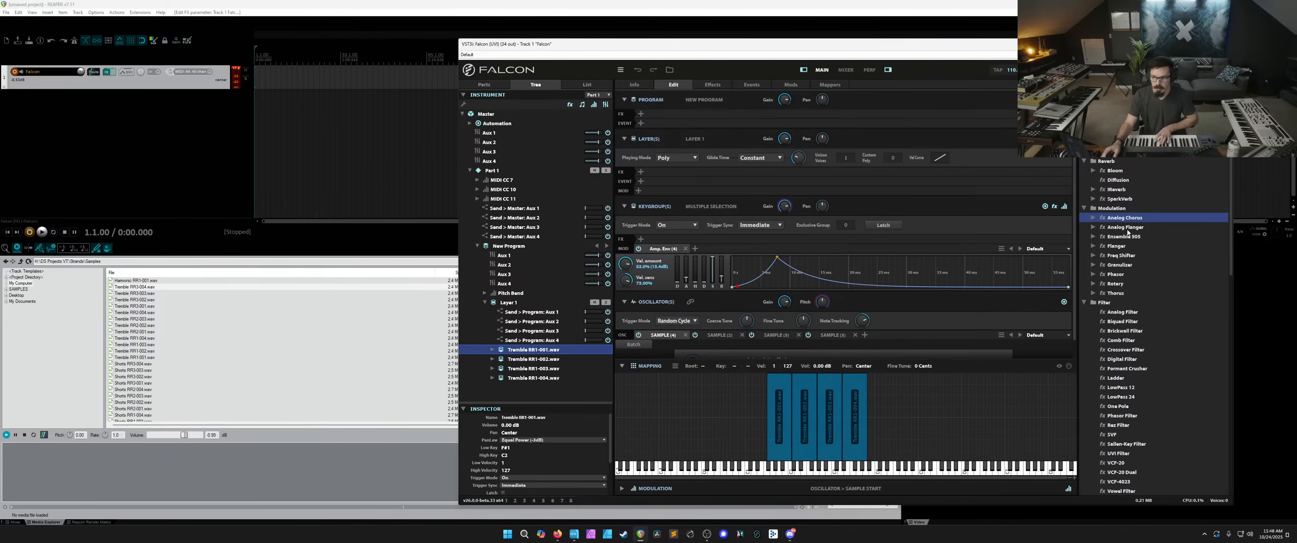
{"action": "scroll", "coordinate": [1133, 290], "scroll_direction": "down", "scroll_amount": 8}
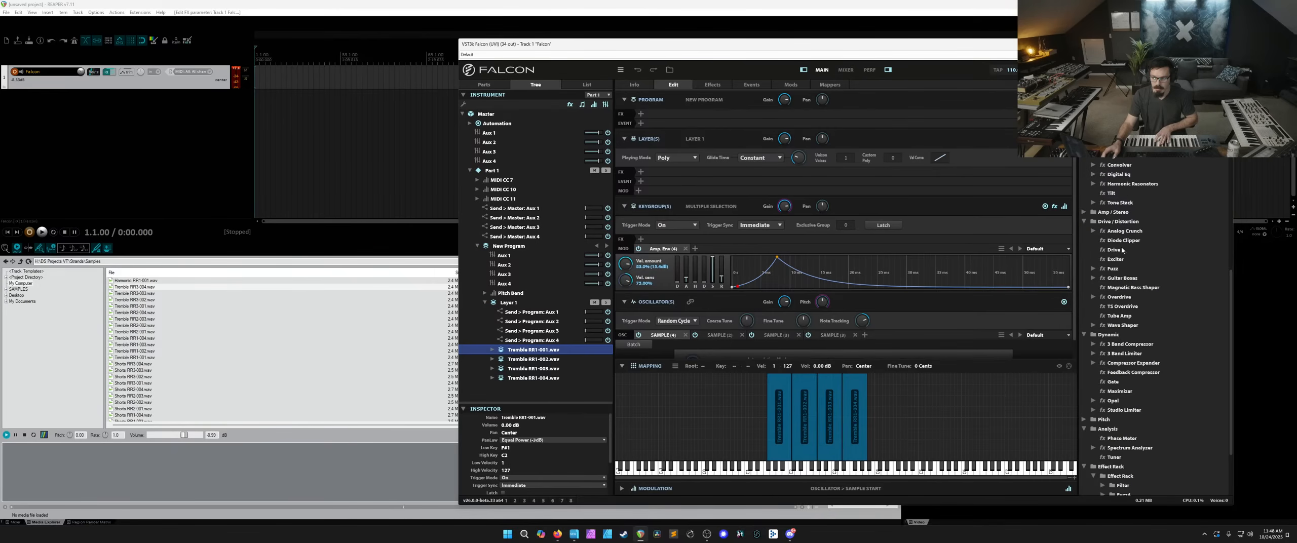
{"action": "left_click_drag", "start_coordinate": [1119, 391], "coordinate": [693, 192]}
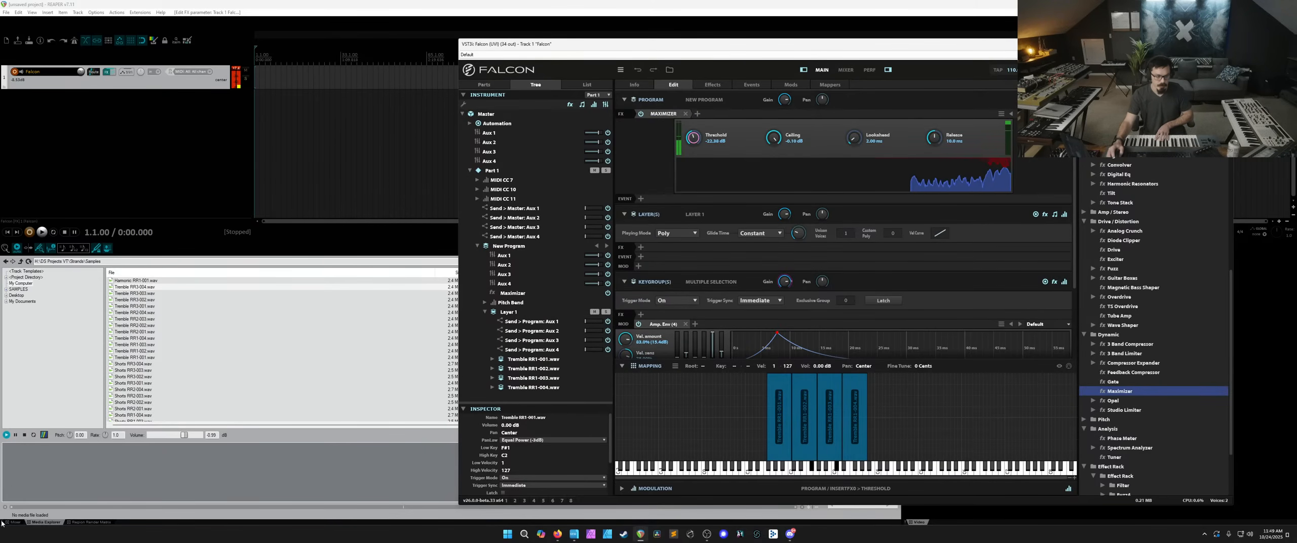
Switch to REAPER's mixer and lower the Falcon track's volume to about -11 dB.
{"action": "left_click", "coordinate": [16, 522]}
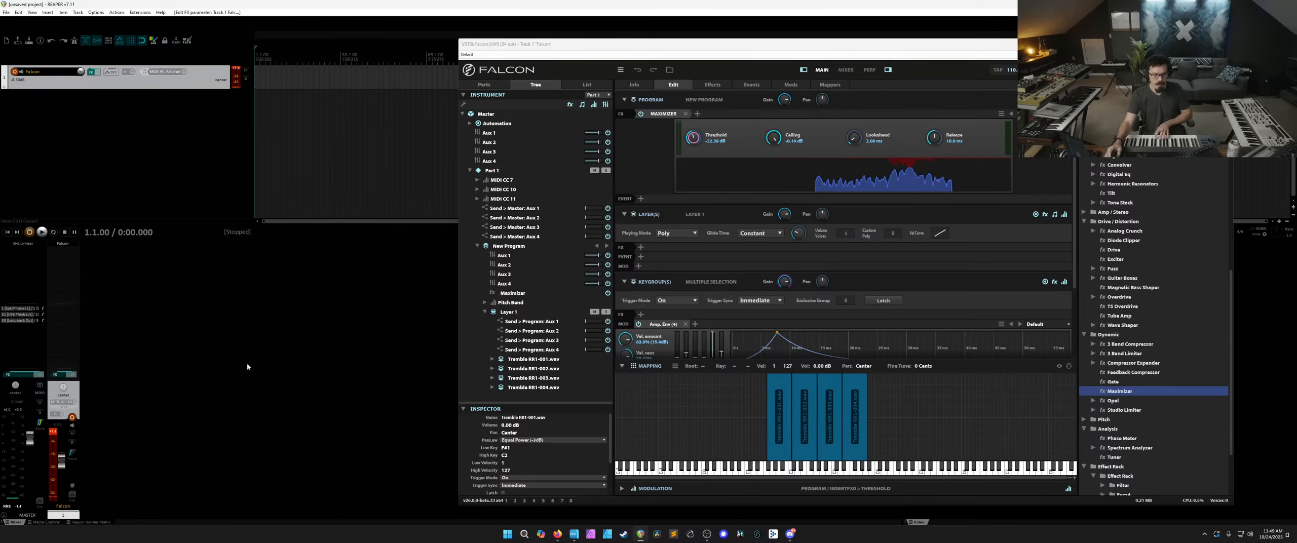
{"action": "scroll", "coordinate": [59, 452], "scroll_direction": "down", "scroll_amount": 3}
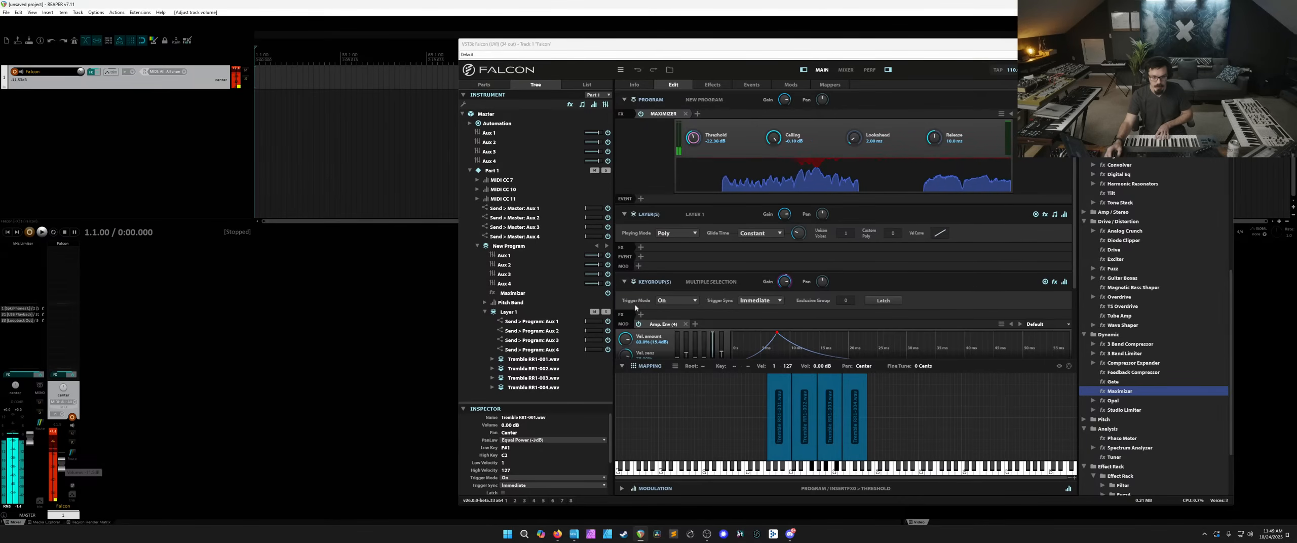
In Falcon, lengthen the amp envelope's attack keygroup by keygroup, about 150 ms on Tremble RR1-004, and raise that keygroup's velocity amount.
{"action": "scroll", "coordinate": [683, 291], "scroll_direction": "down", "scroll_amount": 2}
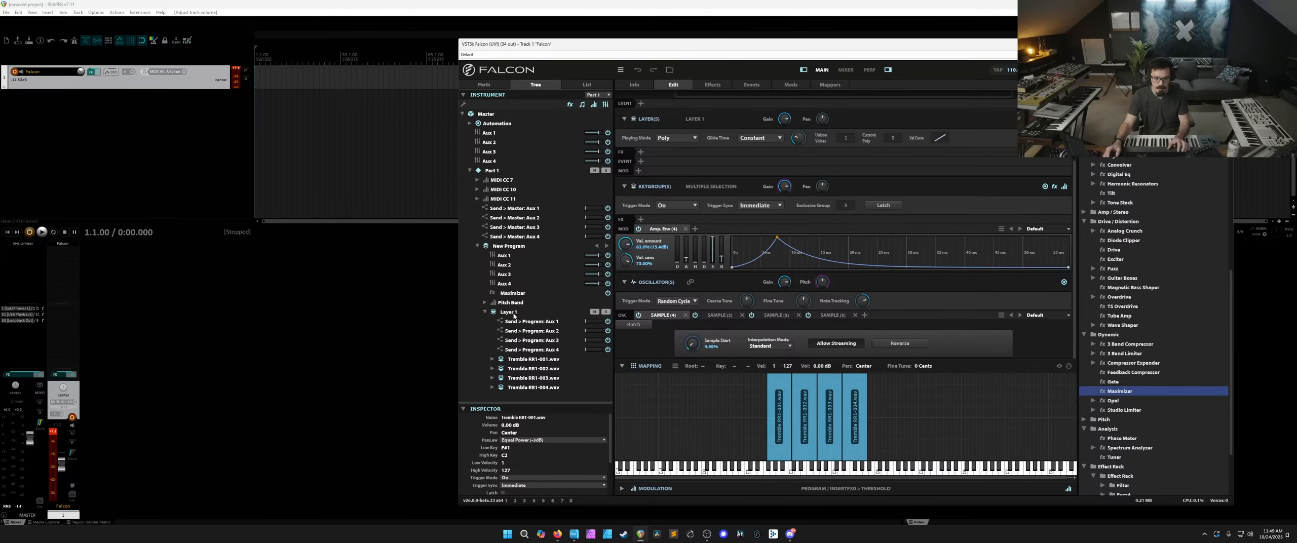
{"action": "left_click", "coordinate": [513, 313]}
{"action": "left_click", "coordinate": [525, 386]}
{"action": "key", "text": "Up"}
{"action": "key", "text": "Up"}
{"action": "key", "text": "Up"}
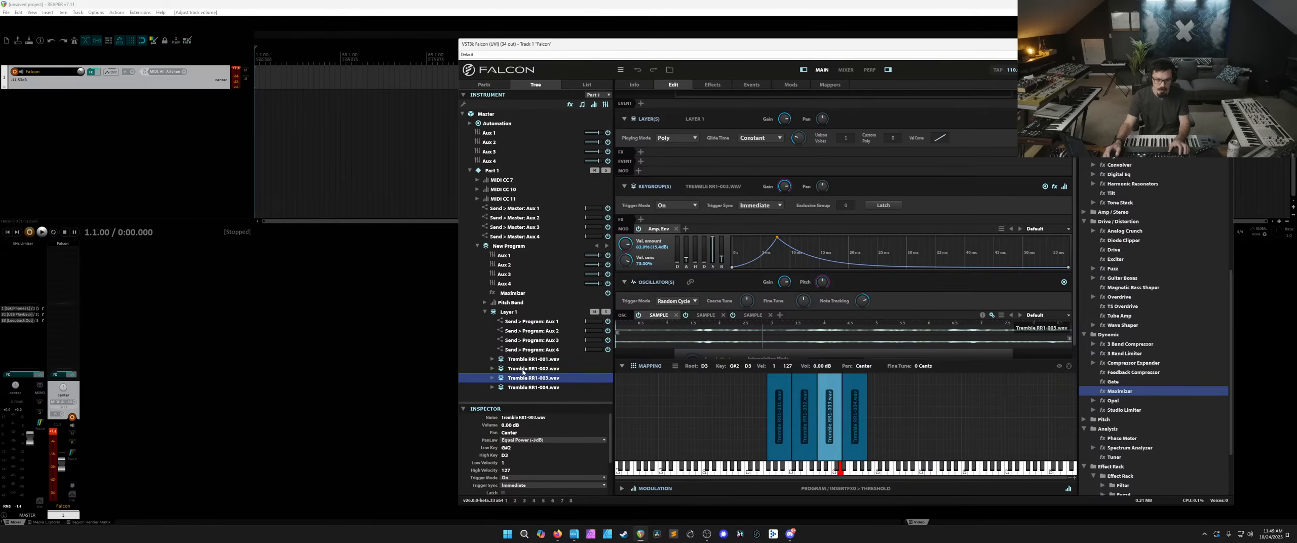
{"action": "left_click", "coordinate": [525, 378]}
{"action": "left_click", "coordinate": [483, 85]}
{"action": "key", "text": "ctrl+a"}
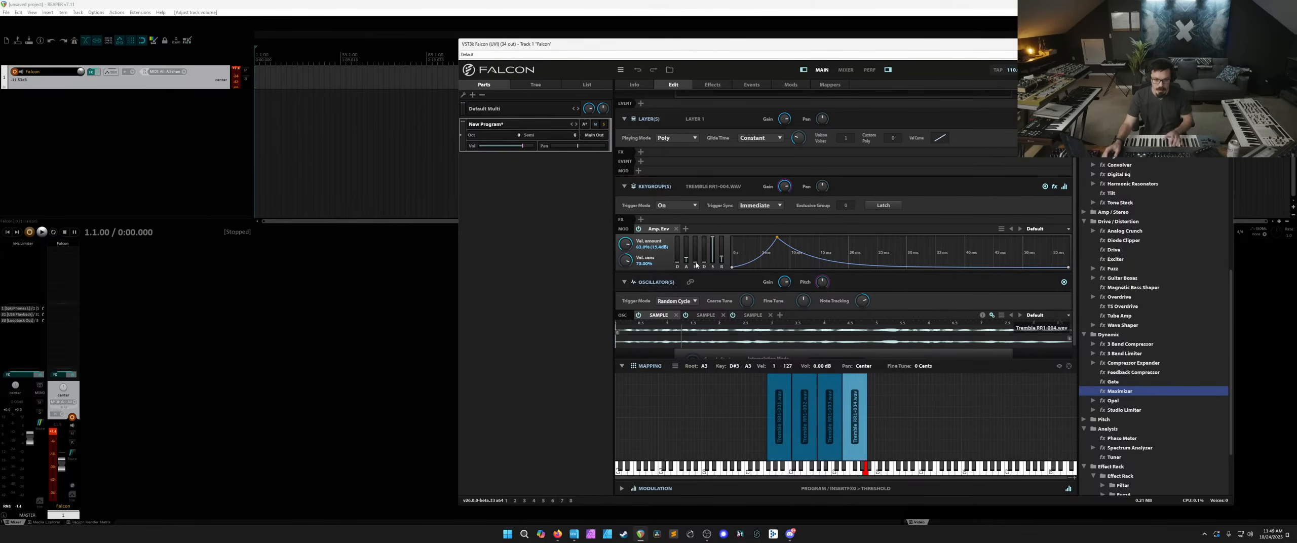
{"action": "left_click_drag", "start_coordinate": [686, 261], "coordinate": [687, 255]}
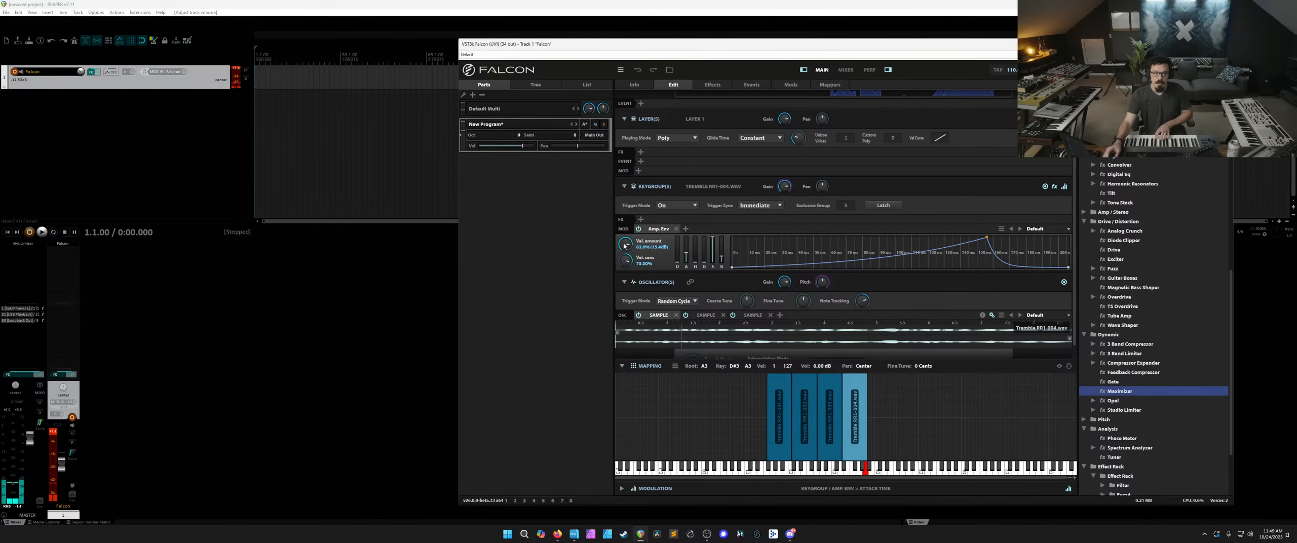
{"action": "scroll", "coordinate": [624, 245], "scroll_direction": "up", "scroll_amount": 2}
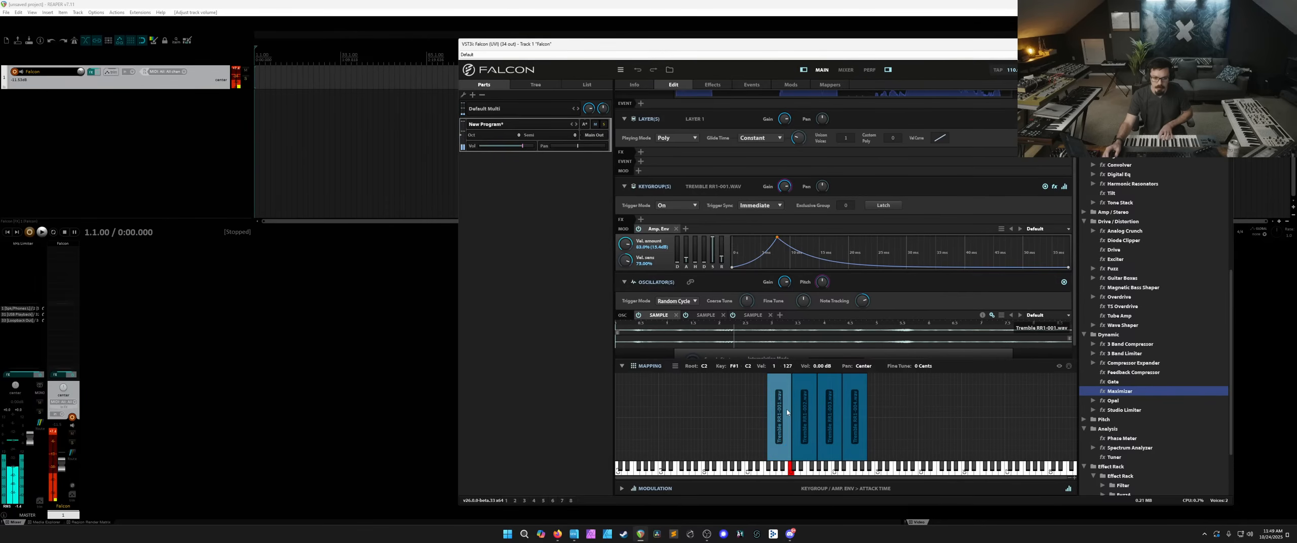
{"action": "left_click_drag", "start_coordinate": [686, 259], "coordinate": [686, 253]}
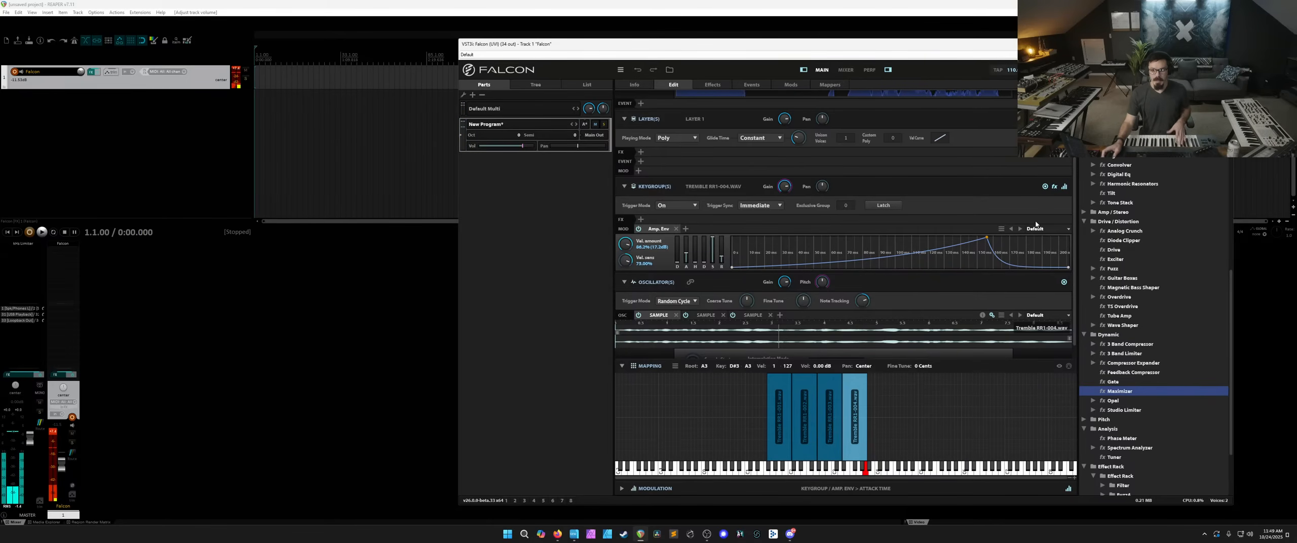
Insert the IReverb effect on the program ahead of the Maximizer.
{"action": "scroll", "coordinate": [1035, 224], "scroll_direction": "up", "scroll_amount": 2}
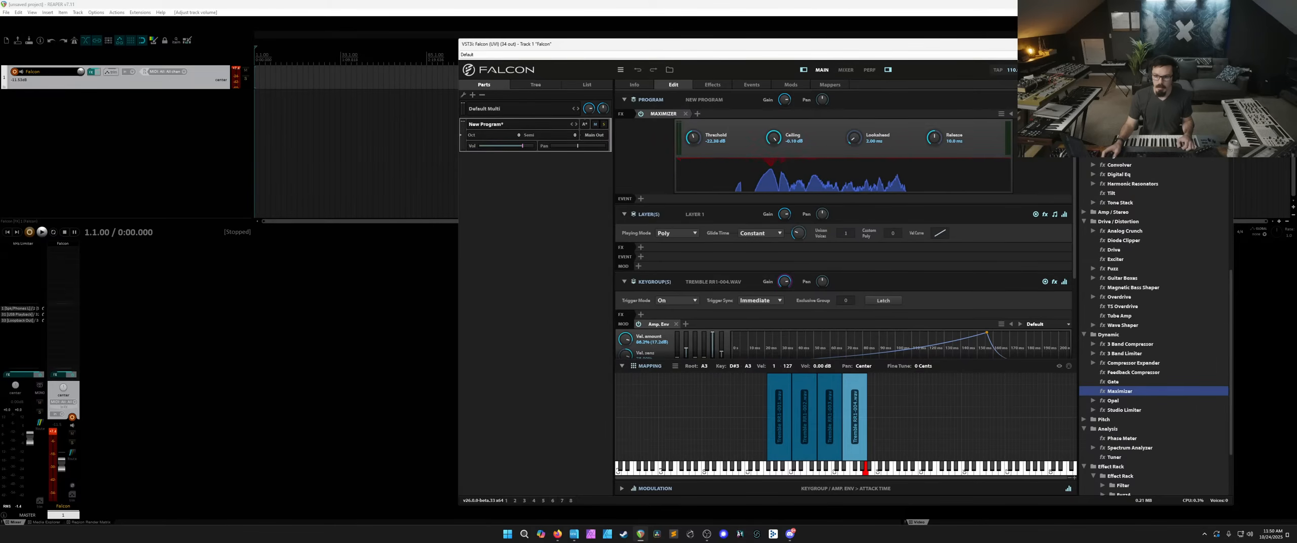
{"action": "scroll", "coordinate": [1092, 413], "scroll_direction": "down", "scroll_amount": 10}
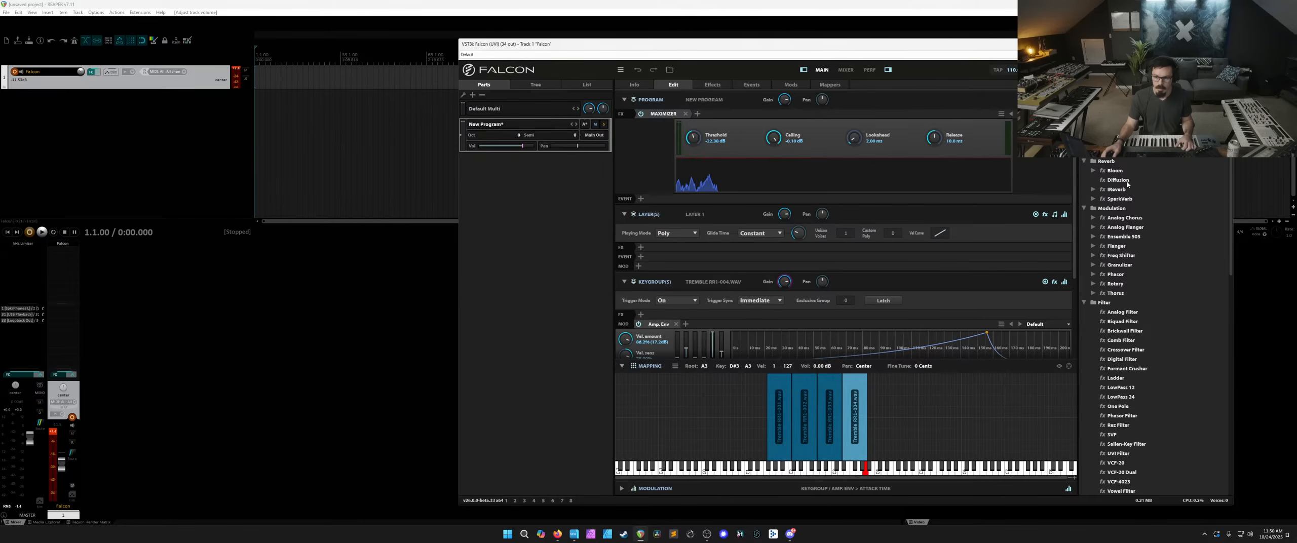
{"action": "left_click_drag", "start_coordinate": [1127, 191], "coordinate": [649, 118]}
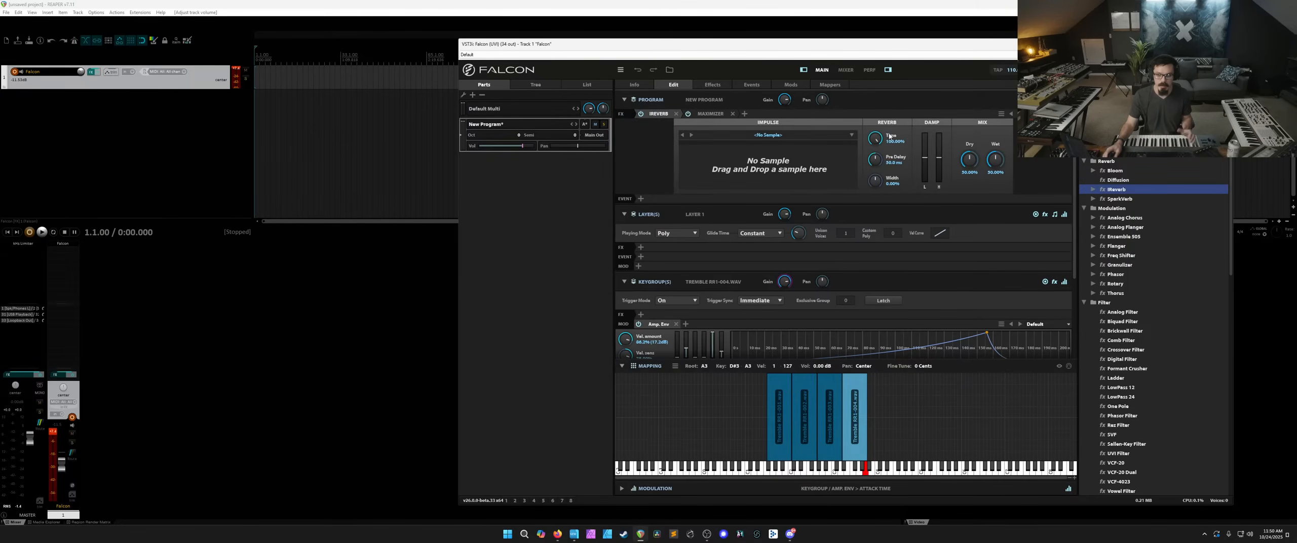
Load the 03 Music Hall impulse from the medium acoustic spaces into IReverb and lower its Wet level.
{"action": "left_click", "coordinate": [814, 133]}
{"action": "mouse_move", "coordinate": [791, 159]}
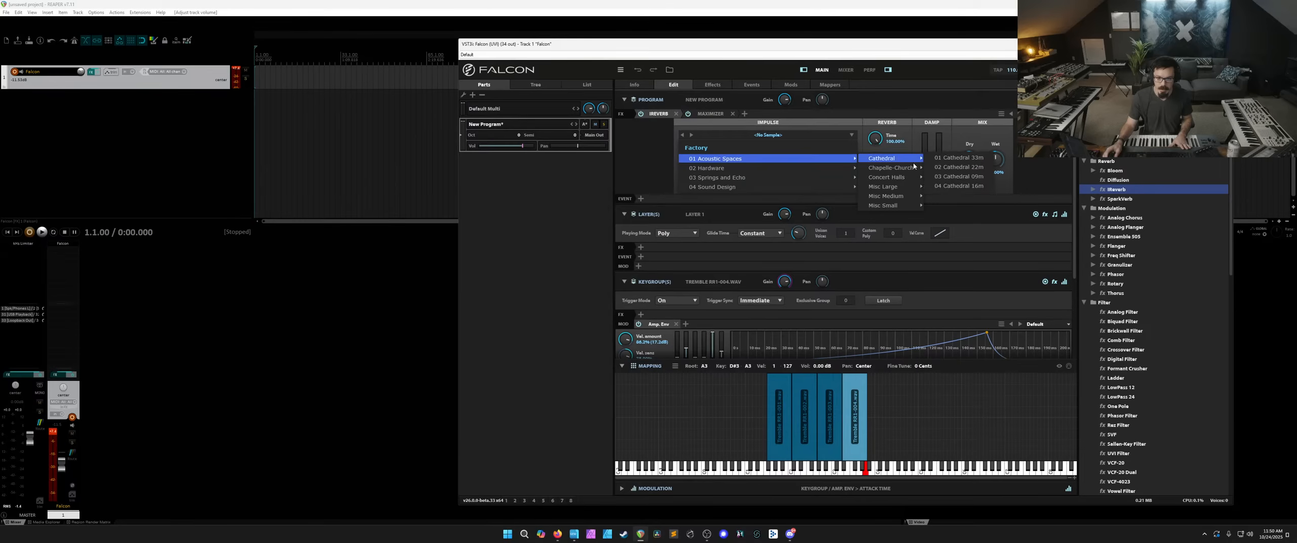
{"action": "mouse_move", "coordinate": [891, 197]}
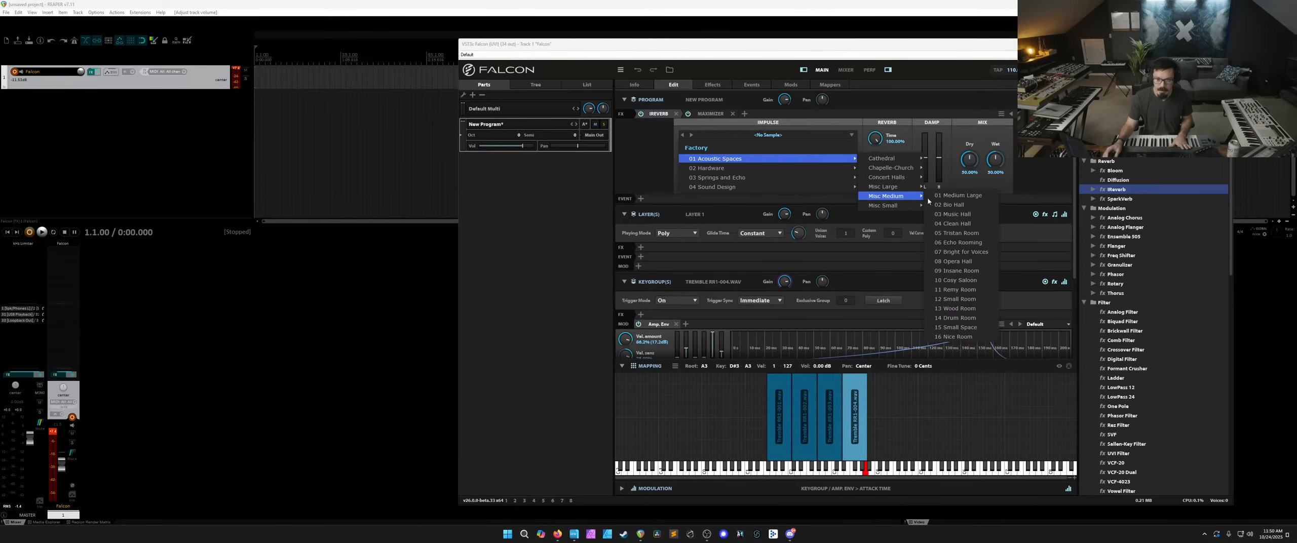
{"action": "left_click", "coordinate": [970, 215]}
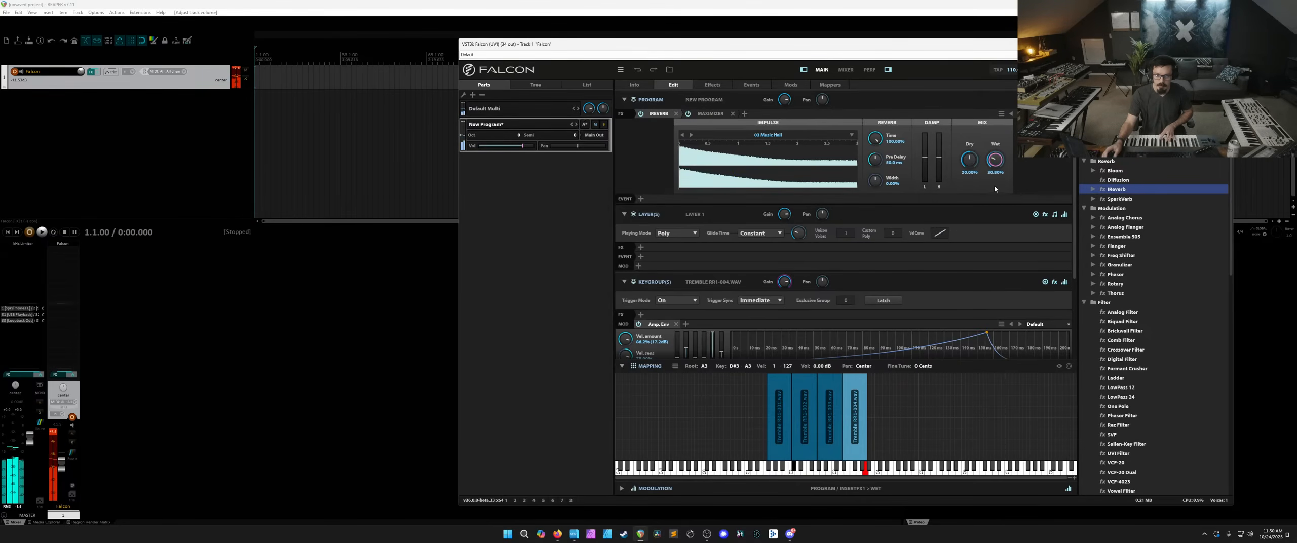
{"action": "left_click_drag", "start_coordinate": [994, 189], "coordinate": [991, 170]}
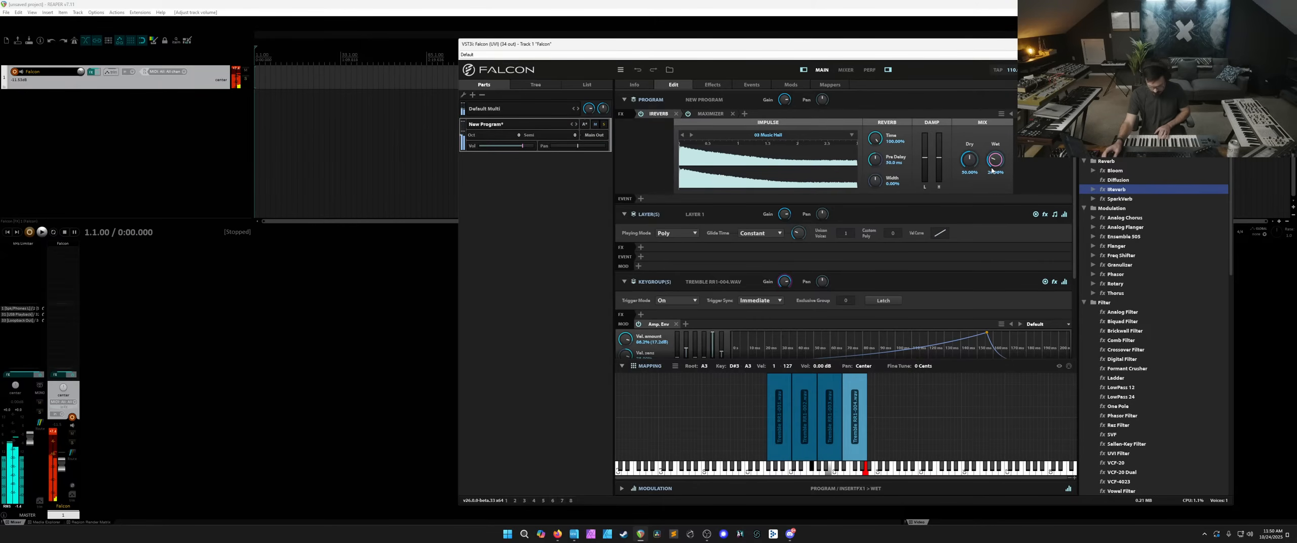
Select all four Tremble keygroups together and lengthen the amp envelope's attack to about 500 ms, with a much slower decay.
{"action": "scroll", "coordinate": [1044, 166], "scroll_direction": "down", "scroll_amount": 3}
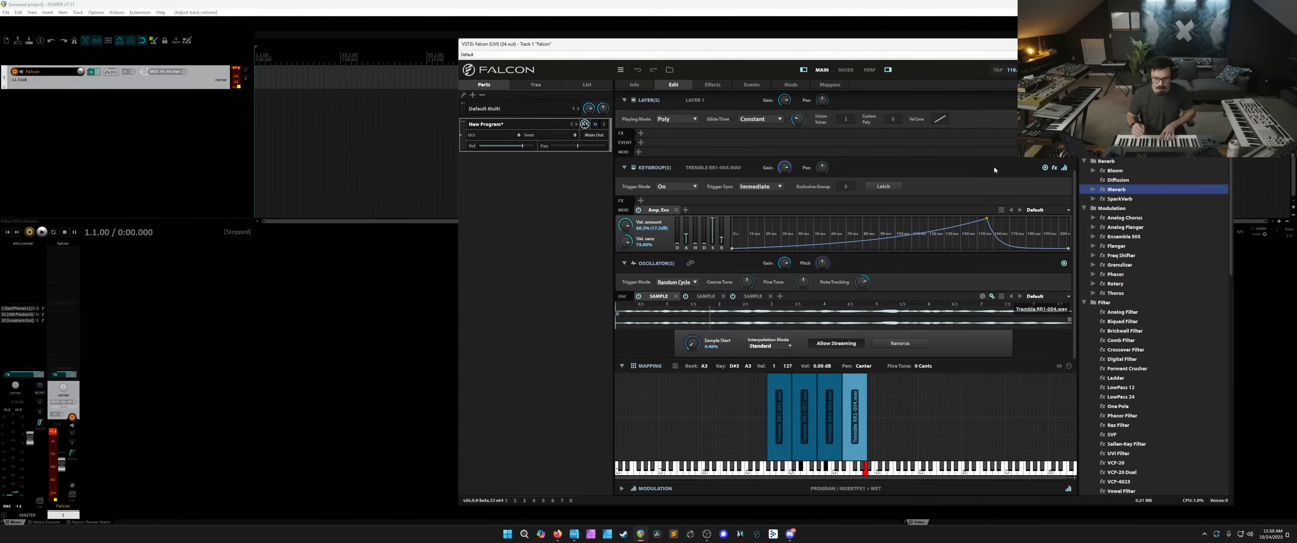
{"action": "left_click", "coordinate": [799, 413]}
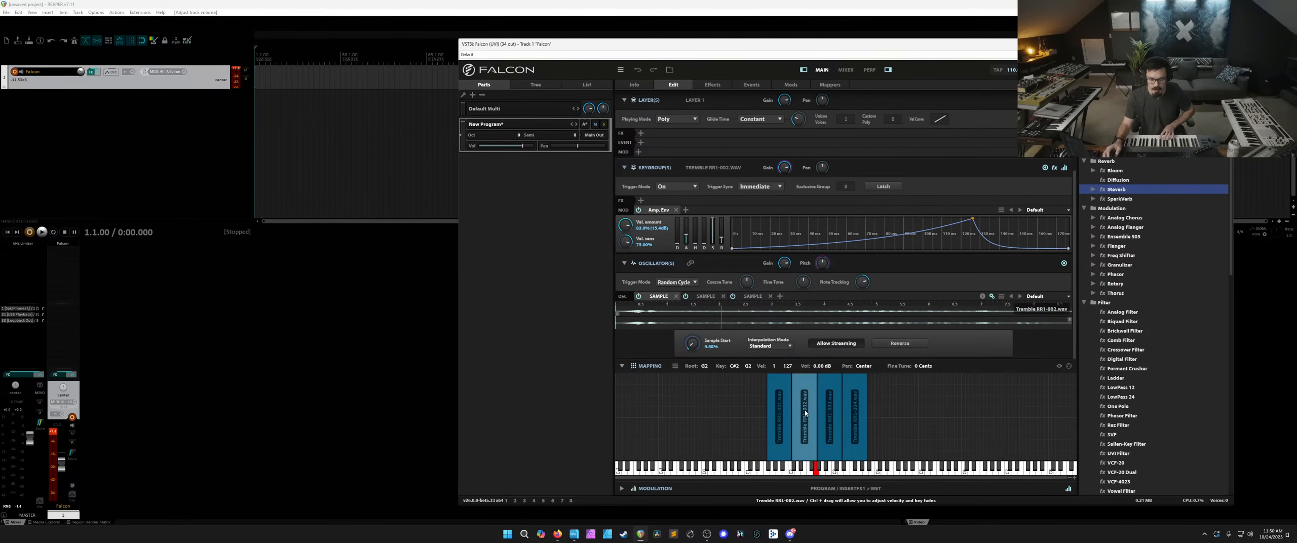
{"action": "left_click", "coordinate": [824, 413]}
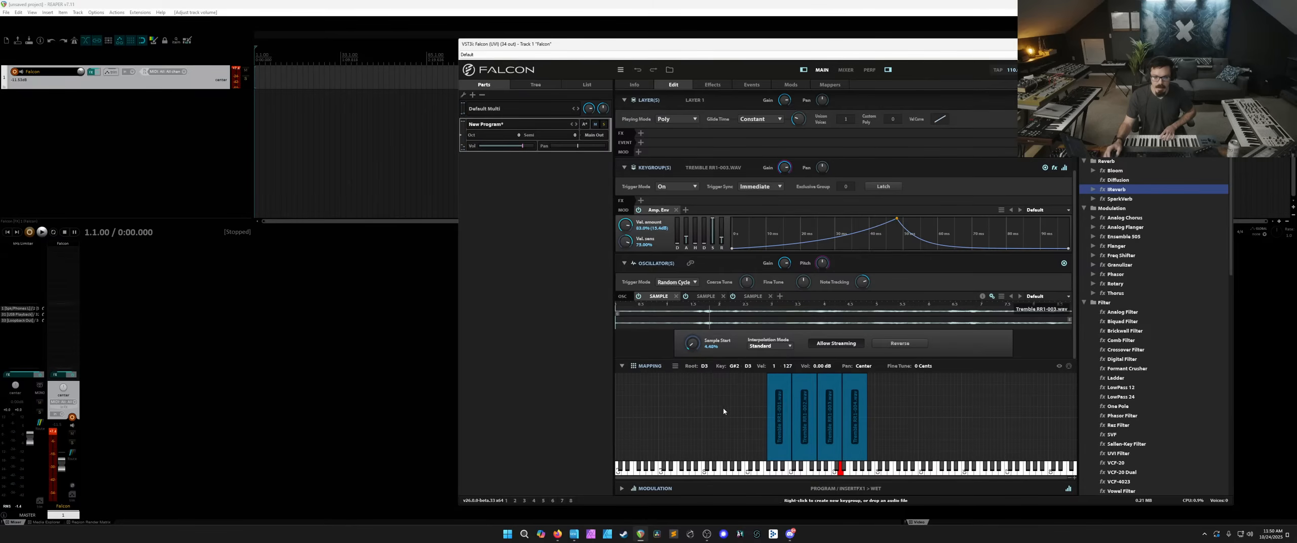
{"action": "left_click_drag", "start_coordinate": [723, 407], "coordinate": [850, 376]}
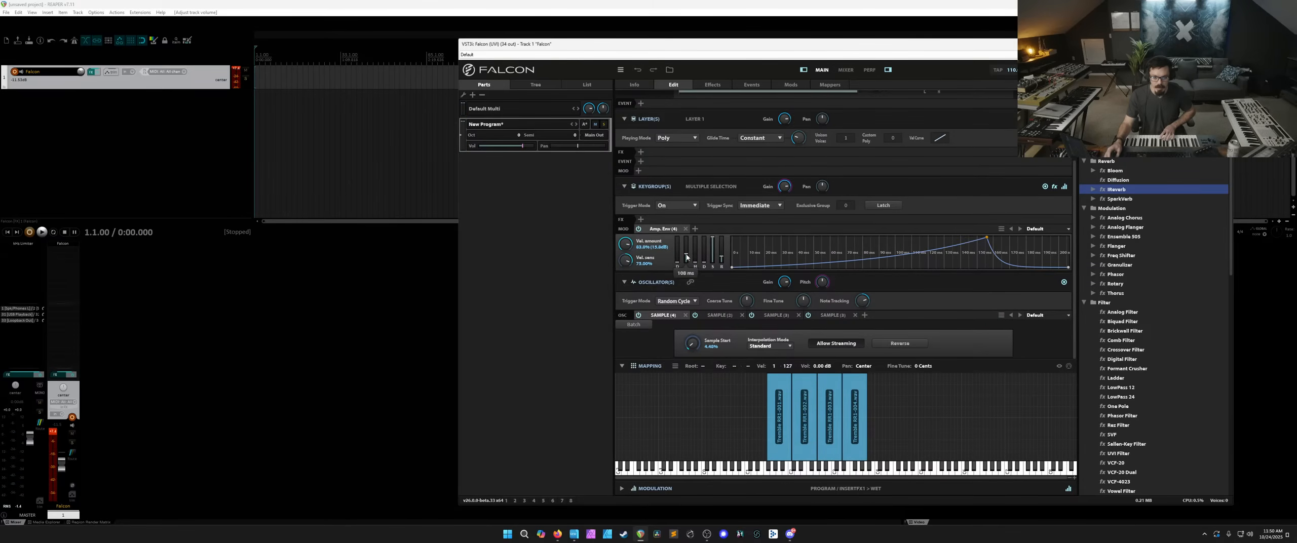
{"action": "mouse_move", "coordinate": [686, 258]}
{"action": "left_mouse_down"}
{"action": "mouse_move", "coordinate": [704, 249]}
{"action": "mouse_move", "coordinate": [689, 252]}
{"action": "left_mouse_up"}
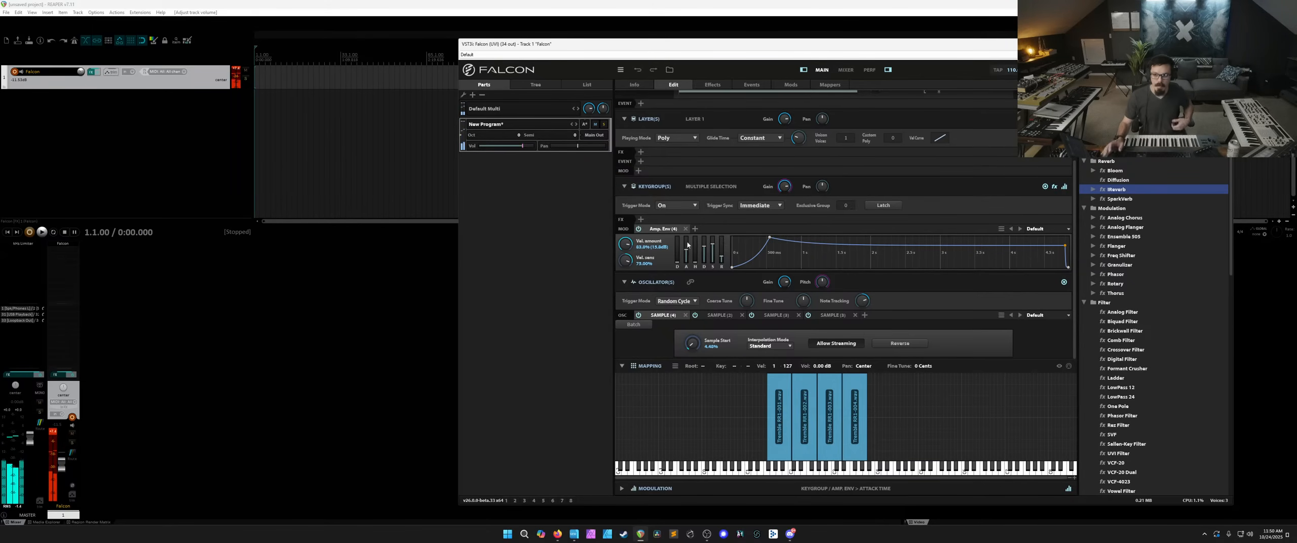
Insert Dual Delay X on the program ahead of the IReverb, load its Dotted Blurr 01 preset and lower the mix amount to about 34%.
{"action": "scroll", "coordinate": [981, 182], "scroll_direction": "up", "scroll_amount": 2}
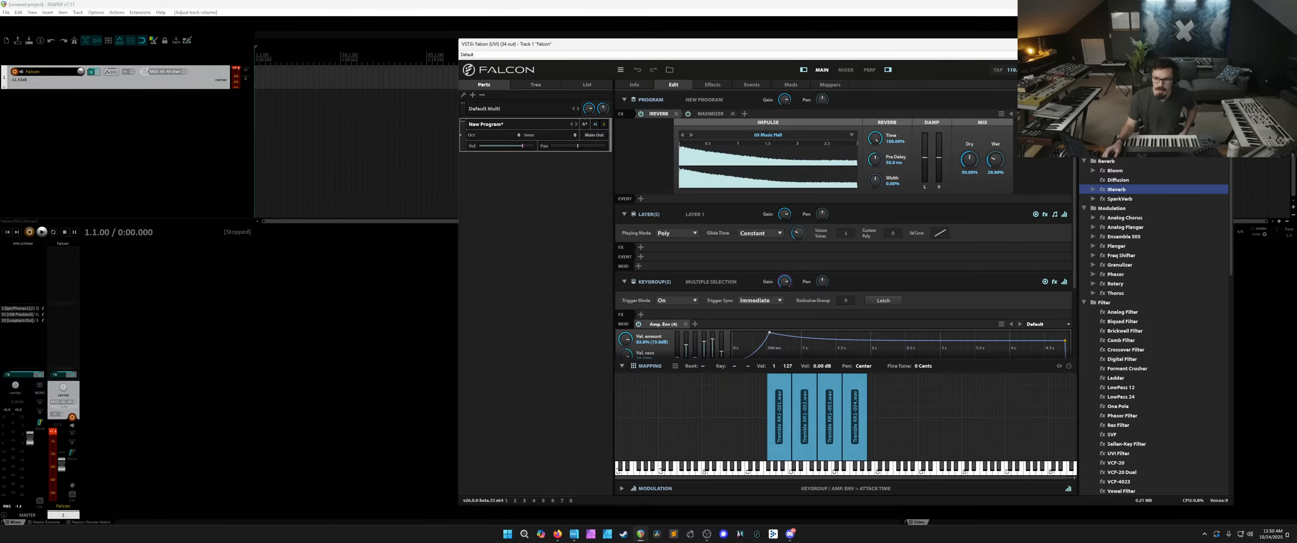
{"action": "left_click_drag", "start_coordinate": [1115, 152], "coordinate": [649, 114]}
{"action": "left_click", "coordinate": [1039, 114]}
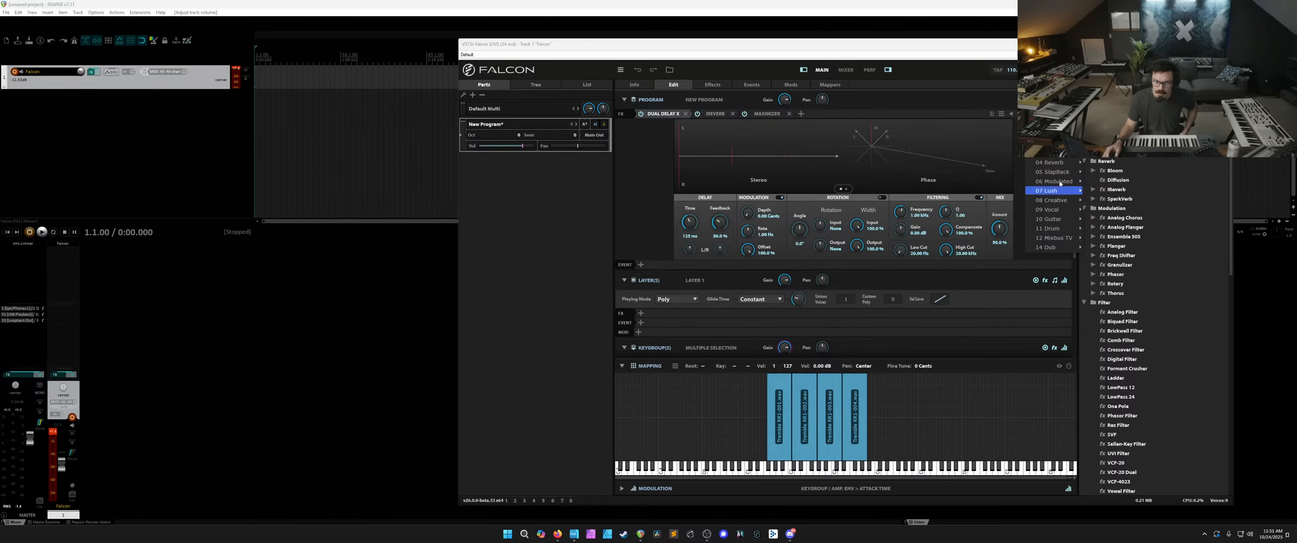
{"action": "mouse_move", "coordinate": [1048, 191]}
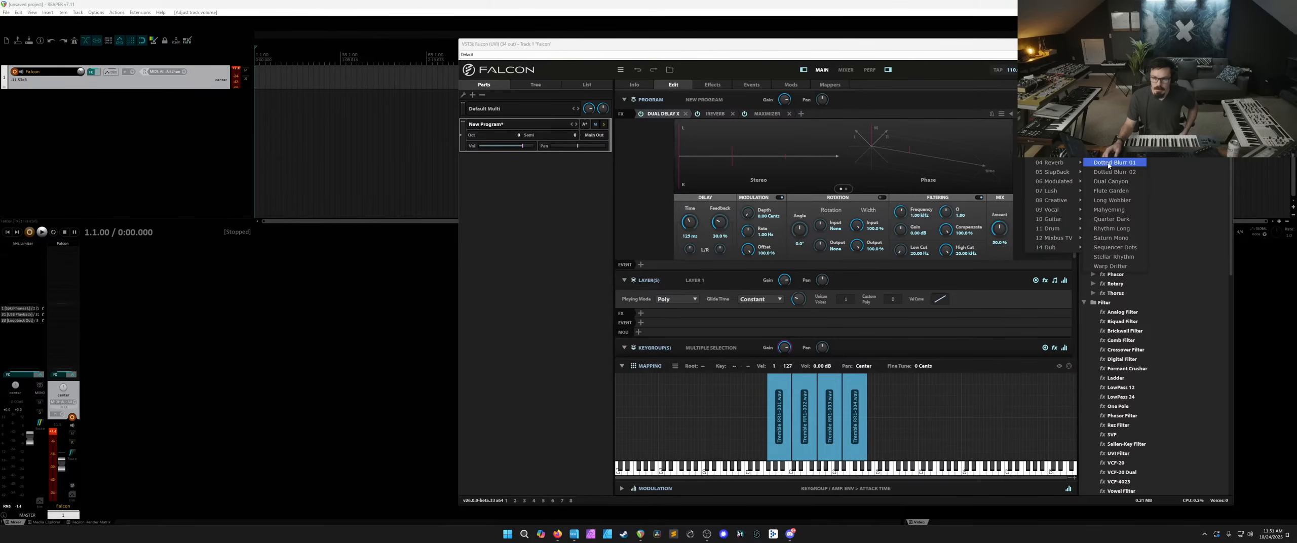
{"action": "left_click", "coordinate": [1114, 162]}
{"action": "left_click_drag", "start_coordinate": [998, 229], "coordinate": [998, 254]}
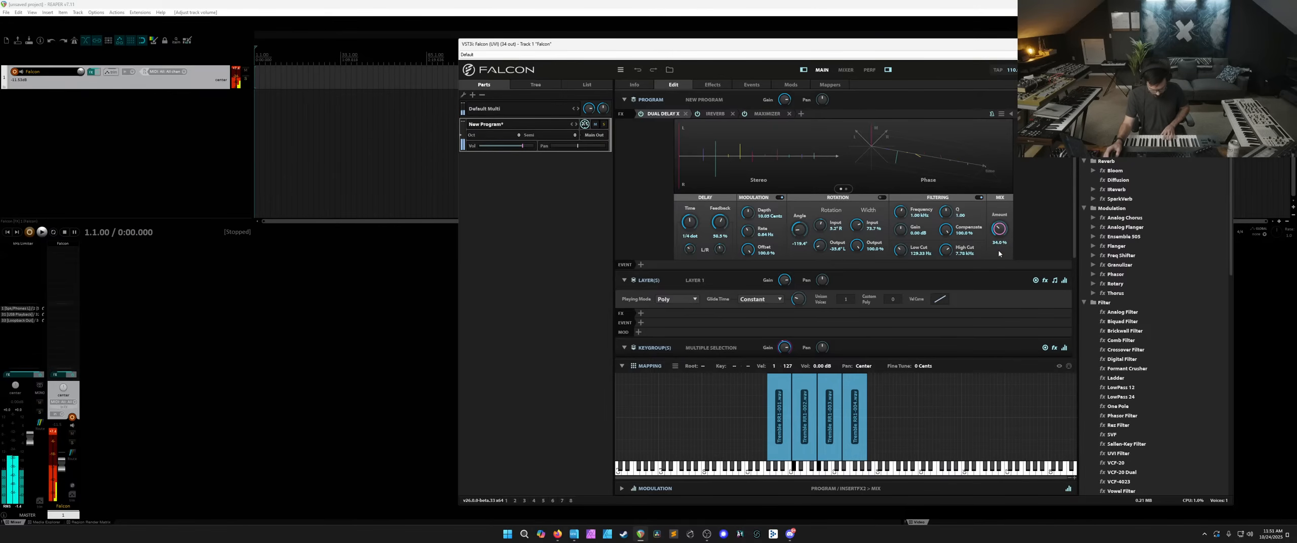
Insert a One Pole lowpass filter on the four selected Tremble keygroups and lower its cutoff to 20 Hz.
{"action": "scroll", "coordinate": [1051, 182], "scroll_direction": "down", "scroll_amount": 3}
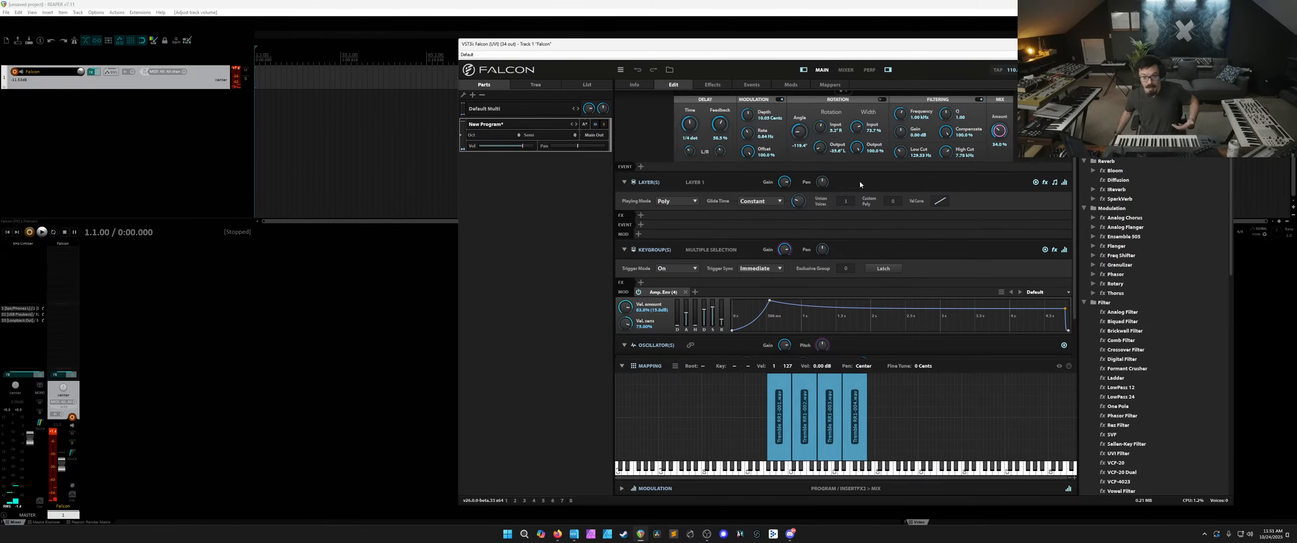
{"action": "scroll", "coordinate": [860, 184], "scroll_direction": "down", "scroll_amount": 2}
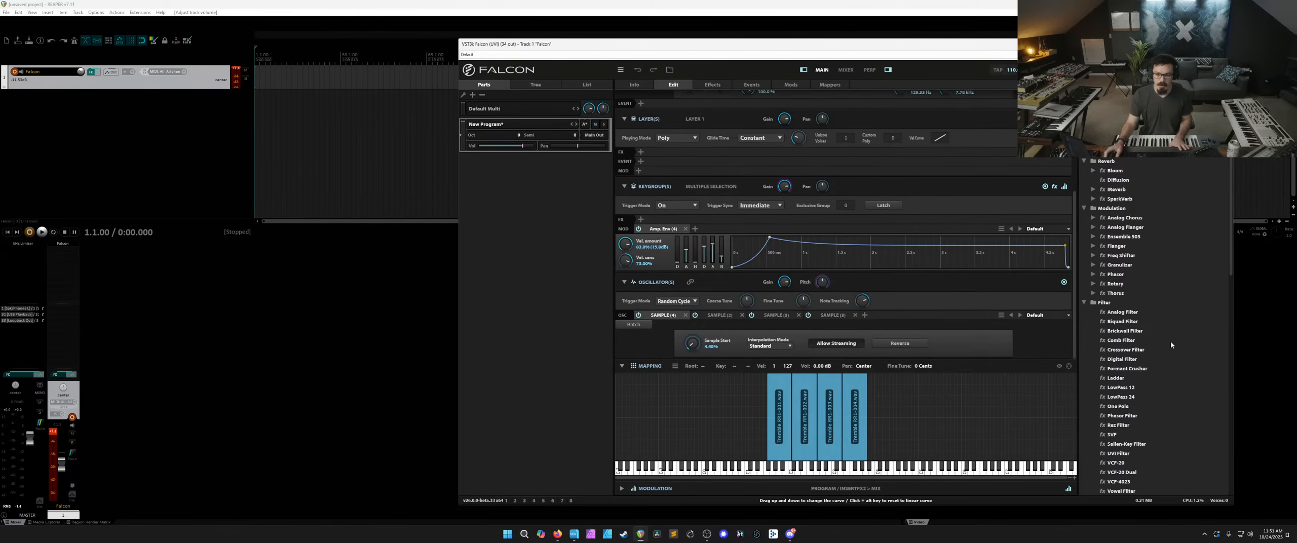
{"action": "left_click", "coordinate": [1120, 406]}
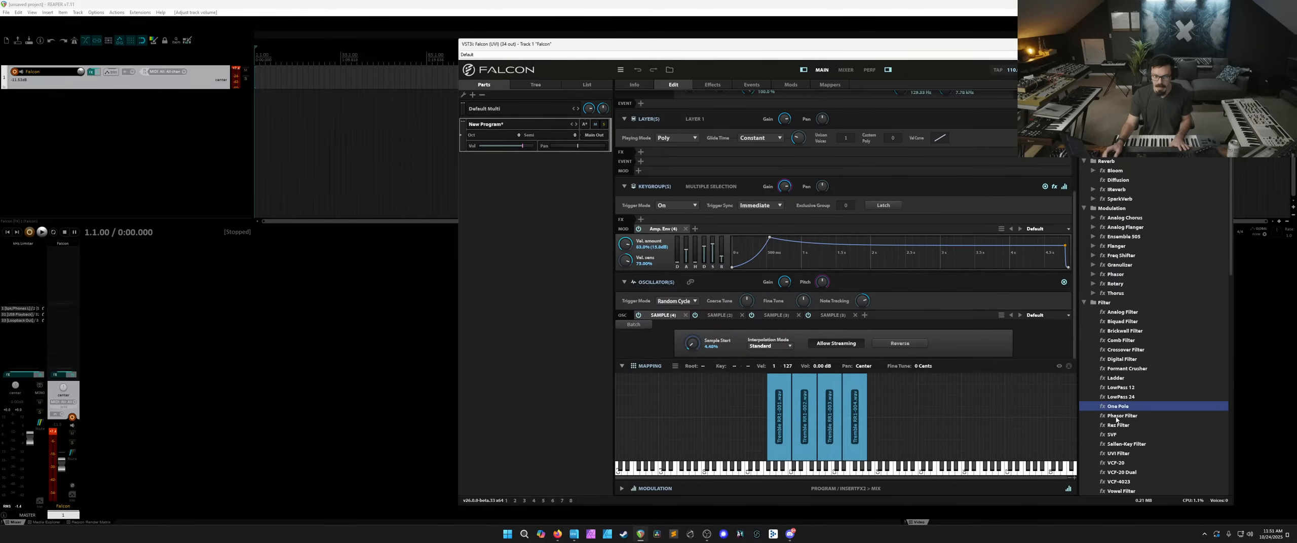
{"action": "left_click_drag", "start_coordinate": [1119, 412], "coordinate": [673, 178]}
{"action": "left_click_drag", "start_coordinate": [668, 213], "coordinate": [664, 219]}
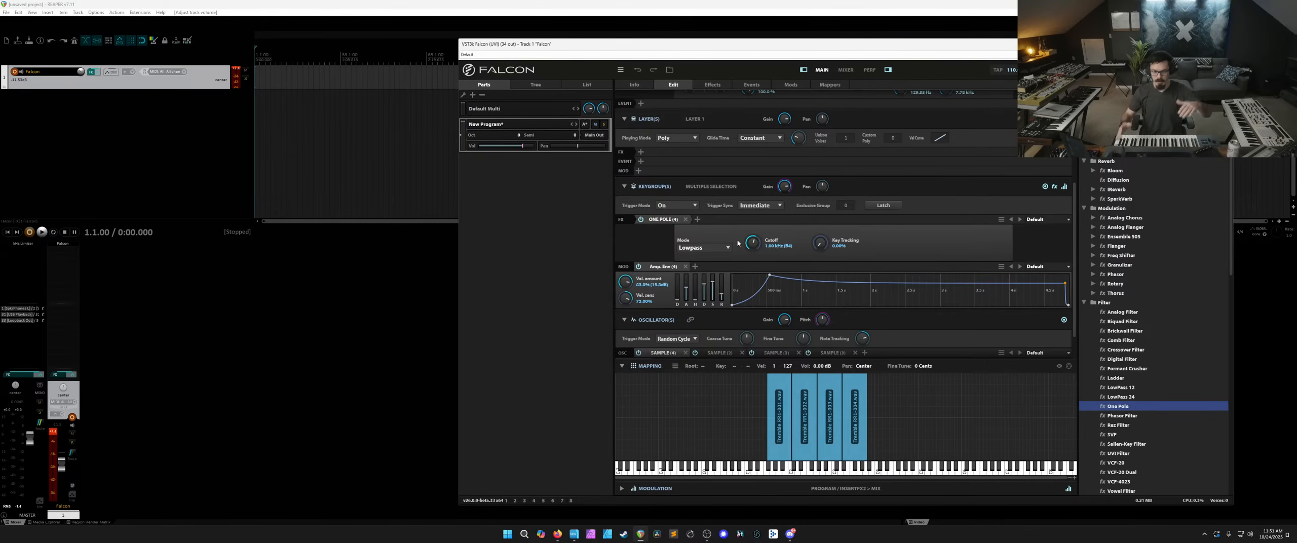
{"action": "left_click_drag", "start_coordinate": [752, 244], "coordinate": [755, 310]}
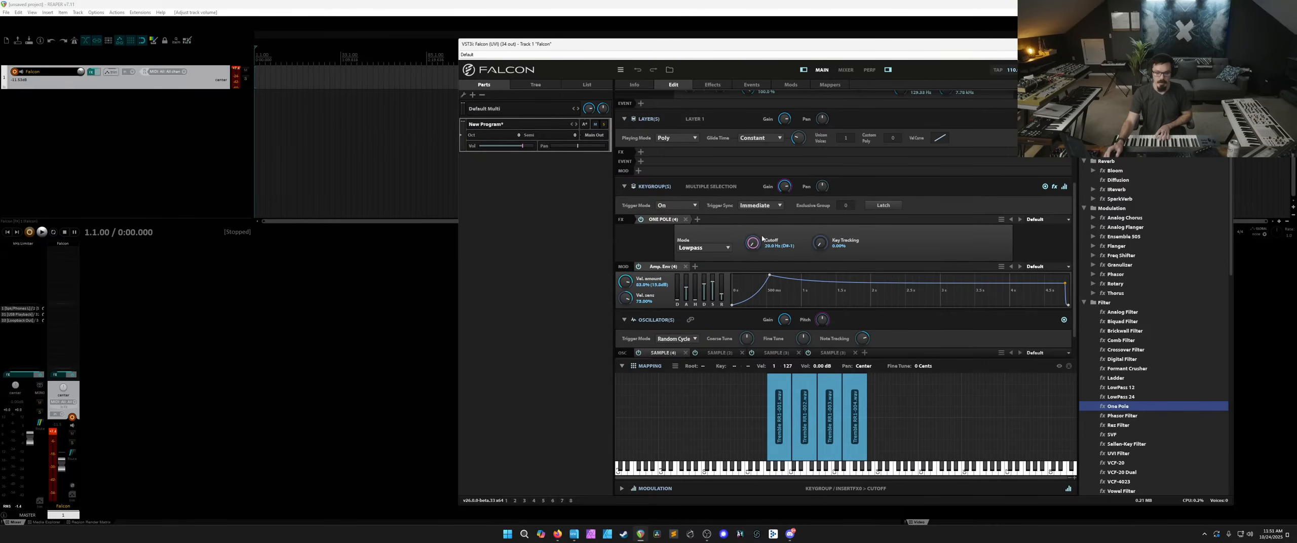
Add a modulation source to the One Pole cutoff and raise the cutoff to about 190 Hz.
{"action": "right_click", "coordinate": [754, 244]}
{"action": "mouse_move", "coordinate": [735, 243]}
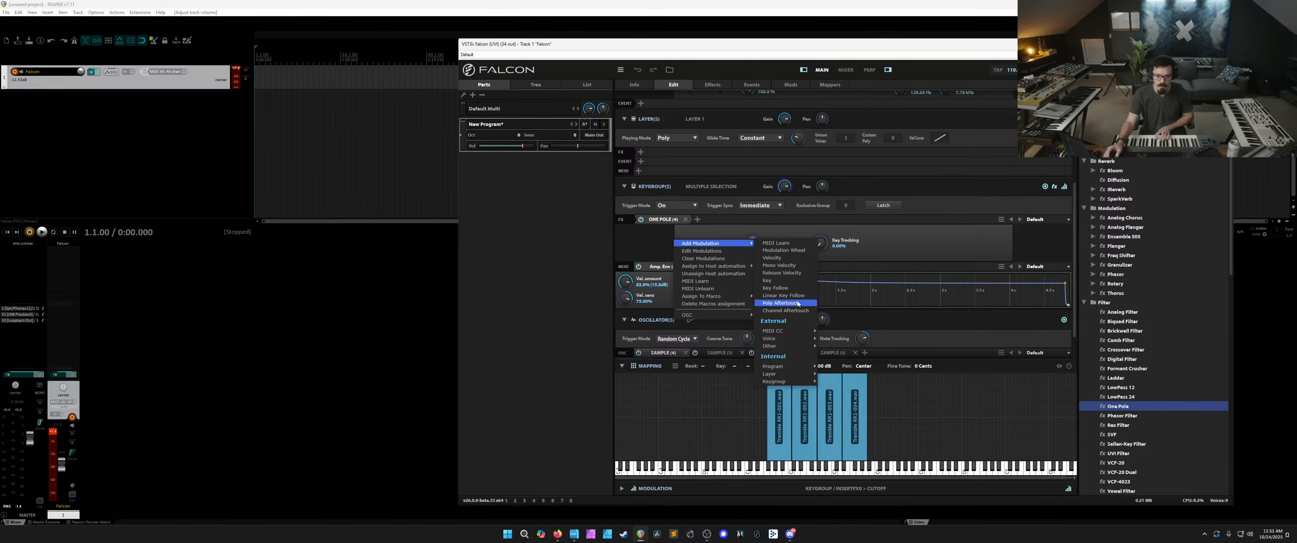
{"action": "left_click", "coordinate": [796, 266]}
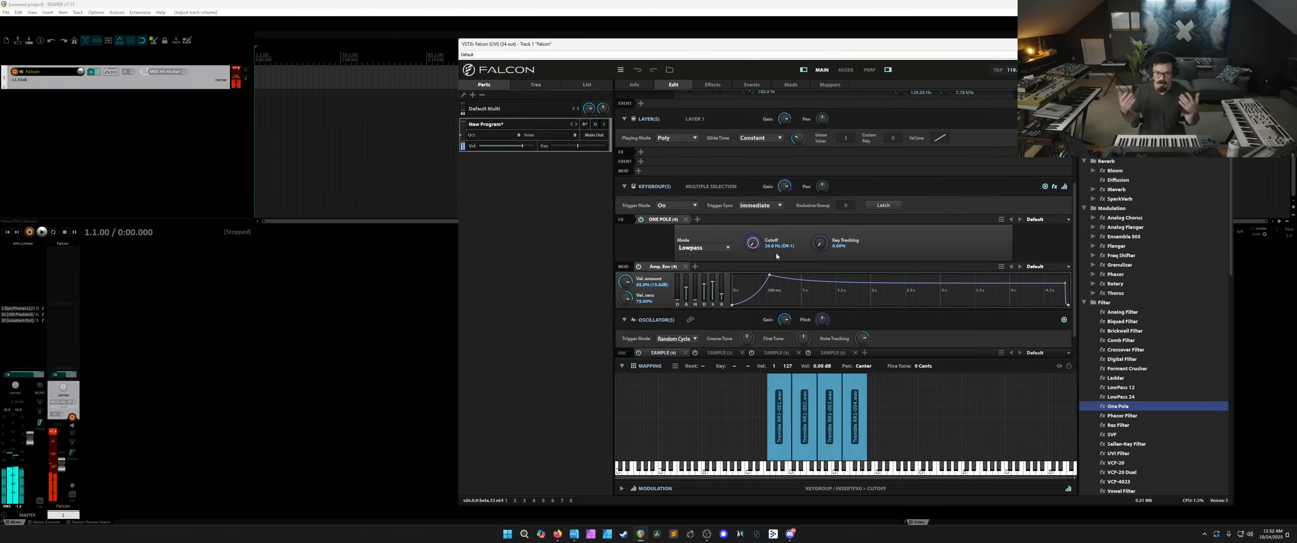
{"action": "left_click_drag", "start_coordinate": [753, 242], "coordinate": [754, 212]}
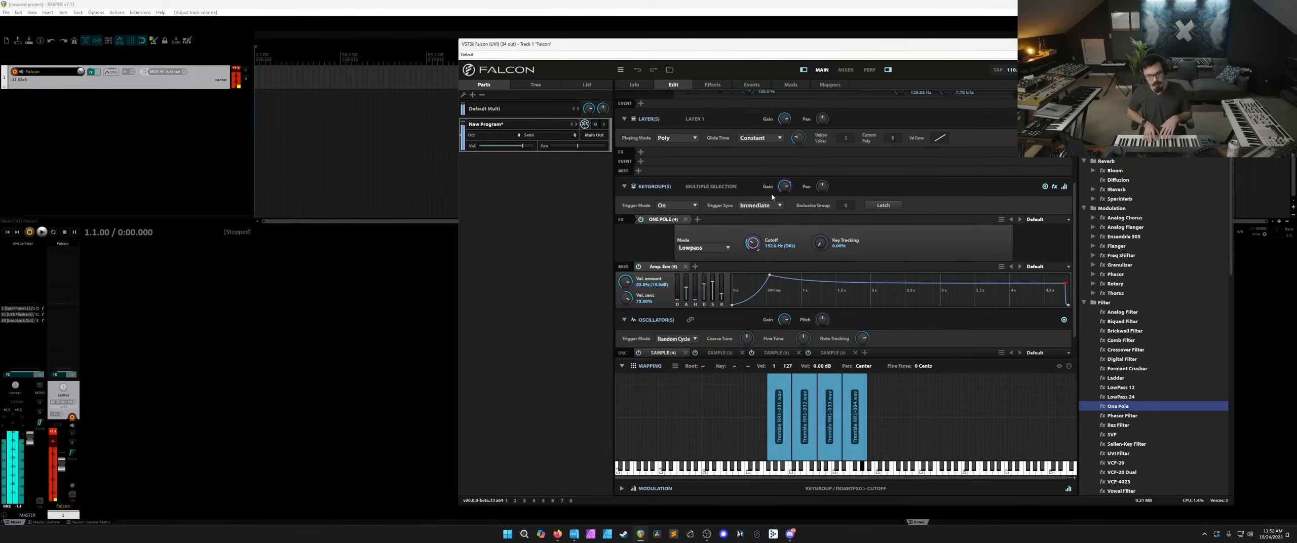
Open REAPER's Media Explorer and audition the Long Bow, Tremble and Harmonic samples.
{"action": "left_click", "coordinate": [45, 522]}
{"action": "scroll", "coordinate": [152, 377], "scroll_direction": "down", "scroll_amount": 10}
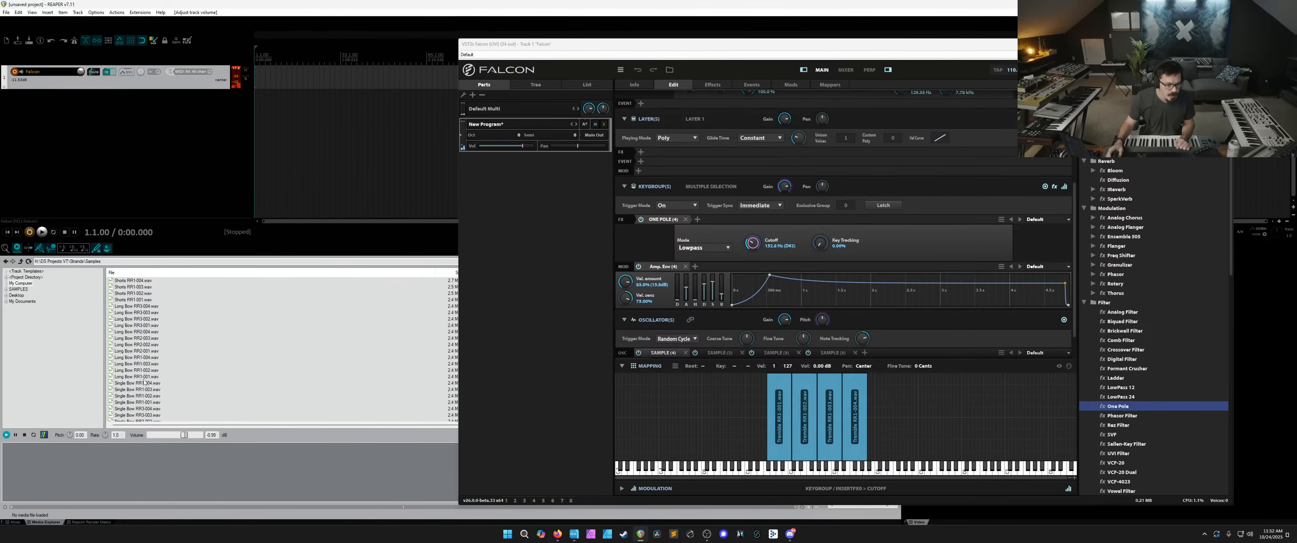
{"action": "scroll", "coordinate": [147, 377], "scroll_direction": "down", "scroll_amount": 1}
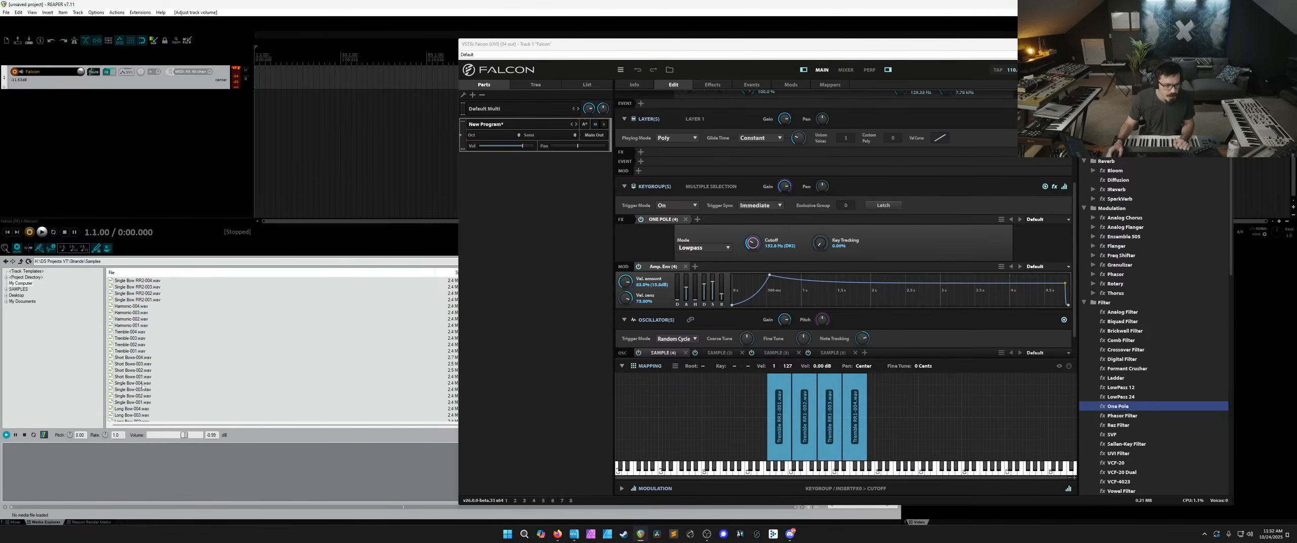
{"action": "scroll", "coordinate": [142, 387], "scroll_direction": "down", "scroll_amount": 1}
{"action": "left_click", "coordinate": [140, 413]}
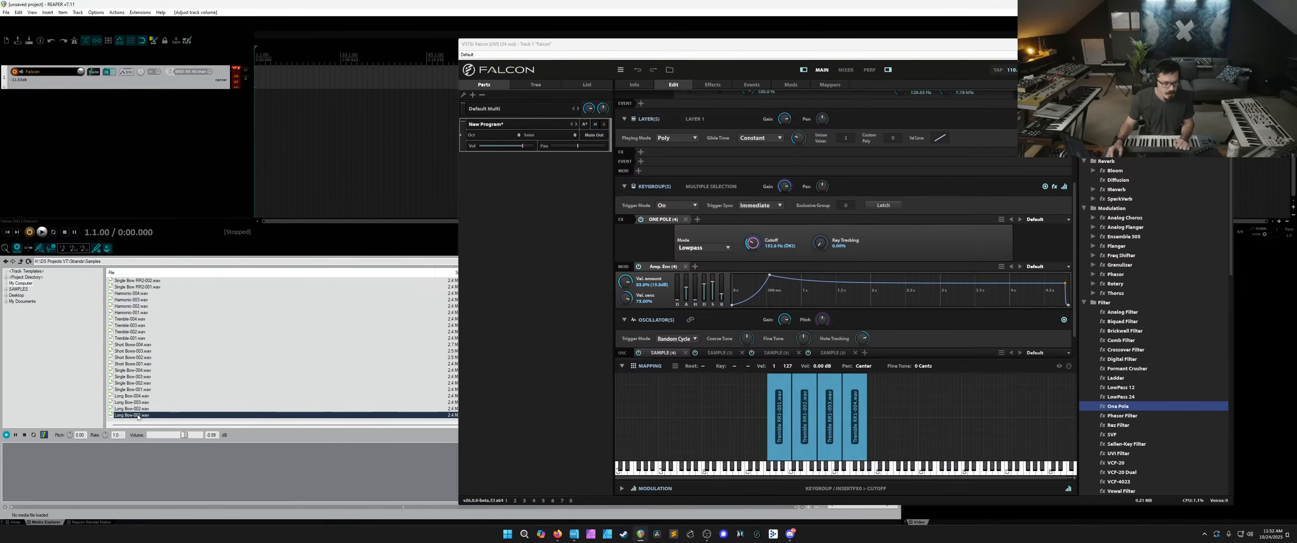
{"action": "key", "text": "Up"}
{"action": "key", "text": "Up"}
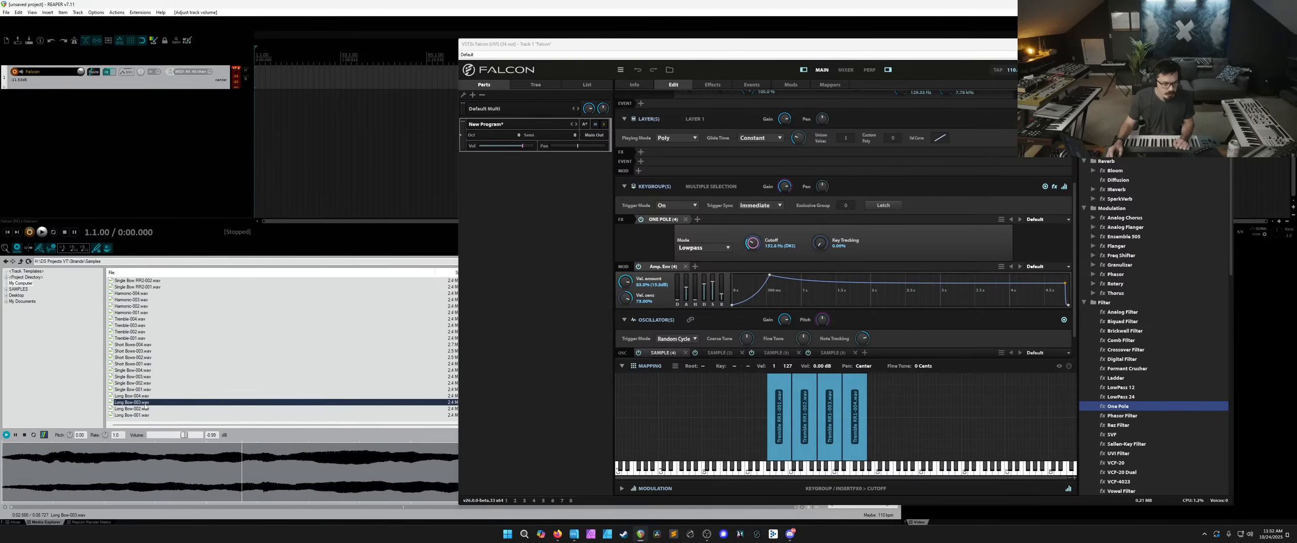
{"action": "left_click", "coordinate": [143, 338]}
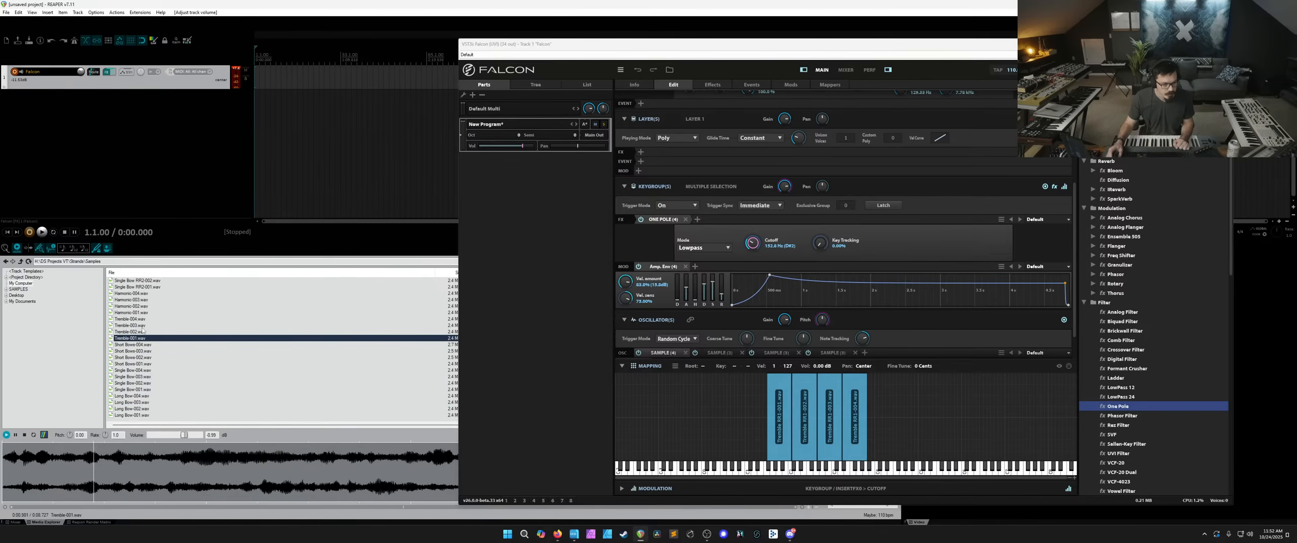
{"action": "left_click", "coordinate": [142, 325]}
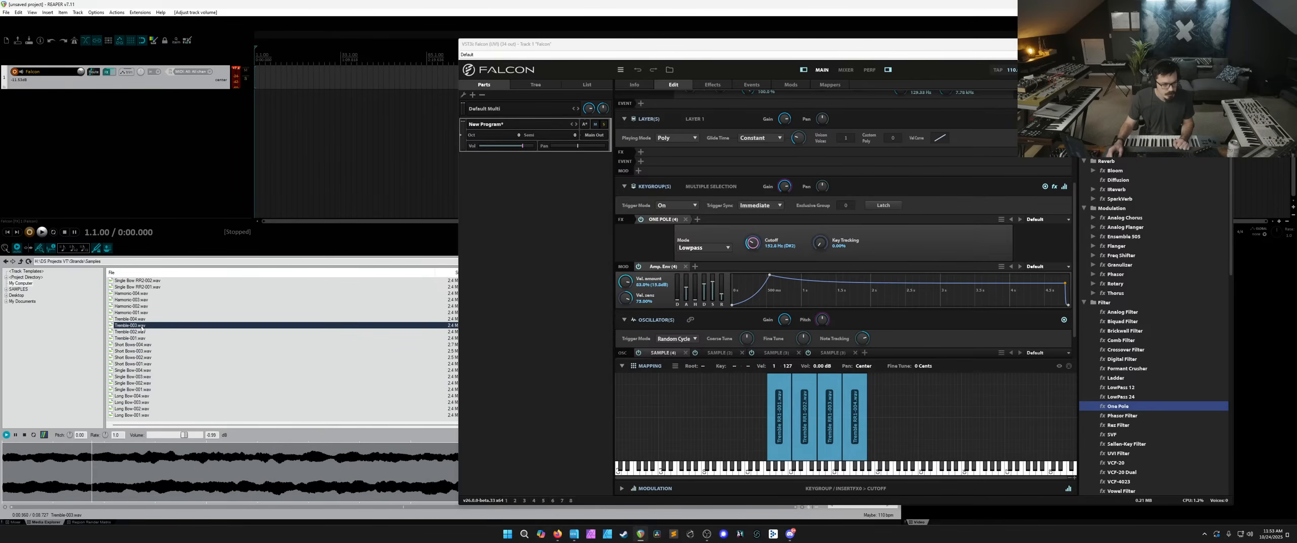
{"action": "left_click", "coordinate": [142, 306]}
{"action": "left_click", "coordinate": [143, 312]}
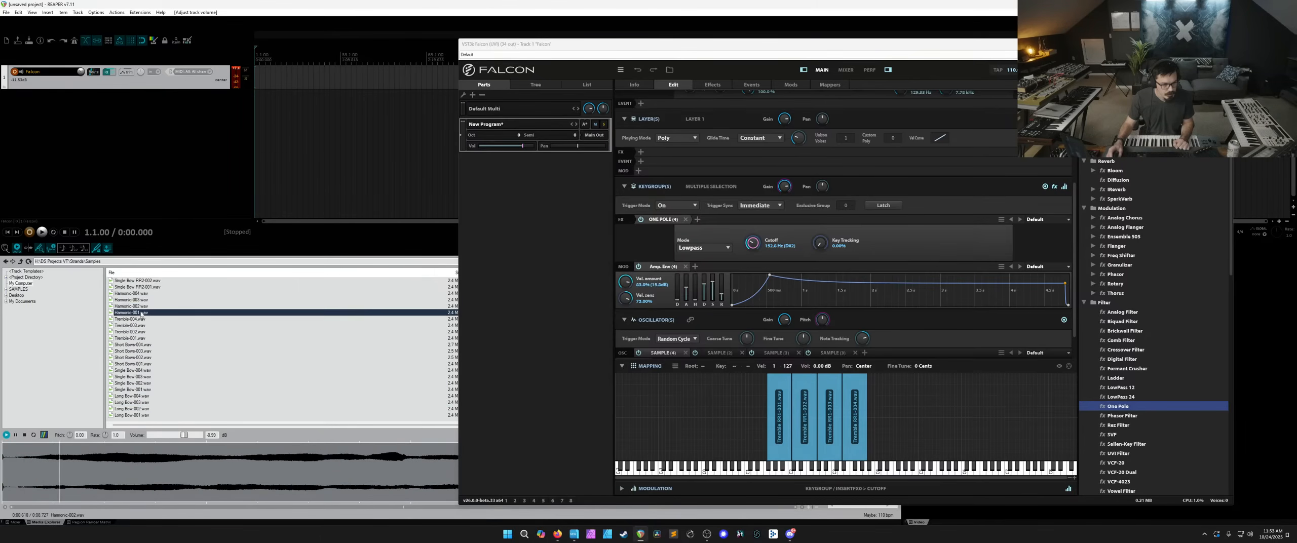
Audition the Single Bow RR2 samples, including Single Bow RR2-002.wav, and stop the preview.
{"action": "scroll", "coordinate": [146, 311], "scroll_direction": "up", "scroll_amount": 2}
{"action": "scroll", "coordinate": [145, 311], "scroll_direction": "up", "scroll_amount": 2}
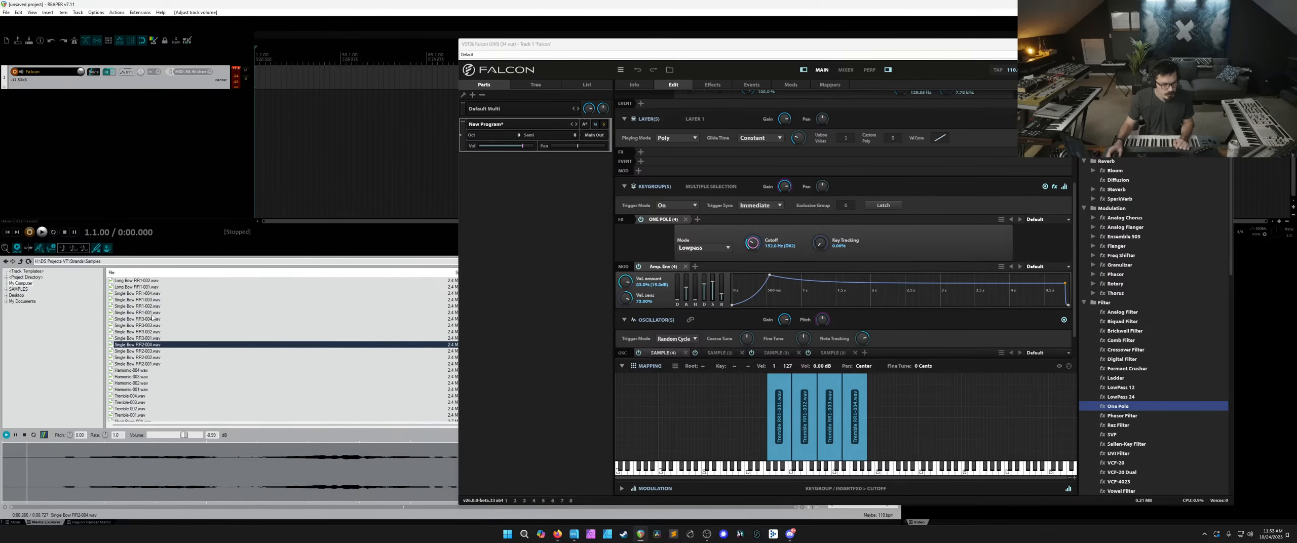
{"action": "left_click", "coordinate": [152, 351]}
{"action": "left_click", "coordinate": [152, 358]}
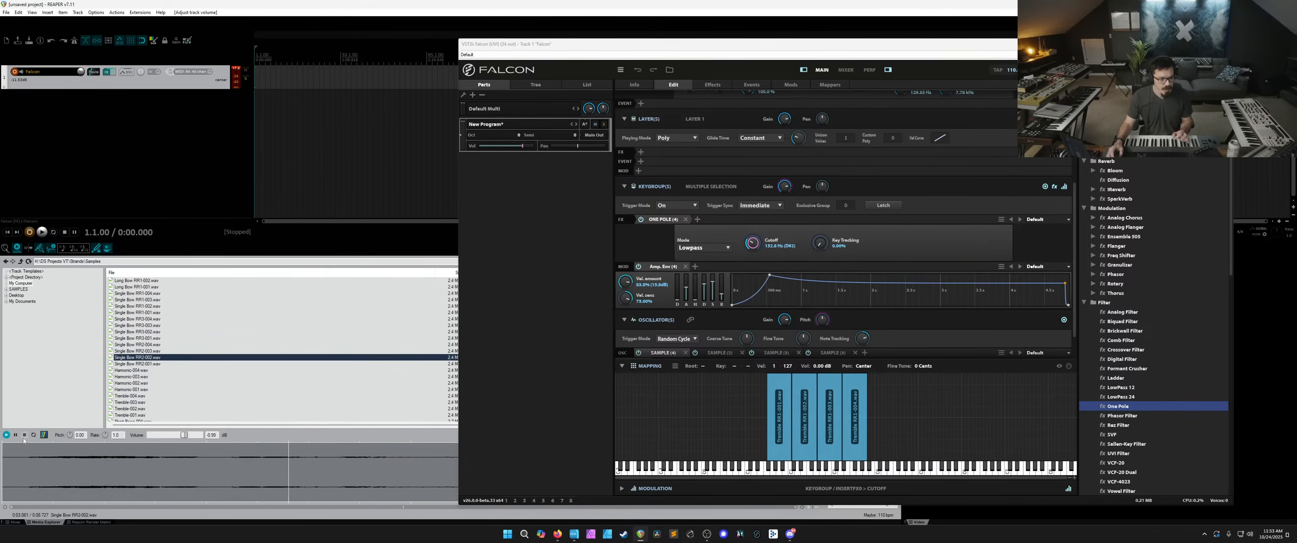
{"action": "left_click", "coordinate": [24, 435]}
Create a new keygroup with a Grains oscillator over the Tremble key range in Falcon and load Single Bow RR2-002.wav into it.
{"action": "left_click", "coordinate": [1064, 320]}
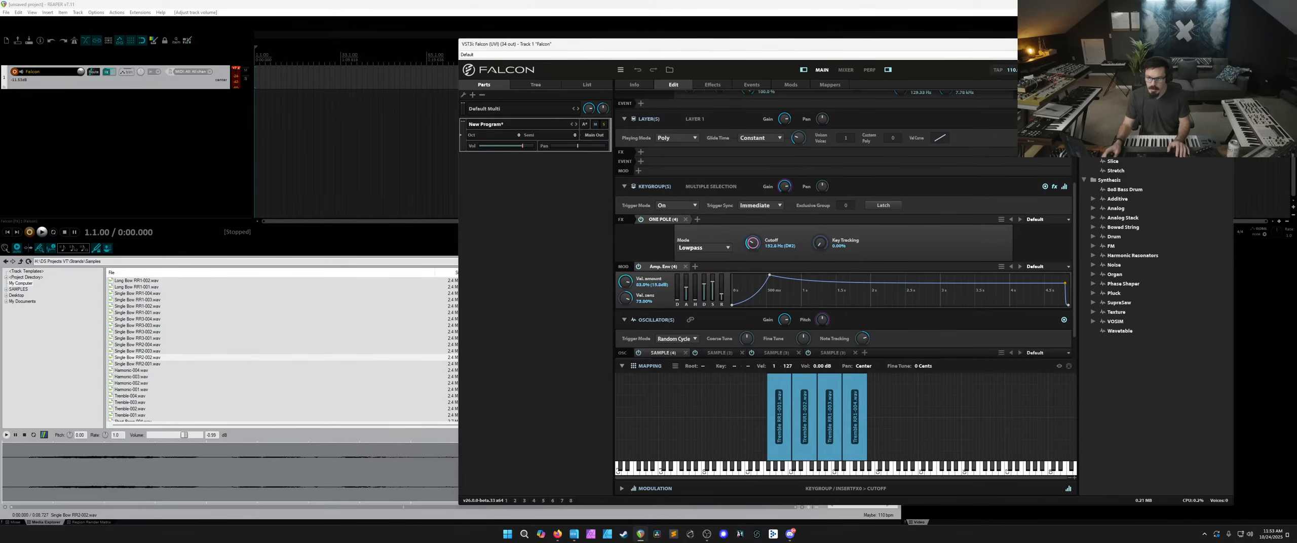
{"action": "left_click_drag", "start_coordinate": [1111, 151], "coordinate": [768, 401]}
{"action": "left_click_drag", "start_coordinate": [158, 360], "coordinate": [721, 340]}
Raise the Grains oscillator's jitter and position variation, enlarge the grain size, and adjust the playback direction and position.
{"action": "scroll", "coordinate": [675, 338], "scroll_direction": "down", "scroll_amount": 3}
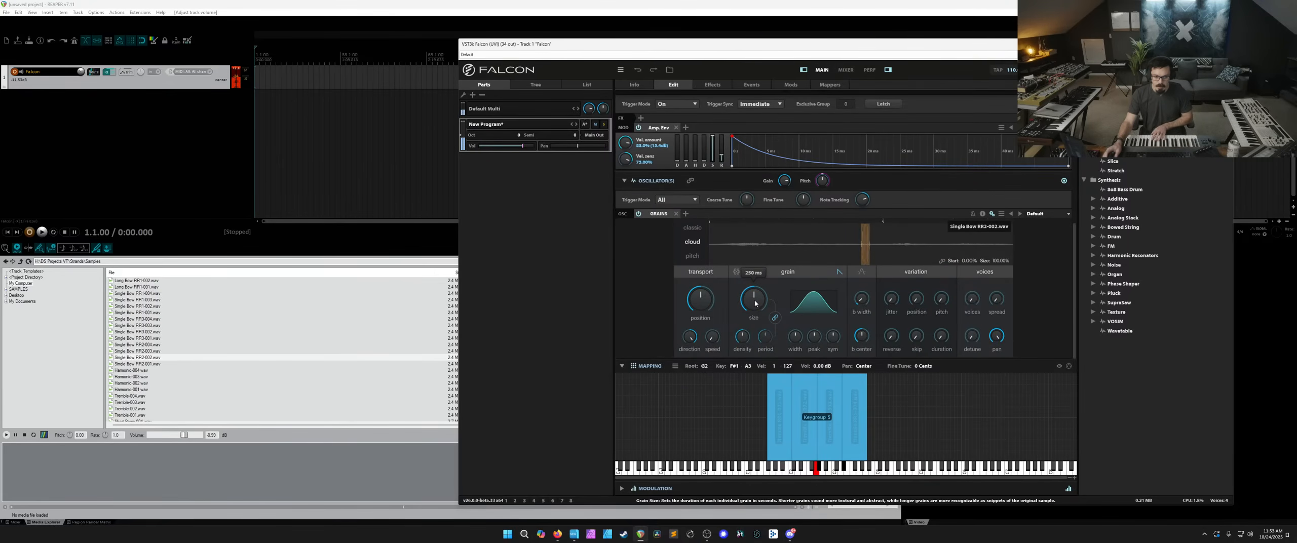
{"action": "left_click", "coordinate": [891, 299]}
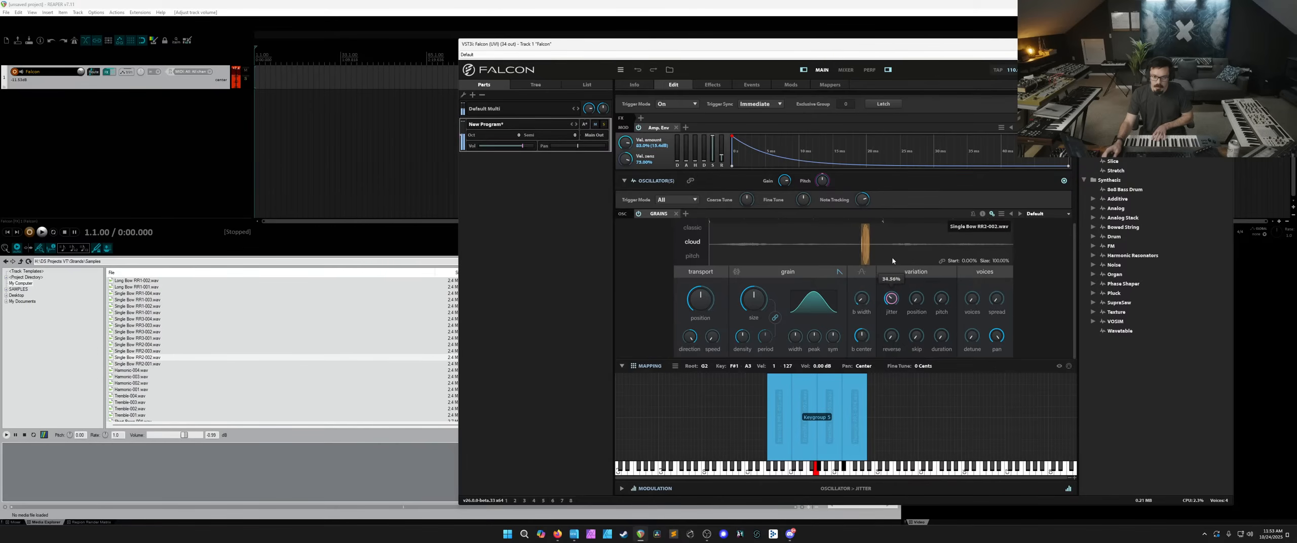
{"action": "left_click_drag", "start_coordinate": [921, 296], "coordinate": [915, 325]}
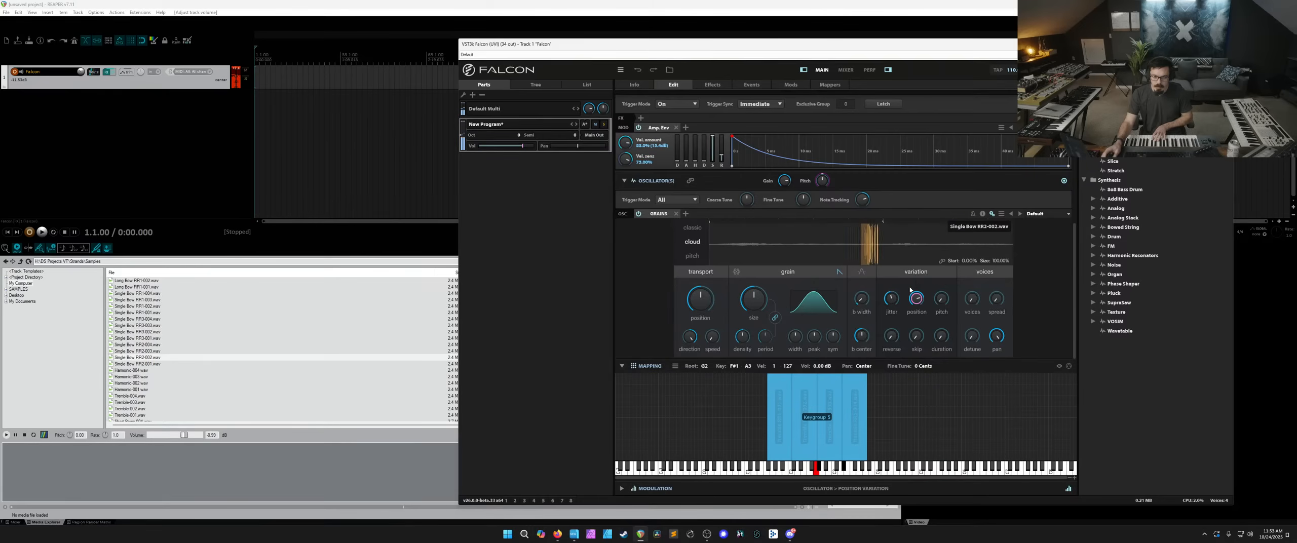
{"action": "left_click_drag", "start_coordinate": [754, 302], "coordinate": [754, 288]}
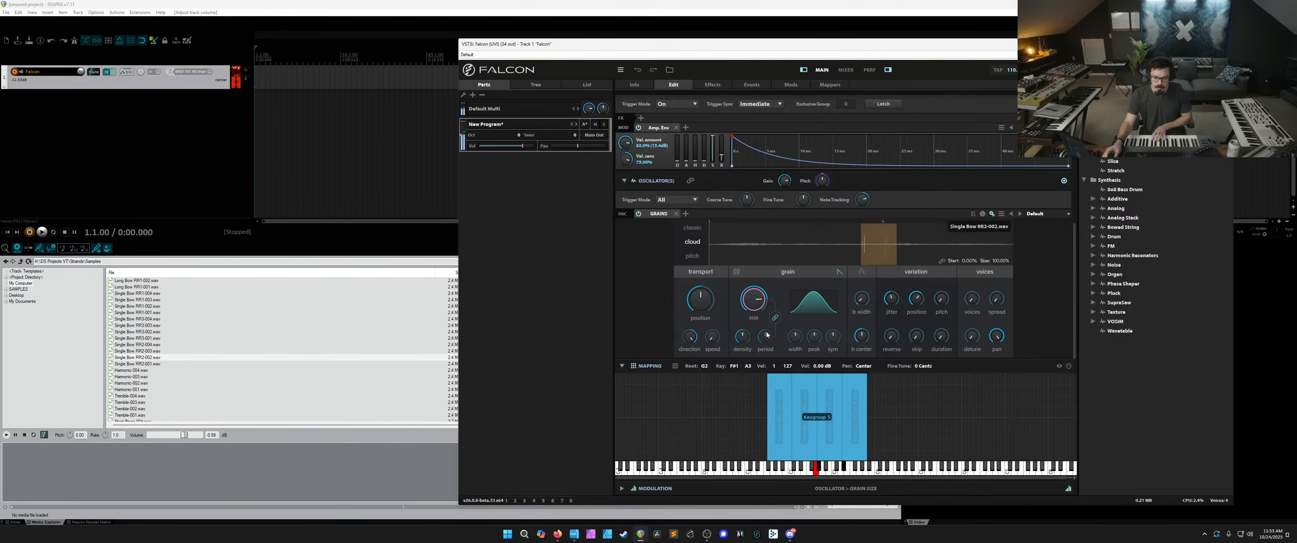
{"action": "left_click_drag", "start_coordinate": [690, 336], "coordinate": [692, 377]}
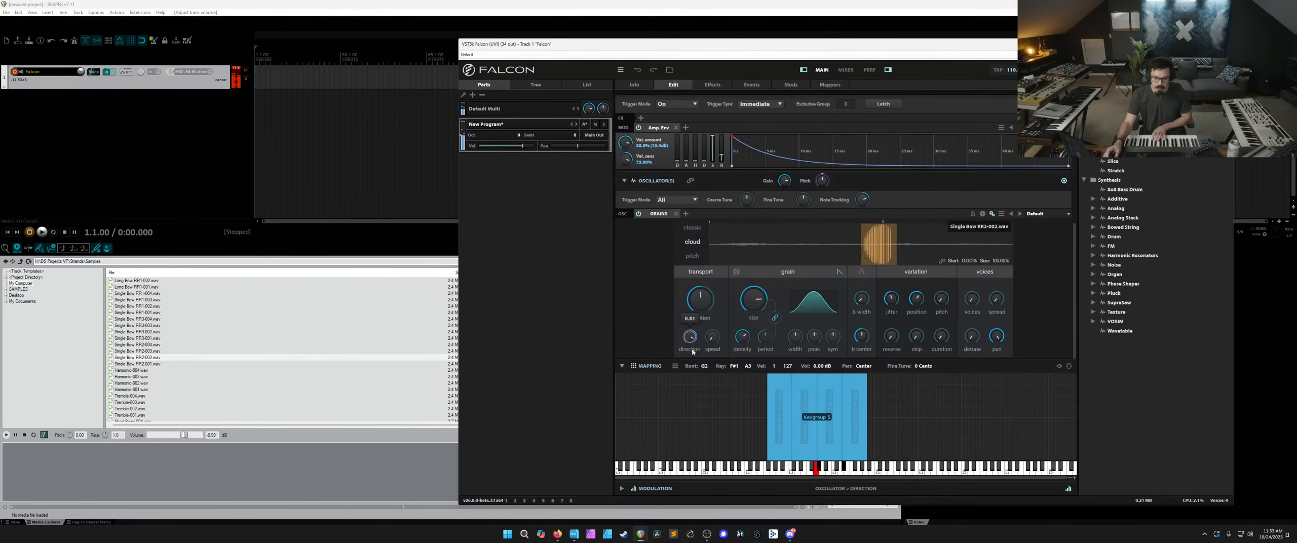
{"action": "left_click_drag", "start_coordinate": [700, 303], "coordinate": [704, 307]}
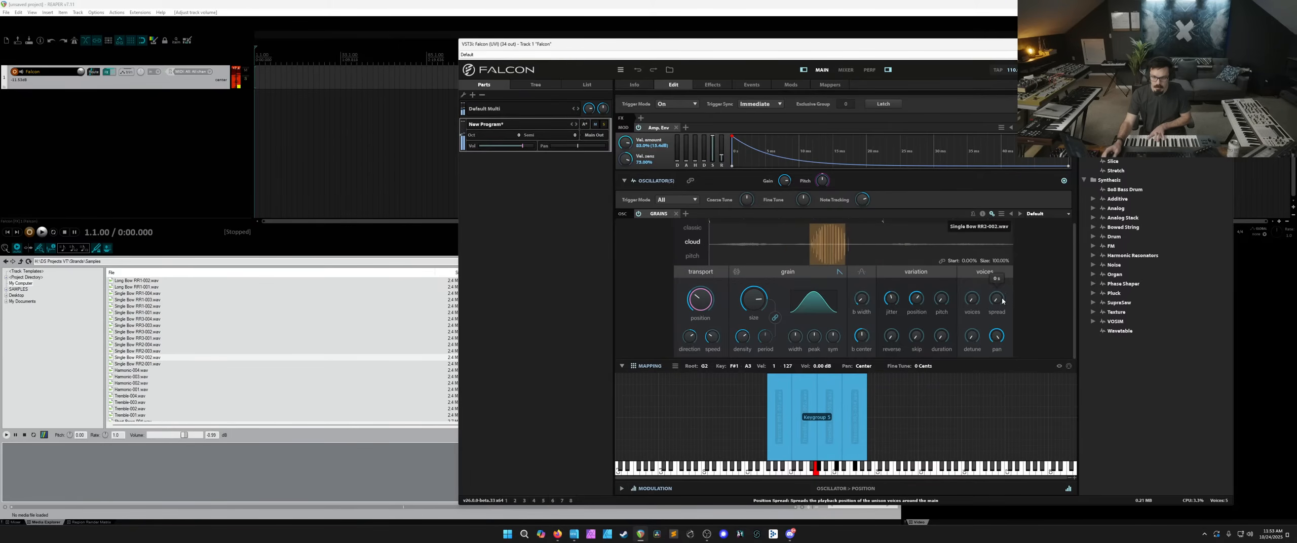
Increase the Grains oscillator's number of voices and add position spread and detune between them.
{"action": "left_click_drag", "start_coordinate": [996, 299], "coordinate": [995, 259]}
{"action": "left_click_drag", "start_coordinate": [971, 298], "coordinate": [973, 252]}
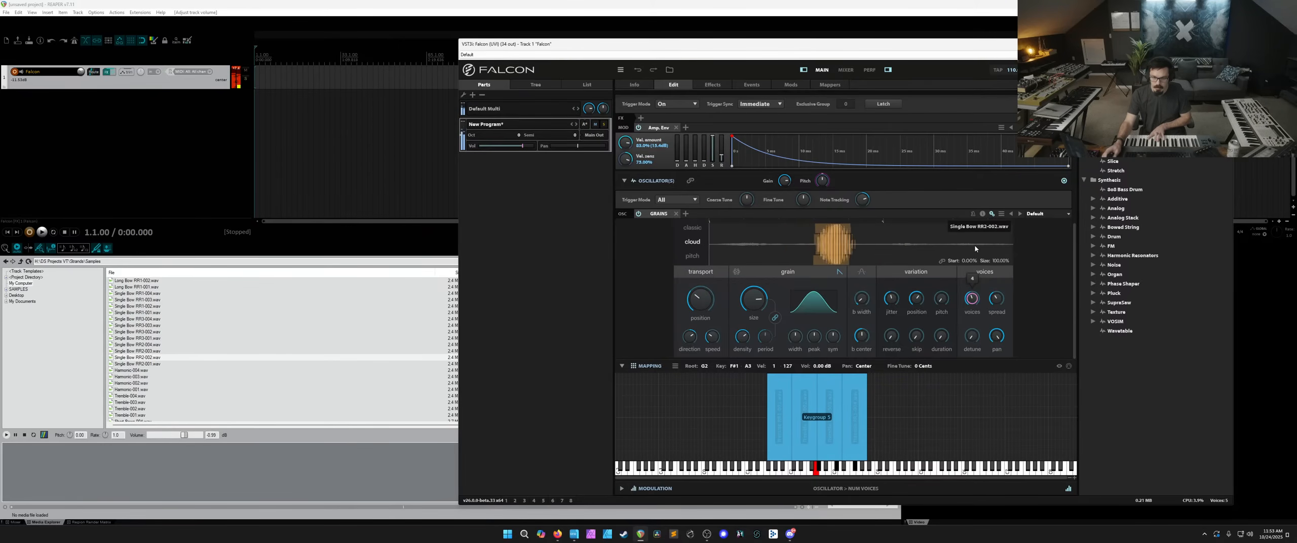
{"action": "left_click", "coordinate": [971, 336]}
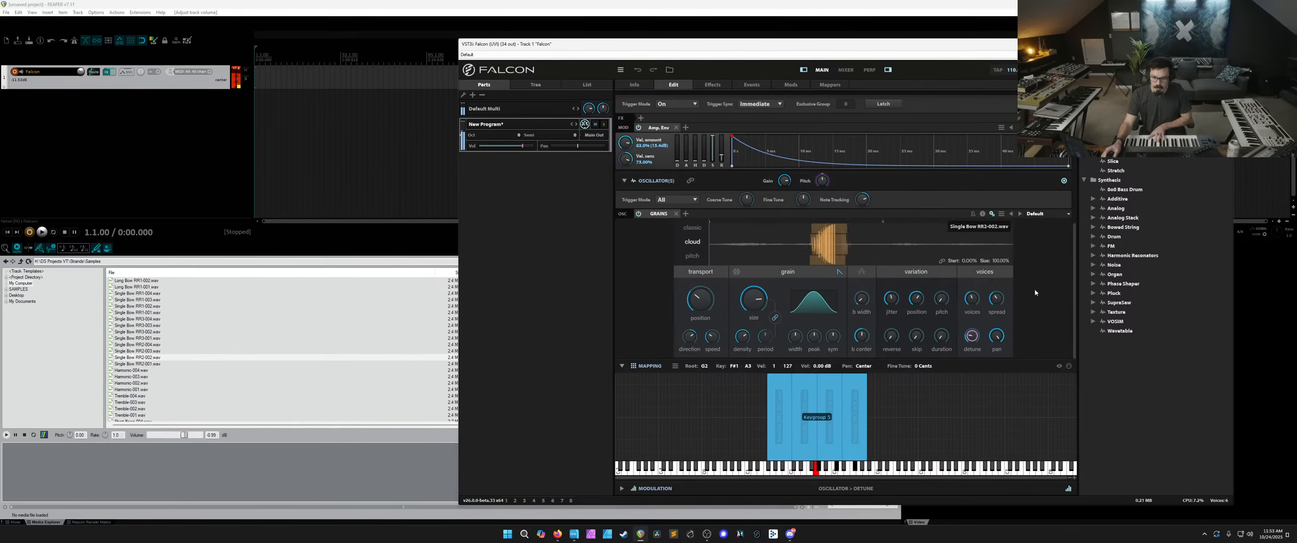
Select the granular Keygroup 5 in the instrument tree and insert an Analog Filter effect on Layer 1.
{"action": "scroll", "coordinate": [1032, 266], "scroll_direction": "up", "scroll_amount": 3}
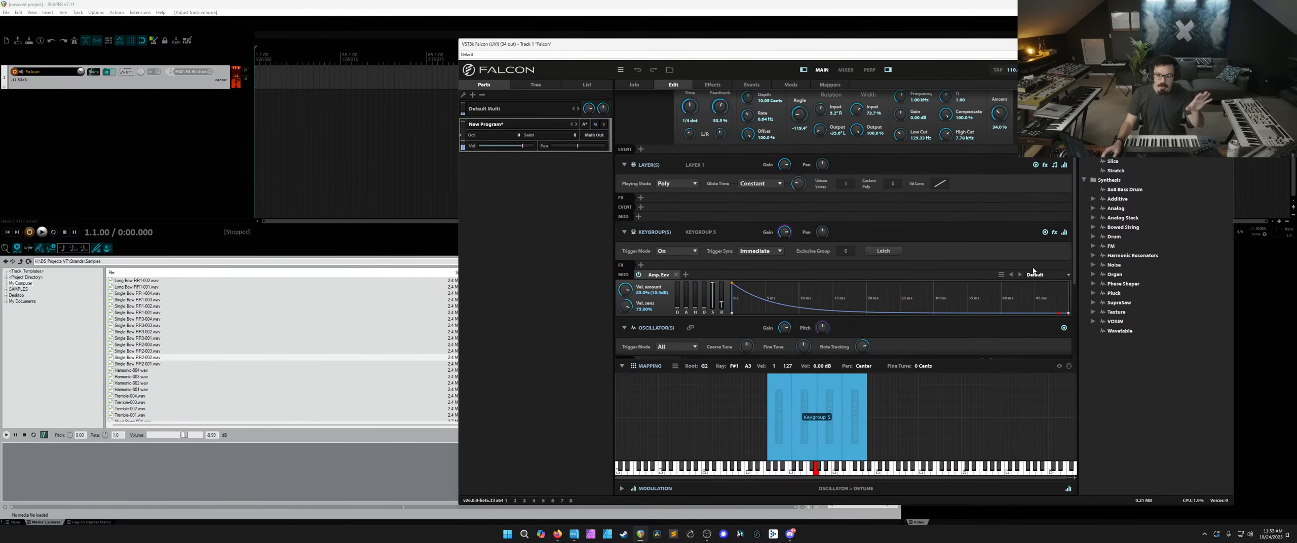
{"action": "scroll", "coordinate": [1032, 271], "scroll_direction": "down", "scroll_amount": 3}
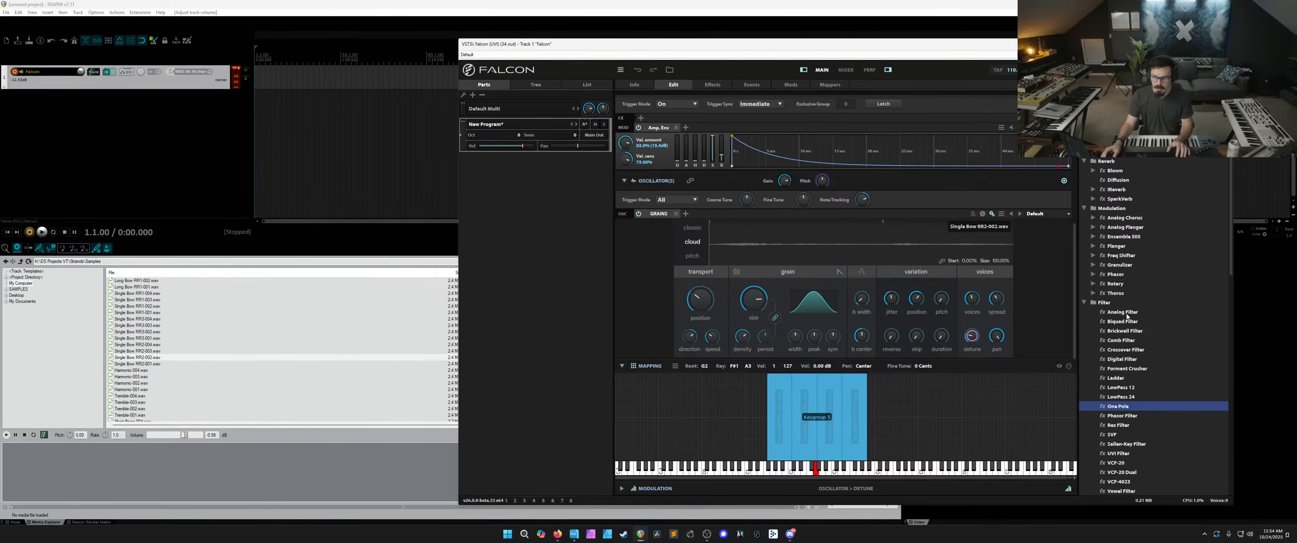
{"action": "left_click", "coordinate": [1122, 312]}
{"action": "scroll", "coordinate": [861, 283], "scroll_direction": "up", "scroll_amount": 5}
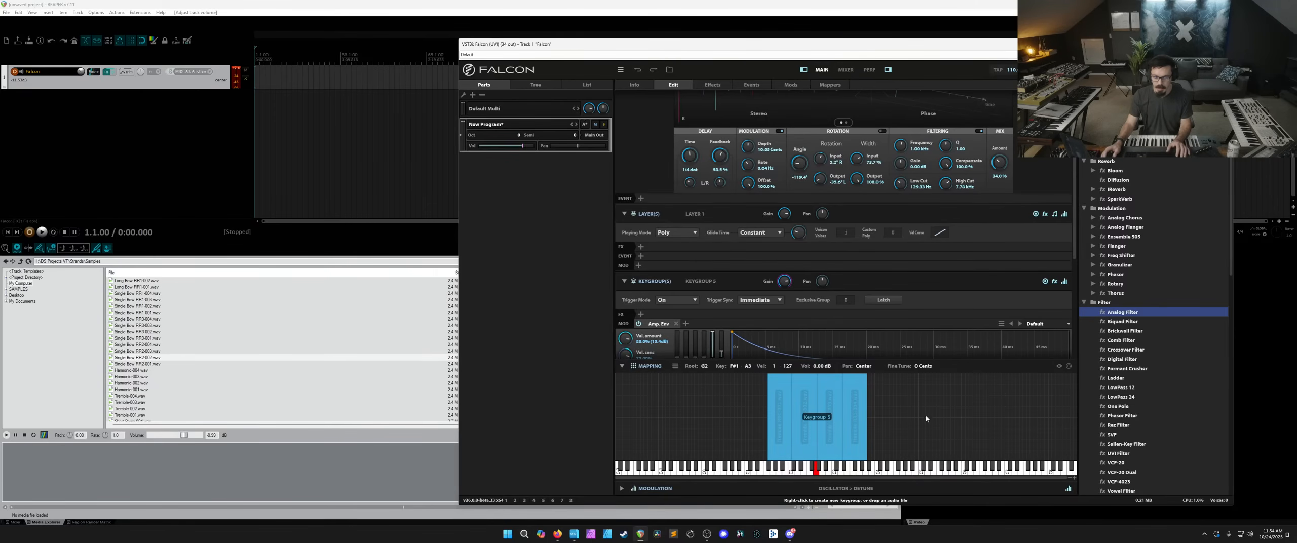
{"action": "left_click_drag", "start_coordinate": [925, 418], "coordinate": [632, 383]}
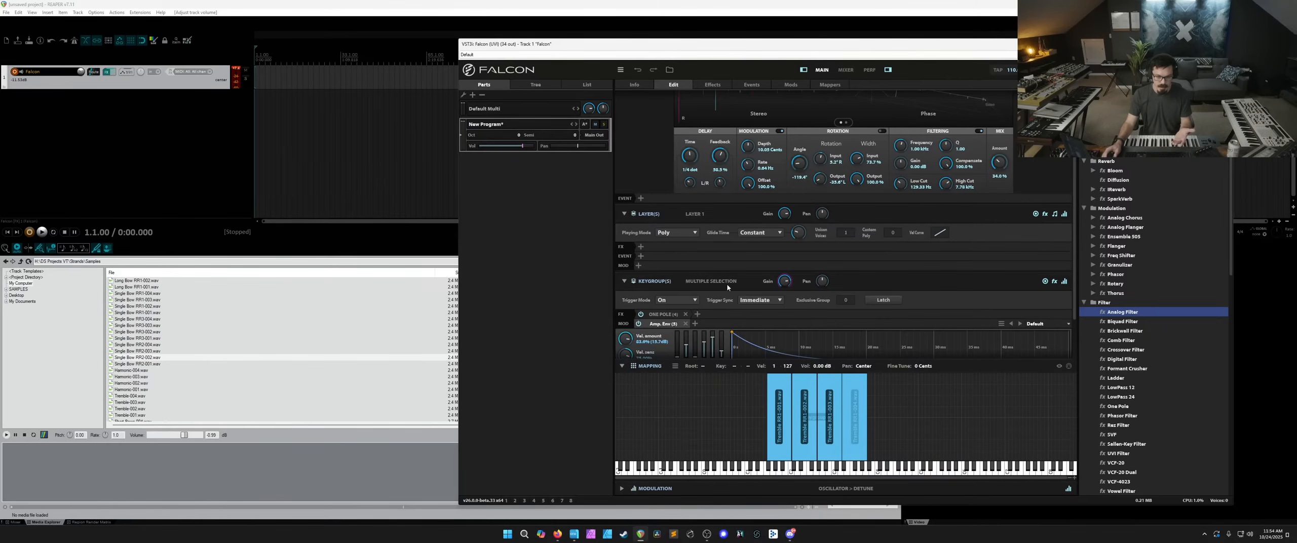
{"action": "left_click", "coordinate": [810, 405]}
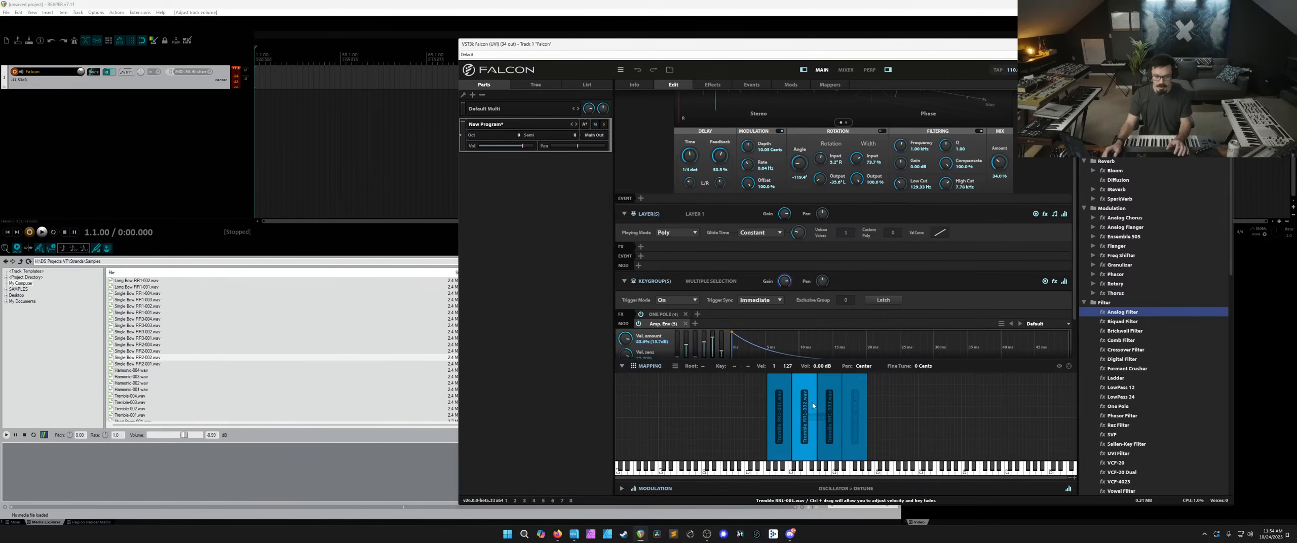
{"action": "left_click", "coordinate": [520, 87]}
{"action": "scroll", "coordinate": [523, 299], "scroll_direction": "down", "scroll_amount": 1}
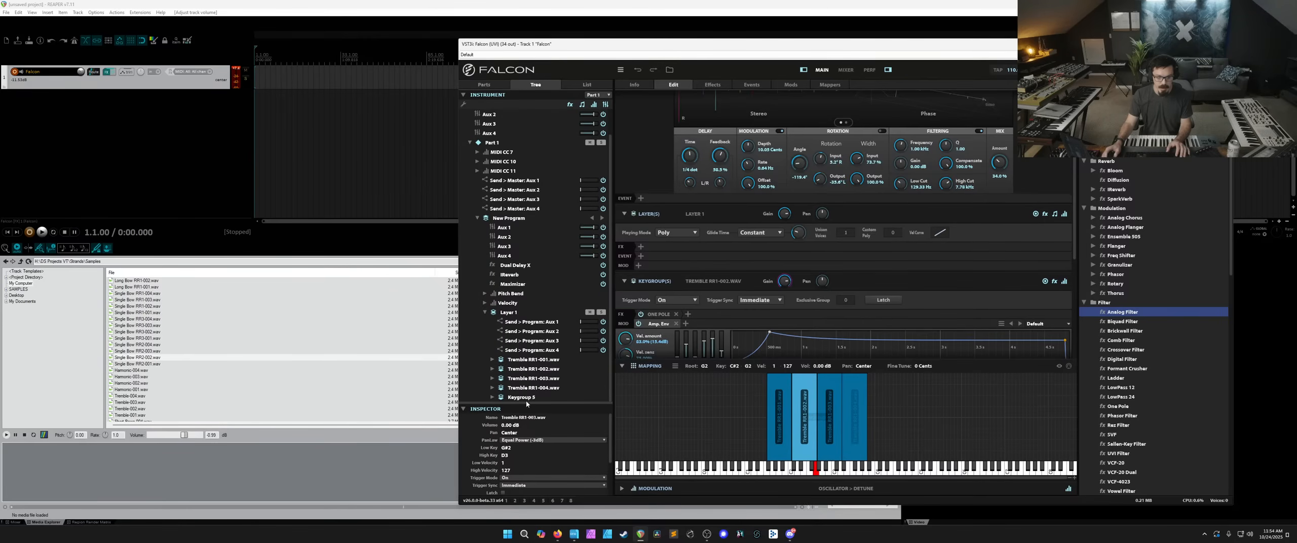
{"action": "left_click", "coordinate": [522, 397]}
{"action": "left_click_drag", "start_coordinate": [1125, 306], "coordinate": [650, 249]}
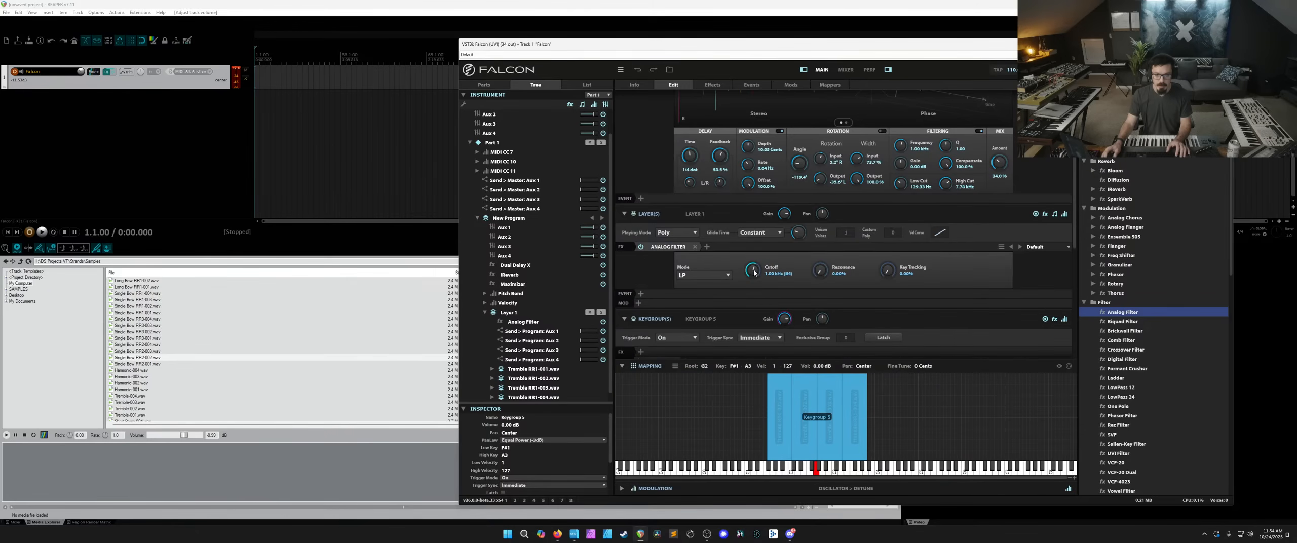
Lower the Layer 1 Analog Filter's cutoff to about 300 Hz and add MIDI CC 1 modulation to it.
{"action": "right_click", "coordinate": [748, 273]}
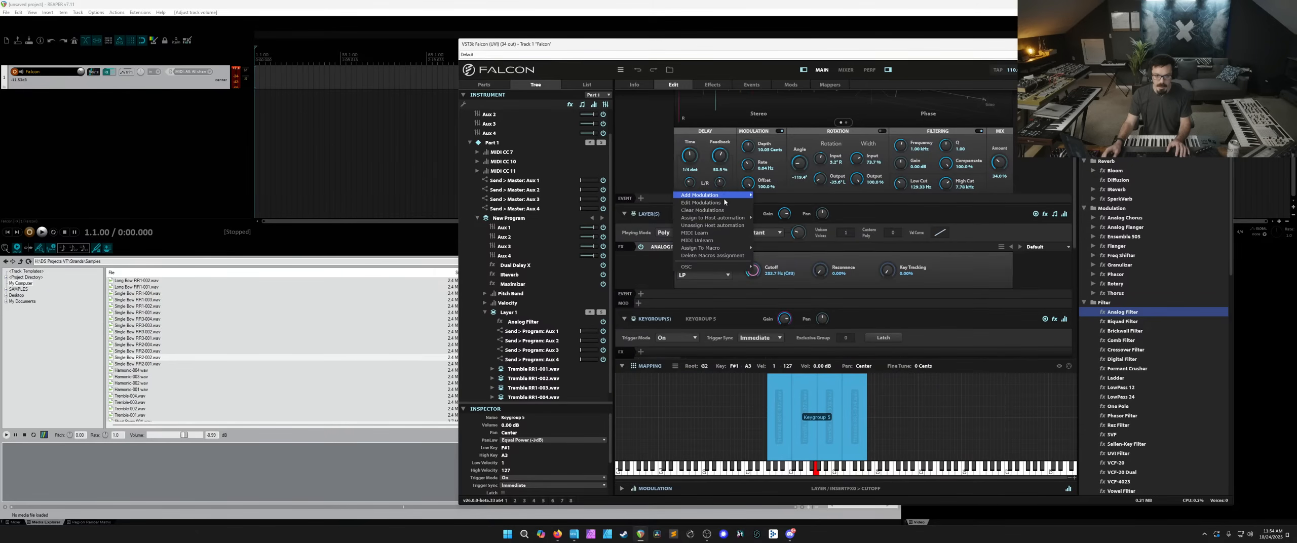
{"action": "mouse_move", "coordinate": [719, 195]}
{"action": "left_click", "coordinate": [779, 196]}
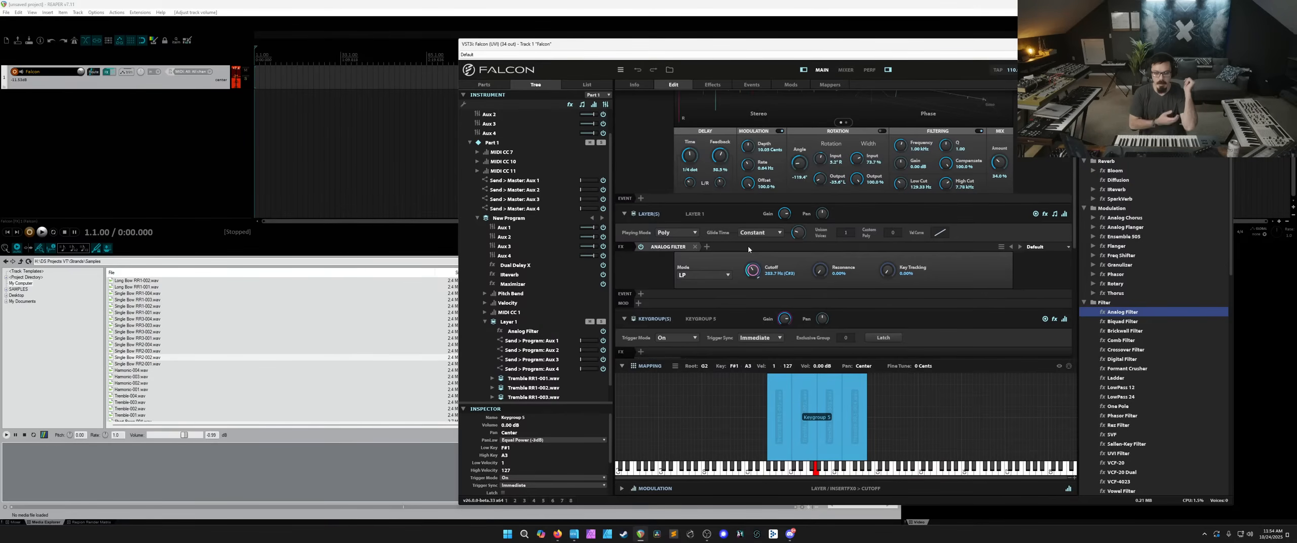
{"action": "scroll", "coordinate": [681, 237], "scroll_direction": "up", "scroll_amount": 2}
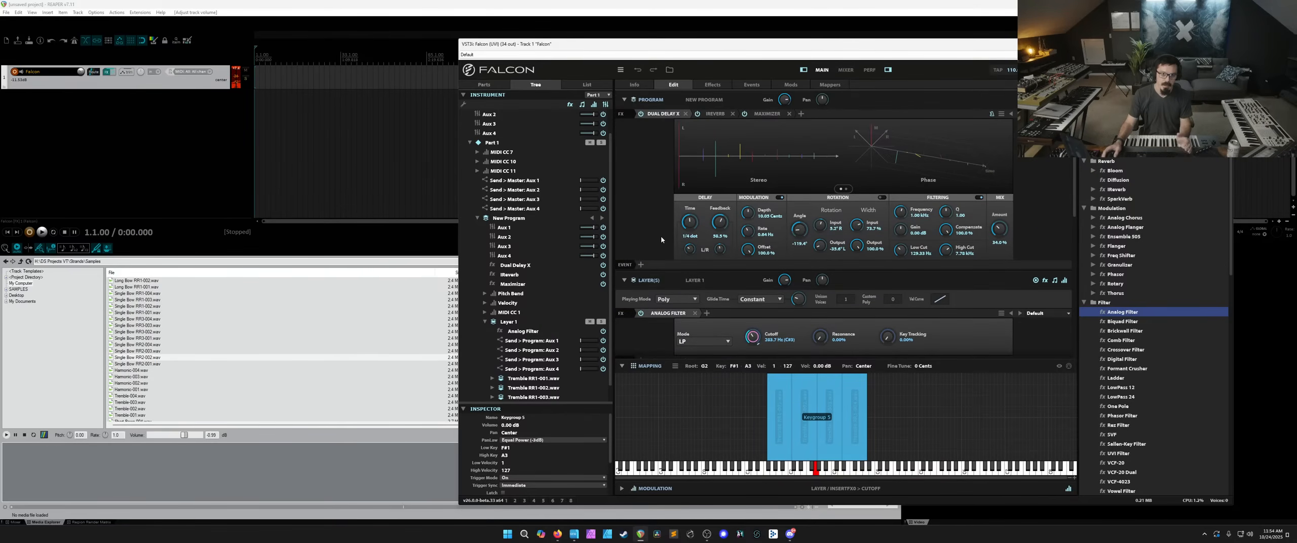
Extend the key ranges of the mapped keygroups down to C1 and up to C5.
{"action": "scroll", "coordinate": [660, 235], "scroll_direction": "down", "scroll_amount": 6}
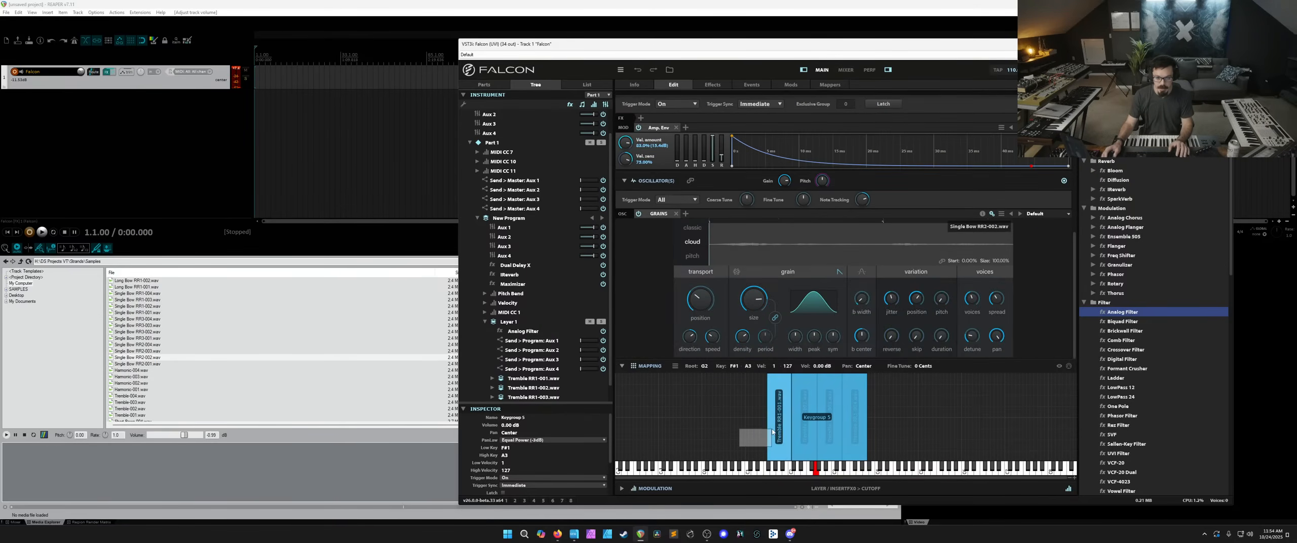
{"action": "left_click_drag", "start_coordinate": [772, 432], "coordinate": [745, 422]}
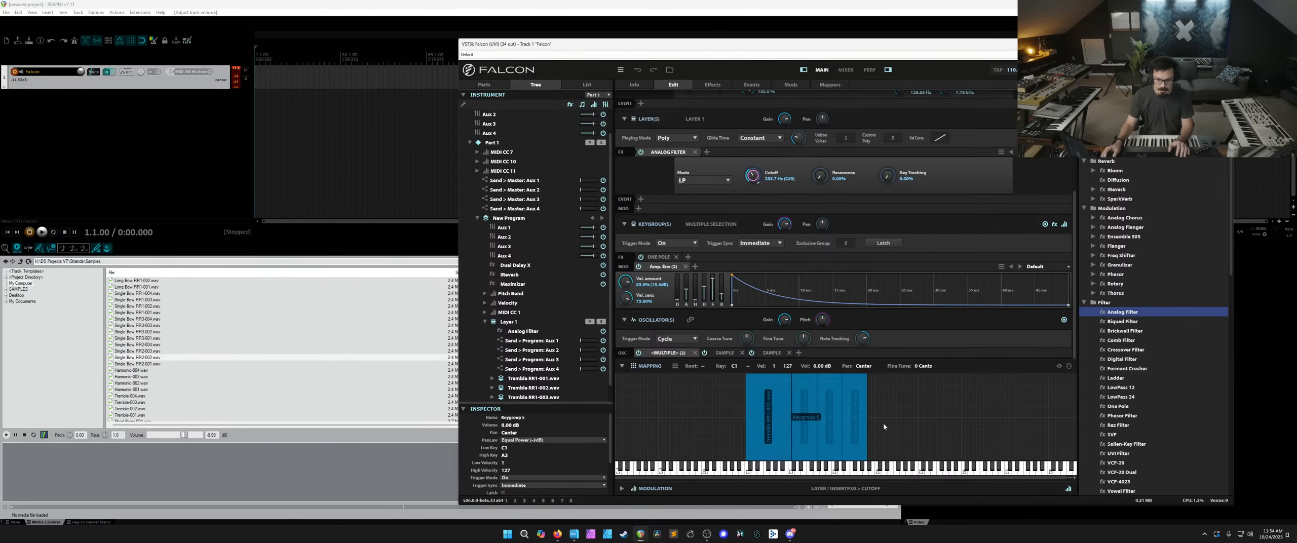
{"action": "left_click_drag", "start_coordinate": [866, 413], "coordinate": [921, 414]}
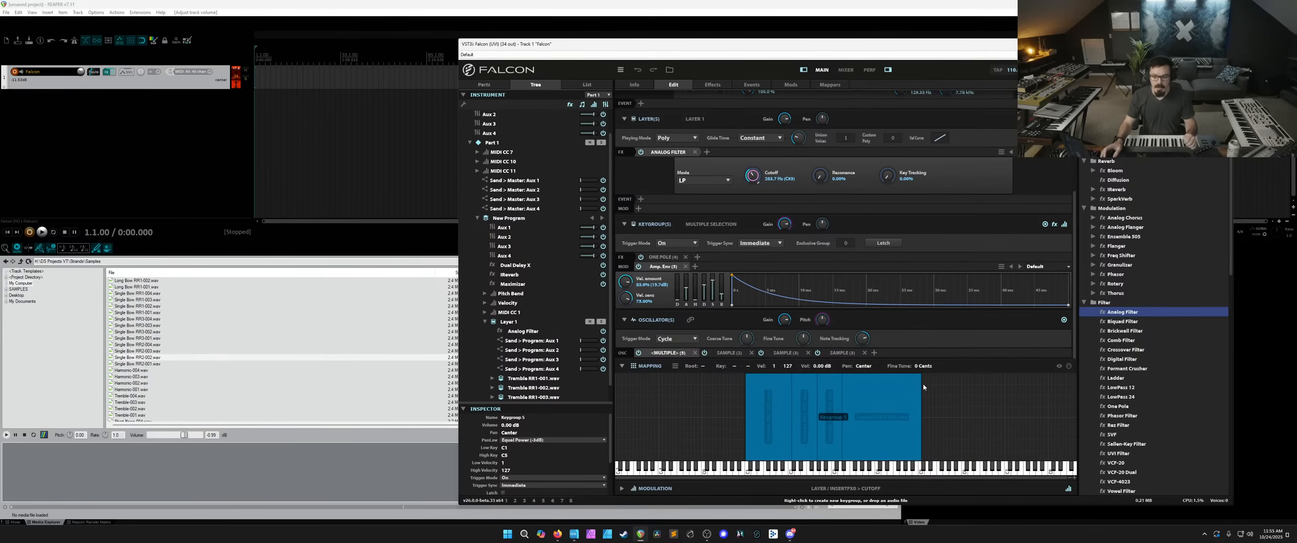
{"action": "scroll", "coordinate": [900, 297], "scroll_direction": "up", "scroll_amount": 3}
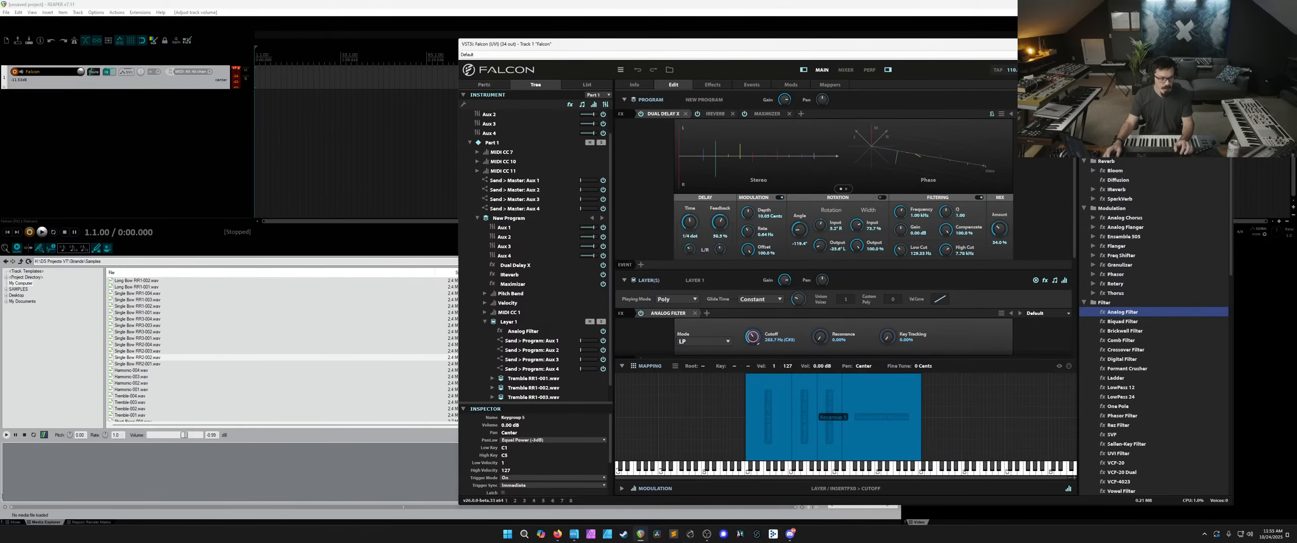
Switch to REAPER's mixer and raise the Falcon track's volume slightly.
{"action": "left_click", "coordinate": [11, 522]}
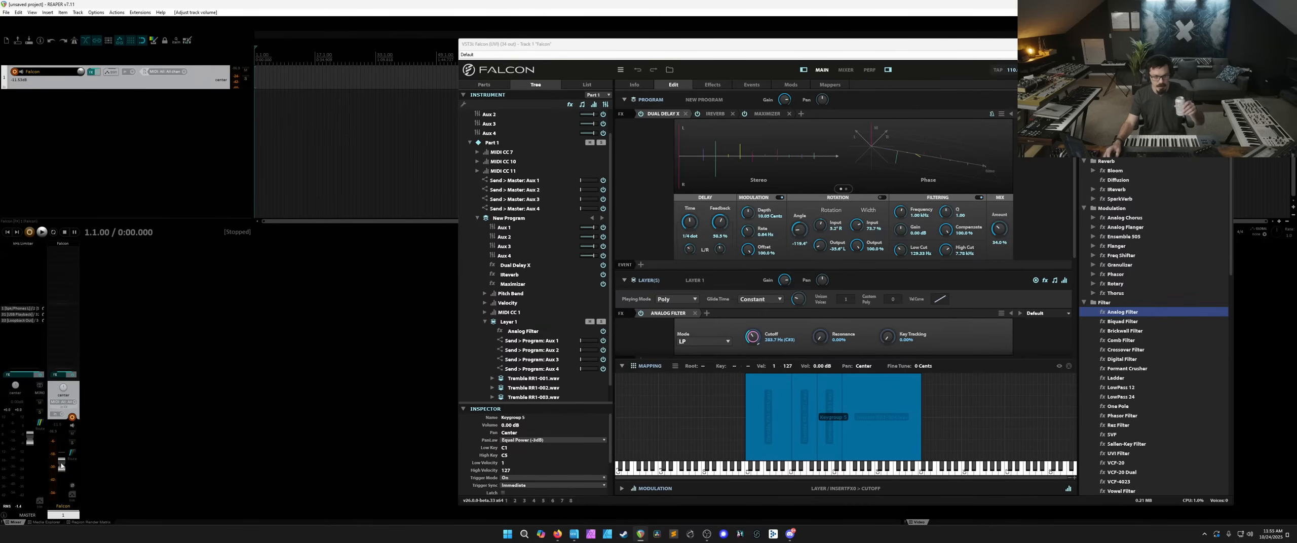
{"action": "left_click_drag", "start_coordinate": [61, 466], "coordinate": [60, 462]}
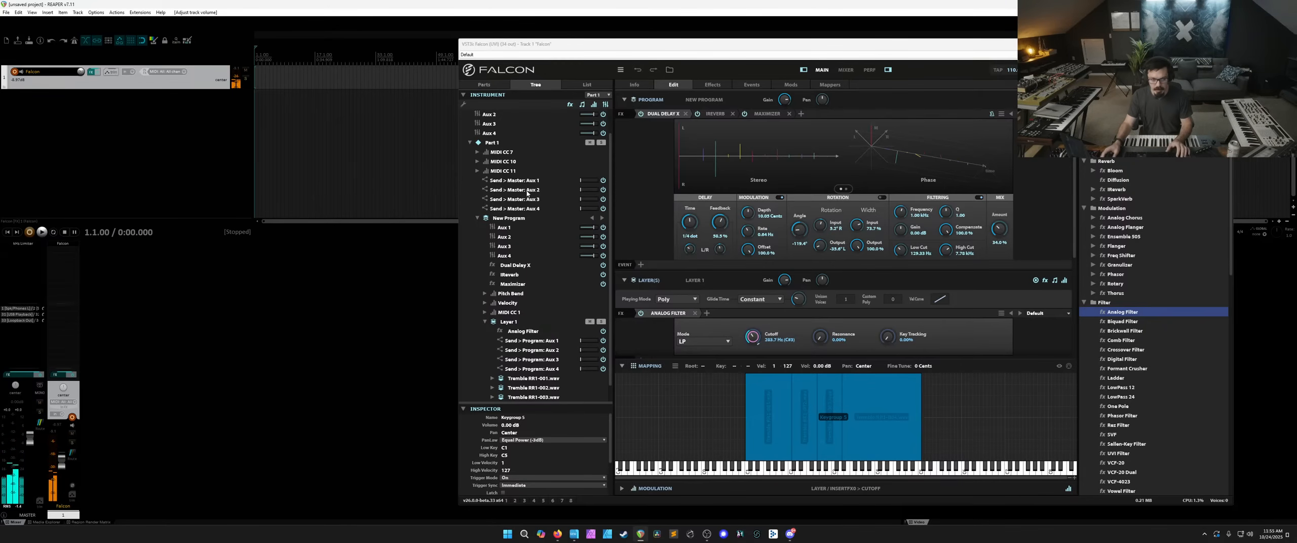
Add a new keygroup to Layer 1 with an Analog Stack oscillator and replace that oscillator with Analog.
{"action": "scroll", "coordinate": [512, 124], "scroll_direction": "up", "scroll_amount": 1}
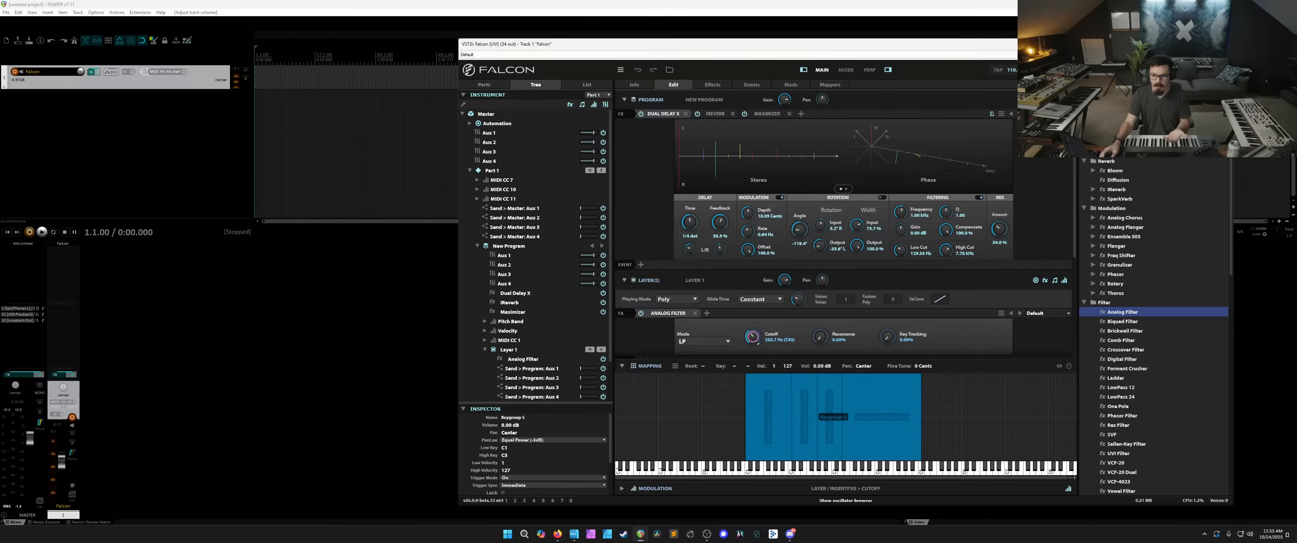
{"action": "left_click", "coordinate": [1035, 280]}
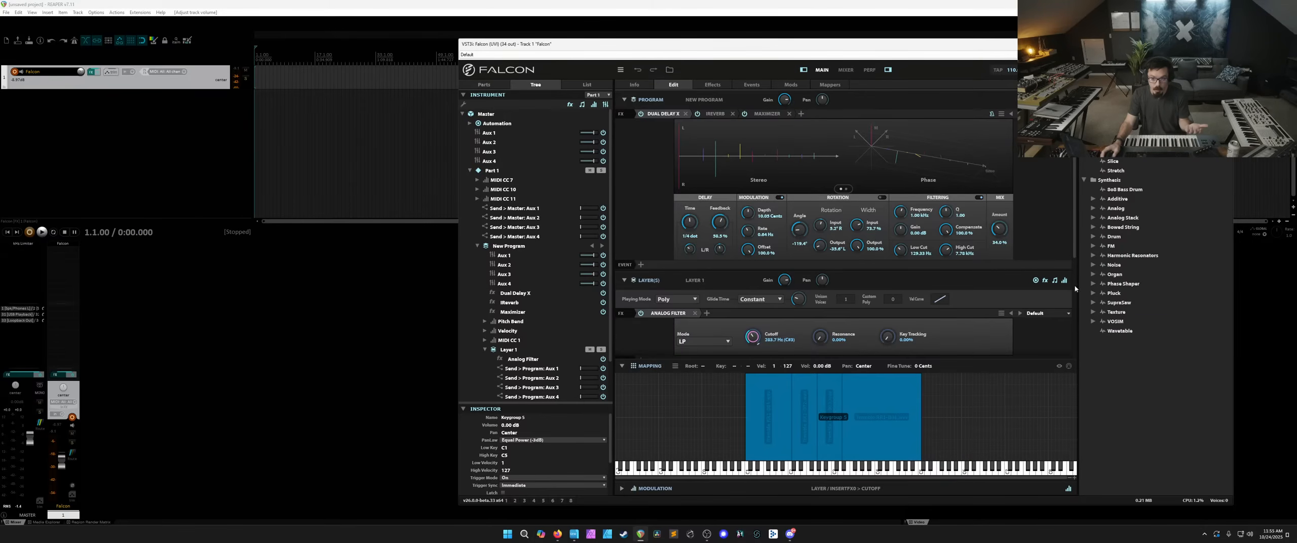
{"action": "left_click", "coordinate": [1123, 218]}
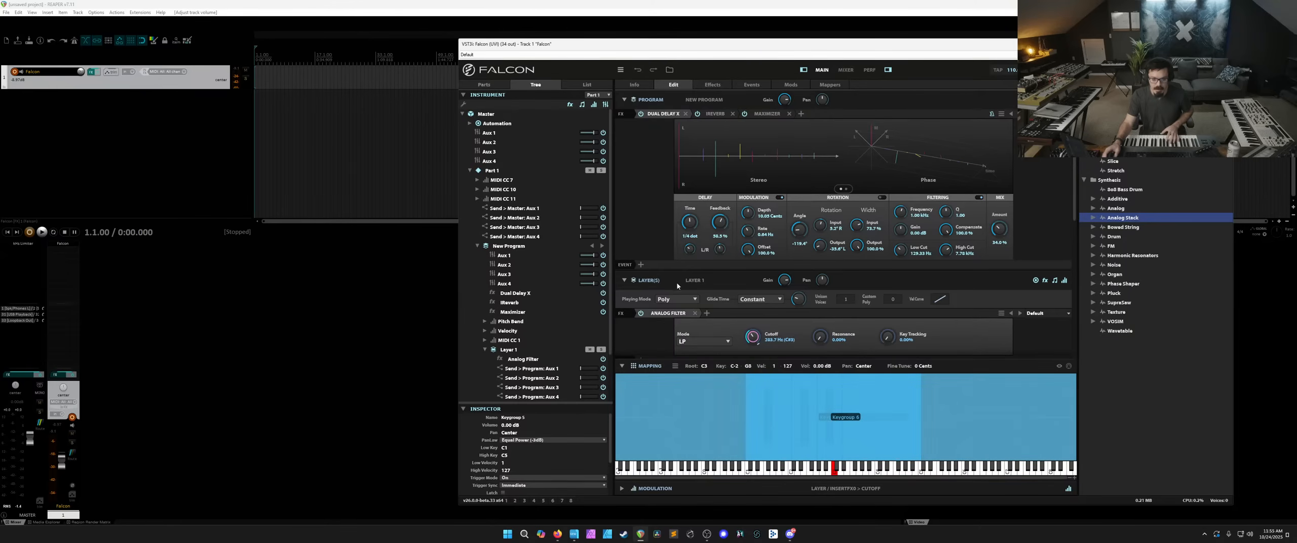
{"action": "scroll", "coordinate": [778, 289], "scroll_direction": "down", "scroll_amount": 5}
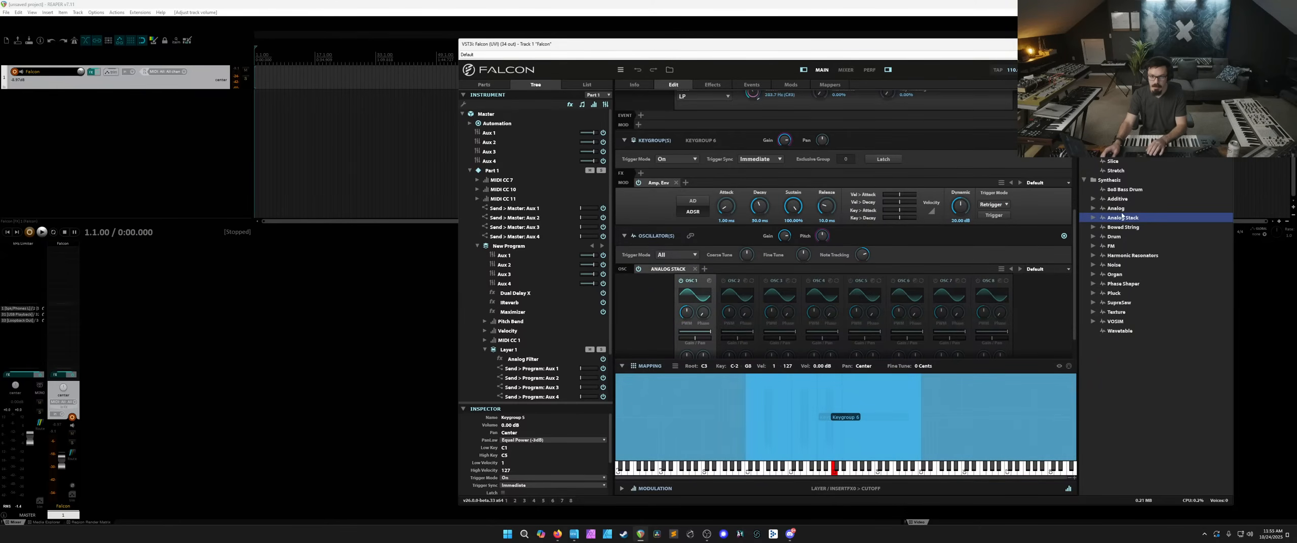
{"action": "left_click_drag", "start_coordinate": [1116, 208], "coordinate": [711, 271]}
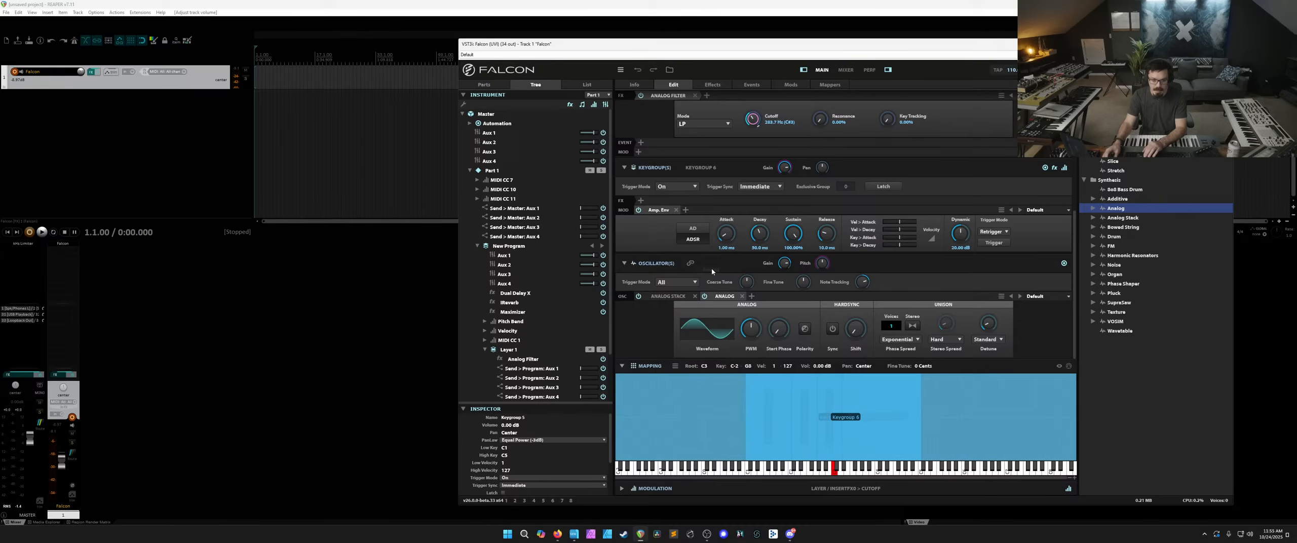
{"action": "left_click", "coordinate": [695, 296]}
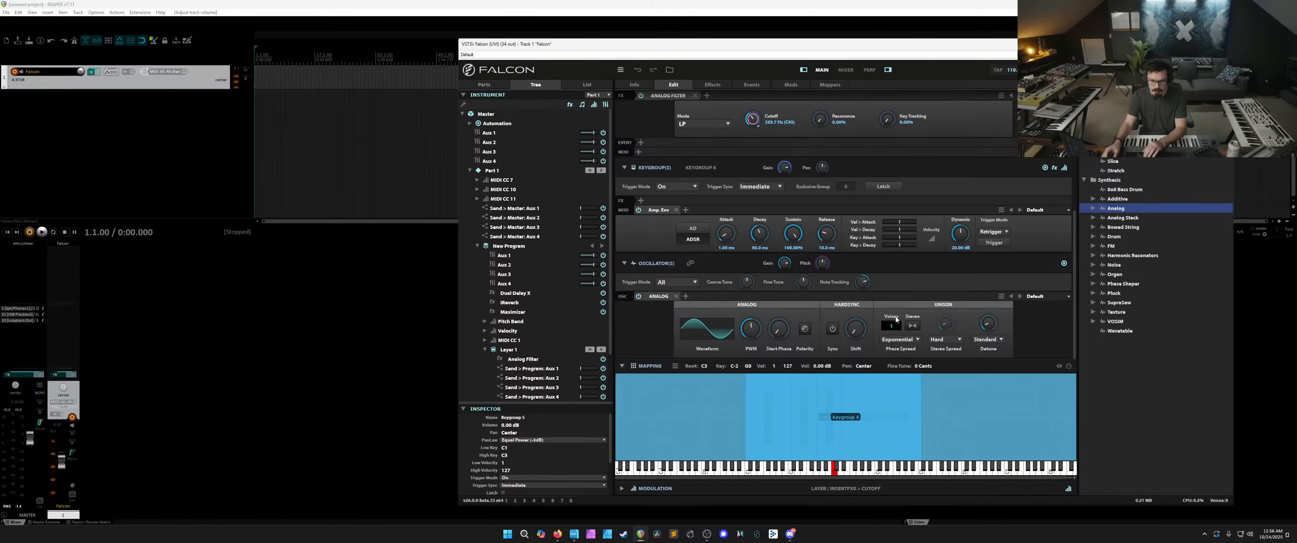
Set the Analog oscillator to 4 unison voices, adjust its detune and choose the sawtooth waveform.
{"action": "left_click_drag", "start_coordinate": [891, 325], "coordinate": [891, 322]}
{"action": "left_click", "coordinate": [988, 323]}
{"action": "left_click", "coordinate": [707, 328]}
{"action": "left_click", "coordinate": [704, 375]}
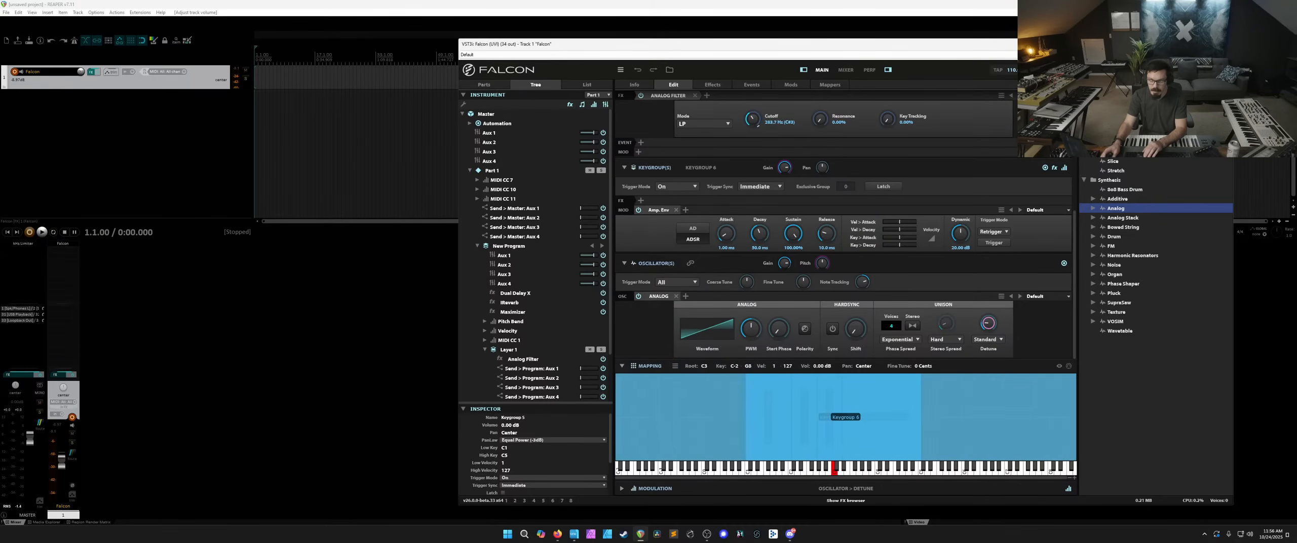
Insert a Ladder filter on the new Analog keygroup, and balance its cutoff and the oscillator gain.
{"action": "scroll", "coordinate": [1145, 172], "scroll_direction": "down", "scroll_amount": 10}
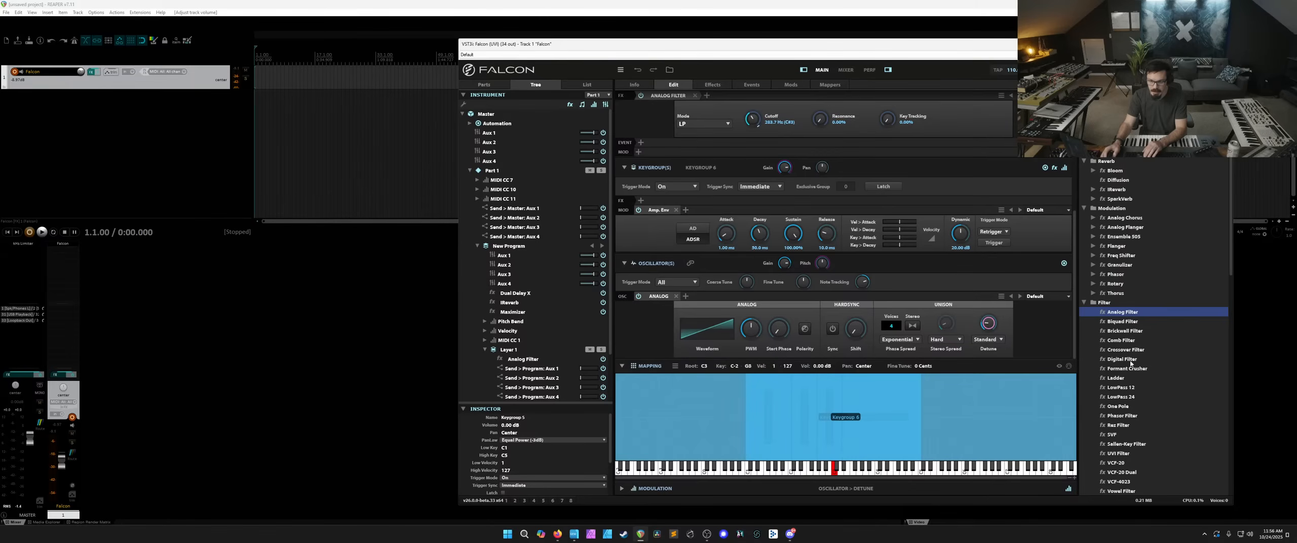
{"action": "left_click_drag", "start_coordinate": [1120, 380], "coordinate": [695, 253]}
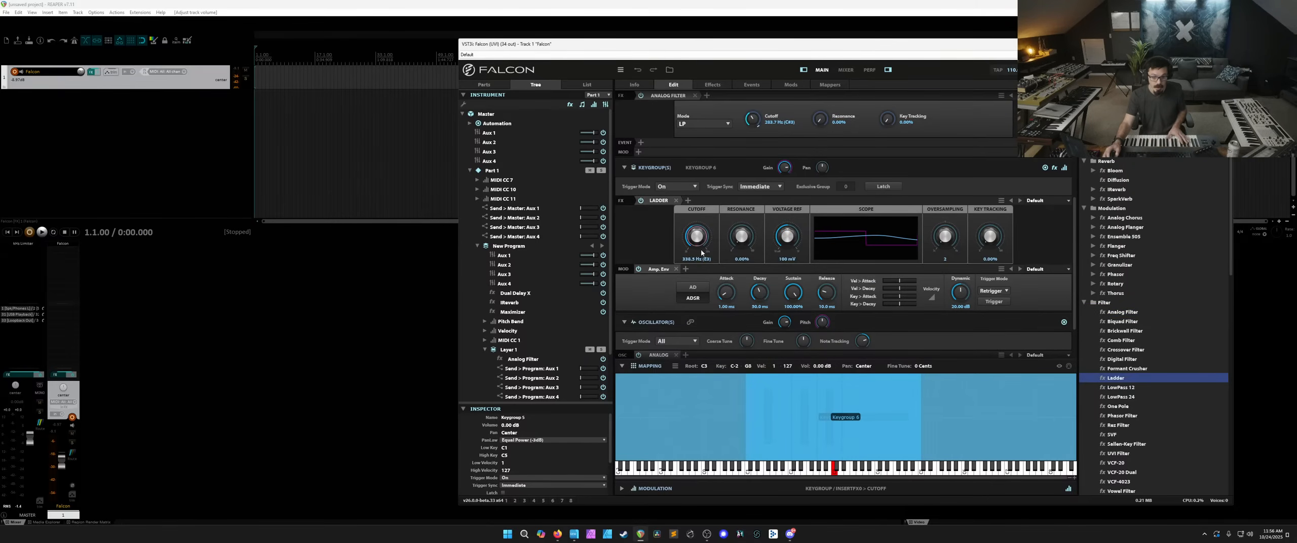
{"action": "scroll", "coordinate": [666, 286], "scroll_direction": "down", "scroll_amount": 2}
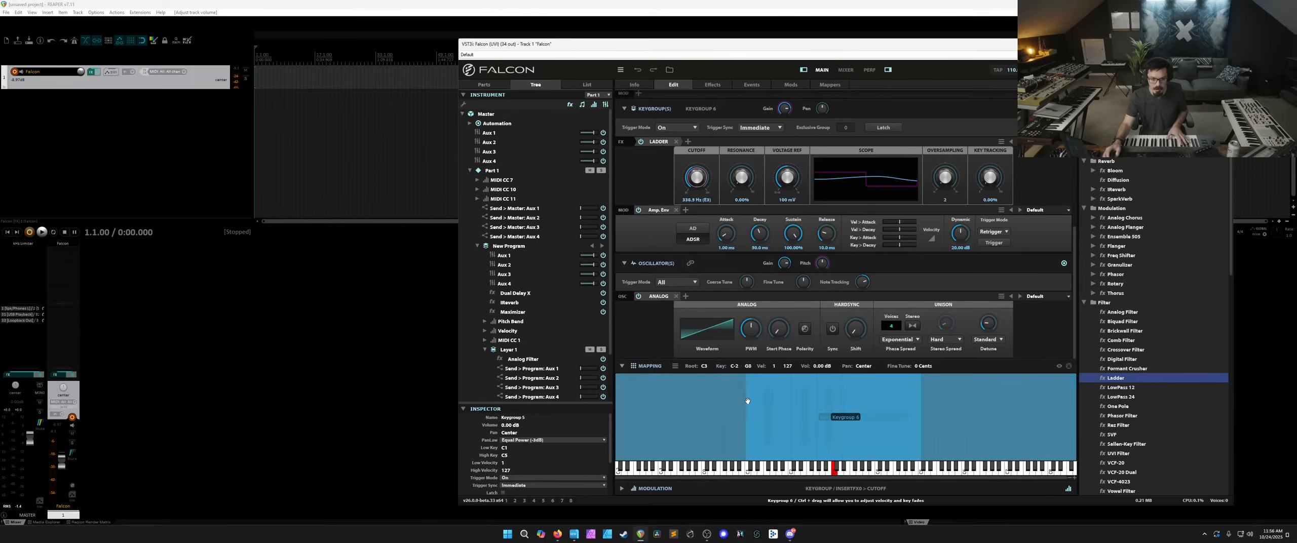
{"action": "left_click_drag", "start_coordinate": [784, 262], "coordinate": [787, 301]}
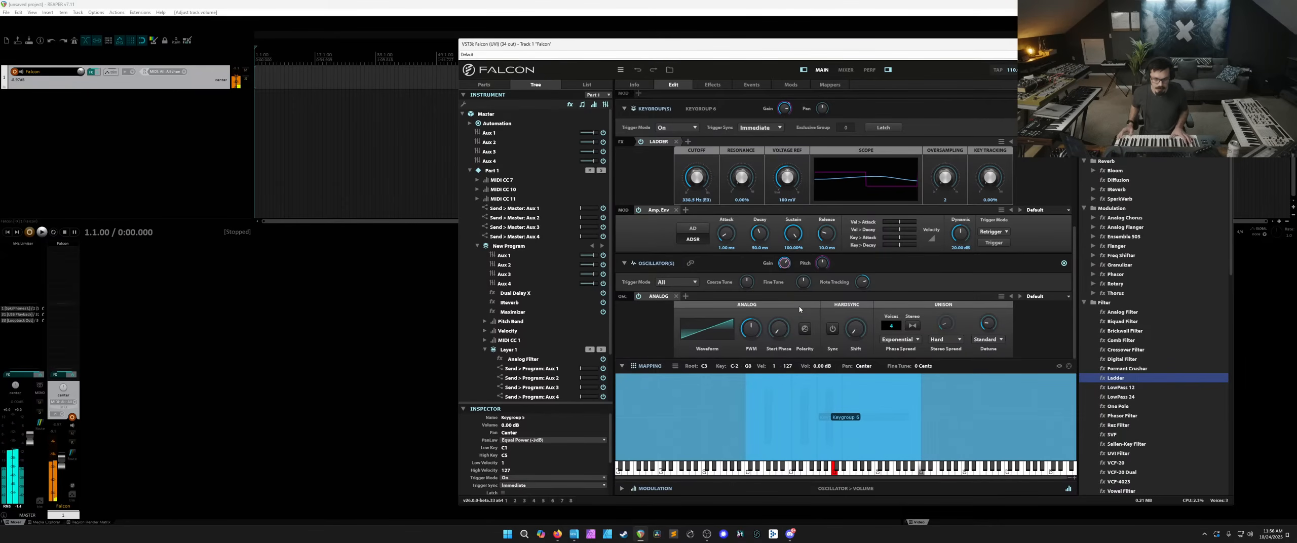
{"action": "mouse_move", "coordinate": [699, 175]}
{"action": "left_mouse_down"}
{"action": "mouse_move", "coordinate": [709, 155]}
{"action": "mouse_move", "coordinate": [709, 168]}
{"action": "left_mouse_up"}
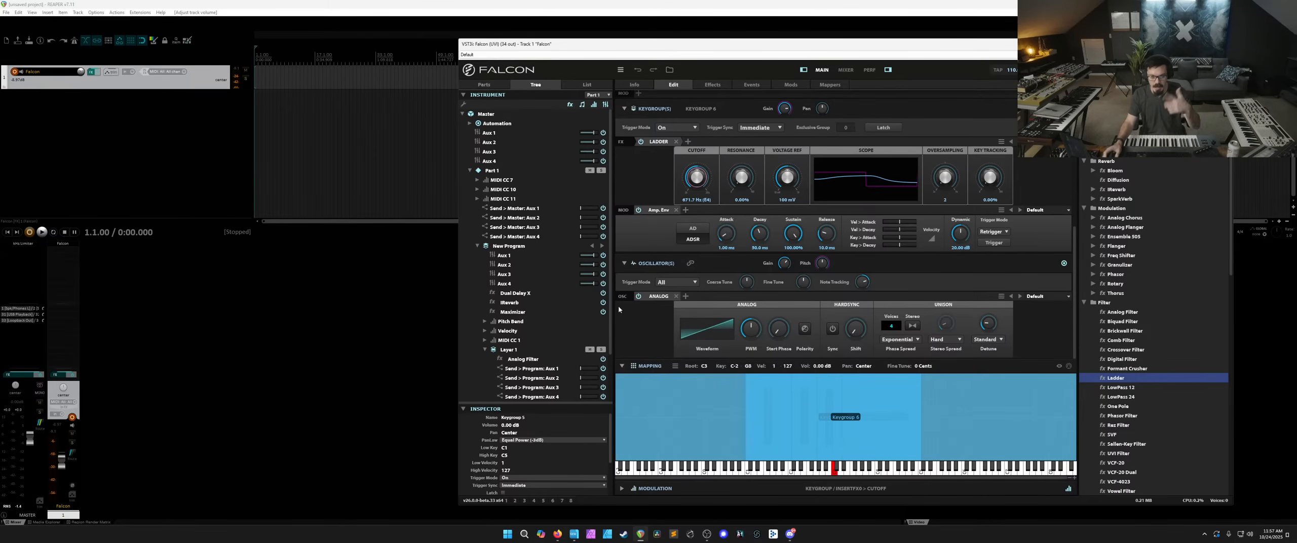
Examine the program's keygroups one by one in the list view, including the Tremble samples, Keygroup 5 and Keygroup 6.
{"action": "scroll", "coordinate": [623, 311], "scroll_direction": "up", "scroll_amount": 4}
{"action": "scroll", "coordinate": [618, 309], "scroll_direction": "down", "scroll_amount": 4}
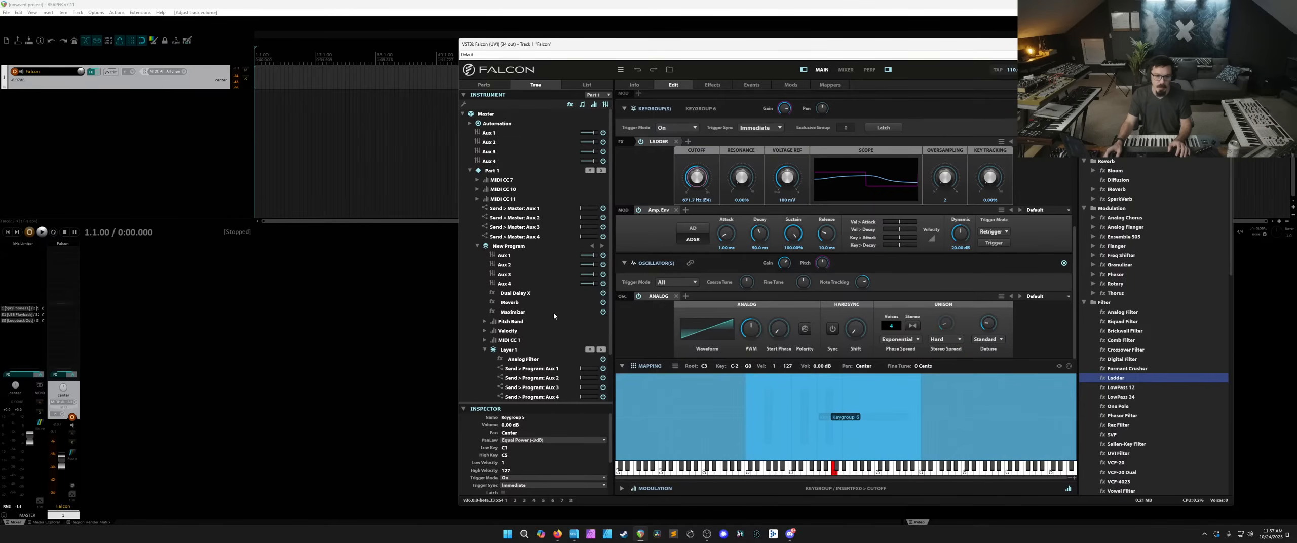
{"action": "scroll", "coordinate": [534, 259], "scroll_direction": "down", "scroll_amount": 2}
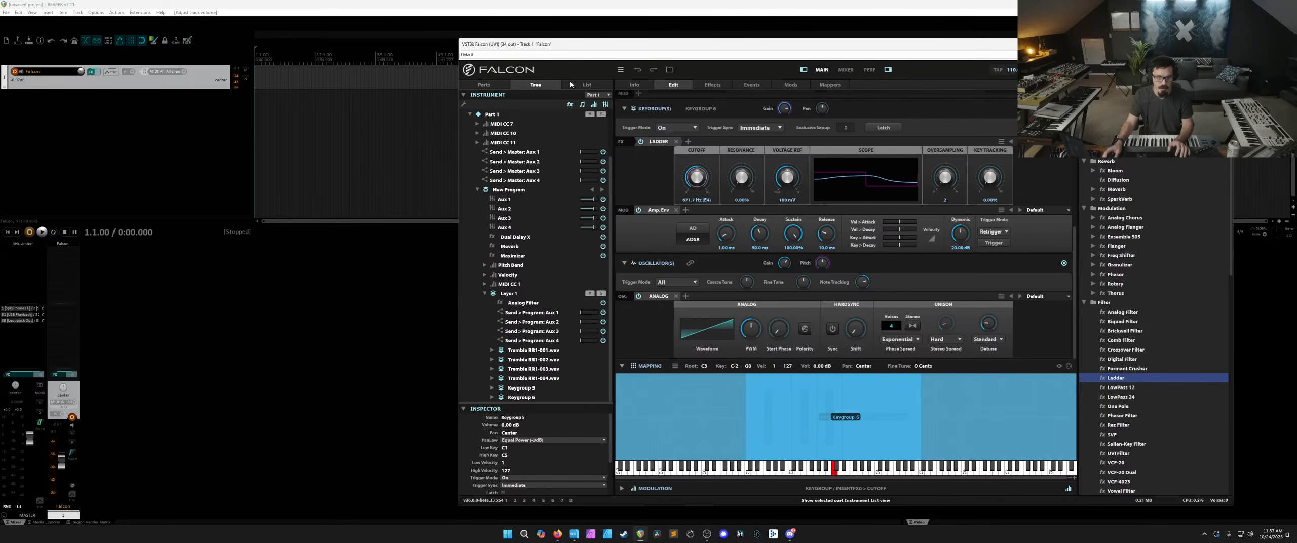
{"action": "left_click", "coordinate": [586, 84]}
{"action": "left_click", "coordinate": [497, 276]}
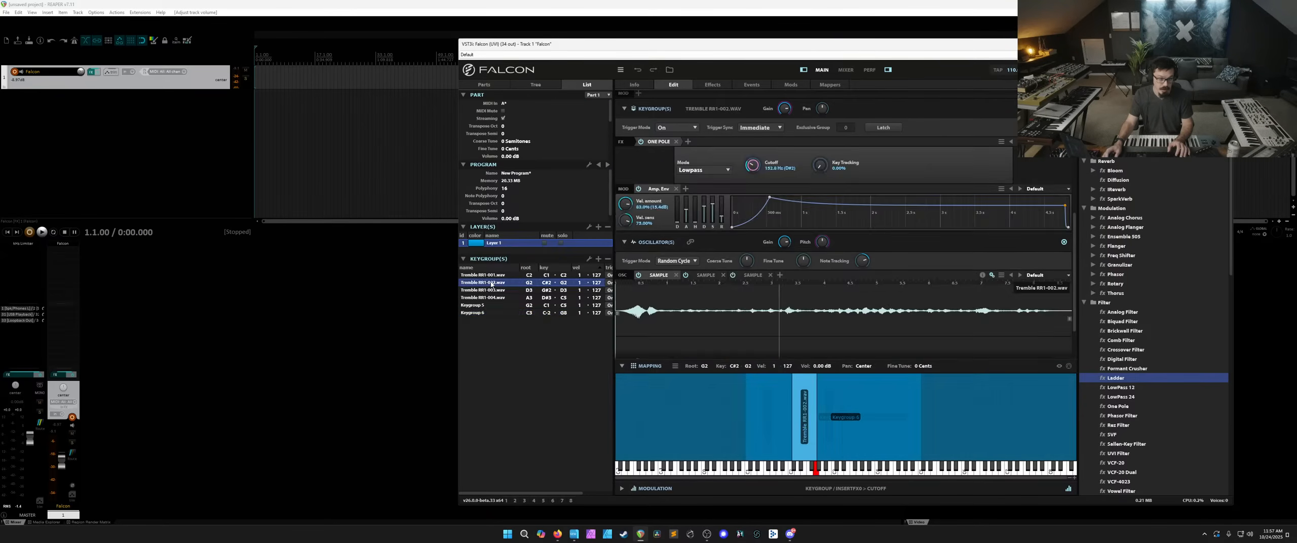
{"action": "left_click", "coordinate": [495, 282]}
{"action": "left_click", "coordinate": [495, 290]}
{"action": "left_click", "coordinate": [495, 297]}
{"action": "left_click", "coordinate": [494, 312]}
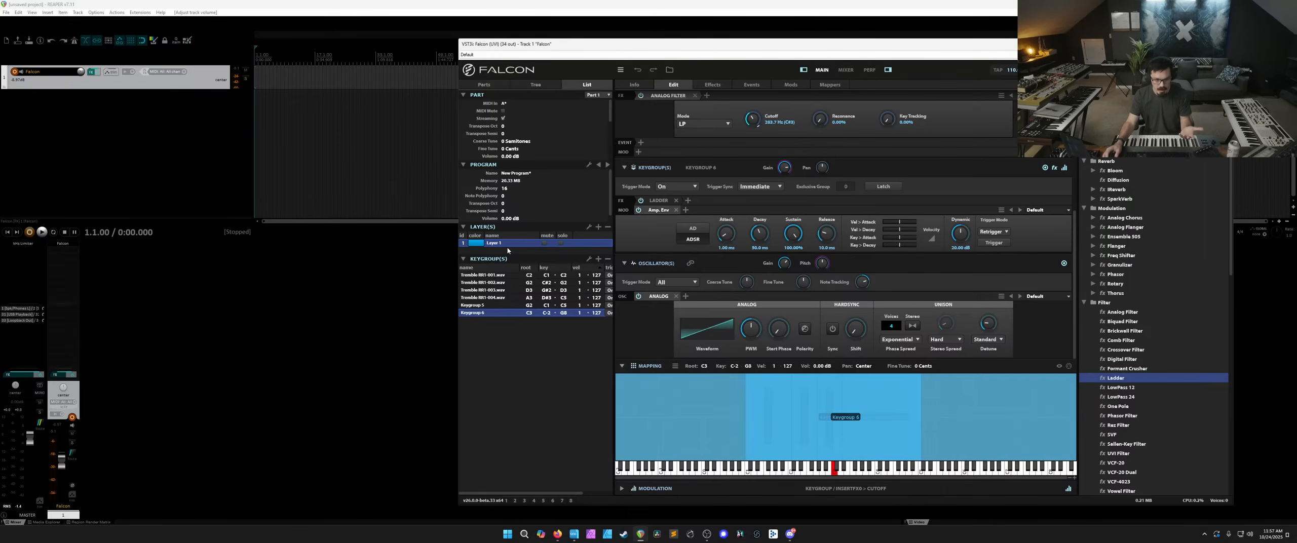
{"action": "left_click", "coordinate": [503, 290]}
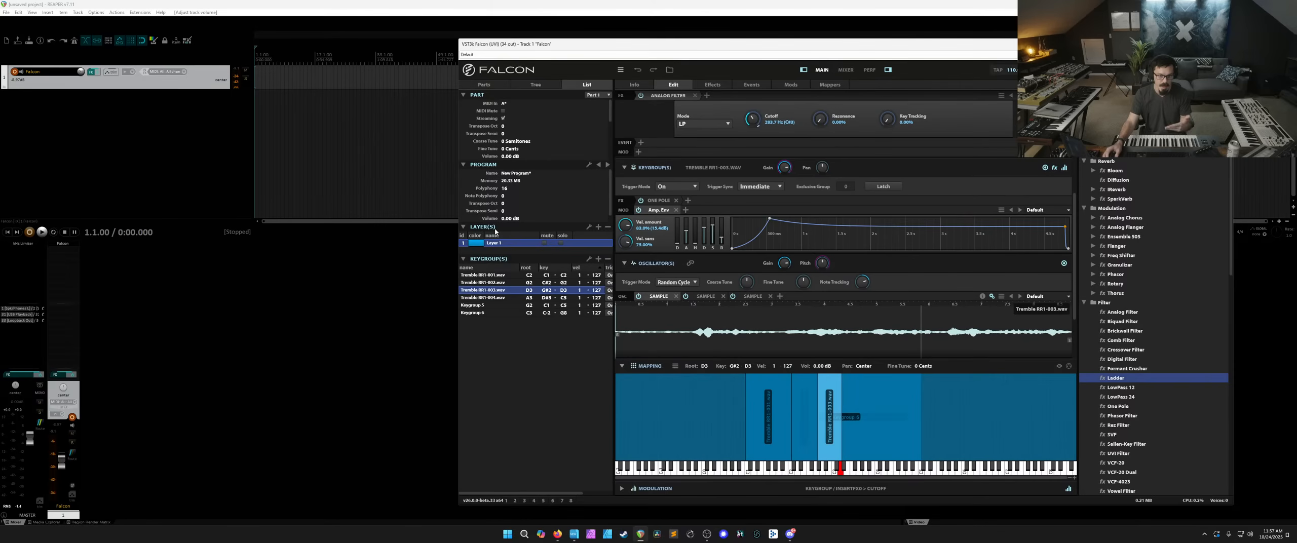
{"action": "left_click", "coordinate": [493, 305]}
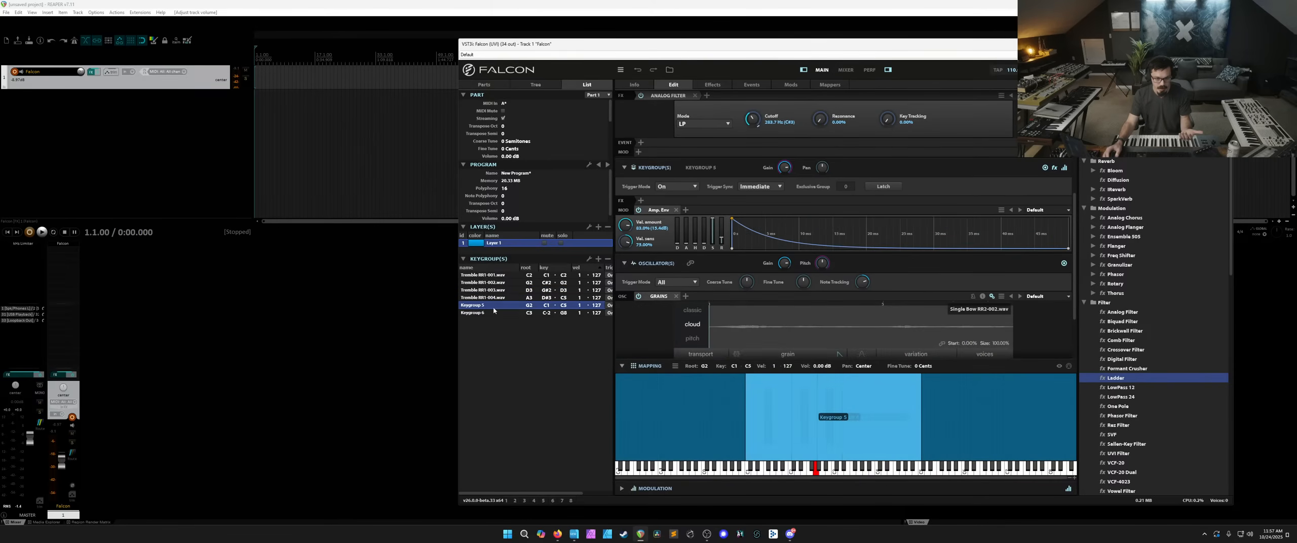
Inspect the three samples and the One Pole filter inside the Tremble RR1-001.wav keygroup in the instrument tree.
{"action": "left_click", "coordinate": [536, 85]}
{"action": "scroll", "coordinate": [516, 314], "scroll_direction": "down", "scroll_amount": 4}
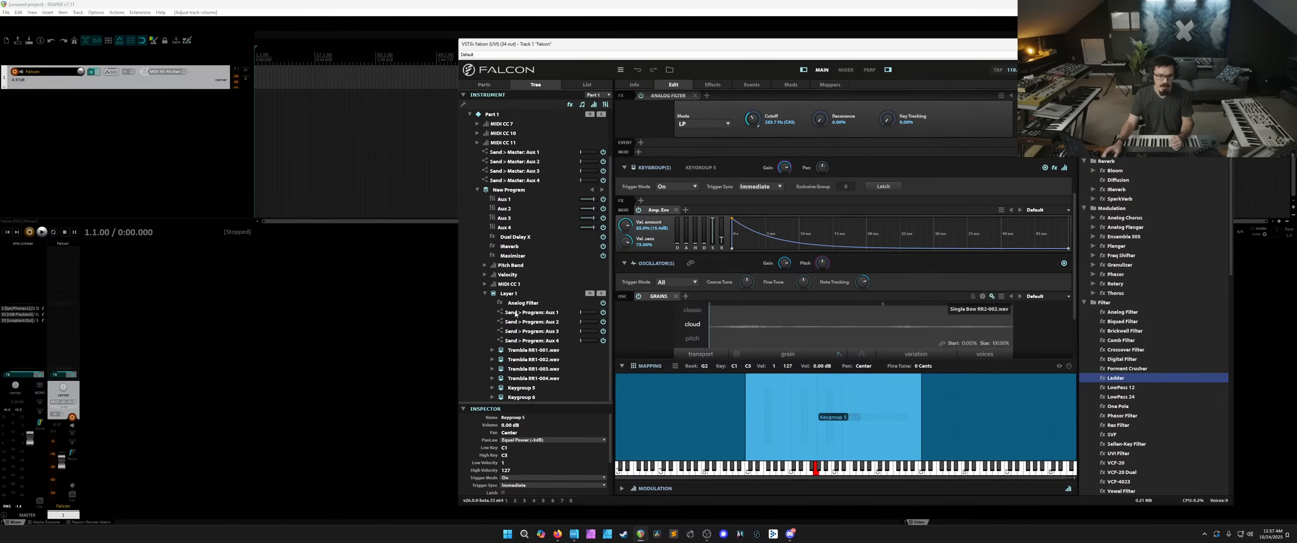
{"action": "left_click", "coordinate": [492, 350]}
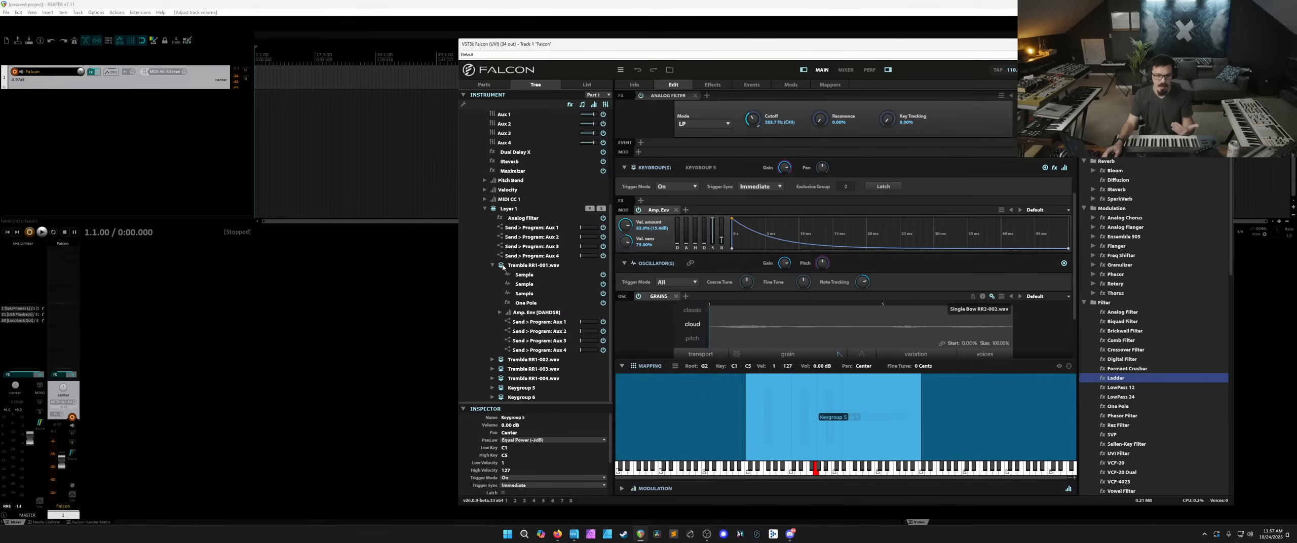
{"action": "left_click", "coordinate": [536, 266]}
{"action": "left_click", "coordinate": [538, 275]}
{"action": "left_click", "coordinate": [537, 284]}
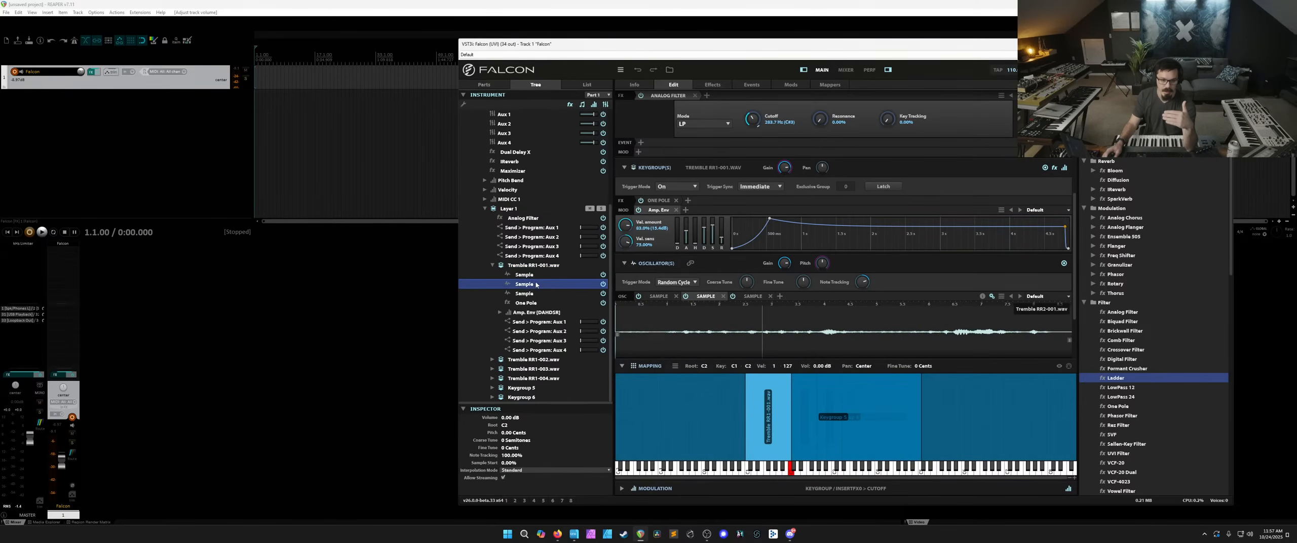
{"action": "left_click", "coordinate": [536, 293]}
{"action": "left_click", "coordinate": [535, 302]}
{"action": "left_click", "coordinate": [536, 293]}
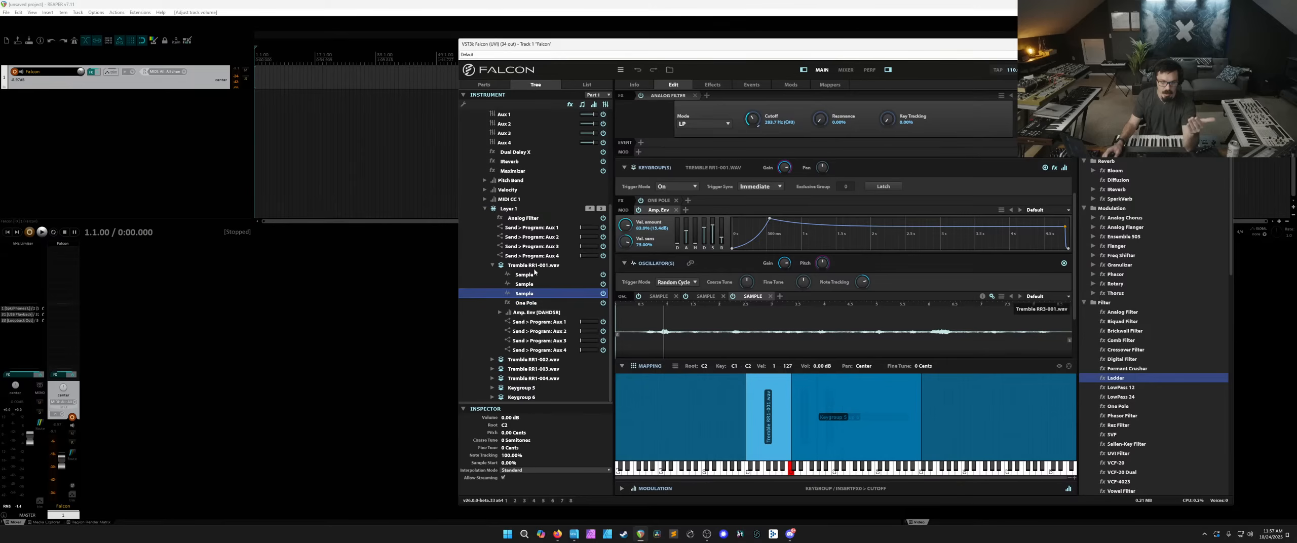
{"action": "left_click", "coordinate": [501, 267]}
{"action": "left_click", "coordinate": [492, 265]}
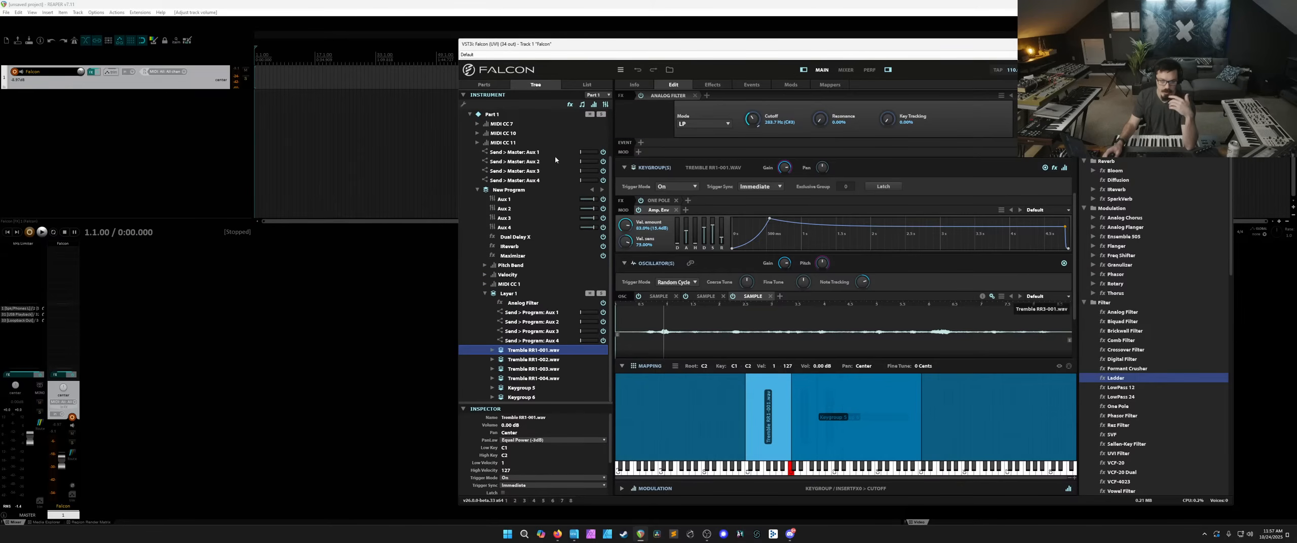
Move the plugin window clear of the webcam area and switch to the parts view with an empty New Program.
{"action": "left_click", "coordinate": [588, 85]}
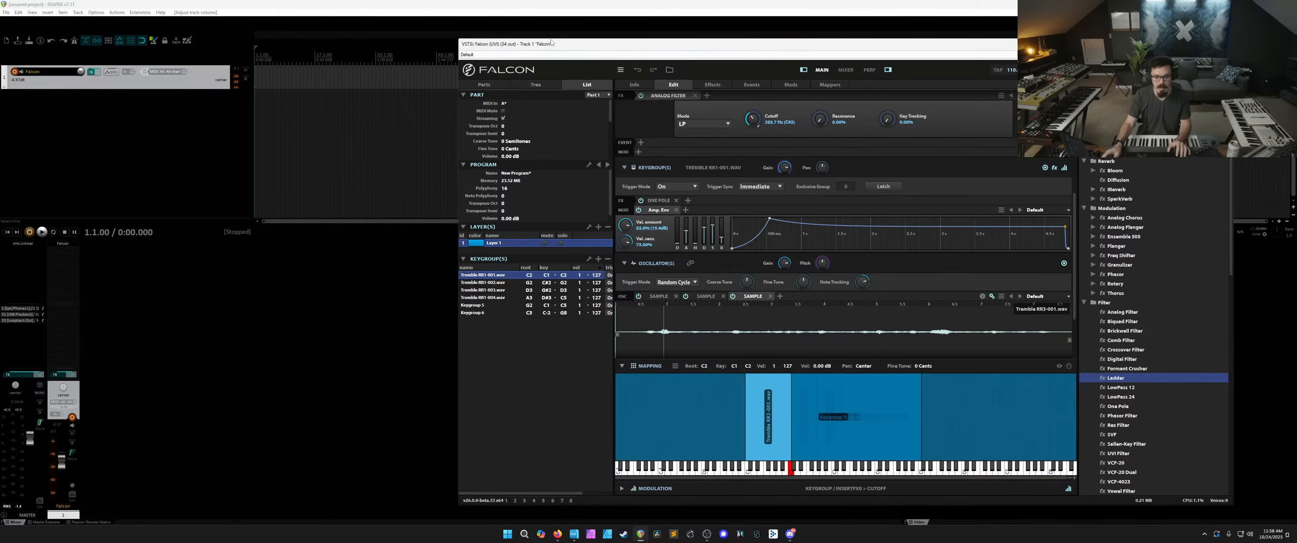
{"action": "left_click_drag", "start_coordinate": [550, 45], "coordinate": [413, 51]}
{"action": "scroll", "coordinate": [723, 192], "scroll_direction": "up", "scroll_amount": 5}
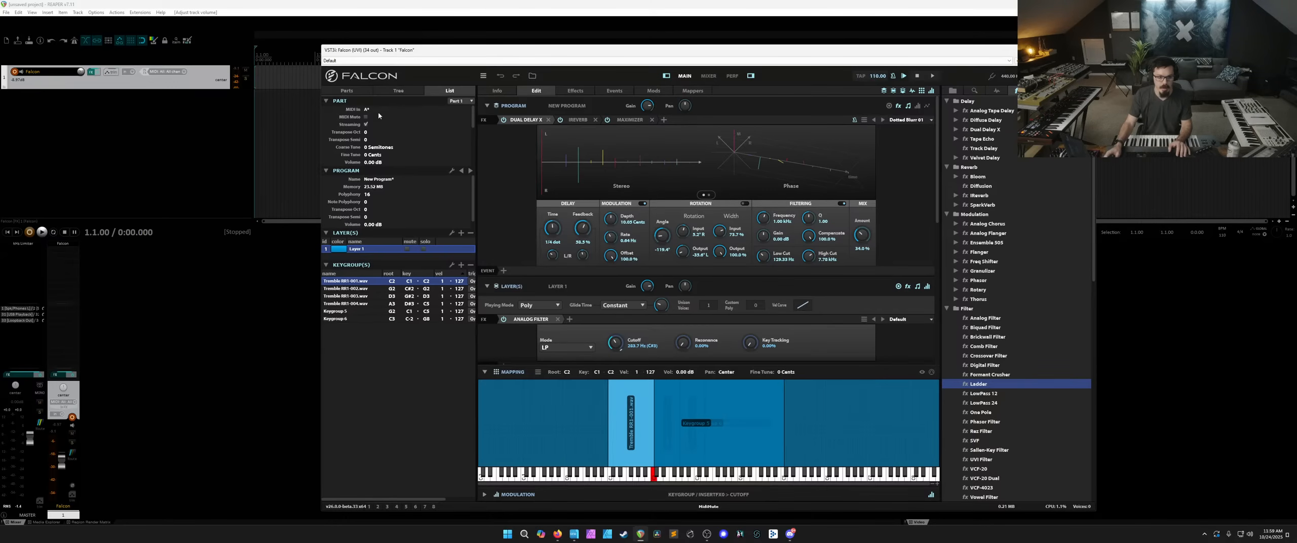
{"action": "left_click", "coordinate": [347, 90]}
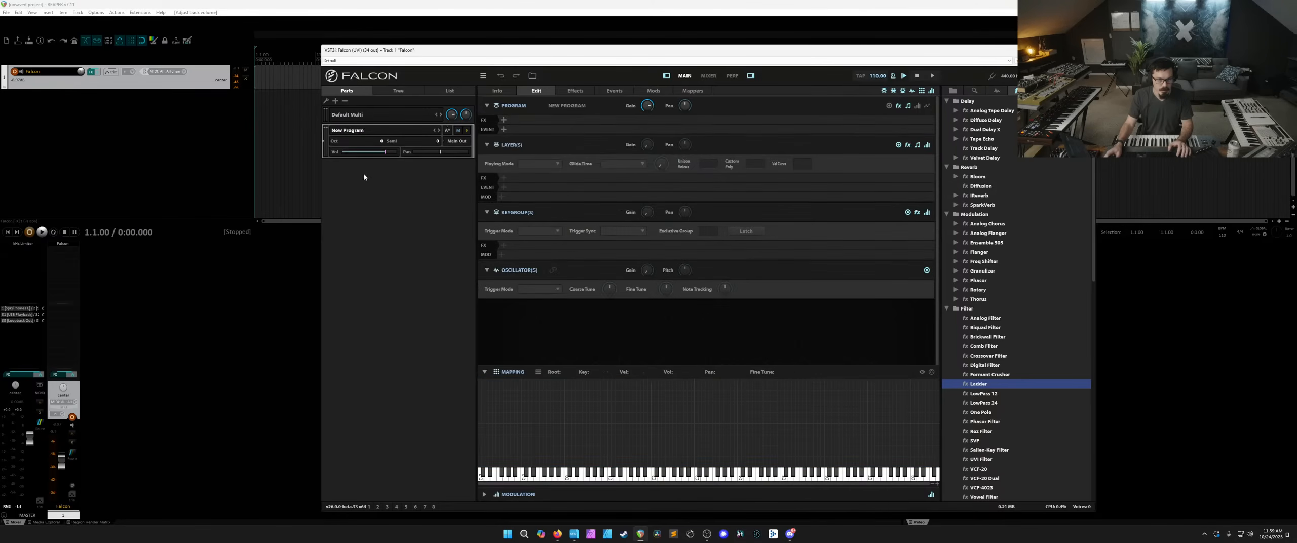
{"action": "right_click", "coordinate": [364, 188]}
{"action": "left_click", "coordinate": [364, 187]}
Add a second track in REAPER, record-armed and with its input set to the stereo pair 3 / 4.
{"action": "double_click", "coordinate": [15, 96]}
{"action": "left_click", "coordinate": [16, 96]}
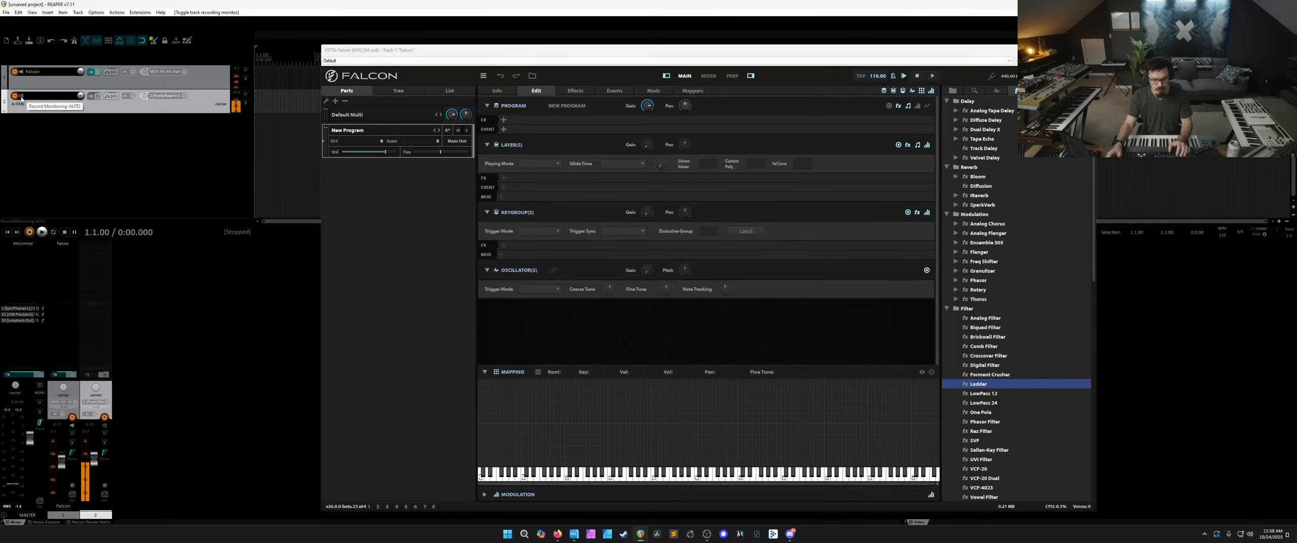
{"action": "left_click", "coordinate": [21, 97]}
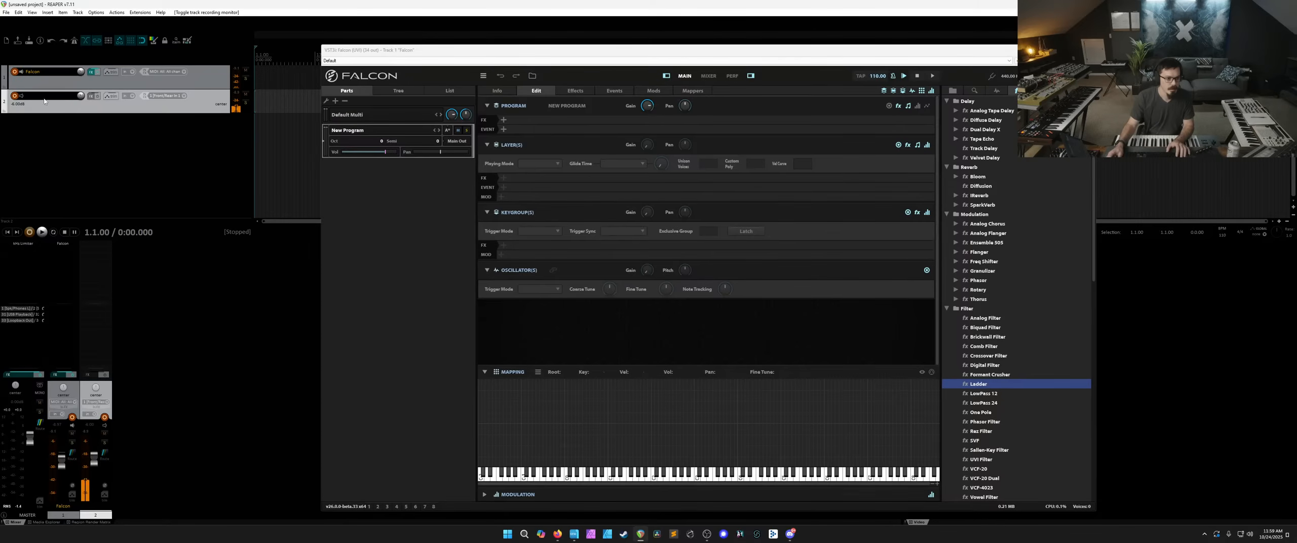
{"action": "left_click", "coordinate": [167, 95]}
{"action": "mouse_move", "coordinate": [223, 106]}
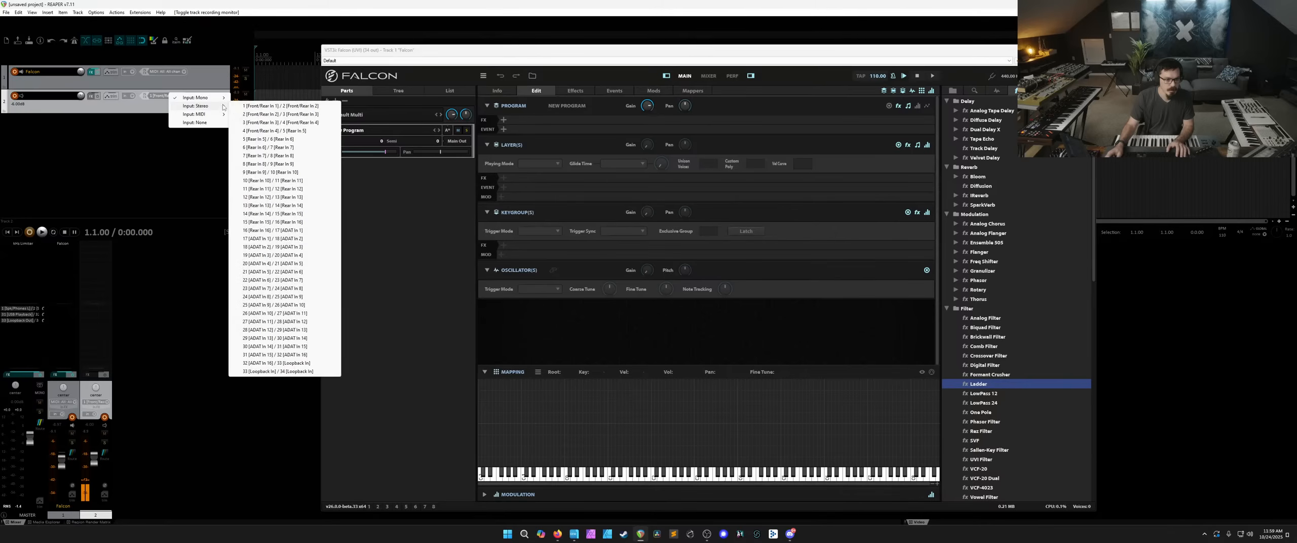
{"action": "left_click", "coordinate": [274, 122]}
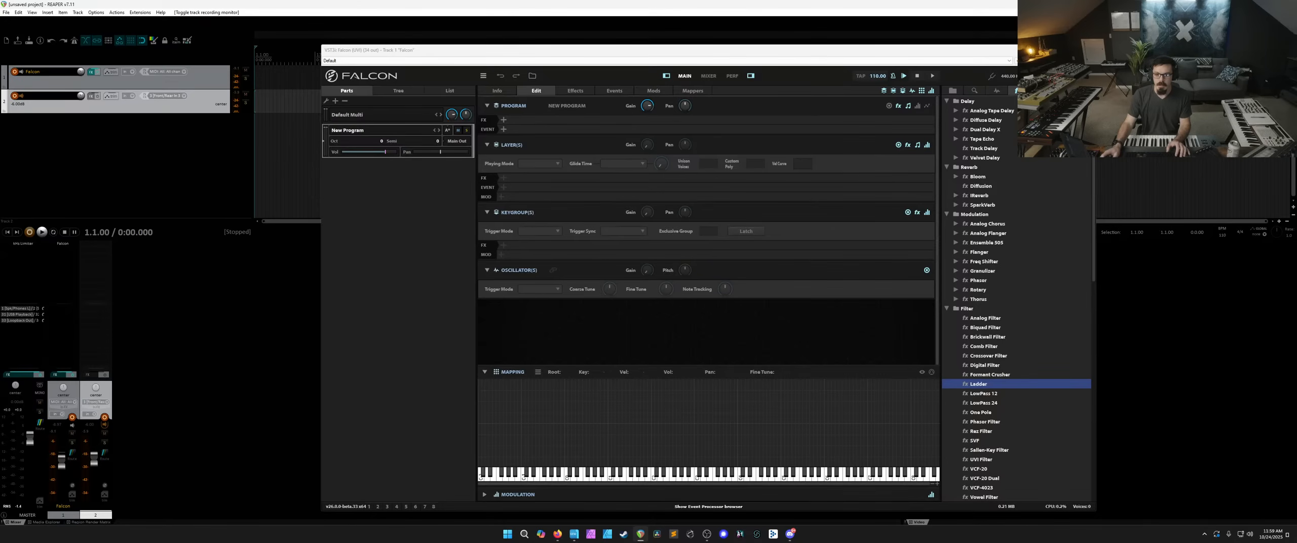
Insert the Ostinato Arp sequencing script as an event processor on the empty program.
{"action": "scroll", "coordinate": [994, 146], "scroll_direction": "down", "scroll_amount": 10}
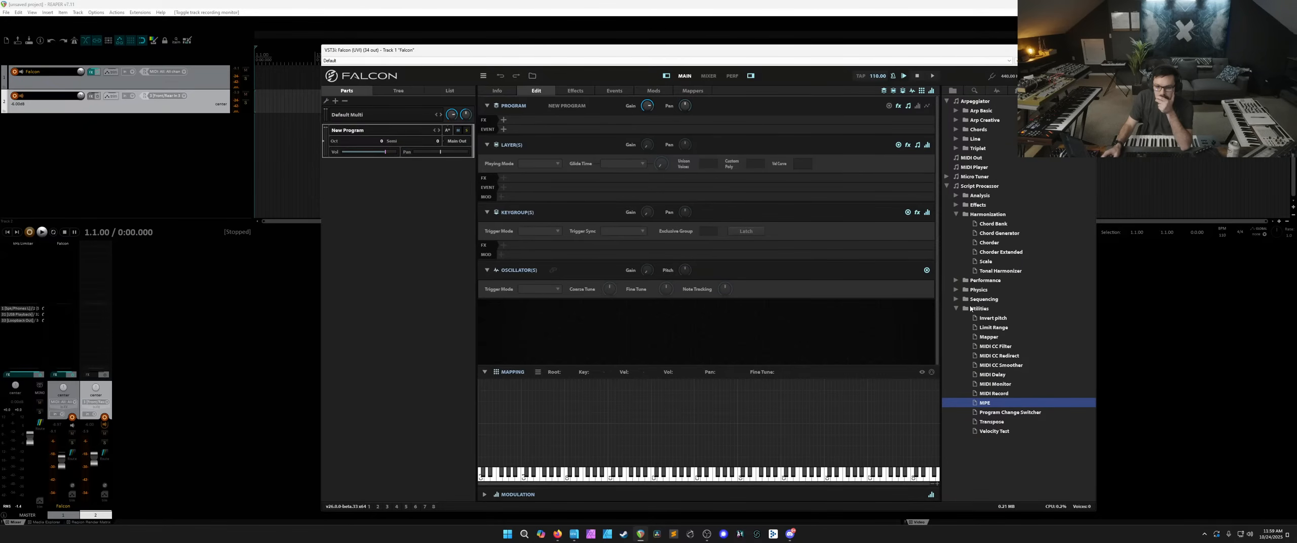
{"action": "left_click", "coordinate": [957, 299]}
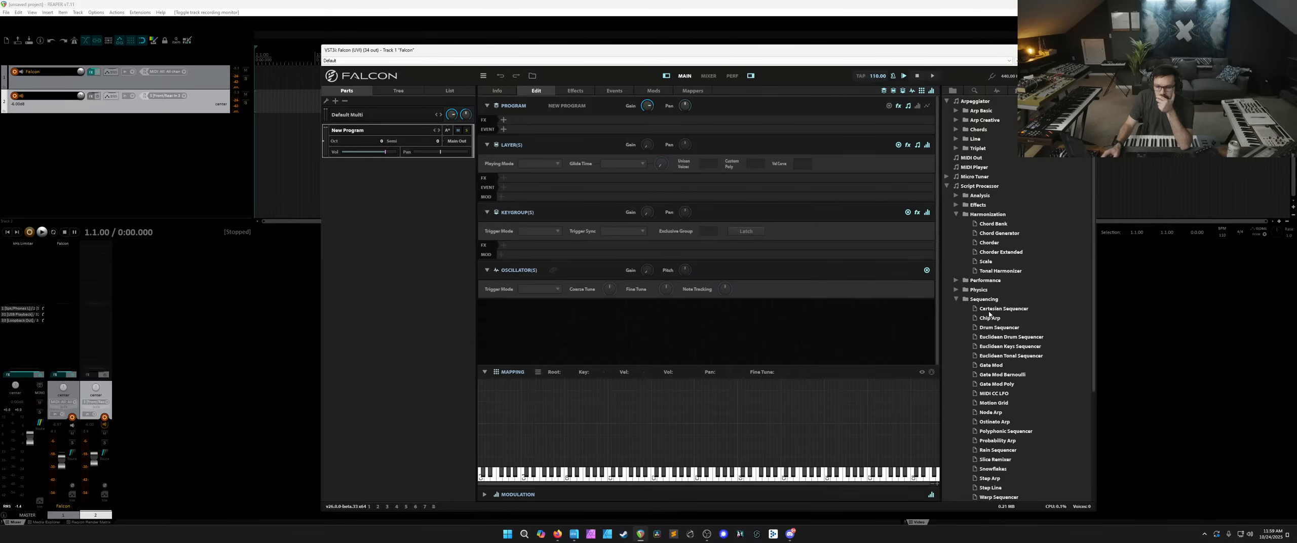
{"action": "scroll", "coordinate": [989, 315], "scroll_direction": "down", "scroll_amount": 2}
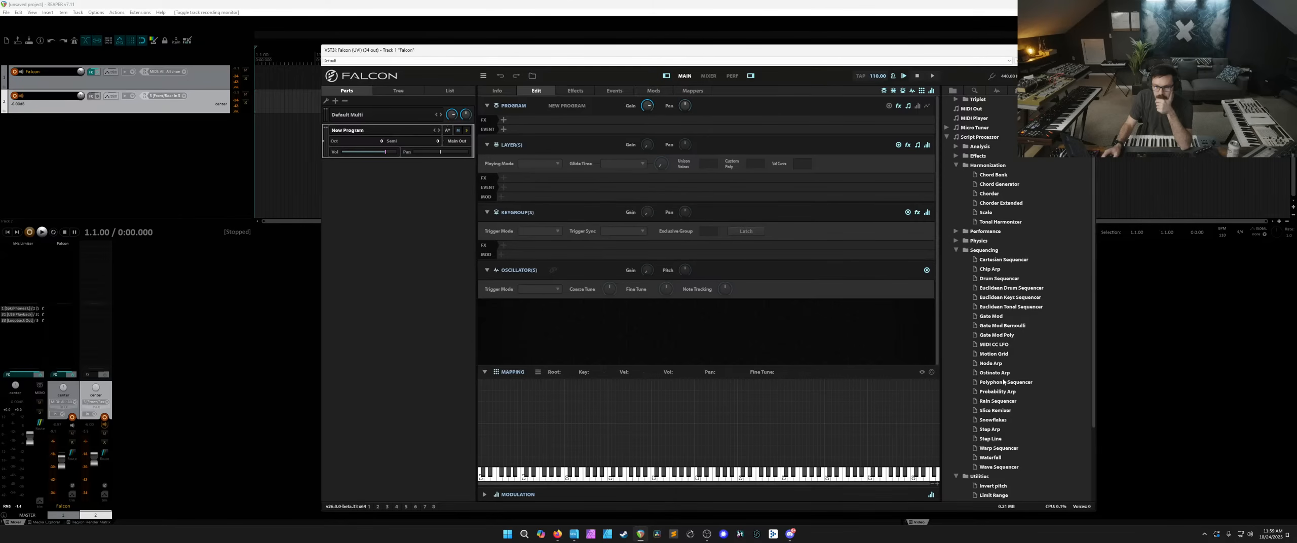
{"action": "left_click_drag", "start_coordinate": [993, 373], "coordinate": [617, 129]}
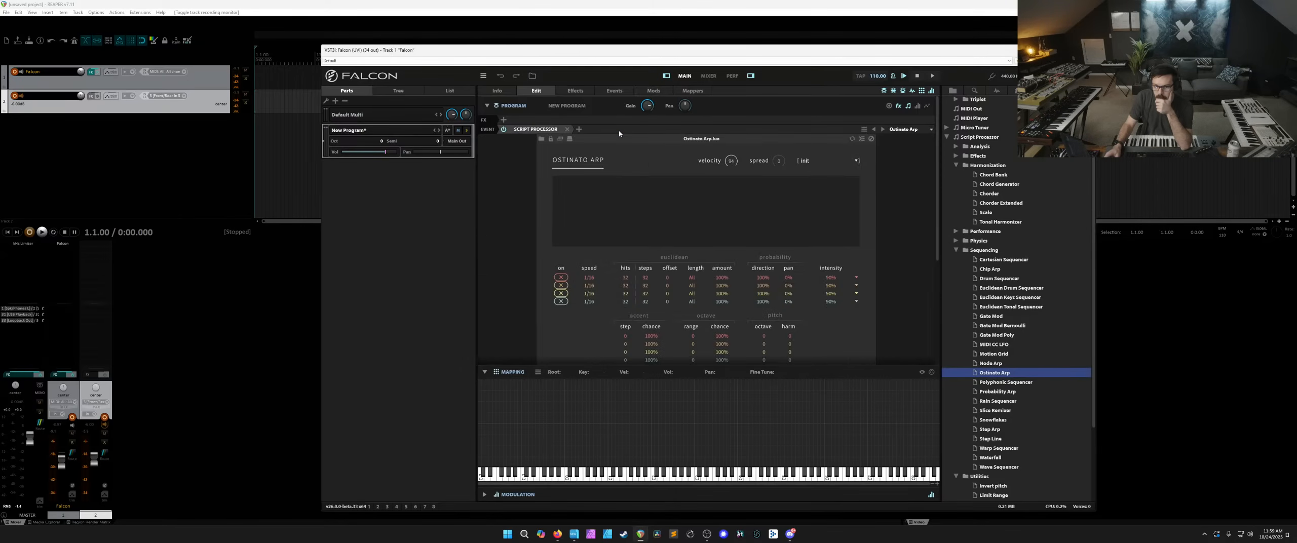
{"action": "scroll", "coordinate": [552, 205], "scroll_direction": "down", "scroll_amount": 2}
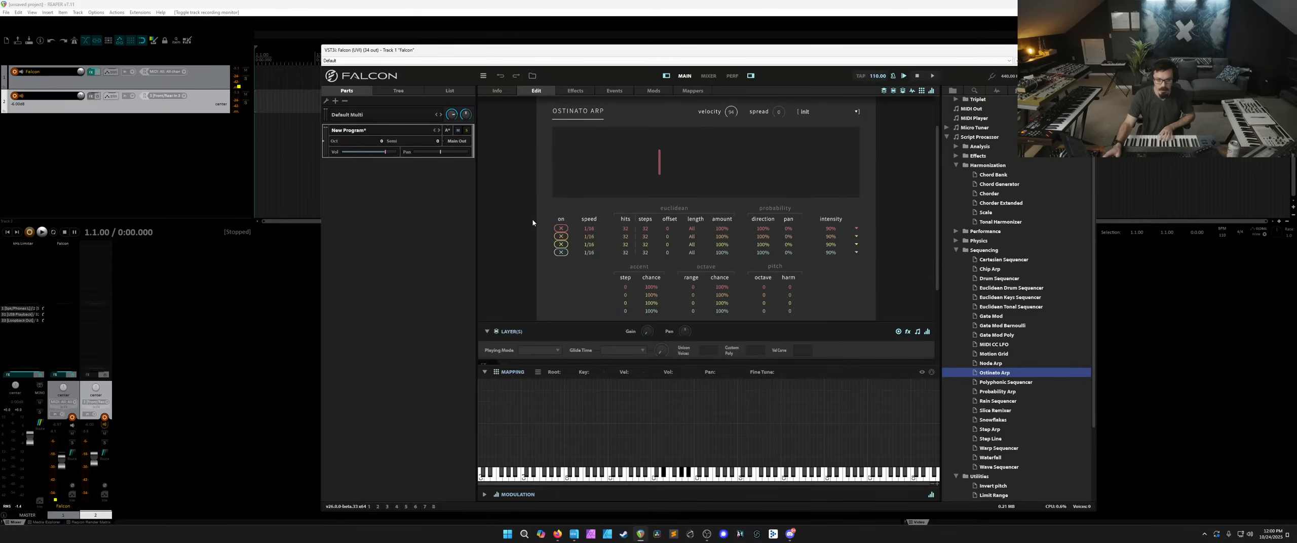
Add a MIDI Out event processor after the Ostinato Arp script on the program.
{"action": "scroll", "coordinate": [1019, 249], "scroll_direction": "up", "scroll_amount": 2}
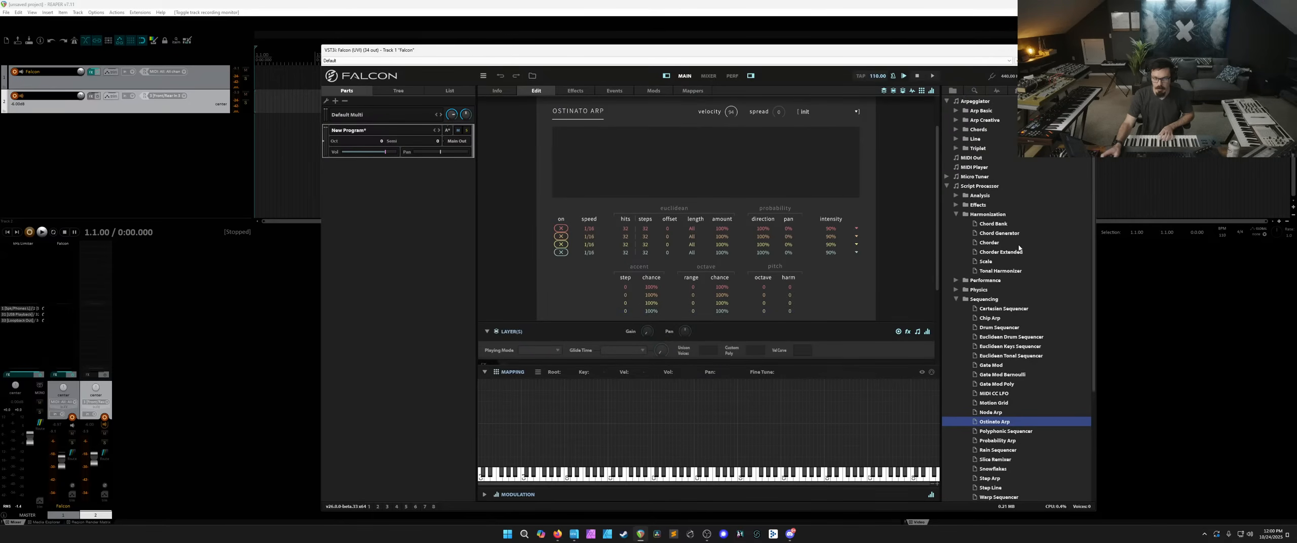
{"action": "scroll", "coordinate": [852, 180], "scroll_direction": "up", "scroll_amount": 2}
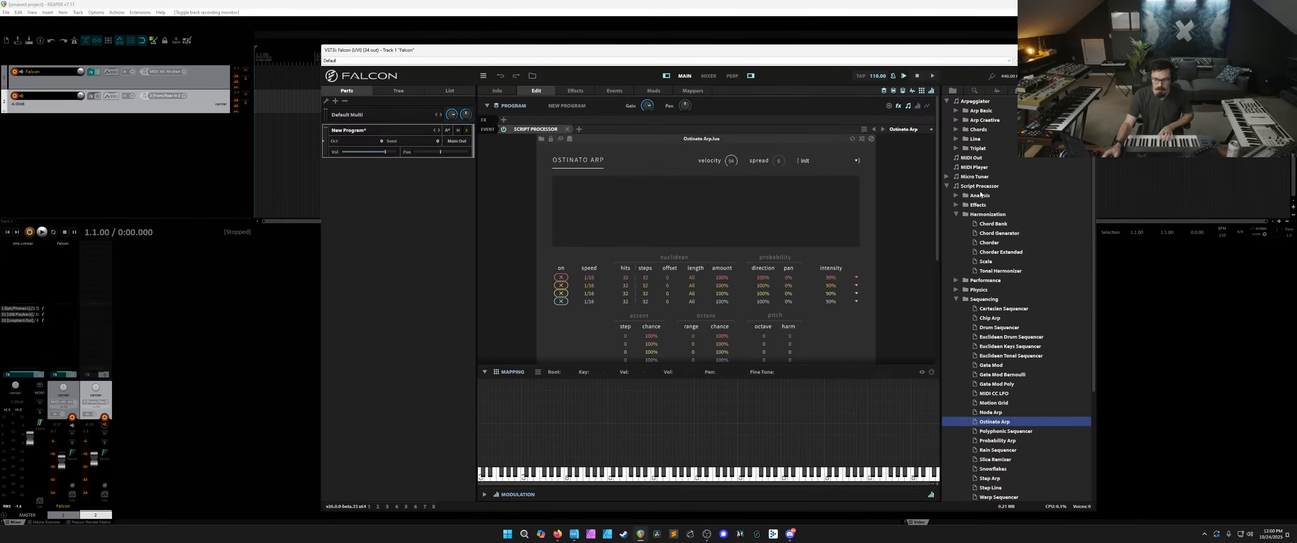
{"action": "left_click", "coordinate": [977, 166]}
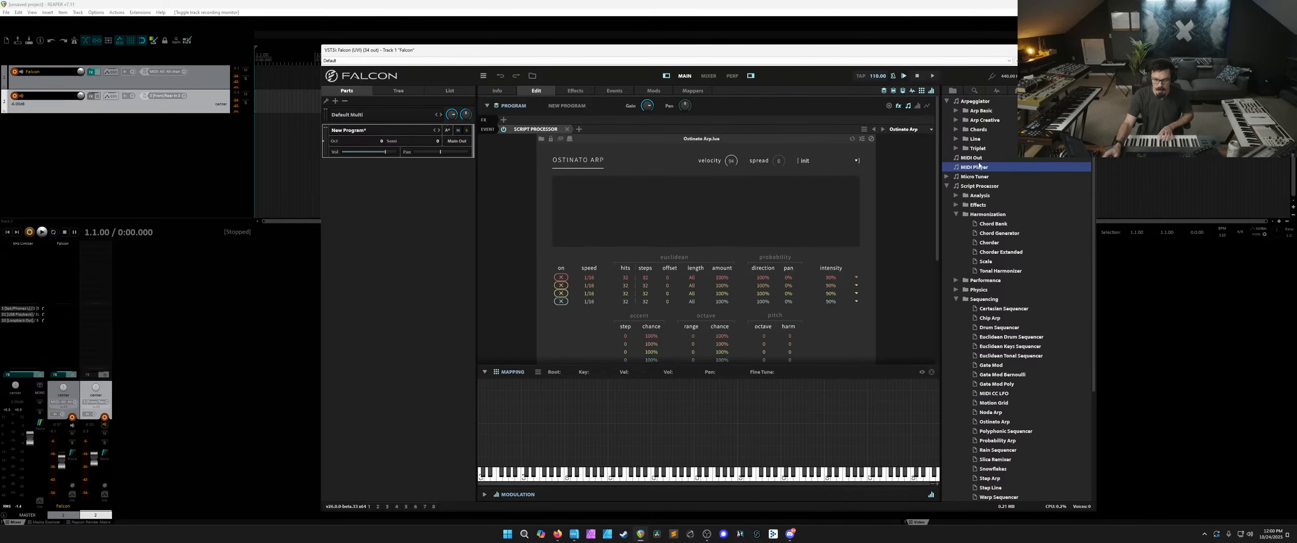
{"action": "left_click_drag", "start_coordinate": [971, 158], "coordinate": [657, 131]}
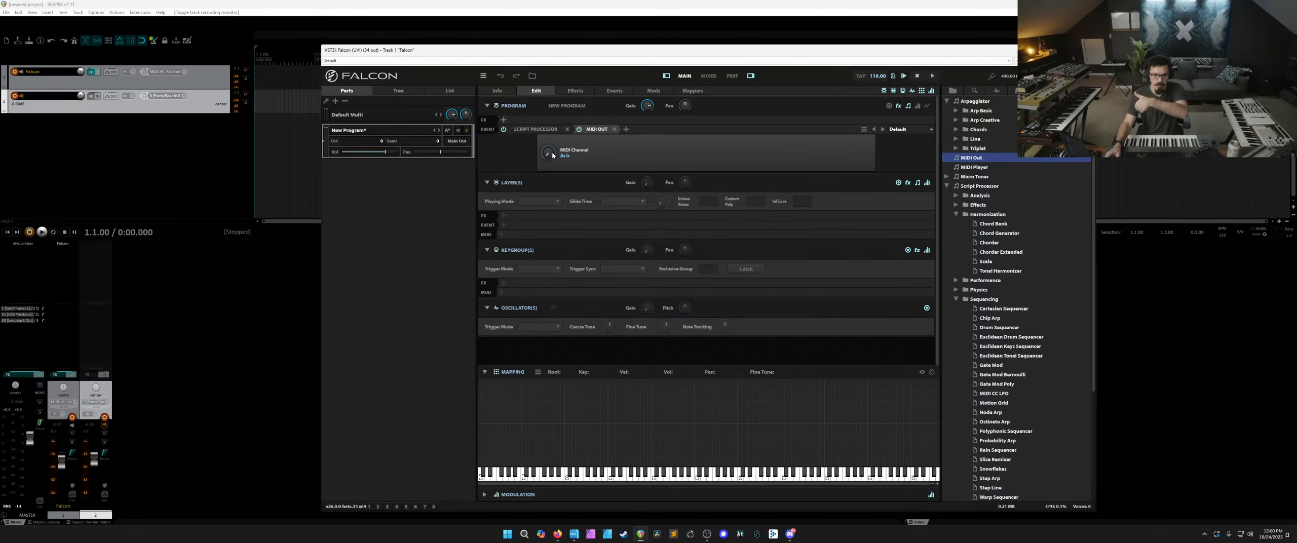
Route the Falcon track's MIDI in REAPER to the DIN 1 Out hardware output.
{"action": "left_click", "coordinate": [72, 452]}
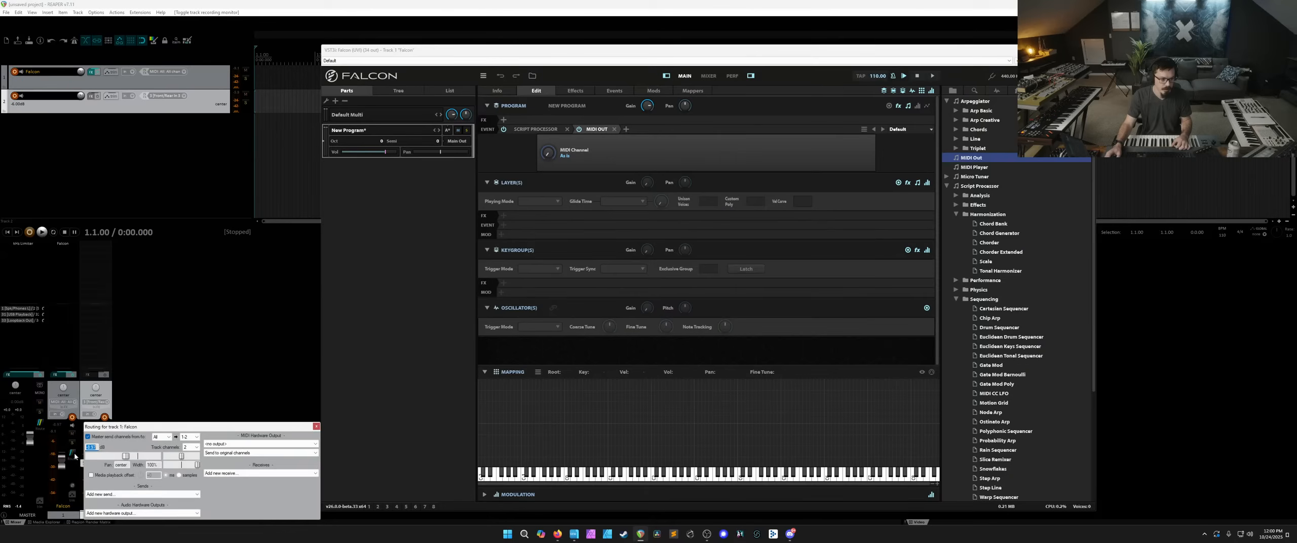
{"action": "left_click", "coordinate": [259, 444]}
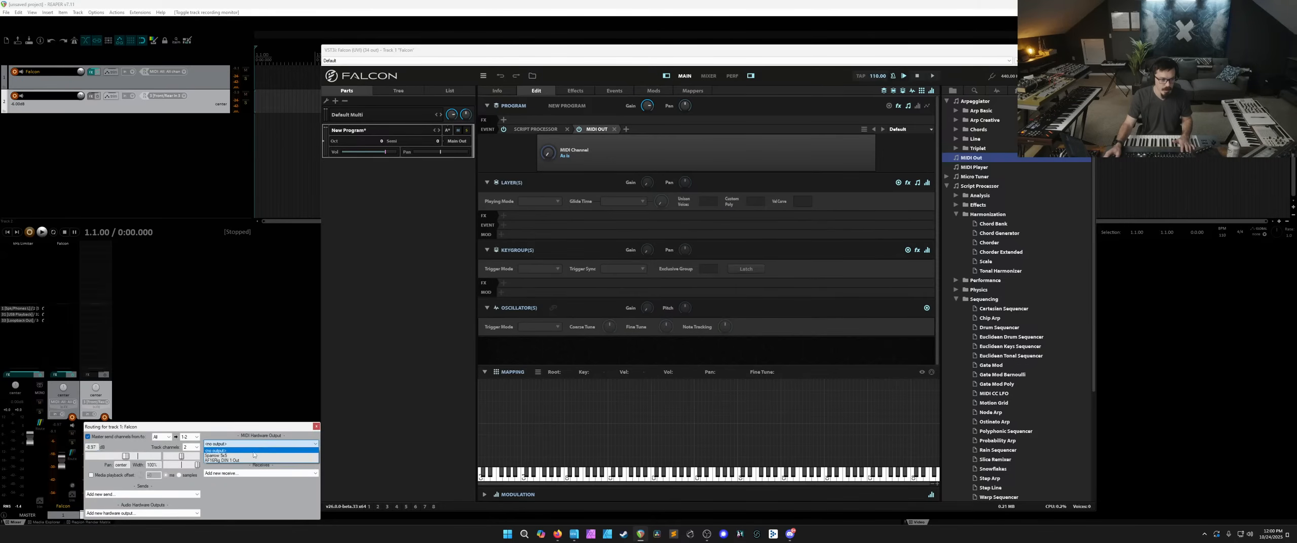
{"action": "left_click", "coordinate": [252, 460]}
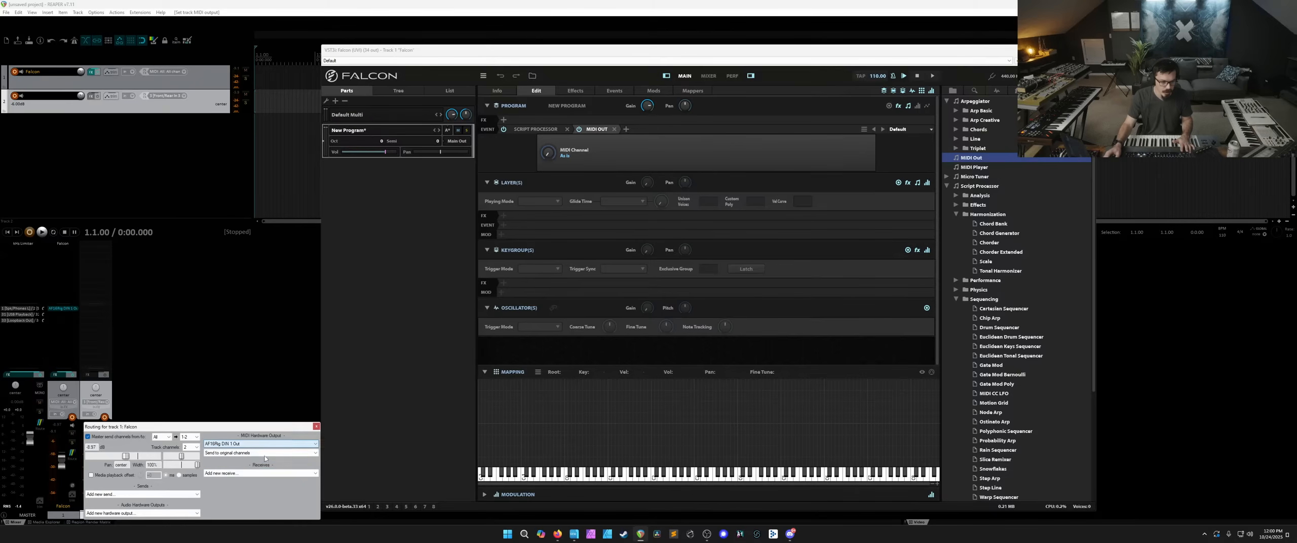
{"action": "left_click", "coordinate": [315, 426]}
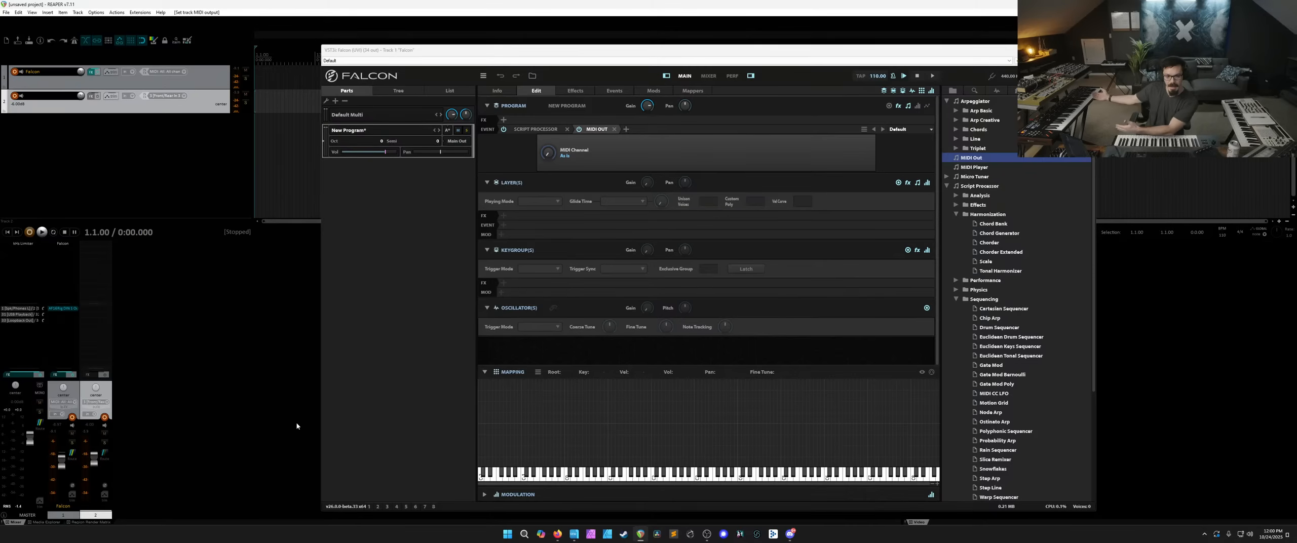
Give the Ostinato Arp rows differing speeds, with 1/8 on row two and 1/4 on row three, and vary their Euclidean hits and steps.
{"action": "left_click", "coordinate": [531, 129]}
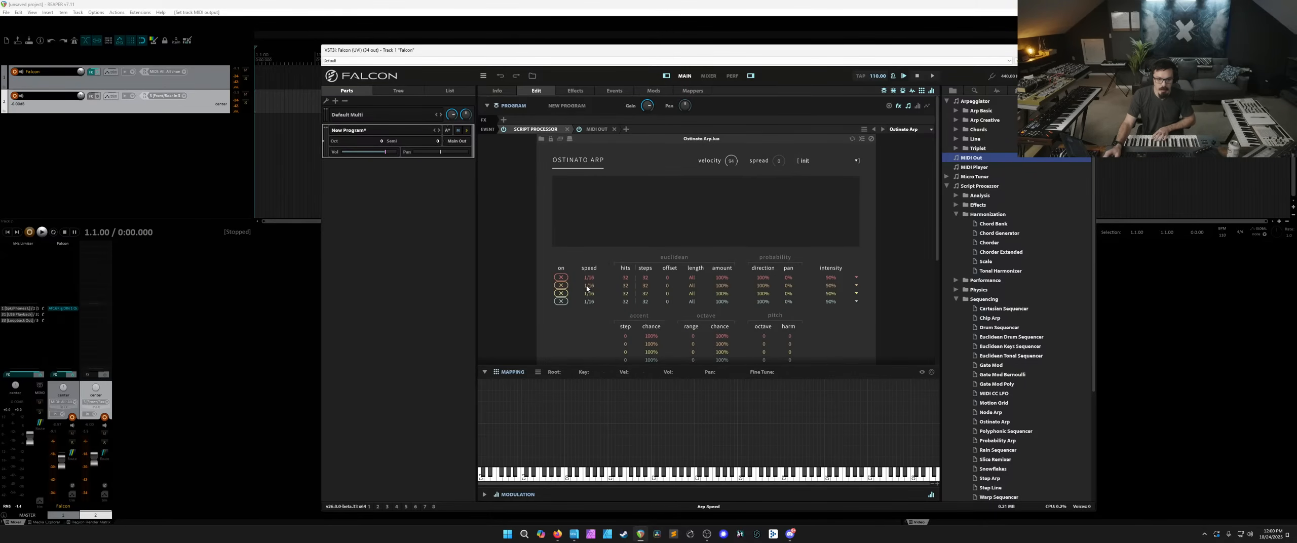
{"action": "left_click_drag", "start_coordinate": [582, 285], "coordinate": [589, 338]}
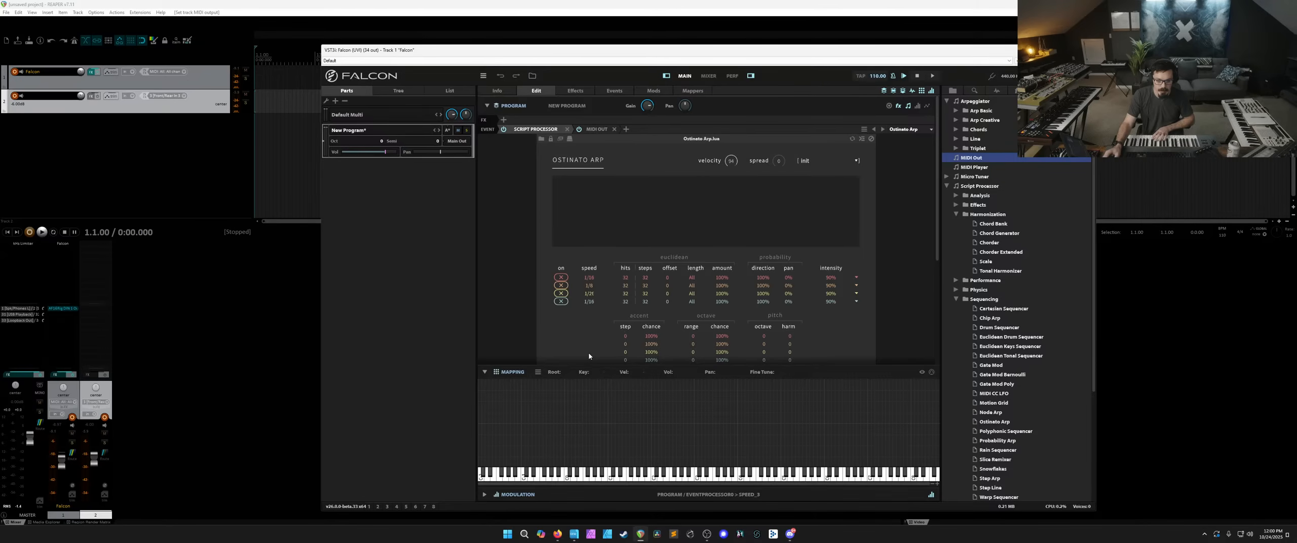
{"action": "left_click_drag", "start_coordinate": [591, 304], "coordinate": [590, 361]}
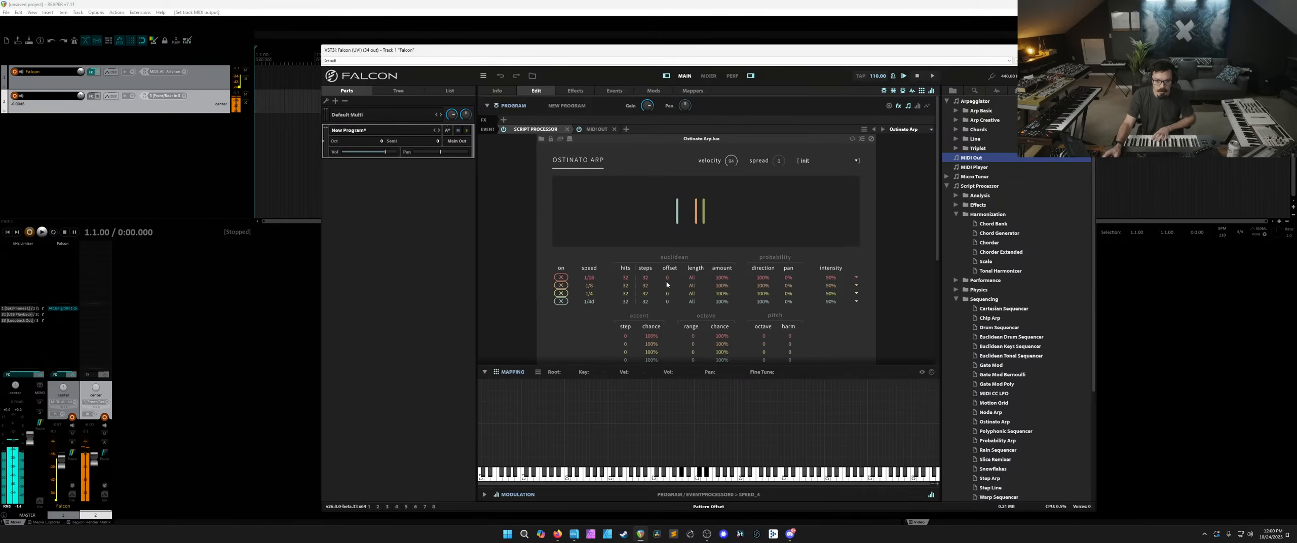
{"action": "left_click_drag", "start_coordinate": [625, 277], "coordinate": [647, 331]}
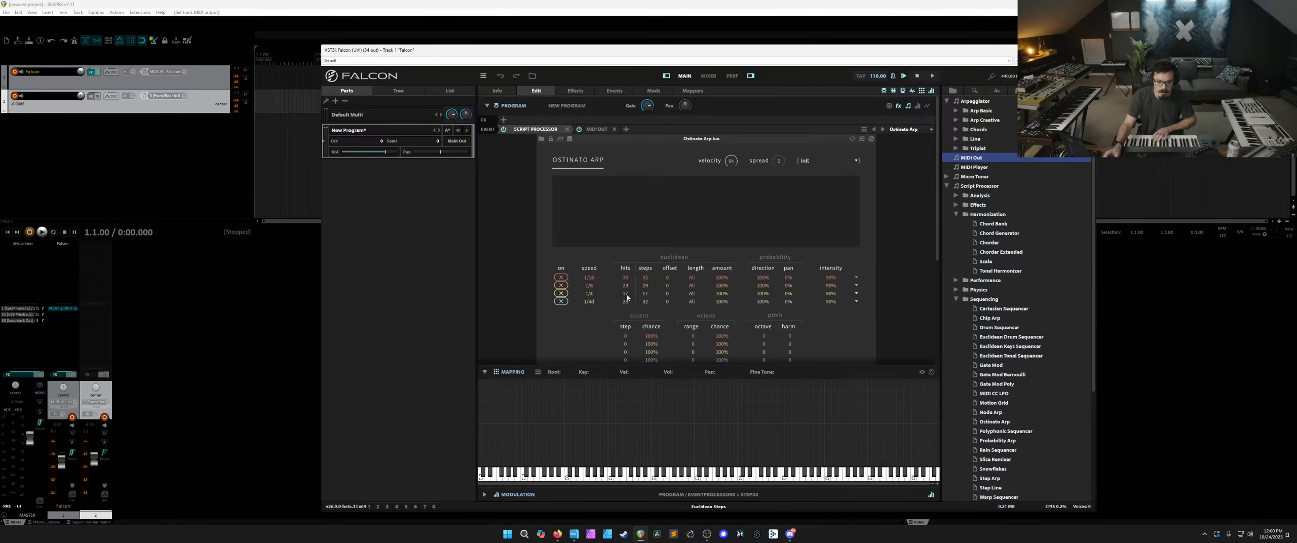
{"action": "mouse_move", "coordinate": [626, 295]}
{"action": "left_mouse_down"}
{"action": "mouse_move", "coordinate": [638, 307]}
{"action": "mouse_move", "coordinate": [626, 290]}
{"action": "left_mouse_up"}
Lower the accent chances on the lower Ostinato Arp rows, vary their octave range and chance, and set row two's harmonization to 7.
{"action": "scroll", "coordinate": [739, 279], "scroll_direction": "down", "scroll_amount": 1}
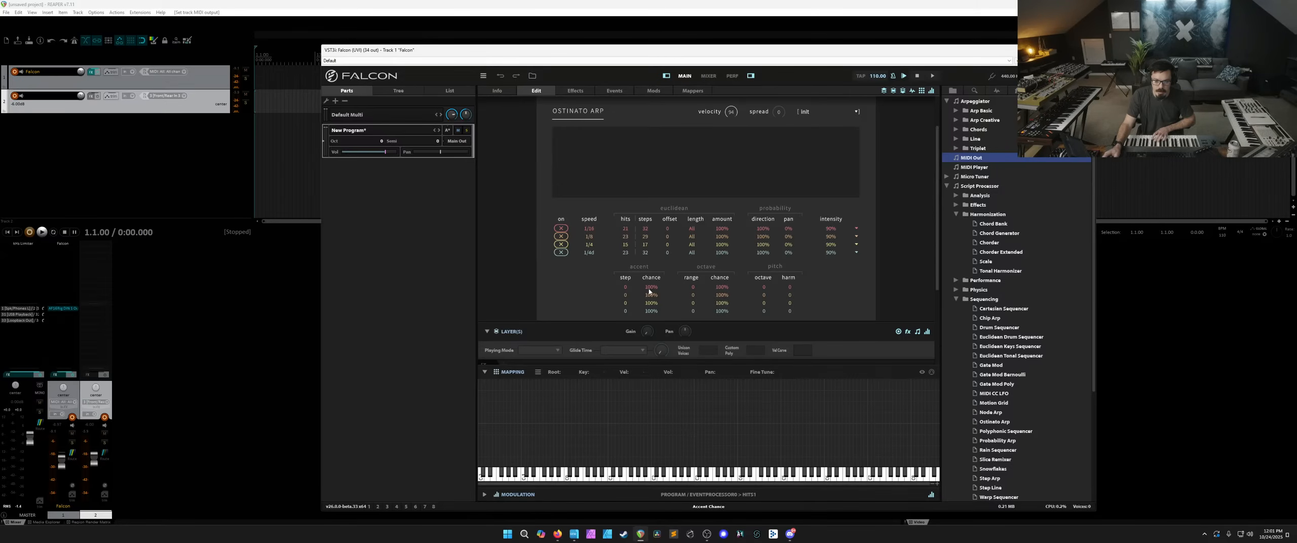
{"action": "left_click_drag", "start_coordinate": [650, 295], "coordinate": [648, 316]}
{"action": "left_click_drag", "start_coordinate": [721, 295], "coordinate": [714, 352]}
{"action": "left_click_drag", "start_coordinate": [700, 313], "coordinate": [718, 342]}
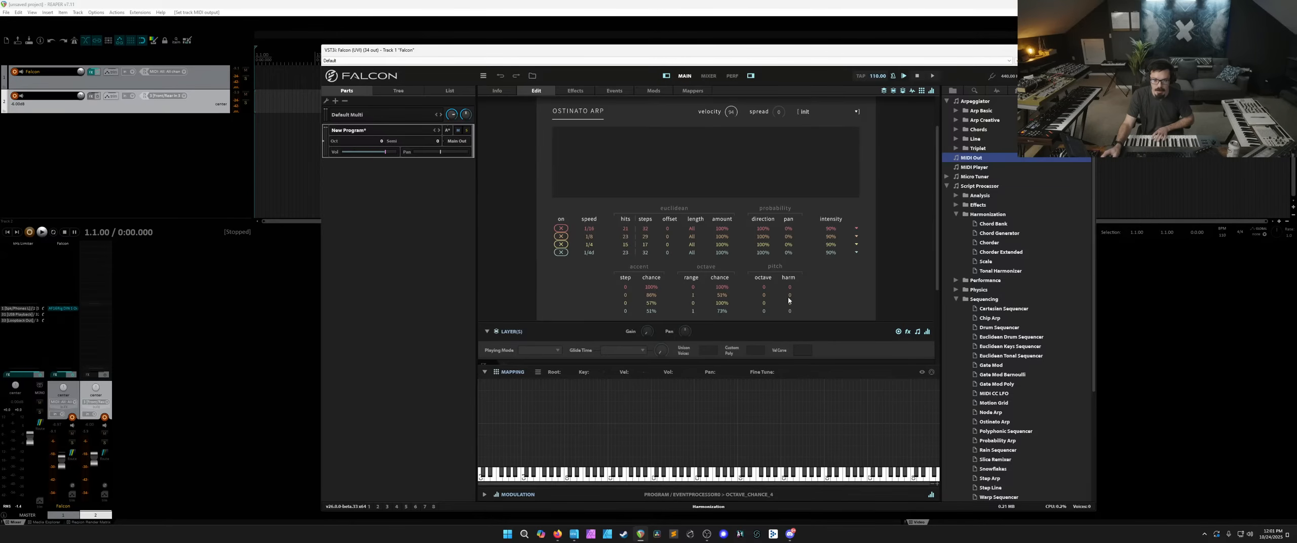
{"action": "left_click_drag", "start_coordinate": [788, 300], "coordinate": [794, 290]}
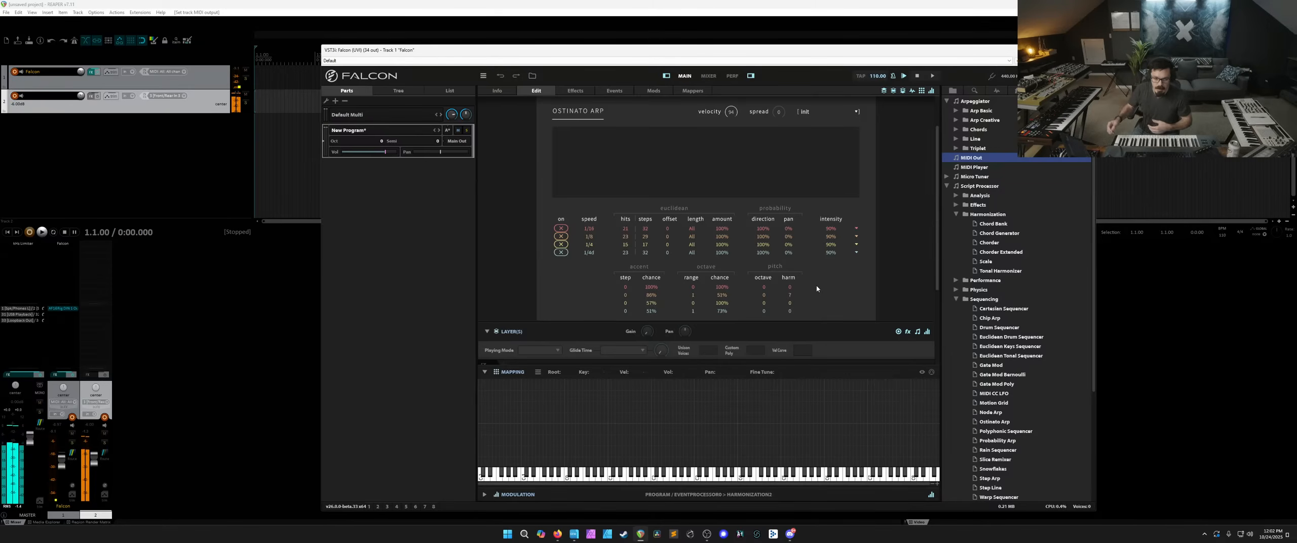
Remove the Falcon track's MIDI hardware output and load Vital as the instrument after Falcon on the same track.
{"action": "left_click", "coordinate": [68, 307], "text": "alt"}
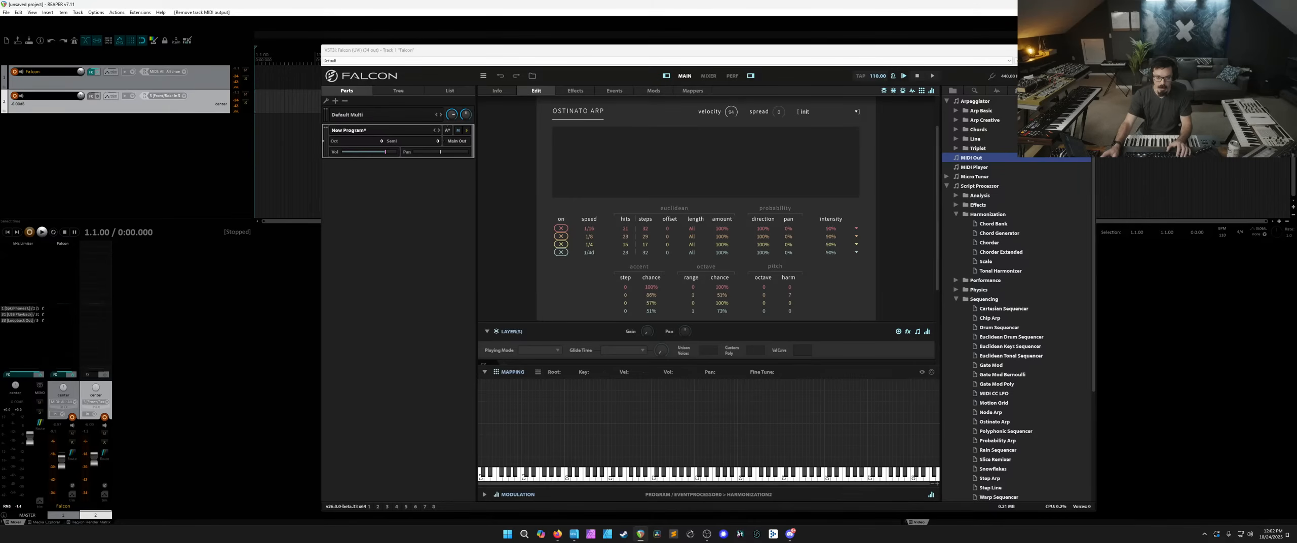
{"action": "left_click", "coordinate": [62, 244]}
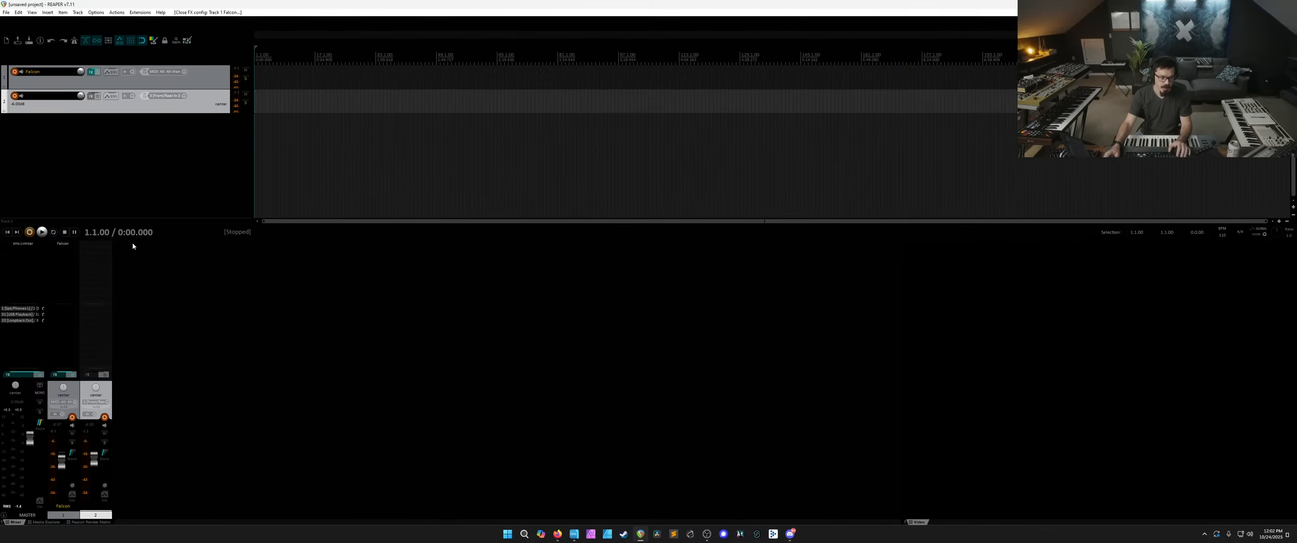
{"action": "double_click", "coordinate": [59, 255]}
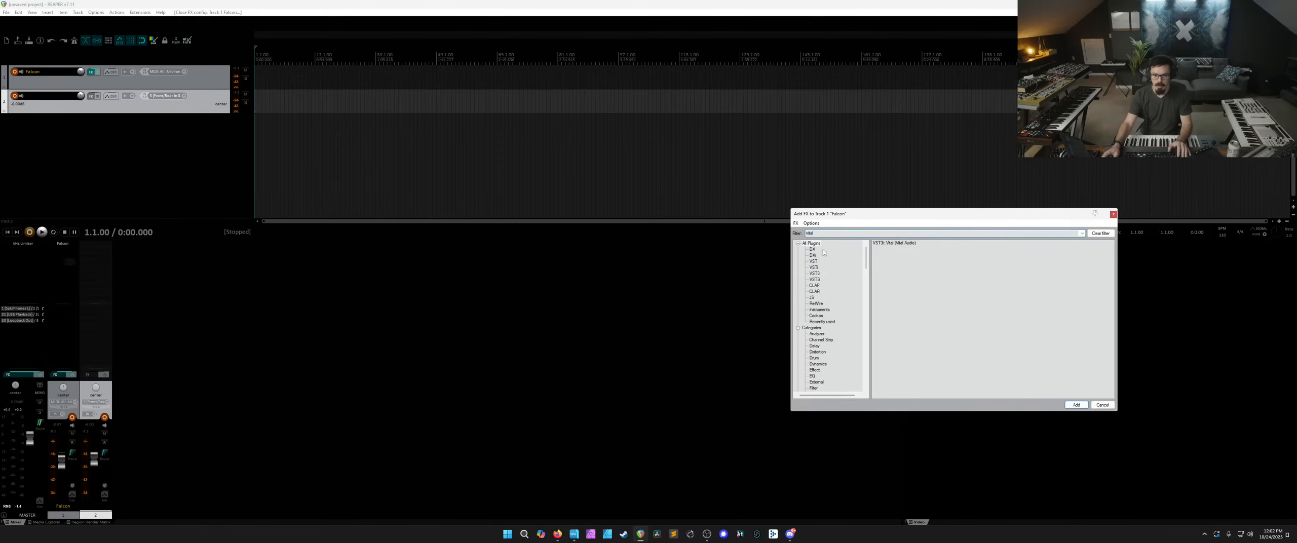
{"action": "left_click", "coordinate": [887, 244]}
{"action": "key", "text": "Return"}
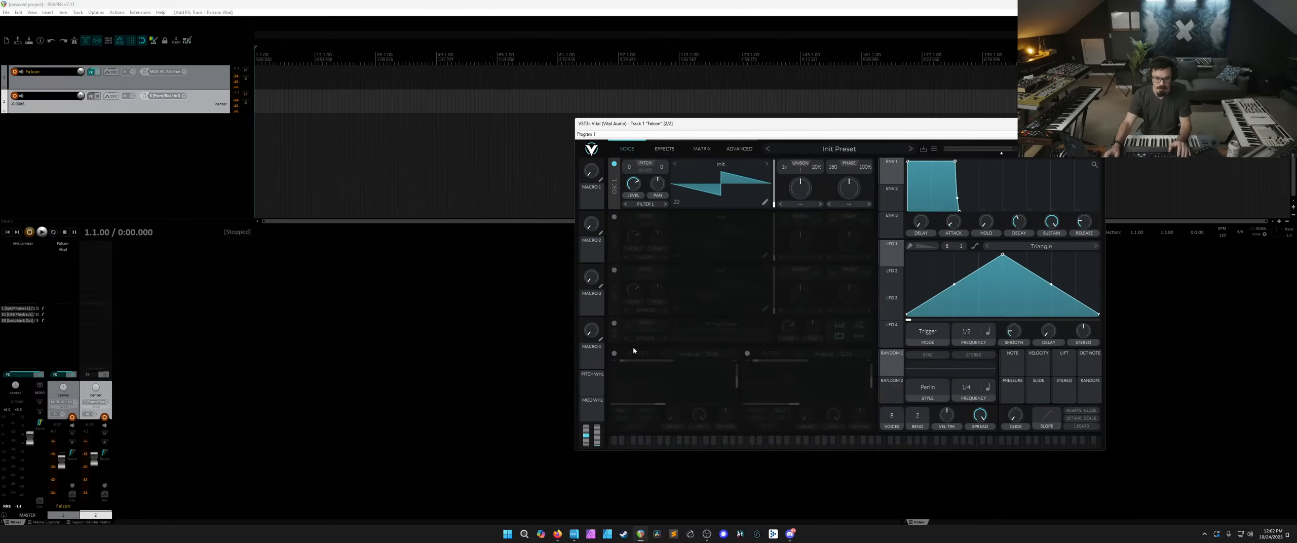
Enable Filter 1 in Vital with envelope modulation on its cutoff, and shape the envelope into a short decay without sustain.
{"action": "left_click", "coordinate": [614, 353]}
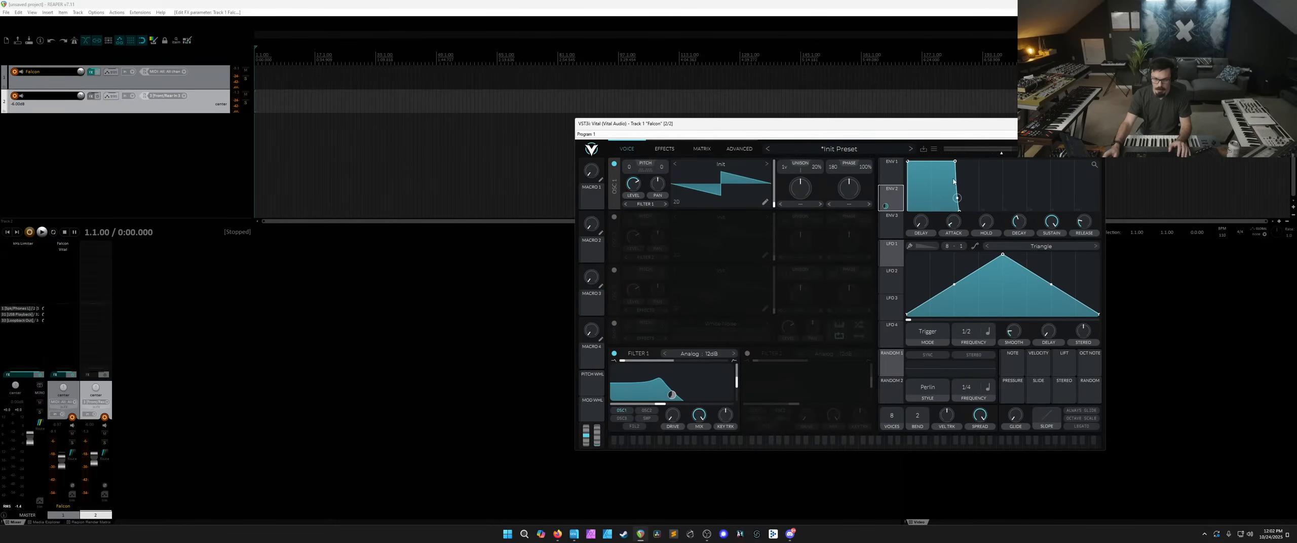
{"action": "left_click_drag", "start_coordinate": [956, 171], "coordinate": [953, 210]}
{"action": "mouse_move", "coordinate": [671, 395]}
{"action": "left_mouse_down"}
{"action": "mouse_move", "coordinate": [687, 394]}
{"action": "mouse_move", "coordinate": [671, 395]}
{"action": "left_mouse_up"}
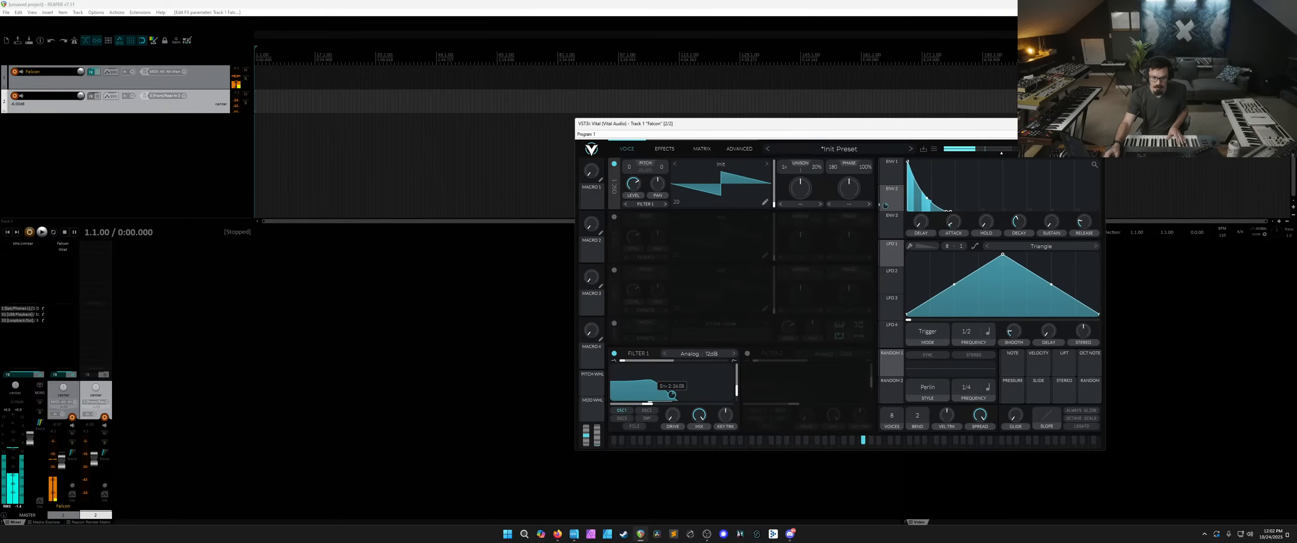
{"action": "mouse_move", "coordinate": [653, 404]}
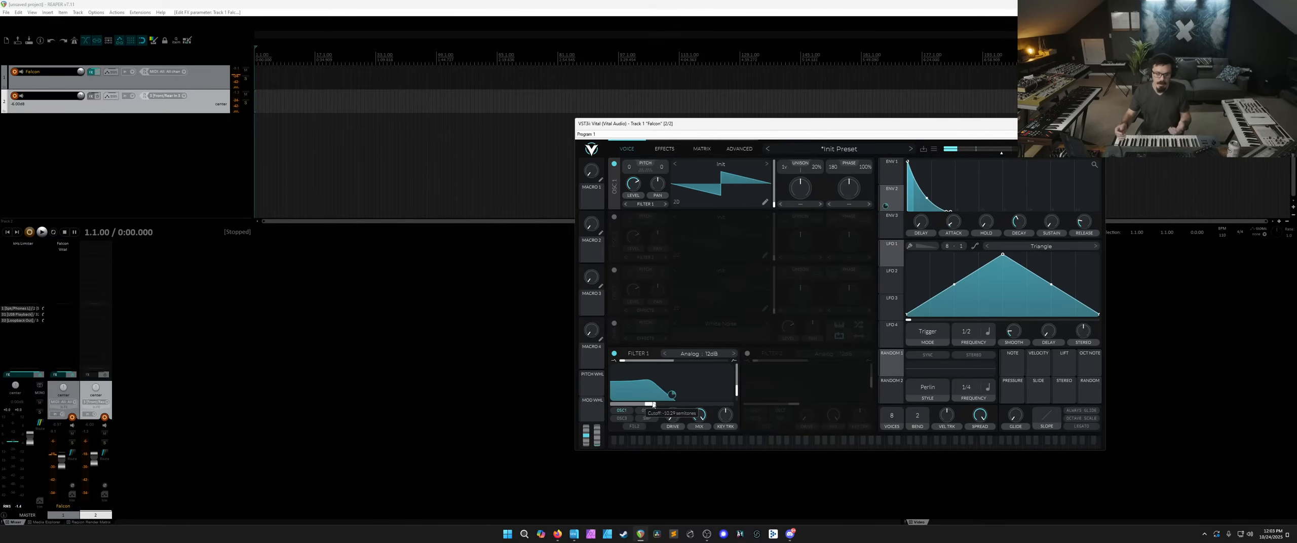
Remove Vital from the Falcon track and reopen Falcon on the Ostinato Arp script.
{"action": "left_click", "coordinate": [63, 250], "text": "alt"}
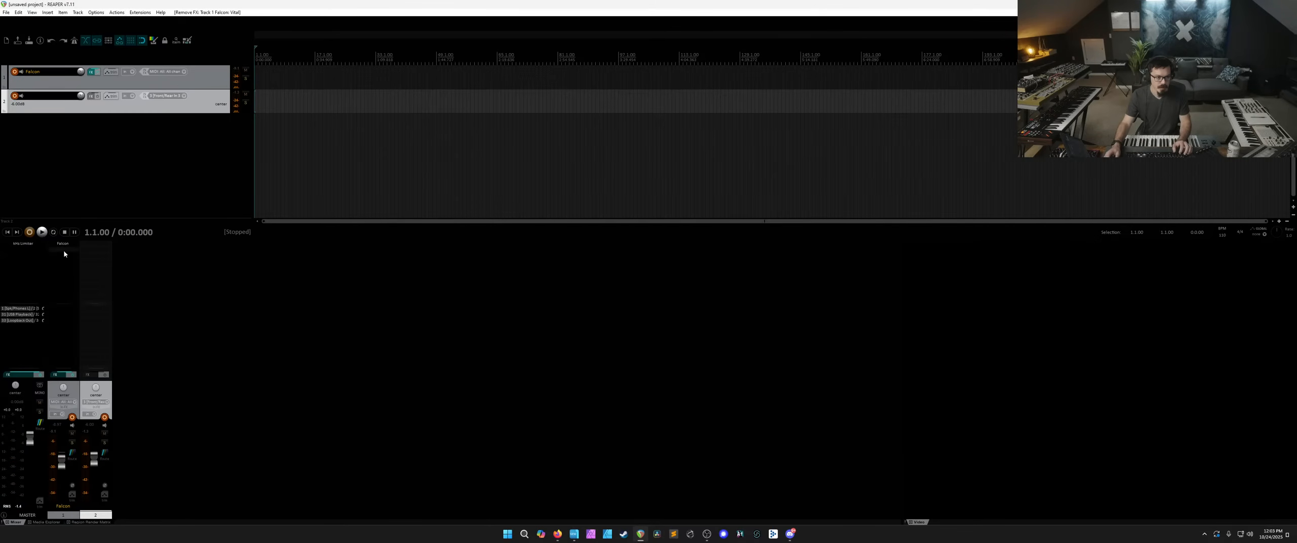
{"action": "left_click", "coordinate": [65, 245]}
{"action": "left_click", "coordinate": [546, 131]}
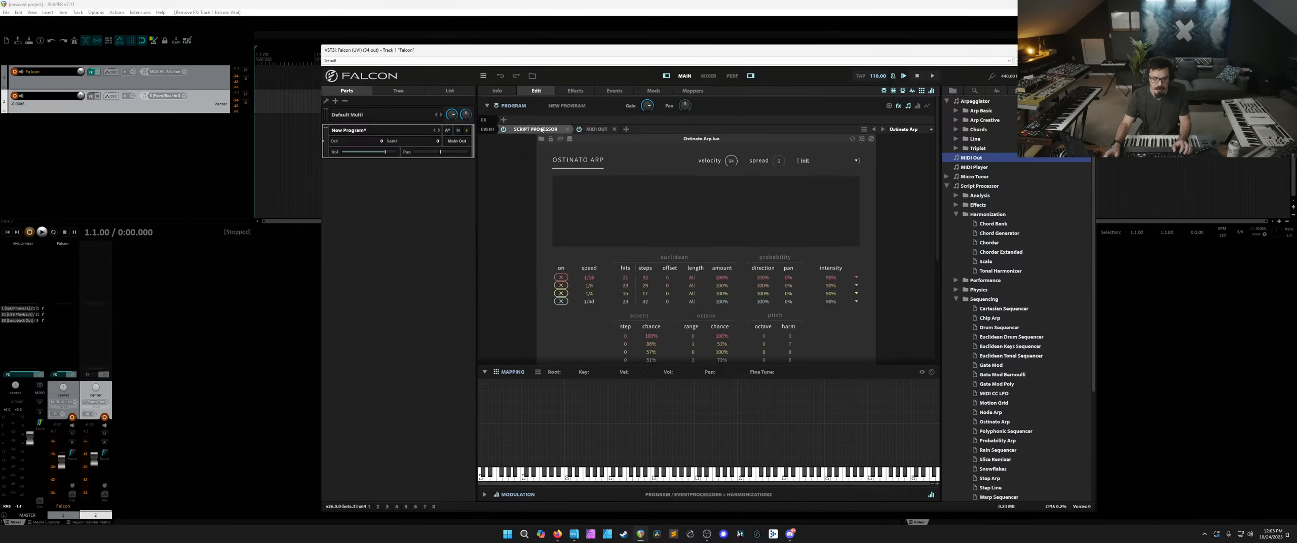
Replace the Ostinato Arp with the Snowflakes sequencing script ahead of MIDI Out, and lower its number of snowflakes.
{"action": "scroll", "coordinate": [921, 220], "scroll_direction": "down", "scroll_amount": 2}
{"action": "scroll", "coordinate": [996, 297], "scroll_direction": "down", "scroll_amount": 5}
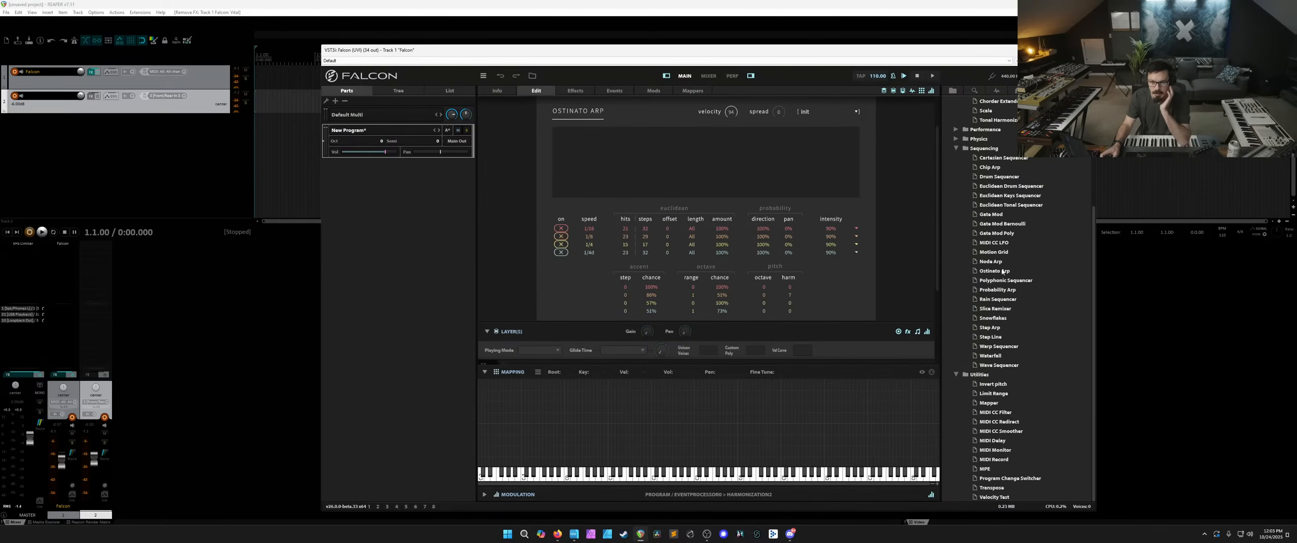
{"action": "left_click_drag", "start_coordinate": [1010, 318], "coordinate": [567, 132]}
{"action": "scroll", "coordinate": [896, 274], "scroll_direction": "up", "scroll_amount": 2}
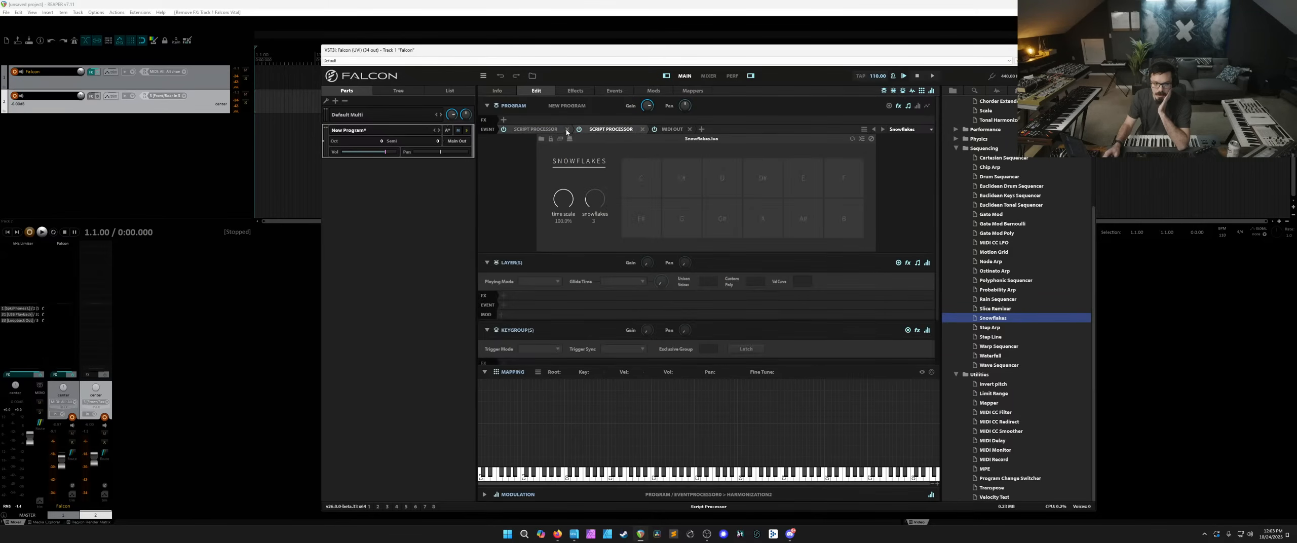
{"action": "left_click", "coordinate": [566, 131]}
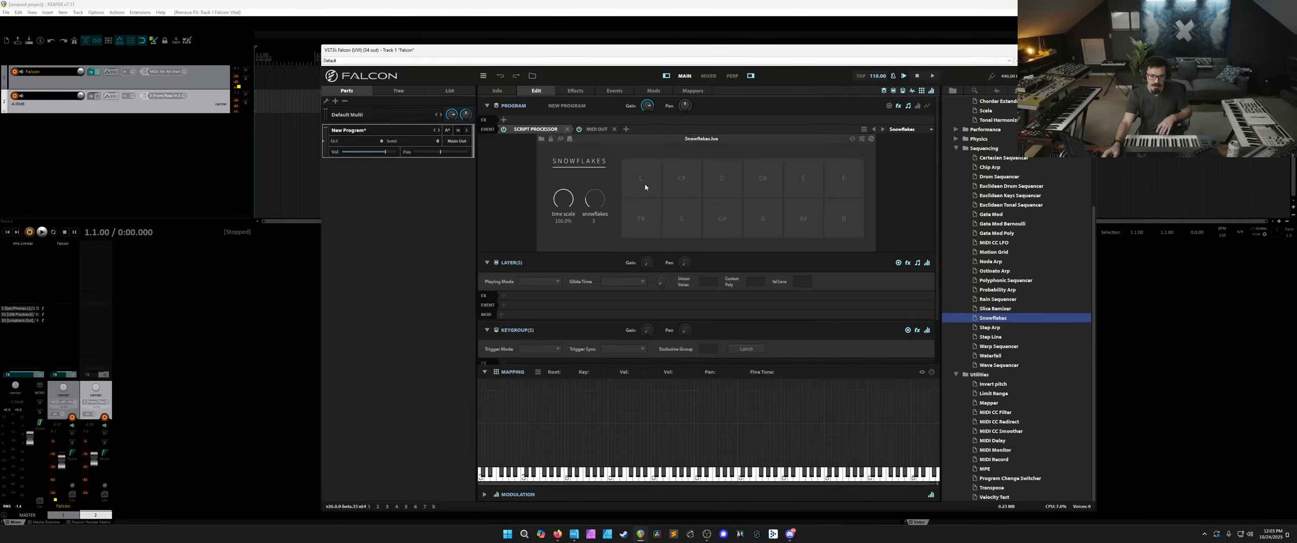
{"action": "left_click_drag", "start_coordinate": [602, 198], "coordinate": [594, 229]}
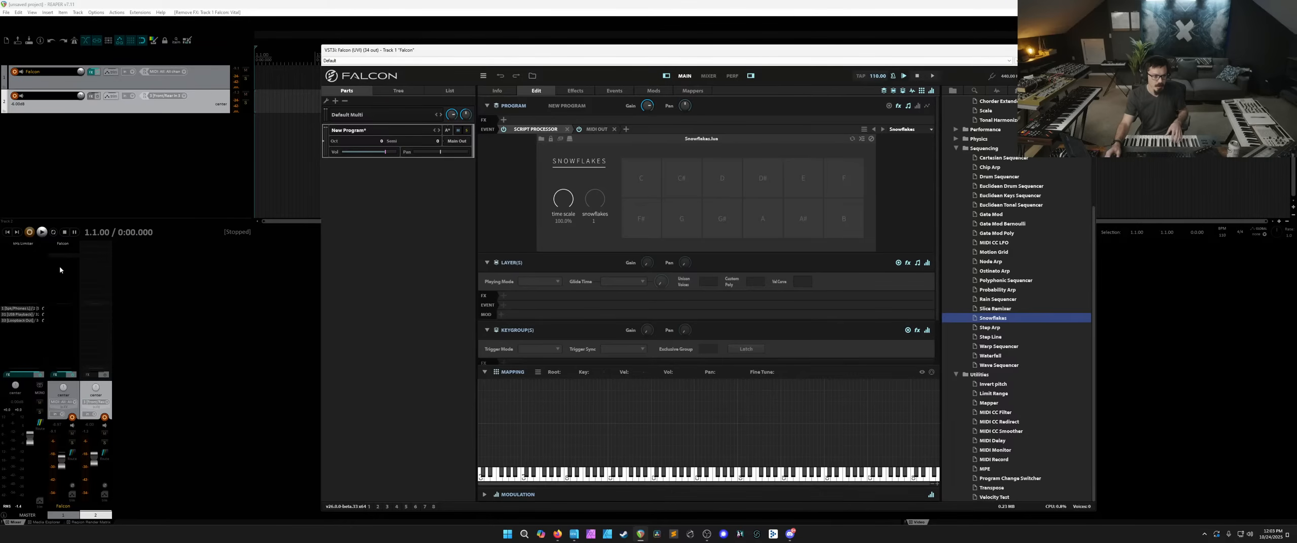
Set the MIDI hardware output of the Falcon track to the DIN 1 Out port again.
{"action": "left_click", "coordinate": [72, 453]}
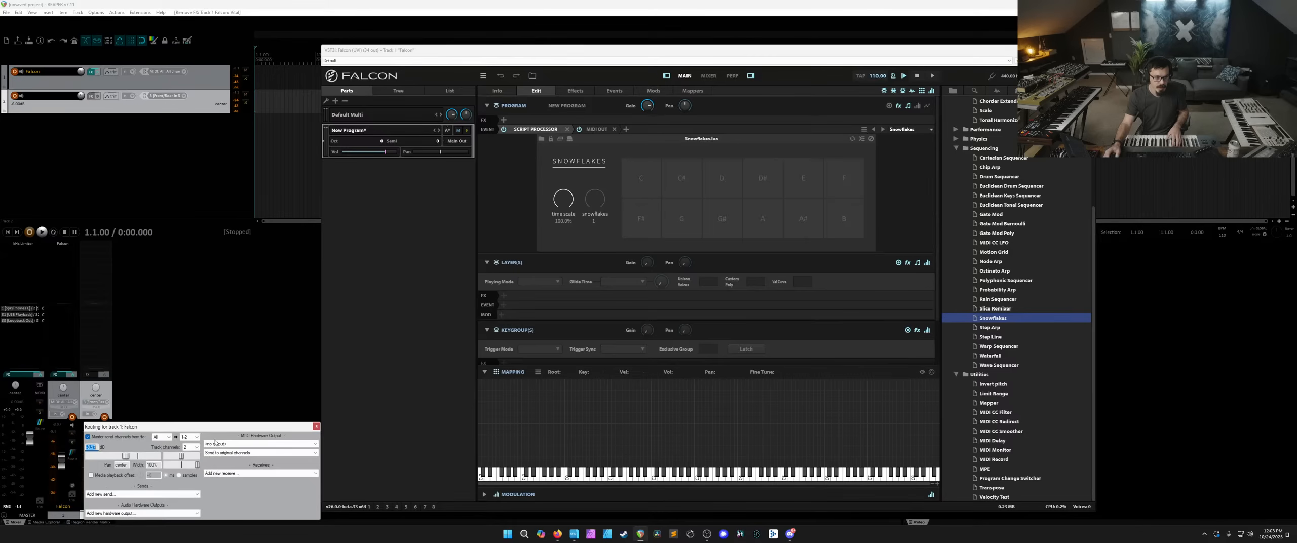
{"action": "left_click", "coordinate": [214, 443]}
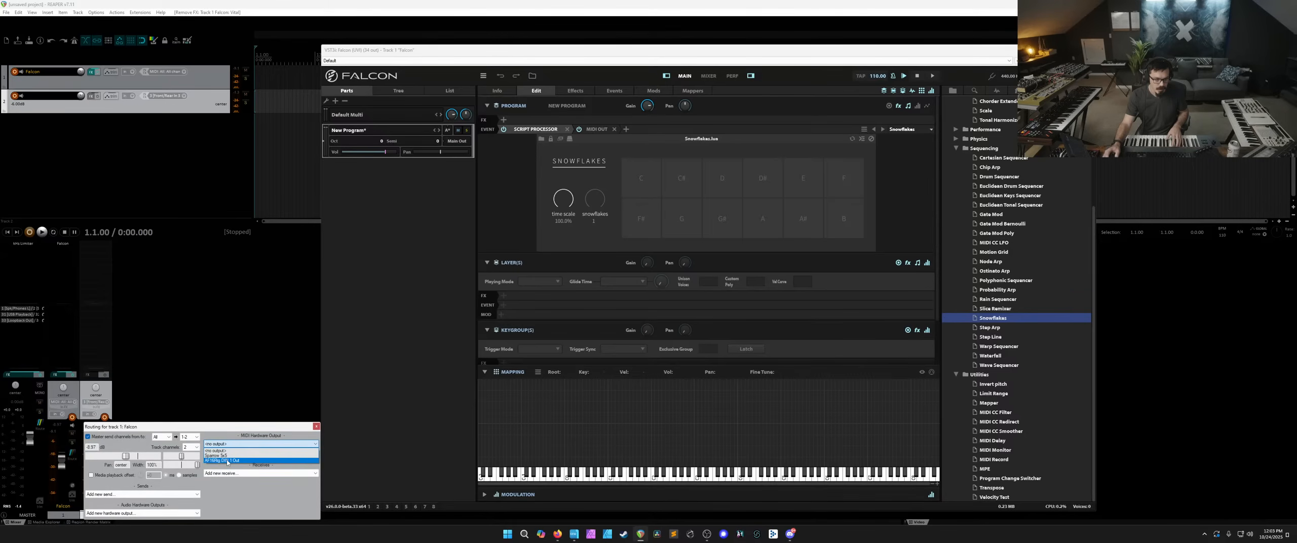
{"action": "left_click", "coordinate": [227, 461]}
{"action": "left_click", "coordinate": [316, 427]}
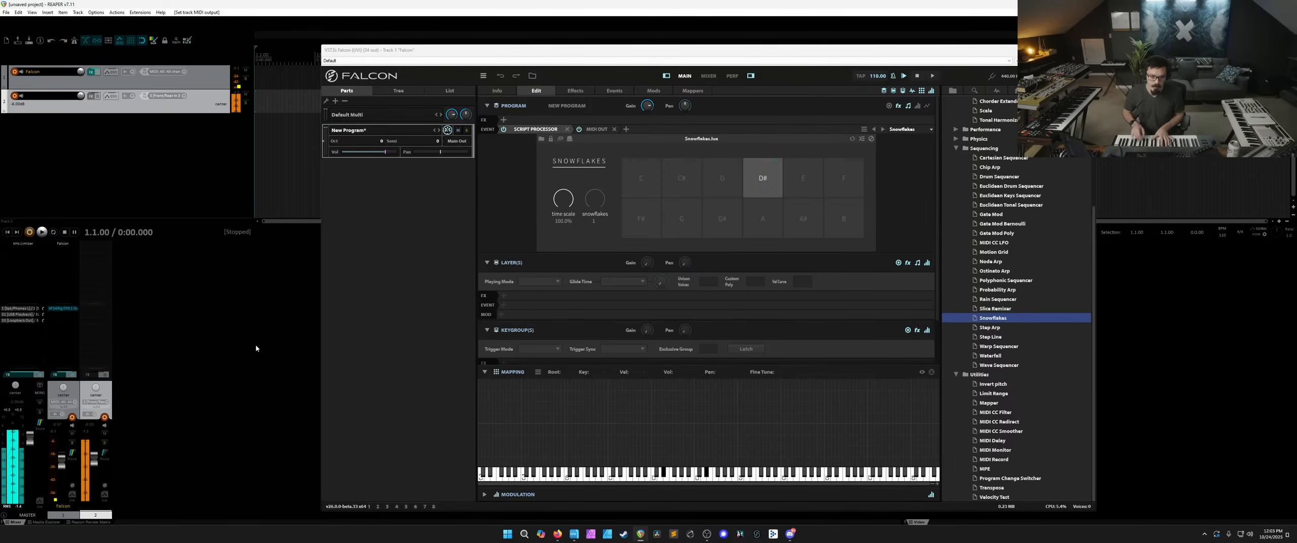
Reduce the time scale of the Snowflakes script to 11.7%.
{"action": "left_click_drag", "start_coordinate": [562, 199], "coordinate": [555, 281]}
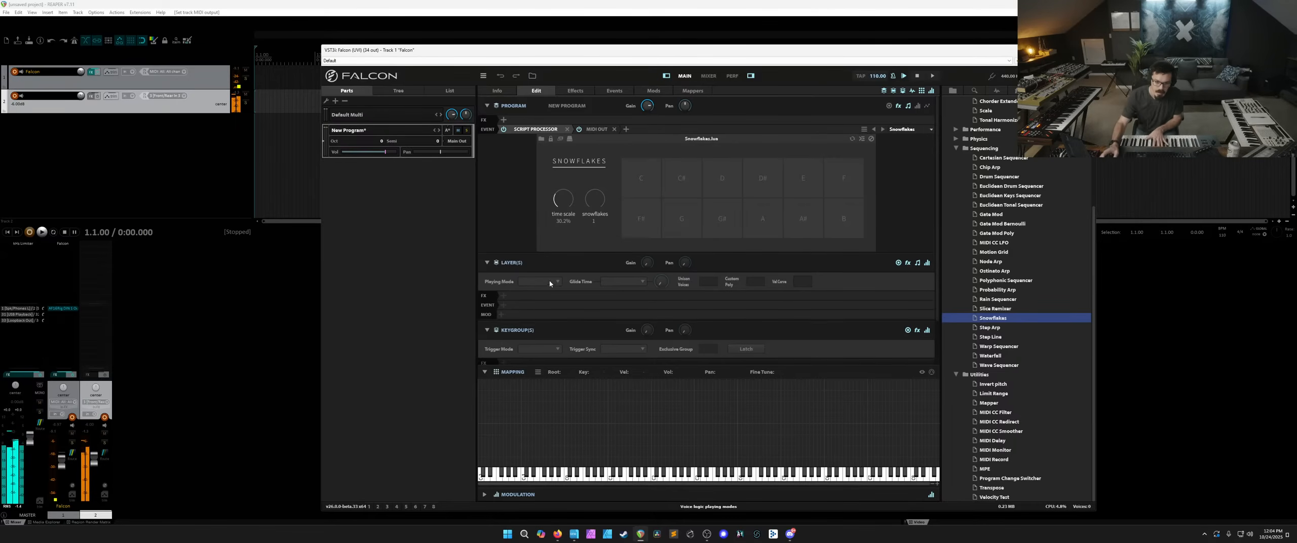
{"action": "left_click_drag", "start_coordinate": [564, 196], "coordinate": [565, 215]}
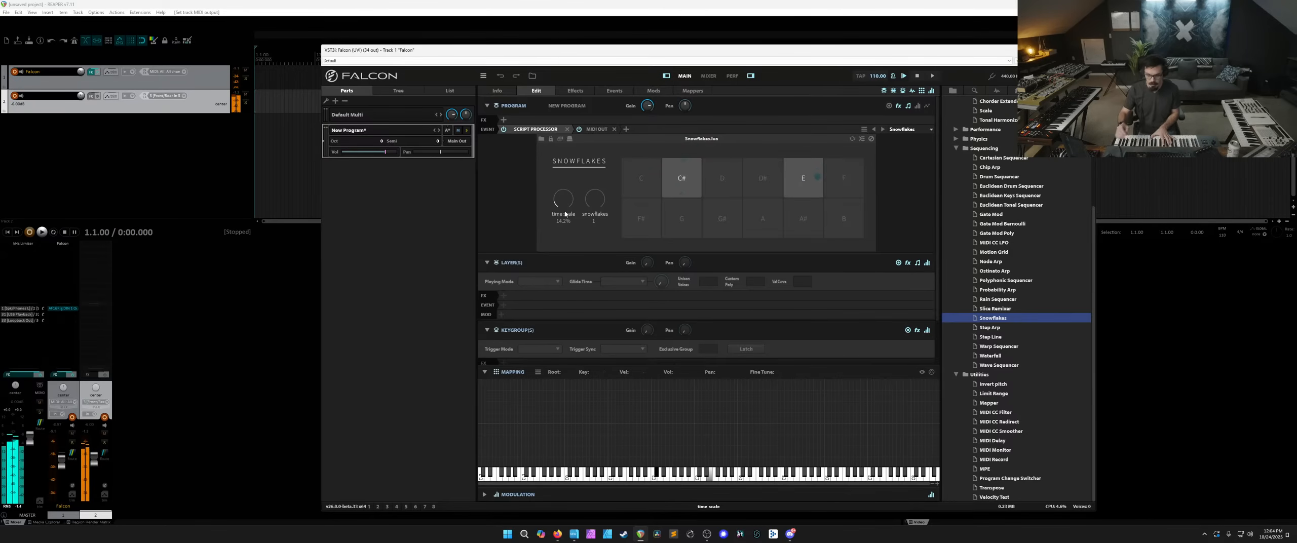
{"action": "scroll", "coordinate": [564, 213], "scroll_direction": "down", "scroll_amount": 3}
{"action": "scroll", "coordinate": [563, 208], "scroll_direction": "up", "scroll_amount": 1}
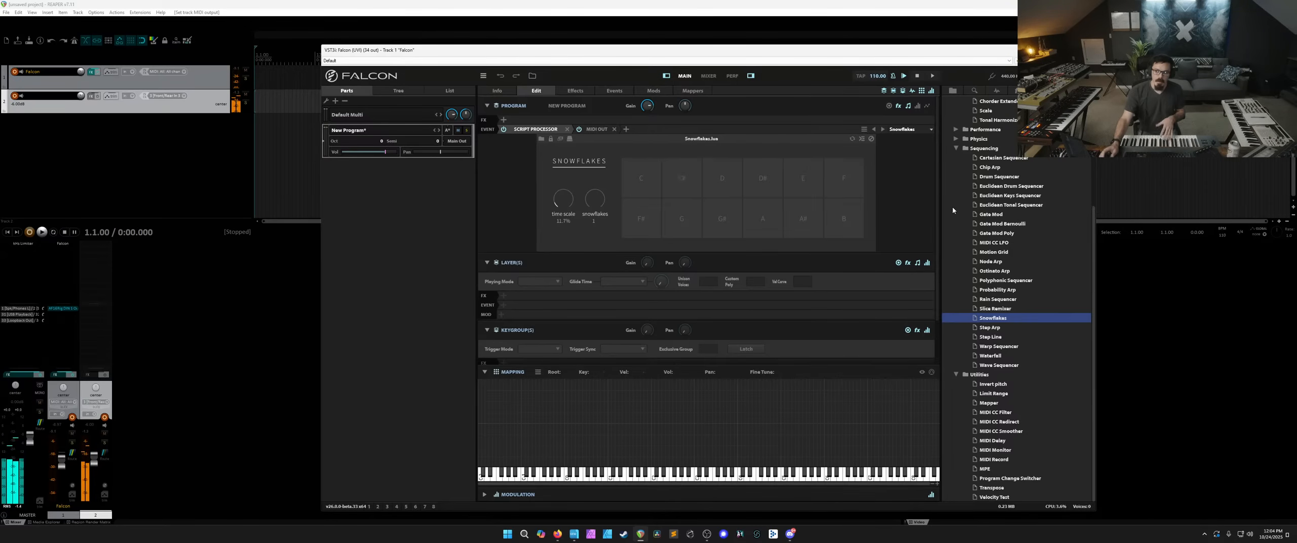
{"action": "scroll", "coordinate": [974, 238], "scroll_direction": "up", "scroll_amount": 5}
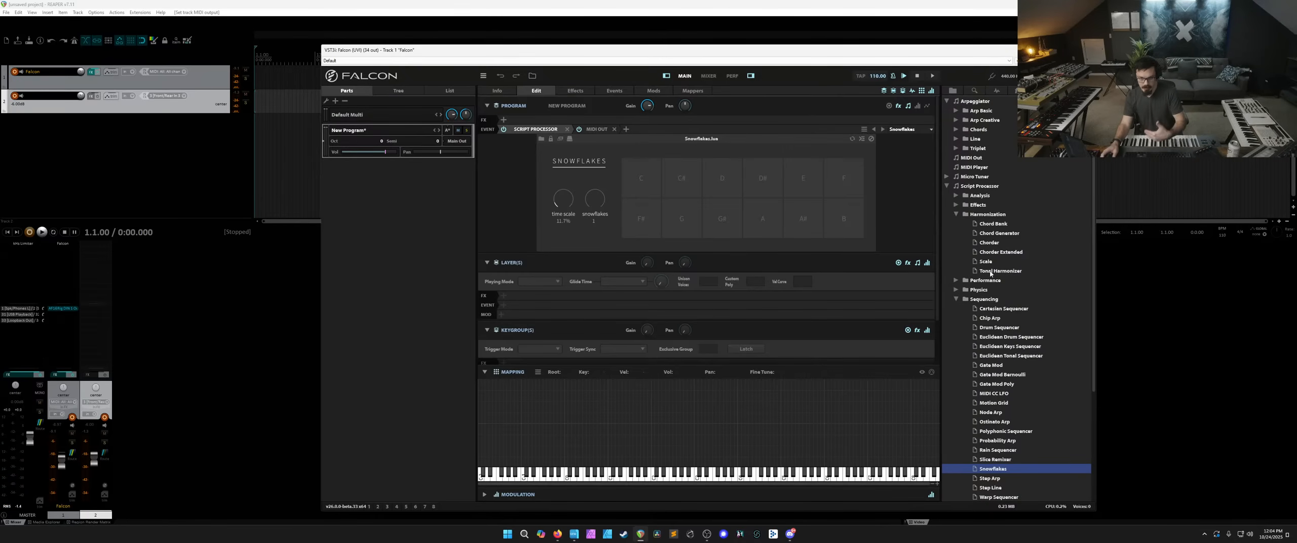
Insert the Tonal Harmonizer script between Snowflakes and MIDI Out, and show its settings.
{"action": "left_click_drag", "start_coordinate": [991, 274], "coordinate": [568, 134]}
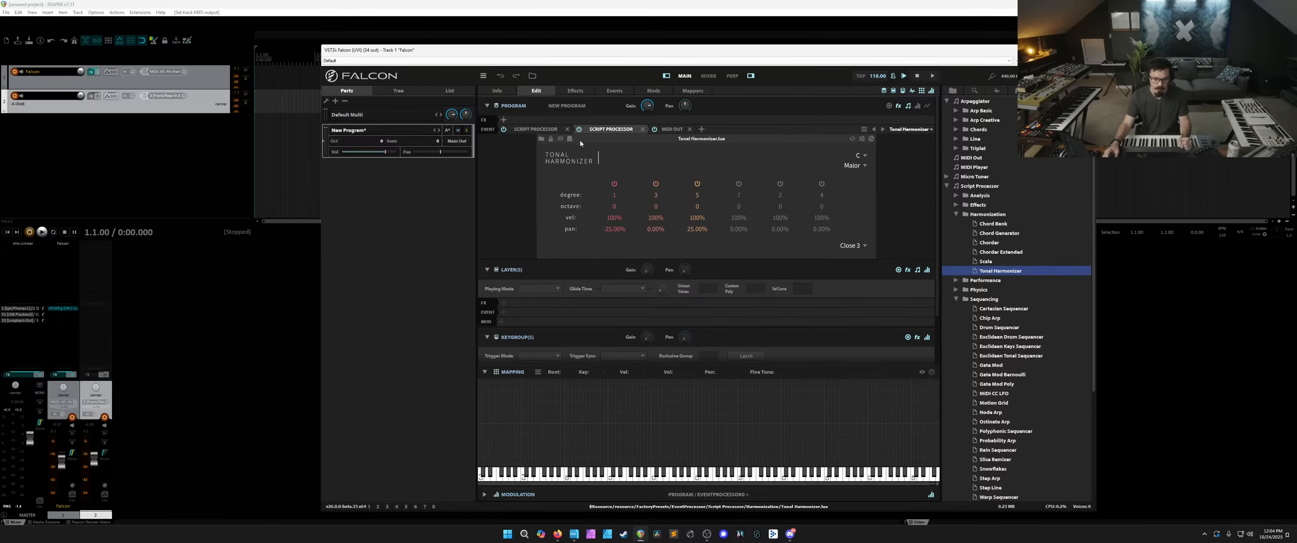
{"action": "left_click", "coordinate": [547, 129]}
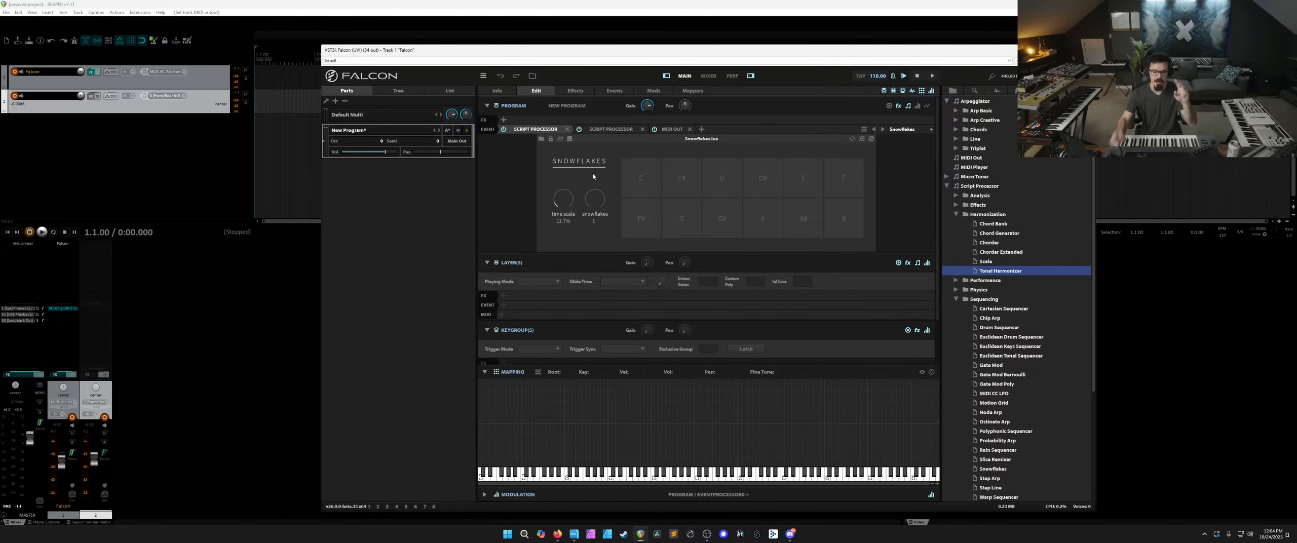
{"action": "left_click", "coordinate": [618, 131]}
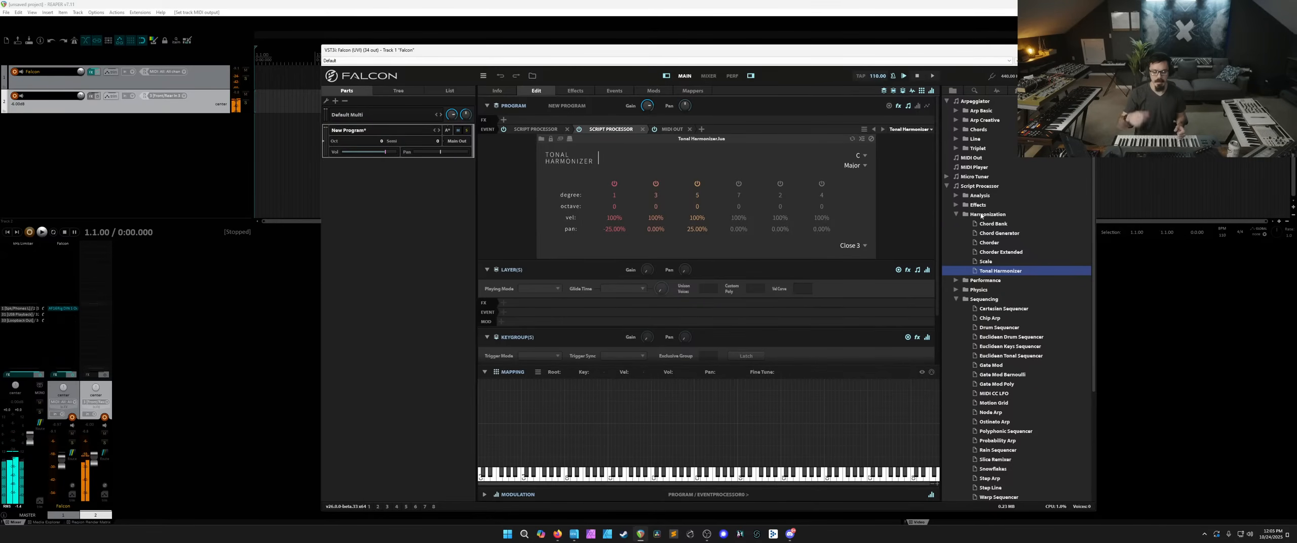
Try different note combinations in the Tonal Harmonizer, ending with only degrees 1 and 5 enabled.
{"action": "left_click", "coordinate": [655, 184]}
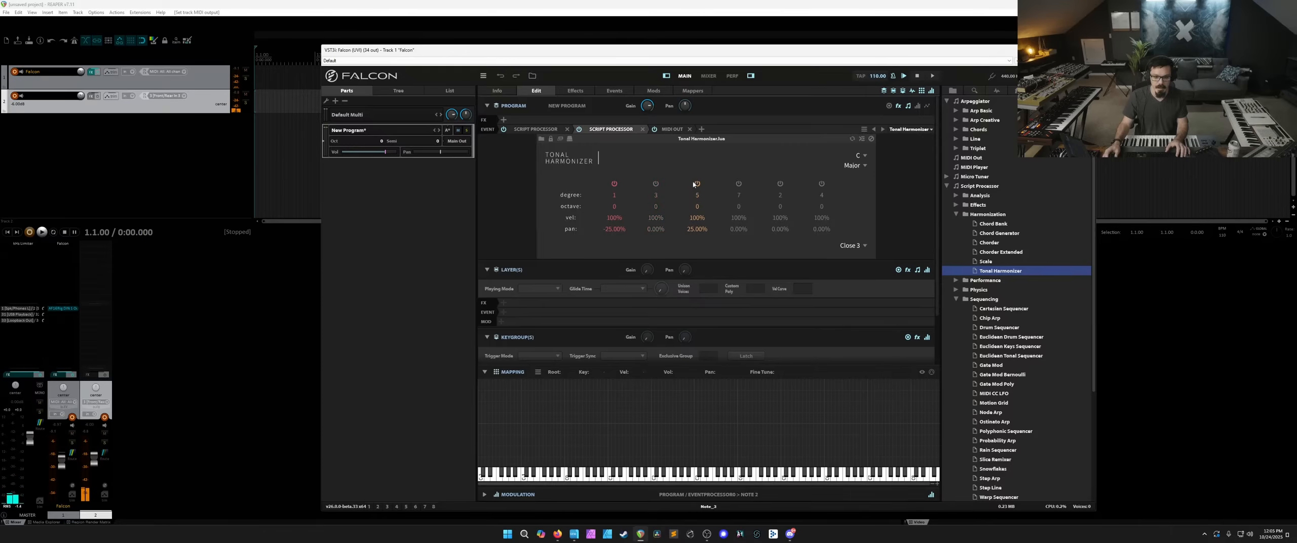
{"action": "left_click", "coordinate": [696, 184]}
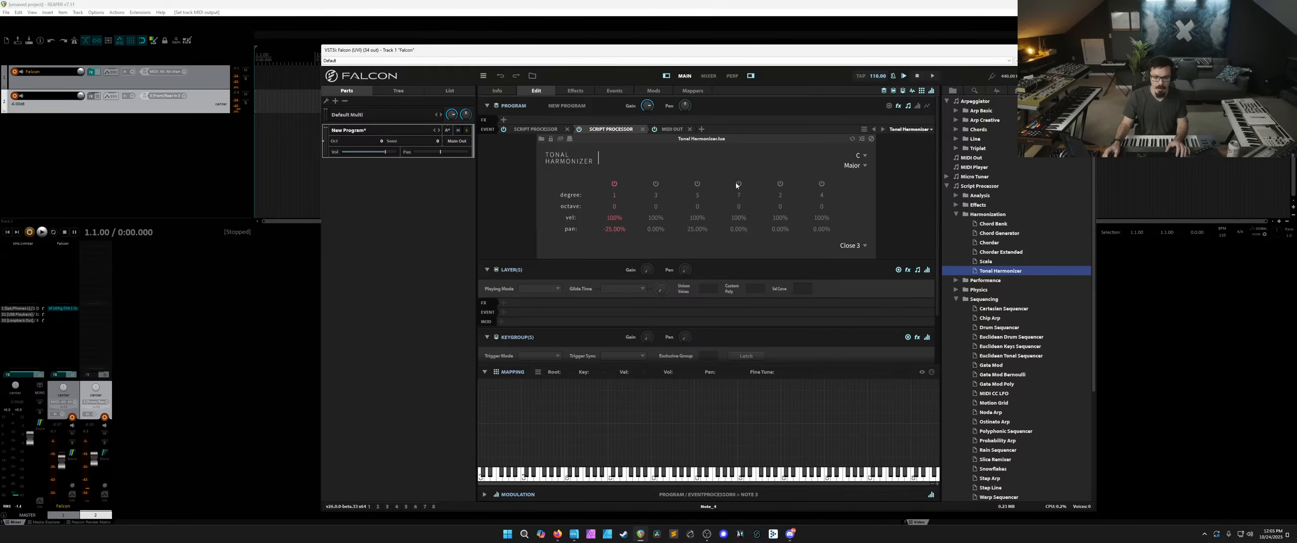
{"action": "left_click", "coordinate": [780, 185]}
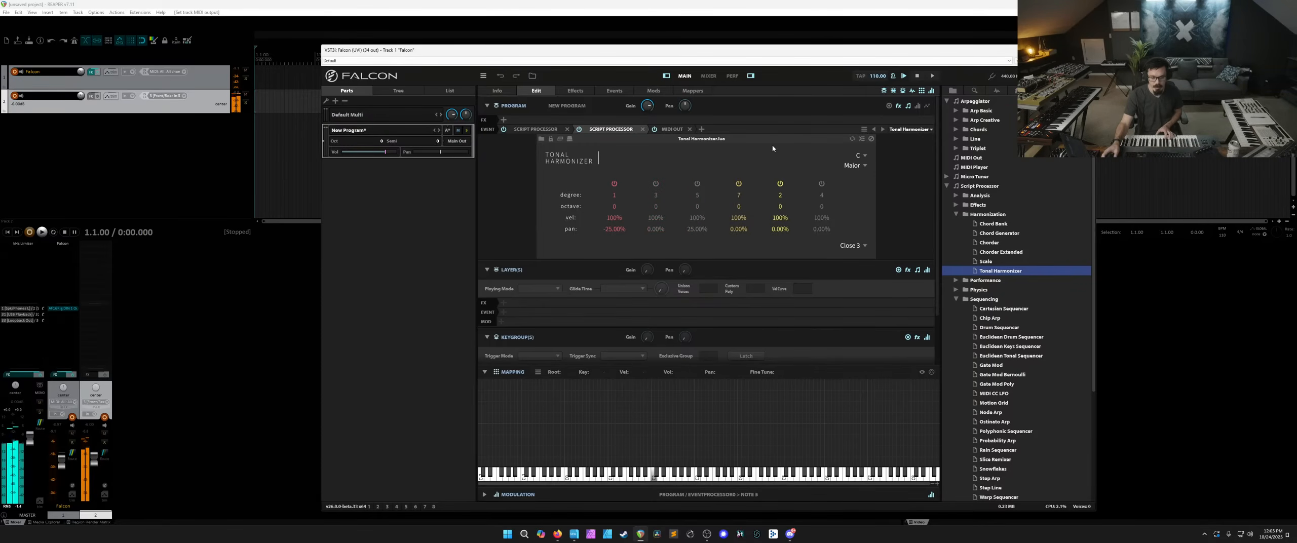
{"action": "left_click", "coordinate": [780, 183]}
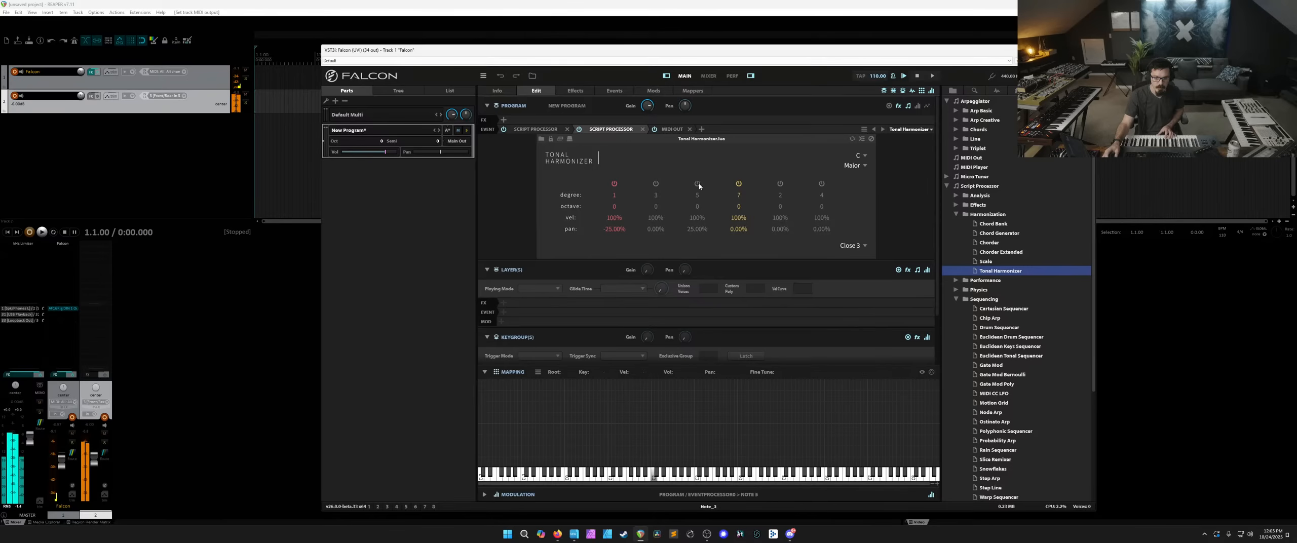
{"action": "left_click", "coordinate": [737, 184]}
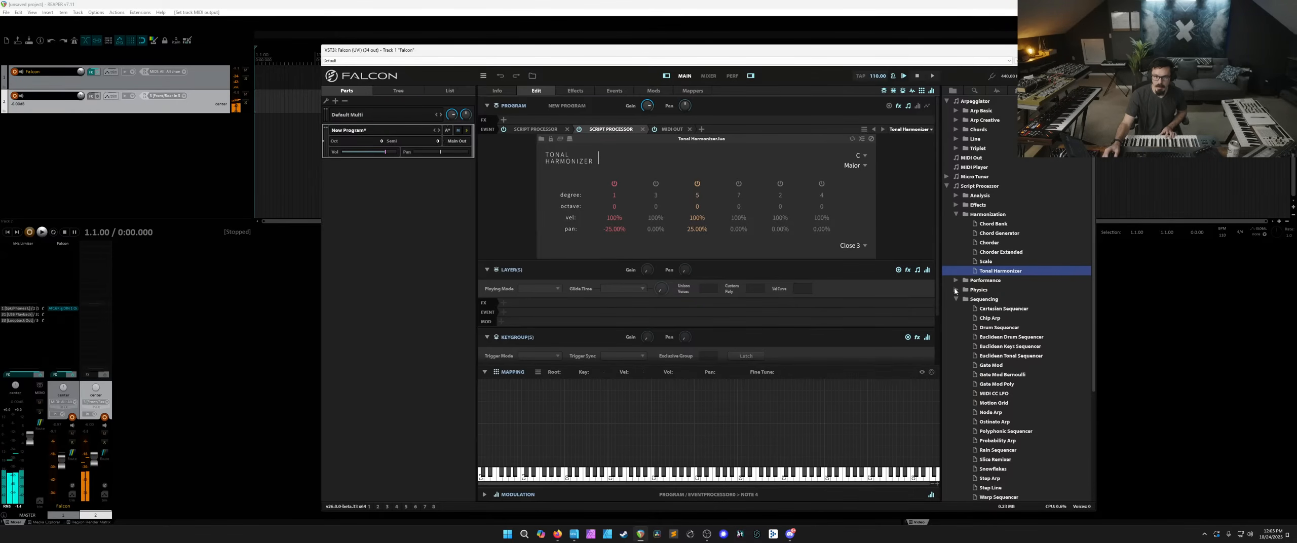
Find the Gate Mod script among the sequencing scripts and insert it between Tonal Harmonizer and MIDI Out.
{"action": "left_click", "coordinate": [955, 204]}
{"action": "scroll", "coordinate": [967, 212], "scroll_direction": "down", "scroll_amount": 5}
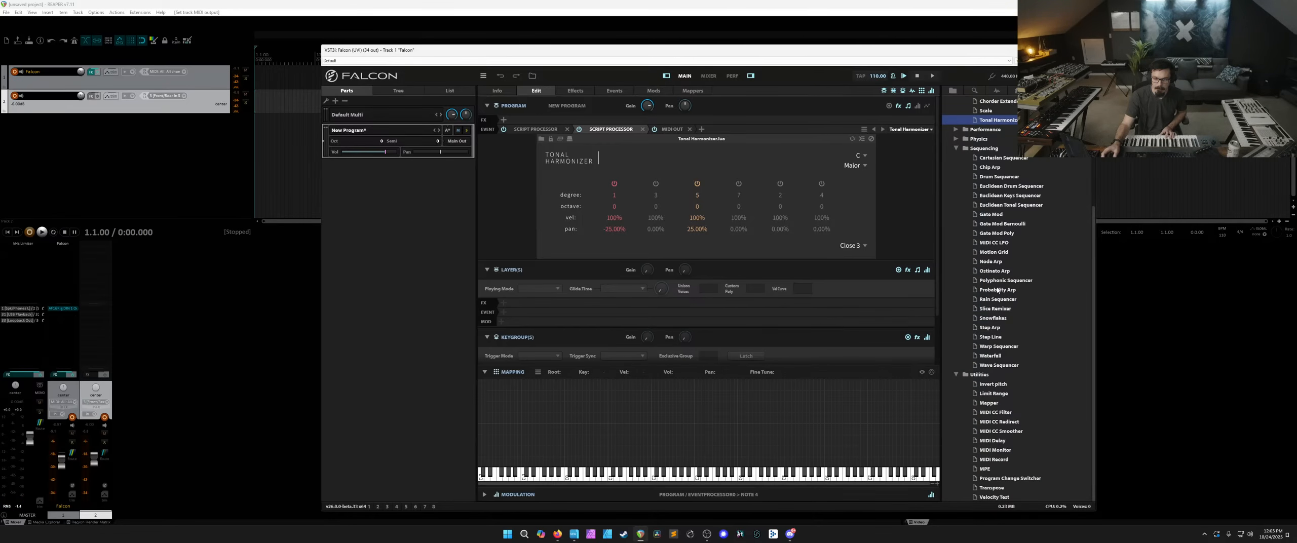
{"action": "scroll", "coordinate": [997, 289], "scroll_direction": "up", "scroll_amount": 1}
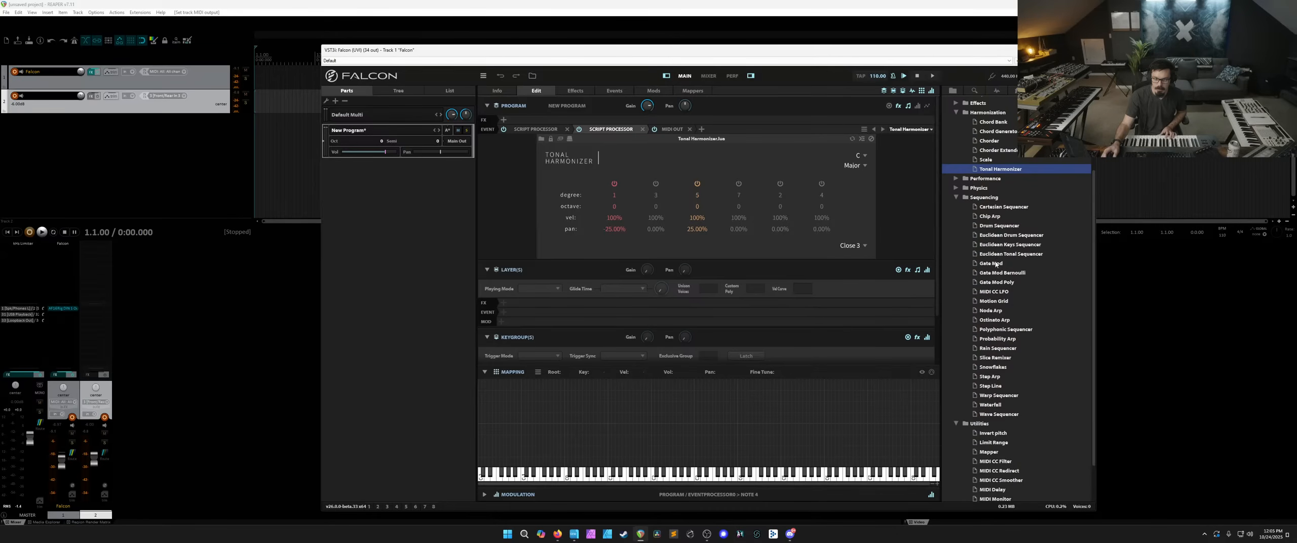
{"action": "left_click_drag", "start_coordinate": [994, 268], "coordinate": [654, 134]}
Raise Gate Mod's skip, delay amount and delay time, set its ratchet to 13%, and increase the hits and random amounts.
{"action": "left_click", "coordinate": [597, 191]}
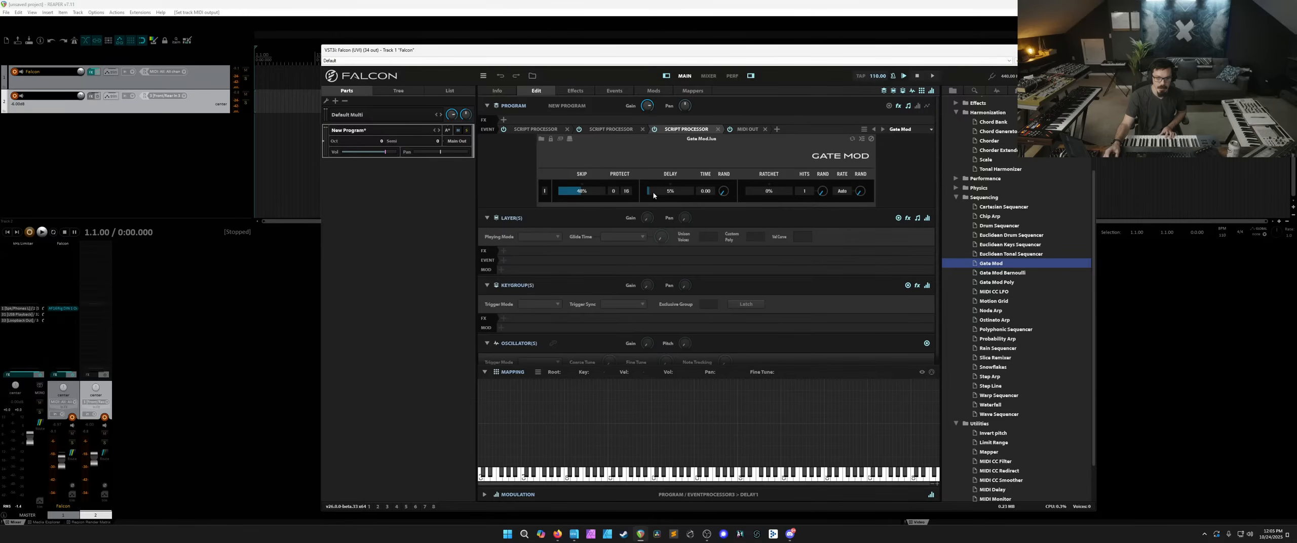
{"action": "left_click_drag", "start_coordinate": [697, 192], "coordinate": [719, 182]}
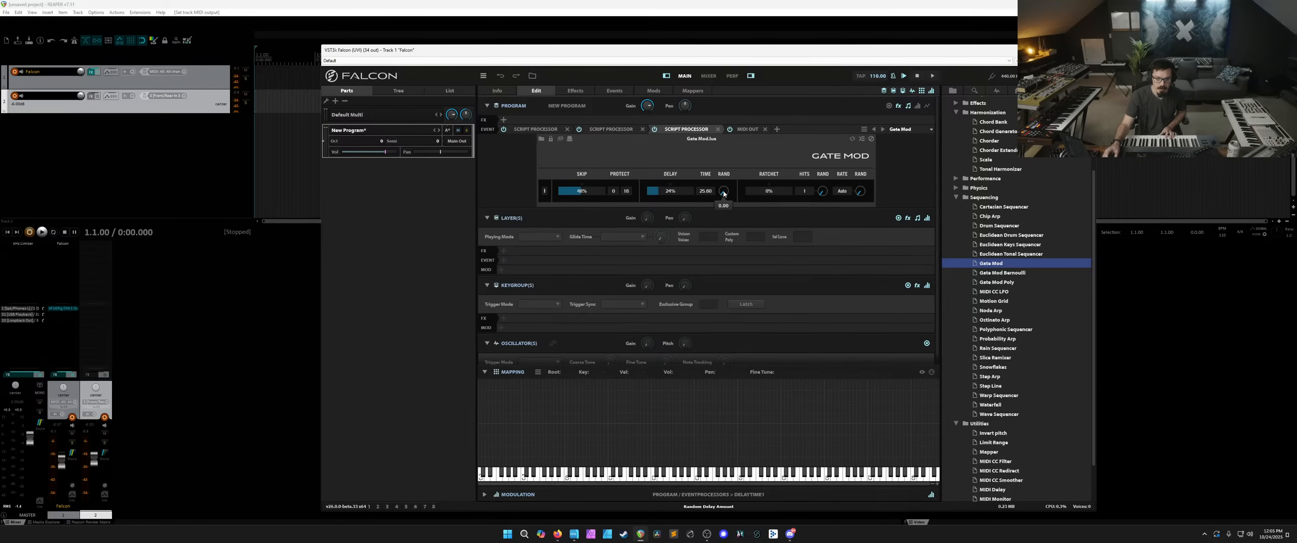
{"action": "left_click", "coordinate": [762, 190]}
{"action": "left_click_drag", "start_coordinate": [822, 192], "coordinate": [862, 174]}
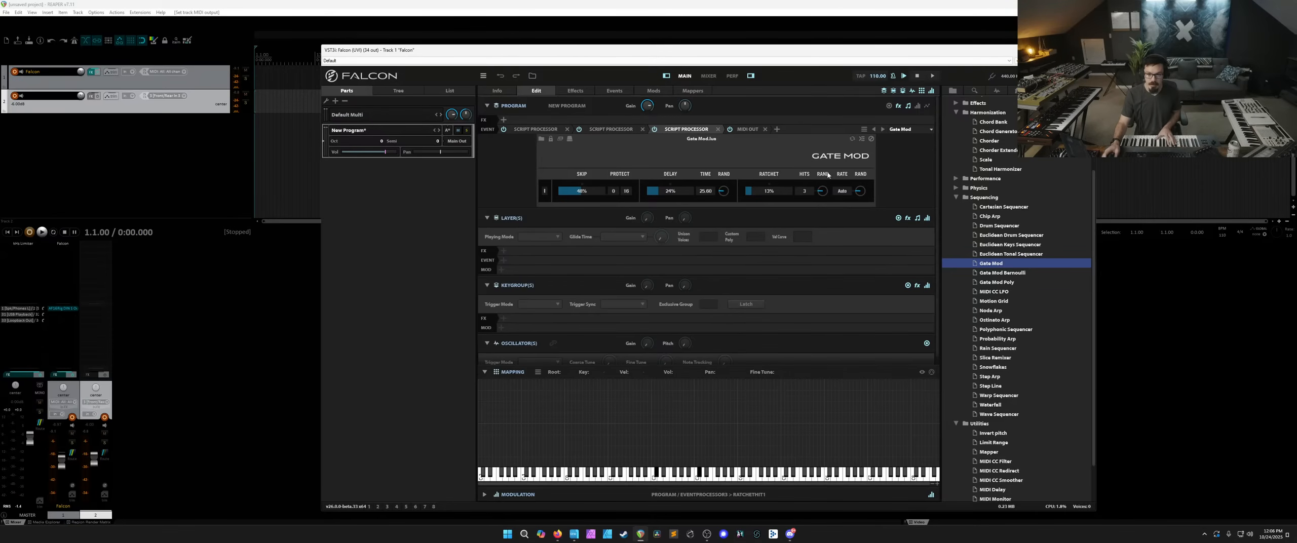
Replace the Tonal Harmonizer with the Waterfall script ahead of Gate Mod, and raise Waterfall's time.
{"action": "left_click", "coordinate": [613, 130]}
{"action": "left_click", "coordinate": [642, 129]}
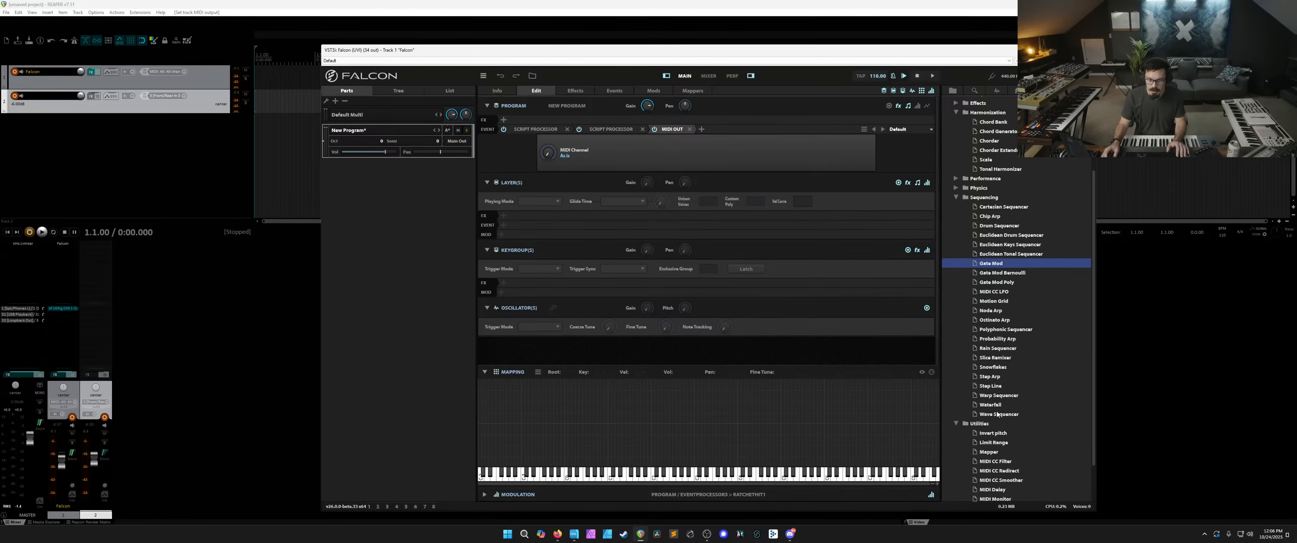
{"action": "left_click_drag", "start_coordinate": [993, 406], "coordinate": [581, 135]}
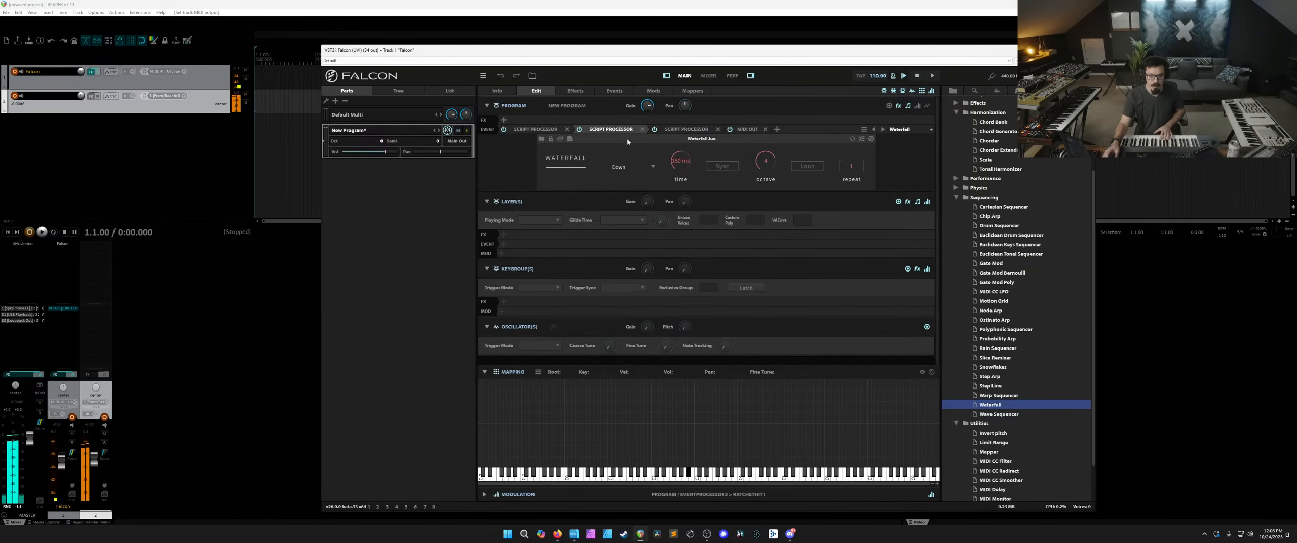
{"action": "left_click_drag", "start_coordinate": [669, 155], "coordinate": [695, 128]}
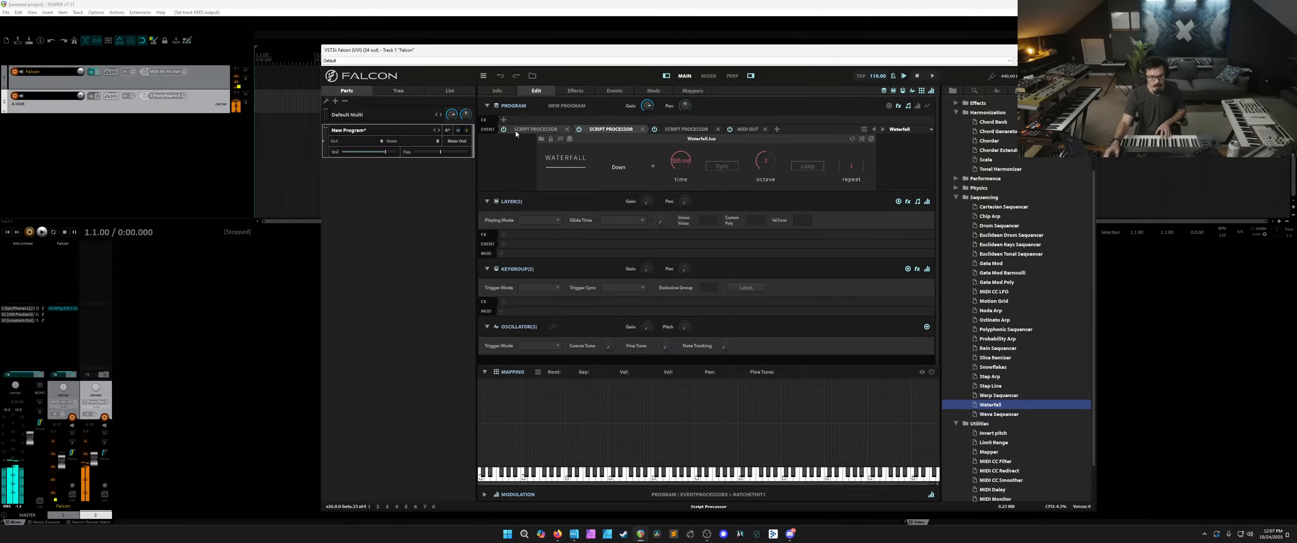
Bypass the Gate Mod and Snowflakes scripts, and shorten the Waterfall time.
{"action": "left_click", "coordinate": [672, 131]}
{"action": "left_click", "coordinate": [608, 131]}
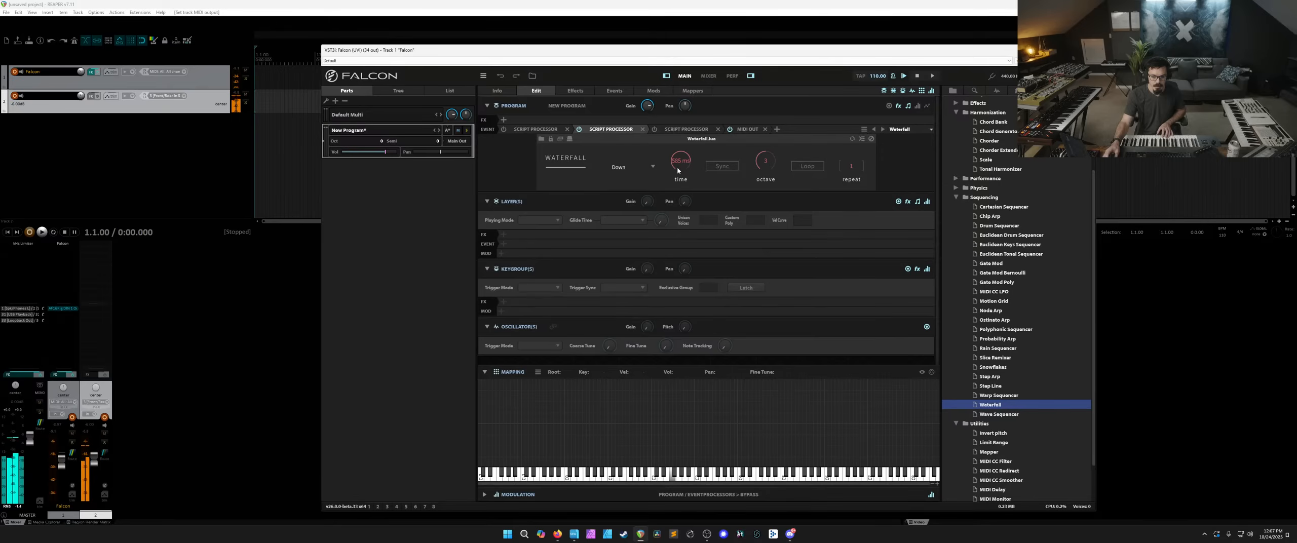
{"action": "left_click", "coordinate": [526, 133]}
{"action": "left_click", "coordinate": [511, 131]}
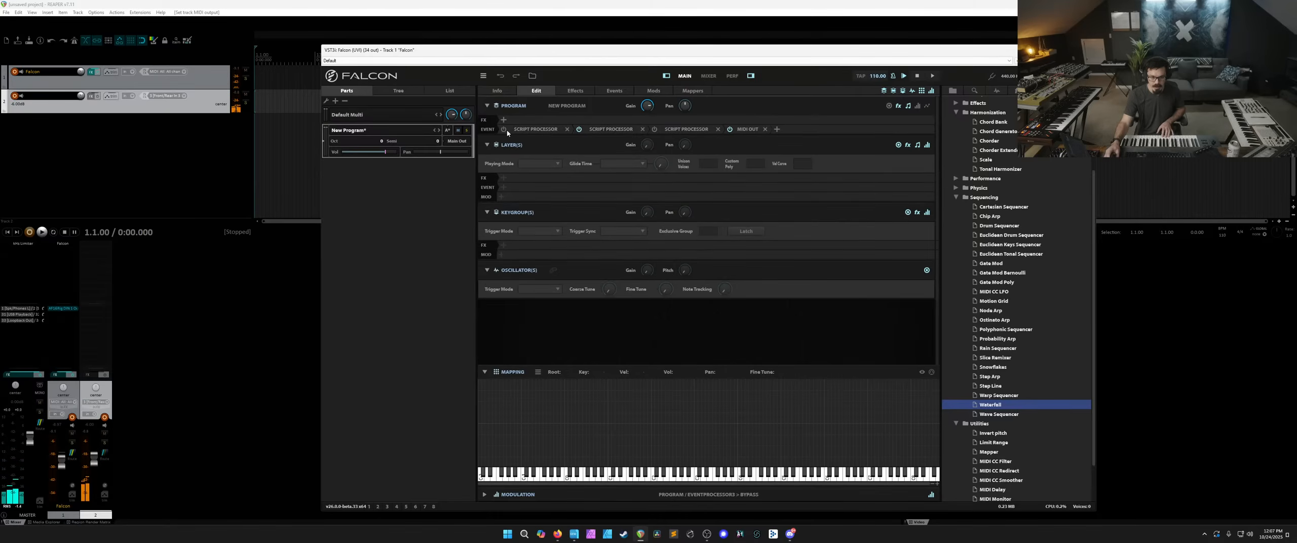
{"action": "left_click", "coordinate": [611, 130]}
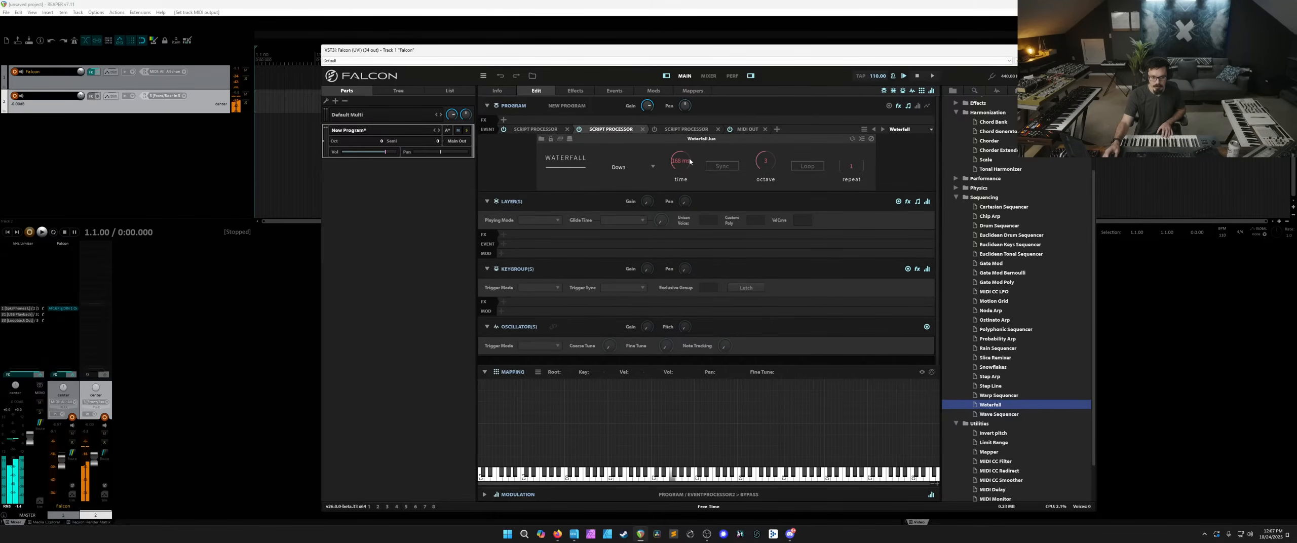
{"action": "left_click", "coordinate": [673, 132]}
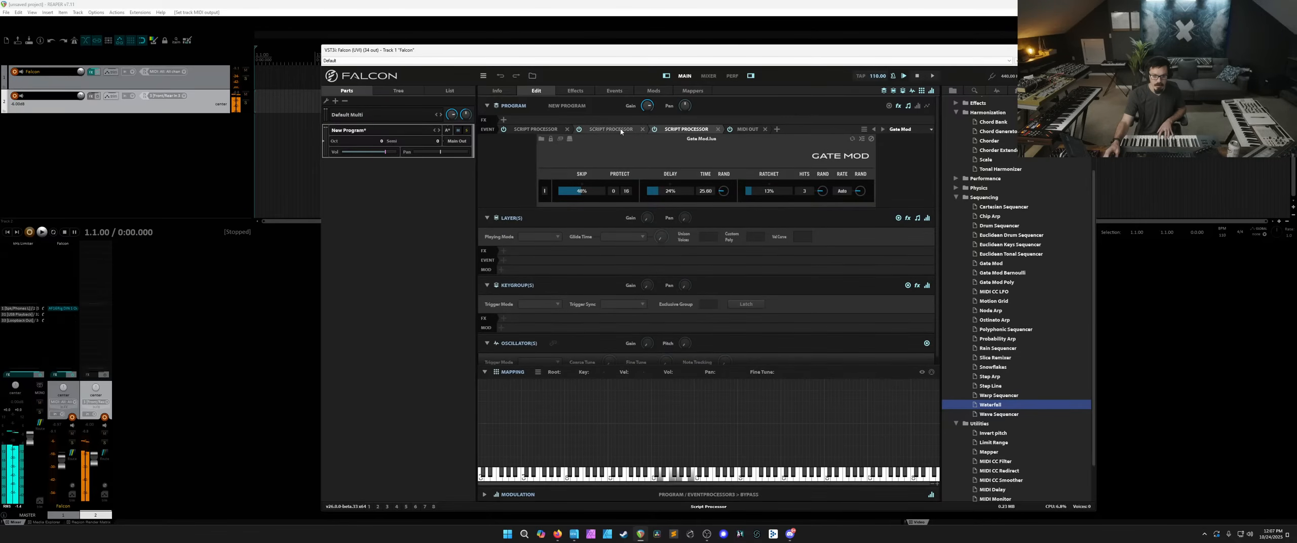
Remove Waterfall and Snowflakes, insert the Rain Sequencer script ahead of Gate Mod, and show the Rain Sequencer.
{"action": "left_click", "coordinate": [642, 129]}
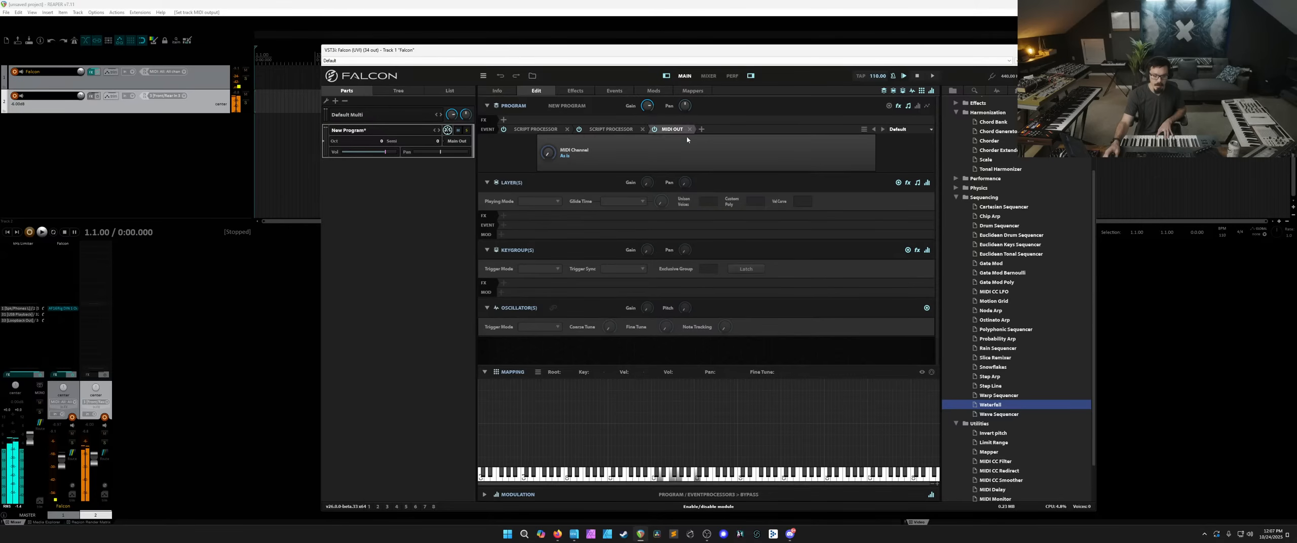
{"action": "scroll", "coordinate": [1014, 271], "scroll_direction": "down", "scroll_amount": 2}
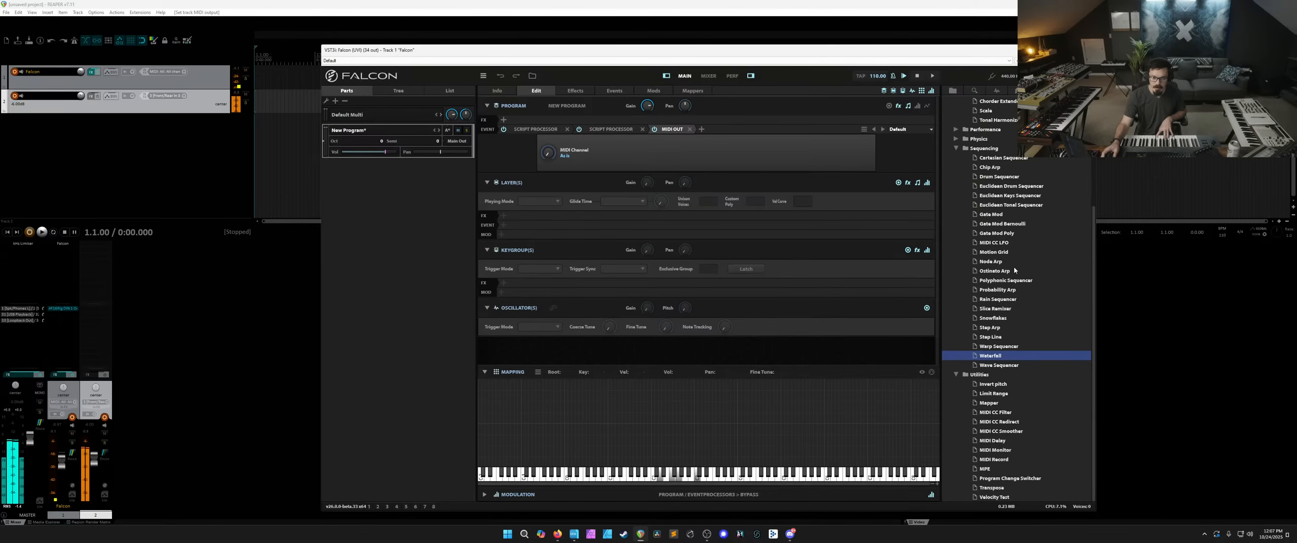
{"action": "left_click_drag", "start_coordinate": [997, 301], "coordinate": [572, 131]}
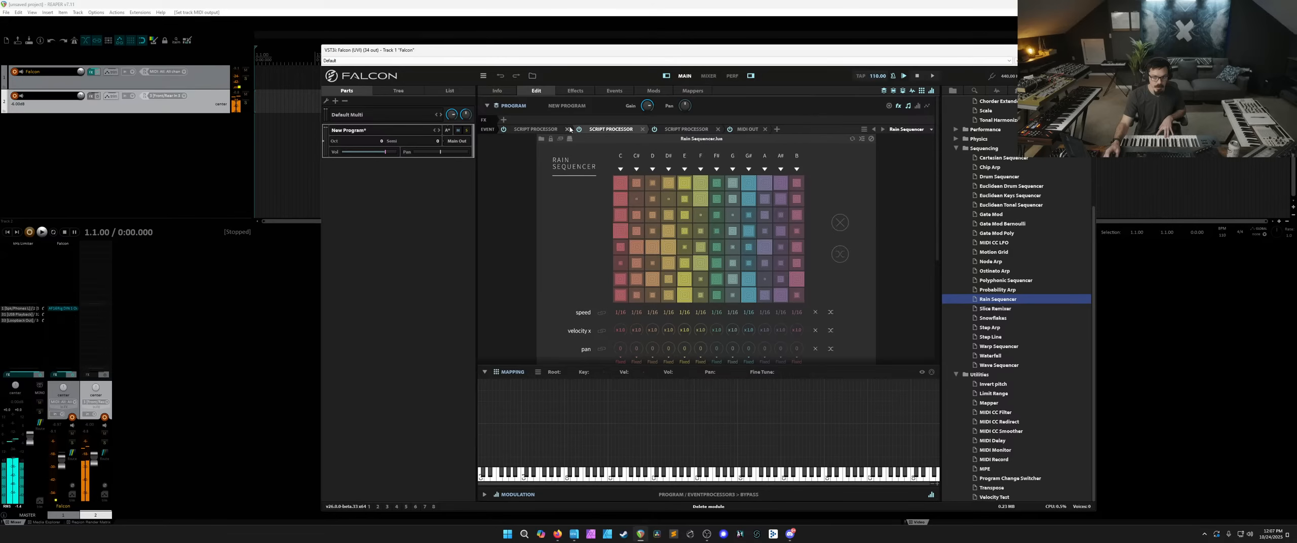
{"action": "left_click", "coordinate": [567, 129]}
{"action": "left_click", "coordinate": [611, 131]}
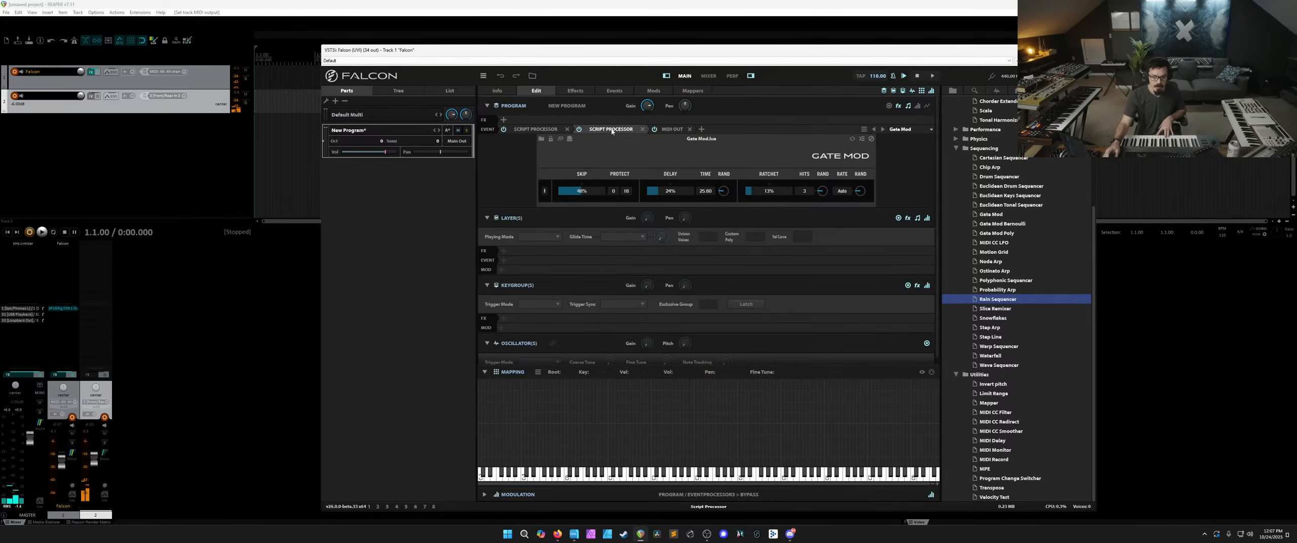
{"action": "left_click", "coordinate": [535, 129]}
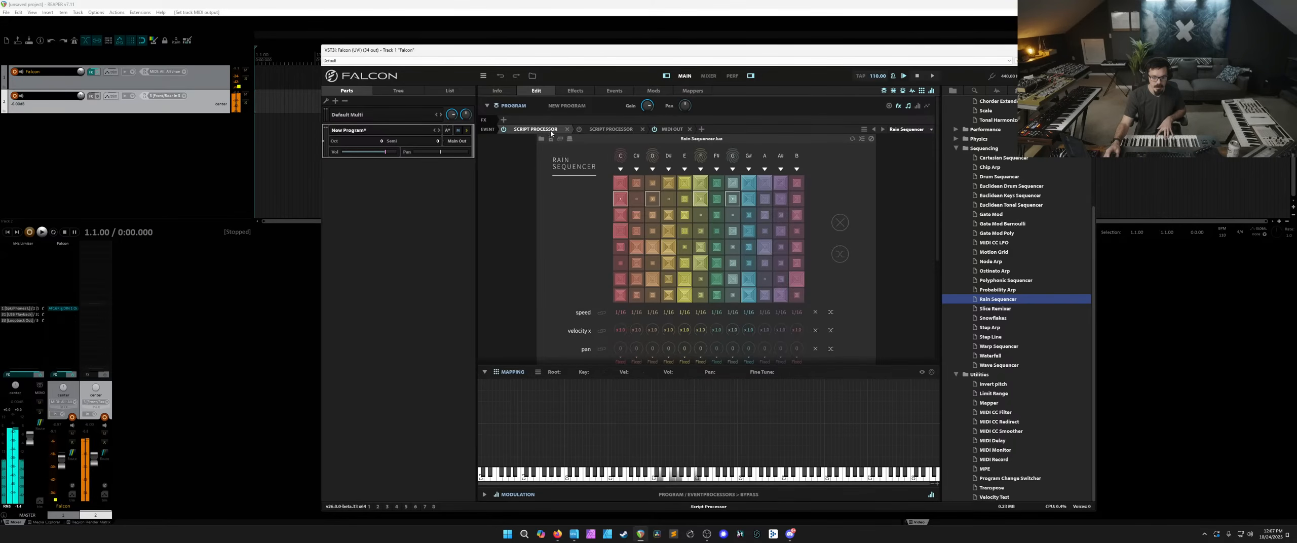
Fully randomize the Rain Sequencer, and randomize its pan row again.
{"action": "left_click", "coordinate": [839, 254]}
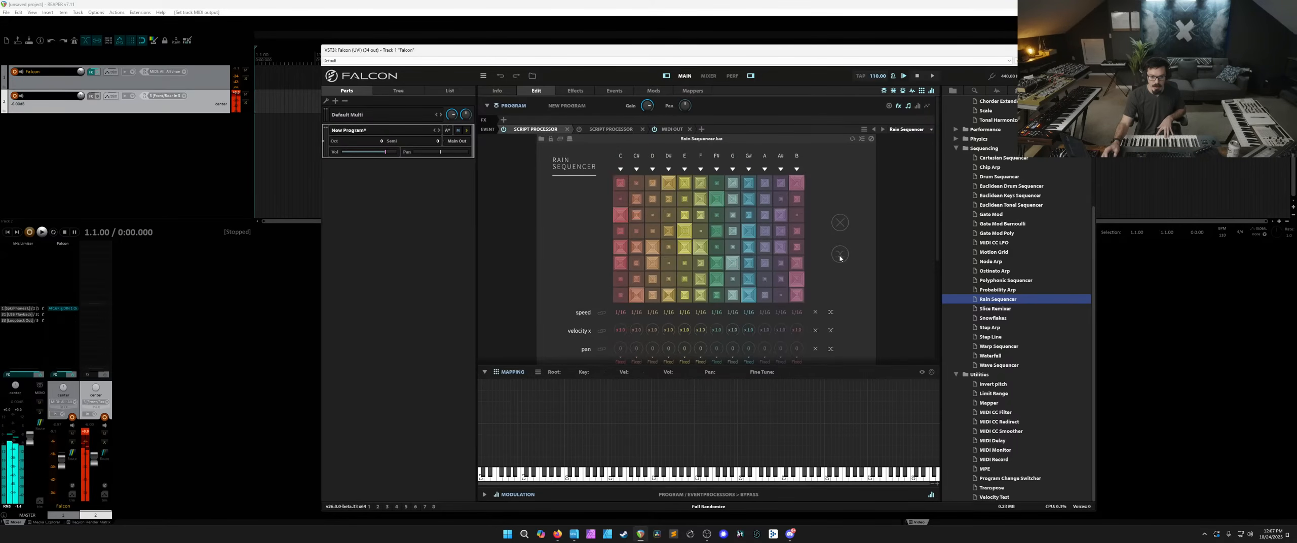
{"action": "scroll", "coordinate": [852, 262], "scroll_direction": "down", "scroll_amount": 3}
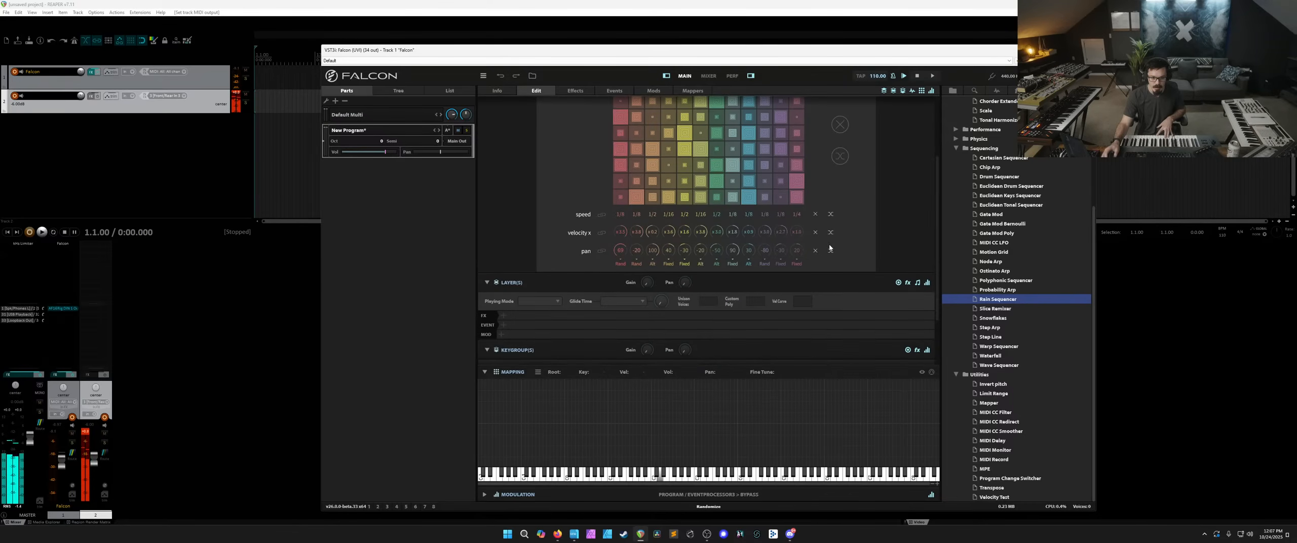
{"action": "left_click", "coordinate": [830, 250]}
{"action": "scroll", "coordinate": [840, 225], "scroll_direction": "up", "scroll_amount": 3}
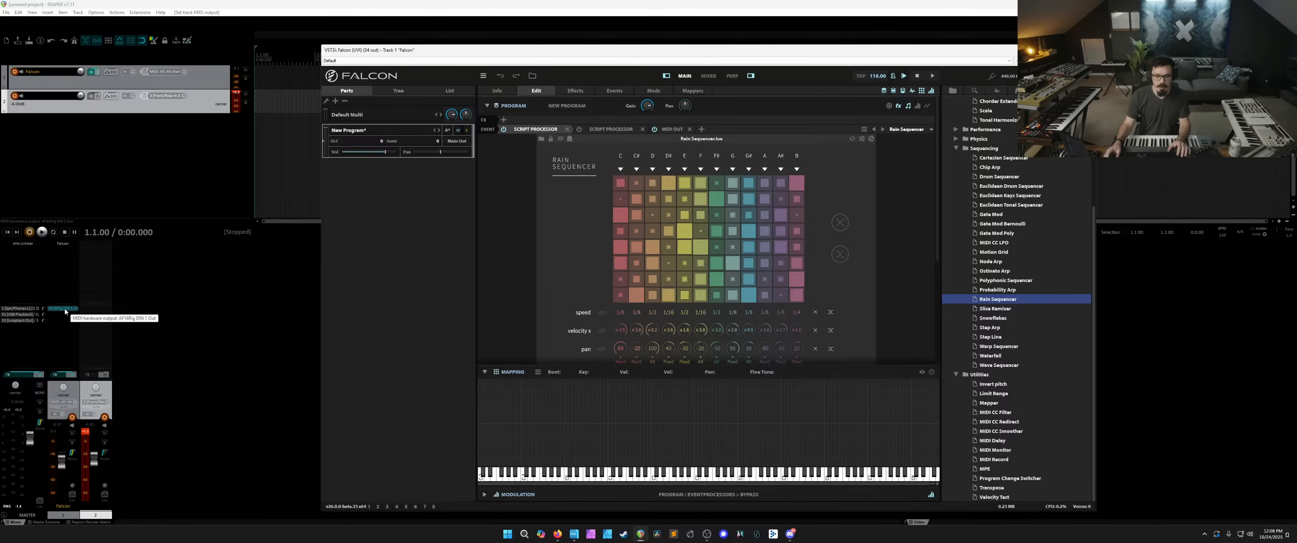
Reset the Falcon part to a new program, and delete the second track from the project.
{"action": "right_click", "coordinate": [332, 134]}
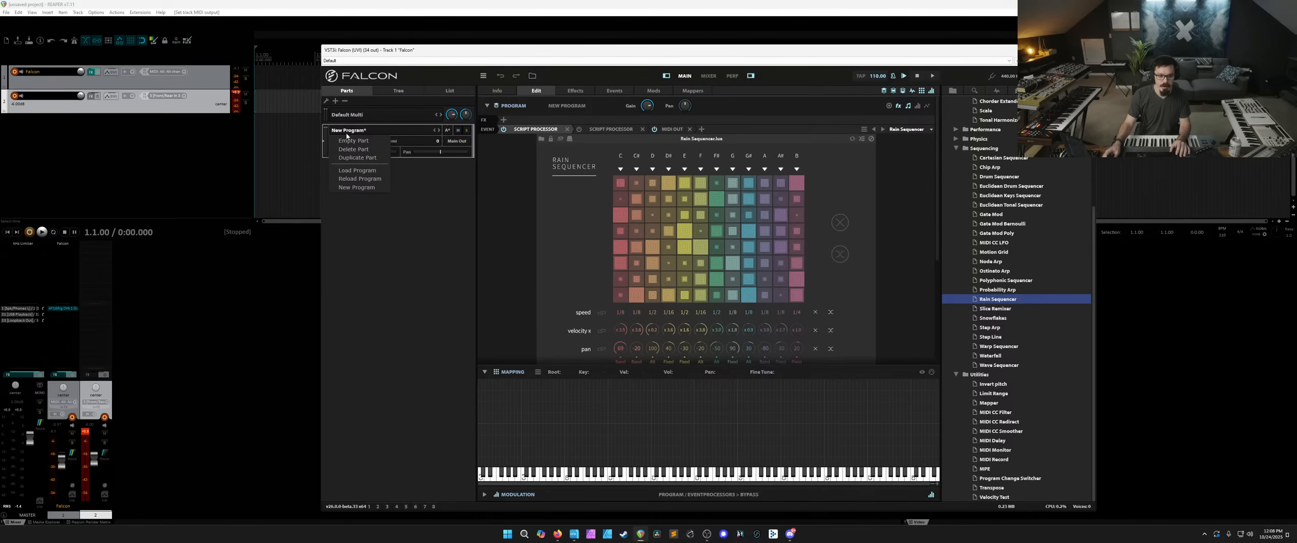
{"action": "left_click", "coordinate": [353, 187]}
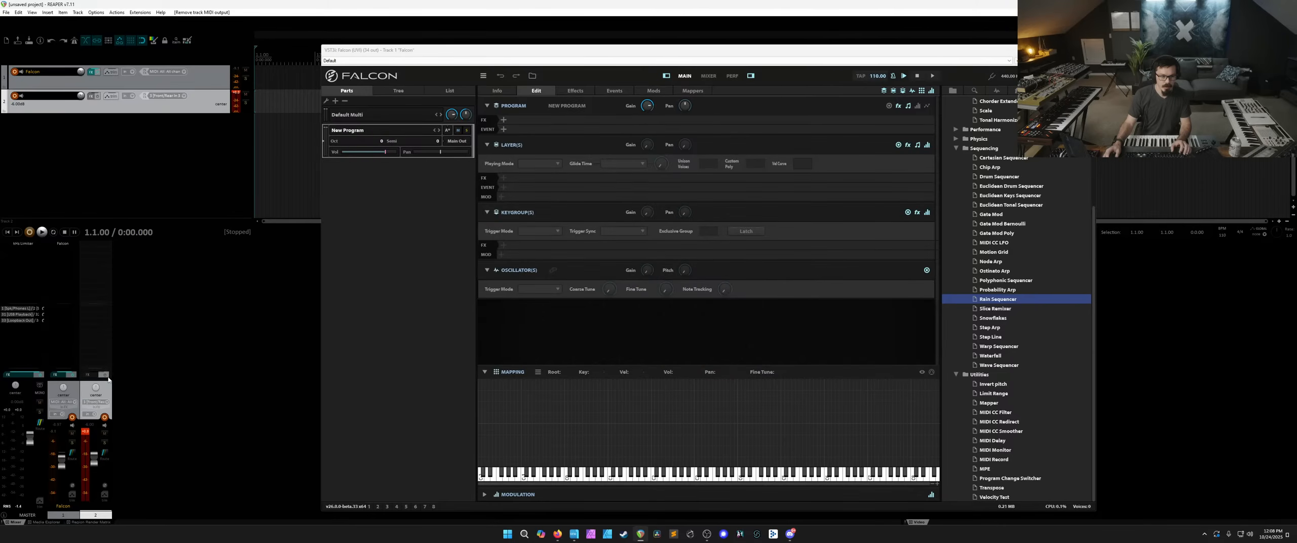
{"action": "left_click", "coordinate": [109, 395]}
{"action": "key", "text": "Delete"}
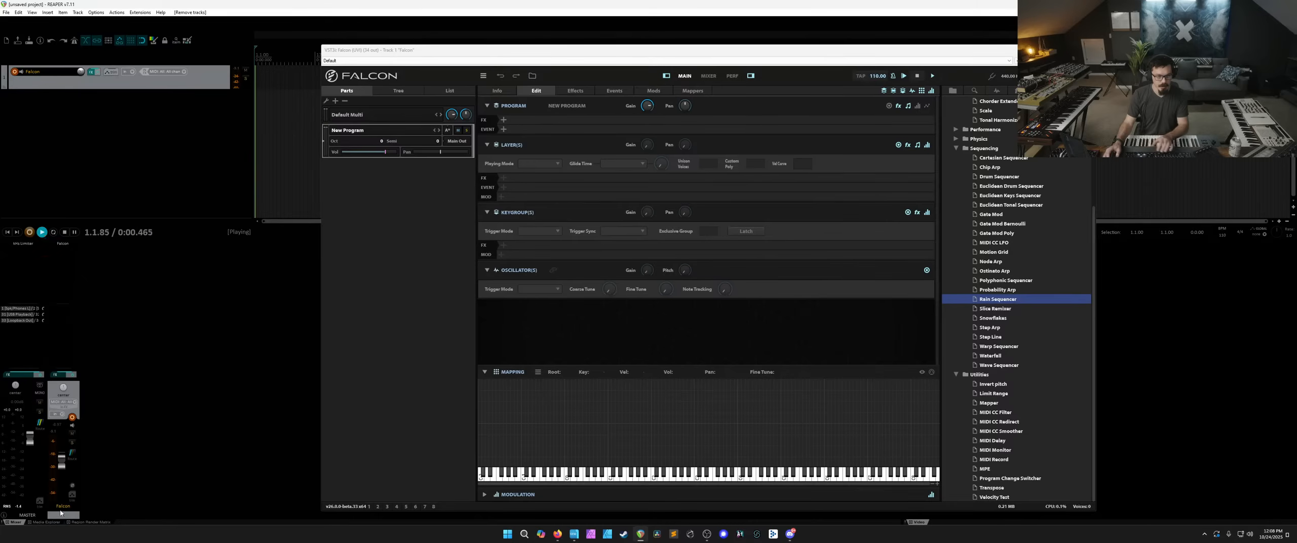
Open the Media Explorer and show the SAMPLES folder.
{"action": "key", "text": "ctrl+alt+x"}
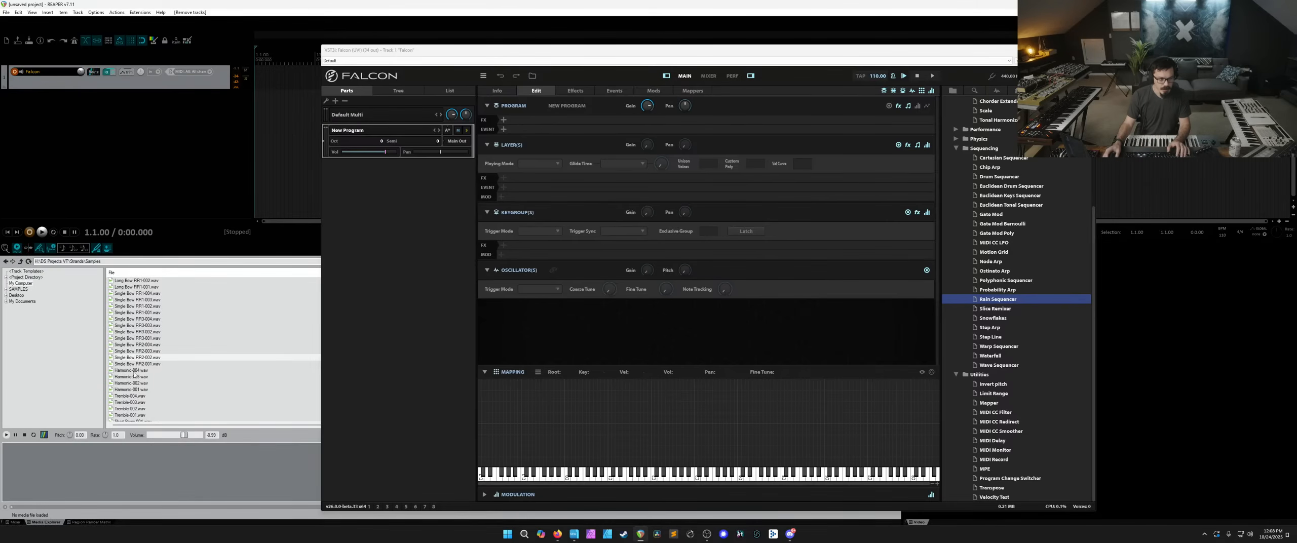
{"action": "left_click", "coordinate": [21, 261]}
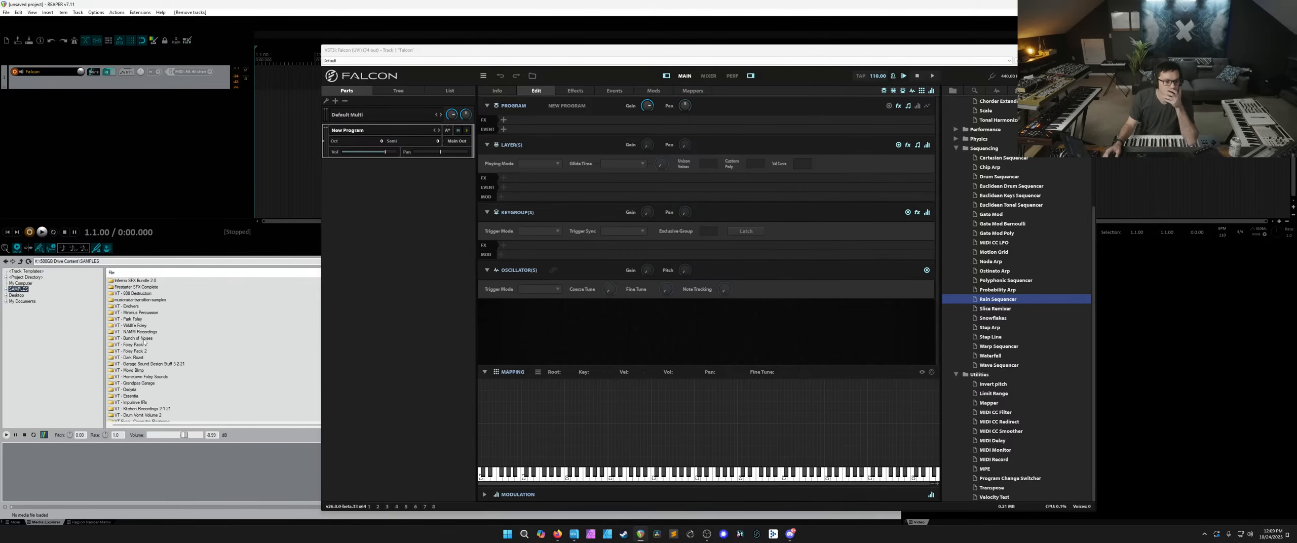
{"action": "double_click", "coordinate": [134, 333]}
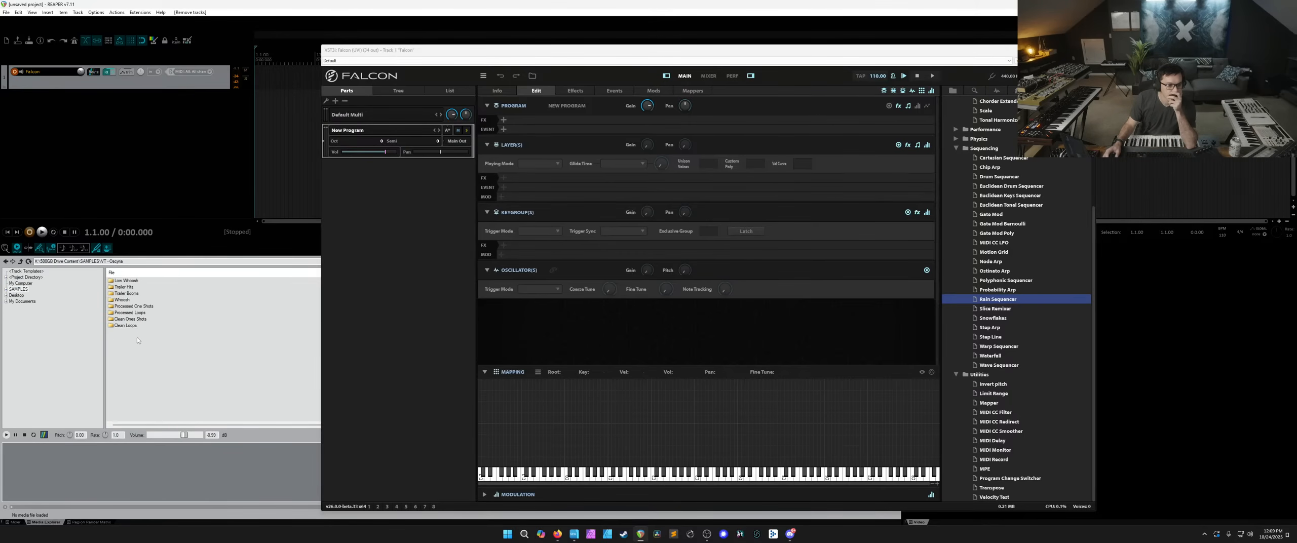
{"action": "double_click", "coordinate": [132, 312]}
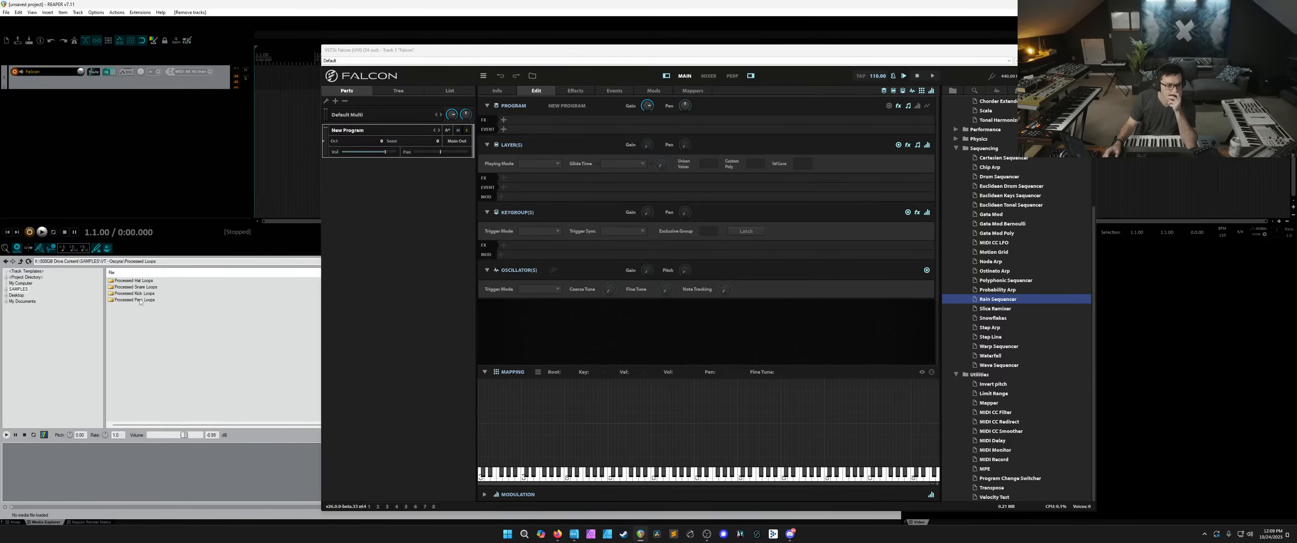
{"action": "left_click", "coordinate": [21, 261]}
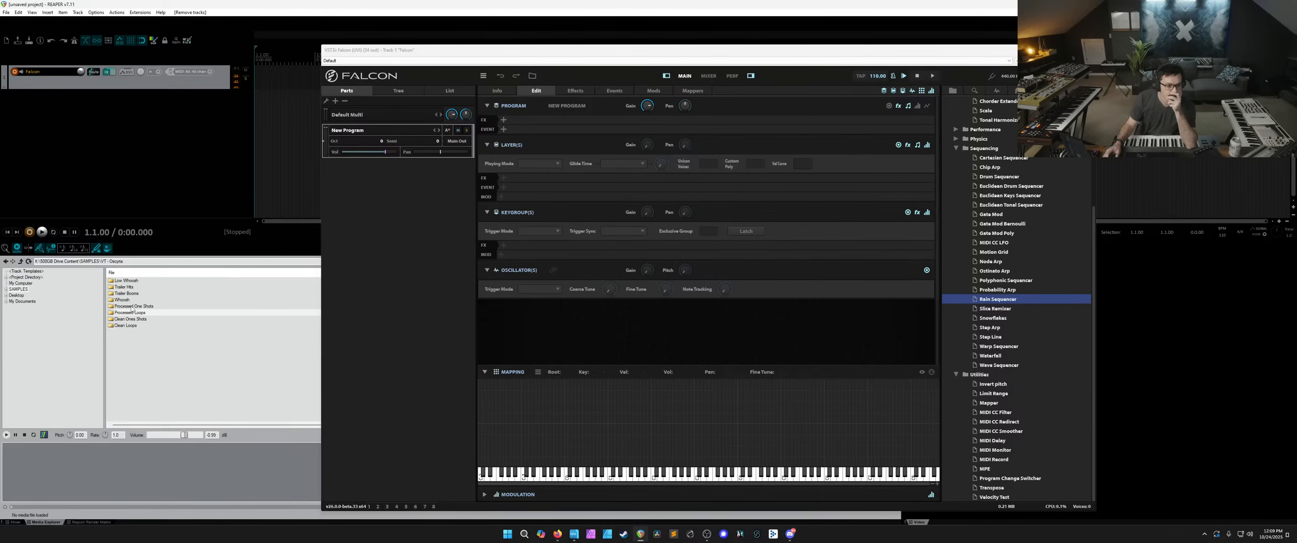
{"action": "left_click", "coordinate": [21, 261]}
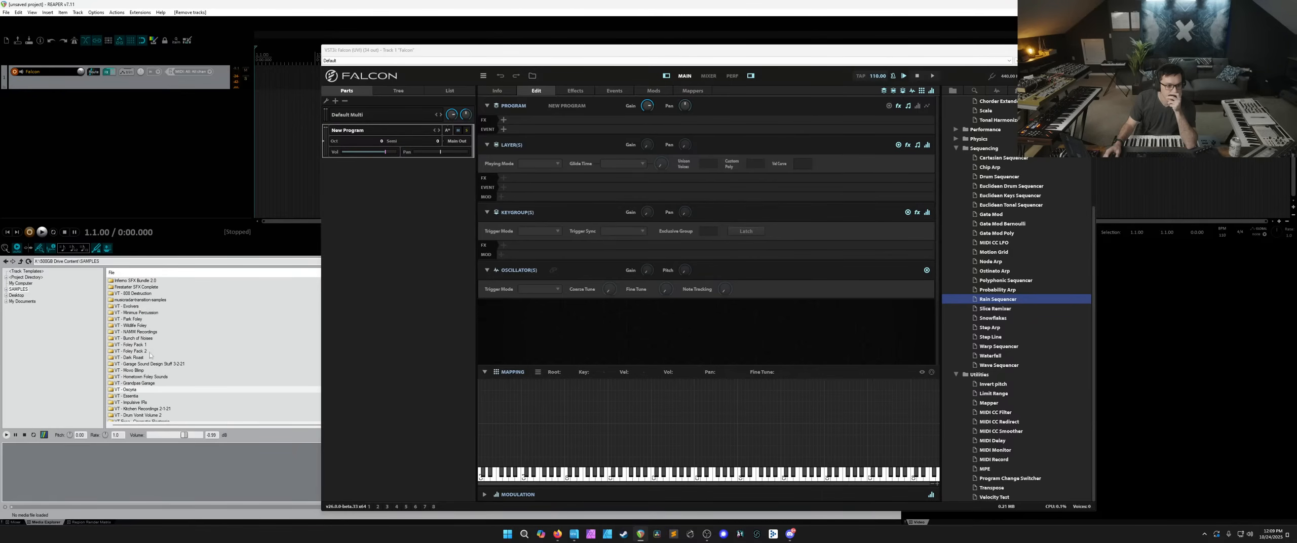
Open the Processed folder of the VT - Oculos pack, audition the 102bpm loop, and stop the preview.
{"action": "scroll", "coordinate": [150, 356], "scroll_direction": "down", "scroll_amount": 1}
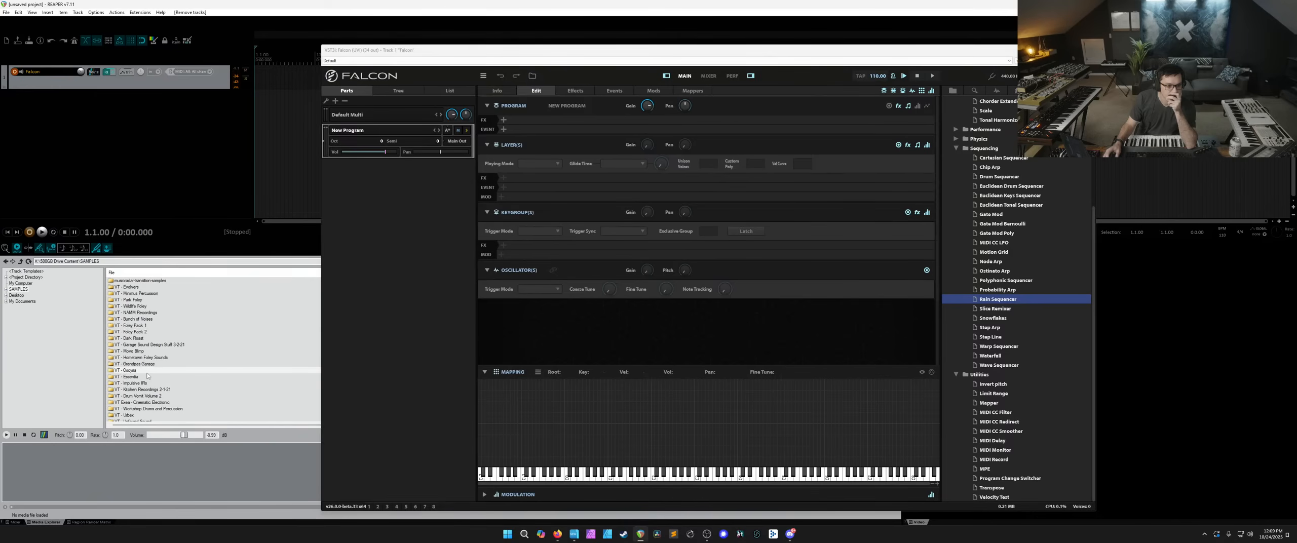
{"action": "scroll", "coordinate": [146, 378], "scroll_direction": "down", "scroll_amount": 5}
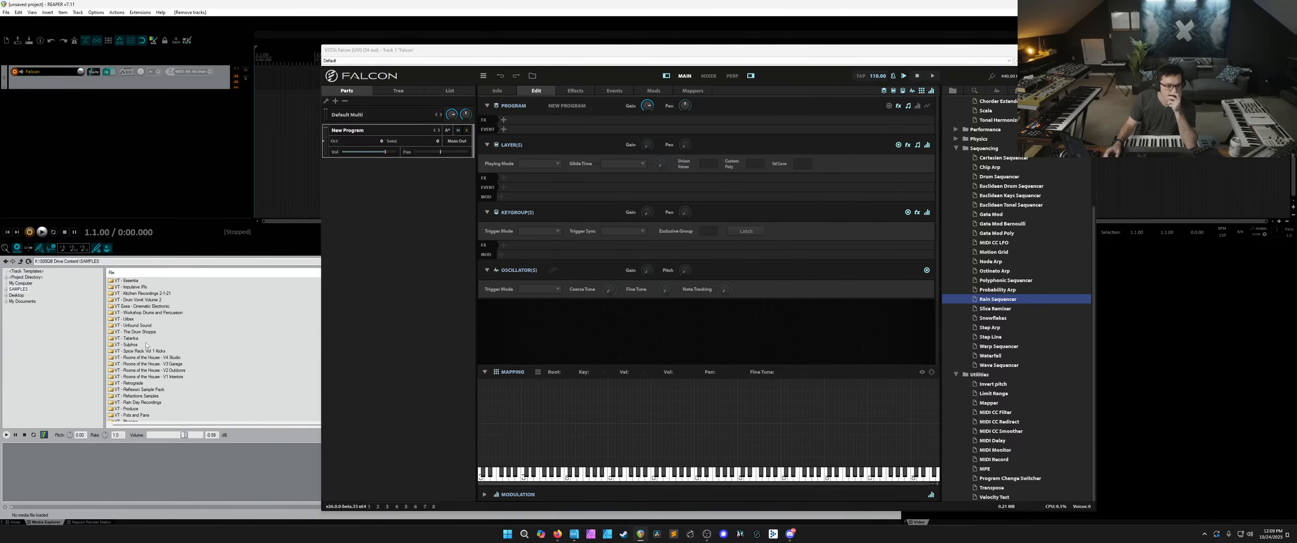
{"action": "scroll", "coordinate": [147, 380], "scroll_direction": "down", "scroll_amount": 2}
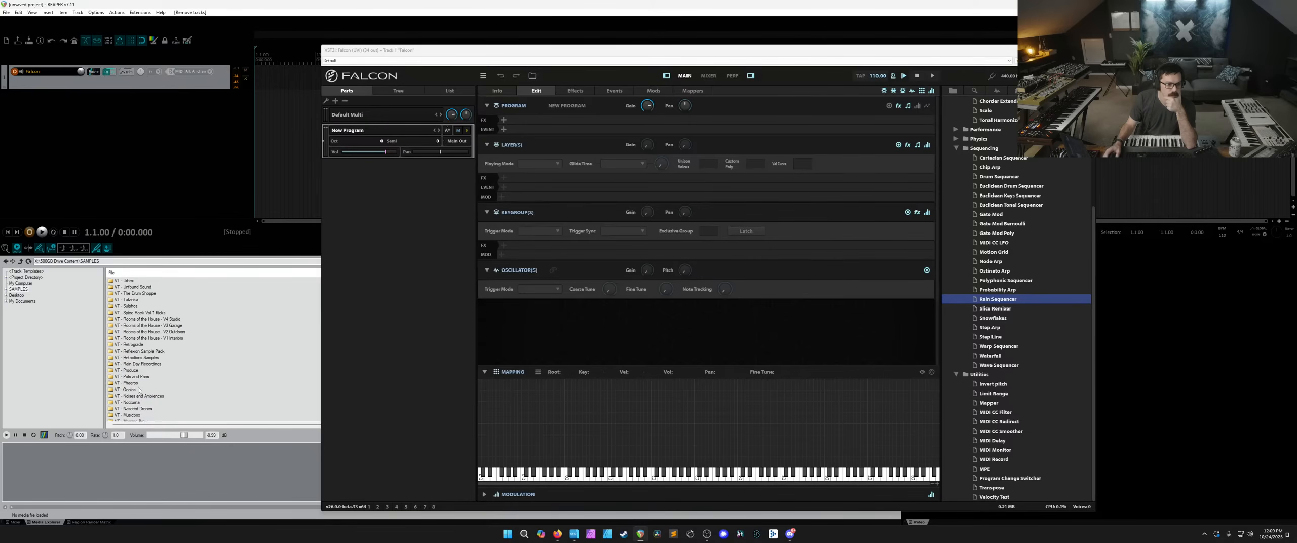
{"action": "double_click", "coordinate": [138, 390]}
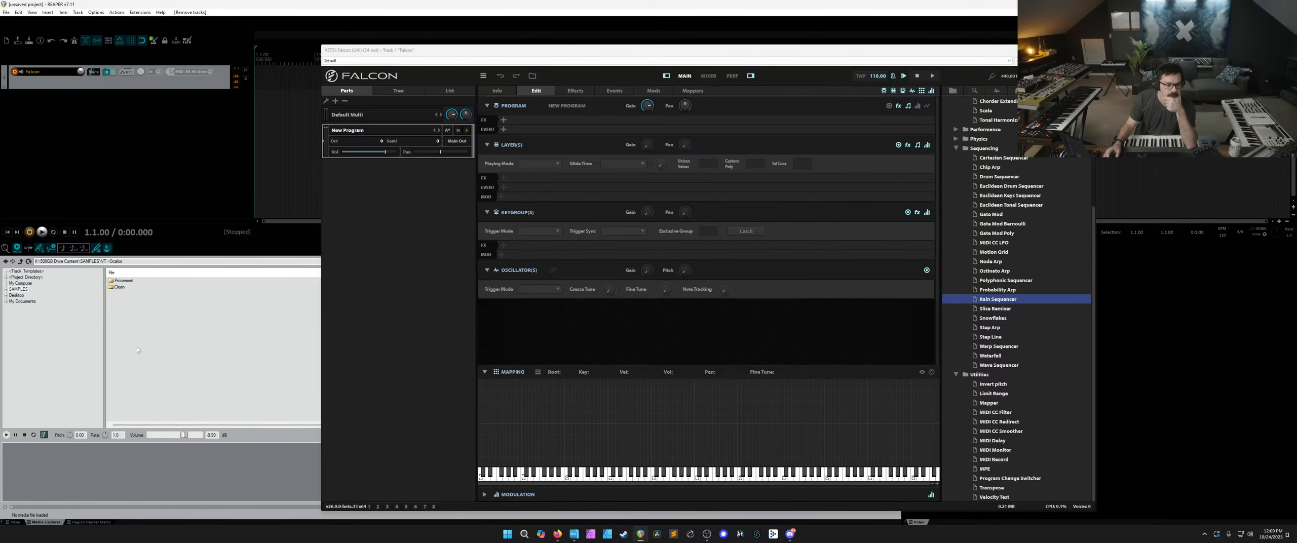
{"action": "double_click", "coordinate": [127, 281]}
{"action": "left_click", "coordinate": [144, 300]}
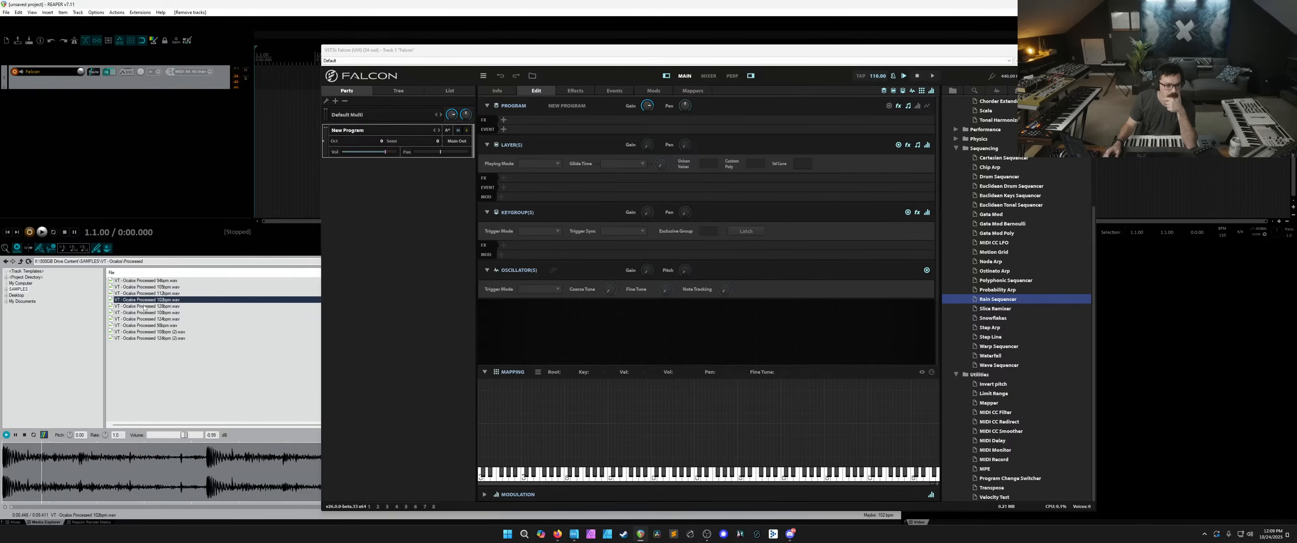
{"action": "left_click", "coordinate": [25, 435]}
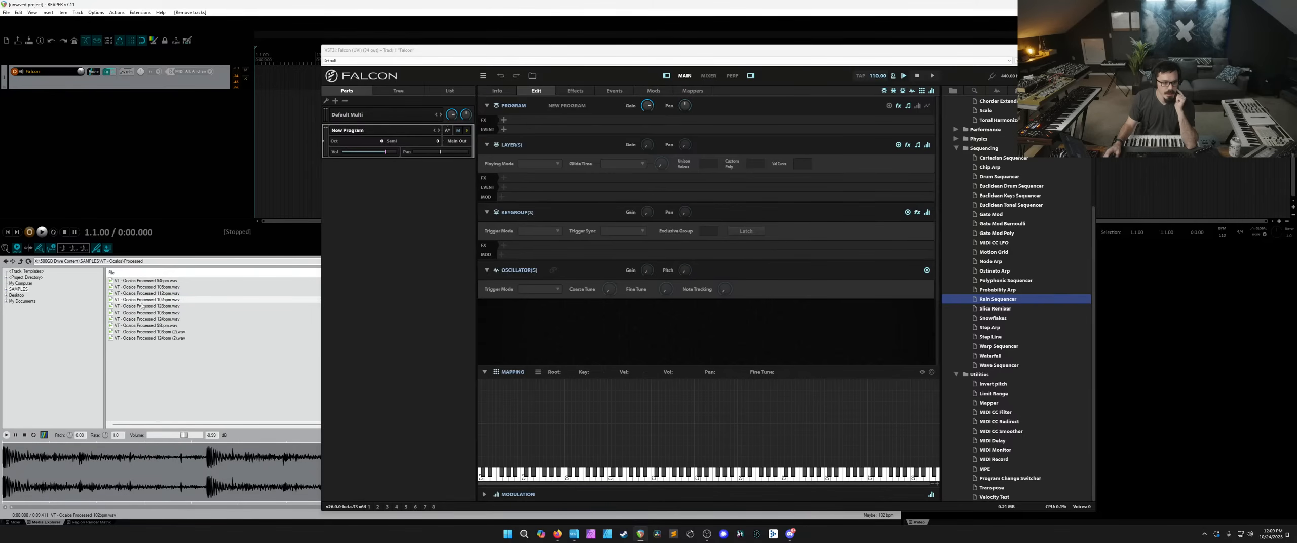
Drop the loop onto Falcon's keyboard mapping using the NoteName mapping method with a new layer as destination.
{"action": "left_click_drag", "start_coordinate": [536, 372], "coordinate": [696, 417]}
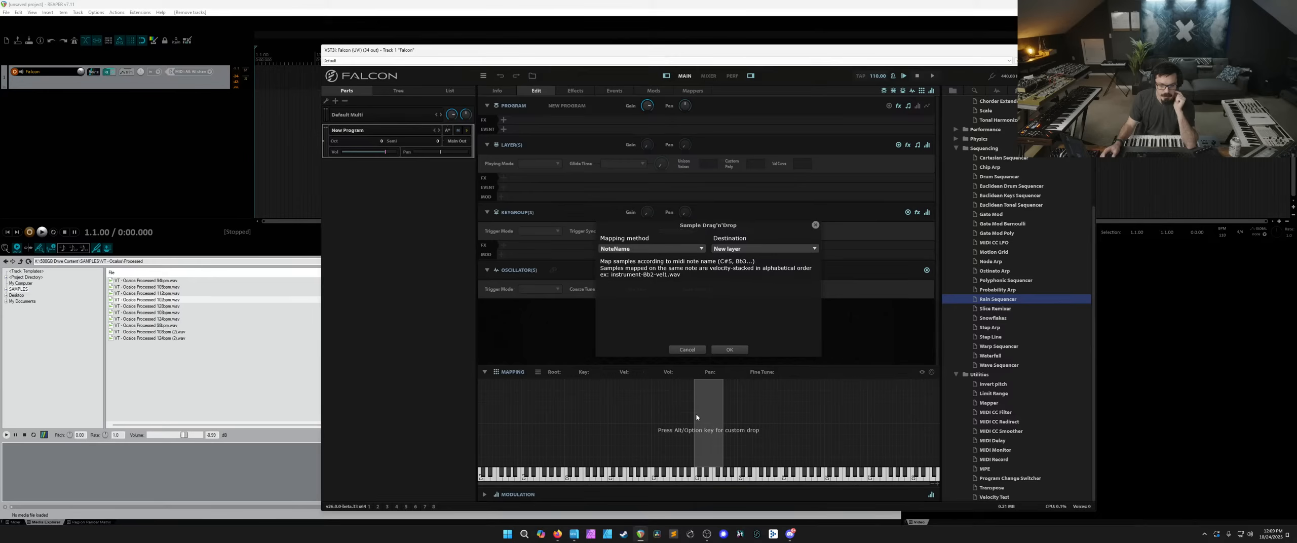
{"action": "left_click", "coordinate": [729, 350]}
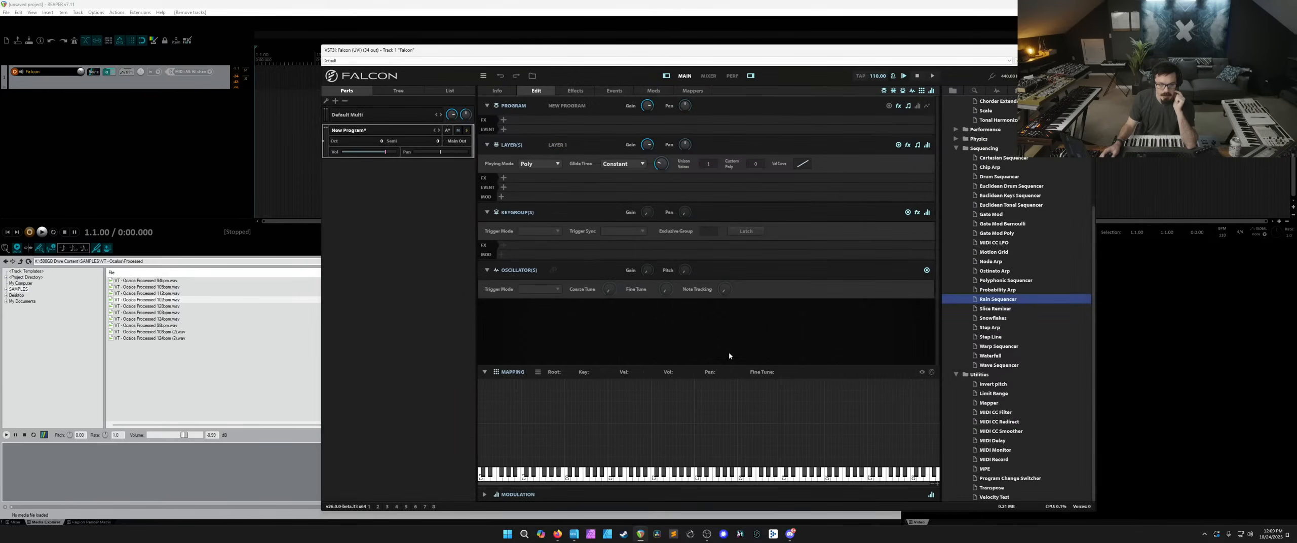
Add a Slice oscillator, load the 102bpm loop into it, and map its slices across the keyboard.
{"action": "left_click", "coordinate": [996, 91]}
{"action": "left_click_drag", "start_coordinate": [984, 165], "coordinate": [694, 376]}
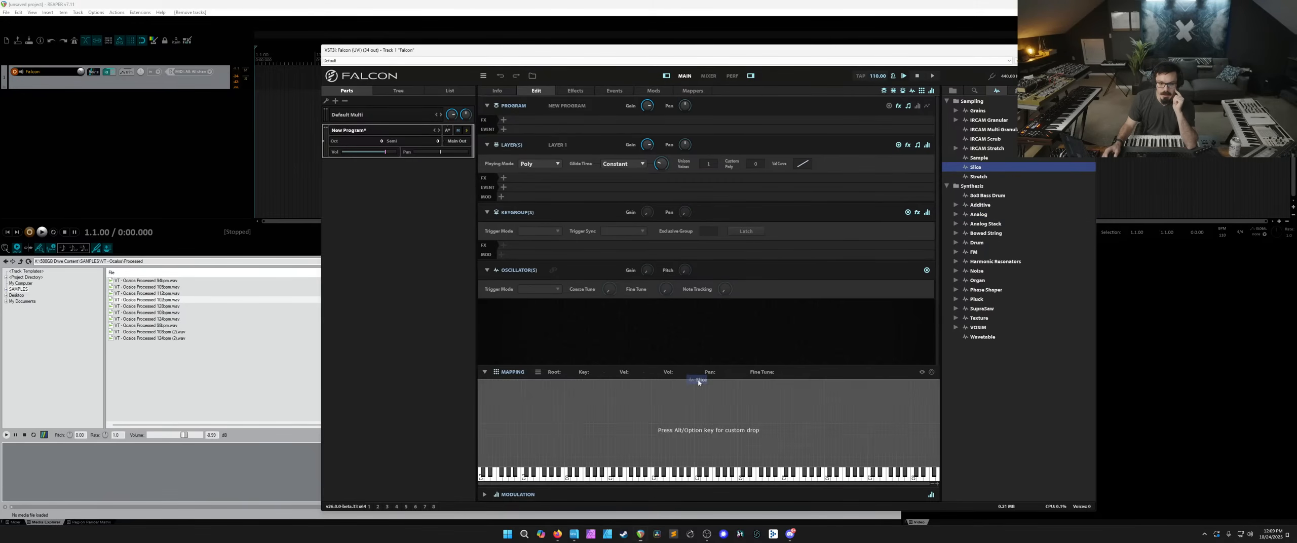
{"action": "left_click_drag", "start_coordinate": [191, 306], "coordinate": [707, 344]}
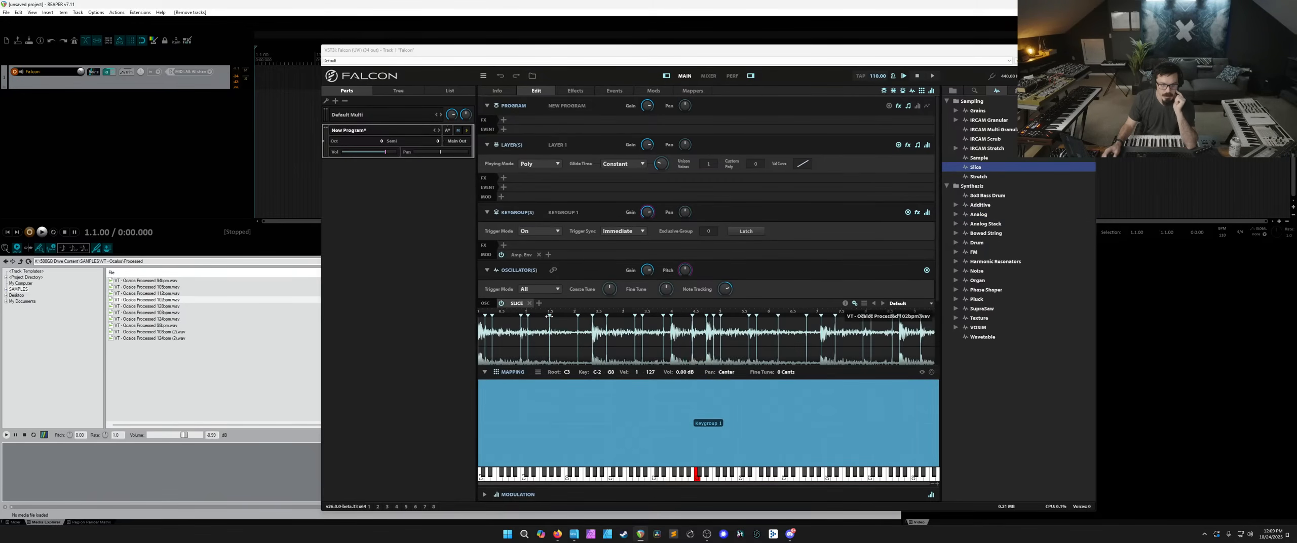
{"action": "scroll", "coordinate": [802, 211], "scroll_direction": "down", "scroll_amount": 3}
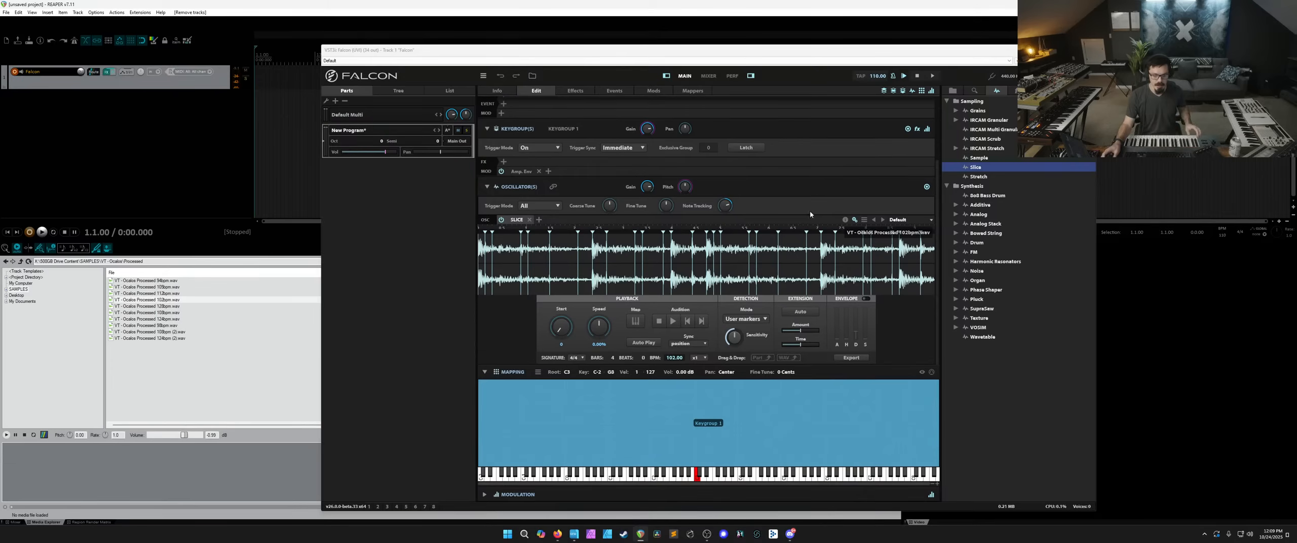
{"action": "left_click", "coordinate": [640, 324]}
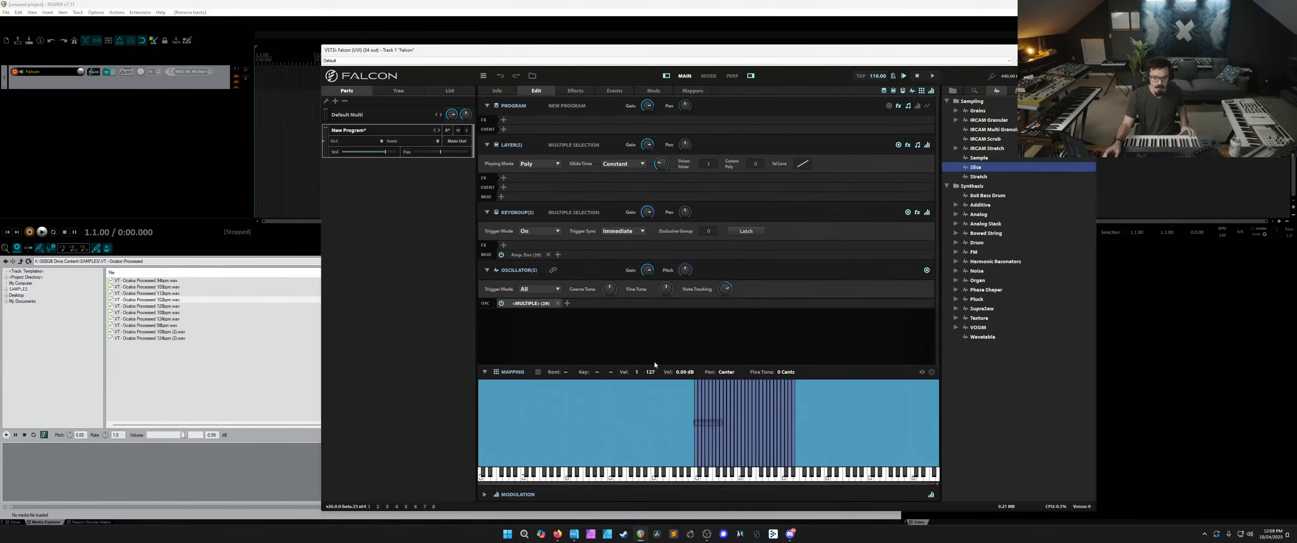
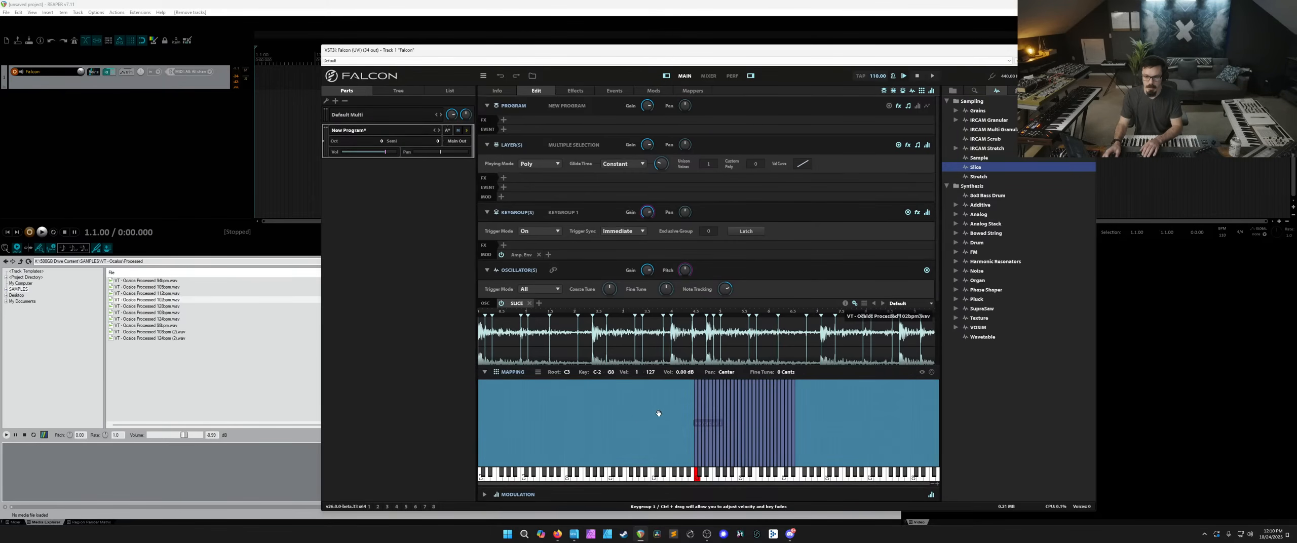
Delete the mapped keygroups, and load the 124bpm processed loop into a new Slice oscillator.
{"action": "key", "text": "Delete"}
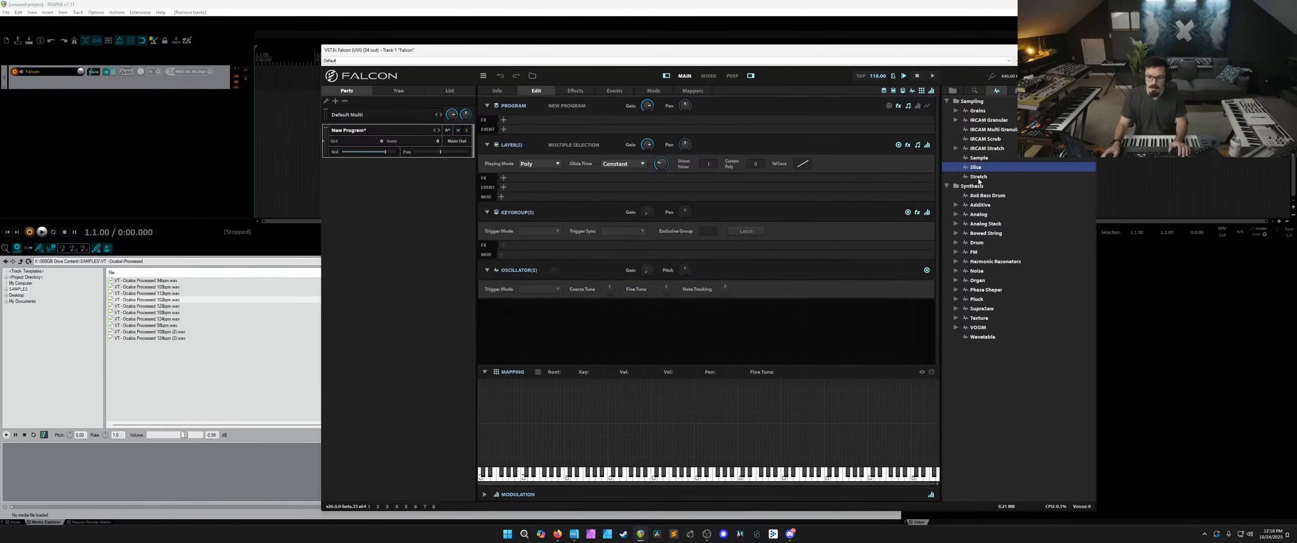
{"action": "left_click", "coordinate": [983, 178]}
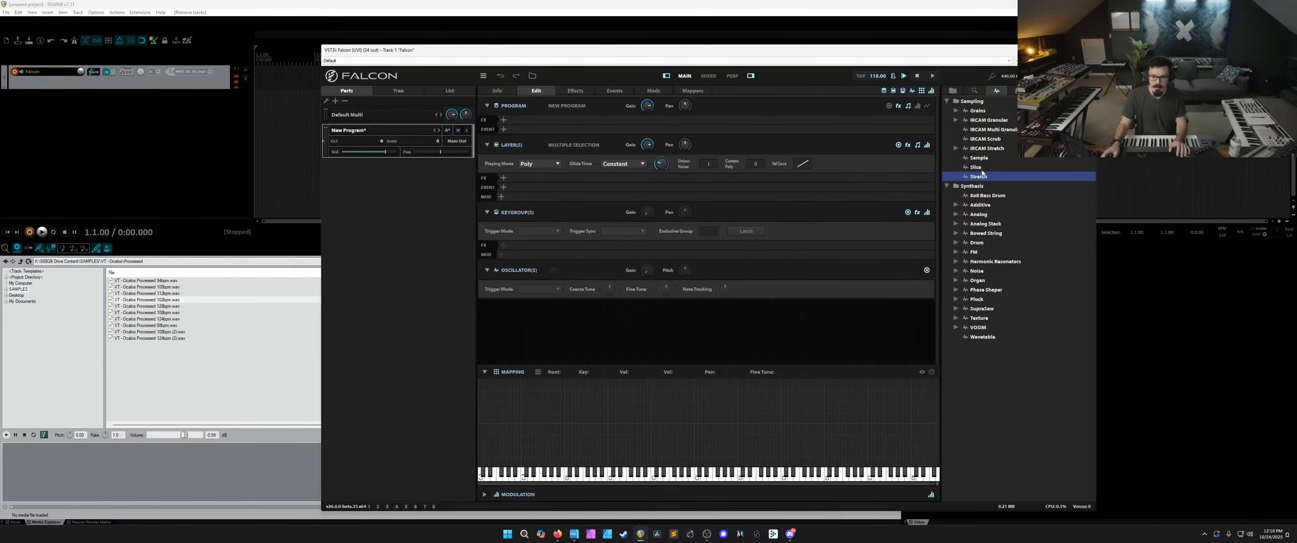
{"action": "left_click_drag", "start_coordinate": [980, 168], "coordinate": [693, 381]}
{"action": "left_click", "coordinate": [161, 319]}
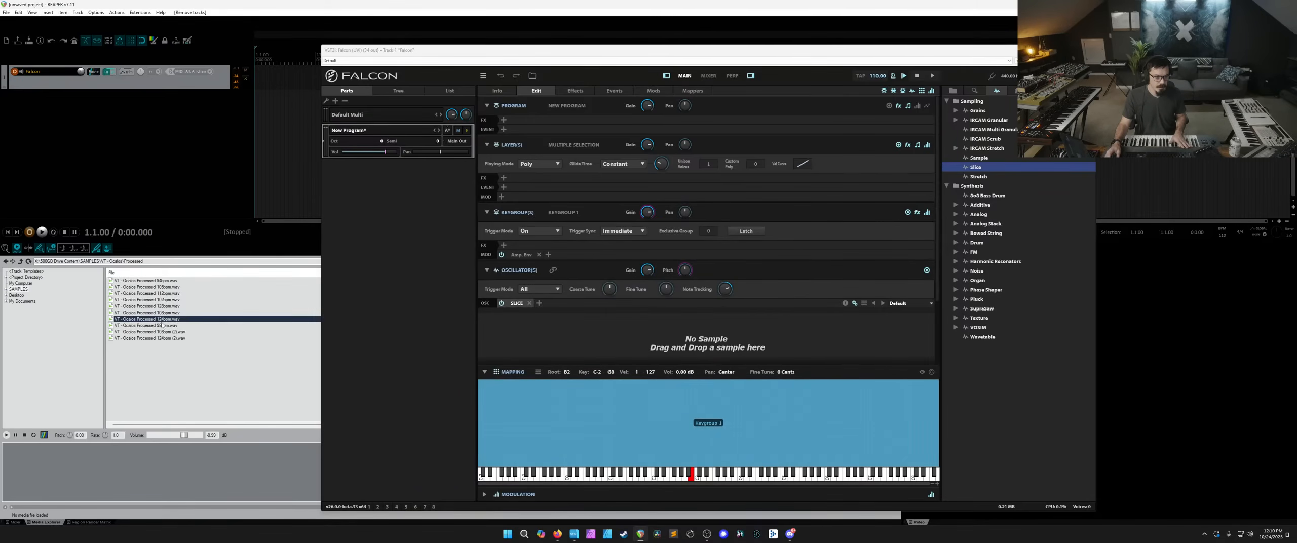
{"action": "left_click_drag", "start_coordinate": [162, 321], "coordinate": [521, 329]}
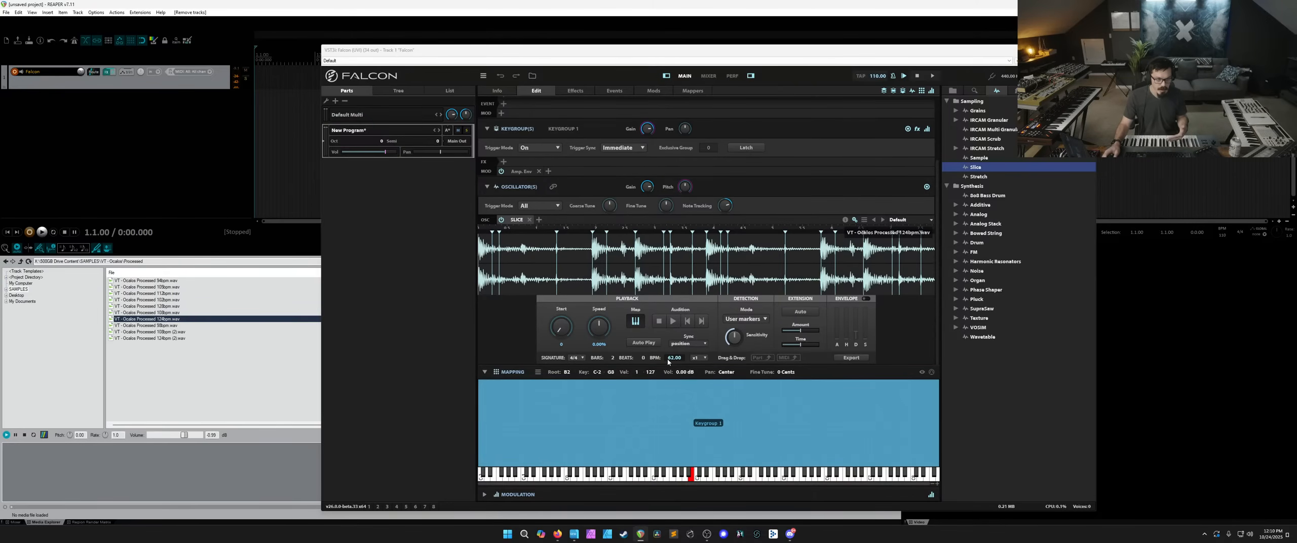
Turn on the Slice oscillator's automatic extension, and map the 124bpm loop's slices across the keyboard.
{"action": "left_click", "coordinate": [675, 359]}
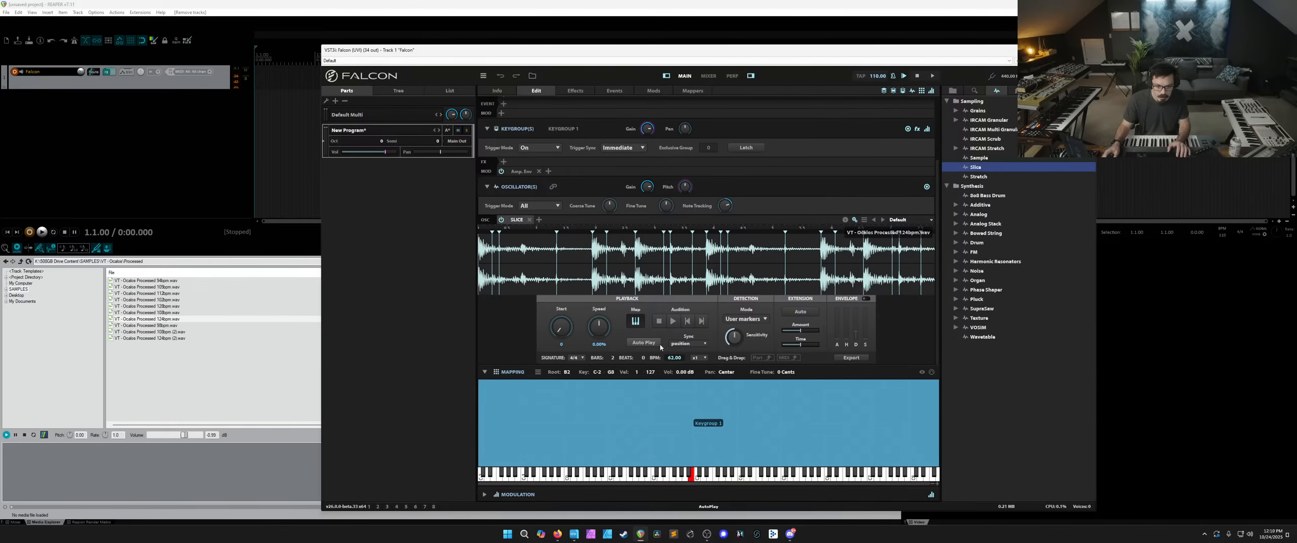
{"action": "left_click", "coordinate": [636, 322]}
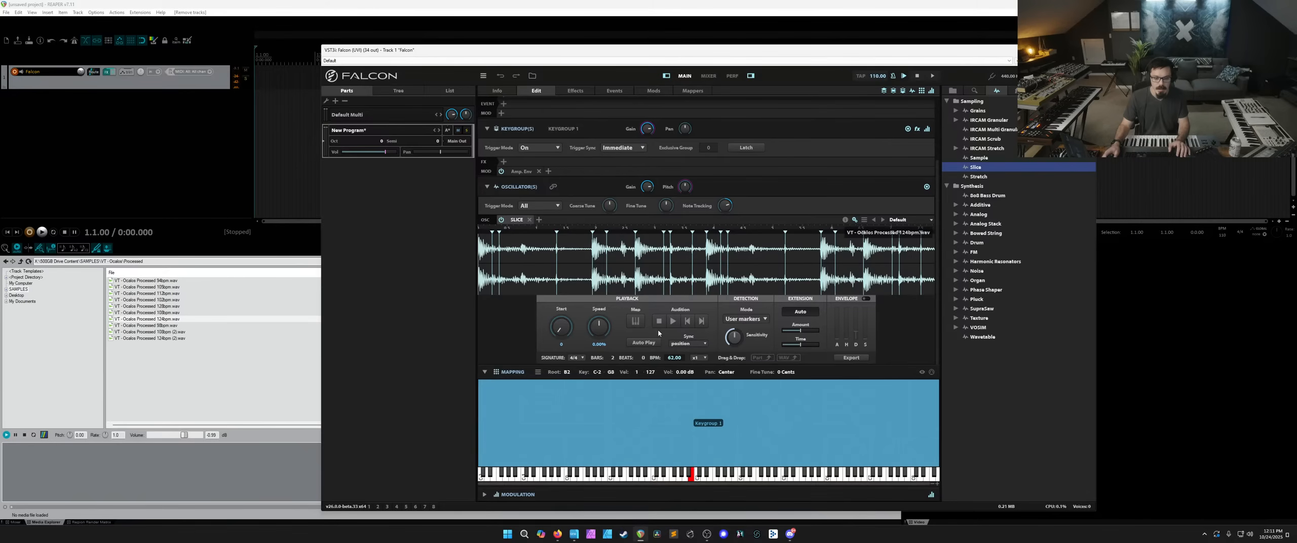
{"action": "left_click", "coordinate": [635, 321]}
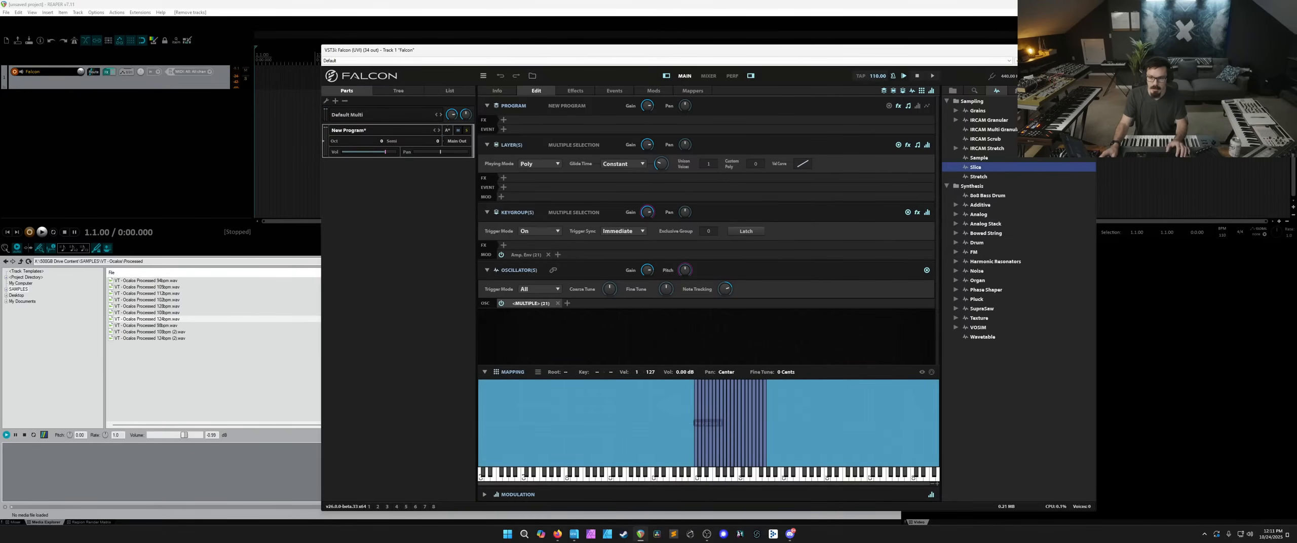
Browse the event script processors, looking through the Harmonization, Performance, Sequencing and Utilities scripts.
{"action": "left_click", "coordinate": [1040, 91]}
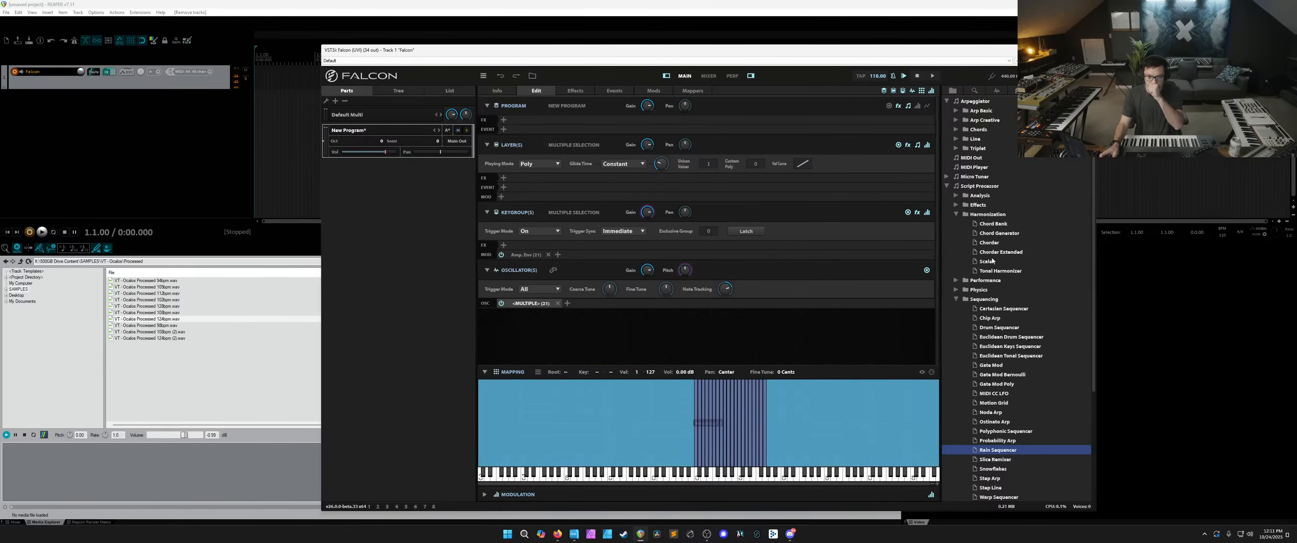
{"action": "scroll", "coordinate": [1003, 346], "scroll_direction": "down", "scroll_amount": 3}
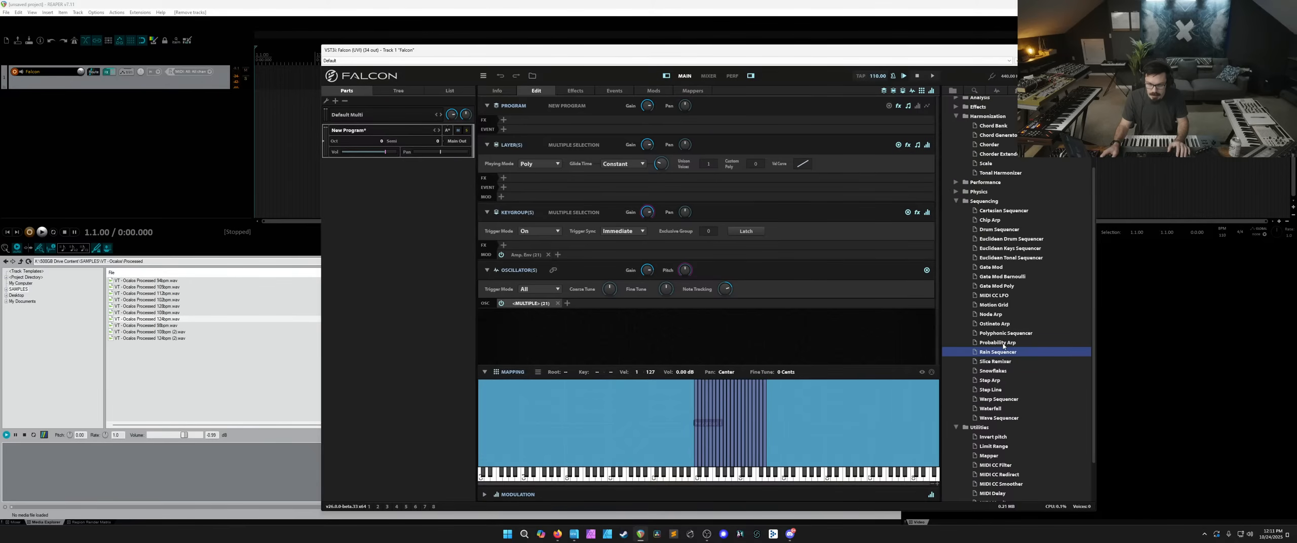
{"action": "scroll", "coordinate": [1003, 346], "scroll_direction": "up", "scroll_amount": 3}
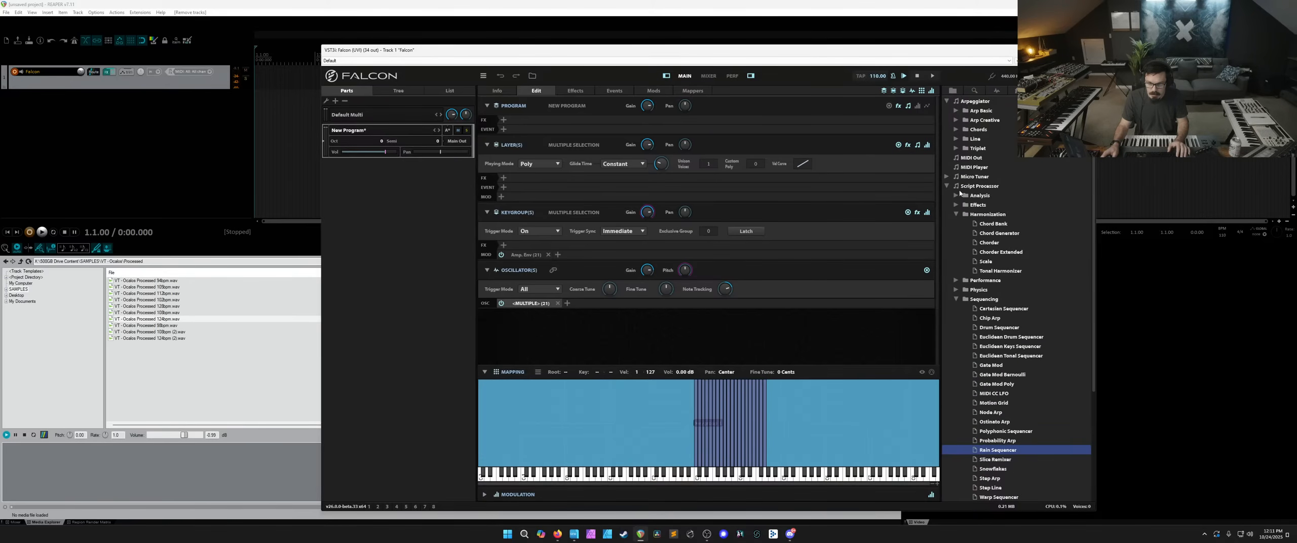
{"action": "left_click", "coordinate": [955, 281]}
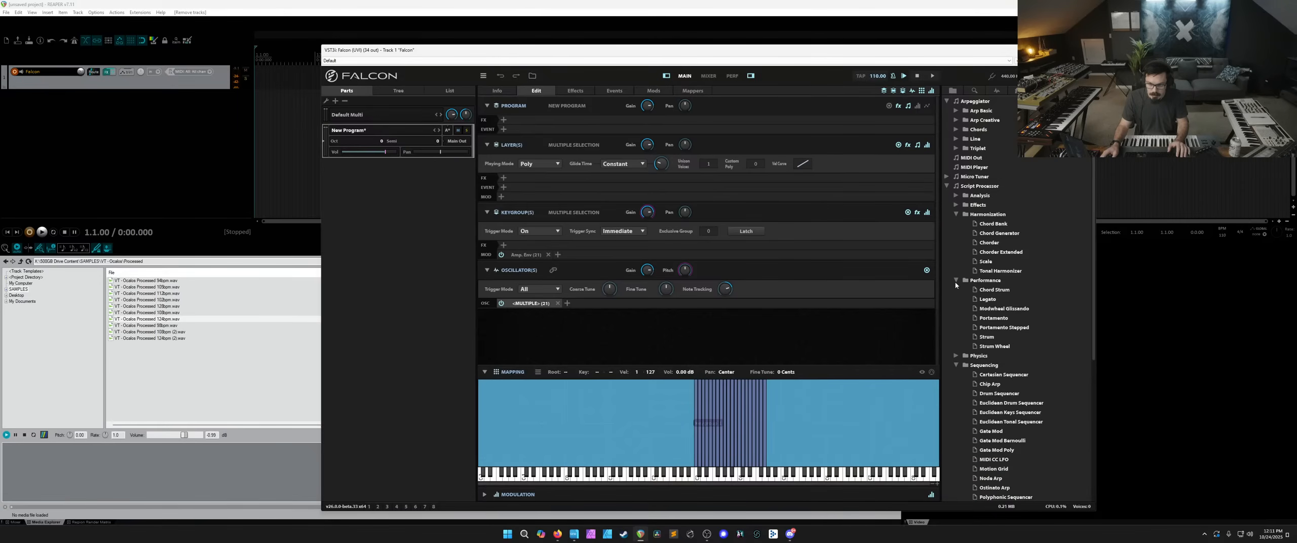
{"action": "scroll", "coordinate": [965, 274], "scroll_direction": "down", "scroll_amount": 3}
{"action": "left_click", "coordinate": [997, 417]}
{"action": "scroll", "coordinate": [988, 260], "scroll_direction": "down", "scroll_amount": 3}
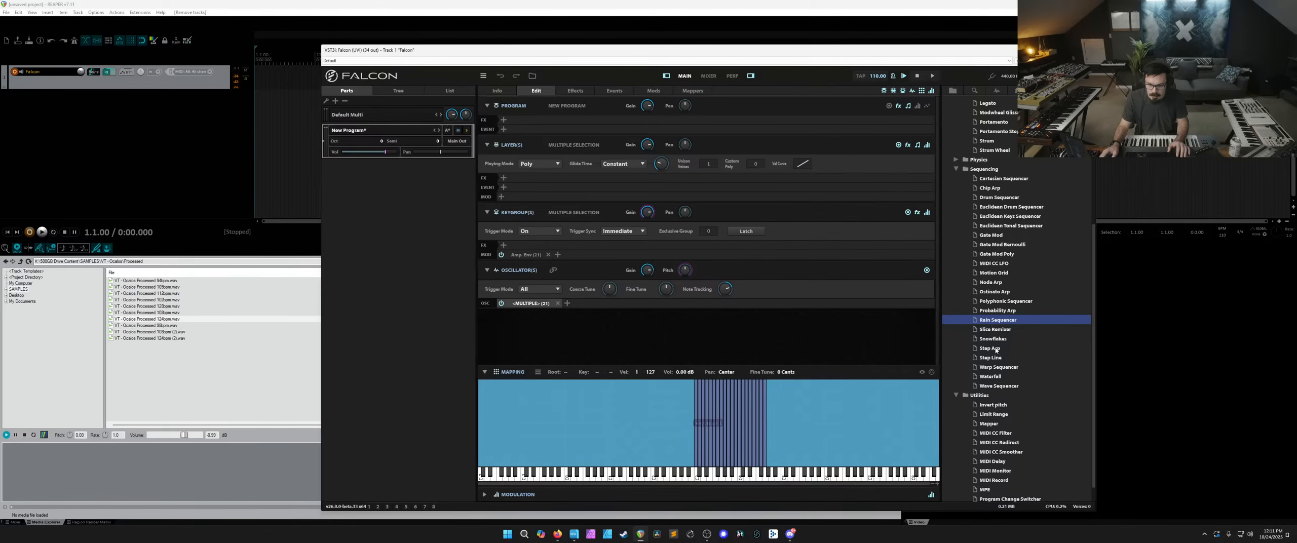
{"action": "scroll", "coordinate": [995, 350], "scroll_direction": "down", "scroll_amount": 1}
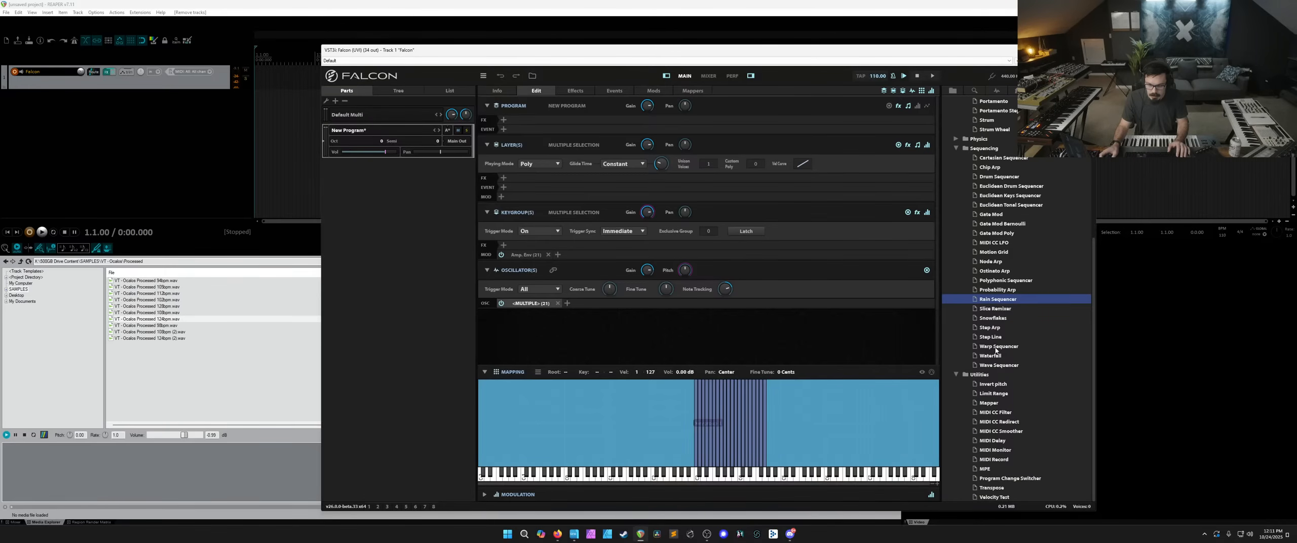
{"action": "scroll", "coordinate": [983, 355], "scroll_direction": "up", "scroll_amount": 10}
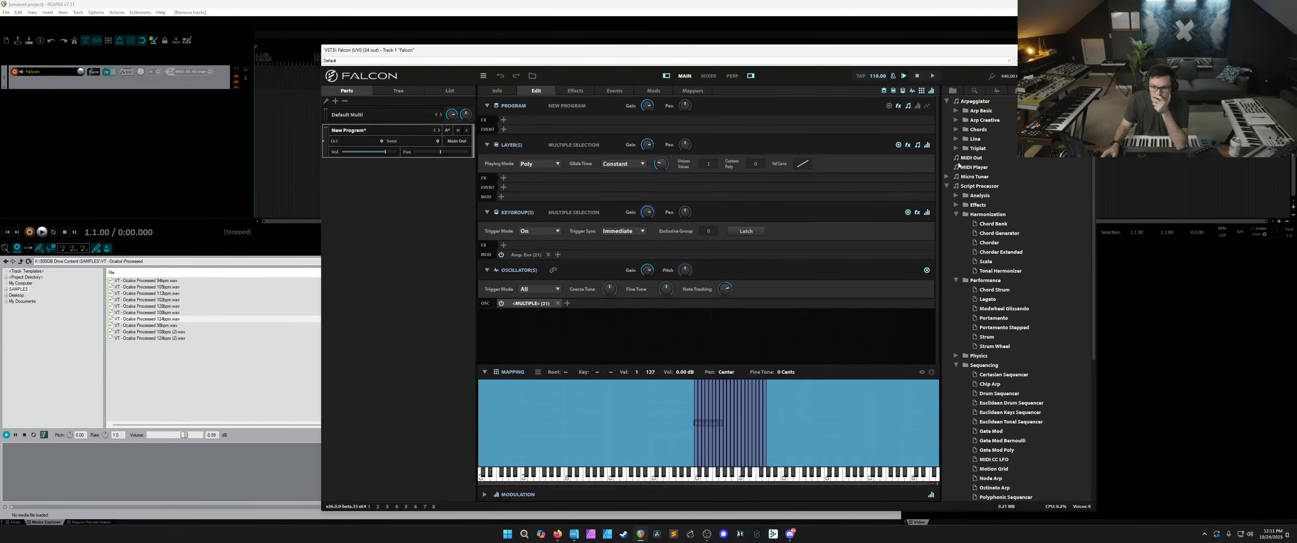
Expand the Effects scripts and review the complete list of event script processors again.
{"action": "left_click", "coordinate": [956, 206]}
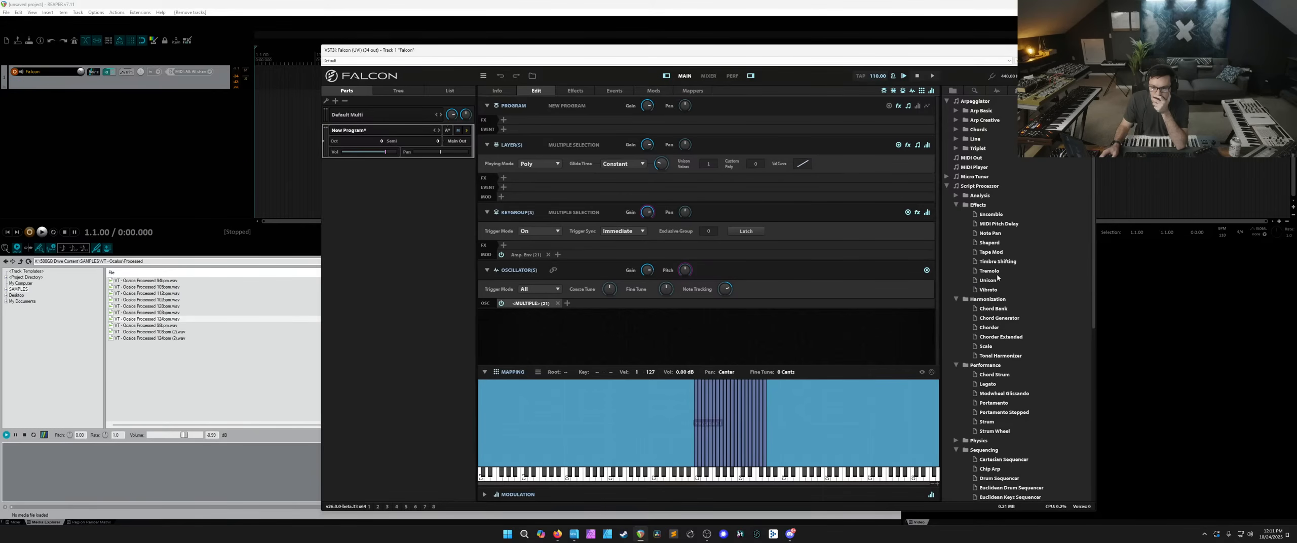
{"action": "scroll", "coordinate": [996, 277], "scroll_direction": "down", "scroll_amount": 1}
{"action": "scroll", "coordinate": [997, 277], "scroll_direction": "down", "scroll_amount": 1}
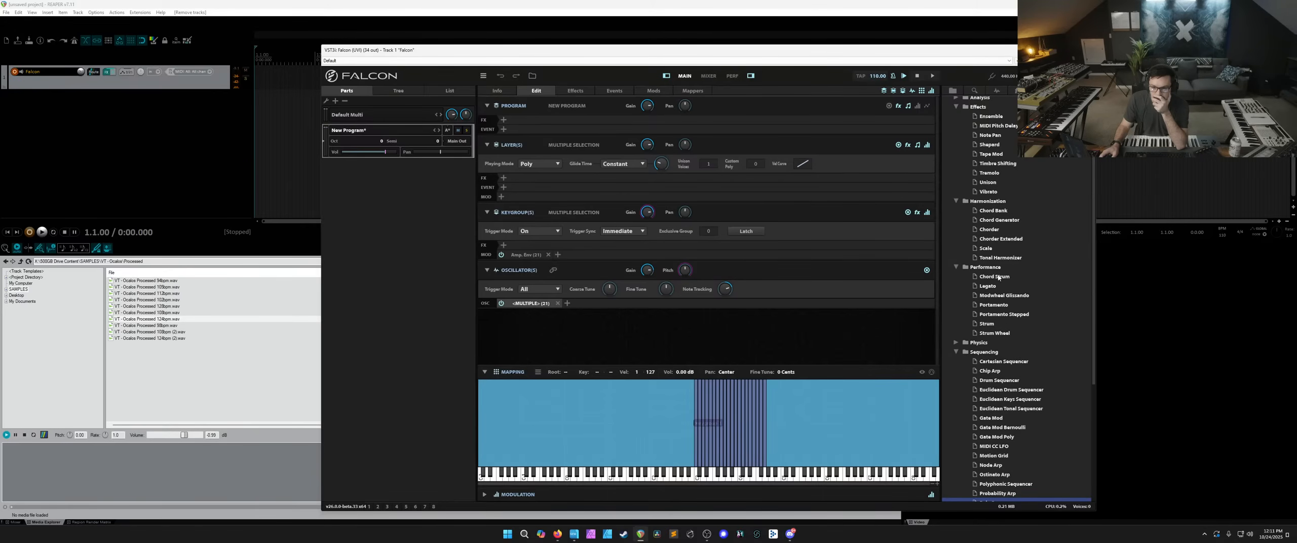
{"action": "scroll", "coordinate": [998, 277], "scroll_direction": "down", "scroll_amount": 1}
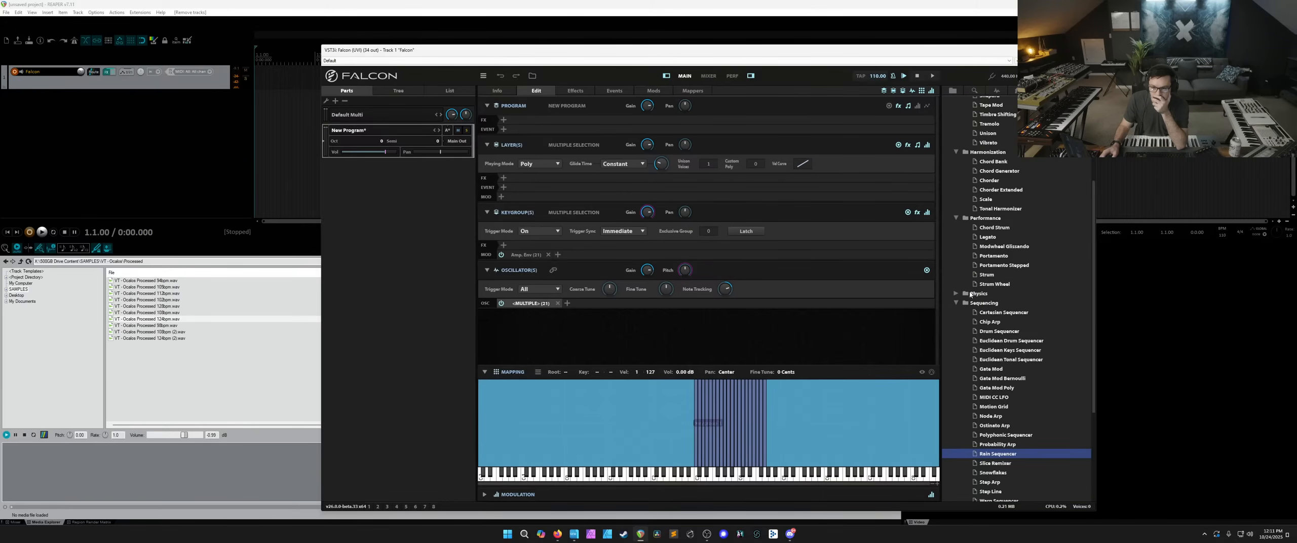
{"action": "scroll", "coordinate": [970, 294], "scroll_direction": "down", "scroll_amount": 1}
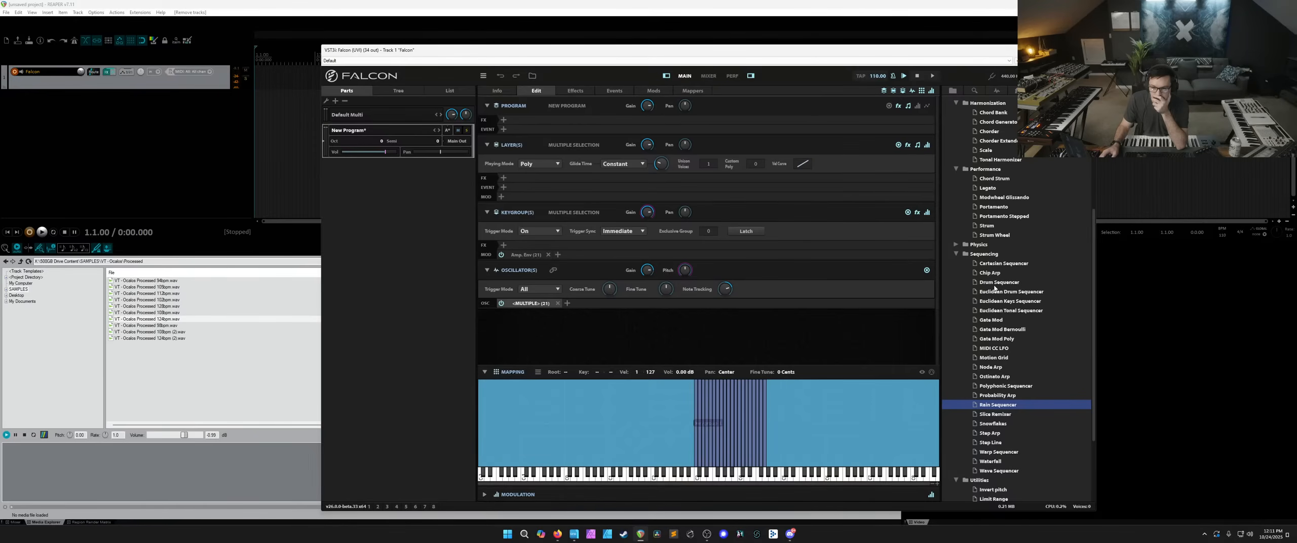
{"action": "scroll", "coordinate": [995, 294], "scroll_direction": "down", "scroll_amount": 1}
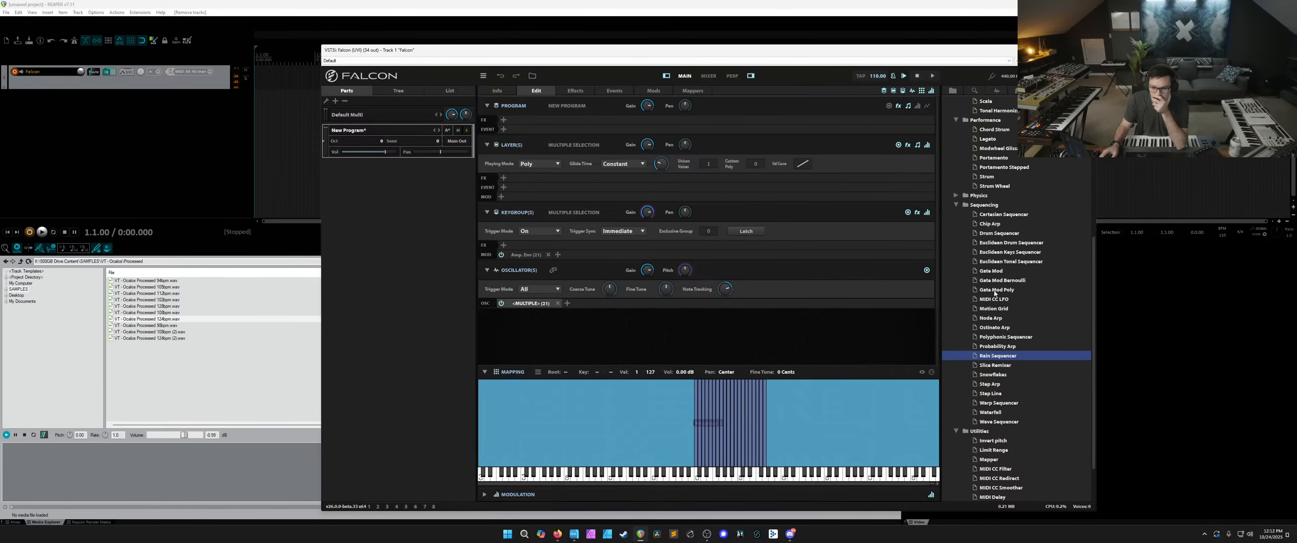
{"action": "scroll", "coordinate": [995, 294], "scroll_direction": "down", "scroll_amount": 1}
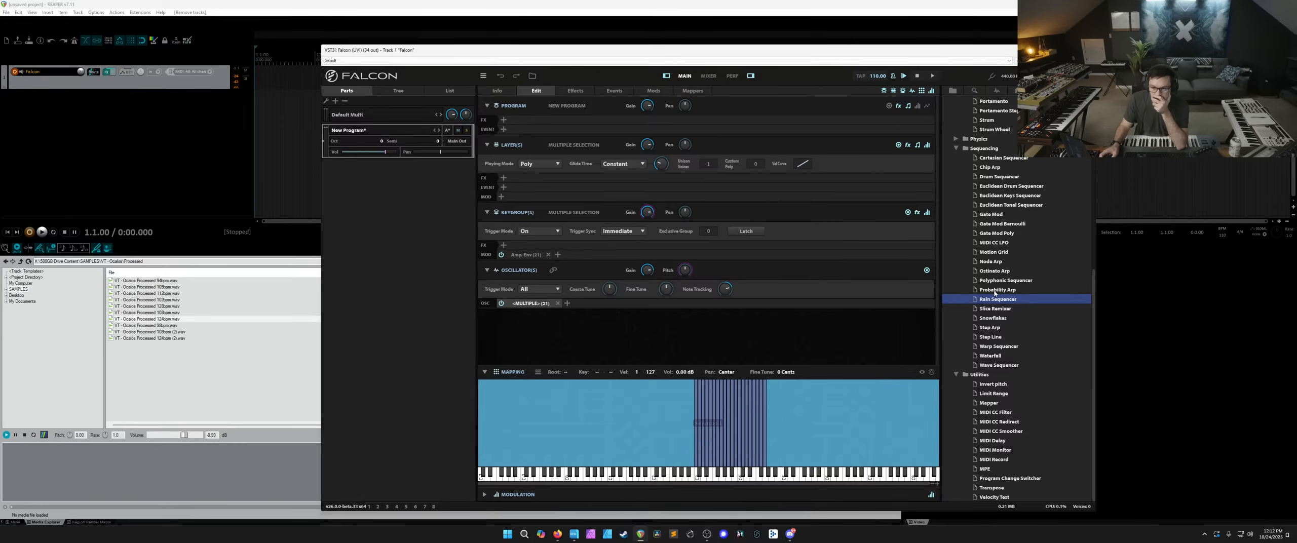
{"action": "left_click", "coordinate": [1011, 90]}
{"action": "left_click", "coordinate": [1000, 90]}
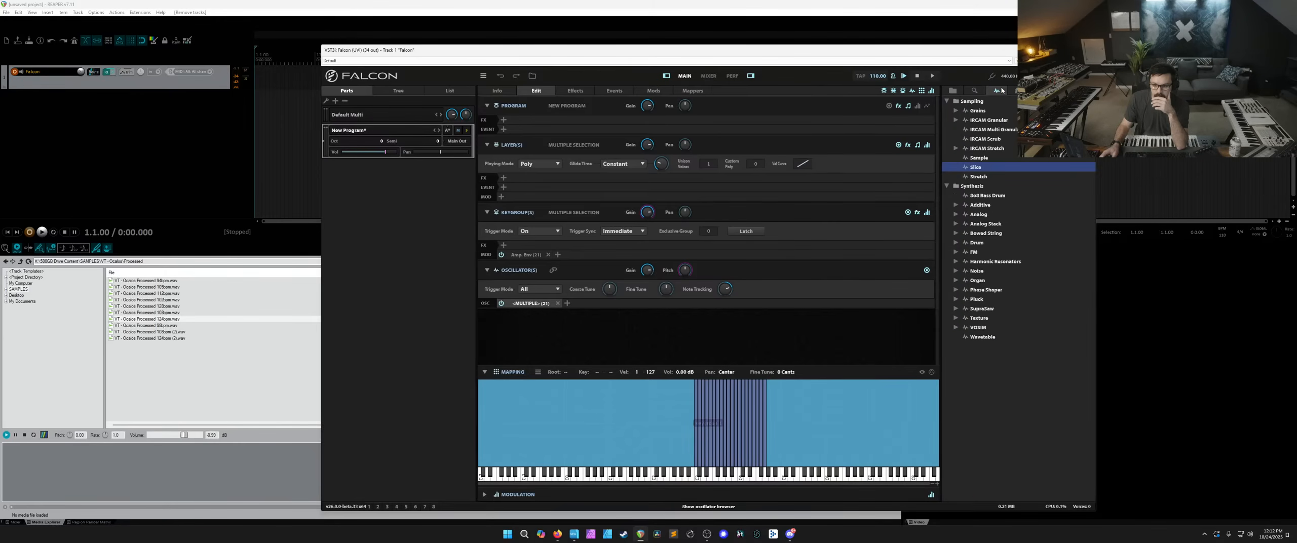
{"action": "left_click", "coordinate": [1038, 90]}
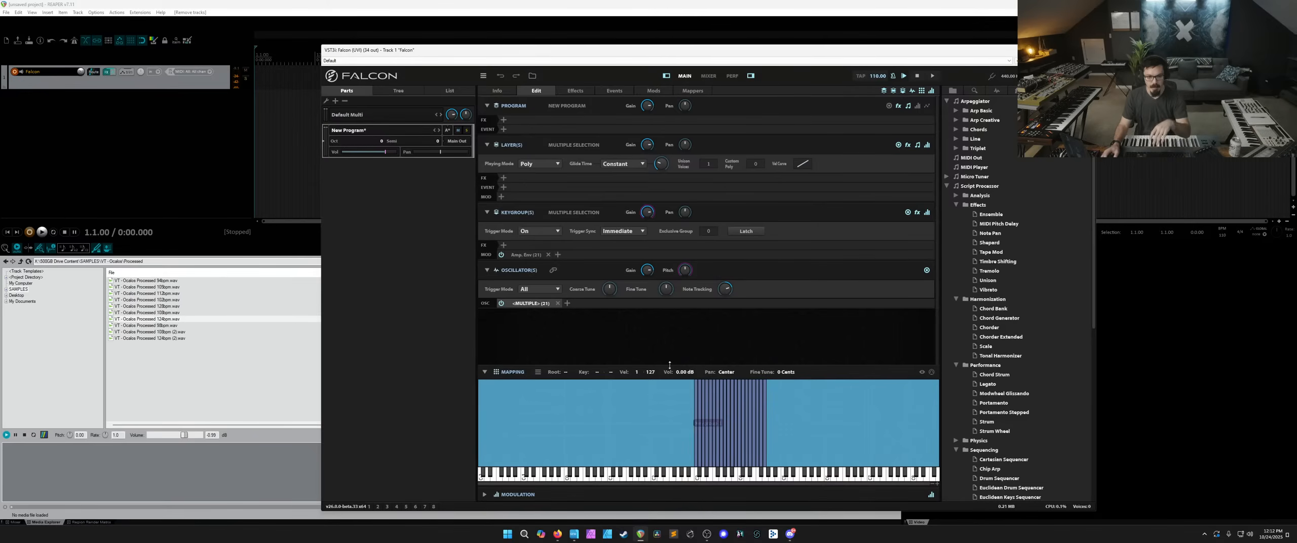
Delete all slice keygroups from the keyboard mapping.
{"action": "left_click", "coordinate": [660, 428]}
{"action": "key", "text": "Delete"}
{"action": "key", "text": "Delete"}
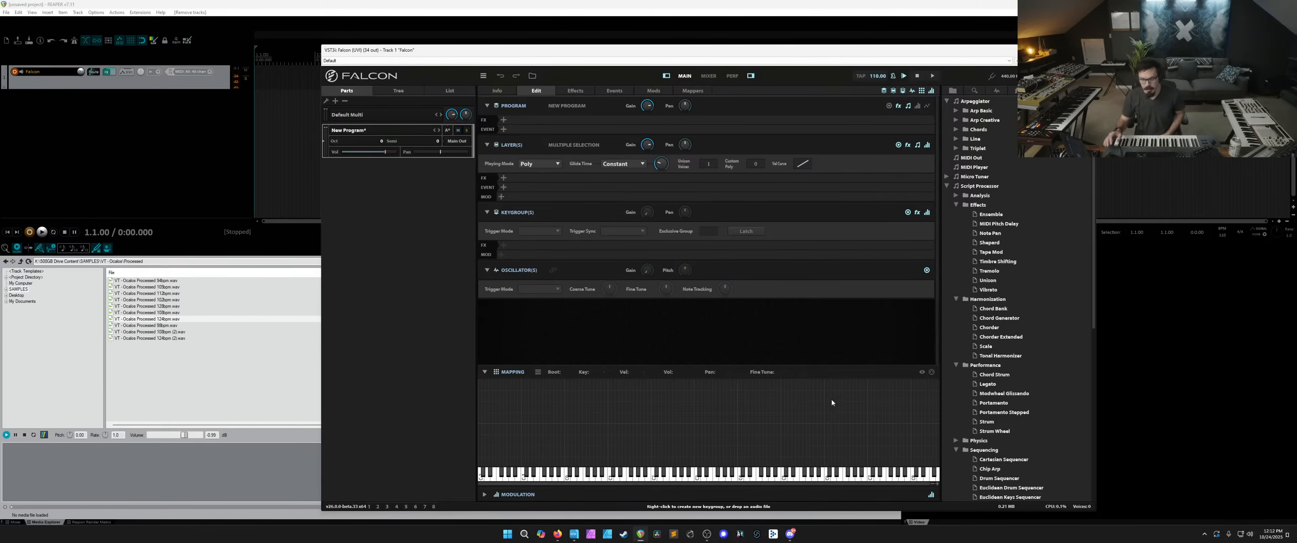
Add a Pluck oscillator to the empty keyboard mapping and load another Pluck preset.
{"action": "left_click", "coordinate": [996, 91]}
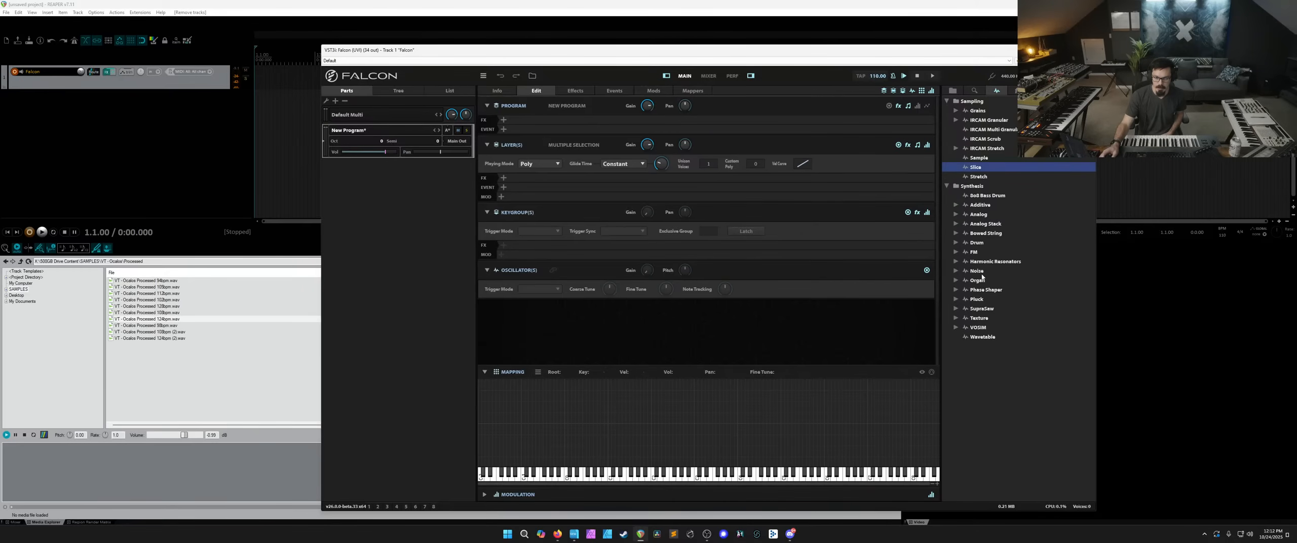
{"action": "left_click_drag", "start_coordinate": [980, 302], "coordinate": [682, 383]}
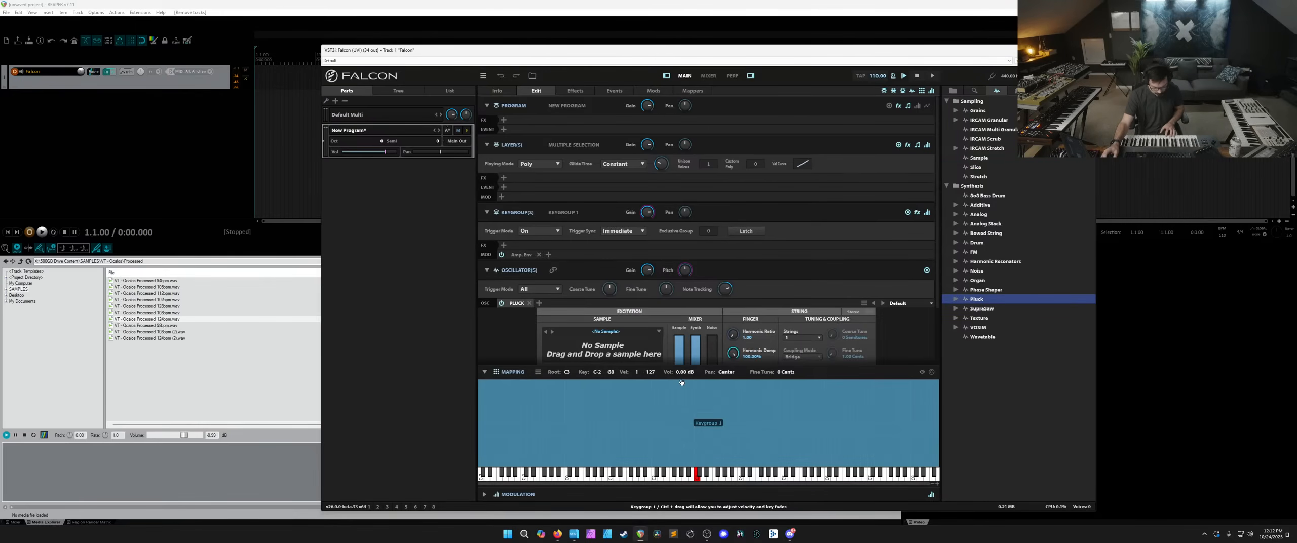
{"action": "left_click", "coordinate": [882, 303]}
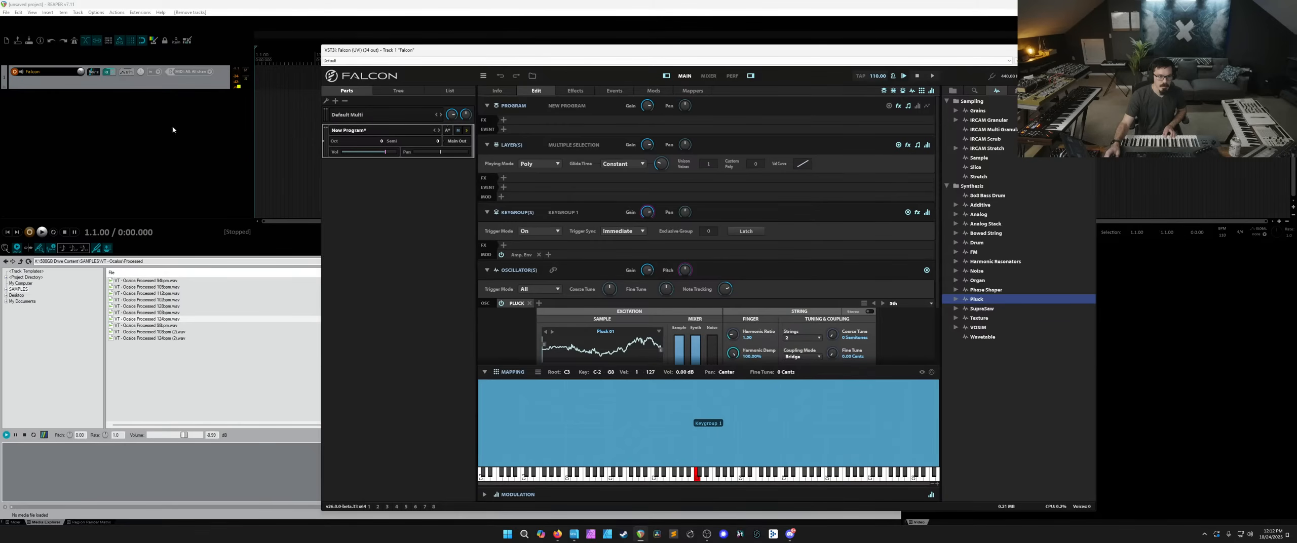
Show the mixer and delete the Falcon track from the REAPER project.
{"action": "key", "text": "ctrl+m"}
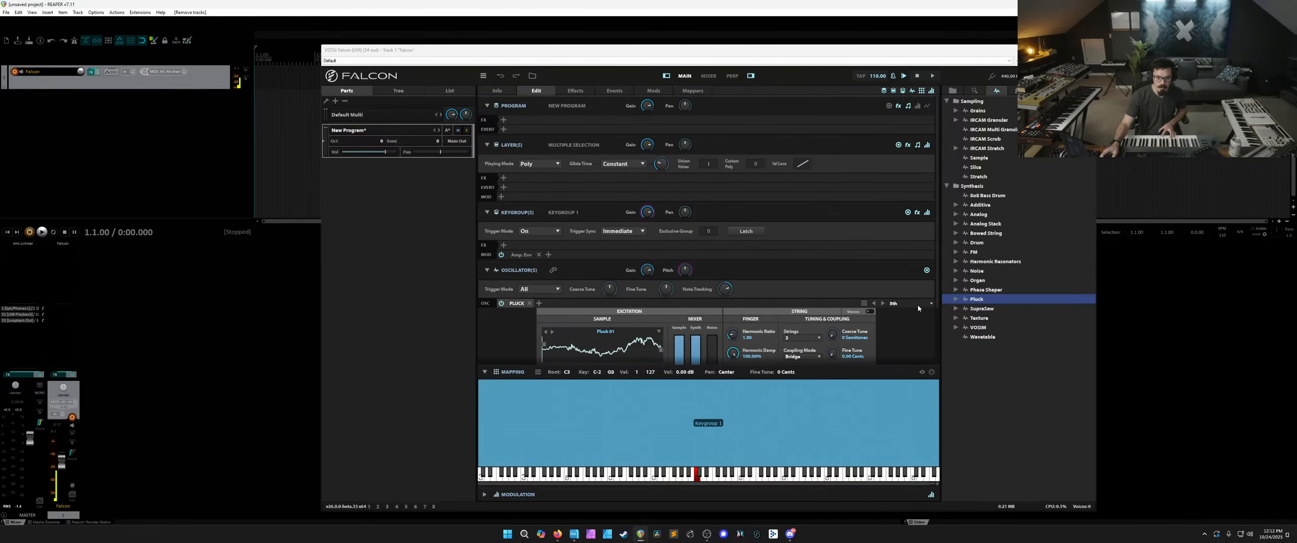
{"action": "left_click", "coordinate": [92, 71]}
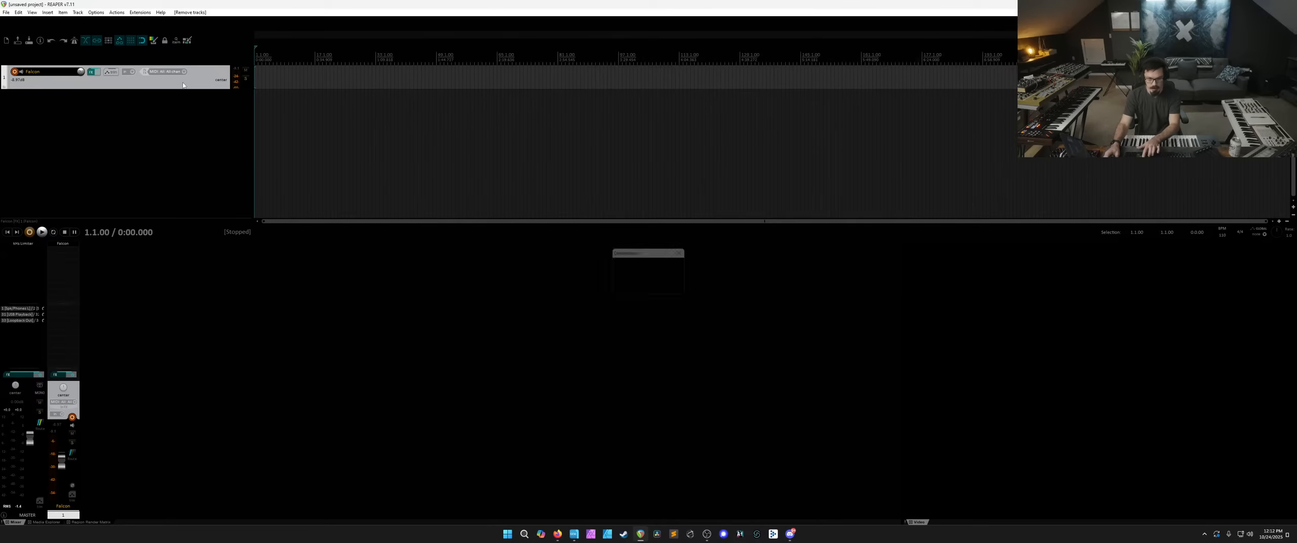
{"action": "key", "text": "Delete"}
Insert the Falcon virtual instrument on a new track and dismiss its Getting Started window.
{"action": "key", "text": "ctrl+shift+i"}
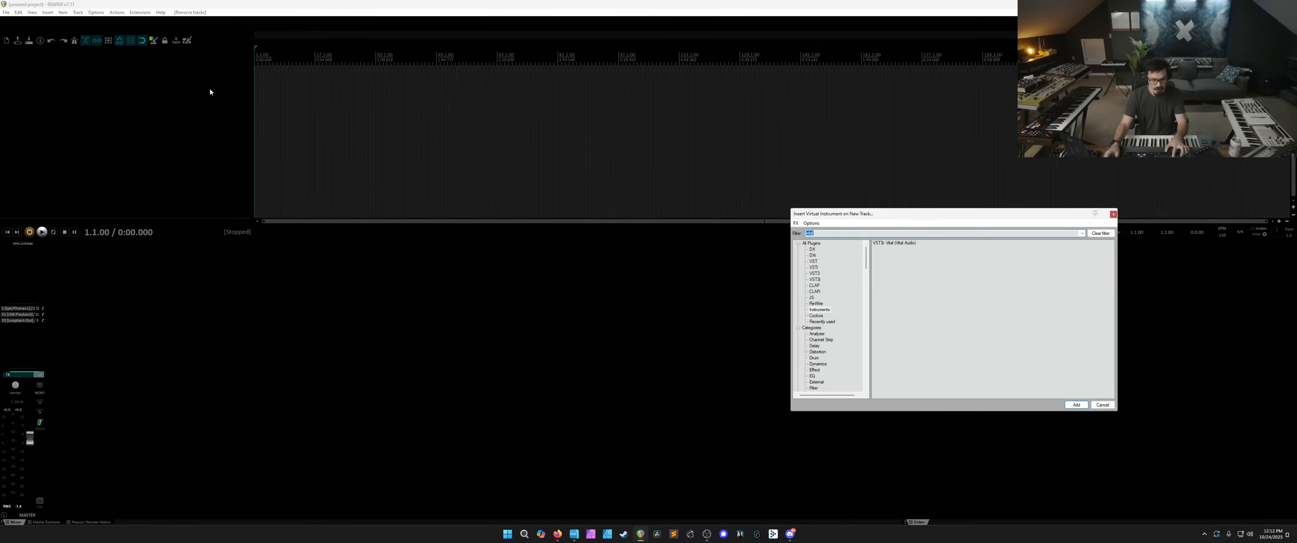
{"action": "type", "text": "falco"}
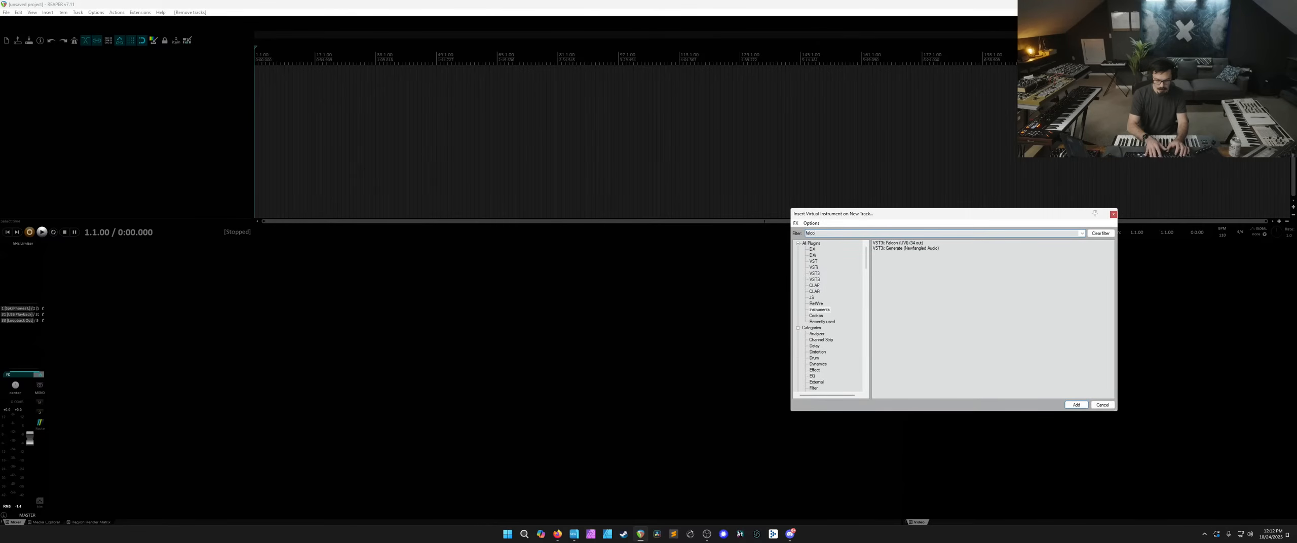
{"action": "type", "text": "n"}
{"action": "double_click", "coordinate": [890, 244]}
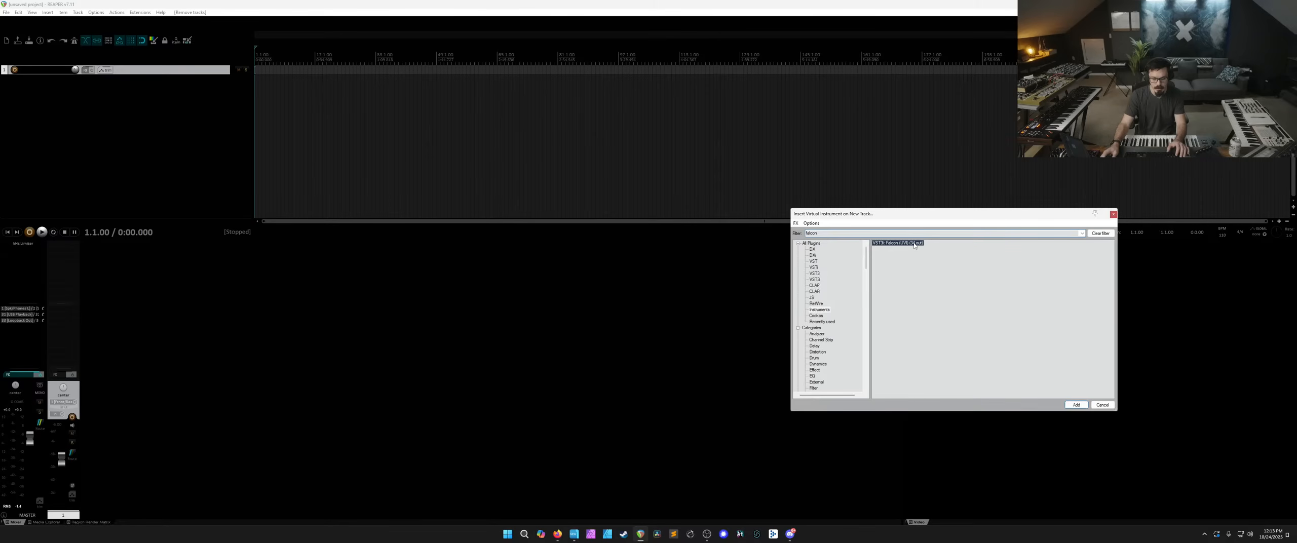
{"action": "double_click", "coordinate": [891, 243]}
{"action": "left_click", "coordinate": [701, 314]}
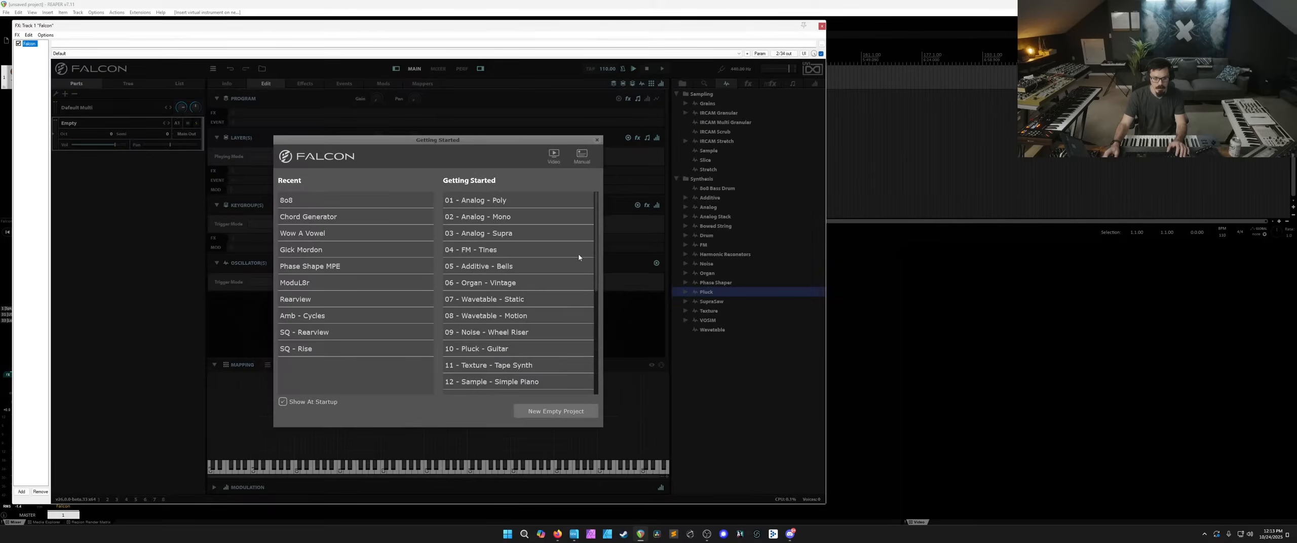
{"action": "left_click", "coordinate": [596, 141]}
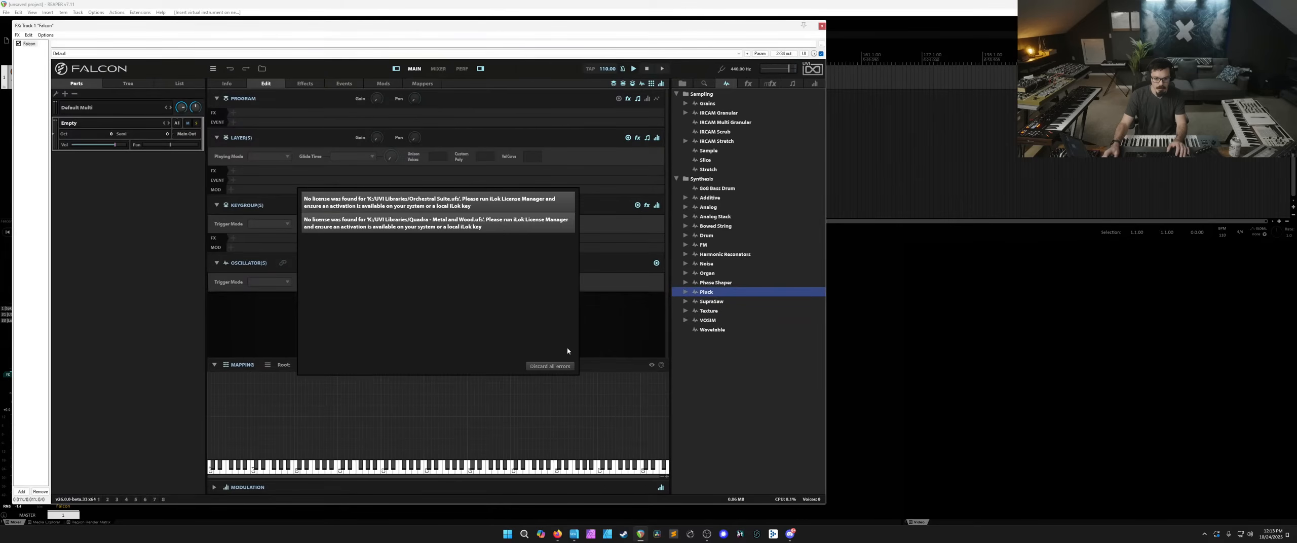
Add a Pluck oscillator to the keyboard mapping and load its Blank preset.
{"action": "left_click_drag", "start_coordinate": [689, 302], "coordinate": [468, 373]}
{"action": "left_click", "coordinate": [612, 297]}
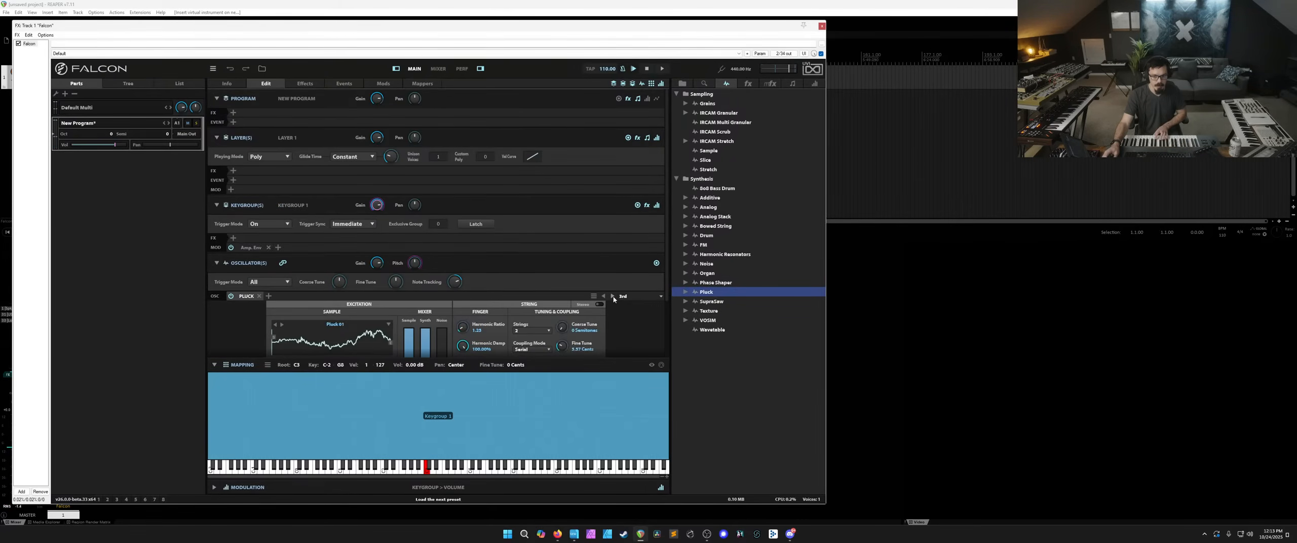
{"action": "left_click", "coordinate": [613, 297]}
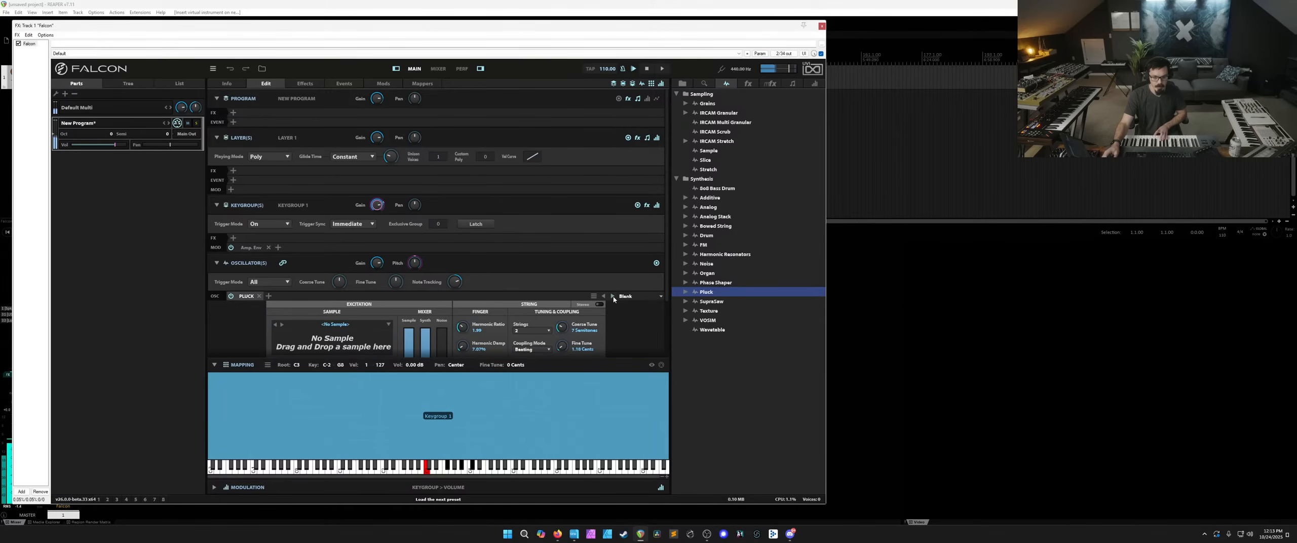
{"action": "scroll", "coordinate": [630, 330], "scroll_direction": "down", "scroll_amount": 2}
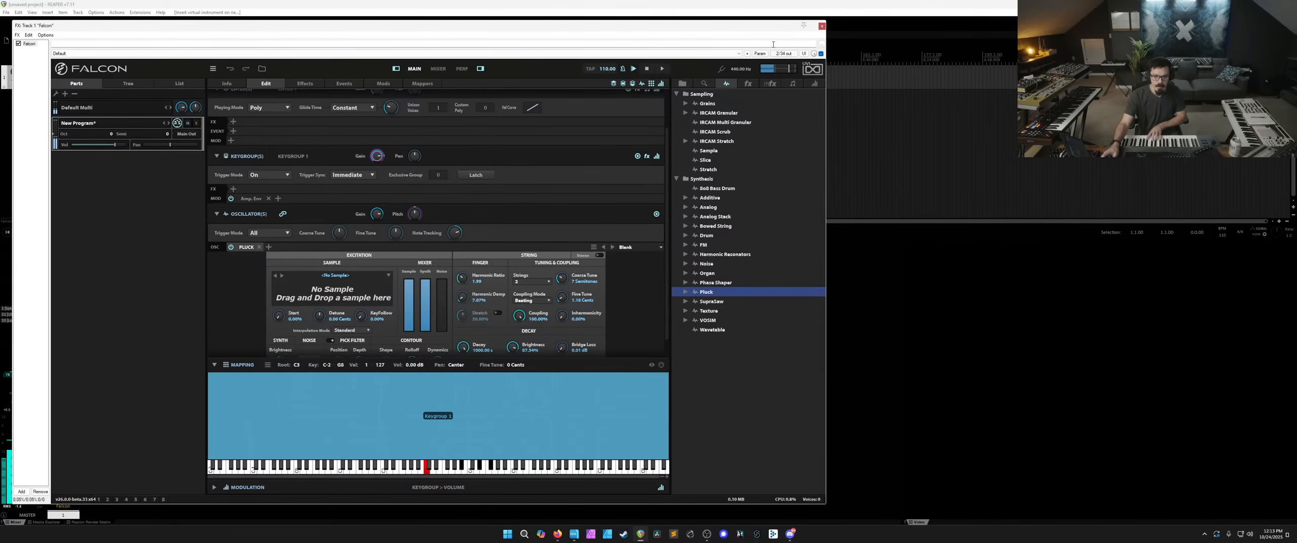
Add a Script Processor to the program's event slot.
{"action": "left_click_drag", "start_coordinate": [765, 27], "coordinate": [901, 33]}
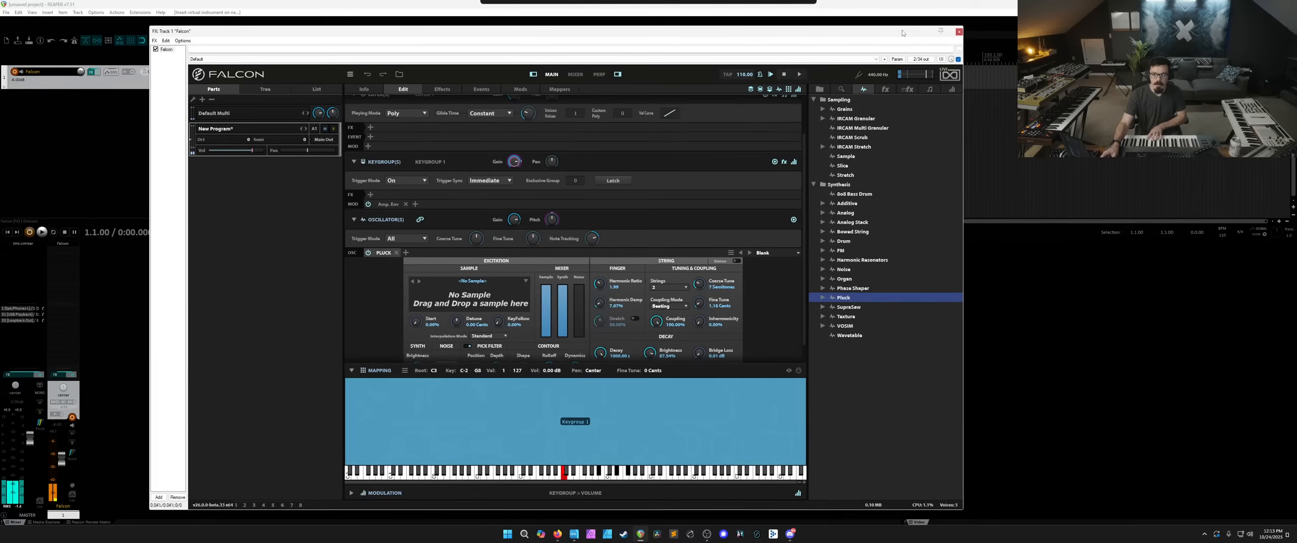
{"action": "left_click", "coordinate": [929, 89]}
{"action": "scroll", "coordinate": [620, 181], "scroll_direction": "up", "scroll_amount": 2}
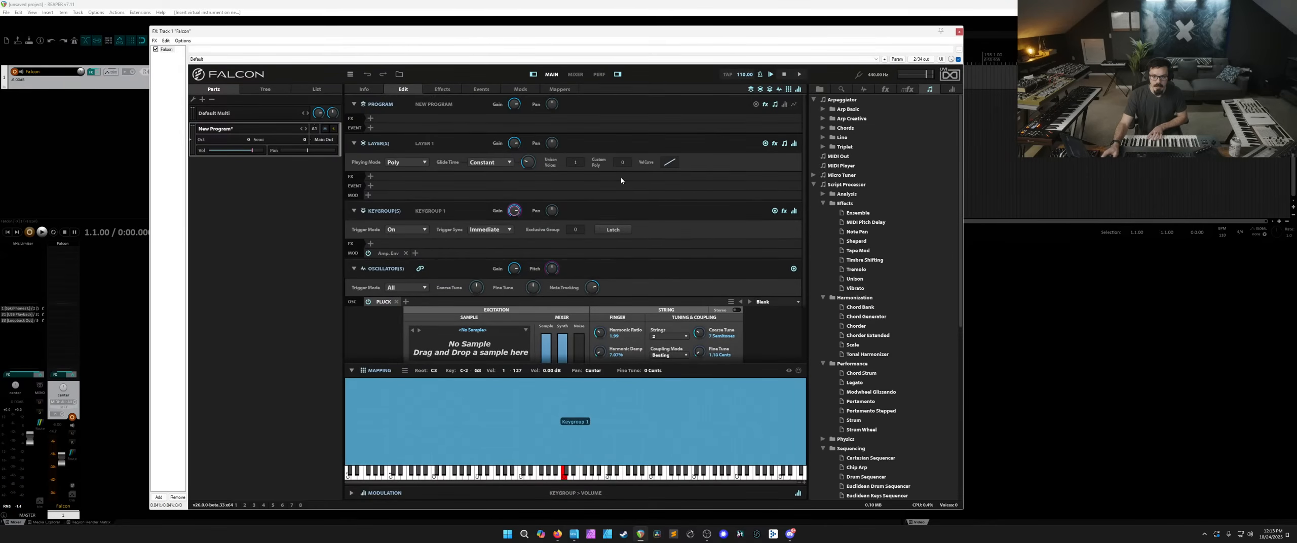
{"action": "left_click", "coordinate": [833, 177]}
{"action": "left_click_drag", "start_coordinate": [842, 184], "coordinate": [476, 133]}
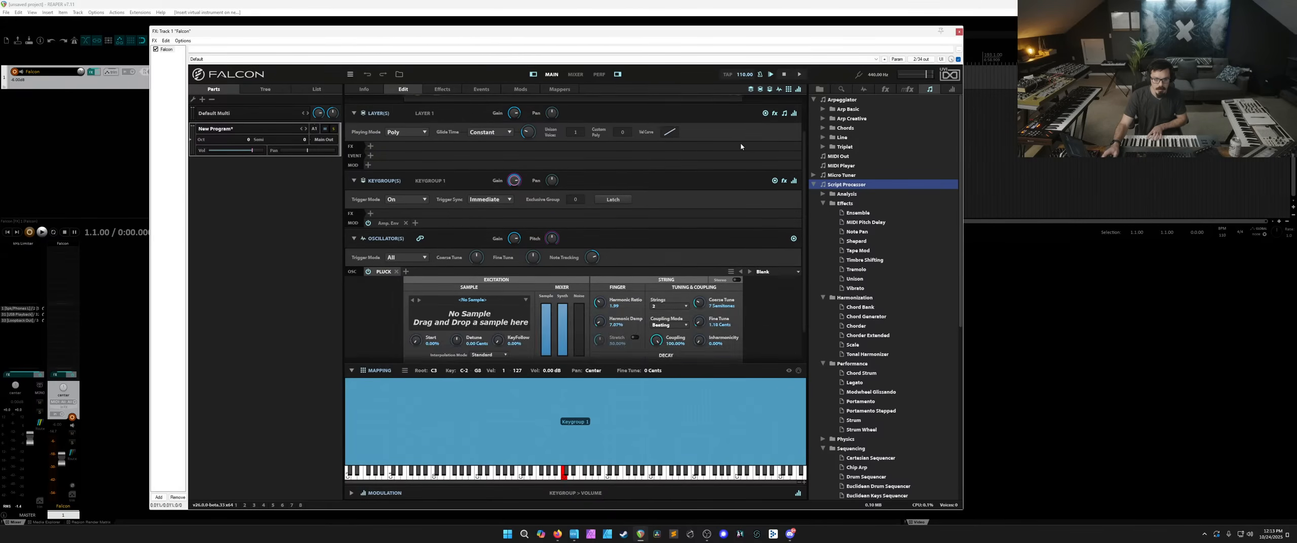
Look through the Script Processor's preset categories, including the Performance scripts.
{"action": "left_click", "coordinate": [768, 130]}
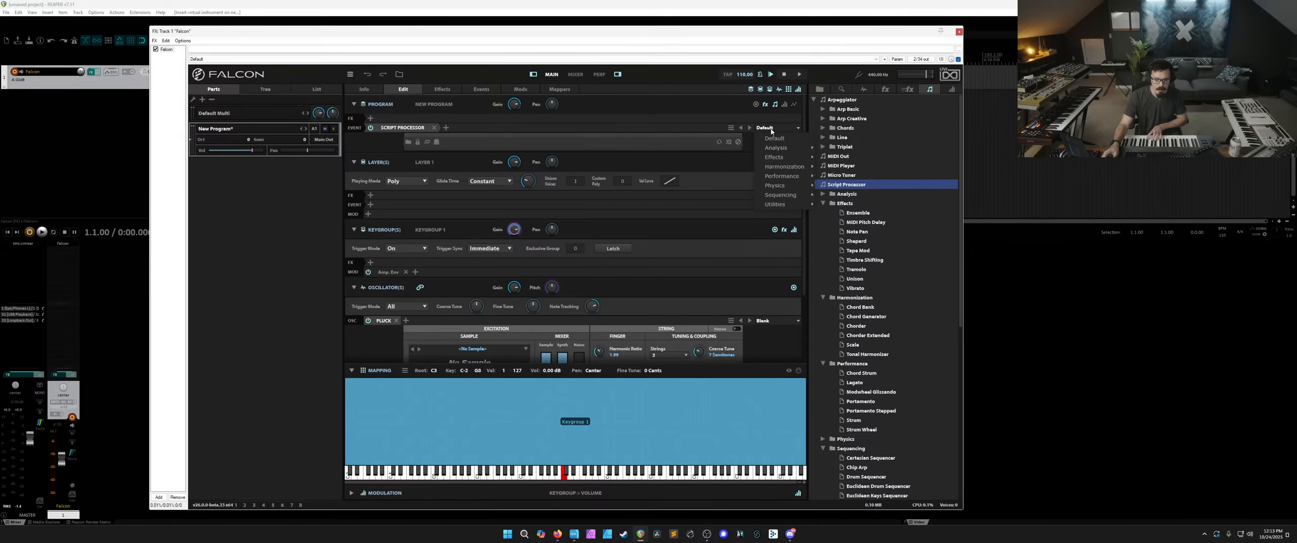
{"action": "mouse_move", "coordinate": [794, 178]}
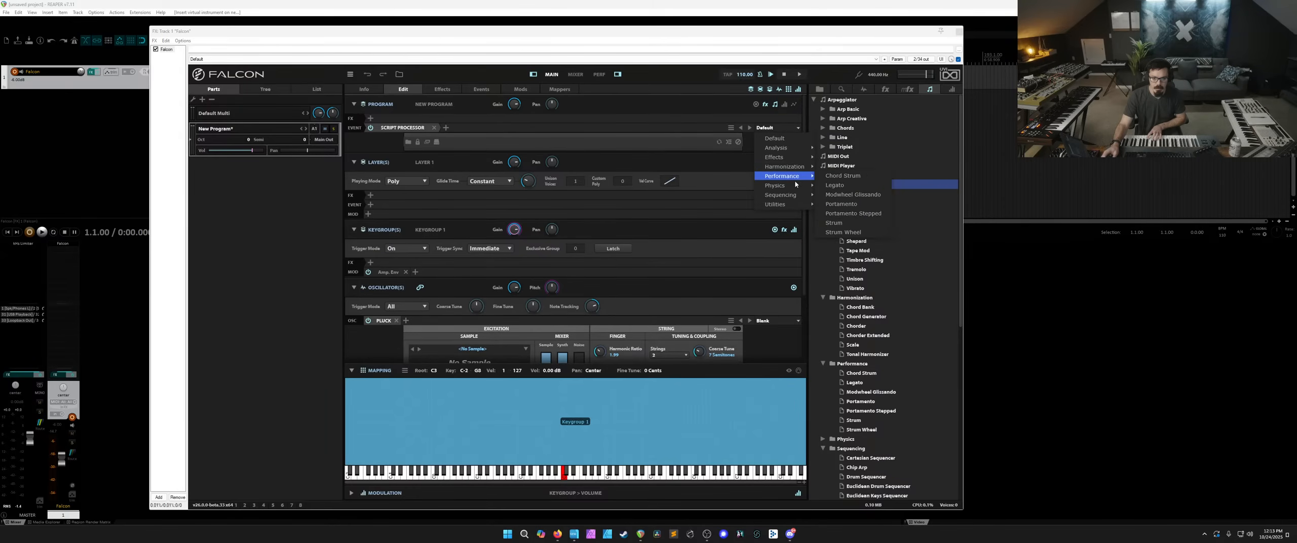
{"action": "left_click", "coordinate": [807, 181]}
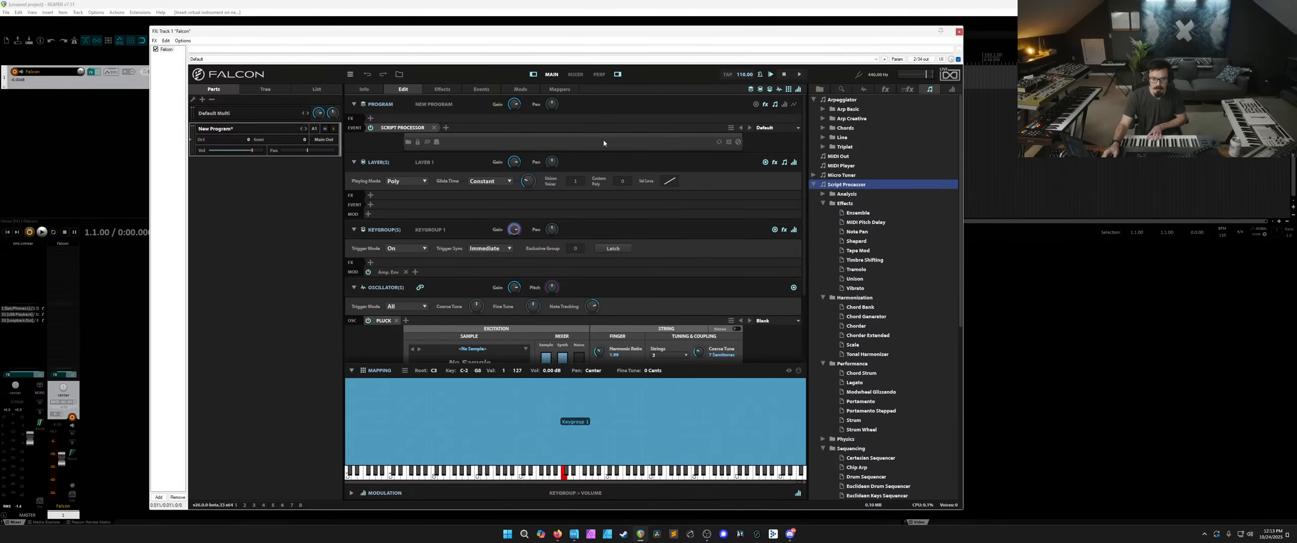
Remove the Script Processor from the program's event slot.
{"action": "left_click", "coordinate": [434, 128]}
{"action": "left_click", "coordinate": [905, 233]}
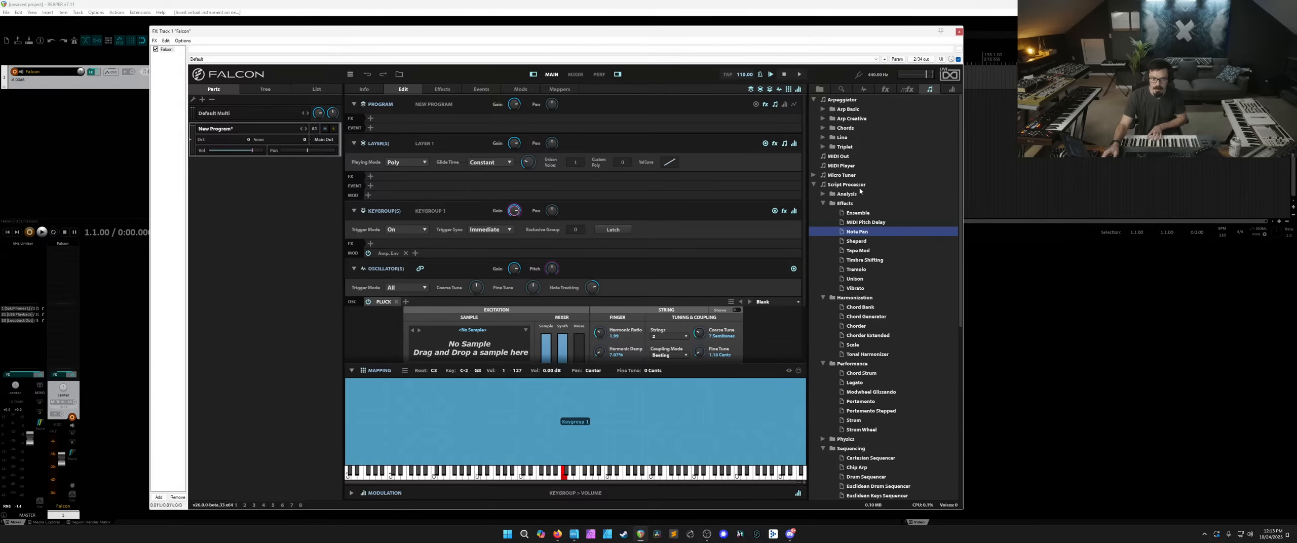
Expand the Micro Tuner presets and add the country blues tuning to the program's event slot.
{"action": "left_click", "coordinate": [851, 176]}
{"action": "left_click", "coordinate": [813, 175]}
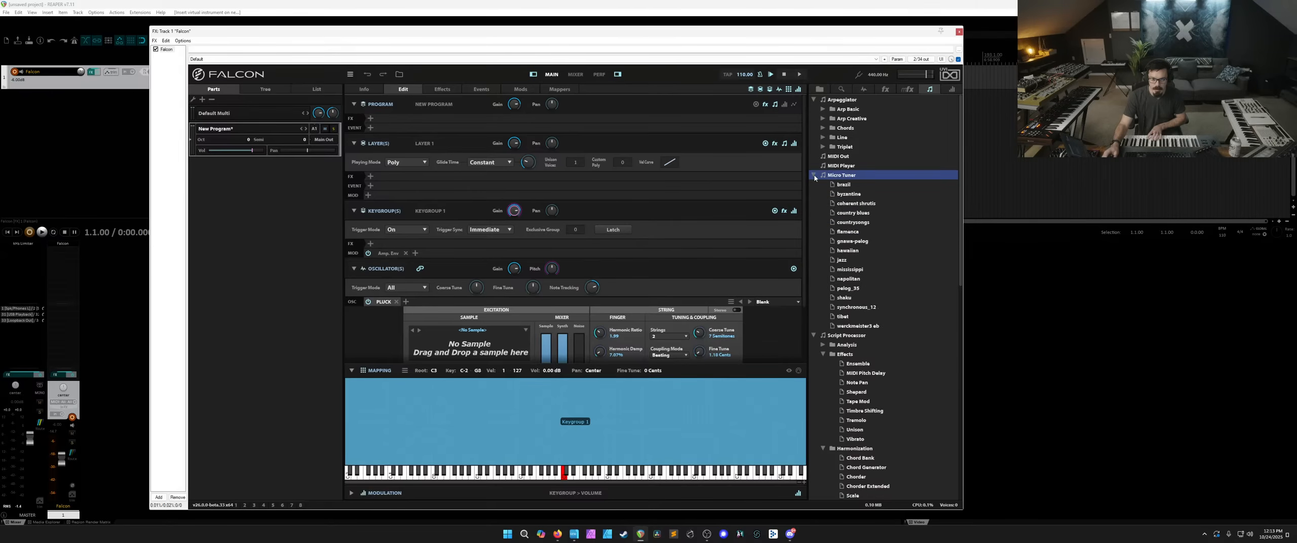
{"action": "left_click", "coordinate": [849, 186]}
{"action": "left_click", "coordinate": [855, 215]}
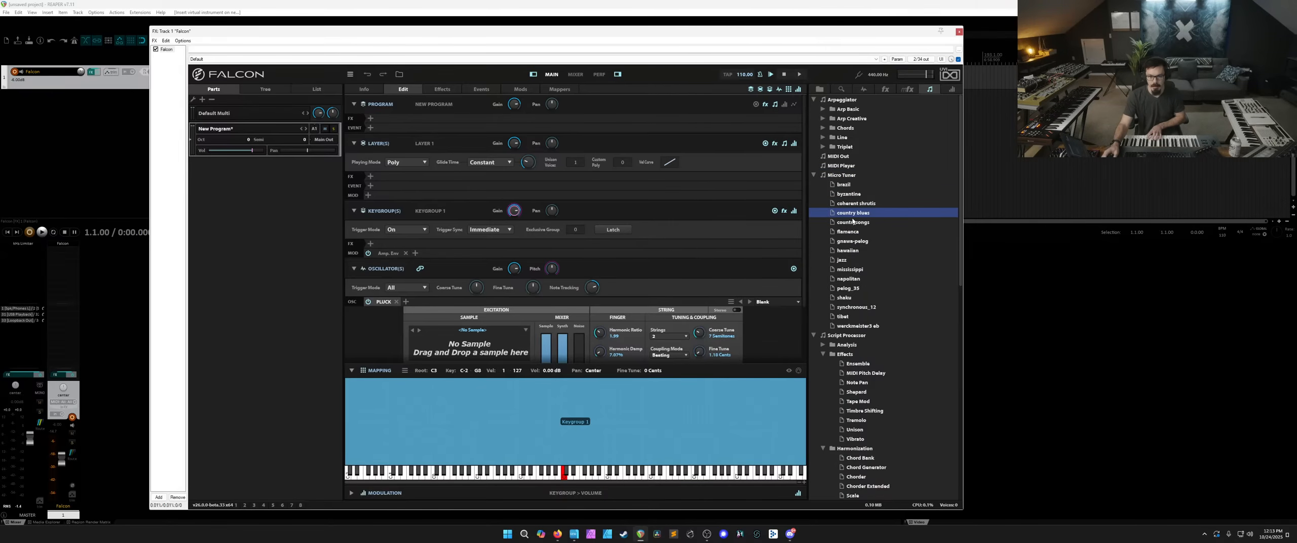
{"action": "left_click_drag", "start_coordinate": [856, 218], "coordinate": [513, 128]}
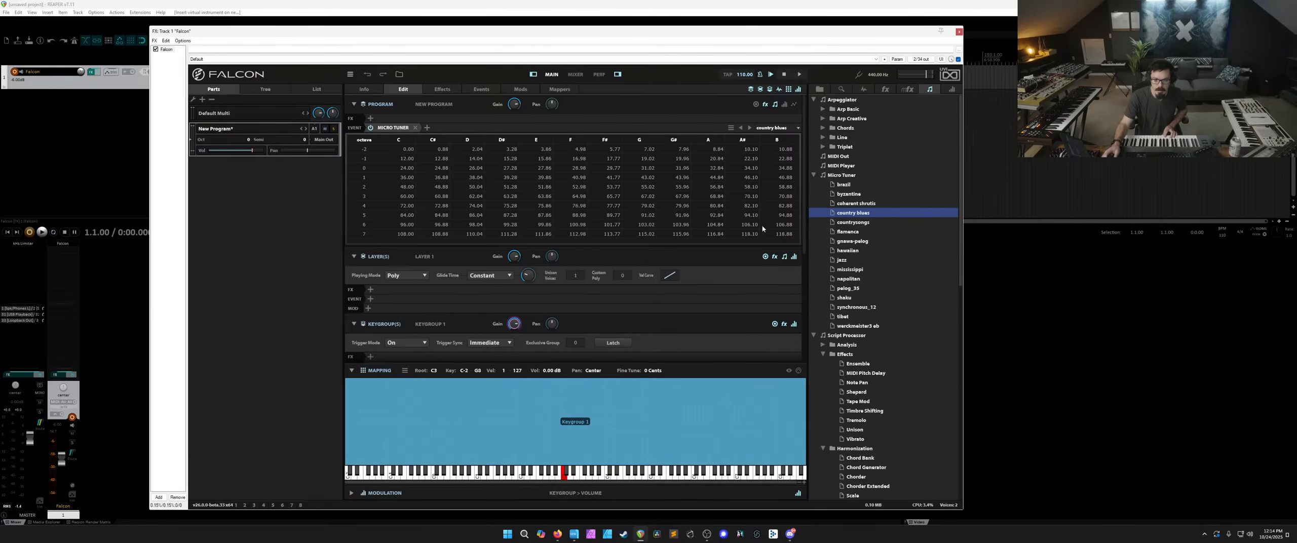
Replace the program's country blues Micro Tuner with one using the gnowe-palog tuning.
{"action": "left_click_drag", "start_coordinate": [838, 243], "coordinate": [436, 130]}
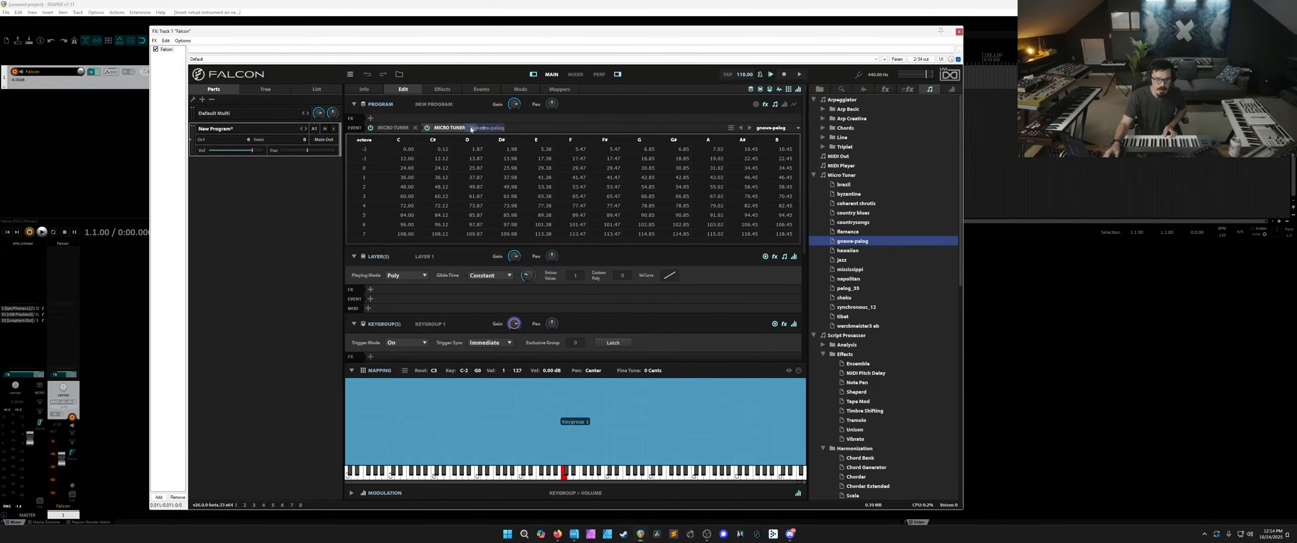
{"action": "left_click", "coordinate": [416, 128]}
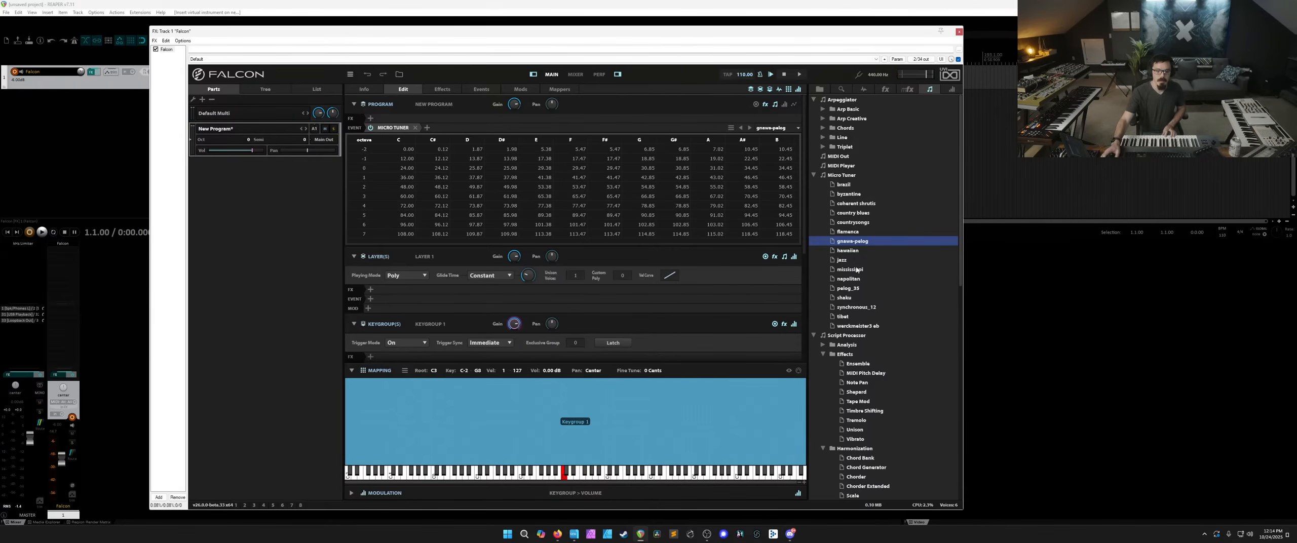
Load the Default preset in the Pluck oscillator.
{"action": "scroll", "coordinate": [830, 215], "scroll_direction": "down", "scroll_amount": 10}
{"action": "scroll", "coordinate": [763, 298], "scroll_direction": "down", "scroll_amount": 5}
{"action": "left_click", "coordinate": [767, 234]}
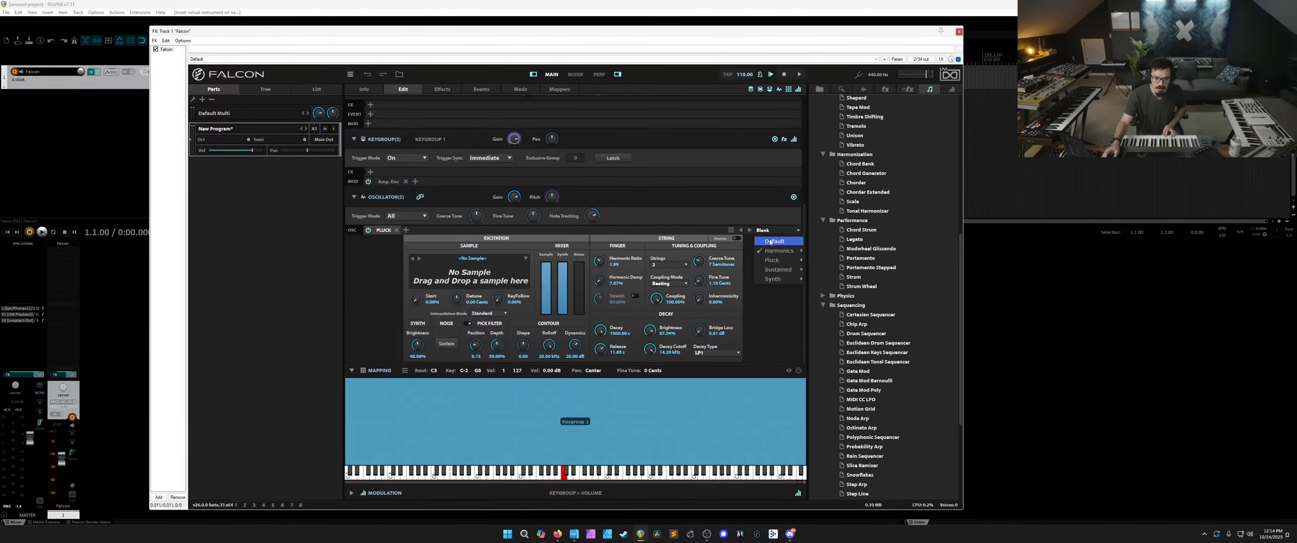
{"action": "left_click", "coordinate": [771, 242]}
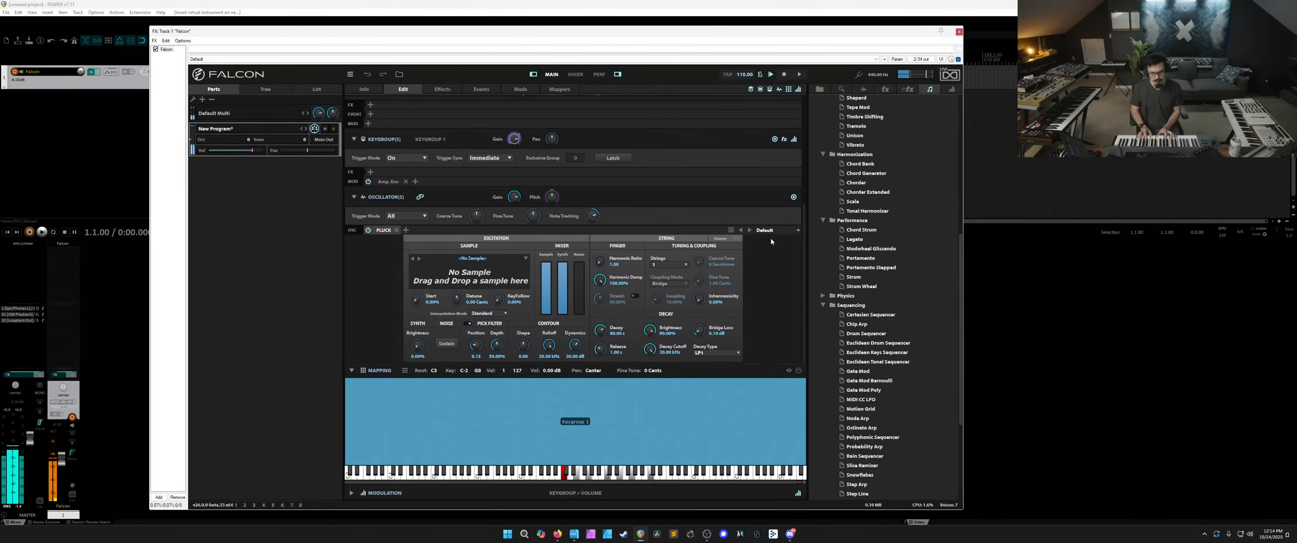
Swap the program's Micro Tuner for the mississippi tuning, and try the tibet tuning in its place.
{"action": "scroll", "coordinate": [771, 242], "scroll_direction": "up", "scroll_amount": 5}
{"action": "scroll", "coordinate": [862, 202], "scroll_direction": "up", "scroll_amount": 8}
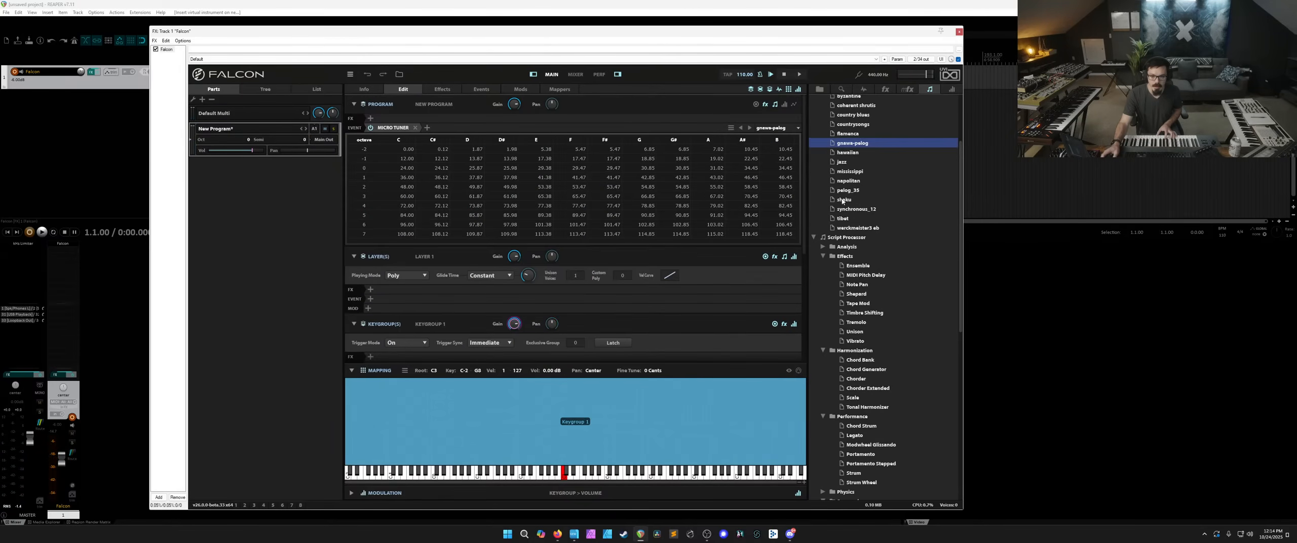
{"action": "left_click_drag", "start_coordinate": [856, 272], "coordinate": [429, 131]}
{"action": "left_click", "coordinate": [415, 128]}
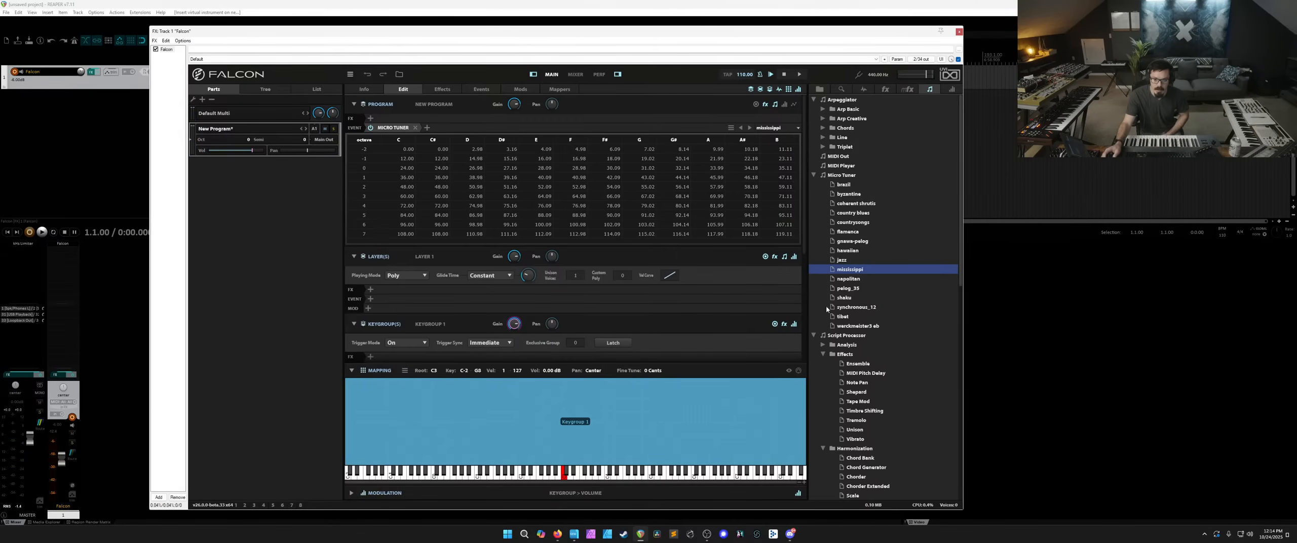
{"action": "double_click", "coordinate": [843, 317]}
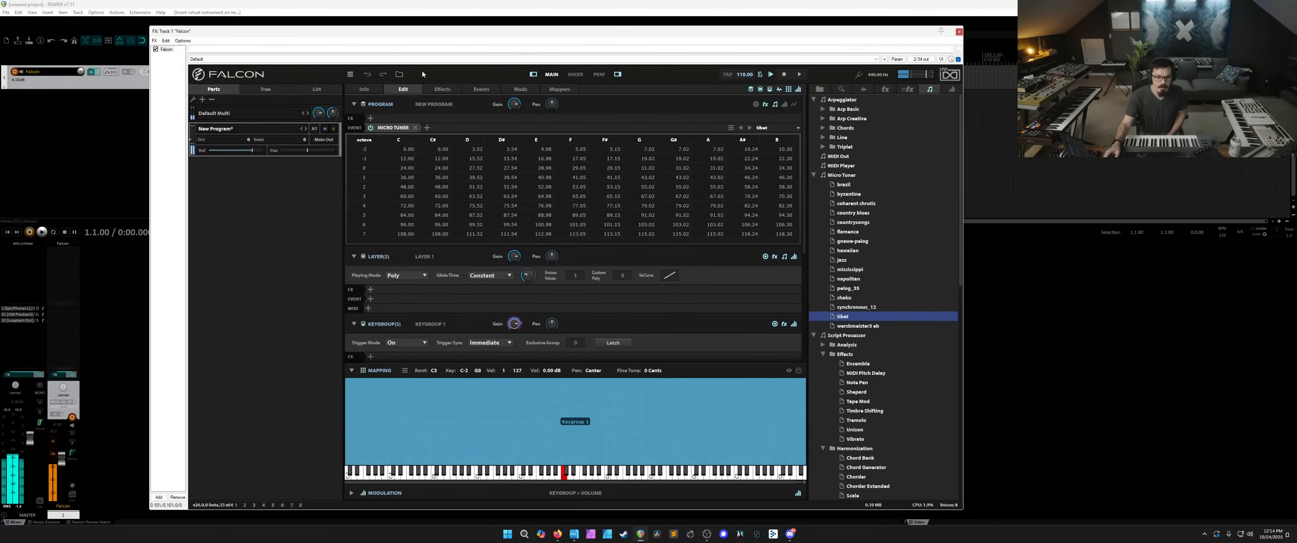
Add the Dual Delay X and Sparkverb effects to the program's effect slot and display the delay.
{"action": "left_click", "coordinate": [885, 89]}
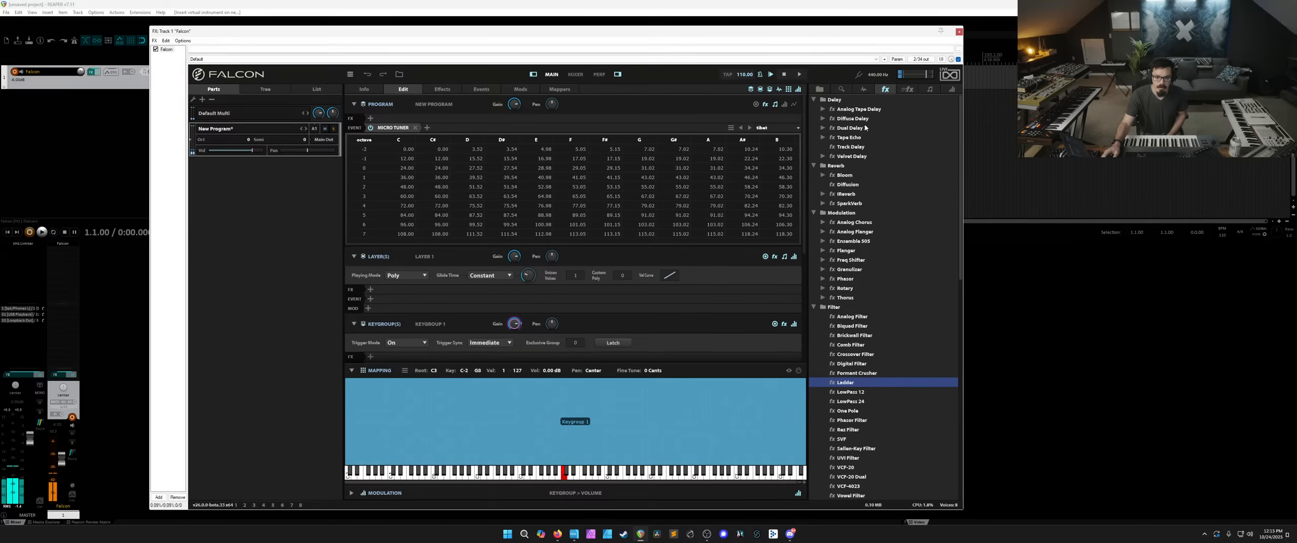
{"action": "left_click_drag", "start_coordinate": [862, 127], "coordinate": [558, 120]}
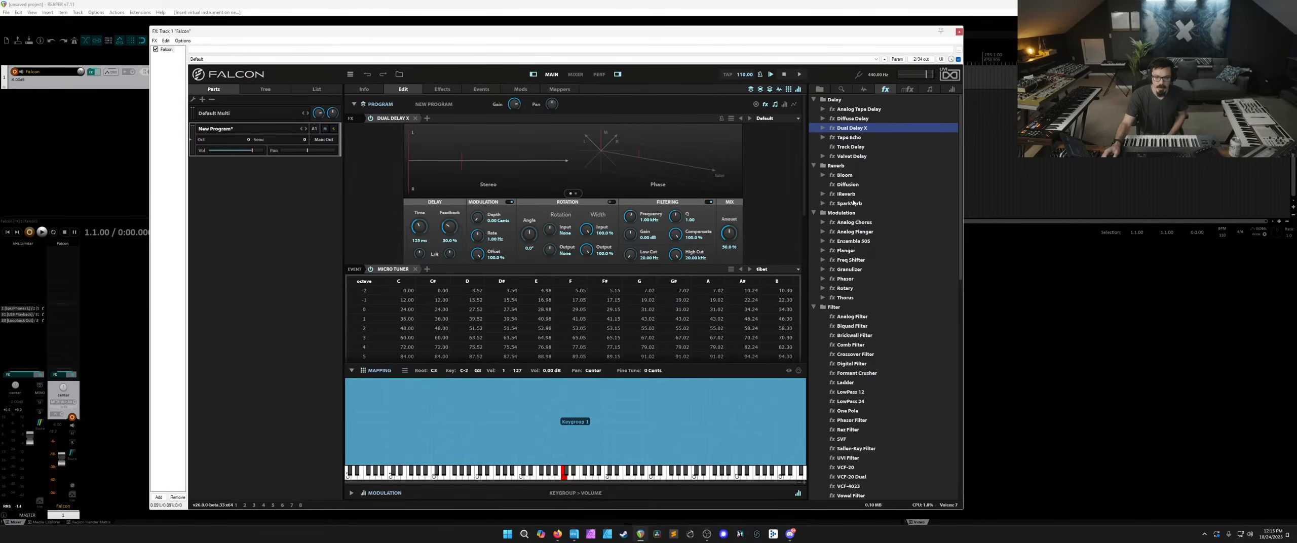
{"action": "left_click_drag", "start_coordinate": [852, 202], "coordinate": [559, 120]}
{"action": "left_click", "coordinate": [406, 120]}
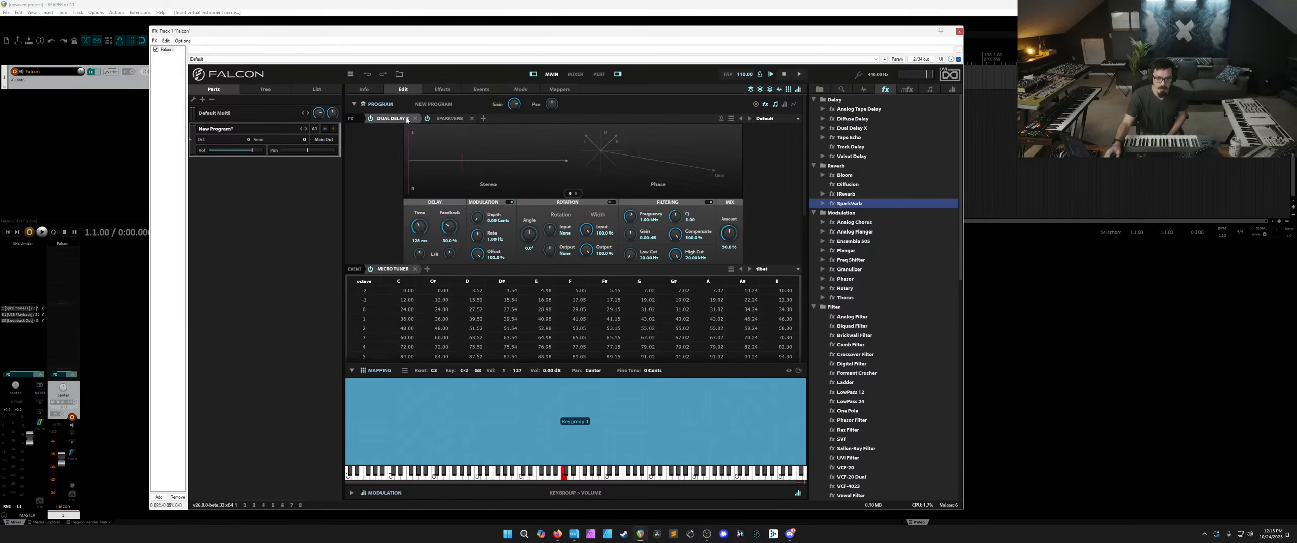
Load the Ping Pong 6 preset from the 01 Classic category in Dual Delay X.
{"action": "left_click", "coordinate": [780, 118]}
{"action": "mouse_move", "coordinate": [794, 168]}
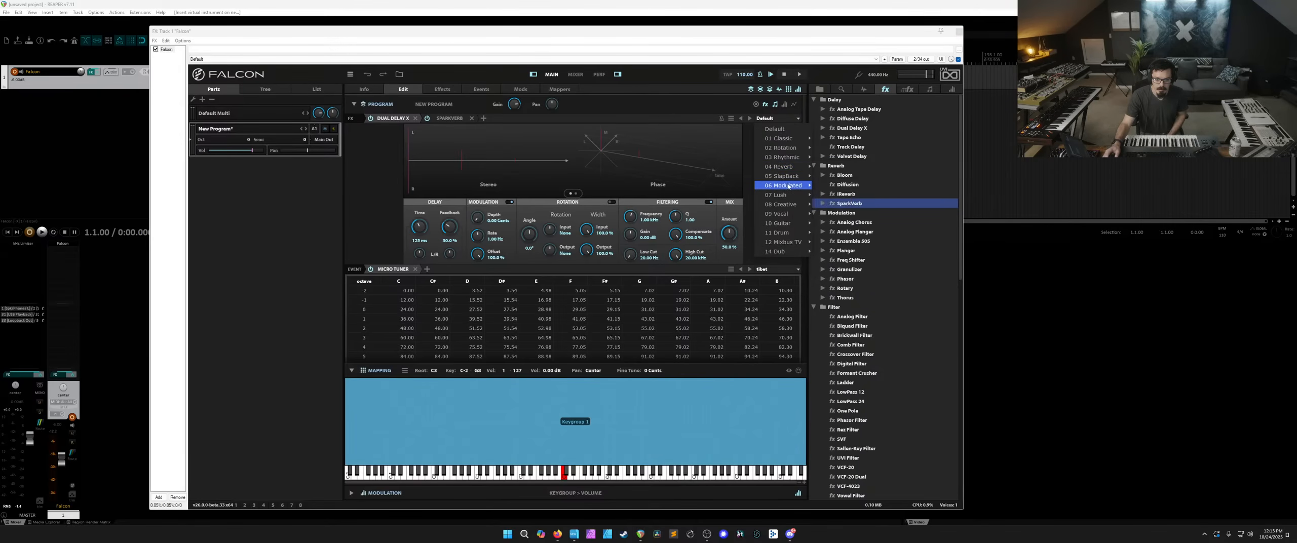
{"action": "mouse_move", "coordinate": [793, 213]}
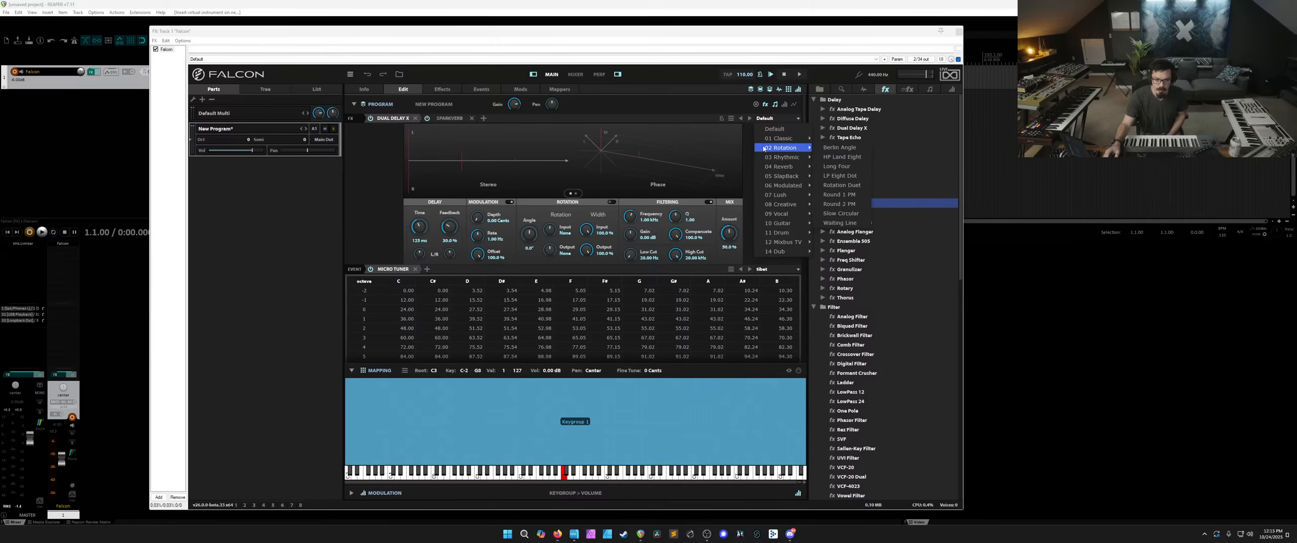
{"action": "mouse_move", "coordinate": [770, 138]}
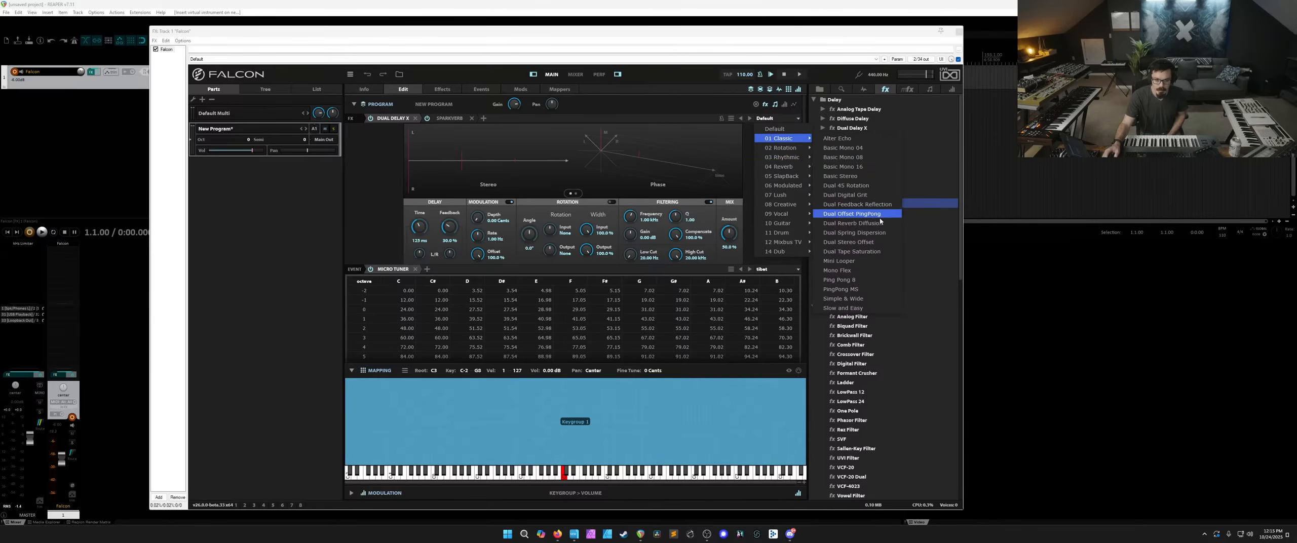
{"action": "left_click", "coordinate": [863, 281]}
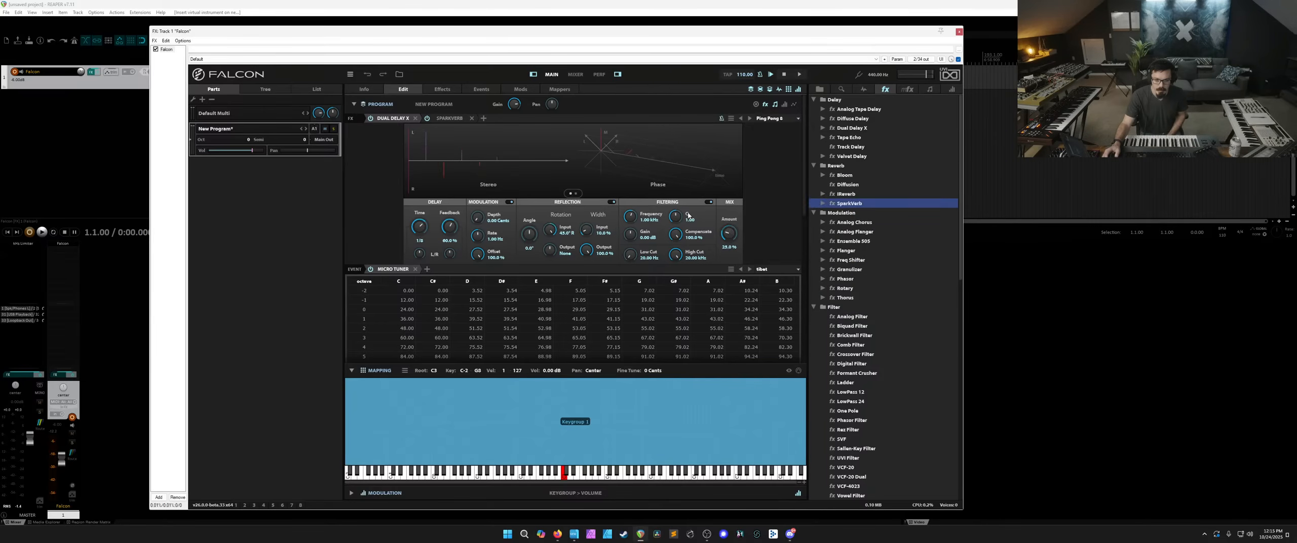
{"action": "scroll", "coordinate": [774, 165], "scroll_direction": "down", "scroll_amount": 8}
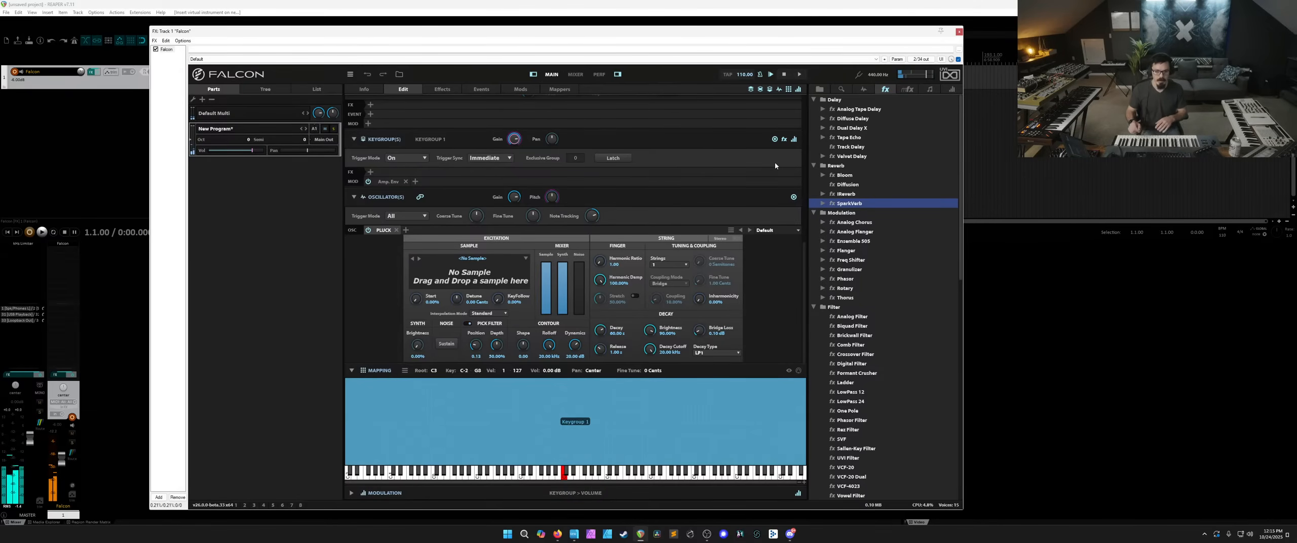
Remove the Dual Delay X and Sparkverb effects and the Micro Tuner from the program.
{"action": "scroll", "coordinate": [712, 187], "scroll_direction": "up", "scroll_amount": 5}
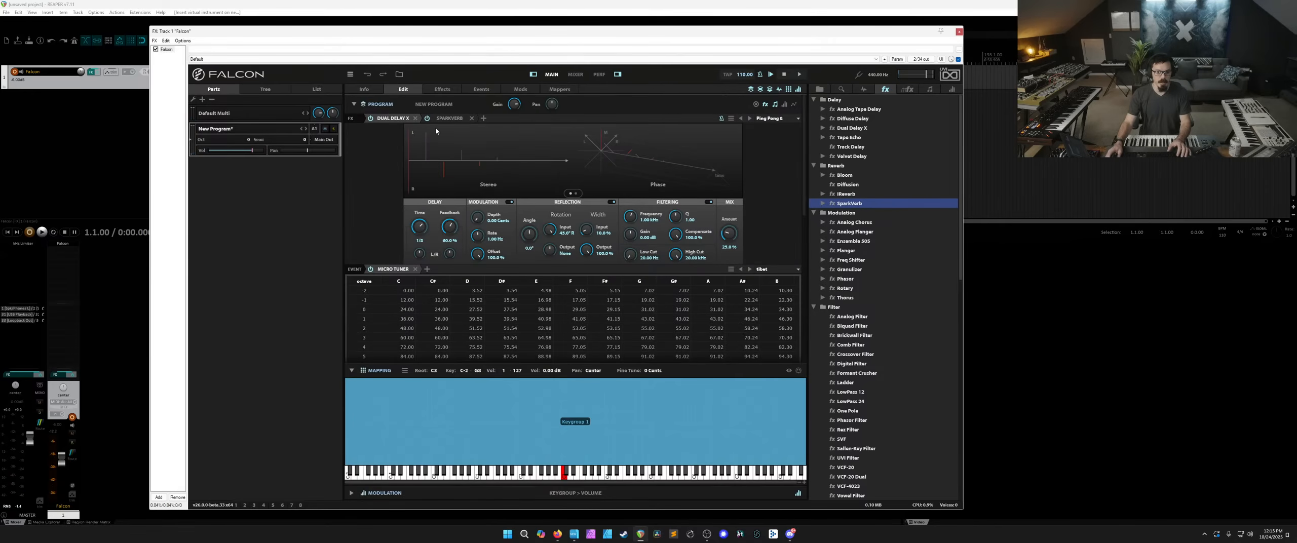
{"action": "left_click", "coordinate": [416, 119]}
{"action": "left_click", "coordinate": [416, 119]}
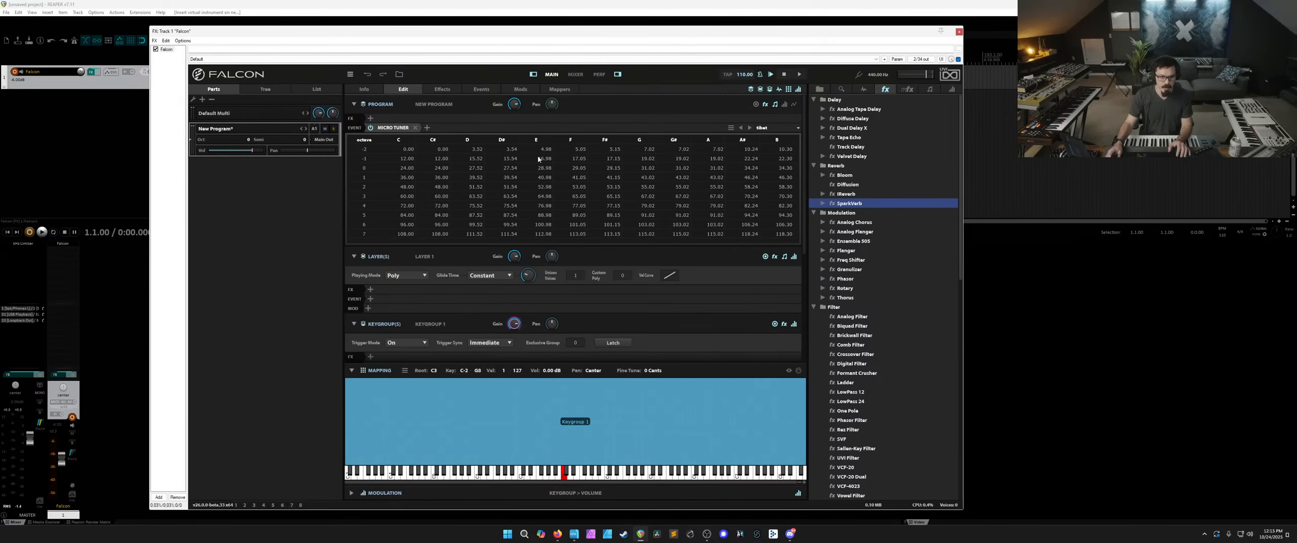
{"action": "left_click", "coordinate": [415, 129]}
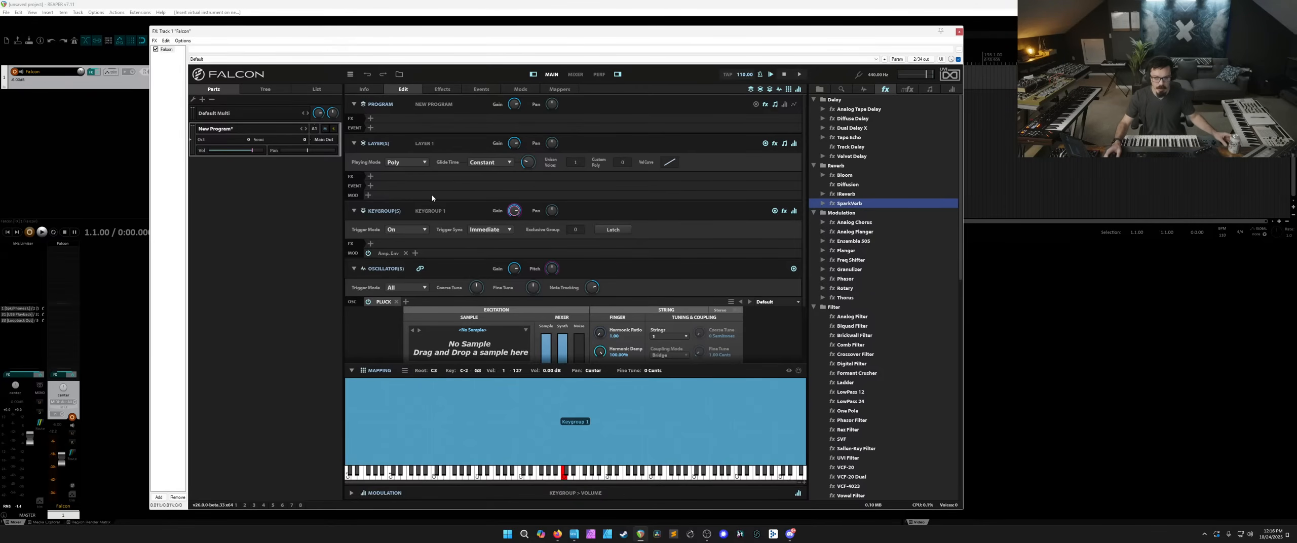
Try to add a Micro Tuner with the tibet tuning to Layer 1 from the event processor browser.
{"action": "scroll", "coordinate": [585, 231], "scroll_direction": "down", "scroll_amount": 1}
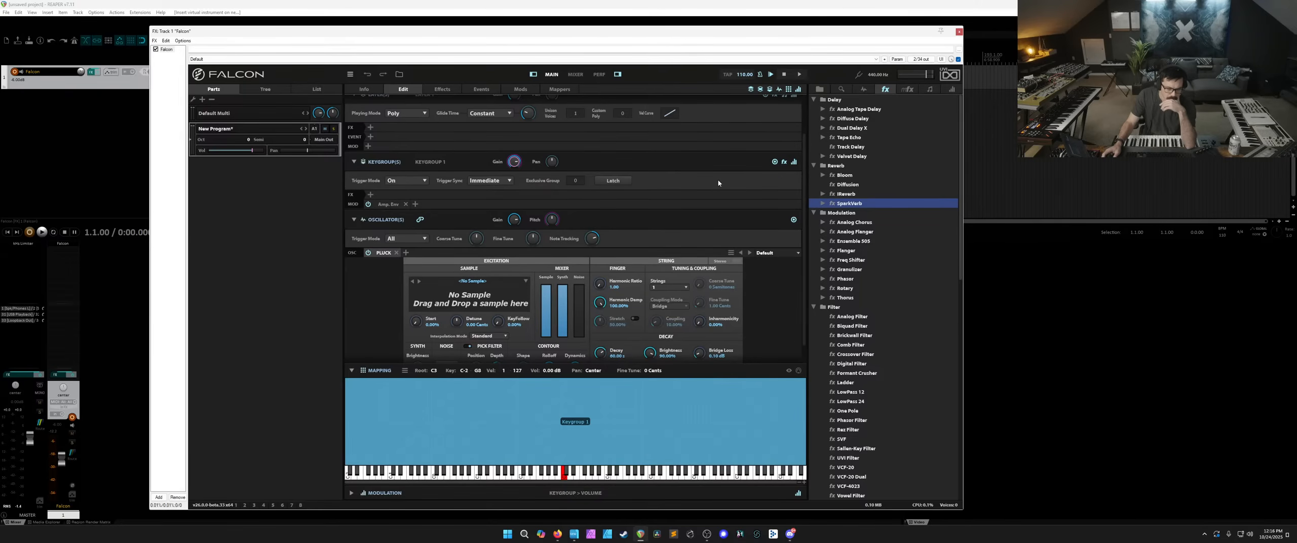
{"action": "left_click", "coordinate": [929, 89]}
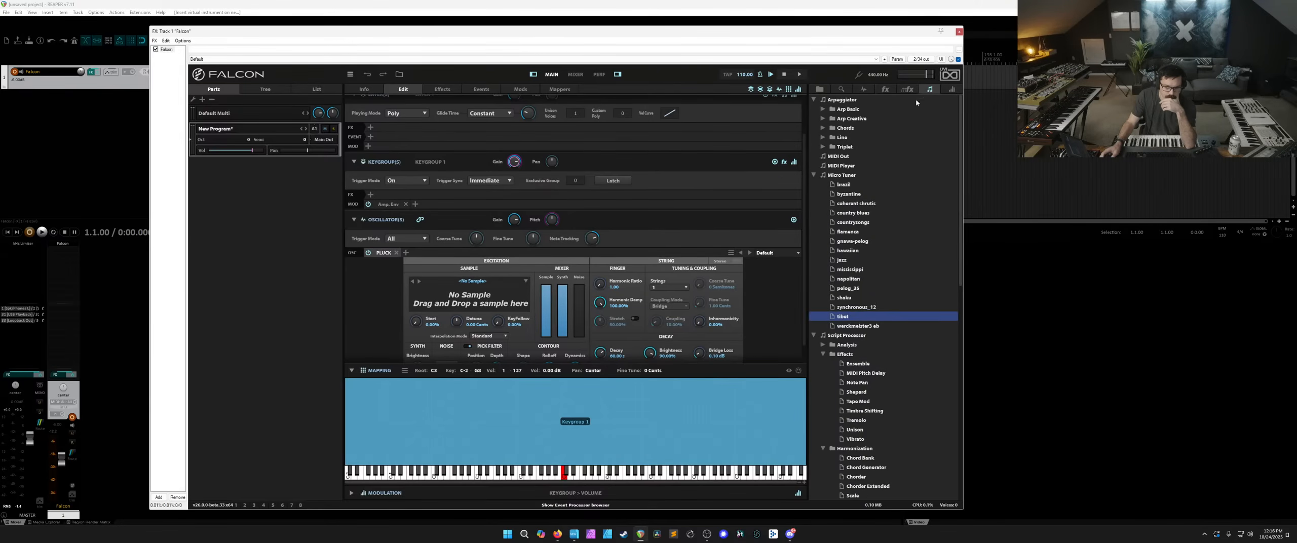
{"action": "left_click_drag", "start_coordinate": [842, 316], "coordinate": [387, 195]}
{"action": "scroll", "coordinate": [538, 216], "scroll_direction": "up", "scroll_amount": 1}
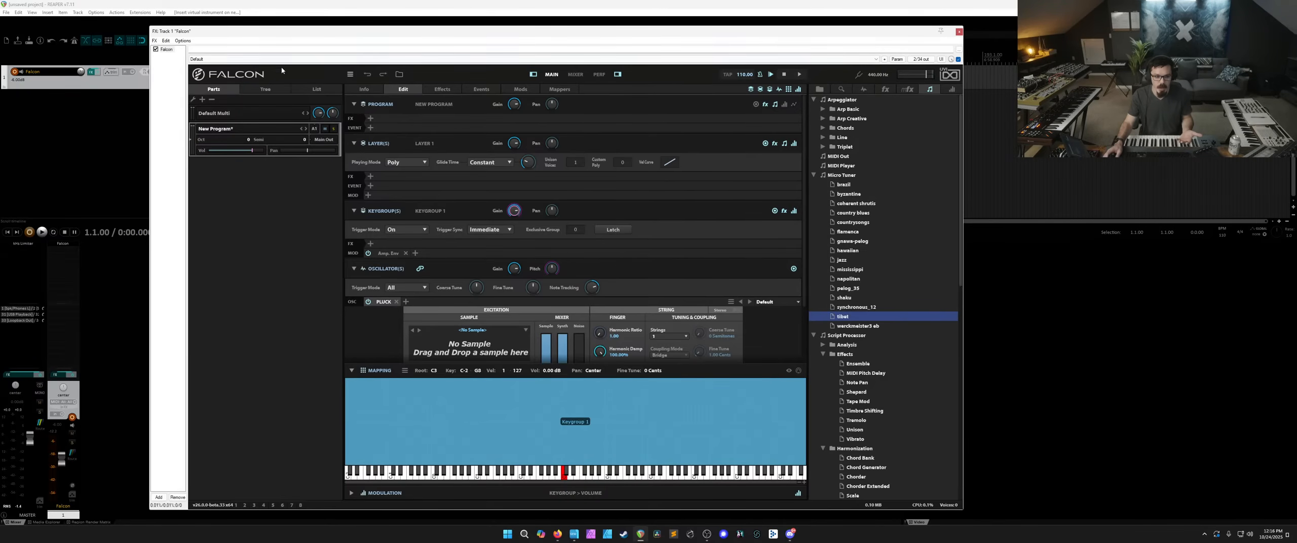
Show the program's layer and keygroup list and duplicate Layer 1.
{"action": "left_click", "coordinate": [308, 88]}
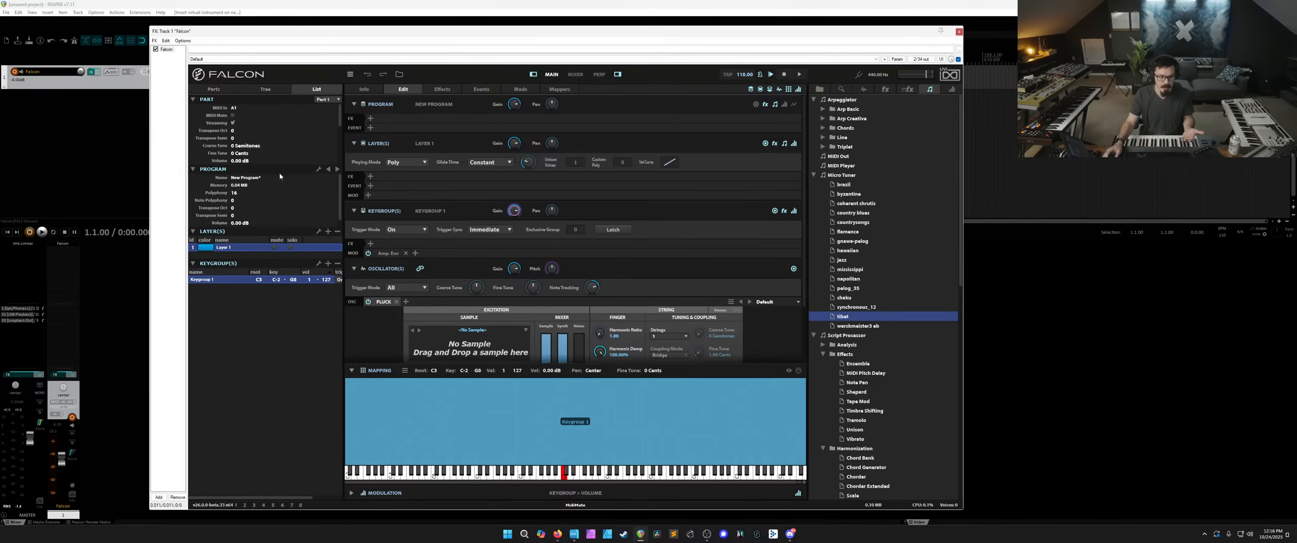
{"action": "left_click", "coordinate": [318, 231]}
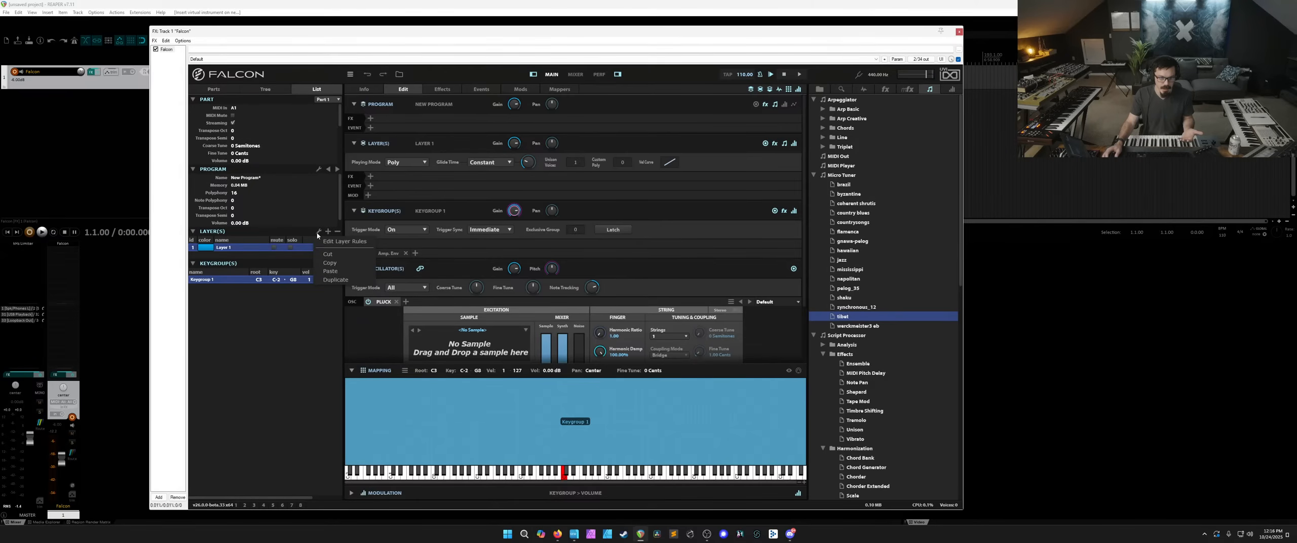
{"action": "left_click", "coordinate": [326, 280]}
{"action": "left_click", "coordinate": [241, 256]}
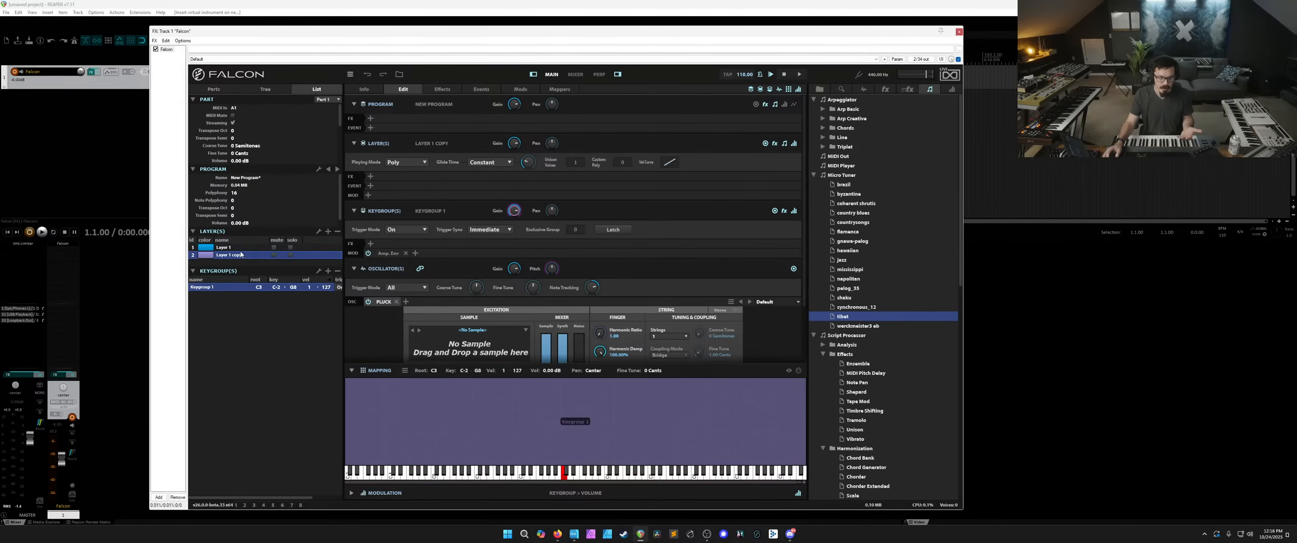
{"action": "left_click", "coordinate": [241, 248]}
Add a Micro Tuner with the tibet tuning to the event slot of the Layer 1 copy.
{"action": "left_click", "coordinate": [238, 255]}
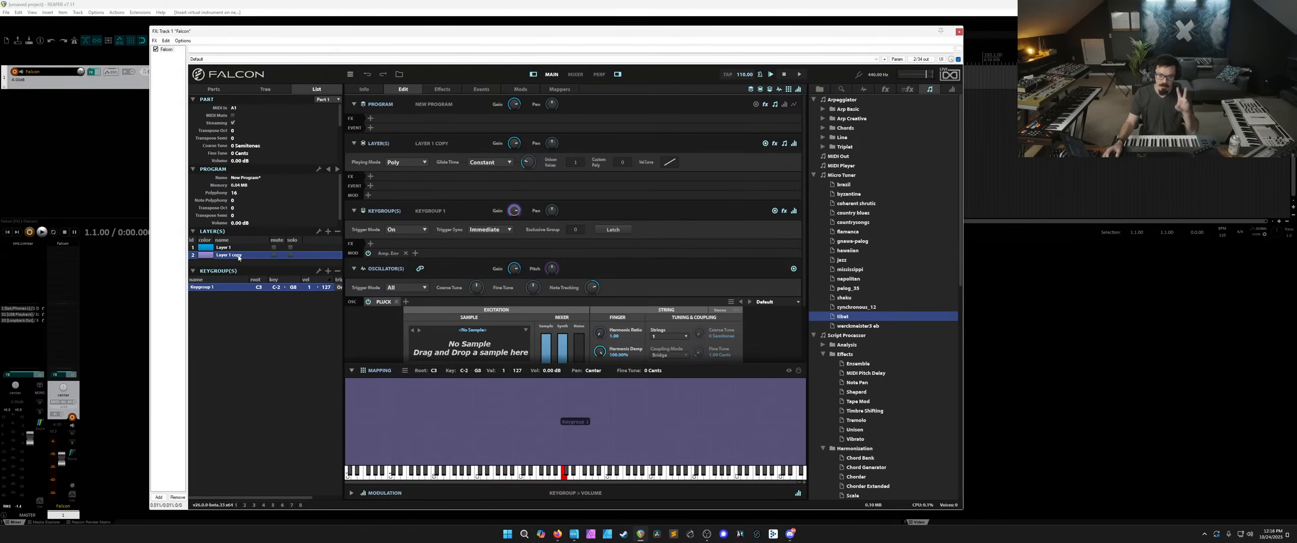
{"action": "left_click_drag", "start_coordinate": [841, 318], "coordinate": [437, 189]}
Add a Micro Tuner with the mississippi tuning to the event slot of the original Layer 1.
{"action": "left_click", "coordinate": [223, 247]}
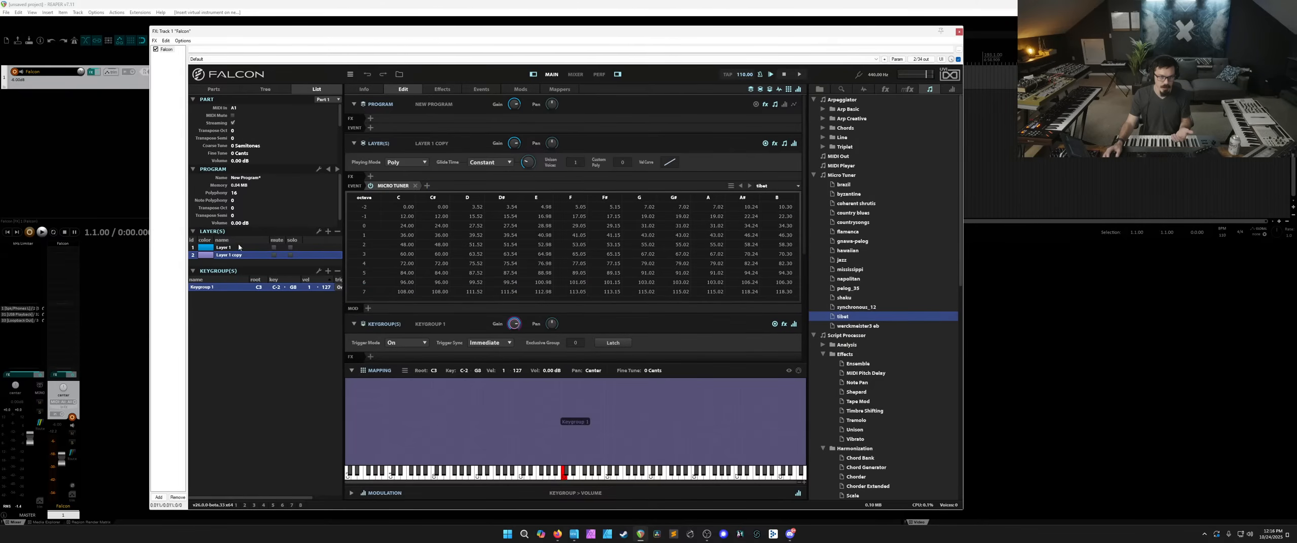
{"action": "left_click_drag", "start_coordinate": [850, 269], "coordinate": [385, 187]}
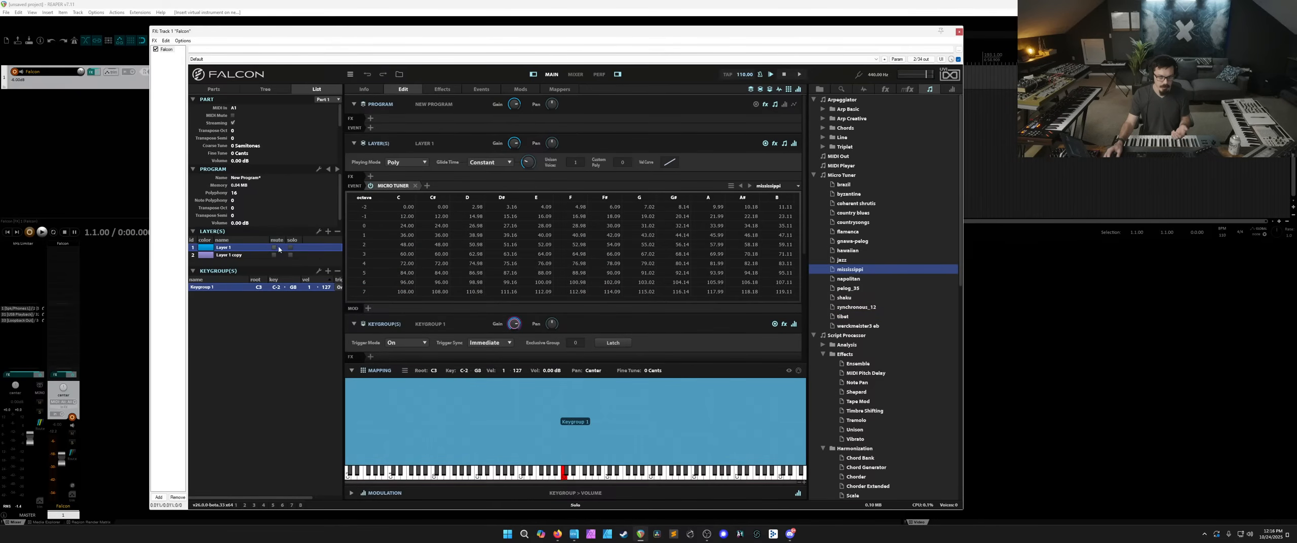
Compare the Micro Tuner tables of Layer 1 and its copy by switching between the two layers.
{"action": "left_click", "coordinate": [246, 255]}
{"action": "left_click", "coordinate": [246, 248]}
{"action": "left_click", "coordinate": [246, 254]}
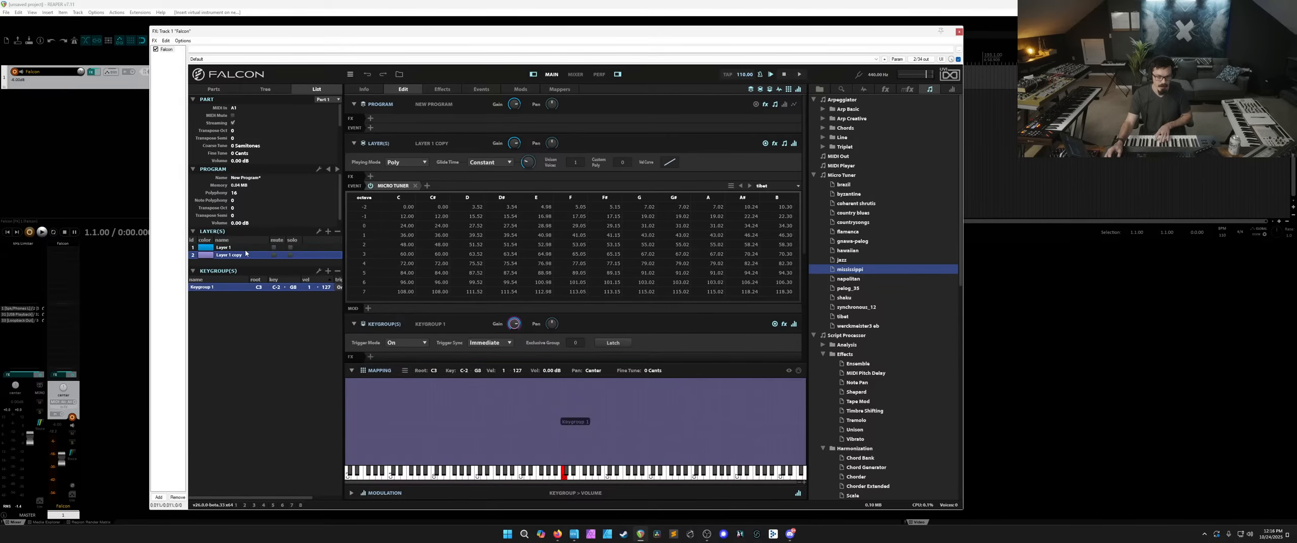
{"action": "left_click", "coordinate": [246, 247]}
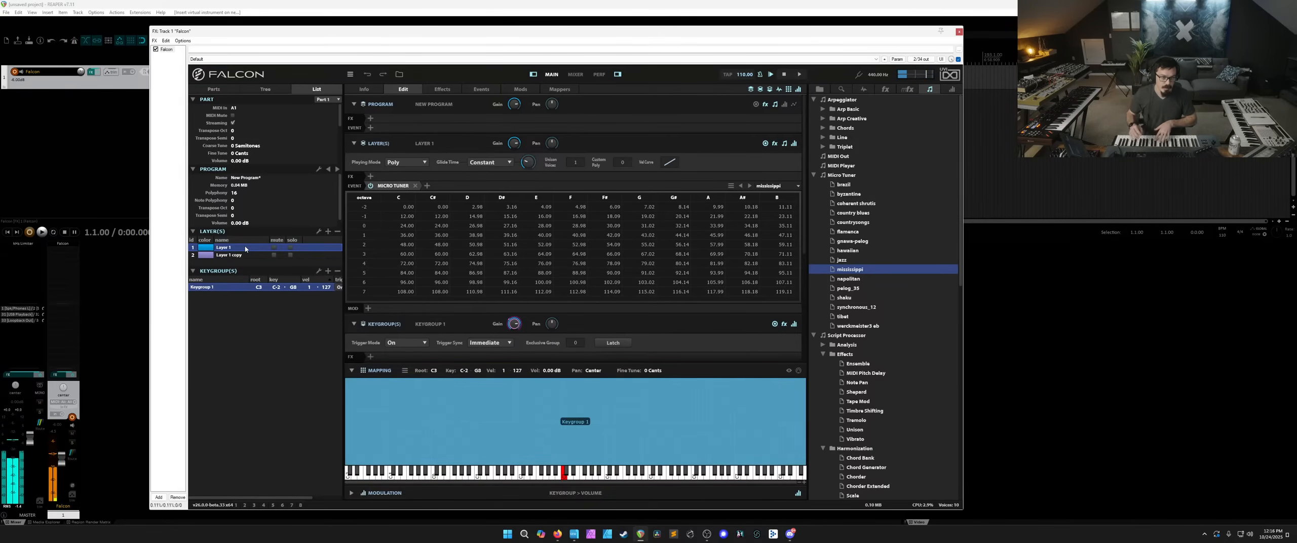
Delete the Layer 1 copy from the layer list.
{"action": "left_click", "coordinate": [312, 254]}
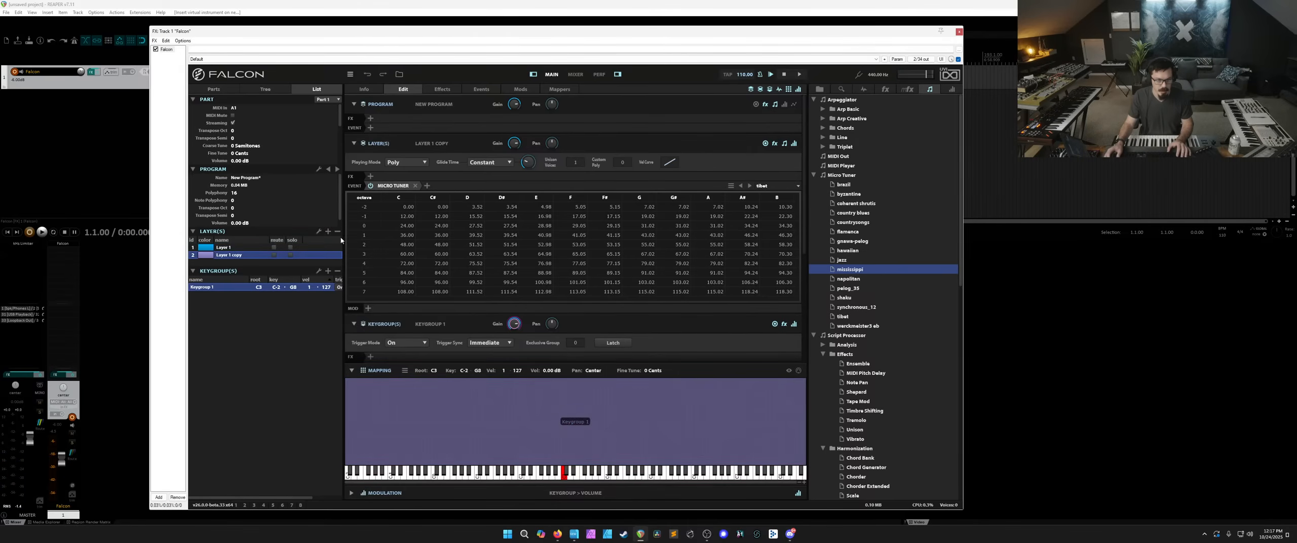
{"action": "left_click", "coordinate": [337, 231]}
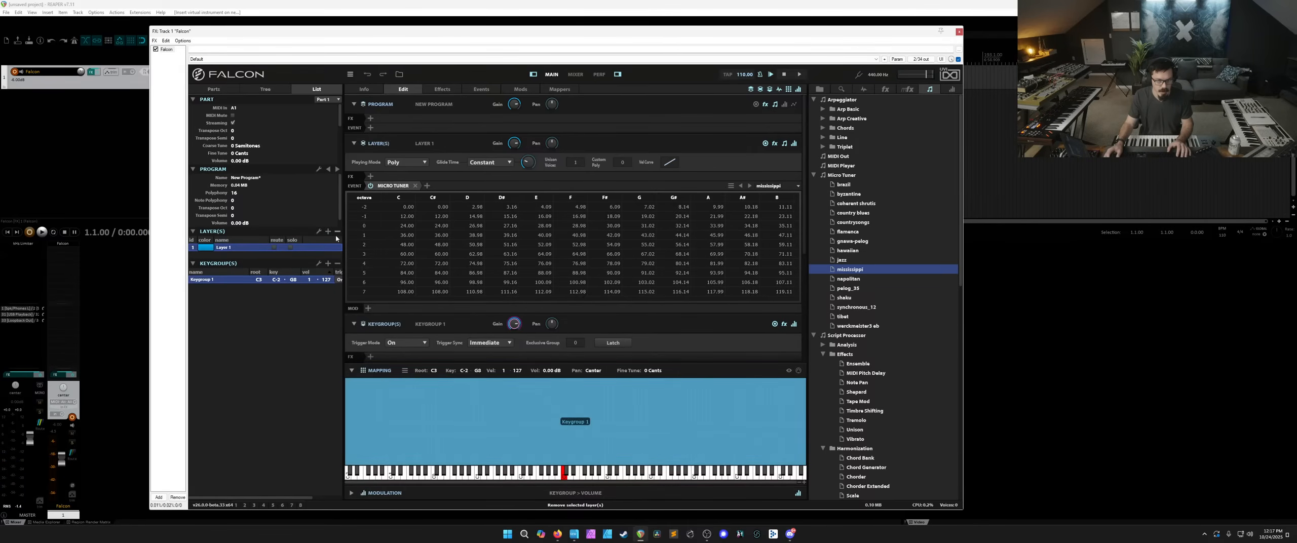
Remove the Micro Tuner from Layer 1 and find the Slice Remixer among the sequencing script processors.
{"action": "left_click", "coordinate": [415, 186]}
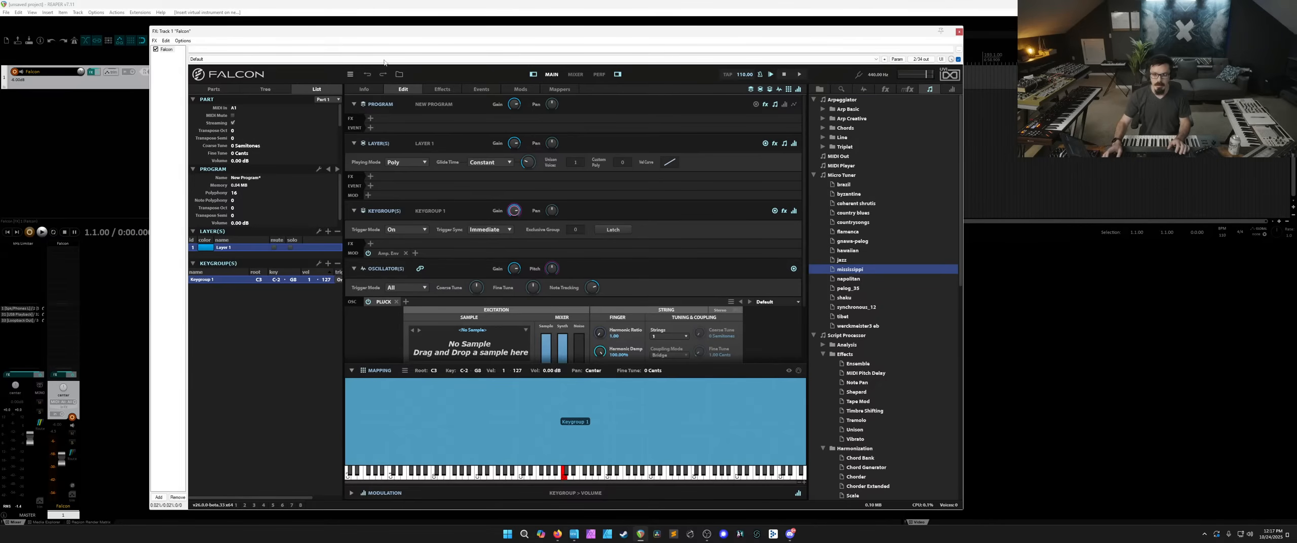
{"action": "left_click", "coordinate": [864, 89]}
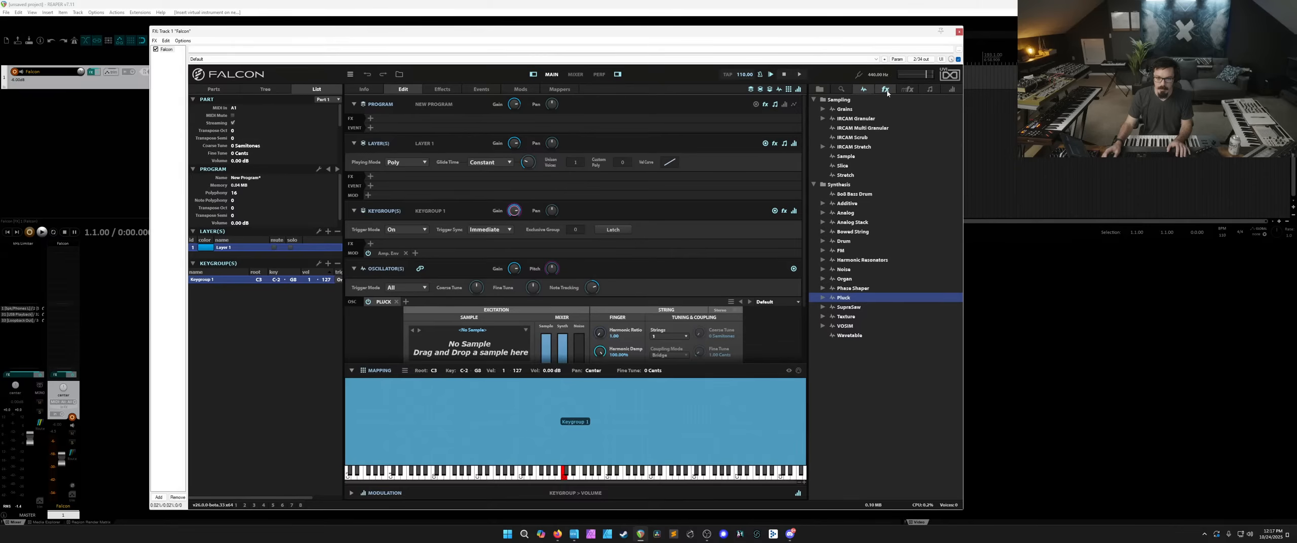
{"action": "left_click", "coordinate": [885, 90]}
{"action": "scroll", "coordinate": [881, 202], "scroll_direction": "down", "scroll_amount": 10}
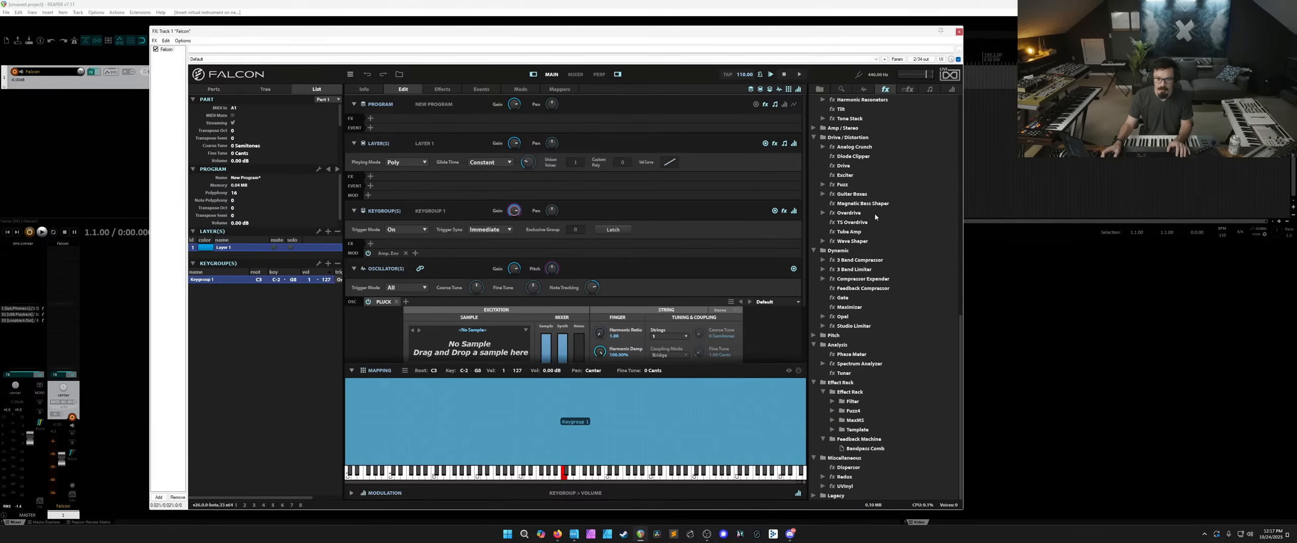
{"action": "left_click", "coordinate": [906, 90]}
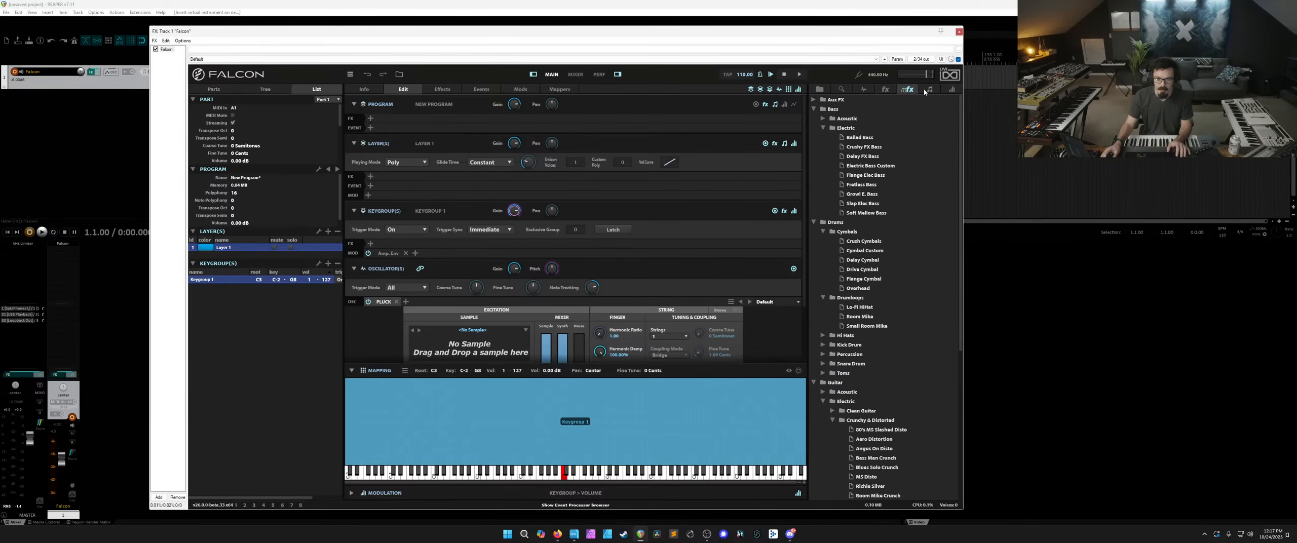
{"action": "left_click", "coordinate": [926, 90]}
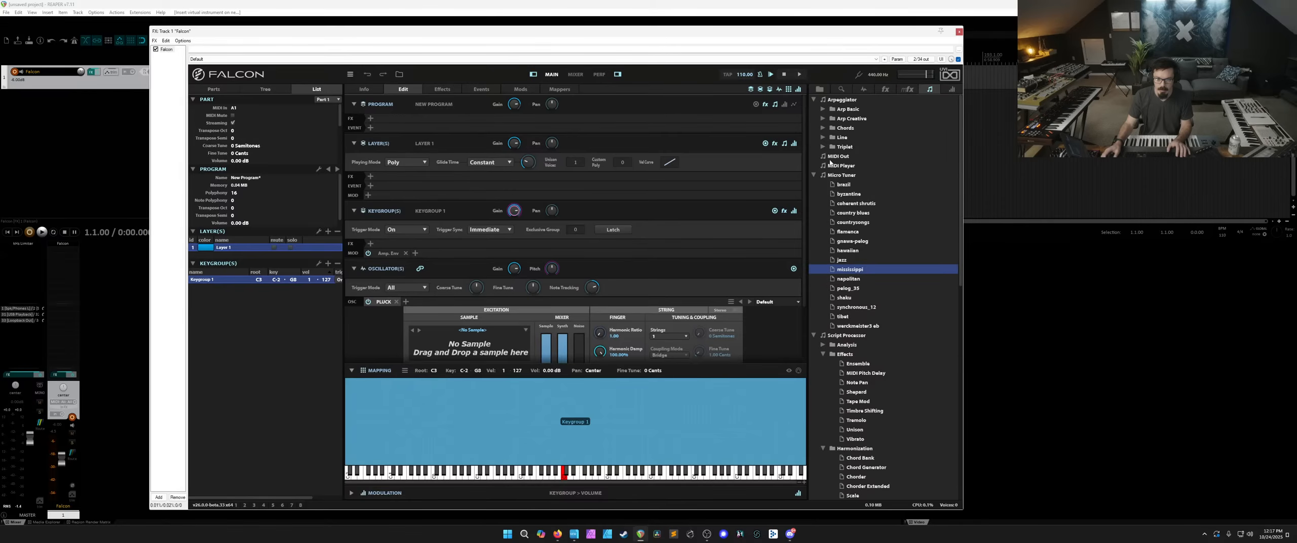
{"action": "left_click", "coordinate": [814, 176]}
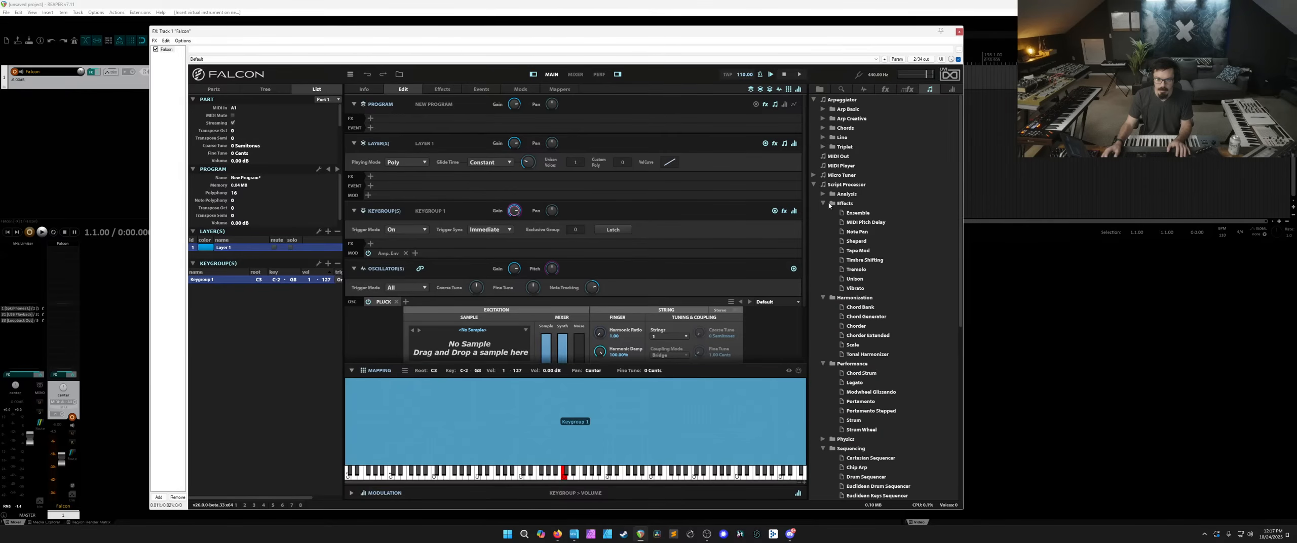
{"action": "scroll", "coordinate": [835, 213], "scroll_direction": "down", "scroll_amount": 3}
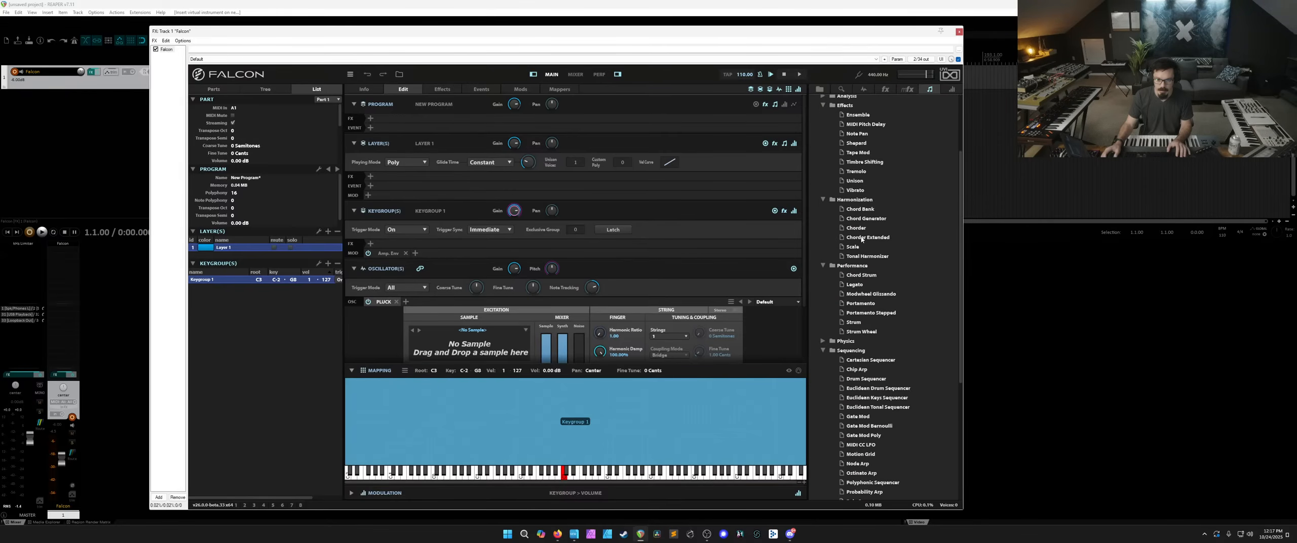
{"action": "scroll", "coordinate": [874, 294], "scroll_direction": "down", "scroll_amount": 5}
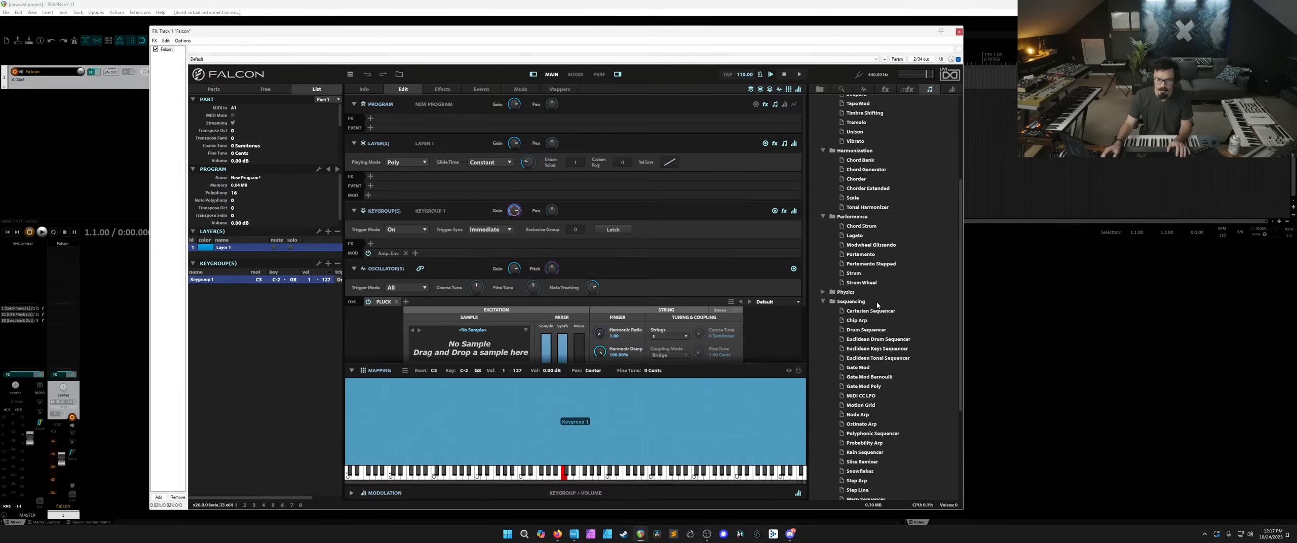
{"action": "left_click", "coordinate": [863, 362]}
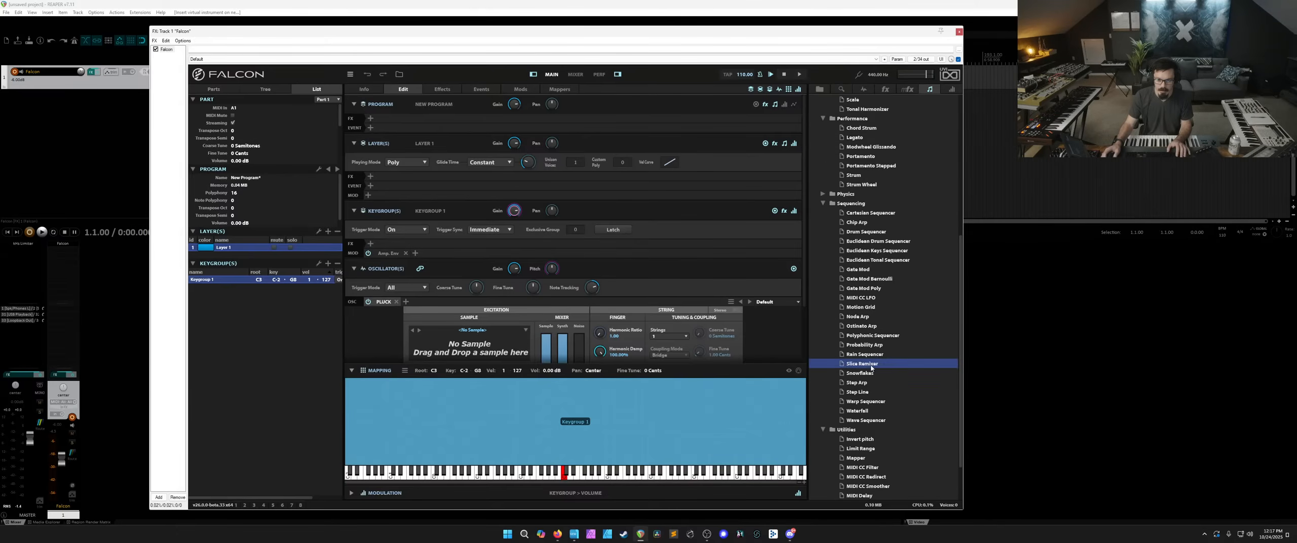
Replace the Pluck oscillator with a Slice oscillator and show REAPER's Media Explorer for choosing samples.
{"action": "left_click", "coordinate": [396, 302]}
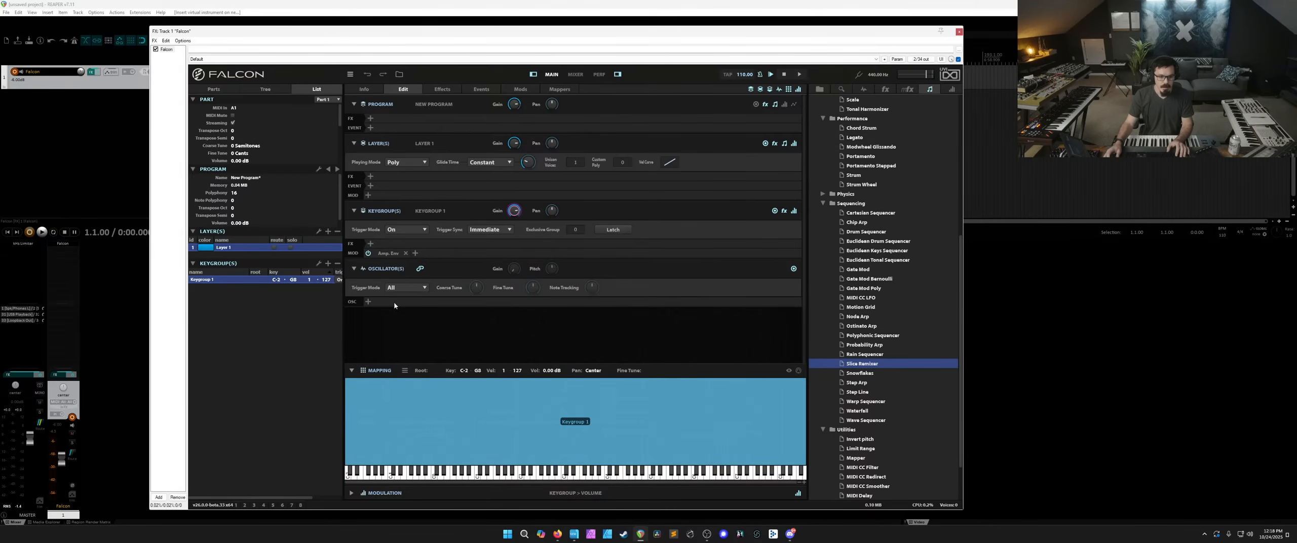
{"action": "left_click", "coordinate": [45, 522]}
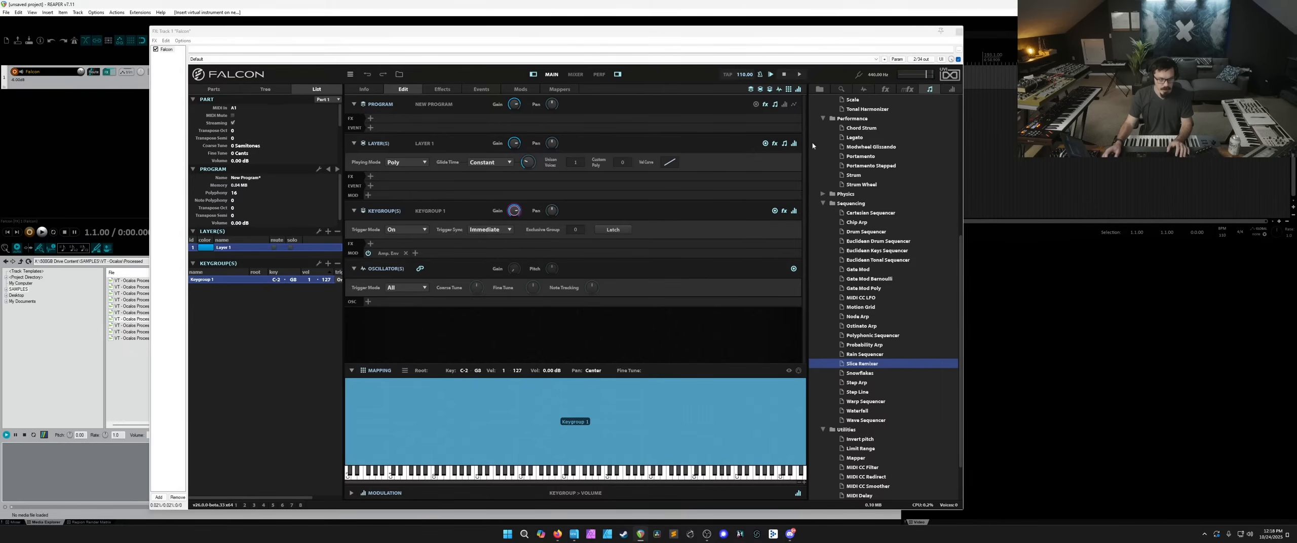
{"action": "left_click", "coordinate": [863, 90]}
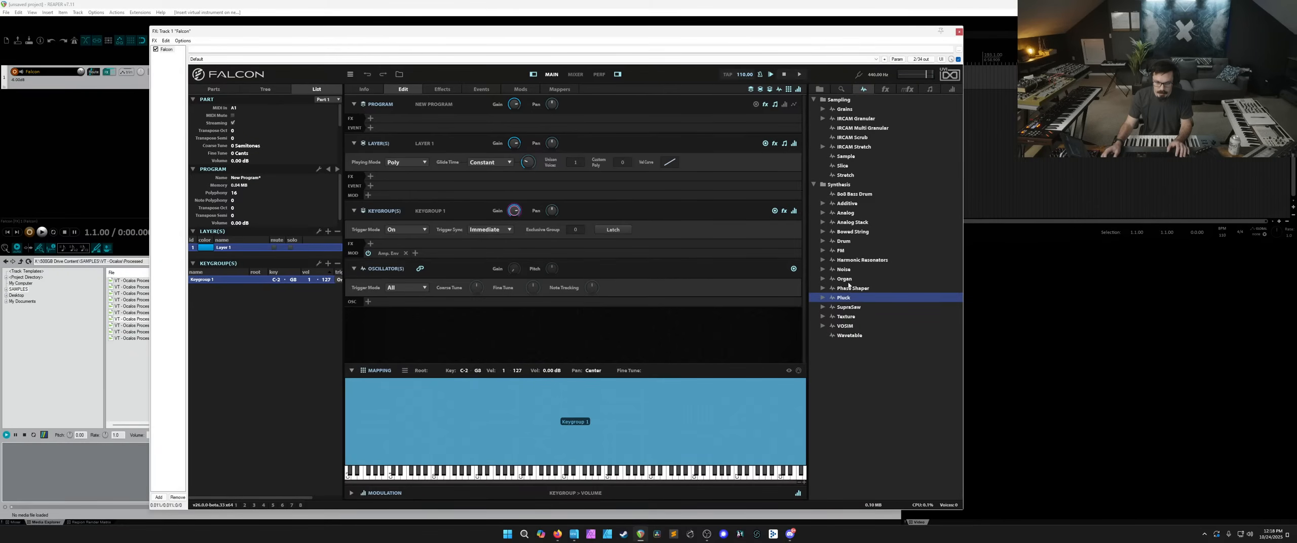
{"action": "double_click", "coordinate": [850, 164]}
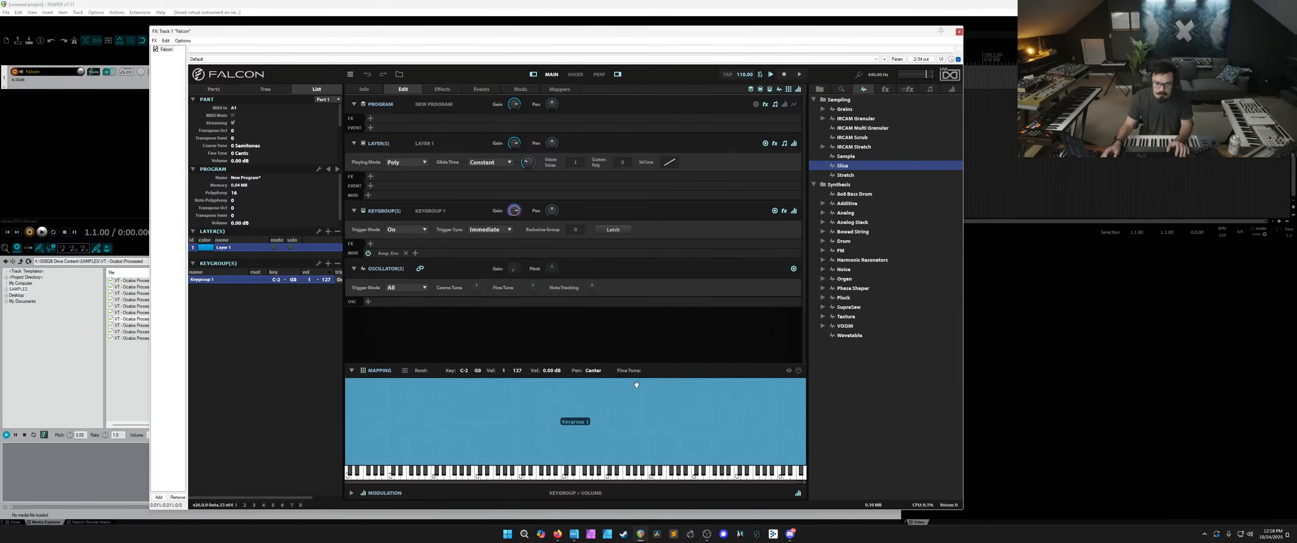
{"action": "left_click_drag", "start_coordinate": [842, 180], "coordinate": [539, 381]}
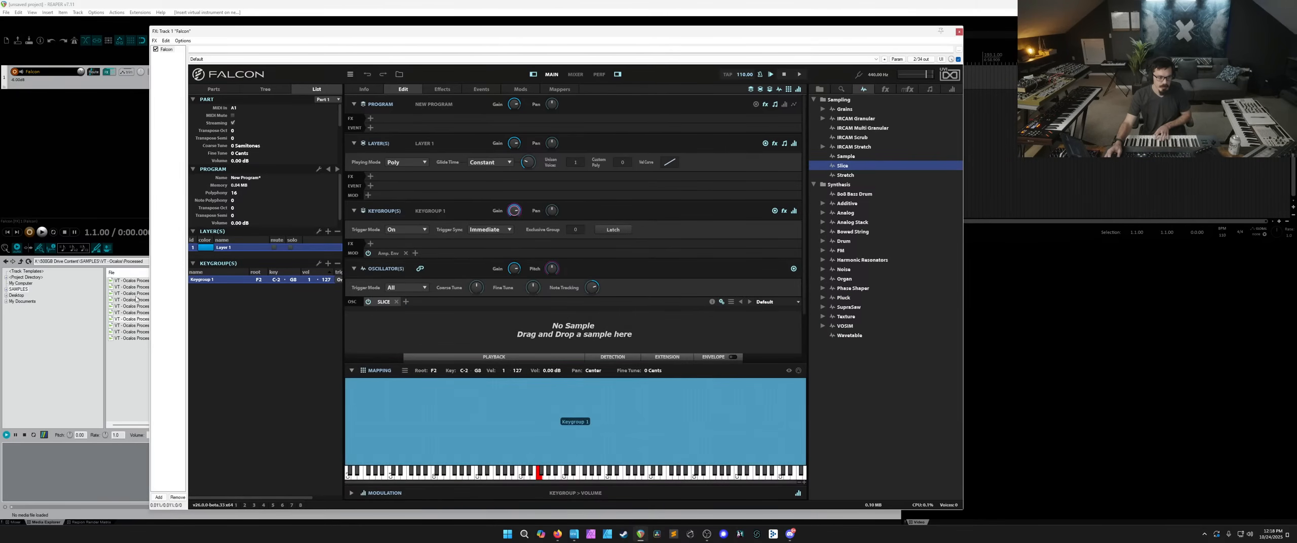
Load a VT - Oculus Processed loop into the Slice oscillator and map its slices across the keys.
{"action": "left_click_drag", "start_coordinate": [128, 319], "coordinate": [398, 324]}
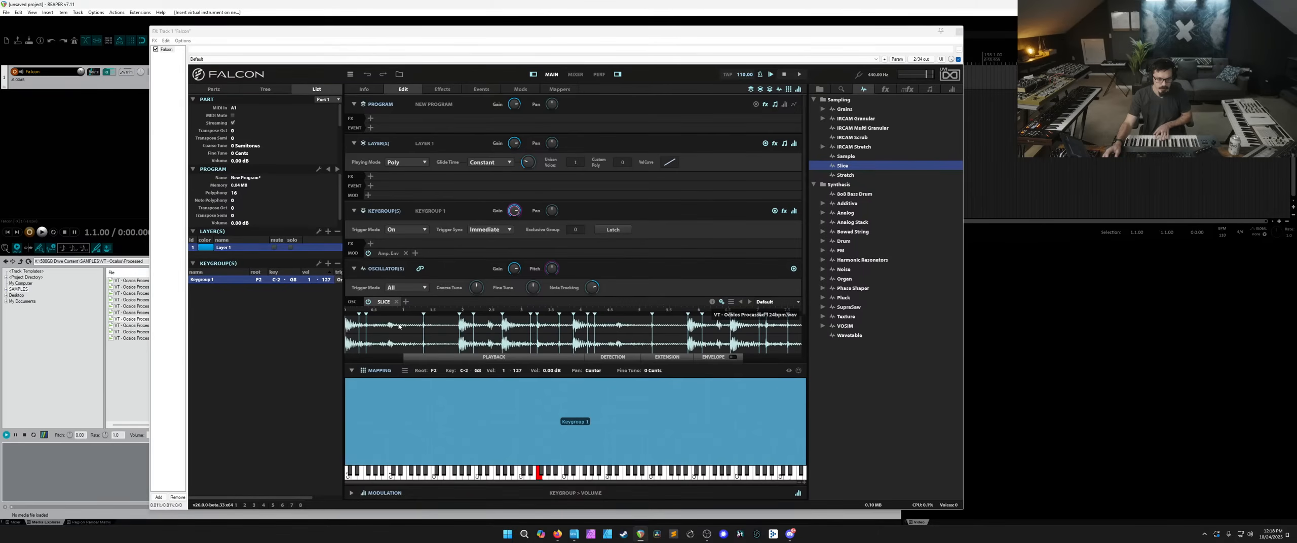
{"action": "left_click", "coordinate": [612, 356]}
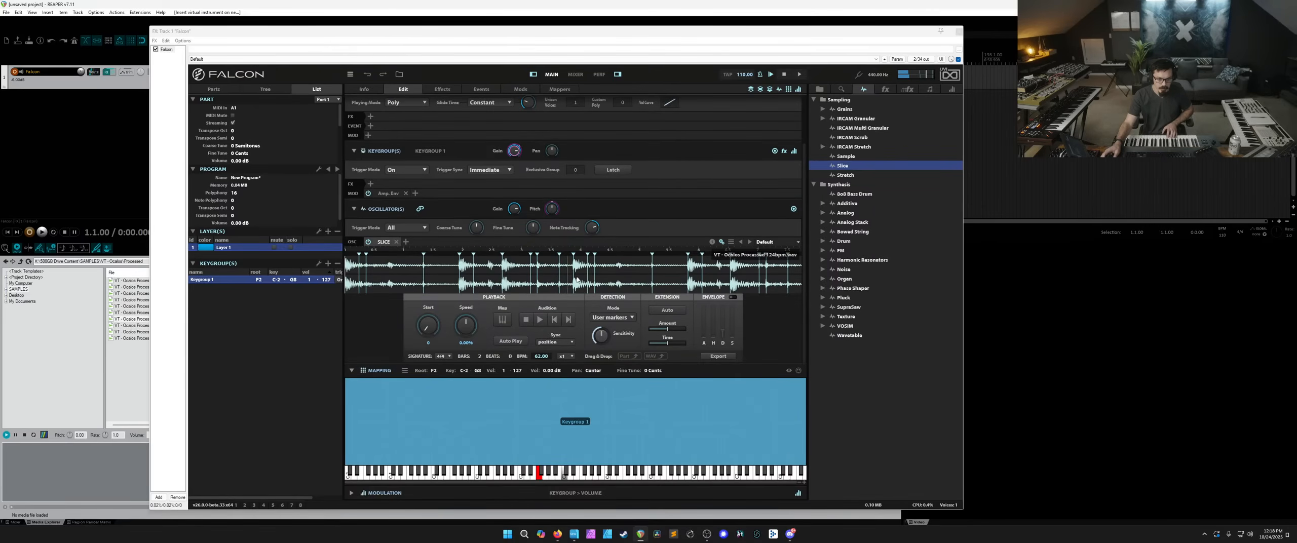
{"action": "left_click", "coordinate": [502, 319]}
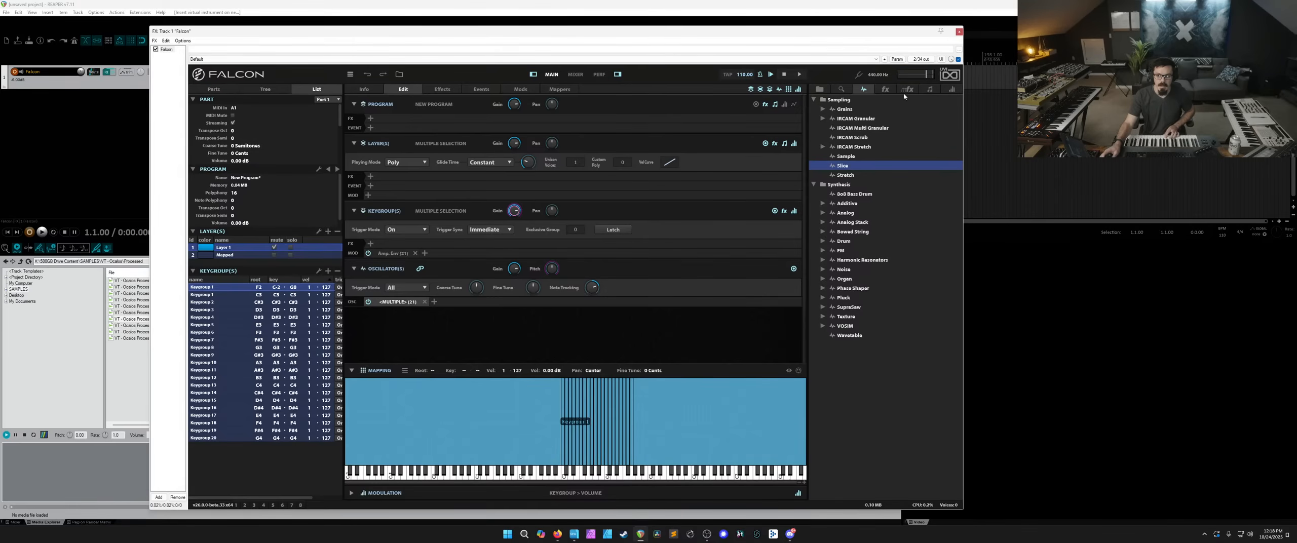
Add the Slice Remixer script processor to the event slot of the selected layers and look over its lanes.
{"action": "left_click", "coordinate": [929, 89]}
{"action": "scroll", "coordinate": [830, 334], "scroll_direction": "down", "scroll_amount": 5}
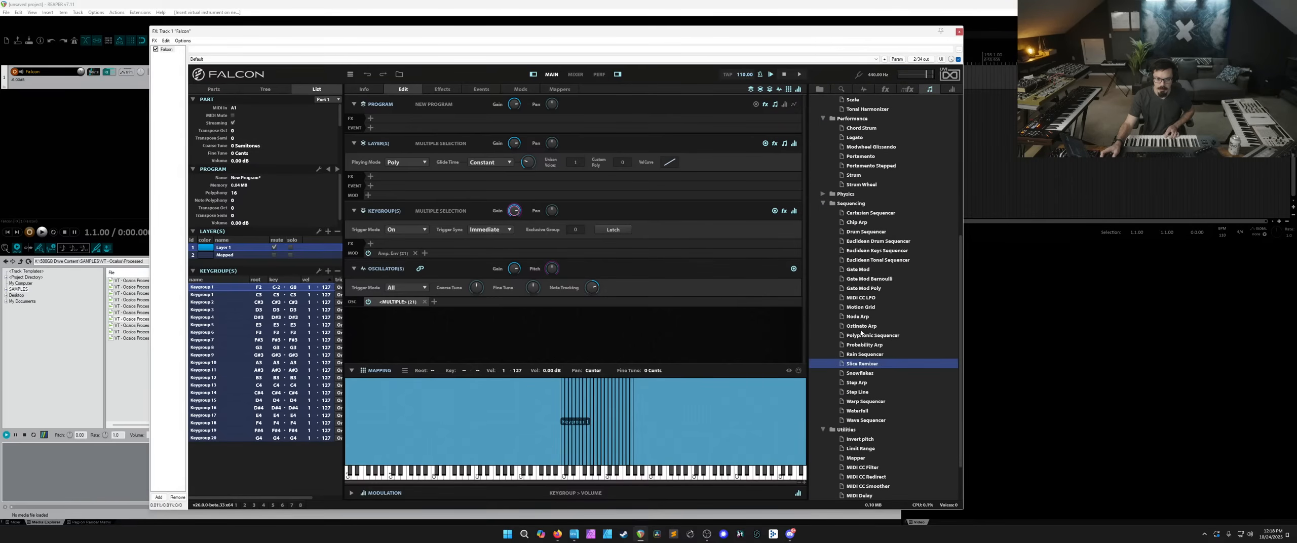
{"action": "left_click_drag", "start_coordinate": [856, 364], "coordinate": [385, 187]}
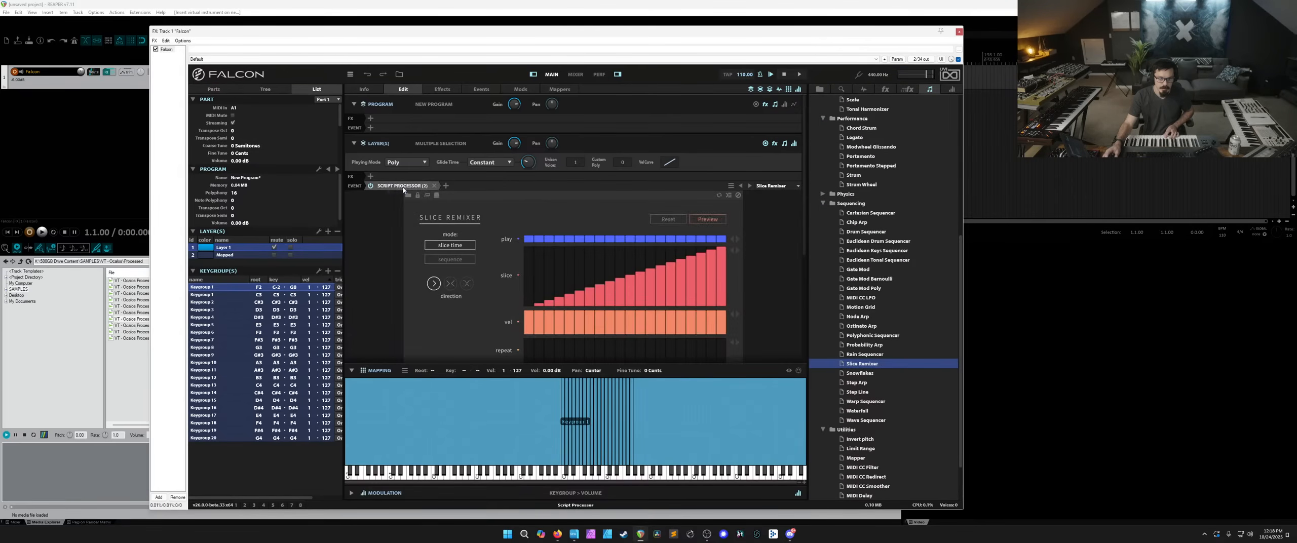
{"action": "scroll", "coordinate": [503, 247], "scroll_direction": "down", "scroll_amount": 3}
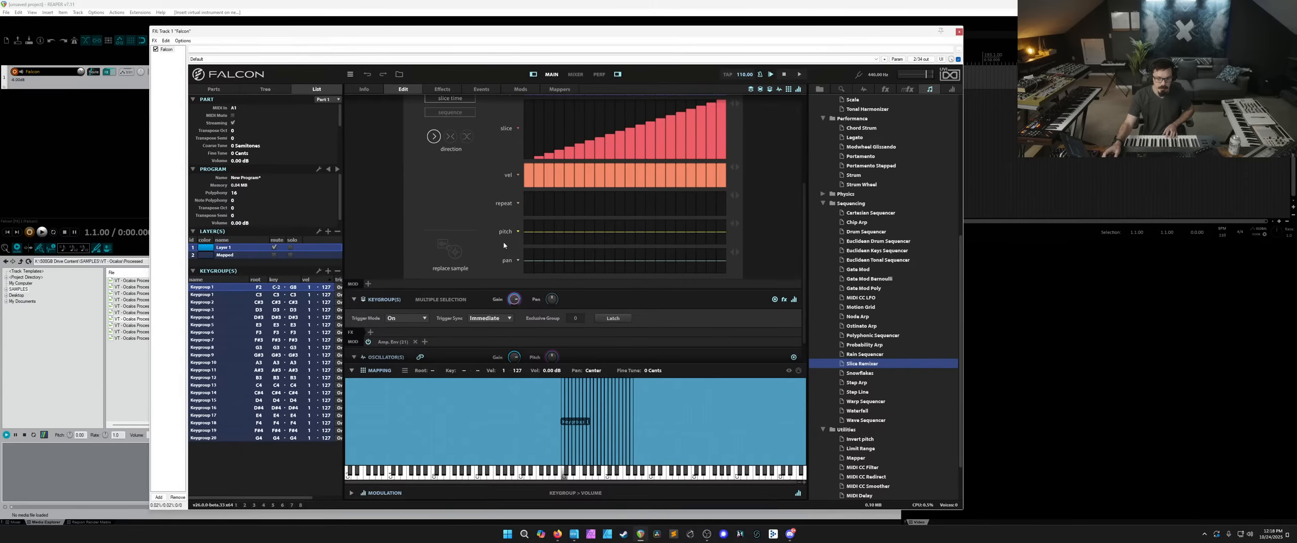
{"action": "scroll", "coordinate": [503, 241], "scroll_direction": "up", "scroll_amount": 3}
Start playback and redraw the Slice Remixer's slice lane as an uneven pattern across all steps.
{"action": "key", "text": "space"}
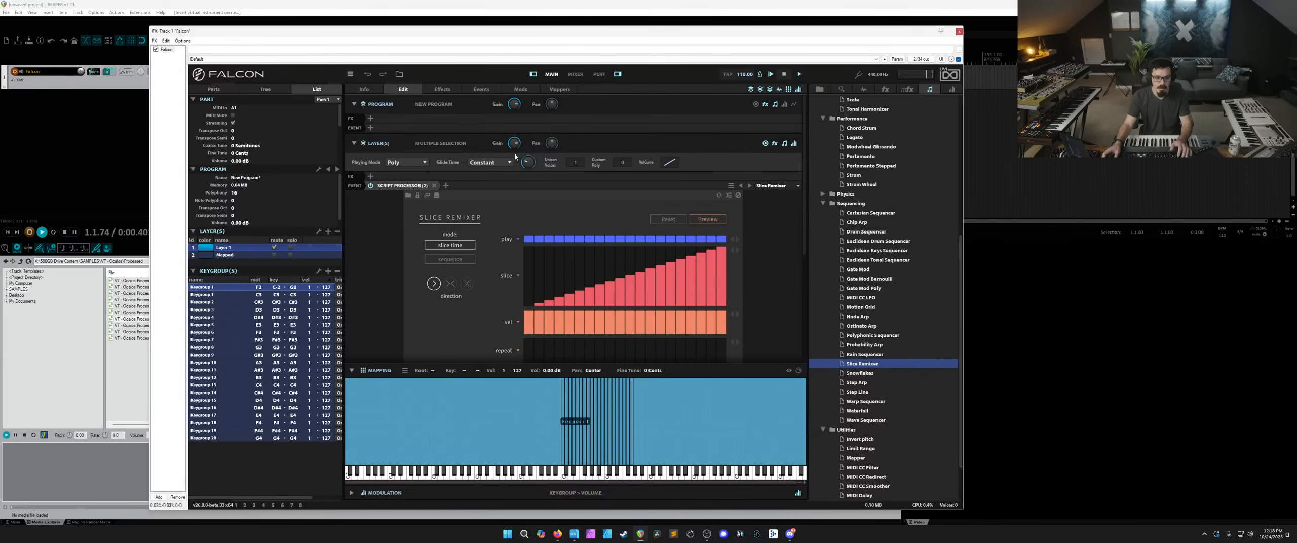
{"action": "mouse_move", "coordinate": [515, 149]}
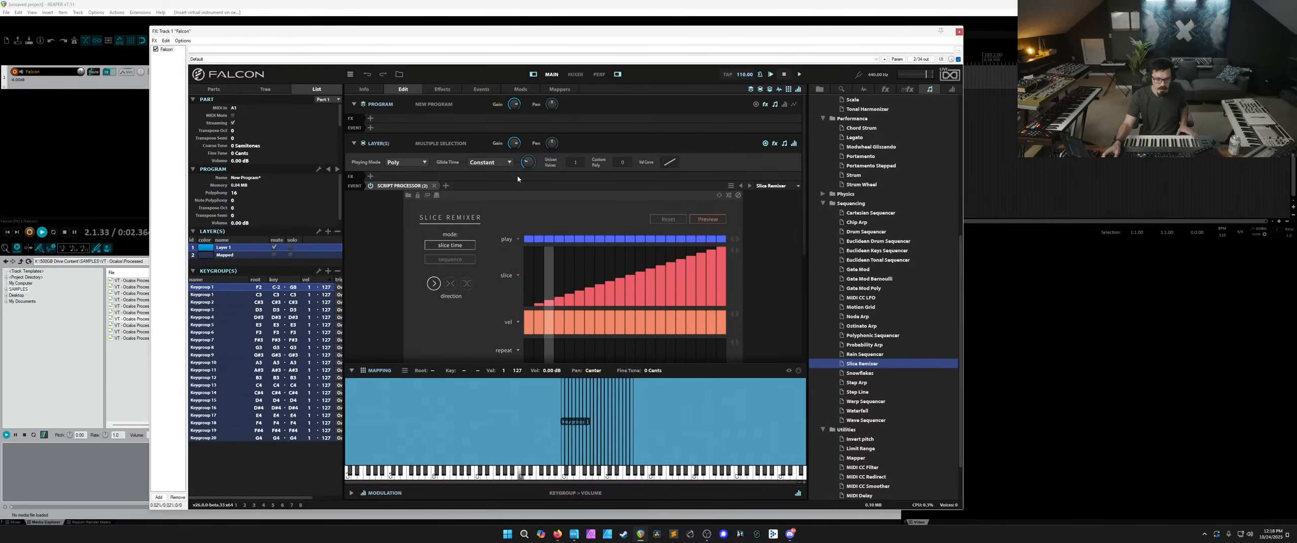
{"action": "scroll", "coordinate": [514, 246], "scroll_direction": "down", "scroll_amount": 3}
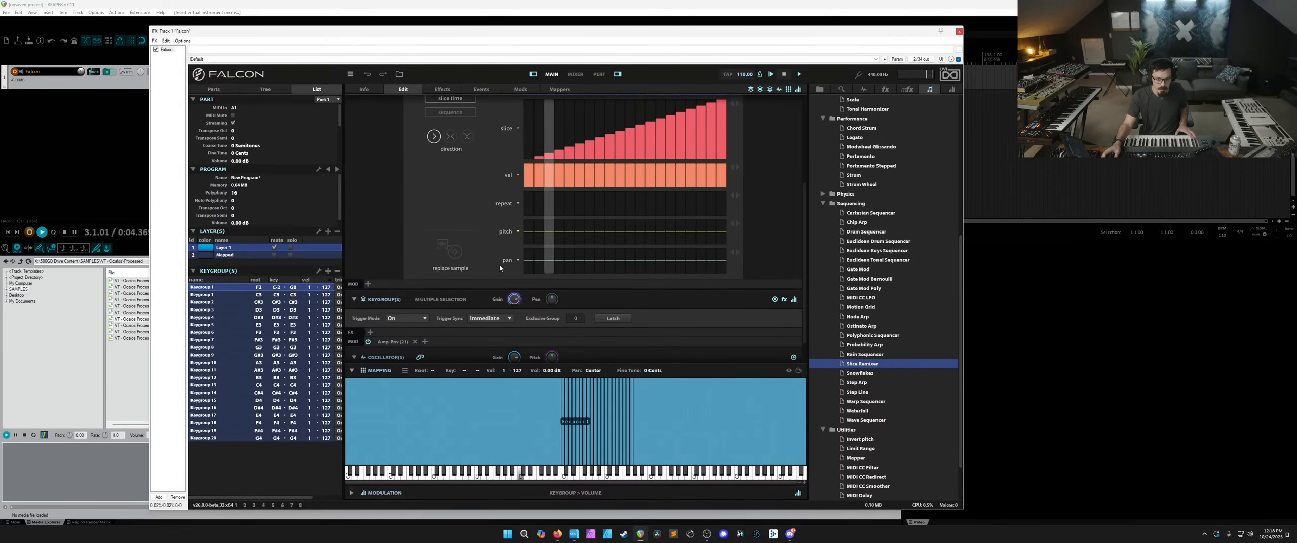
{"action": "scroll", "coordinate": [534, 160], "scroll_direction": "up", "scroll_amount": 1}
{"action": "mouse_move", "coordinate": [543, 177]}
{"action": "left_mouse_down"}
{"action": "mouse_move", "coordinate": [645, 197]}
{"action": "mouse_move", "coordinate": [724, 174]}
{"action": "left_mouse_up"}
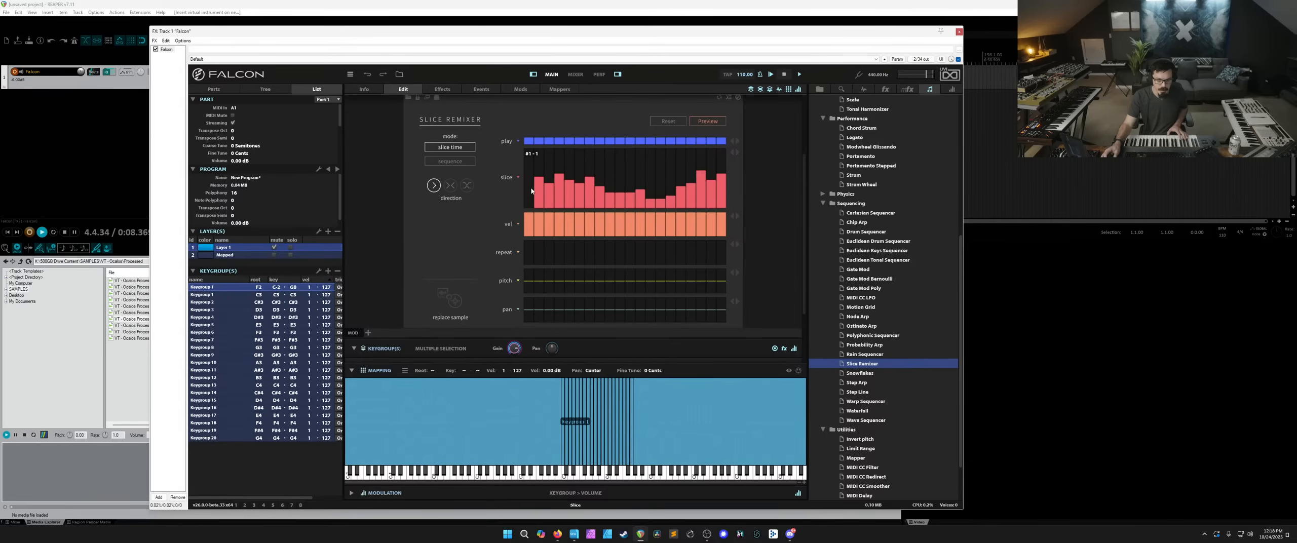
{"action": "left_click", "coordinate": [530, 181]}
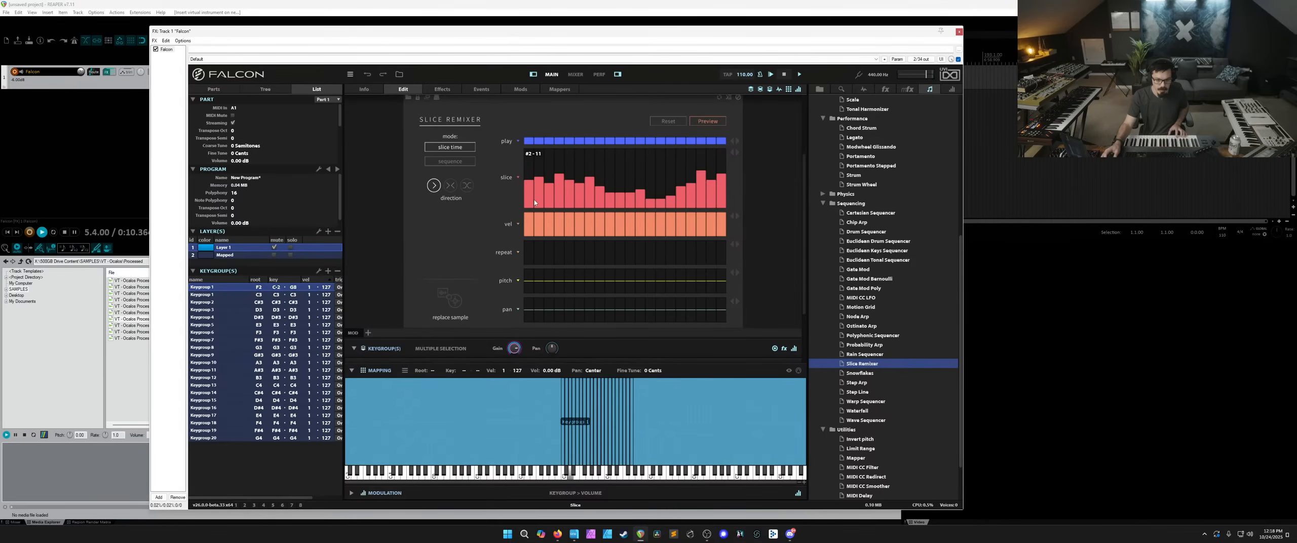
{"action": "left_click", "coordinate": [583, 348]}
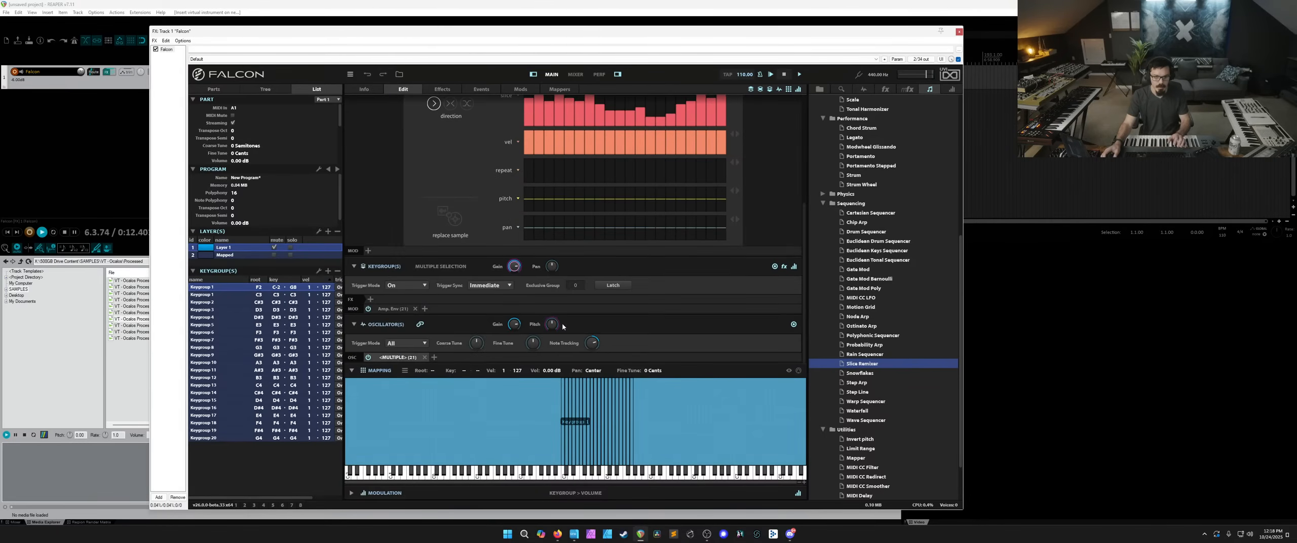
{"action": "scroll", "coordinate": [447, 263], "scroll_direction": "up", "scroll_amount": 5}
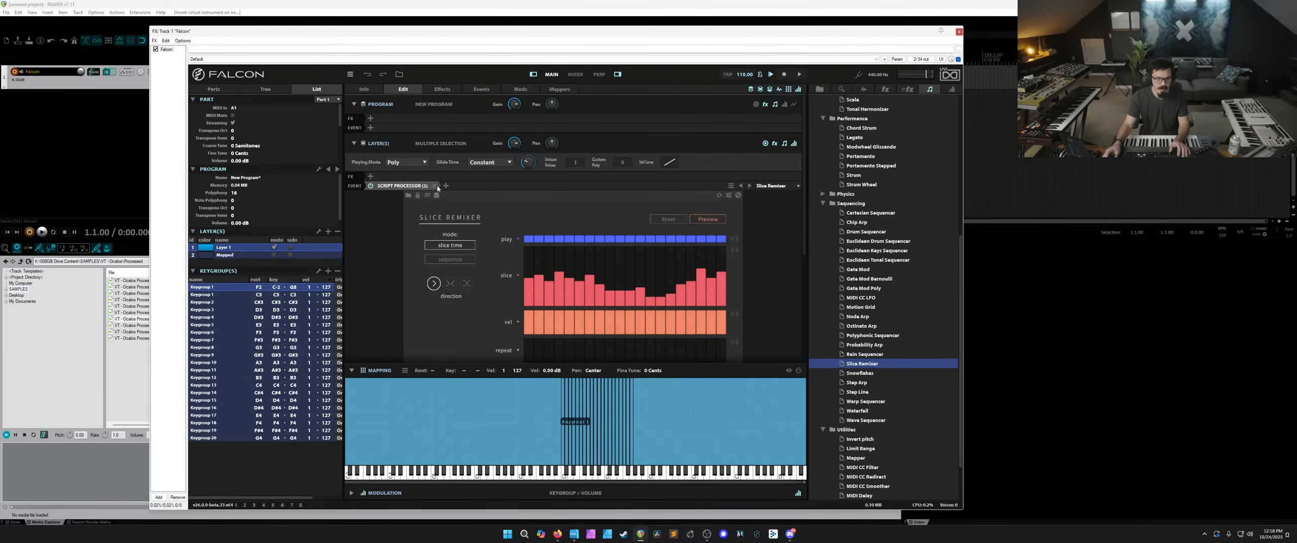
Remove the Slice Remixer, the amp envelopes and the oscillators from the selected layers and keygroups.
{"action": "left_click", "coordinate": [434, 186]}
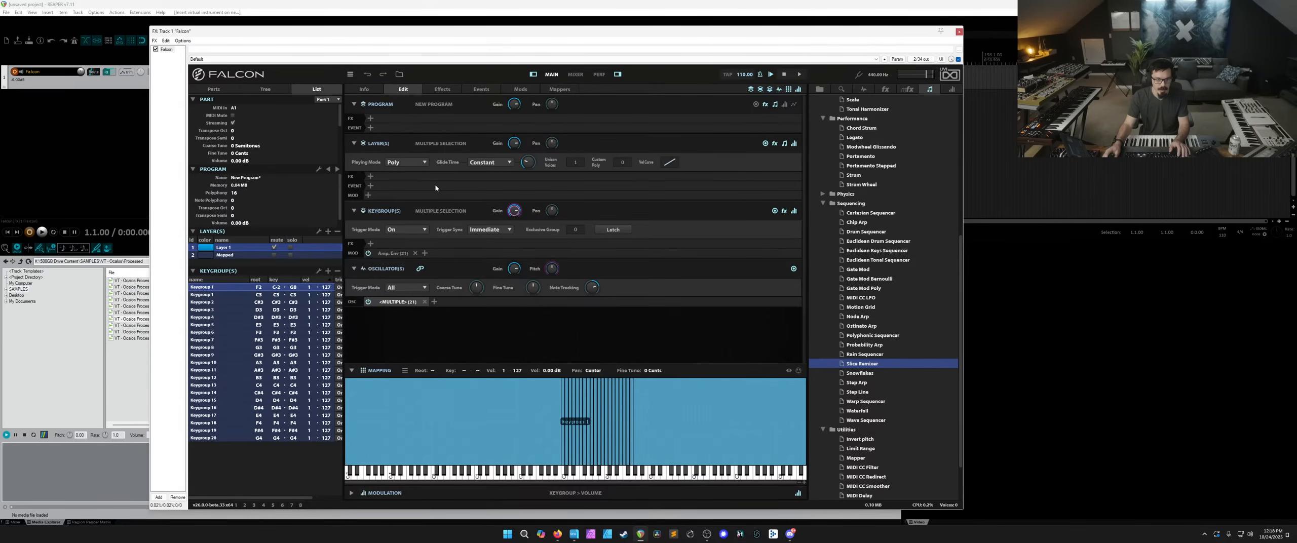
{"action": "left_click", "coordinate": [416, 253]}
{"action": "left_click", "coordinate": [415, 253]}
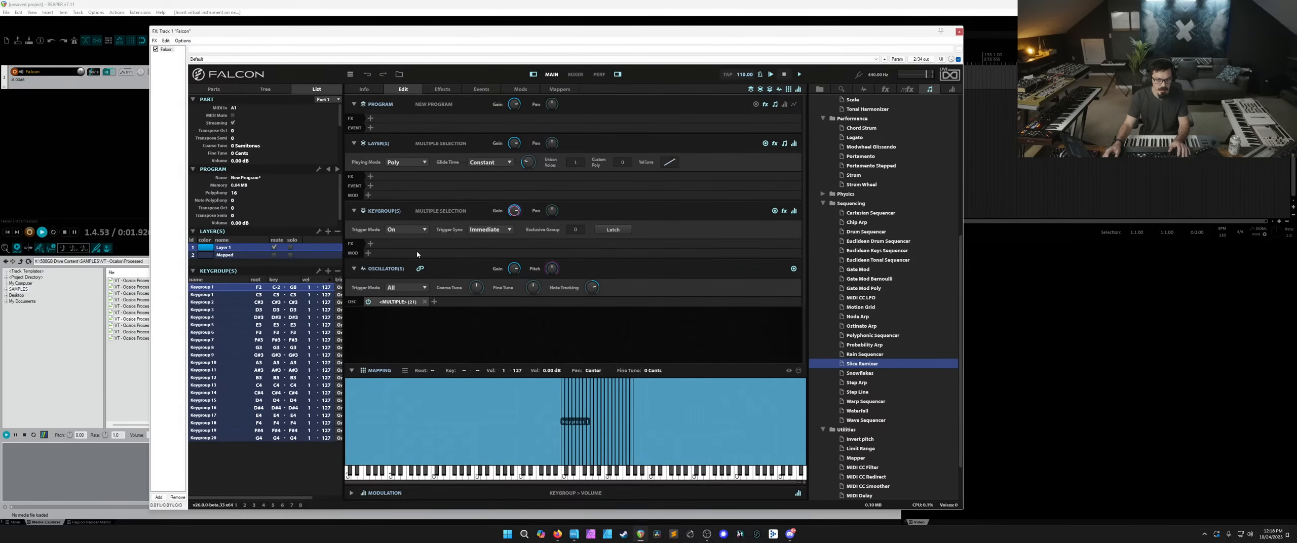
{"action": "left_click", "coordinate": [424, 302]}
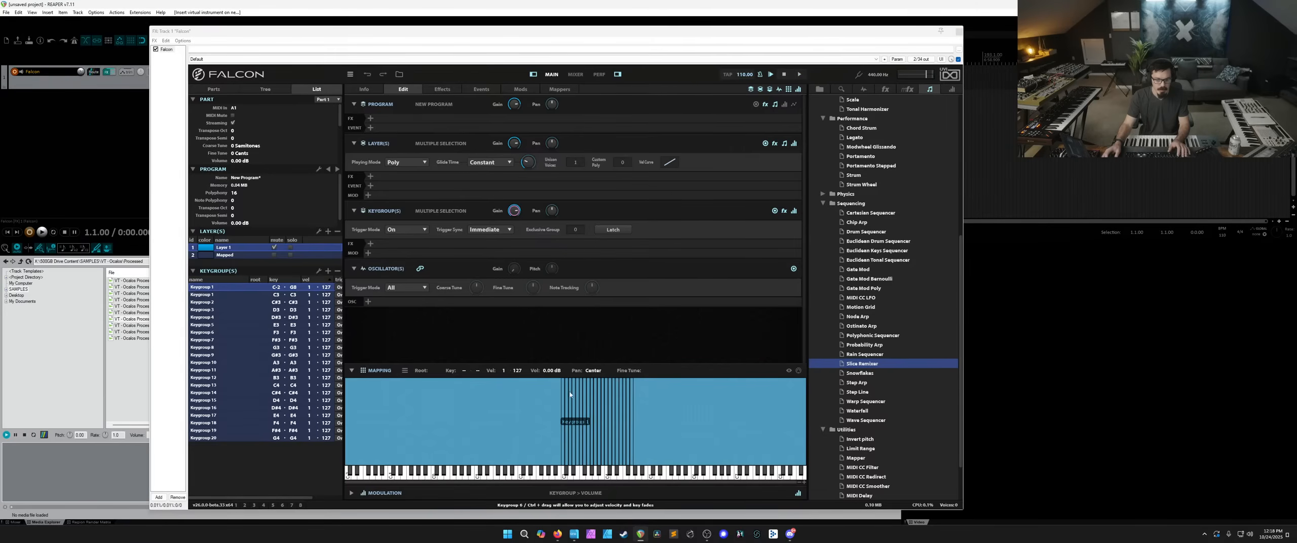
Delete the full-range keygroup and create a new one with an empty Slice oscillator.
{"action": "left_click", "coordinate": [719, 420]}
{"action": "key", "text": "Delete"}
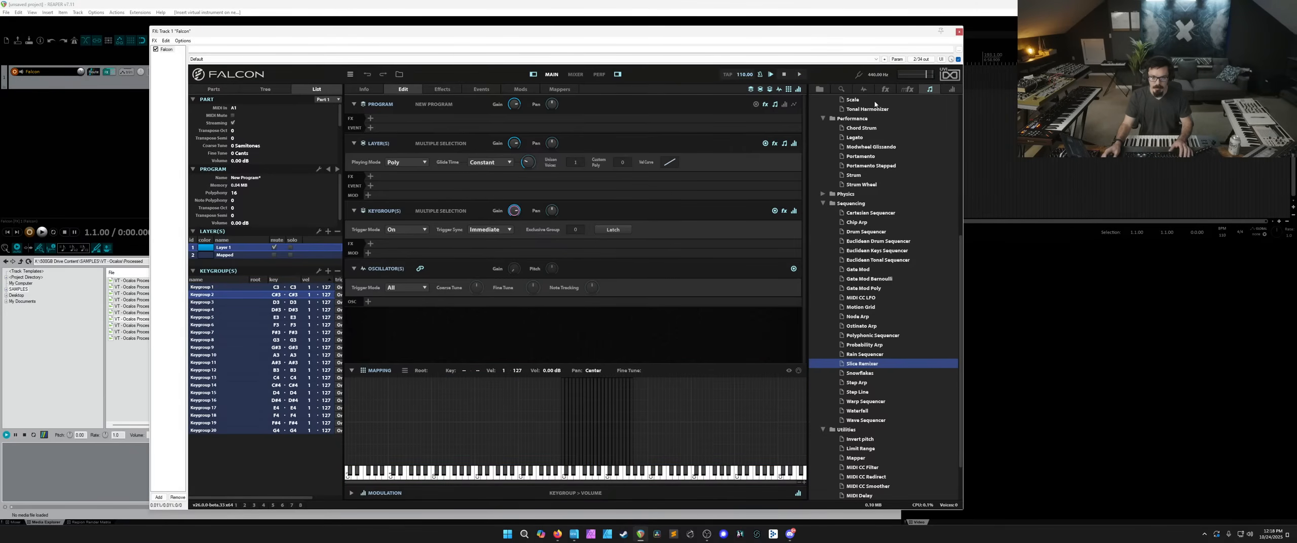
{"action": "left_click", "coordinate": [865, 93]}
{"action": "left_click_drag", "start_coordinate": [842, 166], "coordinate": [532, 384]}
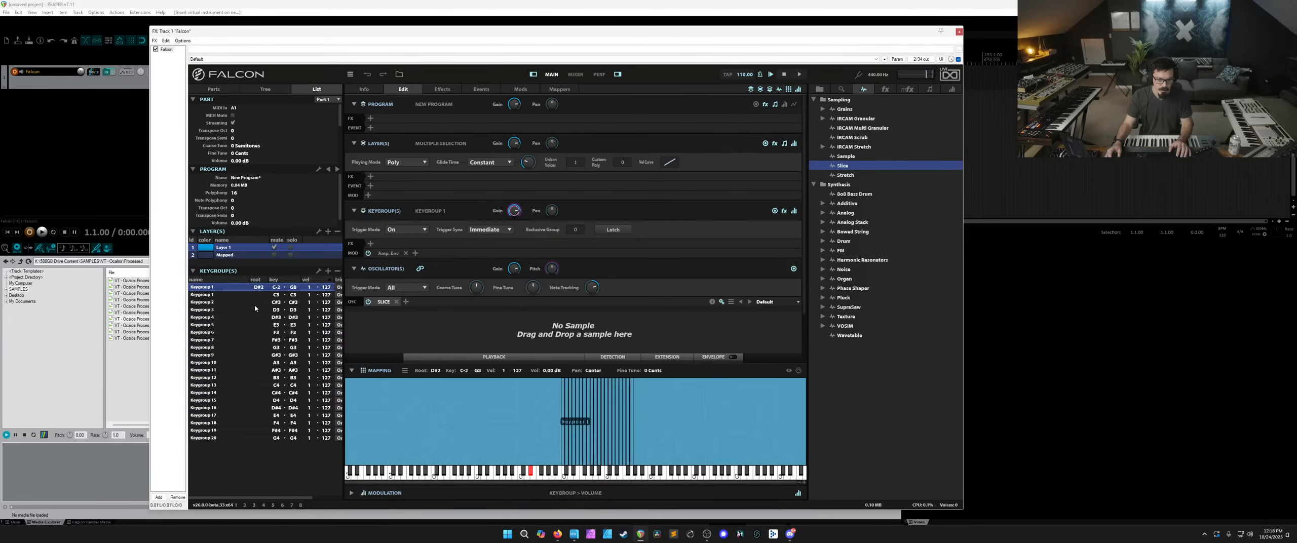
Replace the part's contents with a new empty program.
{"action": "left_click", "coordinate": [227, 90]}
{"action": "right_click", "coordinate": [254, 128]}
{"action": "left_click", "coordinate": [239, 181]}
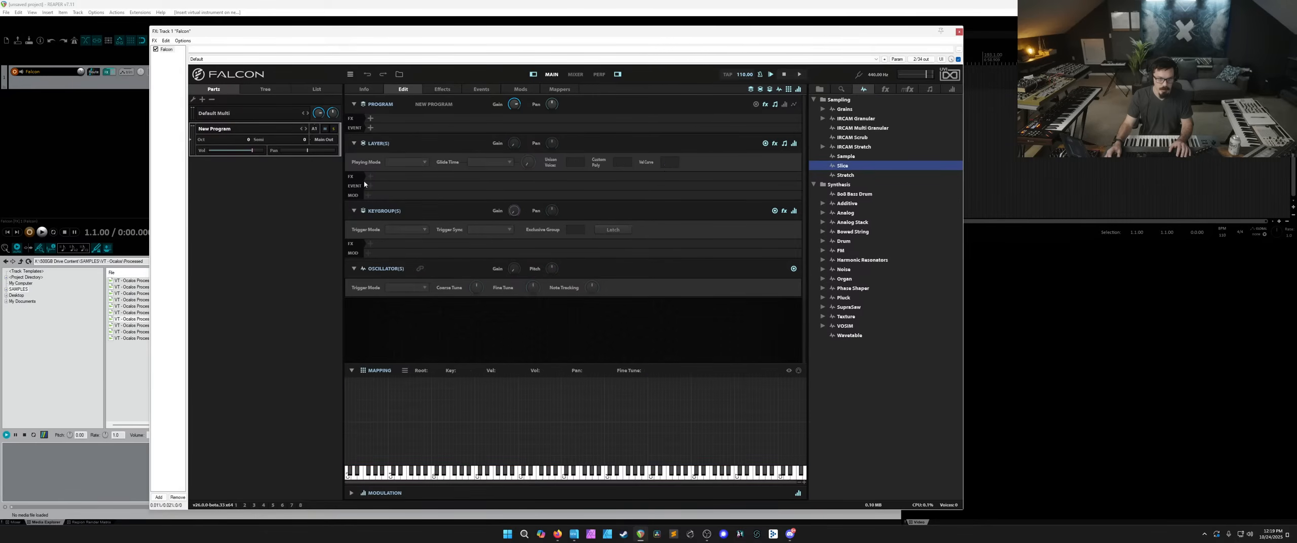
Add a Slice oscillator to the empty program and load the VT - Oculus Processed loop into it.
{"action": "left_click_drag", "start_coordinate": [843, 165], "coordinate": [508, 384]}
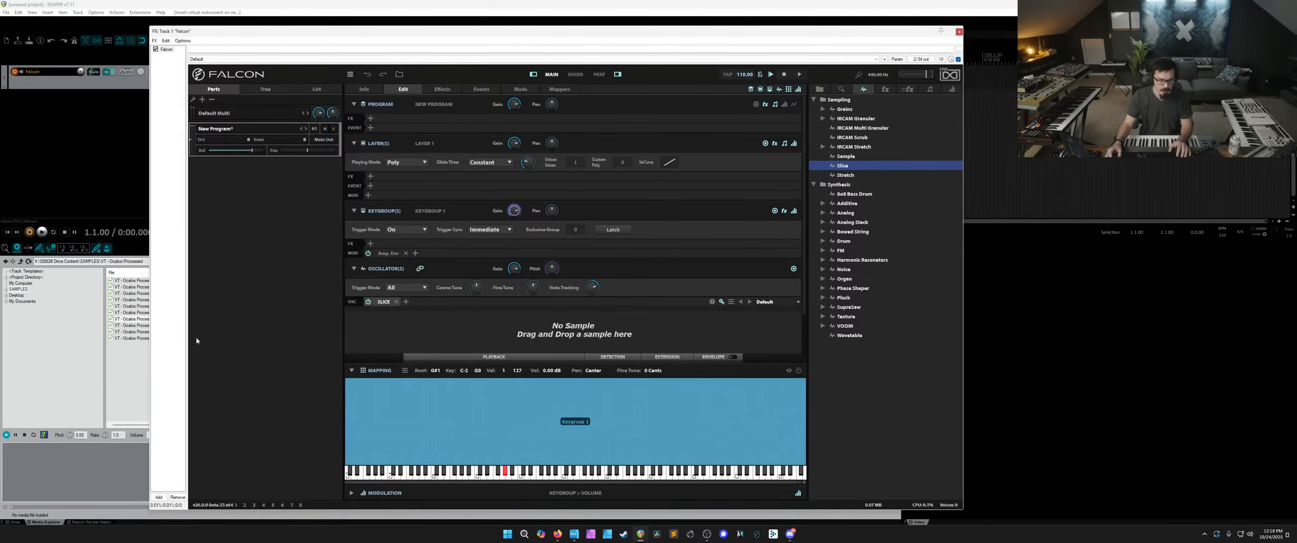
{"action": "left_click_drag", "start_coordinate": [136, 327], "coordinate": [431, 414]}
{"action": "left_click_drag", "start_coordinate": [501, 388], "coordinate": [503, 389]}
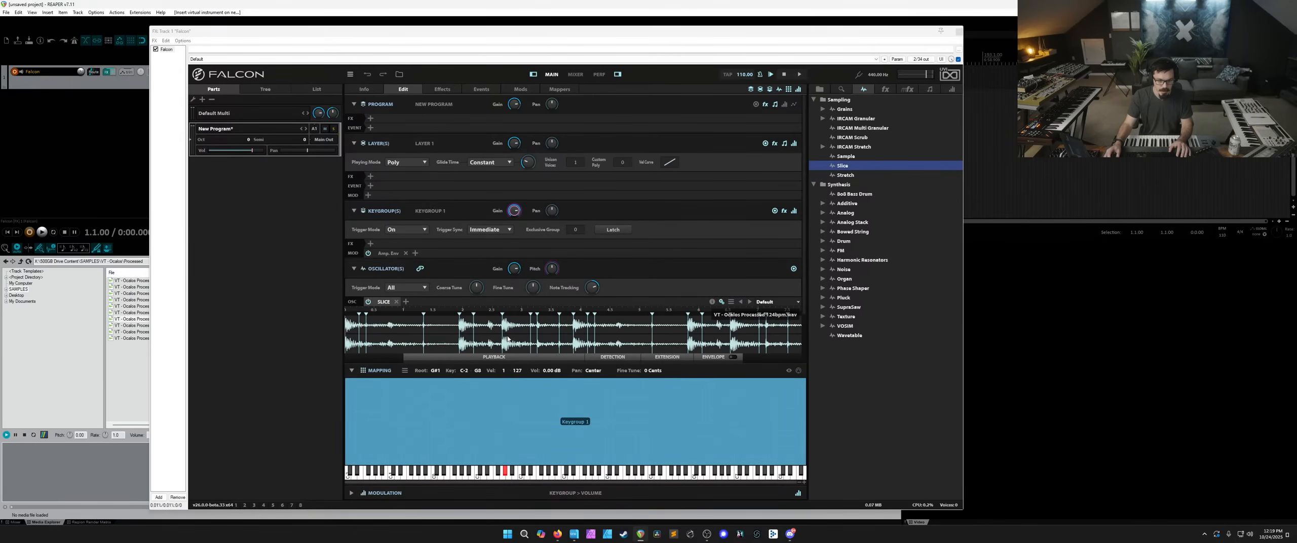
Add the Slice Remixer script from the Sequencing event processors to the layer's event slot.
{"action": "left_click", "coordinate": [929, 89]}
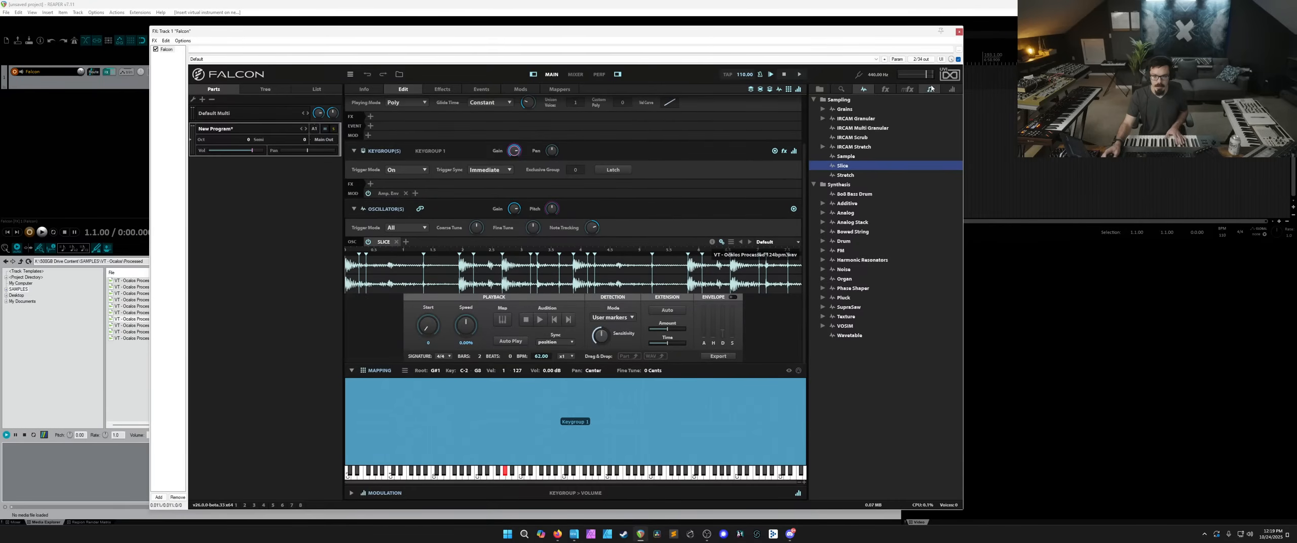
{"action": "scroll", "coordinate": [875, 365], "scroll_direction": "down", "scroll_amount": 5}
{"action": "left_click_drag", "start_coordinate": [876, 364], "coordinate": [411, 136]}
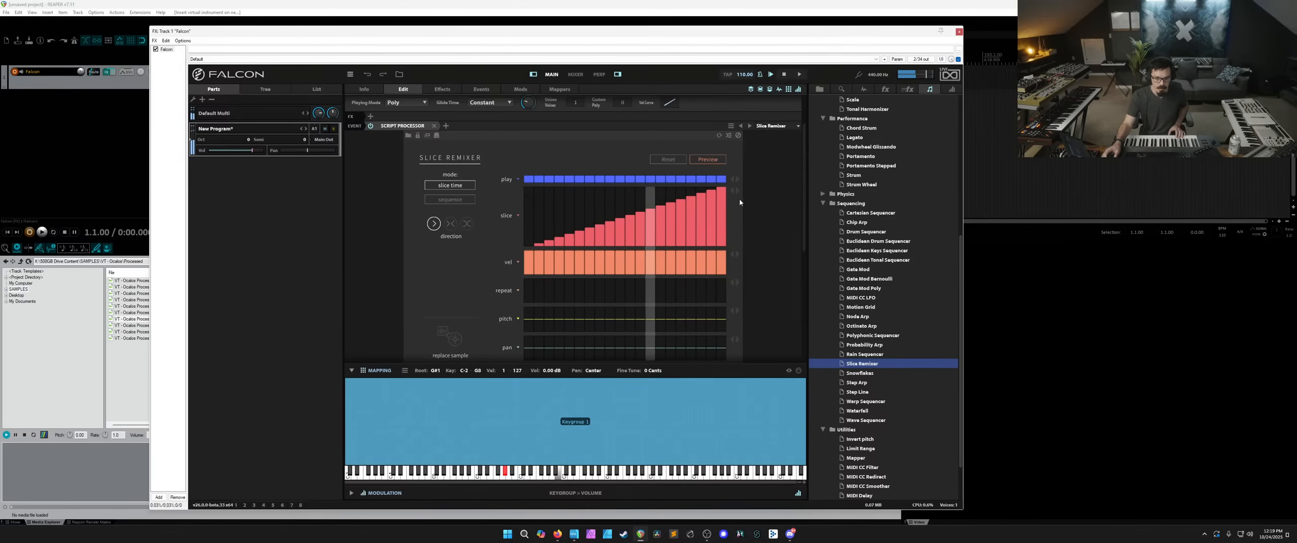
Draw irregular slice order, velocity, repeat, pitch and pan patterns across the steps of the Slice Remixer.
{"action": "mouse_move", "coordinate": [528, 216]}
{"action": "left_mouse_down"}
{"action": "mouse_move", "coordinate": [549, 237]}
{"action": "mouse_move", "coordinate": [646, 220]}
{"action": "mouse_move", "coordinate": [718, 227]}
{"action": "mouse_move", "coordinate": [550, 203]}
{"action": "mouse_move", "coordinate": [699, 242]}
{"action": "left_mouse_up"}
{"action": "left_click_drag", "start_coordinate": [537, 272], "coordinate": [724, 253]}
{"action": "left_click_drag", "start_coordinate": [537, 299], "coordinate": [545, 298]}
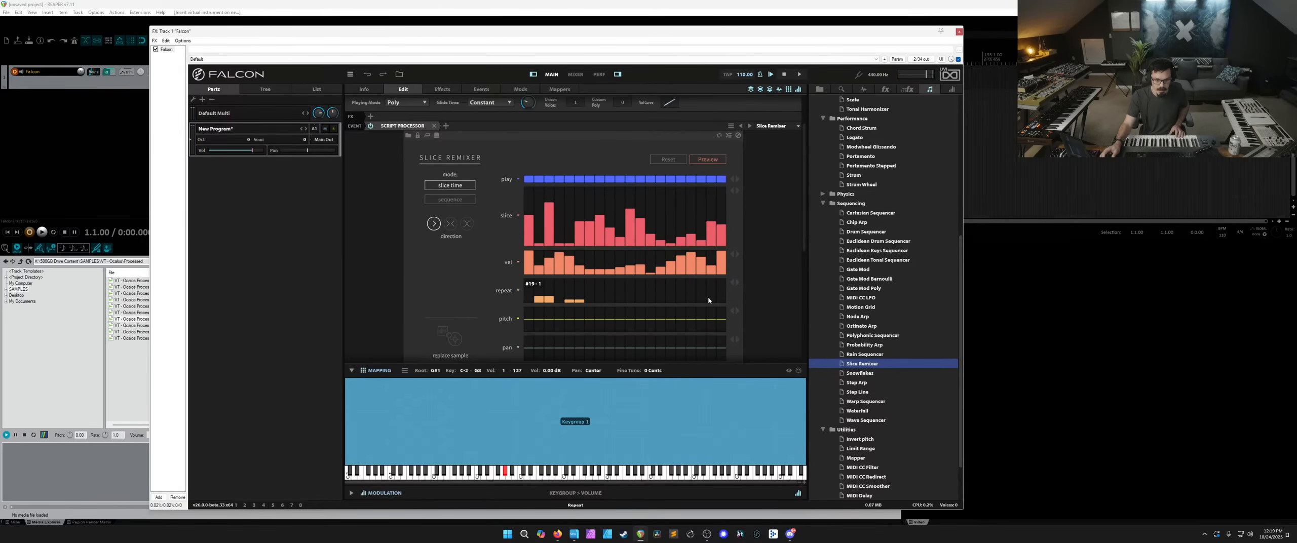
{"action": "mouse_move", "coordinate": [564, 318]}
{"action": "left_mouse_down"}
{"action": "mouse_move", "coordinate": [683, 325]}
{"action": "mouse_move", "coordinate": [725, 310]}
{"action": "left_mouse_up"}
{"action": "scroll", "coordinate": [744, 299], "scroll_direction": "down", "scroll_amount": 3}
{"action": "left_click_drag", "start_coordinate": [539, 256], "coordinate": [721, 245]}
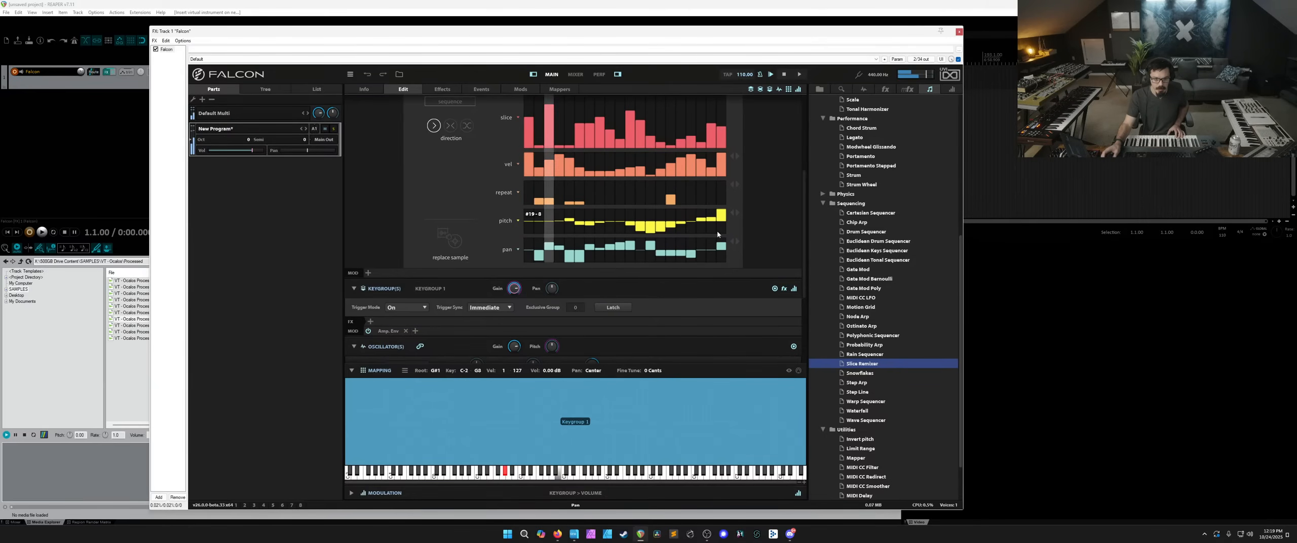
{"action": "scroll", "coordinate": [727, 225], "scroll_direction": "up", "scroll_amount": 3}
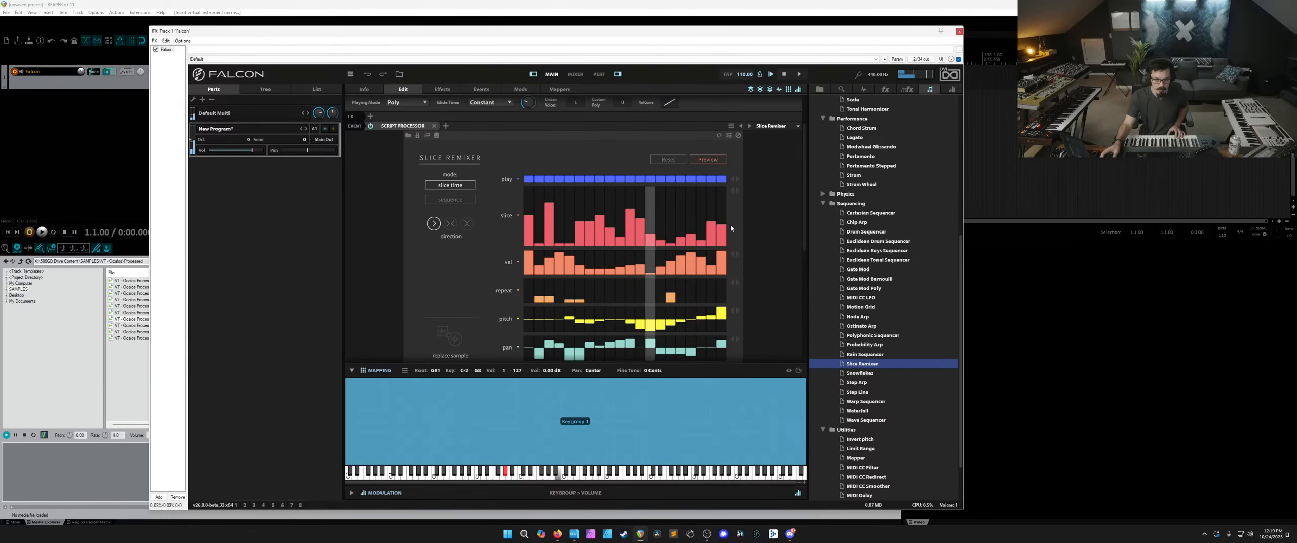
{"action": "scroll", "coordinate": [730, 225], "scroll_direction": "down", "scroll_amount": 3}
{"action": "scroll", "coordinate": [729, 225], "scroll_direction": "up", "scroll_amount": 3}
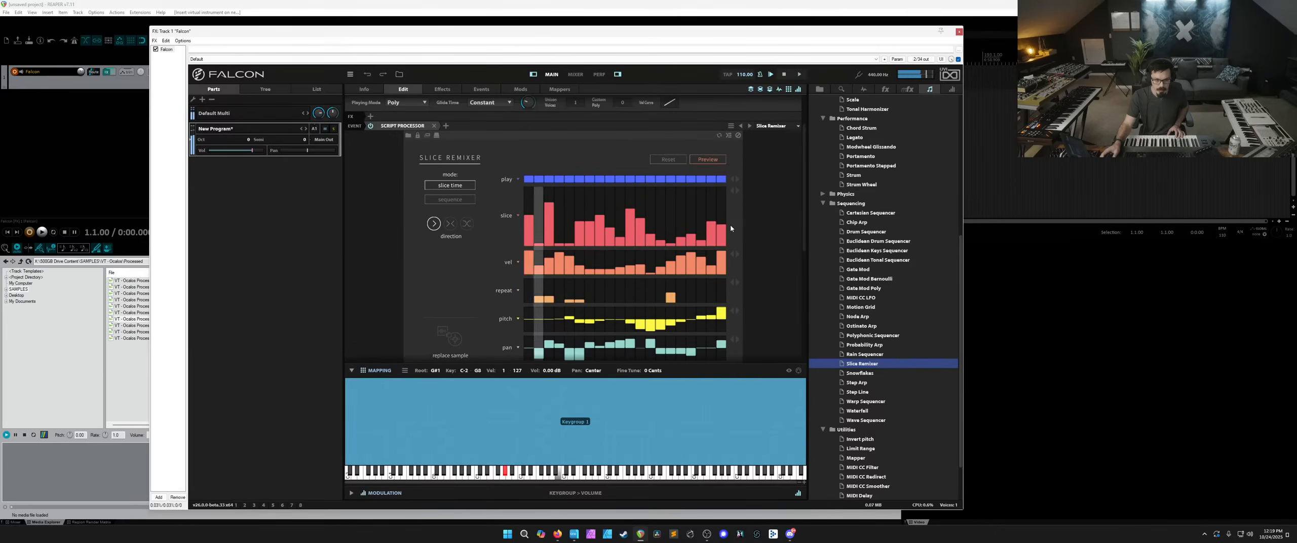
{"action": "scroll", "coordinate": [730, 228], "scroll_direction": "down", "scroll_amount": 2}
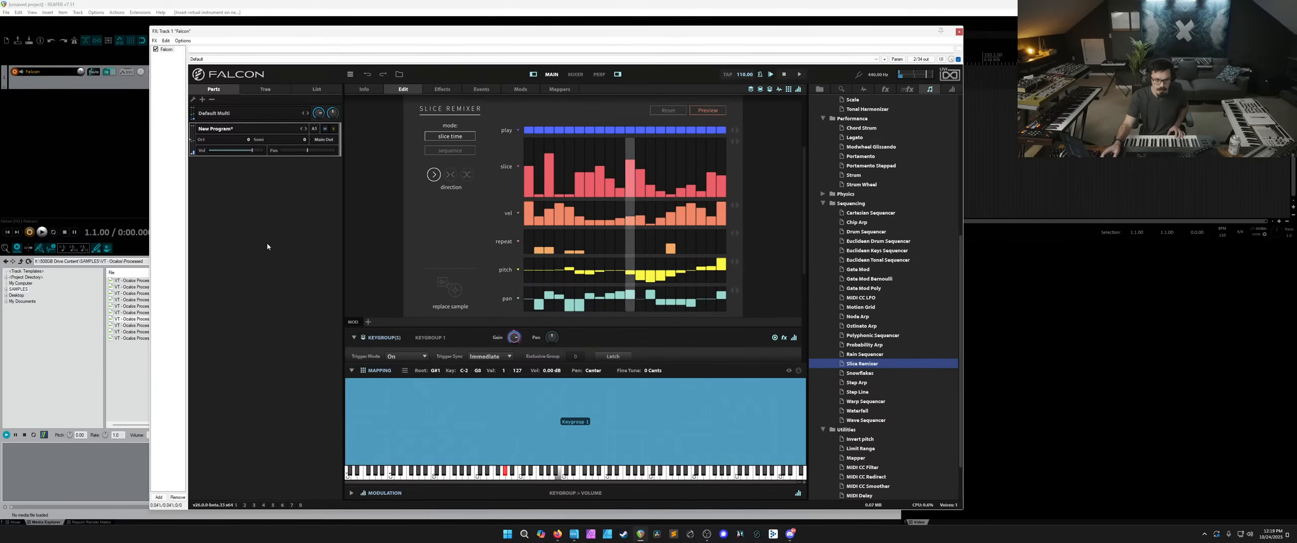
Show REAPER's mixer and adjust the Falcon track's volume fader.
{"action": "left_click", "coordinate": [15, 521]}
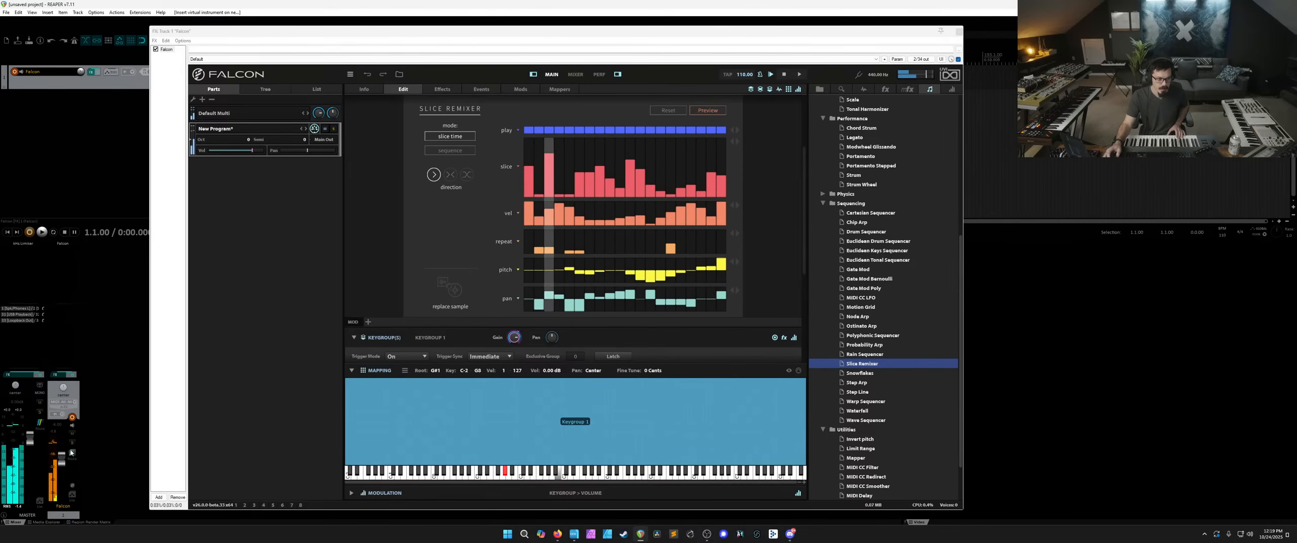
{"action": "left_click_drag", "start_coordinate": [62, 459], "coordinate": [63, 453]}
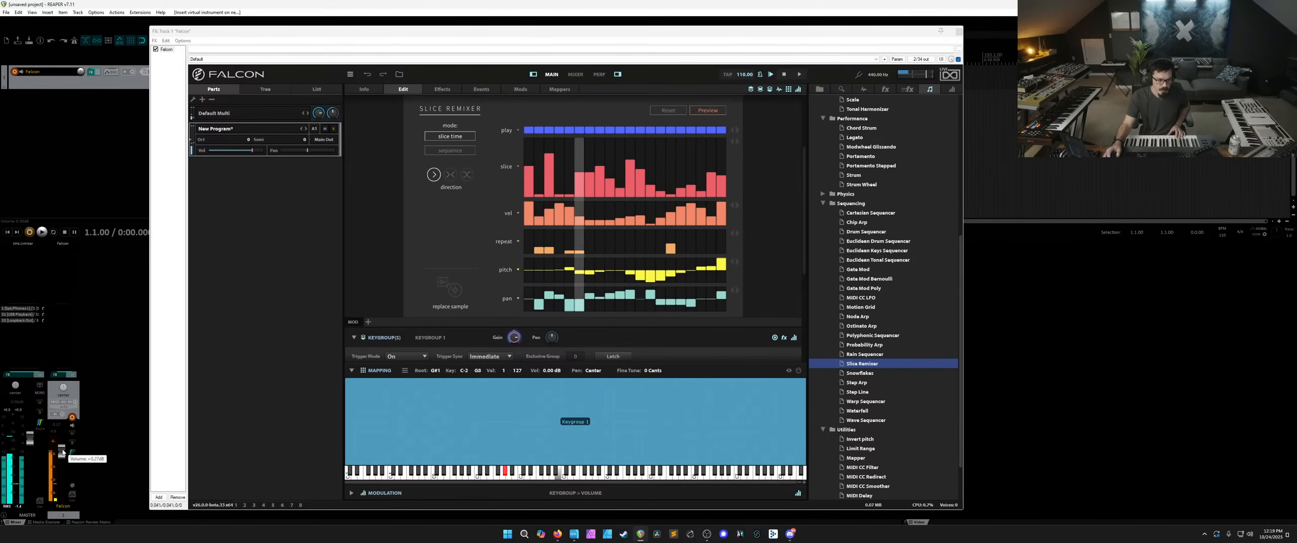
Search all plugins for "cram", insert Cramit on the Falcon track and close the effect window.
{"action": "double_click", "coordinate": [67, 255]}
{"action": "type", "text": "cram"}
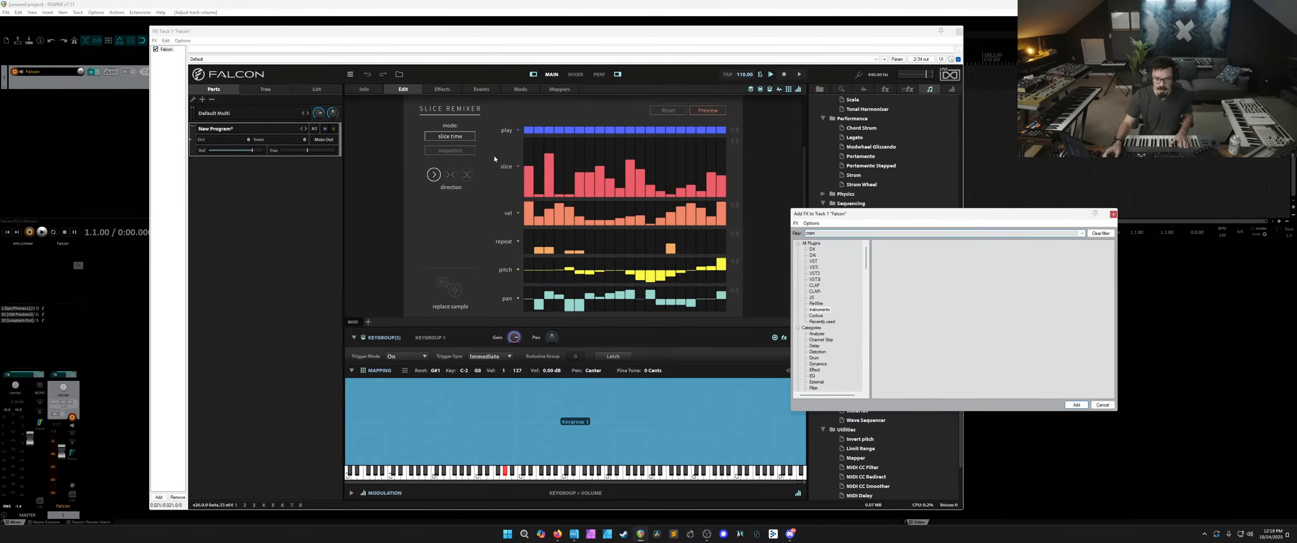
{"action": "left_click", "coordinate": [812, 243]}
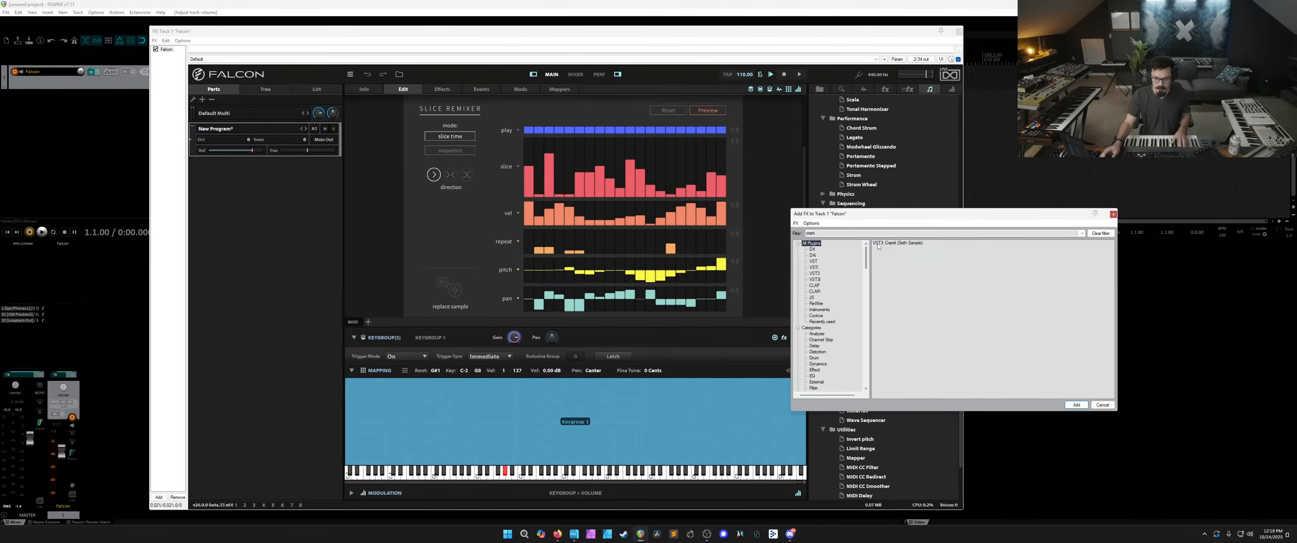
{"action": "double_click", "coordinate": [896, 243]}
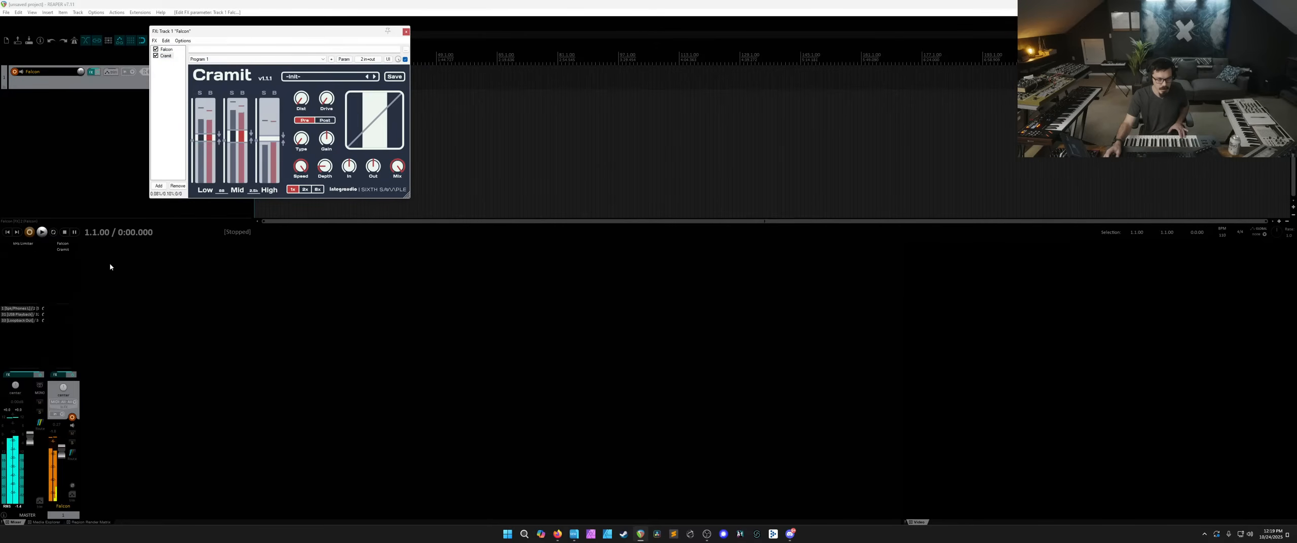
{"action": "left_click", "coordinate": [406, 32]}
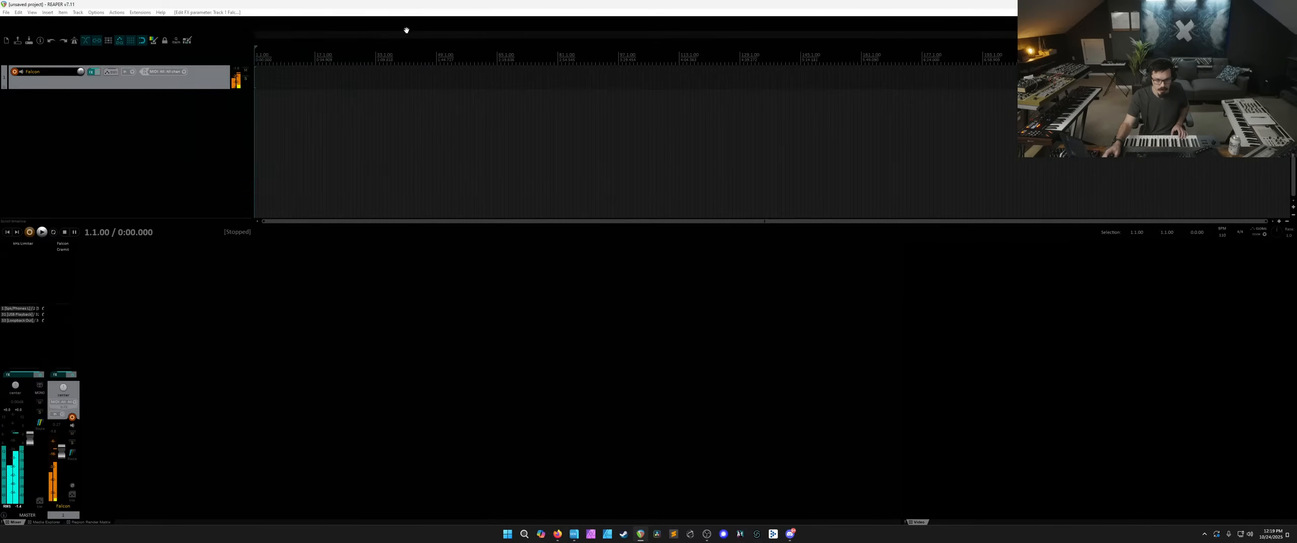
Raise the project tempo to about 168 BPM.
{"action": "scroll", "coordinate": [1224, 239], "scroll_direction": "up", "scroll_amount": 20}
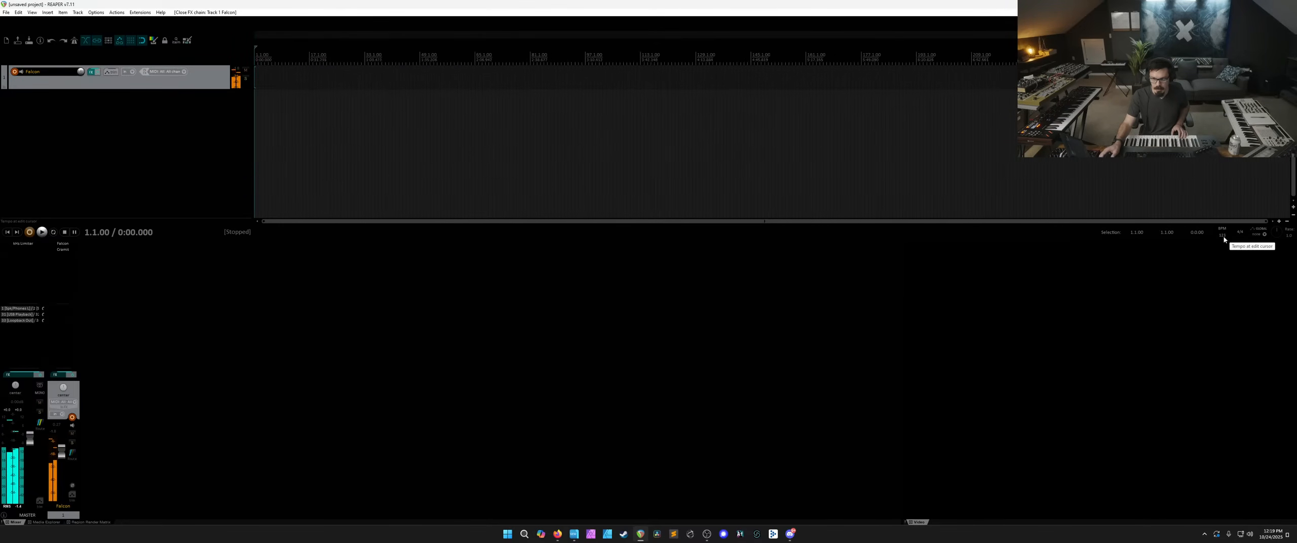
{"action": "scroll", "coordinate": [1223, 239], "scroll_direction": "up", "scroll_amount": 12}
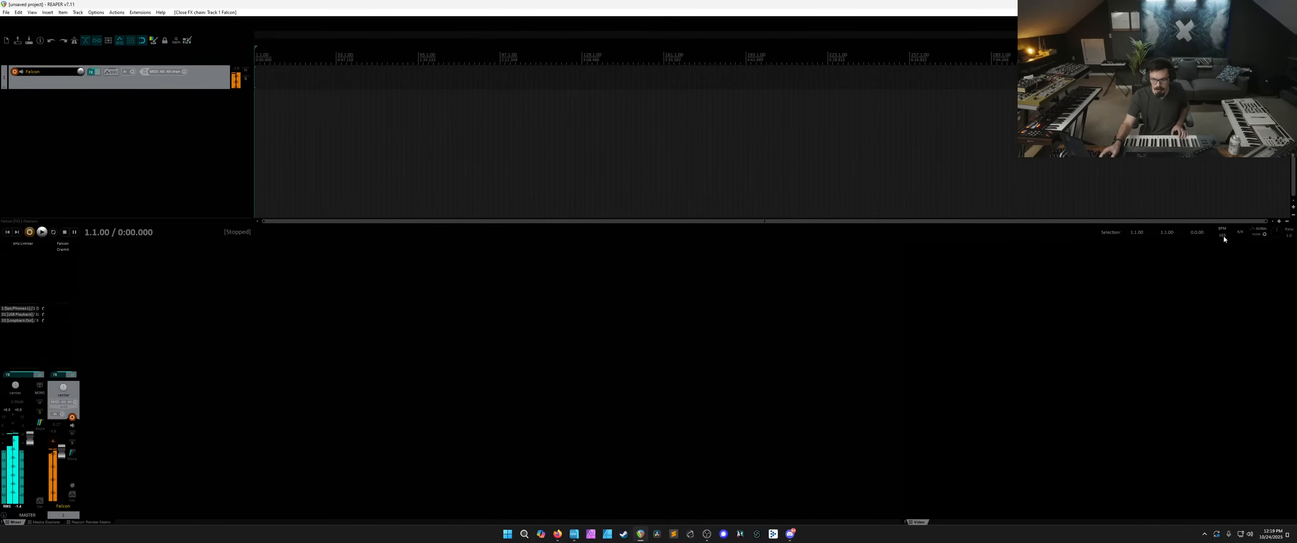
Reopen the Falcon instrument and insert a Phasor from the modulation effects at program level.
{"action": "left_click", "coordinate": [65, 243]}
{"action": "left_click", "coordinate": [709, 66]}
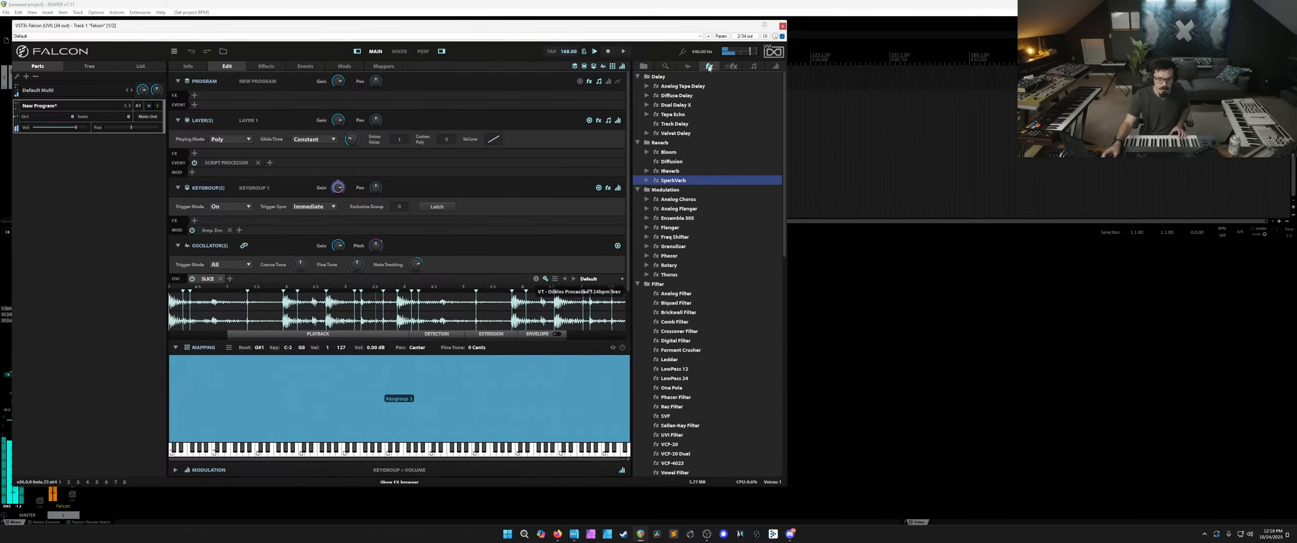
{"action": "scroll", "coordinate": [694, 236], "scroll_direction": "down", "scroll_amount": 3}
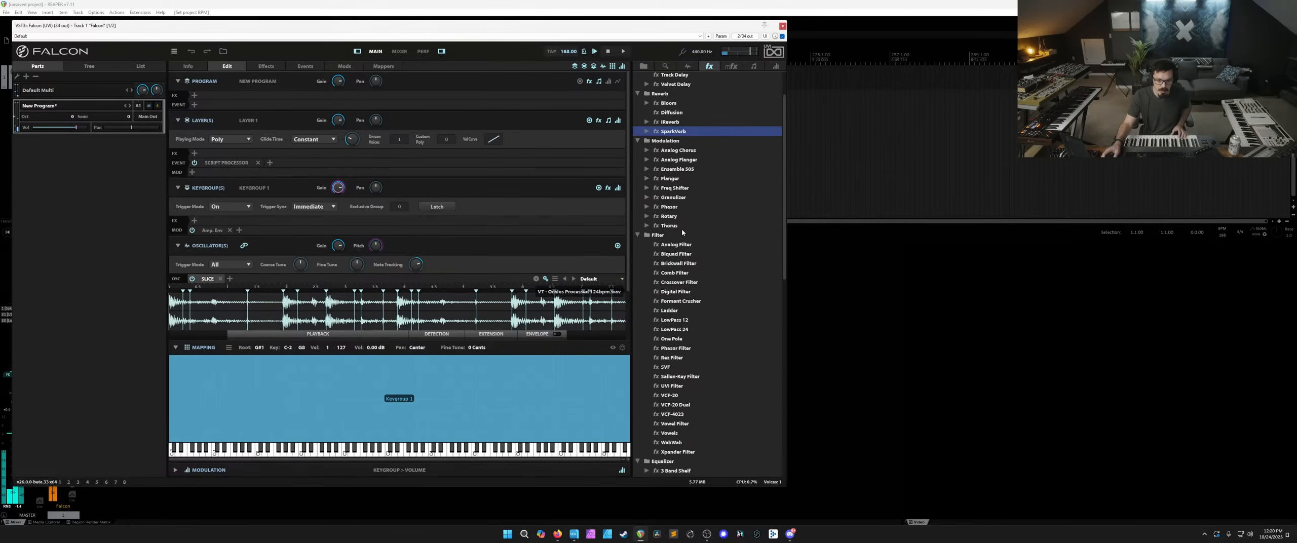
{"action": "left_click_drag", "start_coordinate": [669, 207], "coordinate": [192, 98]}
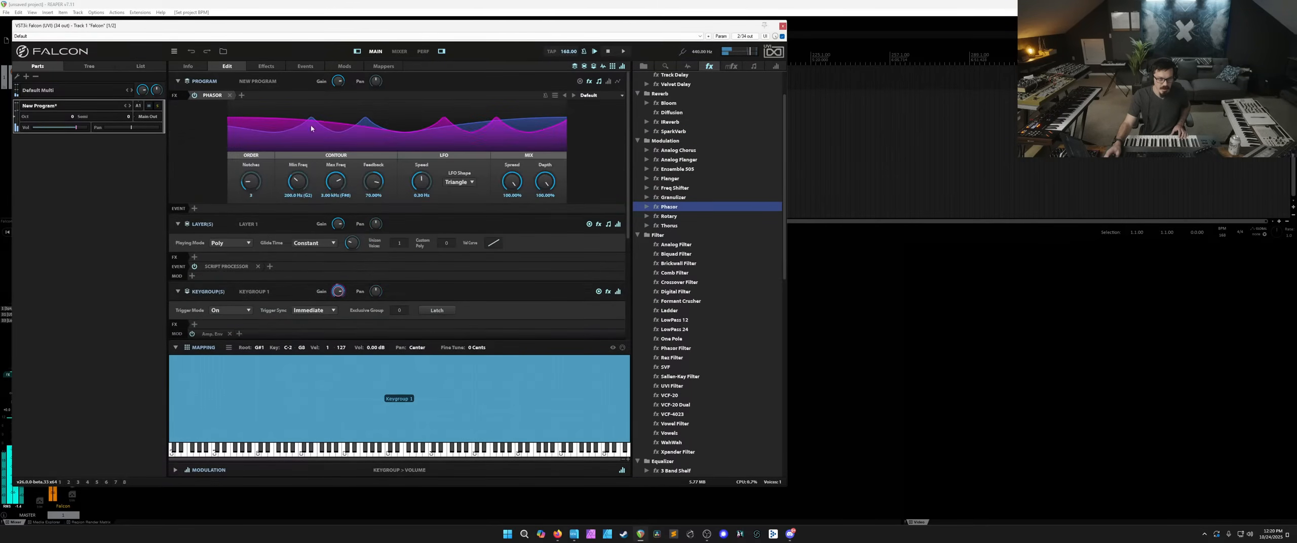
Insert a Tube Amp after the Phasor on the program and adjust its Drive.
{"action": "scroll", "coordinate": [741, 241], "scroll_direction": "down", "scroll_amount": 14}
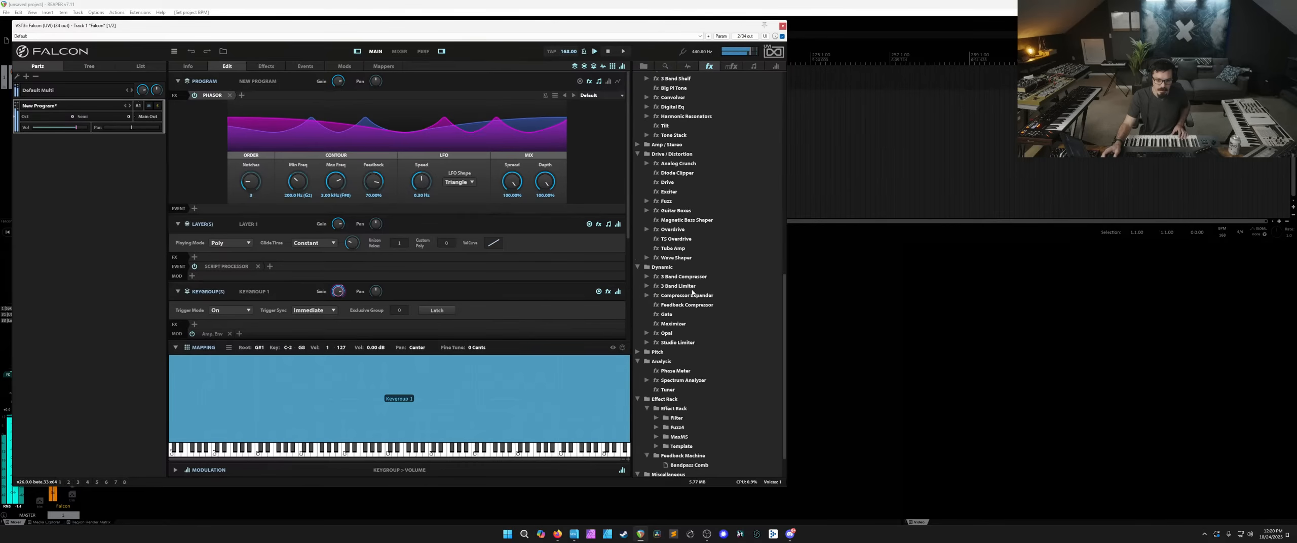
{"action": "left_click_drag", "start_coordinate": [676, 246], "coordinate": [238, 96]}
{"action": "left_click_drag", "start_coordinate": [303, 141], "coordinate": [304, 162]}
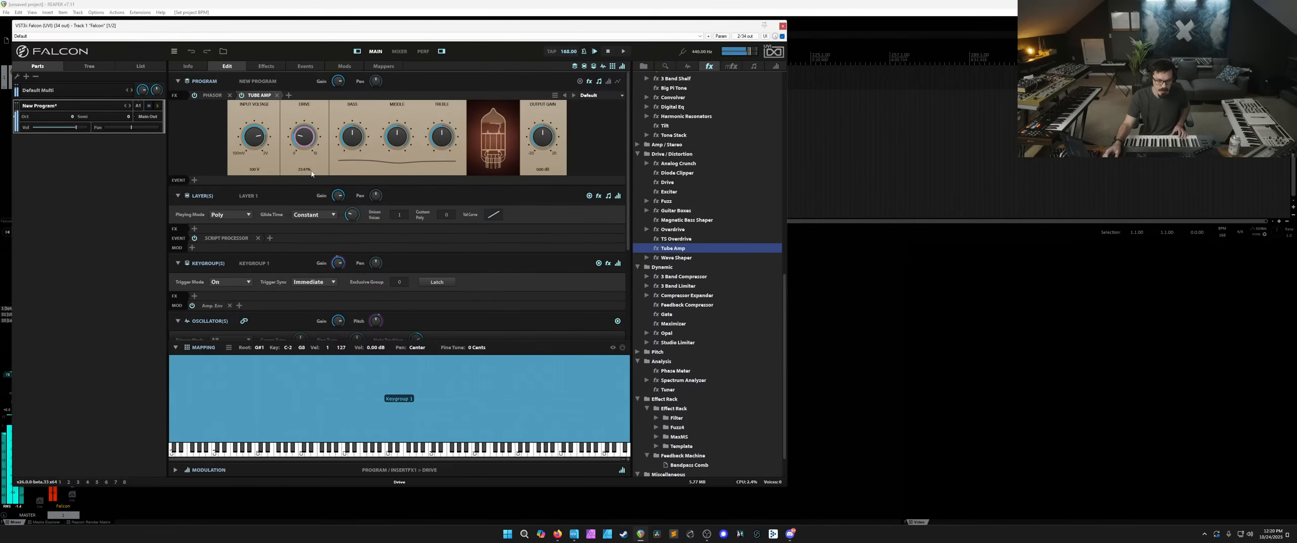
{"action": "scroll", "coordinate": [699, 149], "scroll_direction": "up", "scroll_amount": 7}
{"action": "scroll", "coordinate": [699, 146], "scroll_direction": "up", "scroll_amount": 8}
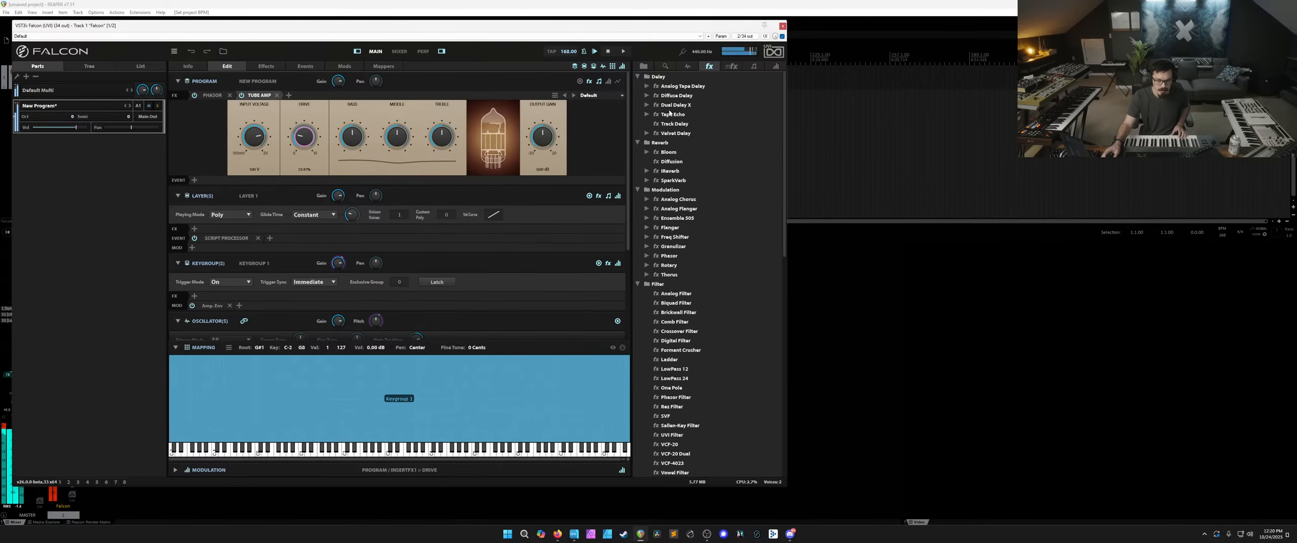
Remove Cramit from the track and replace the part's contents with a new empty program.
{"action": "left_click_drag", "start_coordinate": [719, 25], "coordinate": [1029, 44]}
{"action": "left_click", "coordinate": [63, 249], "text": "alt"}
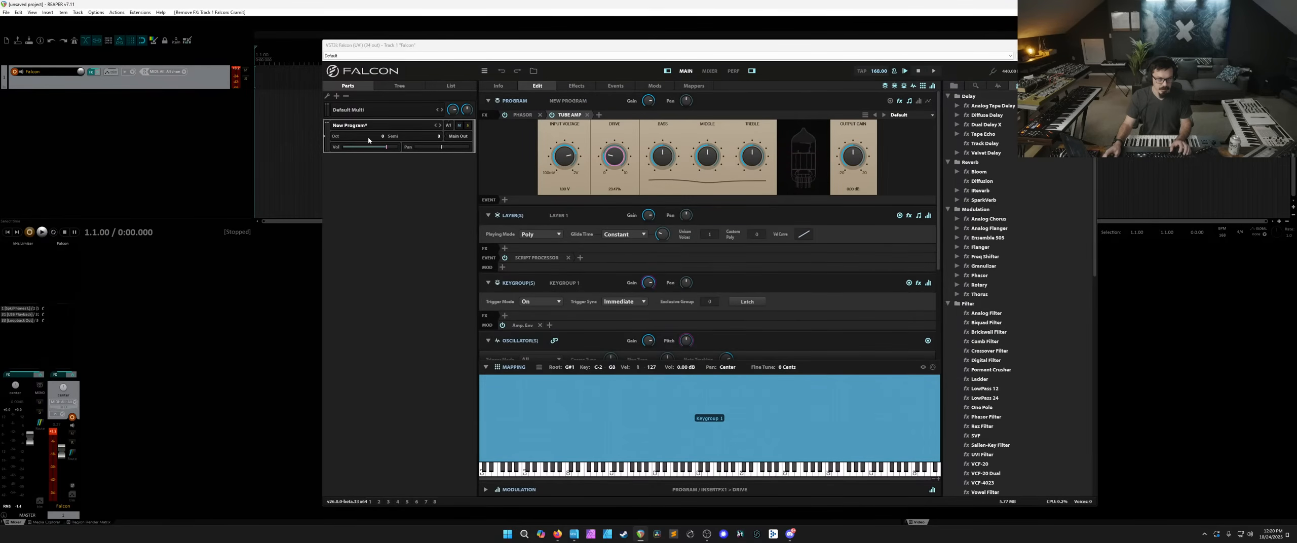
{"action": "right_click", "coordinate": [365, 127]}
{"action": "left_click", "coordinate": [366, 181]}
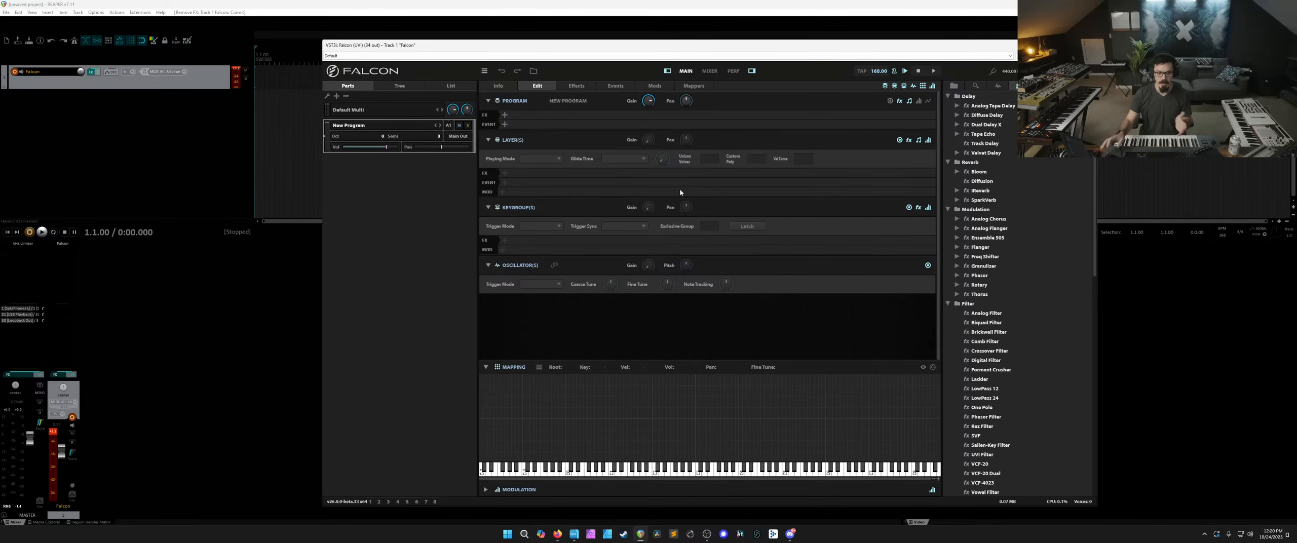
{"action": "left_click", "coordinate": [420, 89]}
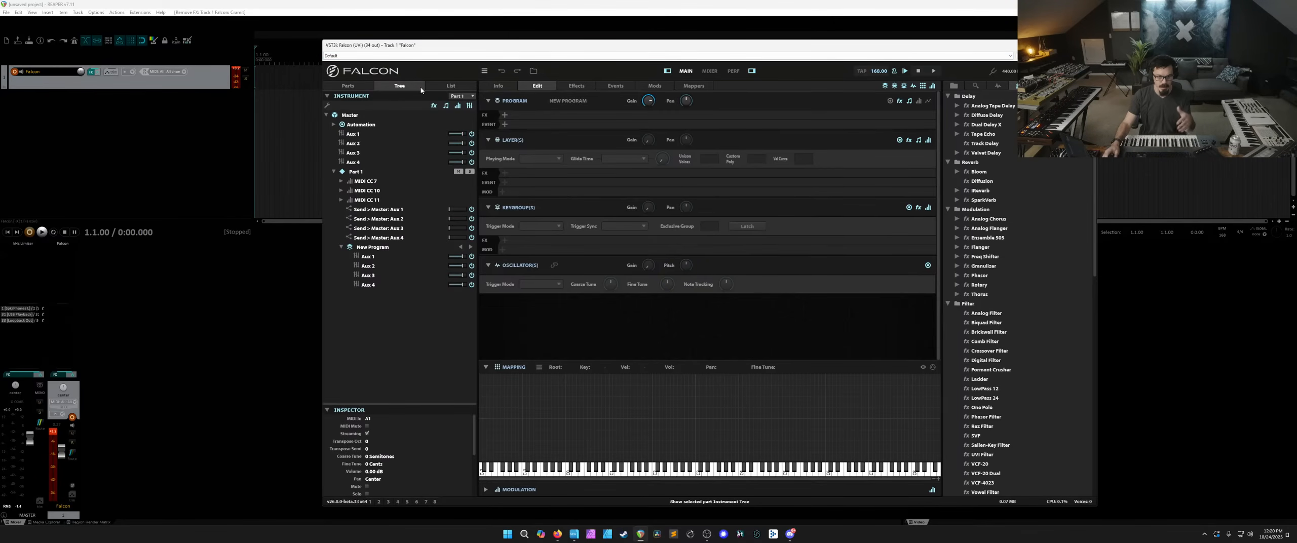
{"action": "left_click", "coordinate": [365, 90]}
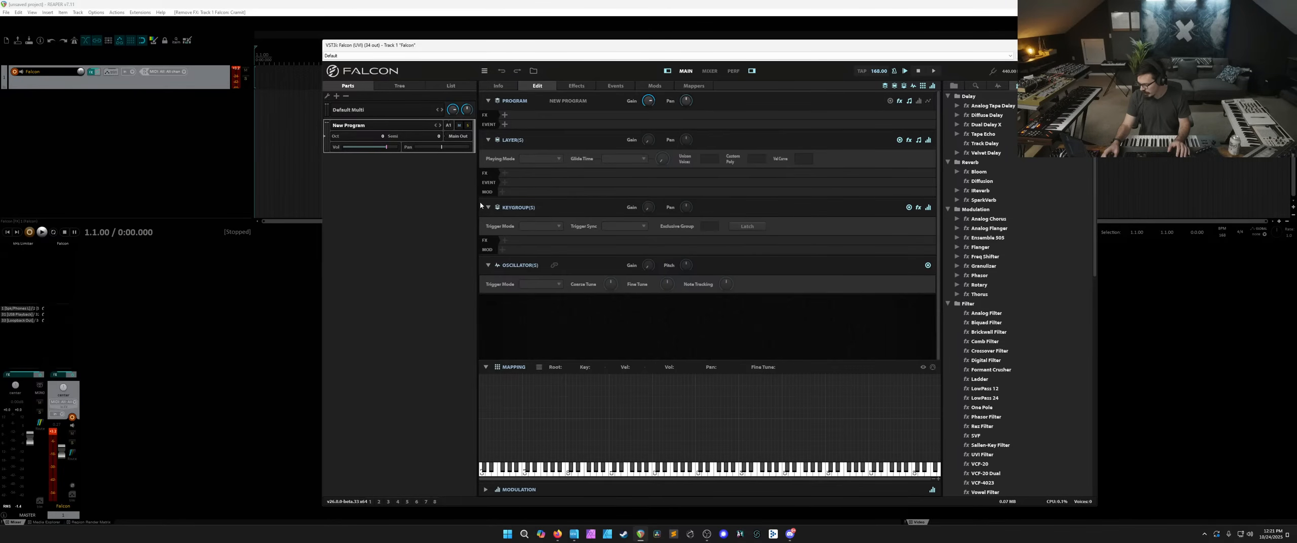
Add a SupraSaw synthesis oscillator to the empty program.
{"action": "left_click", "coordinate": [998, 85]}
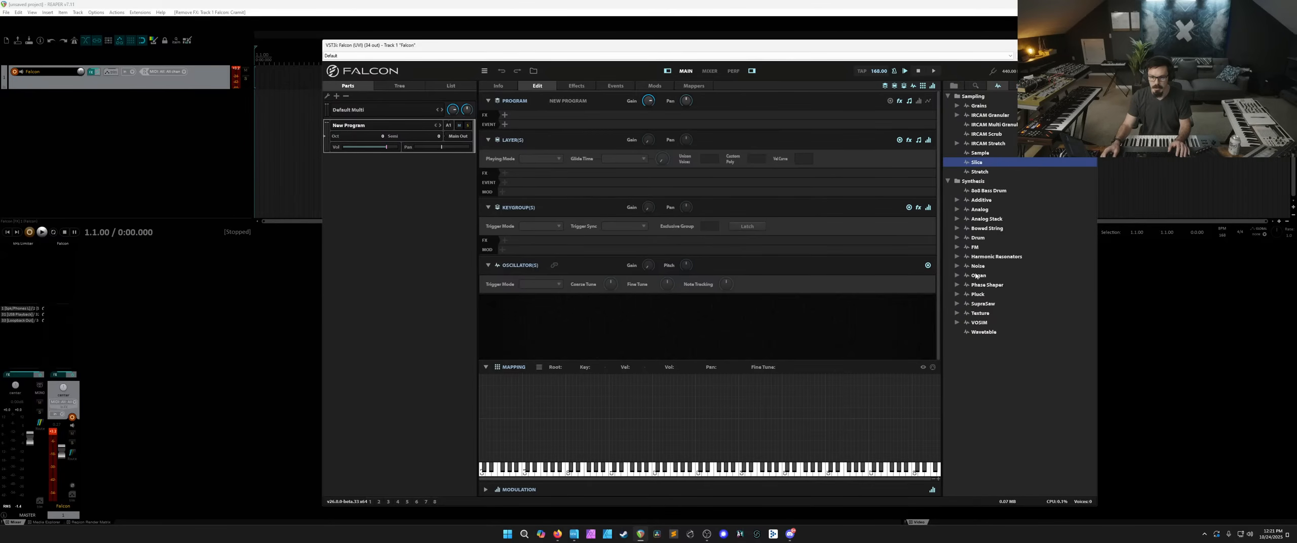
{"action": "left_click_drag", "start_coordinate": [991, 306], "coordinate": [720, 385]}
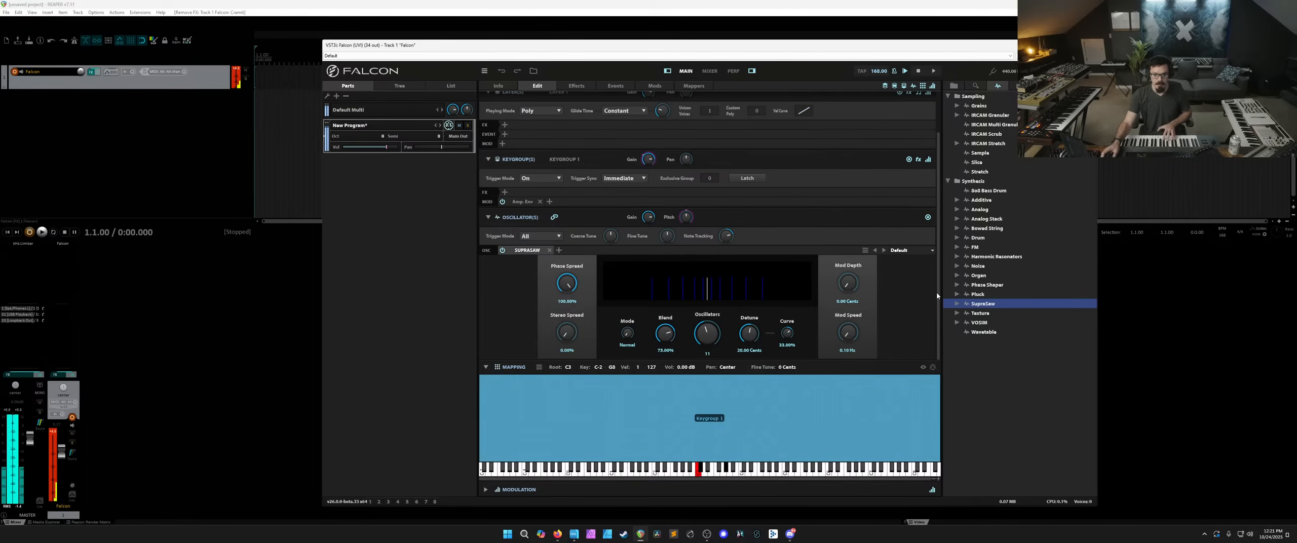
Insert an Analog Filter in the keygroup's effects and lower its cutoff.
{"action": "left_click", "coordinate": [1015, 86]}
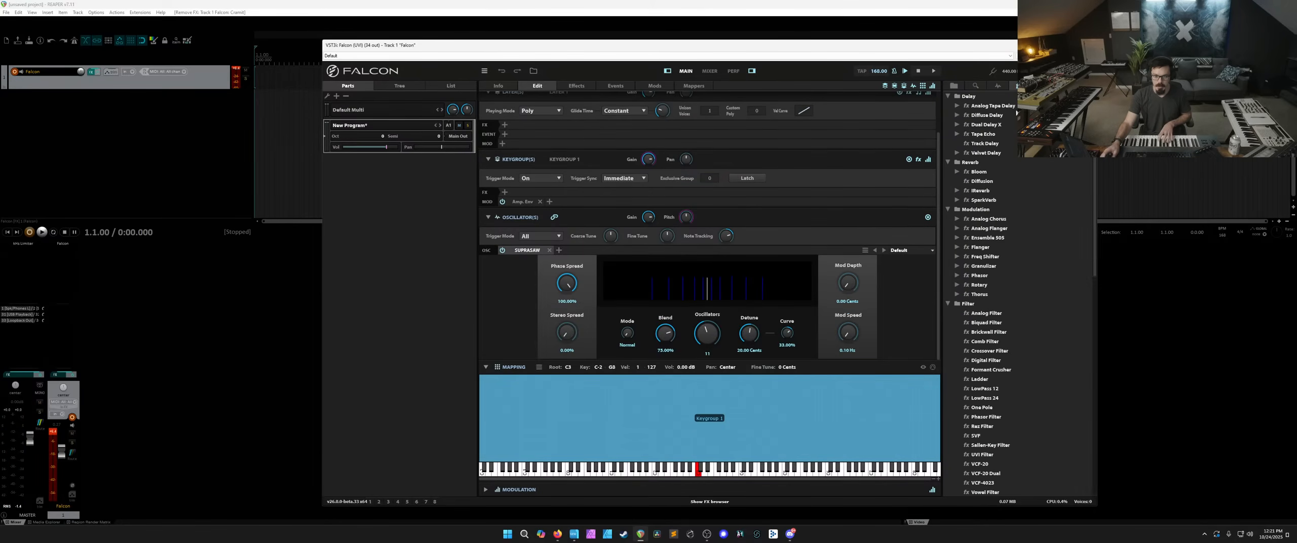
{"action": "left_click_drag", "start_coordinate": [988, 317], "coordinate": [533, 193]}
{"action": "left_click_drag", "start_coordinate": [614, 218], "coordinate": [621, 189]}
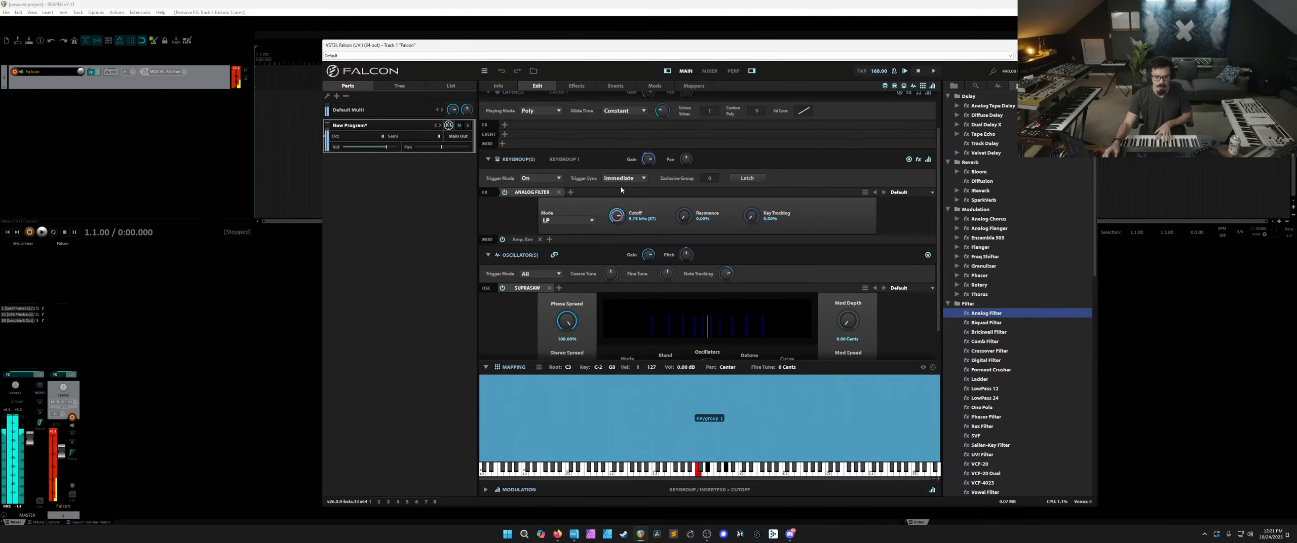
Modulate the filter cutoff with a new Analog ADSR envelope at keygroup level.
{"action": "right_click", "coordinate": [618, 215]}
{"action": "mouse_move", "coordinate": [674, 219]}
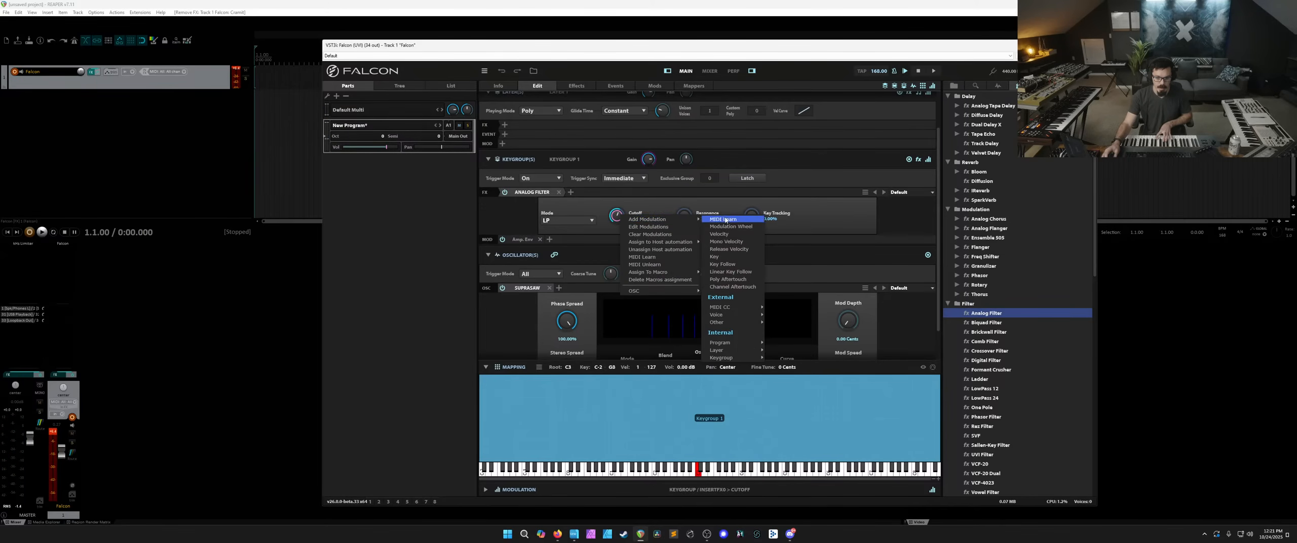
{"action": "mouse_move", "coordinate": [734, 358]}
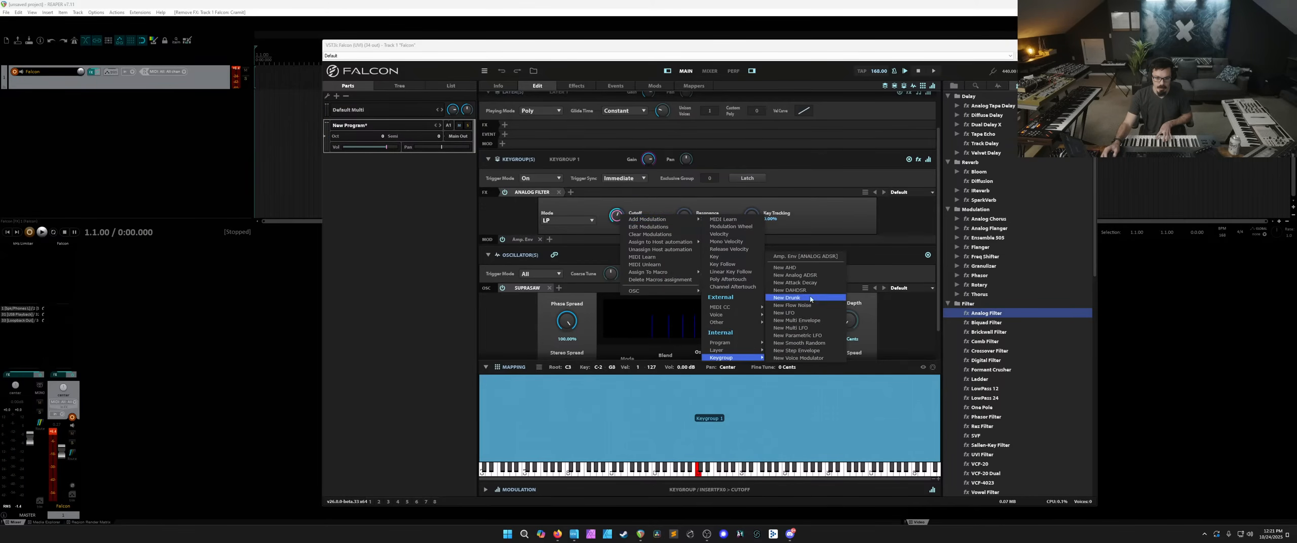
{"action": "left_click", "coordinate": [813, 276]}
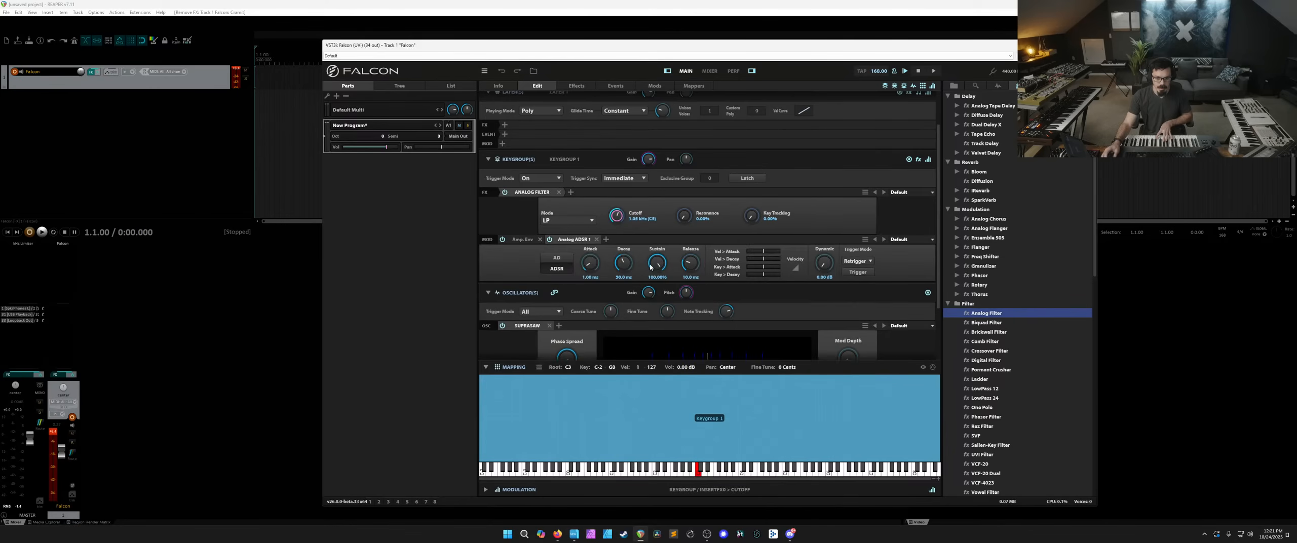
Lower the Analog ADSR's sustain to about 8%, lengthen its decay and reduce the filter cutoff further.
{"action": "left_click_drag", "start_coordinate": [623, 263], "coordinate": [602, 261]}
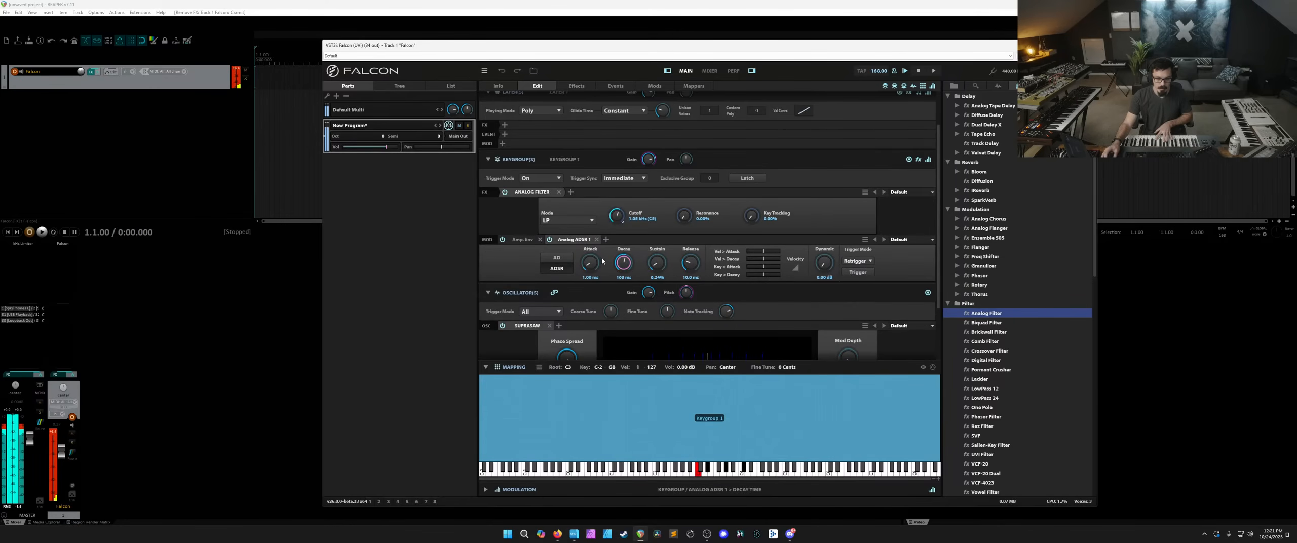
{"action": "left_click_drag", "start_coordinate": [614, 223], "coordinate": [606, 259]}
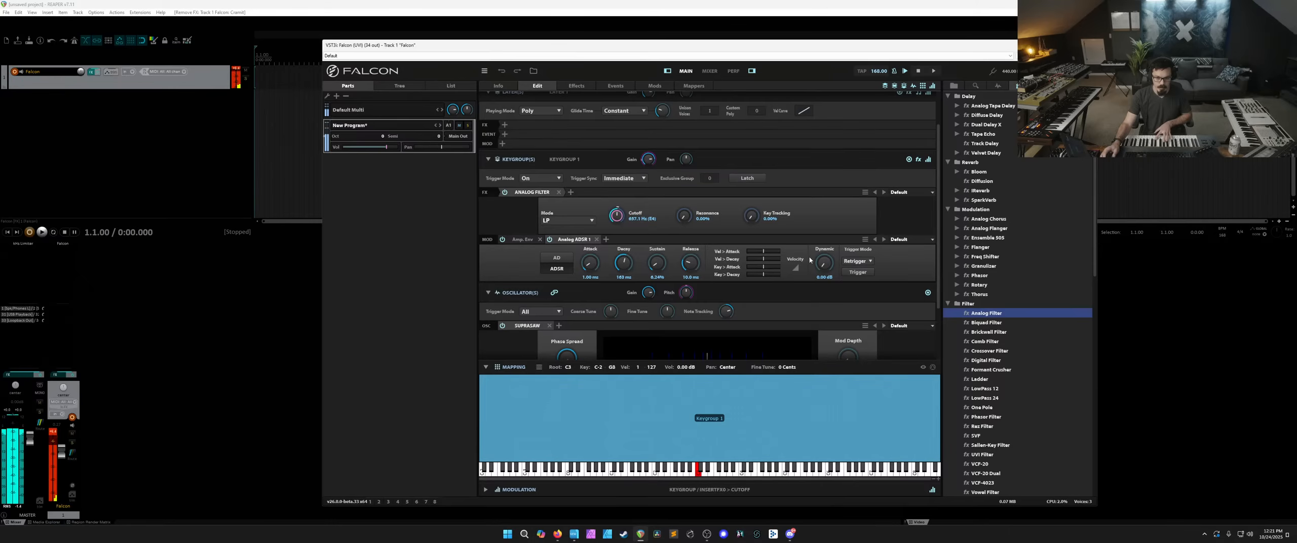
Adjust the Analog ADSR's modulation depth on the filter cutoff and lower the Falcon track's volume.
{"action": "right_click", "coordinate": [612, 216]}
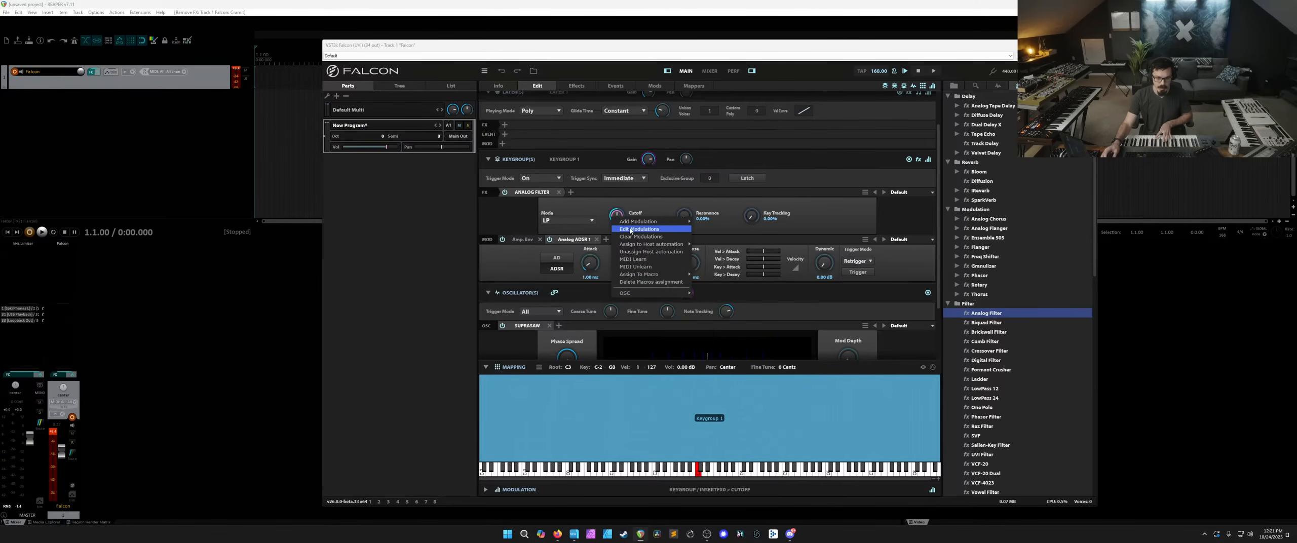
{"action": "left_click", "coordinate": [640, 230]}
{"action": "mouse_move", "coordinate": [605, 254]}
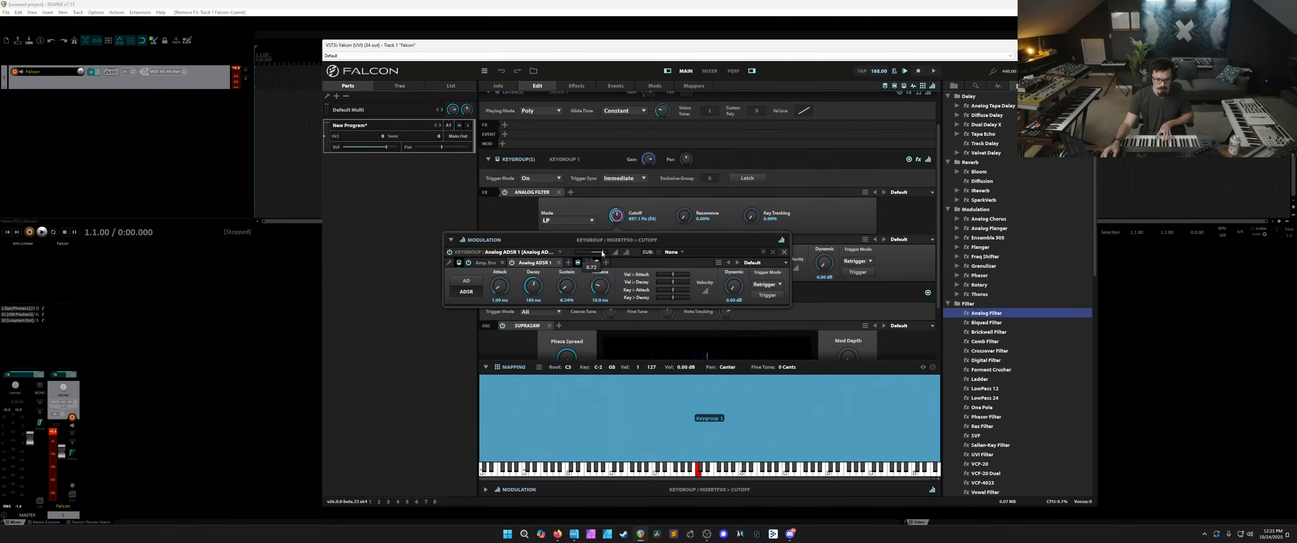
{"action": "left_click_drag", "start_coordinate": [602, 254], "coordinate": [591, 197]}
{"action": "left_click", "coordinate": [690, 199]}
{"action": "left_click_drag", "start_coordinate": [61, 451], "coordinate": [62, 458]}
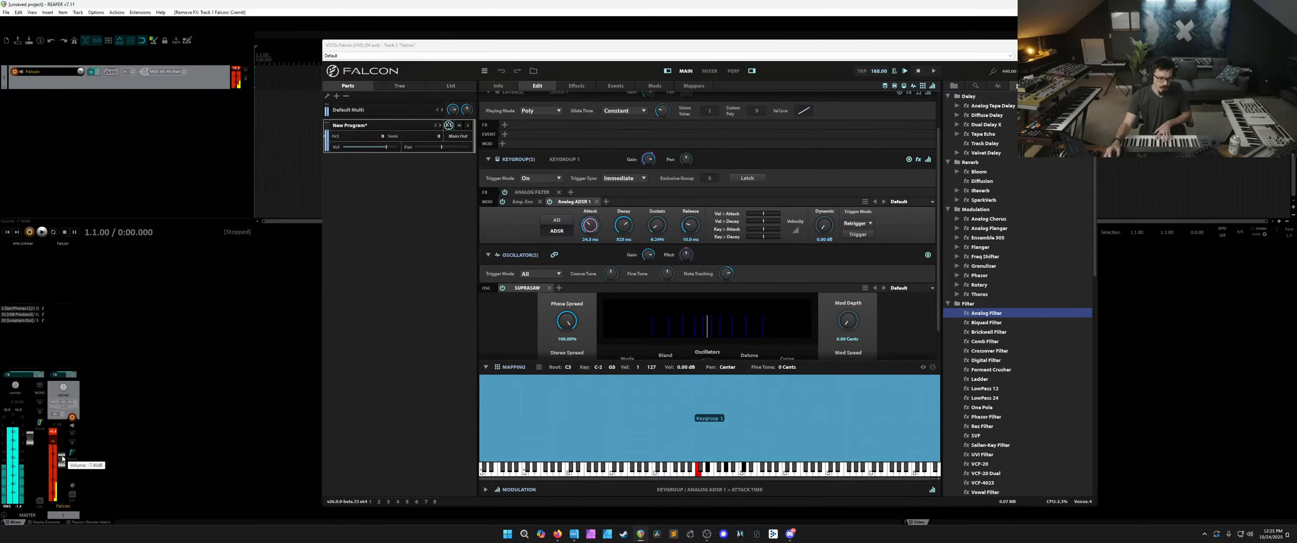
Insert an Effect Rack in the program's effects.
{"action": "scroll", "coordinate": [555, 183], "scroll_direction": "up", "scroll_amount": 2}
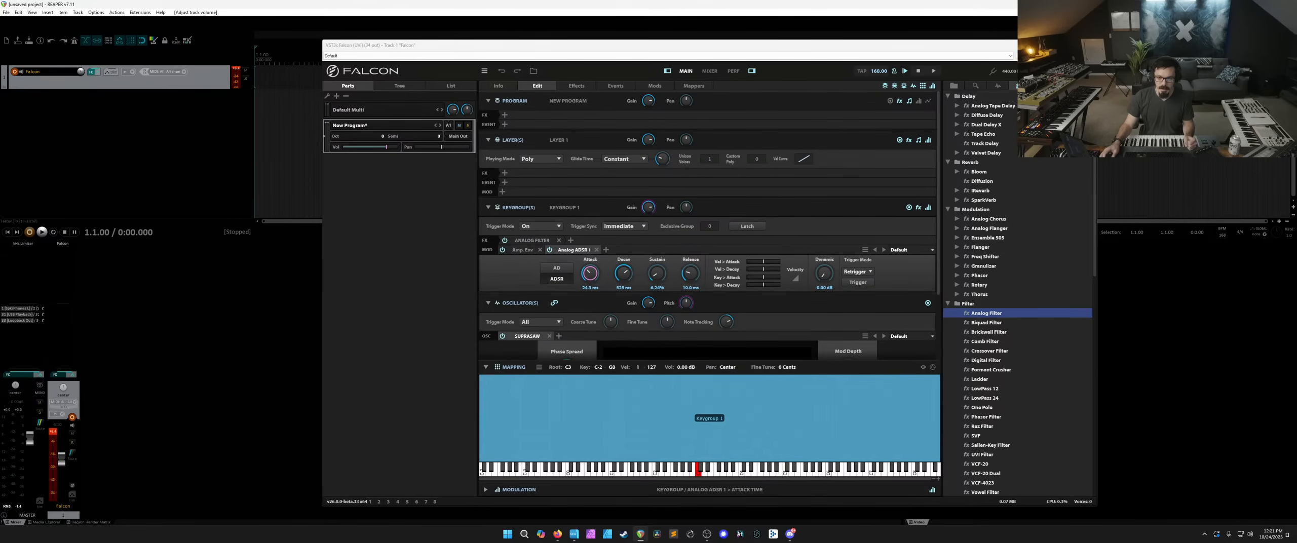
{"action": "scroll", "coordinate": [963, 282], "scroll_direction": "down", "scroll_amount": 10}
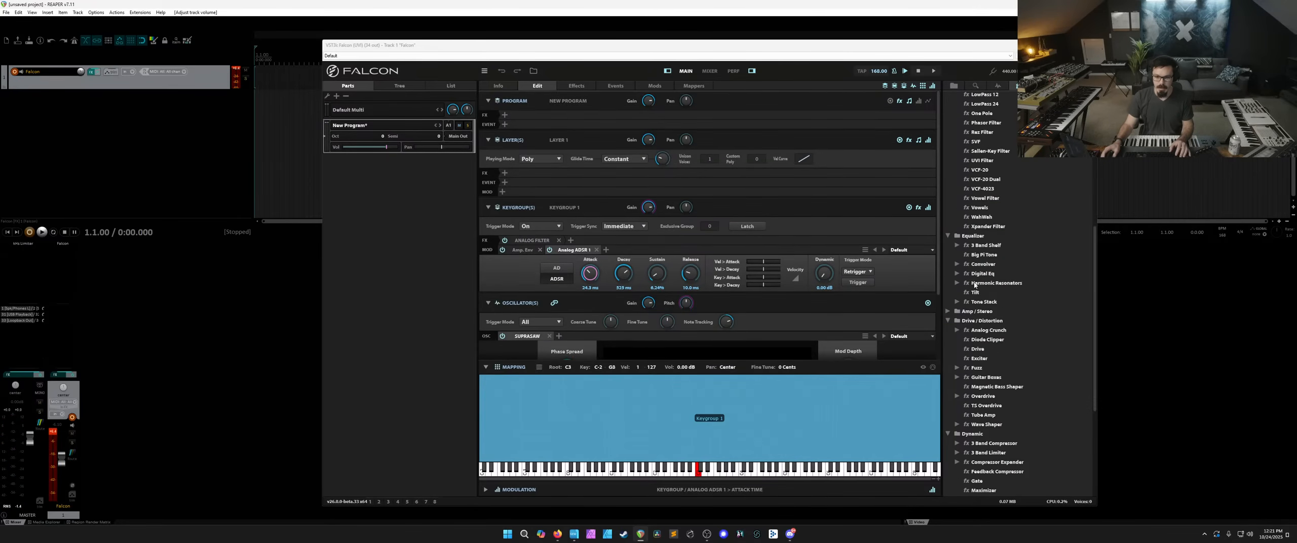
{"action": "scroll", "coordinate": [974, 285], "scroll_direction": "down", "scroll_amount": 6}
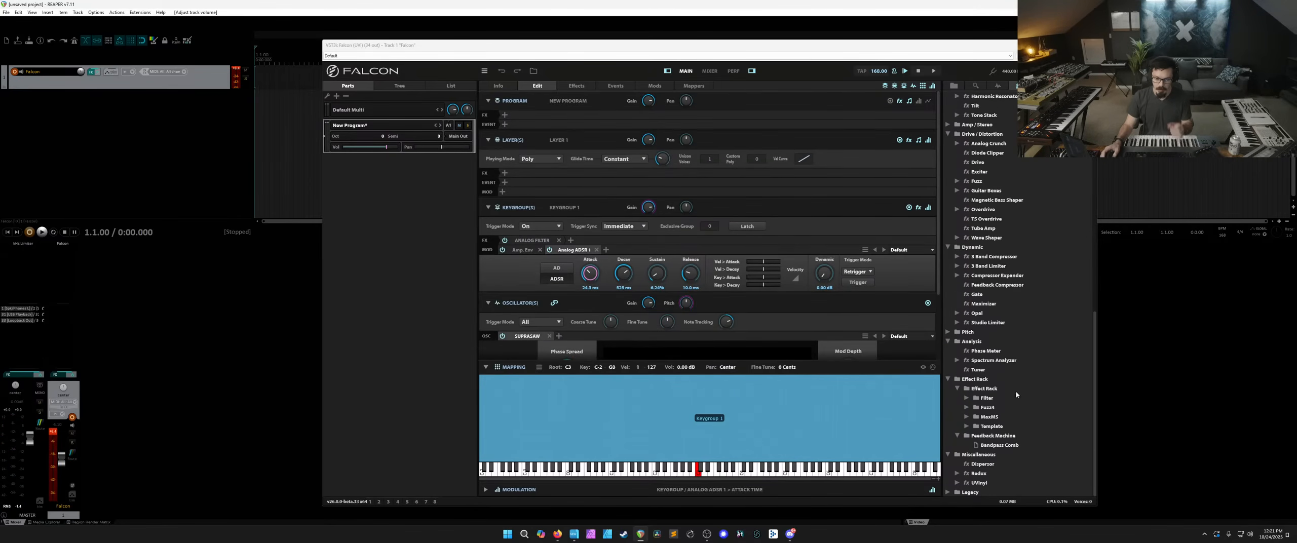
{"action": "left_click", "coordinate": [956, 436]}
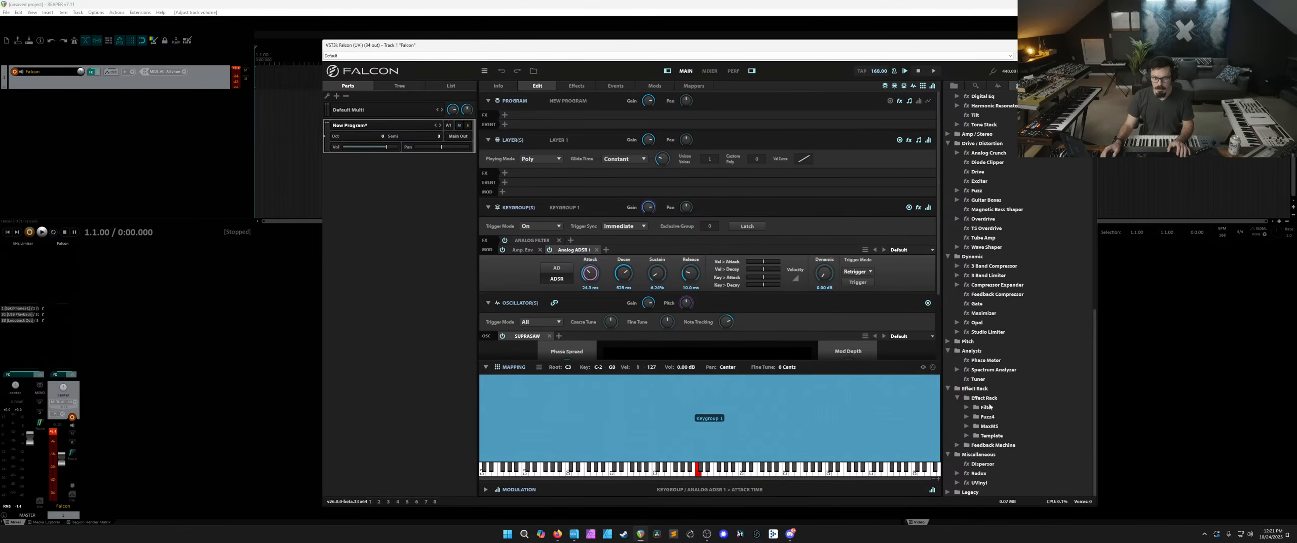
{"action": "left_click", "coordinate": [991, 402]}
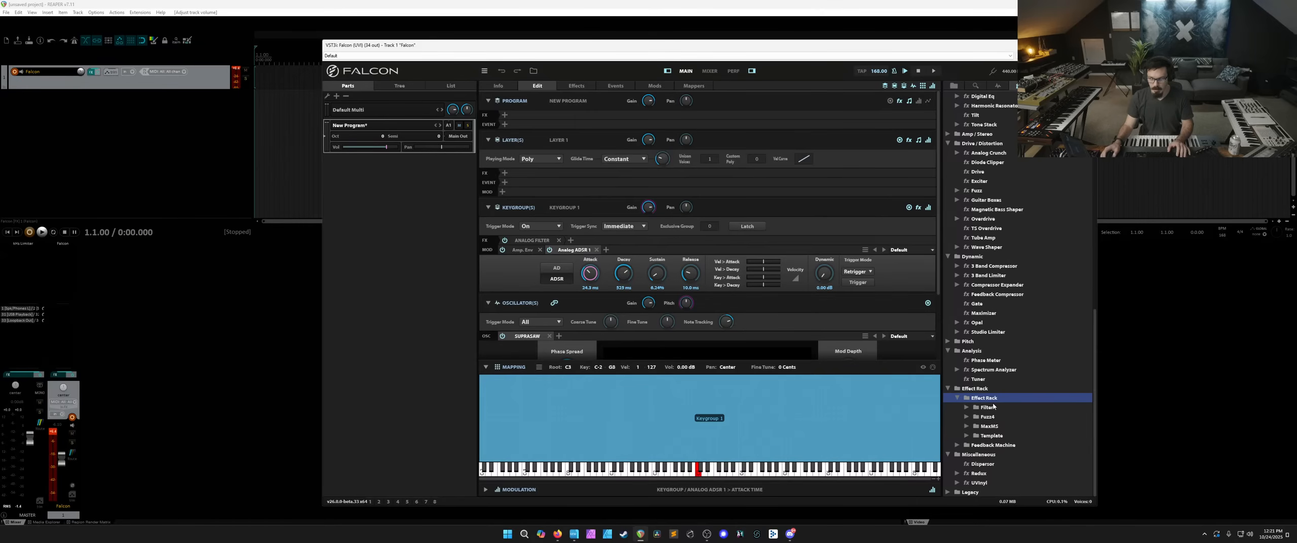
{"action": "left_click_drag", "start_coordinate": [991, 399], "coordinate": [544, 117]}
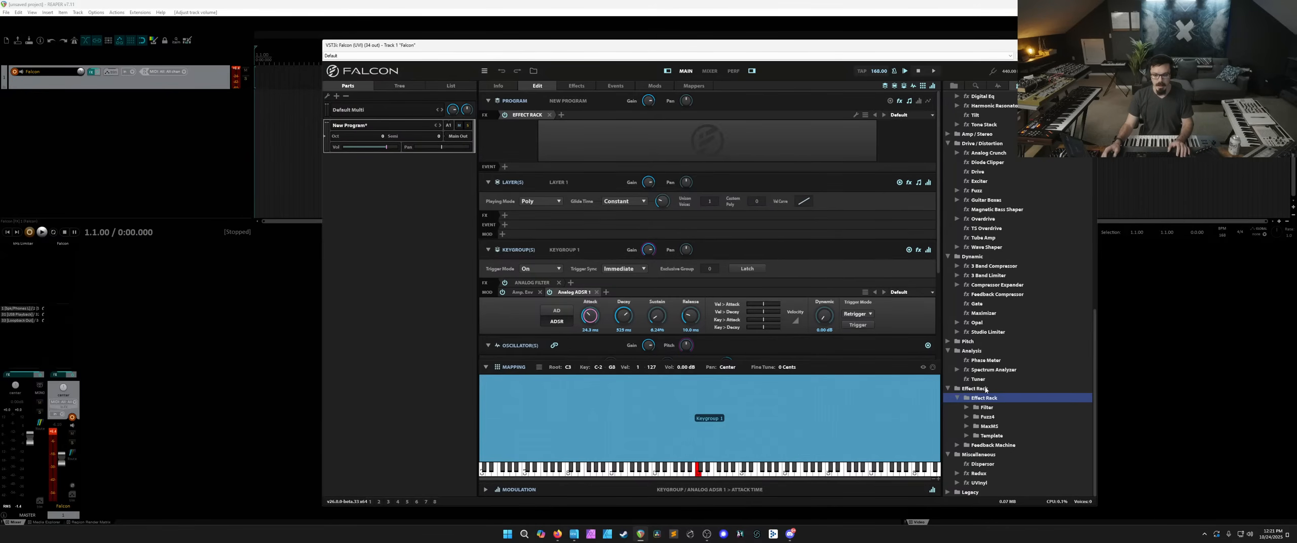
Try to place a second Effect Rack and a Feedback Machine inside the program's Effect Rack.
{"action": "left_click_drag", "start_coordinate": [983, 397], "coordinate": [677, 149]}
{"action": "left_click_drag", "start_coordinate": [996, 445], "coordinate": [652, 138]}
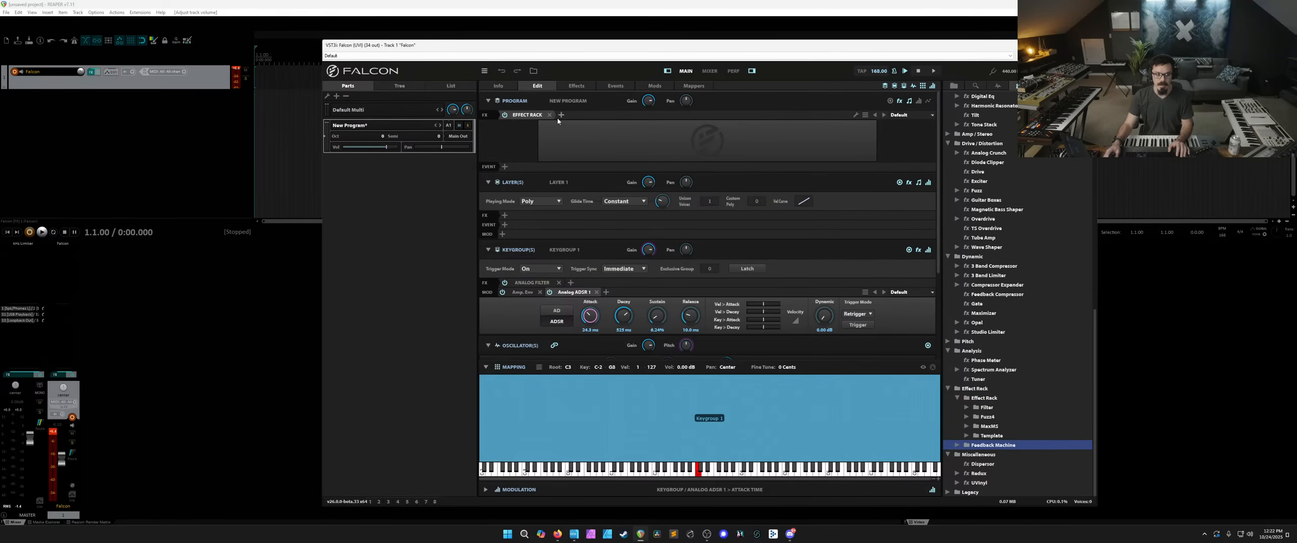
Open the Effect Rack's Chain1 from the instrument tree in the effects view.
{"action": "left_click", "coordinate": [577, 86]}
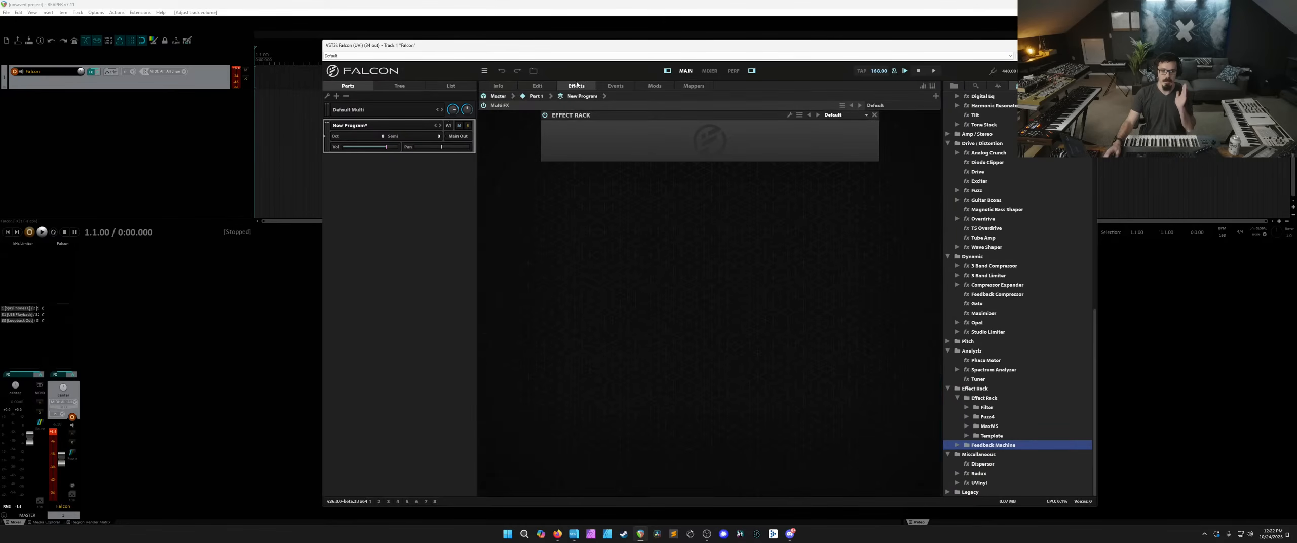
{"action": "left_click", "coordinate": [411, 86]}
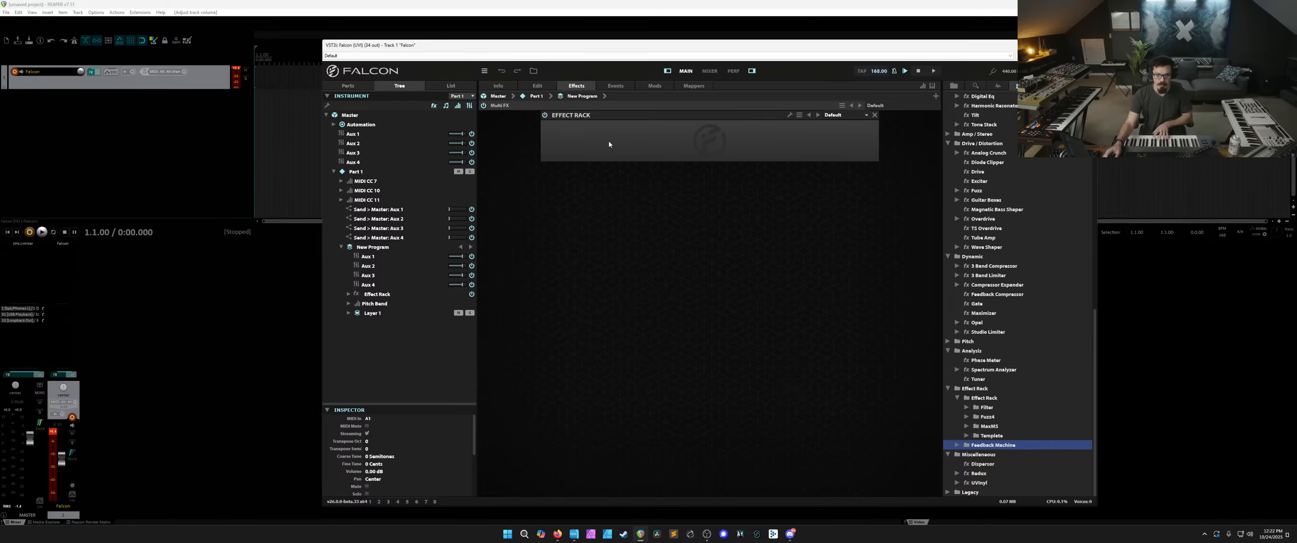
{"action": "left_click", "coordinate": [368, 297]}
{"action": "left_click", "coordinate": [348, 294]}
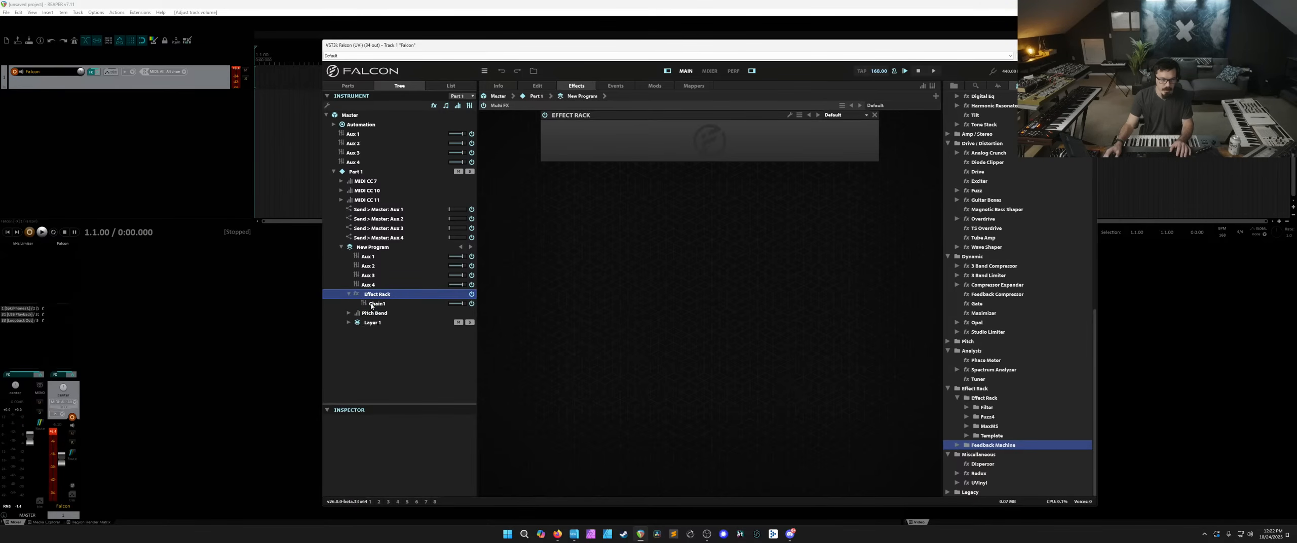
{"action": "left_click", "coordinate": [367, 305]}
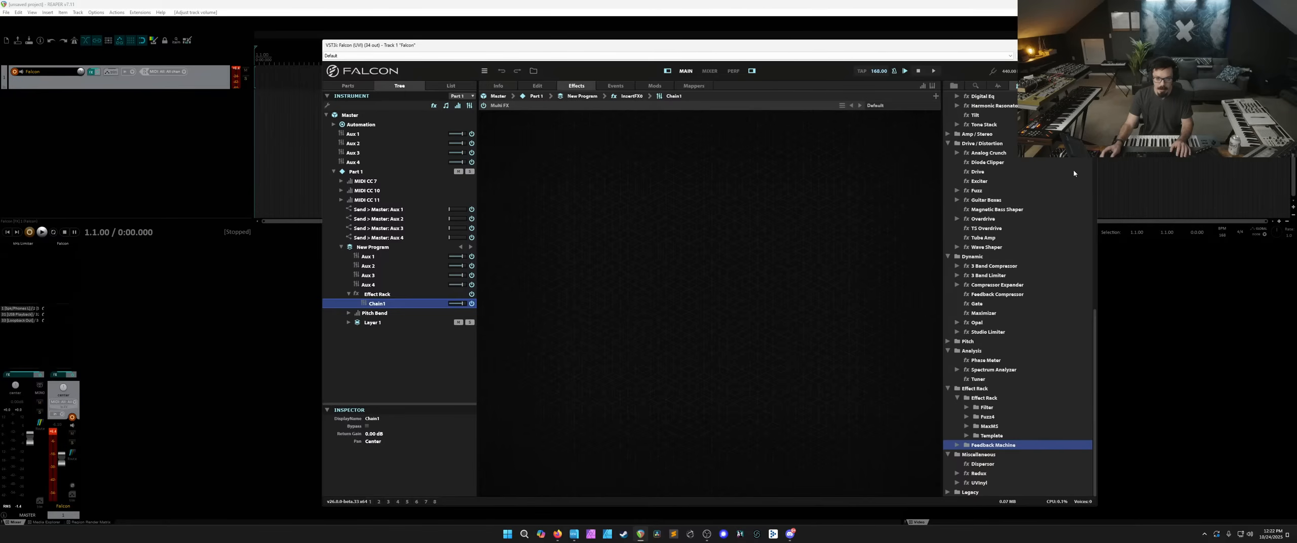
Audition a Fuzz effect's overdrive in Chain1 and remove the effect.
{"action": "scroll", "coordinate": [1005, 168], "scroll_direction": "up", "scroll_amount": 3}
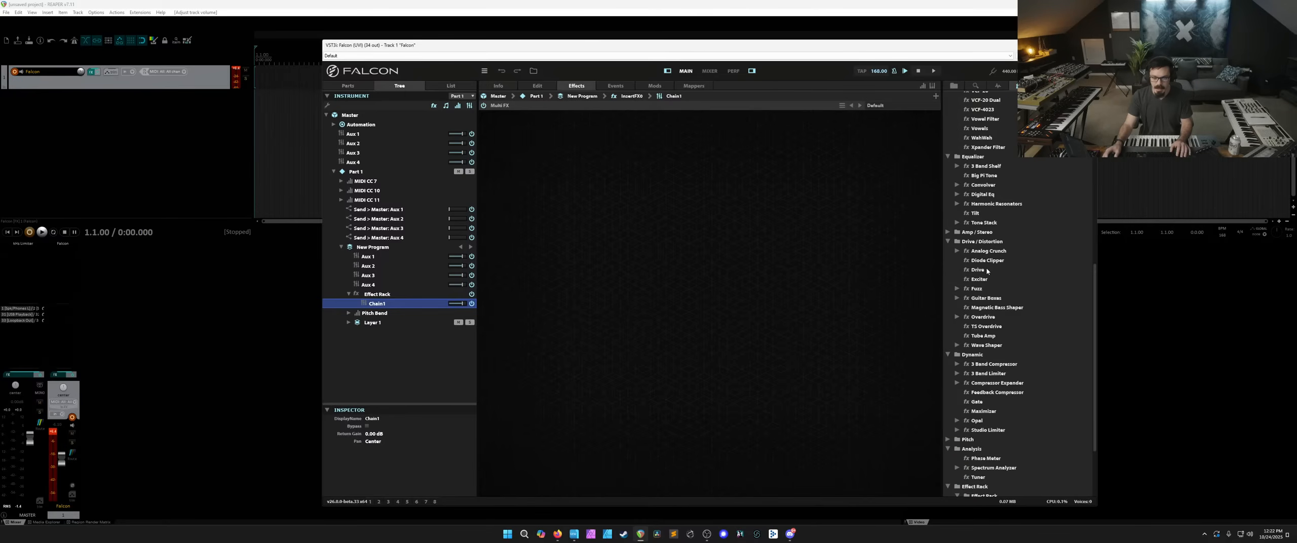
{"action": "left_click_drag", "start_coordinate": [980, 287], "coordinate": [739, 202]}
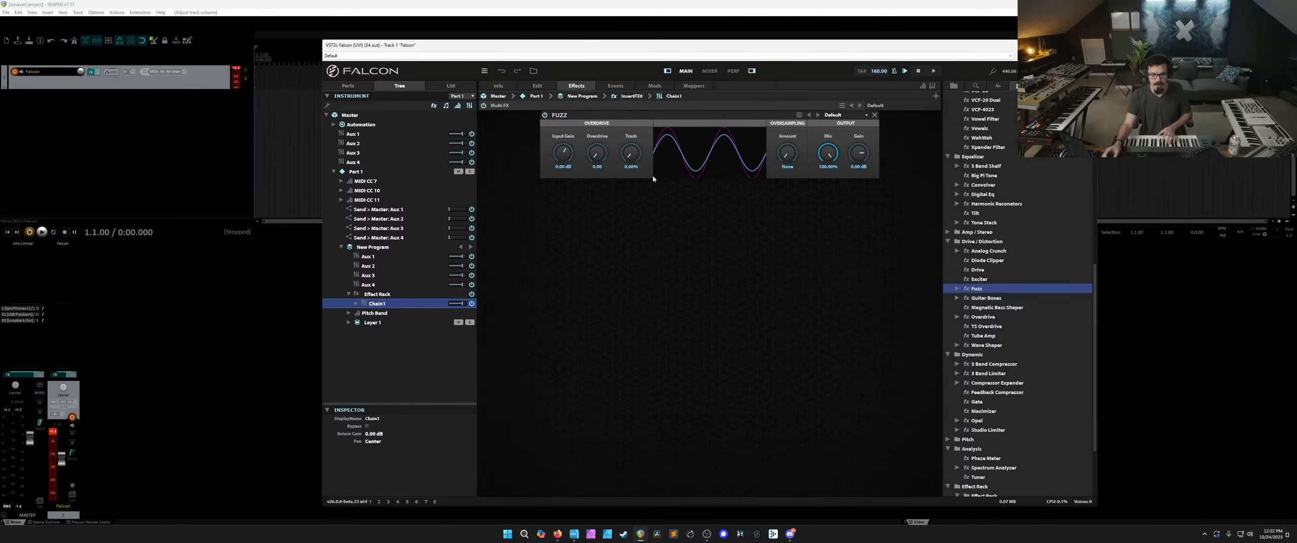
{"action": "left_click_drag", "start_coordinate": [597, 153], "coordinate": [602, 143]}
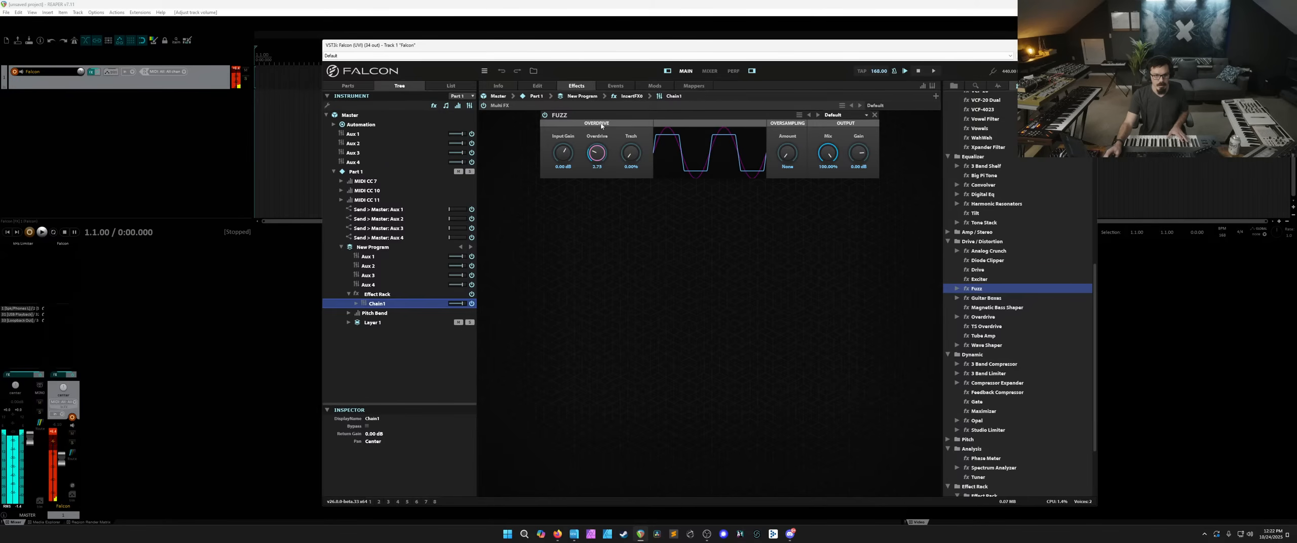
{"action": "left_click_drag", "start_coordinate": [597, 153], "coordinate": [178, 414]}
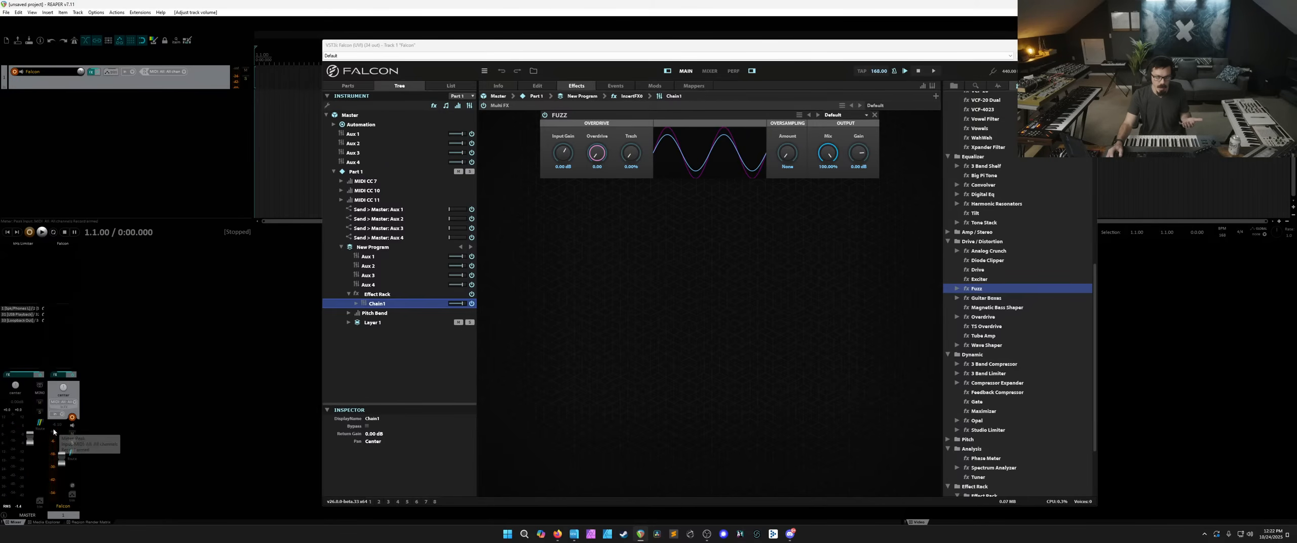
{"action": "left_click", "coordinate": [874, 115]}
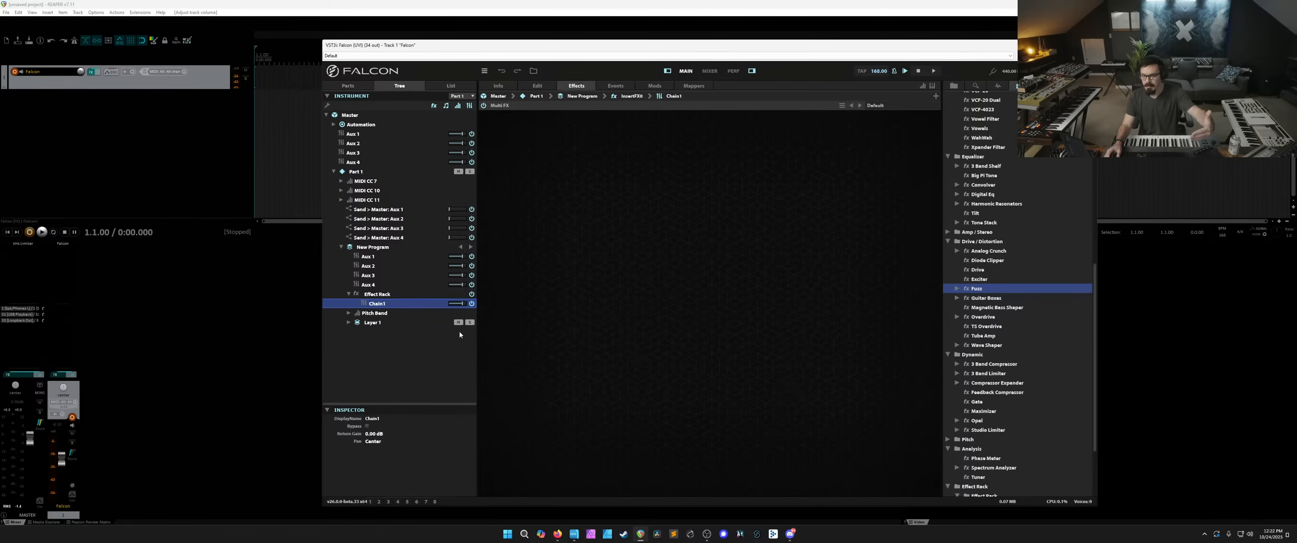
Look through the options of the Effect Rack and its Chain1 in the instrument tree for a way to add chains.
{"action": "left_click", "coordinate": [400, 293]}
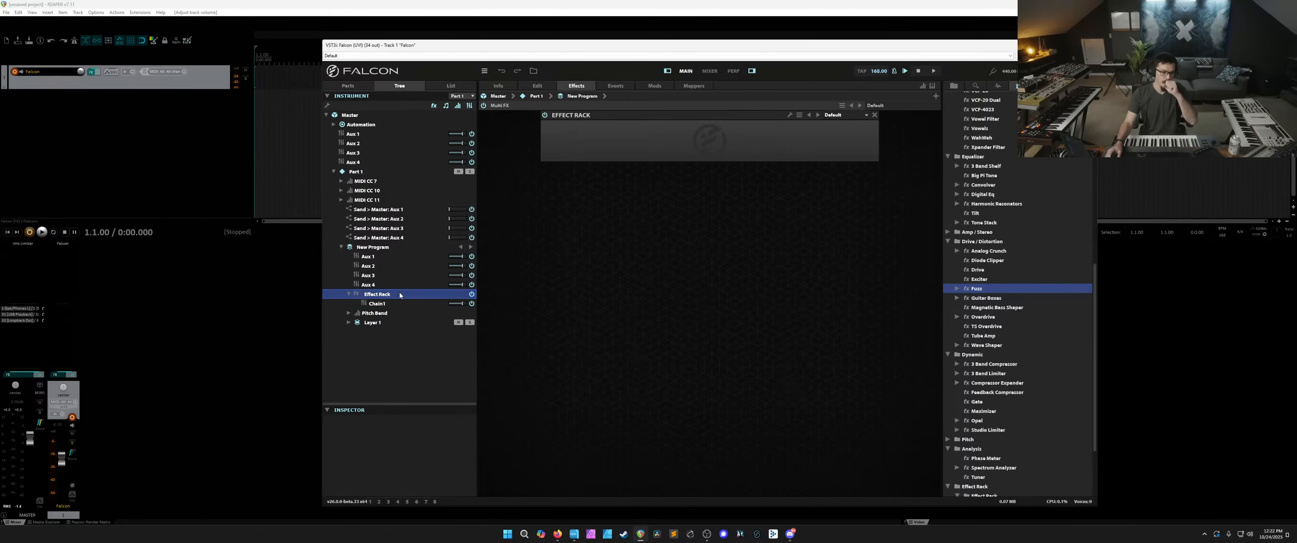
{"action": "right_click", "coordinate": [400, 293]}
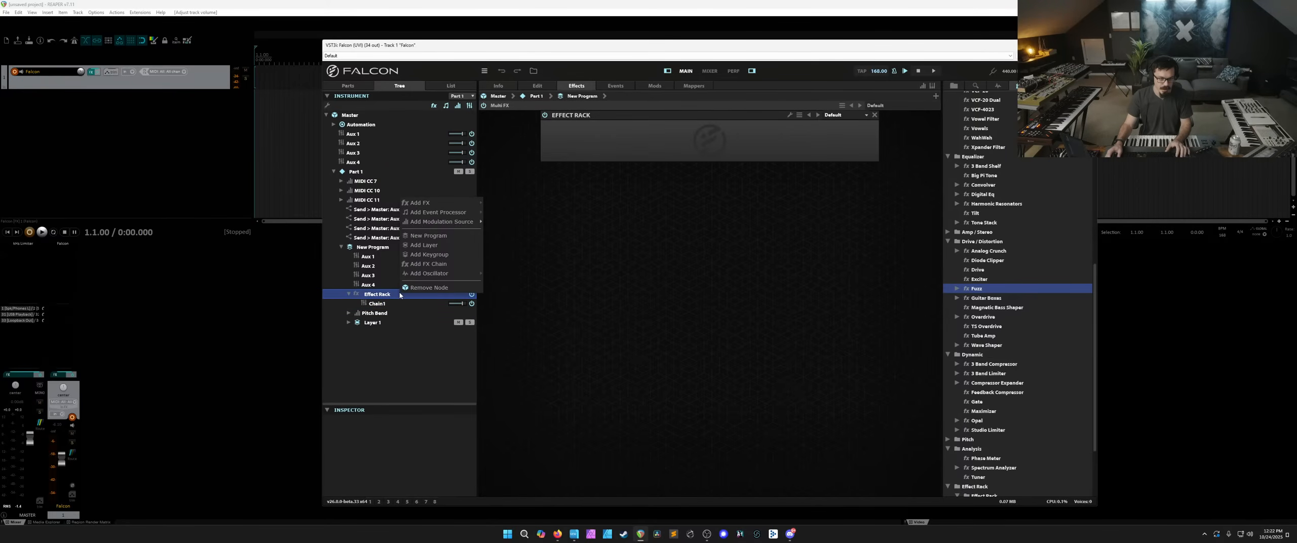
{"action": "right_click", "coordinate": [369, 304]}
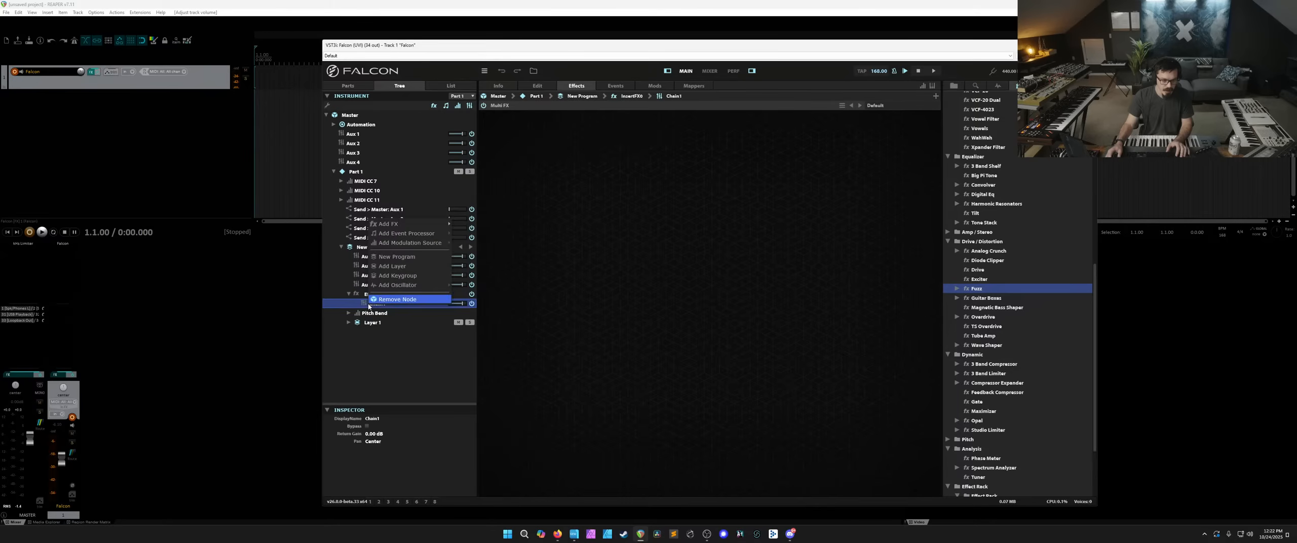
{"action": "left_click", "coordinate": [355, 297]}
{"action": "left_click", "coordinate": [354, 296]}
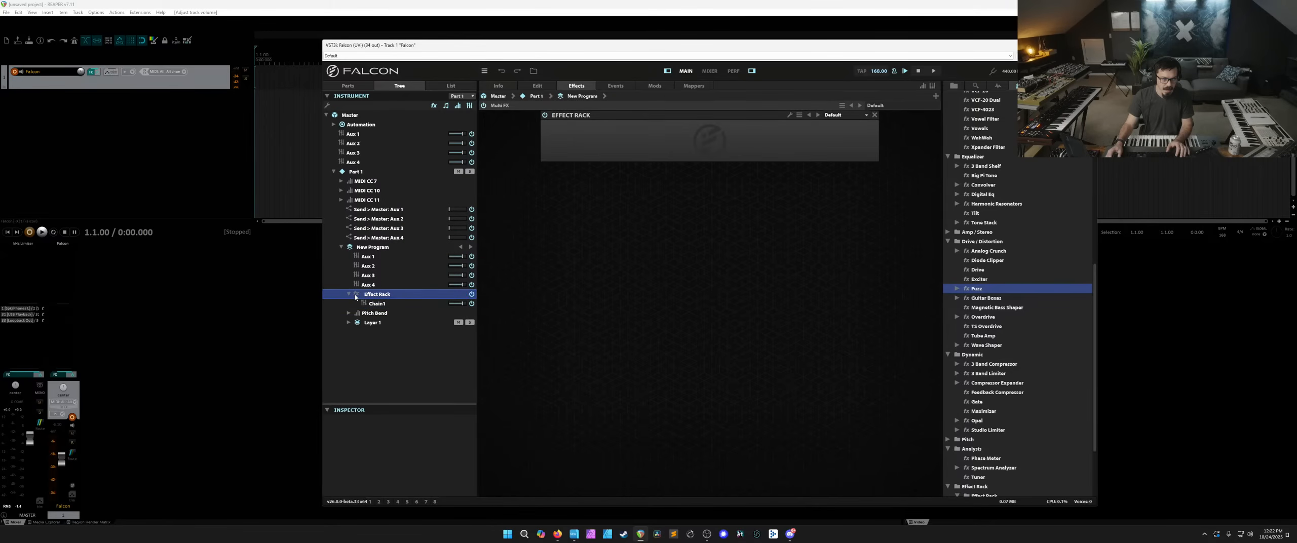
{"action": "right_click", "coordinate": [355, 297]}
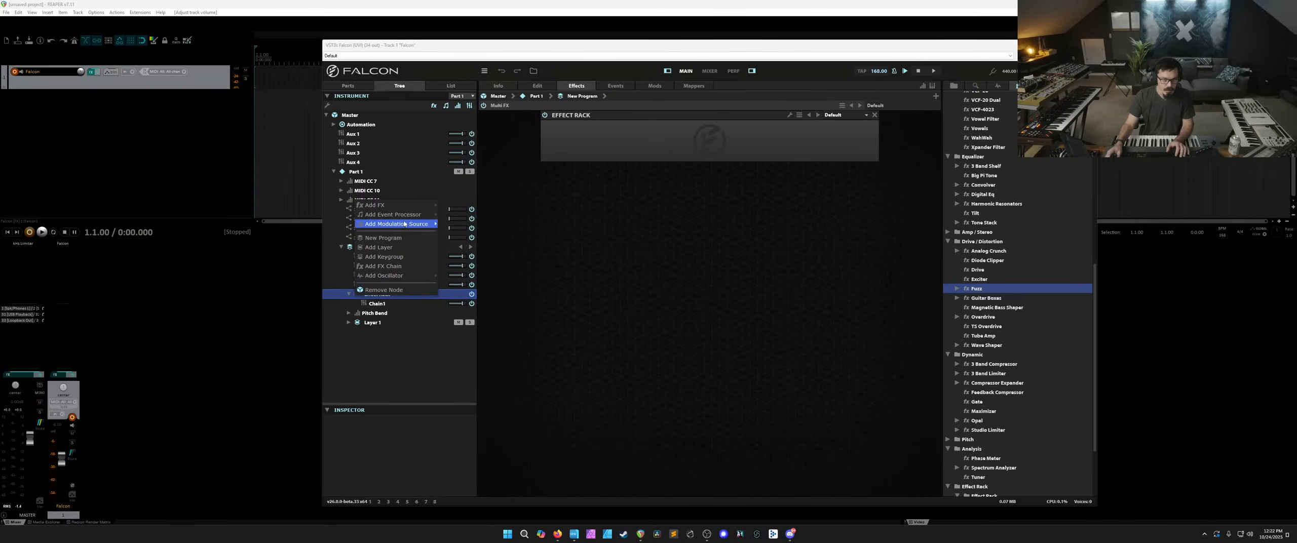
{"action": "left_click", "coordinate": [337, 307]}
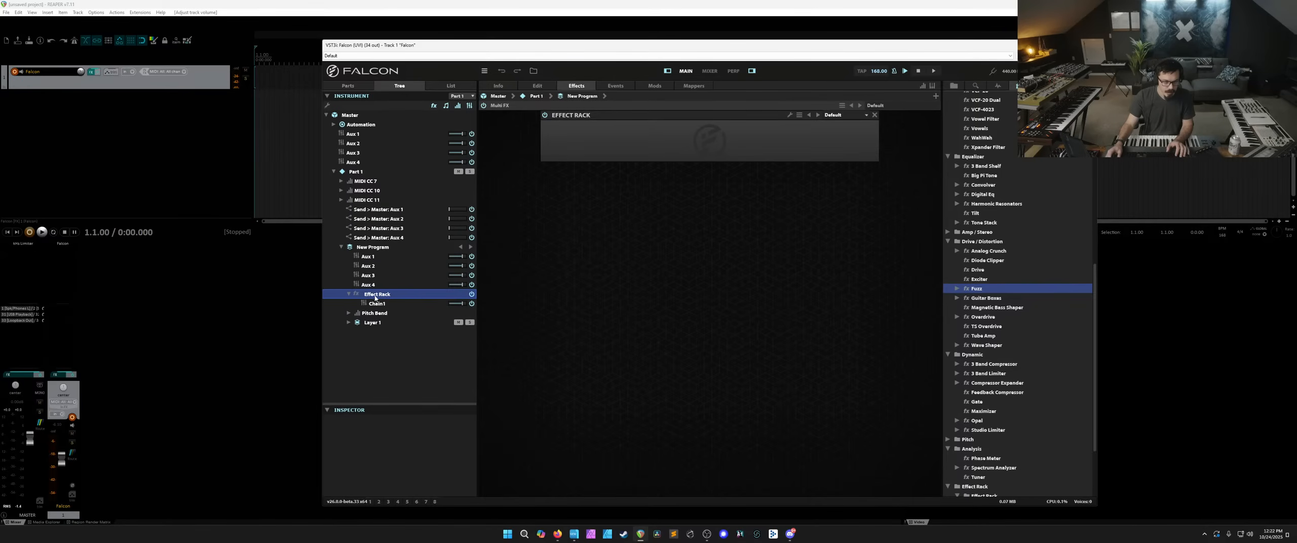
{"action": "left_click", "coordinate": [382, 303]}
{"action": "right_click", "coordinate": [381, 303]}
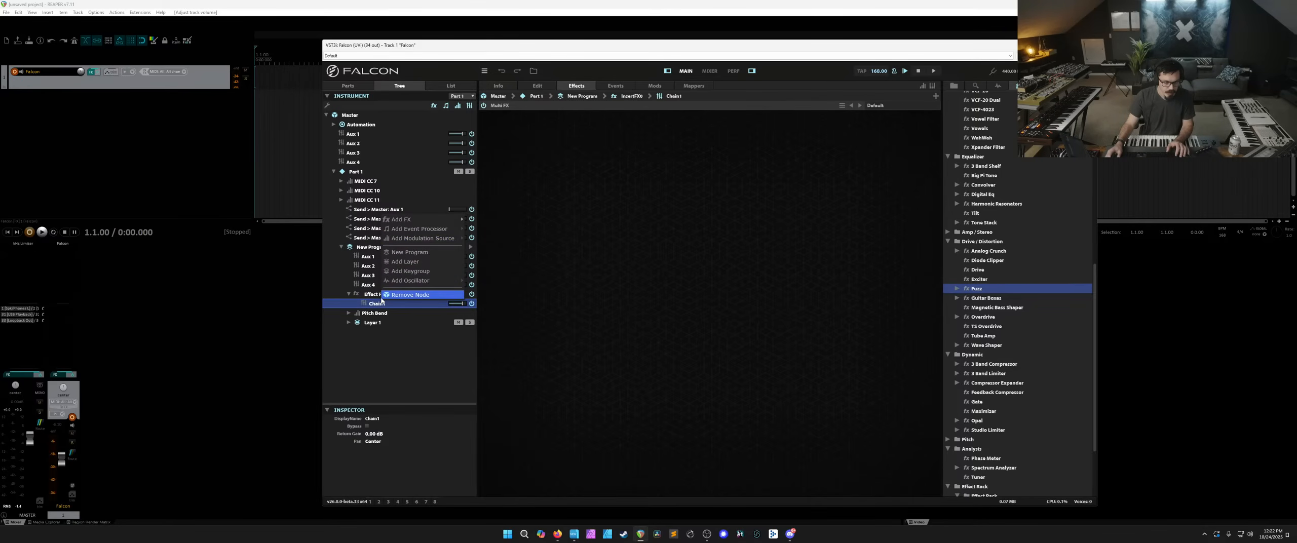
{"action": "left_click", "coordinate": [381, 299]}
{"action": "left_click", "coordinate": [361, 297]}
{"action": "left_click", "coordinate": [363, 303]}
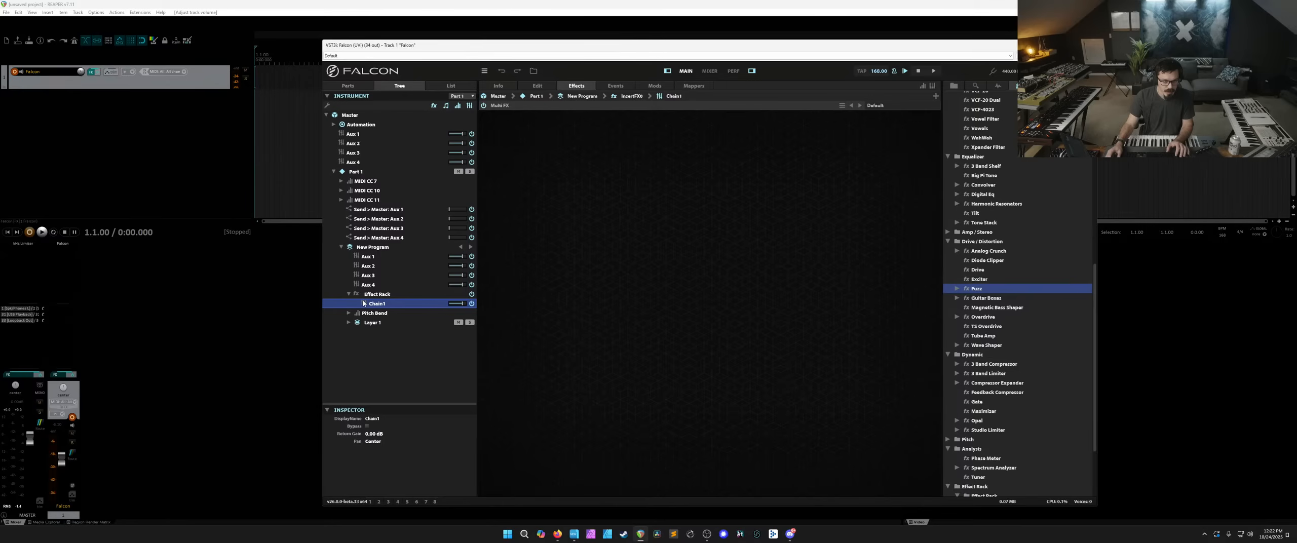
{"action": "left_click", "coordinate": [456, 86]}
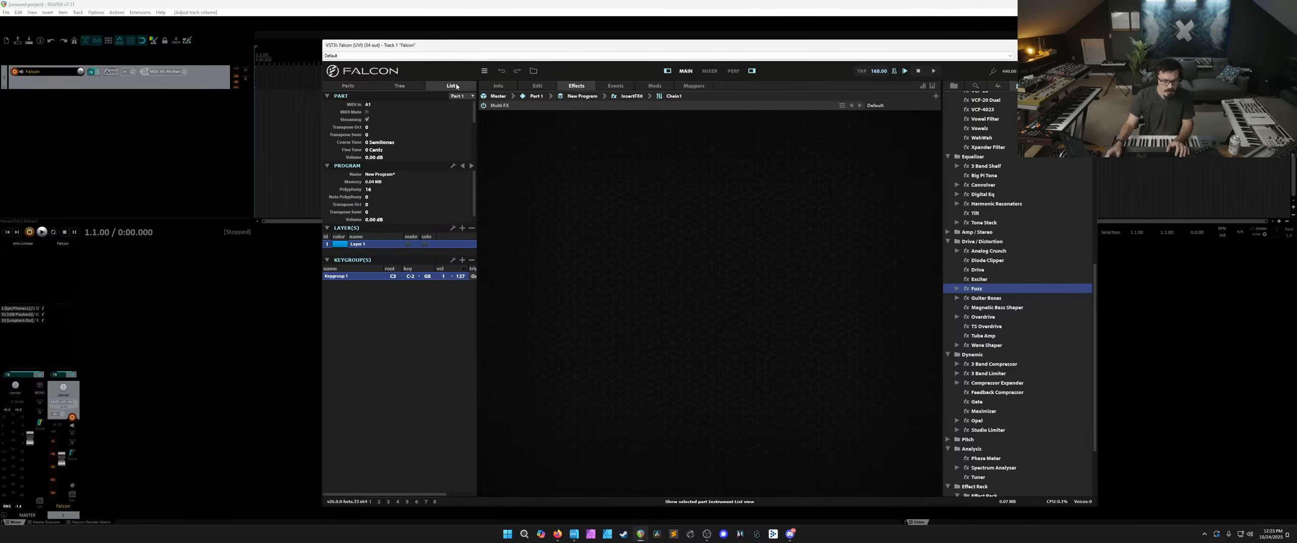
{"action": "left_click", "coordinate": [406, 87]}
{"action": "right_click", "coordinate": [375, 304]}
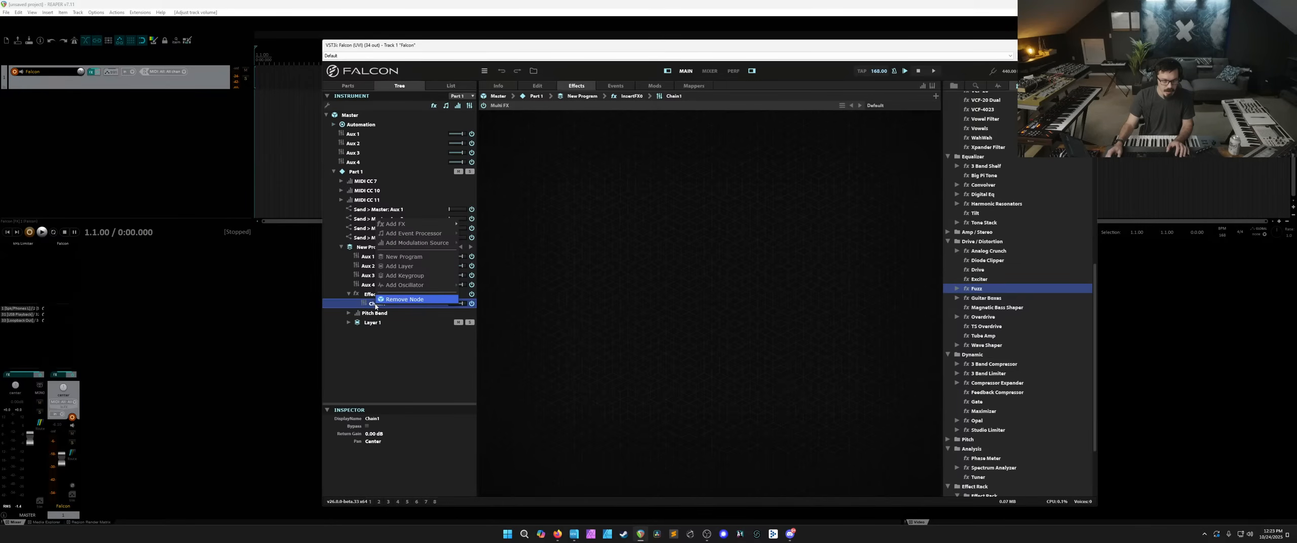
{"action": "left_click", "coordinate": [362, 292]}
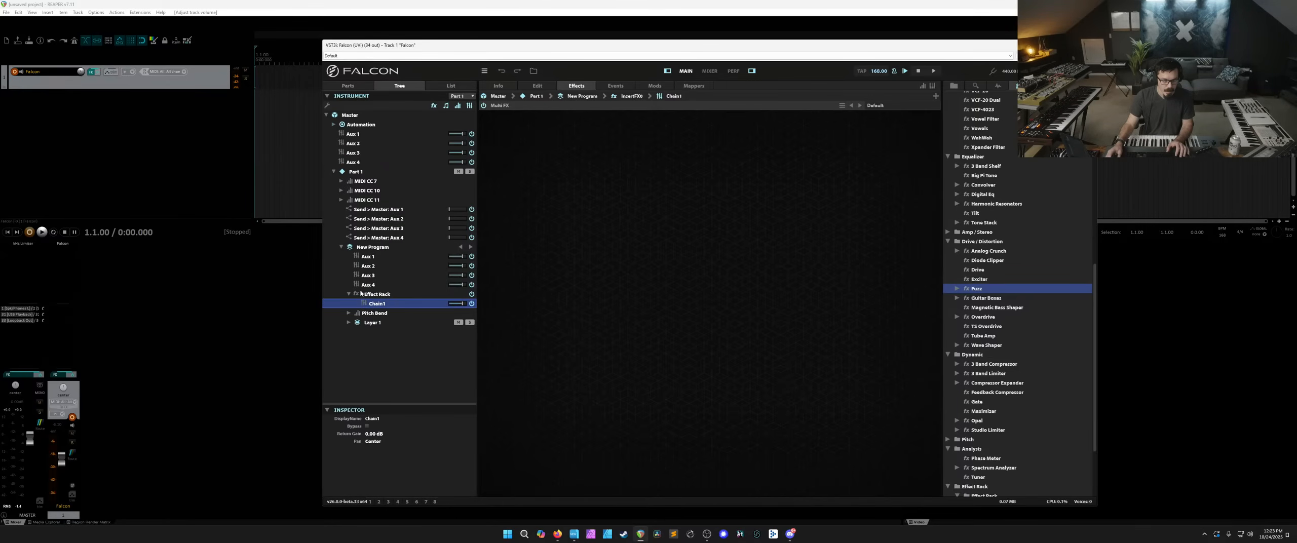
Add two more FX chains to the Effect Rack.
{"action": "left_click", "coordinate": [361, 293]}
{"action": "right_click", "coordinate": [361, 295]}
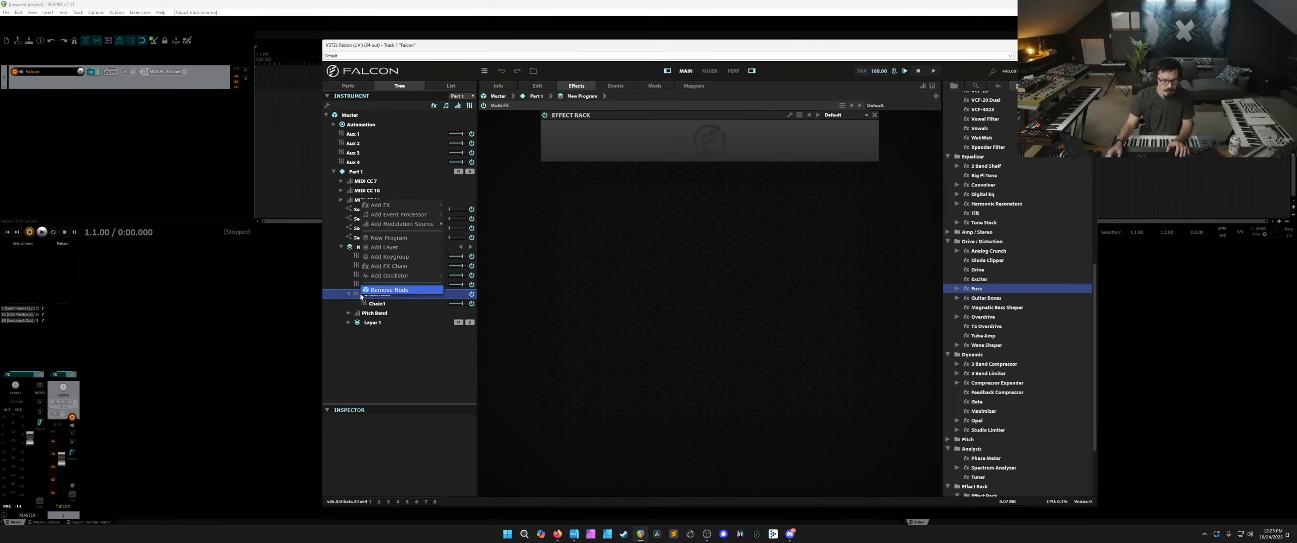
{"action": "left_click", "coordinate": [393, 267]}
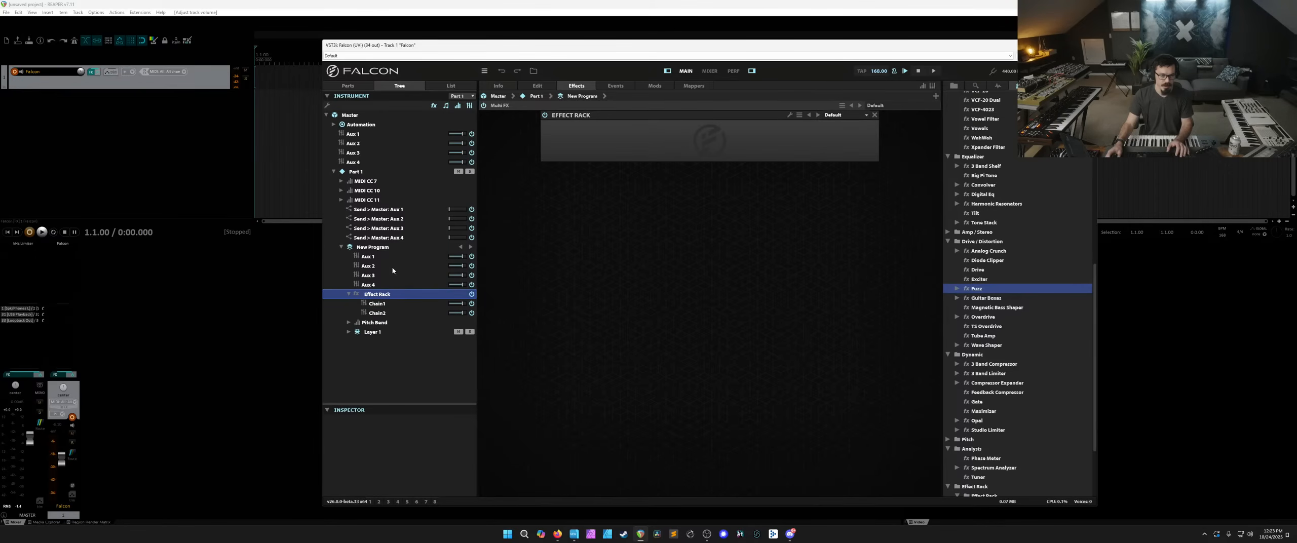
{"action": "left_click", "coordinate": [388, 313]}
{"action": "left_click", "coordinate": [385, 296]}
{"action": "right_click", "coordinate": [385, 297]}
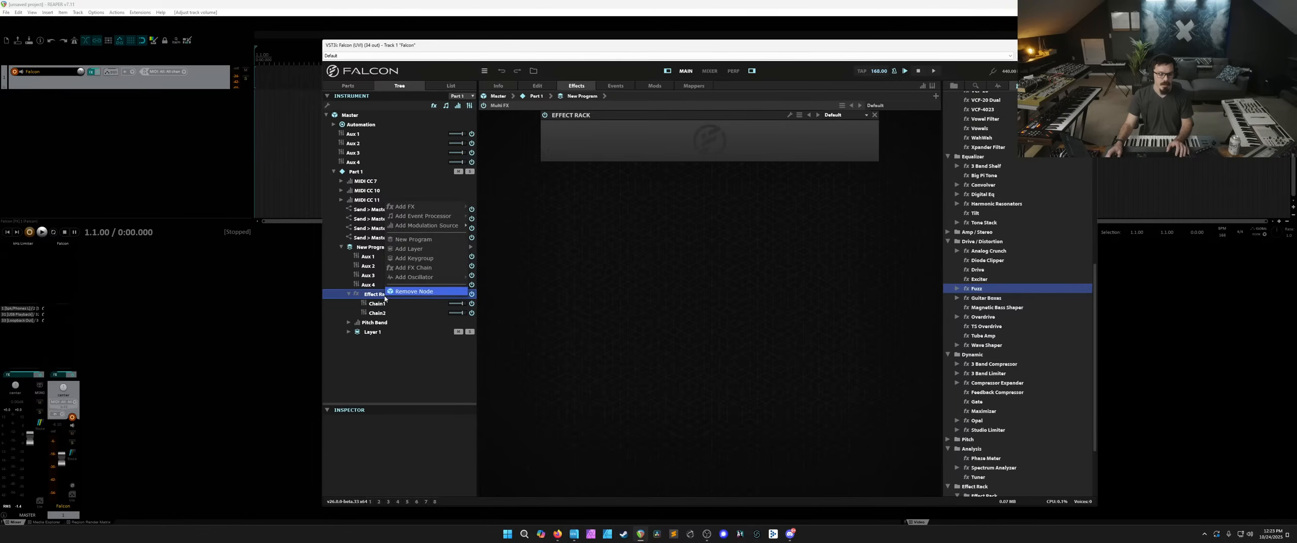
{"action": "left_click", "coordinate": [392, 267]}
Rename the Effect Rack's first chain, Chain1, as Clean.
{"action": "left_click", "coordinate": [388, 305]}
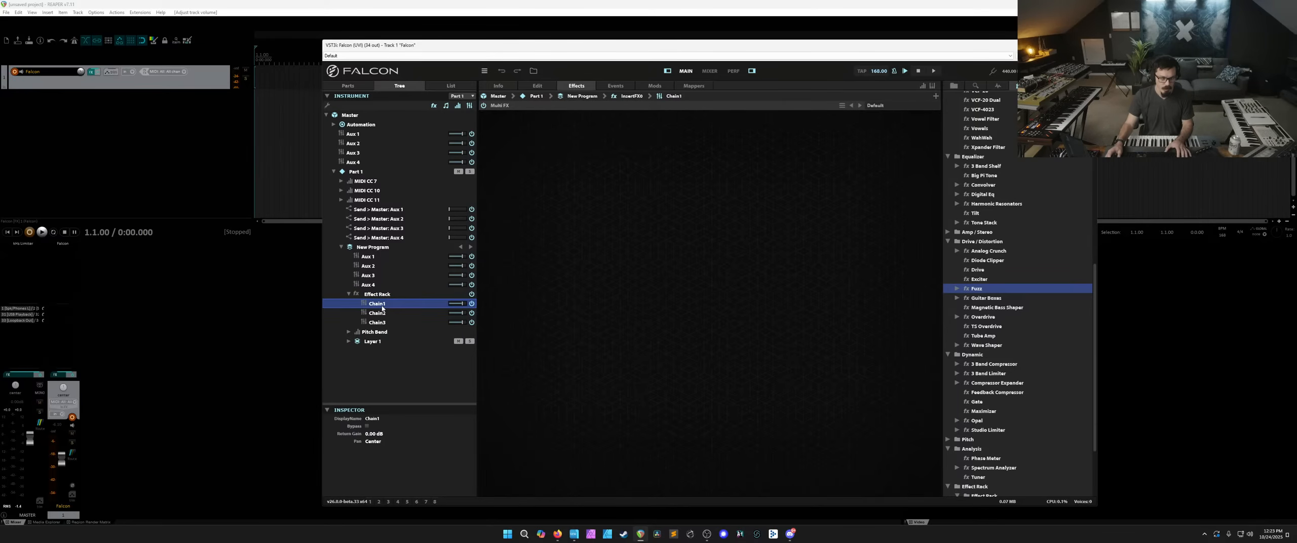
{"action": "double_click", "coordinate": [377, 304]}
{"action": "type", "text": "Clean"}
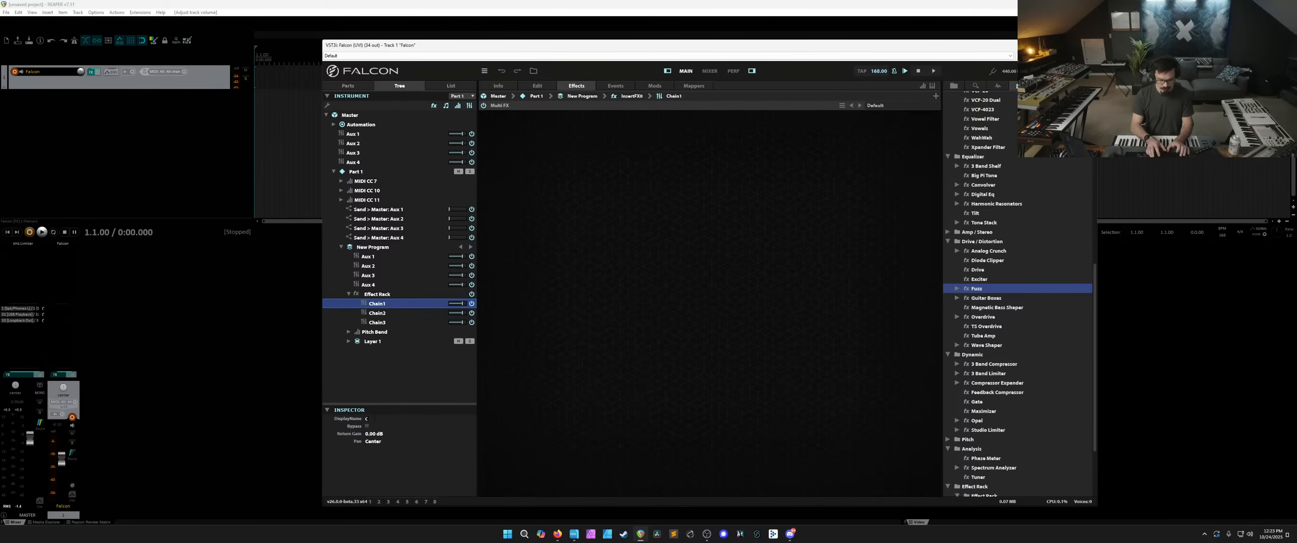
{"action": "key", "text": "Return"}
Rename the Effect Rack's Chain2 as Chorus and Chain3 as FSU.
{"action": "left_click", "coordinate": [384, 313]}
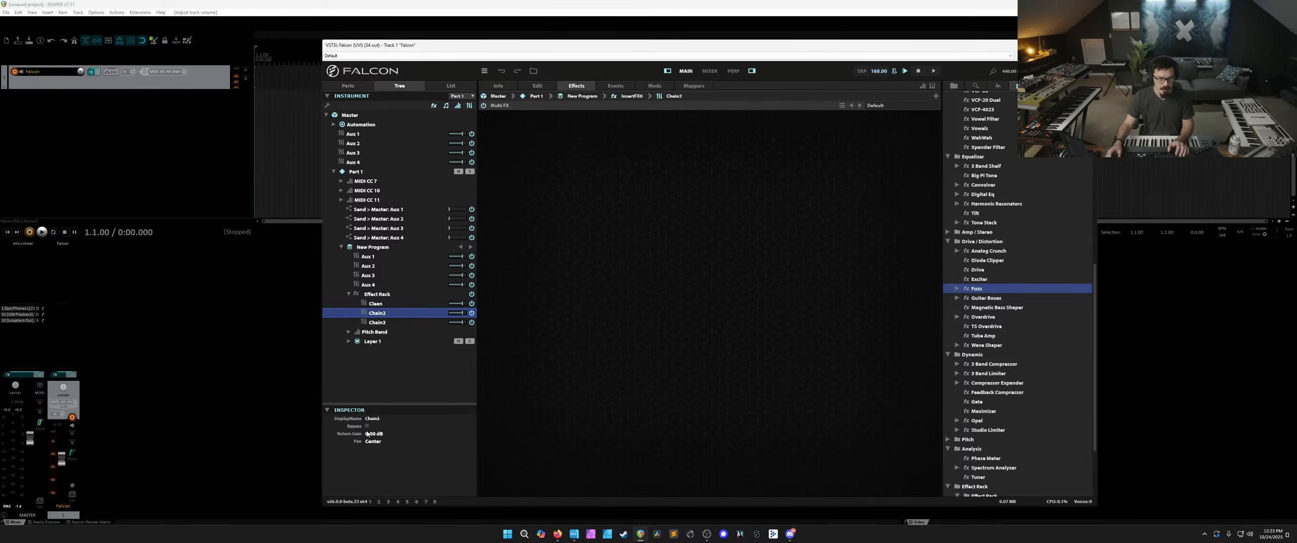
{"action": "type", "text": "Chorus"}
{"action": "key", "text": "Return"}
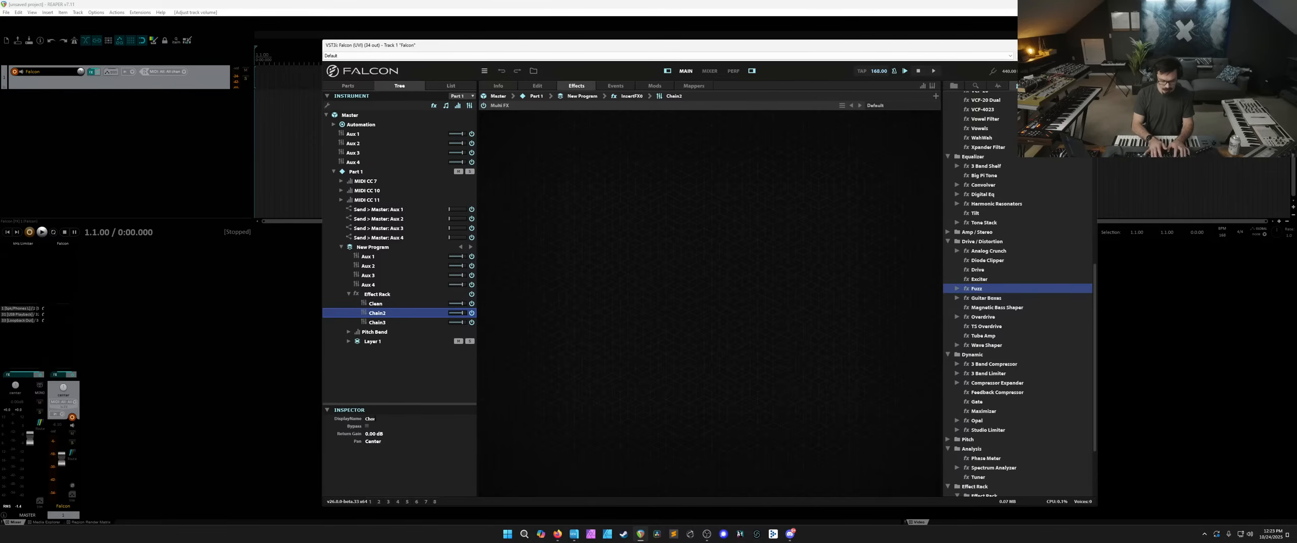
{"action": "key", "text": "Down"}
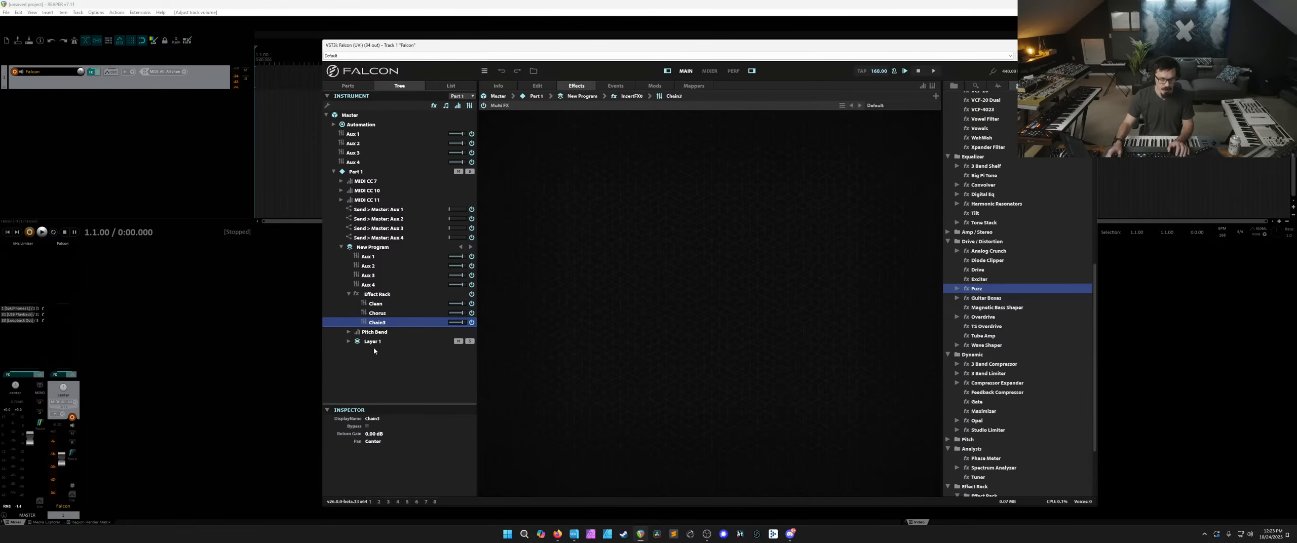
{"action": "type", "text": "FSU"}
{"action": "key", "text": "Return"}
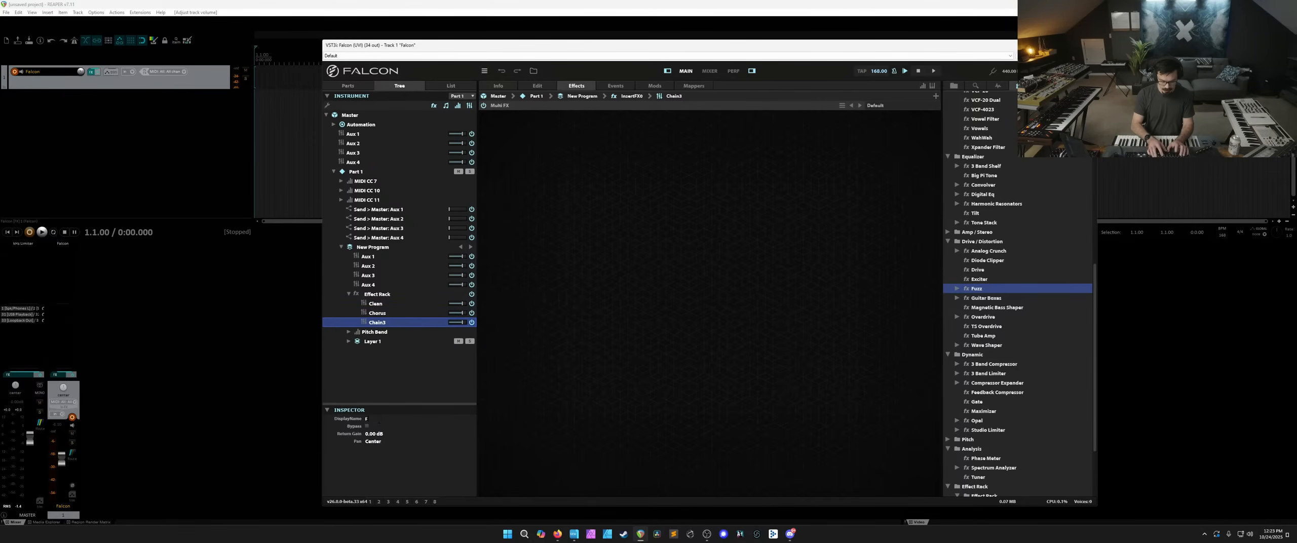
Add a Thorus modulation effect to the Chorus chain.
{"action": "left_click", "coordinate": [374, 313]}
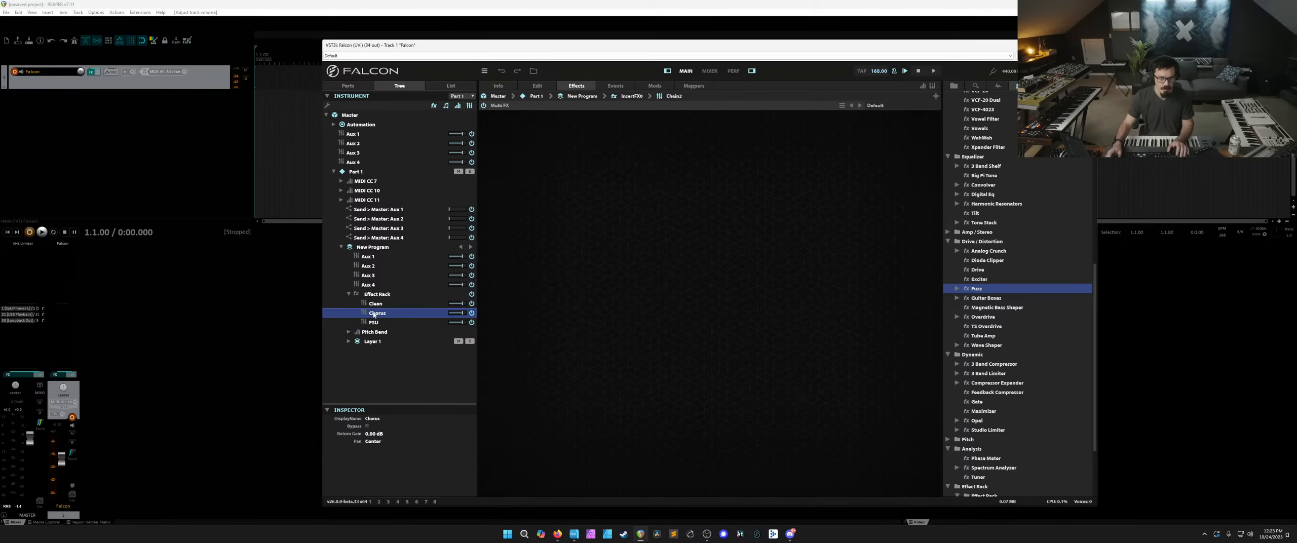
{"action": "scroll", "coordinate": [1012, 116], "scroll_direction": "up", "scroll_amount": 7}
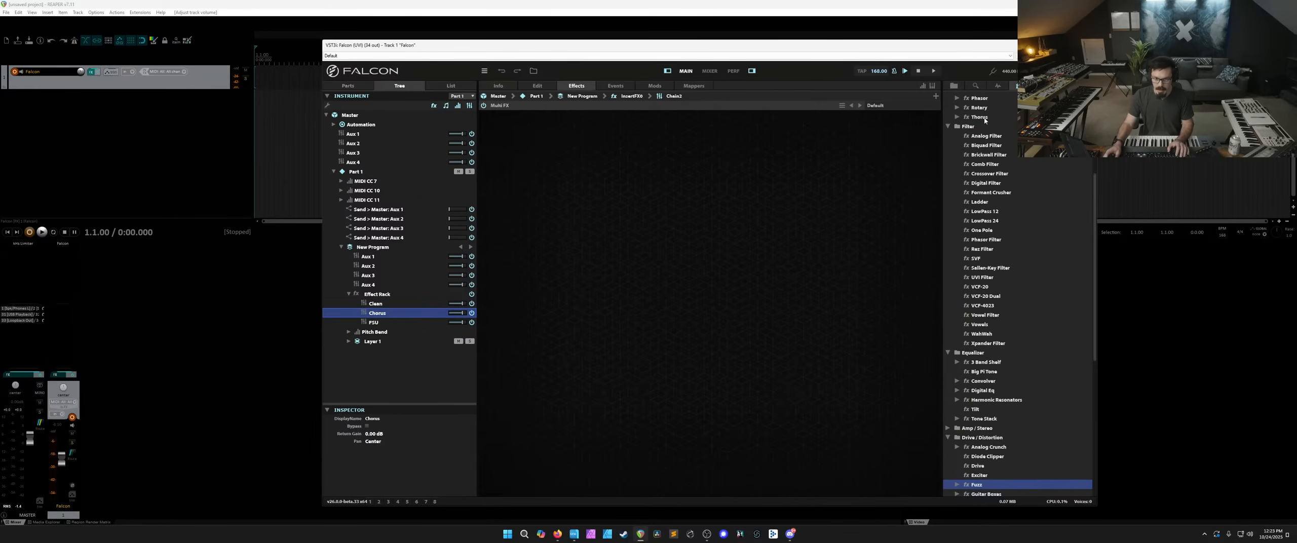
{"action": "left_click_drag", "start_coordinate": [984, 119], "coordinate": [806, 169]}
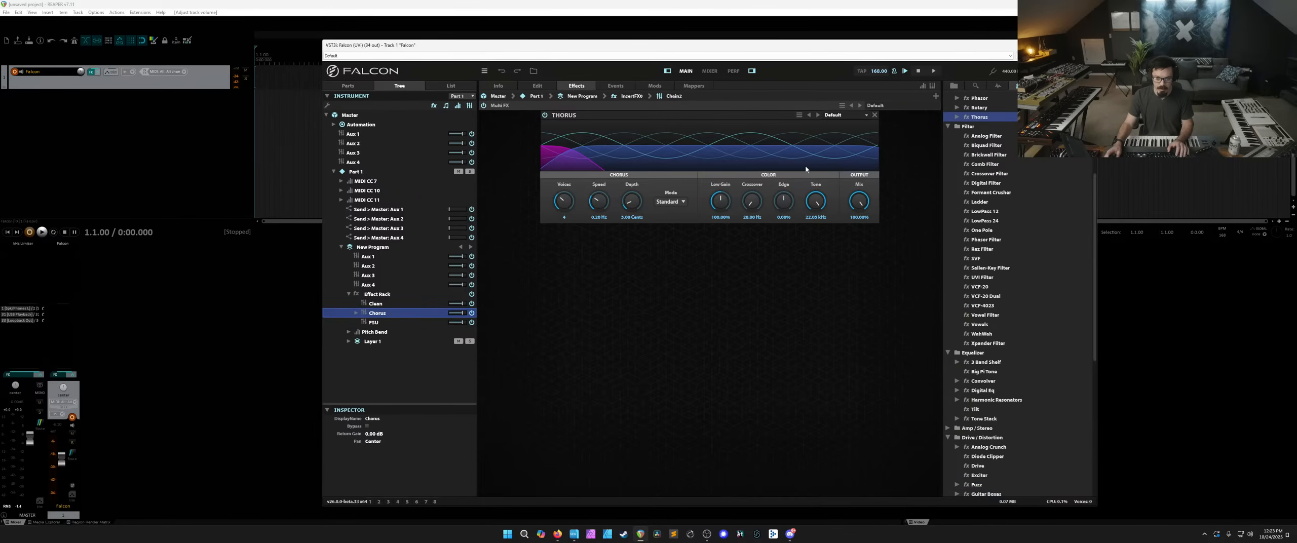
Load the Bass Saviour preset of the Fuzz4 effect rack into the FSU chain.
{"action": "left_click", "coordinate": [374, 322]}
{"action": "scroll", "coordinate": [986, 229], "scroll_direction": "down", "scroll_amount": 10}
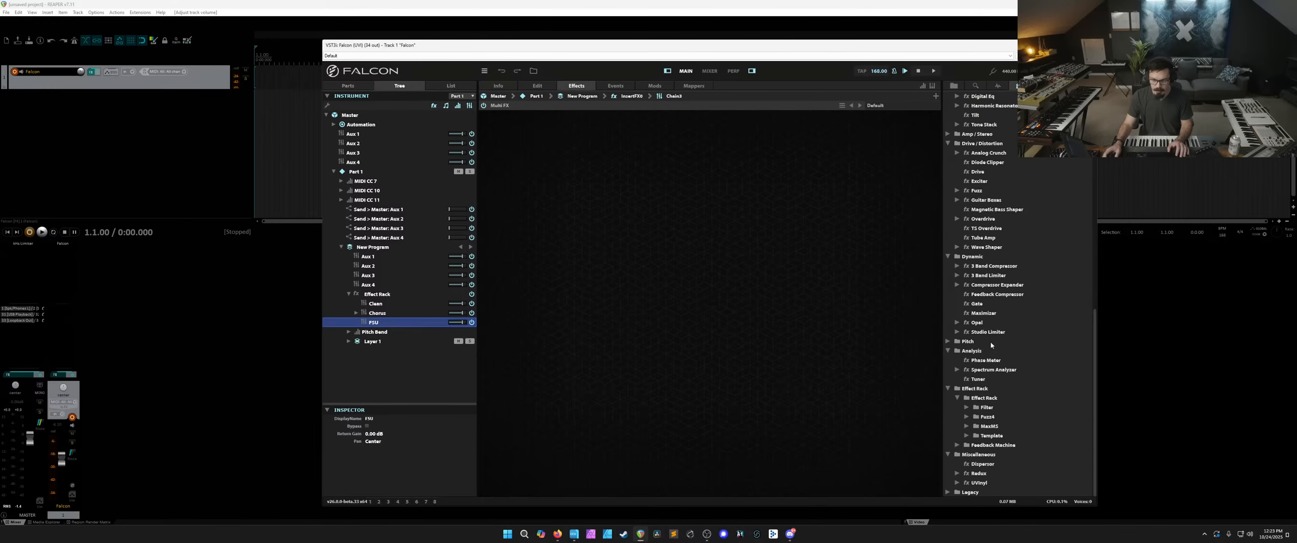
{"action": "left_click", "coordinate": [967, 417]}
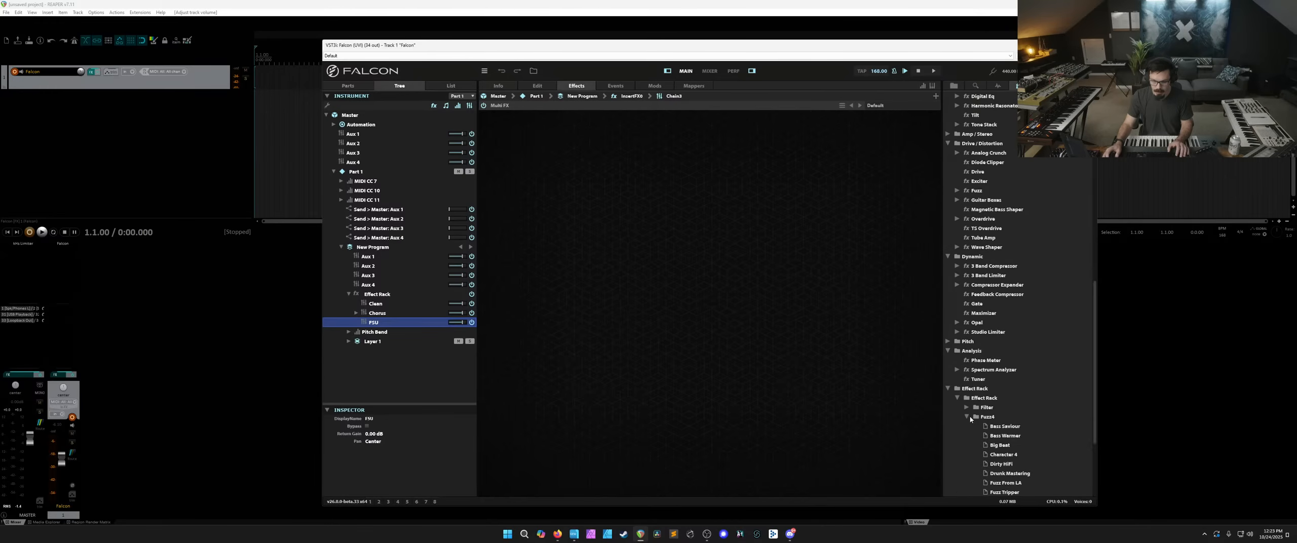
{"action": "left_click_drag", "start_coordinate": [991, 428], "coordinate": [701, 349]}
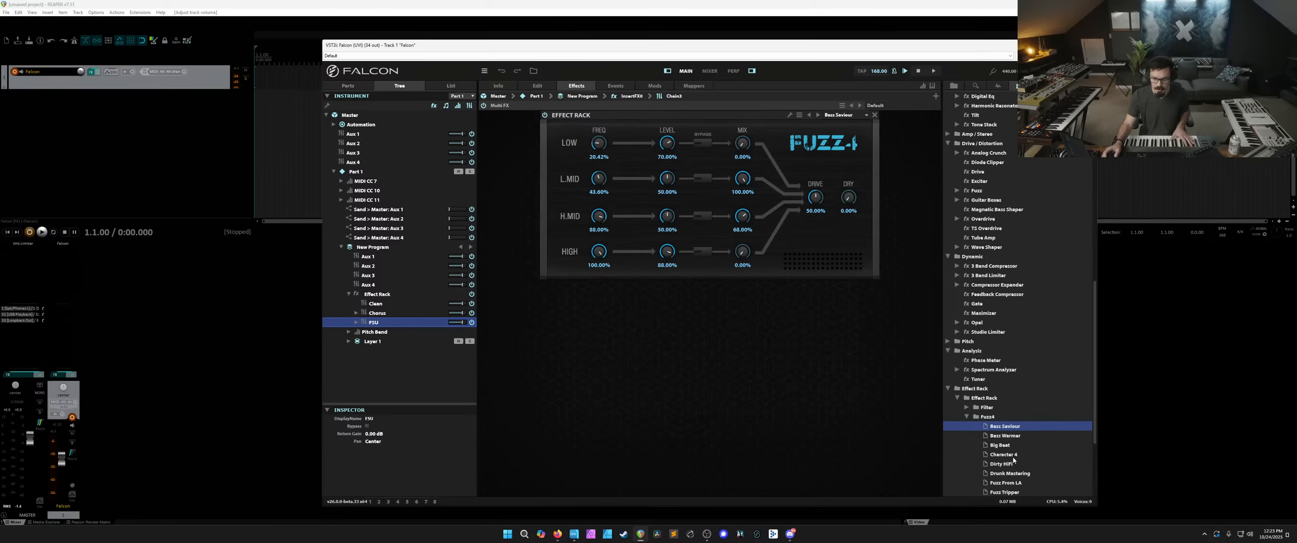
Add a WahWah filter effect below the Fuzz4 rack in the FSU chain.
{"action": "scroll", "coordinate": [1015, 448], "scroll_direction": "down", "scroll_amount": 5}
{"action": "scroll", "coordinate": [966, 438], "scroll_direction": "up", "scroll_amount": 10}
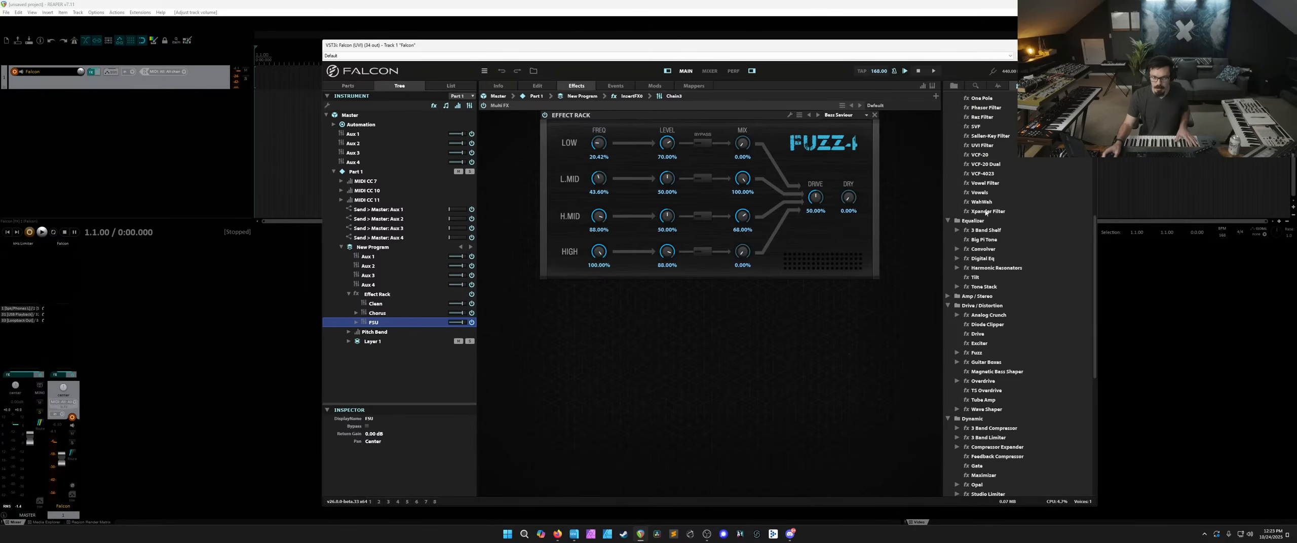
{"action": "left_click_drag", "start_coordinate": [981, 202], "coordinate": [814, 265]}
Try a Track Delay after the WahWah in the FSU chain, remove it and add a Velvet Delay instead.
{"action": "scroll", "coordinate": [987, 271], "scroll_direction": "up", "scroll_amount": 11}
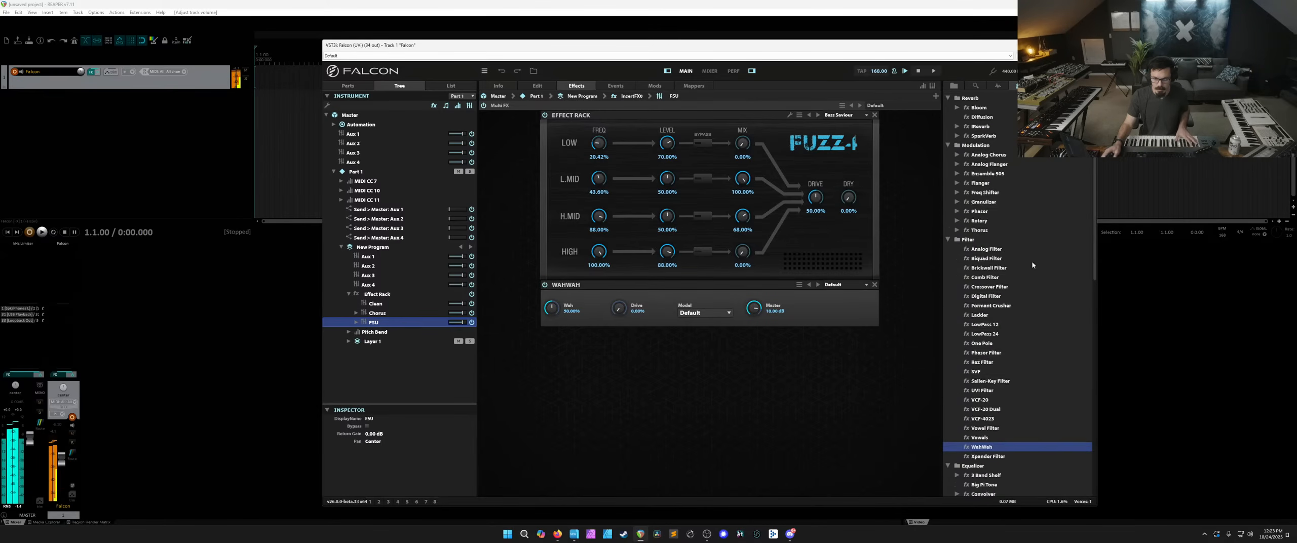
{"action": "left_click_drag", "start_coordinate": [984, 143], "coordinate": [667, 379]}
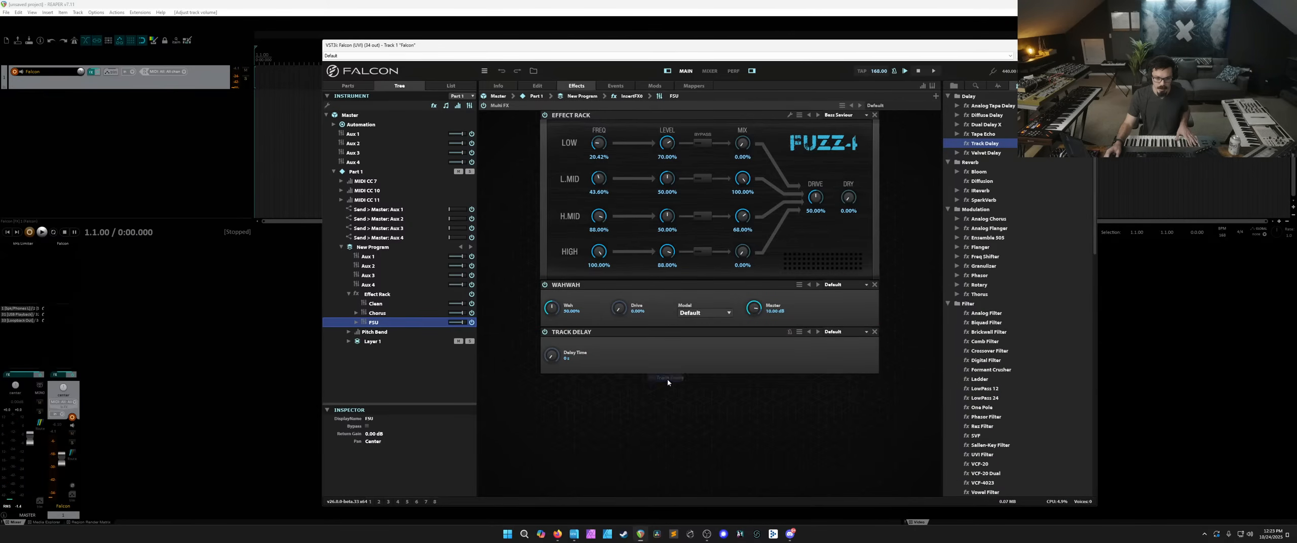
{"action": "left_click", "coordinate": [874, 332]}
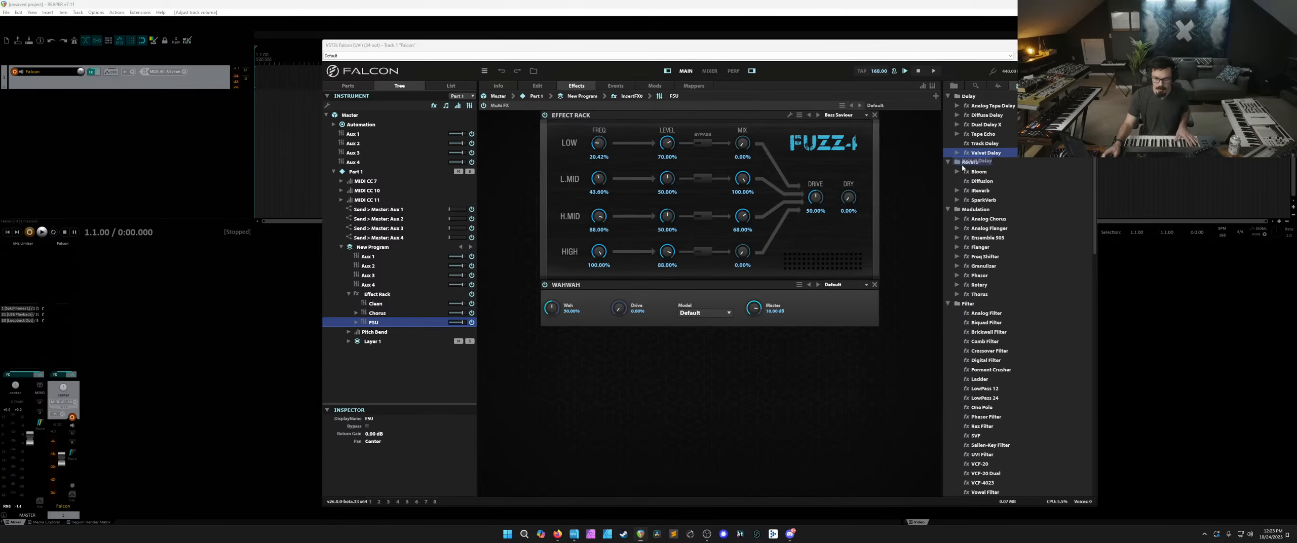
{"action": "left_click_drag", "start_coordinate": [986, 153], "coordinate": [692, 361]}
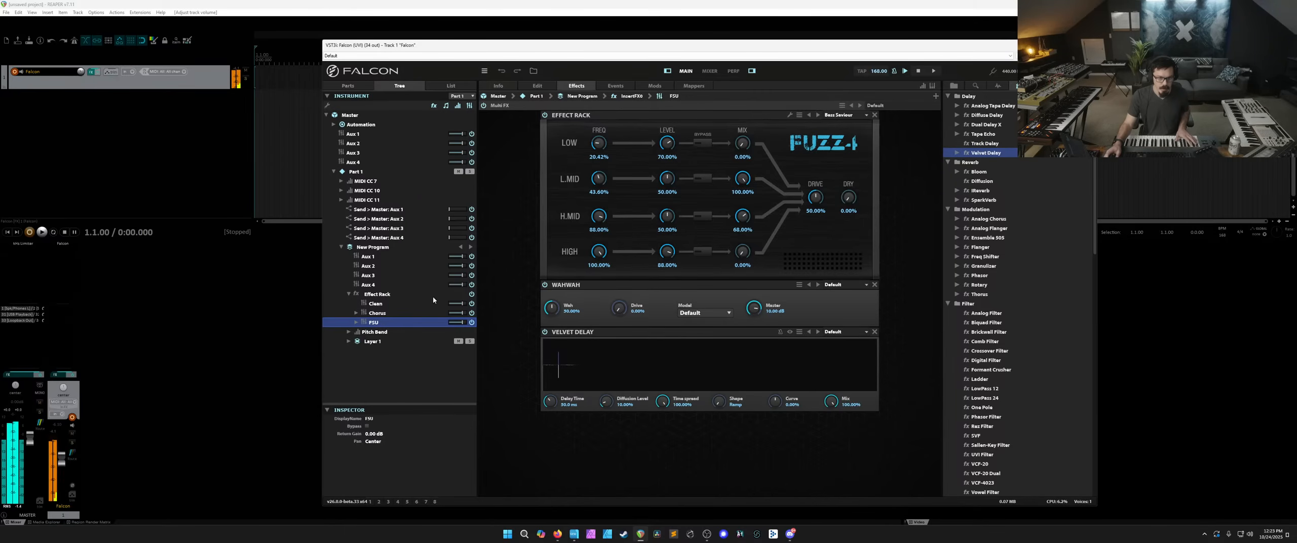
Check the parent Effect Rack's panel and the effects in its Chorus chain.
{"action": "left_click", "coordinate": [403, 295]}
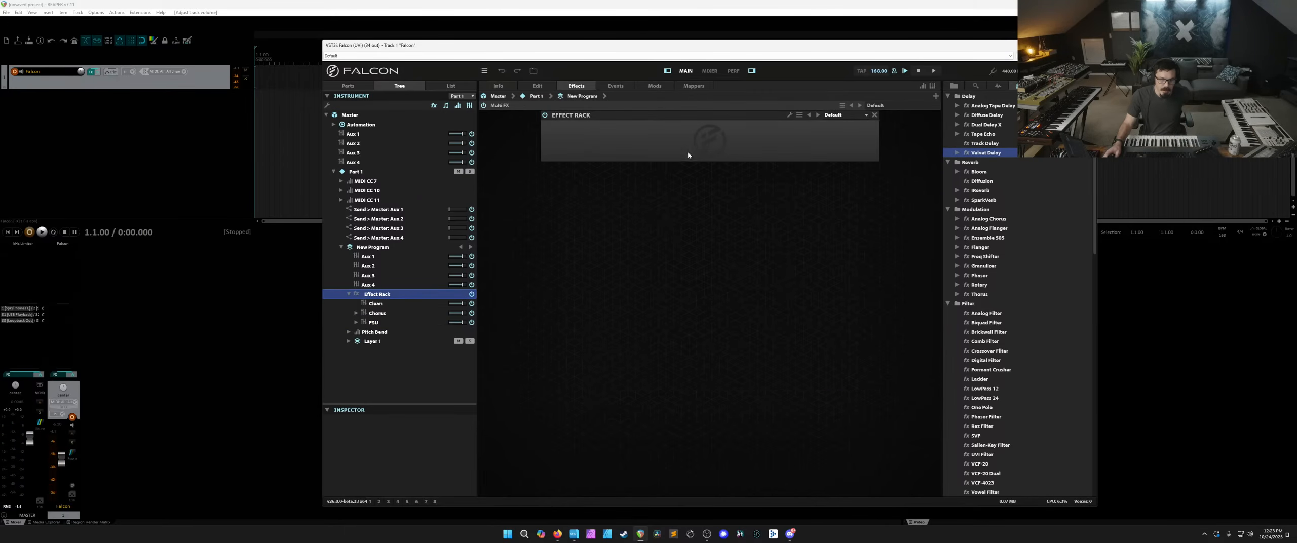
{"action": "left_click", "coordinate": [373, 314]}
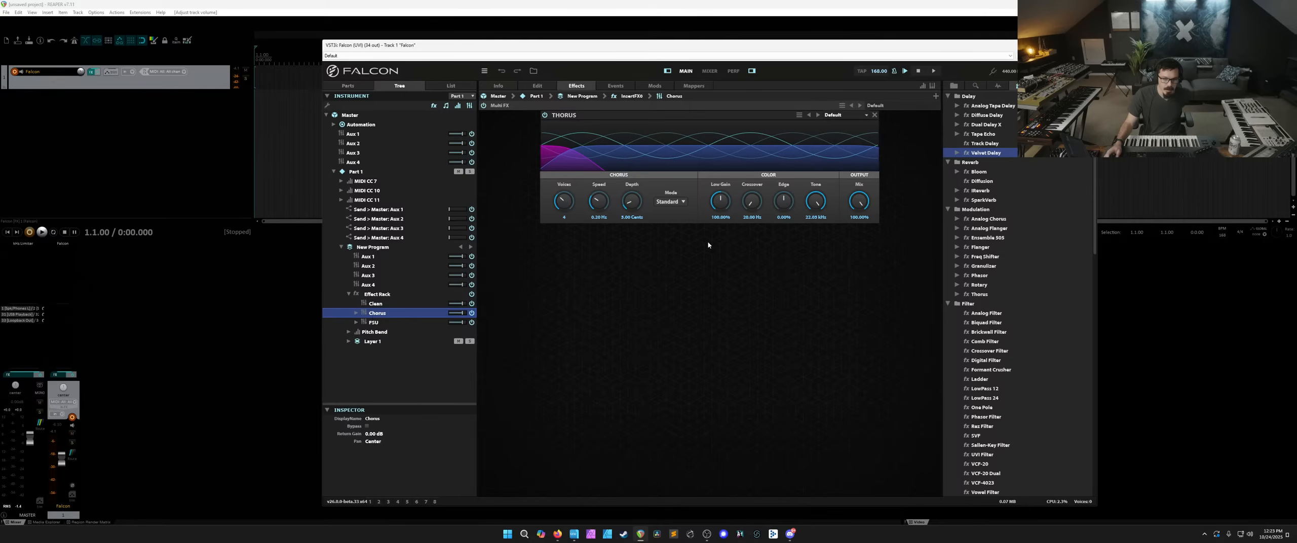
Assign the Thorus Mix in the Chorus chain to a new effect rack macro.
{"action": "right_click", "coordinate": [751, 201]}
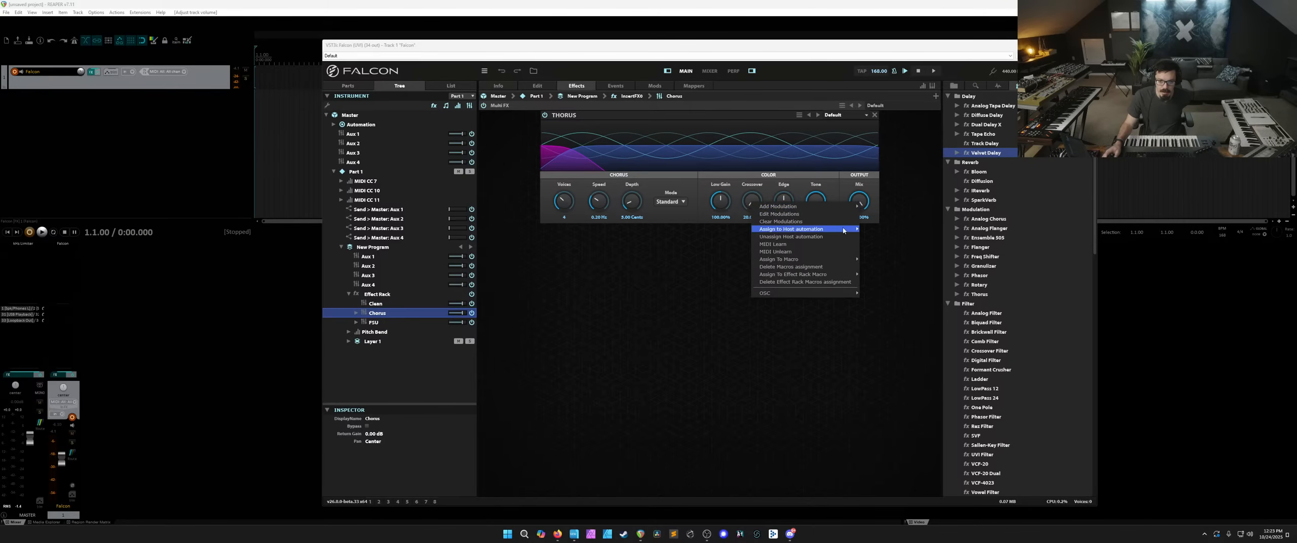
{"action": "mouse_move", "coordinate": [828, 275]}
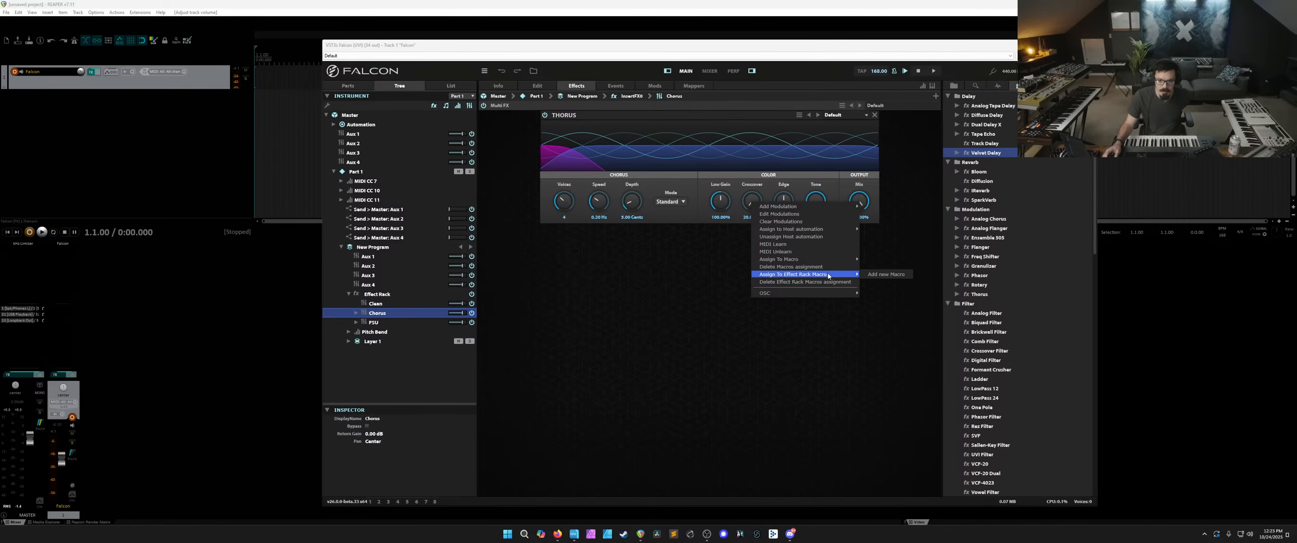
{"action": "left_click", "coordinate": [884, 274]}
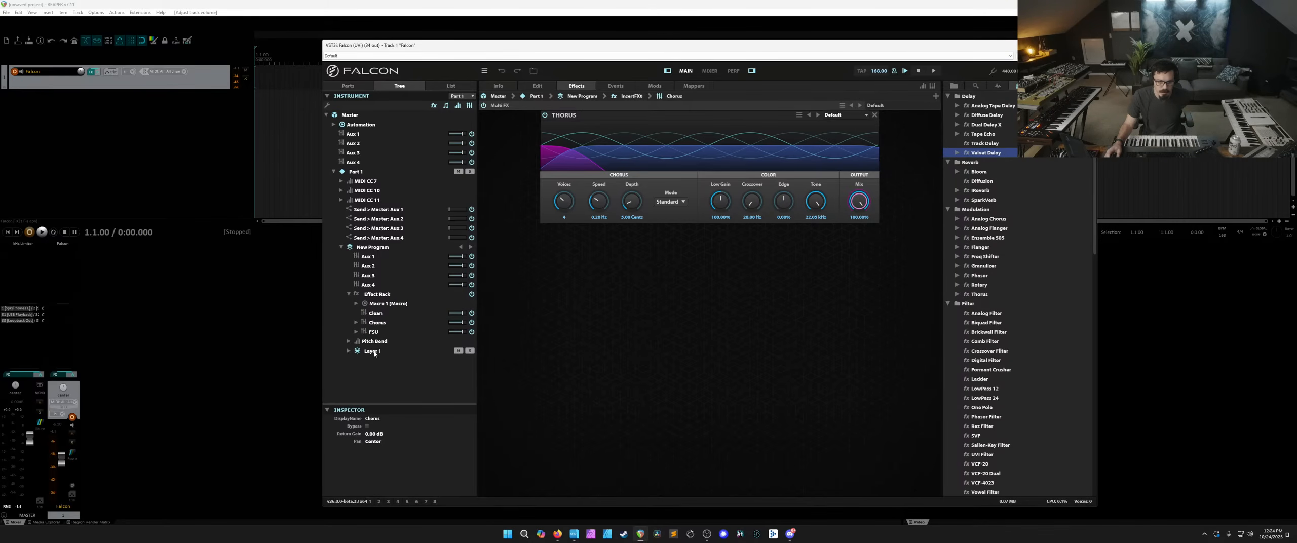
Open the FSU chain and look for an effect rack macro assignment on the Fuzz4 Drive control.
{"action": "left_click", "coordinate": [377, 332]}
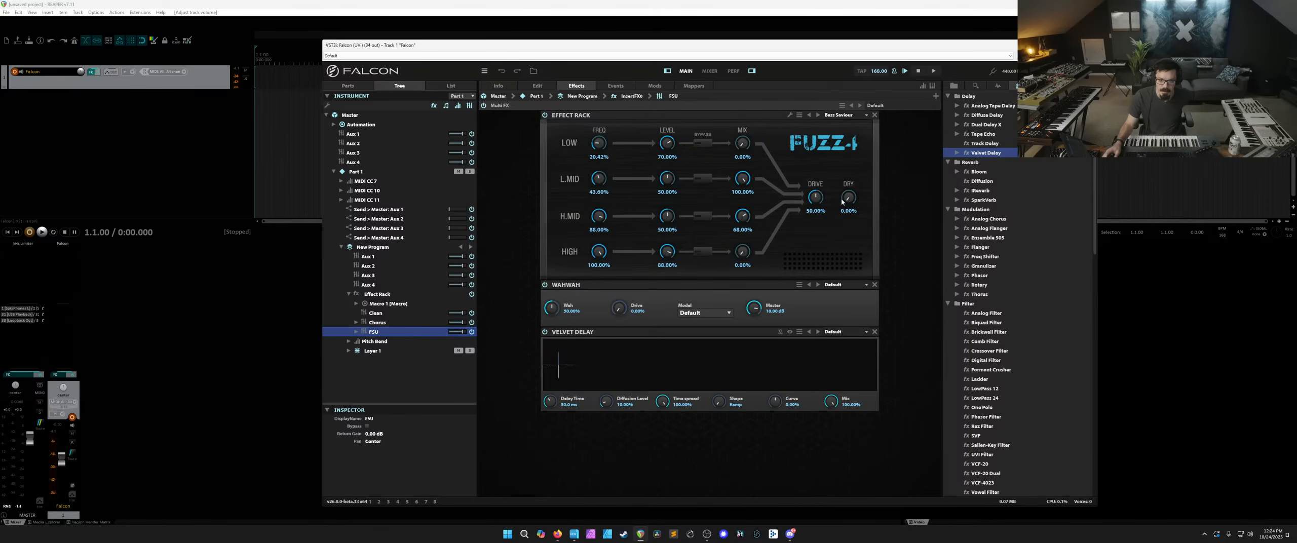
{"action": "right_click", "coordinate": [819, 200]}
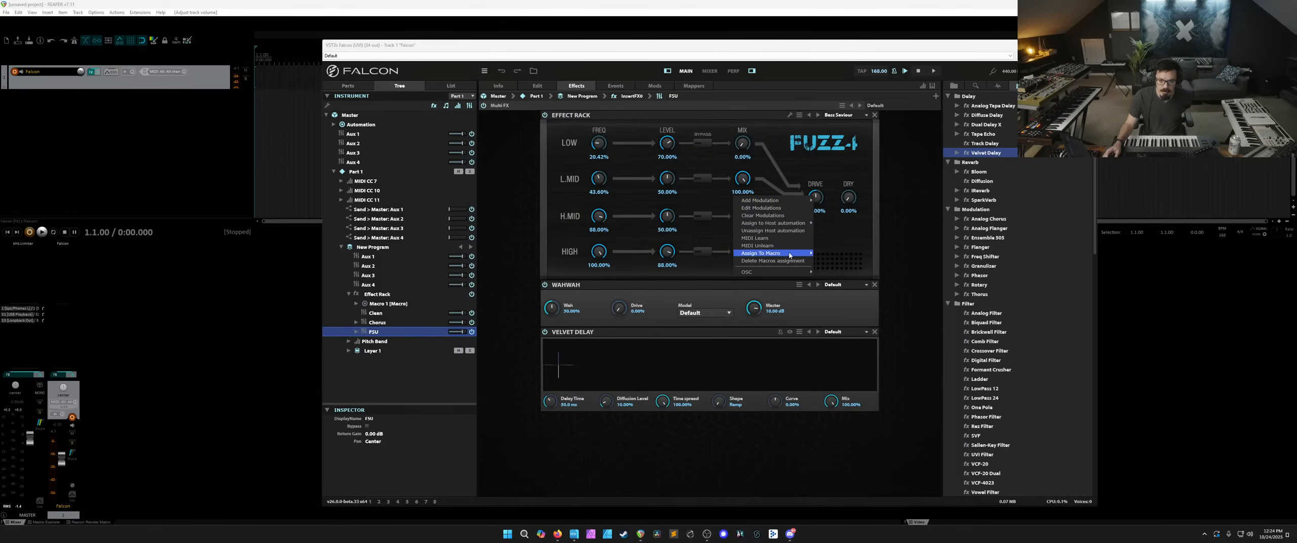
{"action": "mouse_move", "coordinate": [800, 253]}
{"action": "left_click", "coordinate": [861, 235]}
{"action": "right_click", "coordinate": [819, 200]}
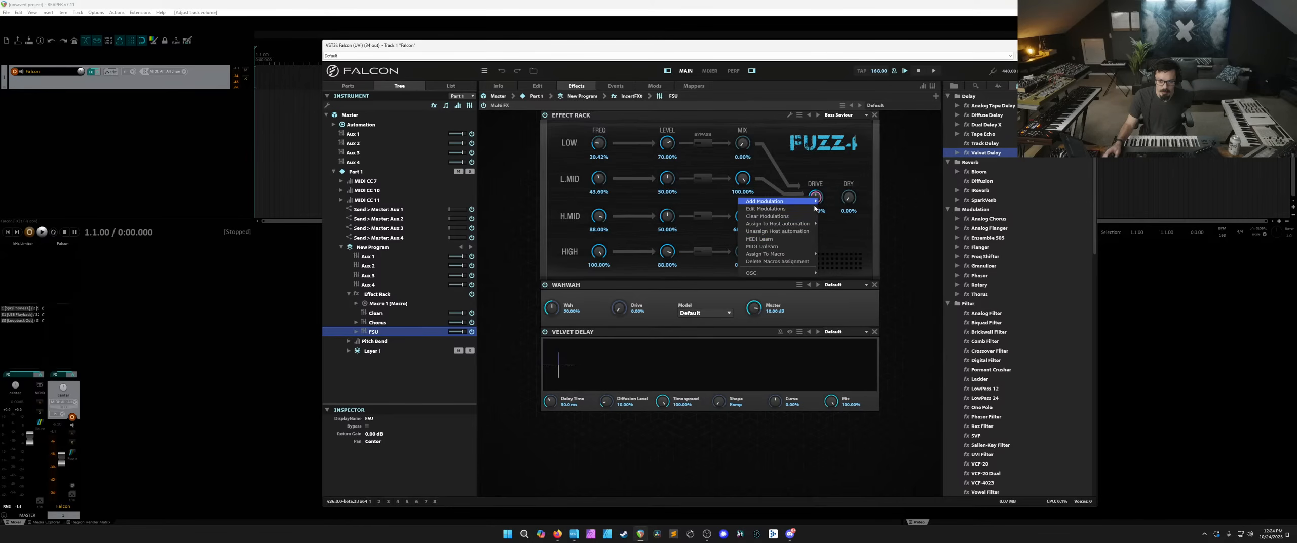
{"action": "mouse_move", "coordinate": [797, 257]}
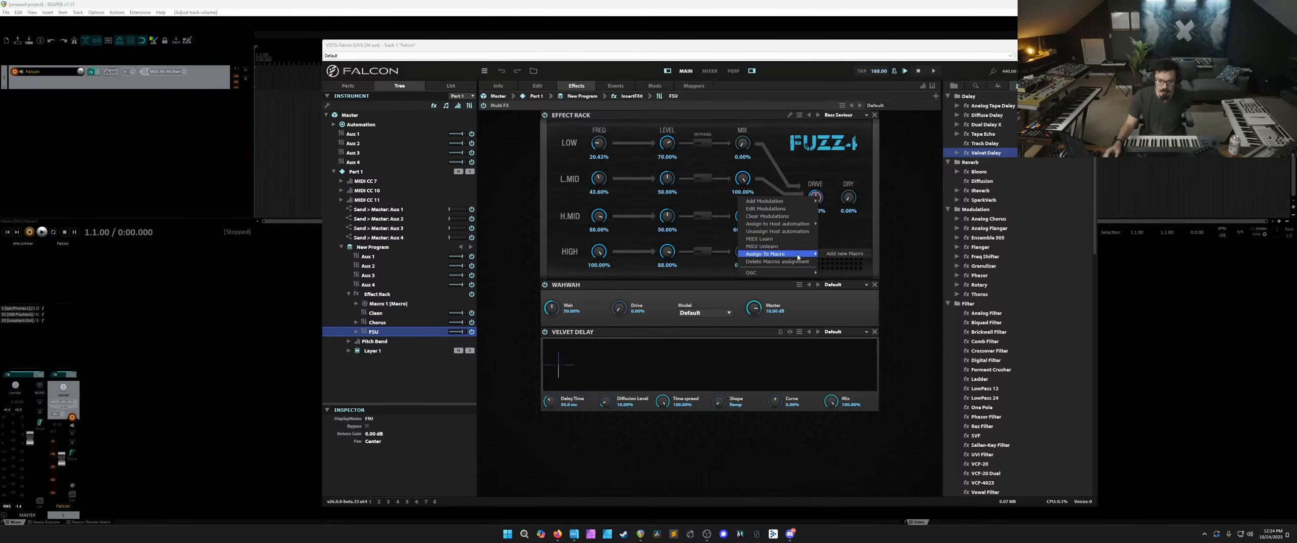
{"action": "left_click", "coordinate": [857, 381]}
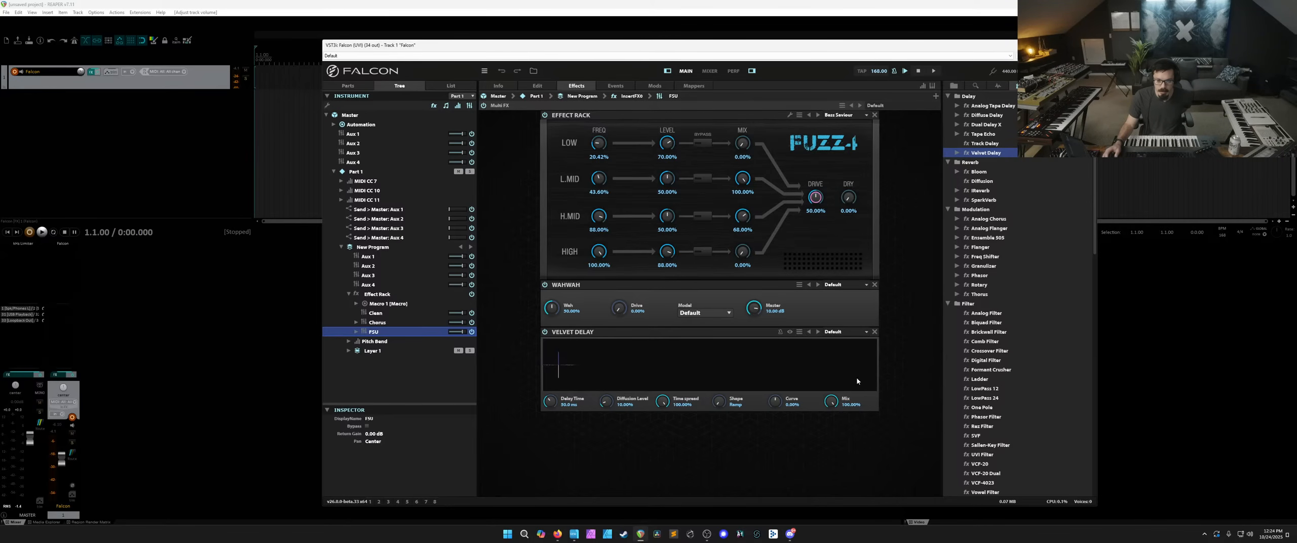
Assign the Velvet Delay Mix in the FSU chain to a new effect rack macro.
{"action": "right_click", "coordinate": [834, 403]}
{"action": "mouse_move", "coordinate": [829, 393]}
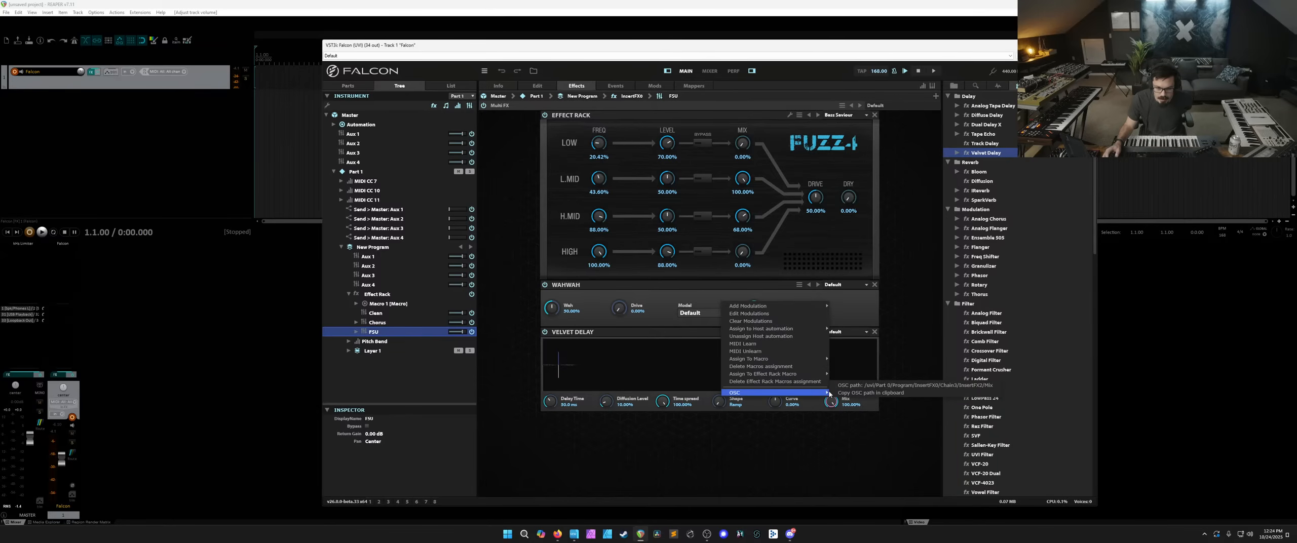
{"action": "mouse_move", "coordinate": [823, 374]}
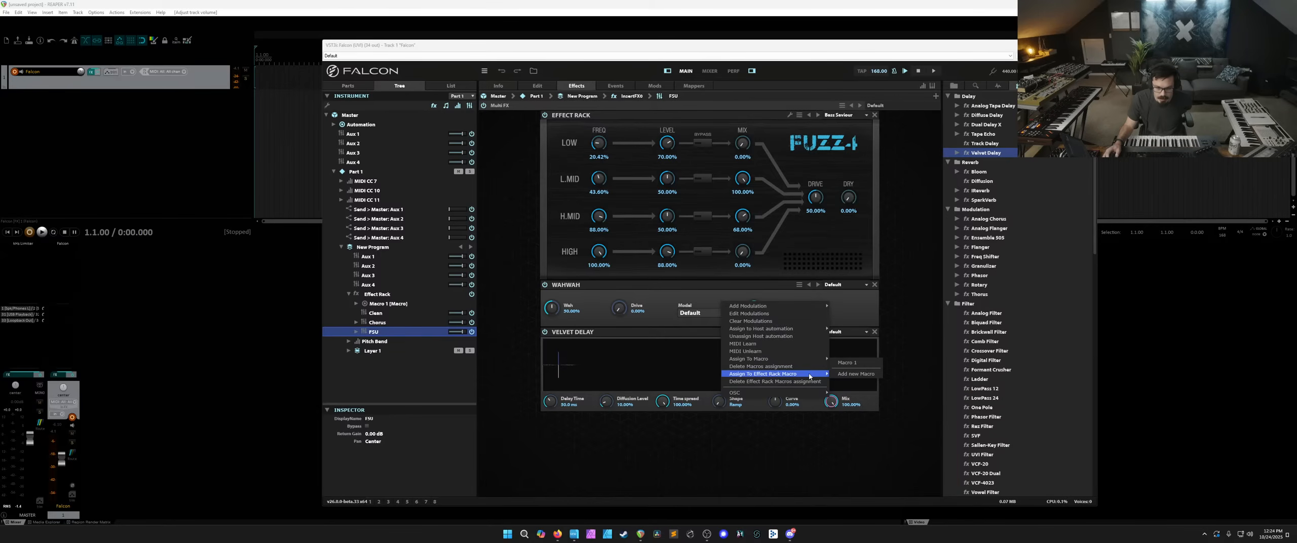
{"action": "left_click", "coordinate": [843, 374]}
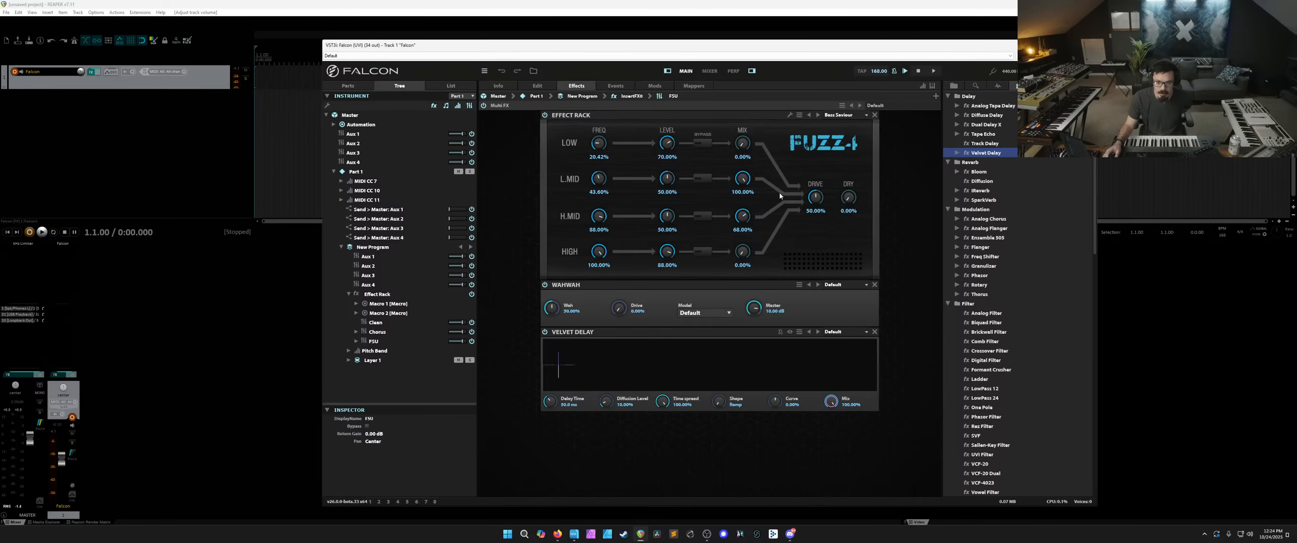
Set Fuzz4's Low Mix to about 57.6%, High Mix to about 46%, and Drive to about 25.6%.
{"action": "left_click_drag", "start_coordinate": [733, 148], "coordinate": [744, 108]}
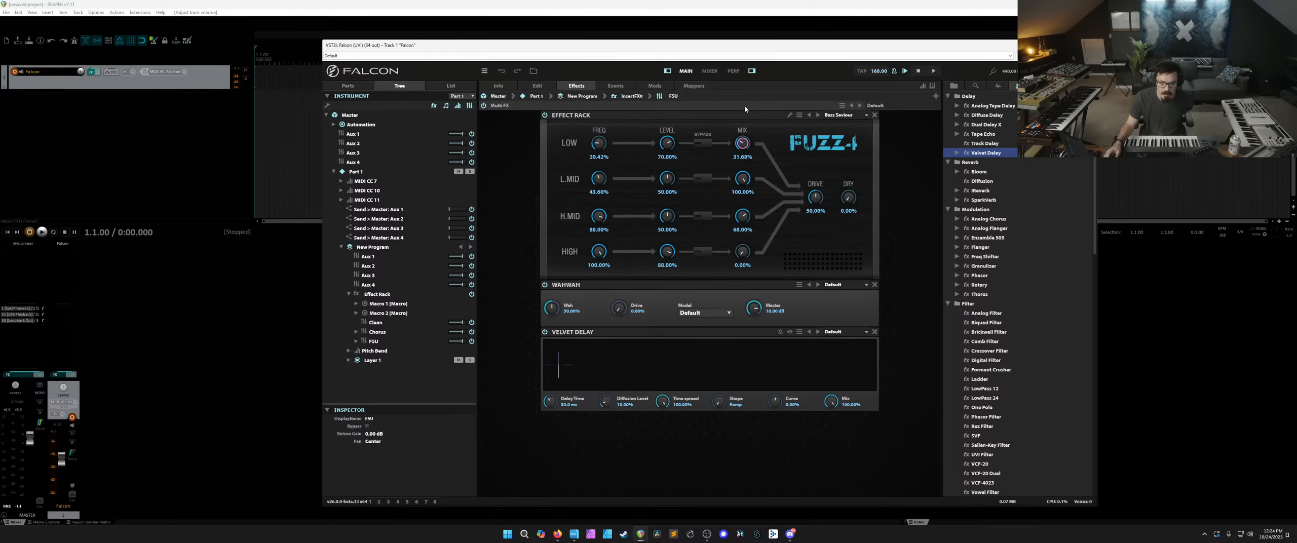
{"action": "left_click_drag", "start_coordinate": [743, 251], "coordinate": [735, 222]}
{"action": "left_click", "coordinate": [816, 196]}
{"action": "right_click", "coordinate": [815, 197]}
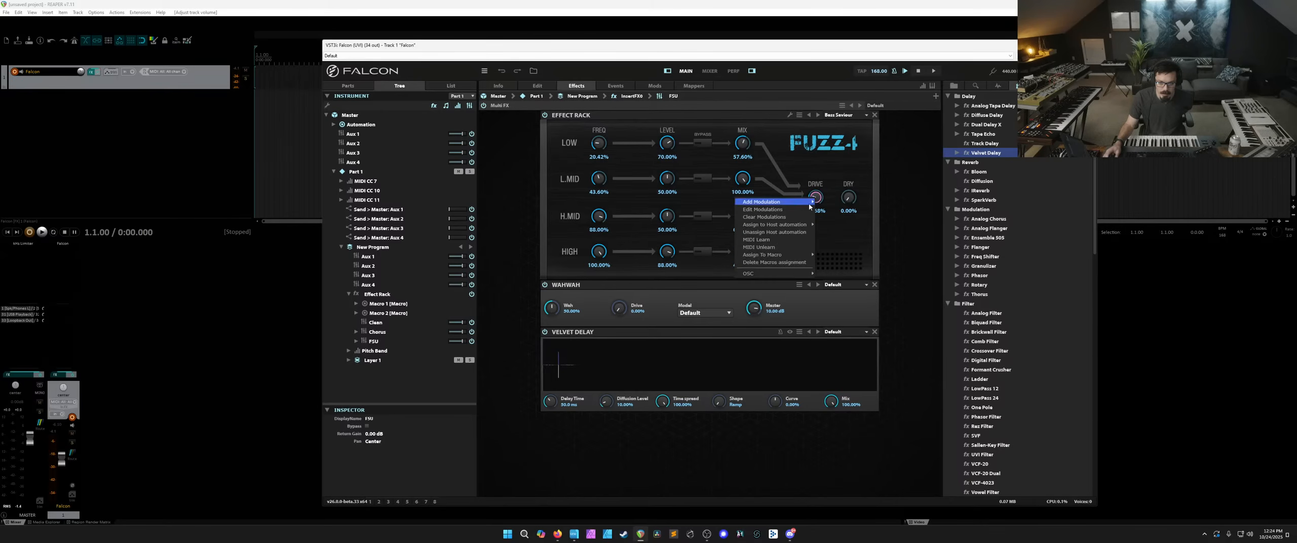
{"action": "mouse_move", "coordinate": [793, 254]}
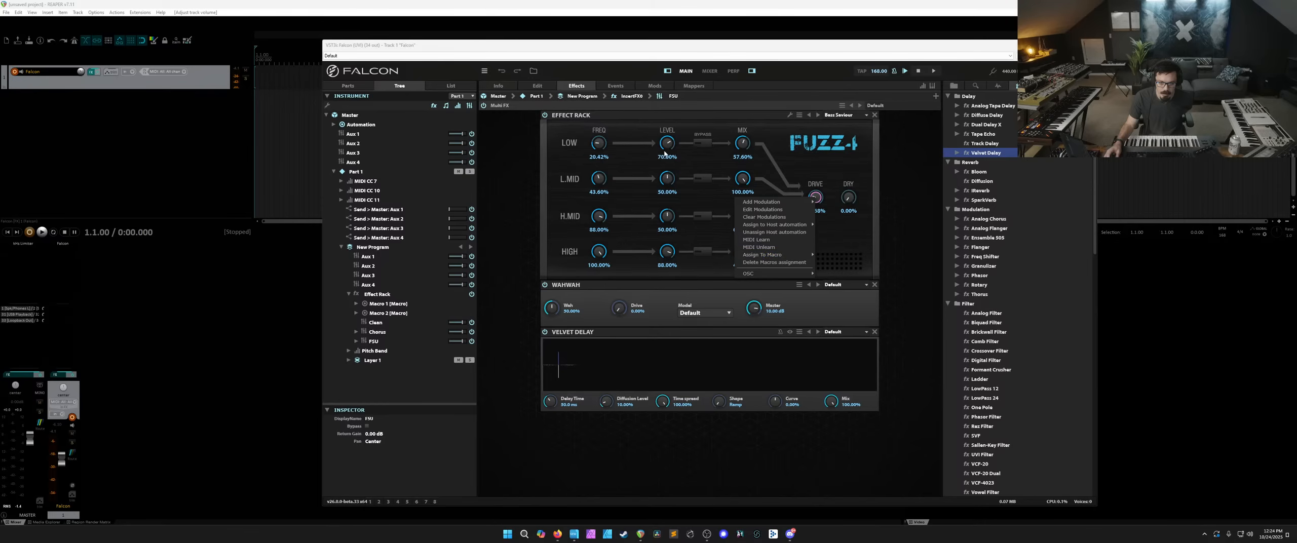
Try assigning Fuzz4's Low Mix to a new program macro, and delete that macro from the program.
{"action": "left_click", "coordinate": [598, 143]}
{"action": "left_click", "coordinate": [742, 142]}
{"action": "right_click", "coordinate": [742, 142]}
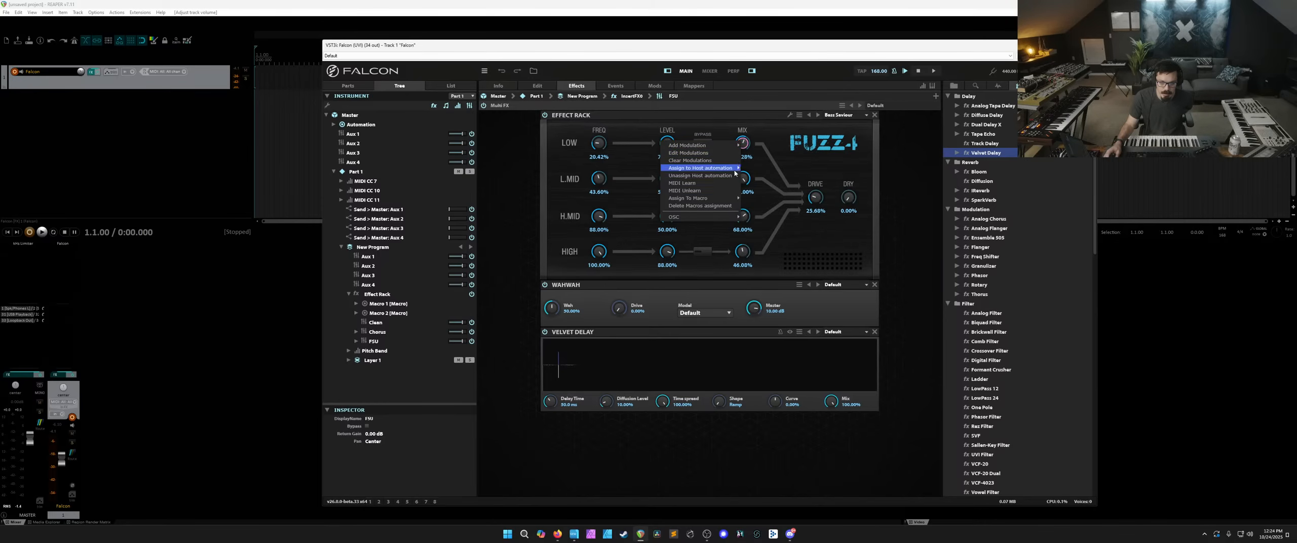
{"action": "mouse_move", "coordinate": [724, 200]}
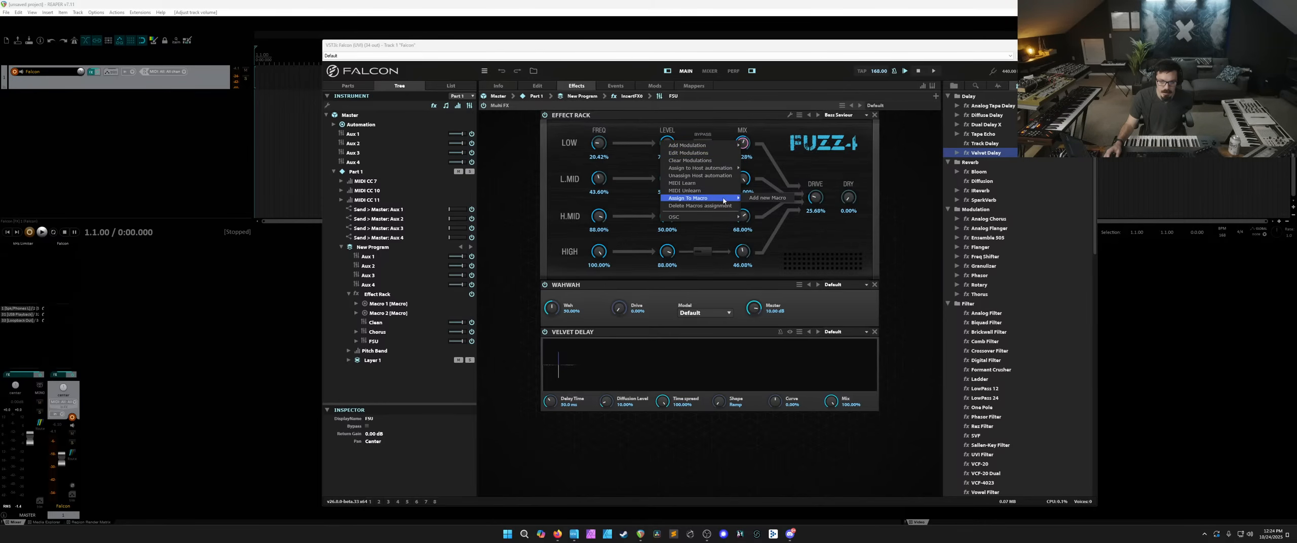
{"action": "left_click", "coordinate": [765, 198]}
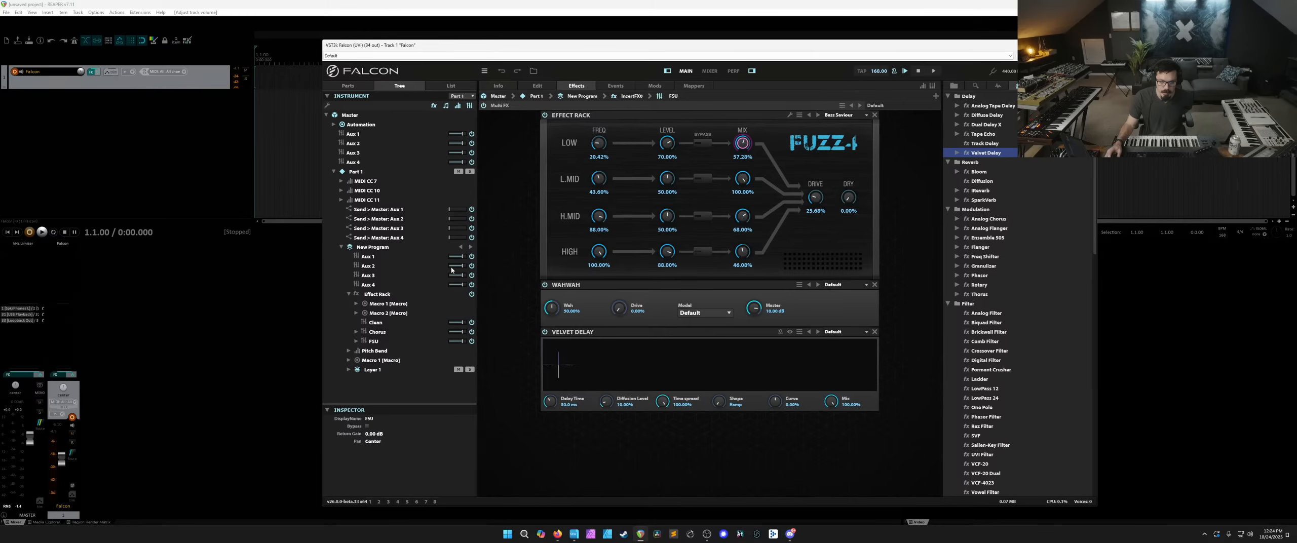
{"action": "left_click", "coordinate": [386, 361]}
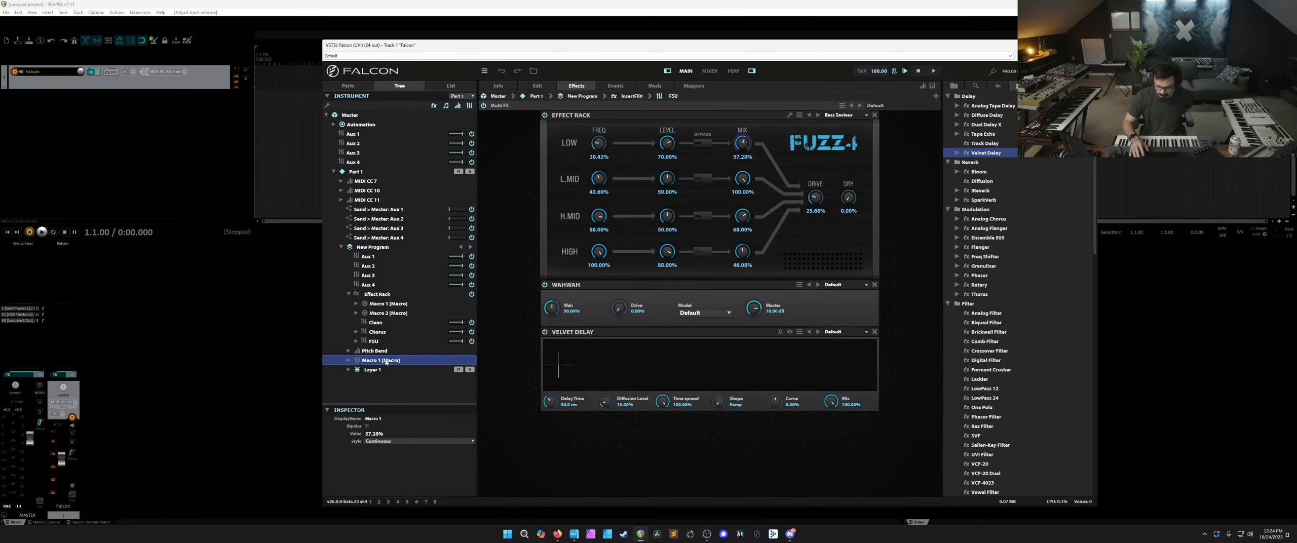
{"action": "key", "text": "Delete"}
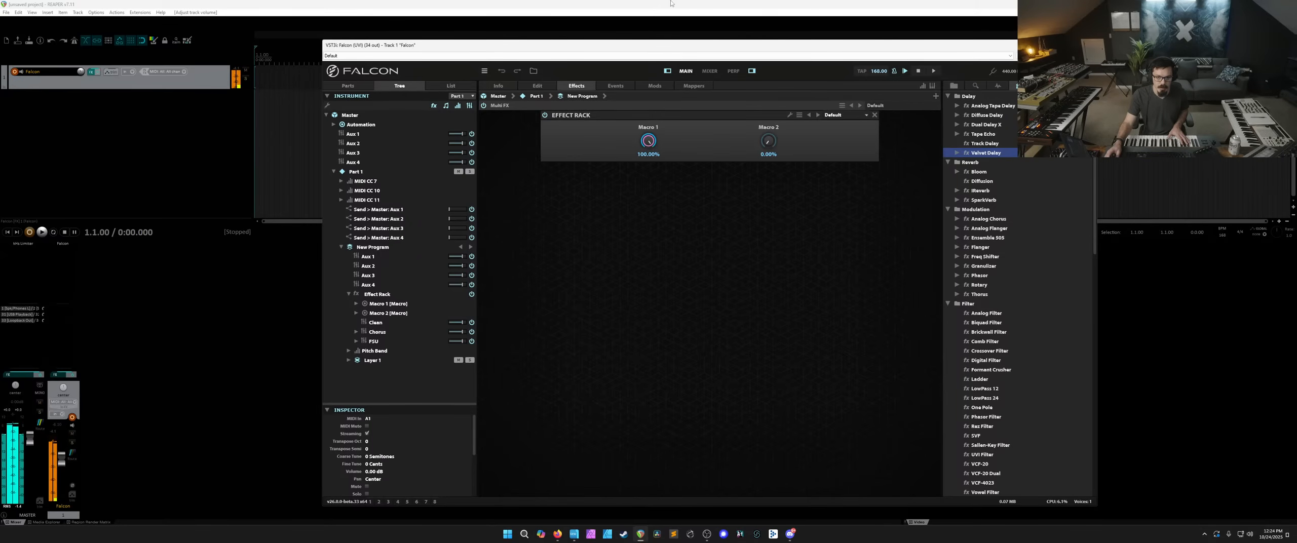
Set the effect rack's Macro 1 to 100% and Macro 2 to about 60%, and turn the Chorus and FSU chain gains fully down.
{"action": "left_click_drag", "start_coordinate": [647, 147], "coordinate": [780, 222]}
{"action": "left_click_drag", "start_coordinate": [648, 141], "coordinate": [654, 34]}
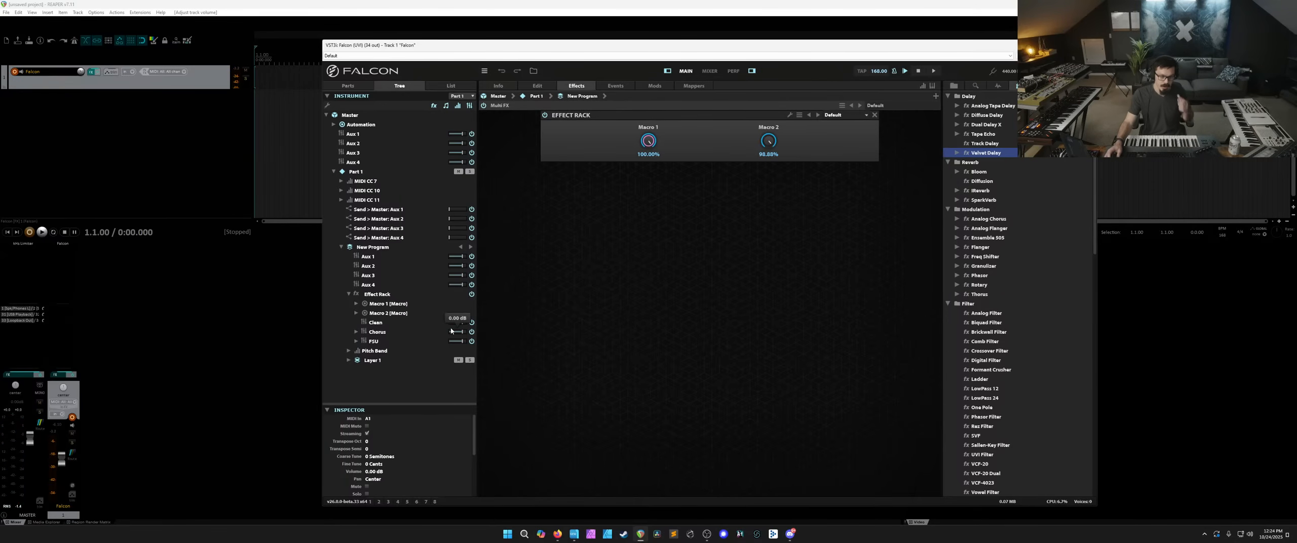
{"action": "left_click_drag", "start_coordinate": [451, 331], "coordinate": [431, 342]}
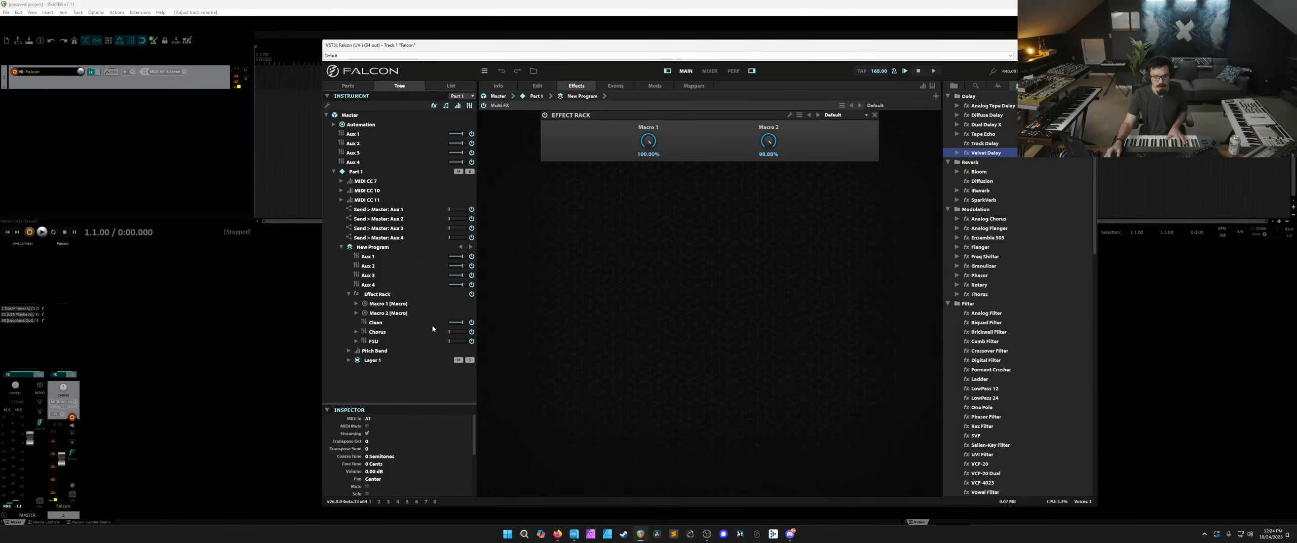
Add a Gain effect from the Amp / Stereo category to the Clean chain.
{"action": "left_click", "coordinate": [408, 324]}
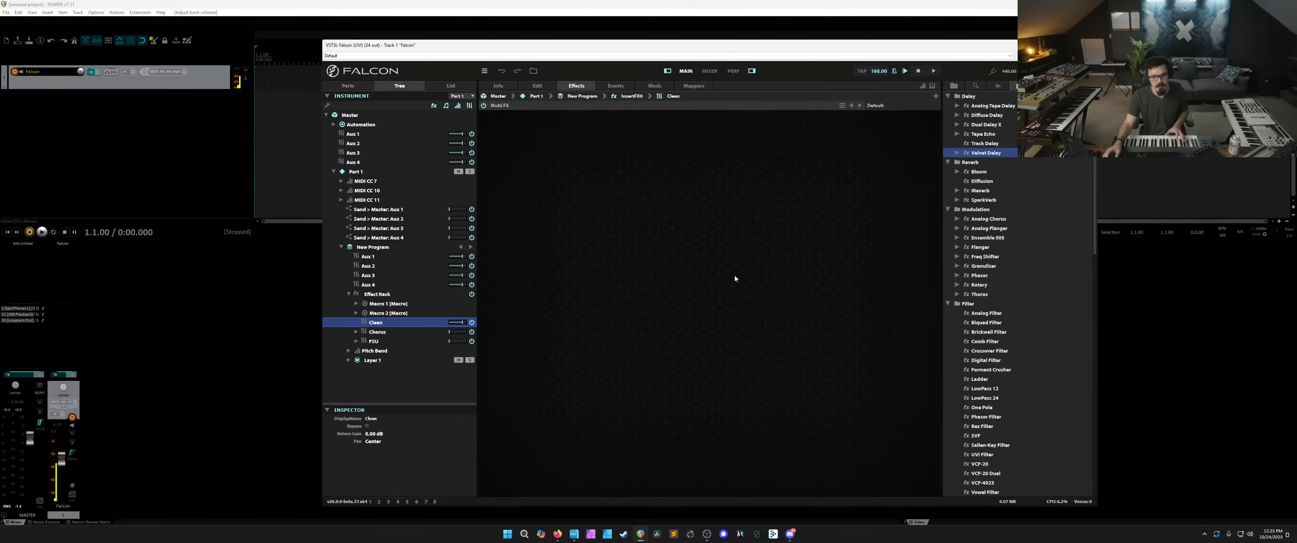
{"action": "scroll", "coordinate": [1000, 236], "scroll_direction": "down", "scroll_amount": 5}
{"action": "scroll", "coordinate": [999, 236], "scroll_direction": "down", "scroll_amount": 5}
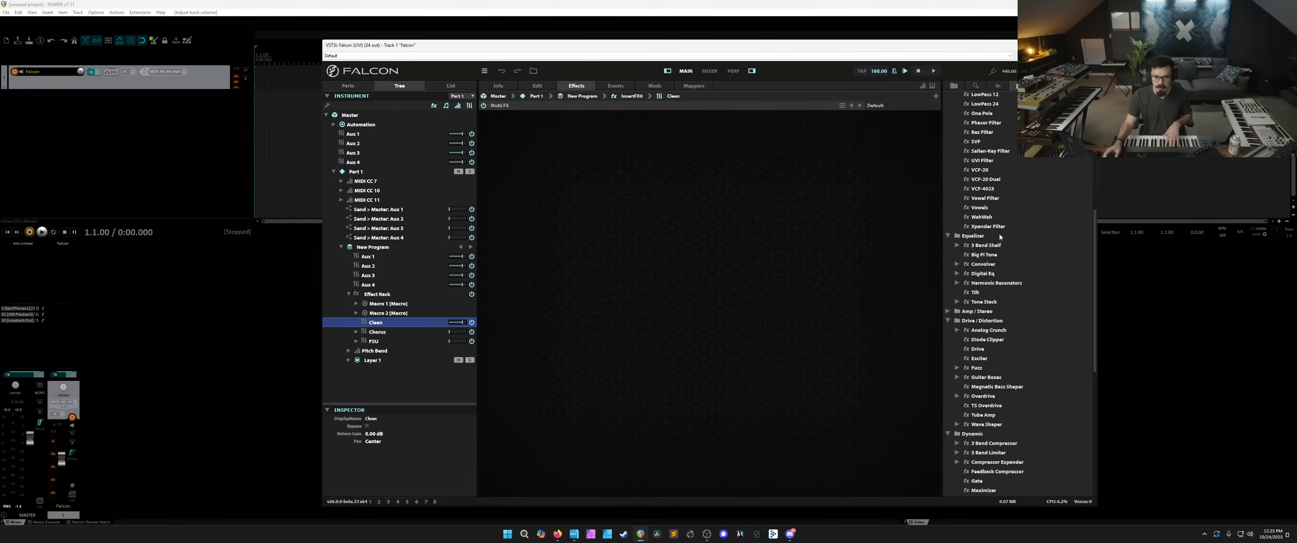
{"action": "scroll", "coordinate": [974, 338], "scroll_direction": "down", "scroll_amount": 5}
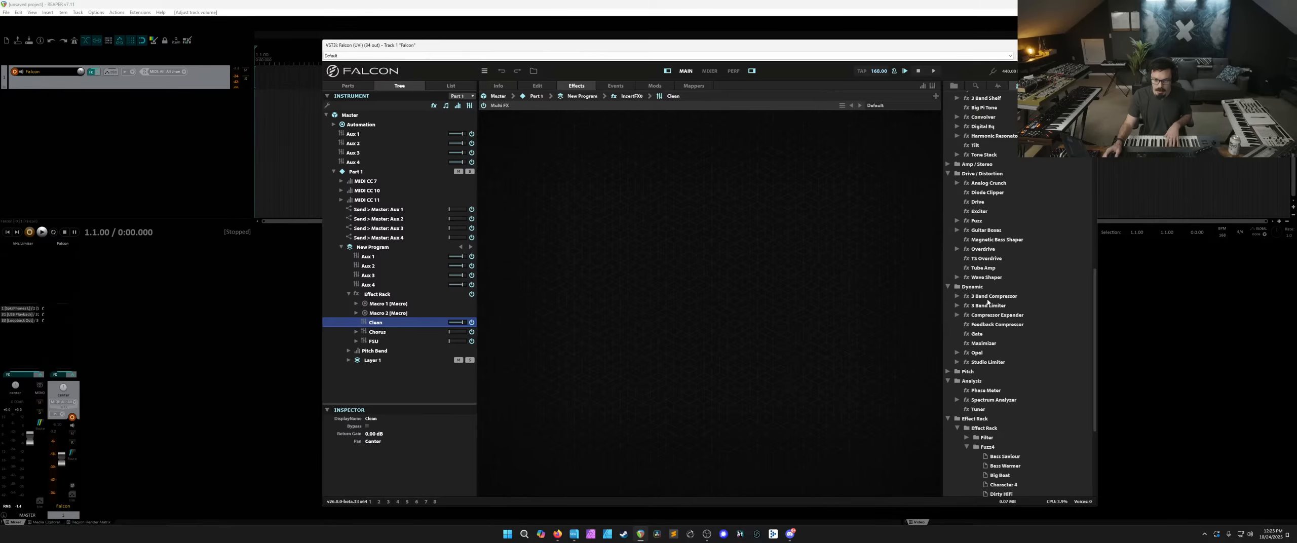
{"action": "scroll", "coordinate": [992, 346], "scroll_direction": "up", "scroll_amount": 2}
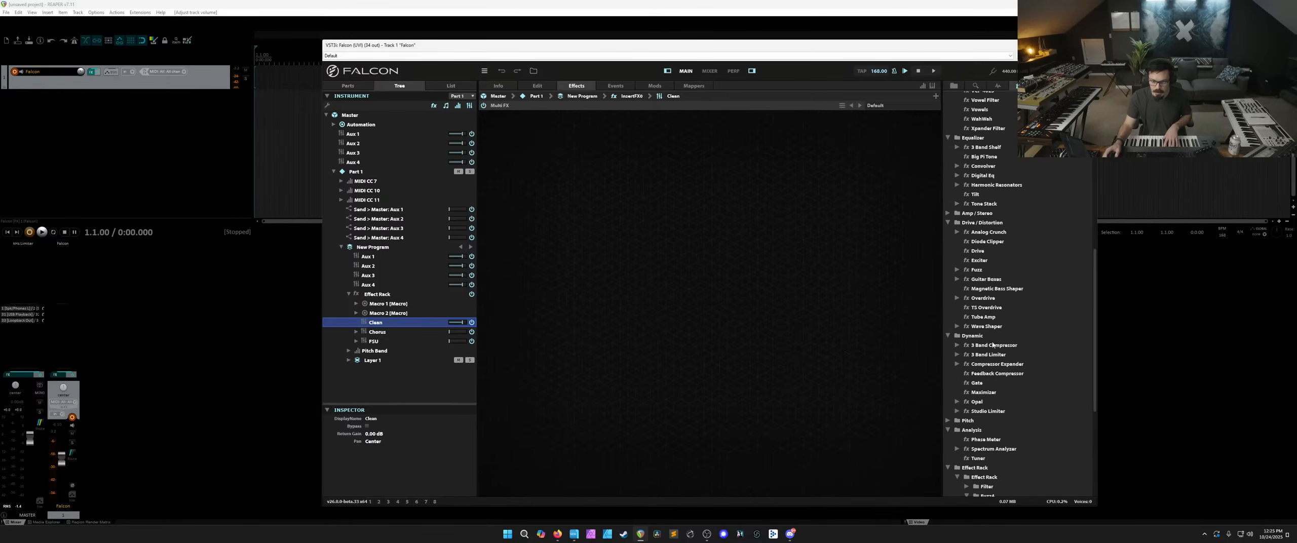
{"action": "left_click", "coordinate": [948, 213]}
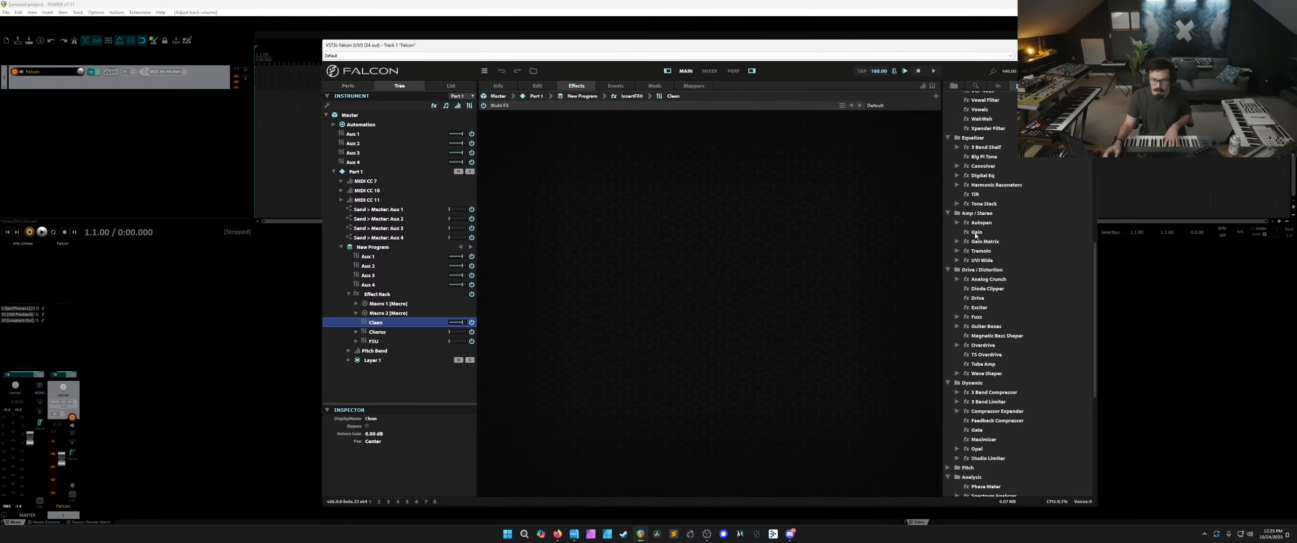
{"action": "left_click_drag", "start_coordinate": [975, 234], "coordinate": [732, 210]}
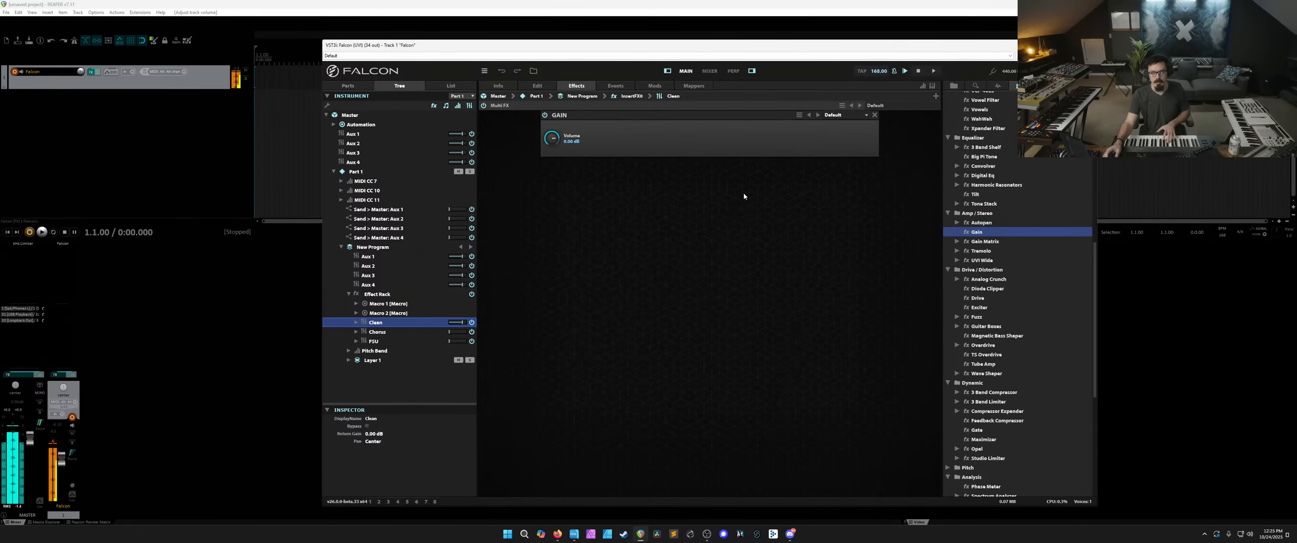
Assign the Chorus chain's return gain to a new program macro.
{"action": "mouse_move", "coordinate": [450, 334]}
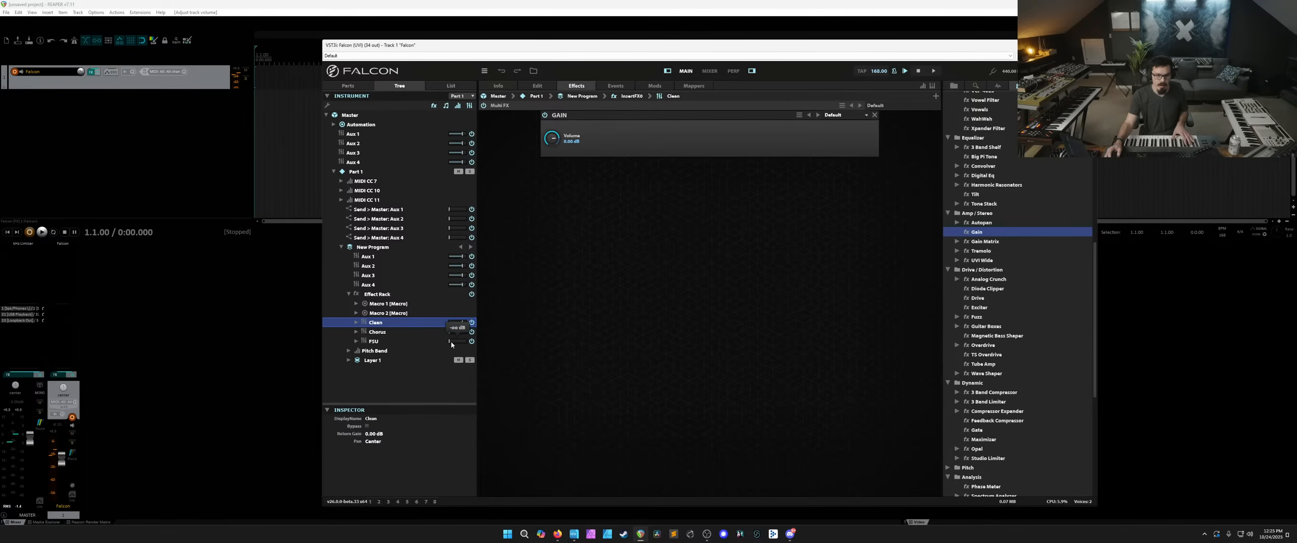
{"action": "left_click_drag", "start_coordinate": [449, 342], "coordinate": [451, 342]}
{"action": "right_click", "coordinate": [450, 333]}
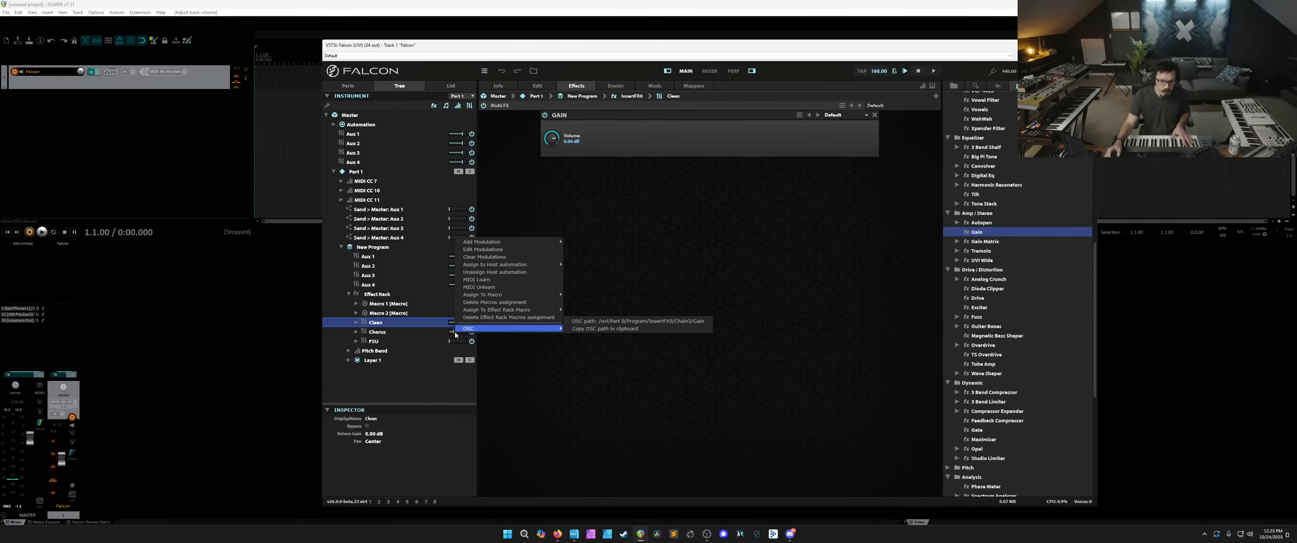
{"action": "mouse_move", "coordinate": [487, 295]}
{"action": "left_click", "coordinate": [582, 295]}
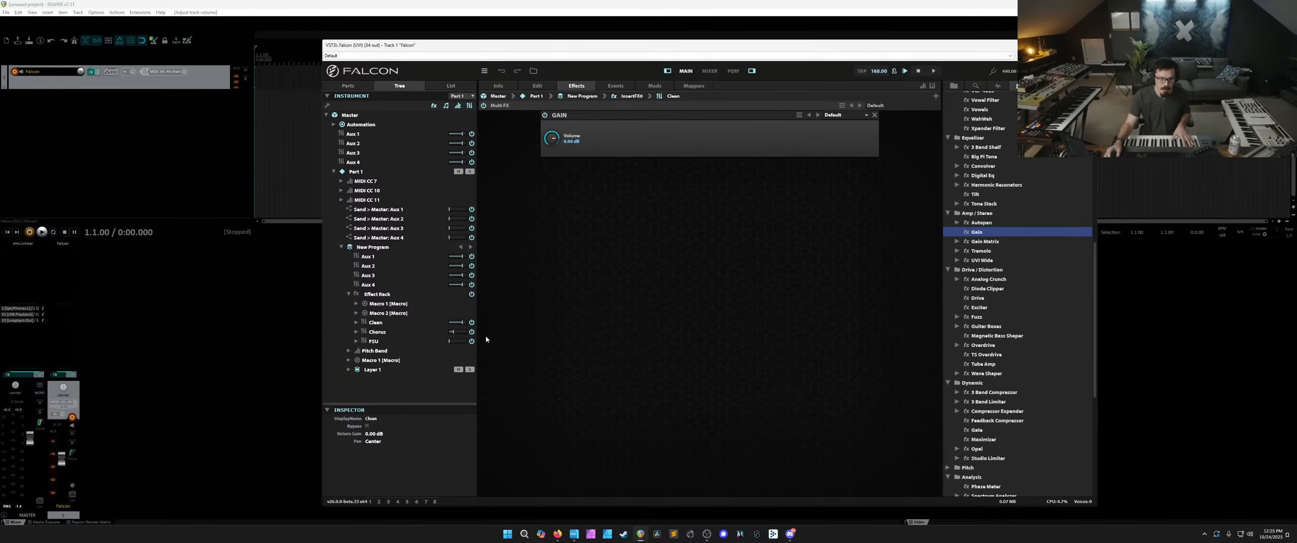
Assign the FSU chain's return gain to a second new program macro.
{"action": "right_click", "coordinate": [457, 343]}
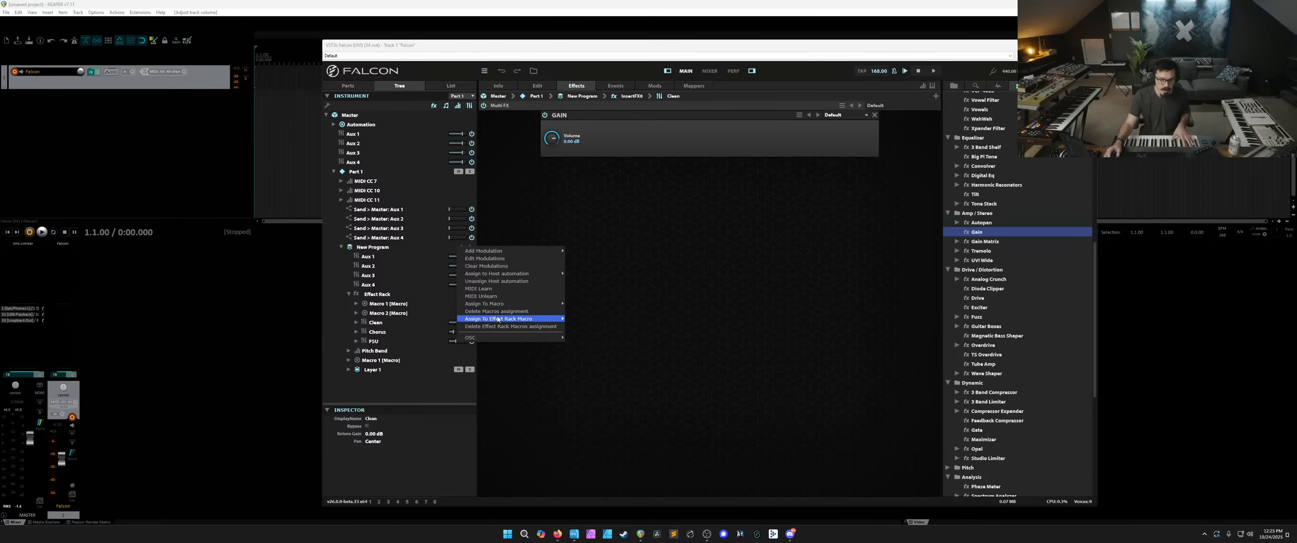
{"action": "mouse_move", "coordinate": [486, 304]}
{"action": "left_click", "coordinate": [590, 305]}
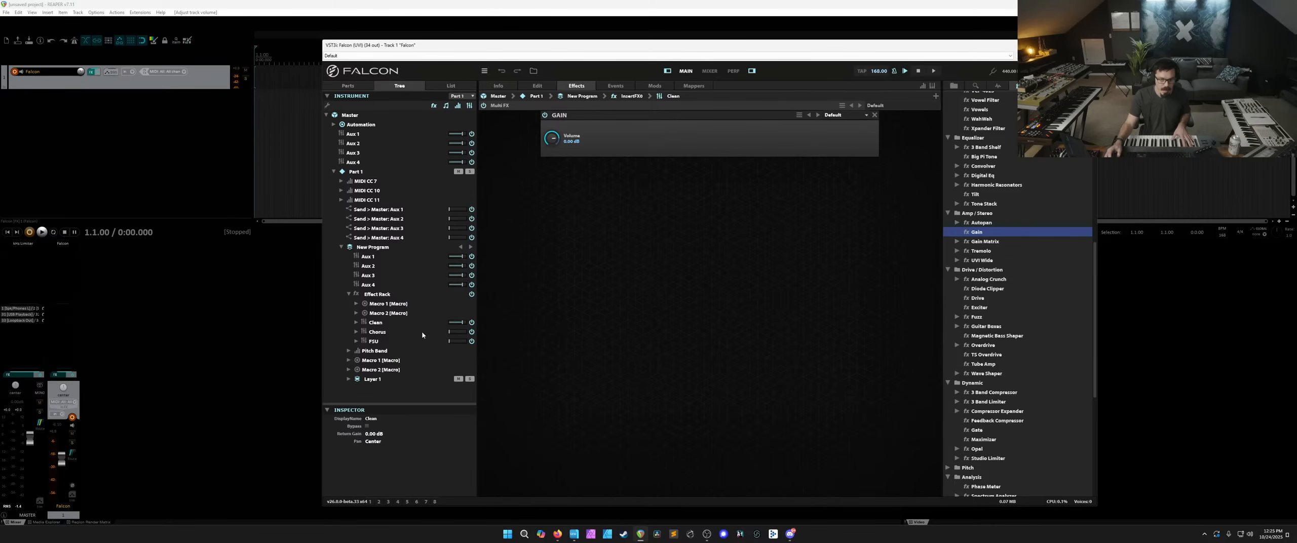
{"action": "left_click", "coordinate": [405, 331]}
{"action": "left_click", "coordinate": [405, 341]}
Make the program's macro page editable and rename Macro 1 as Chorus.
{"action": "left_click", "coordinate": [496, 86]}
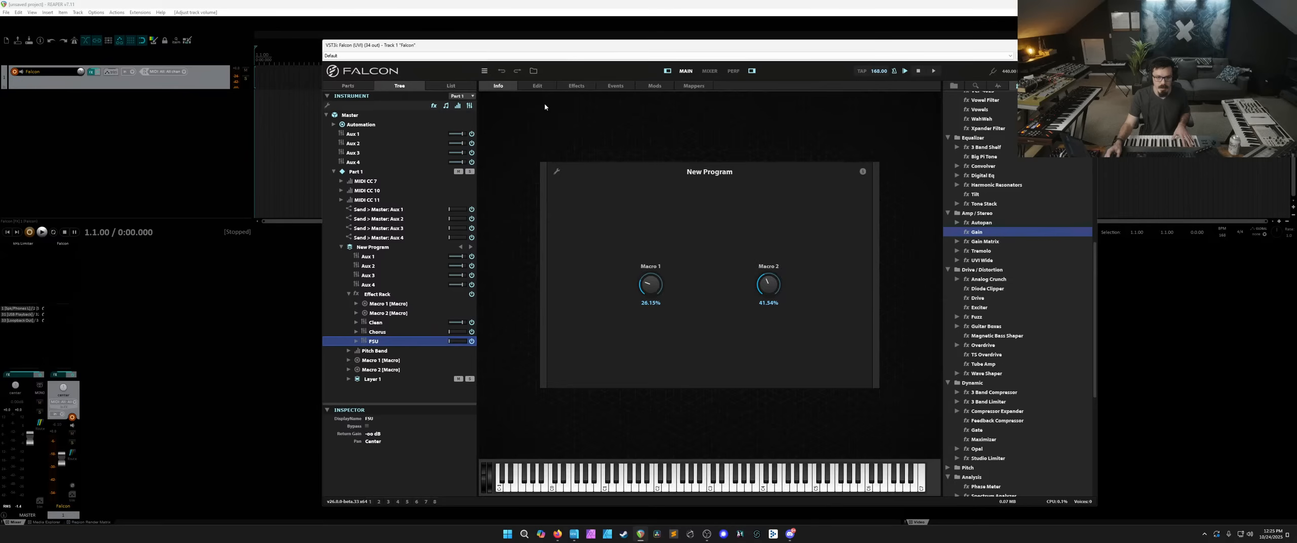
{"action": "left_click", "coordinate": [557, 171]}
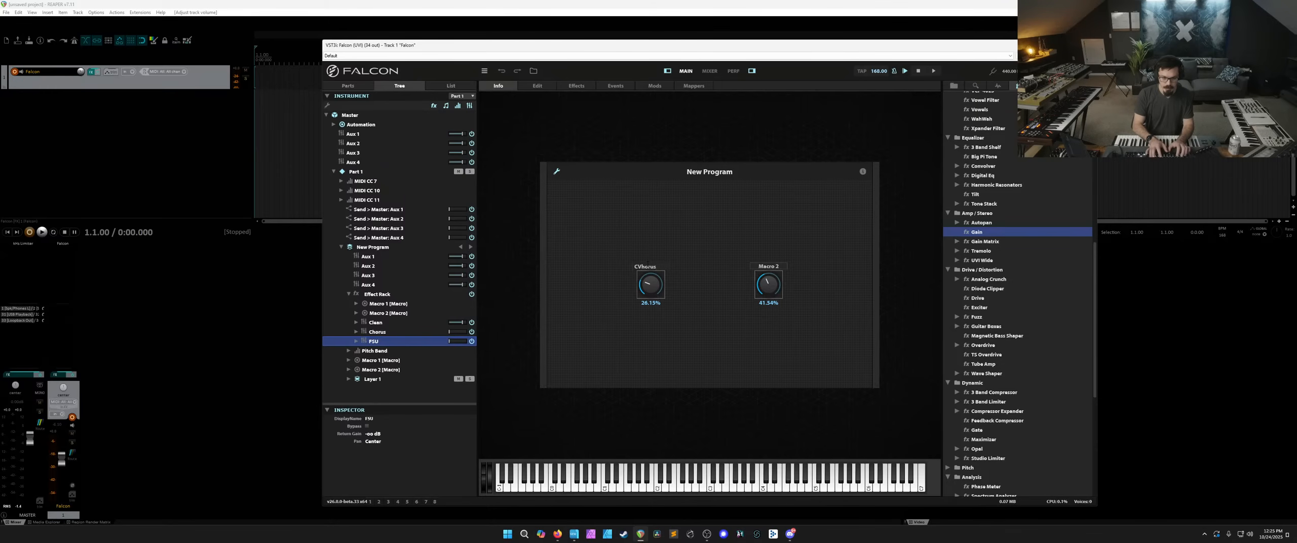
{"action": "type", "text": "Chorus"}
{"action": "key", "text": "Return"}
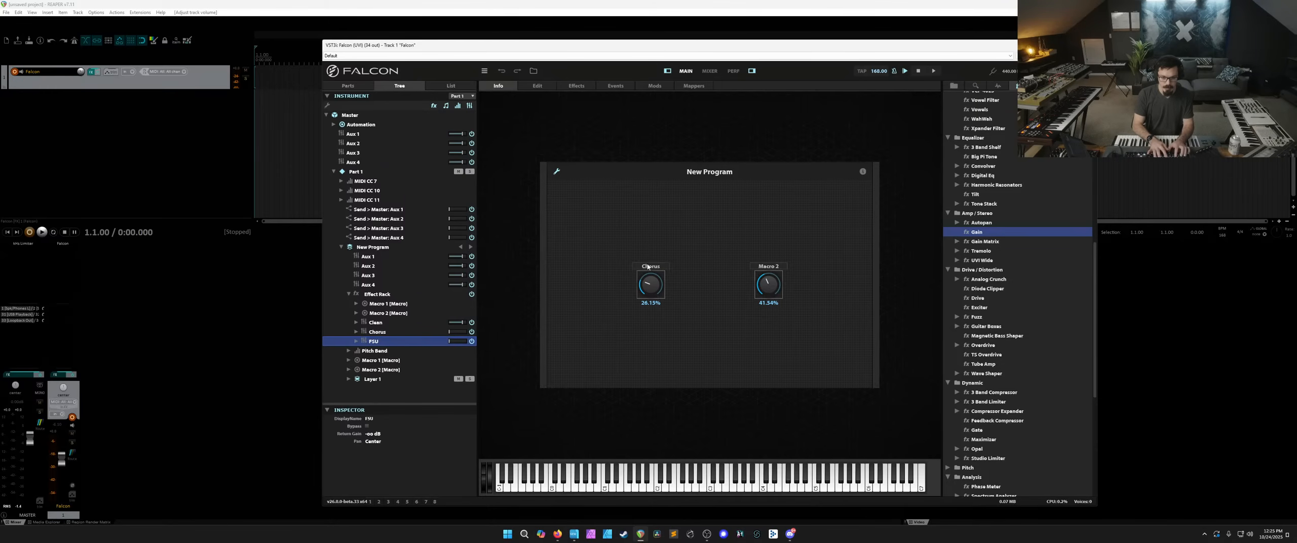
Rename Macro 2 on the program page as FSU.
{"action": "double_click", "coordinate": [768, 266]}
{"action": "type", "text": "FSU"}
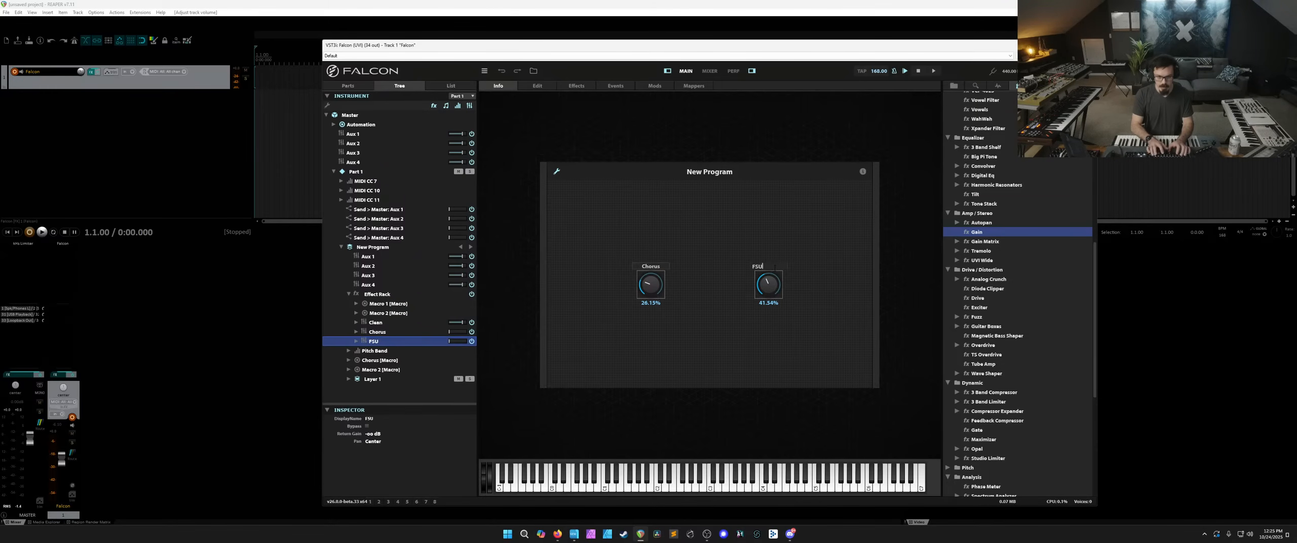
{"action": "key", "text": "Return"}
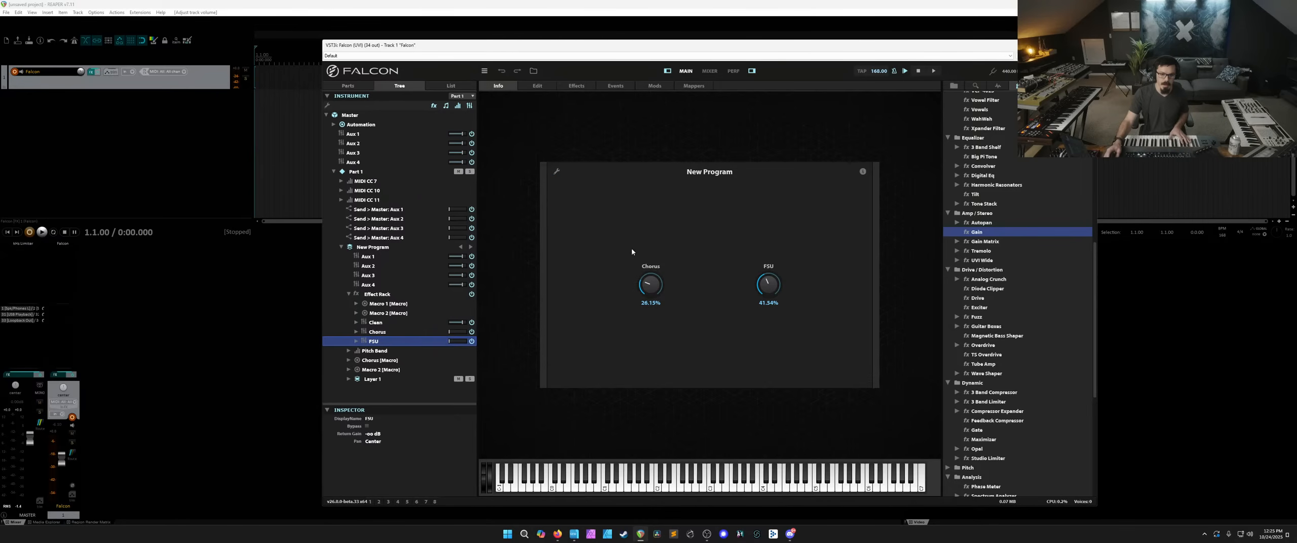
Play with the two macros to vary the chain blend, leaving Chorus partway up and FSU at 100%.
{"action": "left_click_drag", "start_coordinate": [651, 284], "coordinate": [666, 391]}
{"action": "left_click_drag", "start_coordinate": [768, 284], "coordinate": [775, 310]}
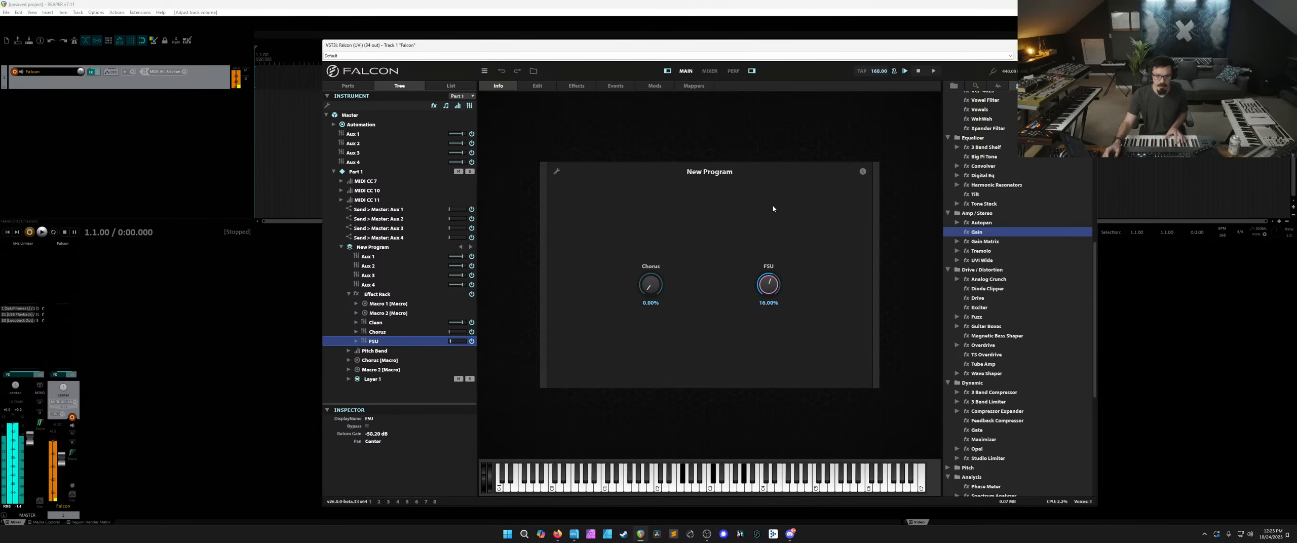
{"action": "left_click_drag", "start_coordinate": [651, 285], "coordinate": [653, 246]}
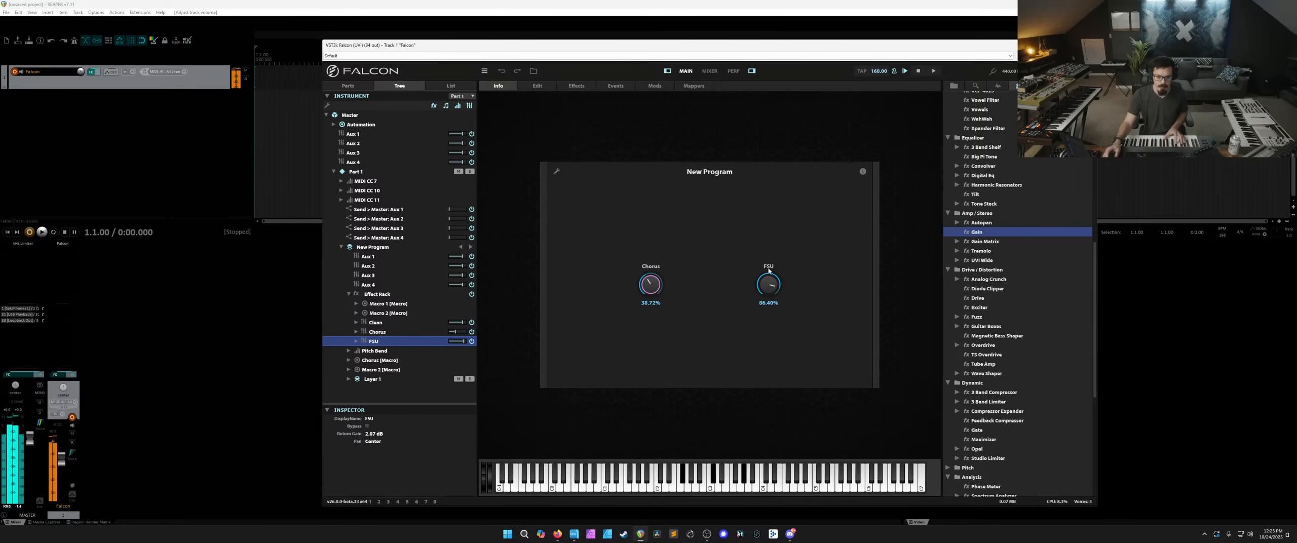
{"action": "left_click_drag", "start_coordinate": [768, 285], "coordinate": [763, 233]}
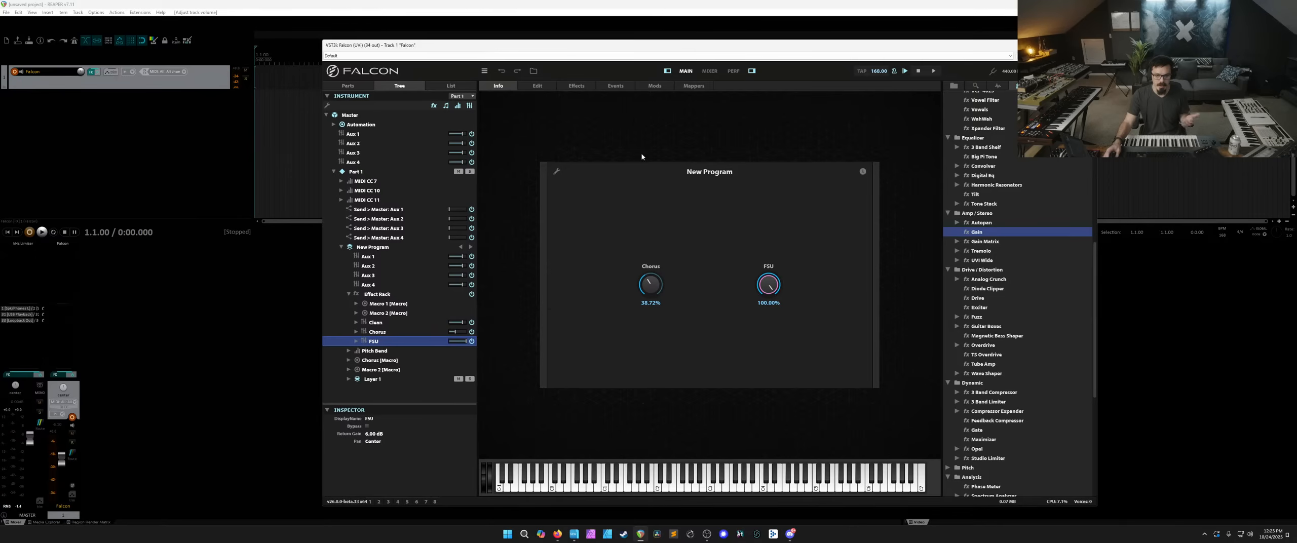
Remove the Effect Rack from the program's insert effects.
{"action": "left_click", "coordinate": [572, 85]}
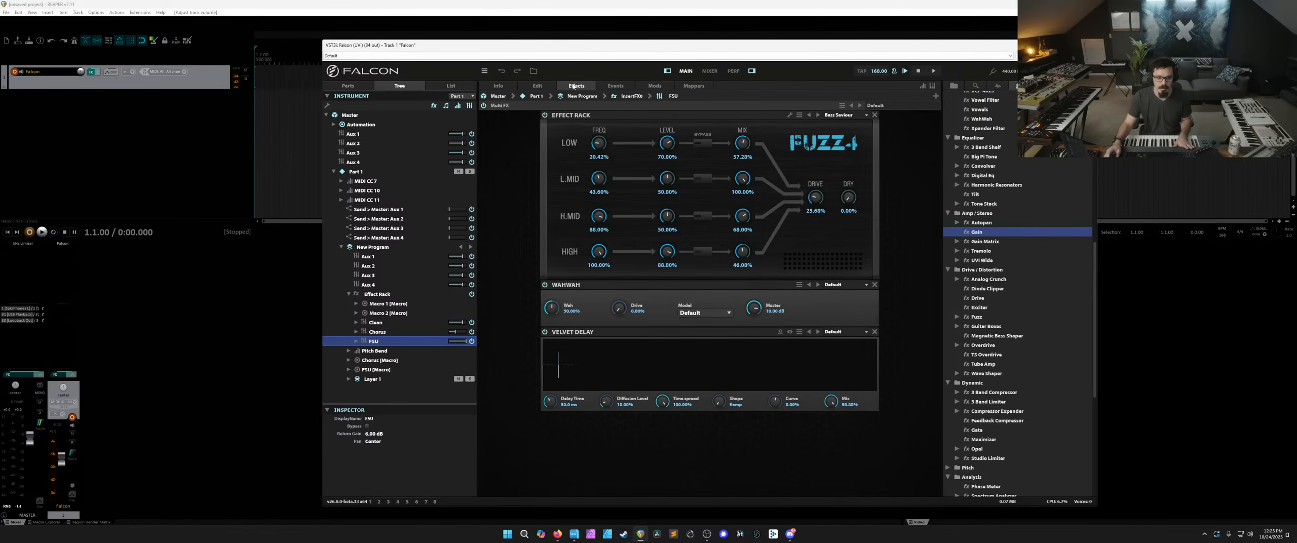
{"action": "left_click", "coordinate": [538, 86]}
{"action": "left_click", "coordinate": [547, 117]}
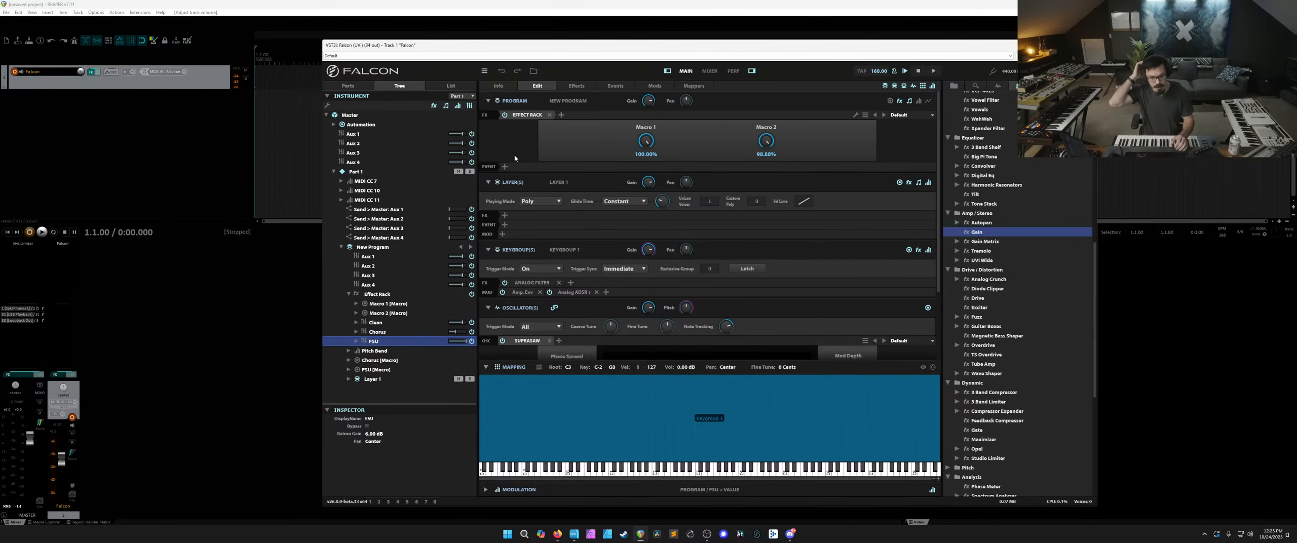
{"action": "left_click", "coordinate": [549, 115]}
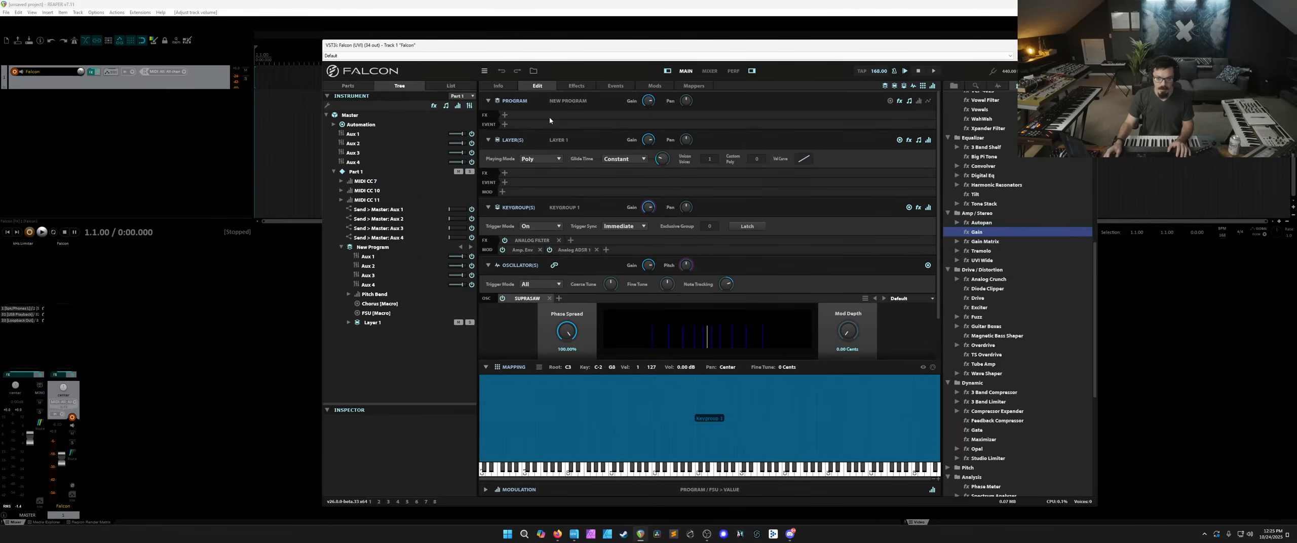
Insert the Effect Rack template 3 Bands Chain as a program effect.
{"action": "scroll", "coordinate": [1023, 322], "scroll_direction": "down", "scroll_amount": 7}
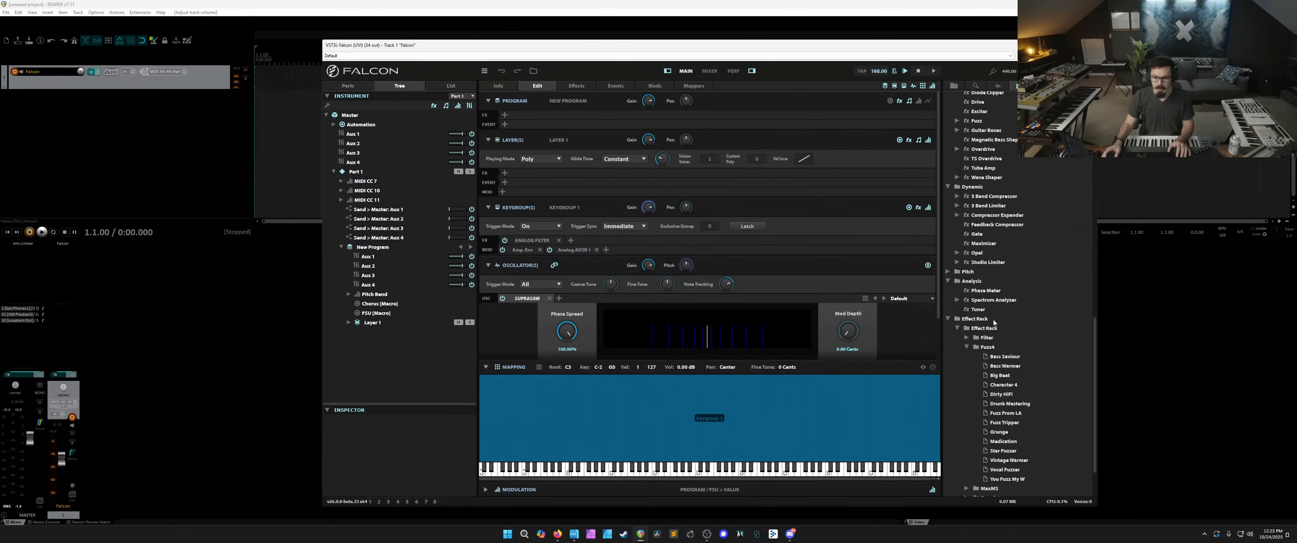
{"action": "left_click", "coordinate": [966, 347]}
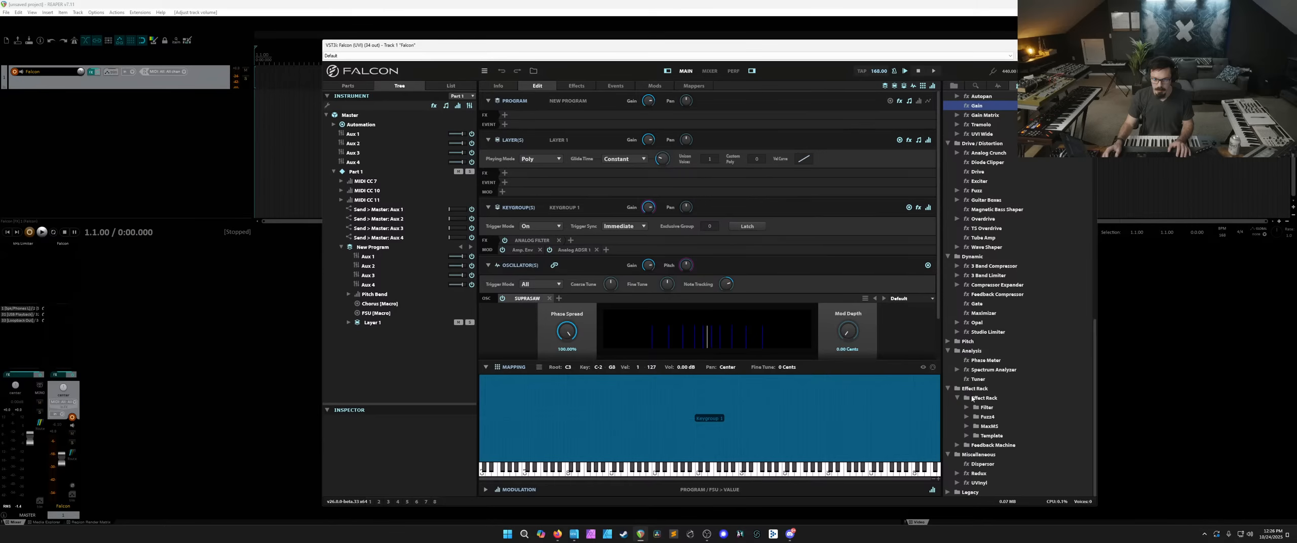
{"action": "left_click", "coordinate": [966, 436]}
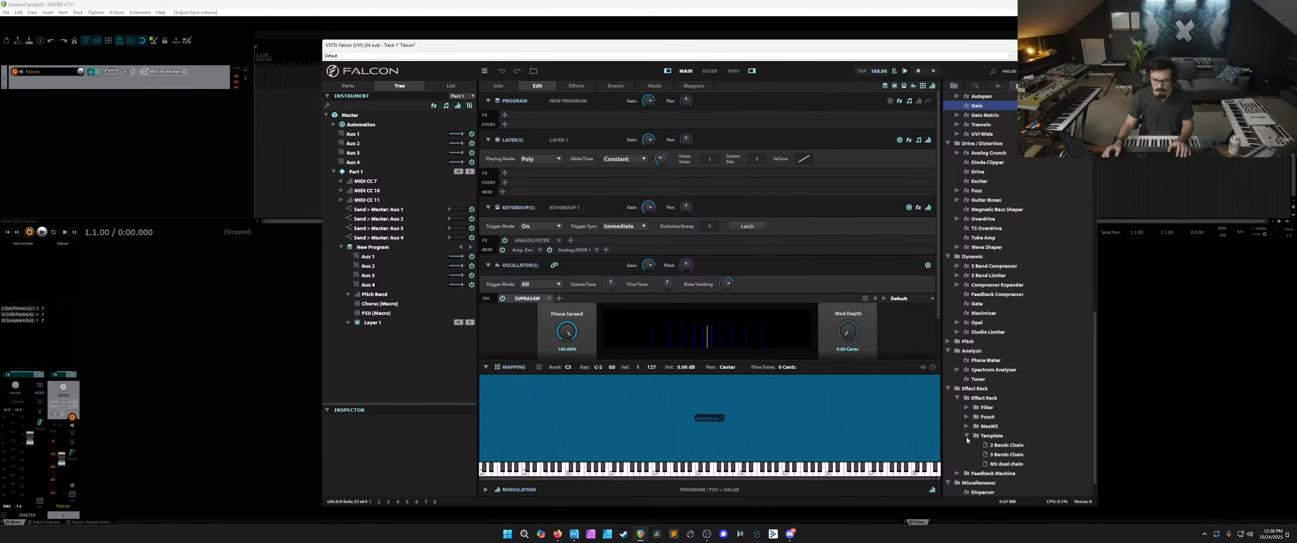
{"action": "left_click_drag", "start_coordinate": [991, 457], "coordinate": [544, 120]}
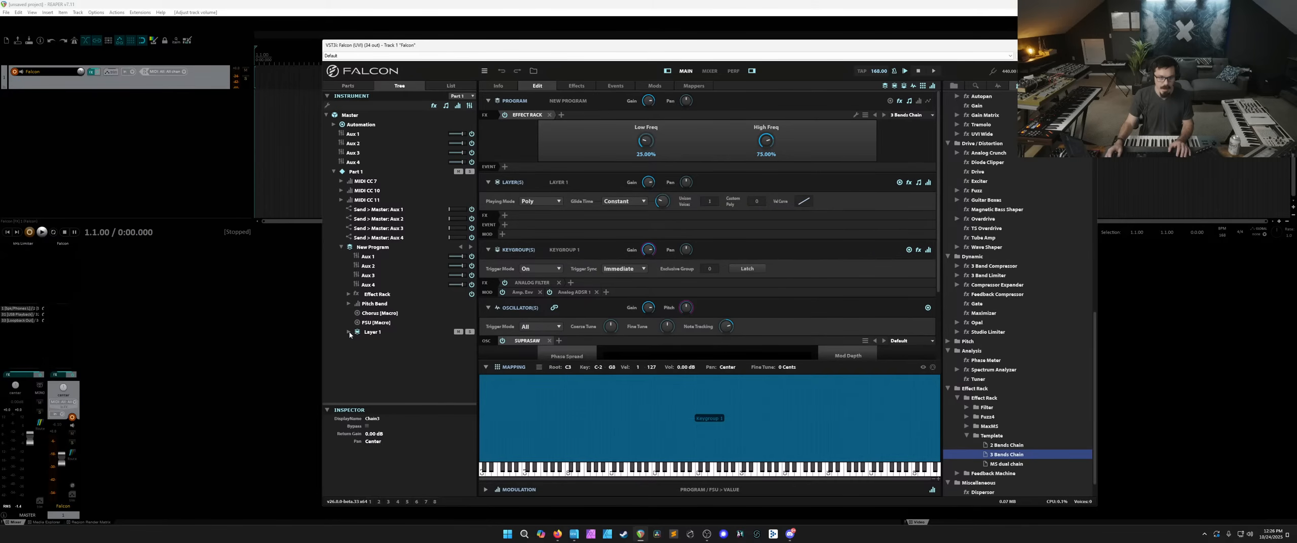
Inspect the new rack's Low Freq and High Freq macros and the contents of its three chains.
{"action": "left_click", "coordinate": [361, 295]}
{"action": "left_click", "coordinate": [349, 294]}
{"action": "left_click", "coordinate": [371, 303]}
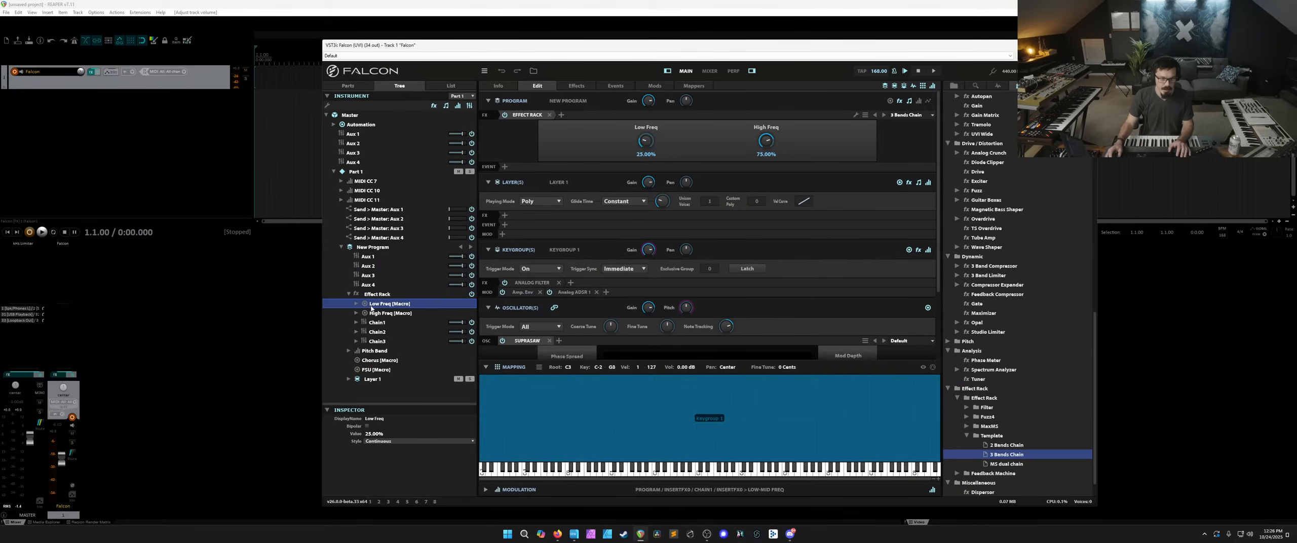
{"action": "left_click", "coordinate": [377, 322]}
{"action": "double_click", "coordinate": [363, 324]}
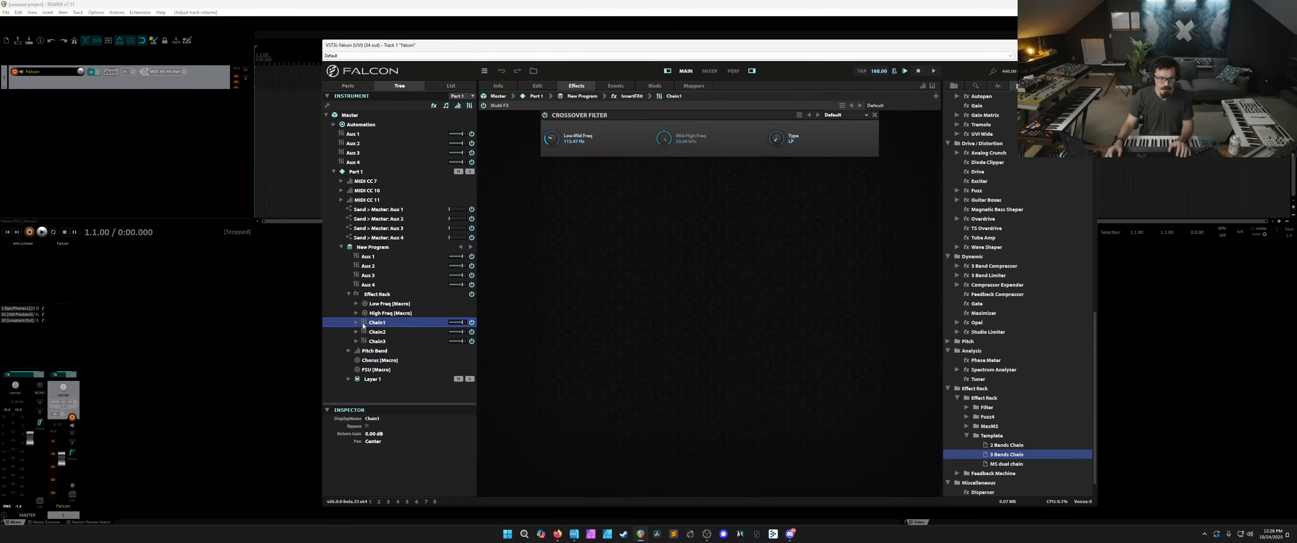
{"action": "left_click", "coordinate": [365, 333]}
{"action": "left_click", "coordinate": [366, 342]}
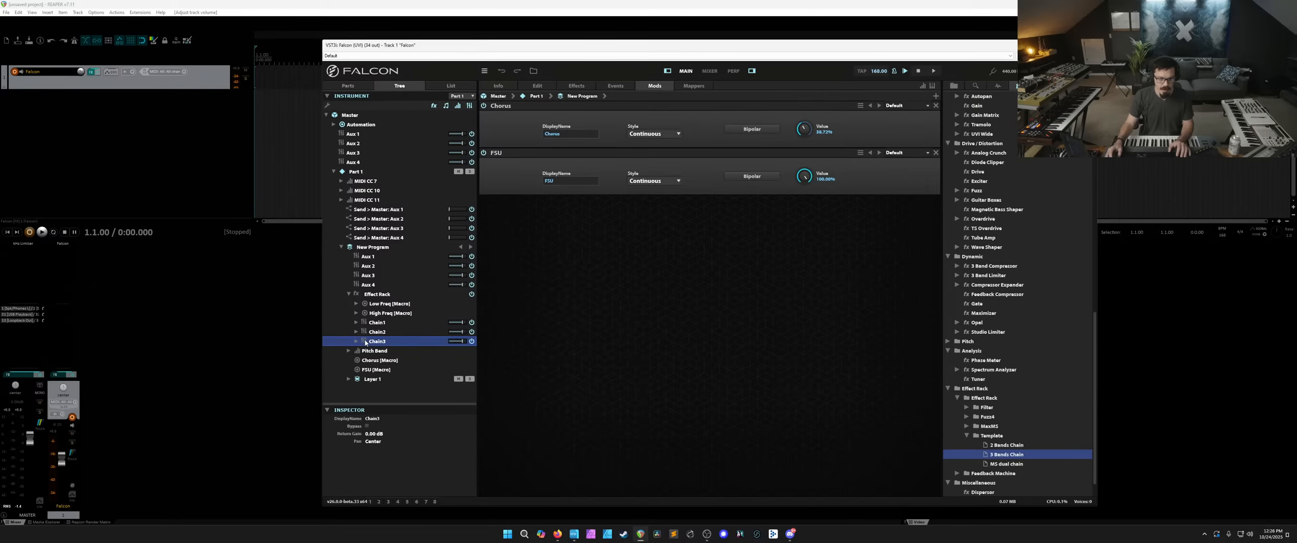
Add a Drive effect to Chain1 and a Dual Delay X to Chain2 of the three-band rack.
{"action": "left_click", "coordinate": [366, 323]}
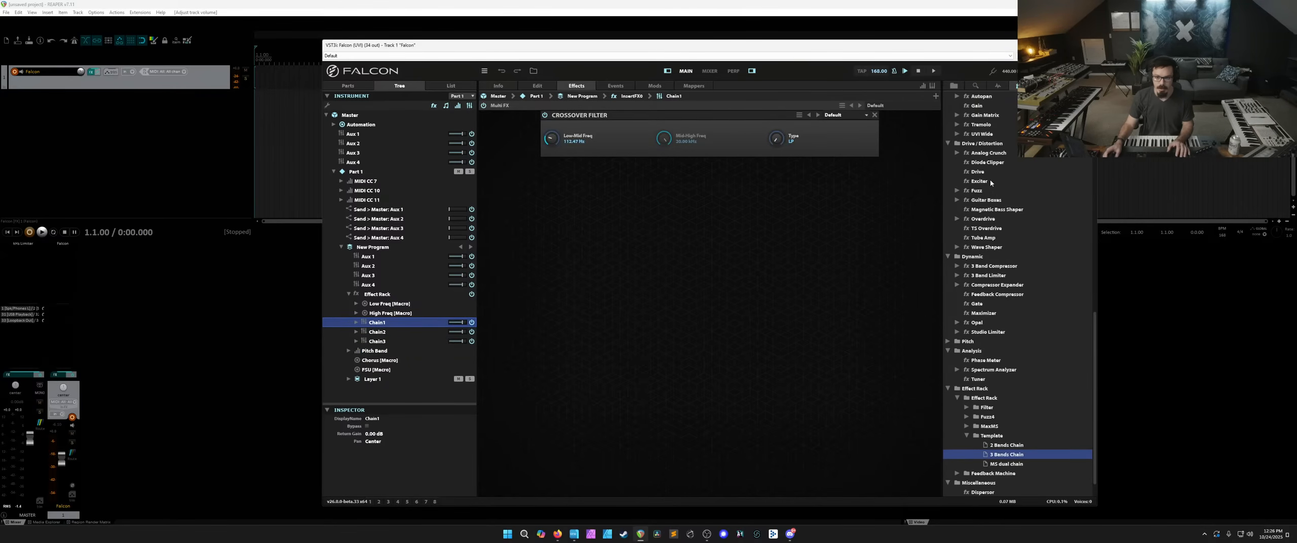
{"action": "left_click_drag", "start_coordinate": [989, 173], "coordinate": [587, 200]}
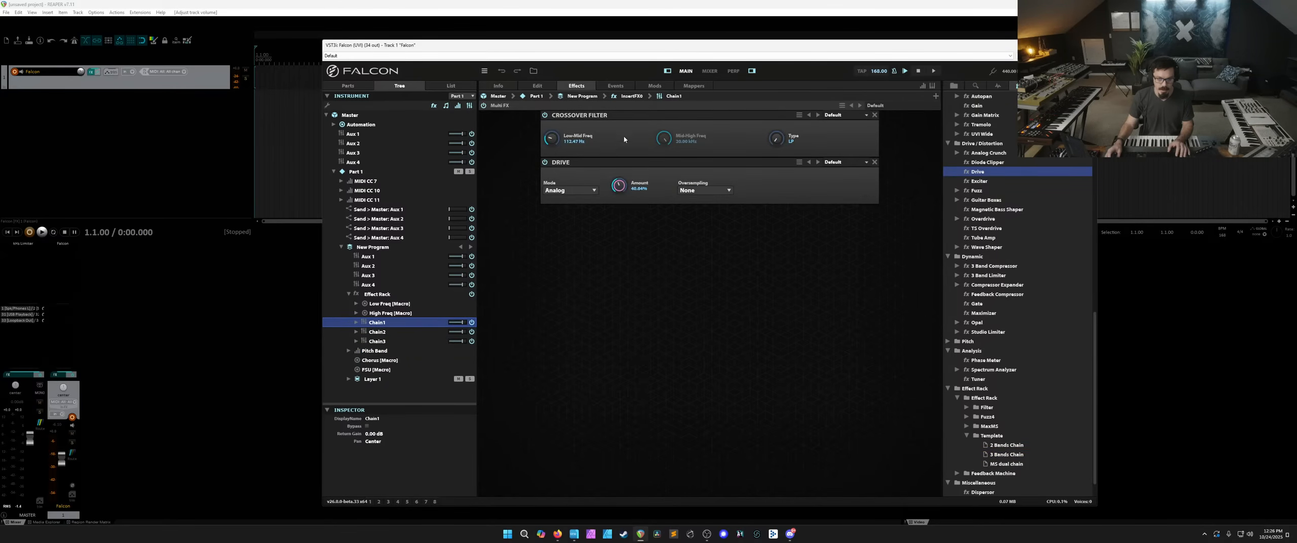
{"action": "left_click", "coordinate": [400, 331]}
{"action": "scroll", "coordinate": [1038, 195], "scroll_direction": "up", "scroll_amount": 5}
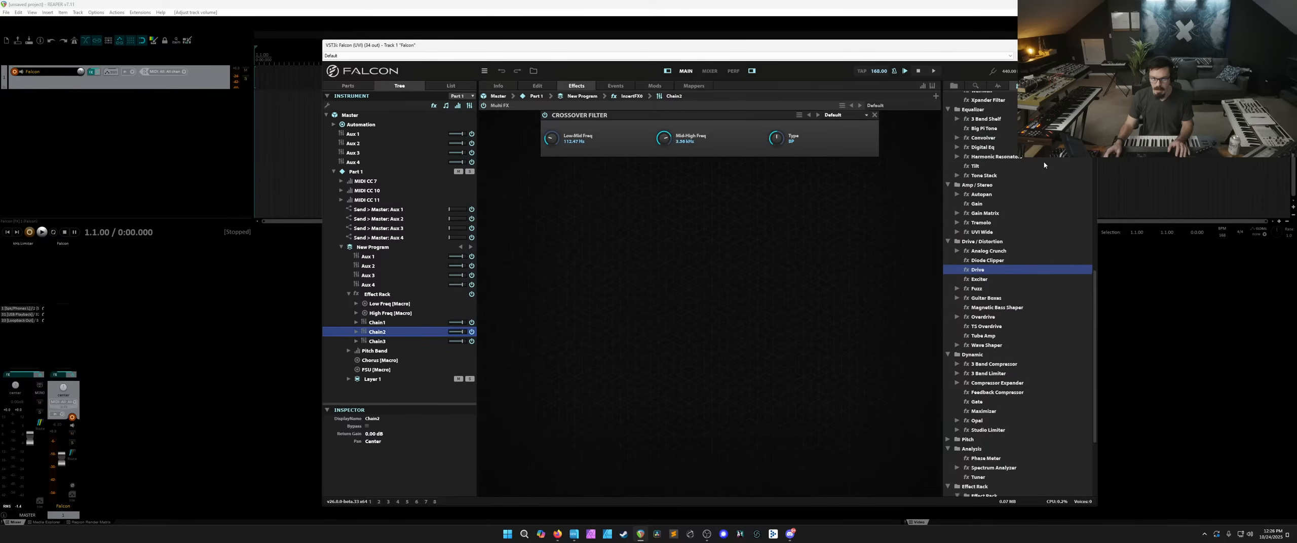
{"action": "scroll", "coordinate": [1037, 160], "scroll_direction": "up", "scroll_amount": 10}
{"action": "left_click_drag", "start_coordinate": [985, 124], "coordinate": [730, 213]}
Add the Diffusion and Ensemble 505 effects to Chain3 after its Crossover Filter.
{"action": "key", "text": "Down"}
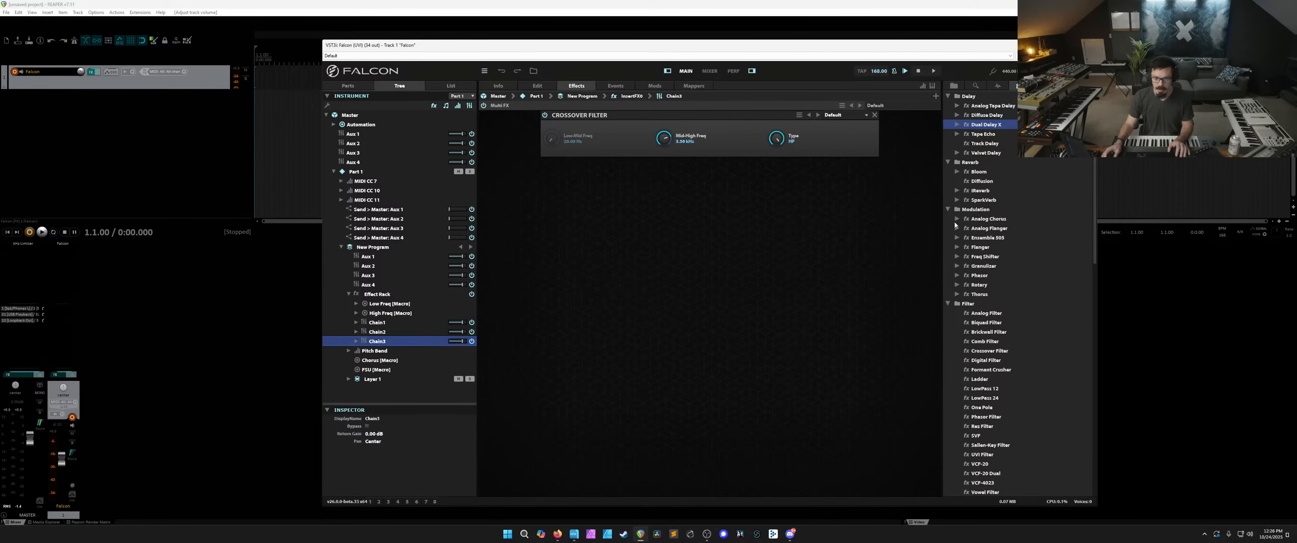
{"action": "left_click_drag", "start_coordinate": [980, 181], "coordinate": [667, 223]}
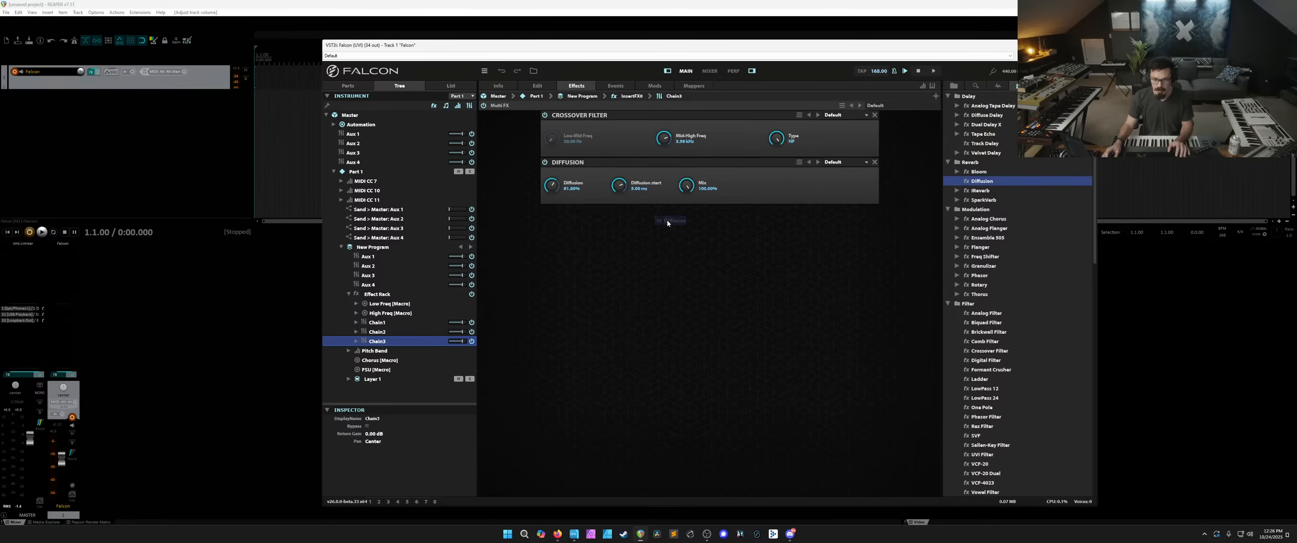
{"action": "left_click_drag", "start_coordinate": [987, 237], "coordinate": [767, 275]}
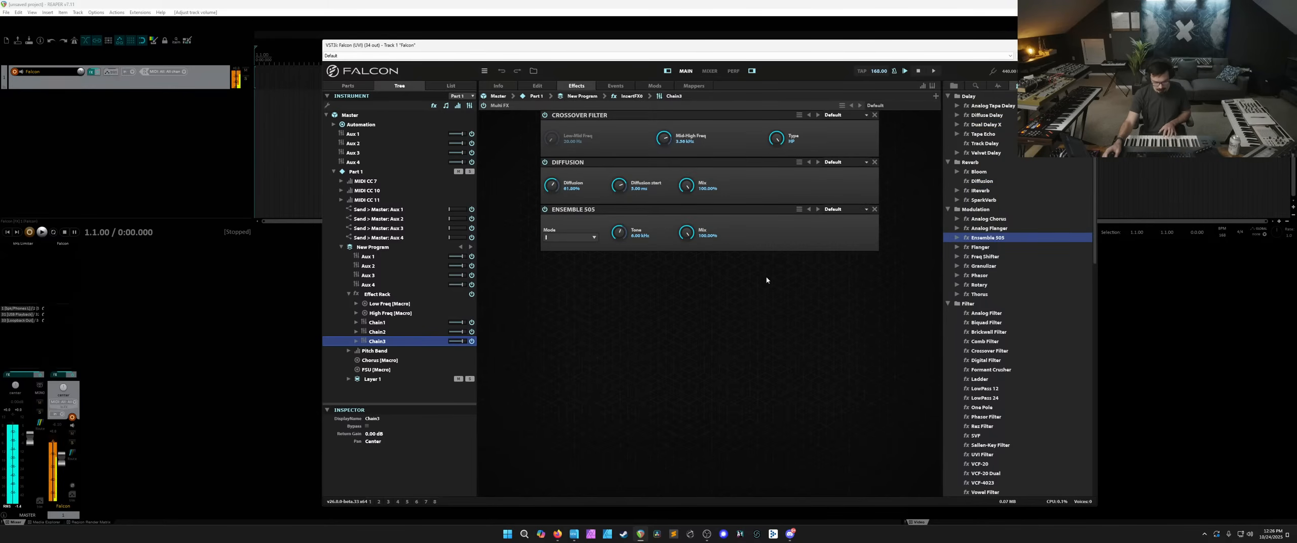
Toggle the bypass of the rack's chains to audition the frequency bands separately.
{"action": "left_click", "coordinate": [471, 340]}
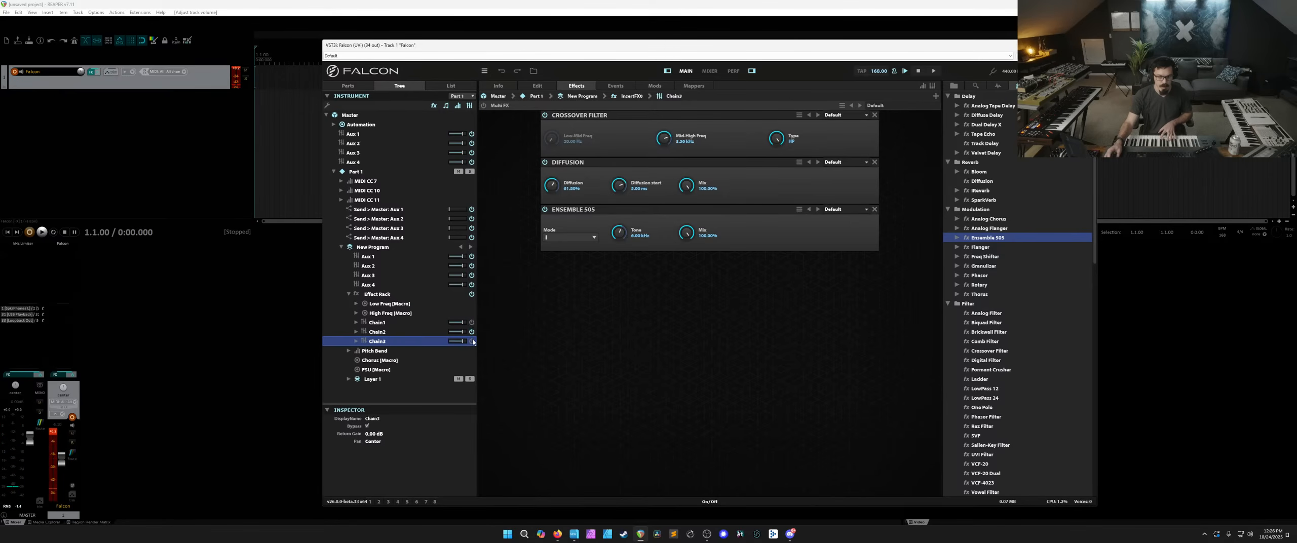
{"action": "left_click", "coordinate": [472, 332]}
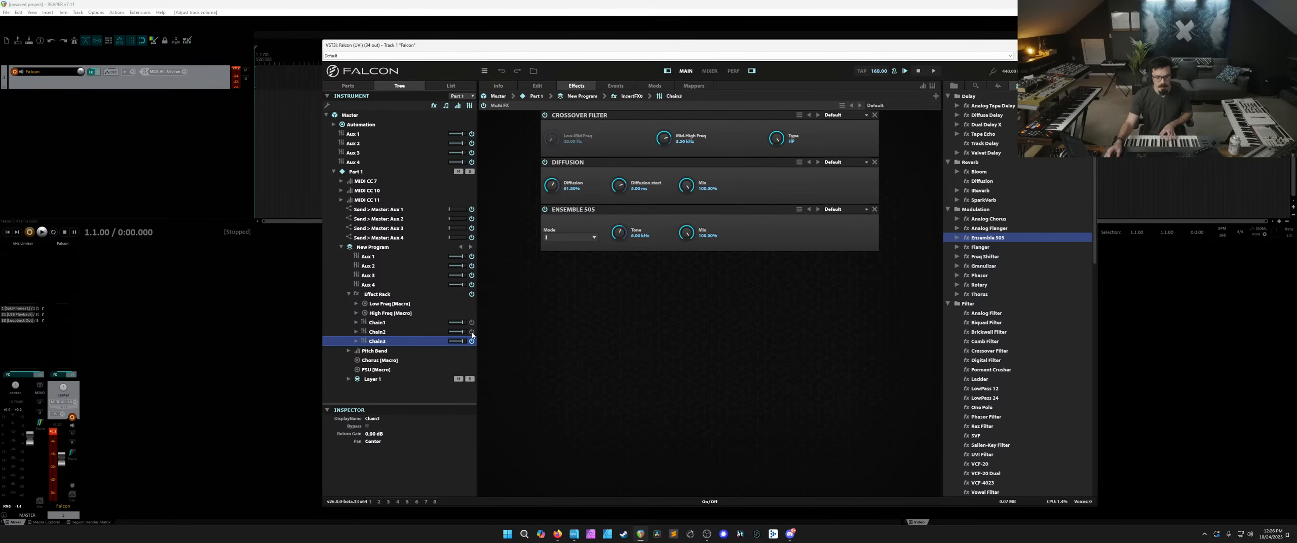
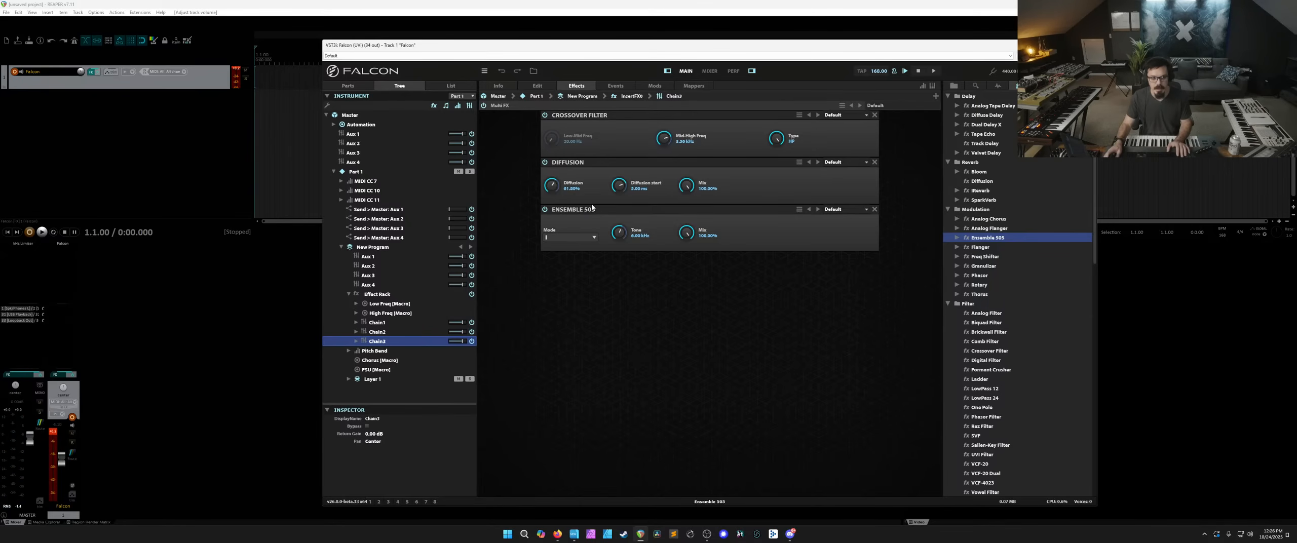
Replace the program's three-band Effect Rack with a Feedback Machine.
{"action": "left_click", "coordinate": [544, 87]}
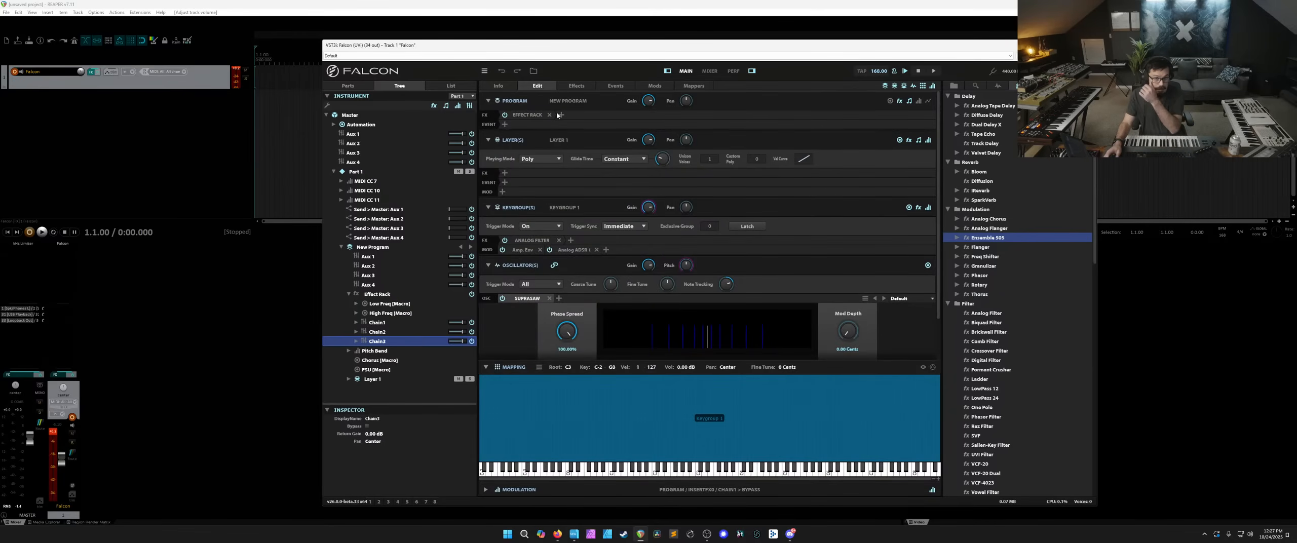
{"action": "left_click", "coordinate": [550, 115]}
{"action": "scroll", "coordinate": [1028, 237], "scroll_direction": "down", "scroll_amount": 10}
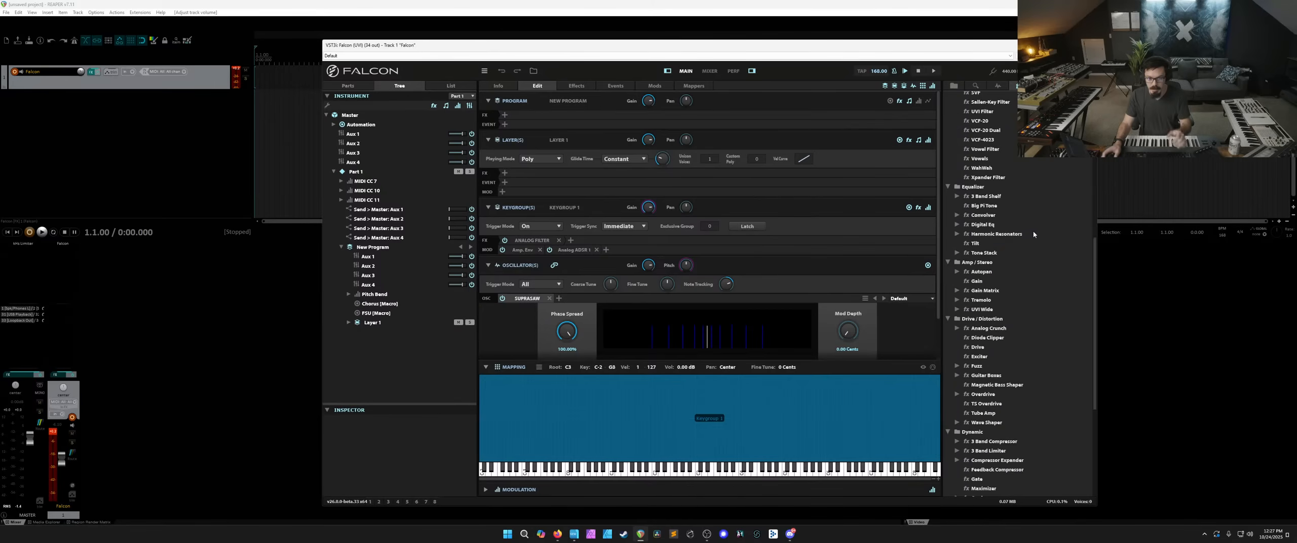
{"action": "left_click_drag", "start_coordinate": [993, 445], "coordinate": [520, 118]}
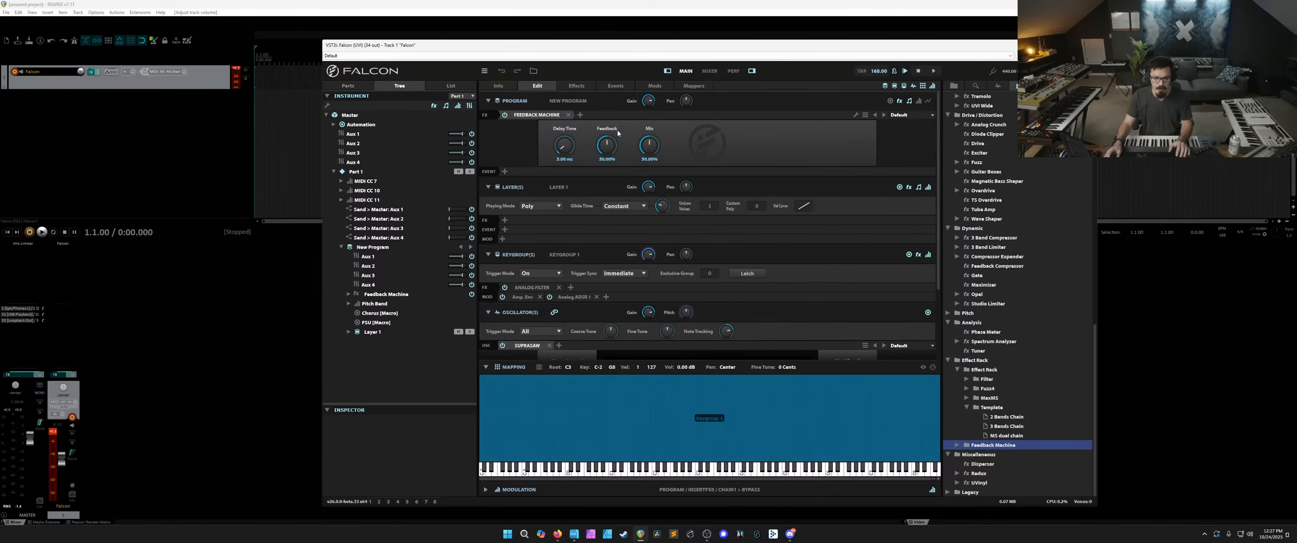
Add a Comb Filter to Chain1 inside the Feedback Machine.
{"action": "left_click", "coordinate": [369, 296]}
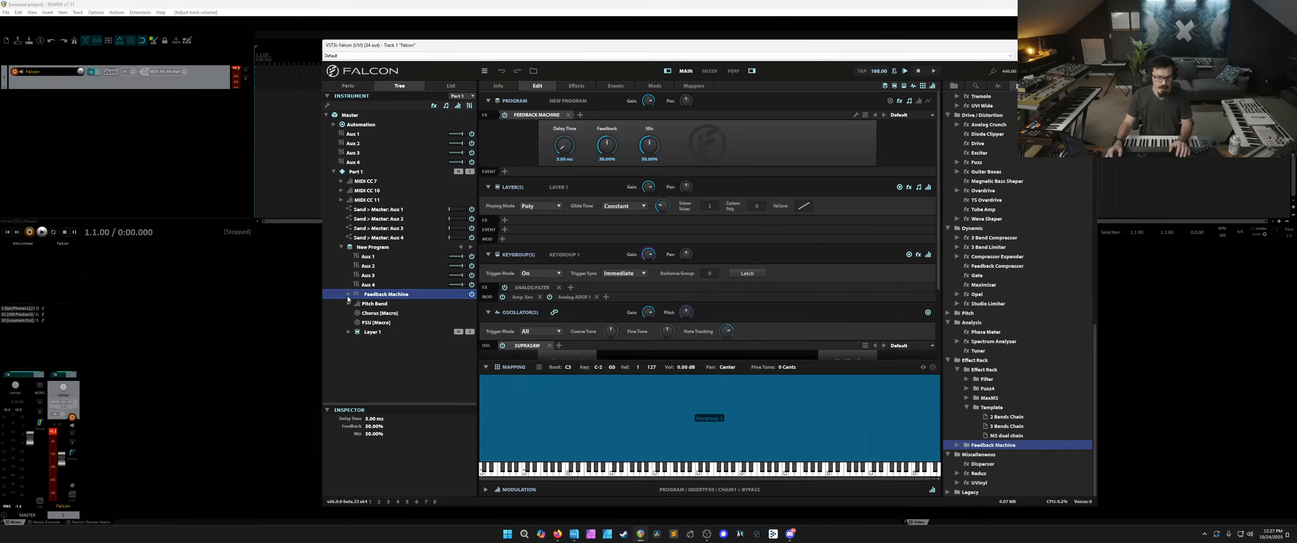
{"action": "double_click", "coordinate": [370, 296]}
{"action": "left_click", "coordinate": [370, 303]}
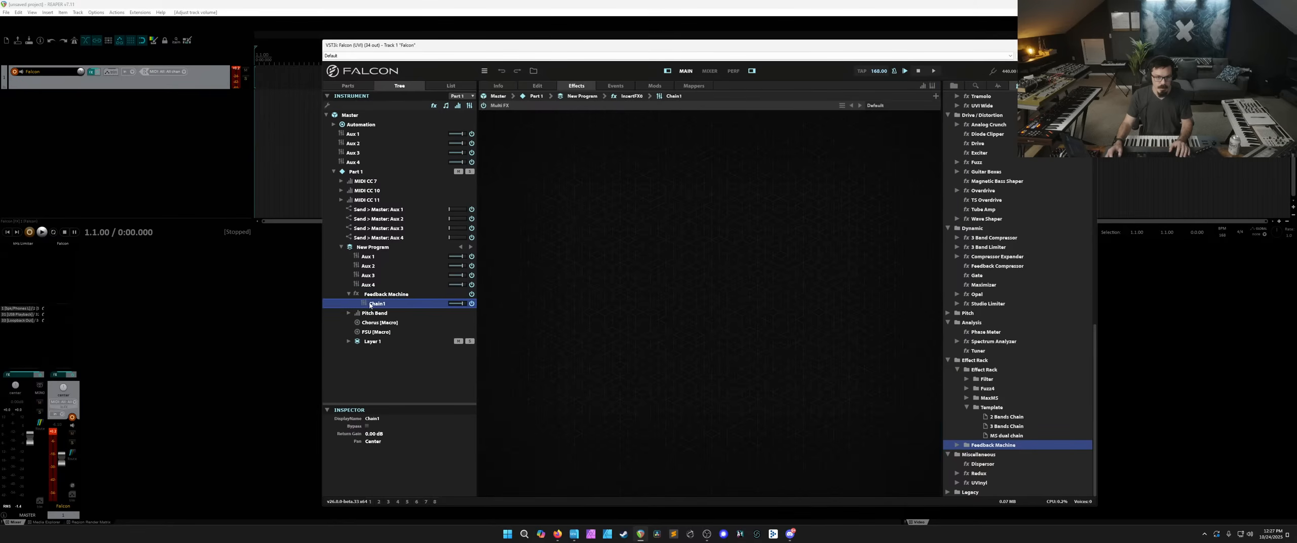
{"action": "left_click", "coordinate": [395, 295]}
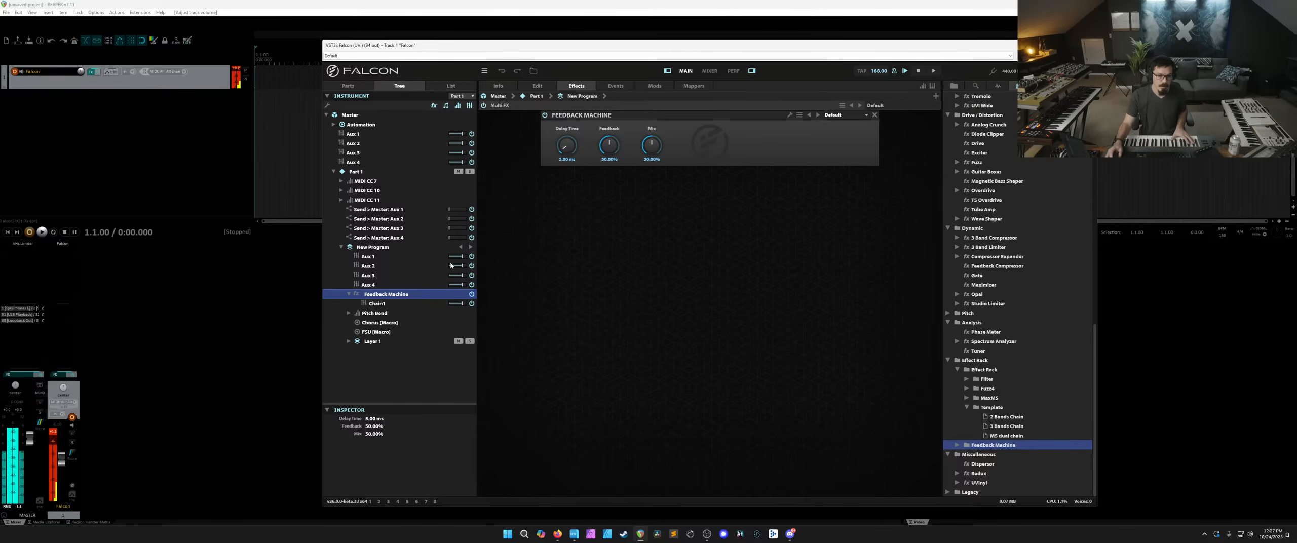
{"action": "left_click", "coordinate": [377, 304]}
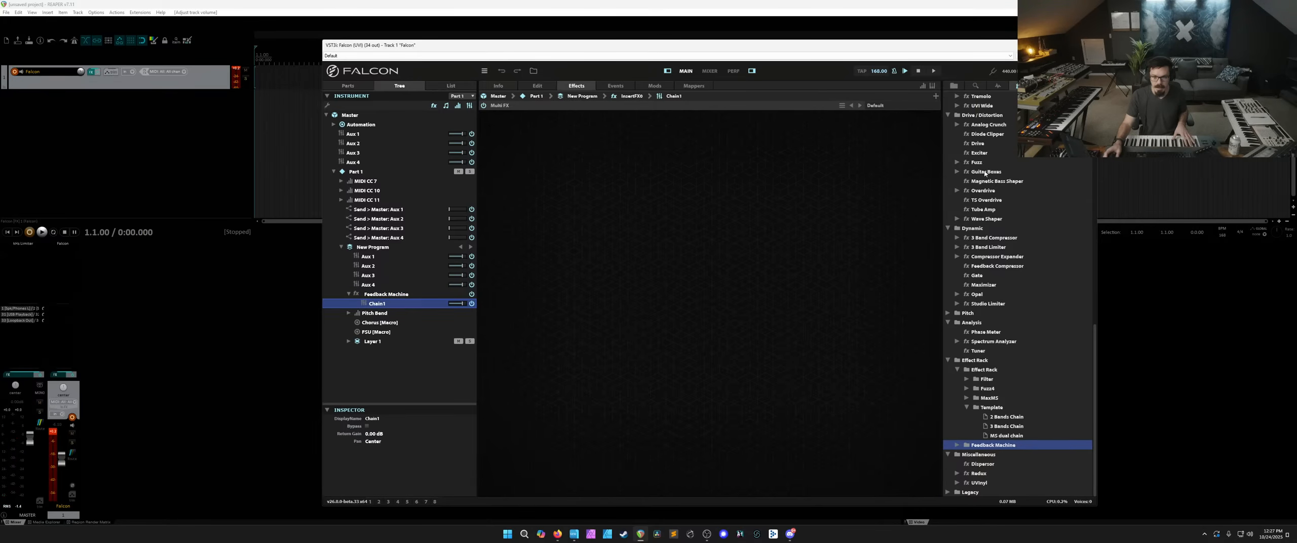
{"action": "scroll", "coordinate": [986, 178], "scroll_direction": "up", "scroll_amount": 10}
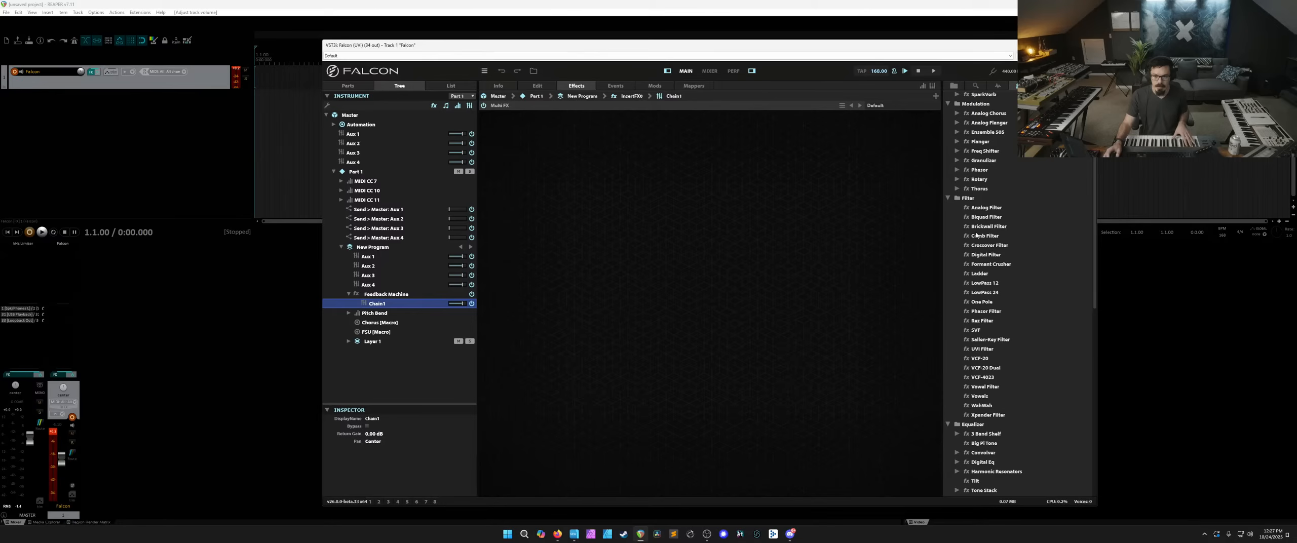
{"action": "double_click", "coordinate": [976, 236]}
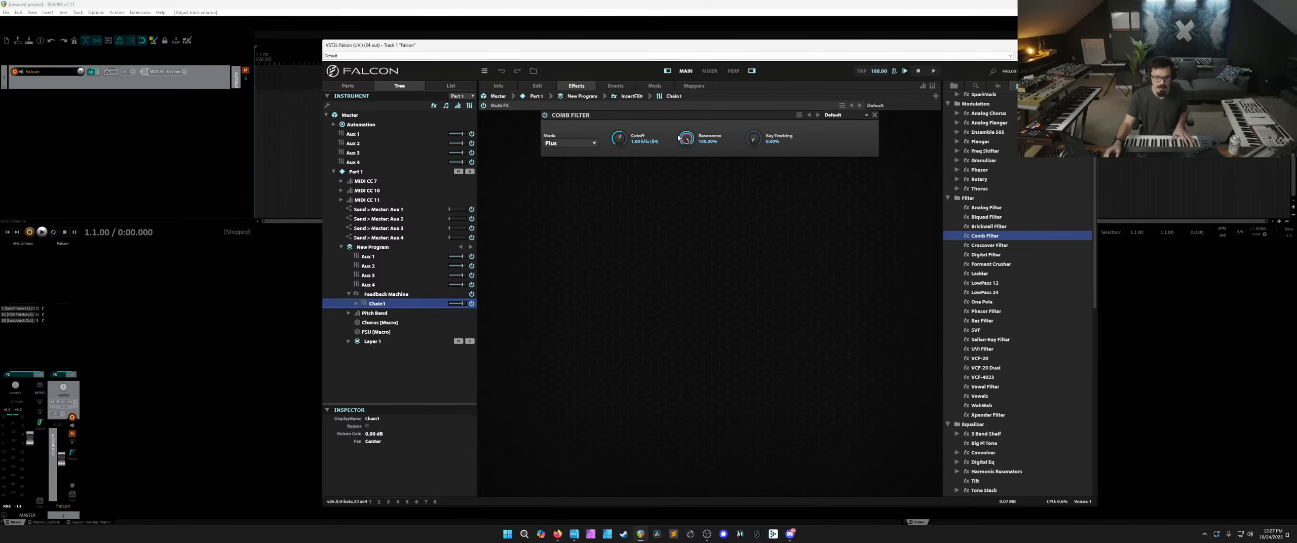
Set the Feedback Machine's Delay Time to about 67.6 ms and its Feedback to about 39% while auditioning the sound.
{"action": "left_click", "coordinate": [72, 435]}
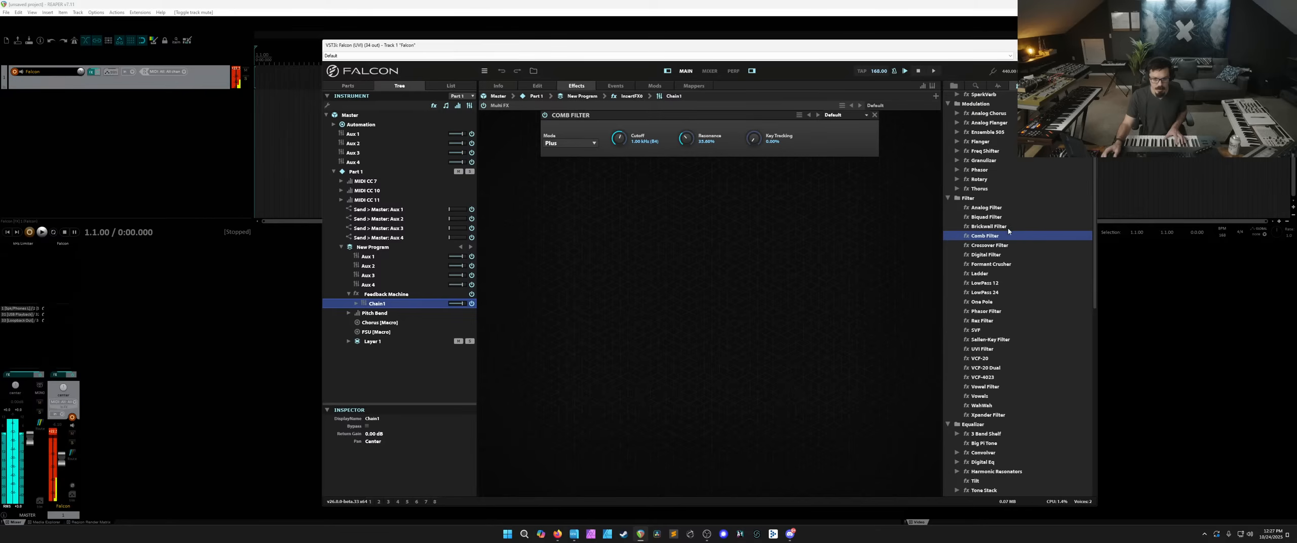
{"action": "left_click", "coordinate": [632, 97]}
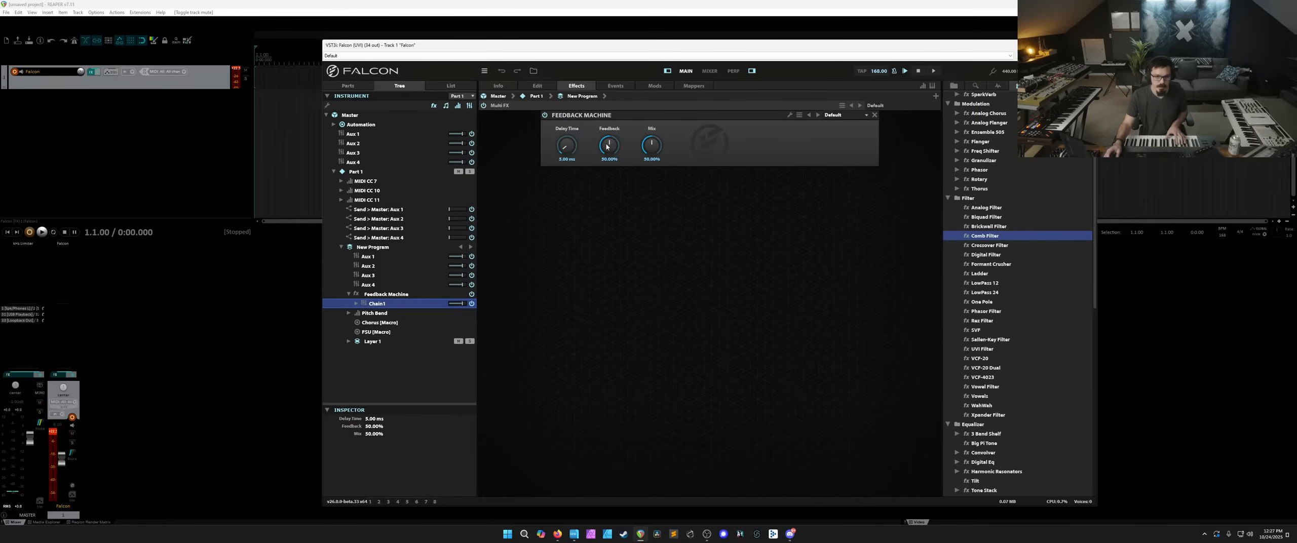
{"action": "left_click_drag", "start_coordinate": [612, 165], "coordinate": [622, 237]}
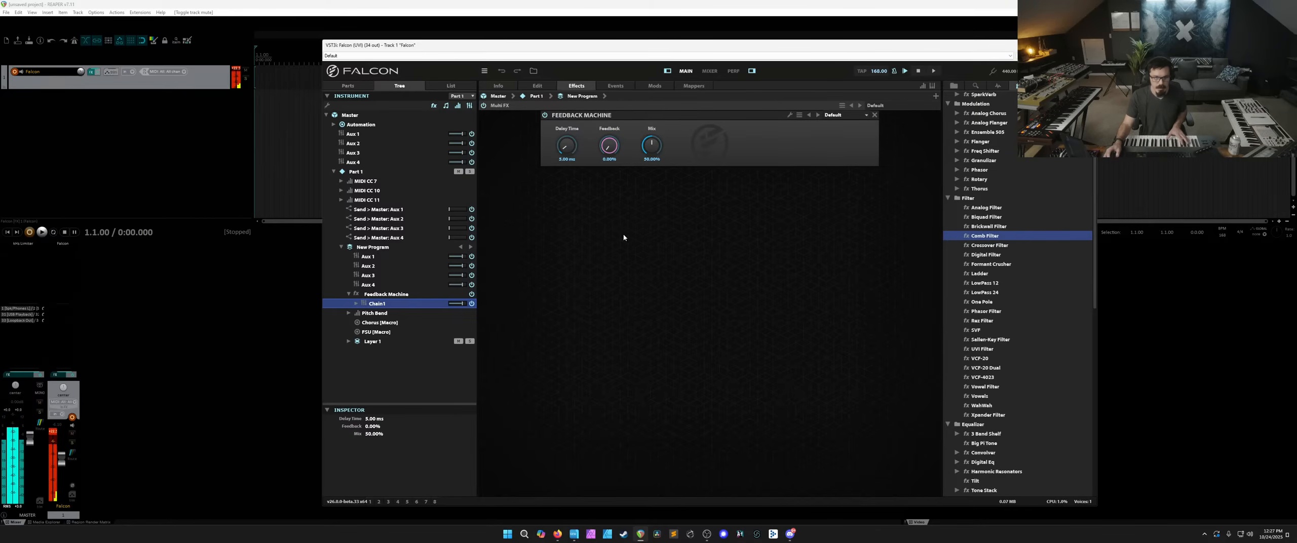
{"action": "left_click_drag", "start_coordinate": [613, 148], "coordinate": [628, 194]}
{"action": "left_click_drag", "start_coordinate": [570, 165], "coordinate": [611, 98]}
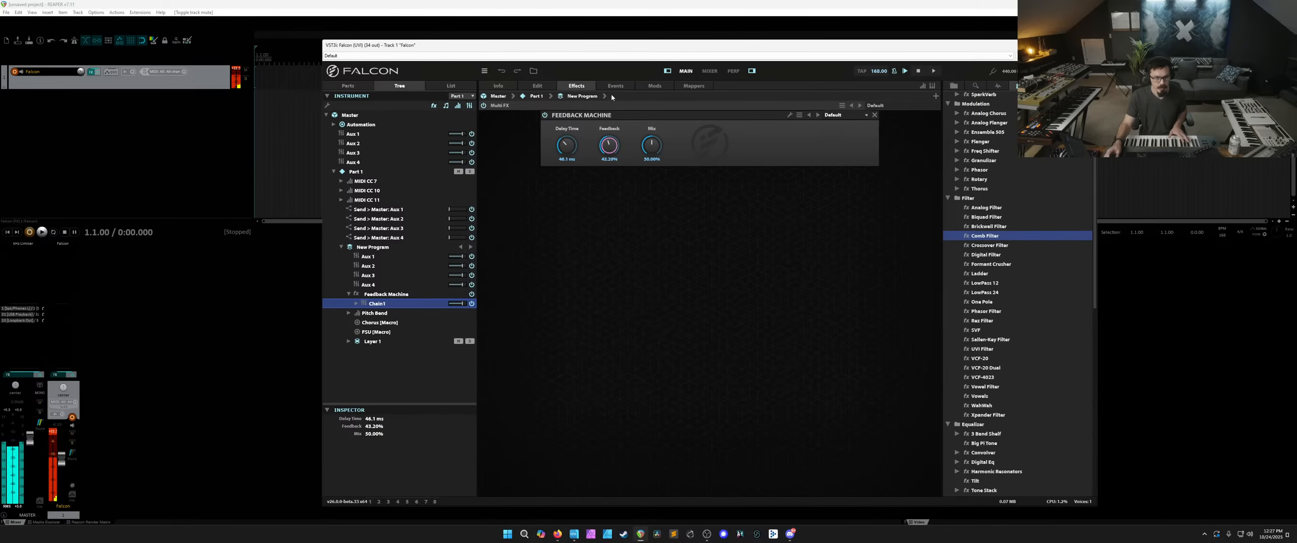
{"action": "left_click_drag", "start_coordinate": [574, 144], "coordinate": [609, 168]}
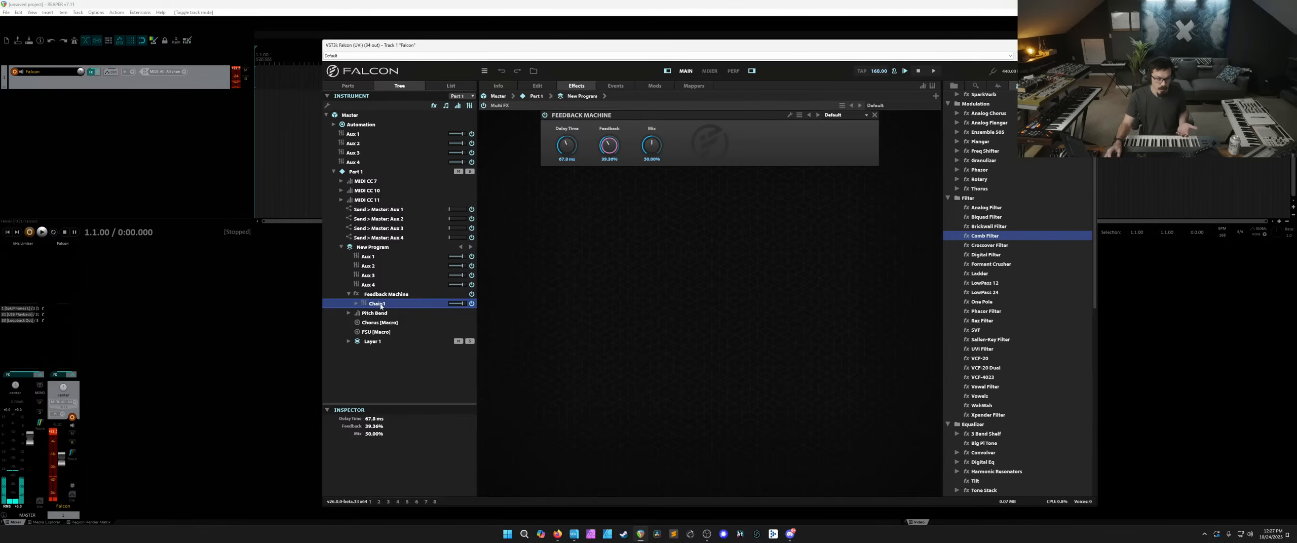
Add two more Comb Filters to Chain1, tuning the second to about 240 Hz and the third to about 1.74 kHz, with lower resonance on both.
{"action": "left_click", "coordinate": [357, 304]}
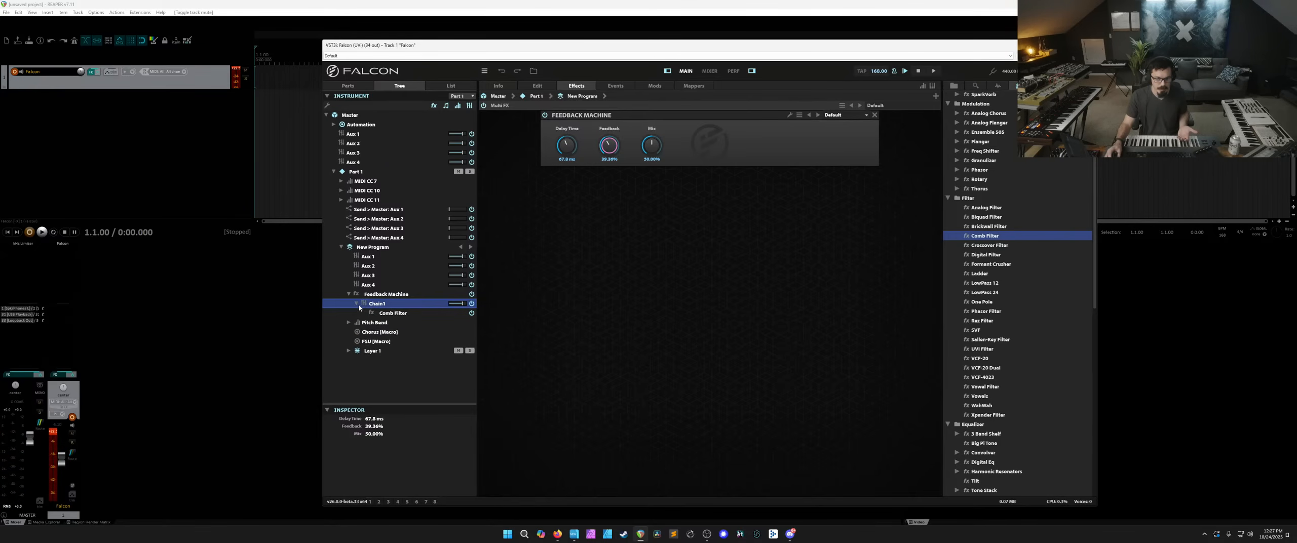
{"action": "left_click", "coordinate": [384, 313]}
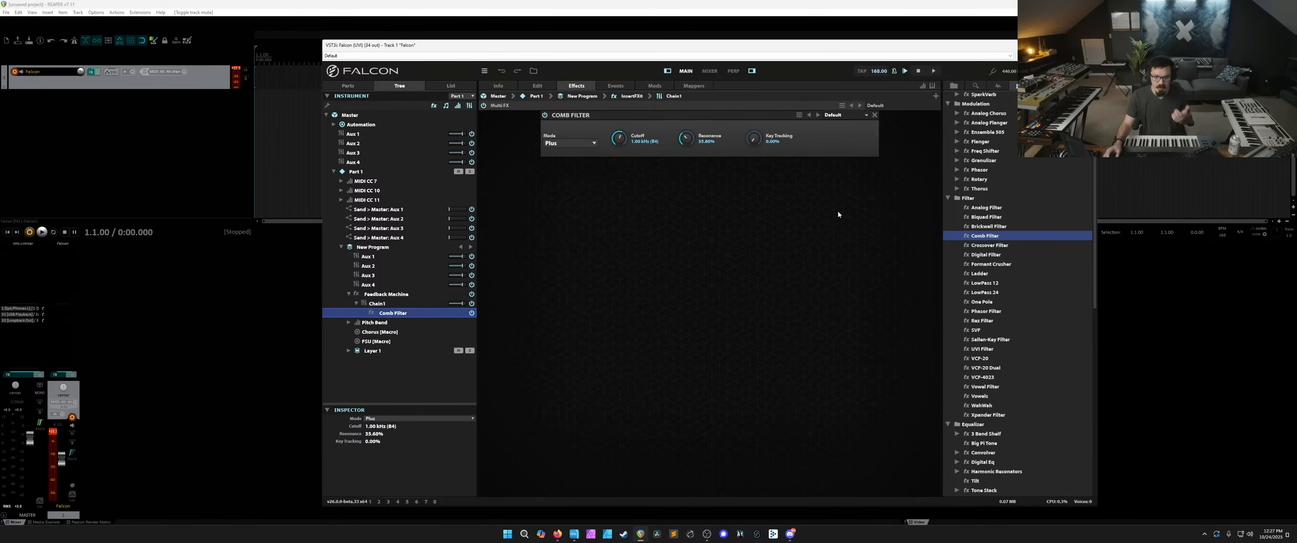
{"action": "scroll", "coordinate": [957, 167], "scroll_direction": "up", "scroll_amount": 3}
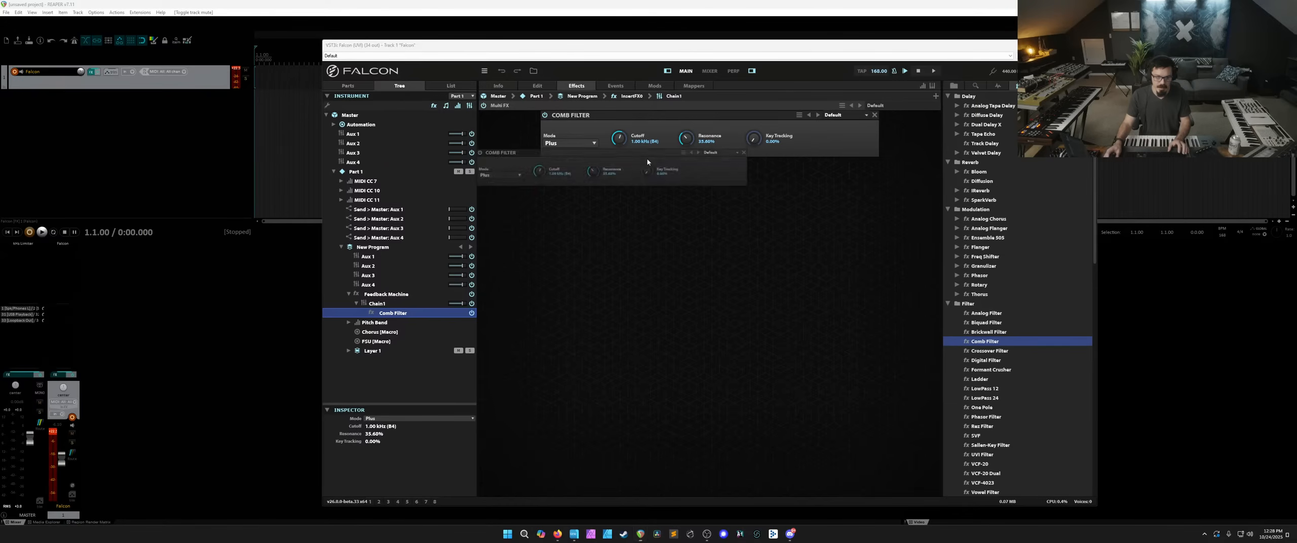
{"action": "left_click_drag", "start_coordinate": [773, 119], "coordinate": [664, 198]}
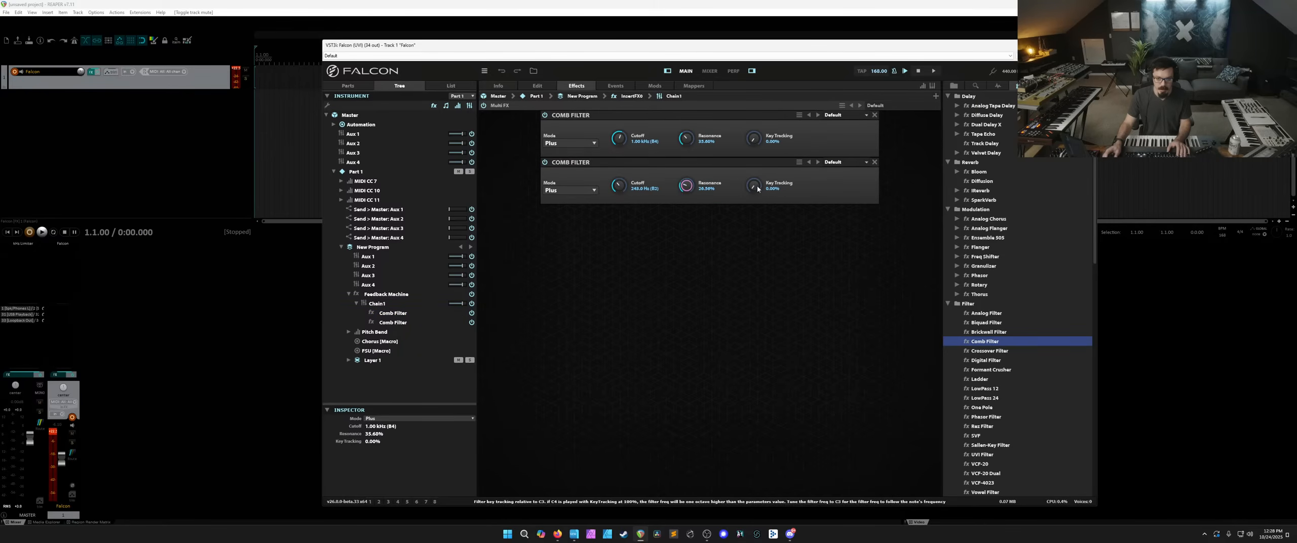
{"action": "left_click_drag", "start_coordinate": [984, 341], "coordinate": [659, 214]}
{"action": "left_click_drag", "start_coordinate": [686, 232], "coordinate": [692, 207]}
{"action": "left_click_drag", "start_coordinate": [622, 233], "coordinate": [623, 249]}
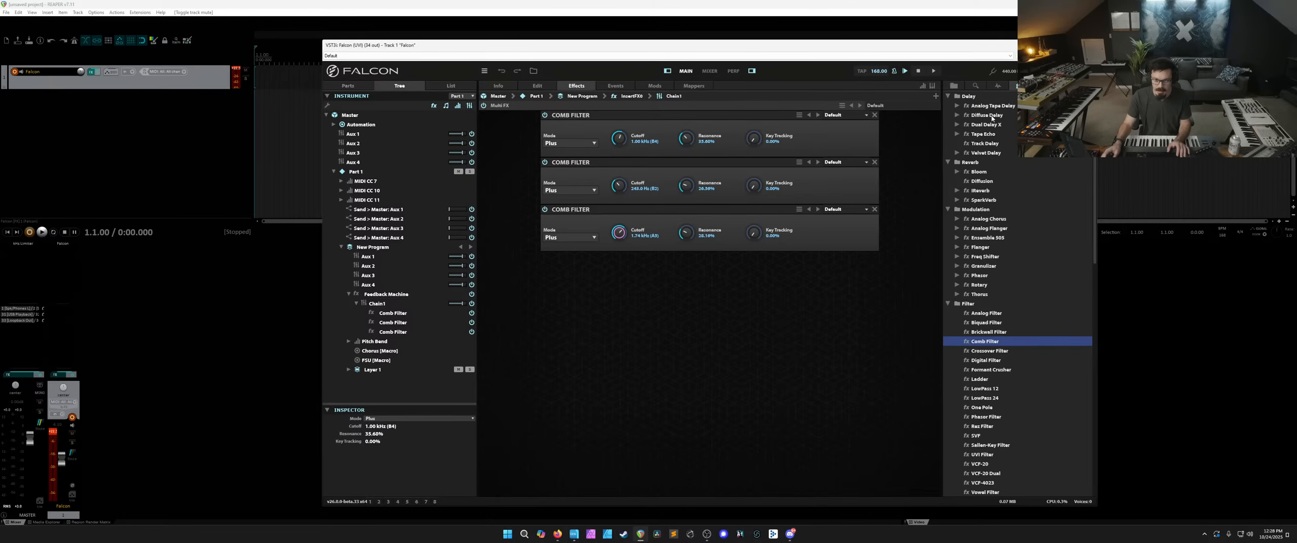
Insert a Diffusion effect after each Comb Filter in Chain1 and vary their Diffusion, Diffusion start and Mix amounts.
{"action": "left_click_drag", "start_coordinate": [982, 180], "coordinate": [736, 165]}
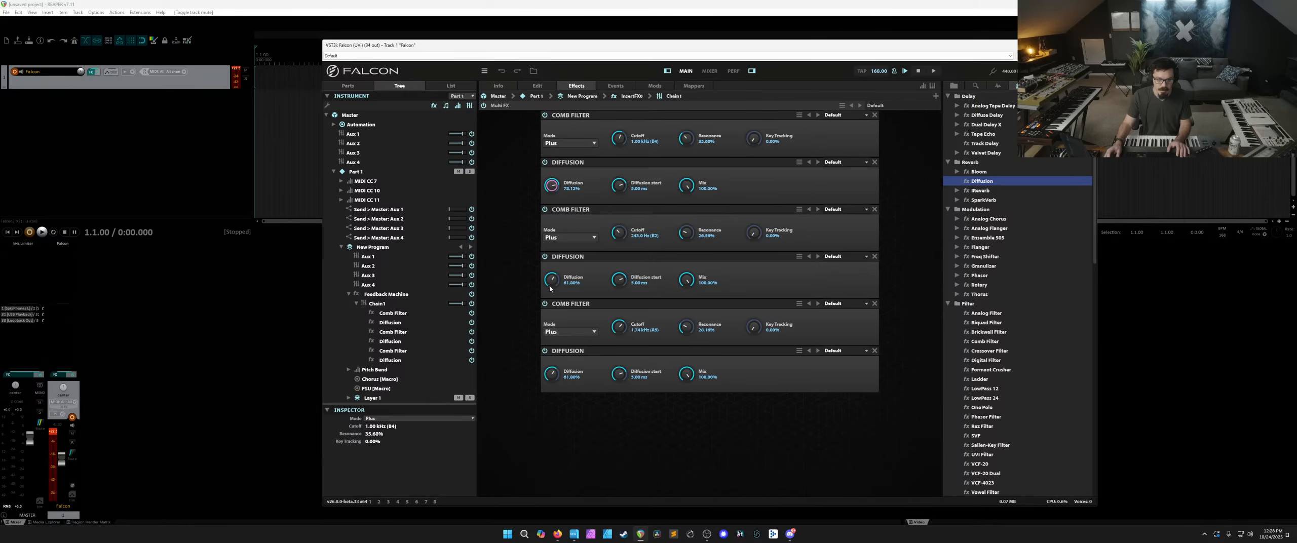
{"action": "left_click_drag", "start_coordinate": [550, 288], "coordinate": [623, 289]}
{"action": "left_click_drag", "start_coordinate": [569, 382], "coordinate": [555, 355]}
{"action": "left_click_drag", "start_coordinate": [686, 280], "coordinate": [687, 325]}
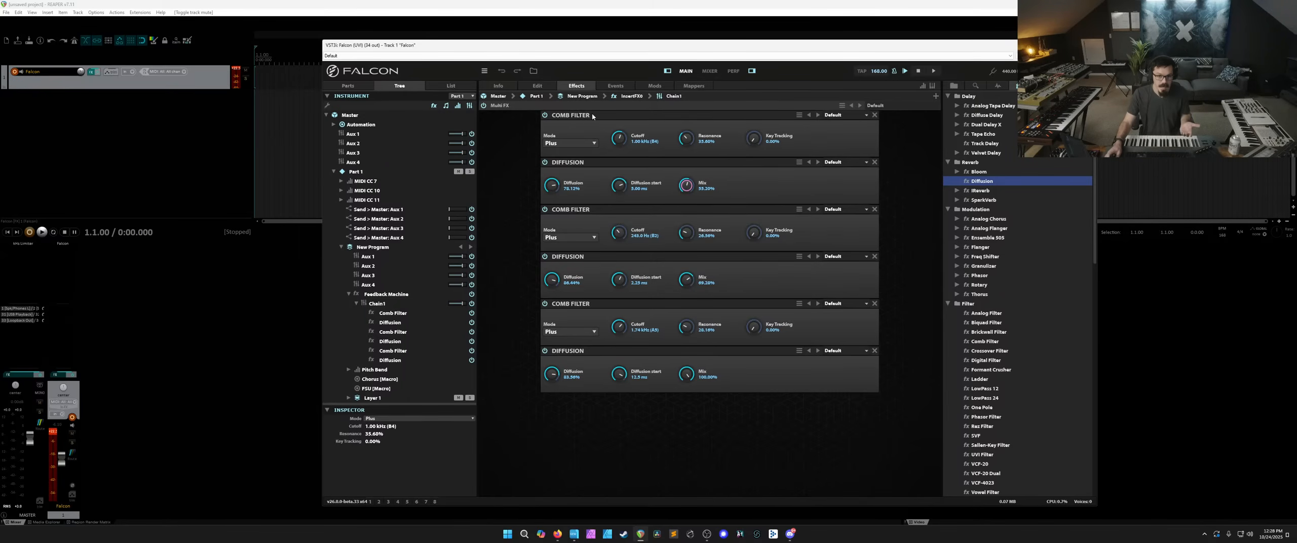
Audition the Feedback Machine with different settings, ending at a Delay Time of about 35 ms and Feedback of about 11%.
{"action": "left_click", "coordinate": [383, 297]}
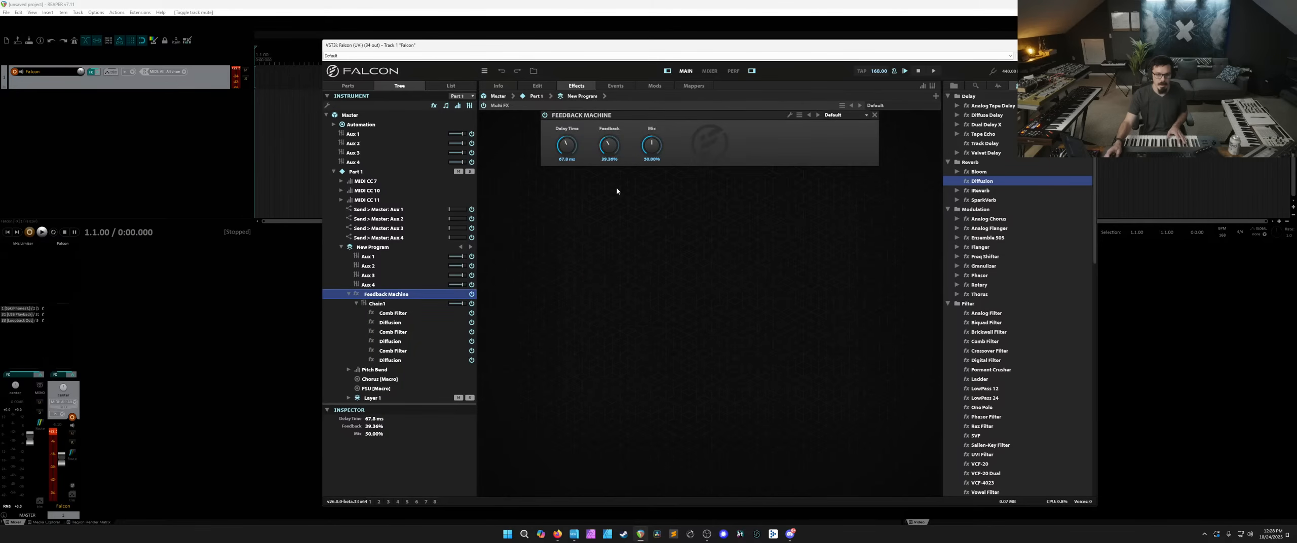
{"action": "left_click_drag", "start_coordinate": [609, 143], "coordinate": [609, 170]}
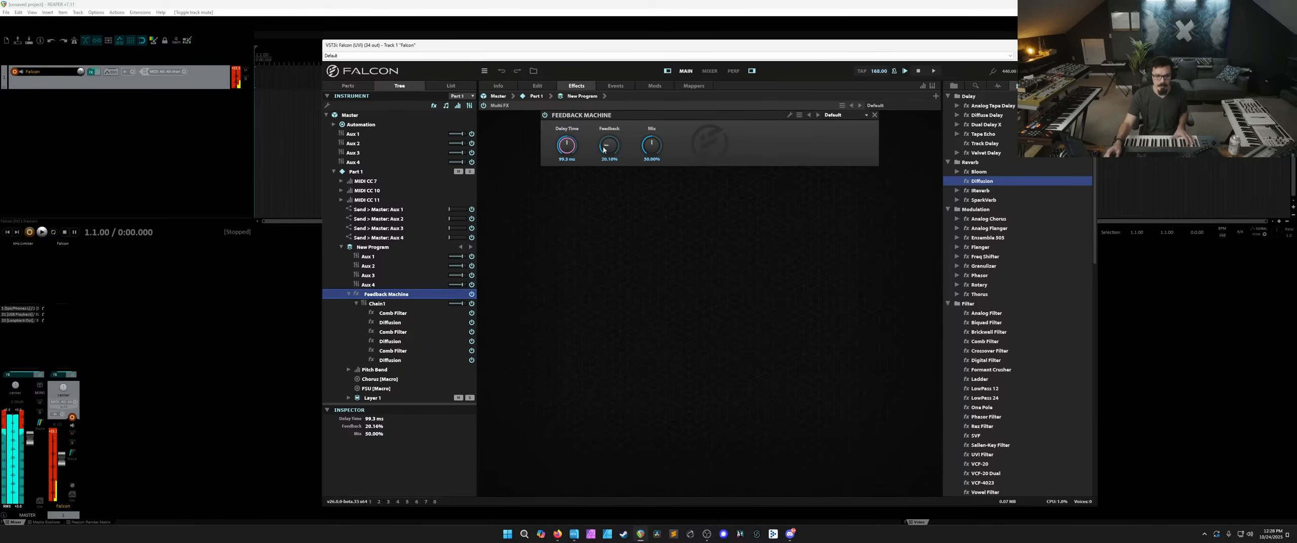
{"action": "left_click_drag", "start_coordinate": [603, 150], "coordinate": [608, 132]}
{"action": "left_click_drag", "start_coordinate": [605, 183], "coordinate": [604, 218]}
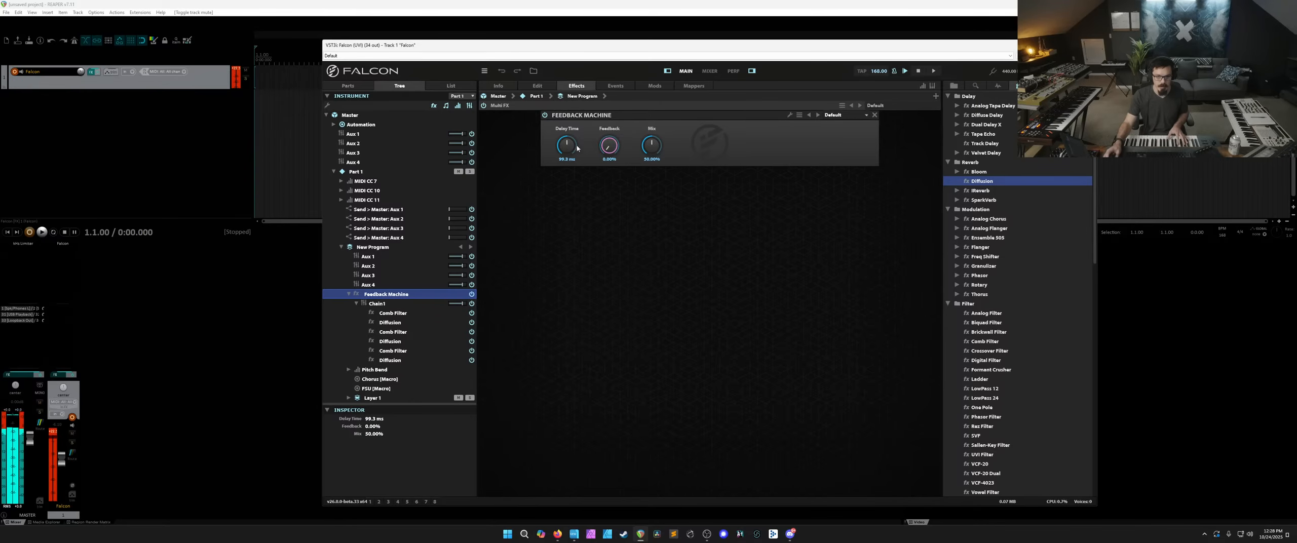
{"action": "left_click_drag", "start_coordinate": [572, 146], "coordinate": [609, 144]}
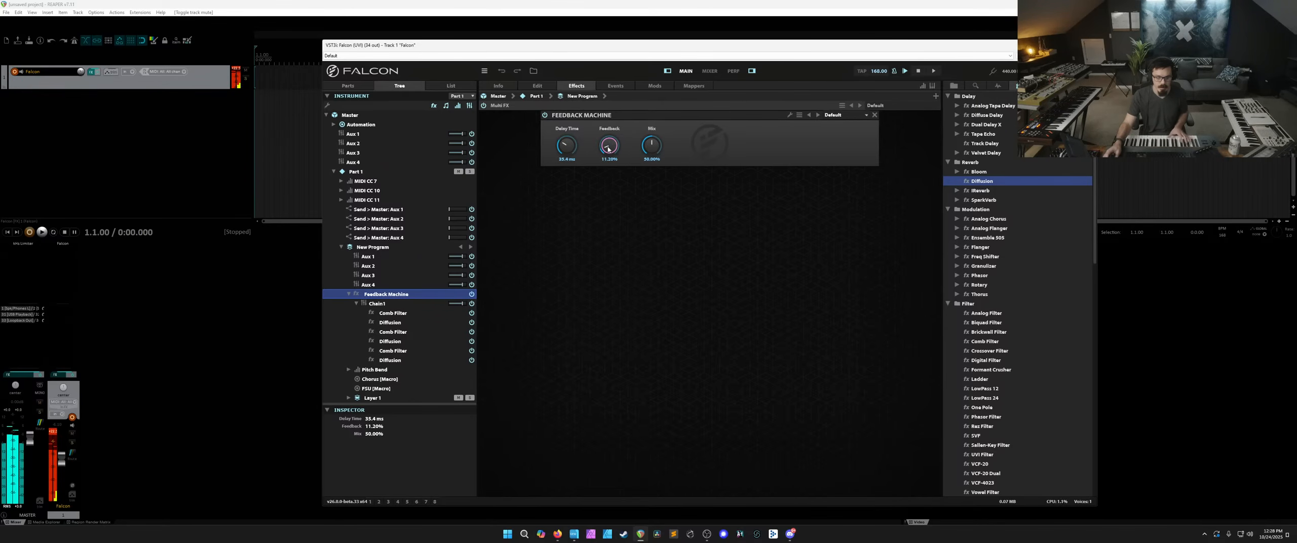
Delete the Feedback Machine with its Chain1 effects from the program.
{"action": "left_click", "coordinate": [377, 303]}
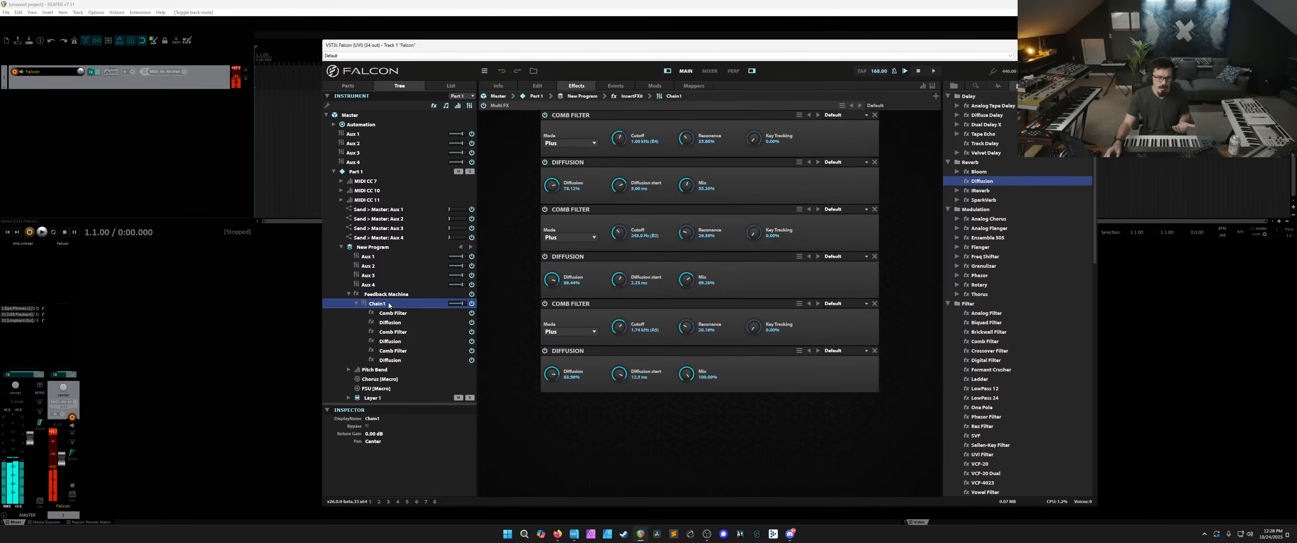
{"action": "left_click", "coordinate": [386, 294]}
{"action": "key", "text": "Delete"}
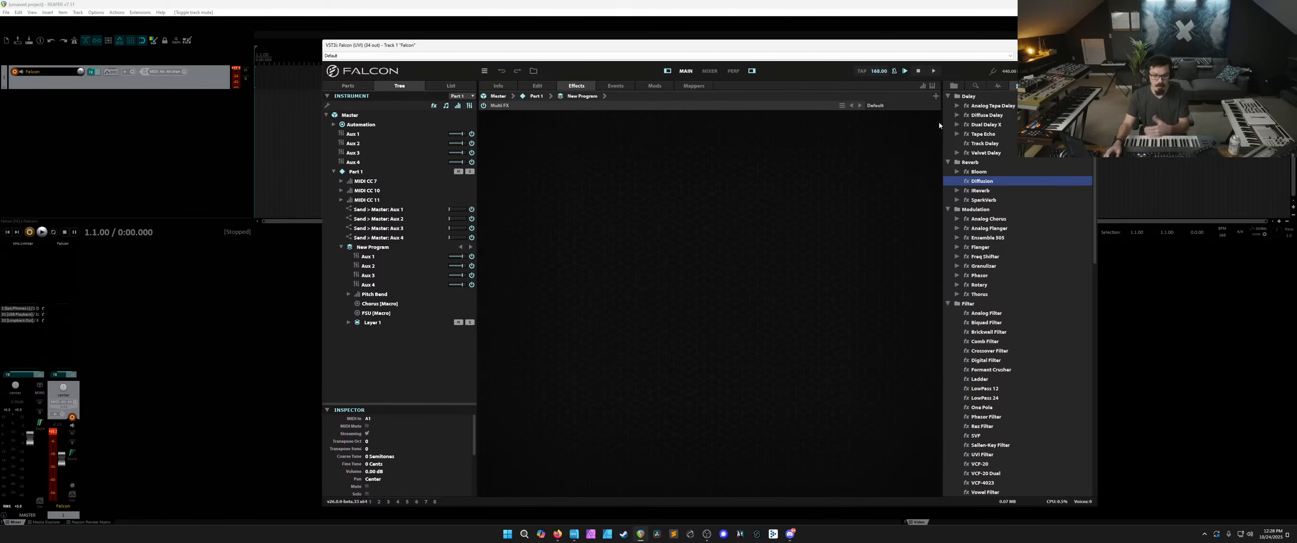
Load the Bandpass Comb preset of the Feedback Machine as a program-level effect.
{"action": "left_click", "coordinate": [1001, 86]}
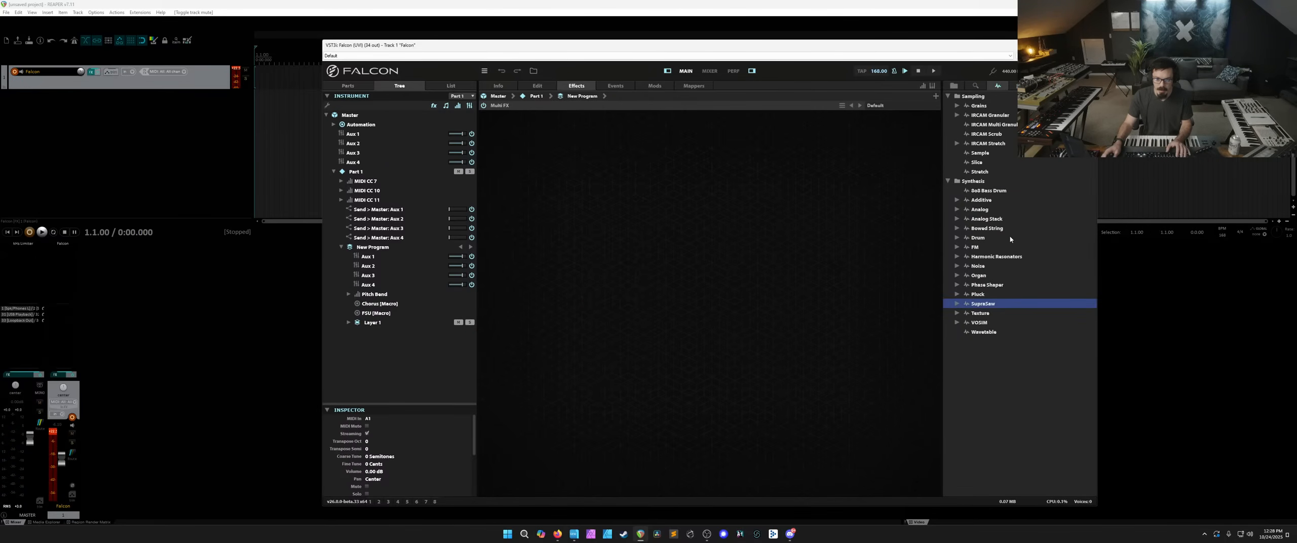
{"action": "left_click", "coordinate": [1014, 86]}
{"action": "scroll", "coordinate": [1011, 319], "scroll_direction": "down", "scroll_amount": 10}
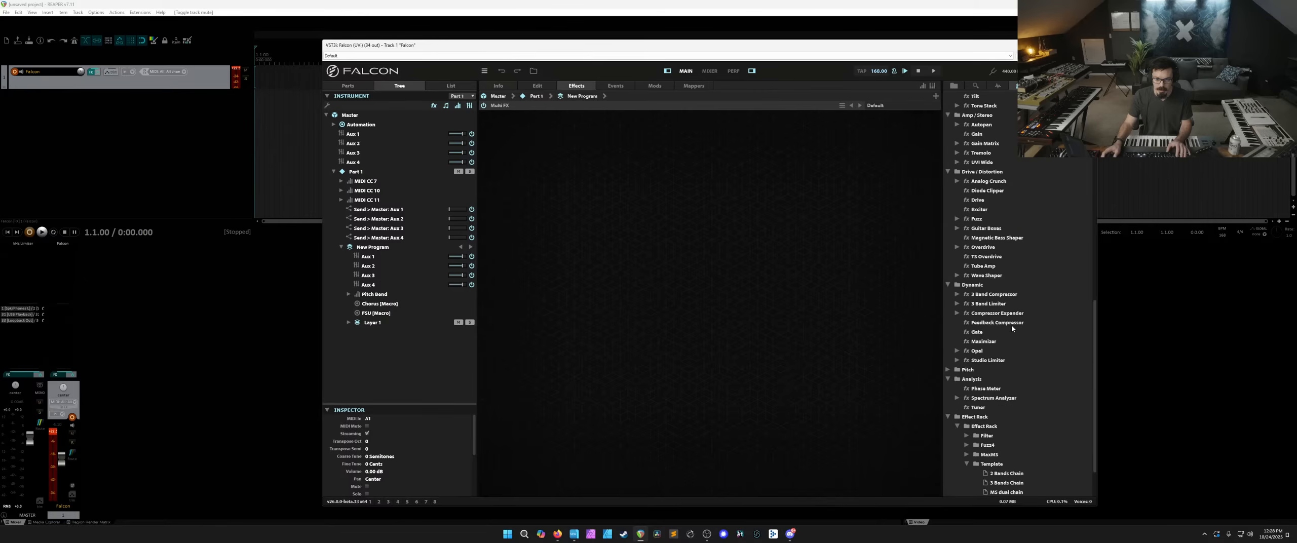
{"action": "left_click", "coordinate": [956, 445]}
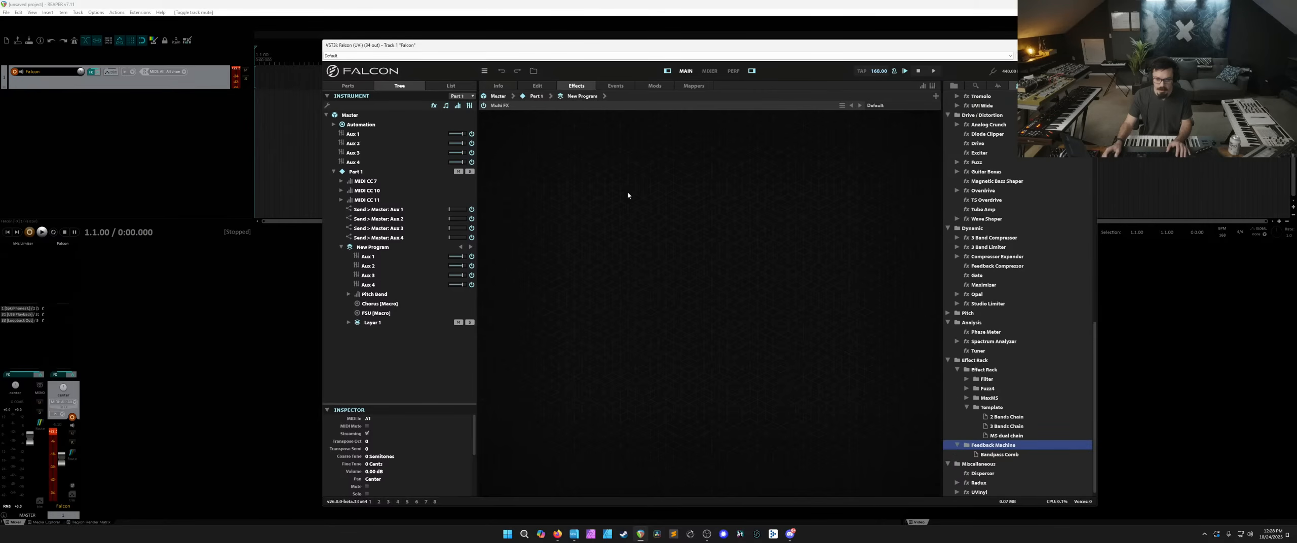
{"action": "left_click", "coordinate": [543, 86]}
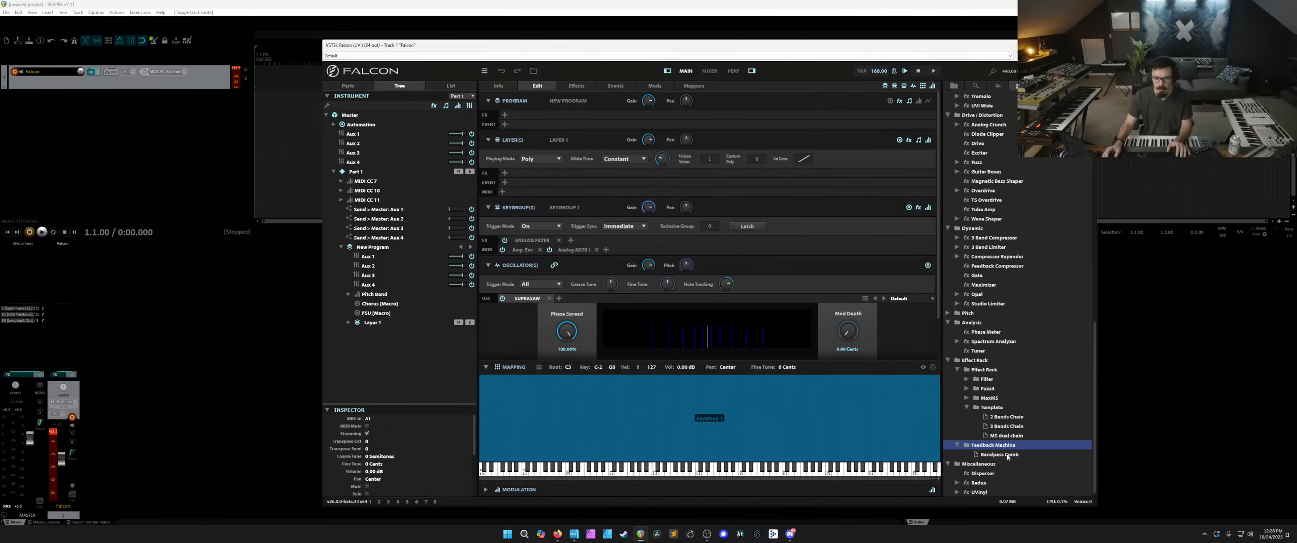
{"action": "left_click_drag", "start_coordinate": [1007, 455], "coordinate": [547, 116]}
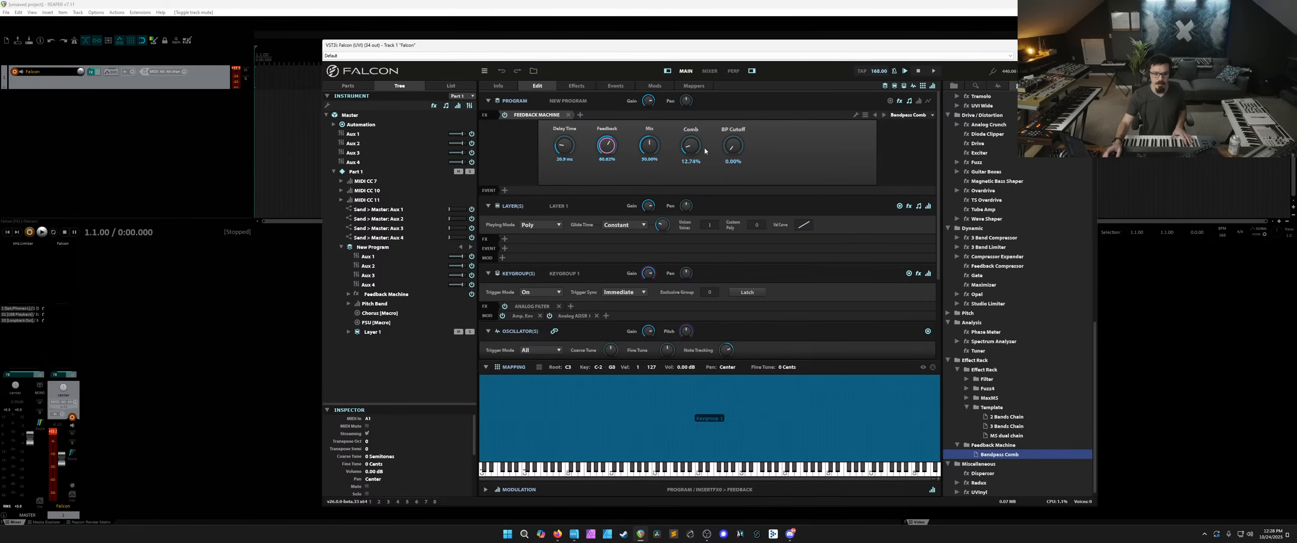
Audition the Bandpass Comb preset with about 76 ms delay, 7% feedback, 18% Comb and 43% BP Cutoff, and remove it from the program.
{"action": "left_click_drag", "start_coordinate": [615, 152], "coordinate": [616, 219]}
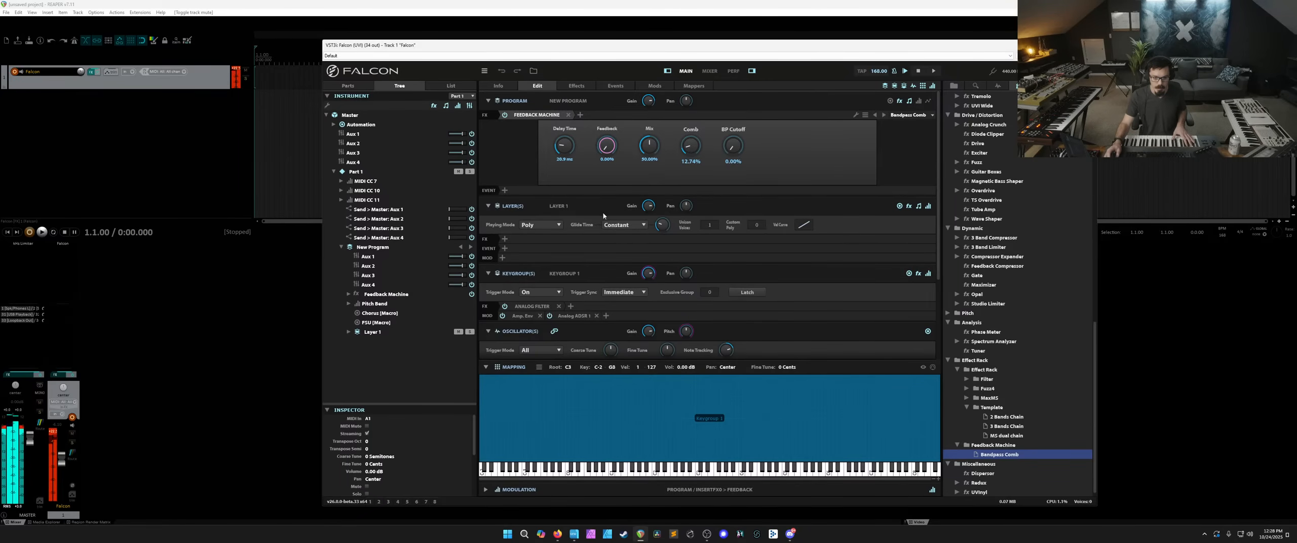
{"action": "left_click_drag", "start_coordinate": [566, 147], "coordinate": [607, 131]}
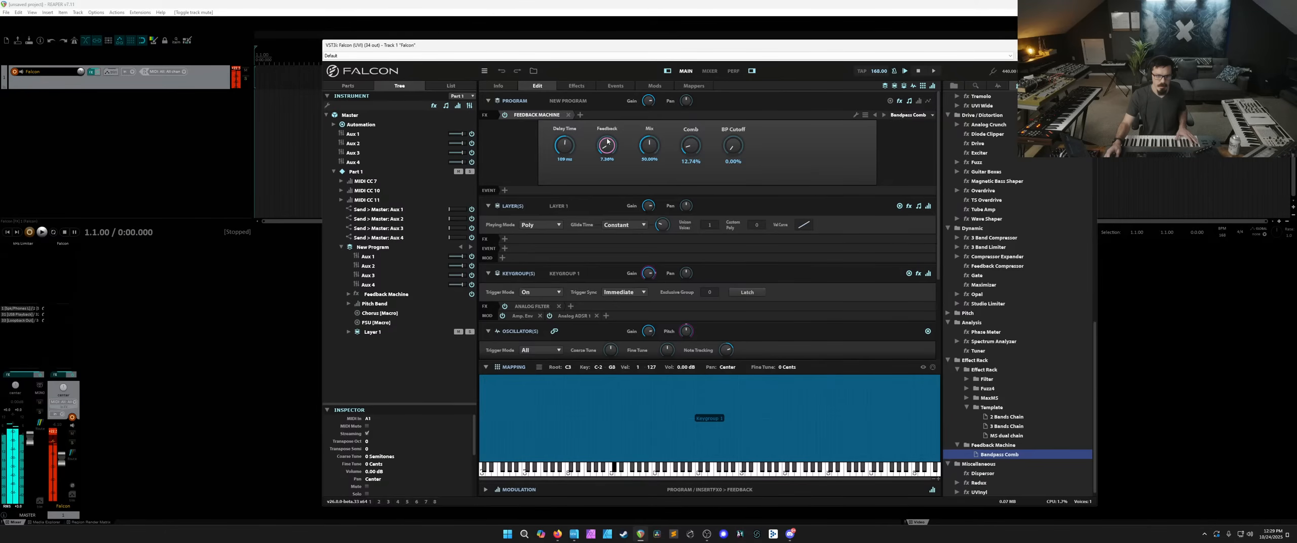
{"action": "left_click_drag", "start_coordinate": [689, 145], "coordinate": [729, 90]}
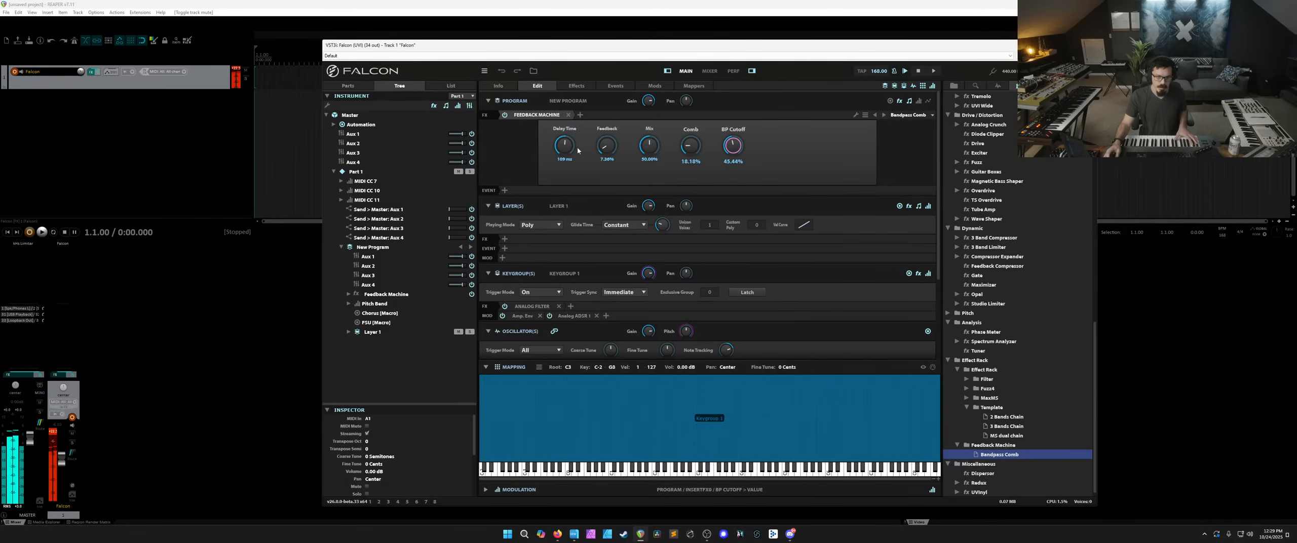
{"action": "left_click_drag", "start_coordinate": [566, 147], "coordinate": [566, 158]}
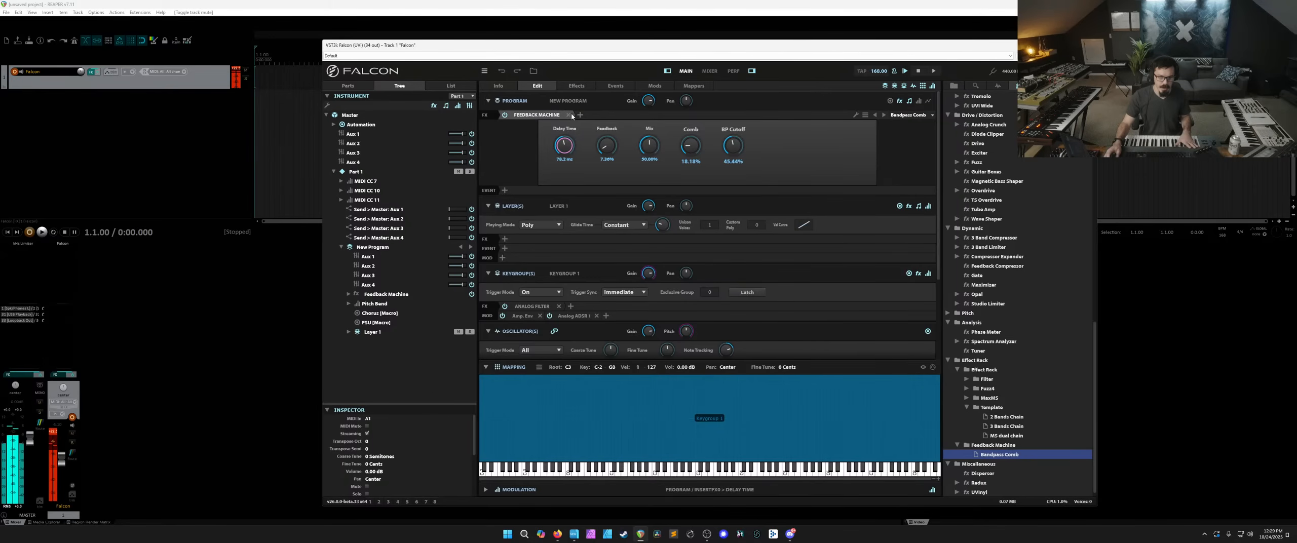
{"action": "left_click", "coordinate": [570, 115]}
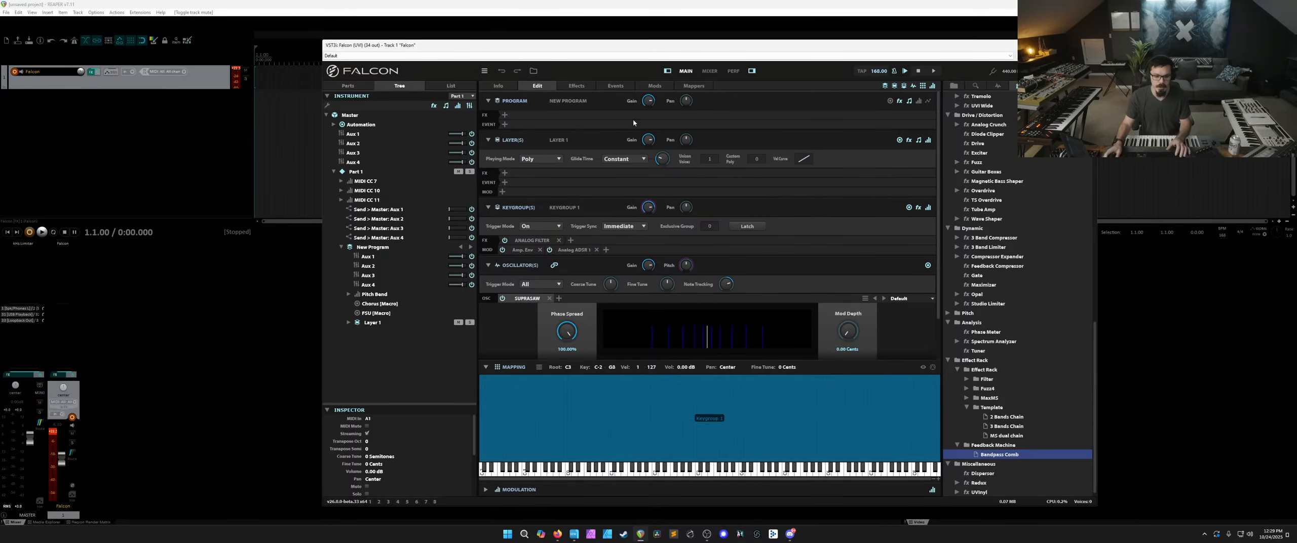
Modulate the Cutoff of the keygroup's Analog Filter with a new keygroup LFO.
{"action": "left_click", "coordinate": [532, 240]}
{"action": "scroll", "coordinate": [594, 240], "scroll_direction": "down", "scroll_amount": 2}
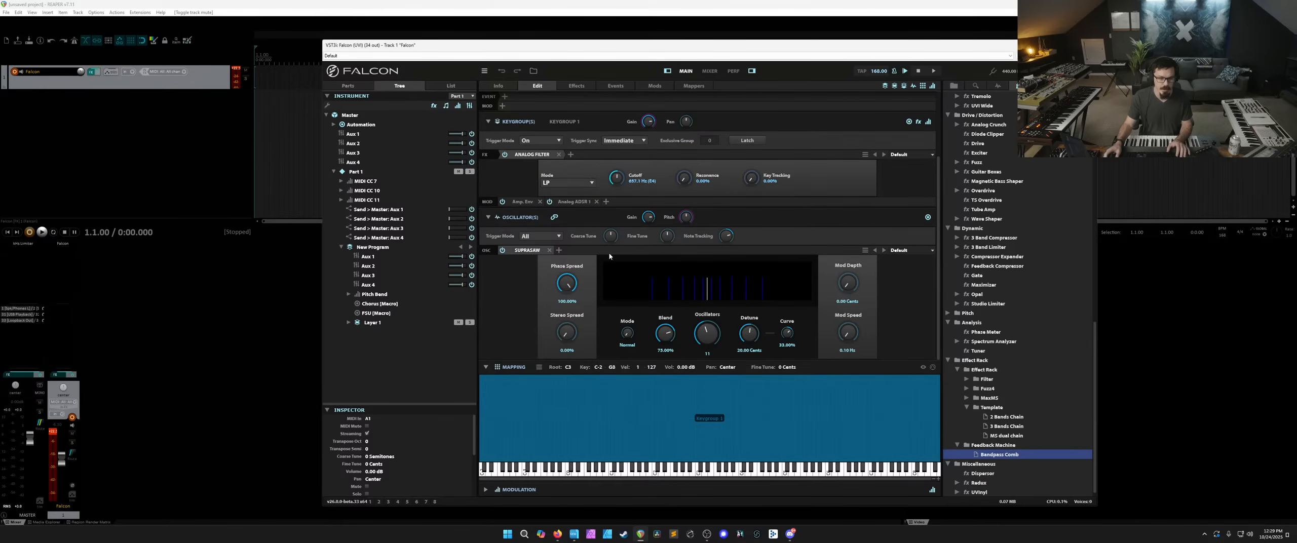
{"action": "right_click", "coordinate": [617, 177]}
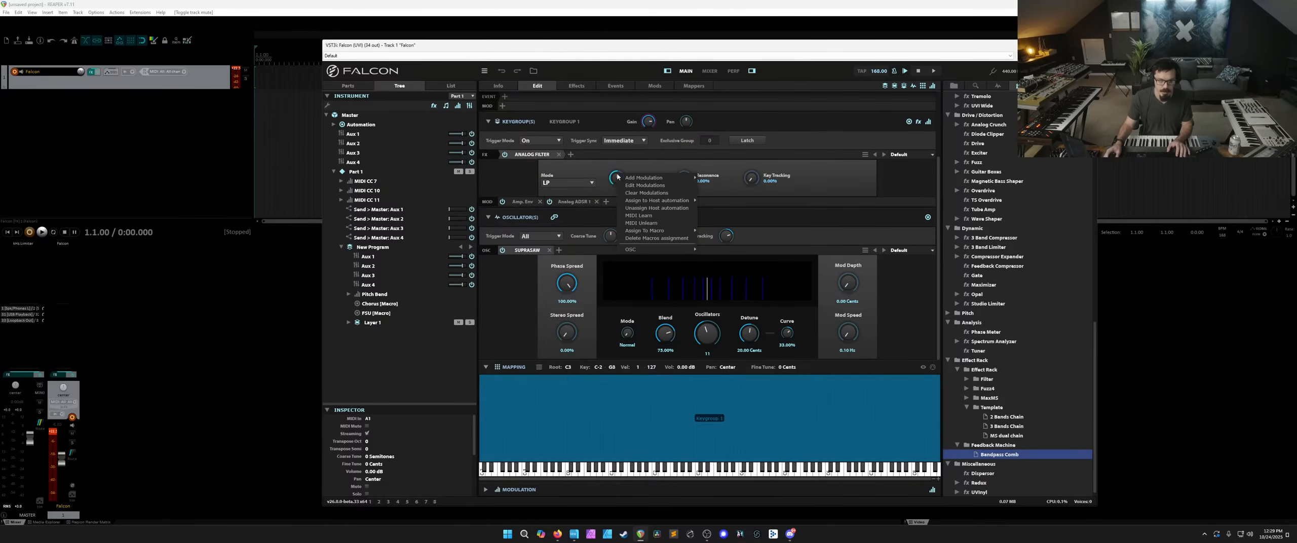
{"action": "mouse_move", "coordinate": [645, 180]}
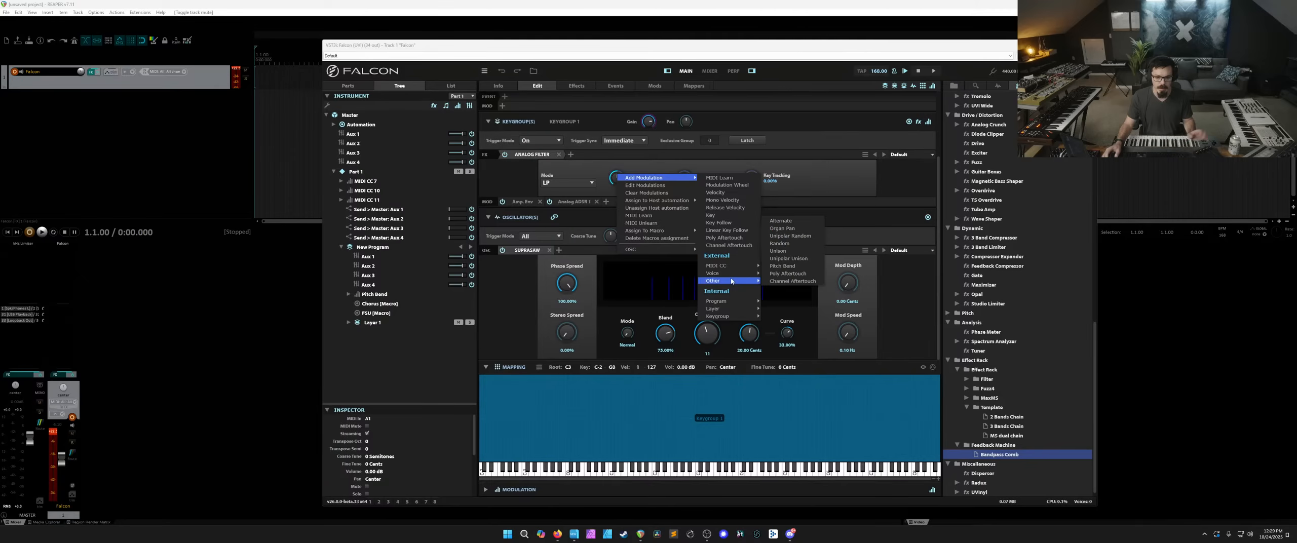
{"action": "mouse_move", "coordinate": [731, 318]}
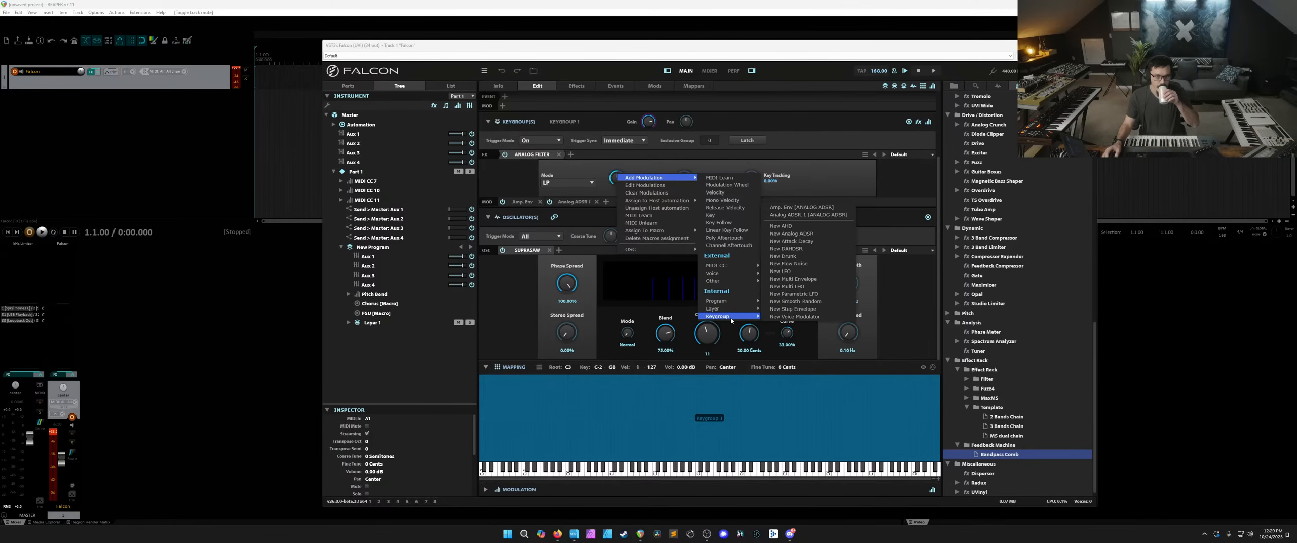
{"action": "left_click", "coordinate": [792, 272]}
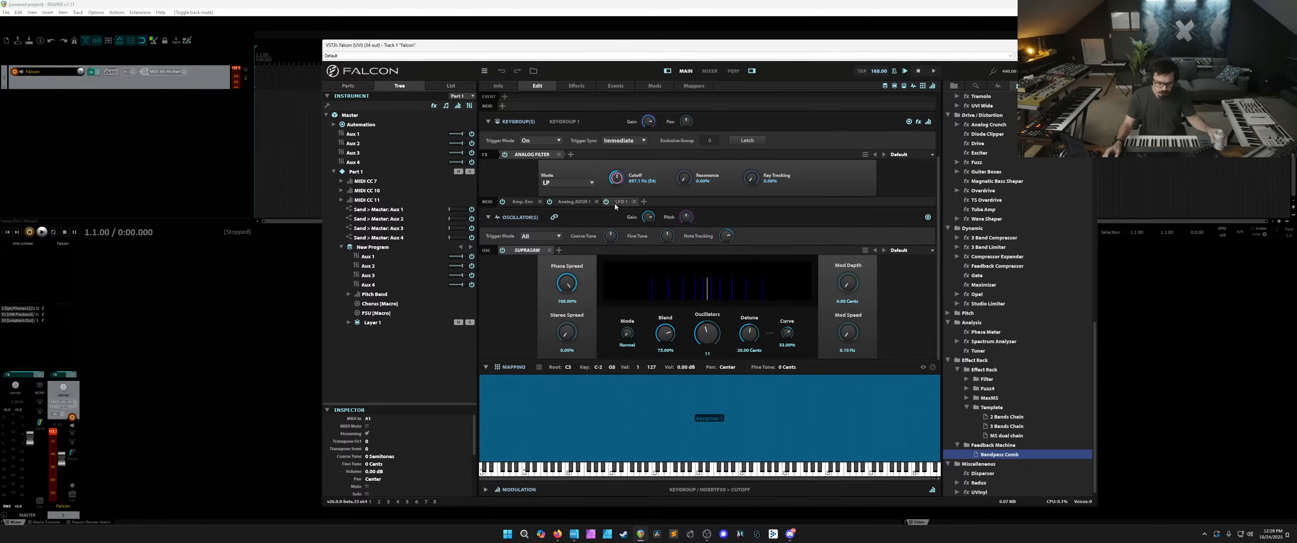
Modulate the Freq of the keygroup's LFO 1 with the Key source.
{"action": "left_click", "coordinate": [665, 213]}
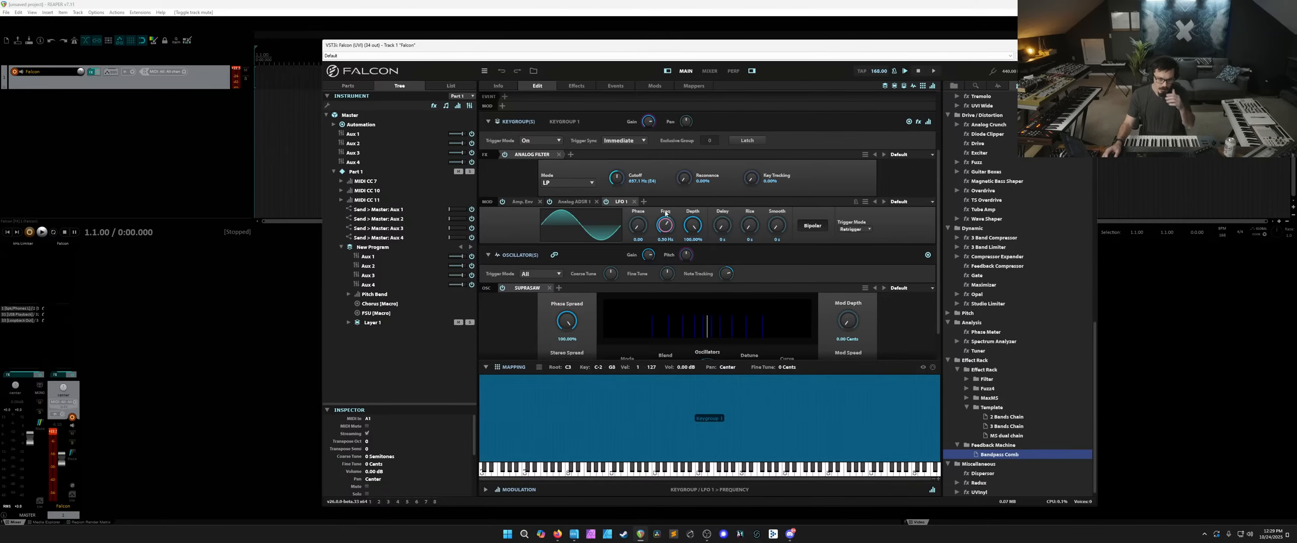
{"action": "right_click", "coordinate": [665, 225]}
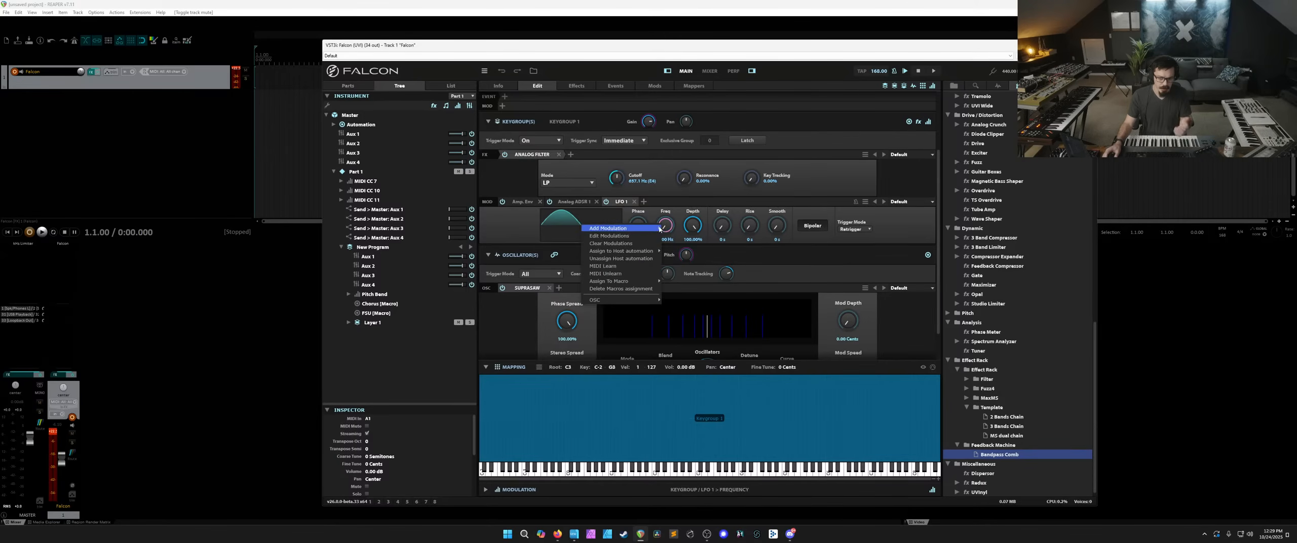
{"action": "mouse_move", "coordinate": [654, 230]}
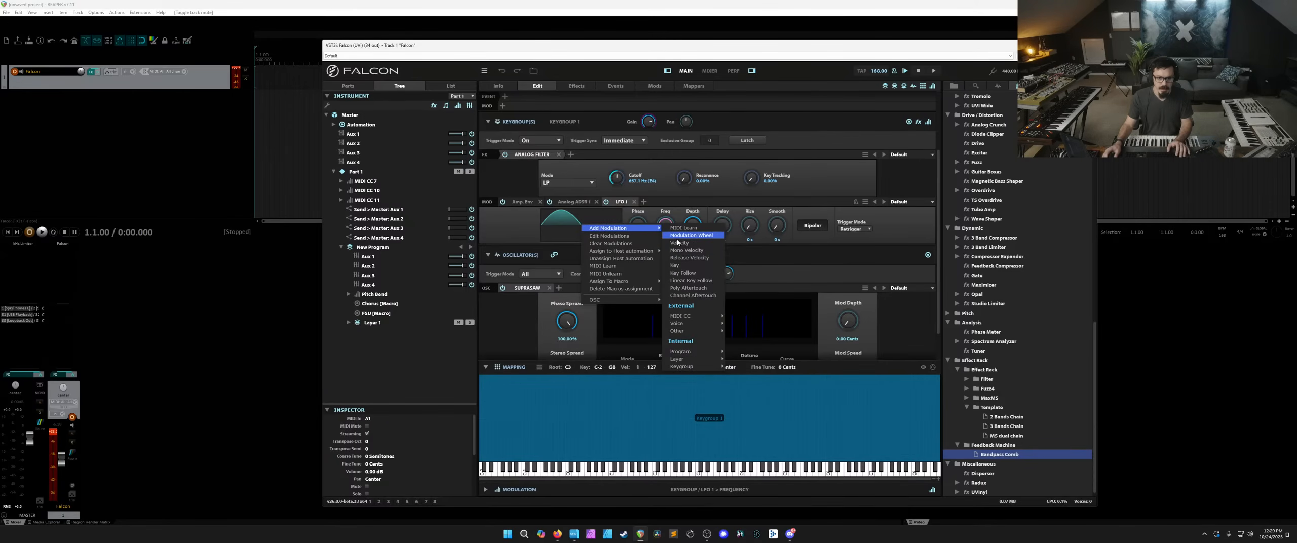
{"action": "left_click", "coordinate": [689, 266]}
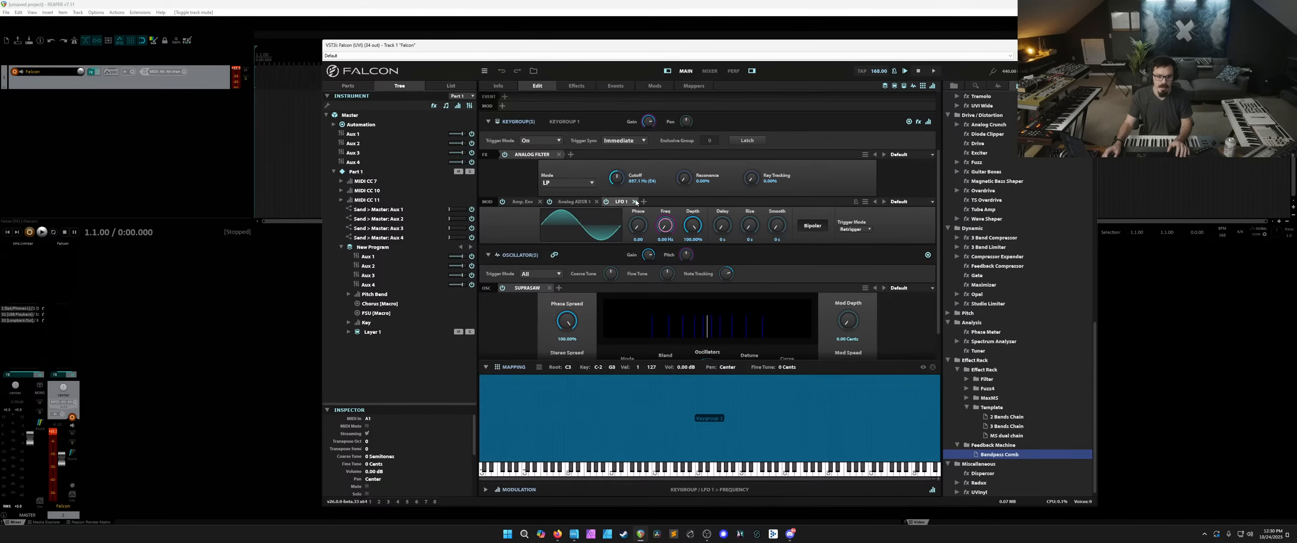
Remove LFO 1 from the keygroup and modulate the Analog Filter's Cutoff with a new keygroup Multi Envelope.
{"action": "left_click", "coordinate": [574, 201]}
{"action": "right_click", "coordinate": [617, 178]}
{"action": "mouse_move", "coordinate": [631, 185]}
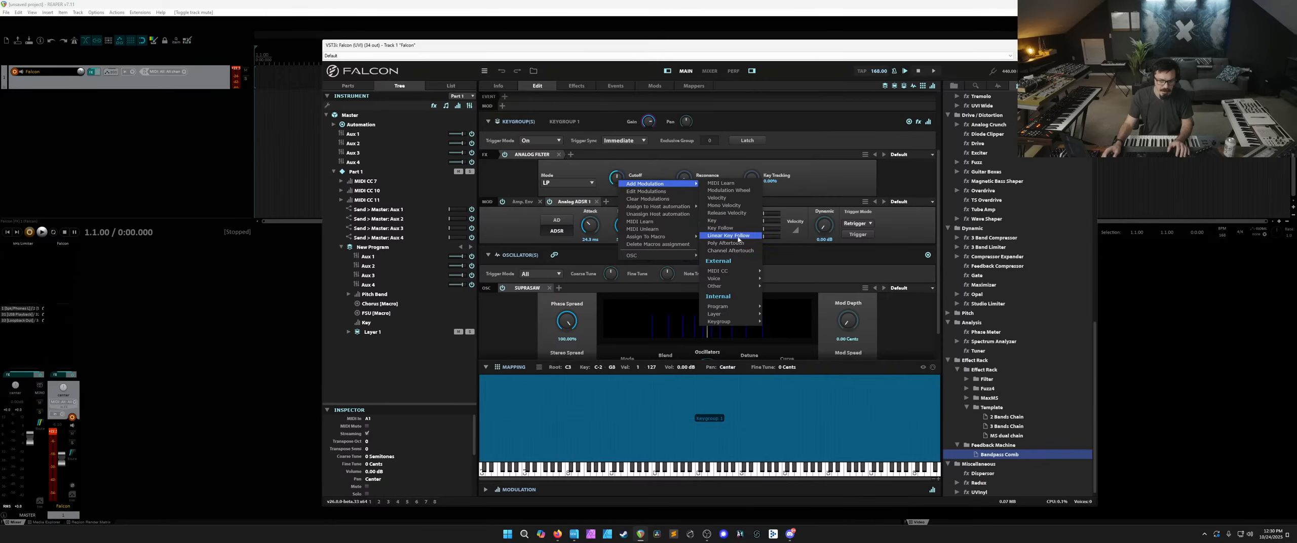
{"action": "mouse_move", "coordinate": [735, 321]}
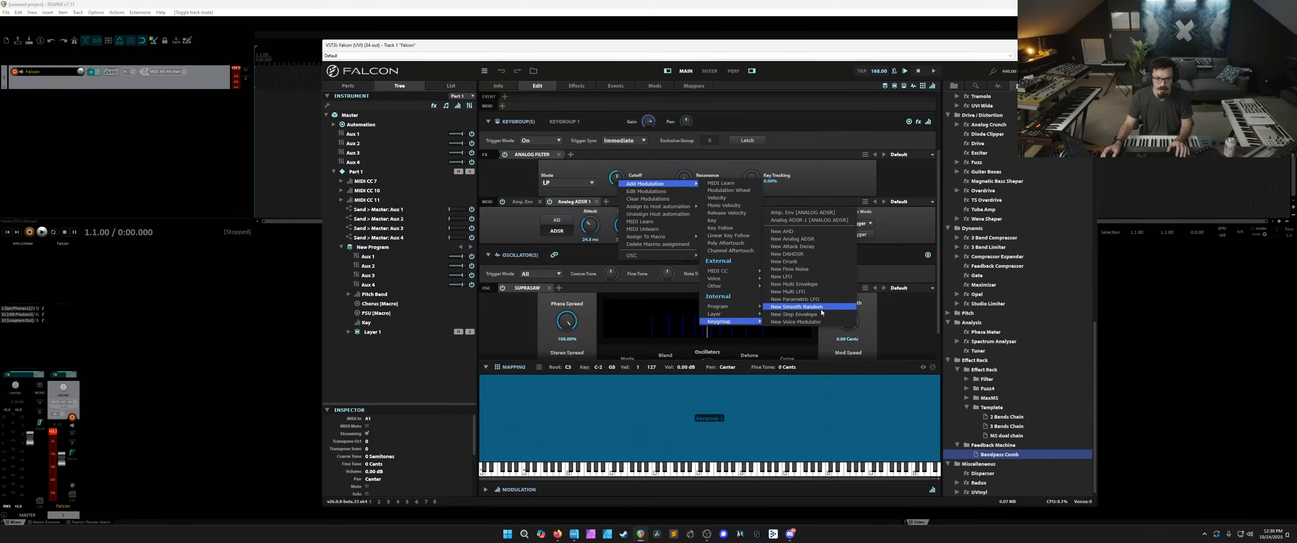
{"action": "left_click", "coordinate": [819, 284]}
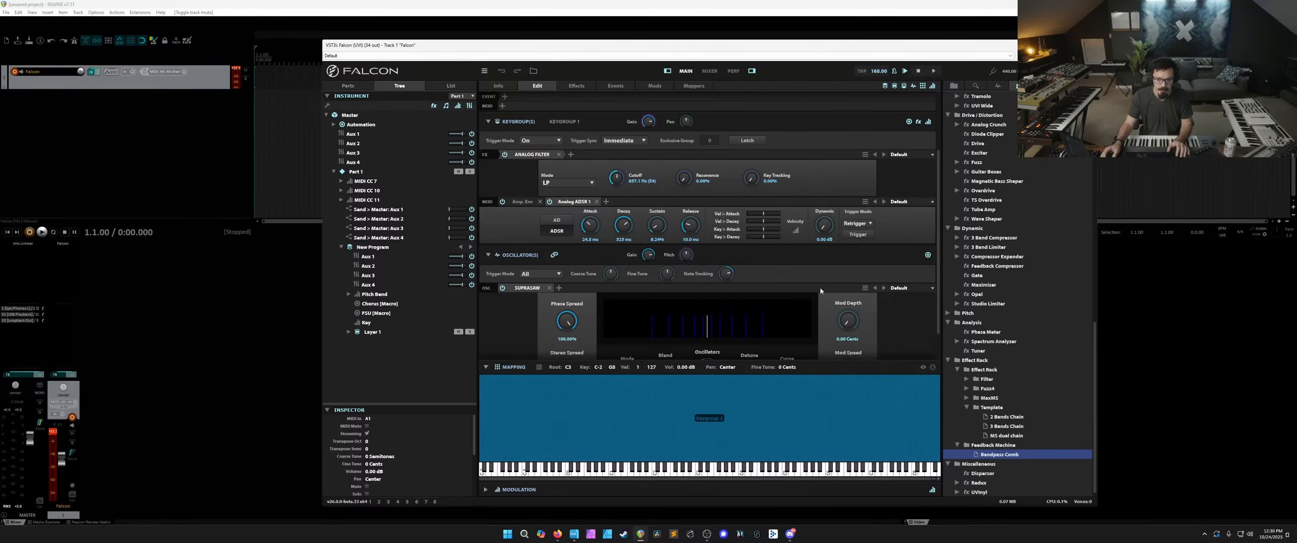
Raise Multi Env 1's Speed, lower the filter Cutoff, and bend the envelope into a steep decay curve.
{"action": "left_click", "coordinate": [631, 201]}
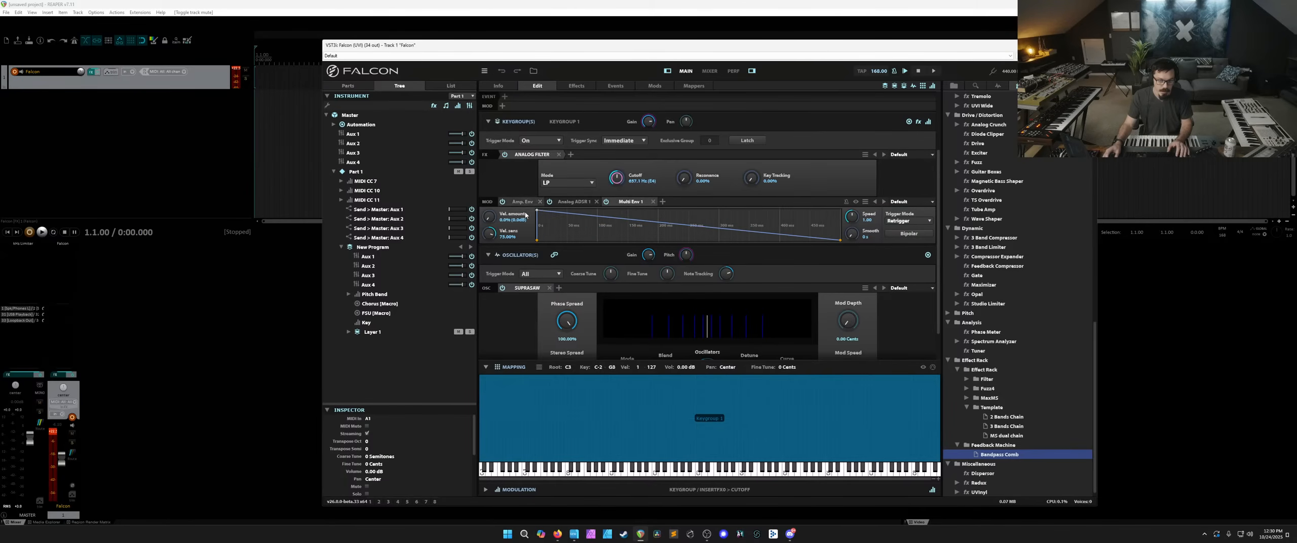
{"action": "left_click", "coordinate": [846, 202]}
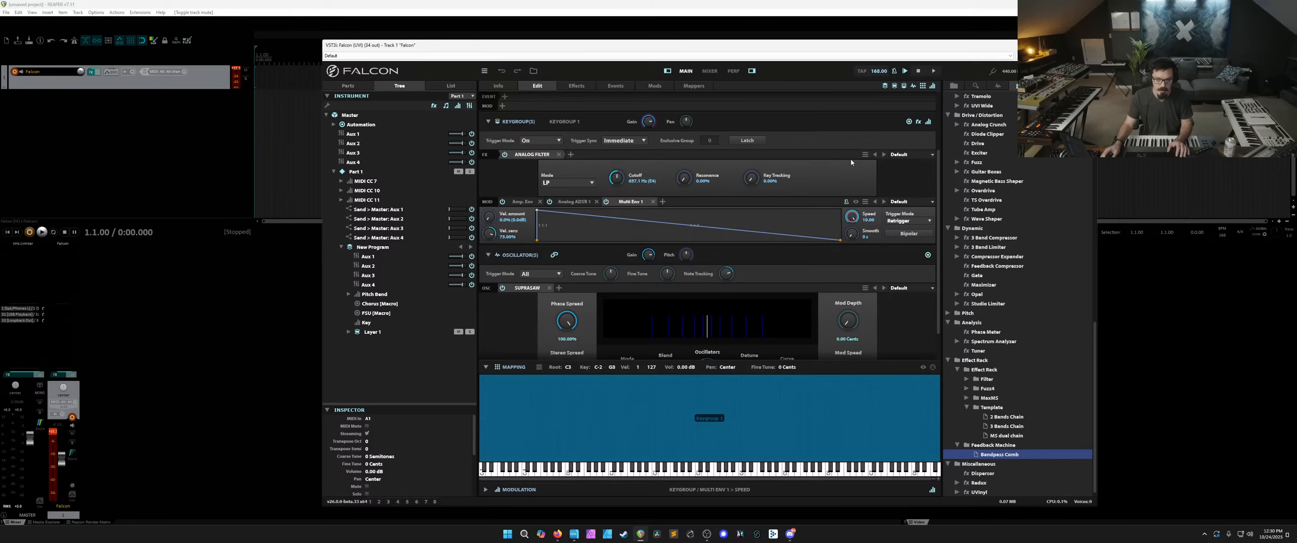
{"action": "scroll", "coordinate": [851, 218], "scroll_direction": "up", "scroll_amount": 5}
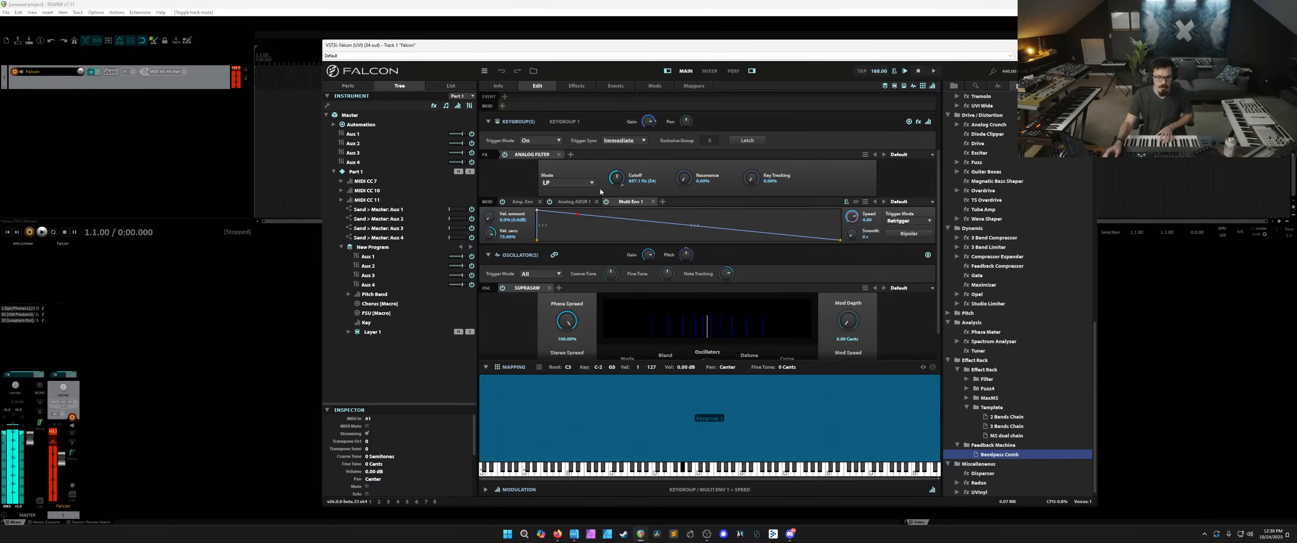
{"action": "scroll", "coordinate": [616, 185], "scroll_direction": "down", "scroll_amount": 1}
{"action": "scroll", "coordinate": [859, 219], "scroll_direction": "up", "scroll_amount": 4}
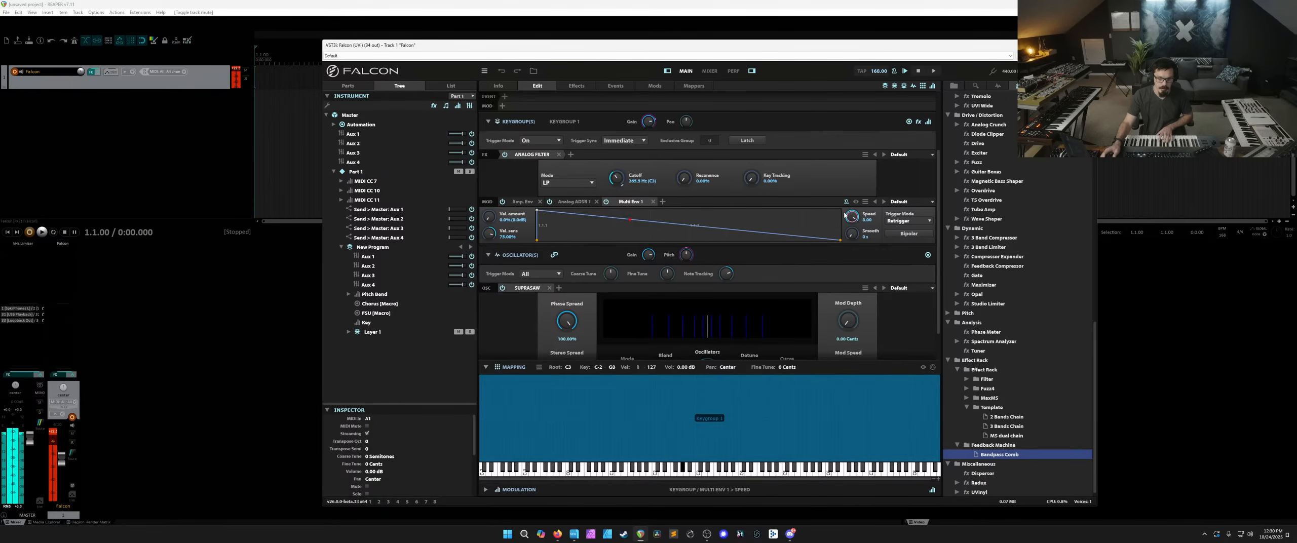
{"action": "left_click_drag", "start_coordinate": [694, 225], "coordinate": [642, 270]}
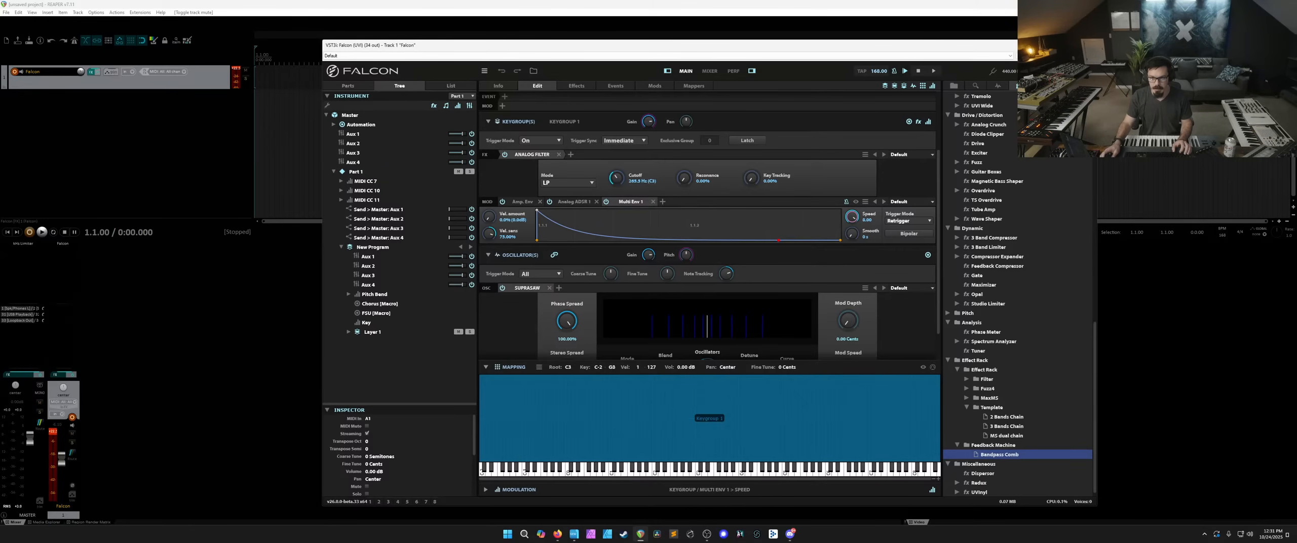
{"action": "key", "text": "Escape"}
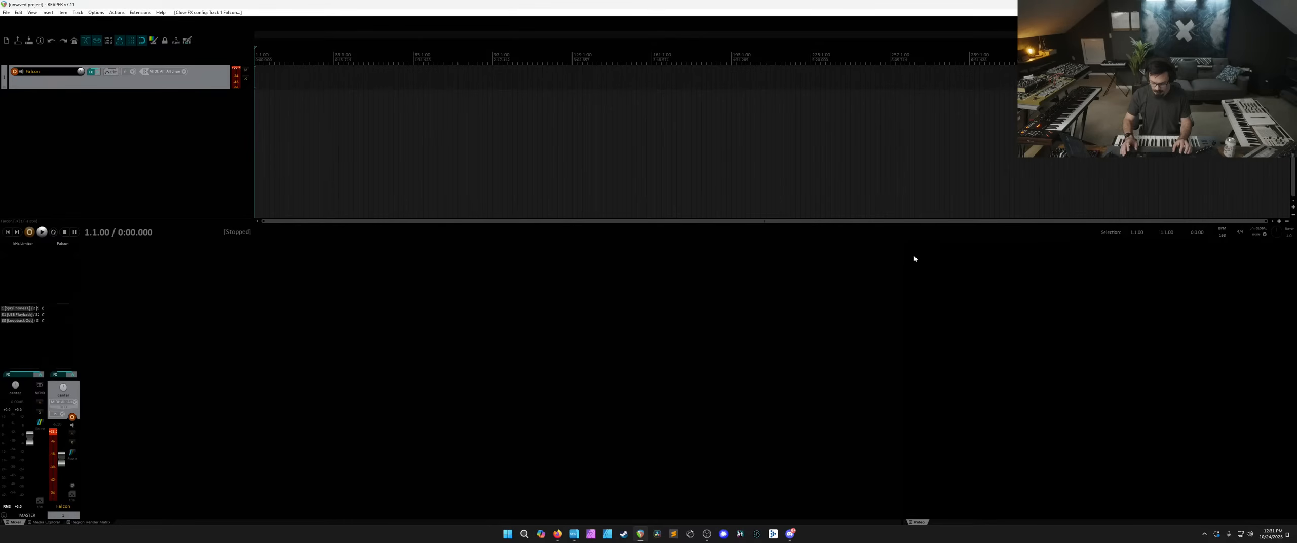
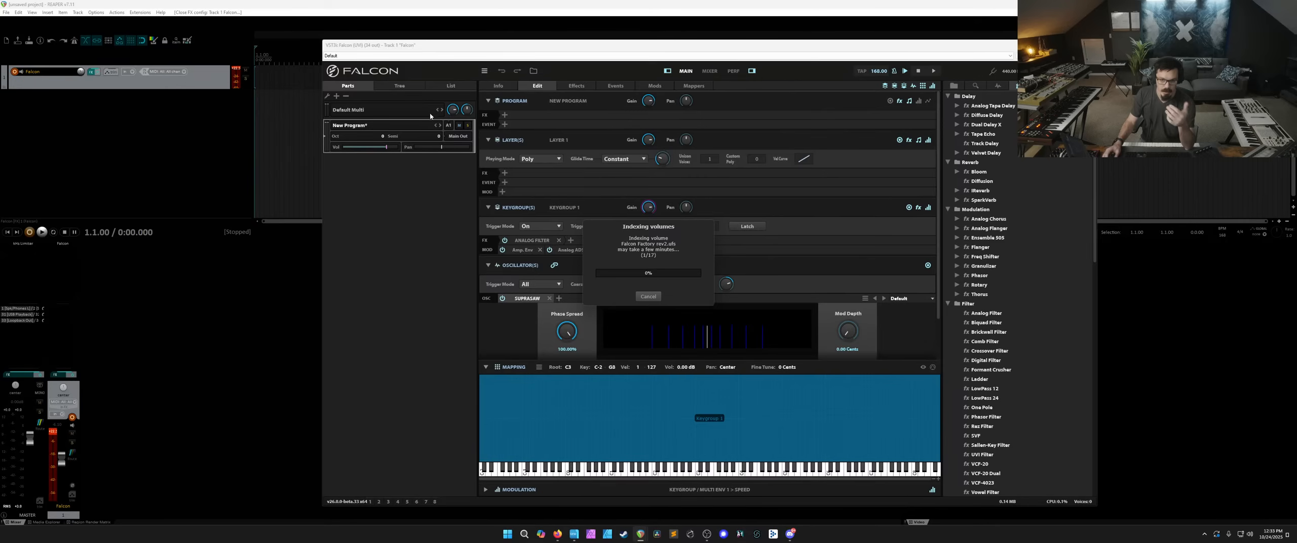
Cancel the volume indexing, choose to wait for REAPER to respond, and check the stream in OBS before returning to Falcon.
{"action": "left_click", "coordinate": [644, 298]}
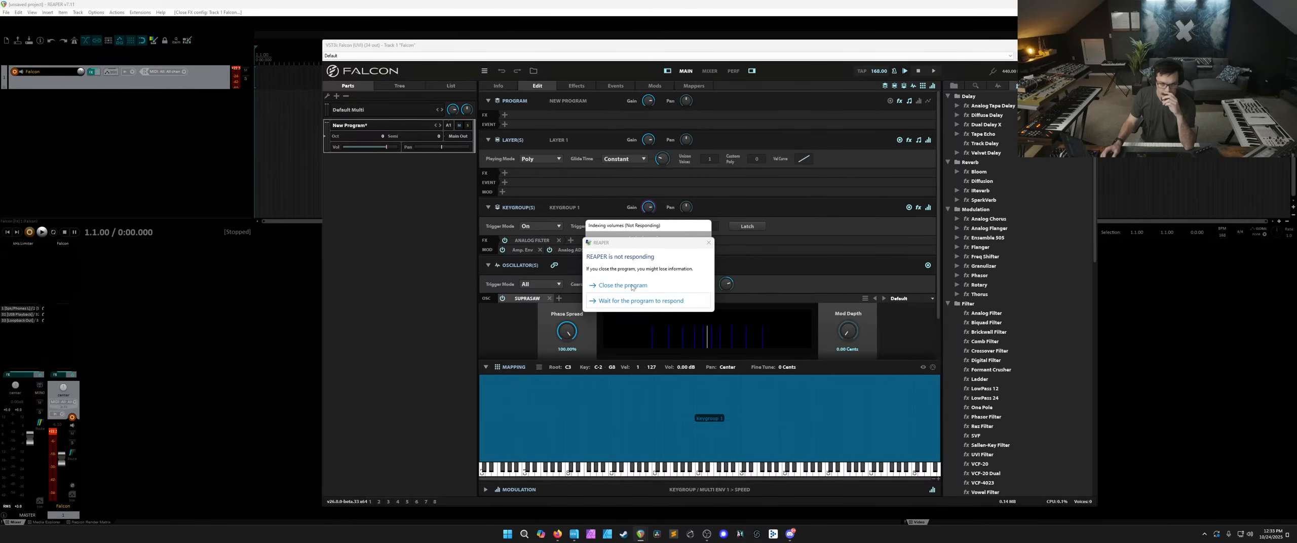
{"action": "left_click", "coordinate": [630, 302]}
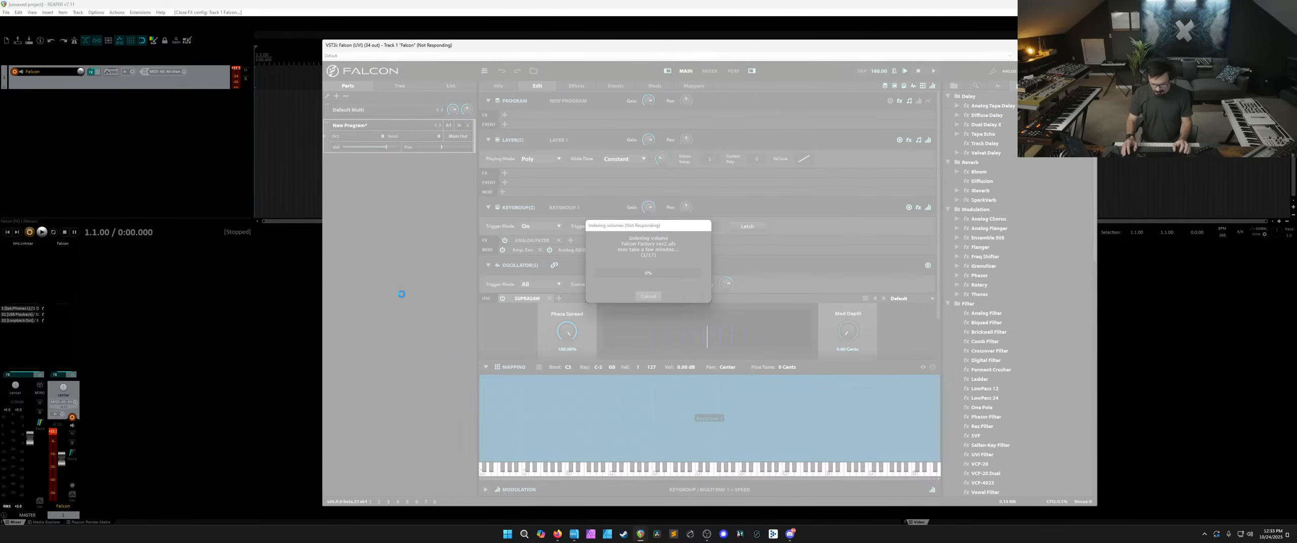
{"action": "left_click", "coordinate": [706, 538]}
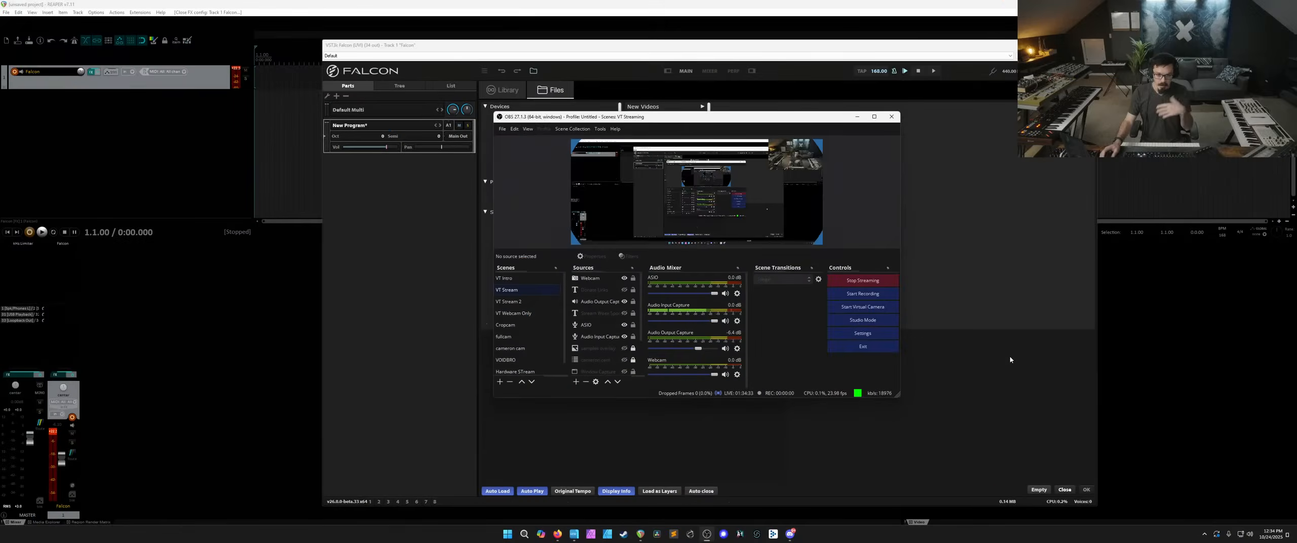
{"action": "left_click", "coordinate": [1010, 360]}
Replace the part's program with a new empty program and return to the program editing view.
{"action": "left_click", "coordinate": [508, 90]}
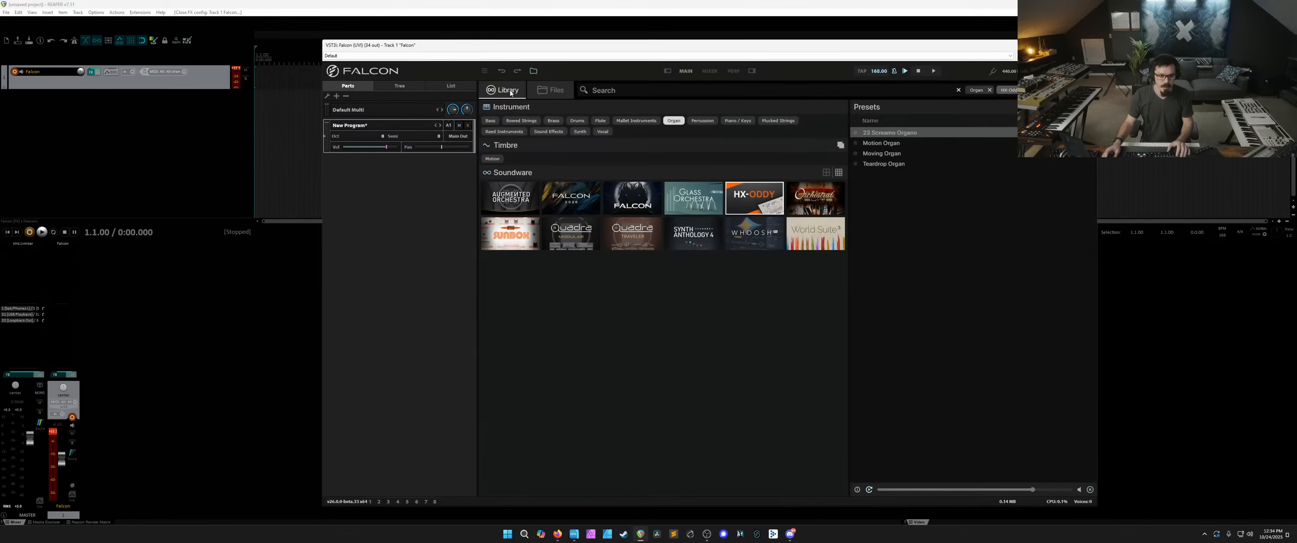
{"action": "left_click", "coordinate": [402, 122]}
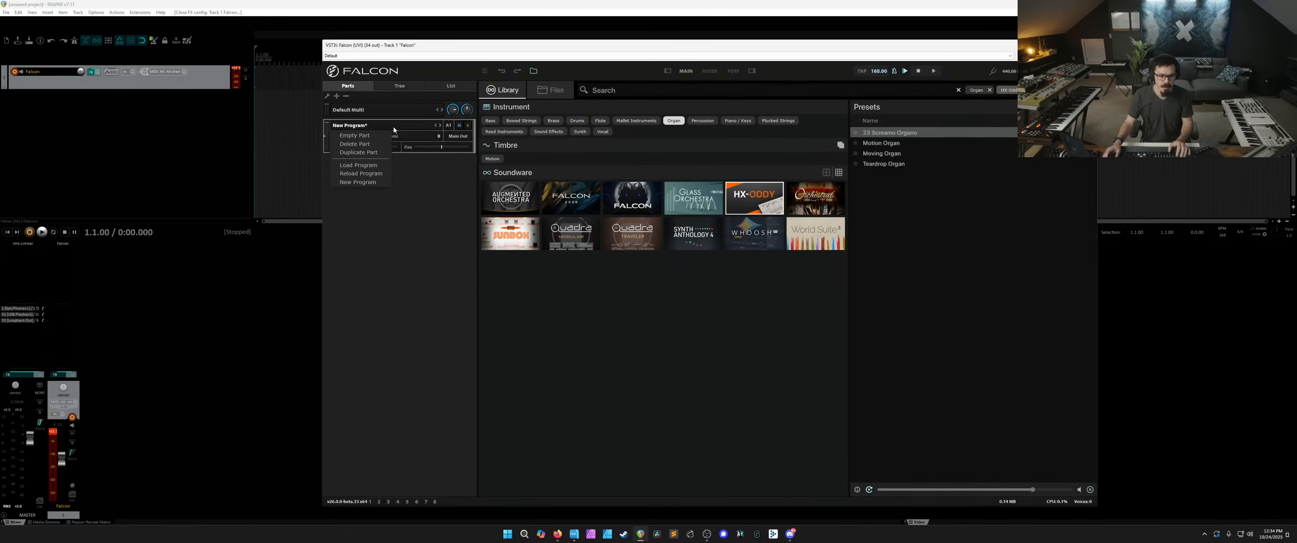
{"action": "left_click", "coordinate": [375, 181]}
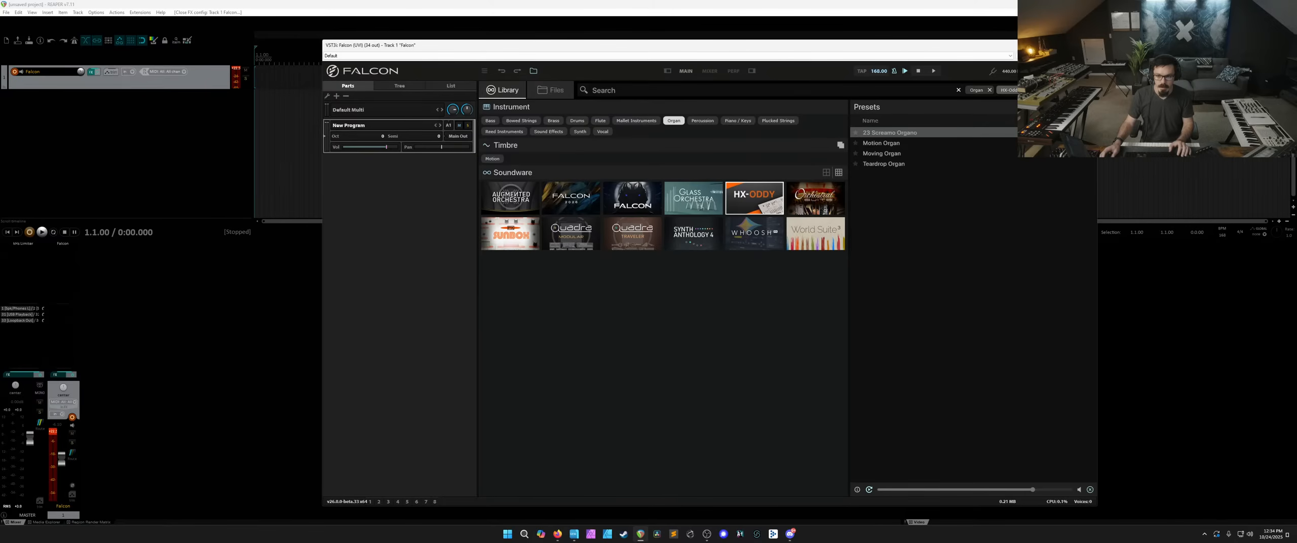
{"action": "key", "text": "Escape"}
{"action": "left_click", "coordinate": [60, 246]}
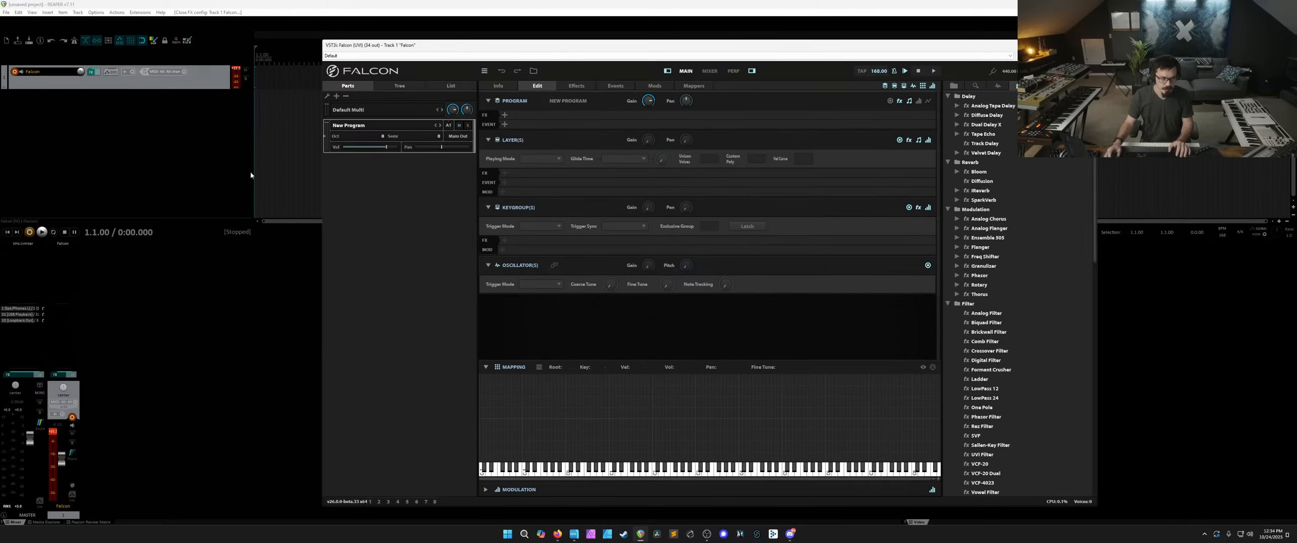
{"action": "left_click", "coordinate": [485, 73]}
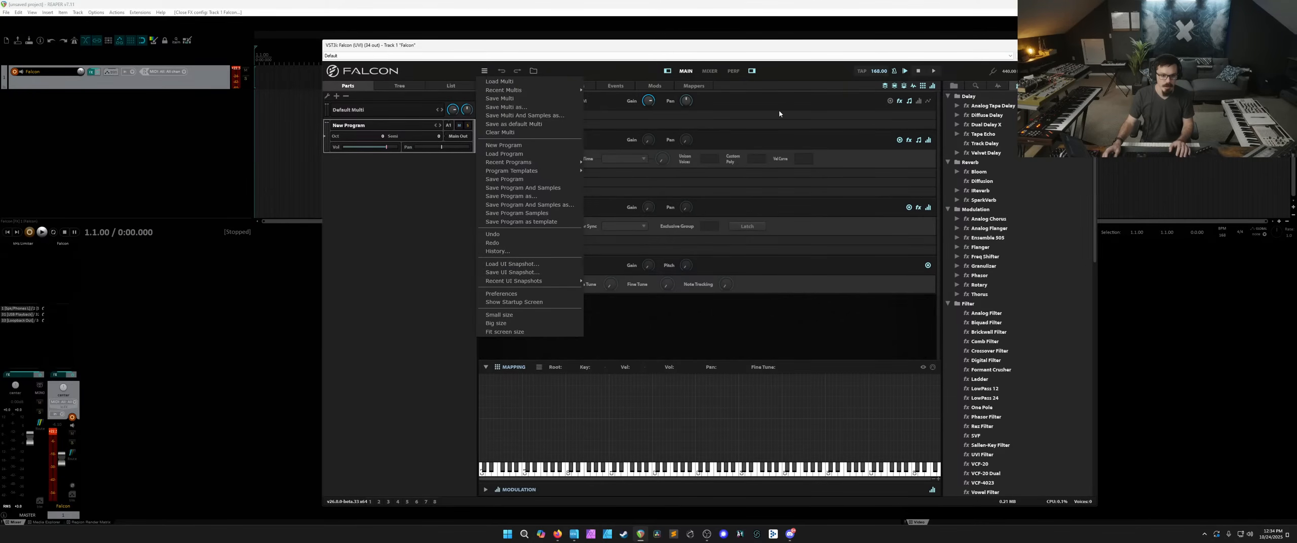
Delete the Falcon track from the REAPER project.
{"action": "left_click", "coordinate": [202, 87]}
{"action": "key", "text": "Delete"}
{"action": "key", "text": "Return"}
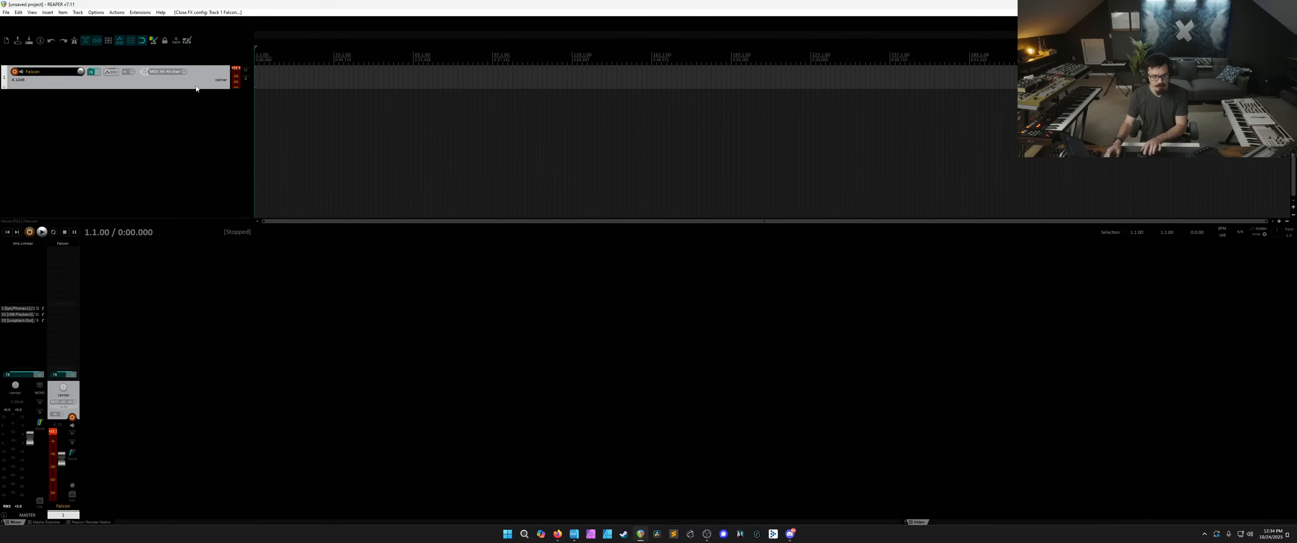
Insert Falcon as a virtual instrument on a new track without building the additional output tracks.
{"action": "key", "text": "ctrl+shift+i"}
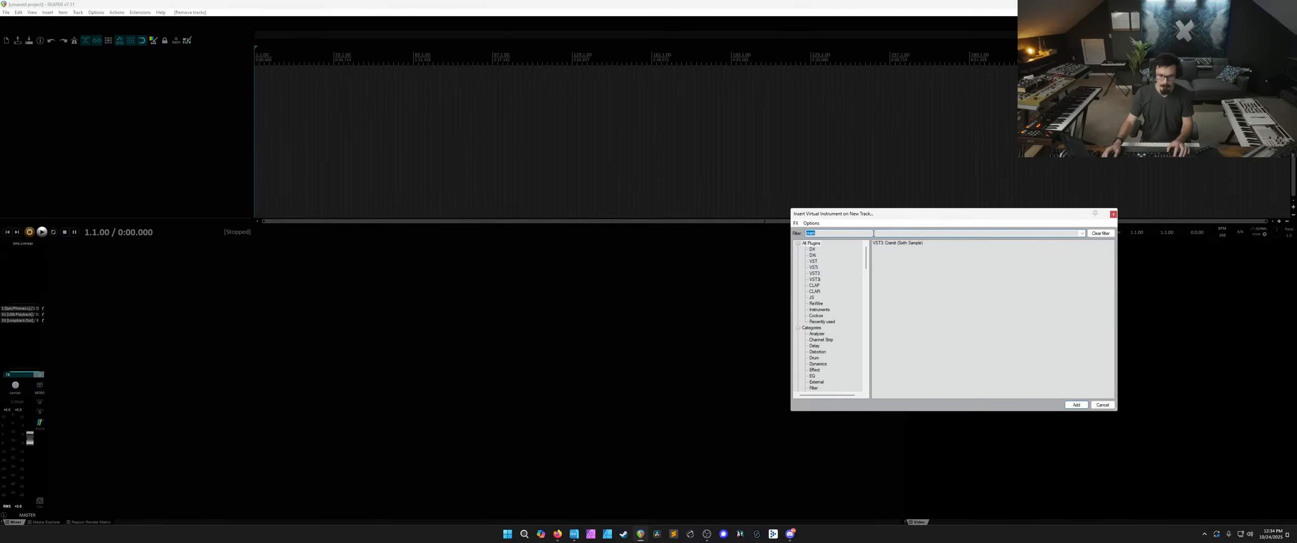
{"action": "type", "text": "falcon"}
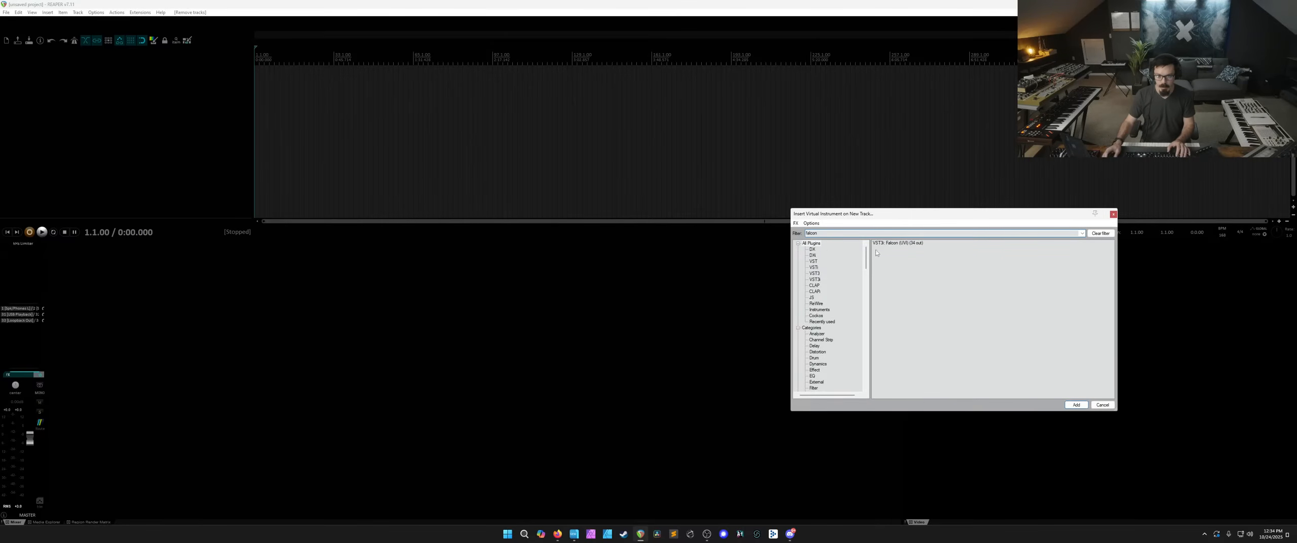
{"action": "double_click", "coordinate": [892, 244]}
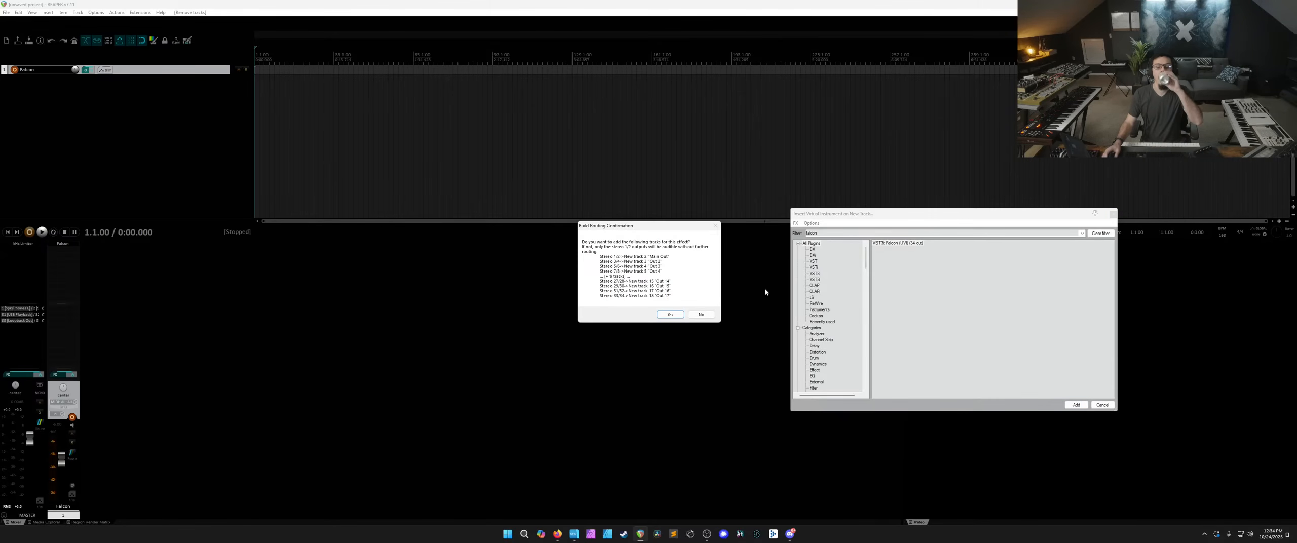
{"action": "left_click", "coordinate": [709, 314]}
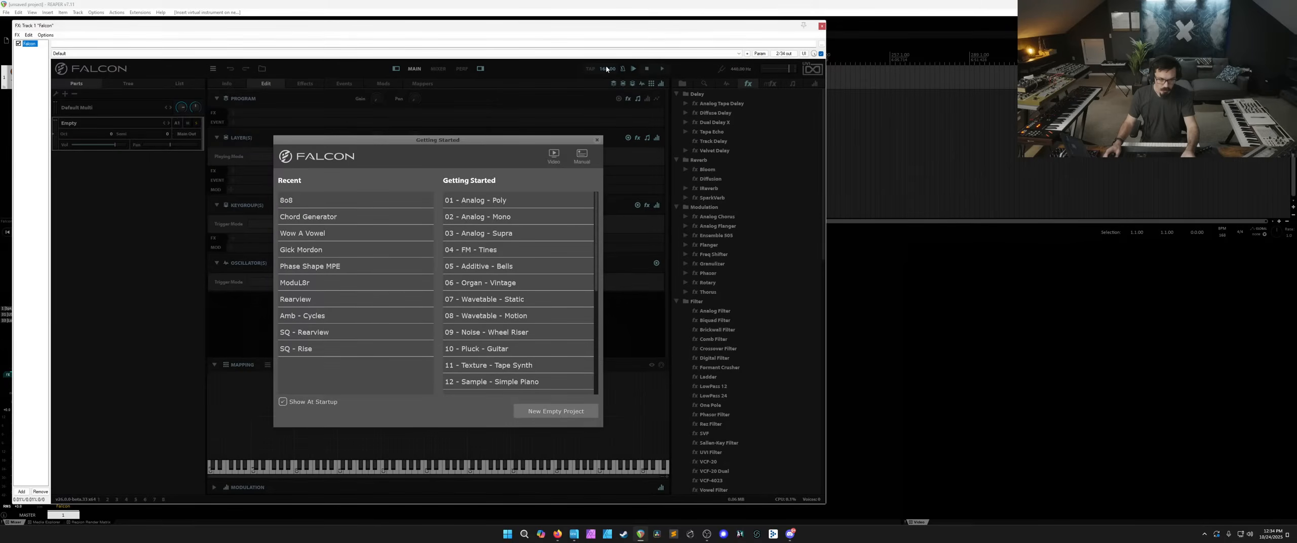
Load the 12 - Sample - Simple Piano program from Falcon's Getting Started list.
{"action": "left_click", "coordinate": [552, 364]}
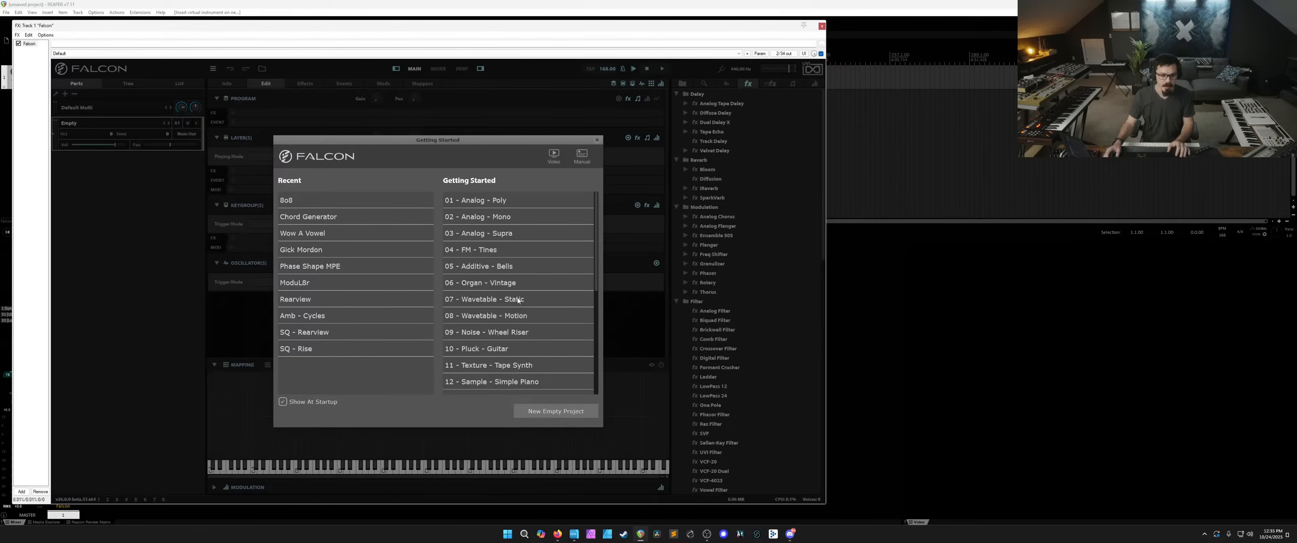
{"action": "scroll", "coordinate": [518, 299], "scroll_direction": "down", "scroll_amount": 1}
{"action": "scroll", "coordinate": [516, 313], "scroll_direction": "down", "scroll_amount": 3}
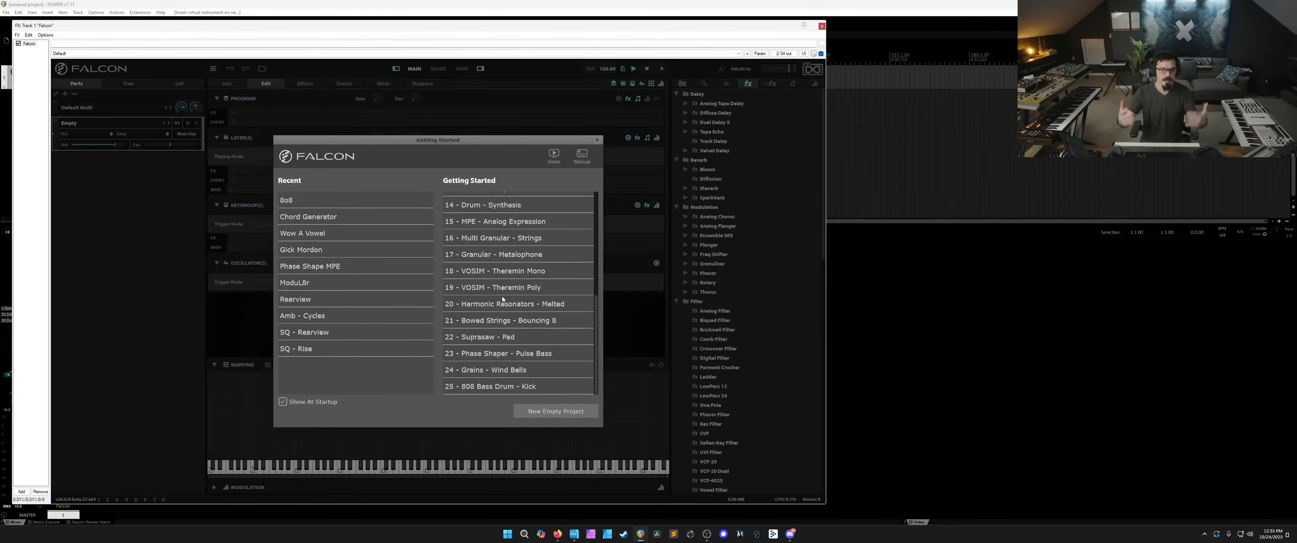
{"action": "scroll", "coordinate": [499, 294], "scroll_direction": "up", "scroll_amount": 4}
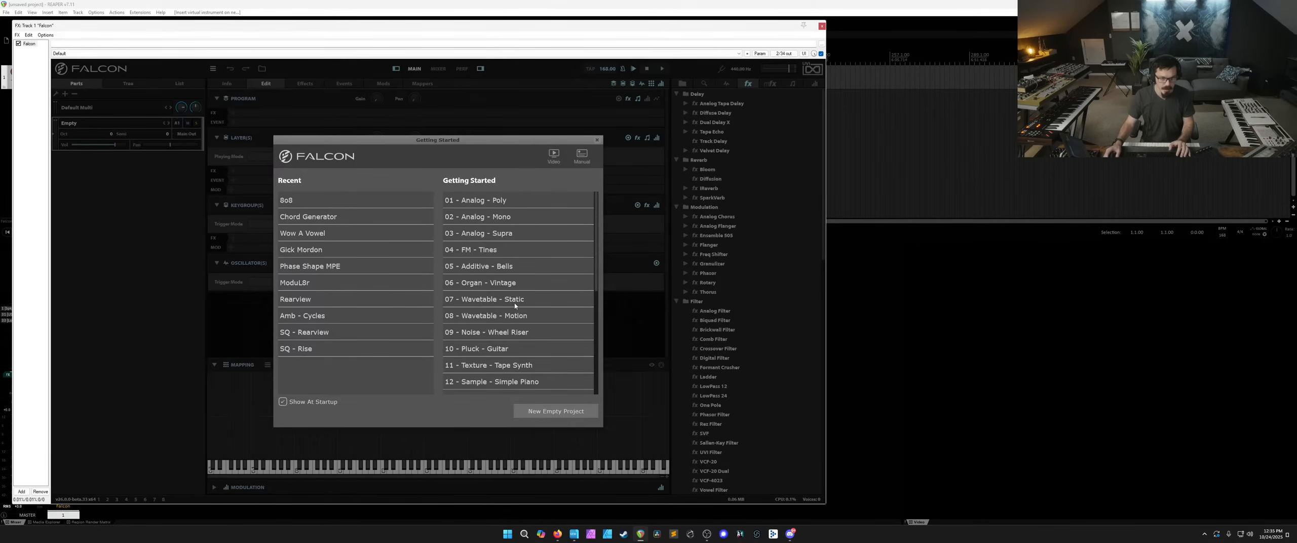
{"action": "scroll", "coordinate": [523, 326], "scroll_direction": "down", "scroll_amount": 1}
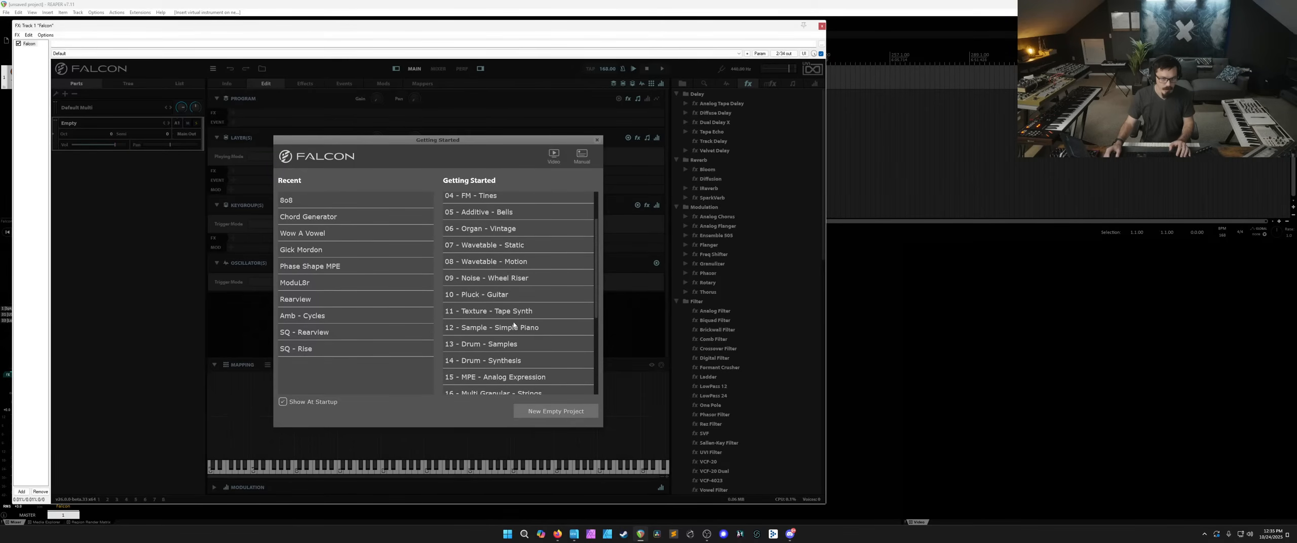
{"action": "left_click", "coordinate": [509, 327]}
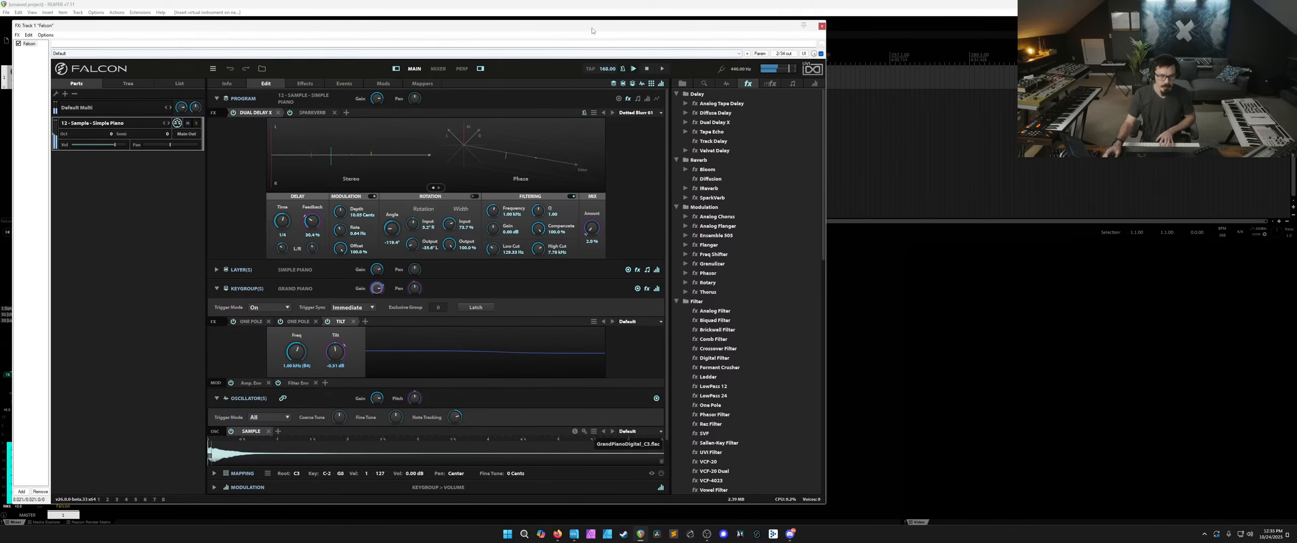
Move the Falcon window off the track list, expand the piano's keygroup mapping, and open REAPER's Media Explorer.
{"action": "left_click_drag", "start_coordinate": [594, 26], "coordinate": [859, 6]}
{"action": "left_click", "coordinate": [505, 453]}
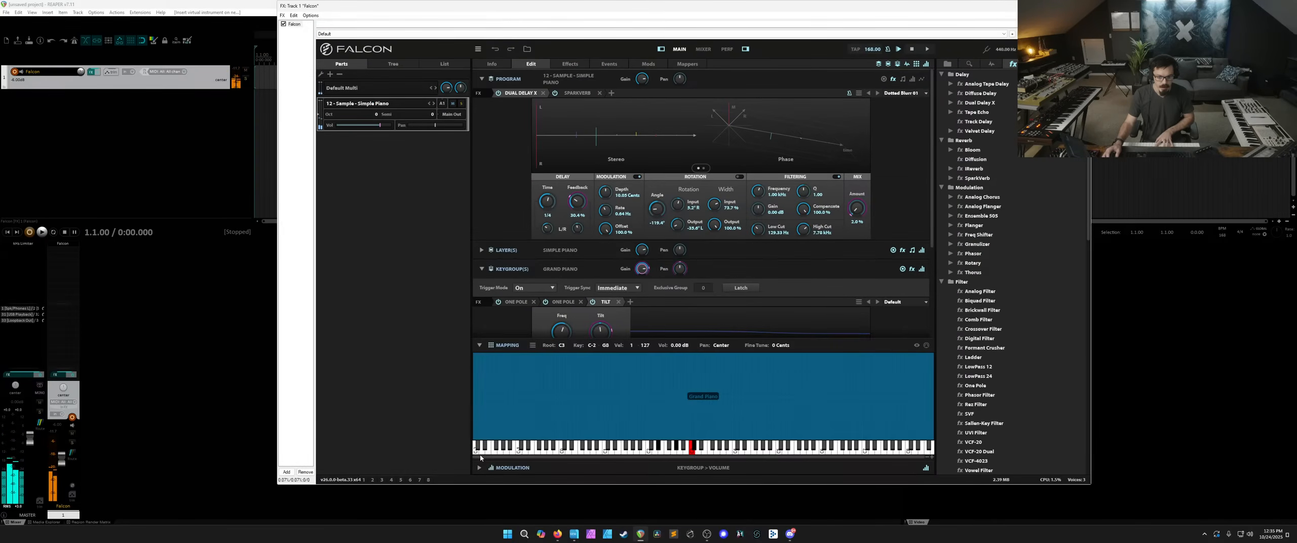
{"action": "scroll", "coordinate": [530, 295], "scroll_direction": "down", "scroll_amount": 3}
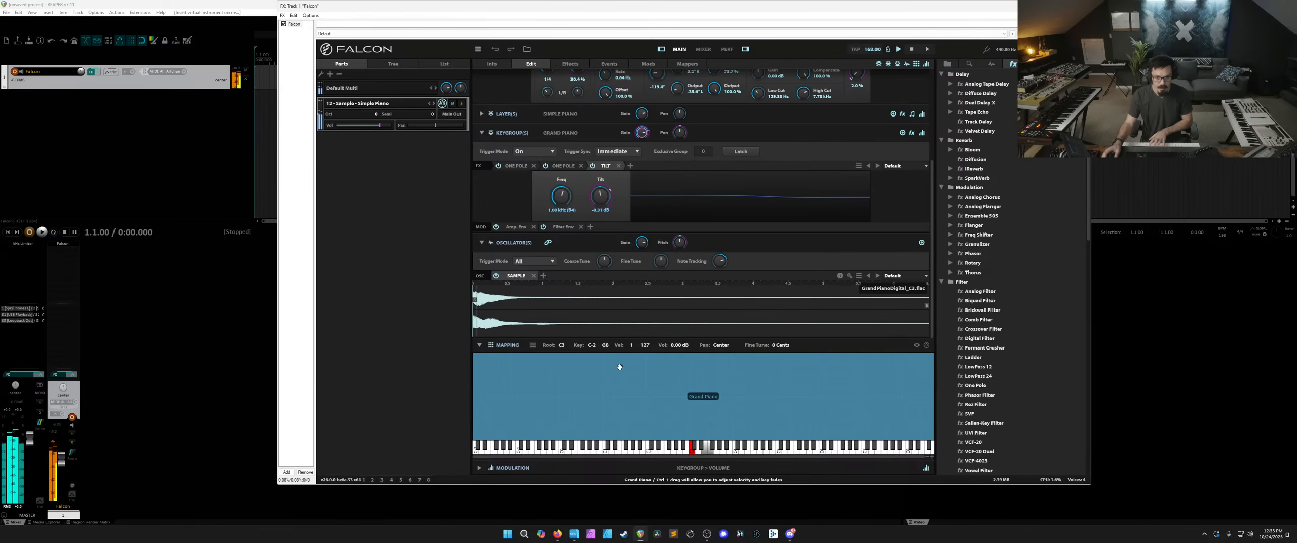
{"action": "left_click", "coordinate": [46, 521]}
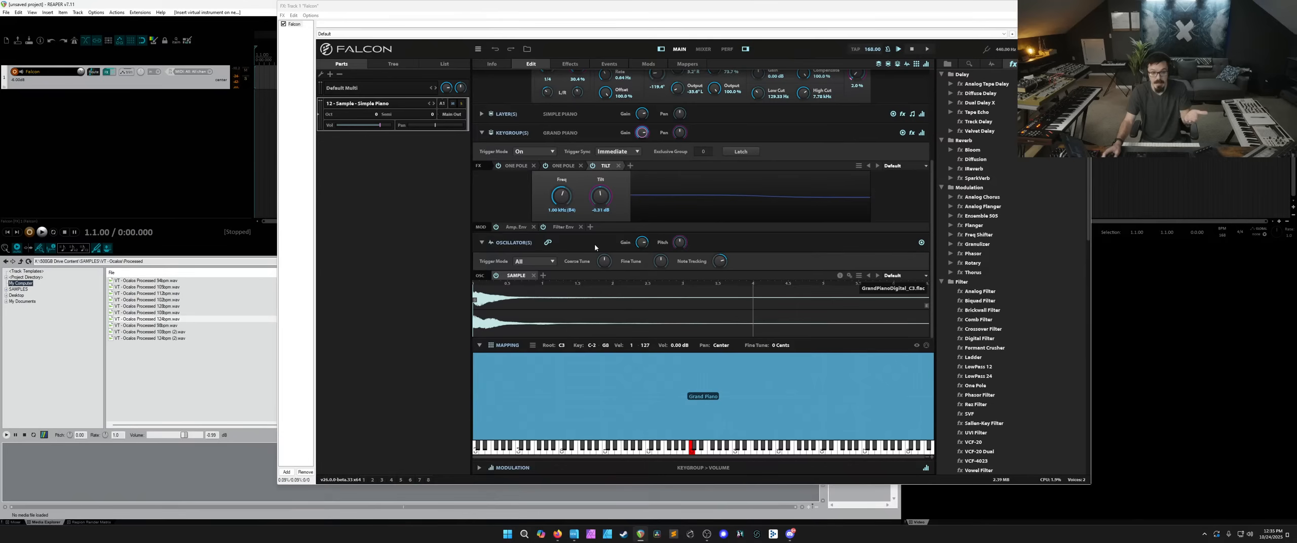
Browse the media explorer to the samples folder inside the Thyasa preset directory.
{"action": "left_click", "coordinate": [132, 312]}
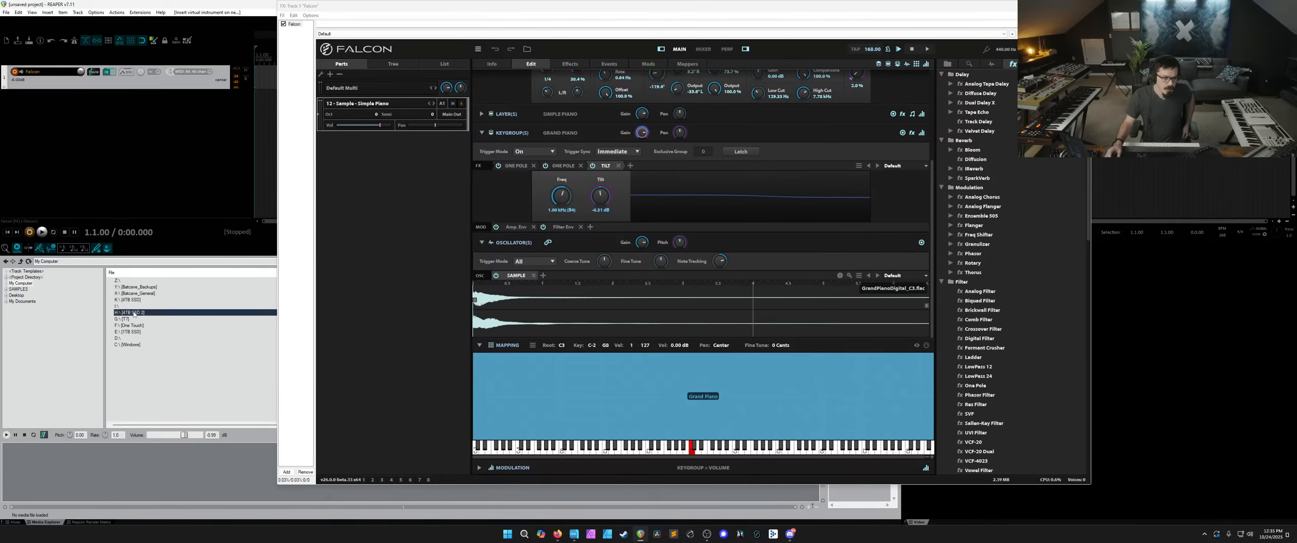
{"action": "double_click", "coordinate": [132, 282]}
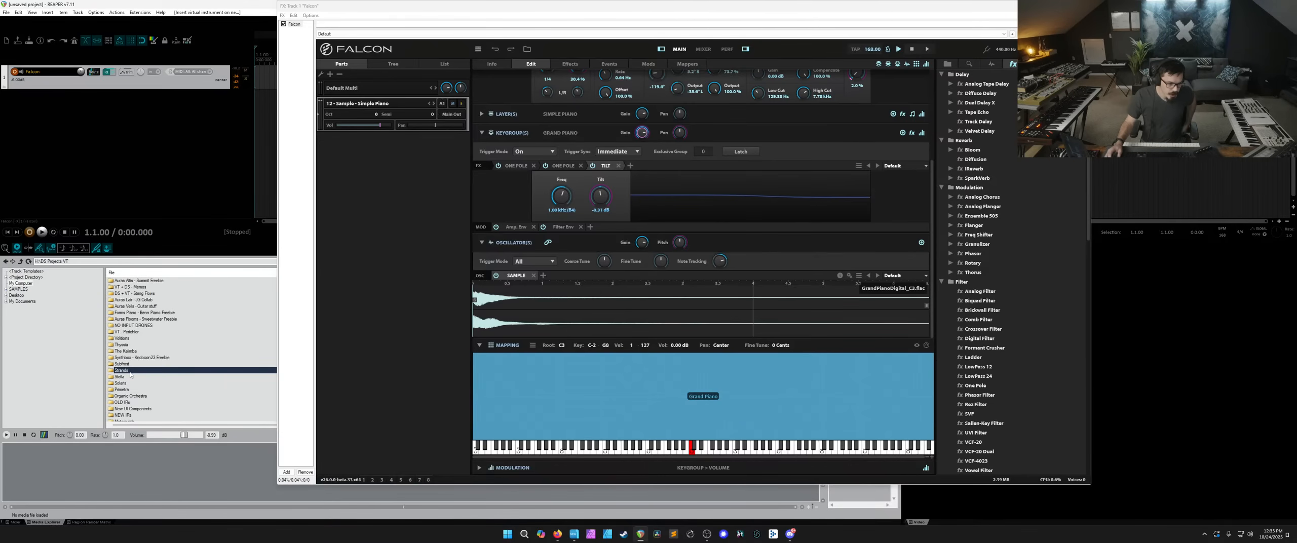
{"action": "double_click", "coordinate": [122, 345]}
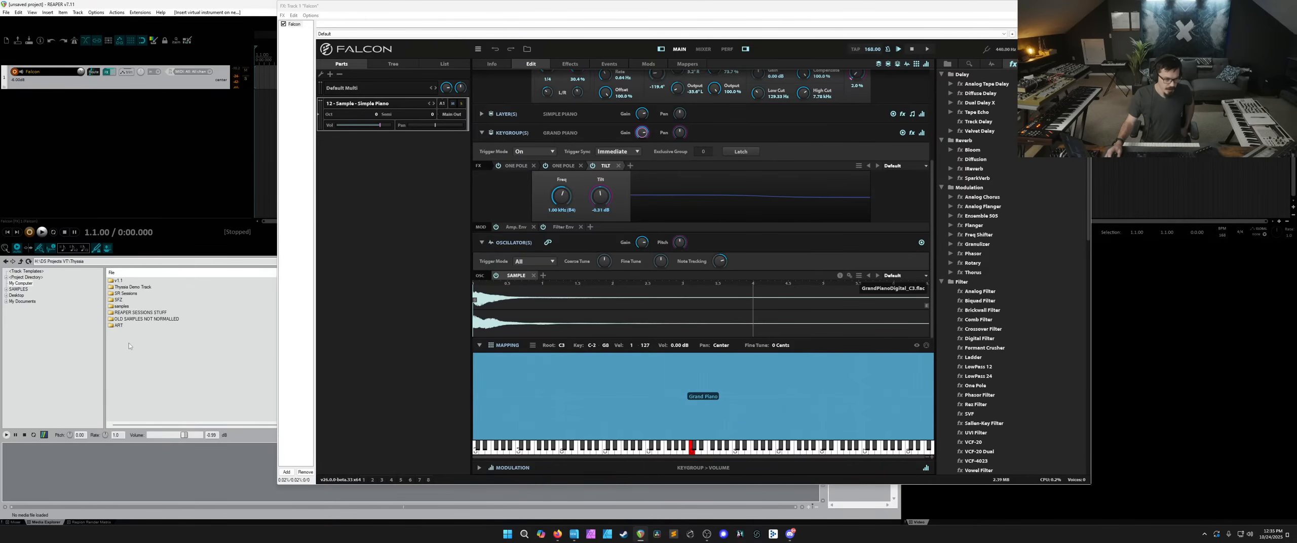
{"action": "double_click", "coordinate": [132, 312]}
{"action": "left_click", "coordinate": [22, 261]}
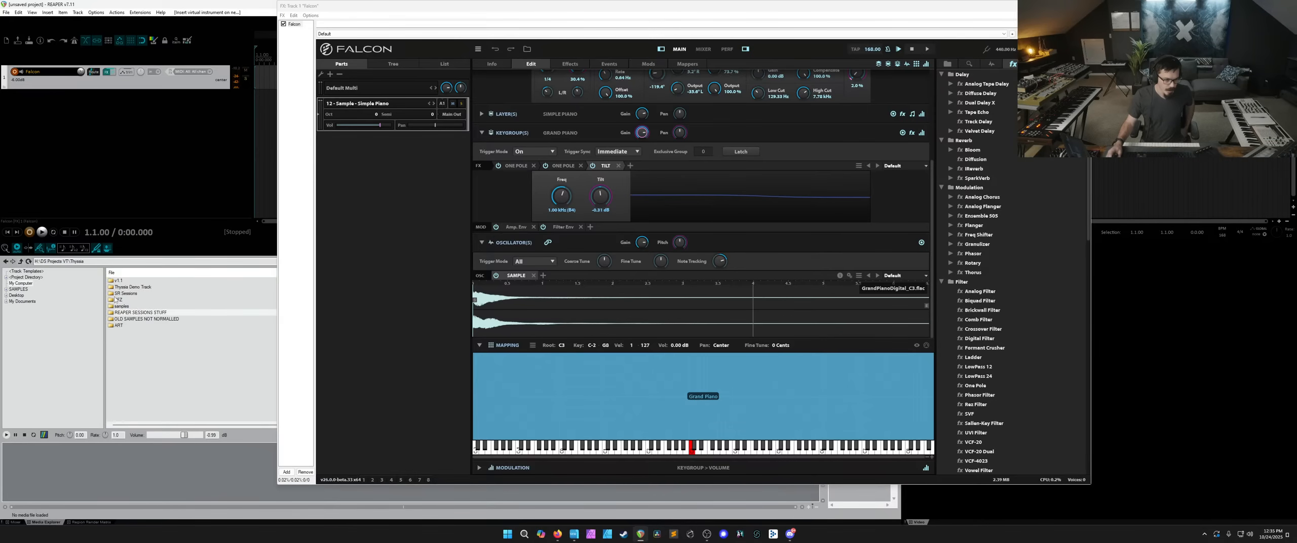
{"action": "double_click", "coordinate": [135, 307]}
Audition several tape vocal samples and load Tape Vocals Evolutions-003.wav into the piano program's Sample oscillator.
{"action": "left_click", "coordinate": [135, 306]}
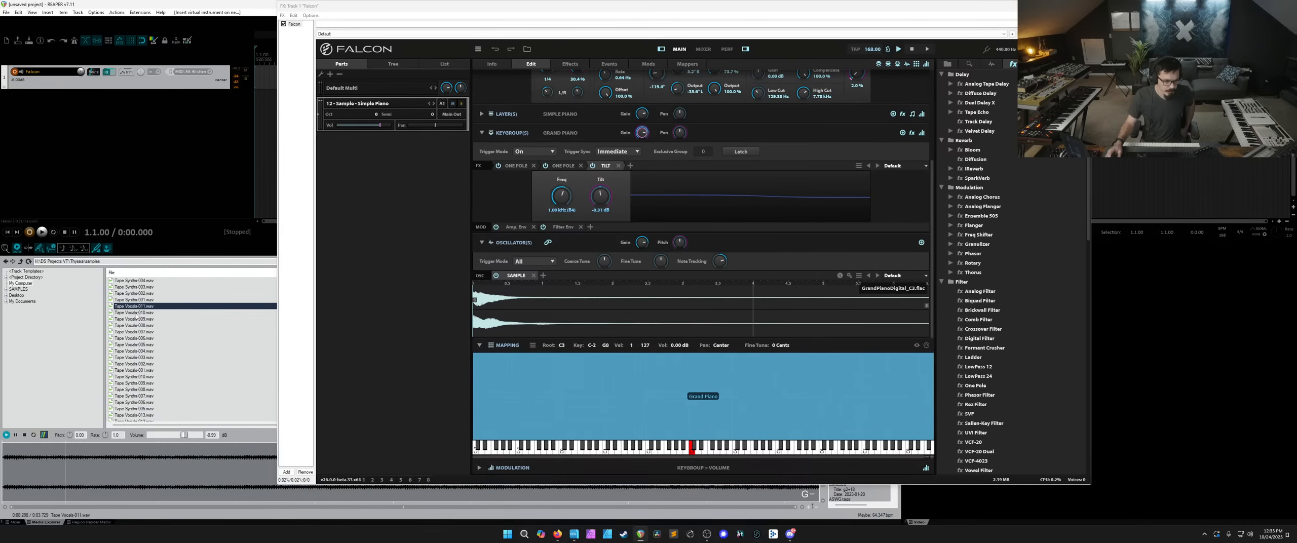
{"action": "left_click", "coordinate": [140, 319]}
{"action": "left_click", "coordinate": [143, 357]}
{"action": "scroll", "coordinate": [143, 357], "scroll_direction": "down", "scroll_amount": 3}
{"action": "left_click", "coordinate": [143, 357]}
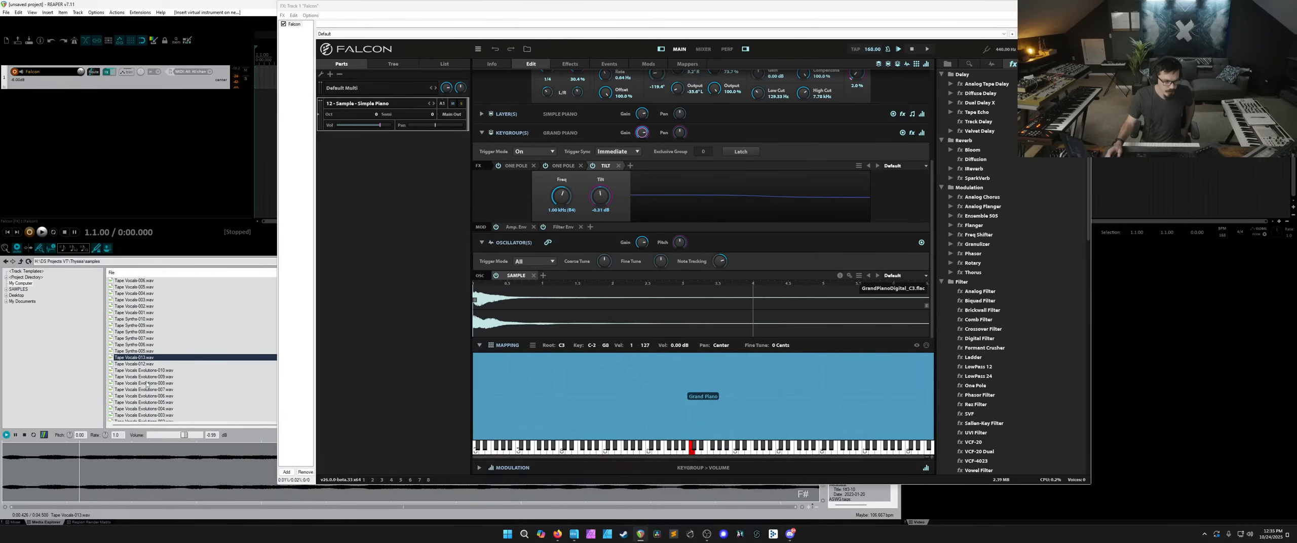
{"action": "scroll", "coordinate": [147, 383], "scroll_direction": "down", "scroll_amount": 2}
{"action": "left_click", "coordinate": [147, 384]}
{"action": "left_click_drag", "start_coordinate": [148, 384], "coordinate": [640, 307]}
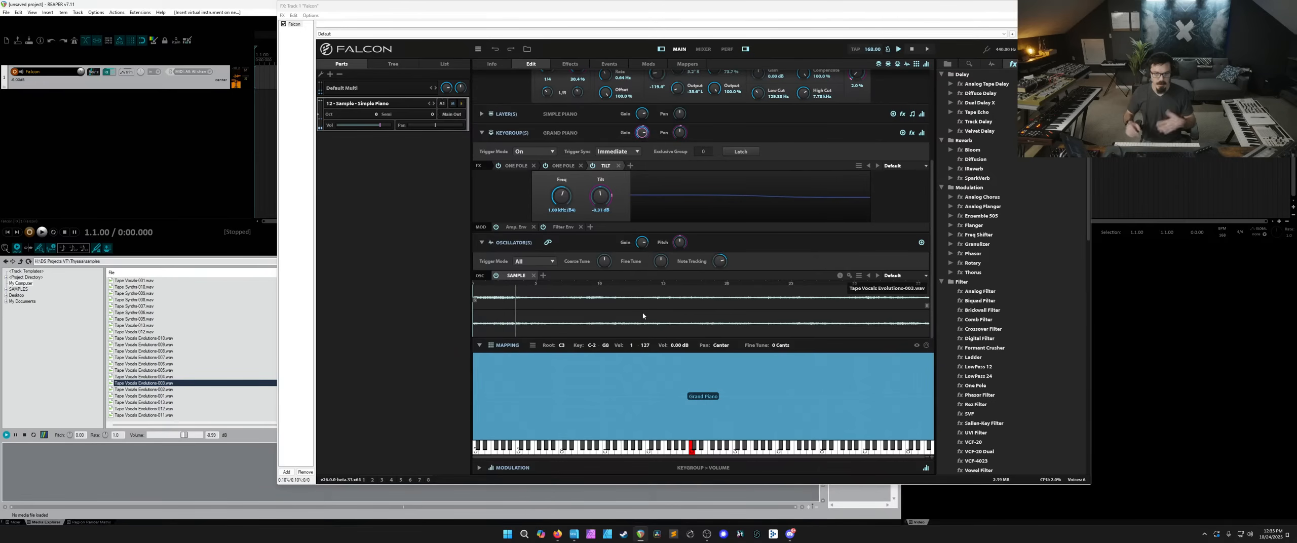
Collapse the effect displays in the Edit view and replace the Grand Piano keygroup mapping with Tape Vocals Evolutions-002.wav.
{"action": "scroll", "coordinate": [643, 316], "scroll_direction": "up", "scroll_amount": 1}
{"action": "scroll", "coordinate": [670, 219], "scroll_direction": "up", "scroll_amount": 3}
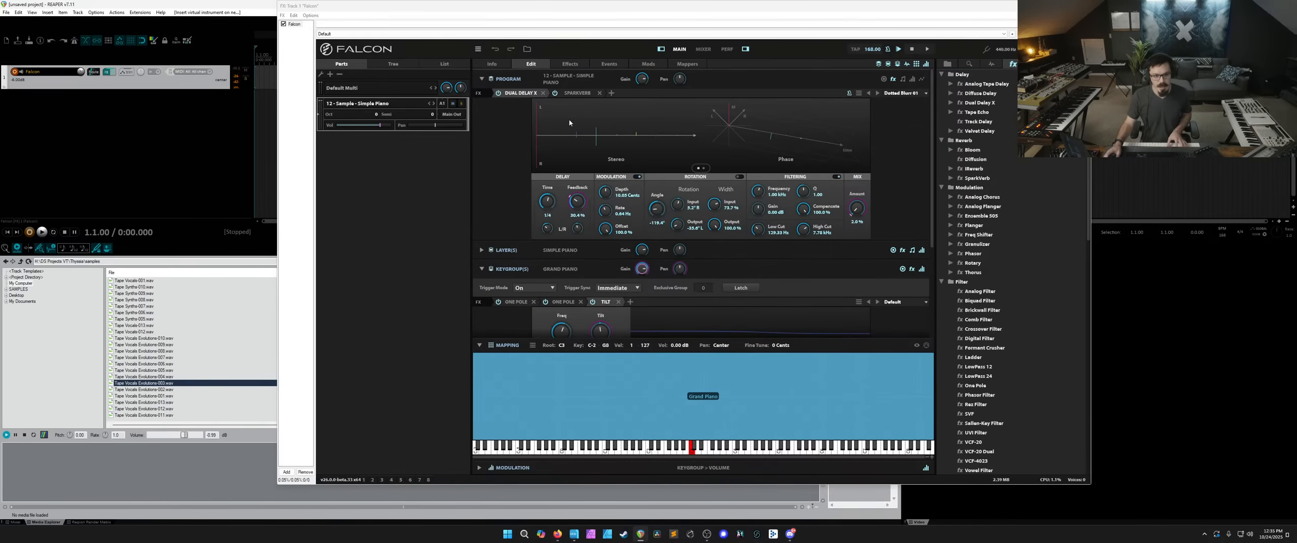
{"action": "left_click", "coordinate": [578, 94]}
{"action": "left_click", "coordinate": [499, 63]}
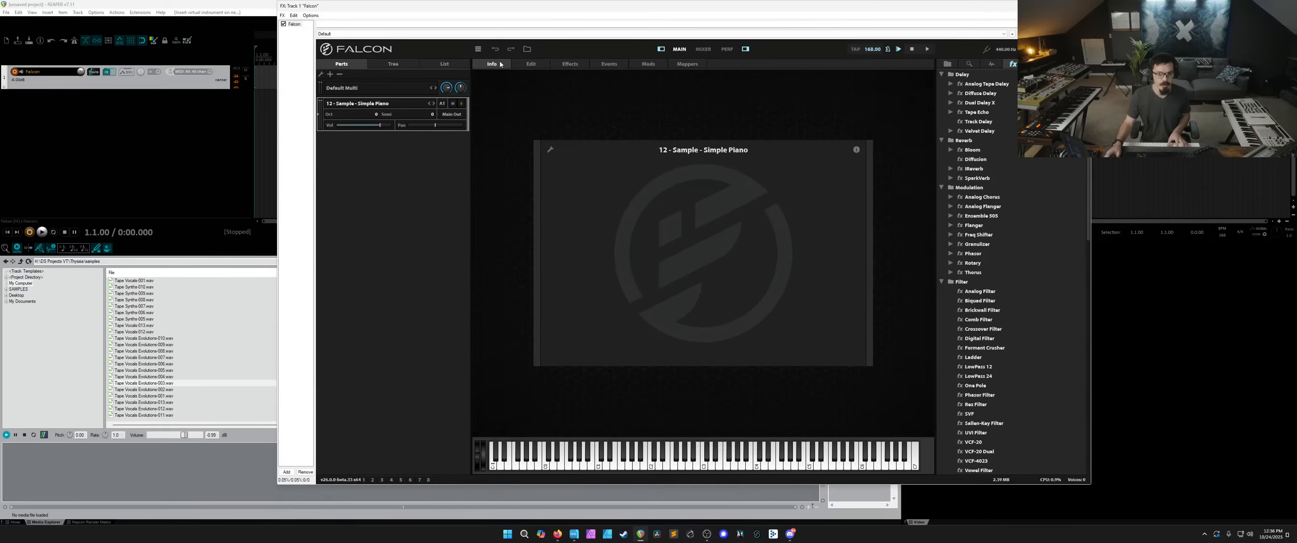
{"action": "left_click", "coordinate": [530, 64]}
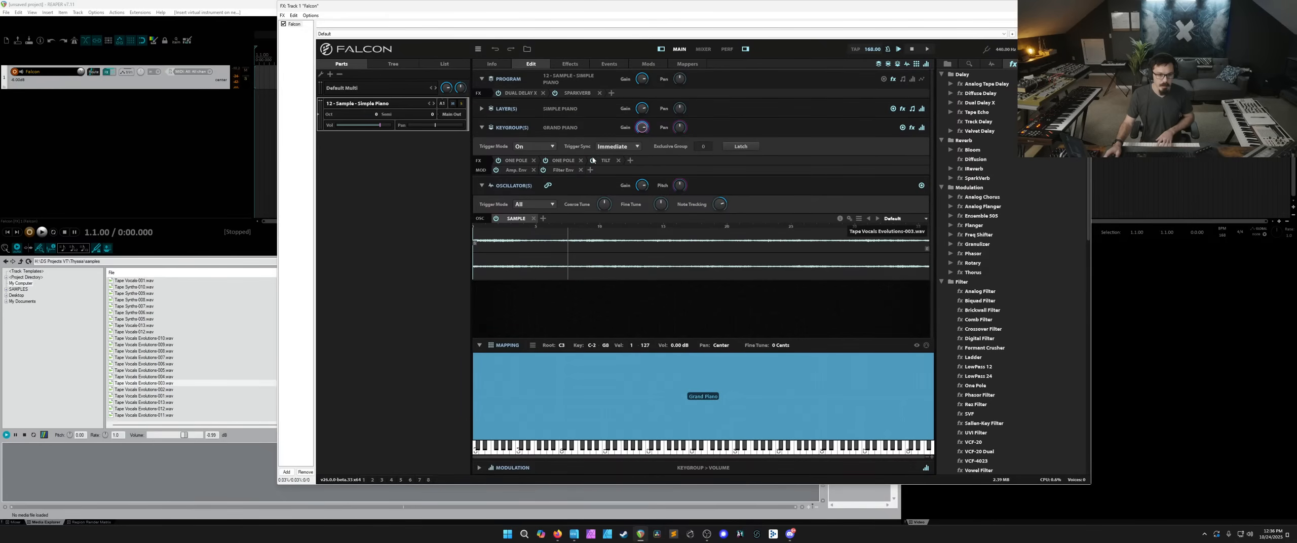
{"action": "left_click", "coordinate": [144, 389]}
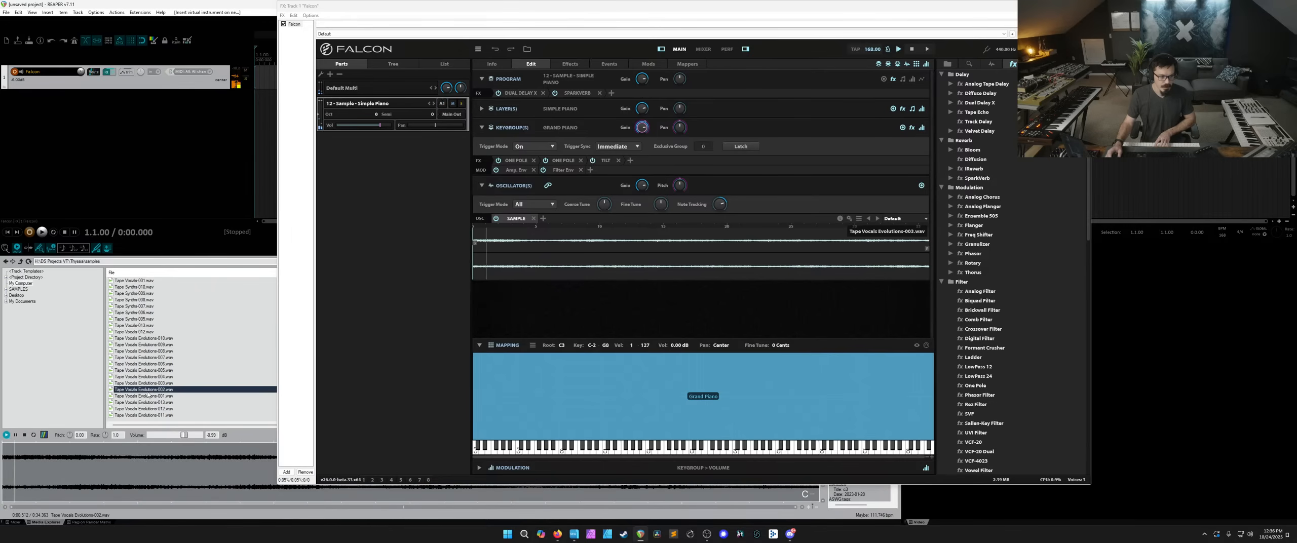
{"action": "left_click_drag", "start_coordinate": [634, 355], "coordinate": [641, 355]}
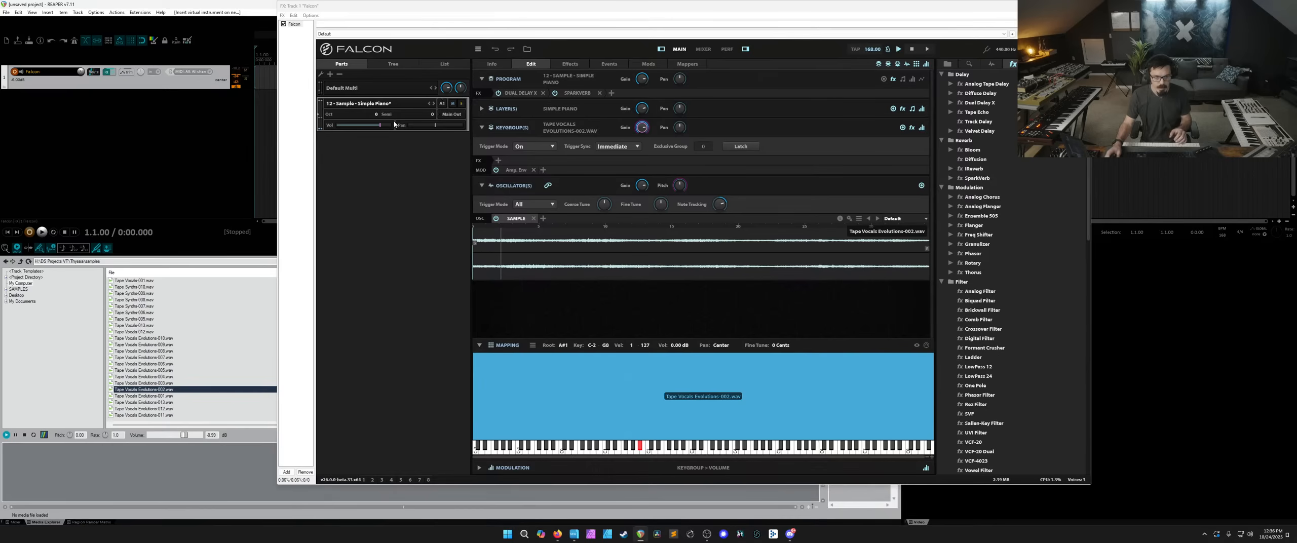
Replace the sample part with a new program and load the 01 - Analog - Poly program template into it.
{"action": "left_click", "coordinate": [394, 100]}
{"action": "right_click", "coordinate": [391, 103]}
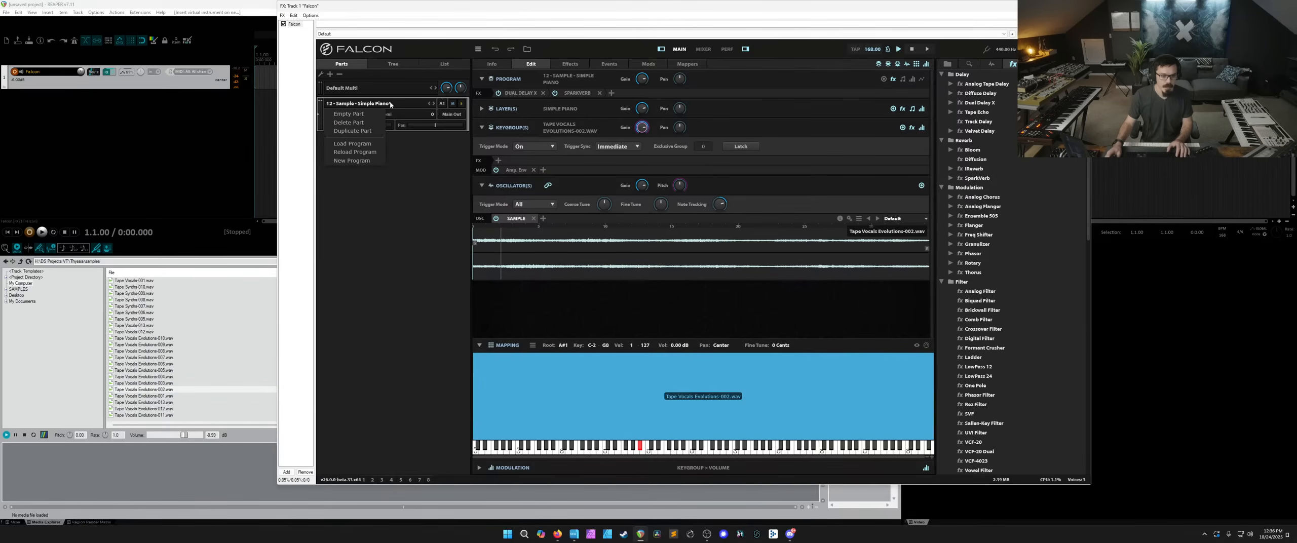
{"action": "left_click", "coordinate": [351, 160]}
{"action": "left_click", "coordinate": [478, 49]}
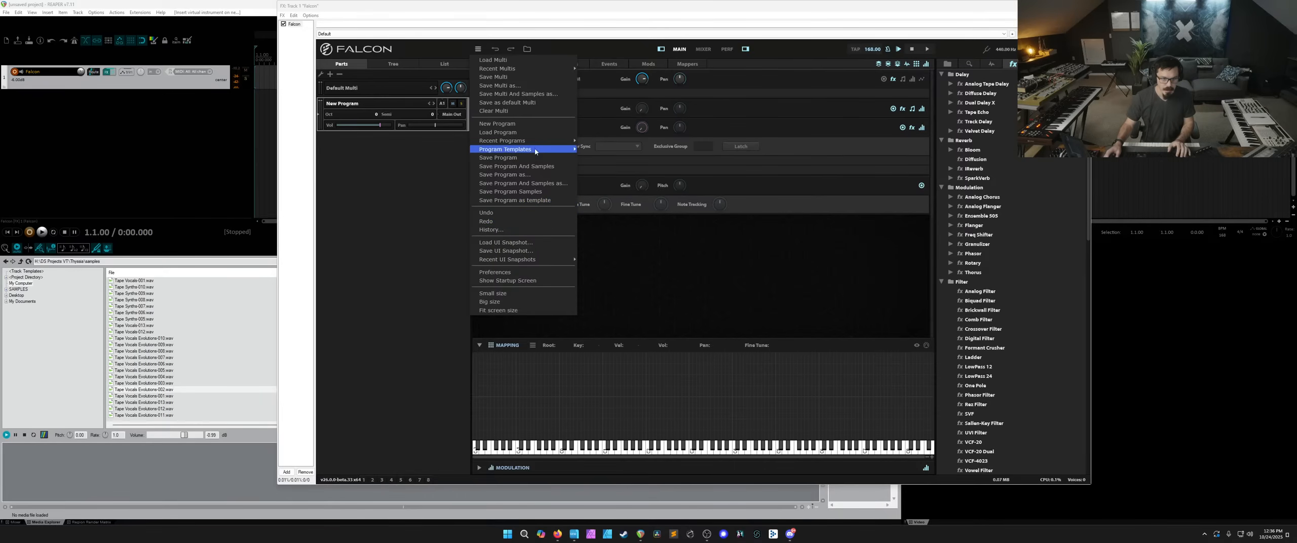
{"action": "mouse_move", "coordinate": [535, 150]}
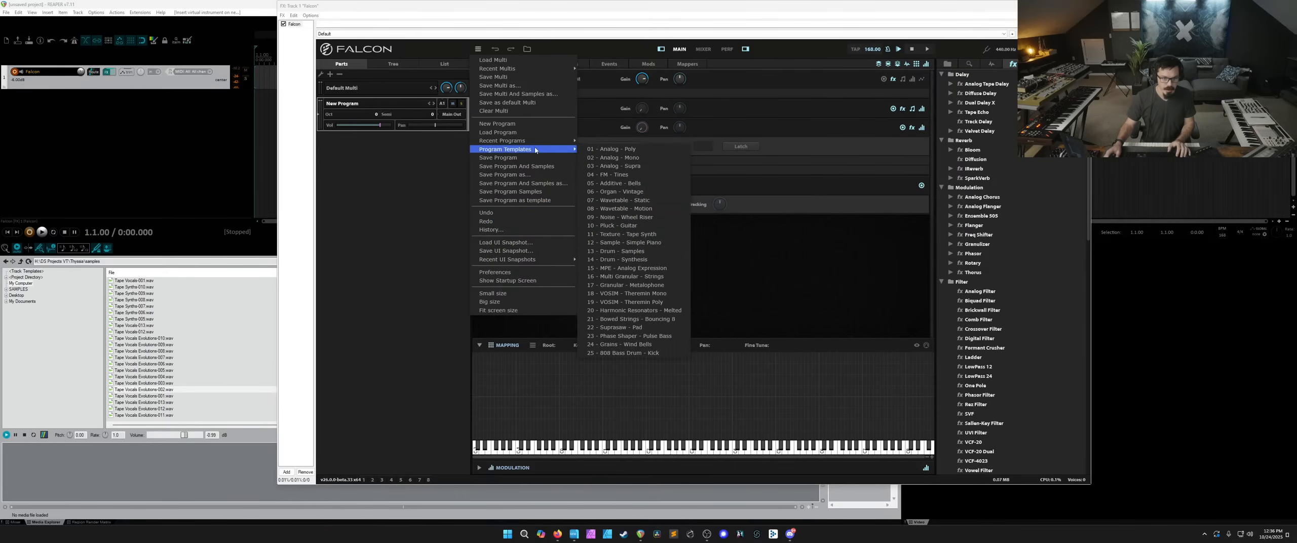
{"action": "left_click", "coordinate": [619, 150]}
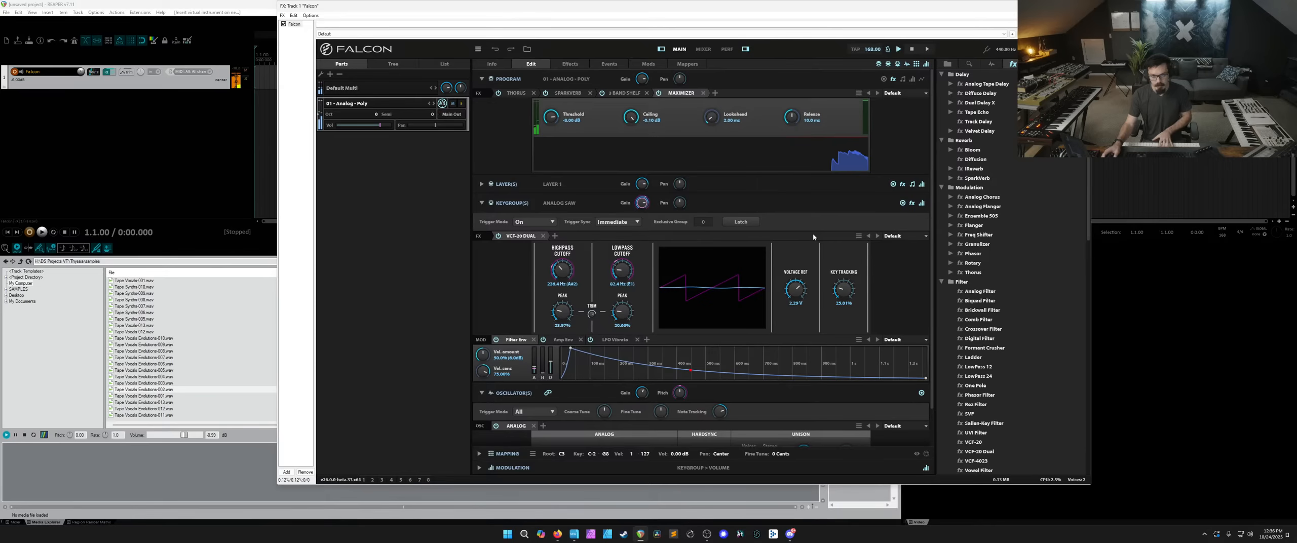
Add a second part and load the 04 - FM - Tines program template into it.
{"action": "left_click", "coordinate": [329, 74]}
{"action": "left_click", "coordinate": [478, 49]}
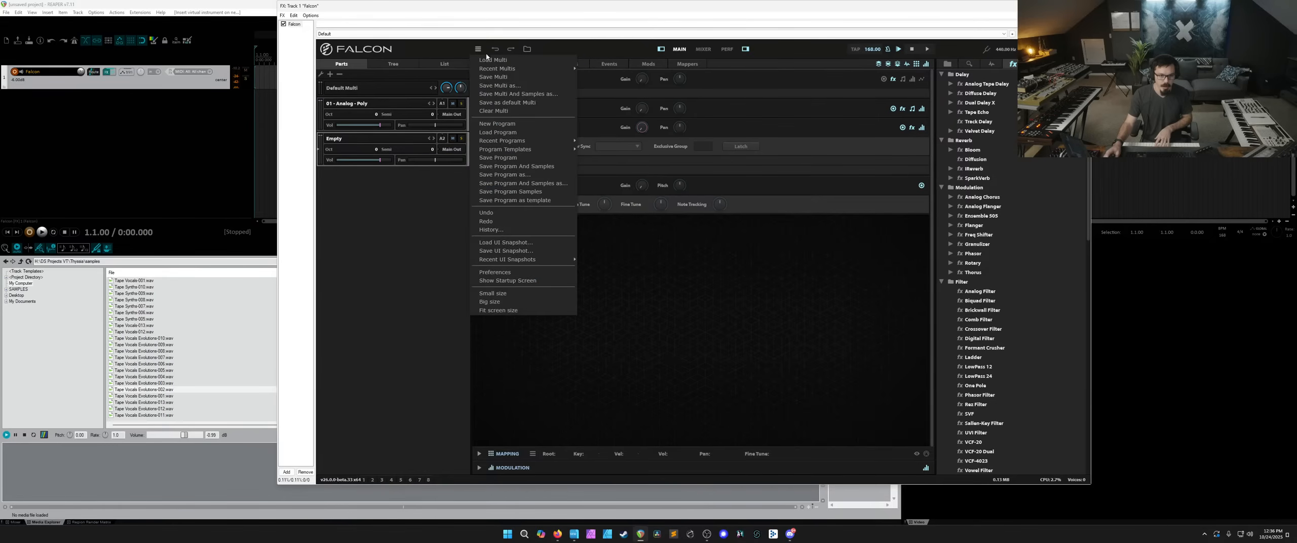
{"action": "mouse_move", "coordinate": [552, 149]}
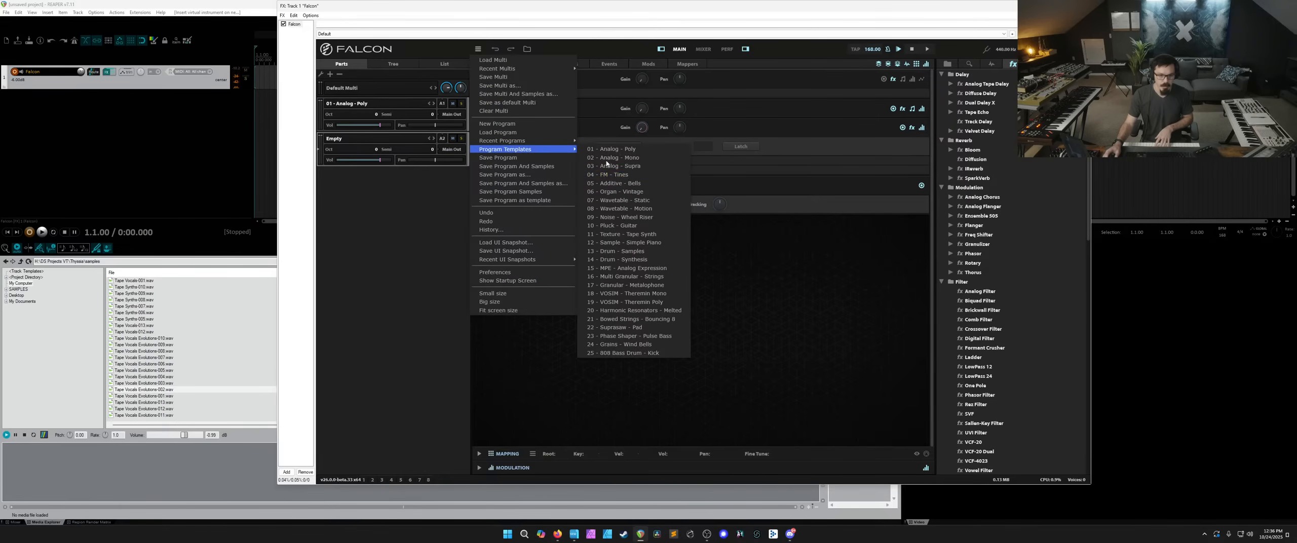
{"action": "left_click", "coordinate": [629, 175]}
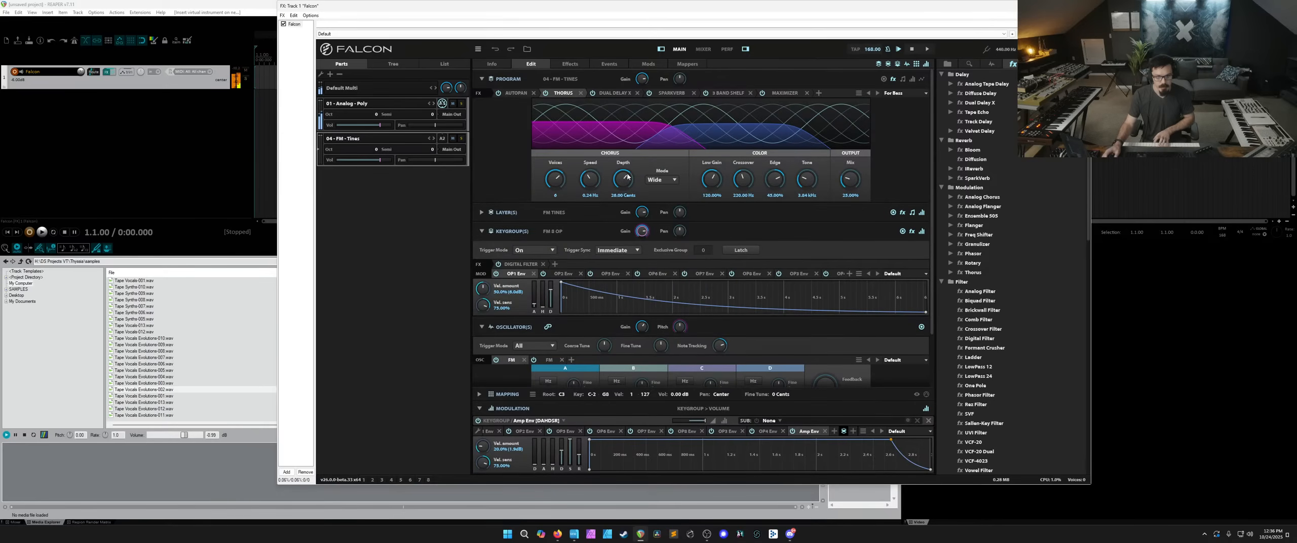
Set the FM - Tines part to MIDI channel 1 and lower its volume.
{"action": "left_click", "coordinate": [443, 138]}
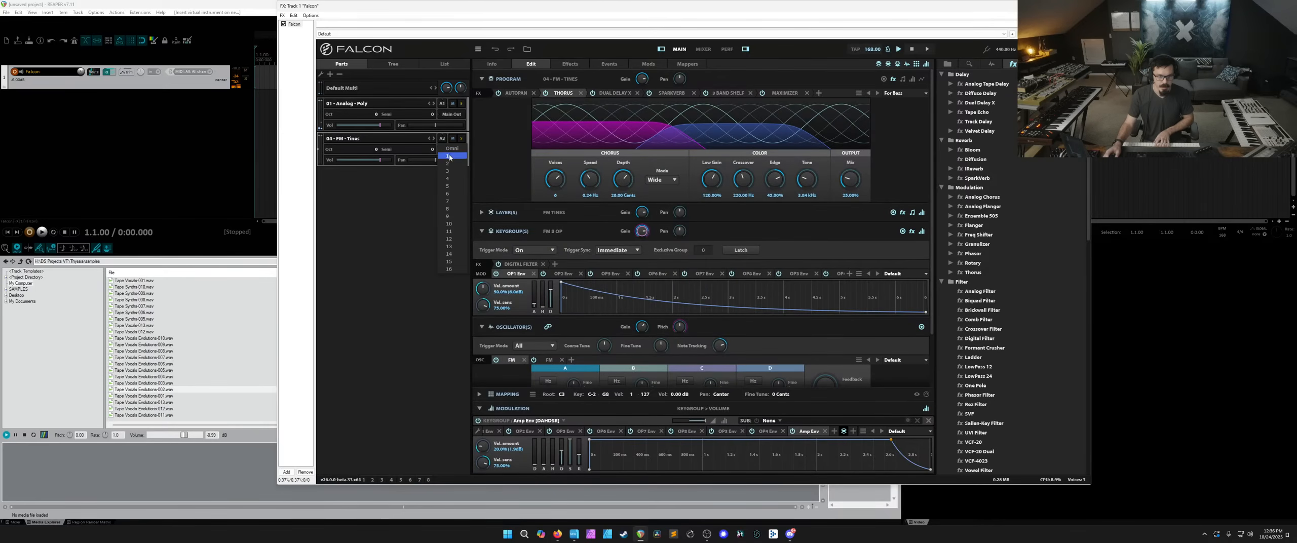
{"action": "left_click", "coordinate": [448, 156]}
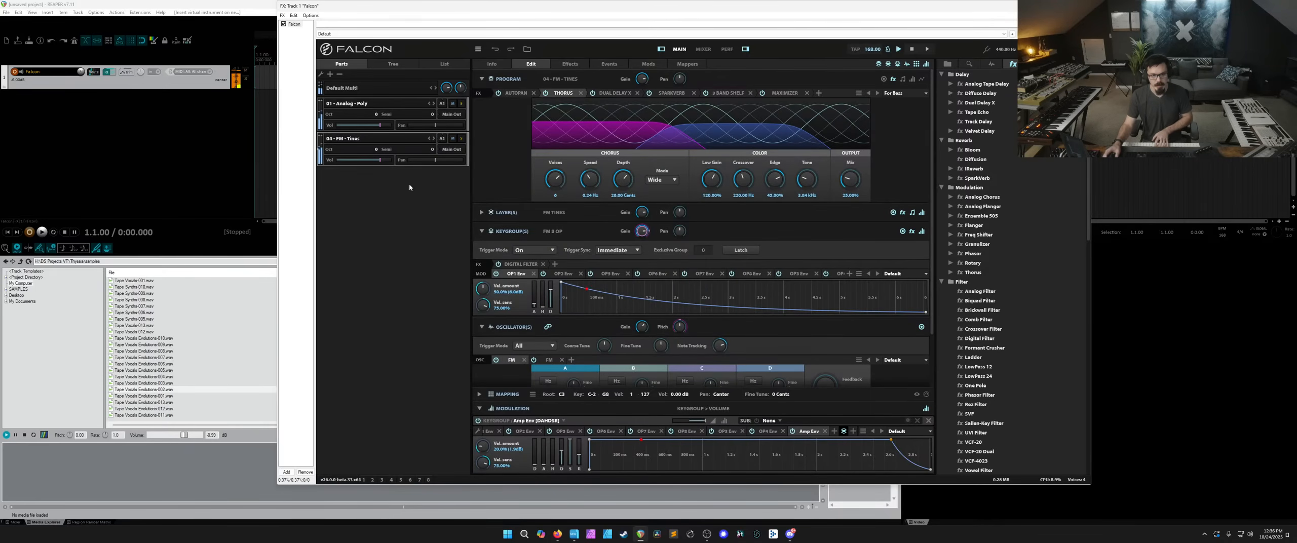
{"action": "left_click_drag", "start_coordinate": [380, 160], "coordinate": [364, 161]}
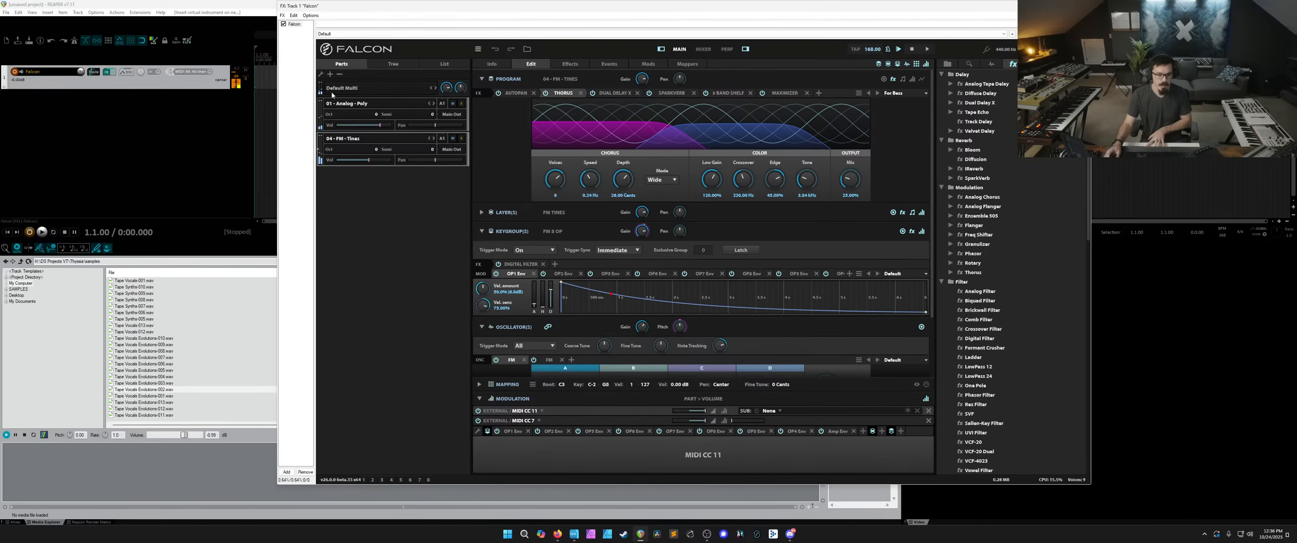
Add a third part and load the 08 - Wavetable - Motion program template into it.
{"action": "left_click", "coordinate": [330, 74]}
{"action": "left_click", "coordinate": [361, 175]}
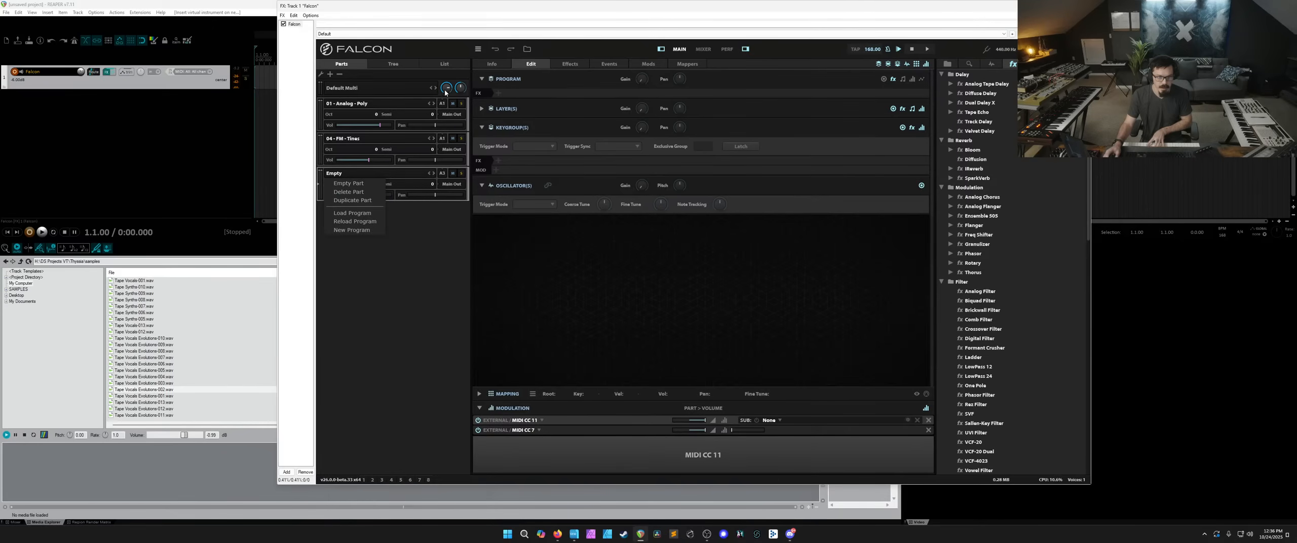
{"action": "left_click", "coordinate": [478, 49]}
{"action": "mouse_move", "coordinate": [507, 149]}
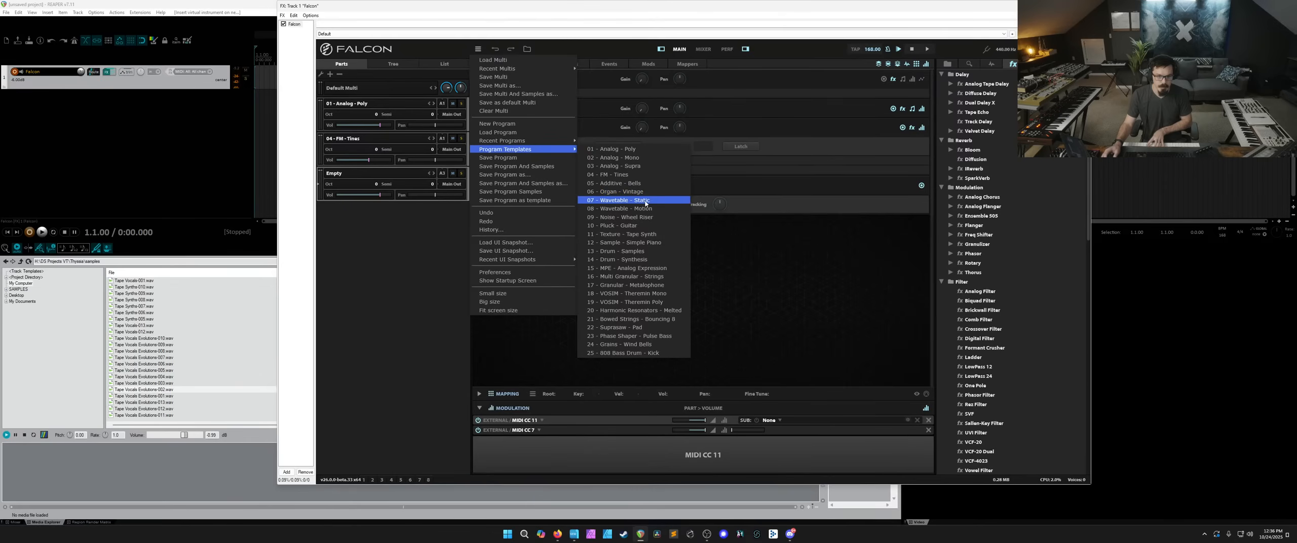
{"action": "left_click", "coordinate": [629, 208]}
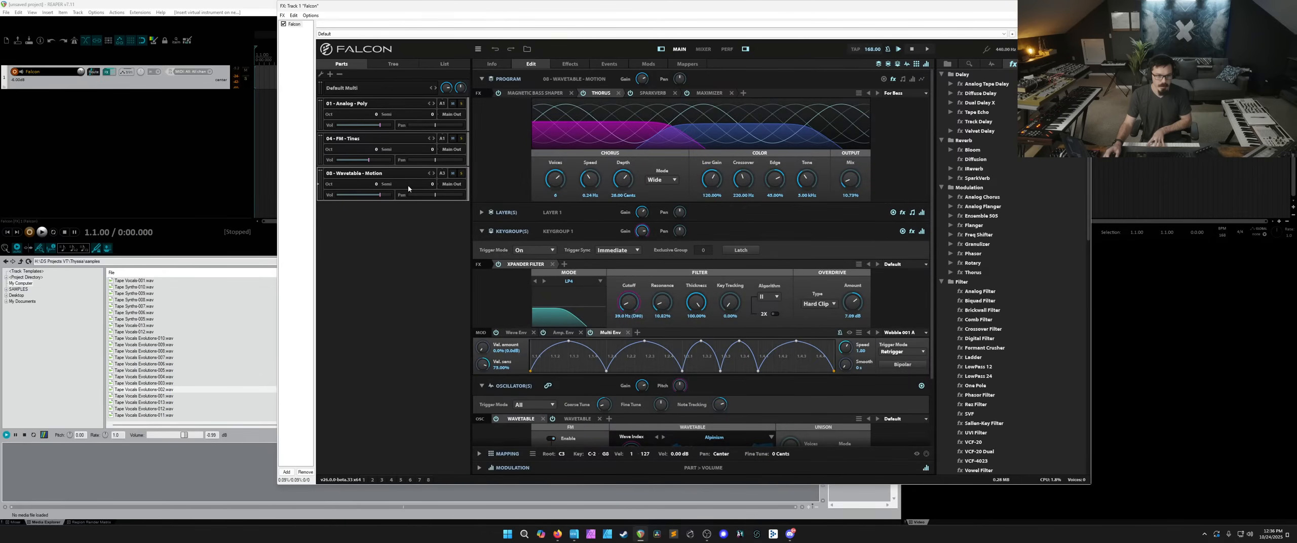
Lower the Wavetable - Motion part's volume, set its octave to -1, and slow down its Multi Env speed.
{"action": "left_click_drag", "start_coordinate": [375, 199], "coordinate": [368, 199]}
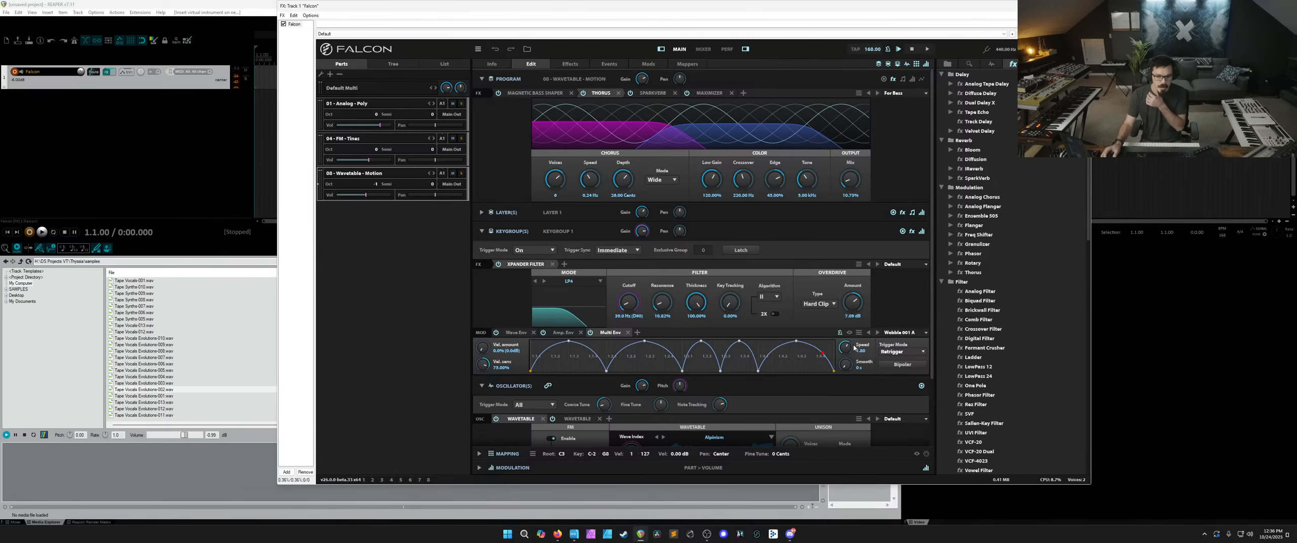
{"action": "left_click_drag", "start_coordinate": [854, 348], "coordinate": [848, 376]}
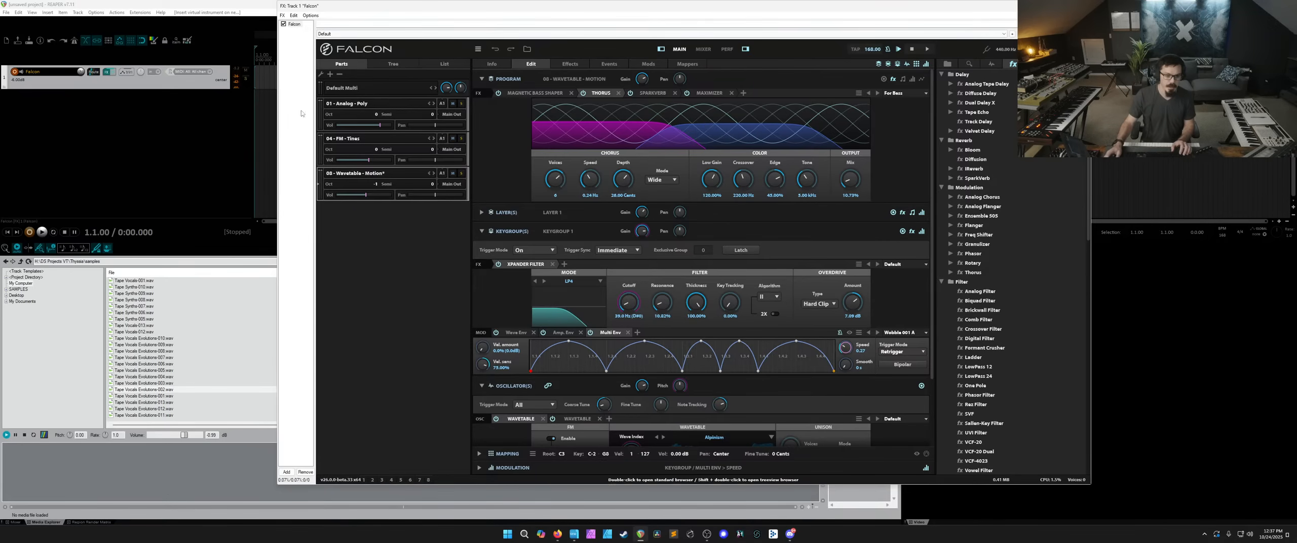
Remove all three parts from the multi and add one empty part.
{"action": "left_click", "coordinate": [340, 74]}
{"action": "left_click", "coordinate": [340, 74]}
{"action": "left_click", "coordinate": [339, 75]}
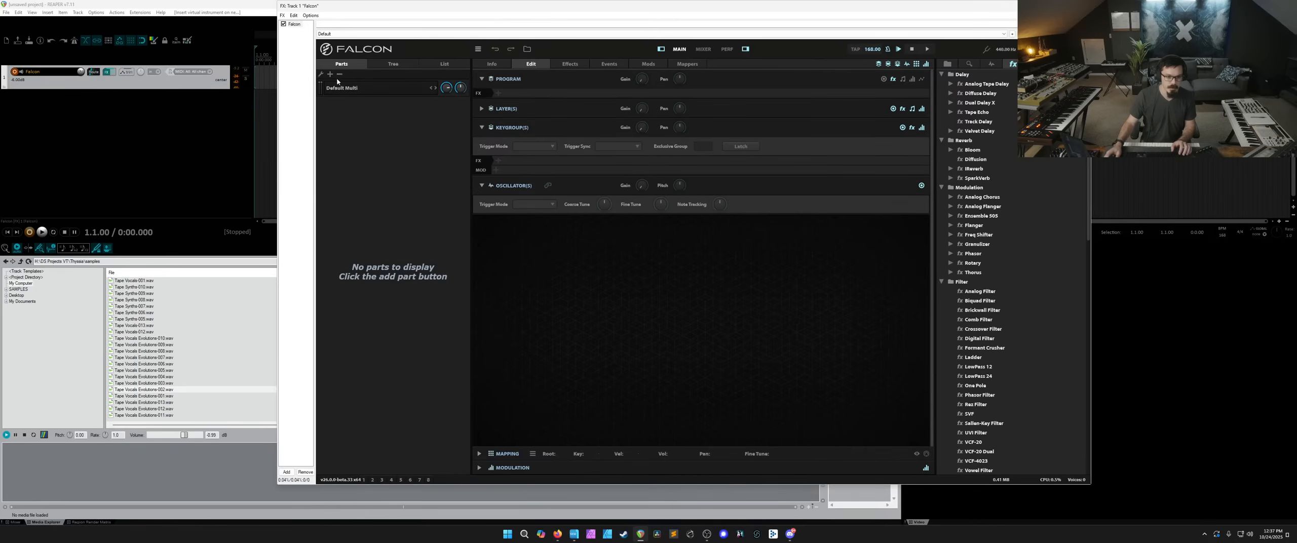
{"action": "left_click", "coordinate": [330, 75]}
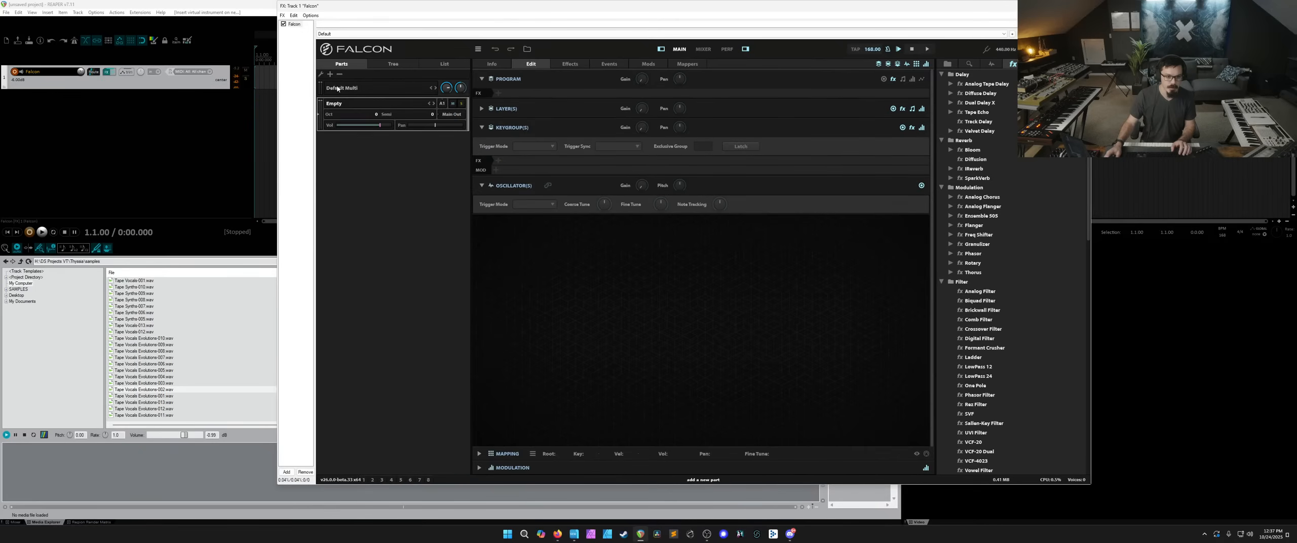
Expand the keygroup mapping, add an Analog oscillator to the empty part, and set its waveform to saw.
{"action": "left_click", "coordinate": [15, 522]}
{"action": "left_click", "coordinate": [992, 64]}
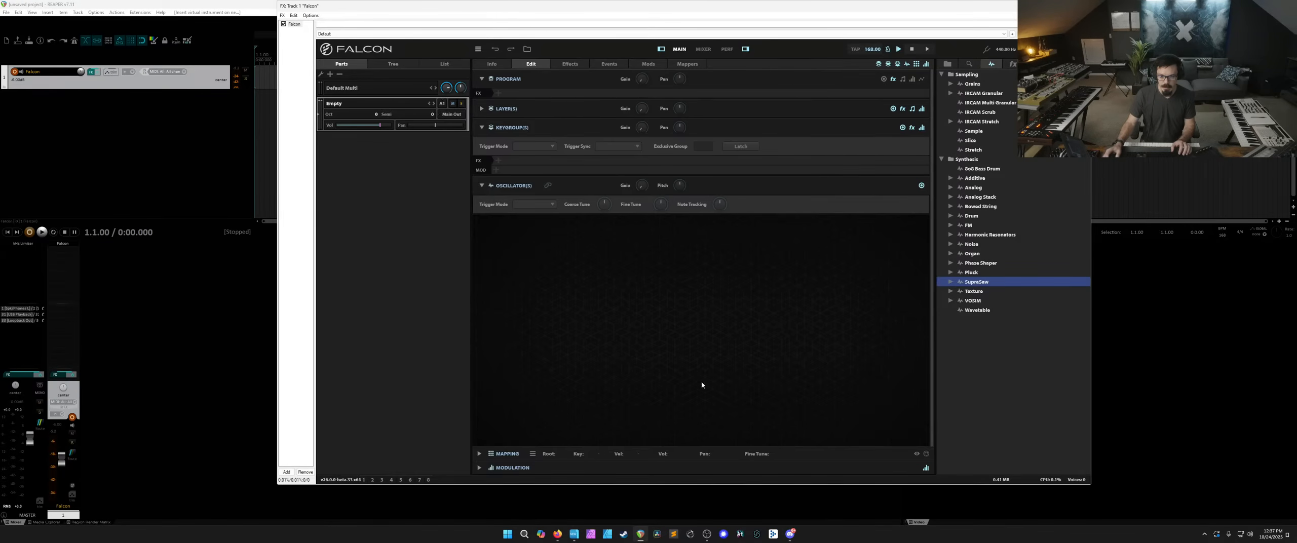
{"action": "left_click", "coordinate": [480, 454]}
{"action": "left_click_drag", "start_coordinate": [973, 188], "coordinate": [694, 355]}
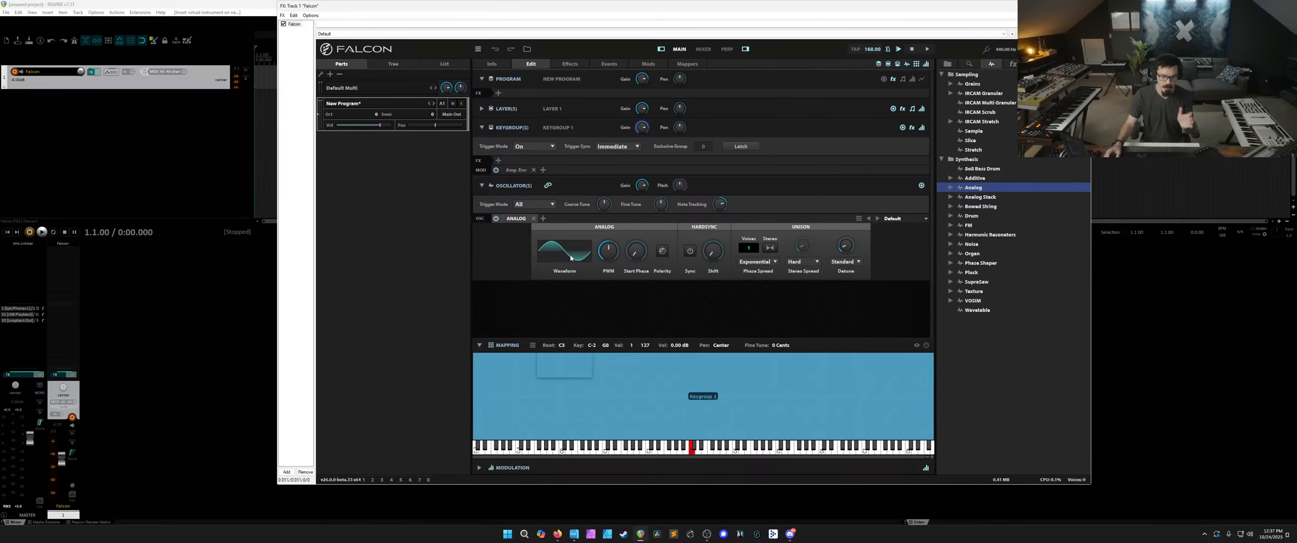
{"action": "left_click", "coordinate": [564, 252]}
{"action": "left_click", "coordinate": [563, 283]}
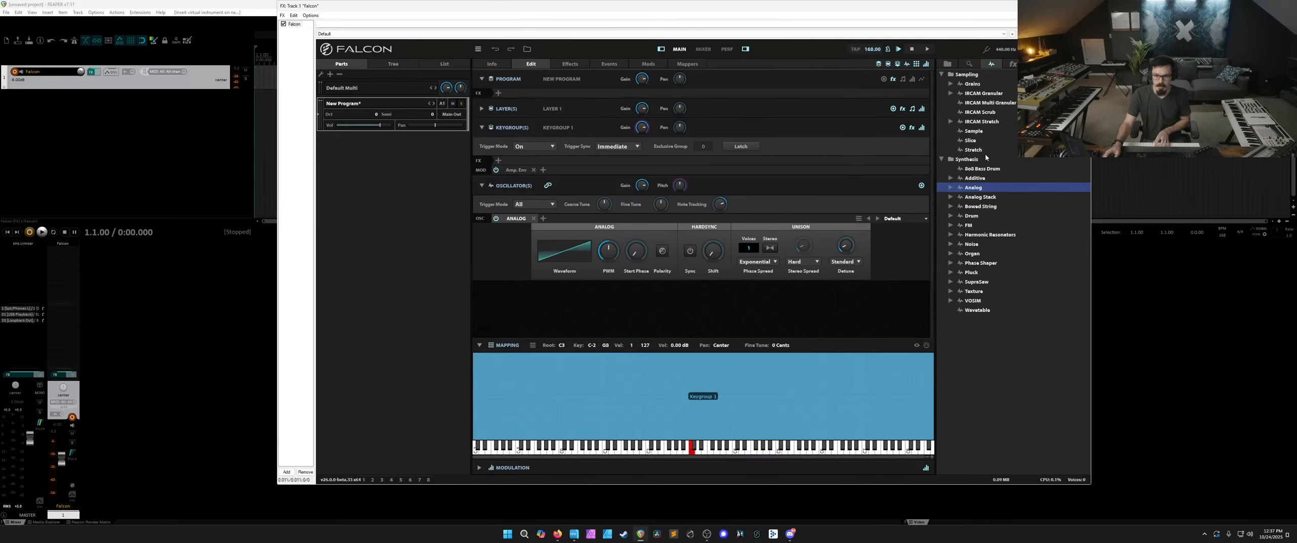
Add an Analog Filter to the keygroup's effects and raise its cutoff, keeping the LP mode.
{"action": "left_click", "coordinate": [1012, 64]}
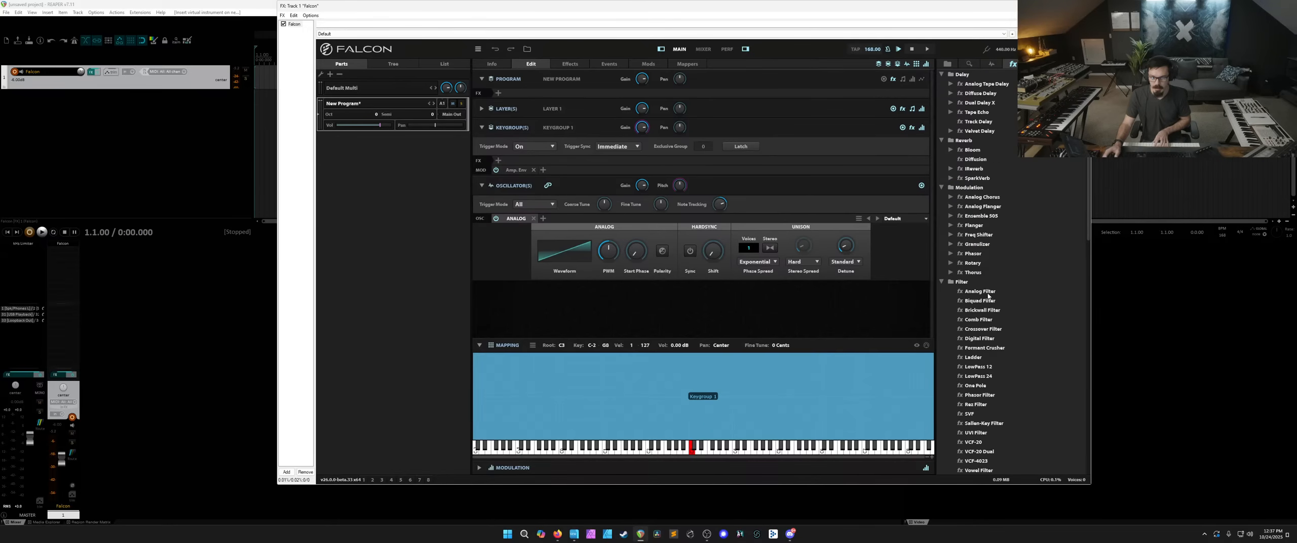
{"action": "left_click_drag", "start_coordinate": [985, 293], "coordinate": [537, 161]}
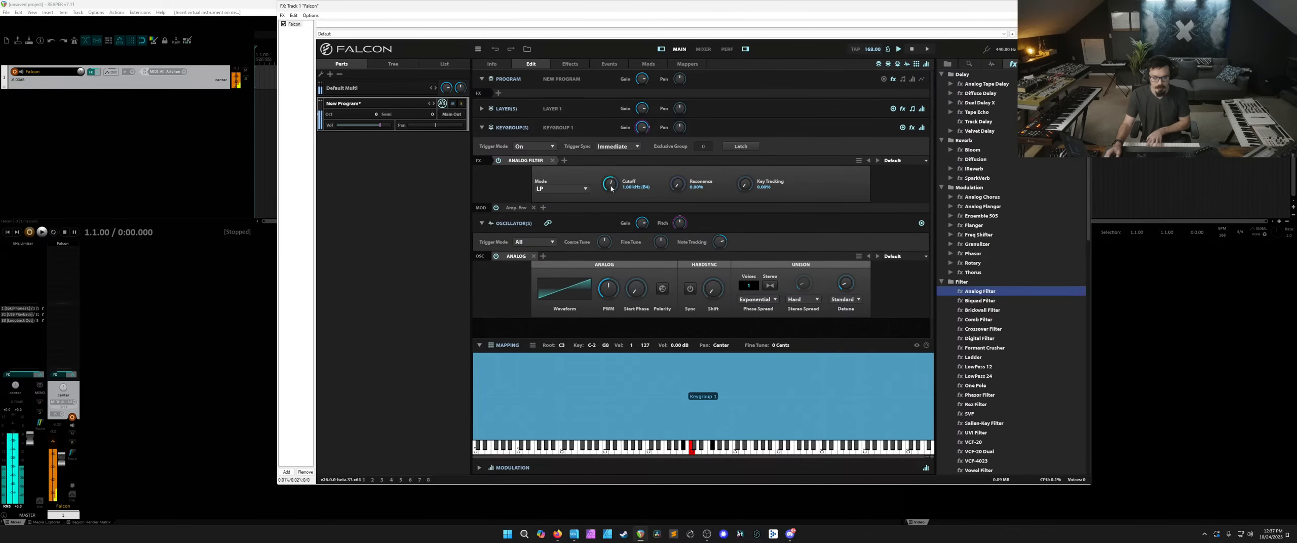
{"action": "left_click_drag", "start_coordinate": [611, 188], "coordinate": [613, 162]}
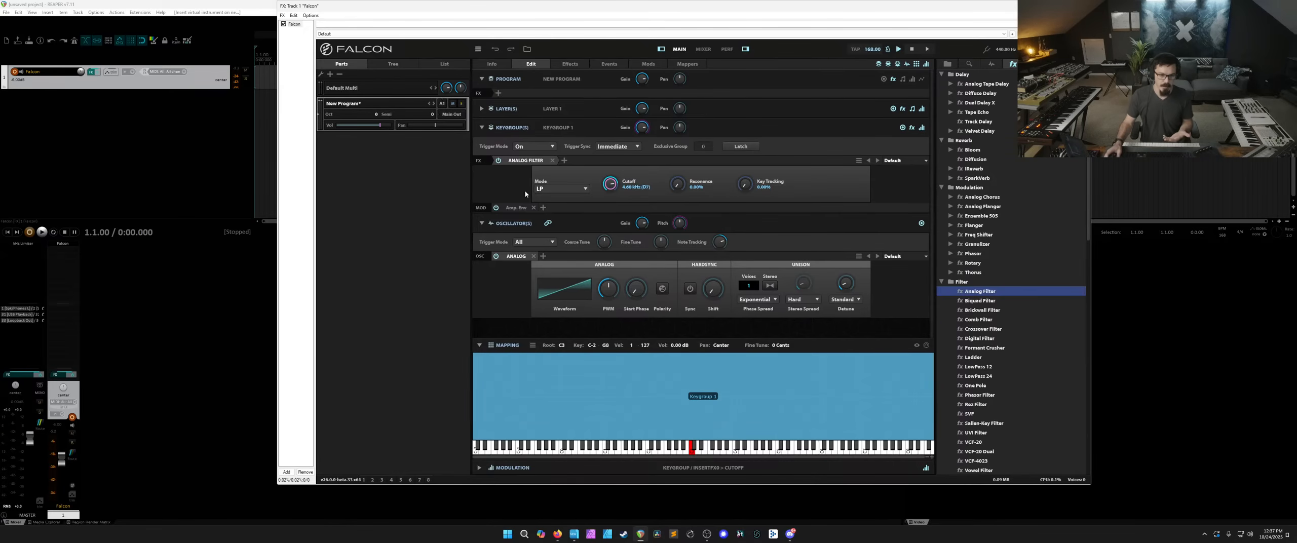
Expand the layer's settings, assign a new layer-level LFO to the Analog Filter's cutoff, and lower the cutoff.
{"action": "left_click", "coordinate": [482, 108]}
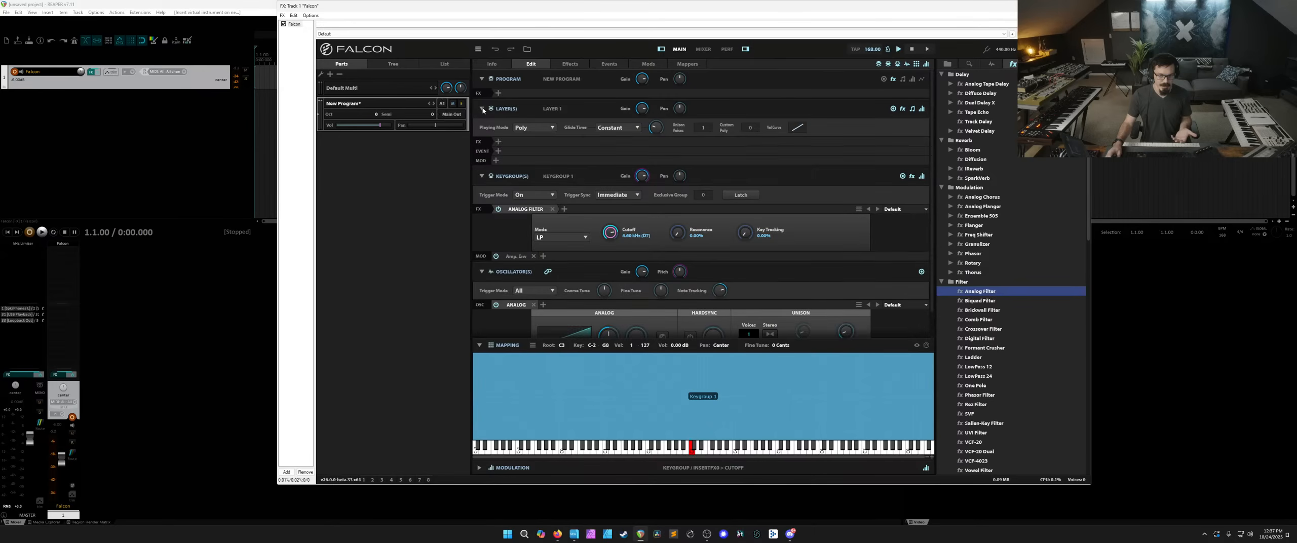
{"action": "right_click", "coordinate": [610, 238]}
{"action": "mouse_move", "coordinate": [638, 238]}
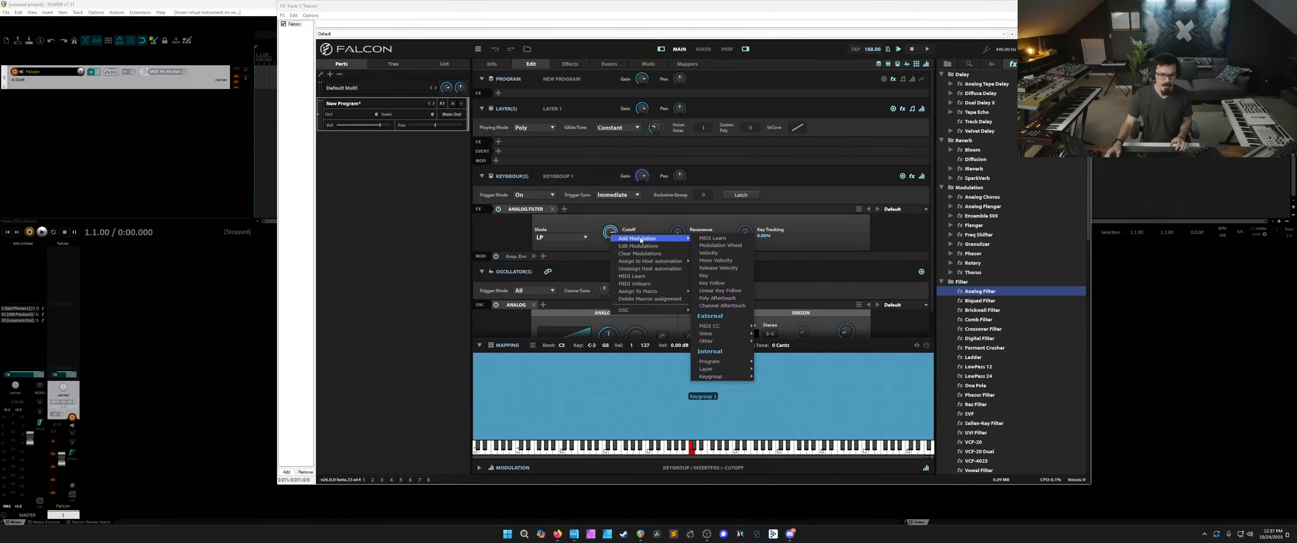
{"action": "mouse_move", "coordinate": [727, 373]}
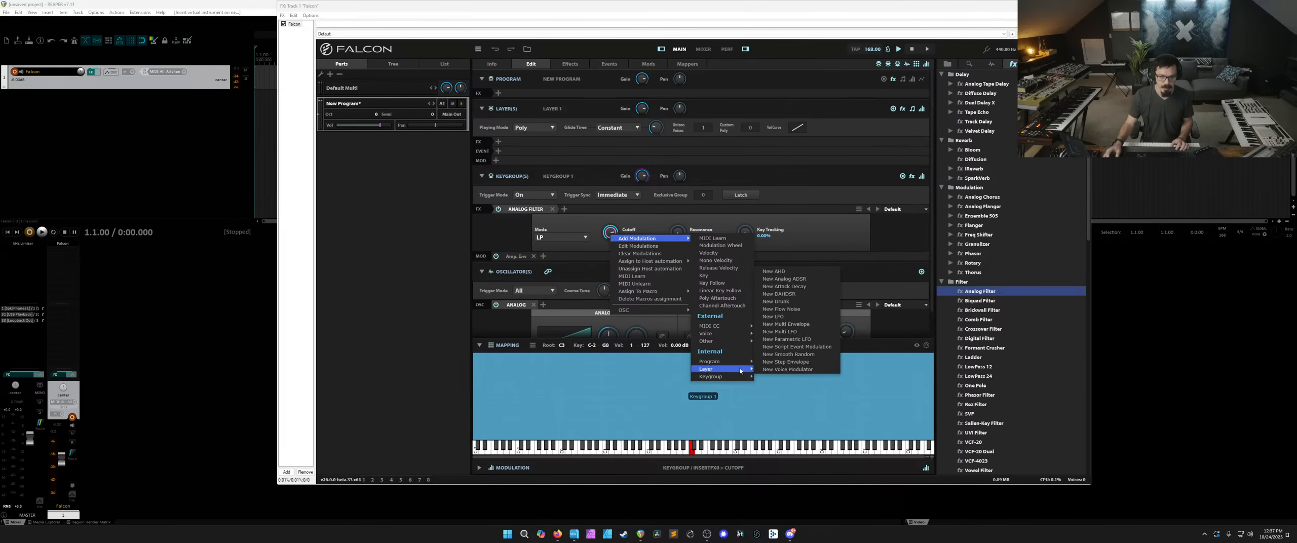
{"action": "left_click", "coordinate": [775, 322]}
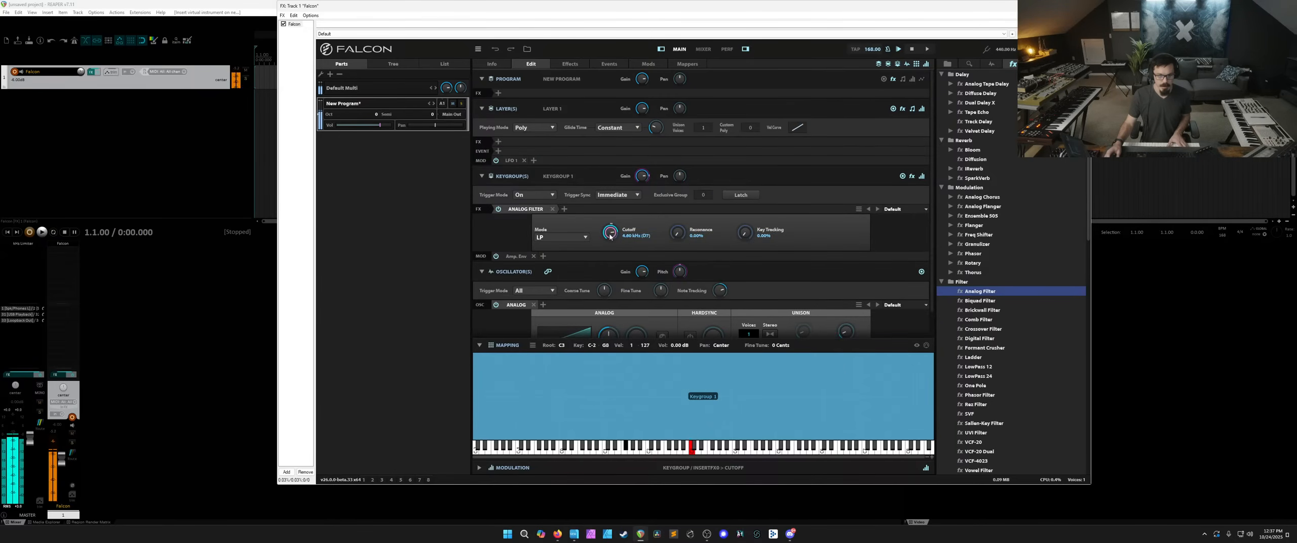
{"action": "left_click_drag", "start_coordinate": [610, 237], "coordinate": [609, 253]}
Reduce the depth of the layer's LFO to about 23% and remove that LFO from the layer.
{"action": "left_click", "coordinate": [505, 161]}
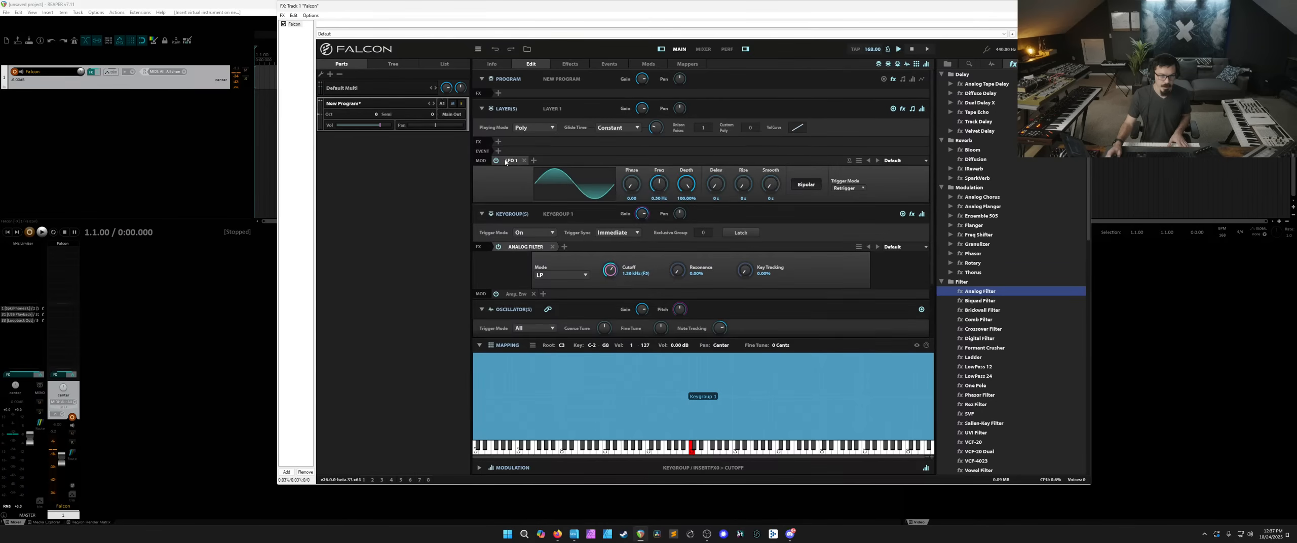
{"action": "left_click_drag", "start_coordinate": [686, 185], "coordinate": [682, 279]}
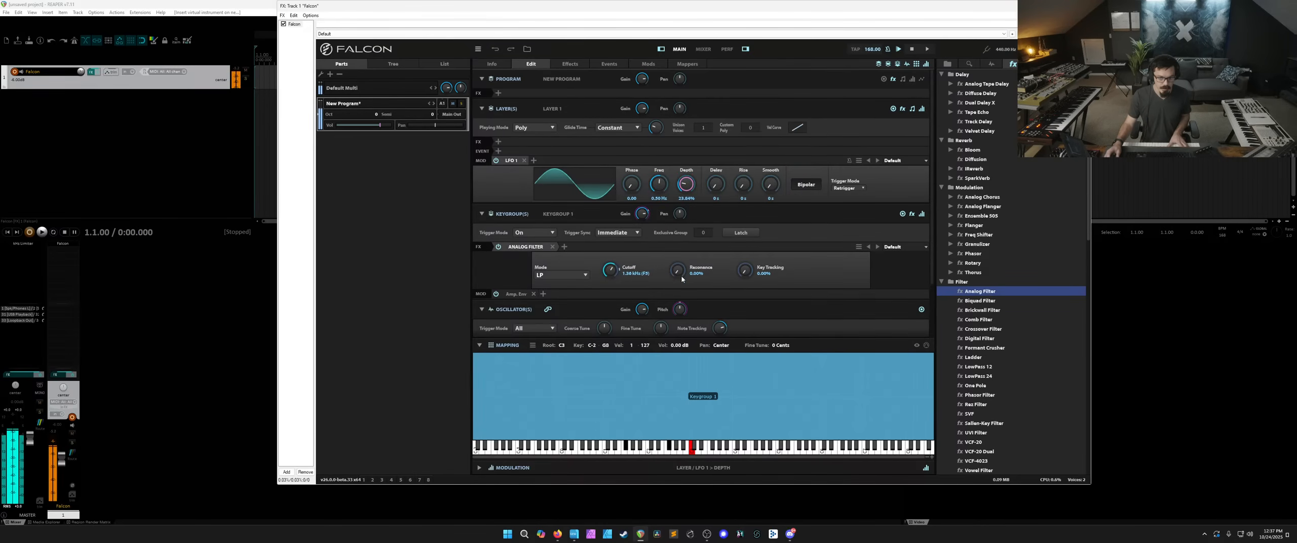
{"action": "left_click", "coordinate": [511, 161]}
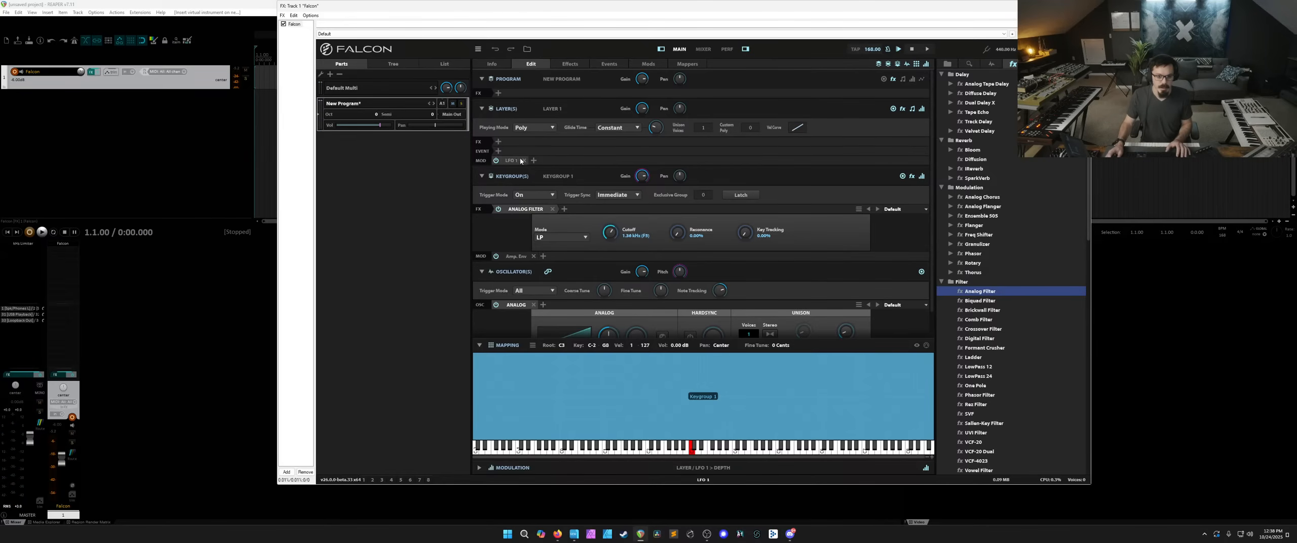
{"action": "left_click", "coordinate": [524, 160]}
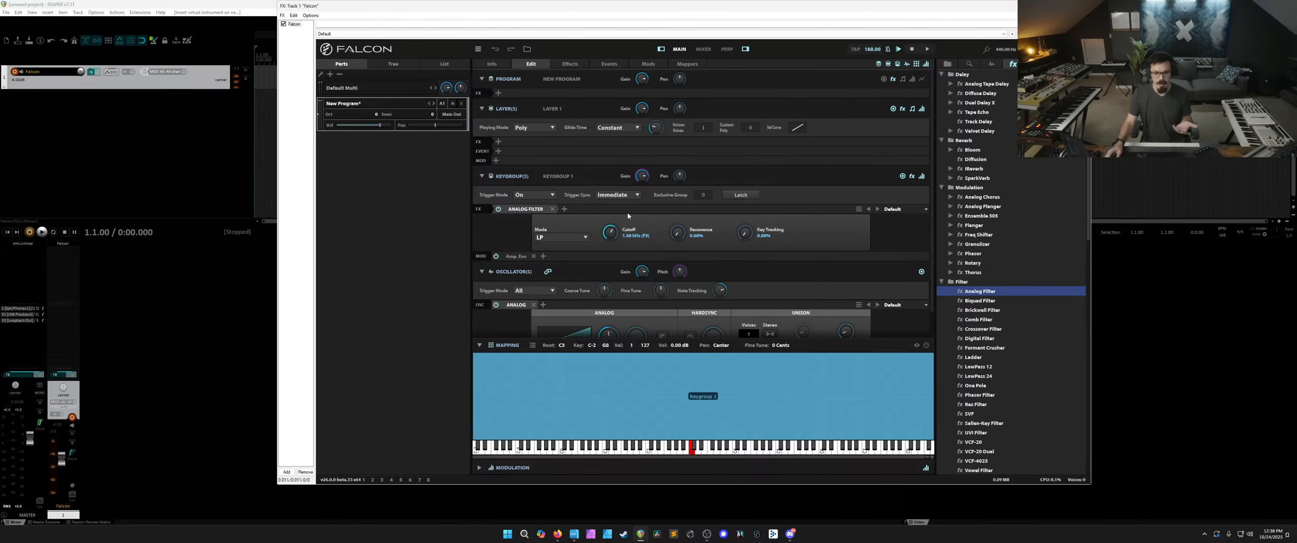
Modulate the Analog Filter's cutoff with a new LFO on the layer and open the LFO's settings.
{"action": "right_click", "coordinate": [609, 232]}
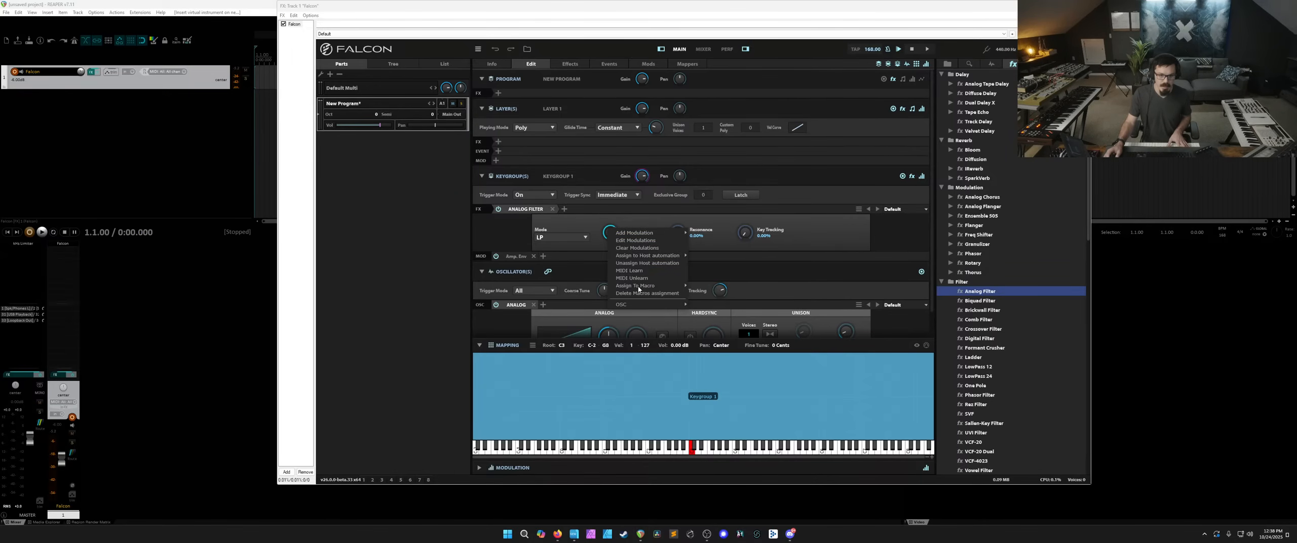
{"action": "mouse_move", "coordinate": [639, 233]}
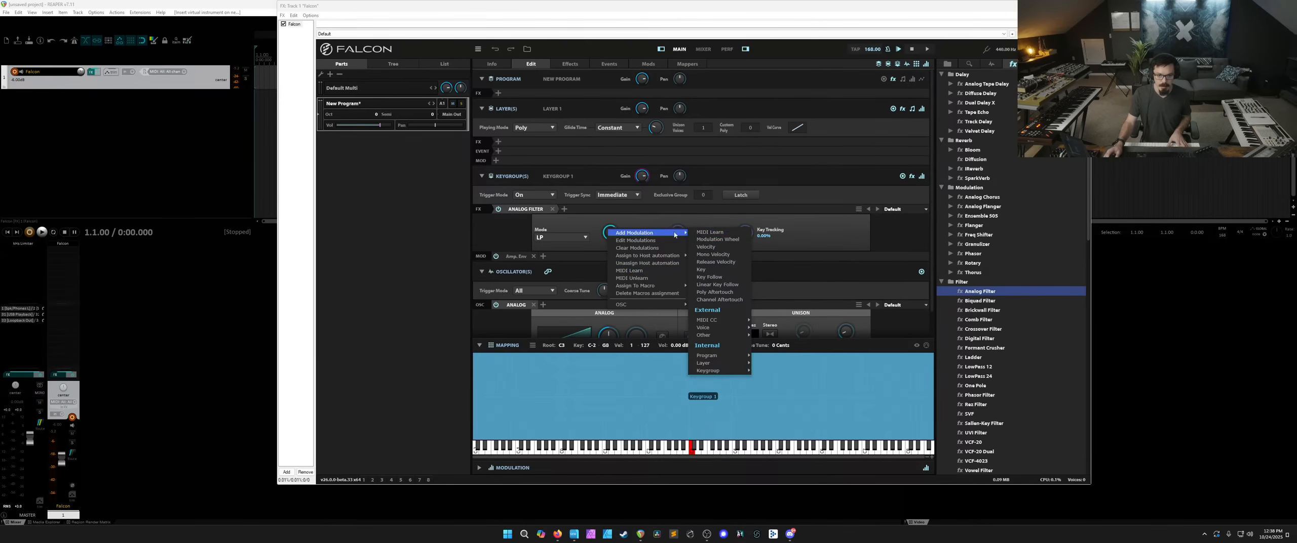
{"action": "mouse_move", "coordinate": [707, 363]}
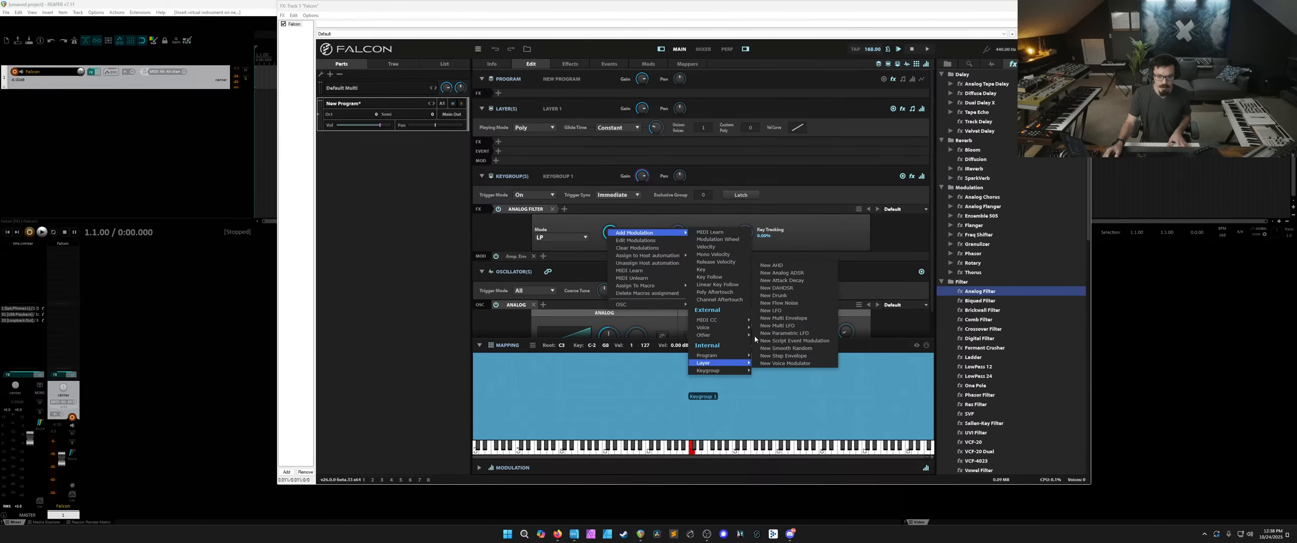
{"action": "left_click", "coordinate": [757, 313]}
{"action": "left_click", "coordinate": [512, 161]}
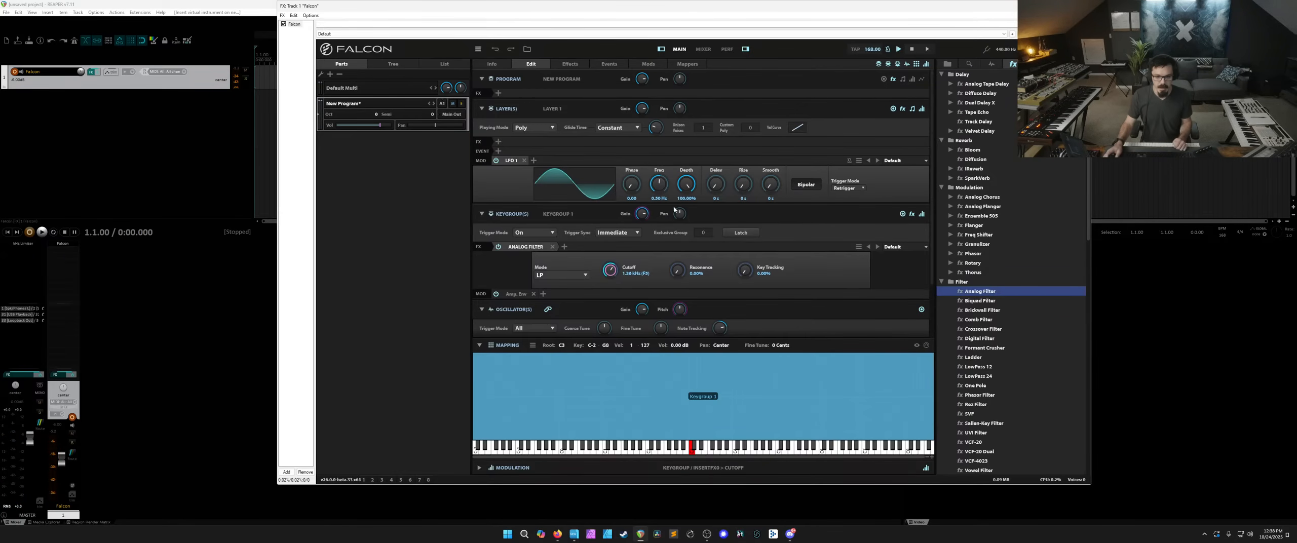
Try the Legato trigger mode on the layer's LFO, switch it back to Retrigger, and delete the LFO.
{"action": "left_click", "coordinate": [852, 189]}
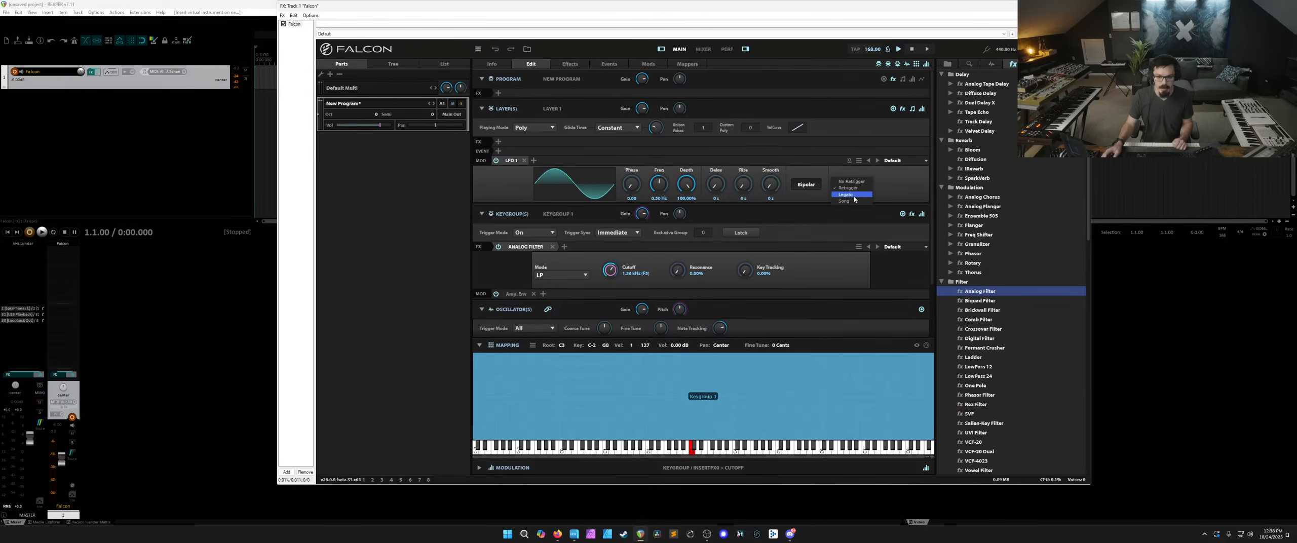
{"action": "left_click", "coordinate": [854, 197]}
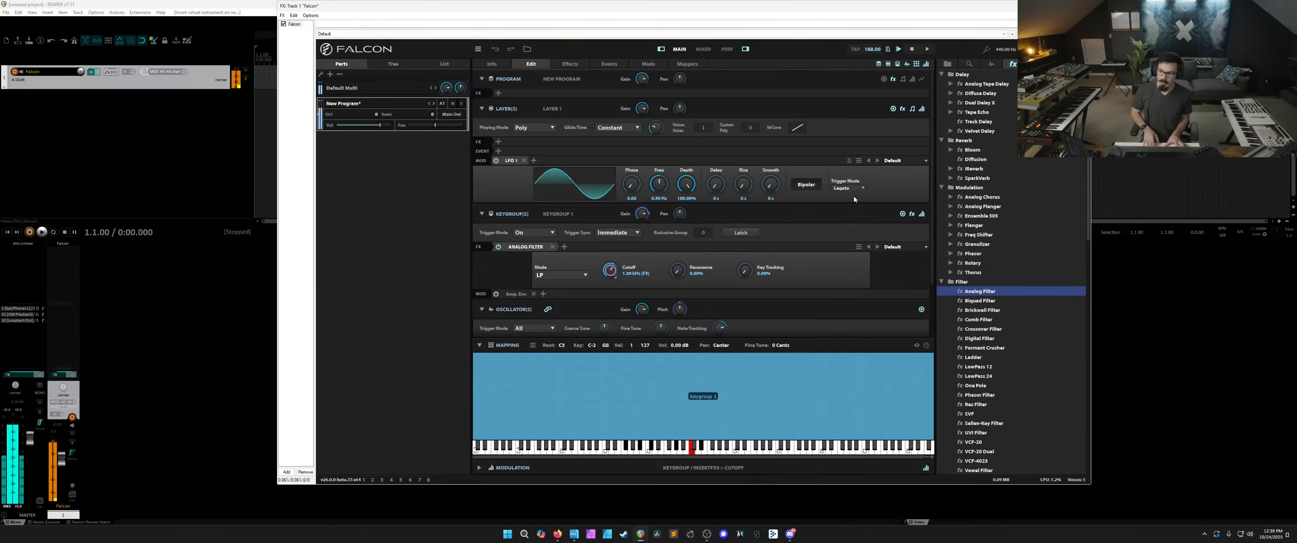
{"action": "left_click", "coordinate": [850, 188]}
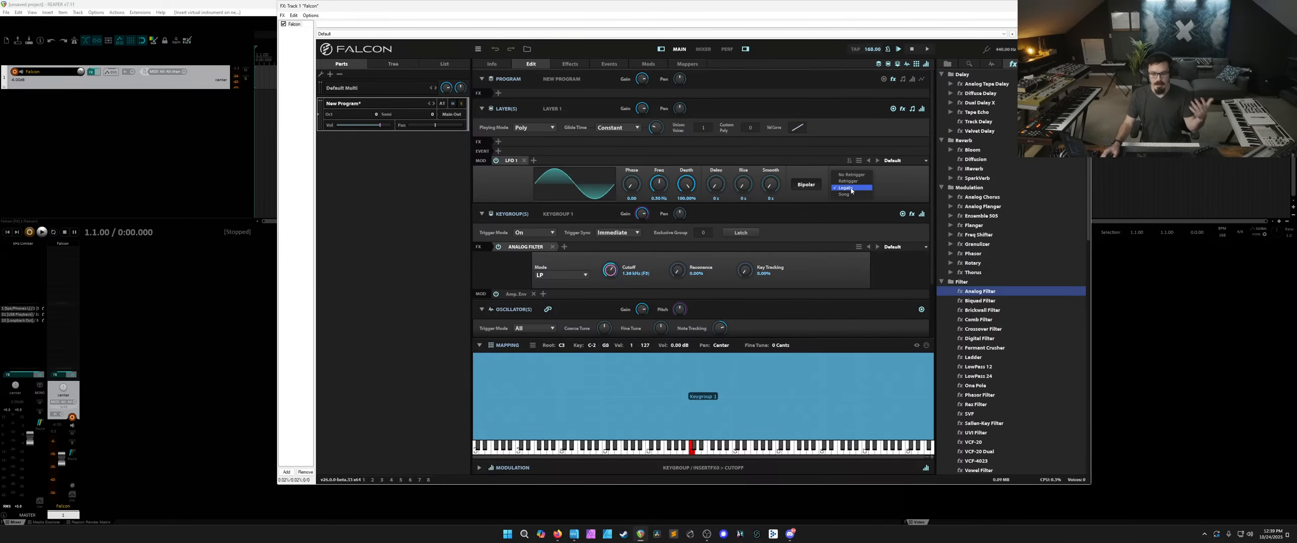
{"action": "left_click", "coordinate": [851, 182]}
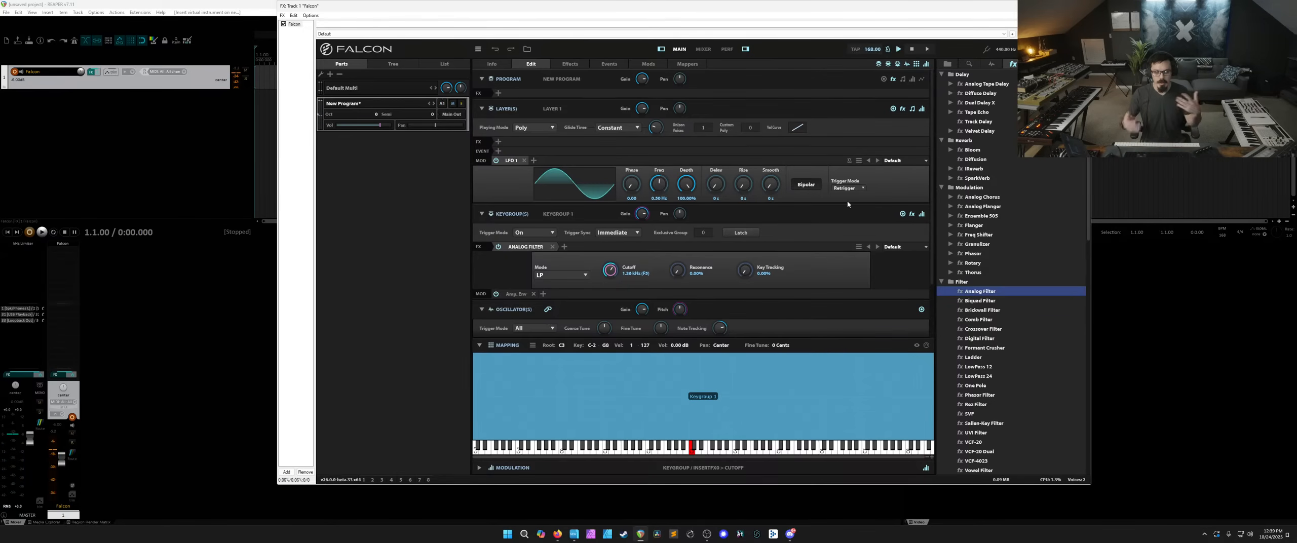
{"action": "left_click", "coordinate": [524, 160]}
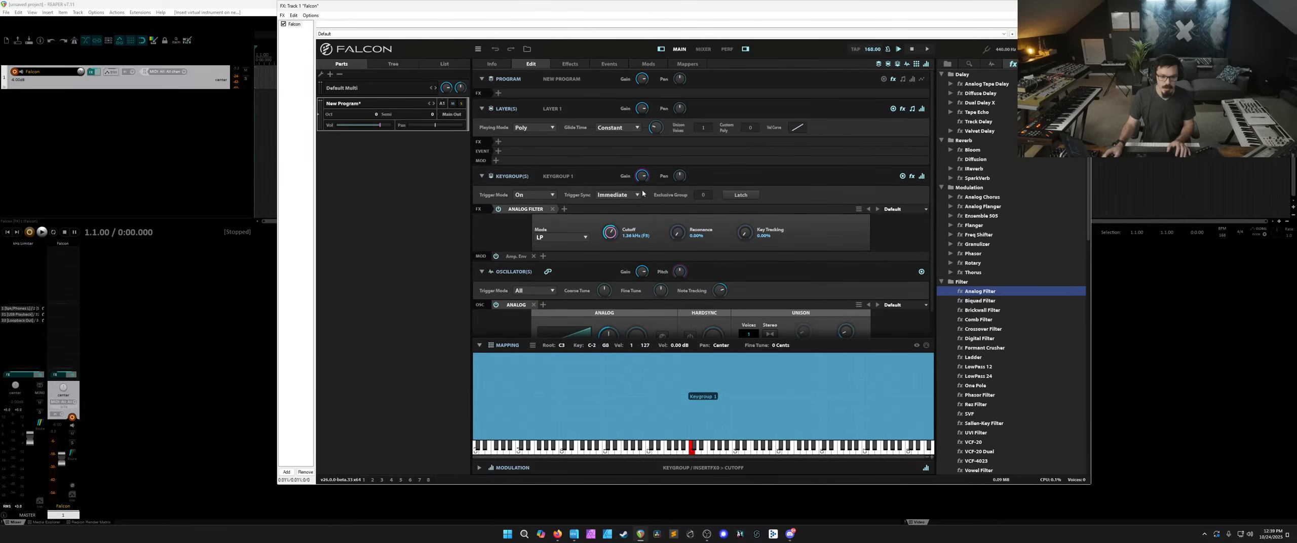
Modulate the Analog Filter's cutoff with a new Analog ADSR on the layer and open the envelope's settings.
{"action": "right_click", "coordinate": [611, 233]}
{"action": "mouse_move", "coordinate": [650, 237]}
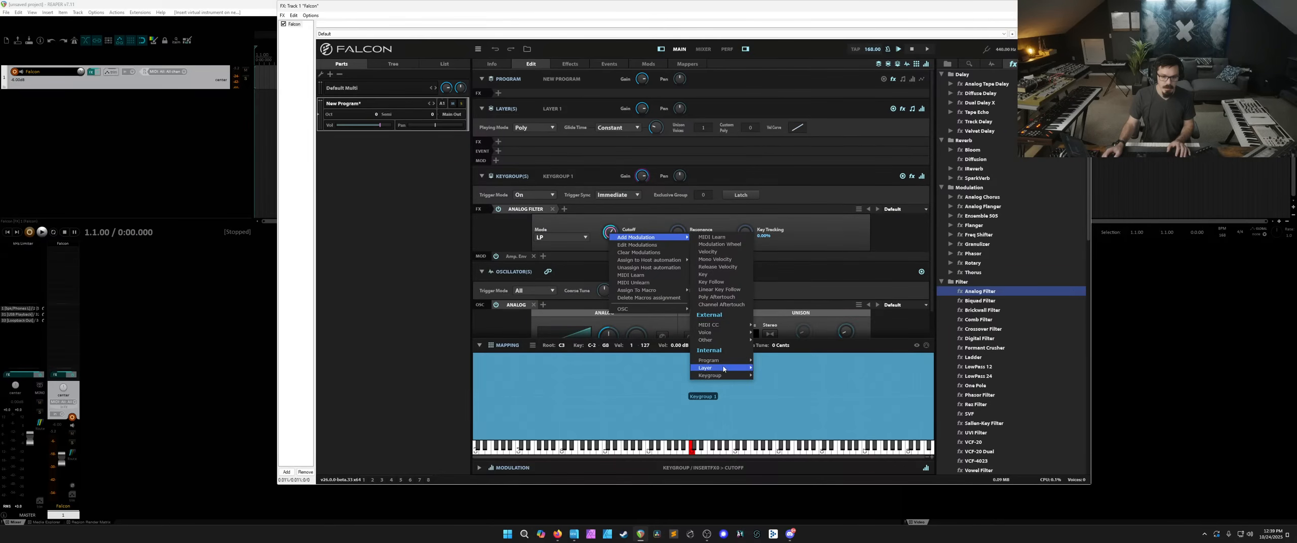
{"action": "mouse_move", "coordinate": [720, 367]}
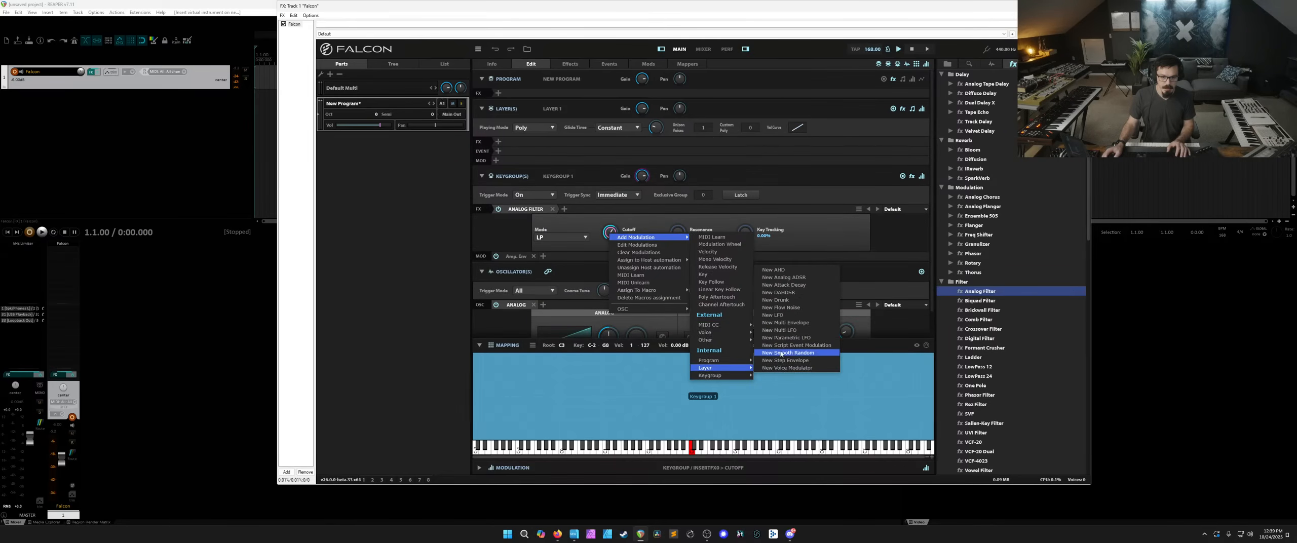
{"action": "left_click", "coordinate": [783, 277]}
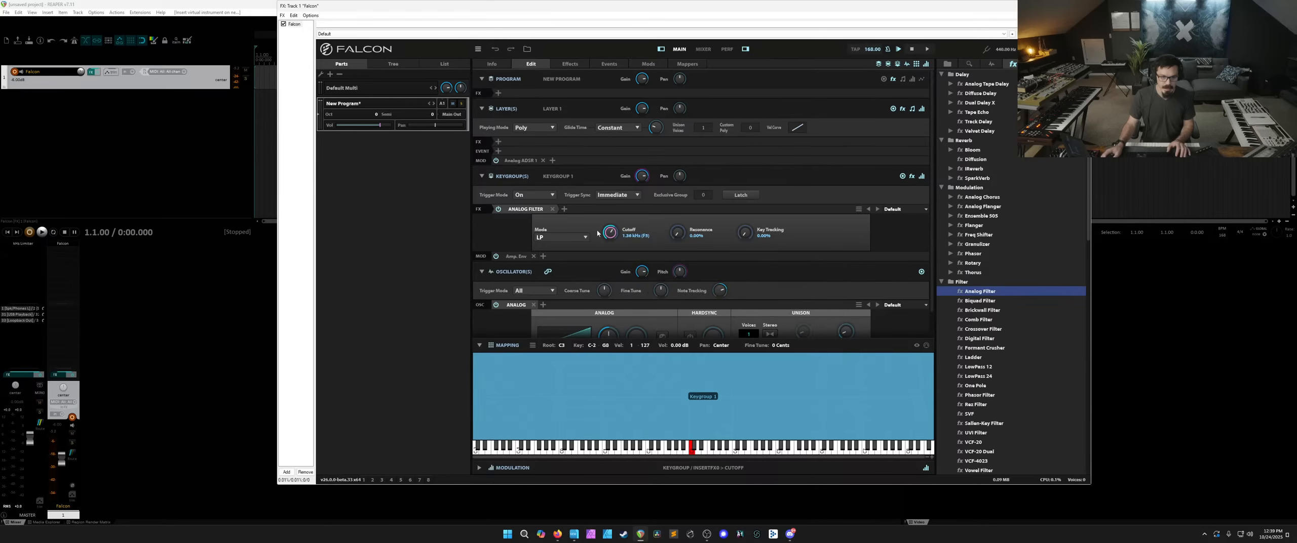
{"action": "left_click", "coordinate": [516, 160]}
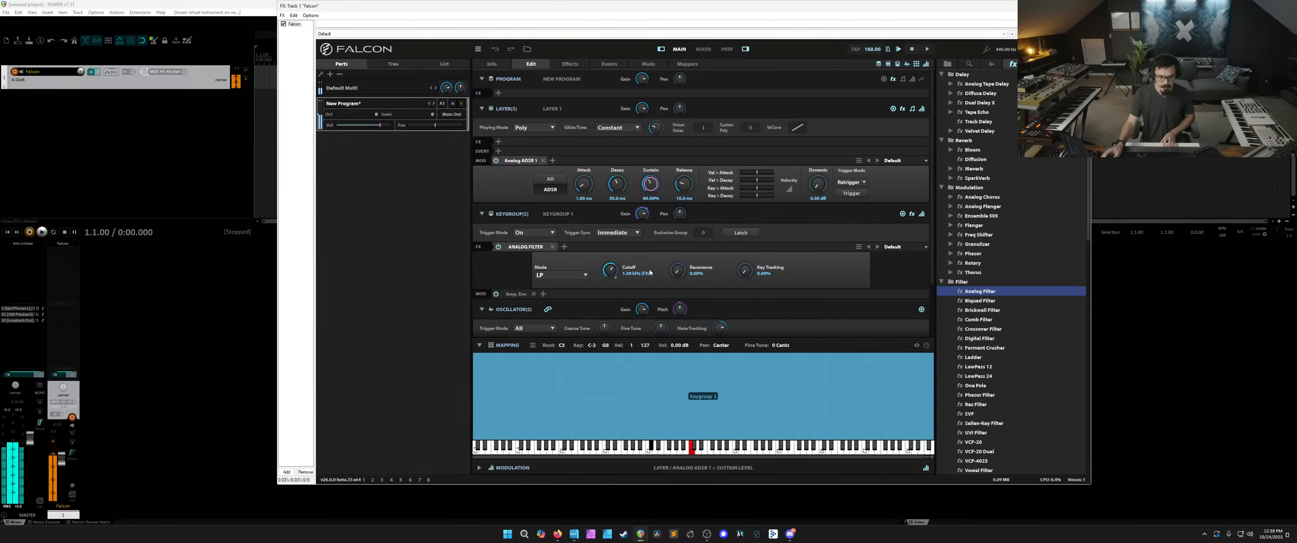
Set the Analog ADSR's sustain to 0%, shorten its decay, and try the Legato trigger mode before restoring Retrigger.
{"action": "left_click_drag", "start_coordinate": [650, 273], "coordinate": [646, 277]}
{"action": "left_click_drag", "start_coordinate": [617, 184], "coordinate": [616, 204]}
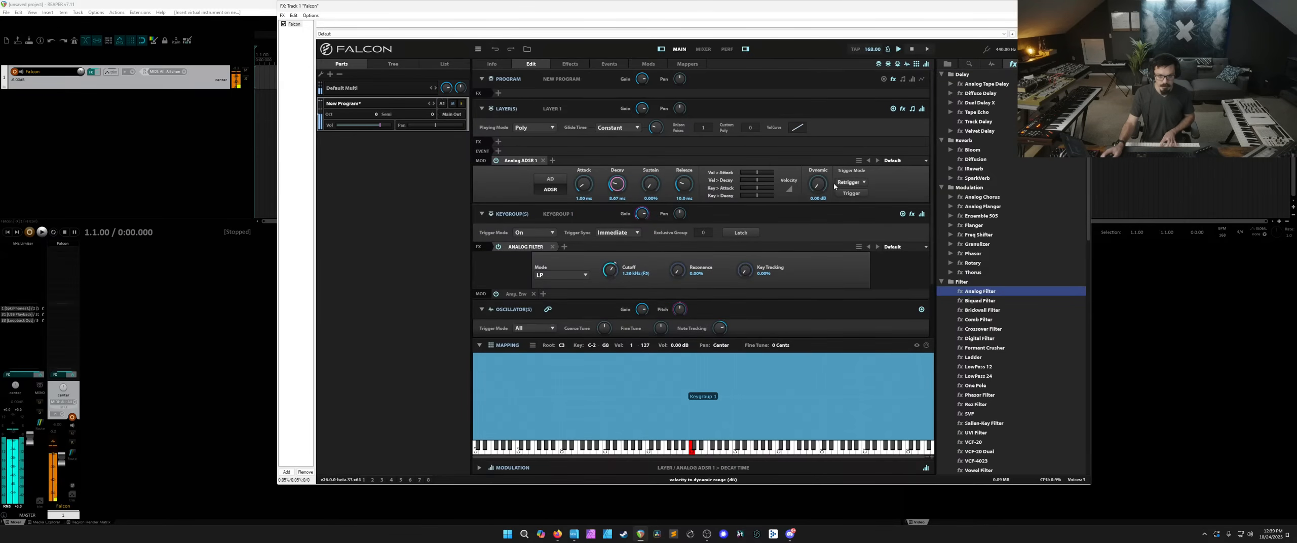
{"action": "left_click", "coordinate": [851, 183]}
{"action": "left_click", "coordinate": [852, 185]}
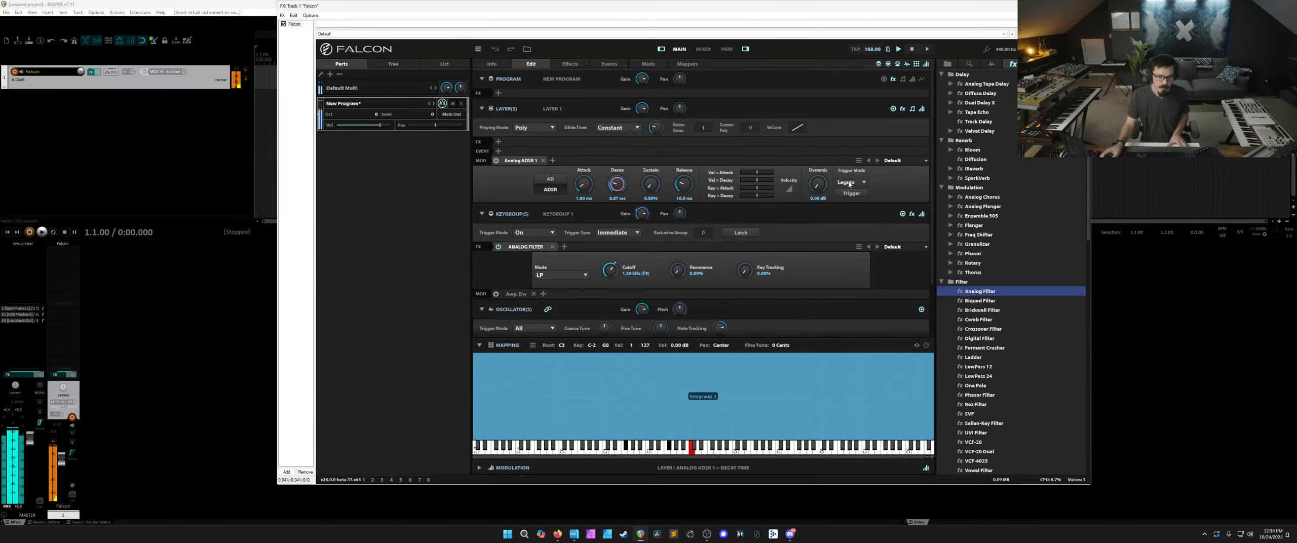
{"action": "left_click", "coordinate": [850, 184]}
{"action": "left_click", "coordinate": [852, 173]}
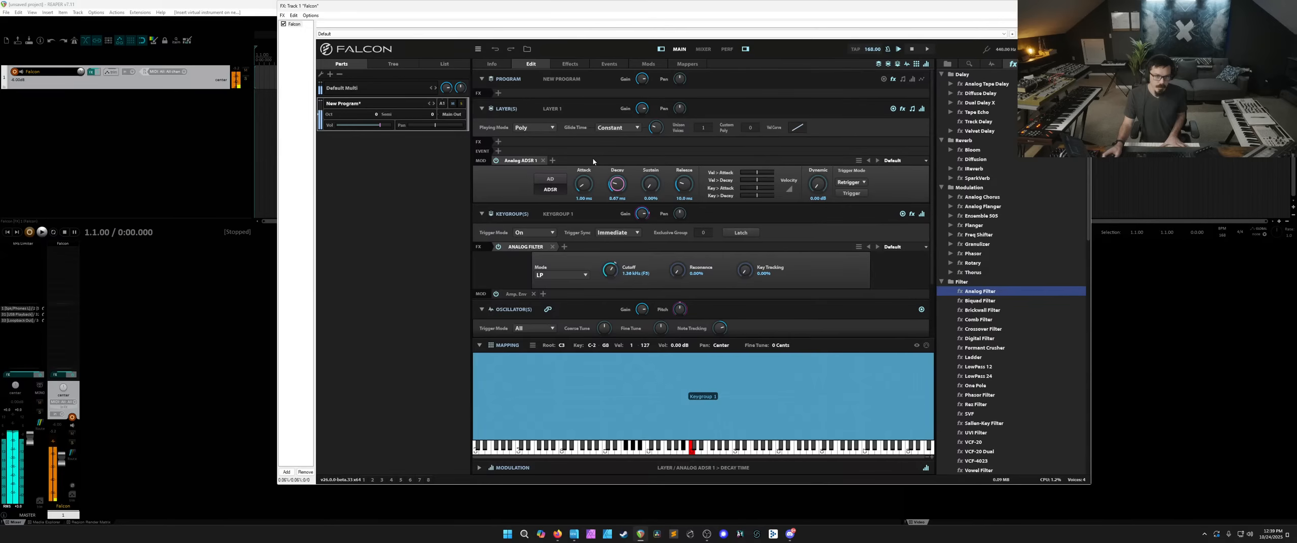
Show the program's event row and briefly display the program's parameters before hiding them.
{"action": "left_click", "coordinate": [903, 79]}
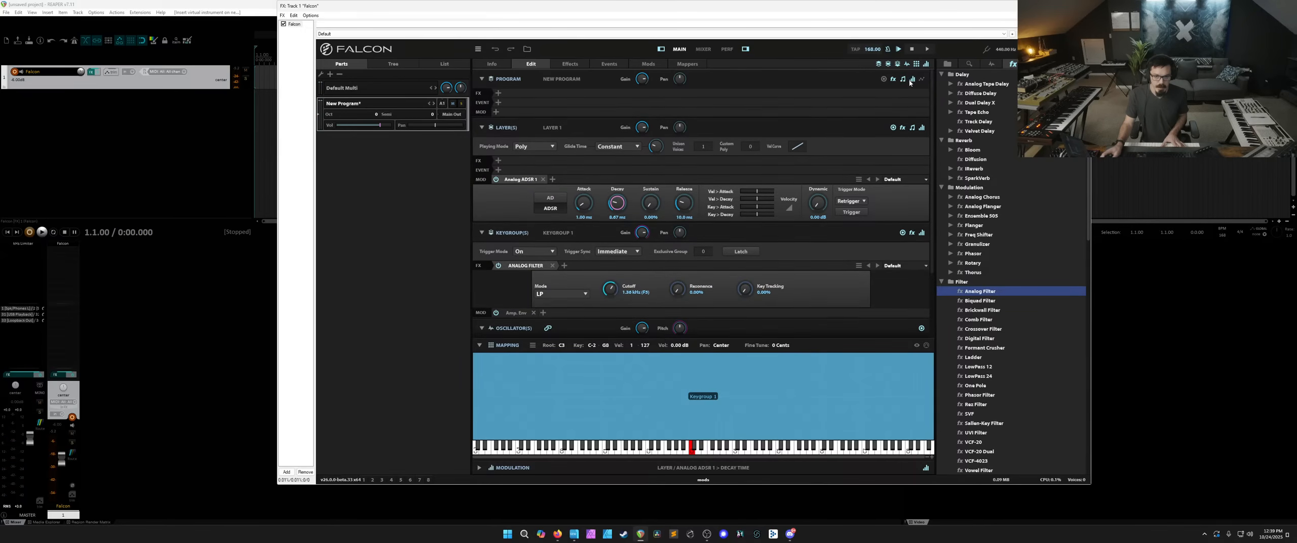
{"action": "left_click", "coordinate": [884, 80]}
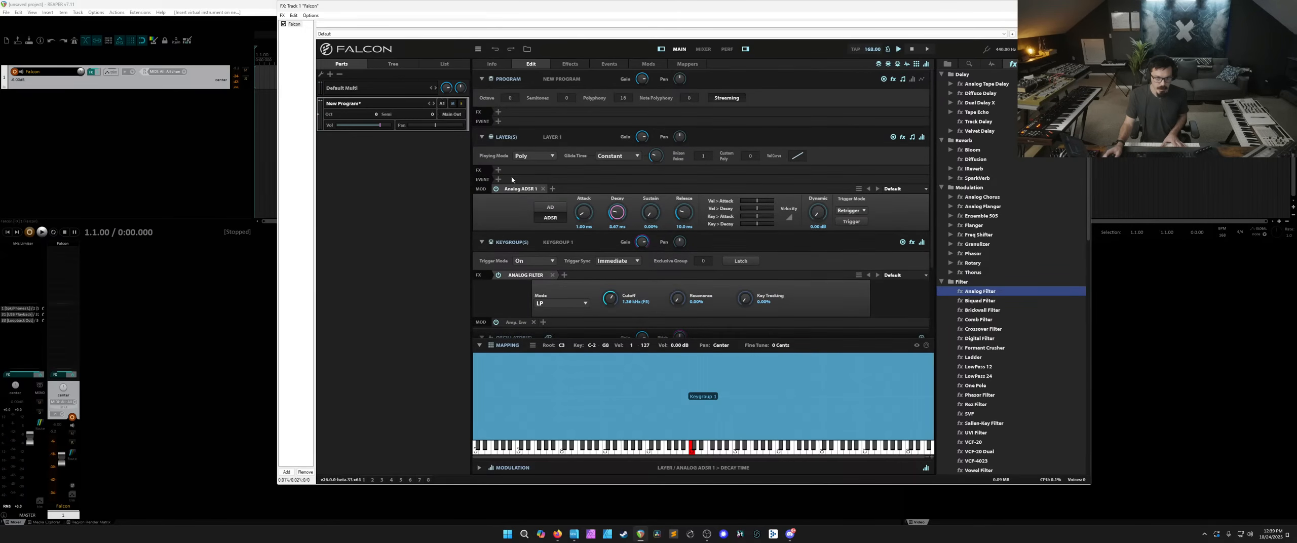
{"action": "left_click", "coordinate": [885, 80]}
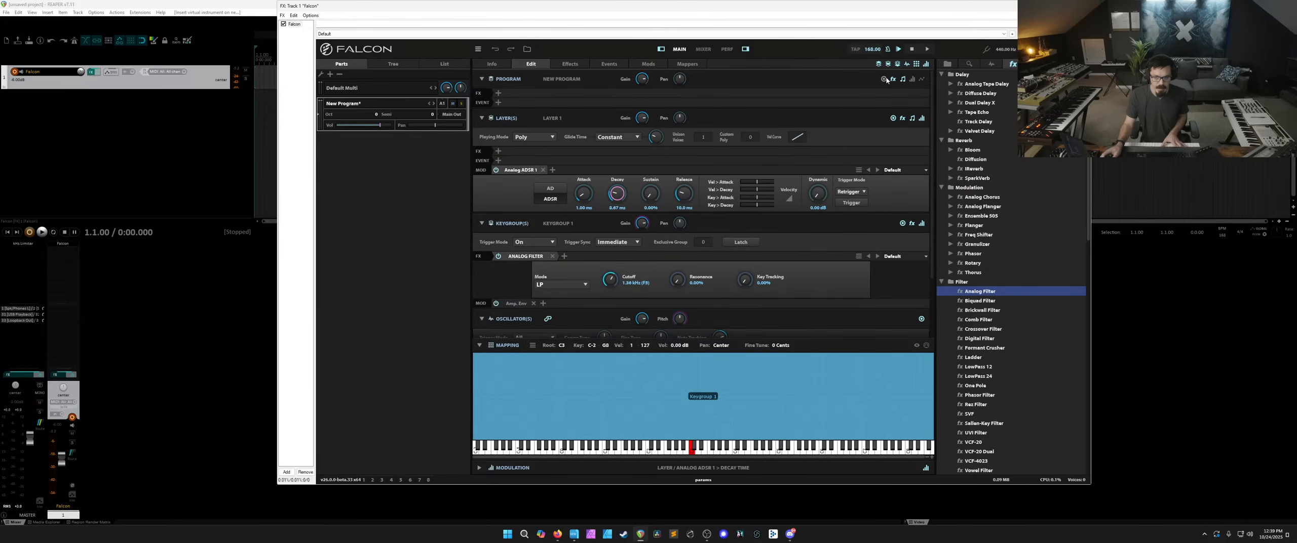
Remove the Analog ADSR modulator from the layer.
{"action": "left_click", "coordinate": [542, 170]}
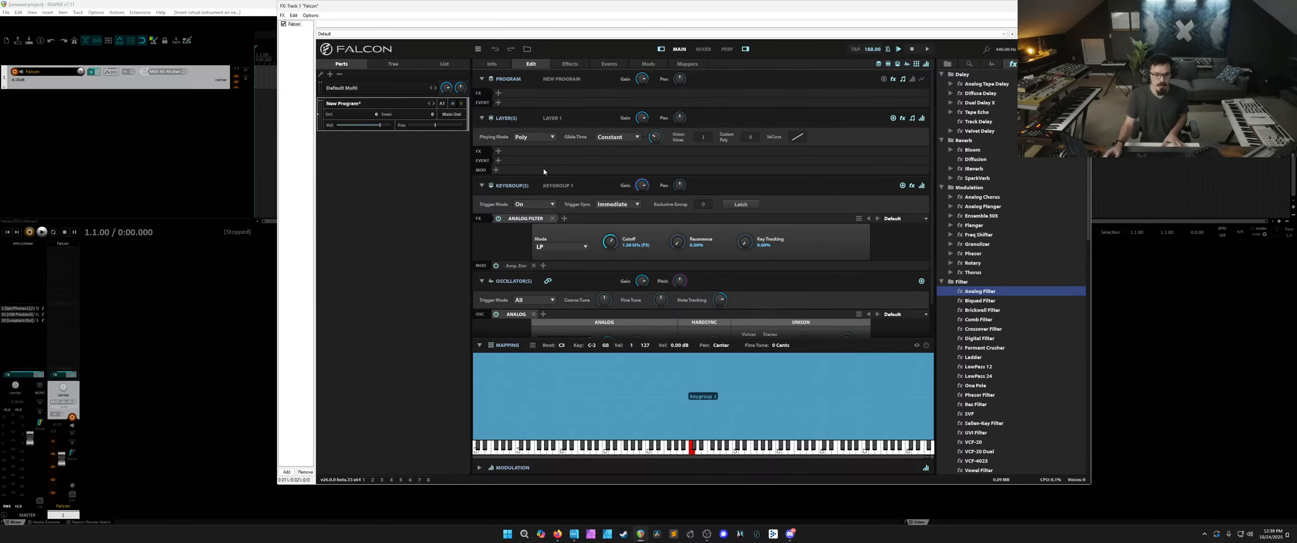
{"action": "scroll", "coordinate": [543, 170], "scroll_direction": "down", "scroll_amount": 1}
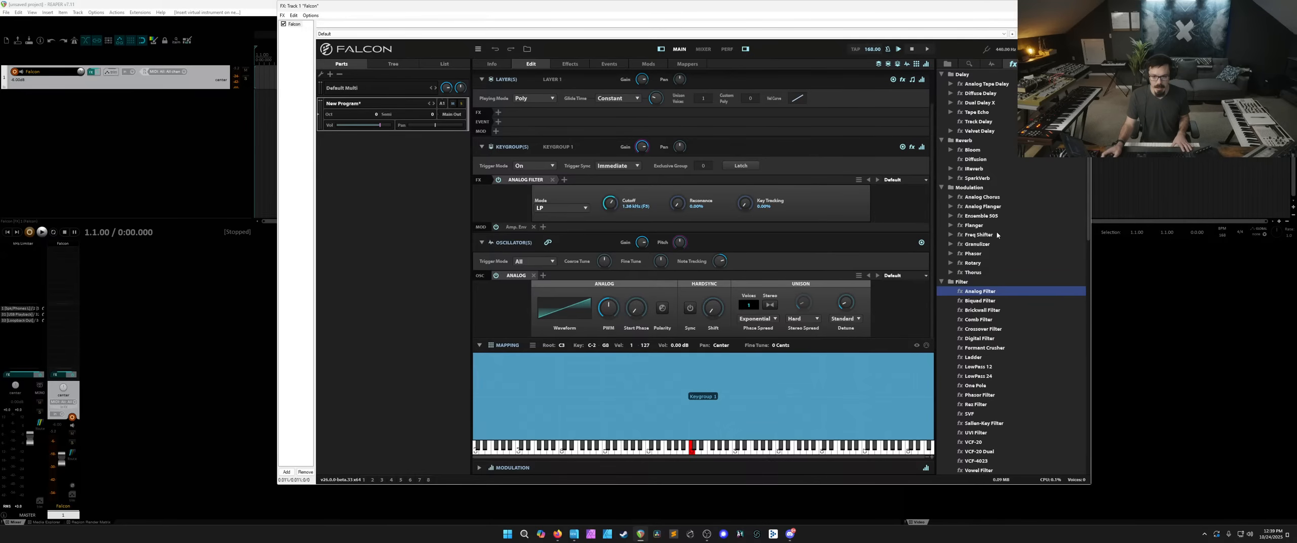
{"action": "scroll", "coordinate": [545, 152], "scroll_direction": "up", "scroll_amount": 1}
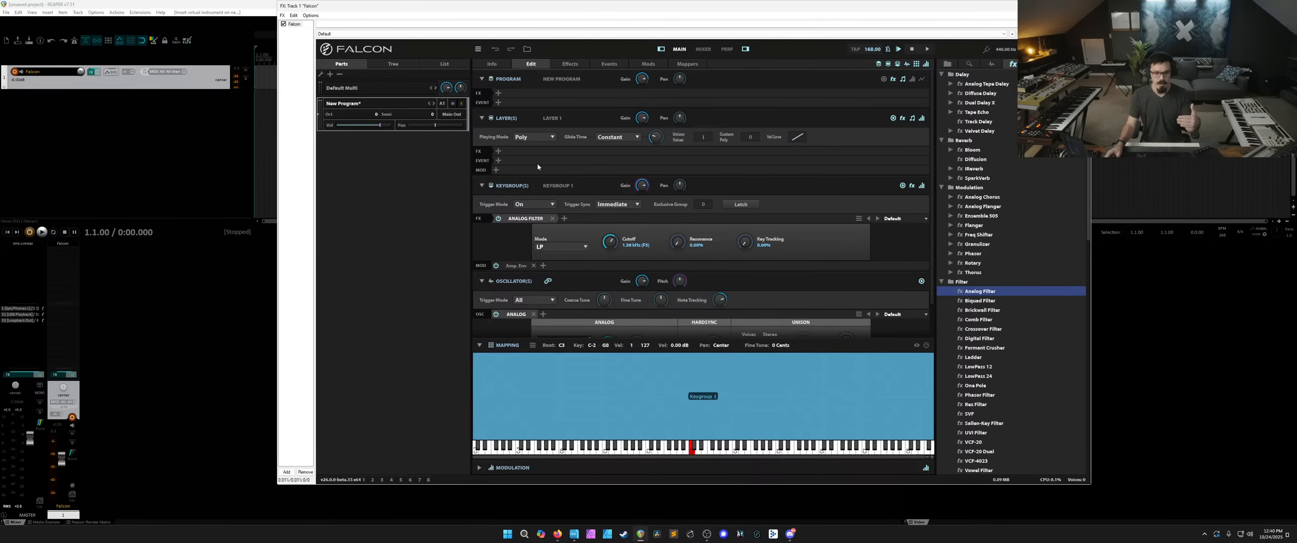
Examine the layer's playing mode options without changing Poly, and review the layer, keygroup and oscillator sections.
{"action": "left_click", "coordinate": [534, 137]}
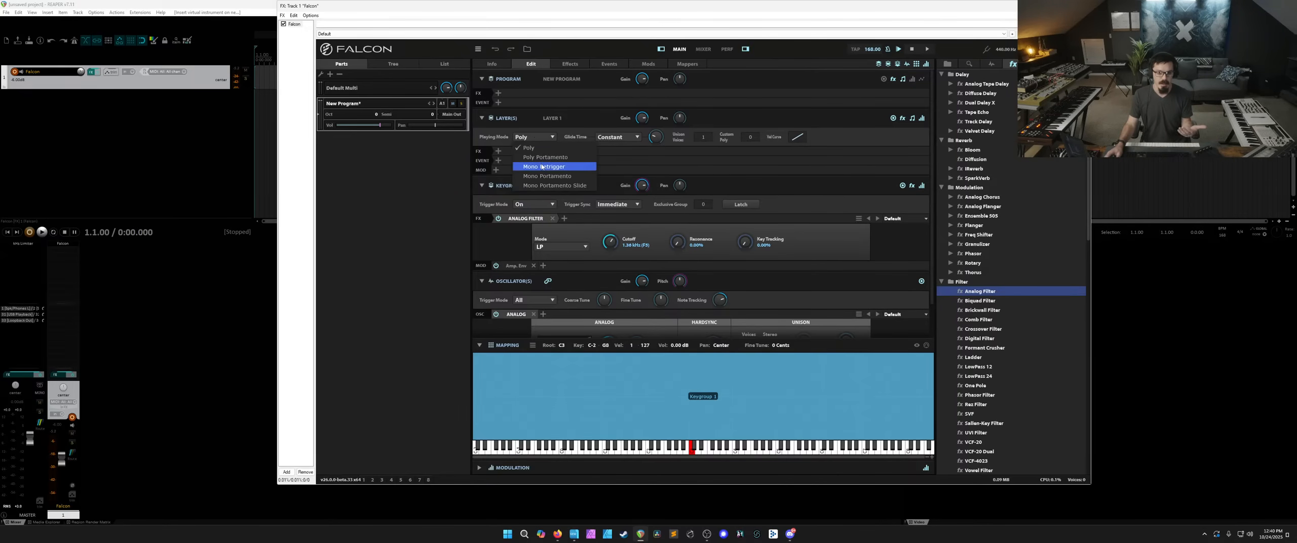
{"action": "left_click", "coordinate": [550, 135]}
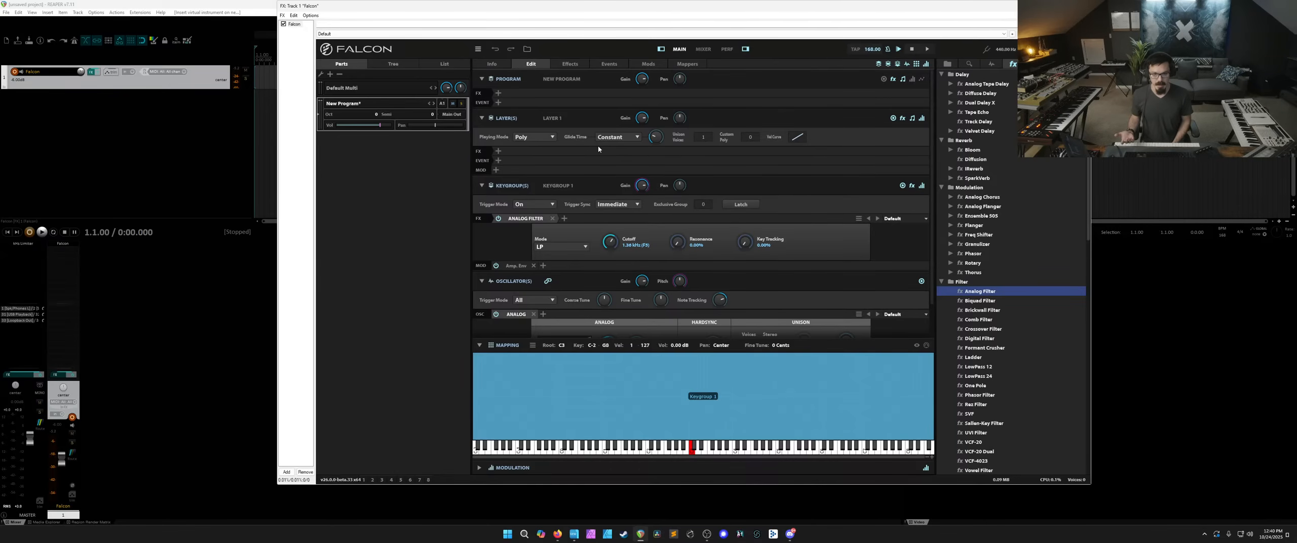
{"action": "scroll", "coordinate": [597, 147], "scroll_direction": "down", "scroll_amount": 1}
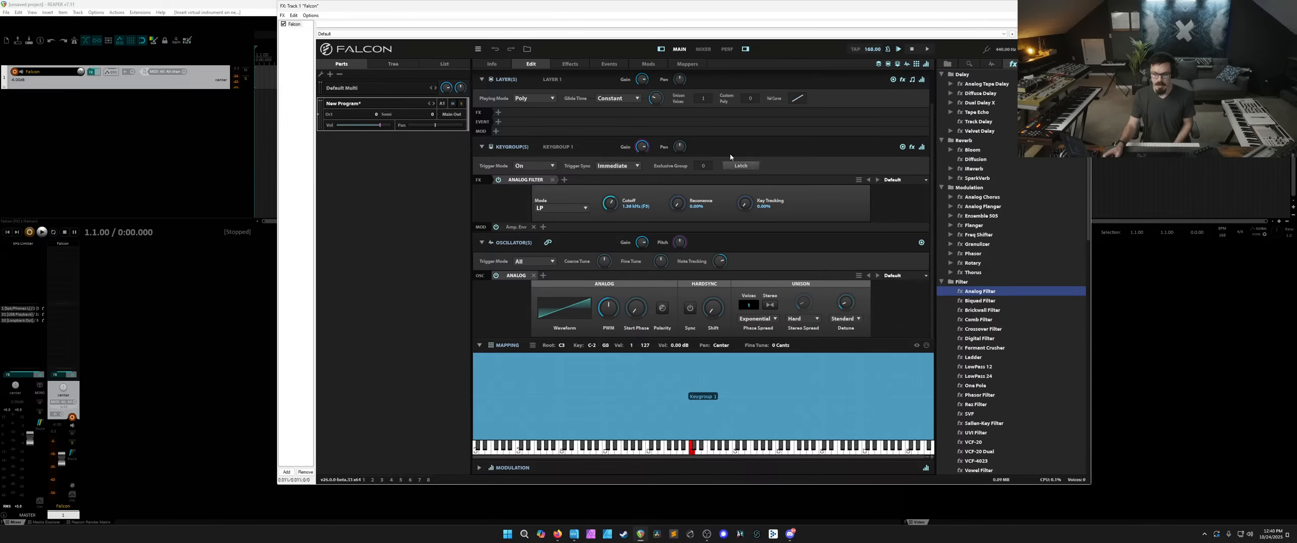
{"action": "scroll", "coordinate": [710, 202], "scroll_direction": "up", "scroll_amount": 1}
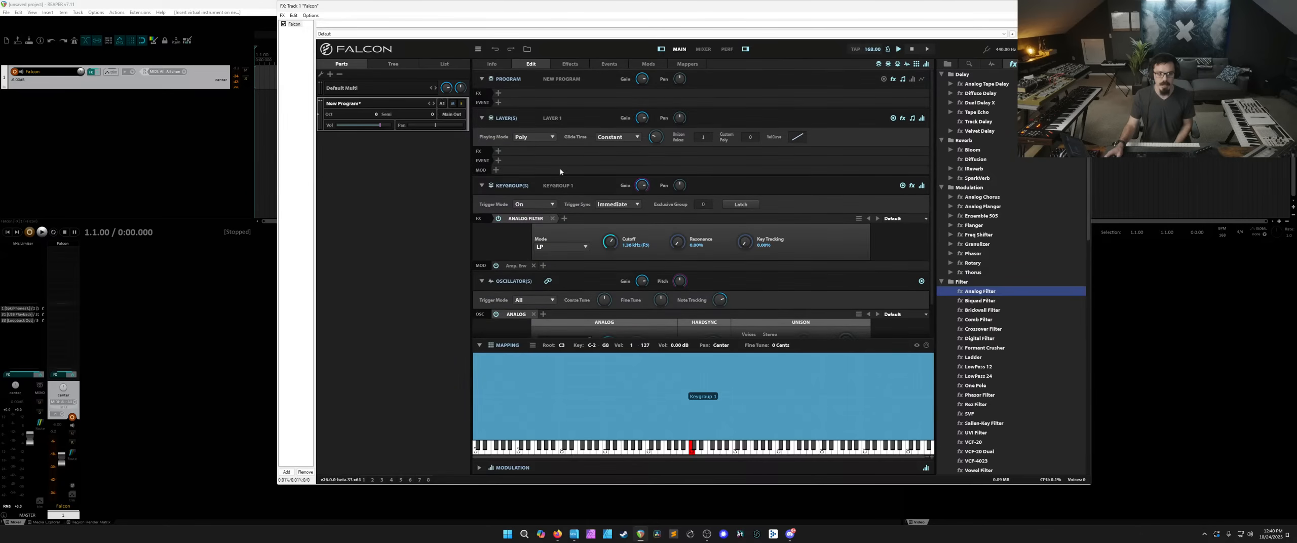
{"action": "scroll", "coordinate": [601, 170], "scroll_direction": "down", "scroll_amount": 1}
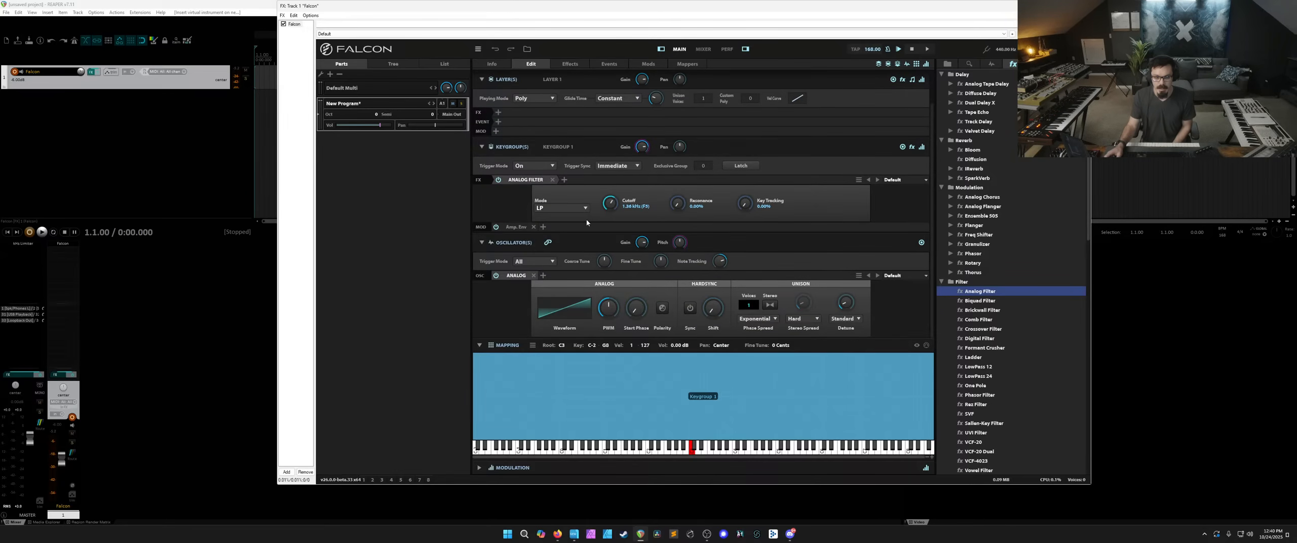
Show the part's list view and add a second keygroup to Layer 1.
{"action": "scroll", "coordinate": [585, 223], "scroll_direction": "up", "scroll_amount": 1}
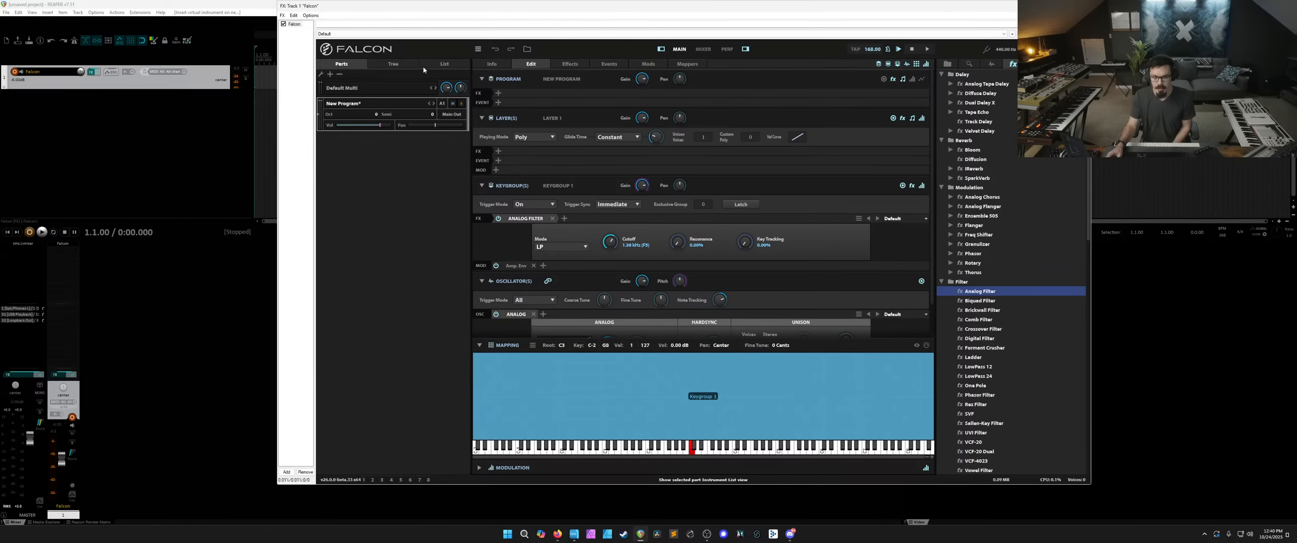
{"action": "left_click", "coordinate": [435, 65]}
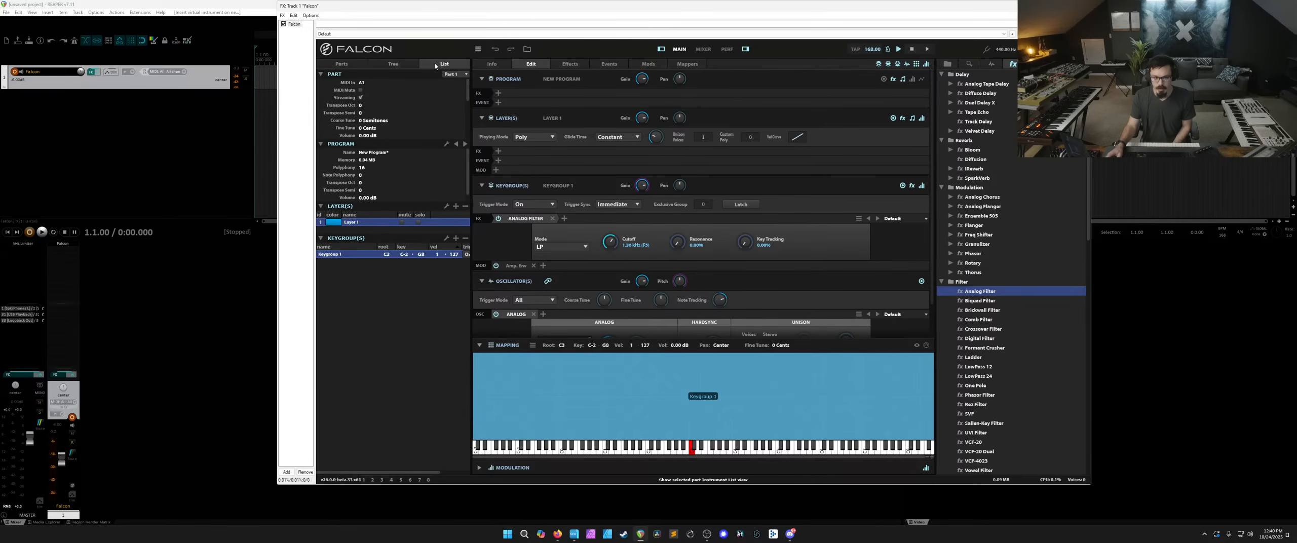
{"action": "left_click", "coordinate": [455, 237]}
Set the new keygroup's Analog oscillator waveform to Triangle and raise its coarse tuning.
{"action": "left_click", "coordinate": [584, 318]}
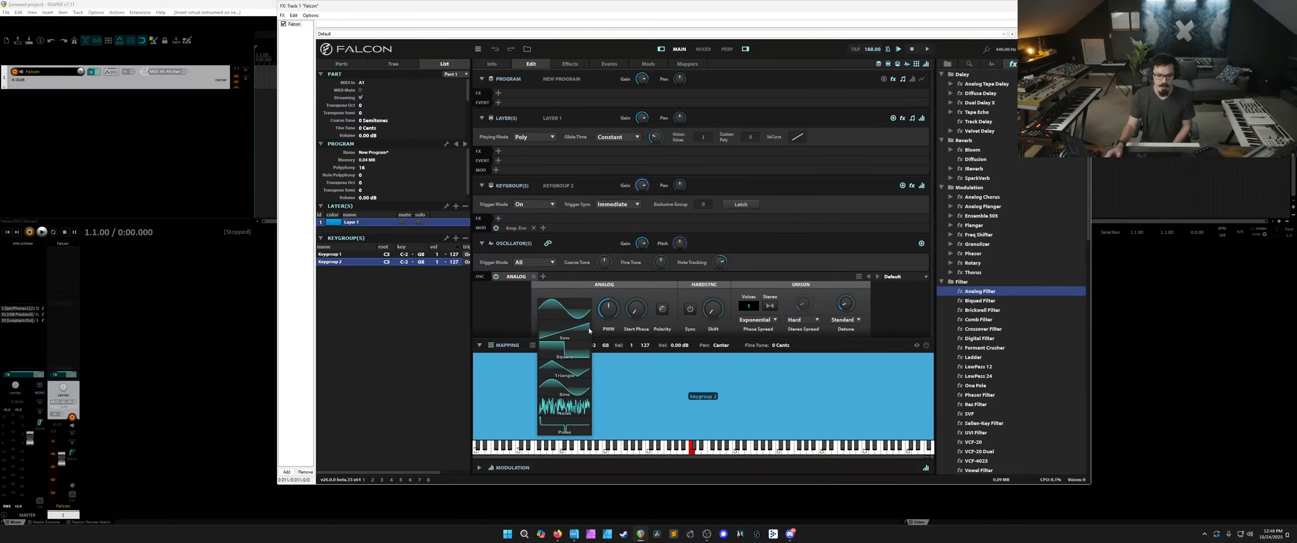
{"action": "left_click", "coordinate": [563, 378]}
{"action": "left_click_drag", "start_coordinate": [609, 266], "coordinate": [609, 236]}
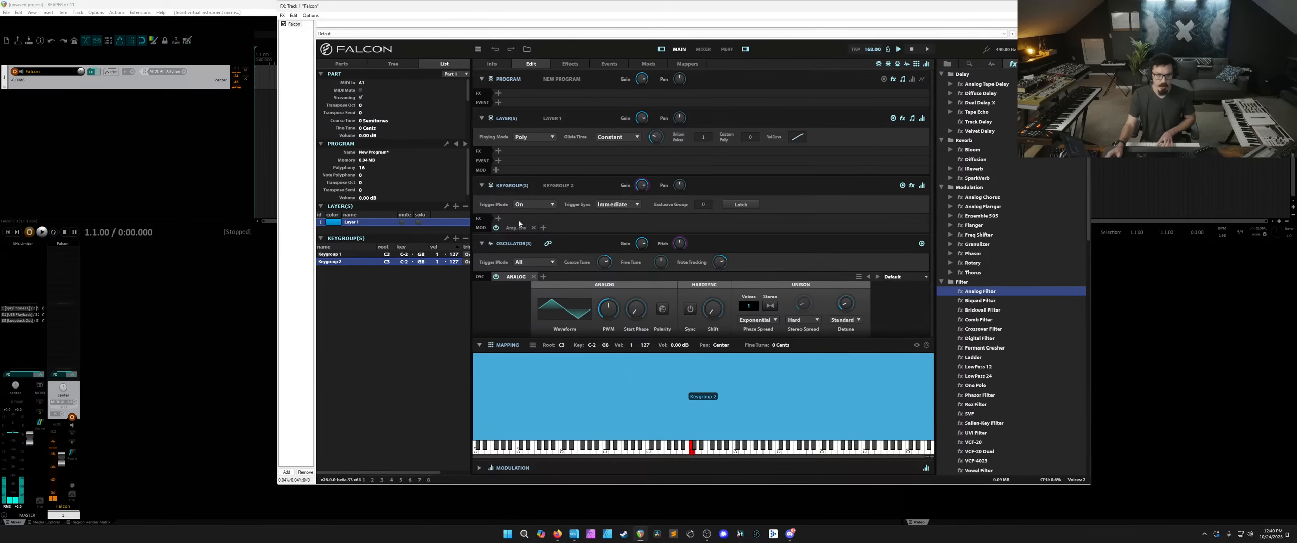
Compare the settings of Keygroup 1 and Keygroup 2, and add an Analog Filter to Keygroup 2.
{"action": "left_click", "coordinate": [373, 255]}
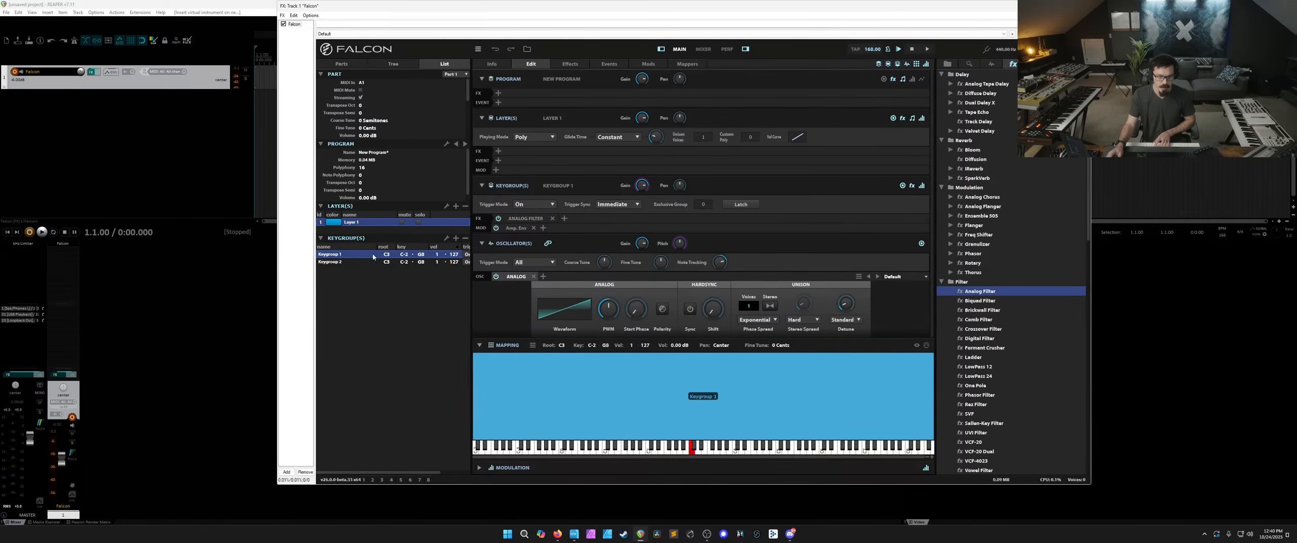
{"action": "left_click", "coordinate": [373, 262]}
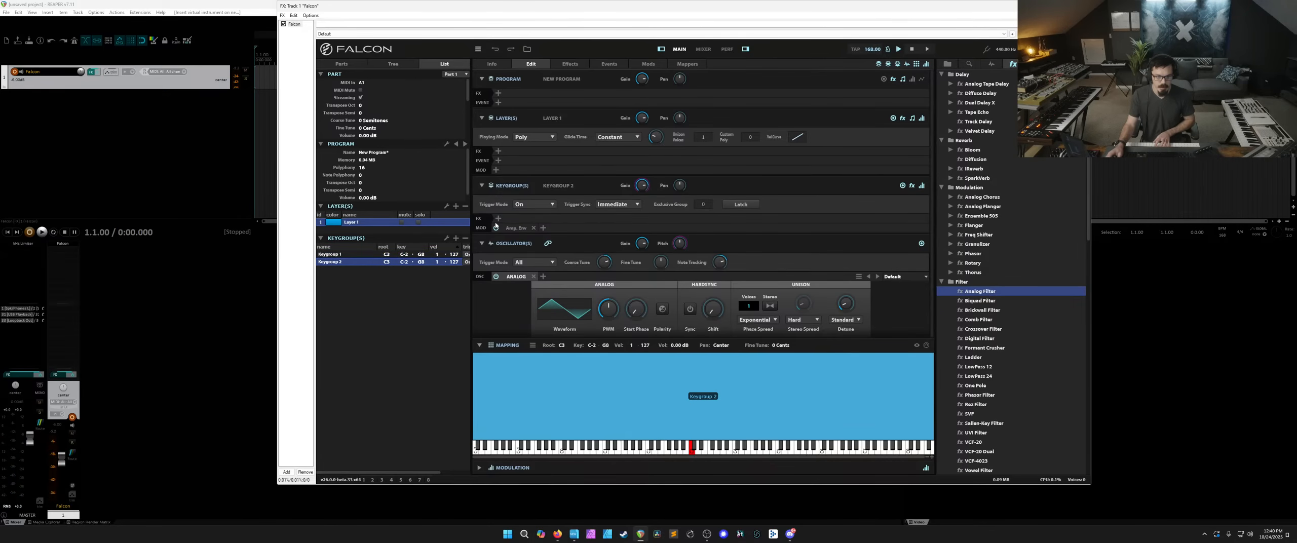
{"action": "left_click", "coordinate": [337, 254]}
{"action": "left_click", "coordinate": [337, 262]}
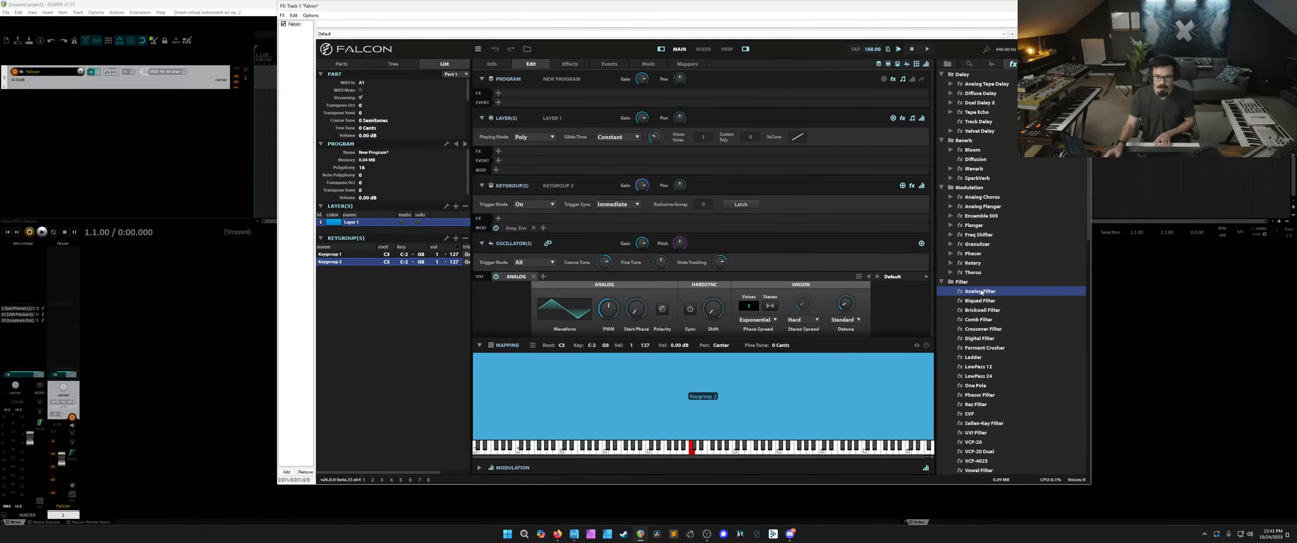
{"action": "left_click_drag", "start_coordinate": [981, 292], "coordinate": [507, 219]}
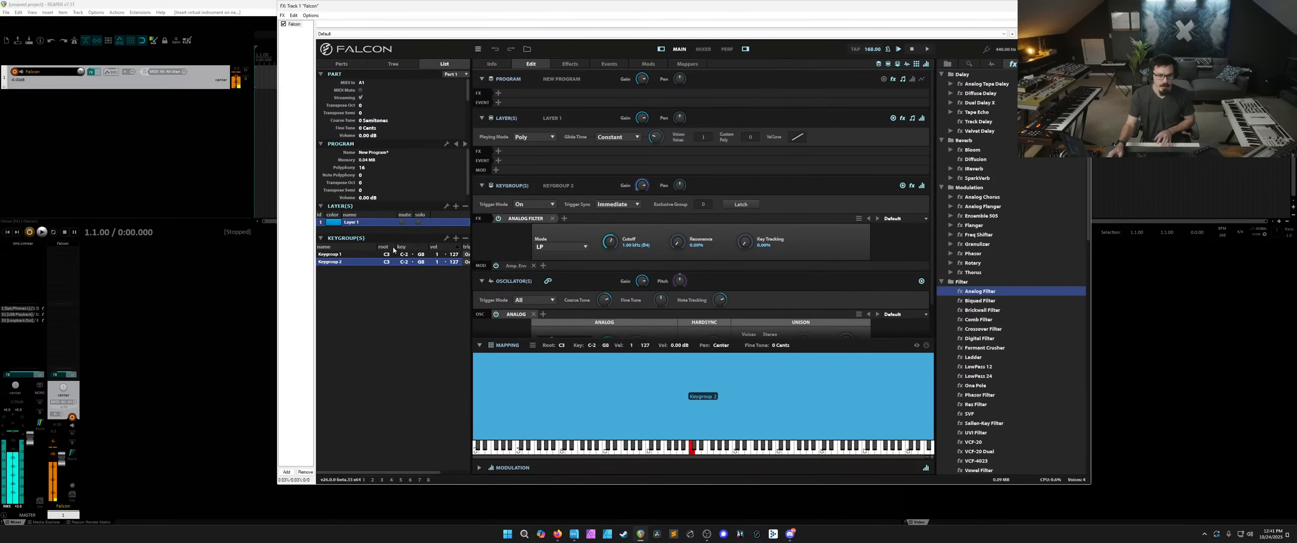
Modulate the filter cutoff of both keygroups together with a new layer-level LFO.
{"action": "left_click", "coordinate": [378, 256], "text": "shift"}
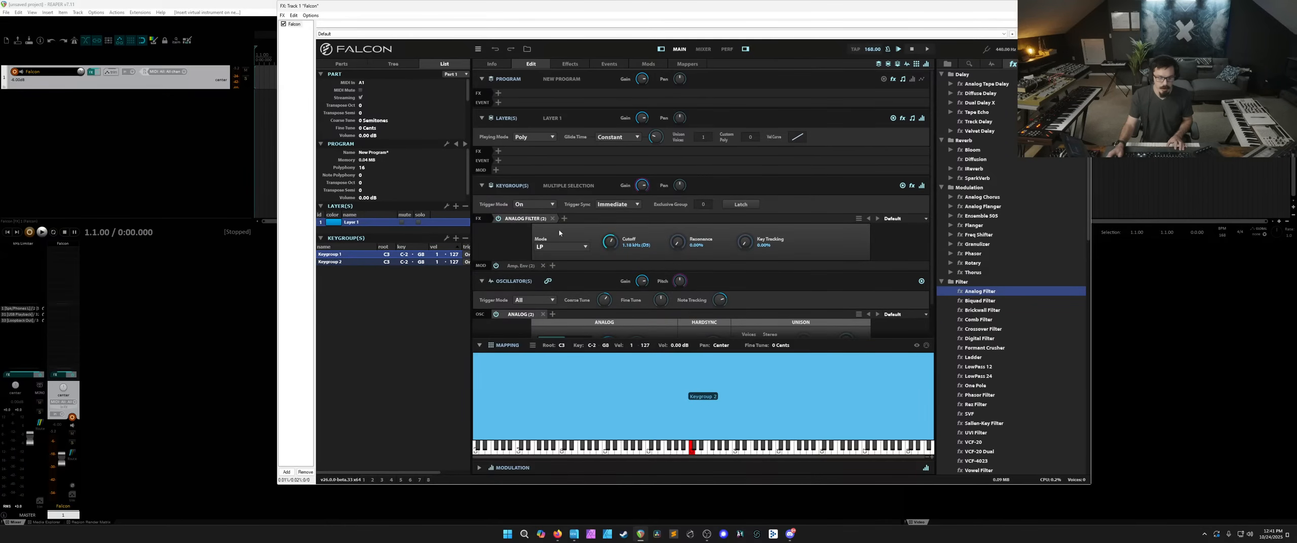
{"action": "right_click", "coordinate": [614, 244]}
{"action": "mouse_move", "coordinate": [658, 244]}
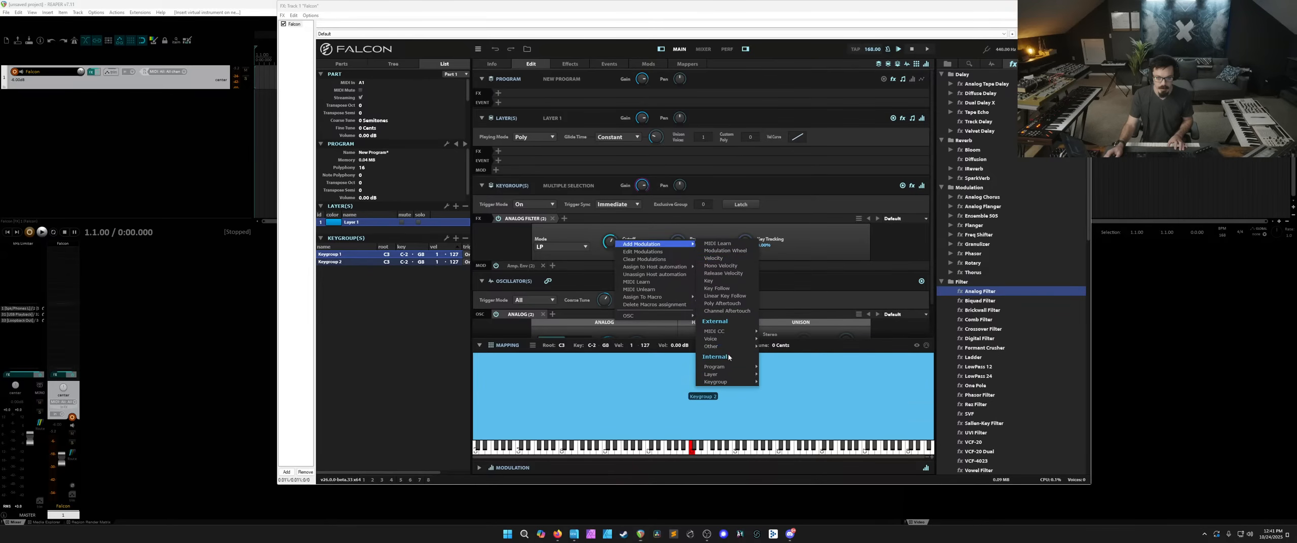
{"action": "mouse_move", "coordinate": [715, 374]}
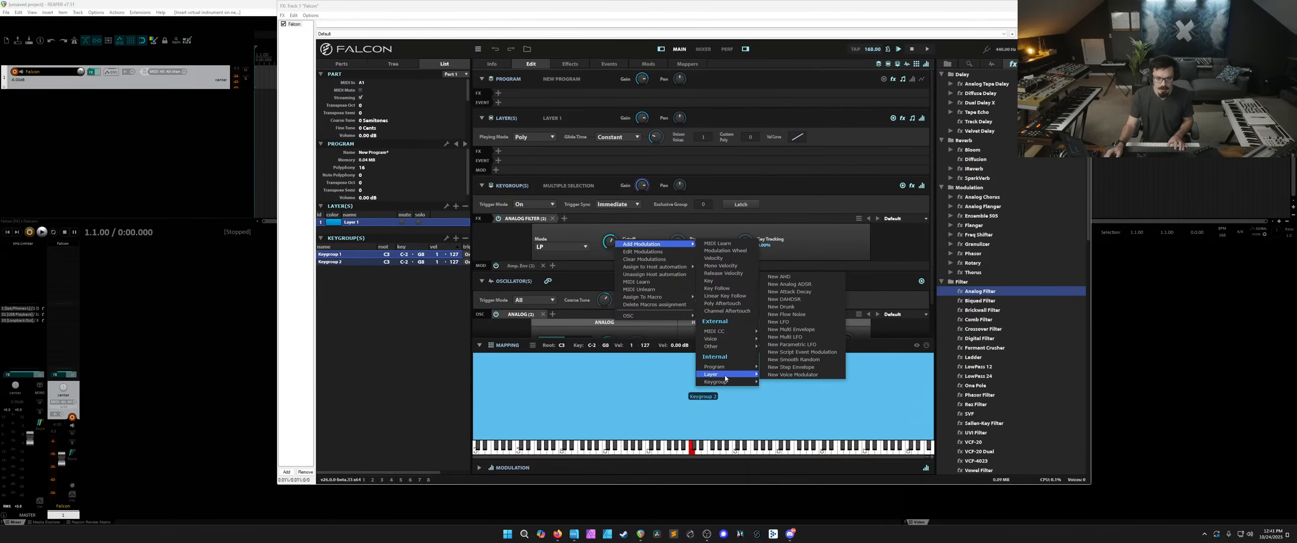
{"action": "left_click", "coordinate": [778, 322]}
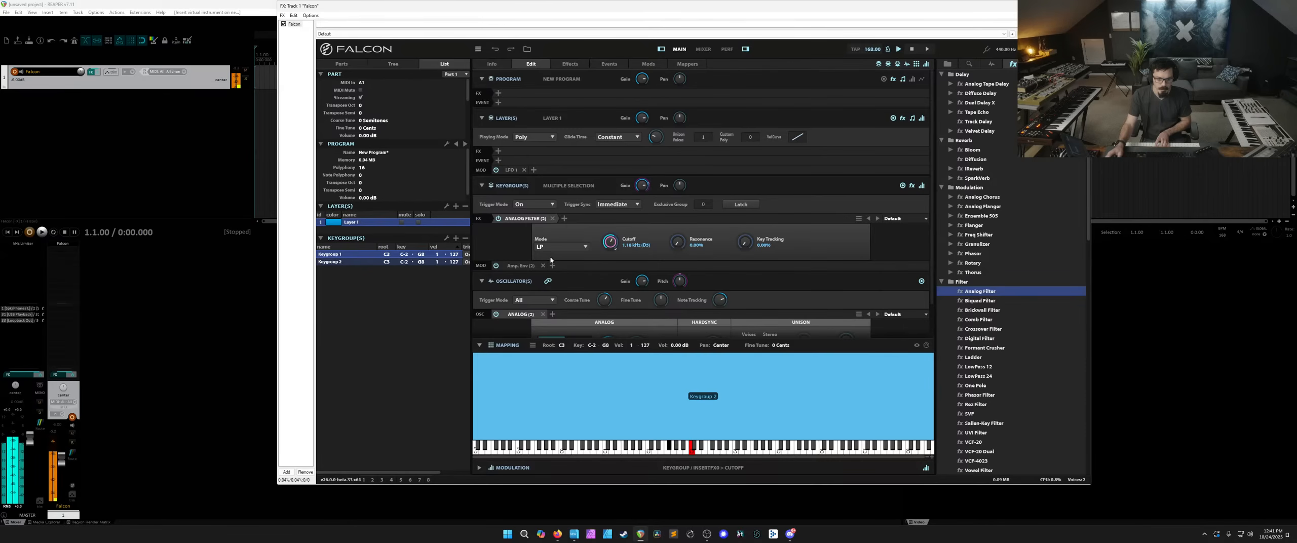
Set the waveform of Keygroup 1's Analog oscillator to Sine.
{"action": "scroll", "coordinate": [556, 283], "scroll_direction": "down", "scroll_amount": 1}
{"action": "left_click", "coordinate": [368, 255]}
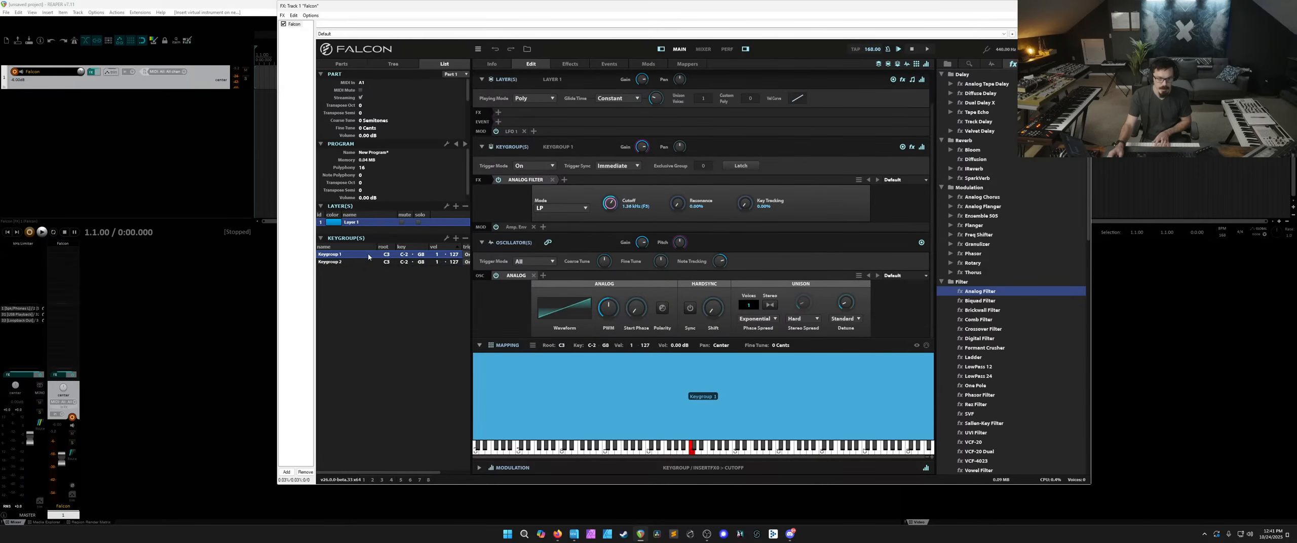
{"action": "left_click", "coordinate": [579, 319]}
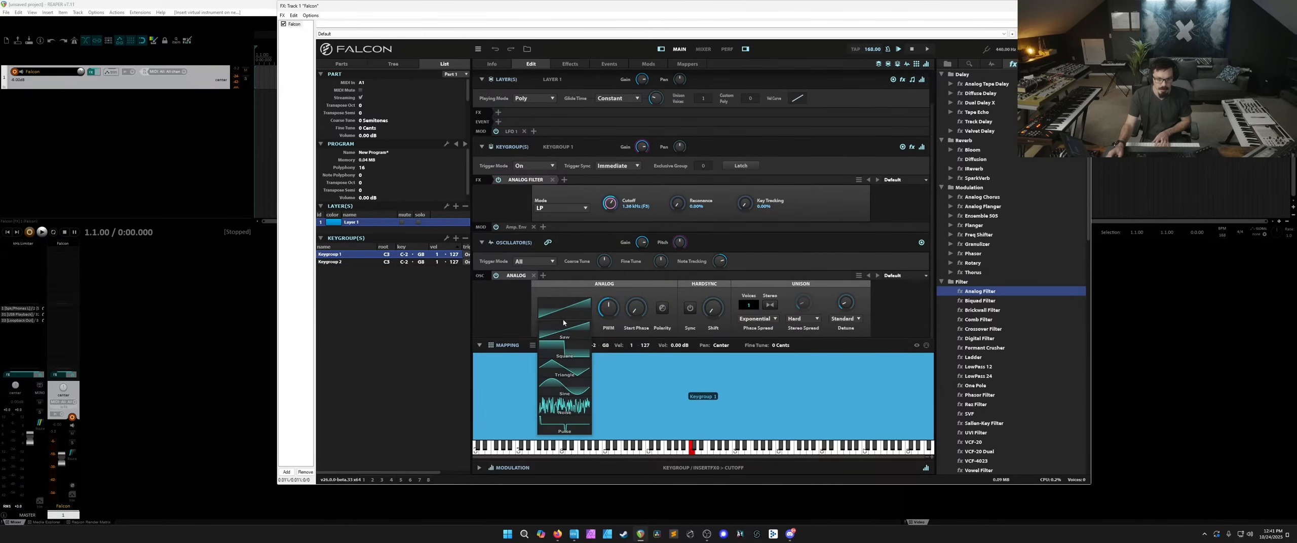
{"action": "left_click", "coordinate": [565, 387]}
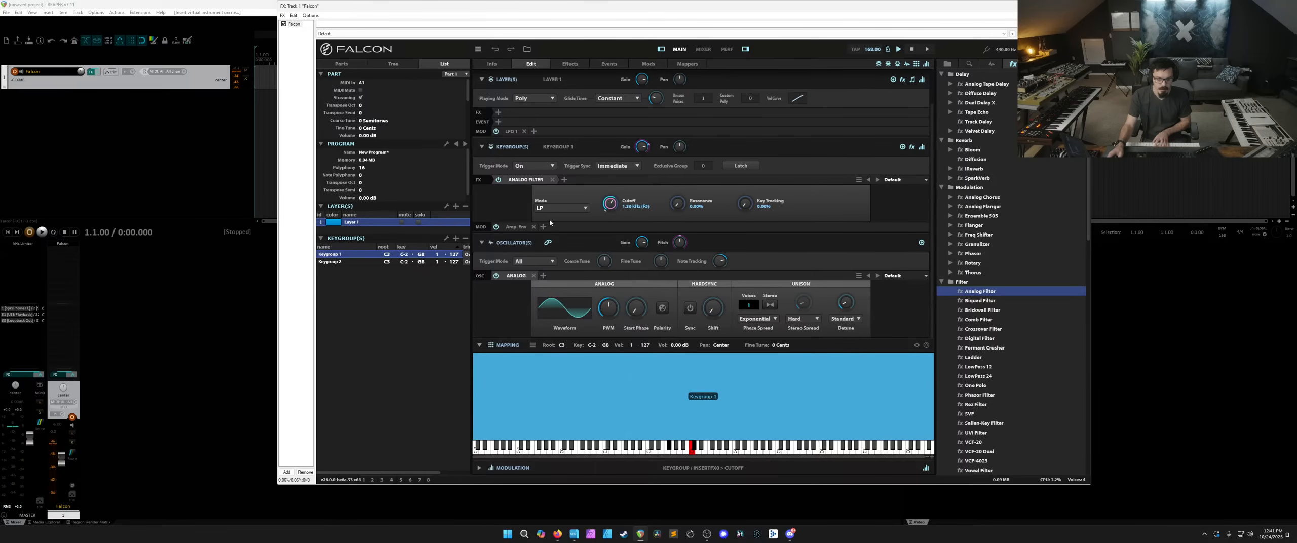
Check Keygroup 2's filter and remove the shared LFO modulator from the layer.
{"action": "scroll", "coordinate": [549, 218], "scroll_direction": "up", "scroll_amount": 2}
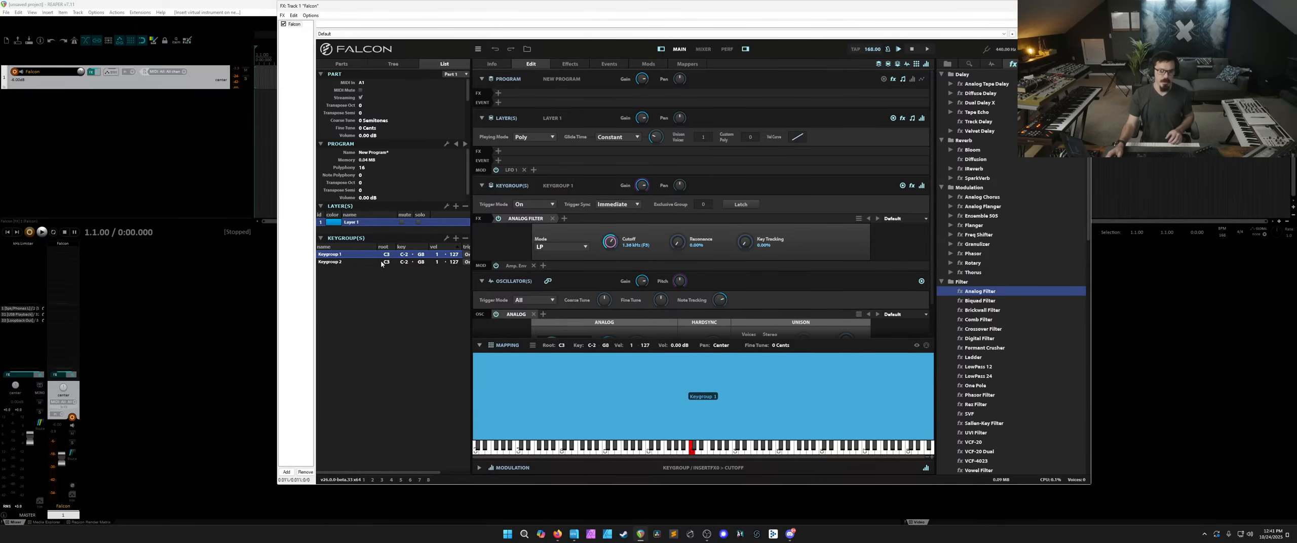
{"action": "left_click", "coordinate": [364, 261]}
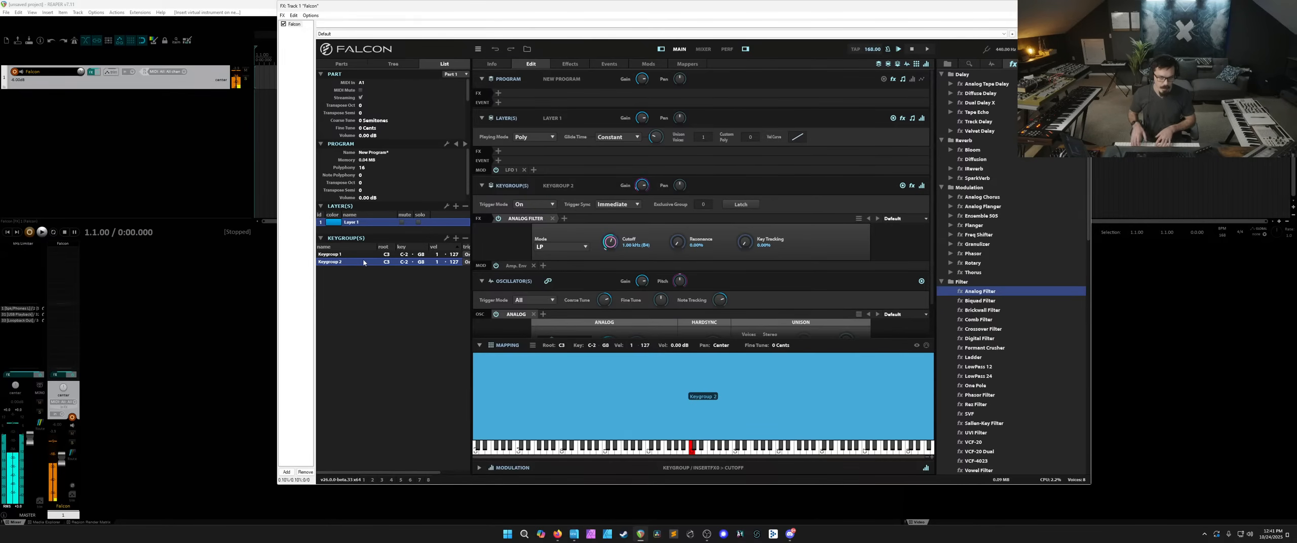
{"action": "left_click", "coordinate": [524, 175]}
{"action": "left_click", "coordinate": [524, 169]}
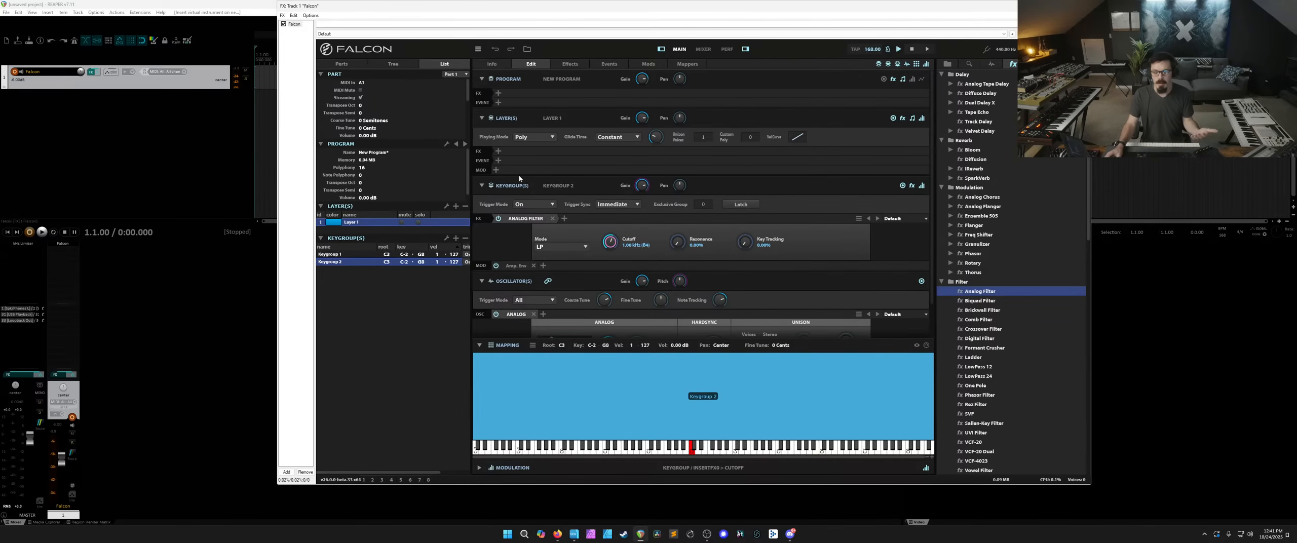
Modulate Keygroup 2's filter cutoff with a new keygroup-level LFO and show the LFO's settings.
{"action": "scroll", "coordinate": [591, 217], "scroll_direction": "down", "scroll_amount": 1}
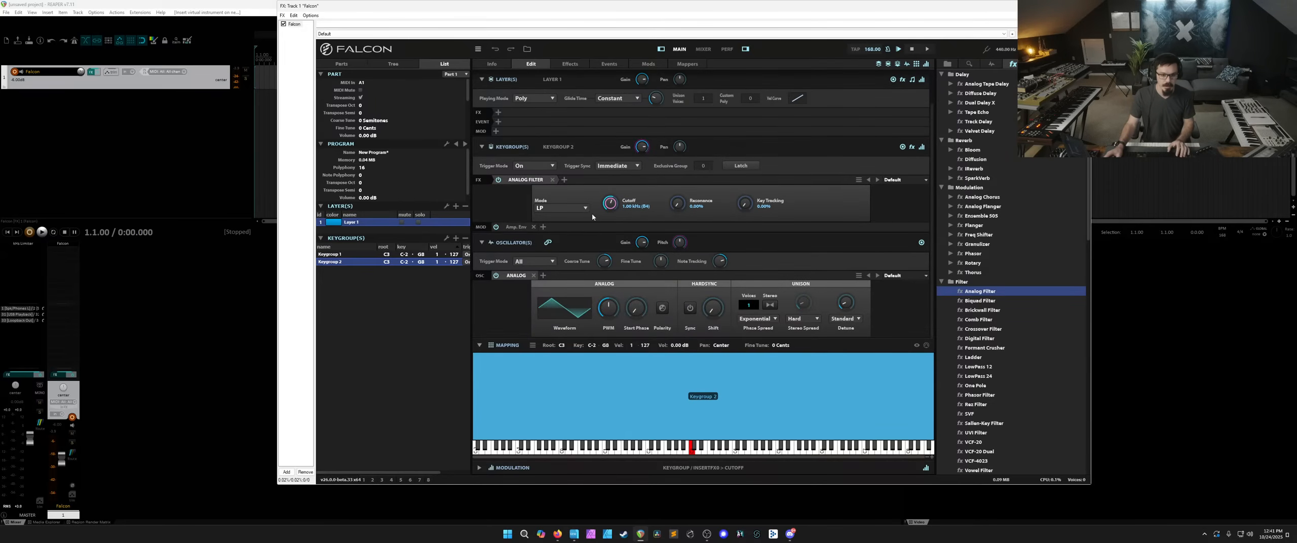
{"action": "right_click", "coordinate": [611, 203]}
{"action": "mouse_move", "coordinate": [638, 205]}
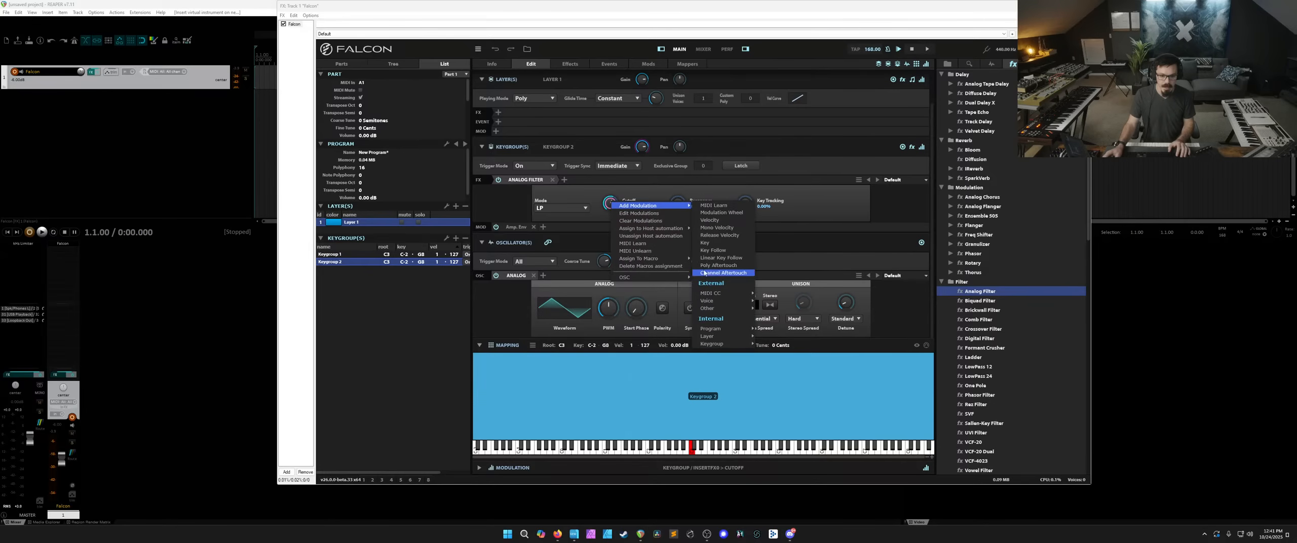
{"action": "mouse_move", "coordinate": [747, 344]}
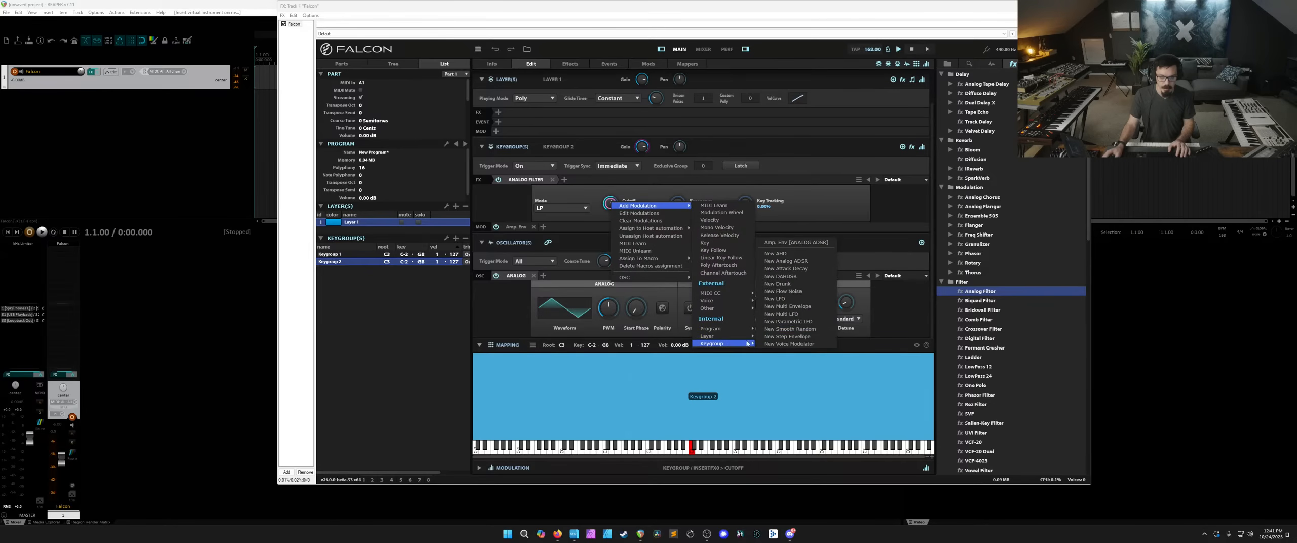
{"action": "left_click", "coordinate": [775, 298]}
{"action": "left_click", "coordinate": [557, 226]}
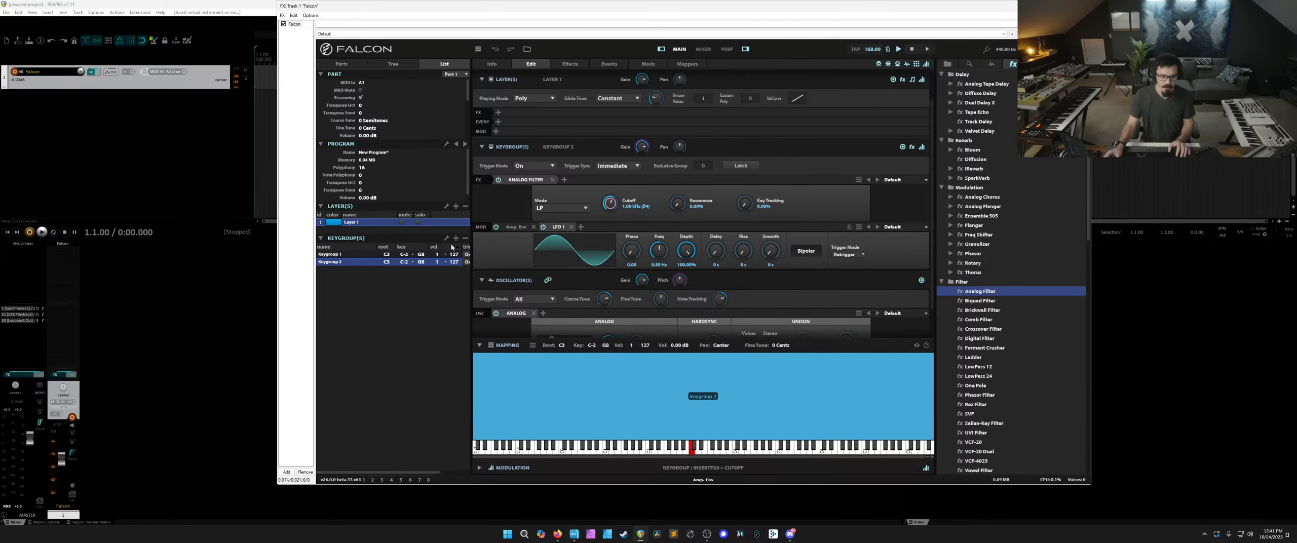
Sort the keygroups by name and modulate Keygroup 1's filter cutoff with its own new keygroup-level LFO.
{"action": "left_click", "coordinate": [374, 247]}
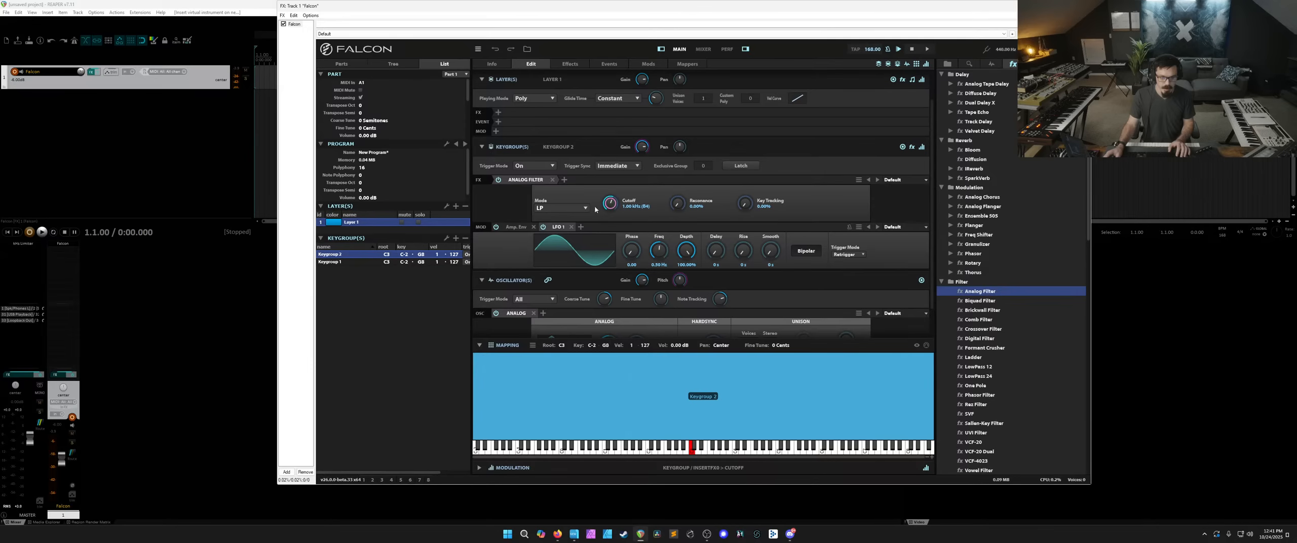
{"action": "left_click", "coordinate": [339, 257]}
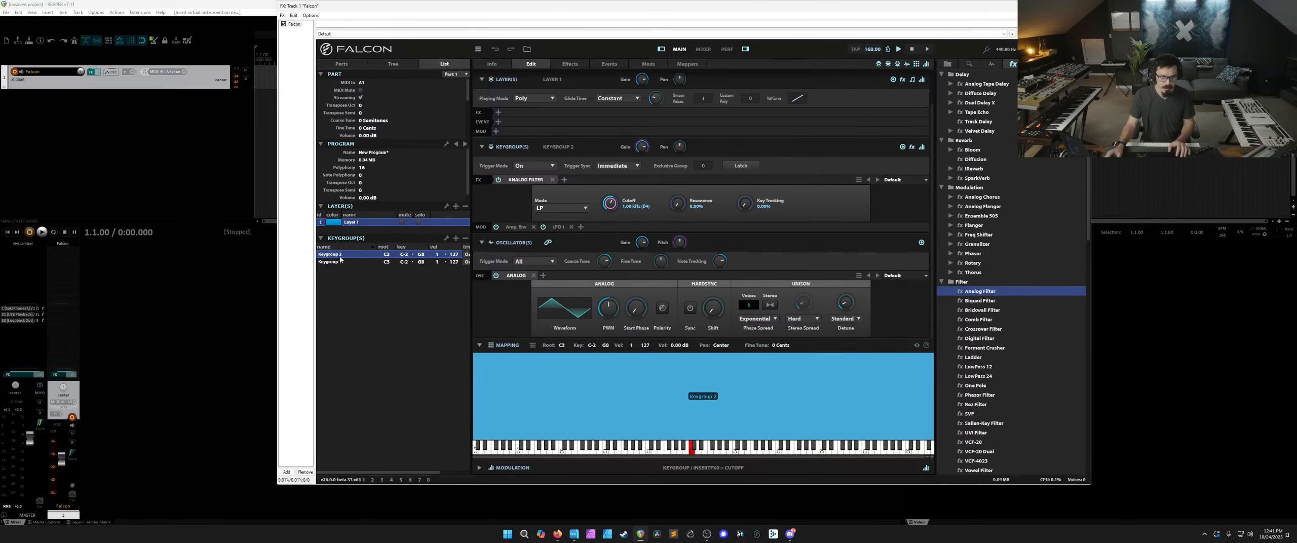
{"action": "left_click", "coordinate": [344, 265]}
{"action": "right_click", "coordinate": [611, 203]}
{"action": "mouse_move", "coordinate": [639, 206]}
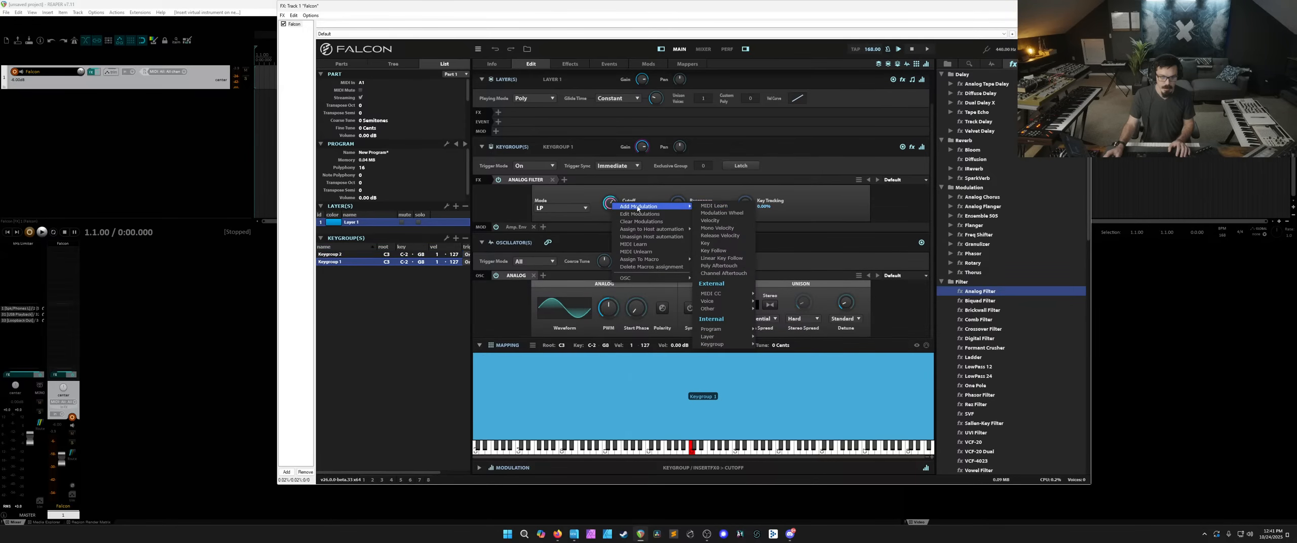
{"action": "mouse_move", "coordinate": [719, 330]}
{"action": "left_click", "coordinate": [790, 299]}
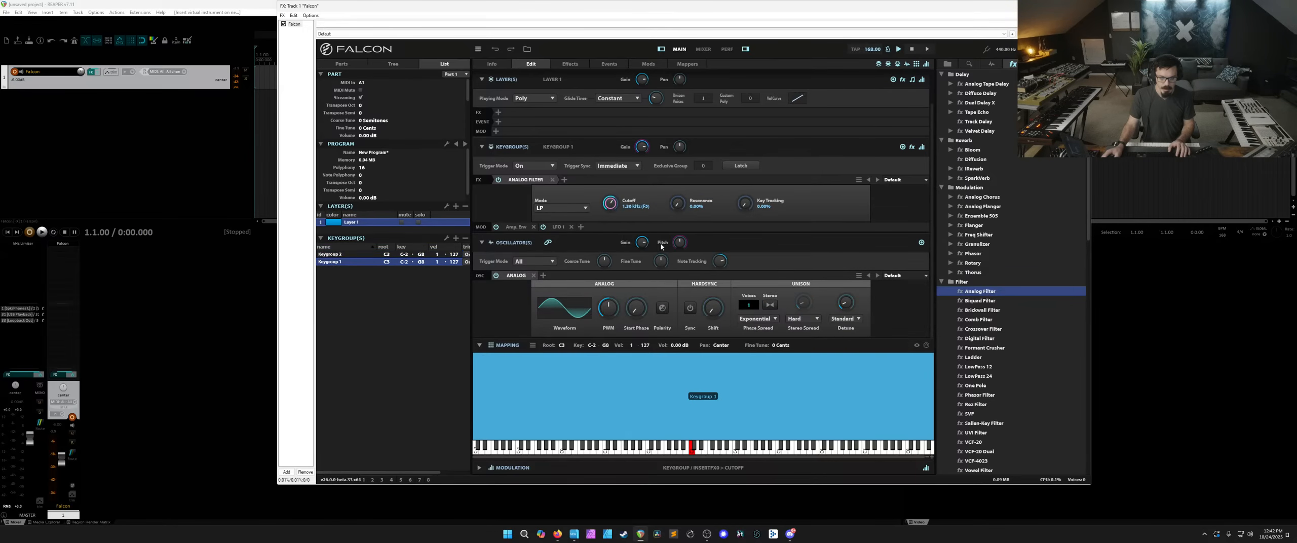
Reduce the depth of Keygroup 1's LFO and adjust its frequency.
{"action": "left_click", "coordinate": [559, 226]}
{"action": "left_click_drag", "start_coordinate": [686, 250], "coordinate": [685, 293]}
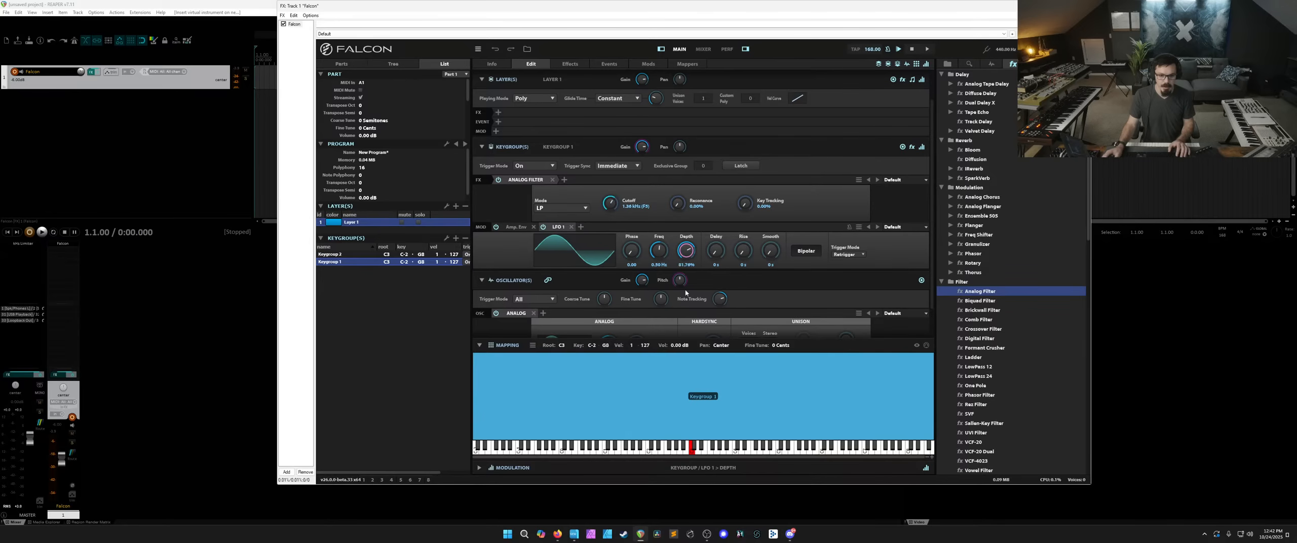
{"action": "left_click_drag", "start_coordinate": [661, 256], "coordinate": [660, 291]}
Lower the depth of Keygroup 2's LFO to about 34% and add a delay to it.
{"action": "left_click", "coordinate": [370, 255]}
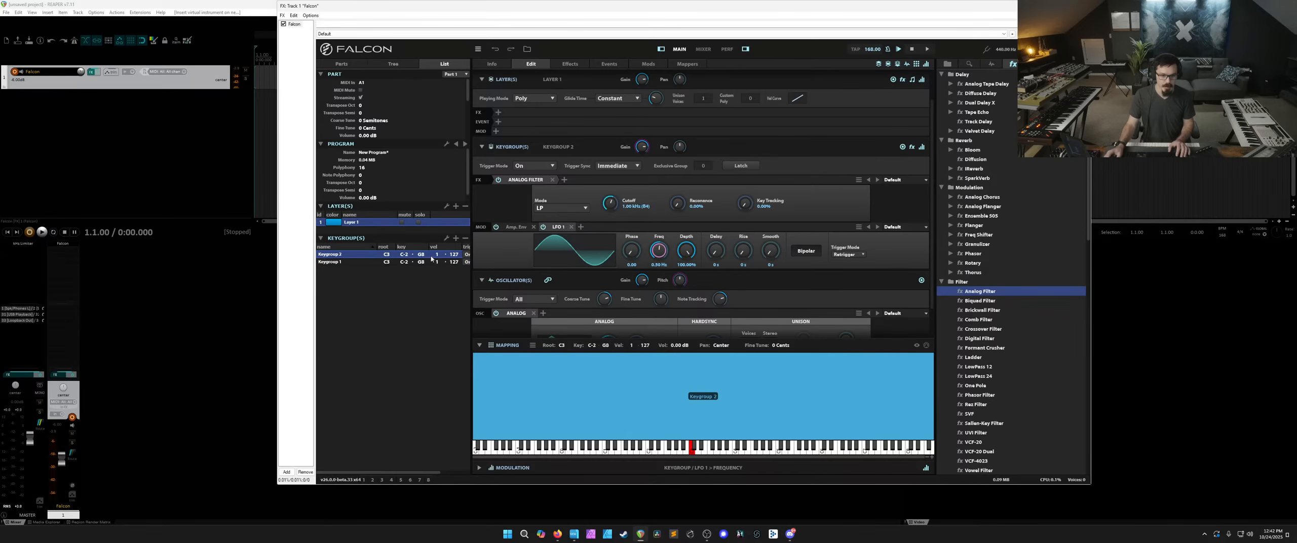
{"action": "left_click_drag", "start_coordinate": [686, 251], "coordinate": [717, 242]}
{"action": "left_click_drag", "start_coordinate": [715, 198], "coordinate": [710, 260]}
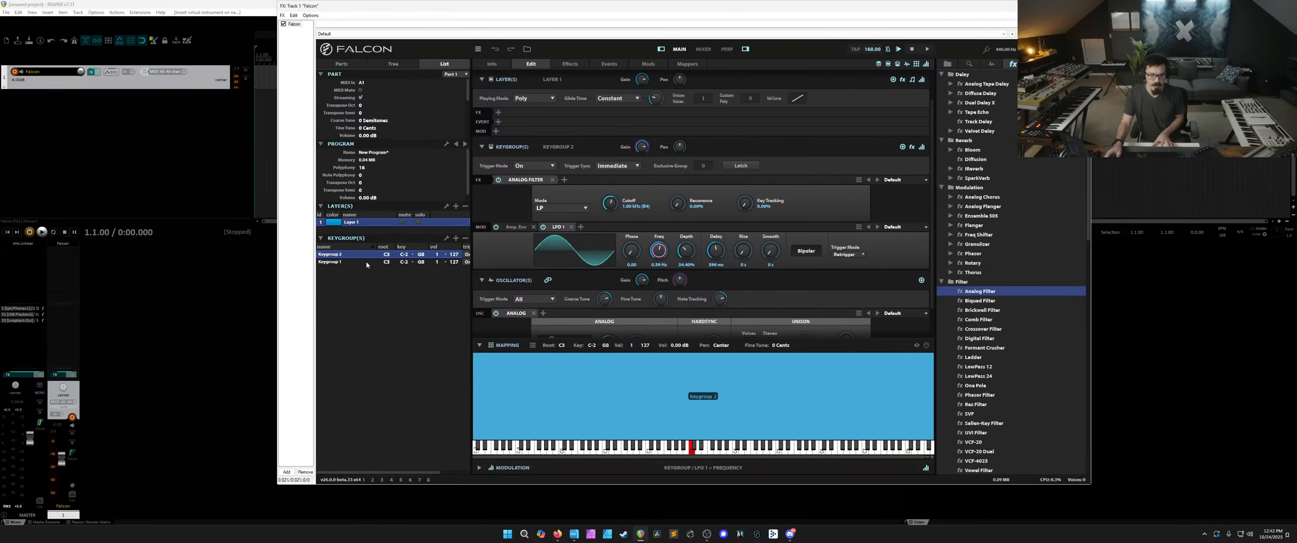
Review the modulation and macro assignment options for Keygroup 1's filter cutoff without assigning anything.
{"action": "left_click", "coordinate": [353, 262]}
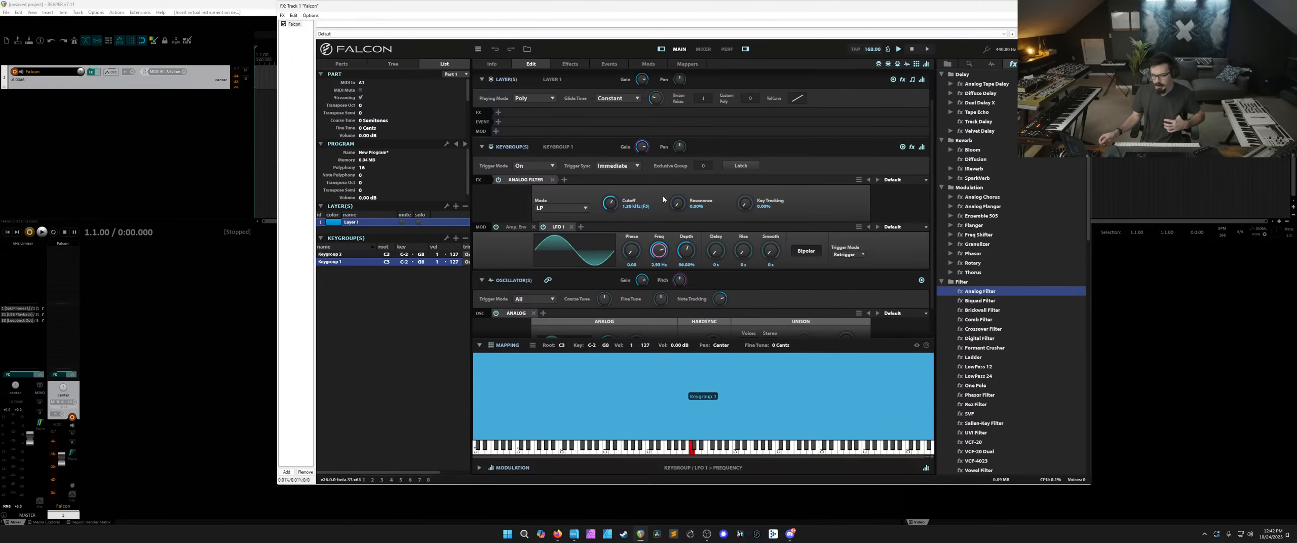
{"action": "right_click", "coordinate": [617, 202]}
{"action": "mouse_move", "coordinate": [648, 260]}
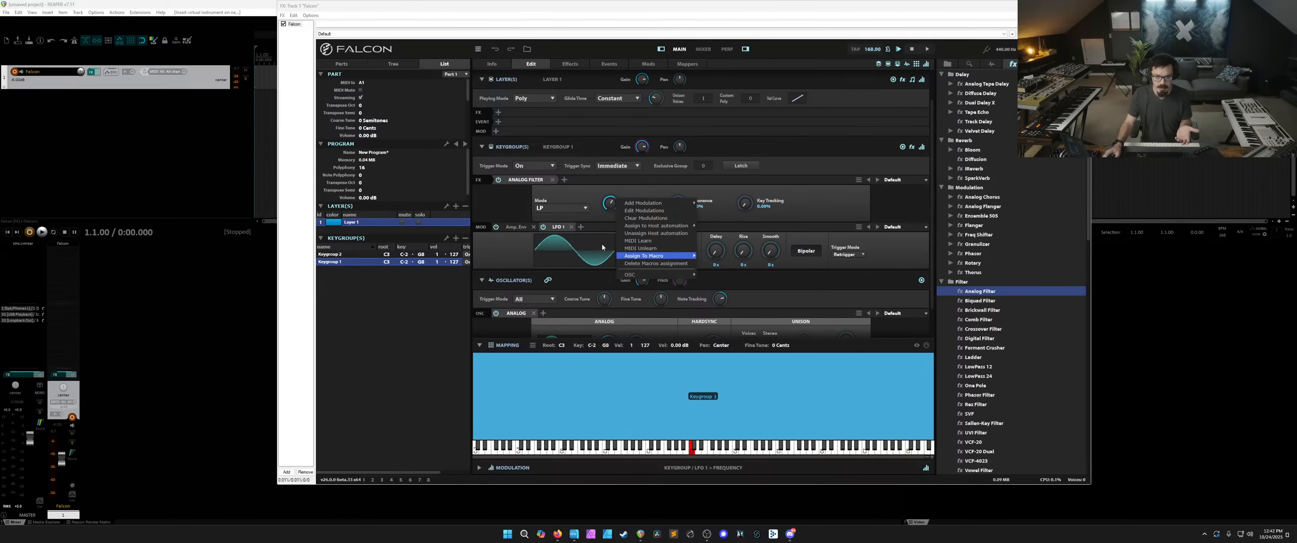
{"action": "left_click", "coordinate": [593, 223]}
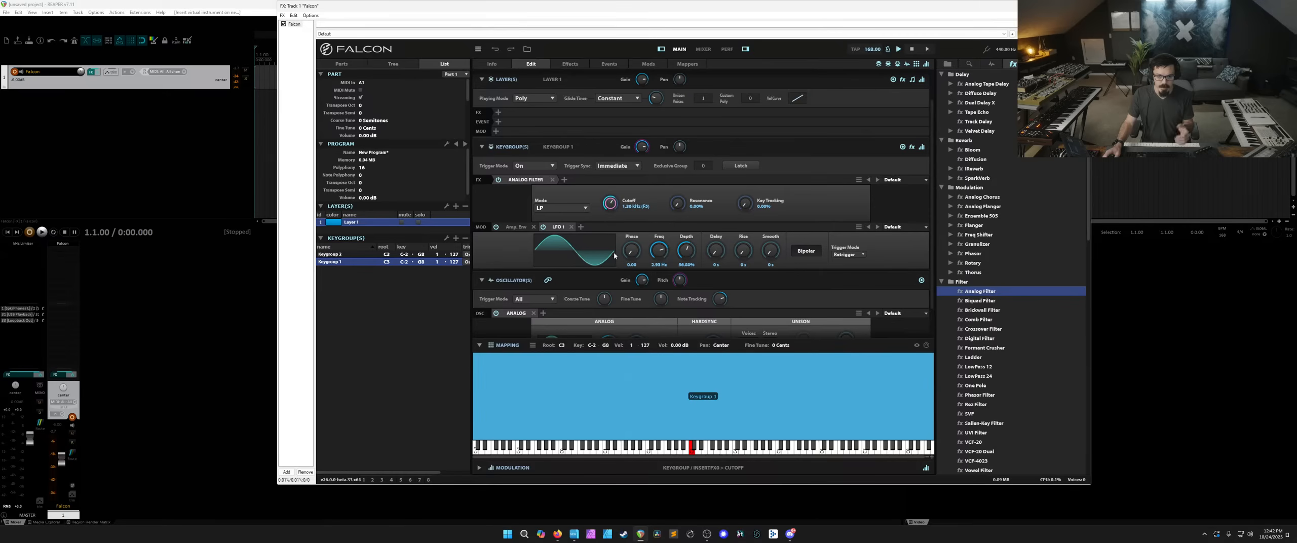
Enable hard sync on Keygroup 1's Analog oscillator and assign its Shift to a new macro.
{"action": "scroll", "coordinate": [602, 253], "scroll_direction": "down", "scroll_amount": 1}
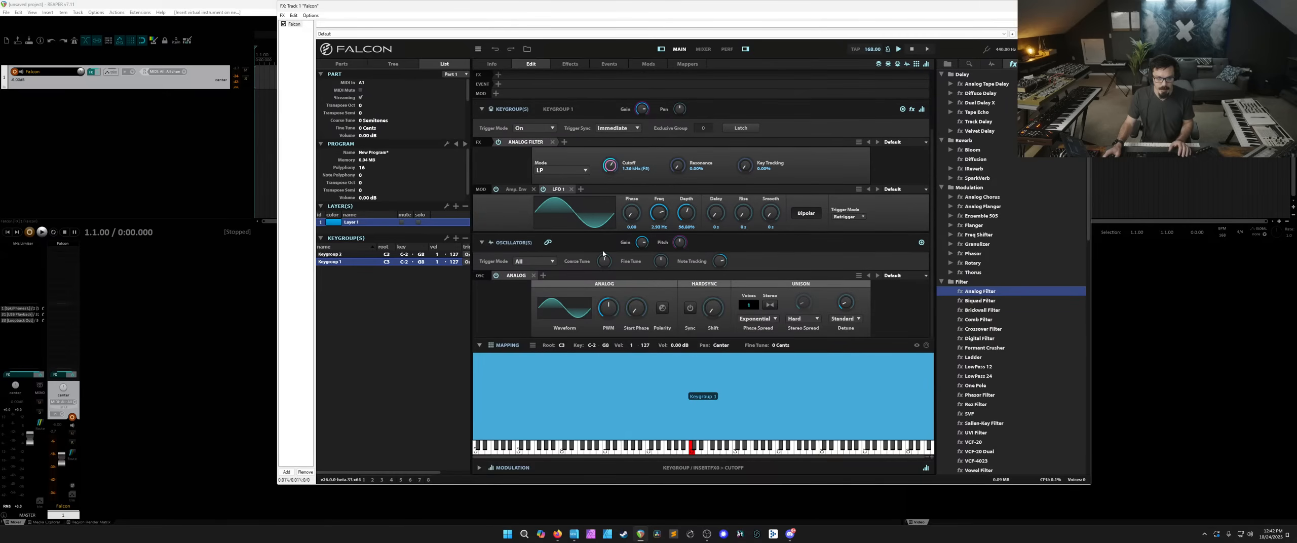
{"action": "left_click", "coordinate": [689, 307]}
{"action": "right_click", "coordinate": [712, 308]}
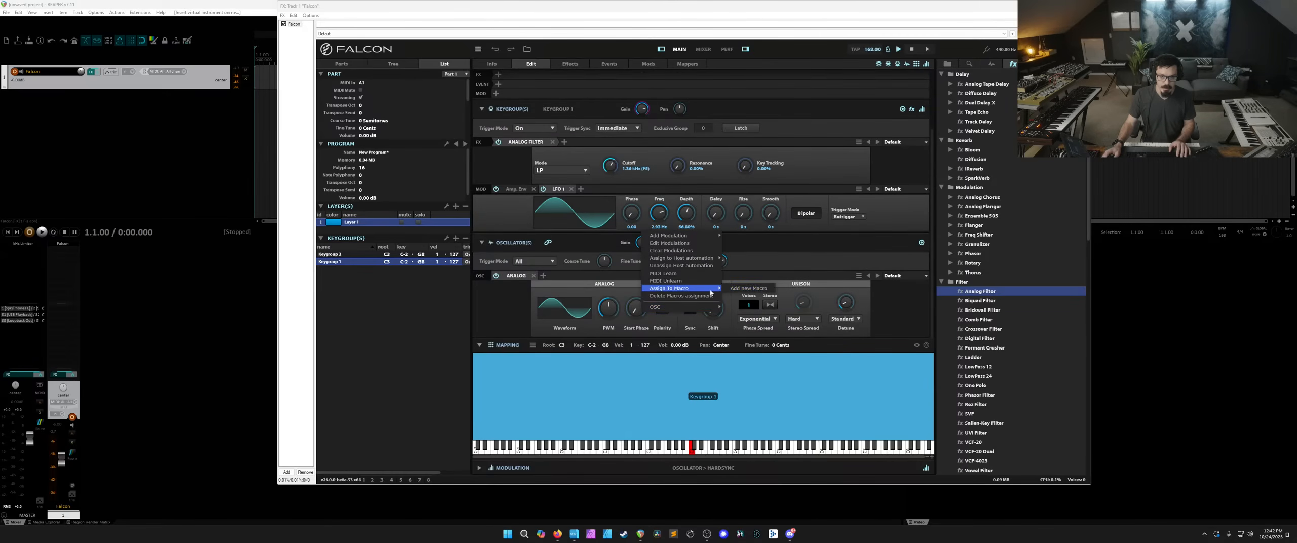
{"action": "left_click", "coordinate": [739, 294]}
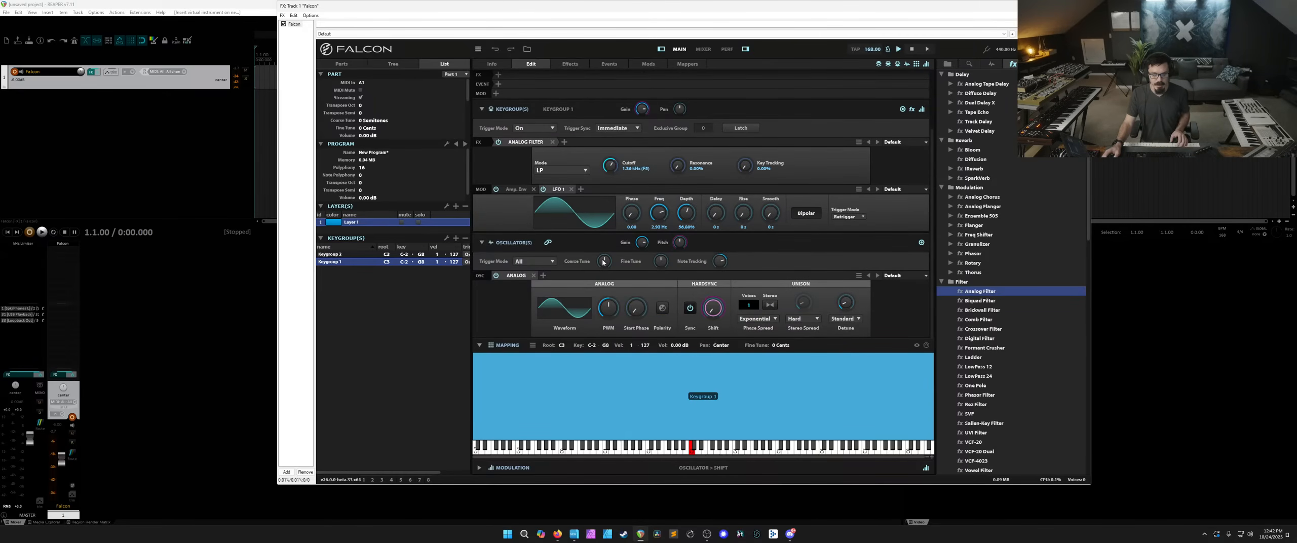
Show Macro 1 among the program's modulators and try out its value.
{"action": "mouse_move", "coordinate": [724, 318]}
{"action": "left_click", "coordinate": [404, 65]}
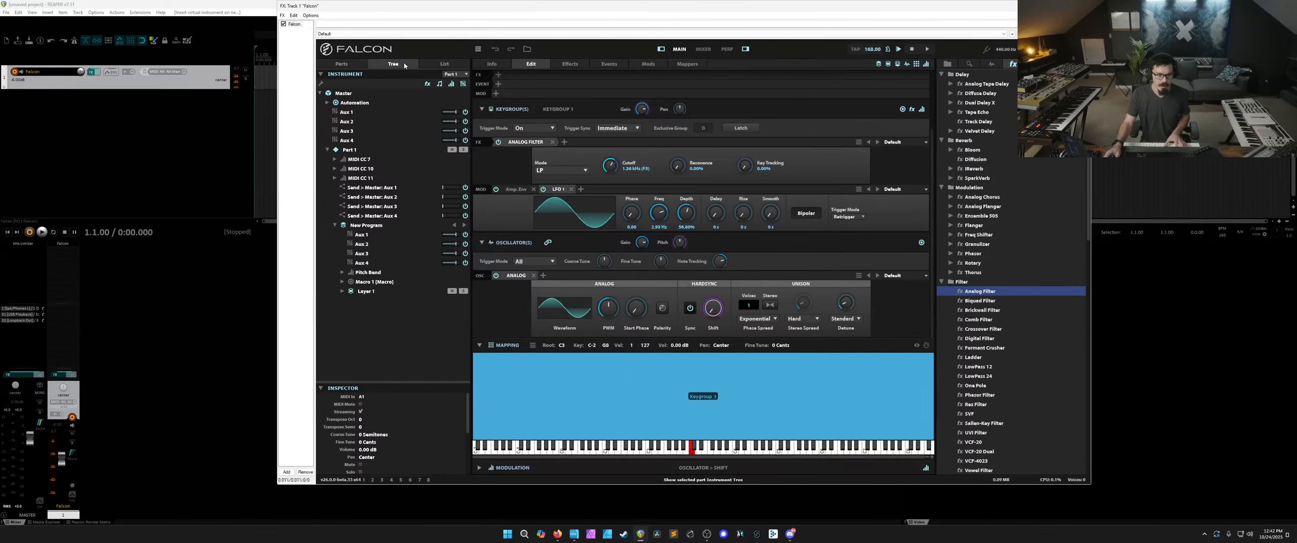
{"action": "left_click", "coordinate": [369, 226]}
{"action": "left_click", "coordinate": [373, 282]}
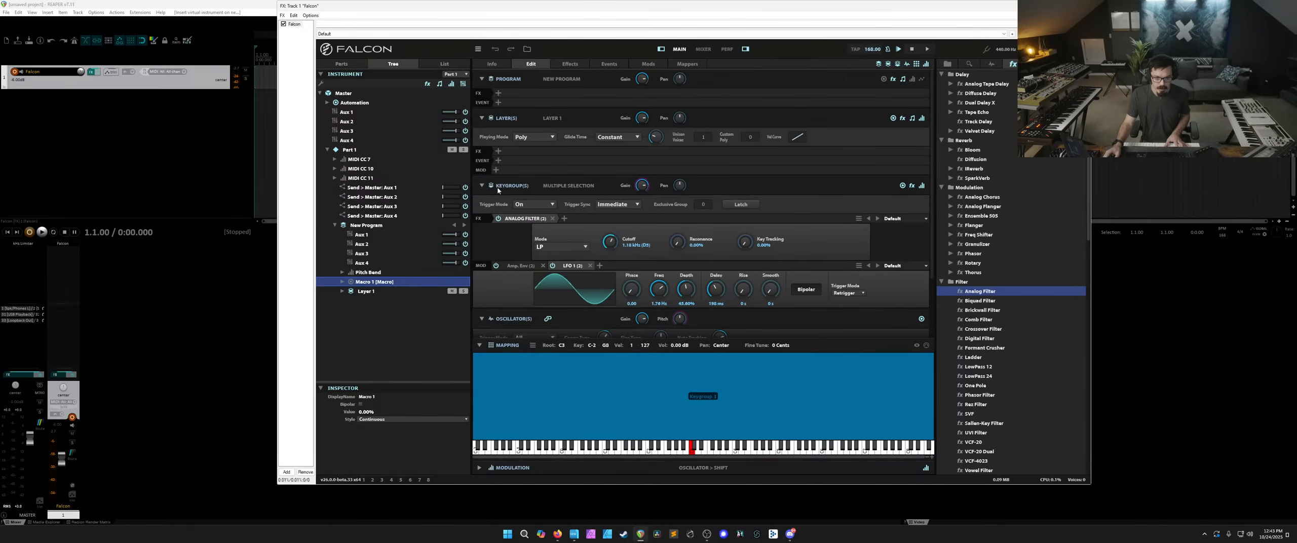
{"action": "left_click", "coordinate": [884, 79]}
{"action": "left_click", "coordinate": [912, 79]}
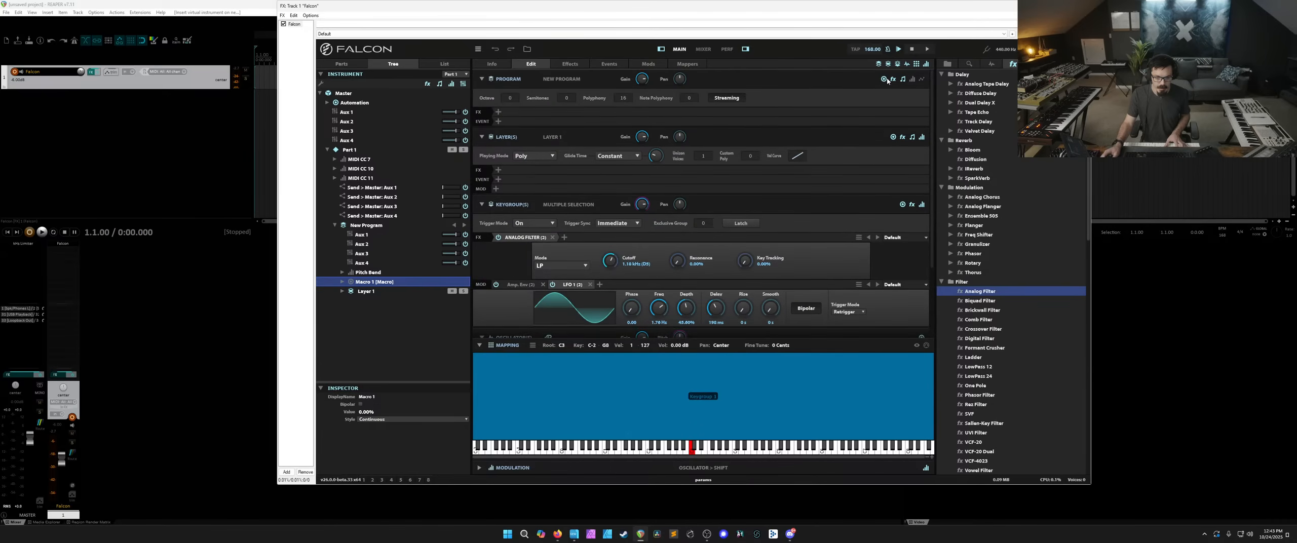
{"action": "left_click", "coordinate": [895, 80]}
{"action": "left_click", "coordinate": [912, 79]}
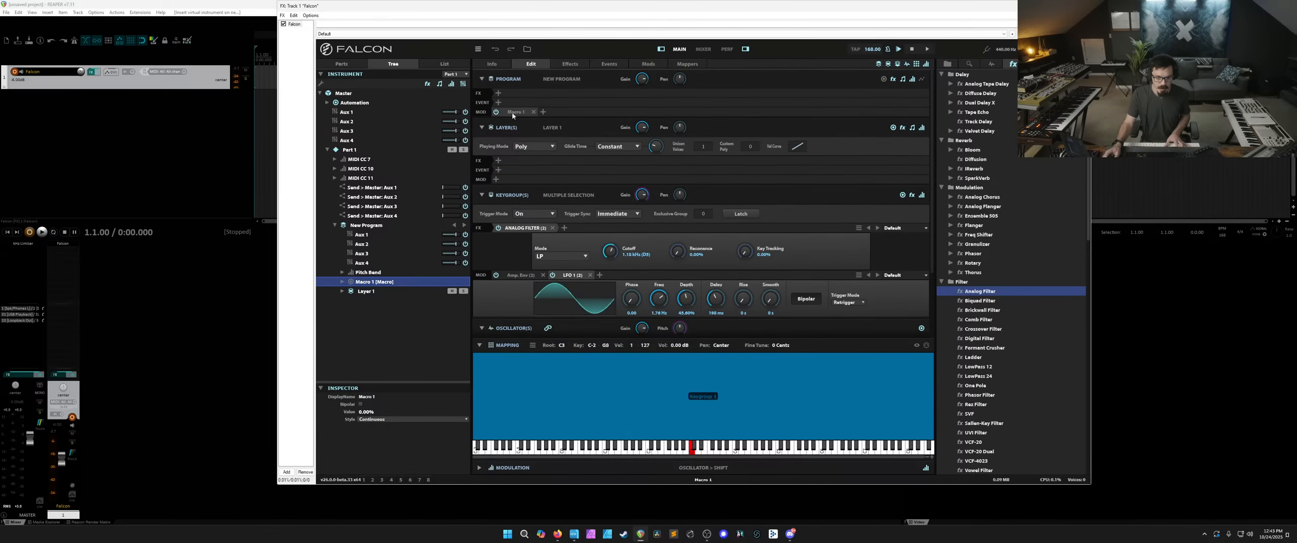
{"action": "left_click", "coordinate": [513, 112]}
{"action": "left_click_drag", "start_coordinate": [795, 135], "coordinate": [766, 196]}
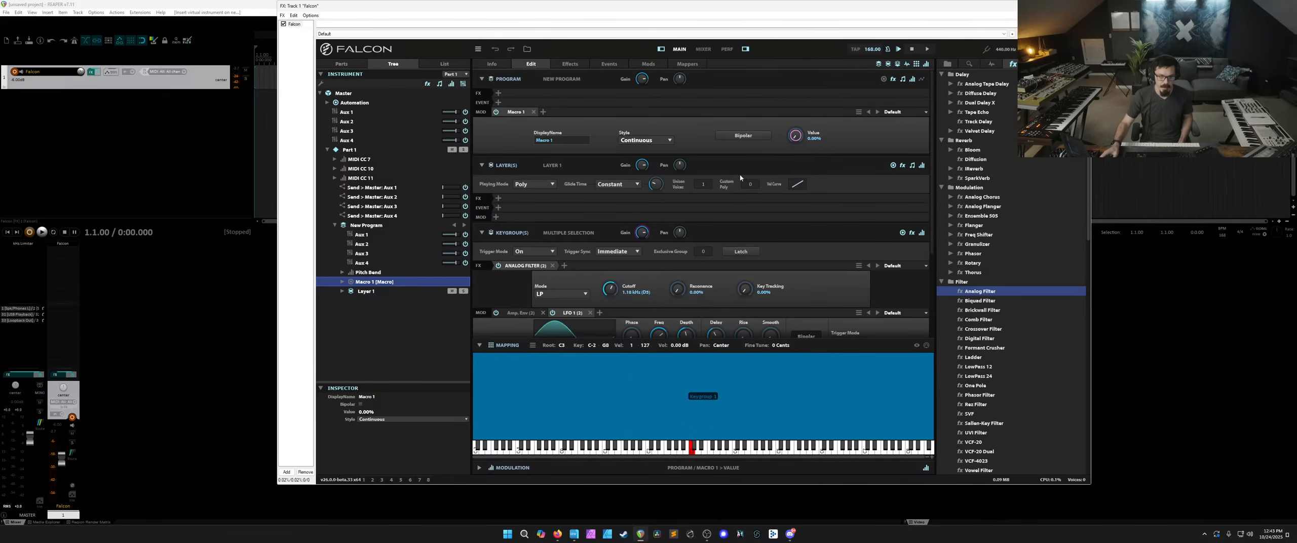
Delete Keygroup 1 from Layer 1 and select Keygroup 2.
{"action": "scroll", "coordinate": [742, 175], "scroll_direction": "down", "scroll_amount": 3}
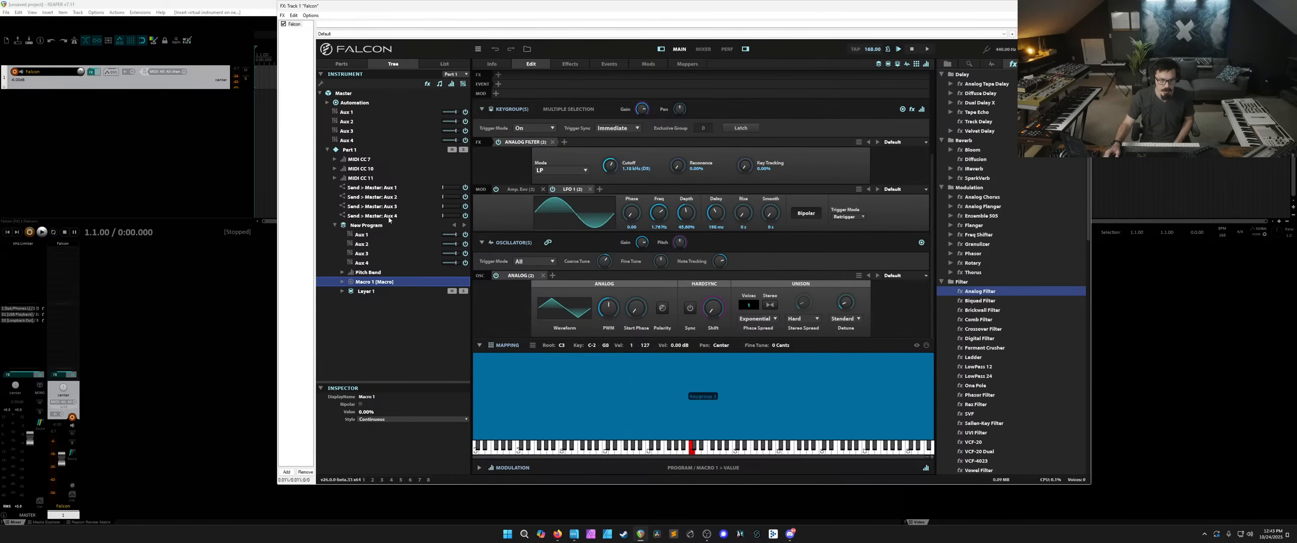
{"action": "left_click", "coordinate": [445, 61]}
{"action": "left_click", "coordinate": [368, 262]}
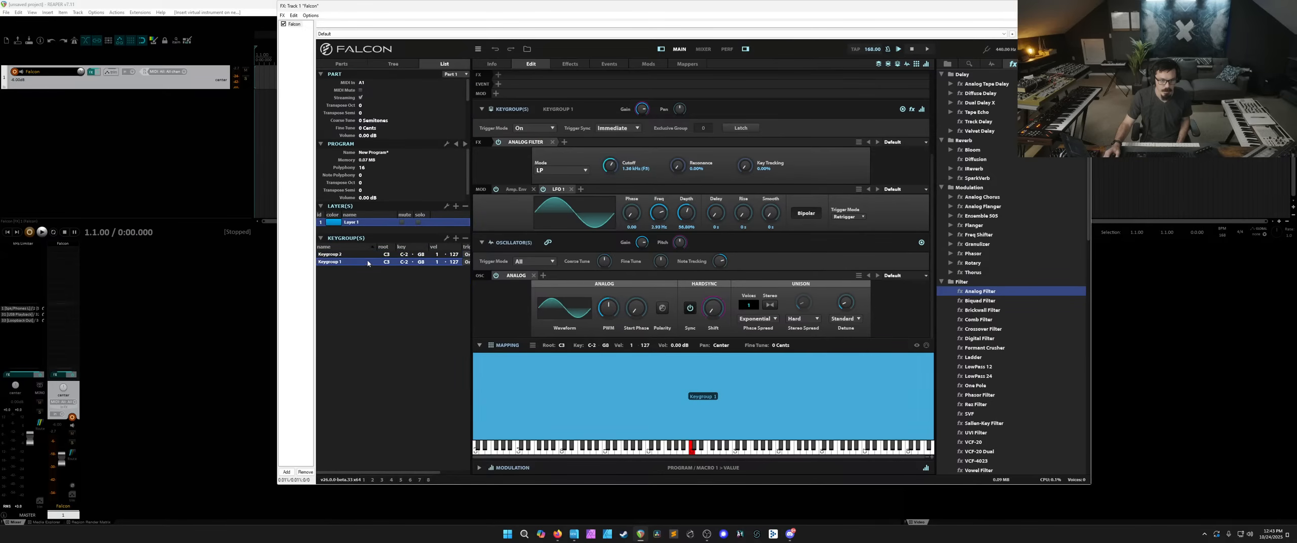
{"action": "left_click", "coordinate": [465, 238]}
{"action": "left_click", "coordinate": [370, 254]}
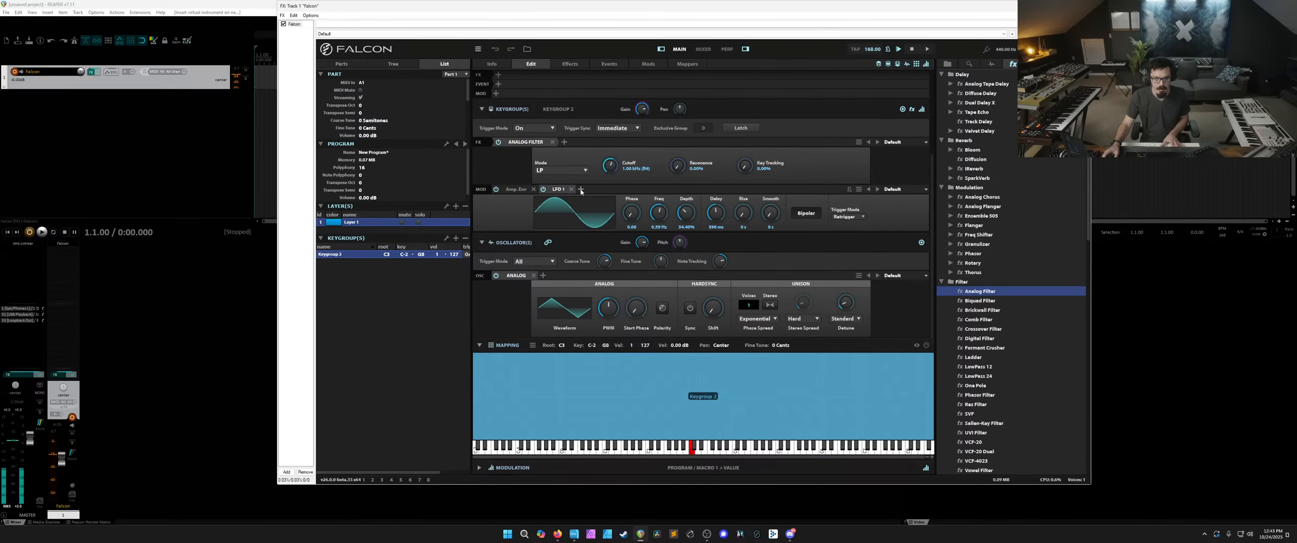
Remove the Analog Filter and LFO 1 from Keygroup 2 and insert a Tube Amp effect in it.
{"action": "left_click", "coordinate": [553, 142]}
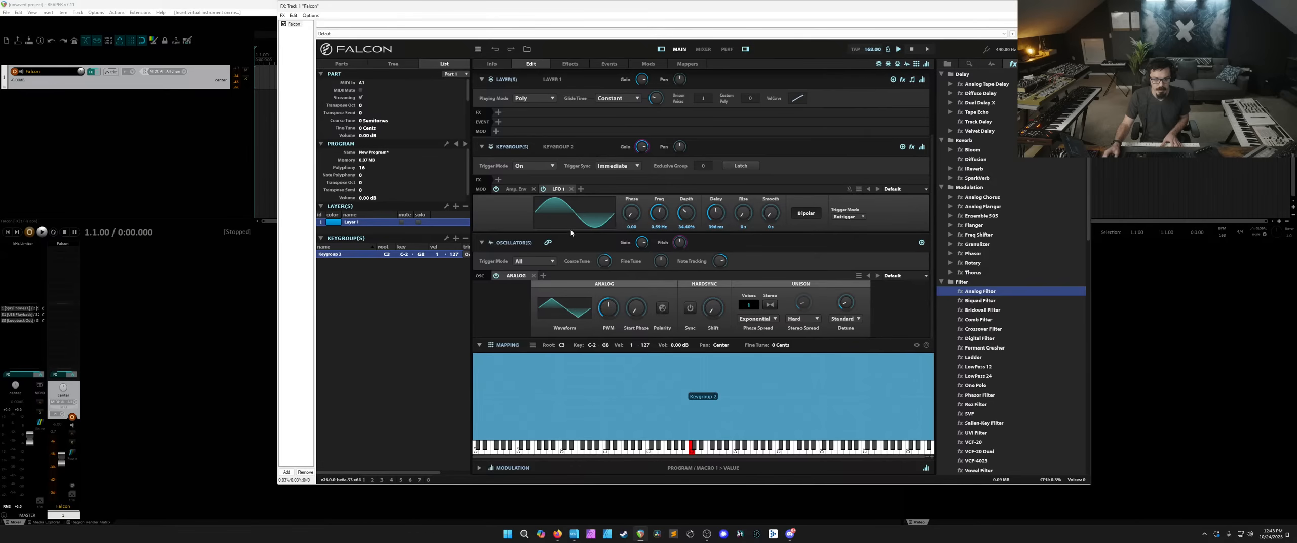
{"action": "left_click", "coordinate": [571, 190]}
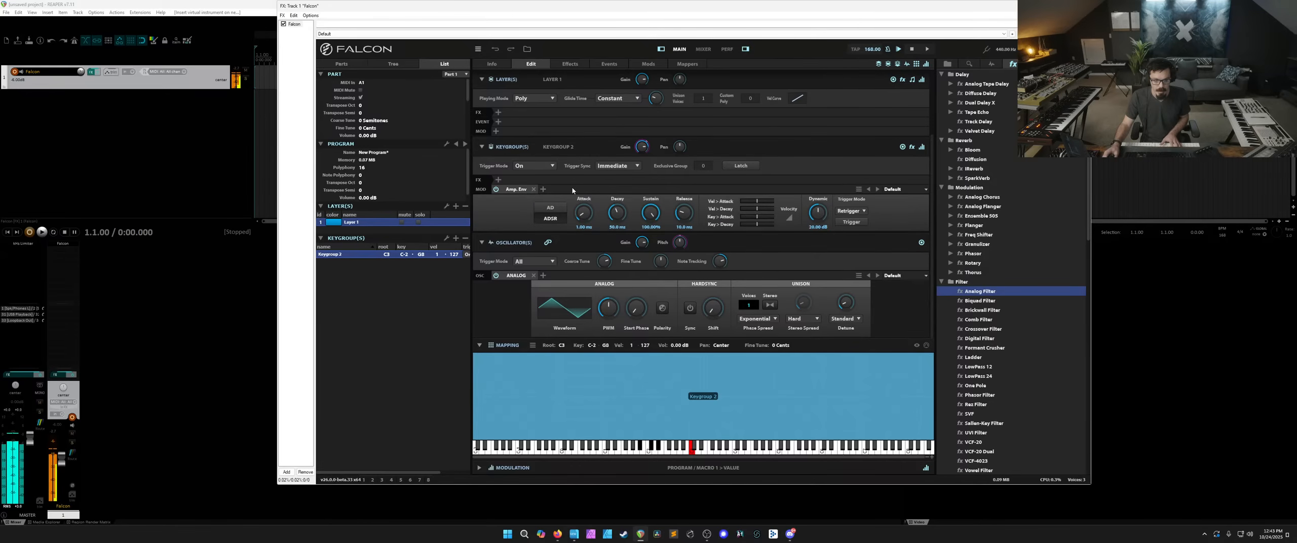
{"action": "scroll", "coordinate": [1000, 213], "scroll_direction": "down", "scroll_amount": 10}
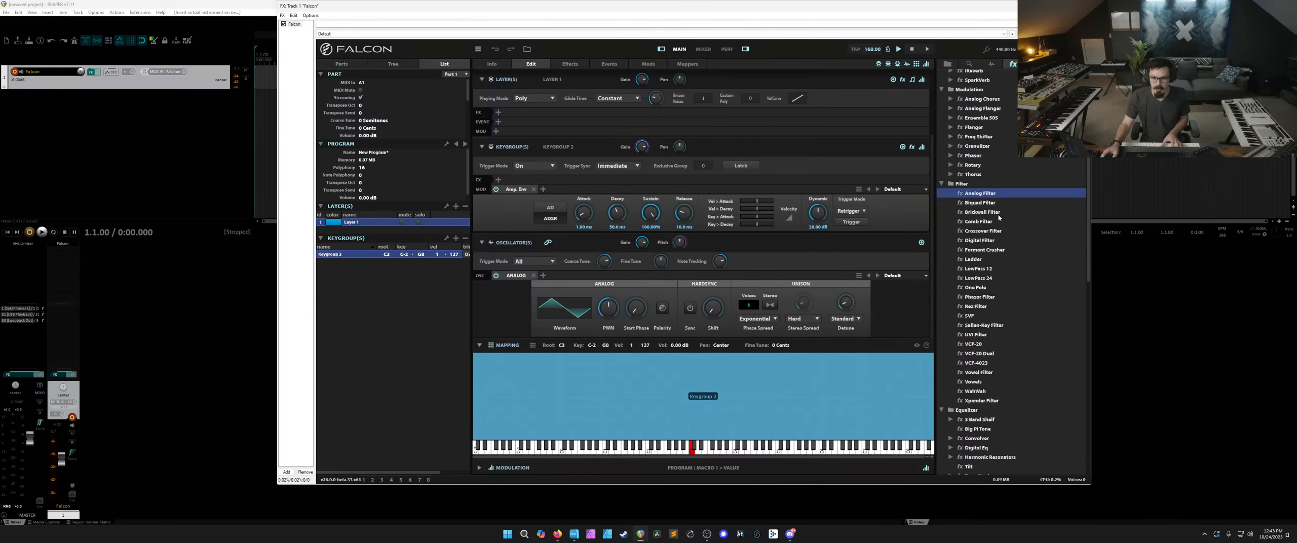
{"action": "left_click_drag", "start_coordinate": [975, 293], "coordinate": [522, 180]}
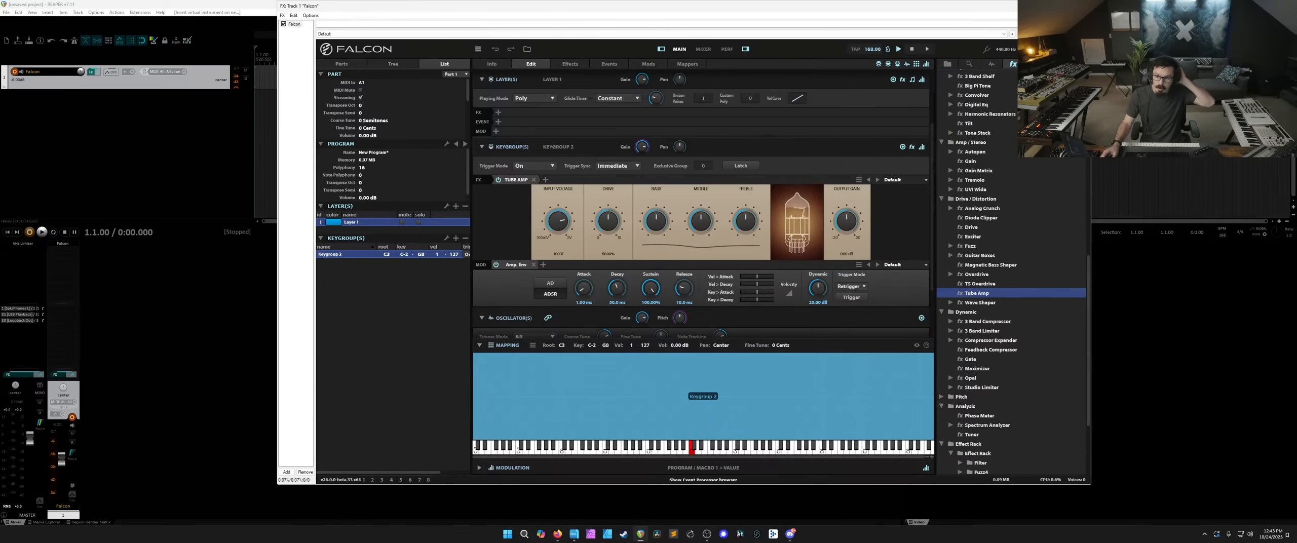
Look through the available event processors, oscillators and effects in the browser.
{"action": "left_click", "coordinate": [991, 64]}
{"action": "scroll", "coordinate": [1013, 225], "scroll_direction": "down", "scroll_amount": 10}
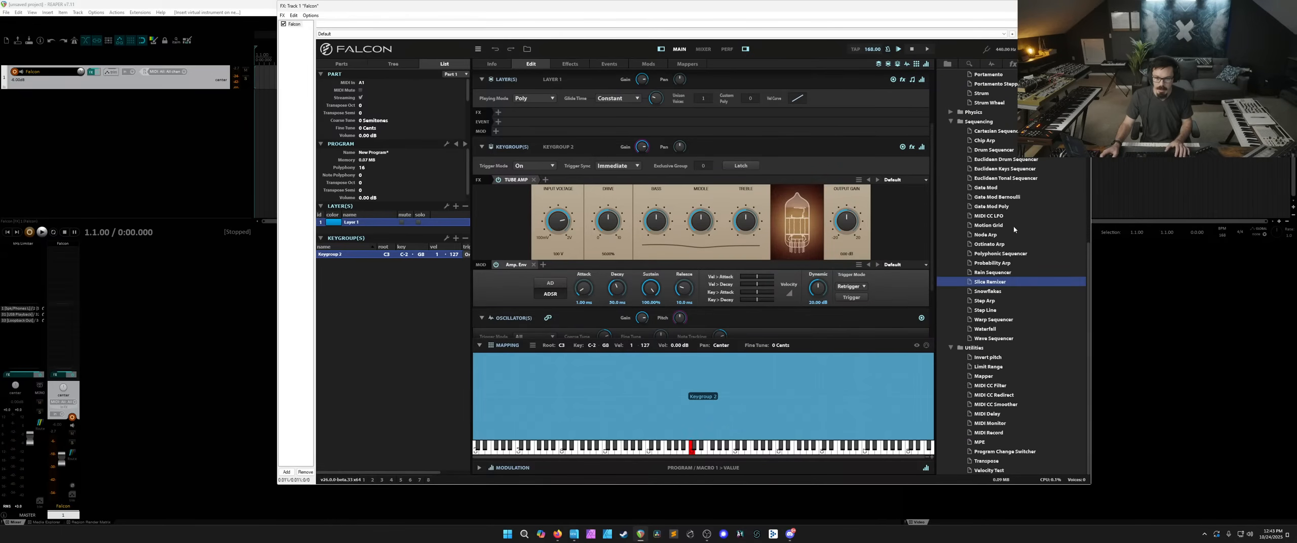
{"action": "scroll", "coordinate": [1013, 225], "scroll_direction": "up", "scroll_amount": 10}
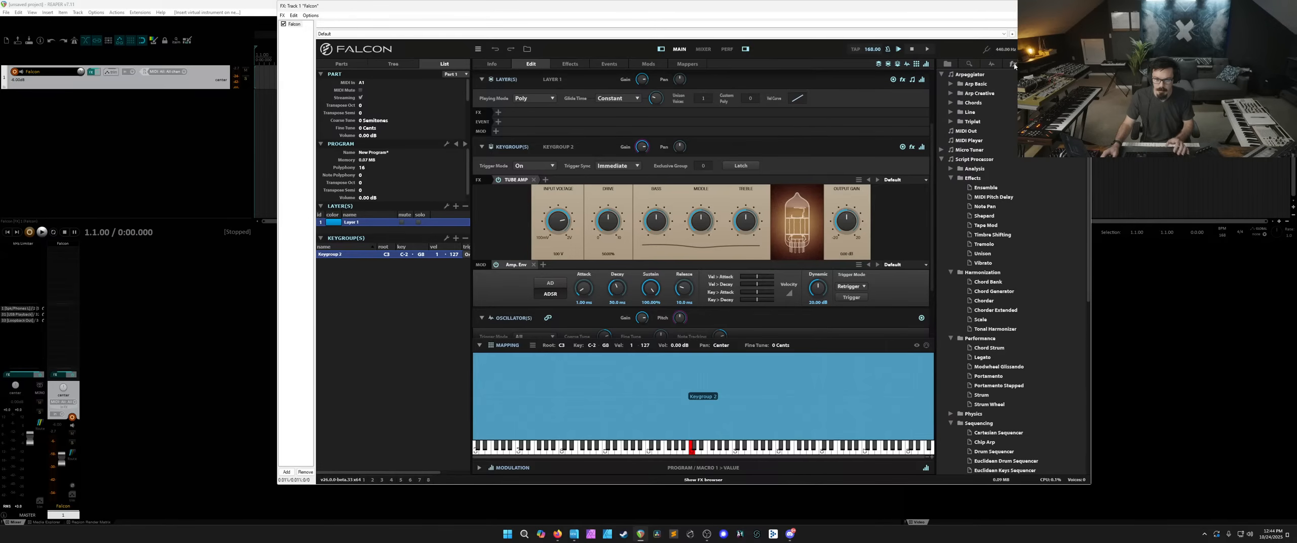
{"action": "left_click", "coordinate": [994, 65]}
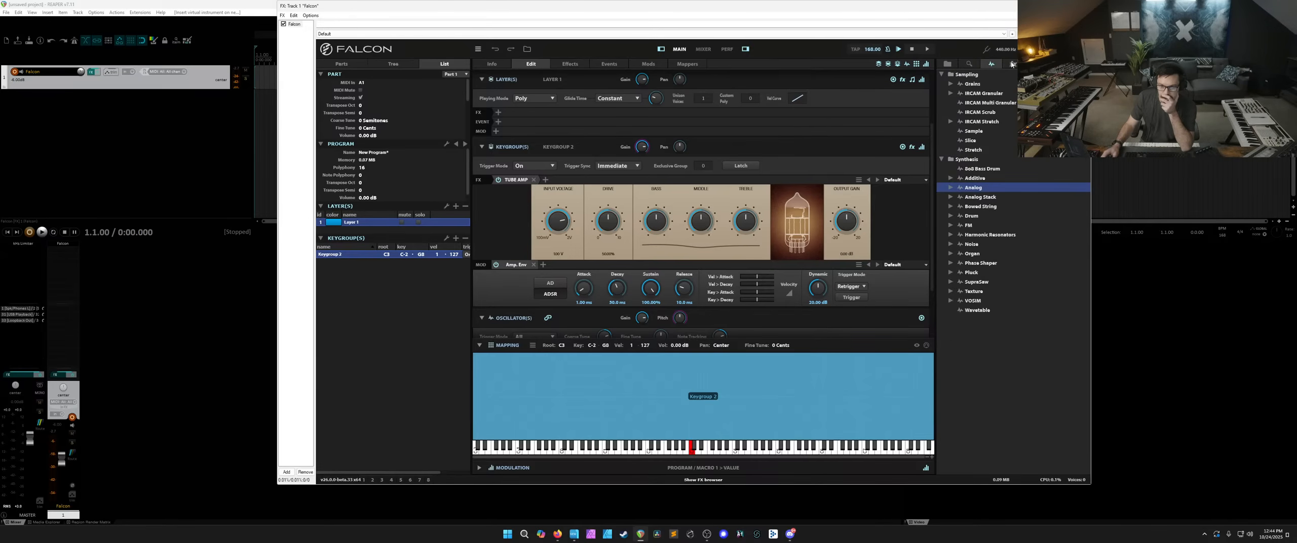
{"action": "left_click", "coordinate": [1011, 63]}
{"action": "scroll", "coordinate": [982, 274], "scroll_direction": "down", "scroll_amount": 7}
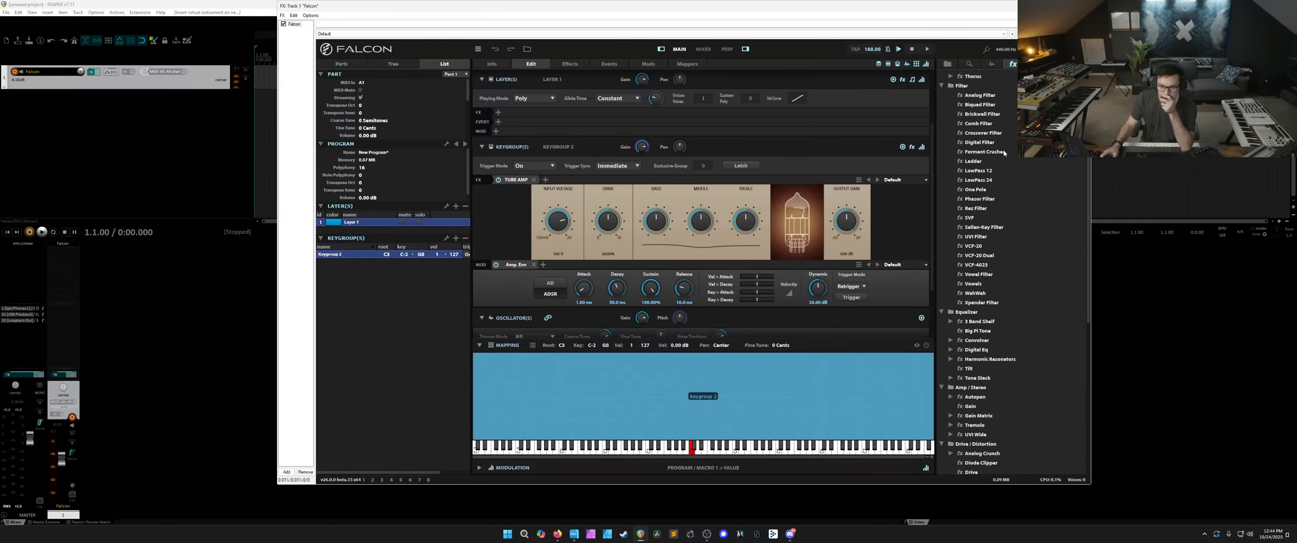
Modulate the Tube Amp's Drive with a new keygroup-level Voice Modulator.
{"action": "right_click", "coordinate": [616, 222]}
{"action": "mouse_move", "coordinate": [627, 225]}
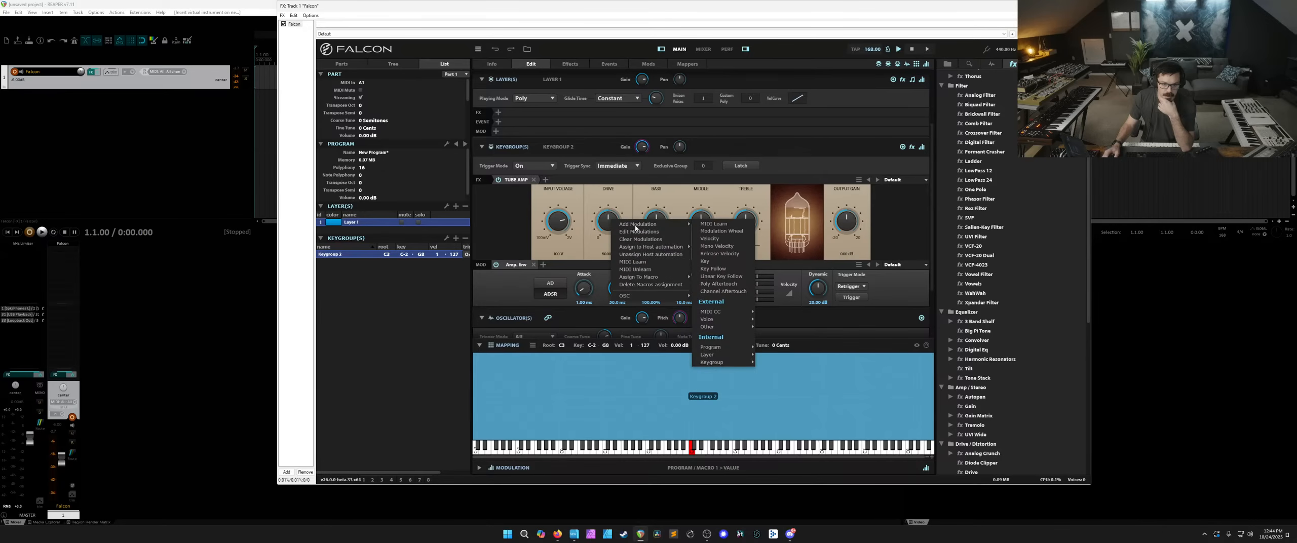
{"action": "mouse_move", "coordinate": [727, 323]}
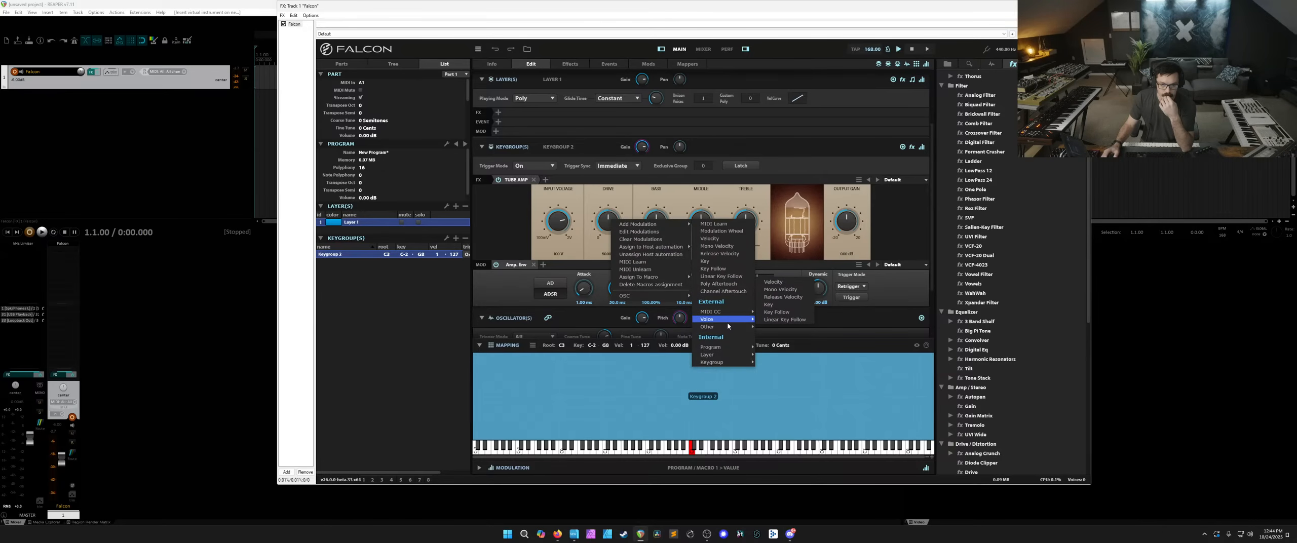
{"action": "mouse_move", "coordinate": [720, 363]}
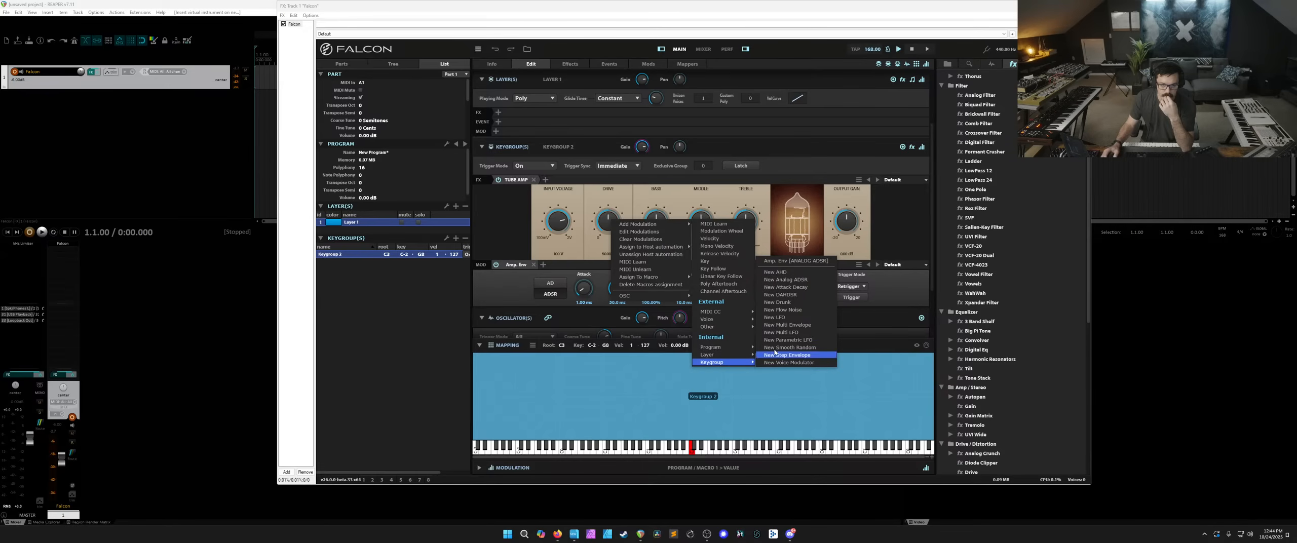
{"action": "left_click", "coordinate": [789, 362]}
{"action": "scroll", "coordinate": [618, 261], "scroll_direction": "down", "scroll_amount": 2}
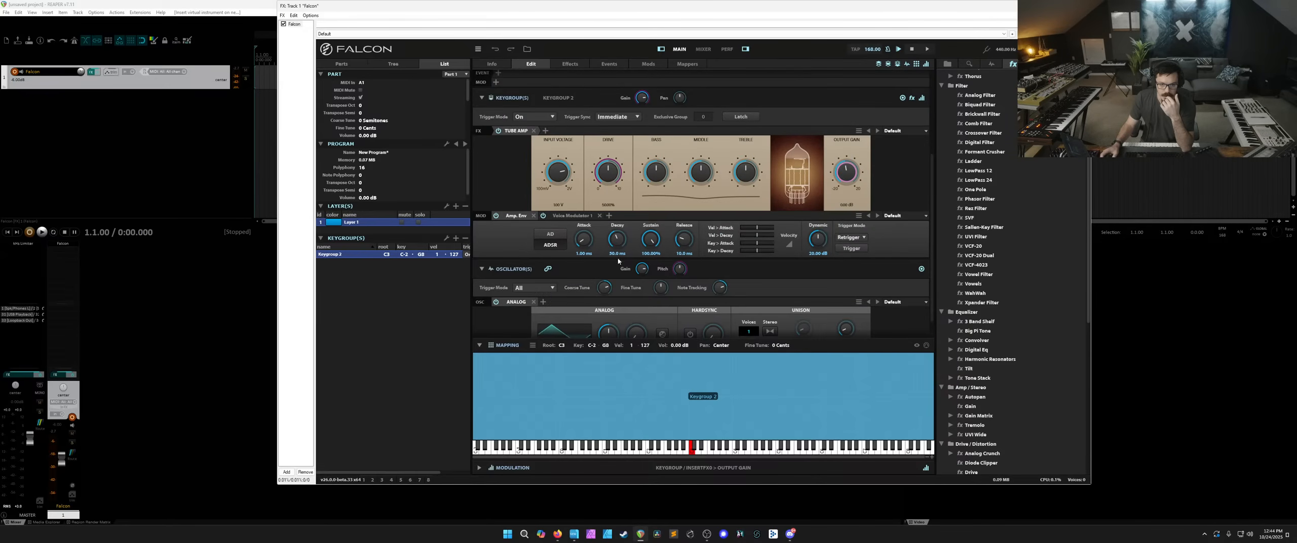
Redraw the Voice Modulator's steps at more even levels and turn the Tube Amp's Drive down to its minimum.
{"action": "left_click", "coordinate": [572, 215]}
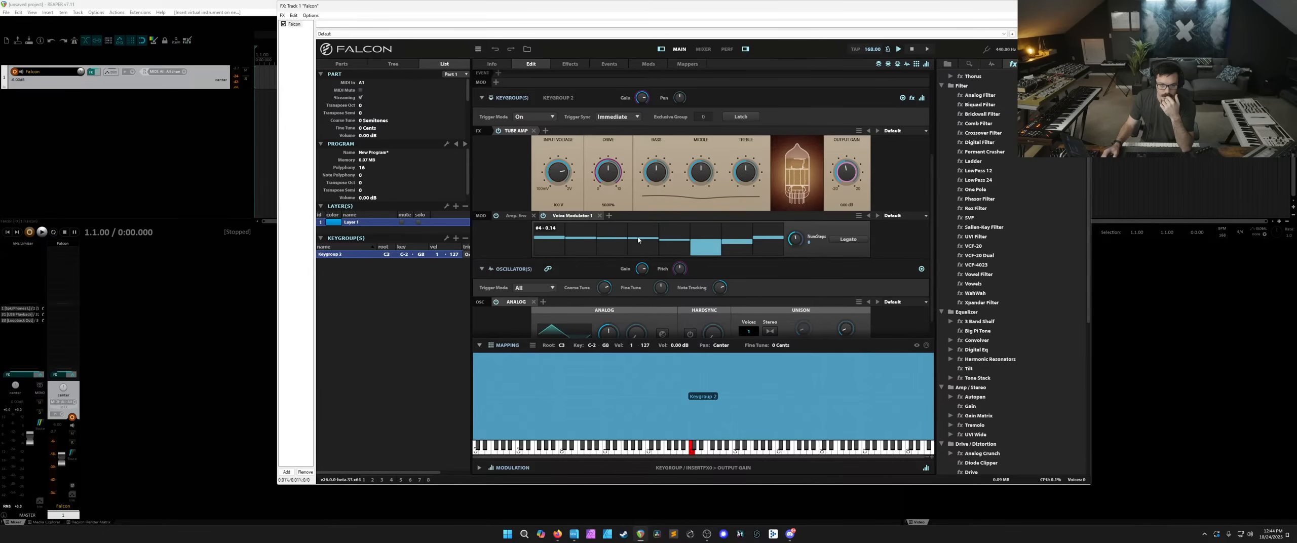
{"action": "left_click_drag", "start_coordinate": [701, 243], "coordinate": [729, 240]}
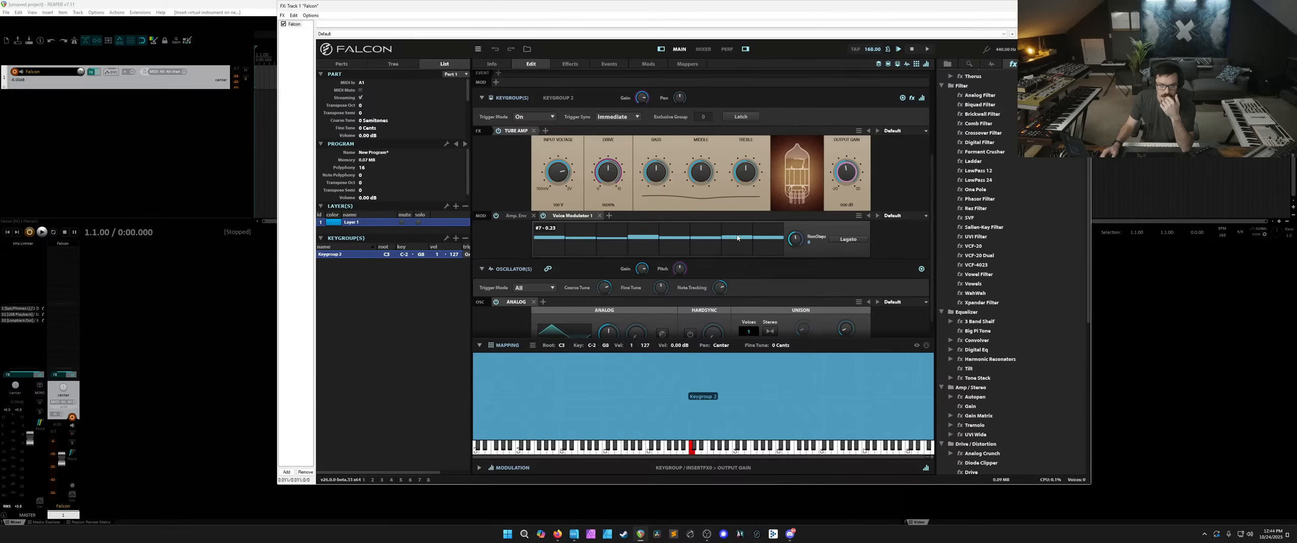
{"action": "double_click", "coordinate": [605, 172]}
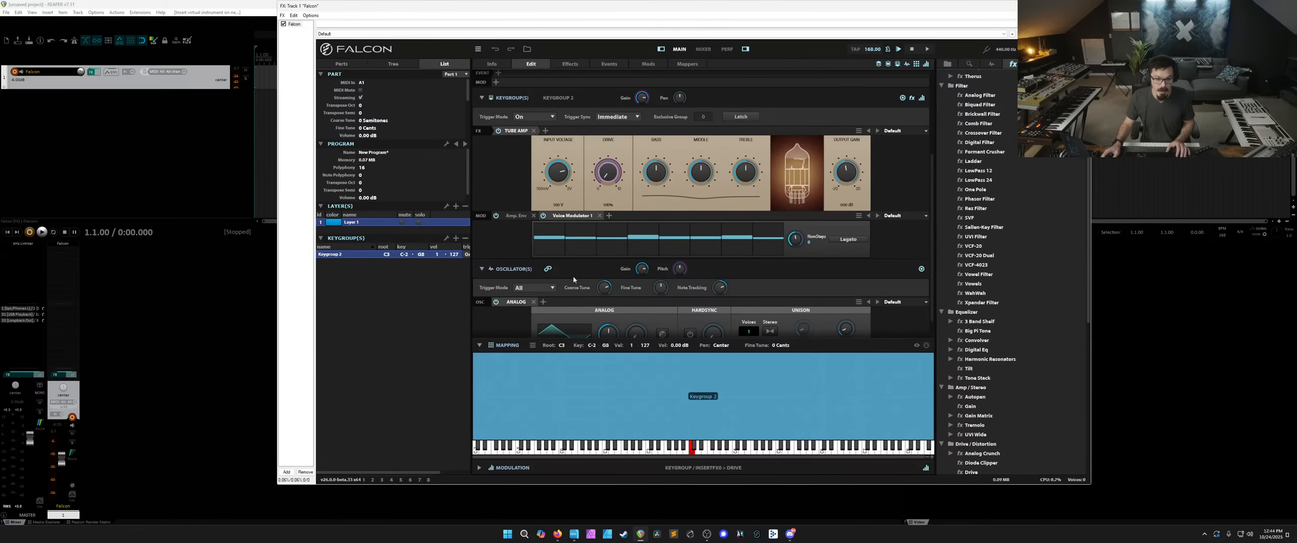
Add Random modulation to the oscillator's Pitch in Keygroup 2 and set its depth to about 9 cents.
{"action": "scroll", "coordinate": [575, 276], "scroll_direction": "down", "scroll_amount": 1}
{"action": "right_click", "coordinate": [641, 242]}
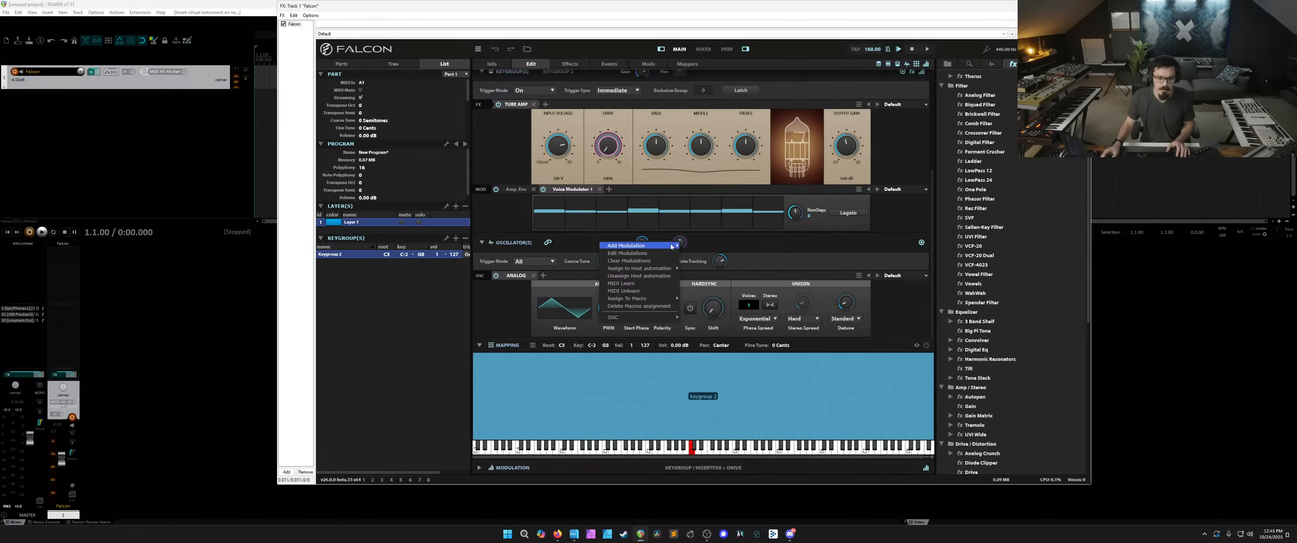
{"action": "mouse_move", "coordinate": [659, 245]}
{"action": "mouse_move", "coordinate": [704, 384]}
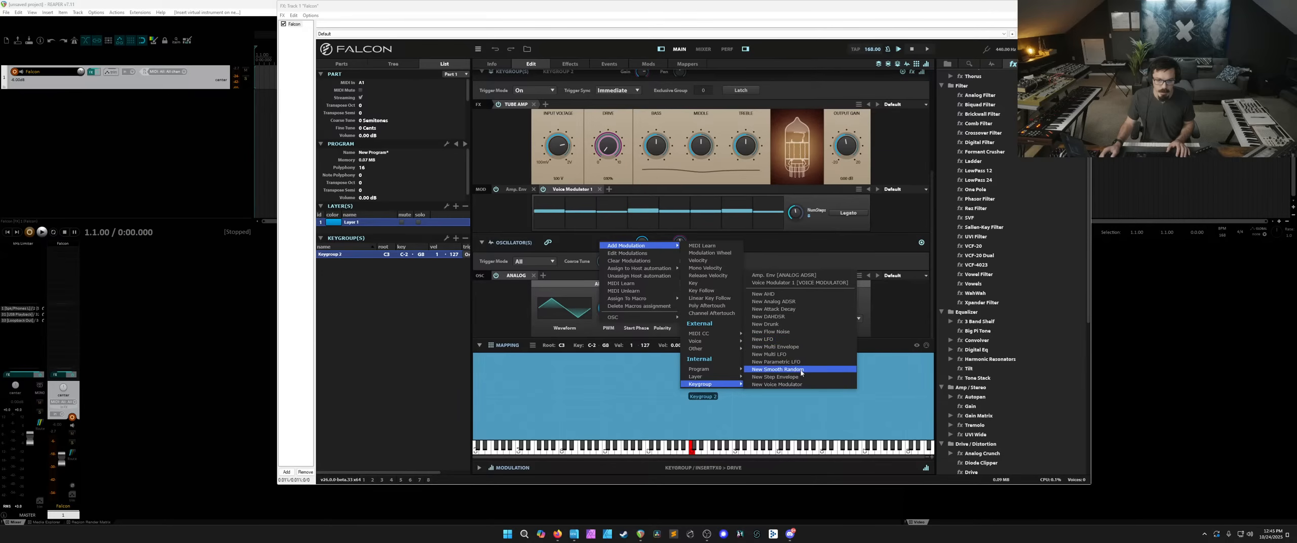
{"action": "mouse_move", "coordinate": [725, 350]}
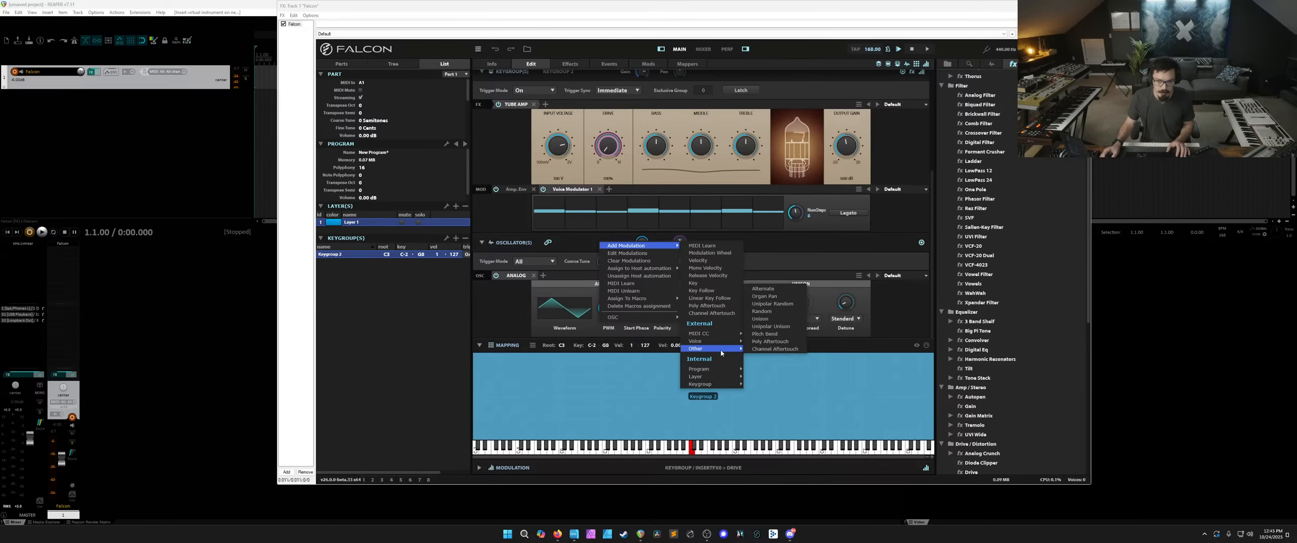
{"action": "left_click", "coordinate": [778, 316]}
{"action": "right_click", "coordinate": [683, 244]}
{"action": "left_click", "coordinate": [664, 264]}
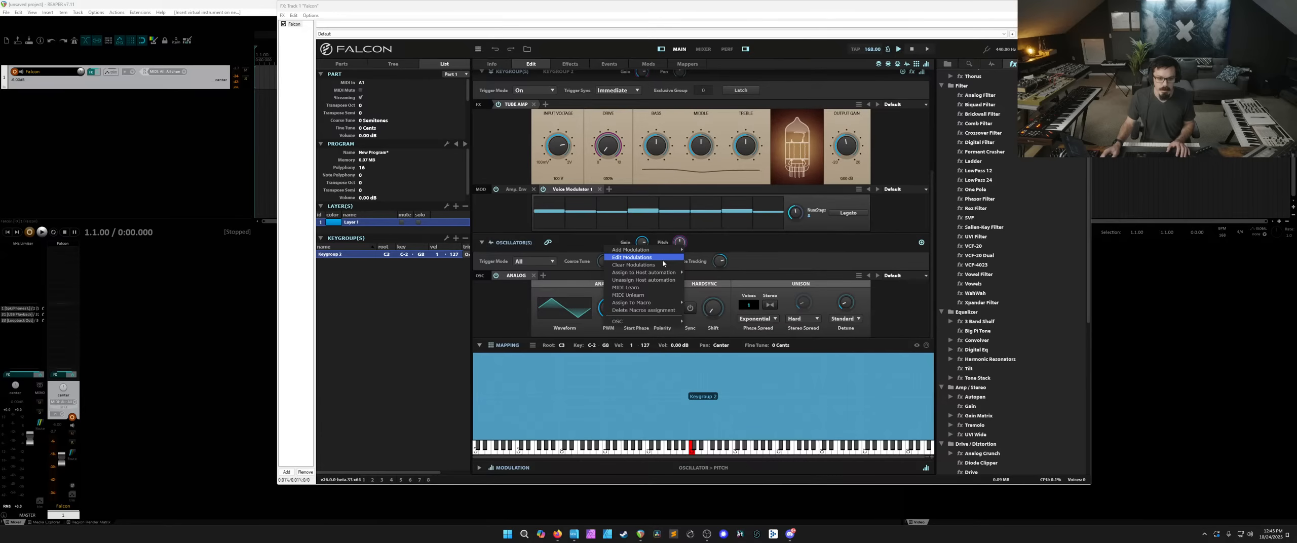
{"action": "mouse_move", "coordinate": [657, 289]}
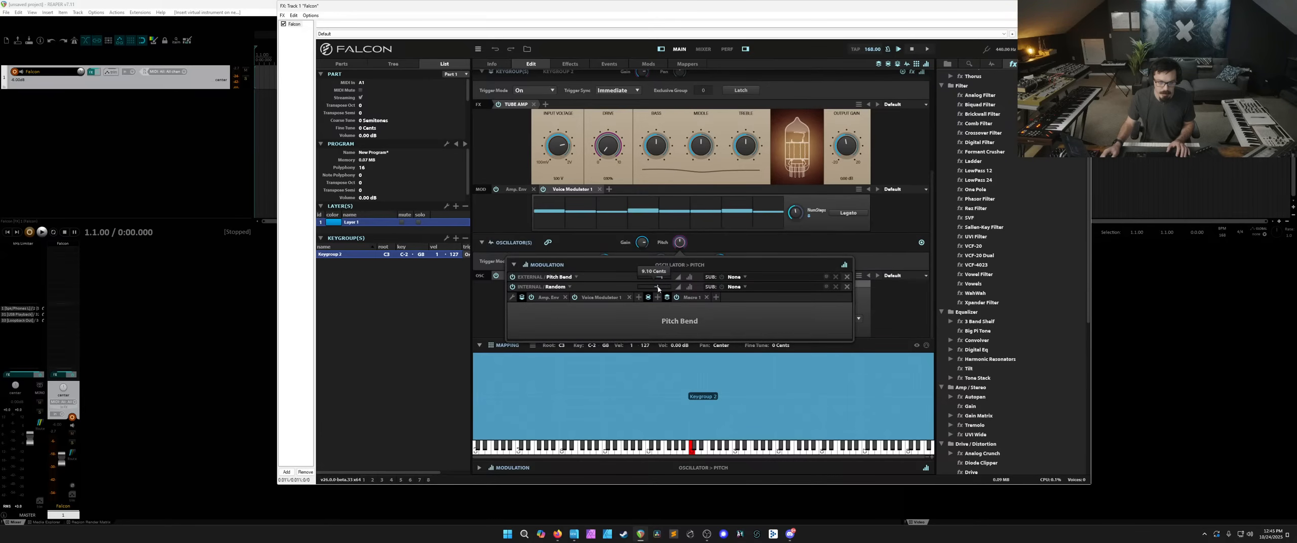
{"action": "left_click", "coordinate": [829, 234]}
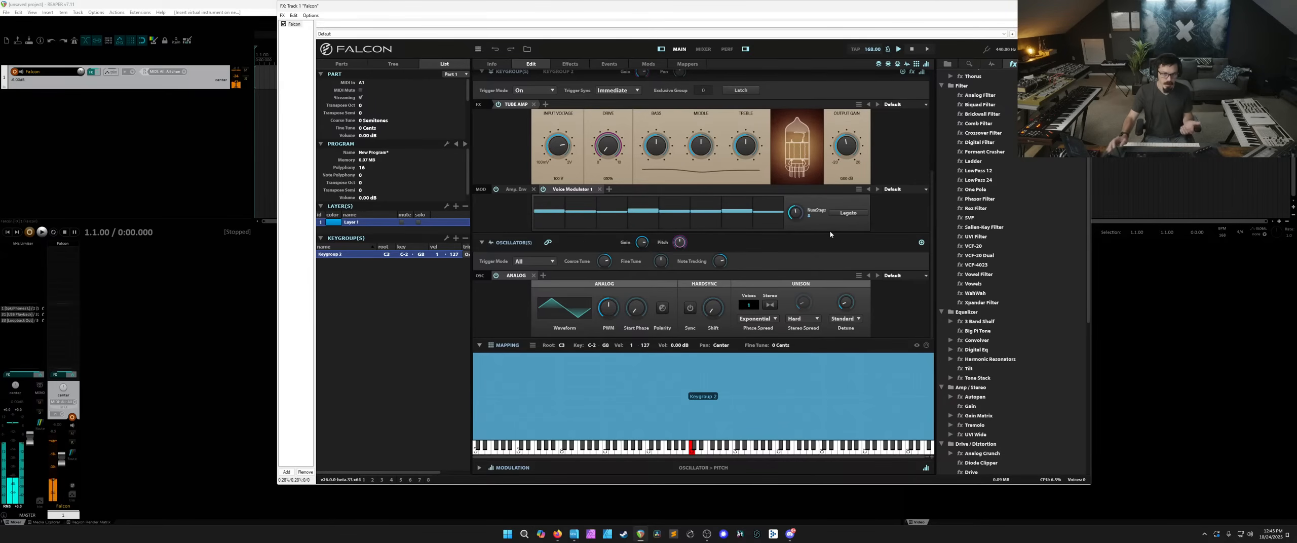
Add Random modulation to Keygroup 2's Pan and check its modulation settings.
{"action": "scroll", "coordinate": [637, 267], "scroll_direction": "up", "scroll_amount": 3}
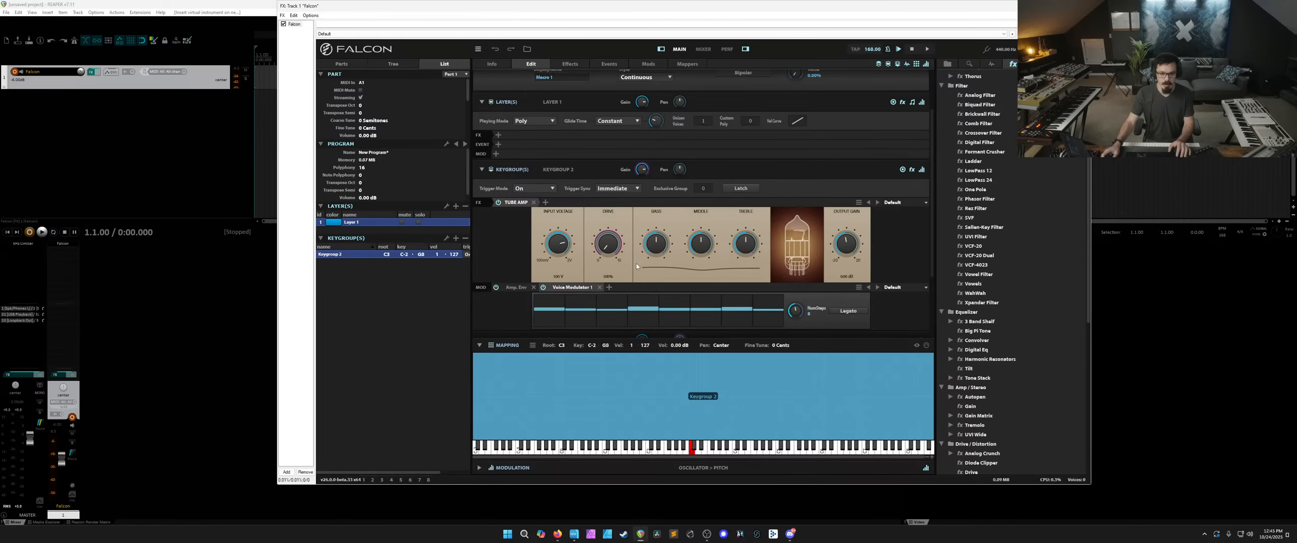
{"action": "scroll", "coordinate": [636, 267], "scroll_direction": "down", "scroll_amount": 2}
{"action": "right_click", "coordinate": [679, 121]}
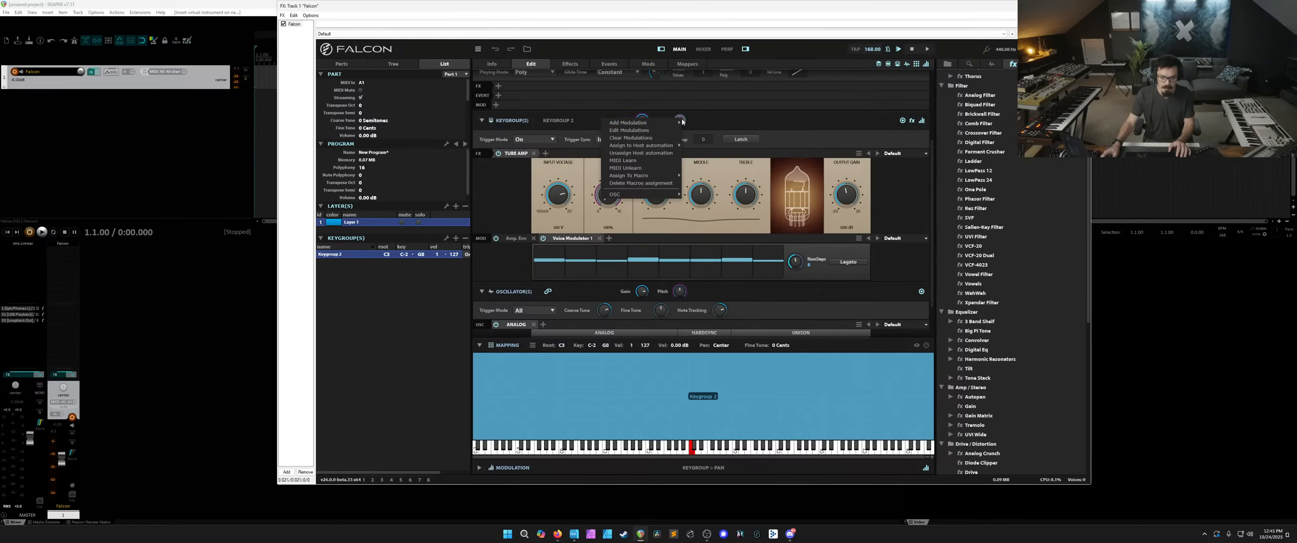
{"action": "mouse_move", "coordinate": [644, 123]}
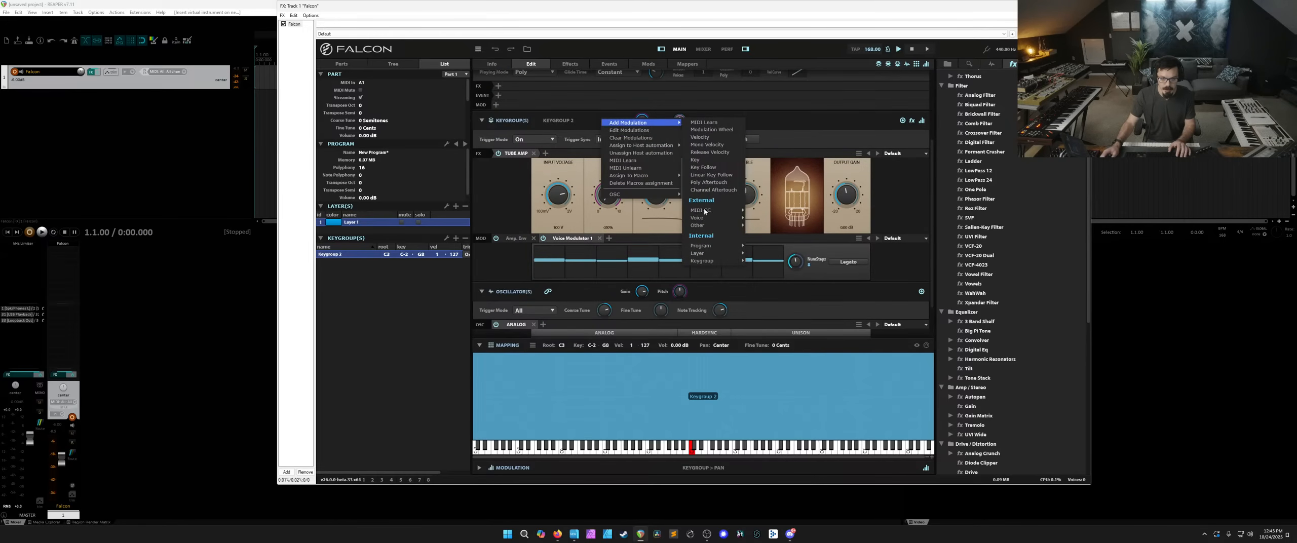
{"action": "mouse_move", "coordinate": [704, 221]}
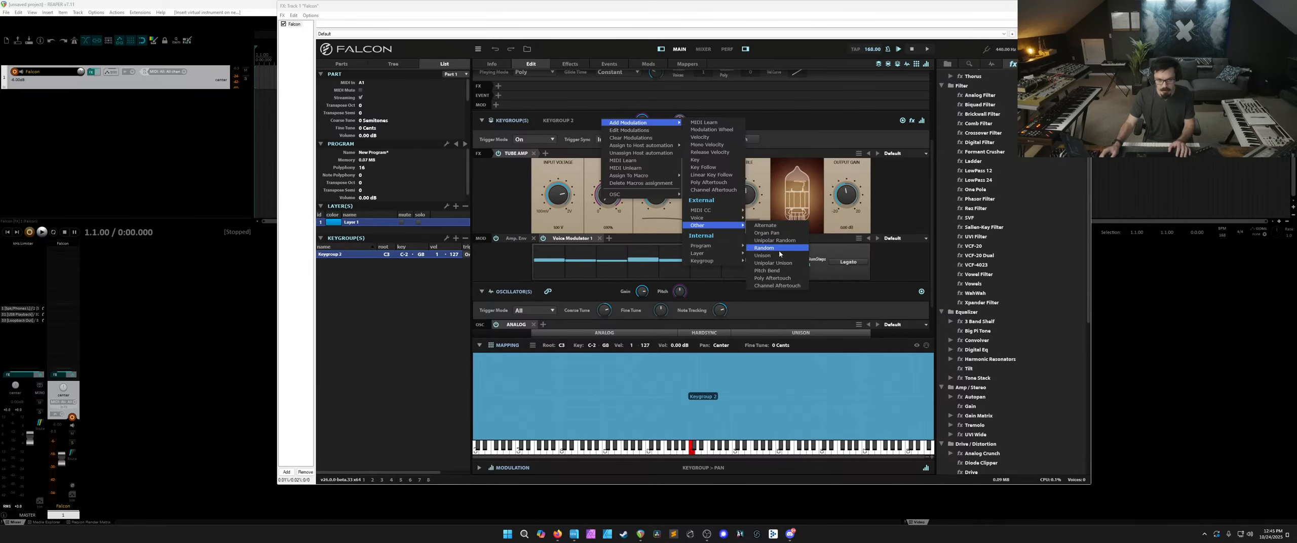
{"action": "left_click", "coordinate": [779, 257]}
{"action": "right_click", "coordinate": [679, 120]}
{"action": "left_click", "coordinate": [657, 131]}
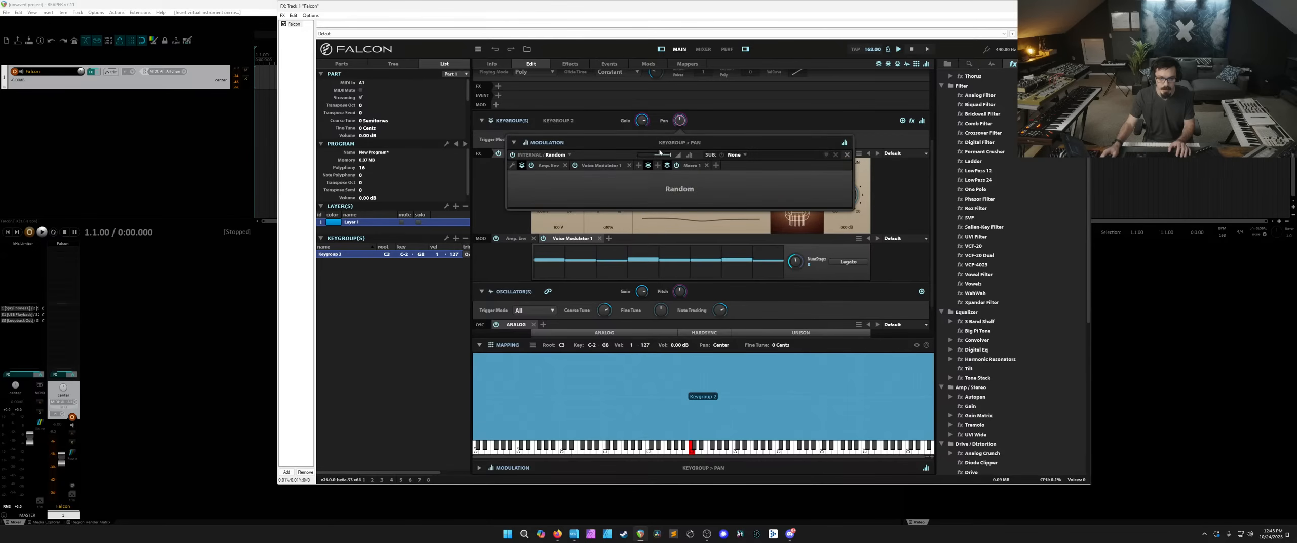
{"action": "left_click", "coordinate": [729, 125]}
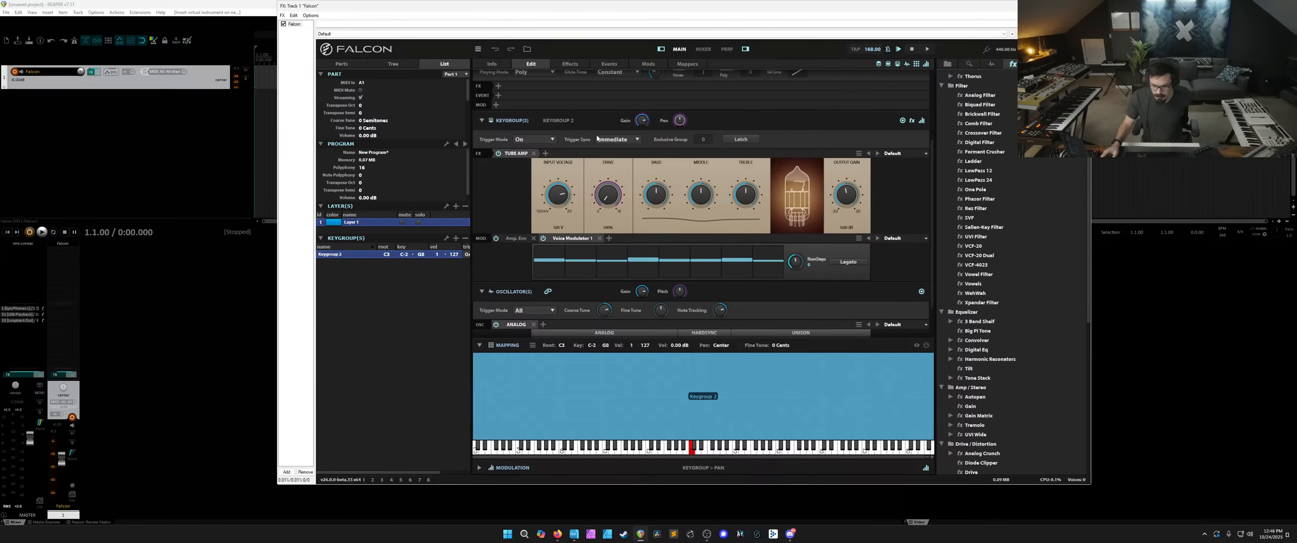
Browse the effects library and add the Bloom reverb after the Tube Amp in Keygroup 2.
{"action": "scroll", "coordinate": [1005, 177], "scroll_direction": "down", "scroll_amount": 9}
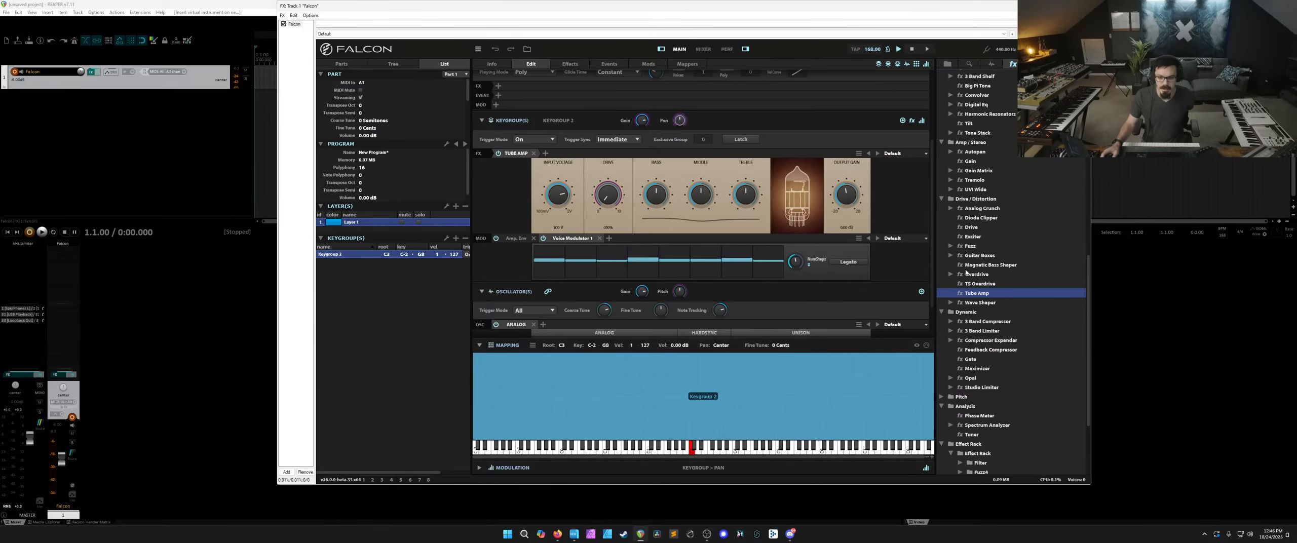
{"action": "scroll", "coordinate": [975, 240], "scroll_direction": "up", "scroll_amount": 13}
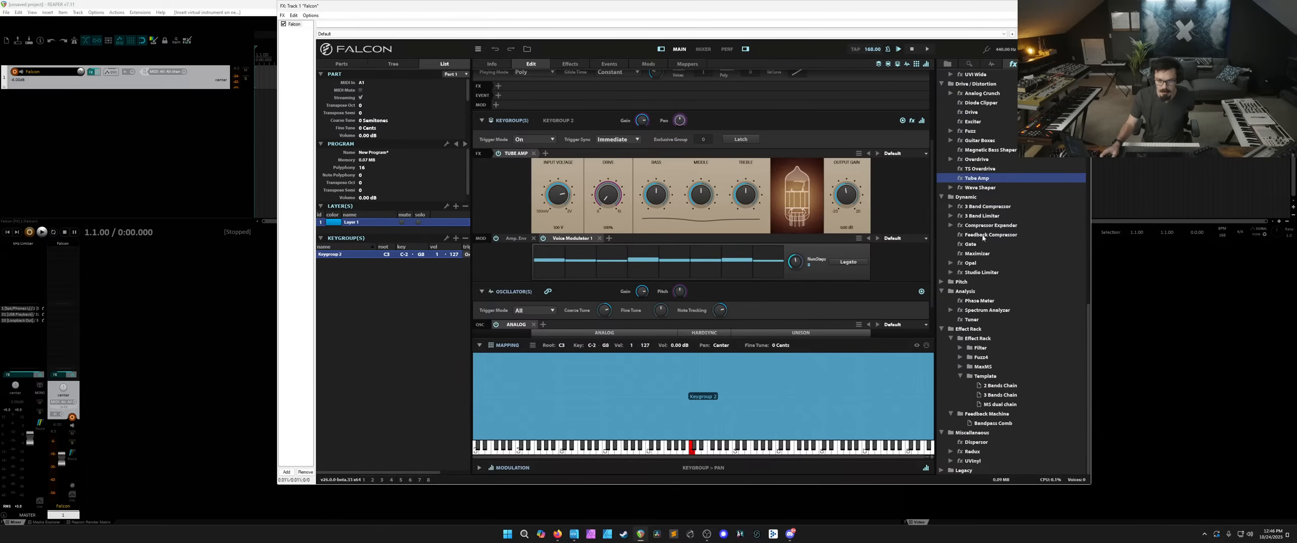
{"action": "scroll", "coordinate": [982, 236], "scroll_direction": "up", "scroll_amount": 2}
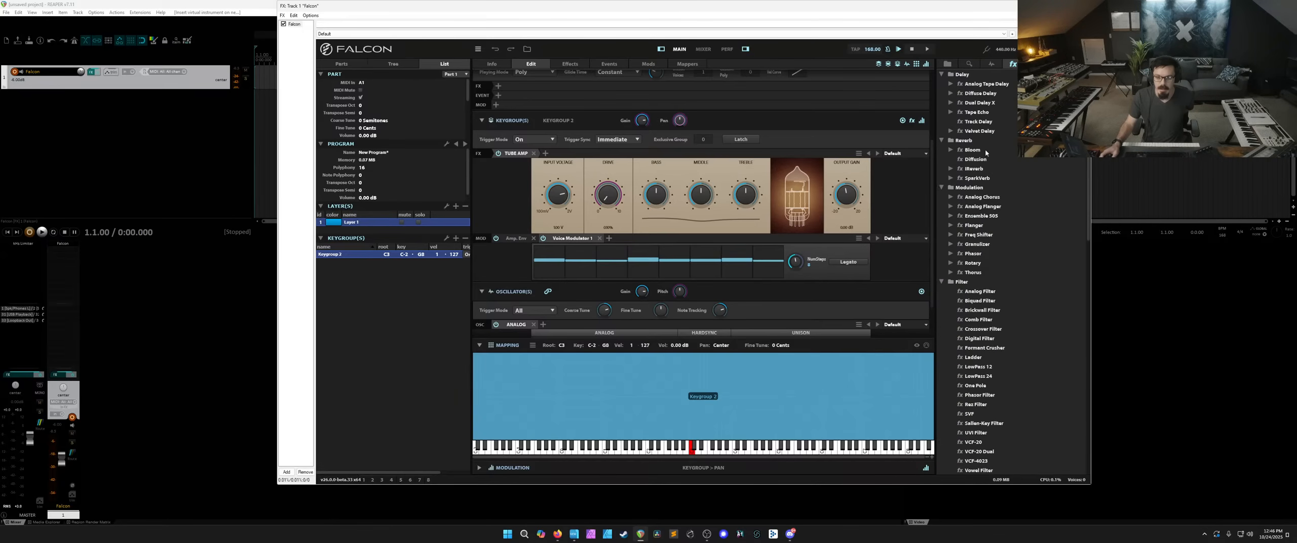
{"action": "left_click", "coordinate": [978, 112]}
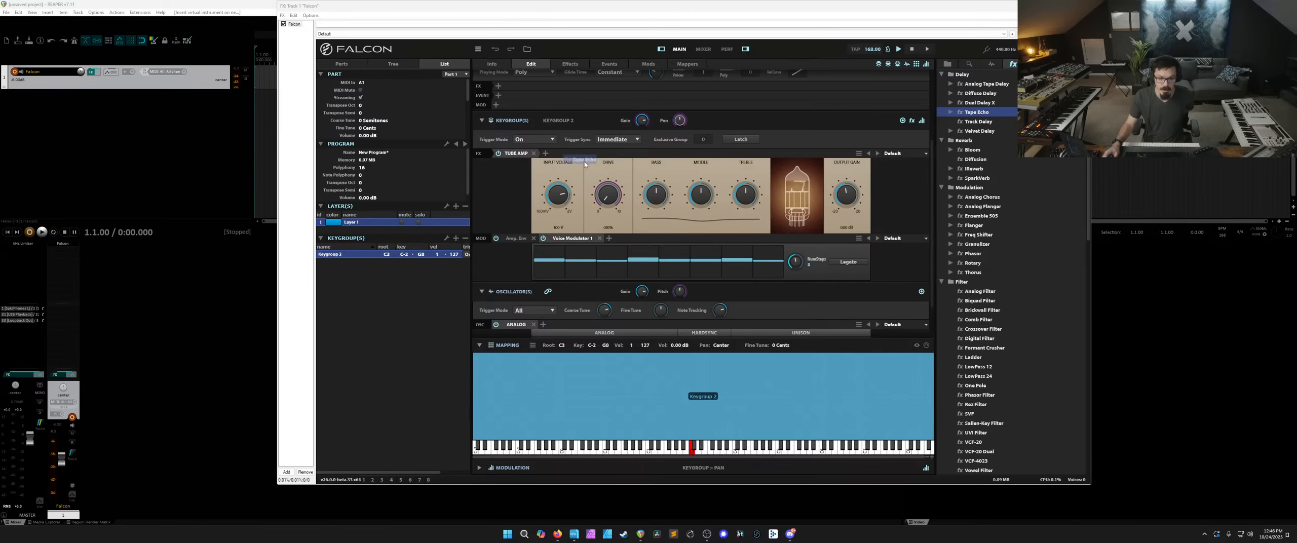
{"action": "left_click", "coordinate": [965, 149]}
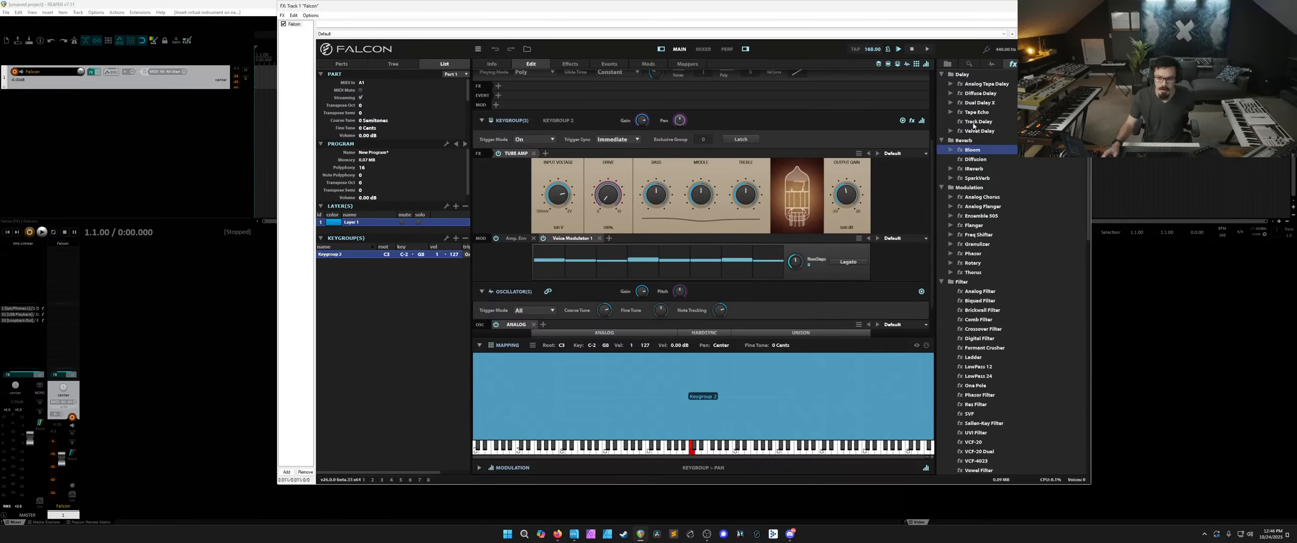
{"action": "left_click_drag", "start_coordinate": [979, 86], "coordinate": [532, 161]}
{"action": "left_click", "coordinate": [979, 94]}
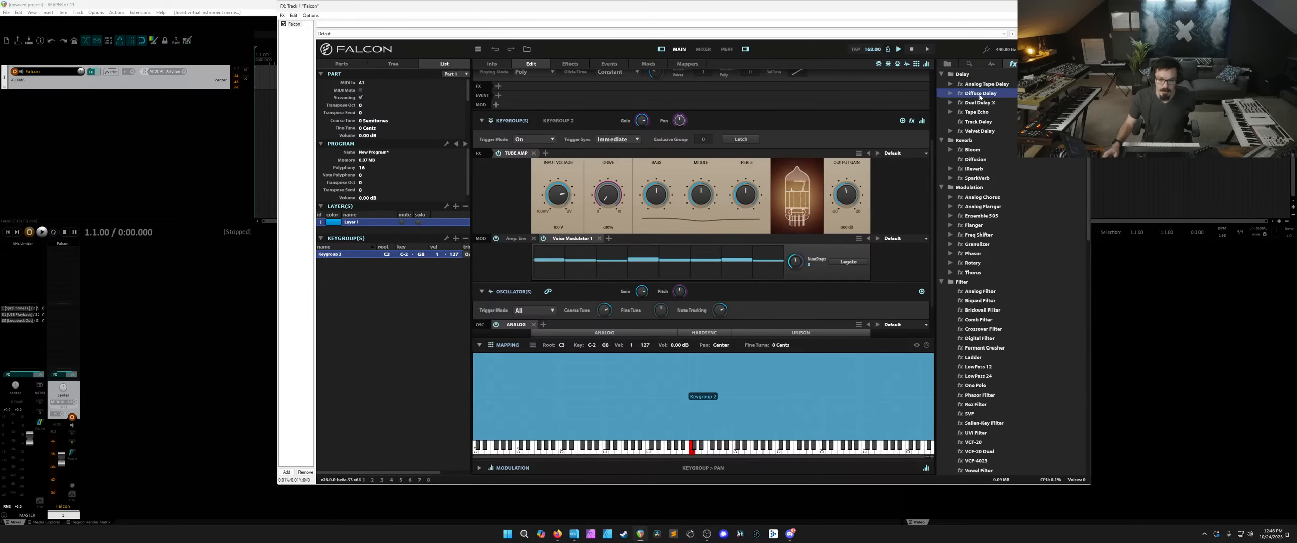
{"action": "left_click_drag", "start_coordinate": [979, 103], "coordinate": [578, 161]}
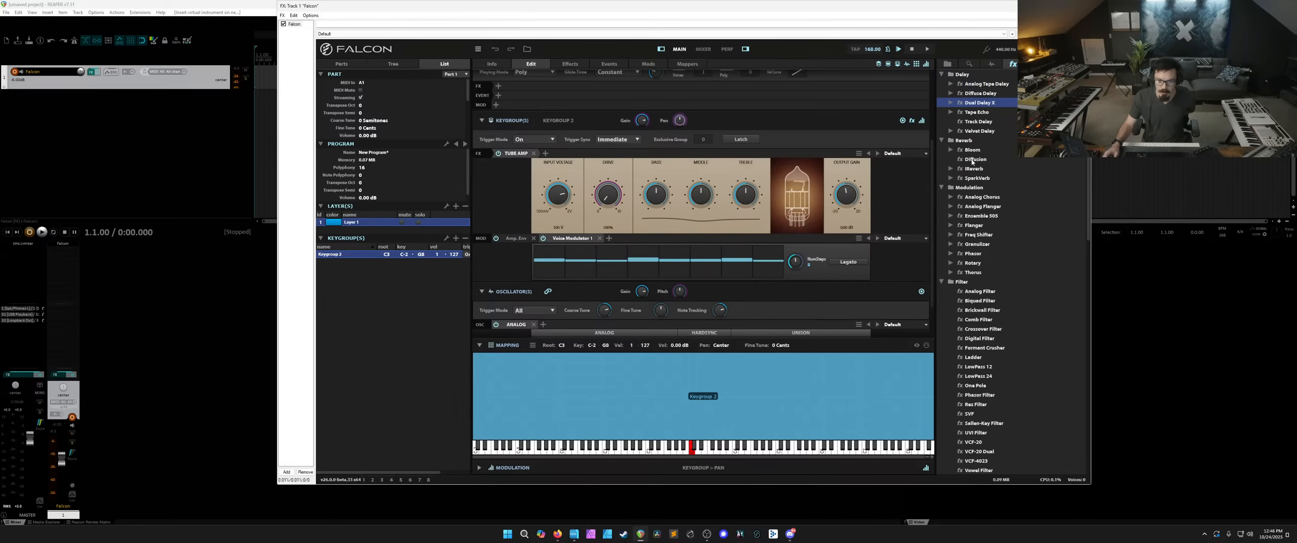
{"action": "left_click_drag", "start_coordinate": [975, 171], "coordinate": [583, 156]}
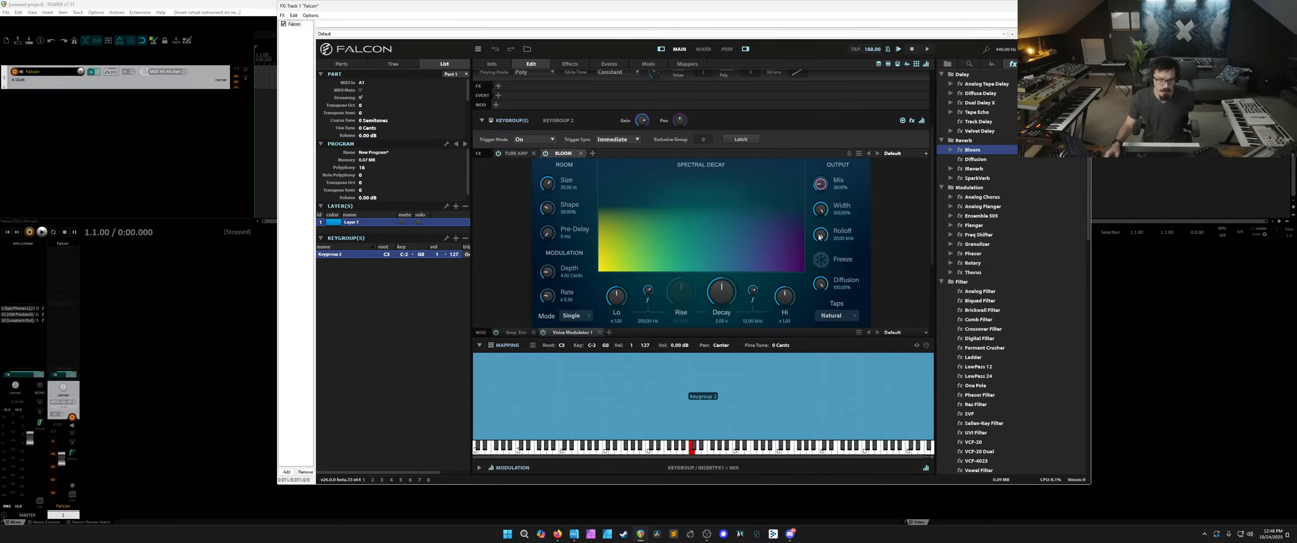
Modulate Bloom's Mix with the existing keygroup Voice Modulator 1, set Mix to 0%, and check its modulation settings.
{"action": "right_click", "coordinate": [819, 209]}
{"action": "mouse_move", "coordinate": [801, 186]}
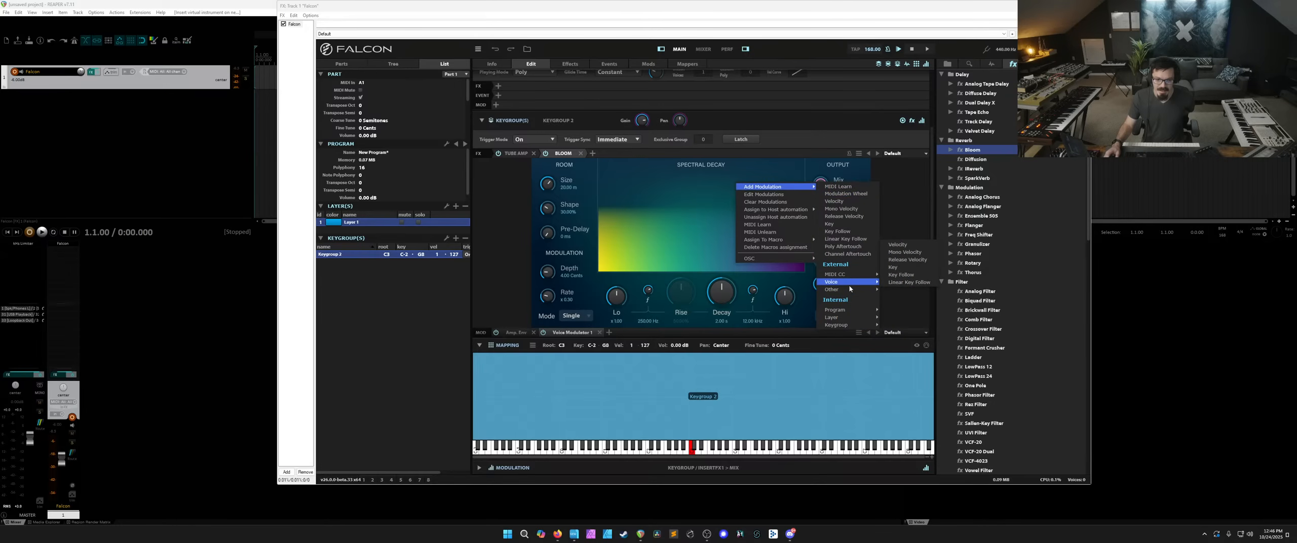
{"action": "mouse_move", "coordinate": [856, 325]}
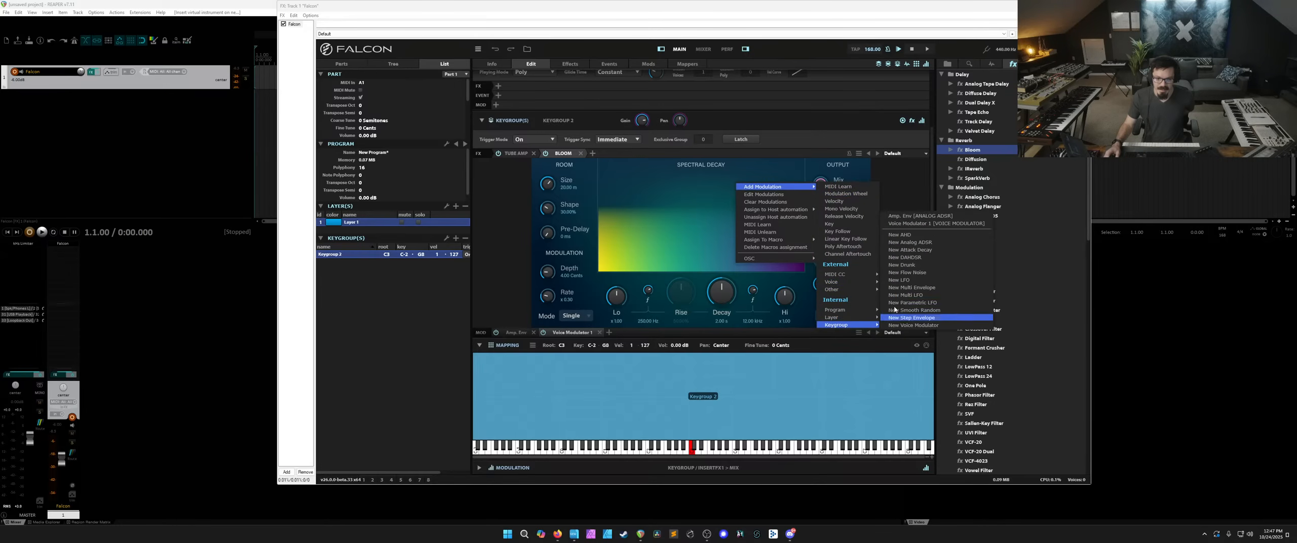
{"action": "left_click", "coordinate": [923, 225]}
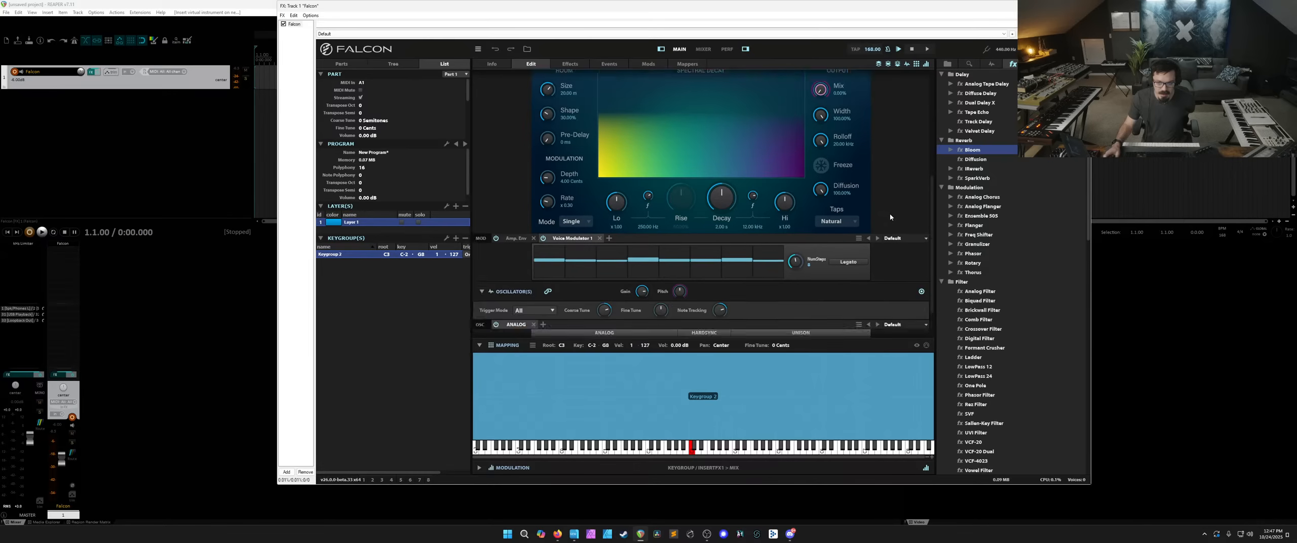
{"action": "right_click", "coordinate": [820, 138]}
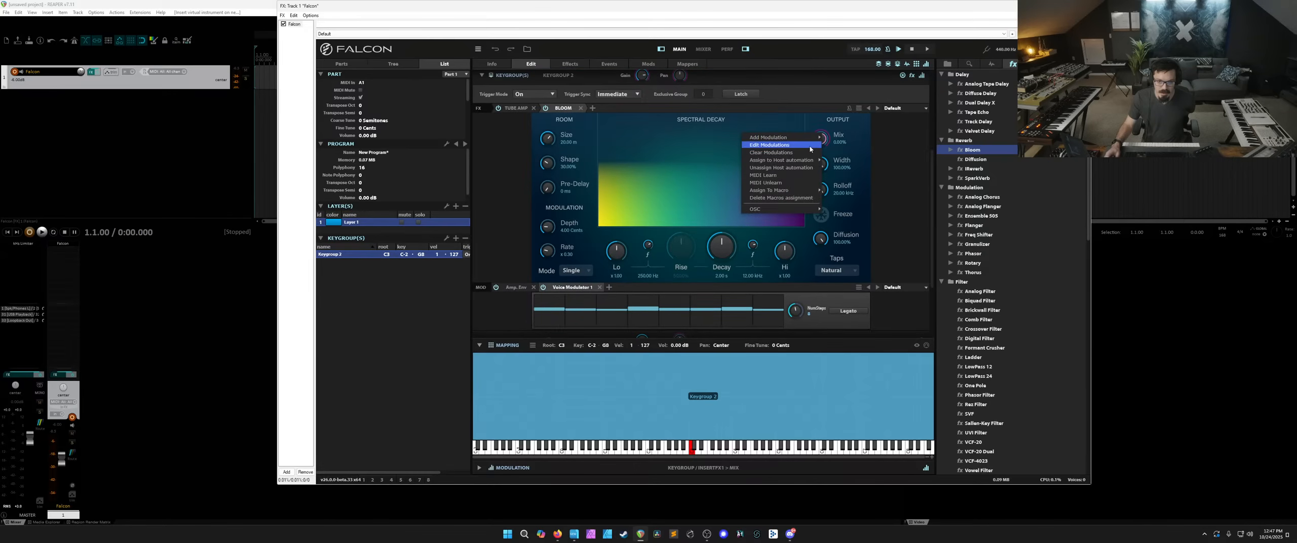
{"action": "left_click", "coordinate": [810, 145]}
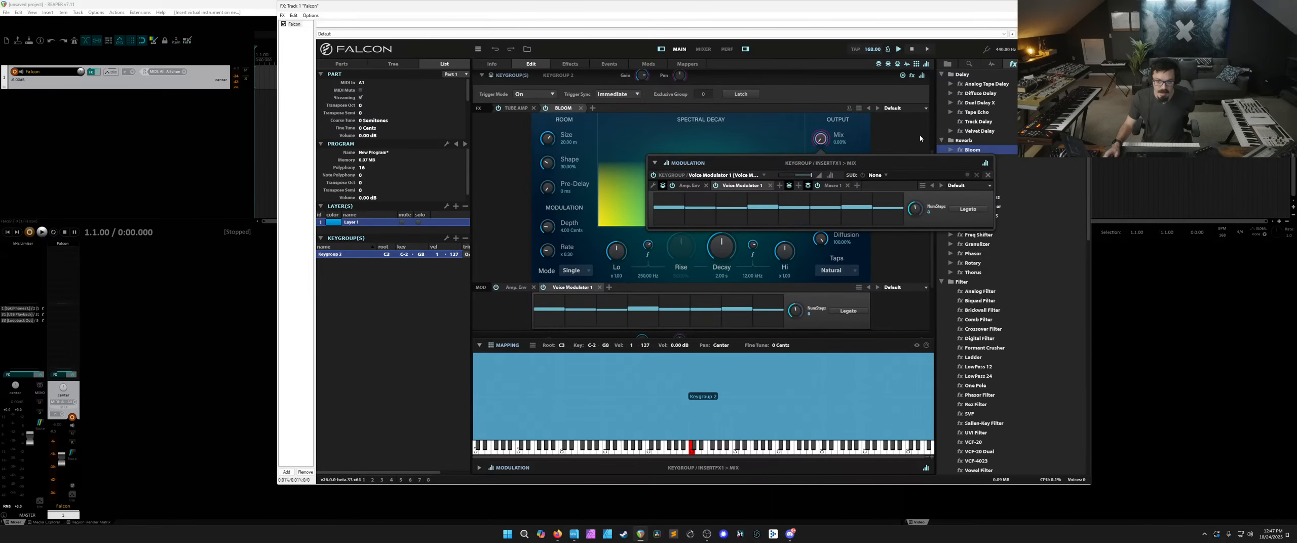
{"action": "left_click", "coordinate": [903, 128]}
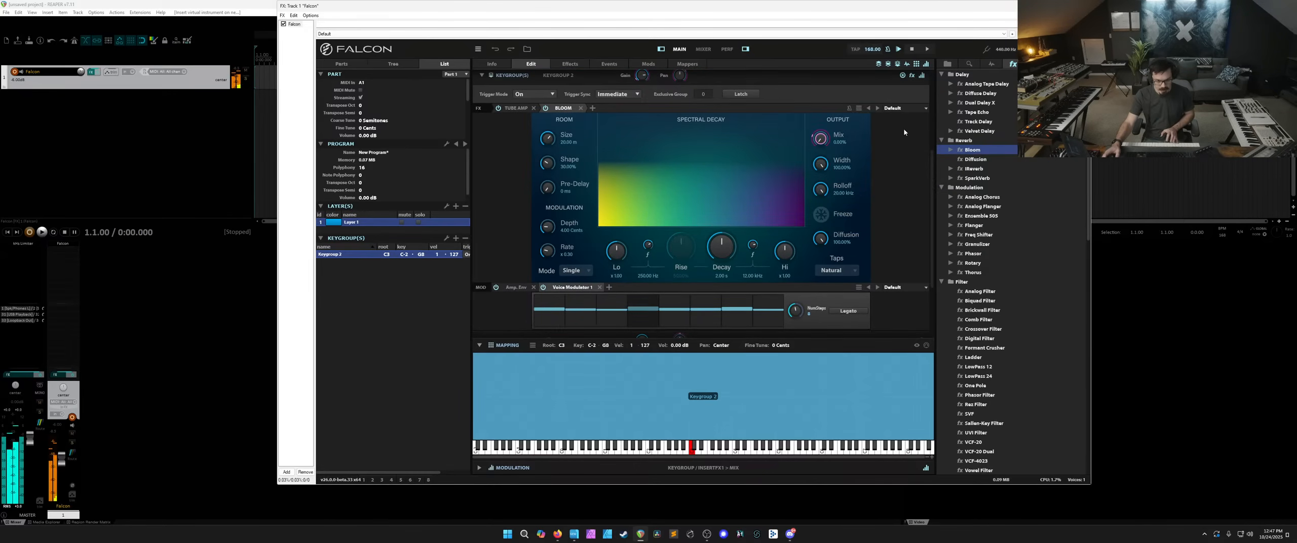
Raise Bloom's Decay to about 10 s and its Mix to about 50%.
{"action": "left_click_drag", "start_coordinate": [720, 225], "coordinate": [720, 214]}
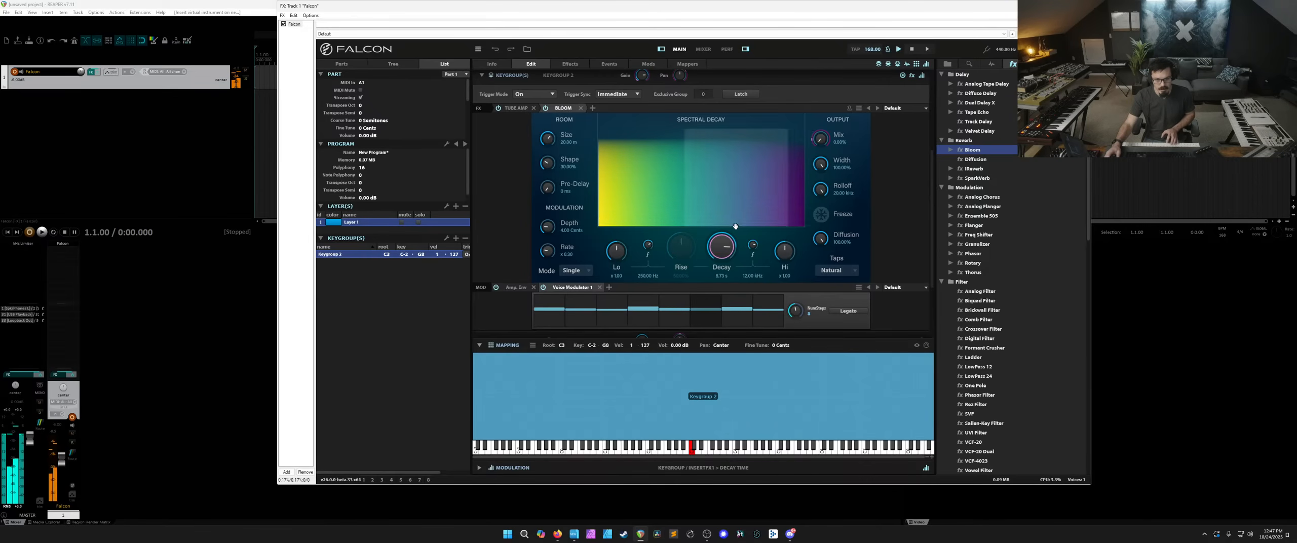
{"action": "left_click_drag", "start_coordinate": [735, 226], "coordinate": [736, 213]}
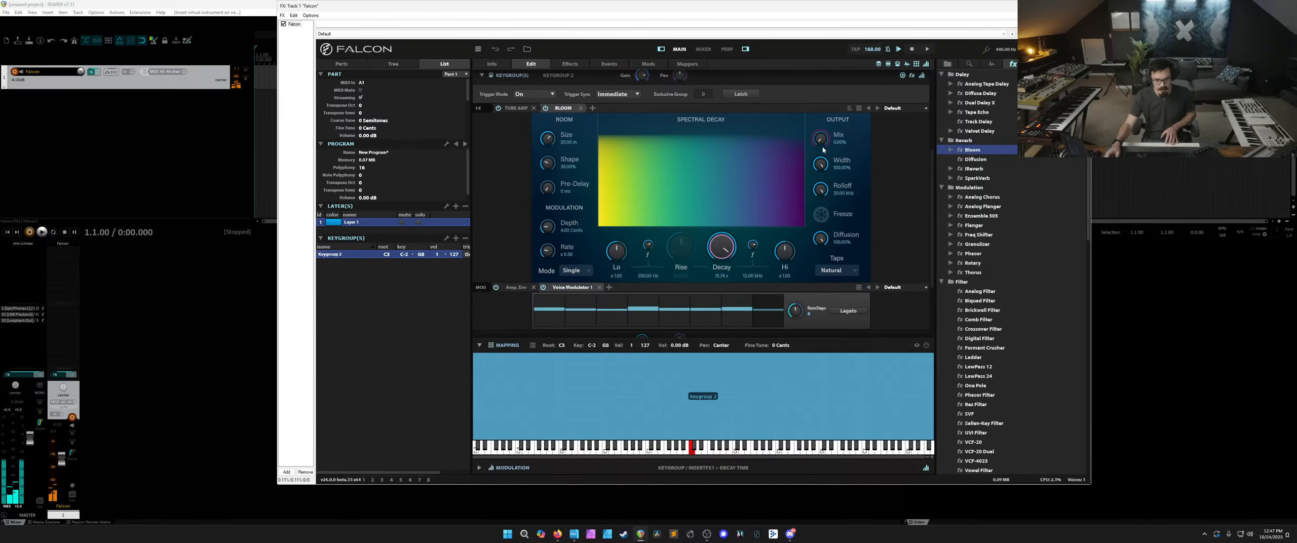
{"action": "left_click_drag", "start_coordinate": [822, 149], "coordinate": [824, 127]}
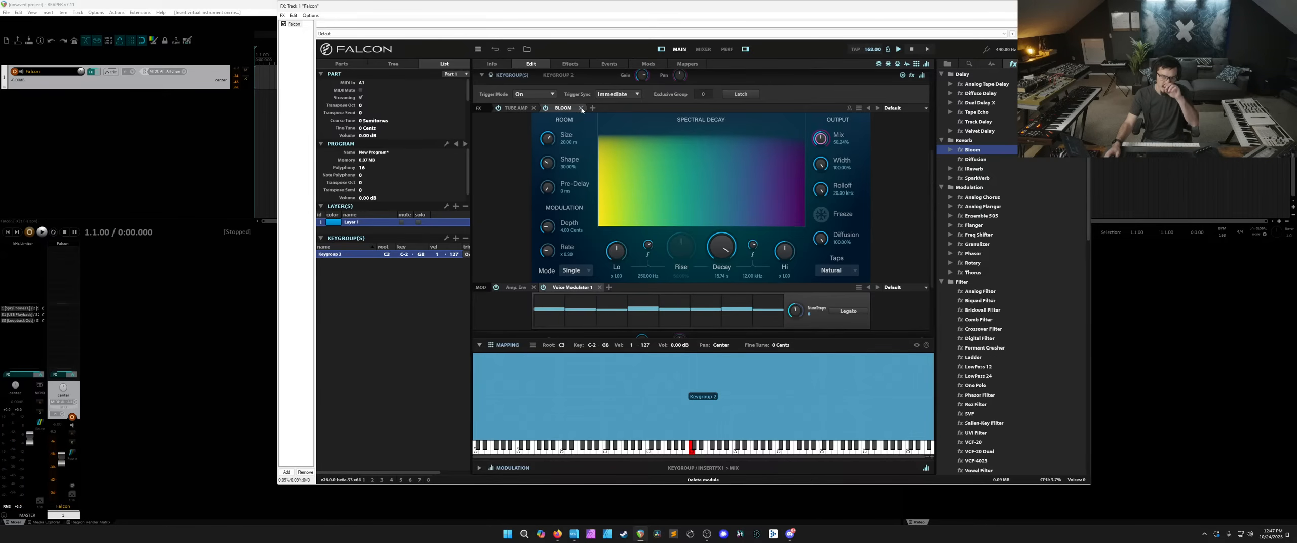
Remove Bloom from Keygroup 2 and add an Effect Rack after the Tube Amp.
{"action": "left_click", "coordinate": [581, 108]}
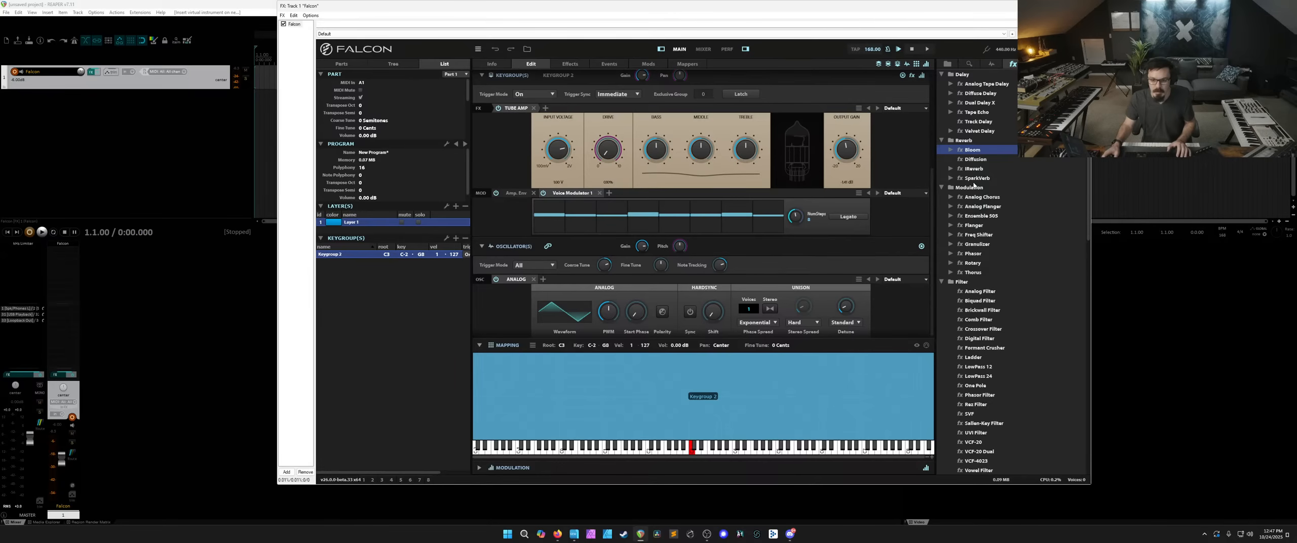
{"action": "scroll", "coordinate": [998, 203], "scroll_direction": "down", "scroll_amount": 3}
{"action": "left_click_drag", "start_coordinate": [973, 170], "coordinate": [966, 190]}
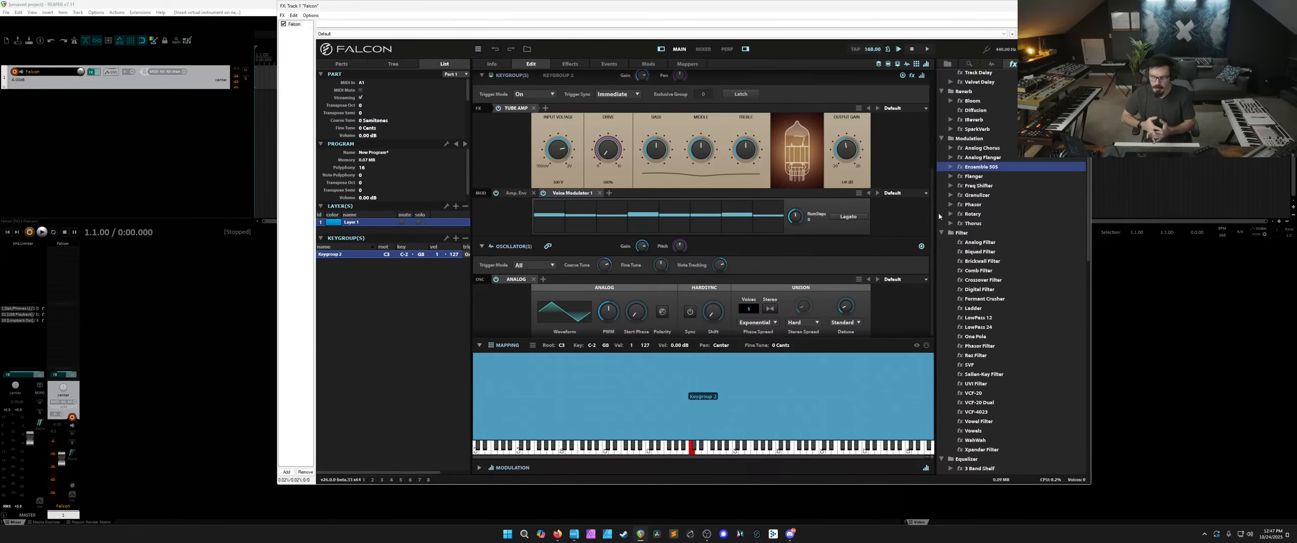
{"action": "scroll", "coordinate": [938, 213], "scroll_direction": "down", "scroll_amount": 1}
{"action": "scroll", "coordinate": [965, 275], "scroll_direction": "down", "scroll_amount": 15}
{"action": "scroll", "coordinate": [965, 275], "scroll_direction": "down", "scroll_amount": 3}
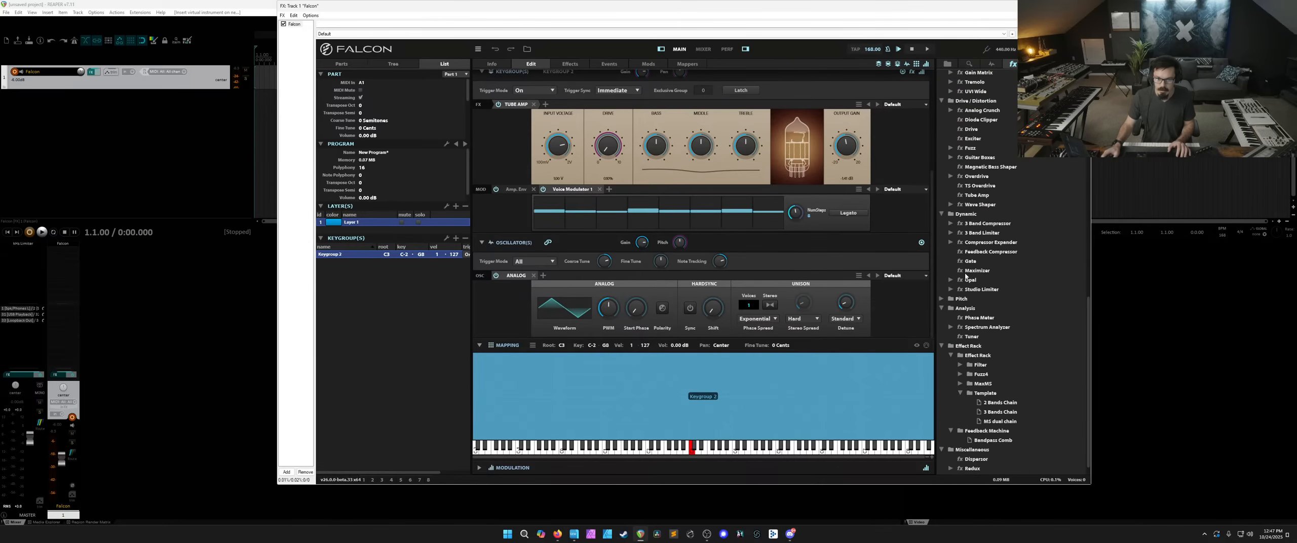
{"action": "left_click_drag", "start_coordinate": [970, 343], "coordinate": [580, 112]}
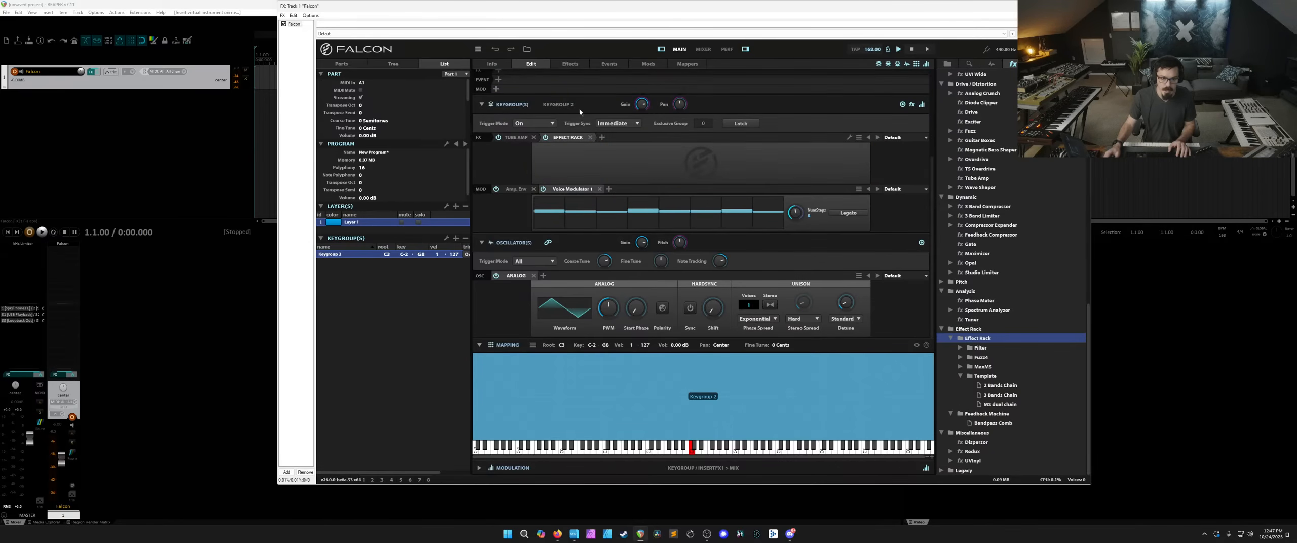
Locate Chain1 inside Keygroup 2's Effect Rack in the instrument tree, and remove the Effect Rack from the keygroup.
{"action": "left_click", "coordinate": [394, 64]}
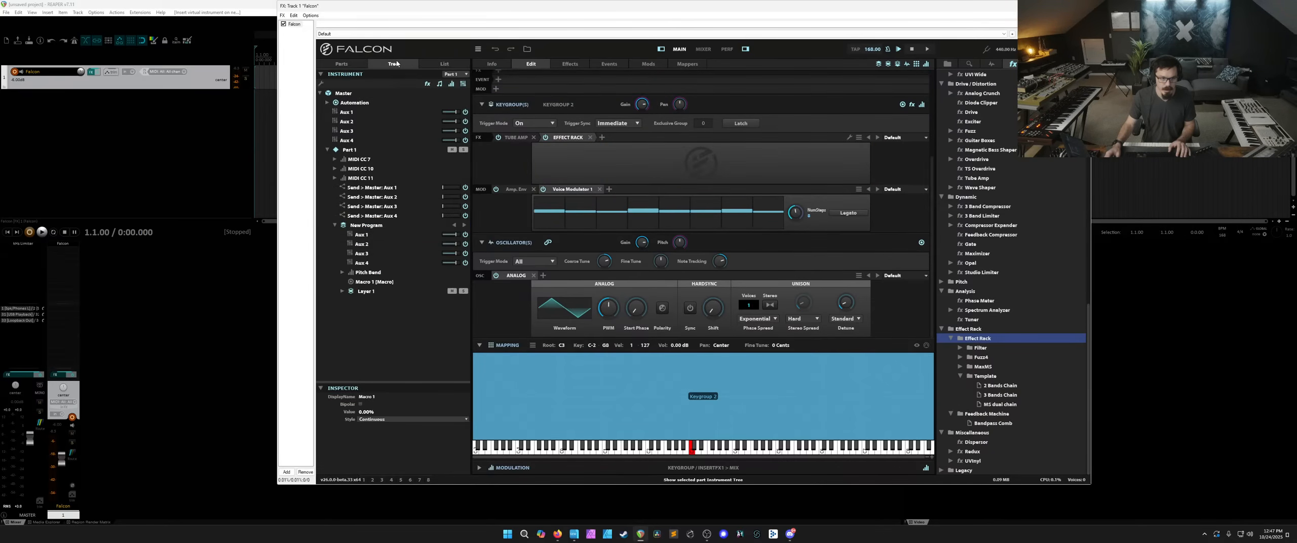
{"action": "left_click", "coordinate": [368, 276]}
{"action": "left_click", "coordinate": [342, 292]}
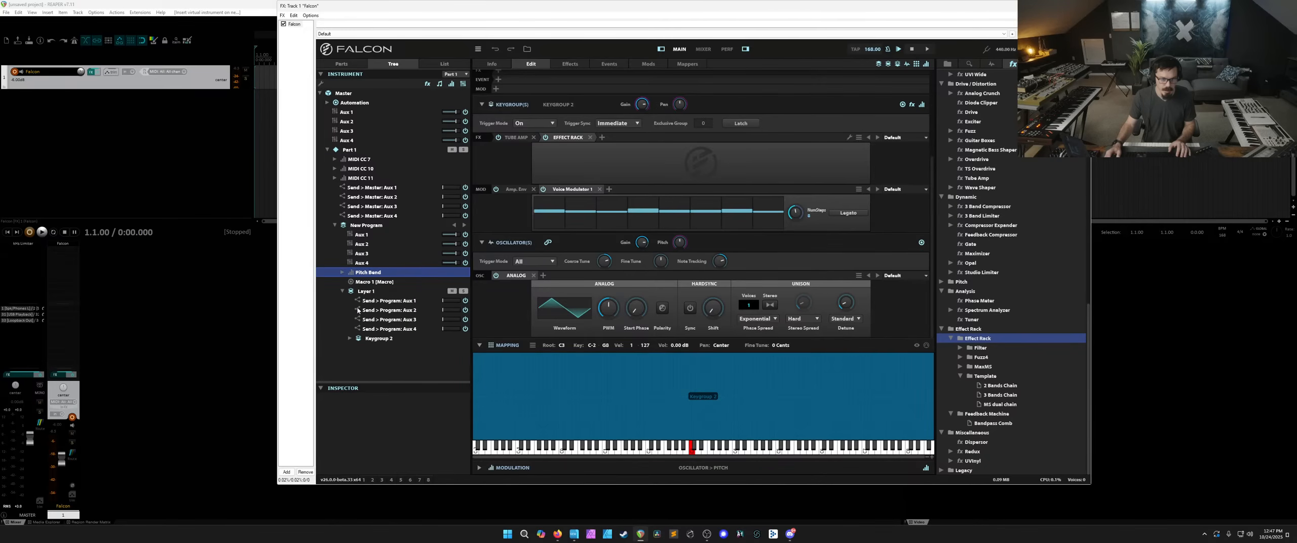
{"action": "left_click", "coordinate": [349, 338]}
{"action": "left_click", "coordinate": [385, 321]}
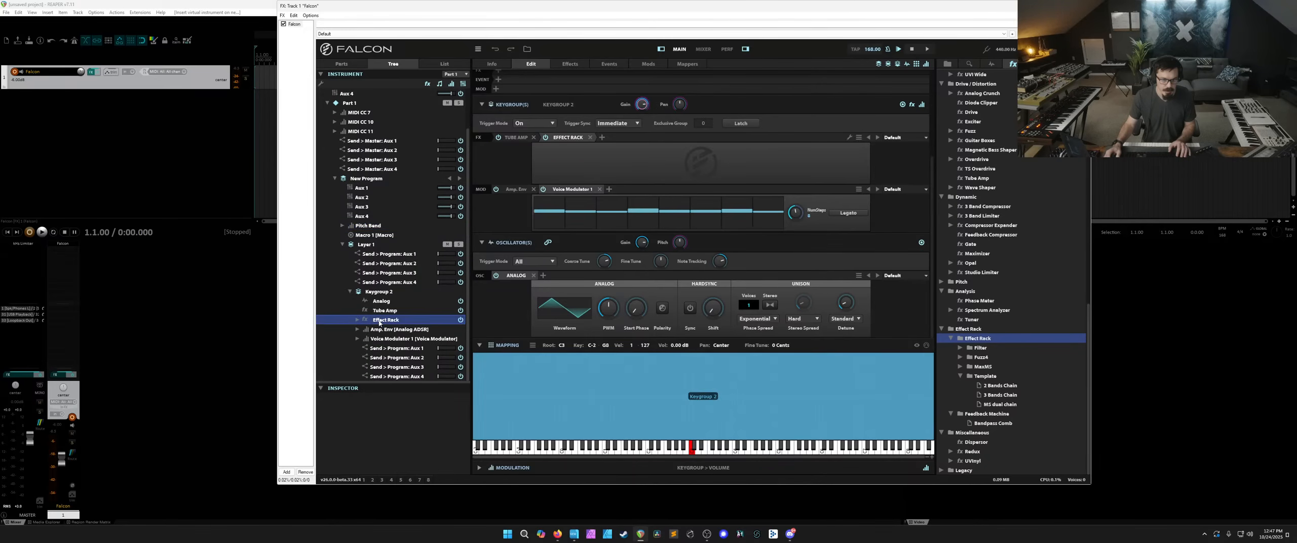
{"action": "left_click", "coordinate": [357, 320]}
{"action": "left_click", "coordinate": [381, 330]}
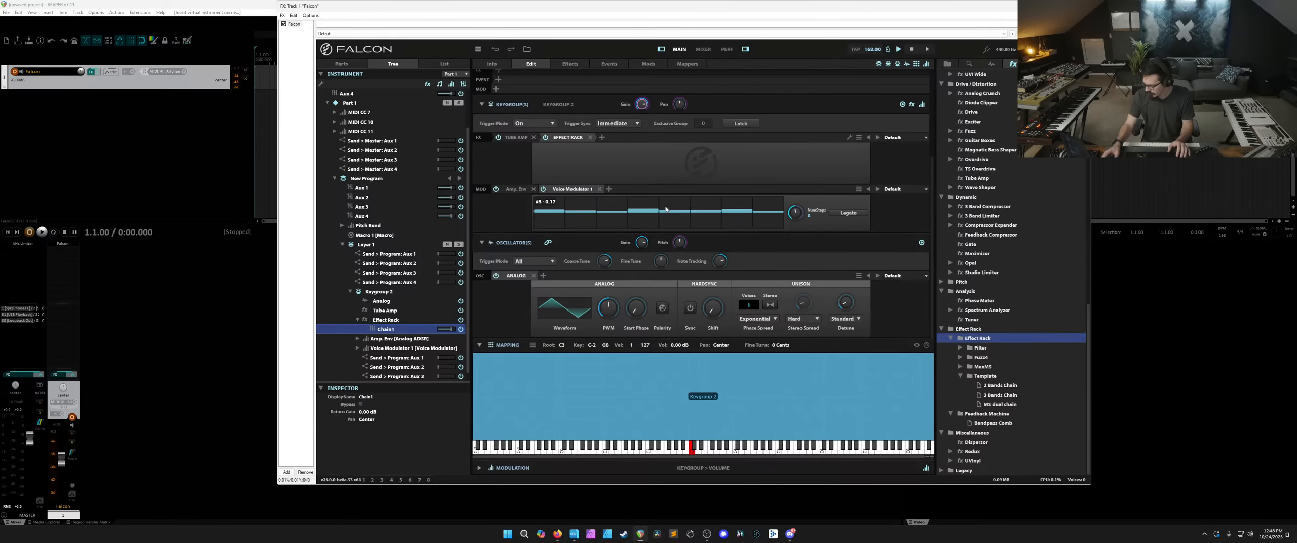
{"action": "left_click", "coordinate": [590, 138]}
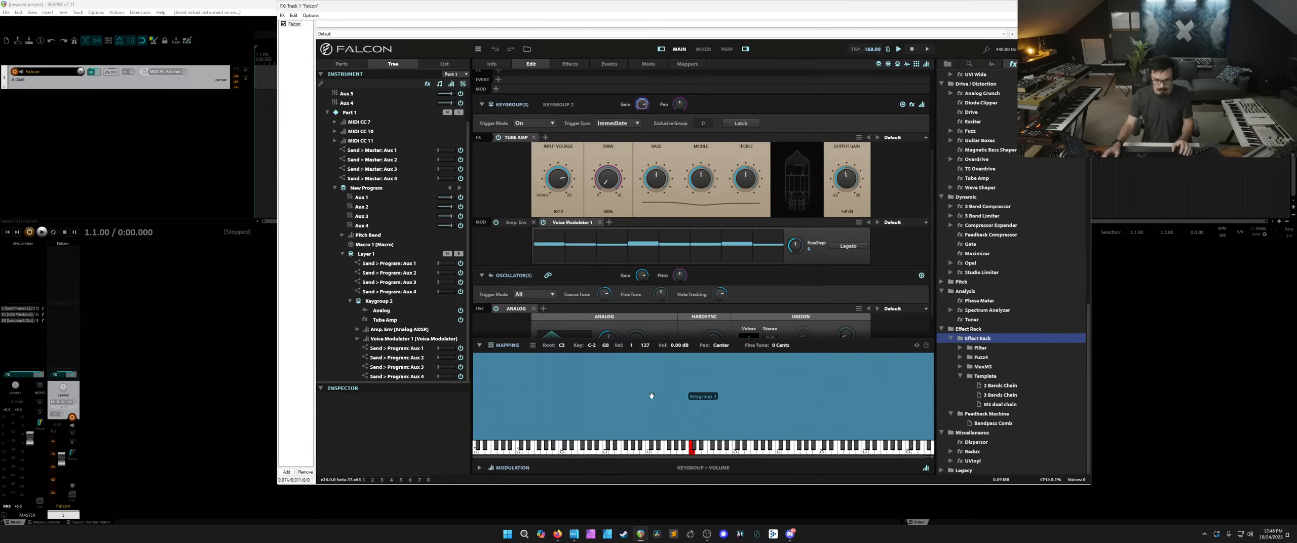
Switch to the web browser and examine the Falcon 2026 product page's overview, feature list and factory library section.
{"action": "mouse_move", "coordinate": [706, 535]}
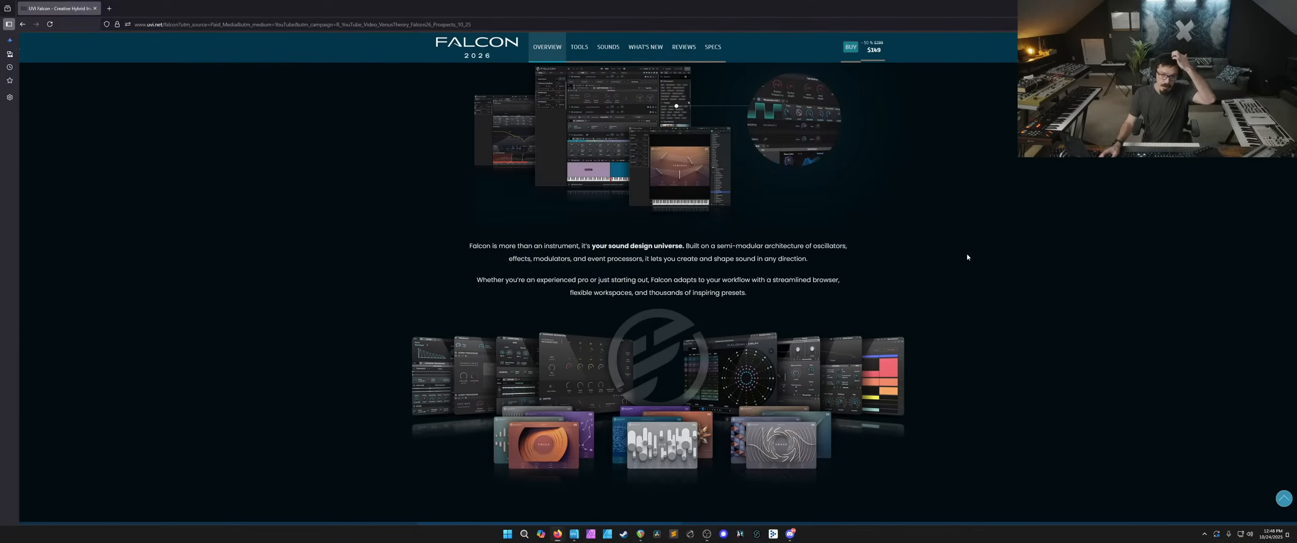
{"action": "scroll", "coordinate": [968, 255], "scroll_direction": "up", "scroll_amount": 4}
{"action": "scroll", "coordinate": [968, 254], "scroll_direction": "up", "scroll_amount": 2}
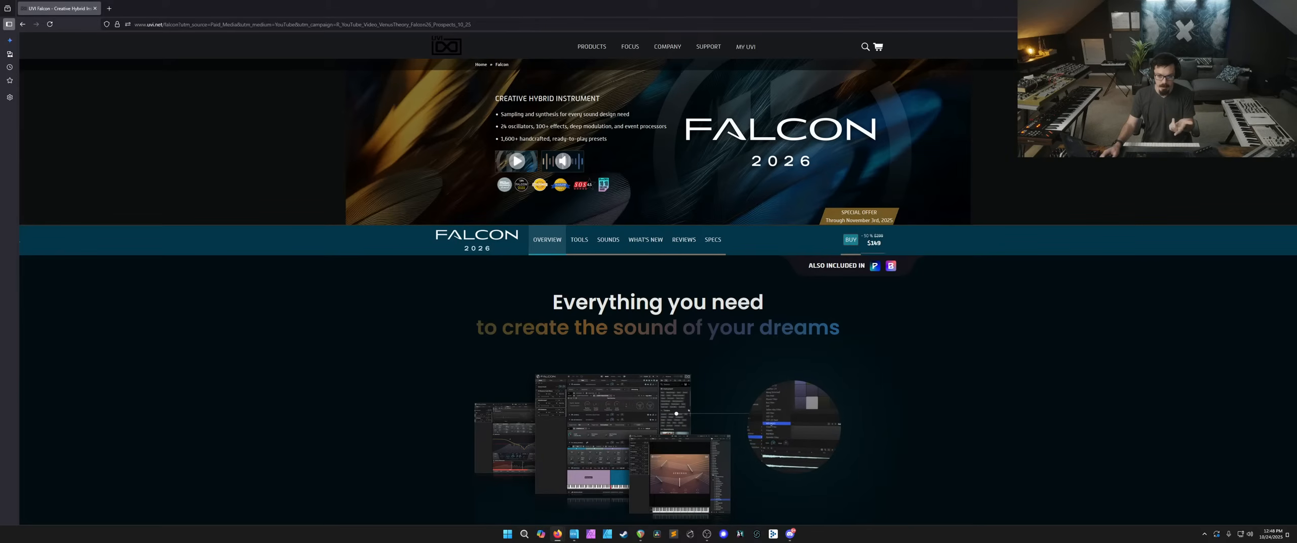
{"action": "scroll", "coordinate": [913, 252], "scroll_direction": "down", "scroll_amount": 6}
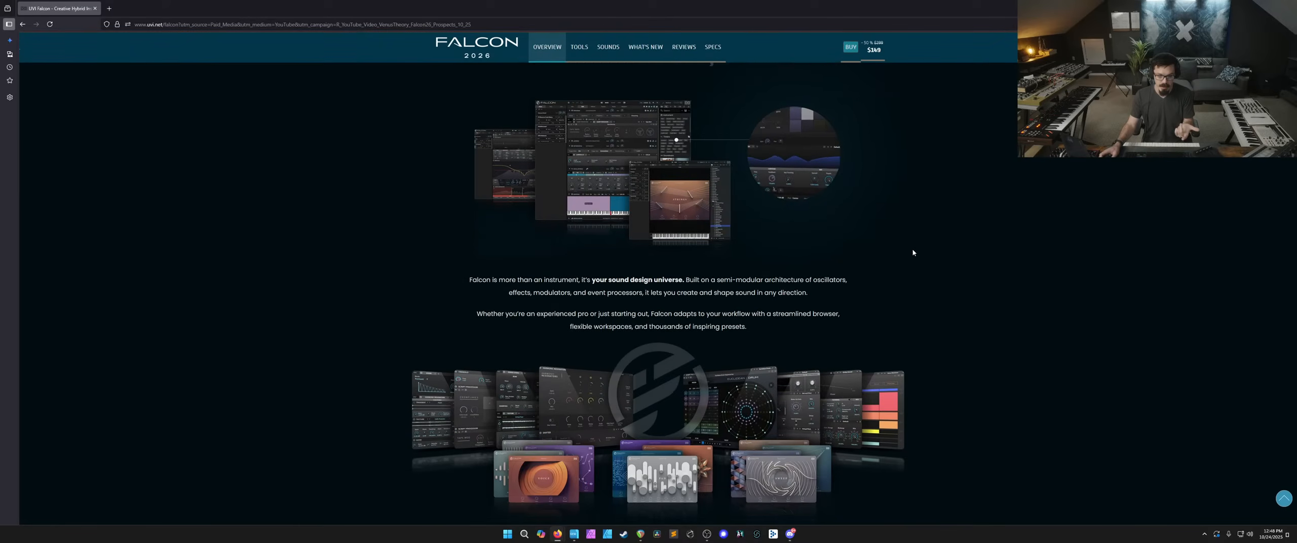
{"action": "scroll", "coordinate": [913, 252], "scroll_direction": "down", "scroll_amount": 6}
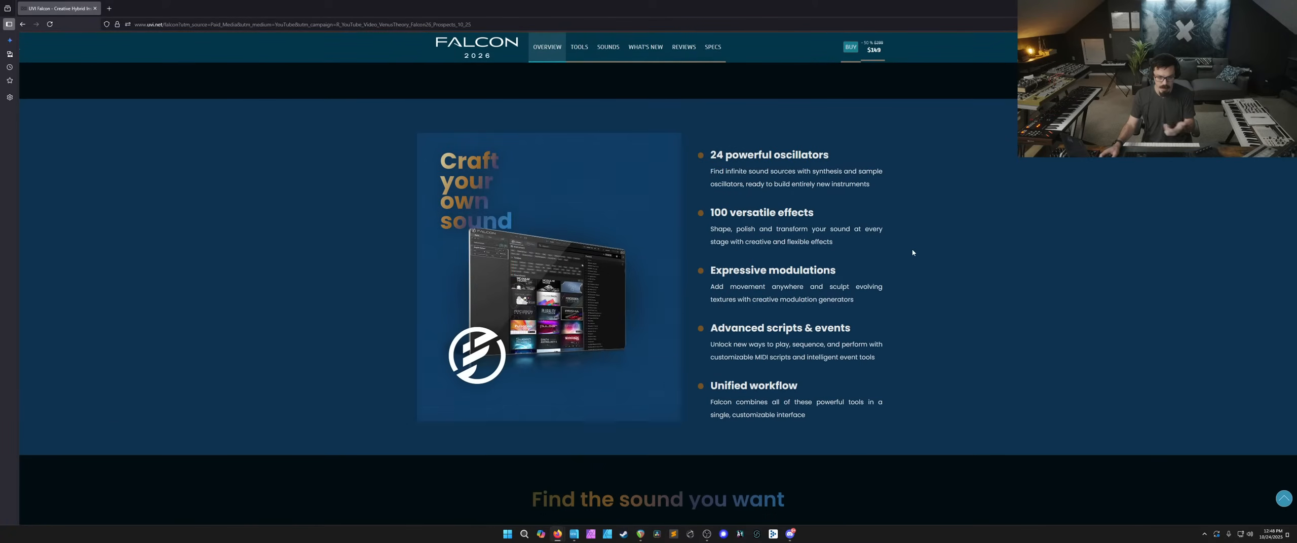
{"action": "scroll", "coordinate": [912, 253], "scroll_direction": "down", "scroll_amount": 7}
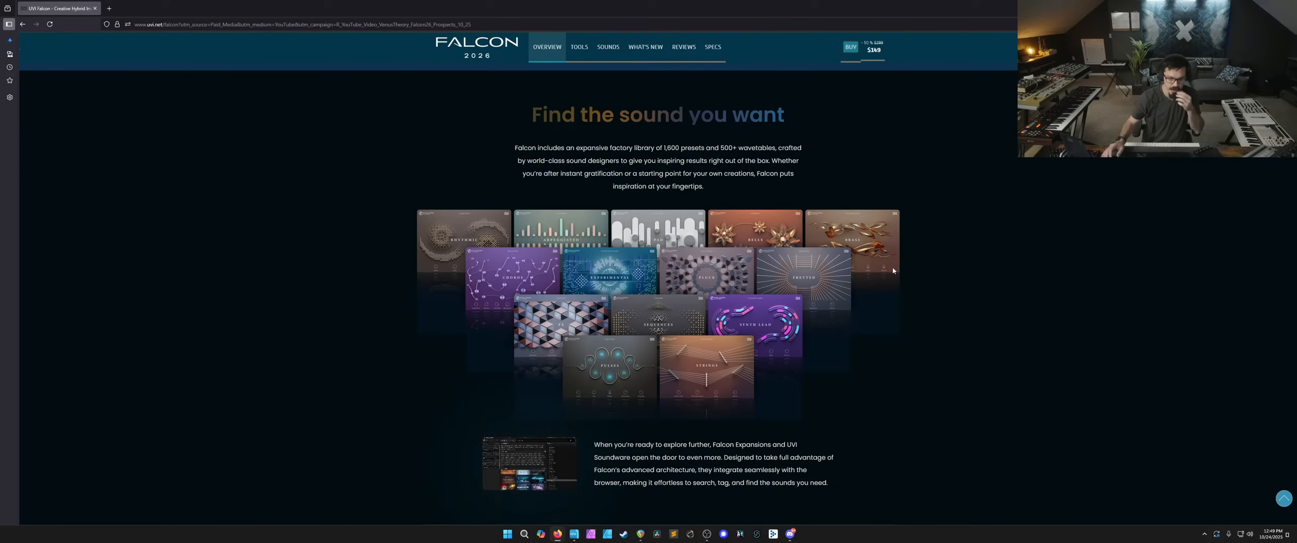
Review the Falcon Expansion special offer and highlight the $100 | 100€ voucher heading on the product page.
{"action": "scroll", "coordinate": [892, 268], "scroll_direction": "down", "scroll_amount": 6}
{"action": "scroll", "coordinate": [872, 283], "scroll_direction": "down", "scroll_amount": 3}
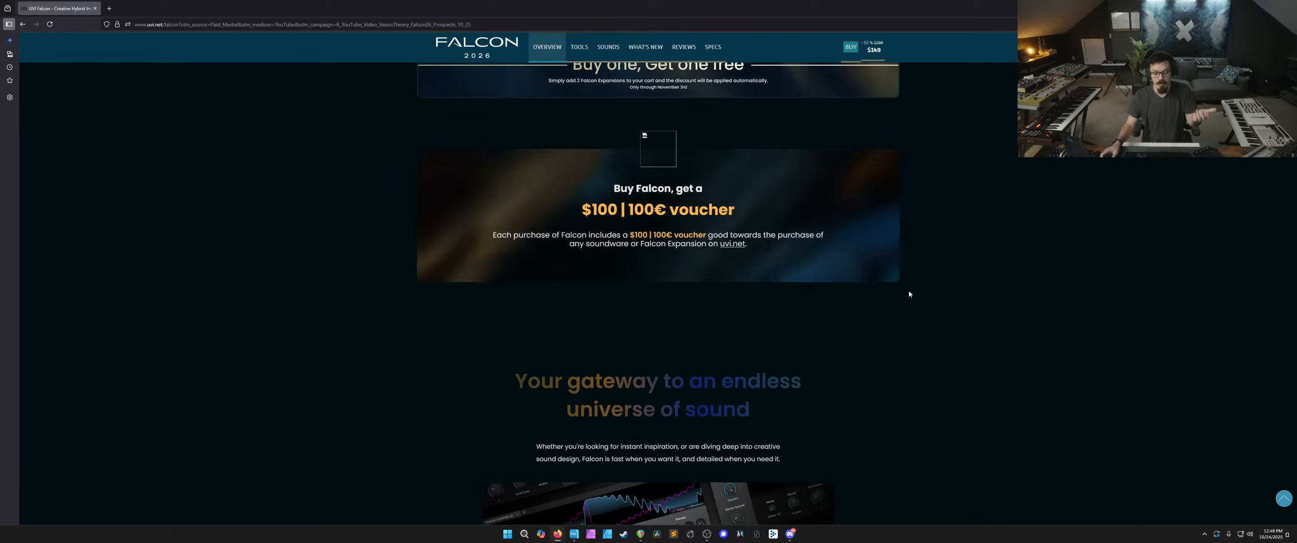
{"action": "left_click_drag", "start_coordinate": [607, 223], "coordinate": [748, 225]}
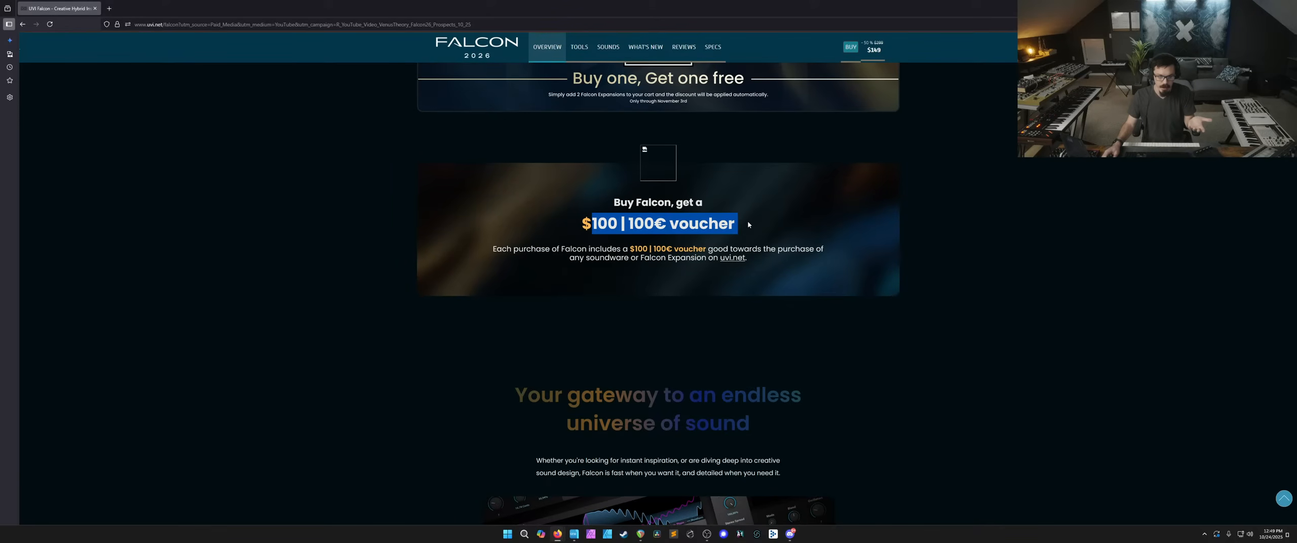
{"action": "left_click", "coordinate": [1002, 249]}
{"action": "scroll", "coordinate": [985, 248], "scroll_direction": "up", "scroll_amount": 4}
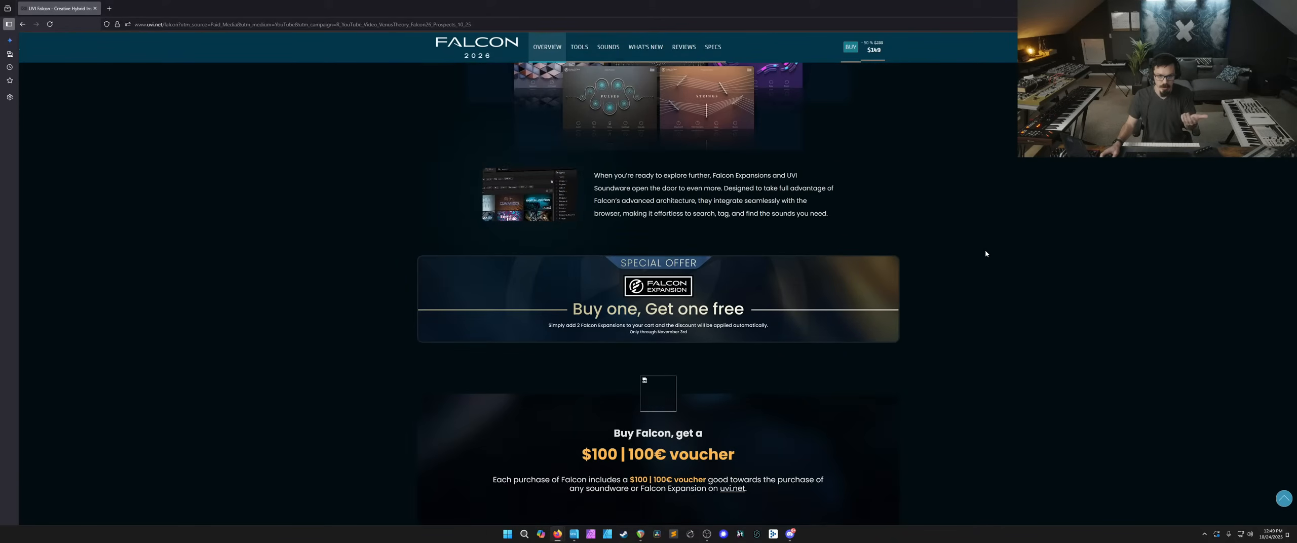
{"action": "scroll", "coordinate": [959, 252], "scroll_direction": "down", "scroll_amount": 7}
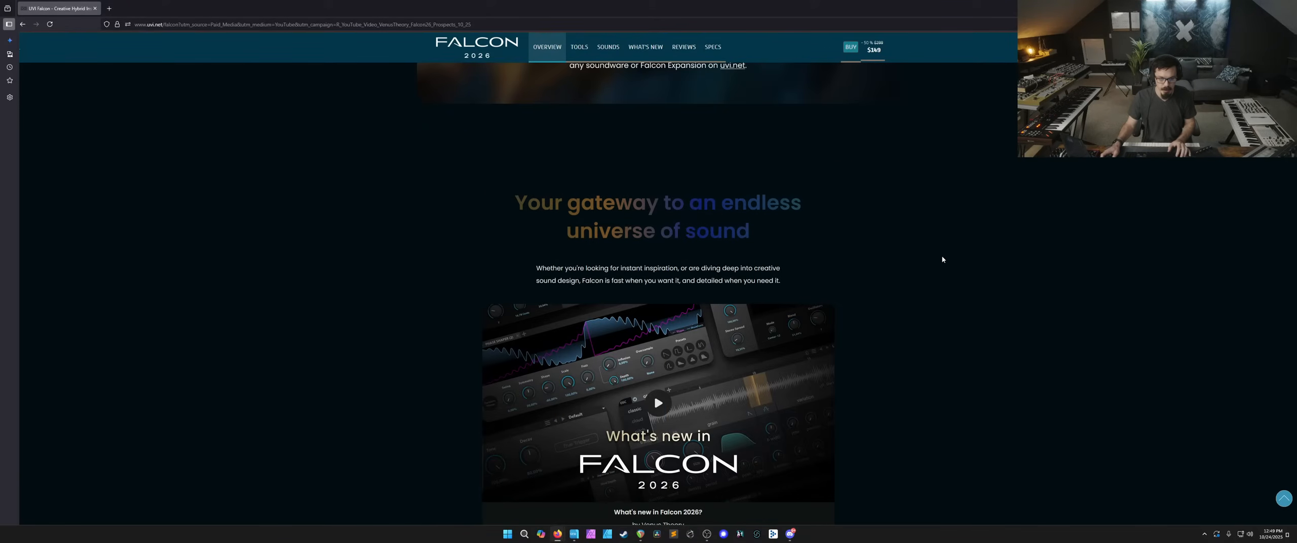
Examine the Oscillators, Effects, Modulators and Events sections of the Falcon 2026 product page, and return to the page's header.
{"action": "scroll", "coordinate": [942, 259], "scroll_direction": "down", "scroll_amount": 14}
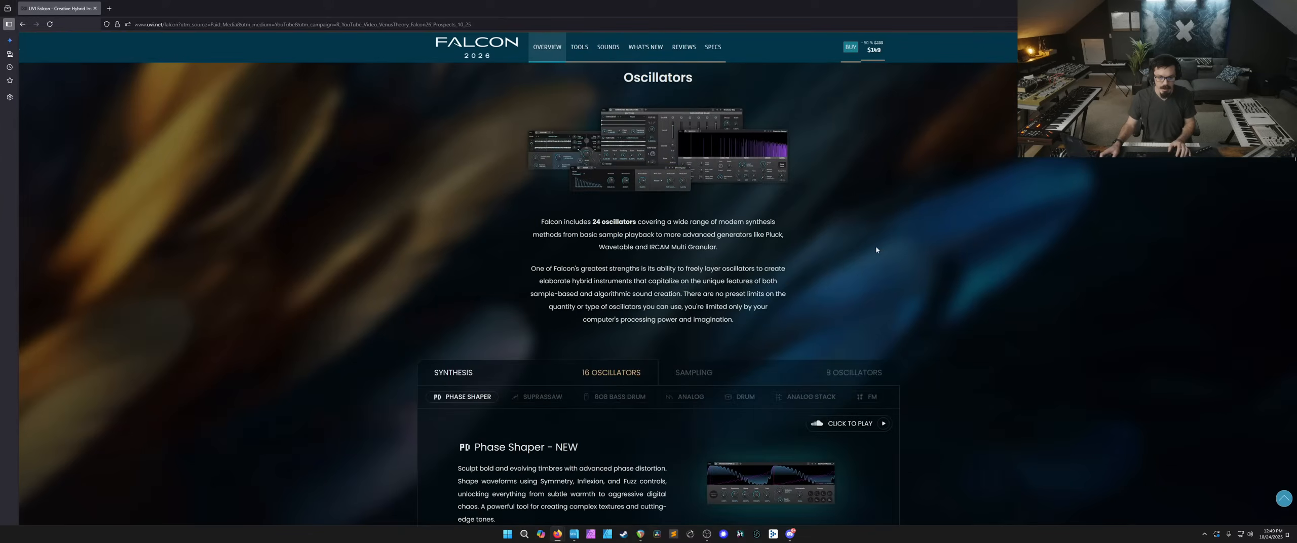
{"action": "scroll", "coordinate": [876, 250], "scroll_direction": "down", "scroll_amount": 8}
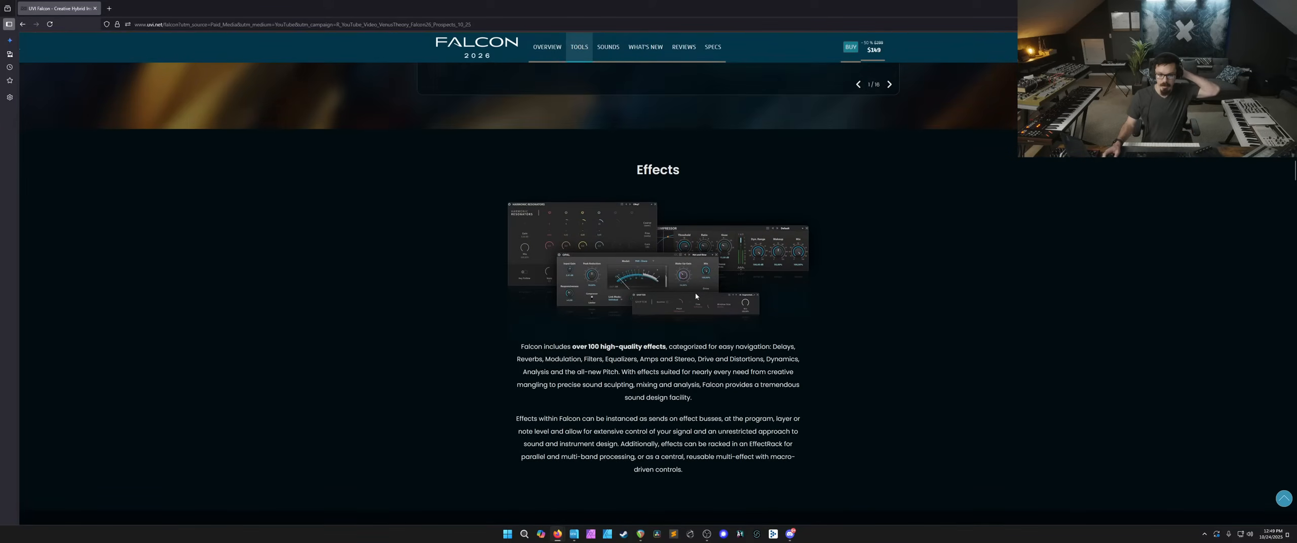
{"action": "scroll", "coordinate": [695, 294], "scroll_direction": "down", "scroll_amount": 20}
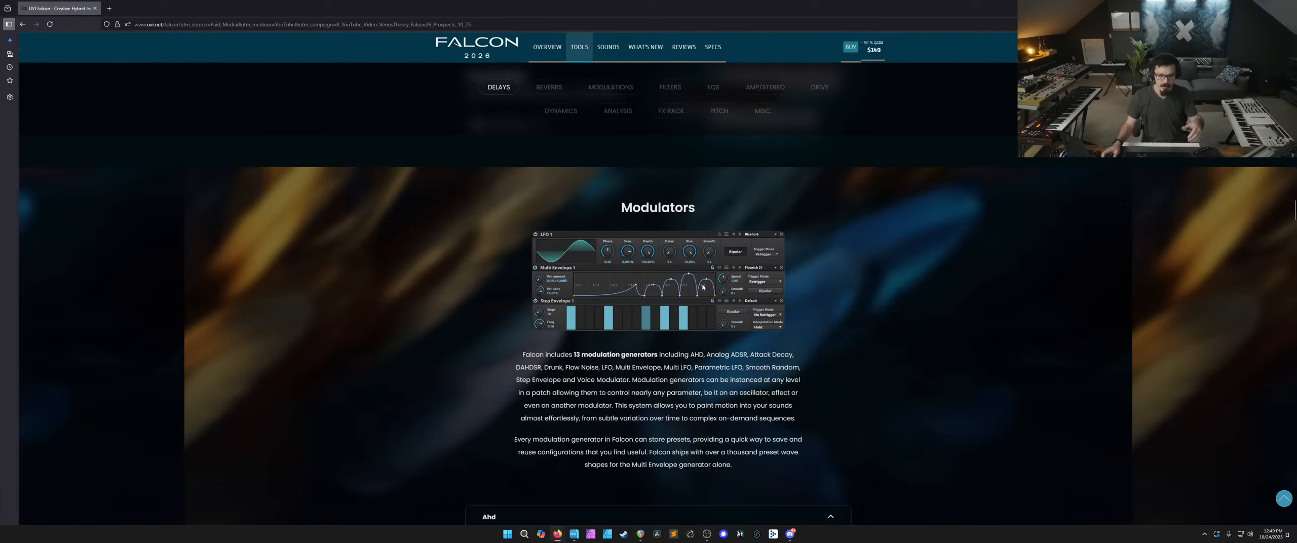
{"action": "scroll", "coordinate": [835, 303], "scroll_direction": "down", "scroll_amount": 14}
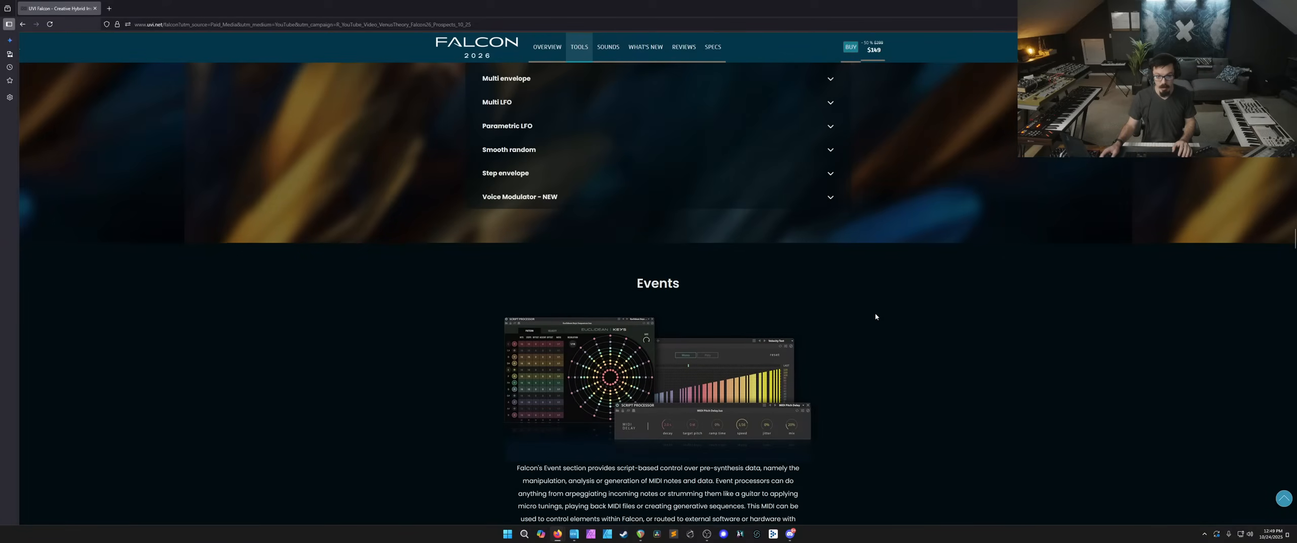
{"action": "scroll", "coordinate": [875, 317], "scroll_direction": "down", "scroll_amount": 14}
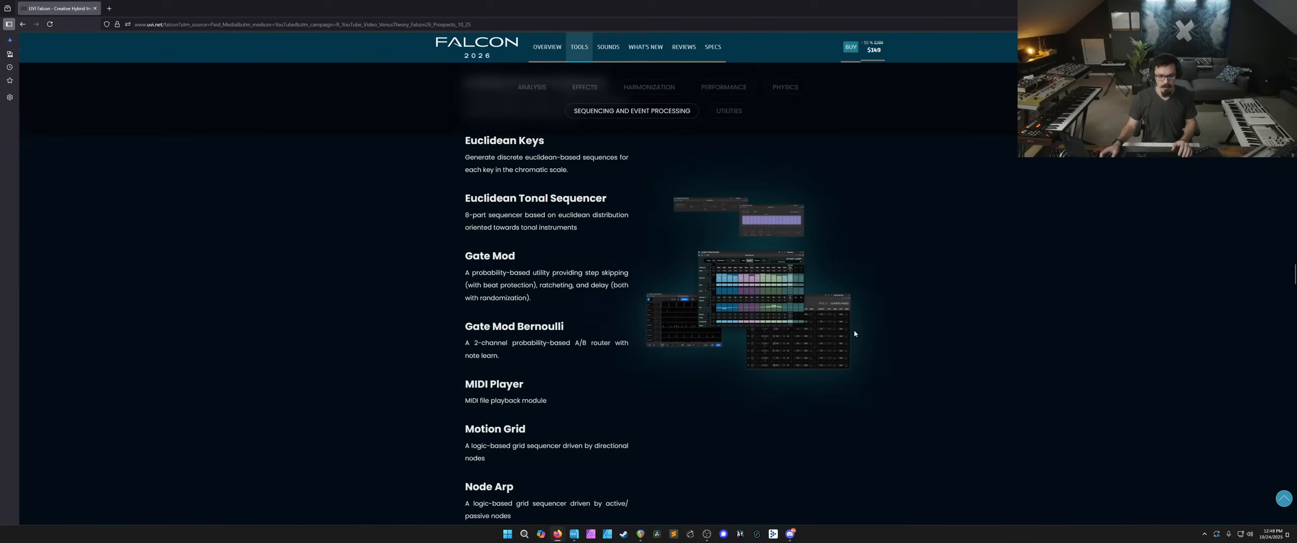
{"action": "scroll", "coordinate": [854, 334], "scroll_direction": "down", "scroll_amount": 5}
{"action": "scroll", "coordinate": [882, 373], "scroll_direction": "up", "scroll_amount": 20}
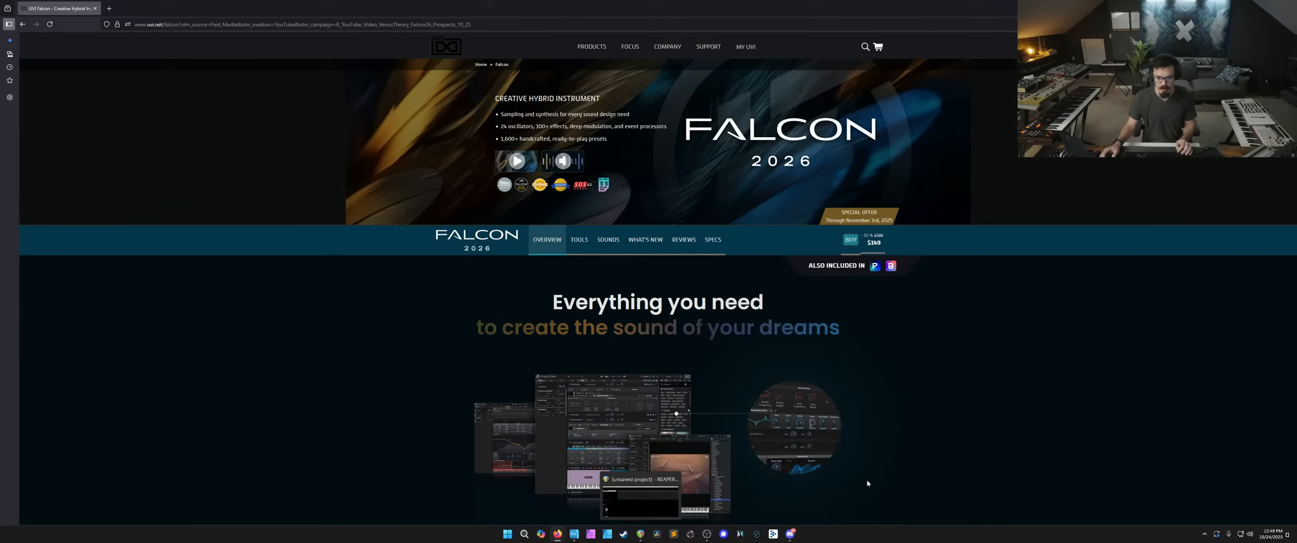
{"action": "mouse_move", "coordinate": [705, 535]}
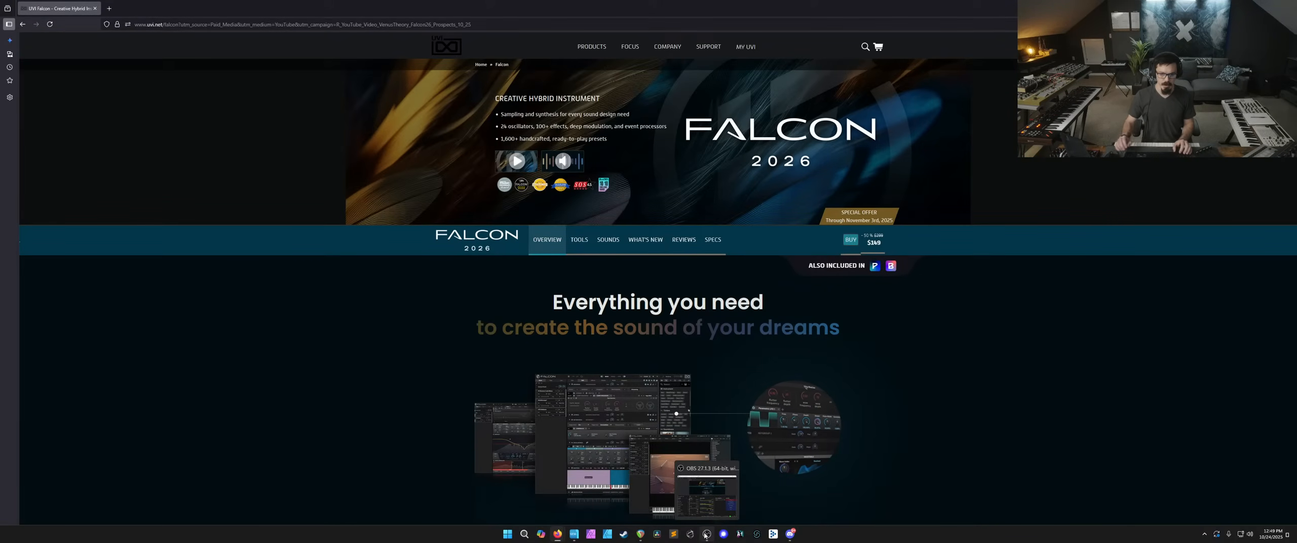